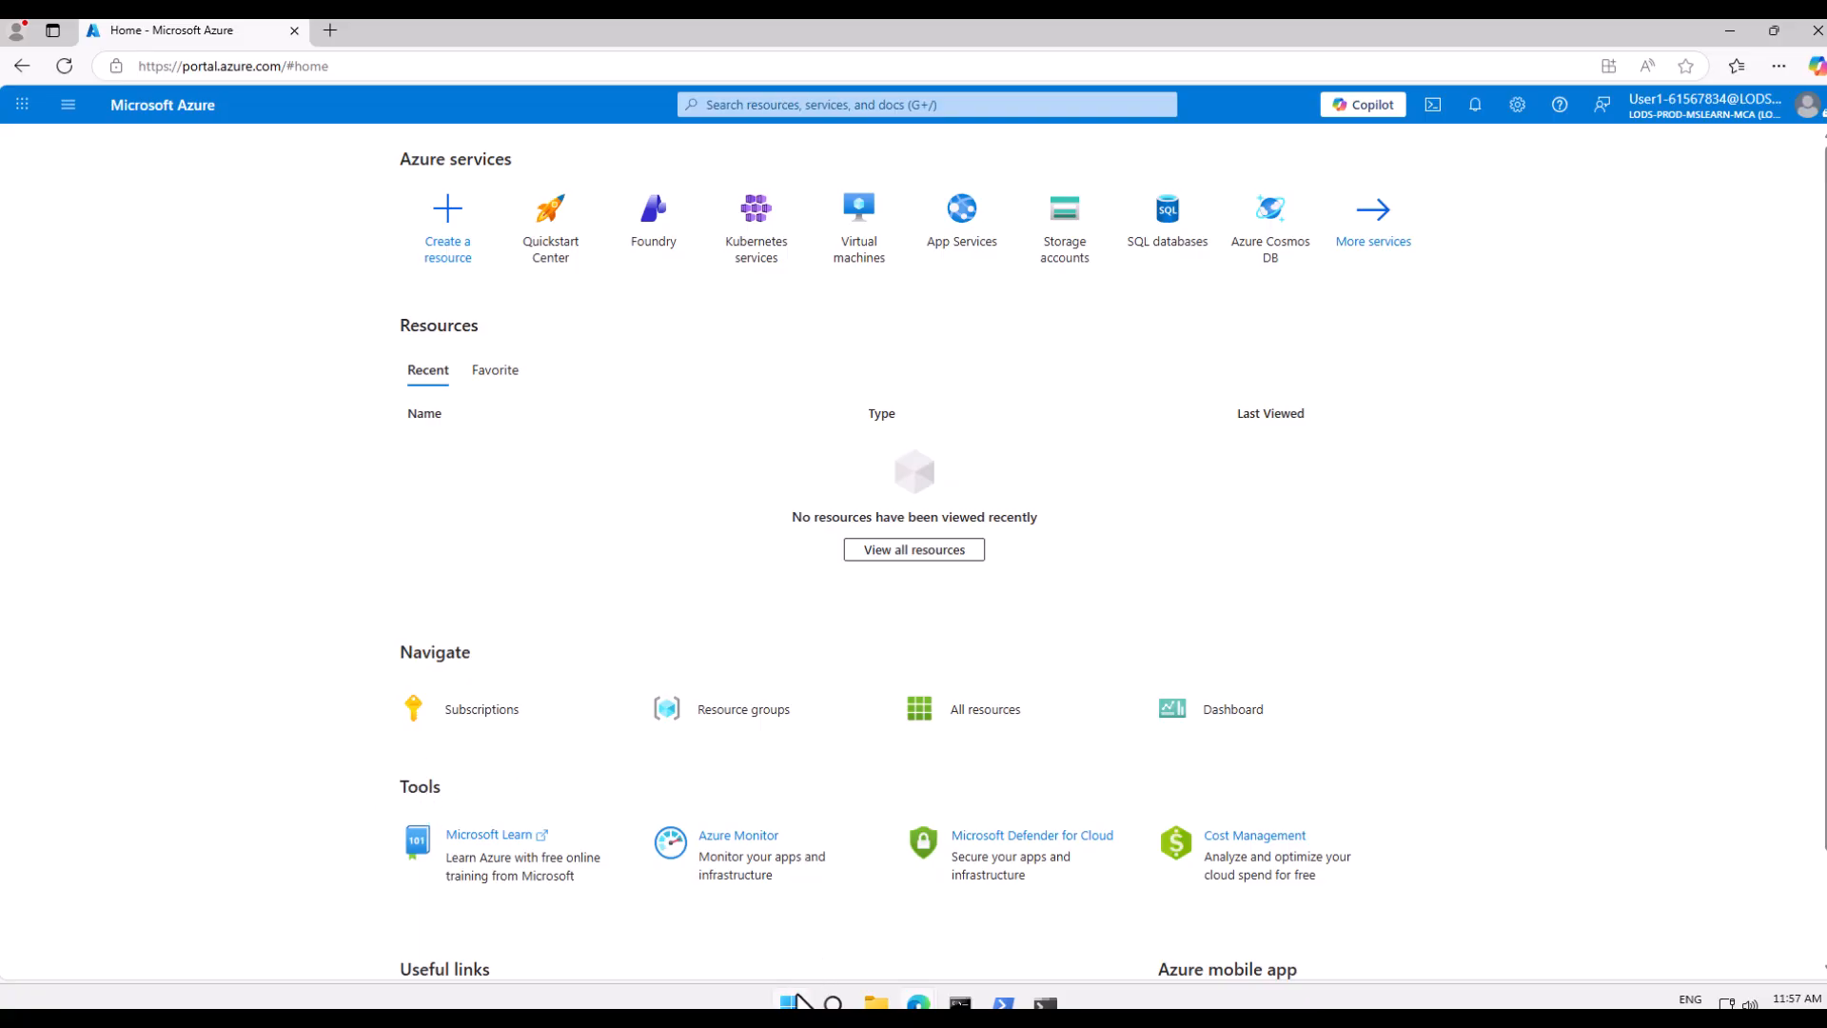
- Switch to Notepad with a blank document and enlarge the text zoom to 360%
left_click(798, 999)
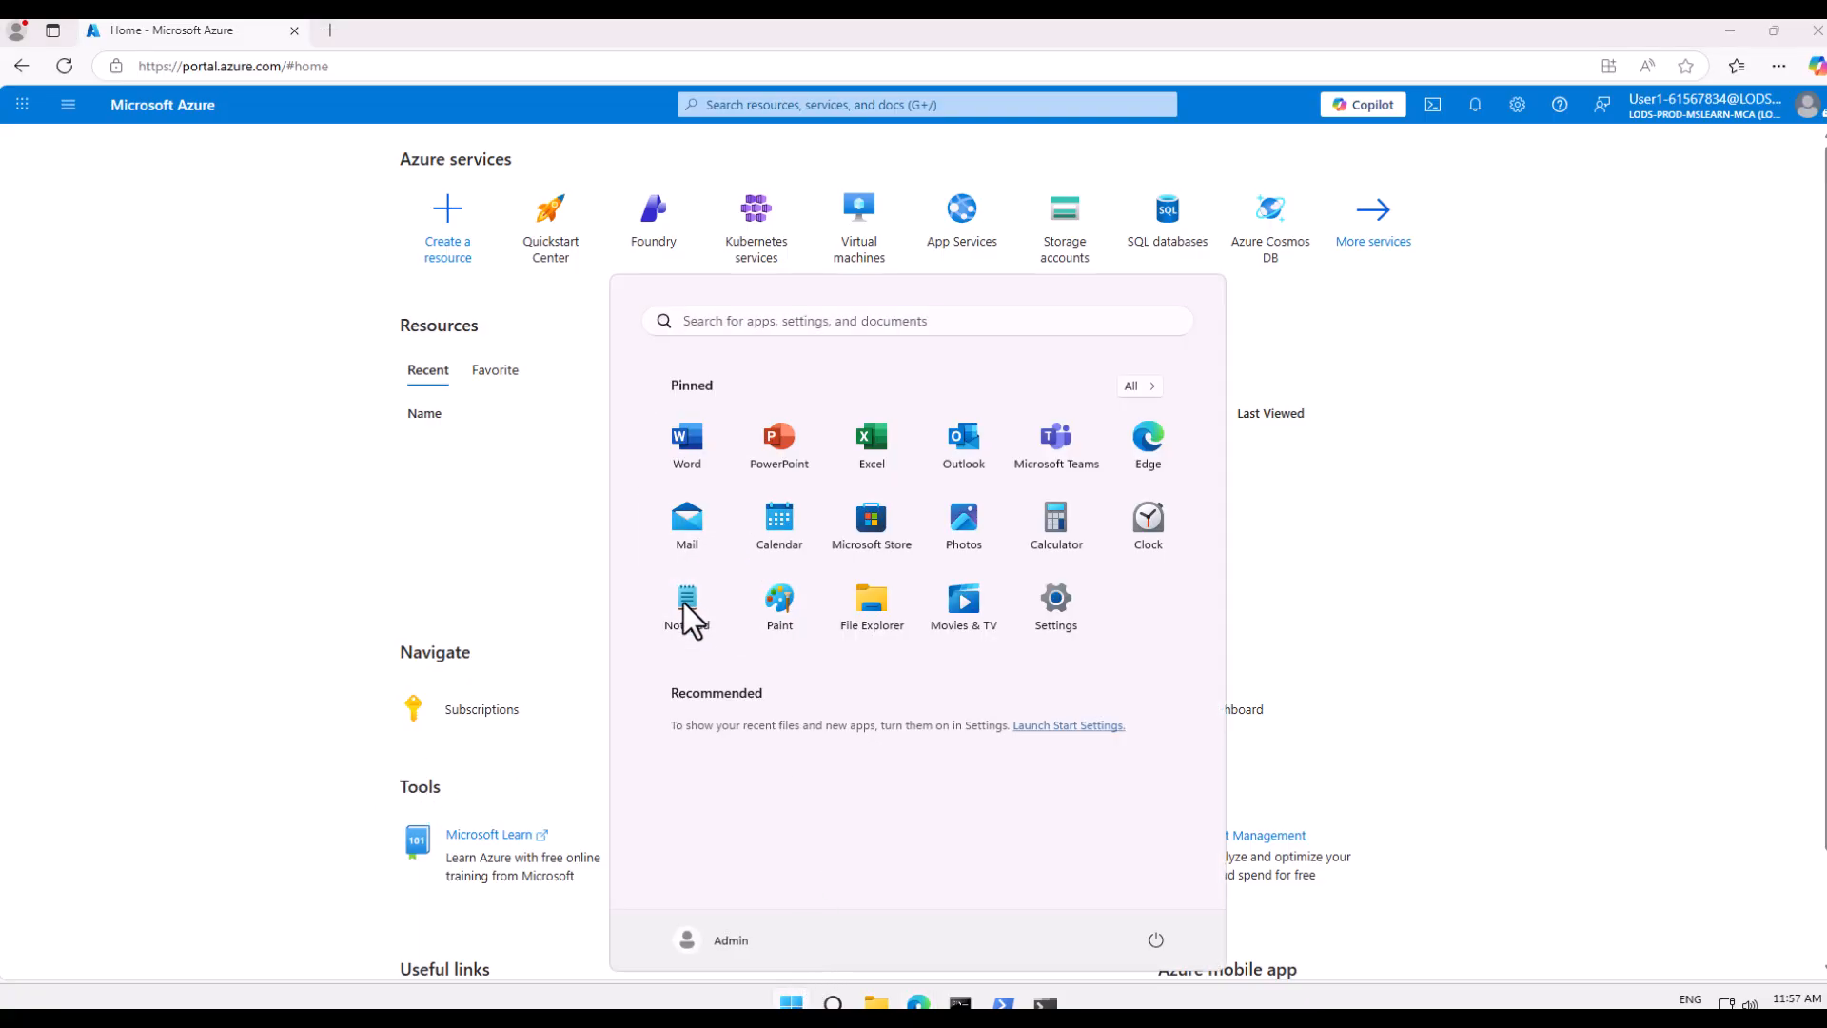
left_click(685, 605)
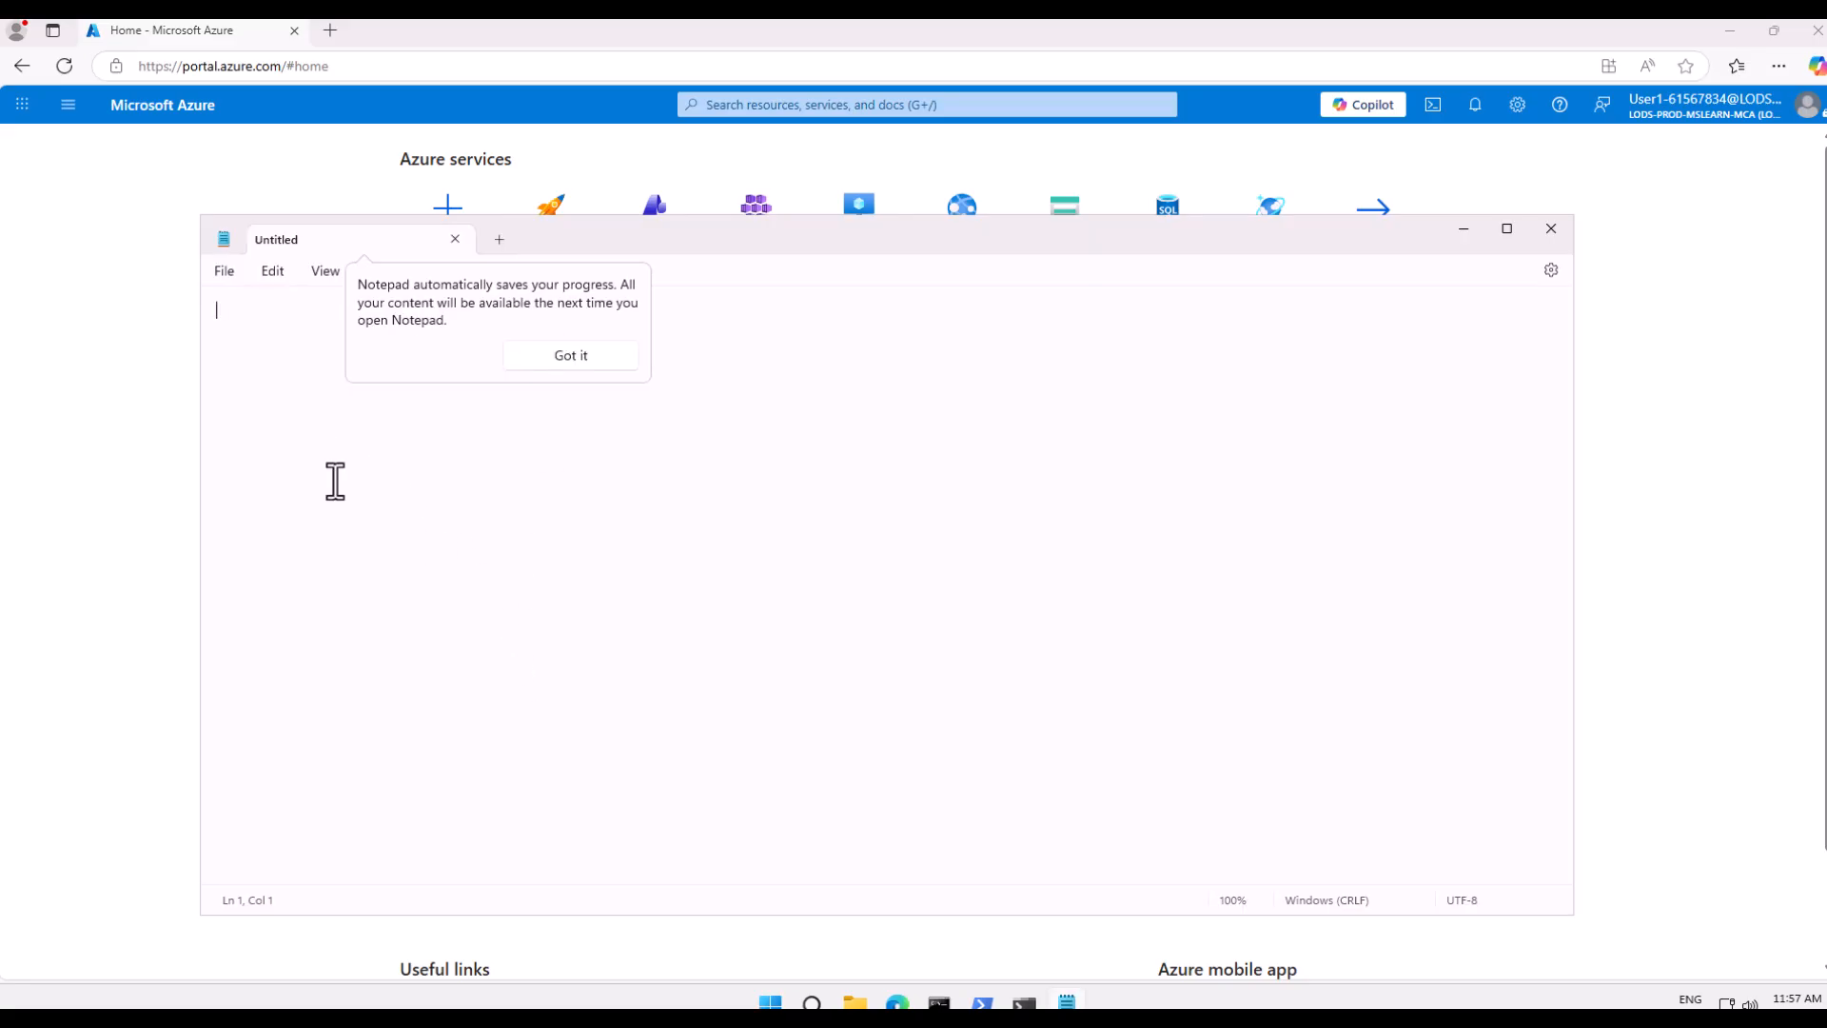
scroll(334, 487, "up", 20)
left_click(576, 359)
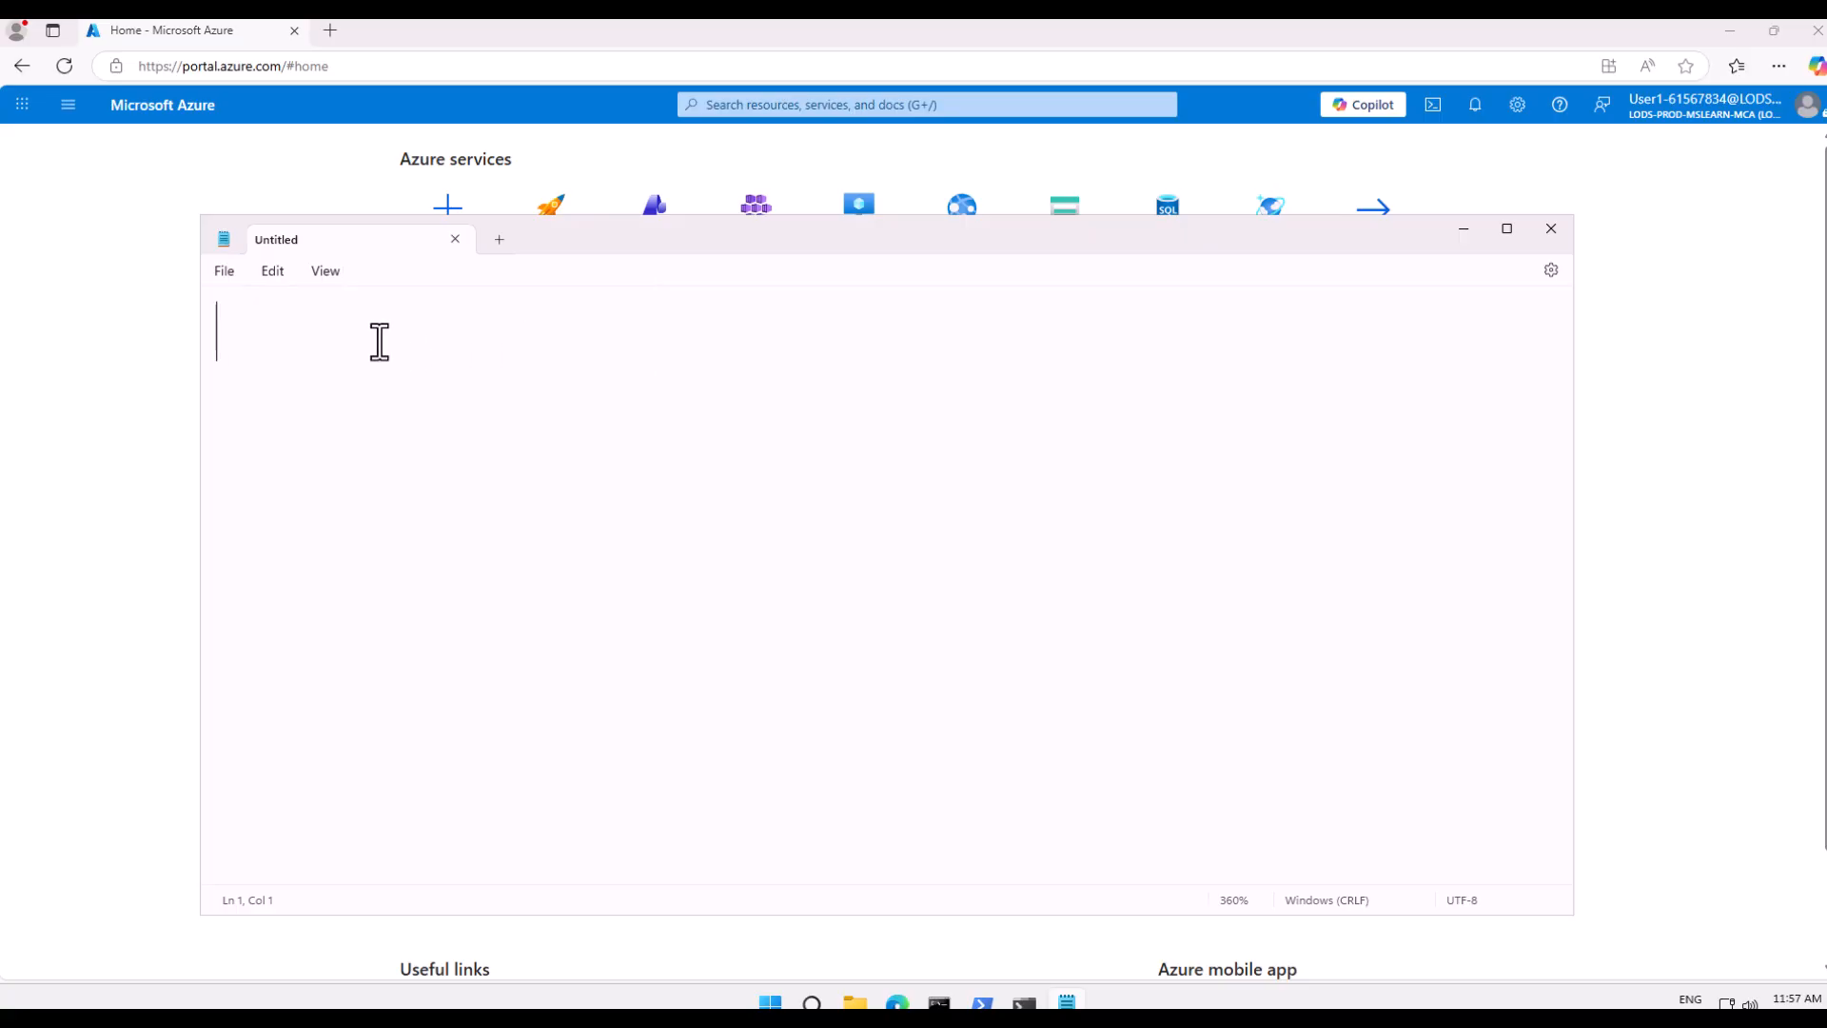
- Write the heading "documents:-" with "Sports, news, ent.." on the line below, and minimize the note
type("docu")
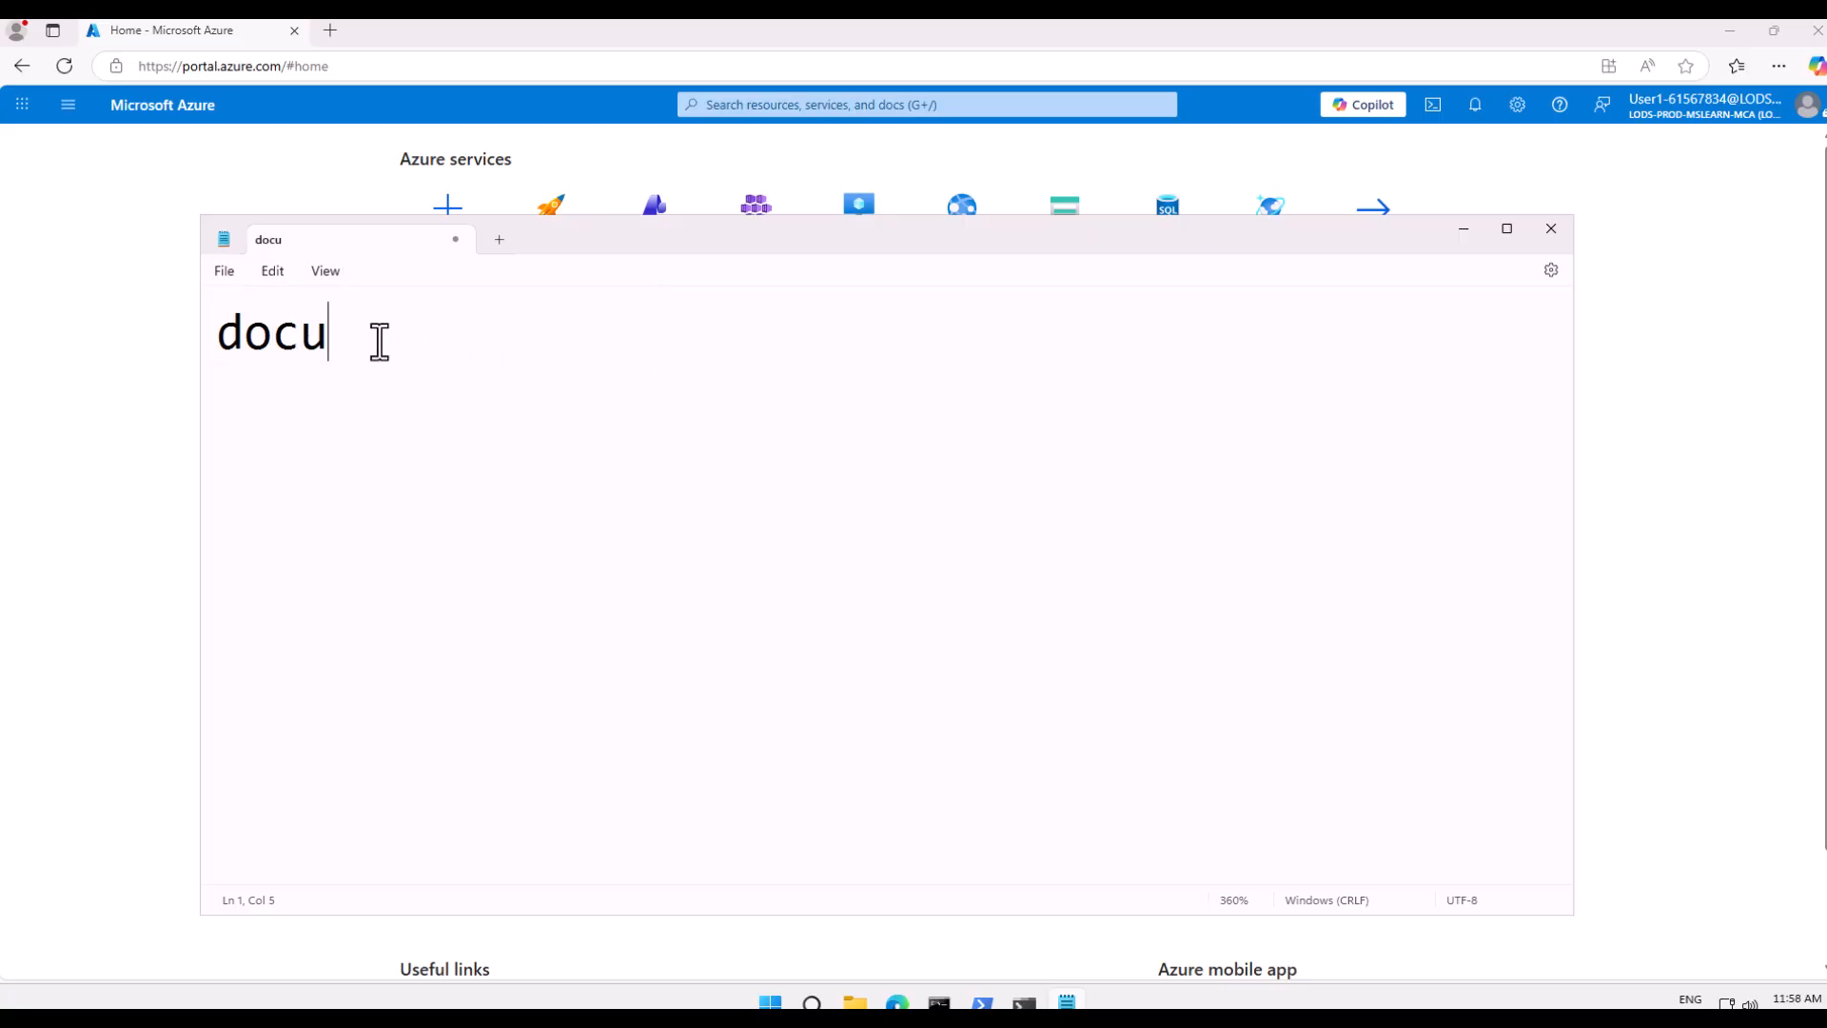
type("ments:")
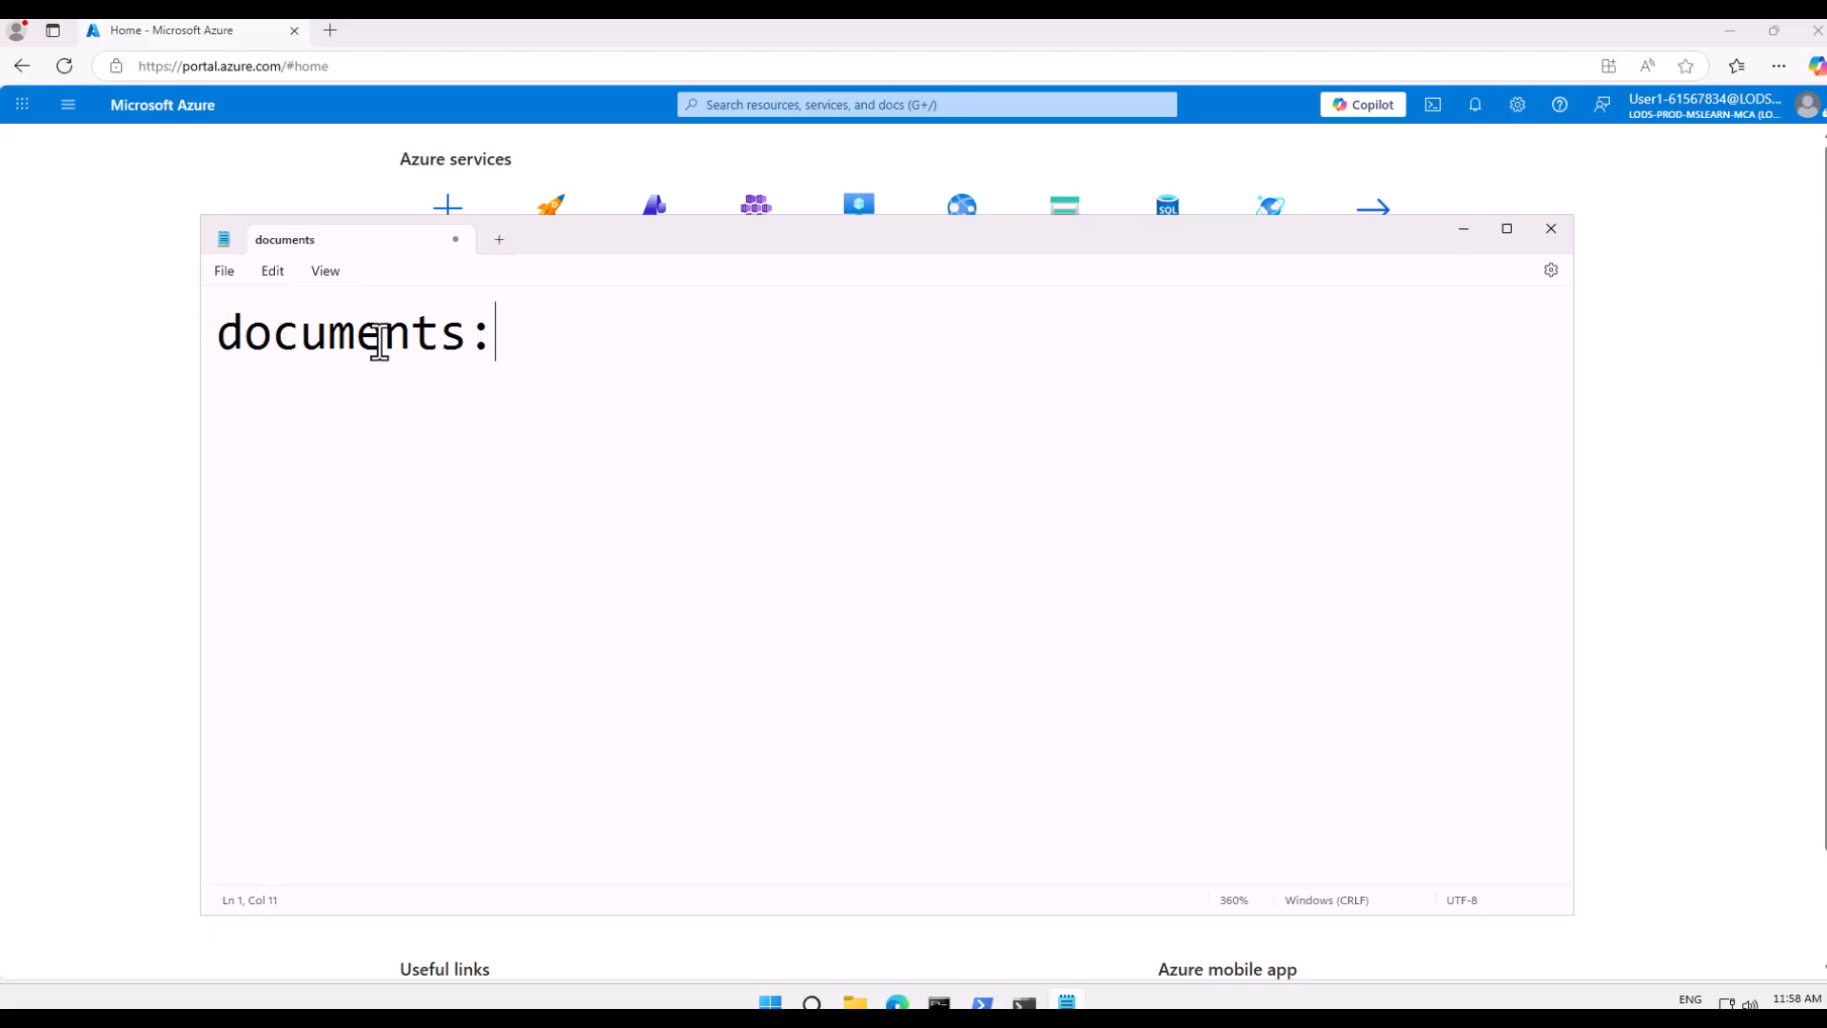
type("-")
key("Return")
type("Spor")
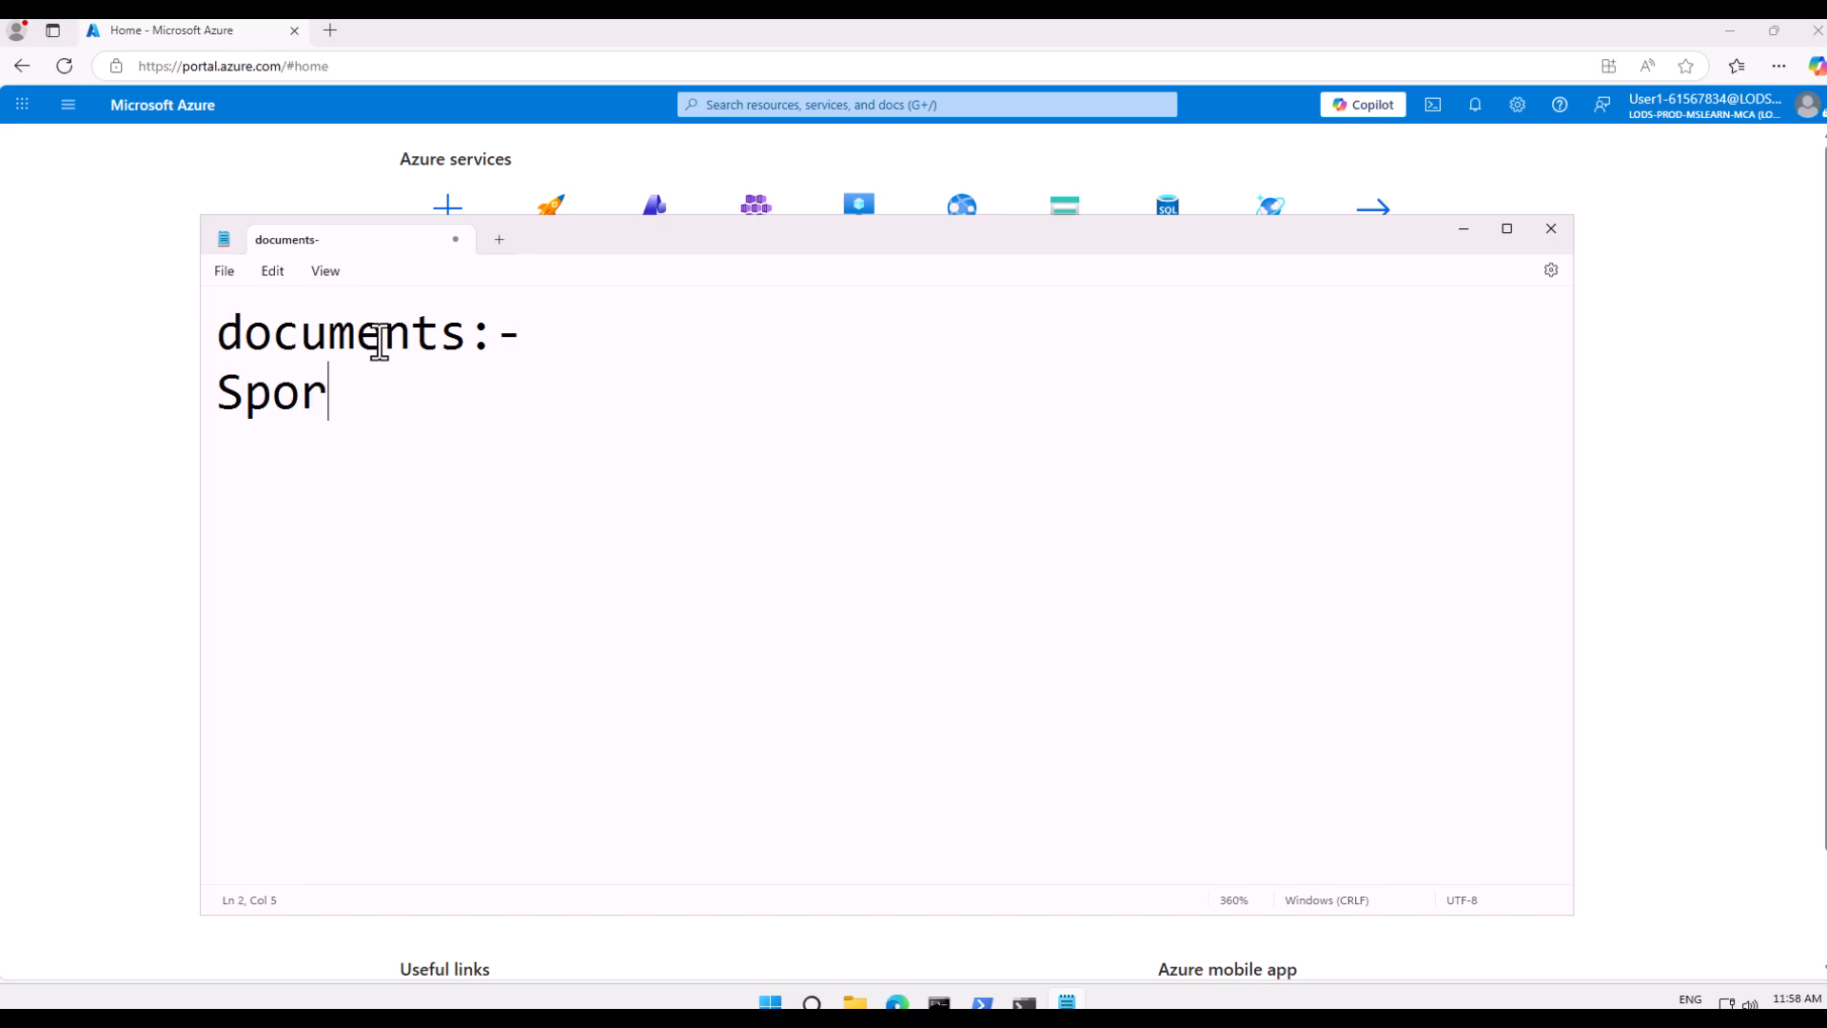
type("ts, news")
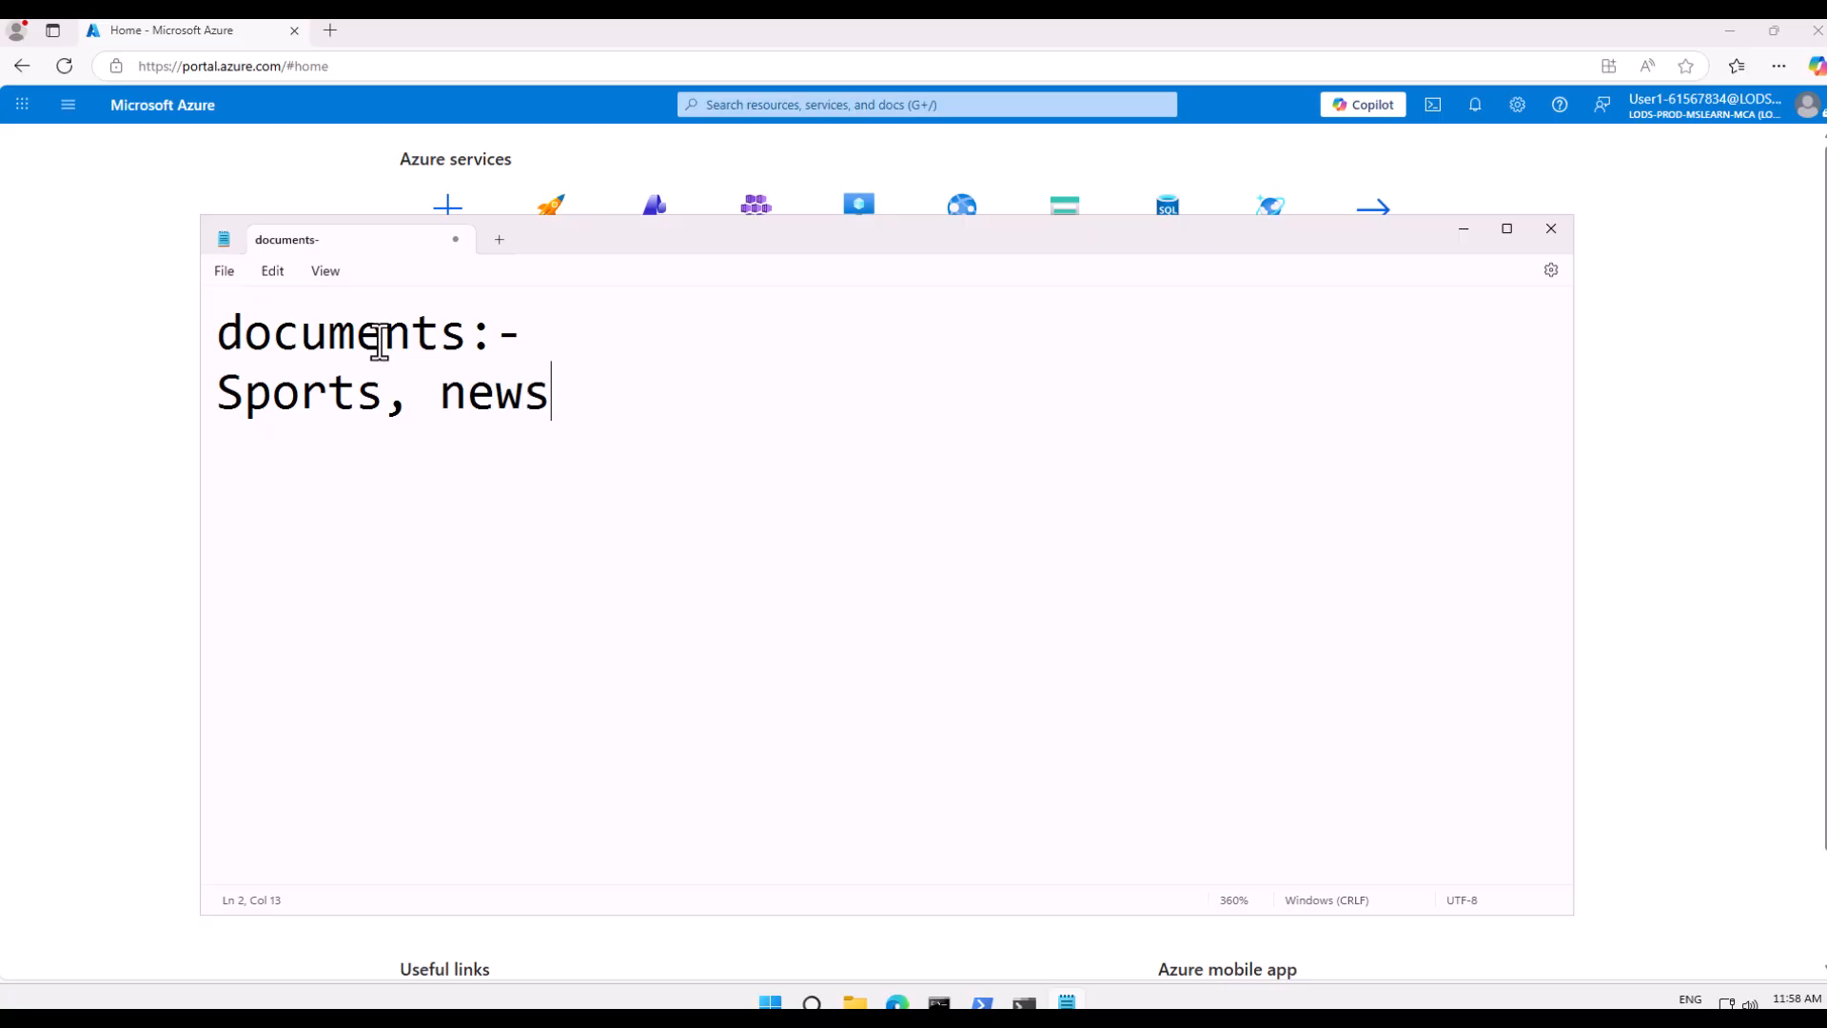
type(", ent,")
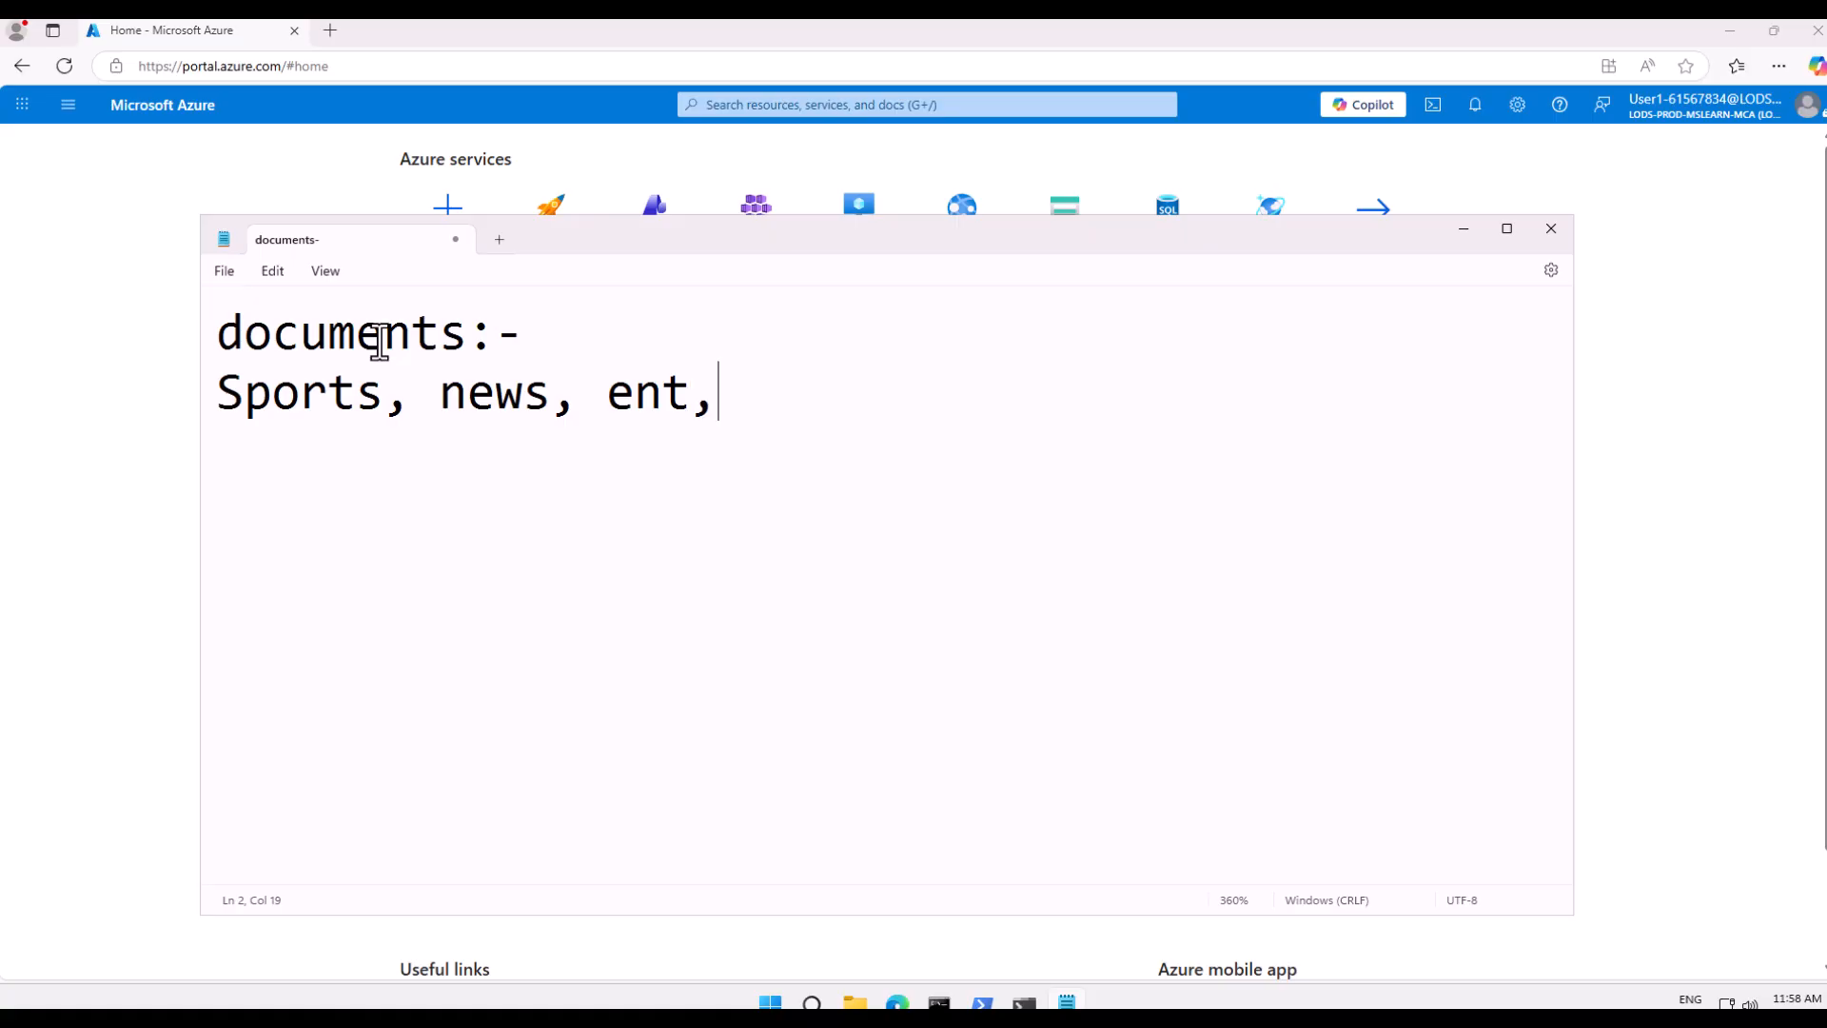
key("BackSpace")
type("..")
left_click(1464, 229)
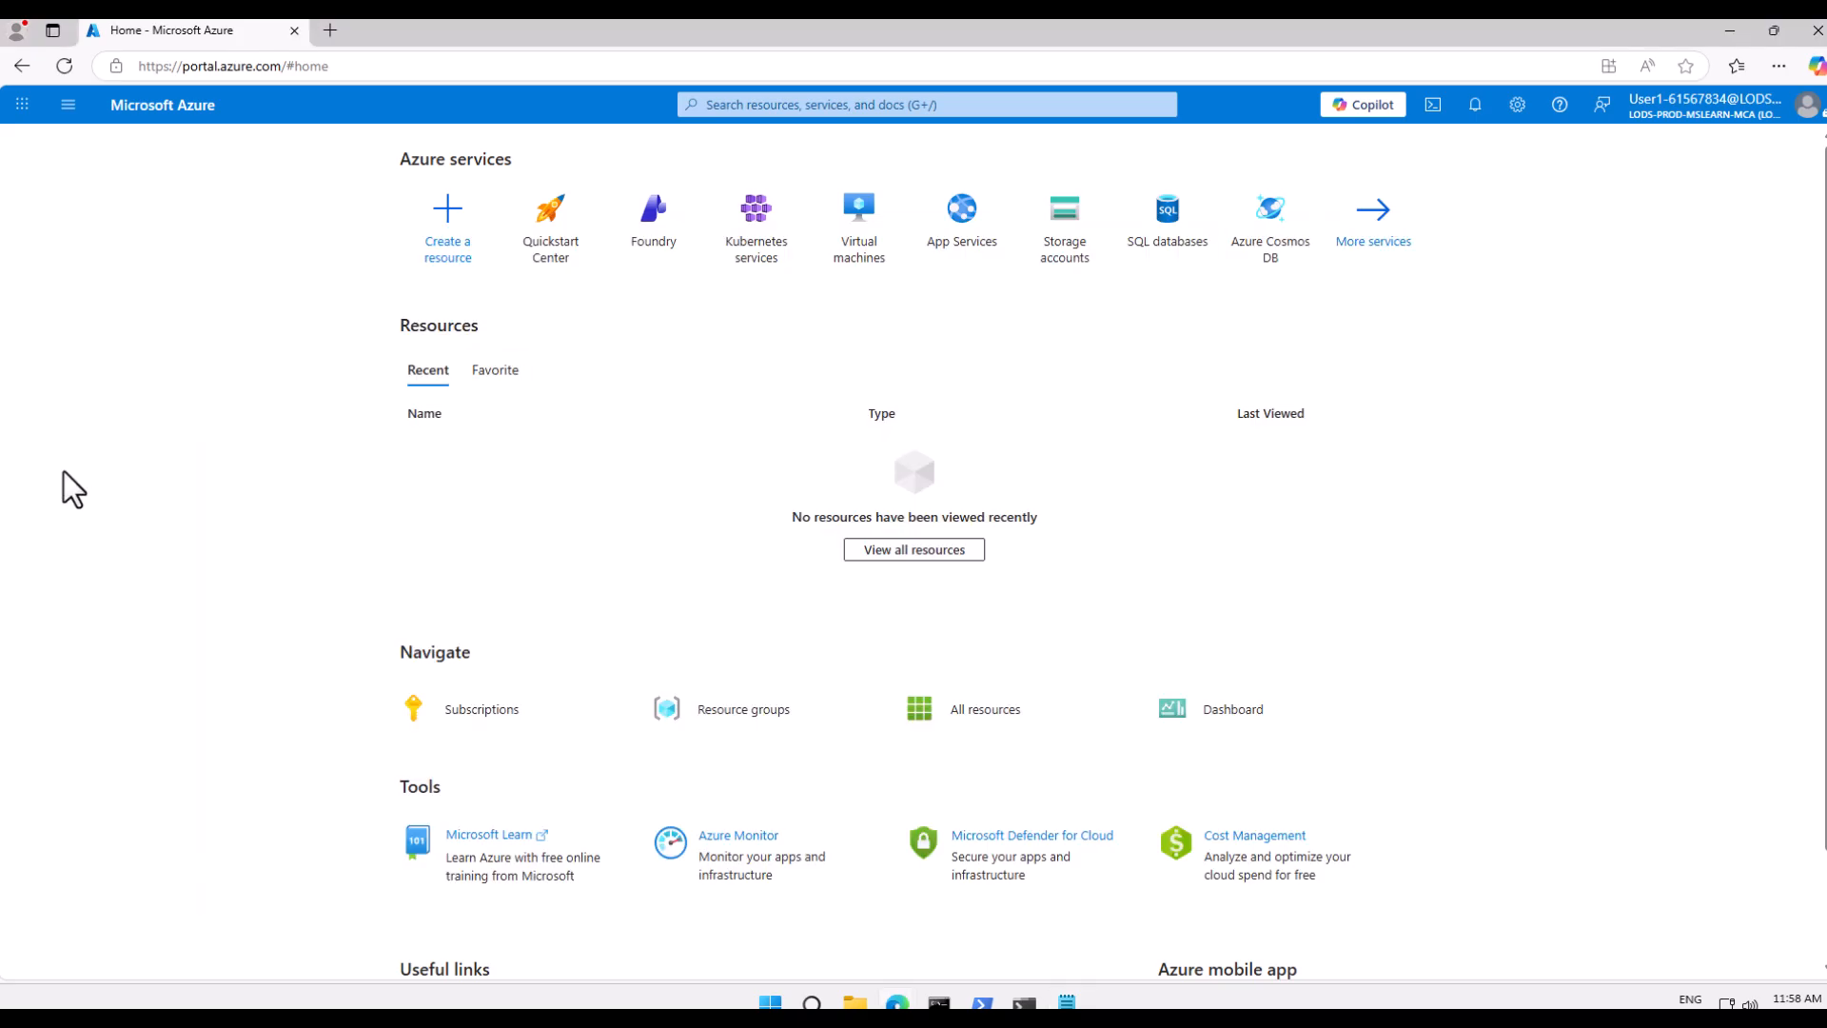
- Start creating an Azure resource and search the marketplace for "language service"
left_click(451, 253)
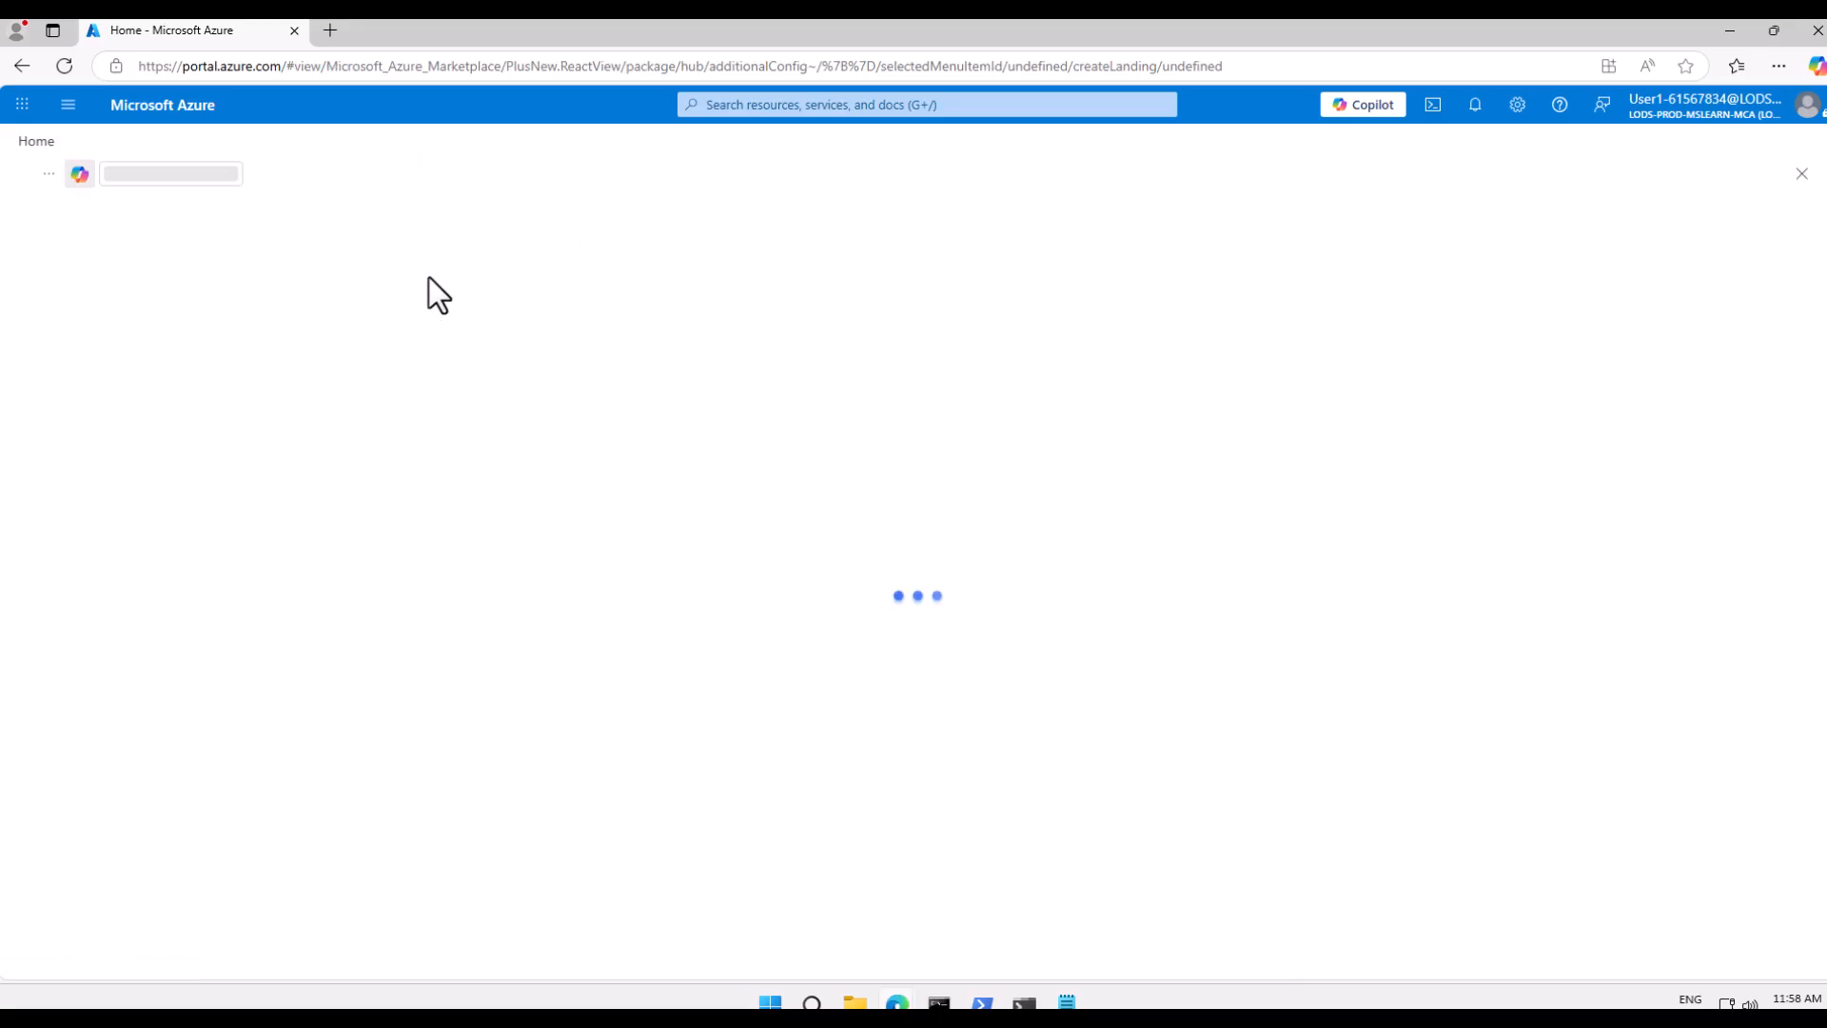
left_click(346, 249)
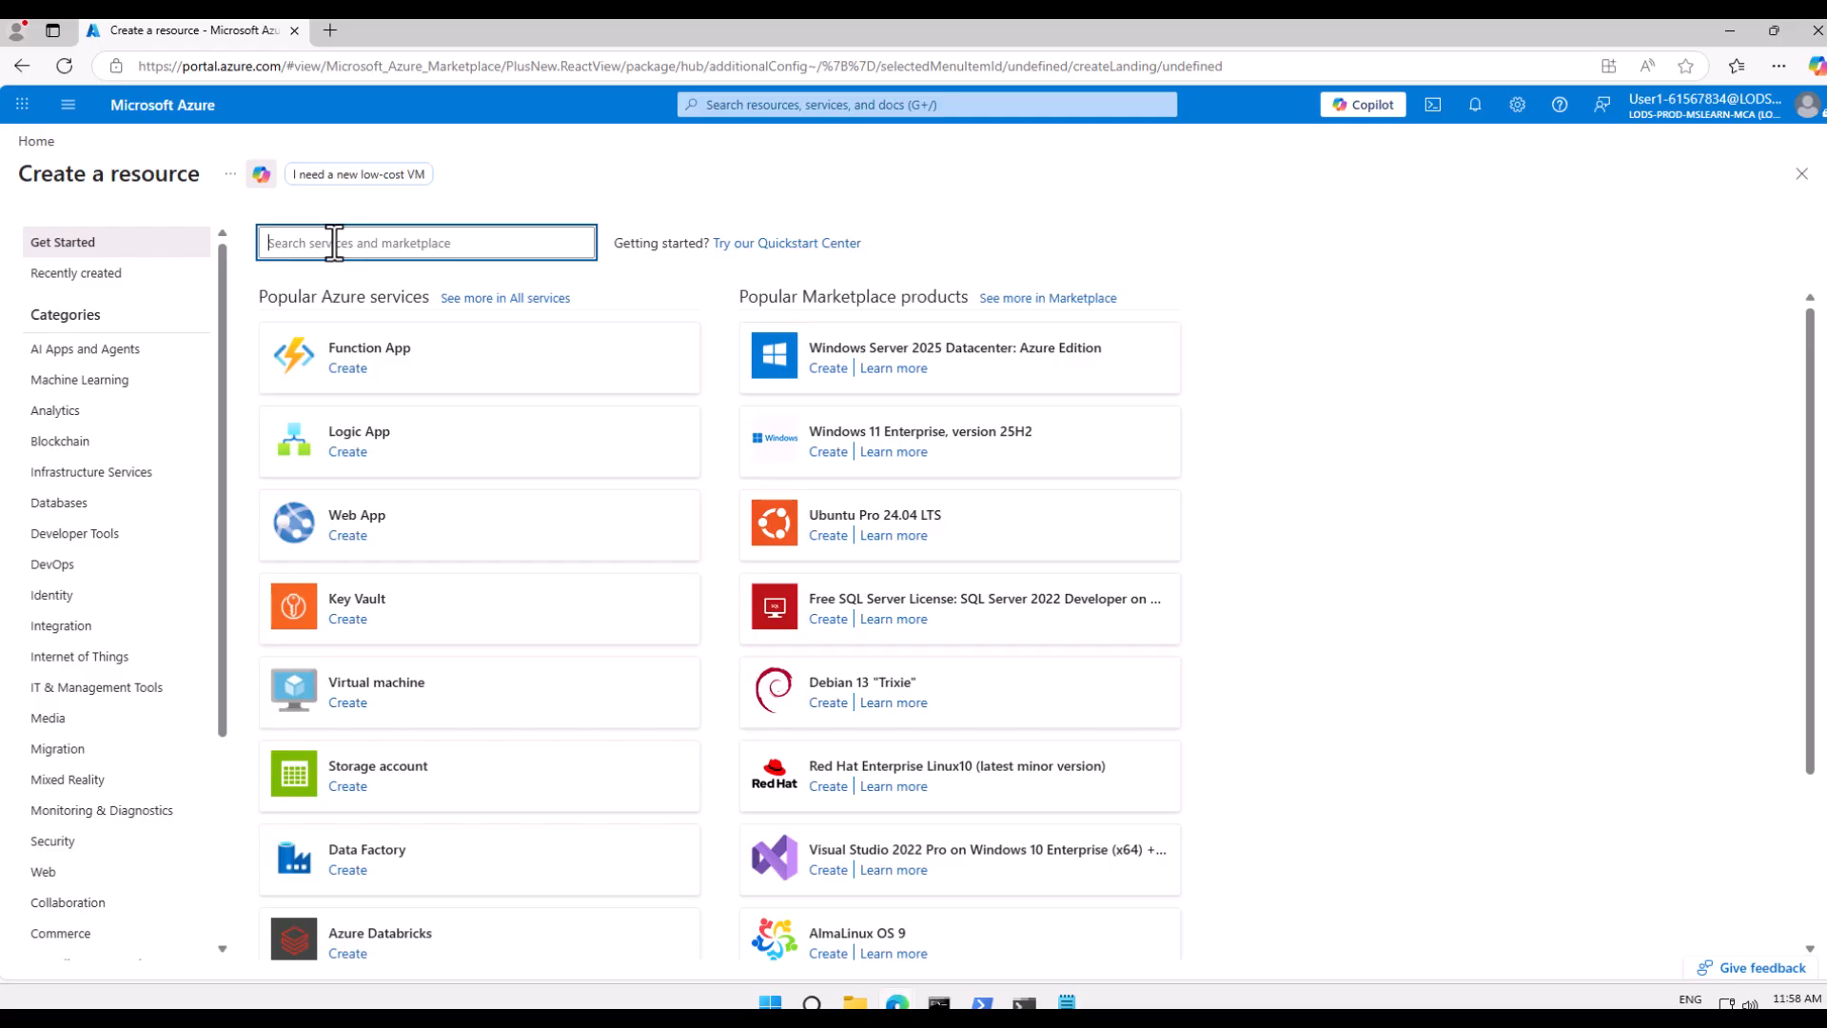
type("language")
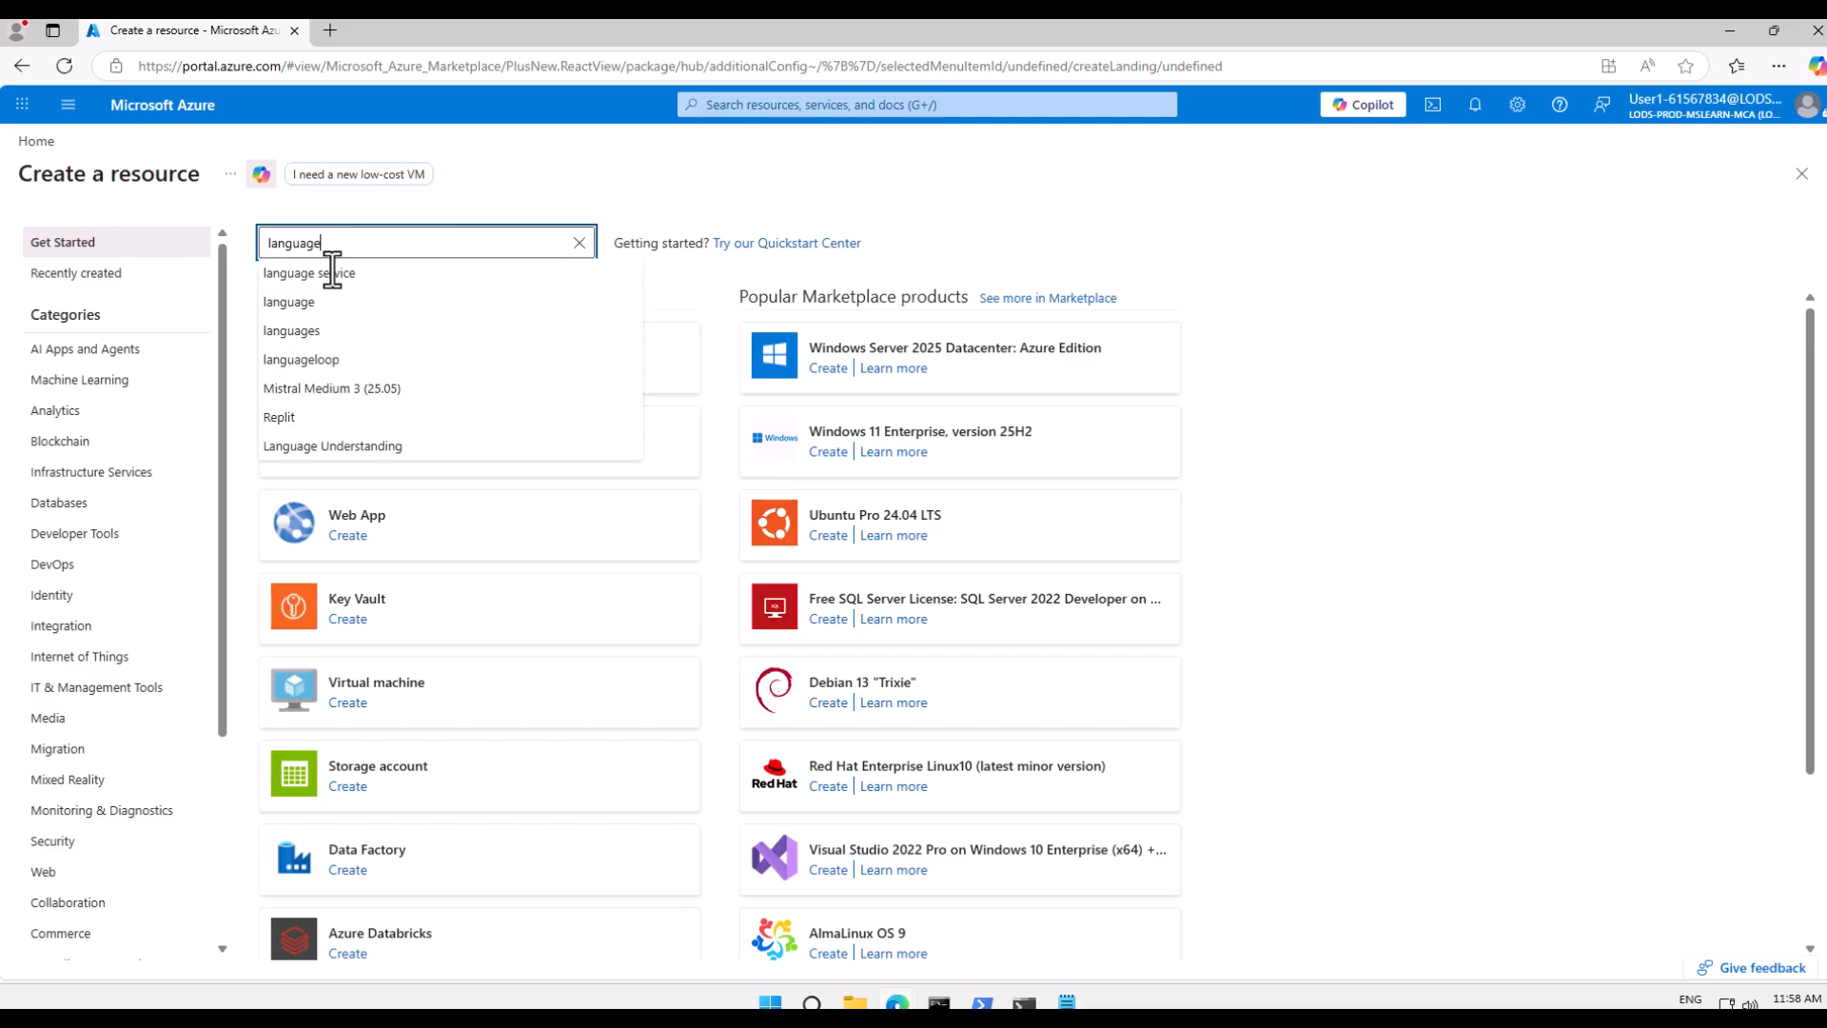
left_click(336, 274)
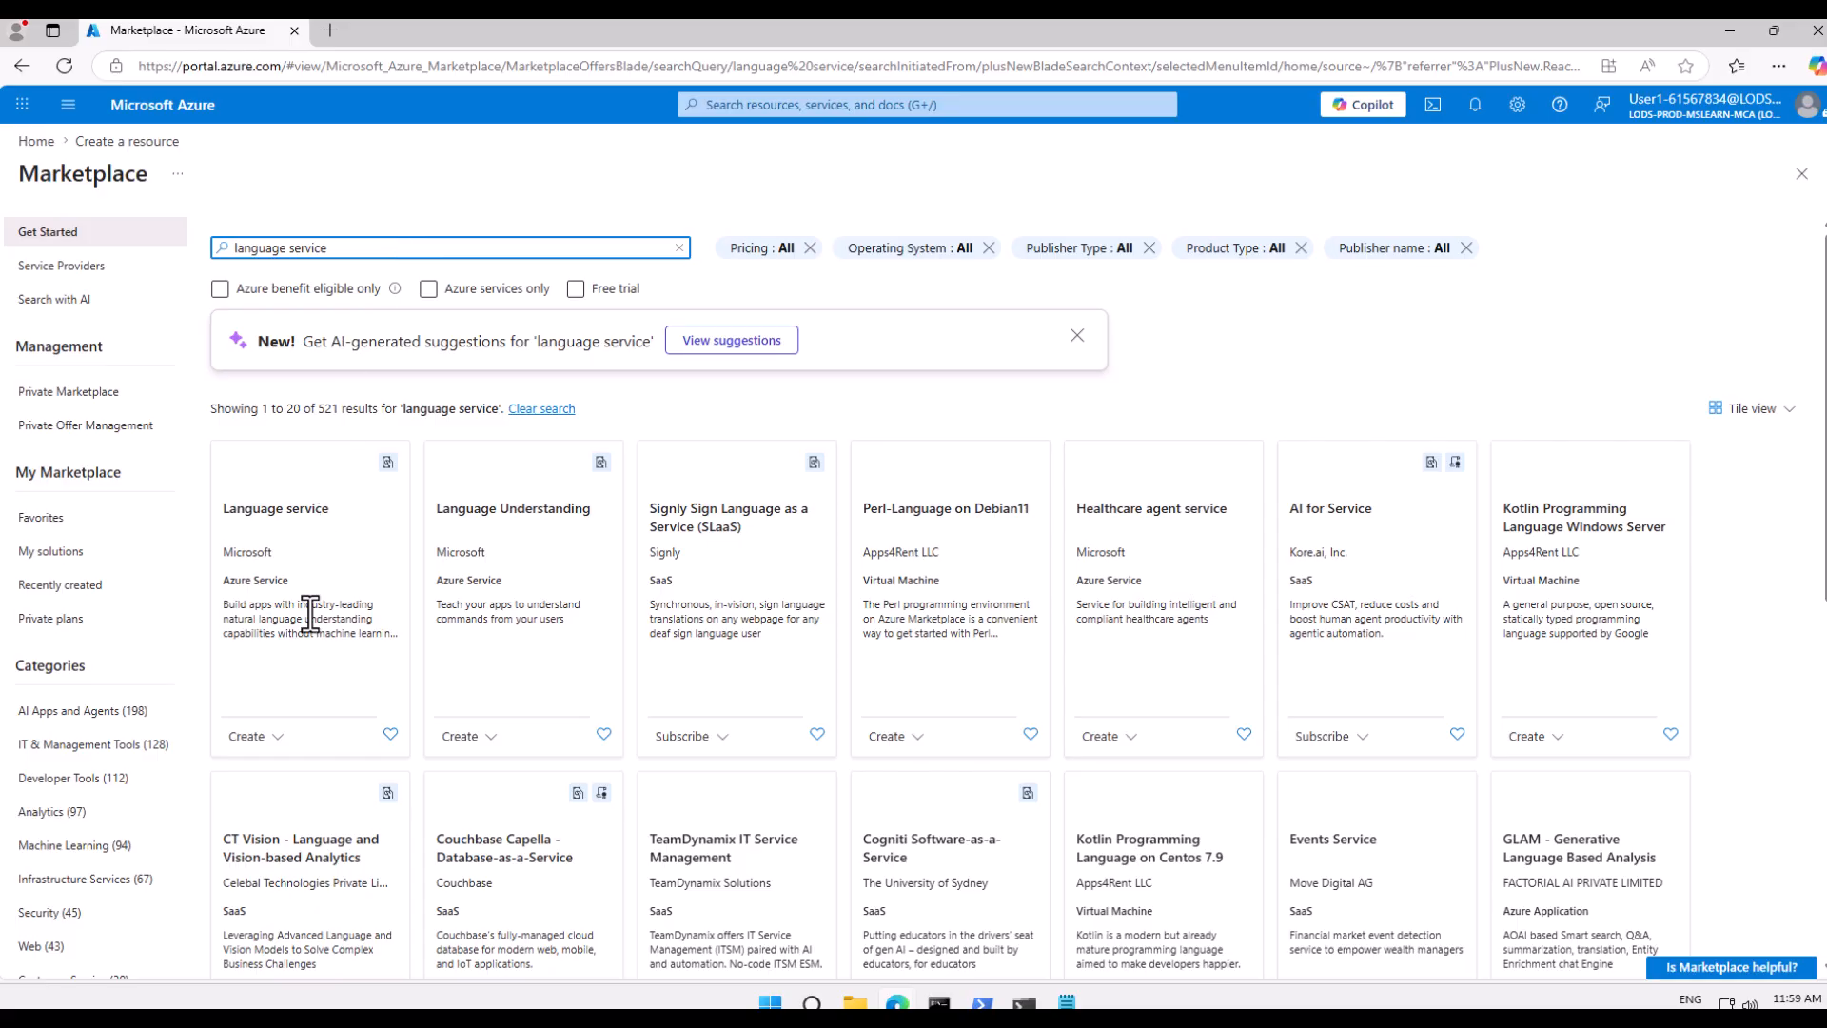
- Begin creating Microsoft's Language service with the custom text classification and custom named entity recognition feature selected
left_click(272, 738)
left_click(274, 769)
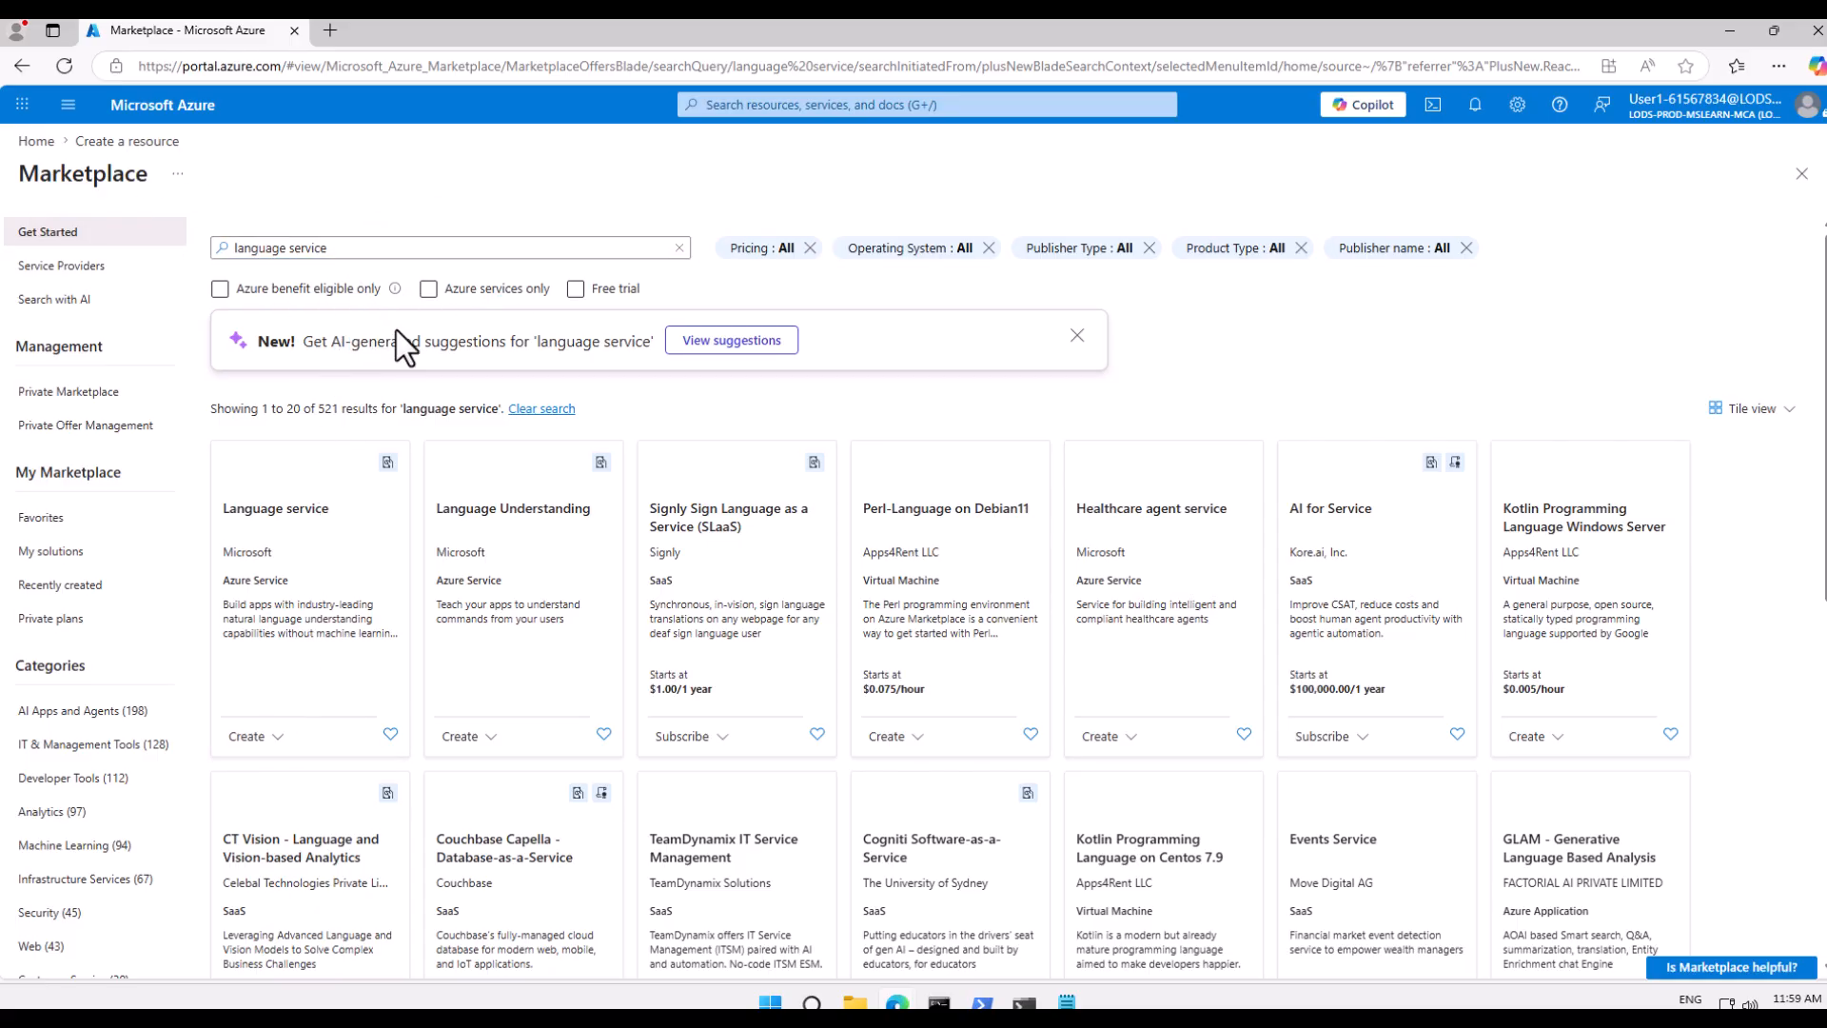
left_click(308, 609)
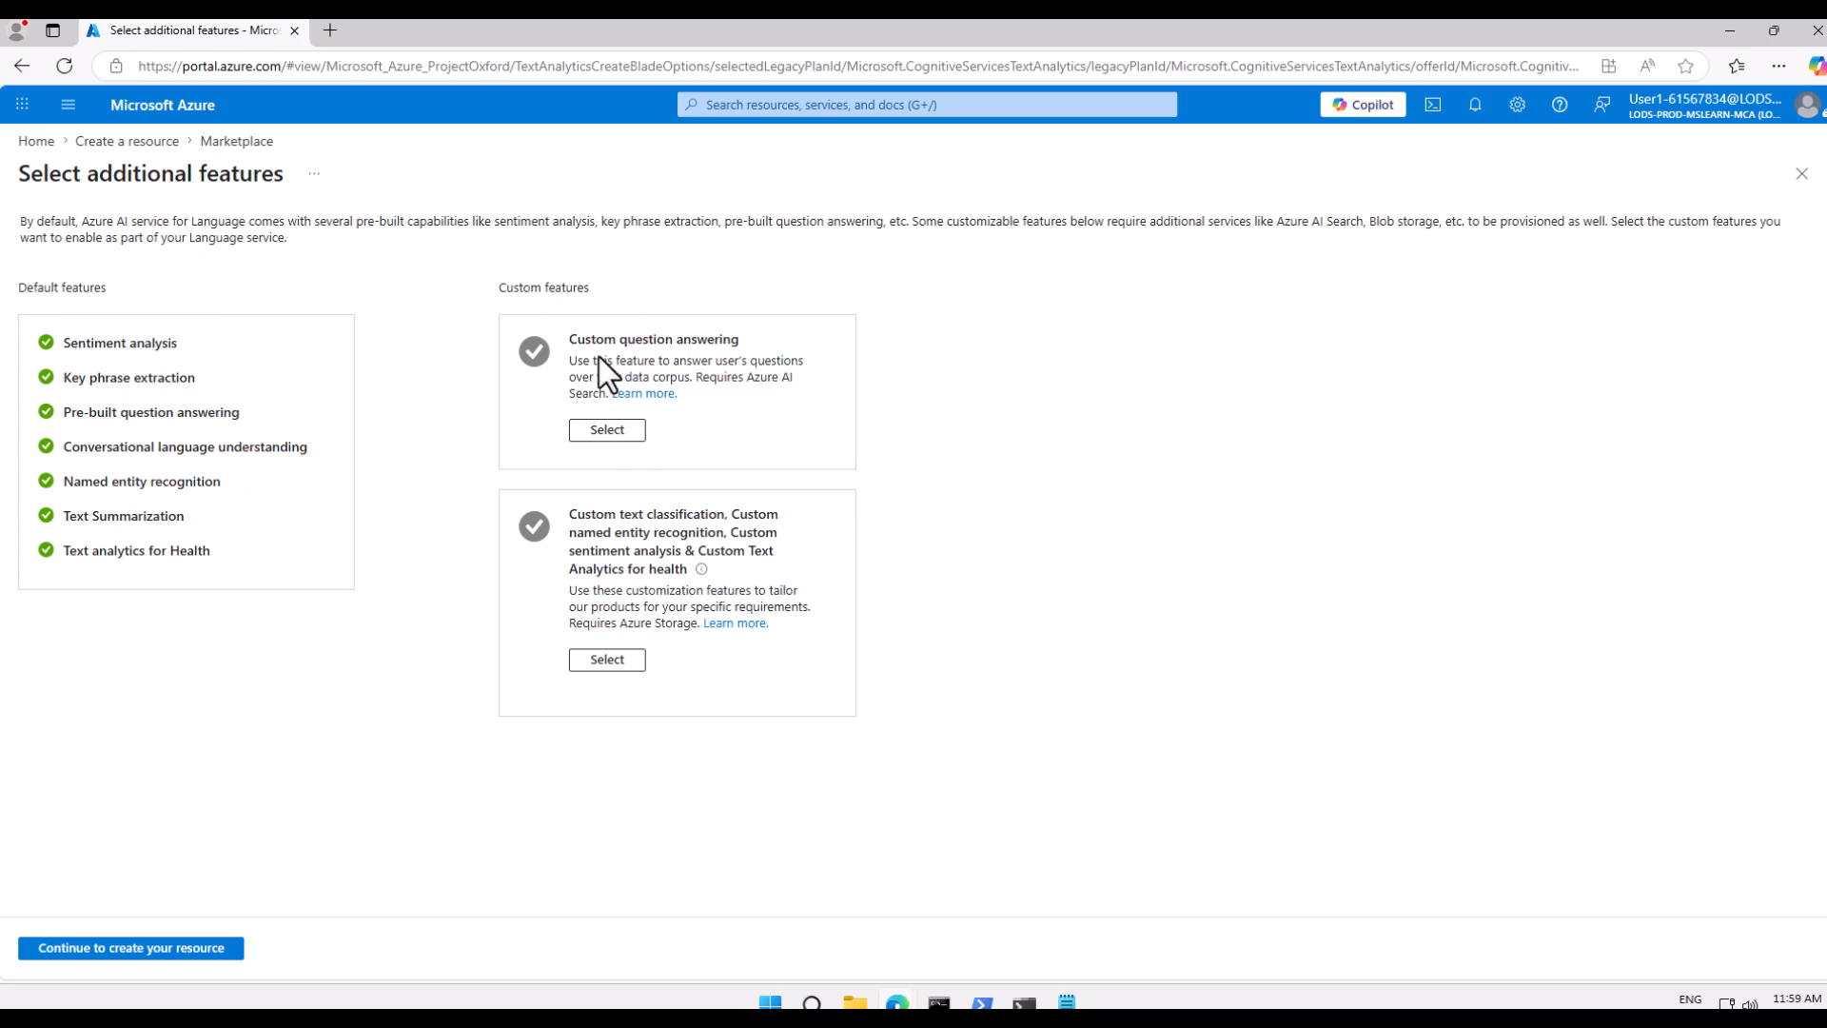
left_click(614, 660)
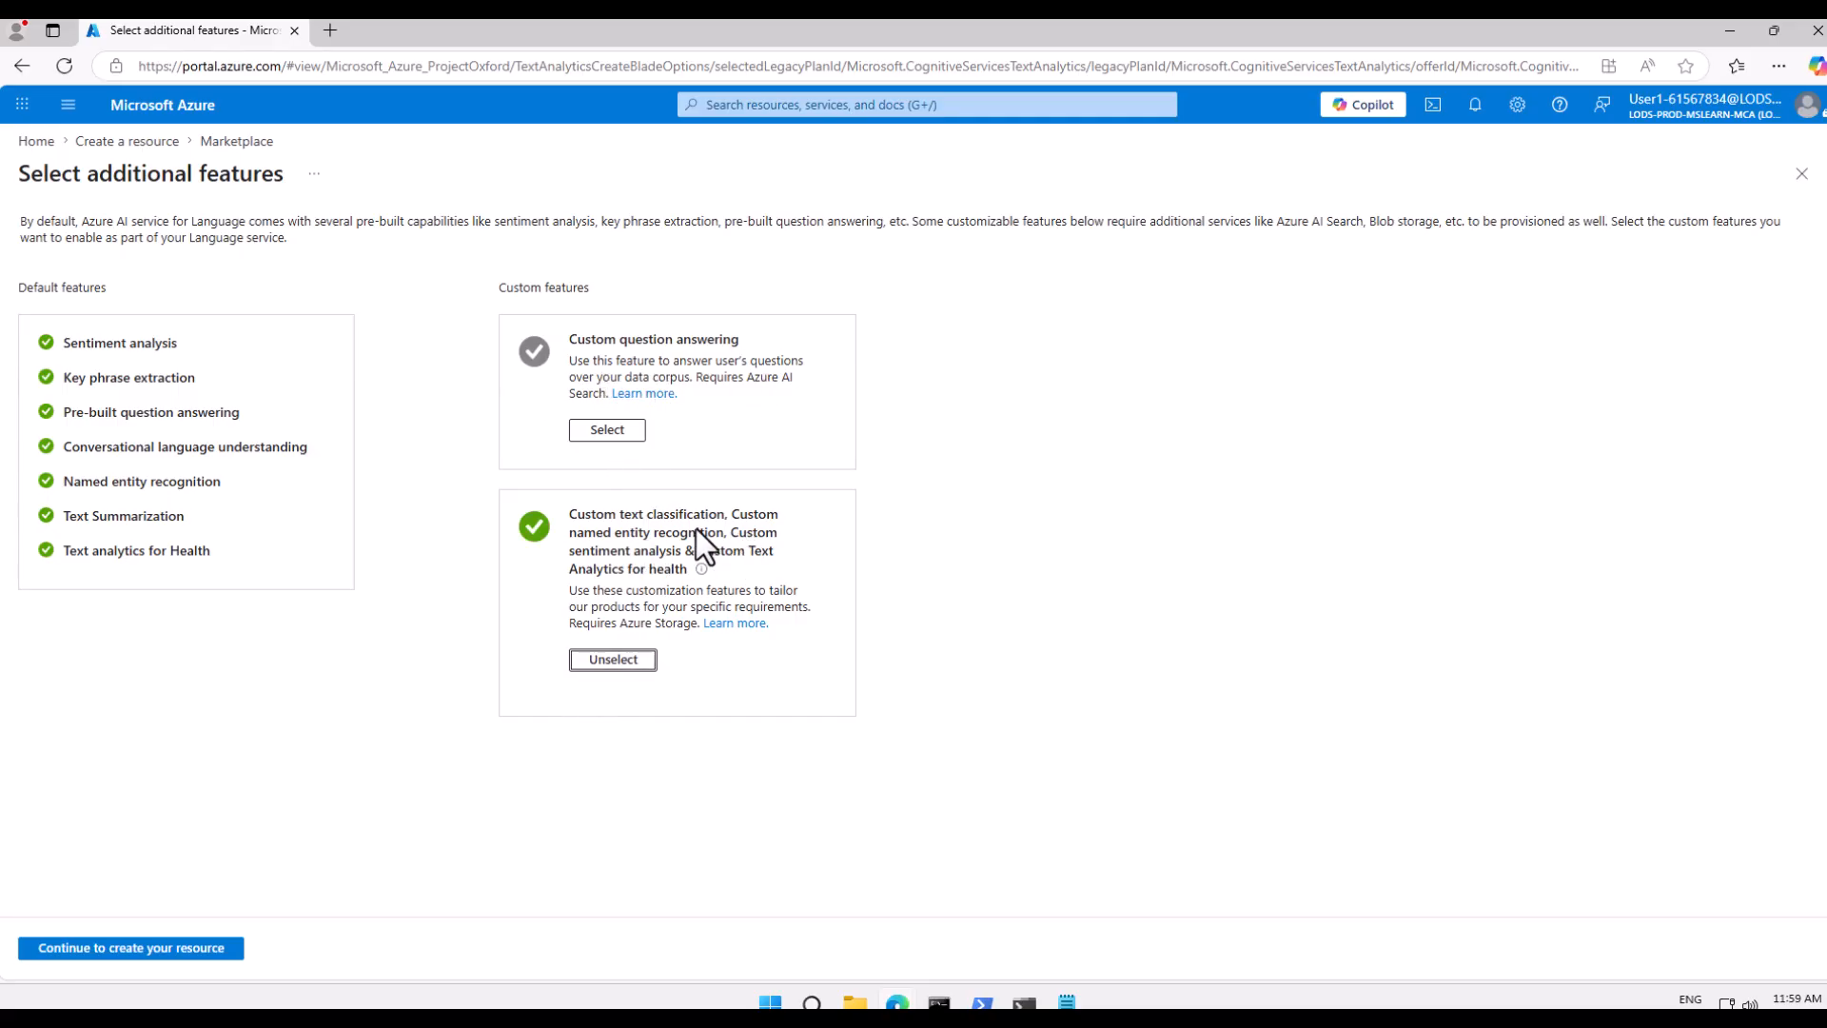
left_click(134, 950)
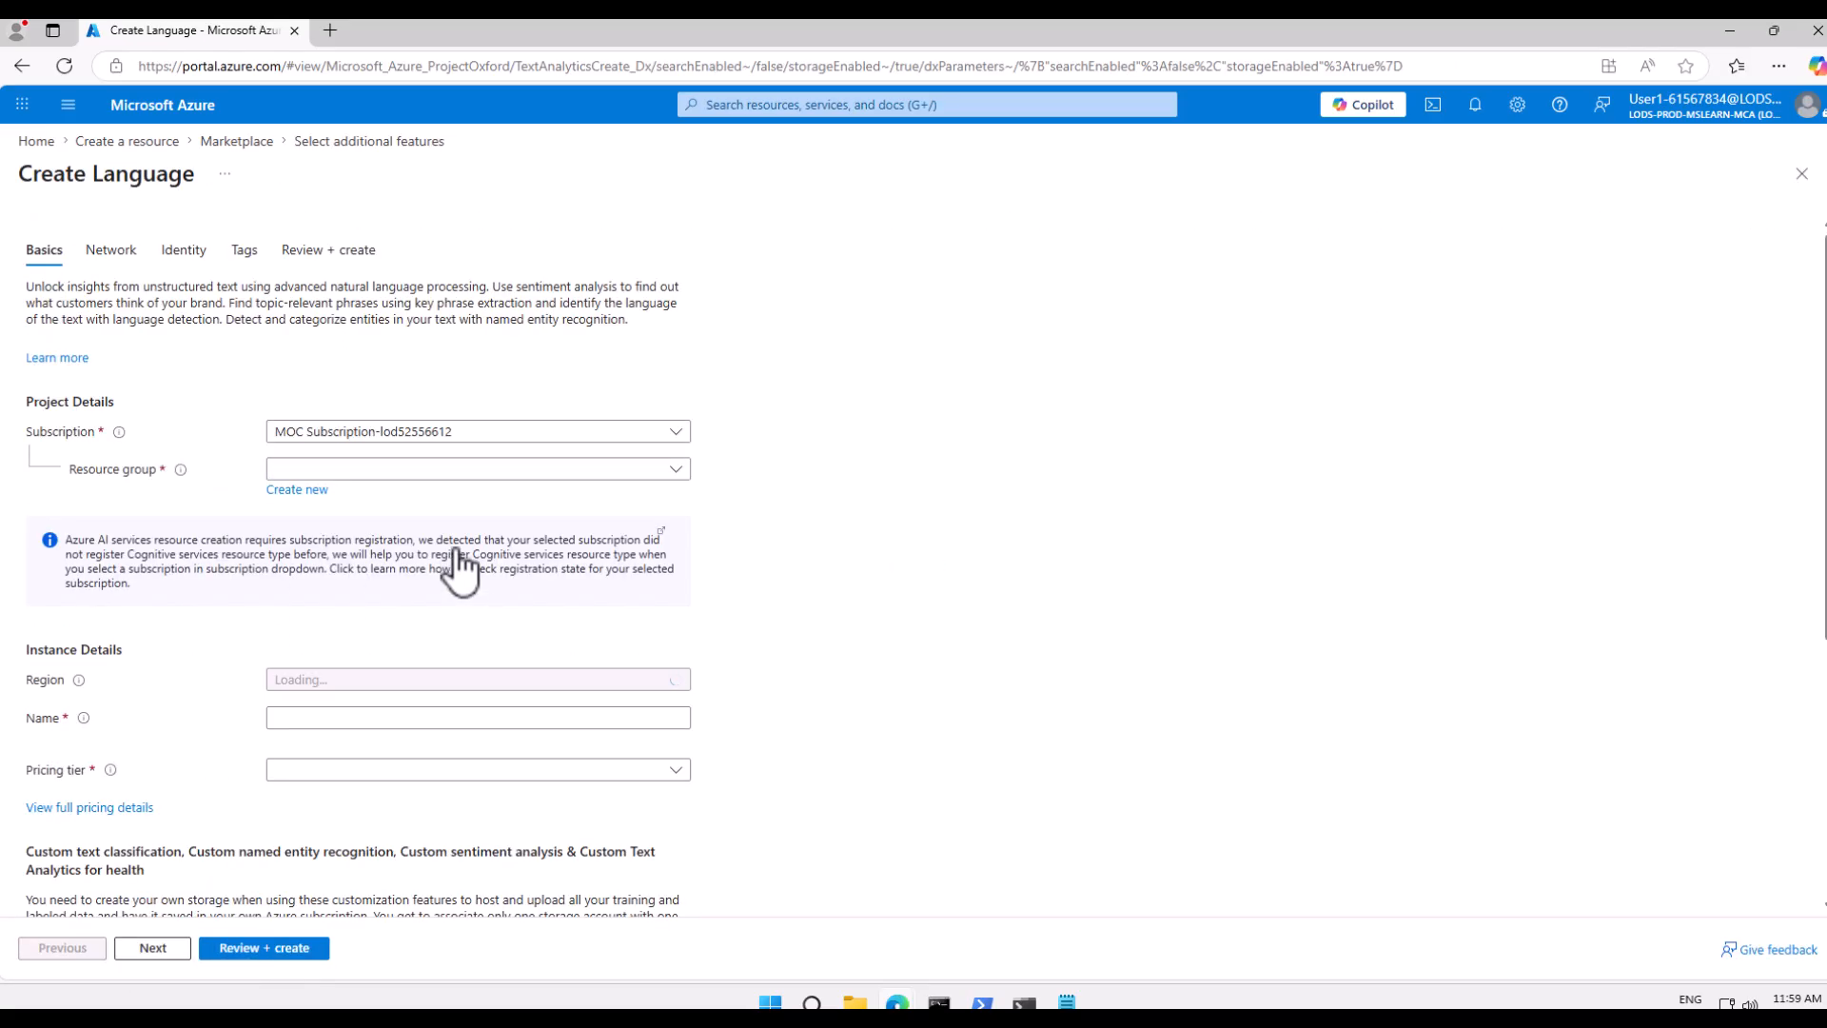
- Assign the Language resource to ResourceGroup1, name it language61567834, and choose the Free F0 pricing tier
left_click(372, 466)
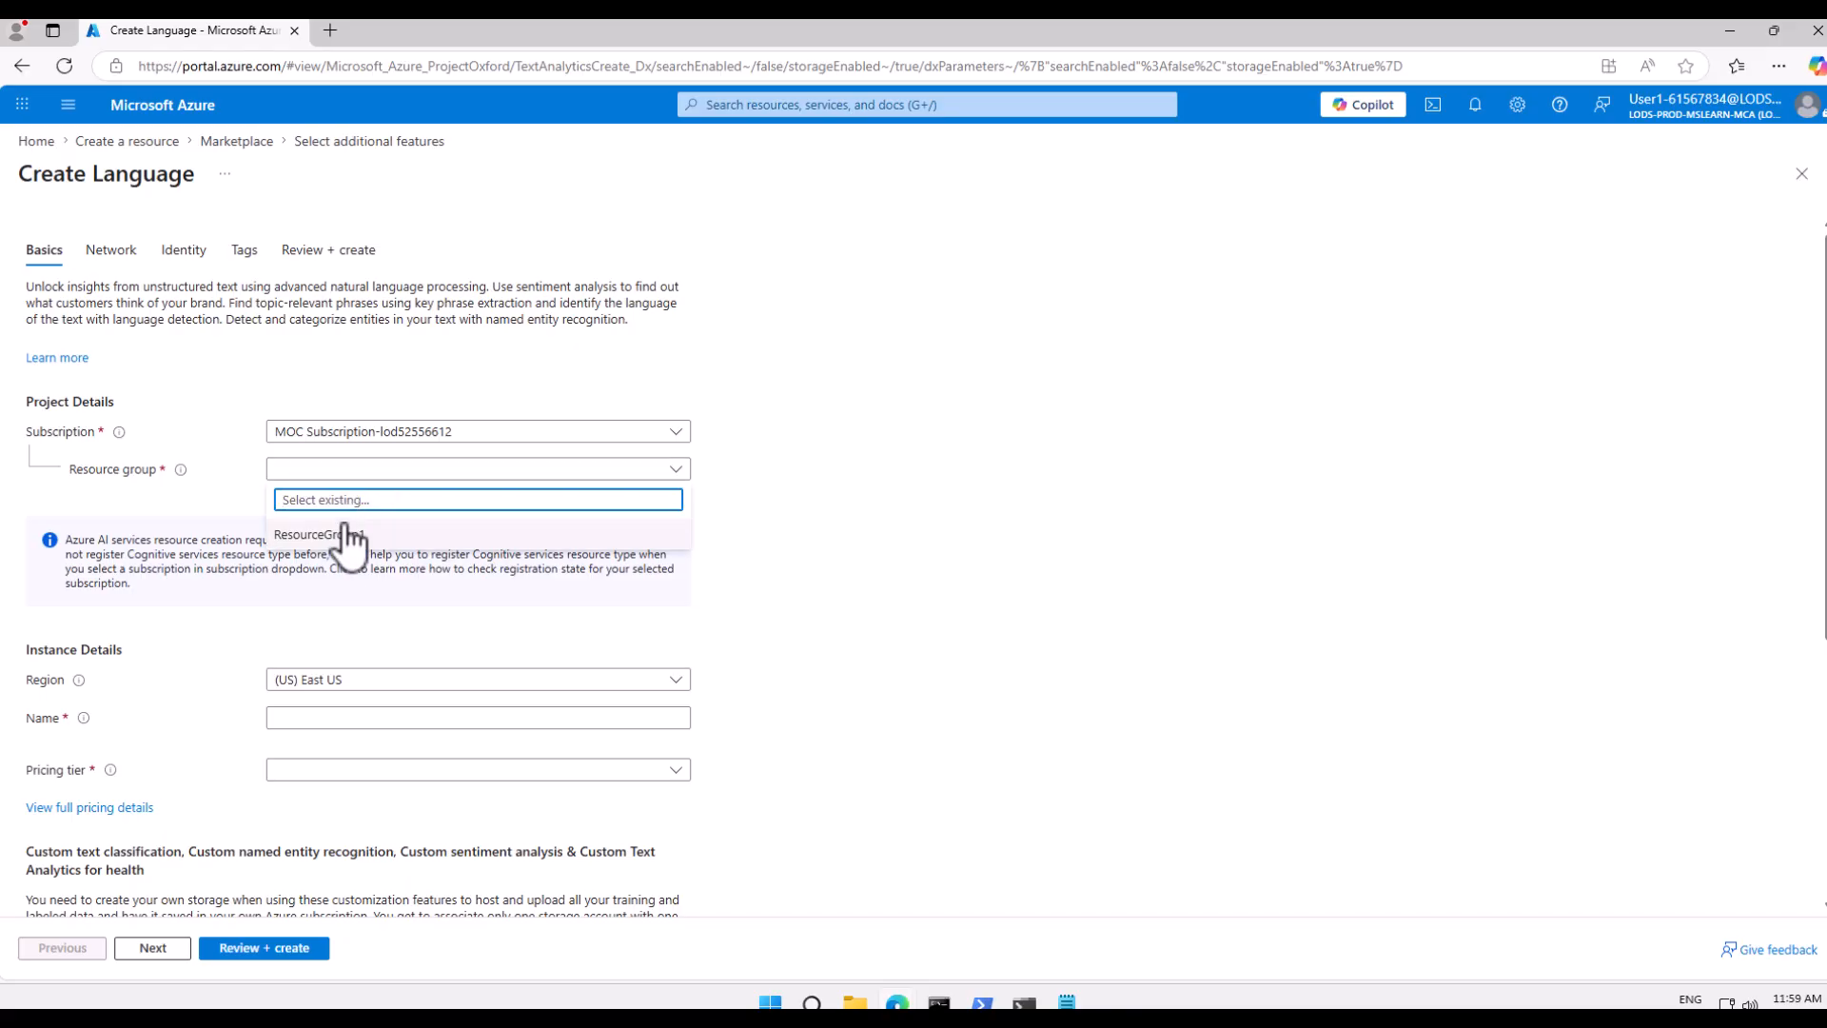
left_click(319, 535)
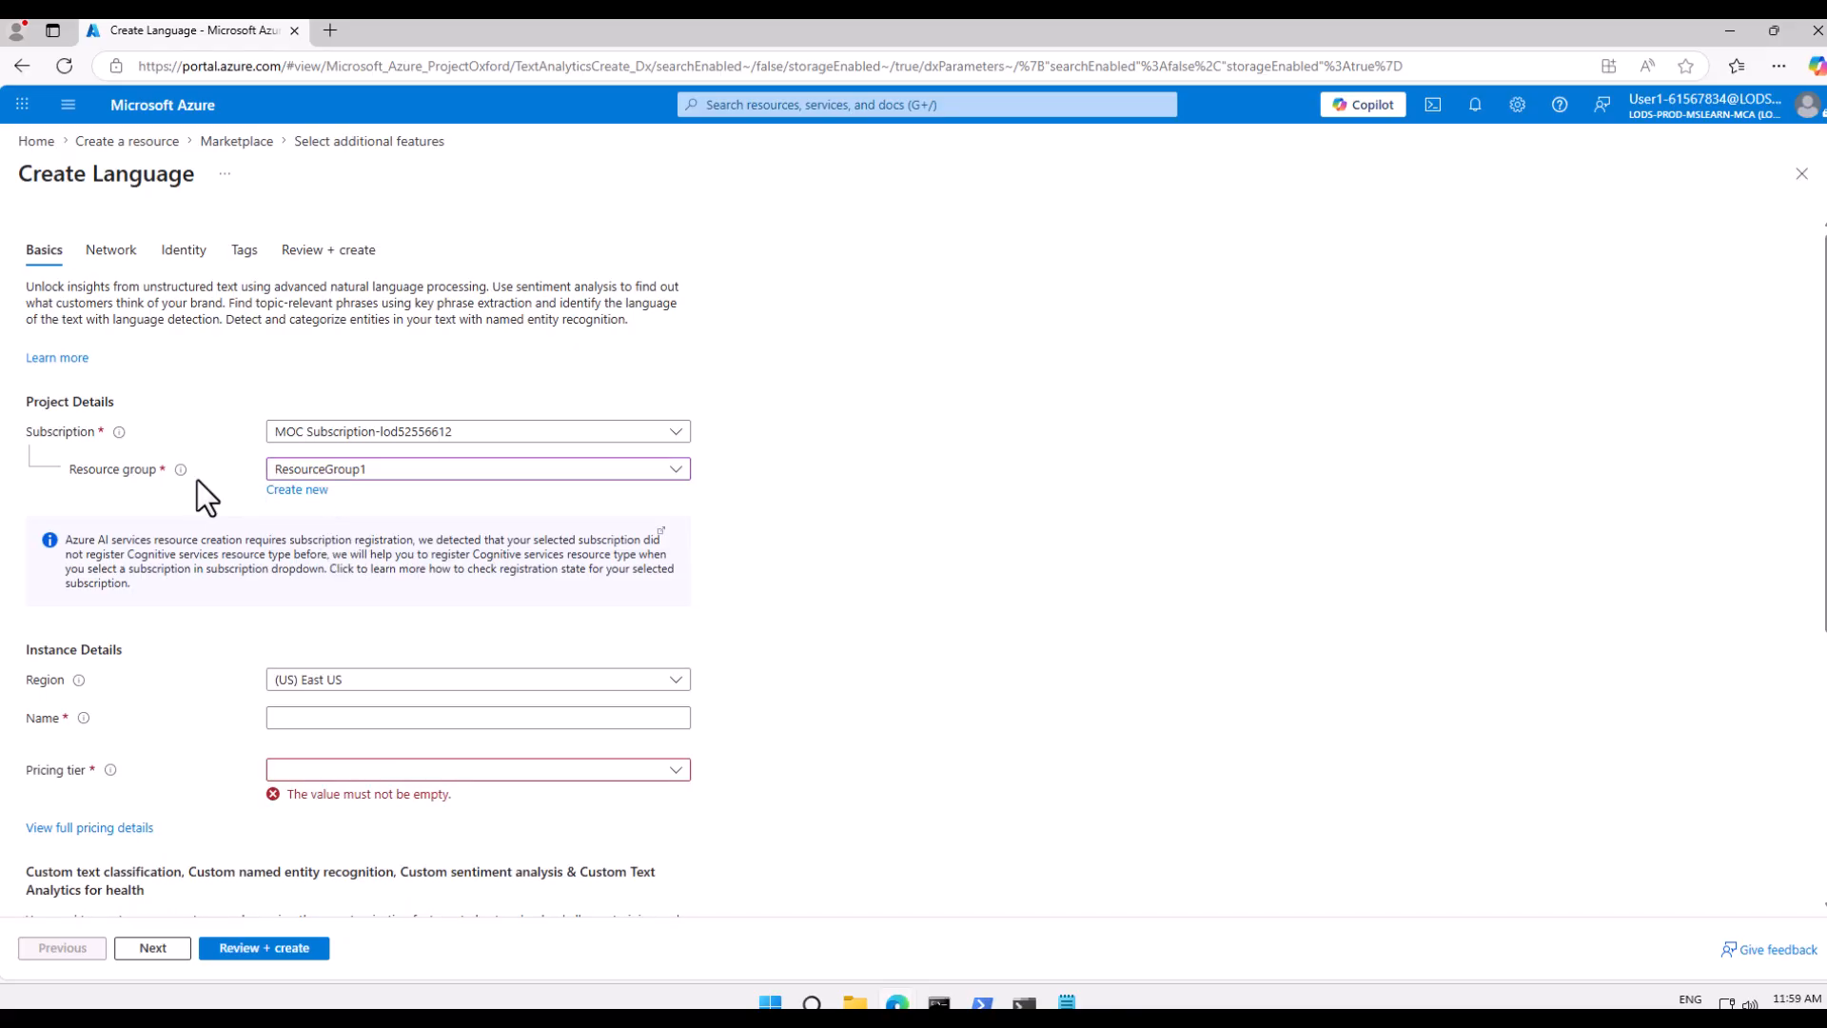
left_click(314, 718)
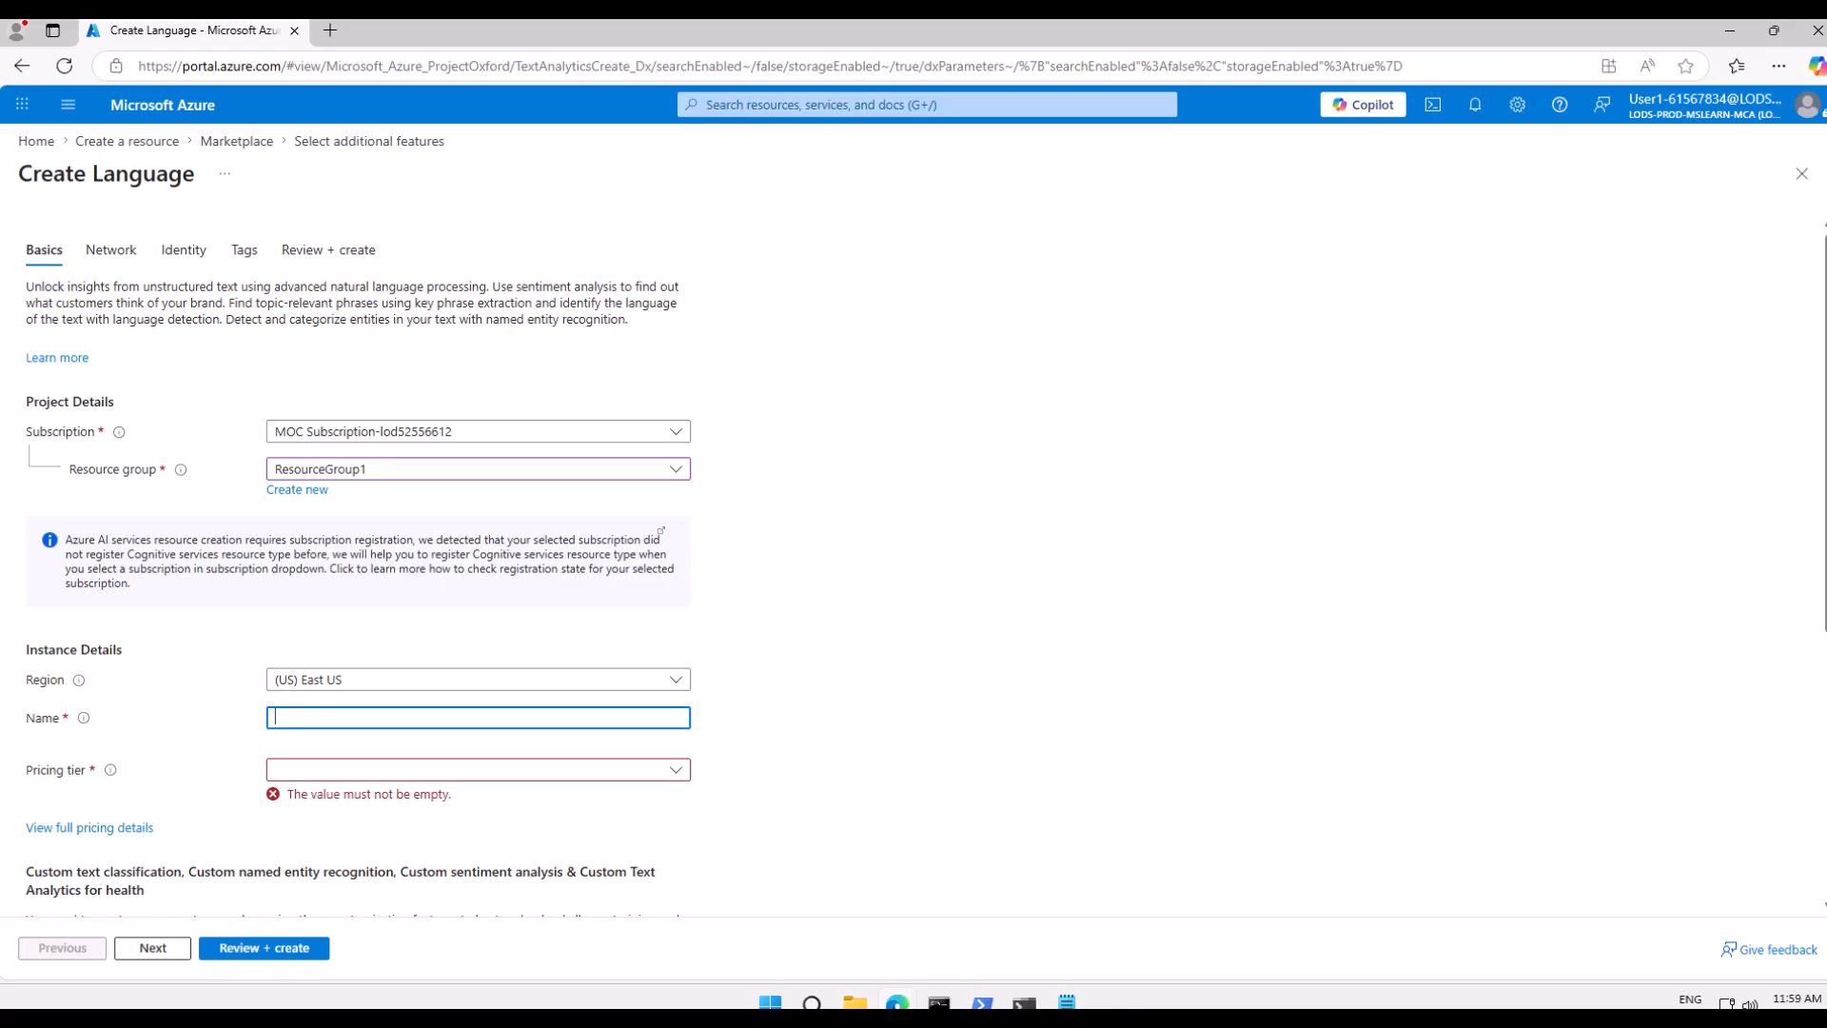
type("language61567834")
left_click(351, 769)
left_click(345, 801)
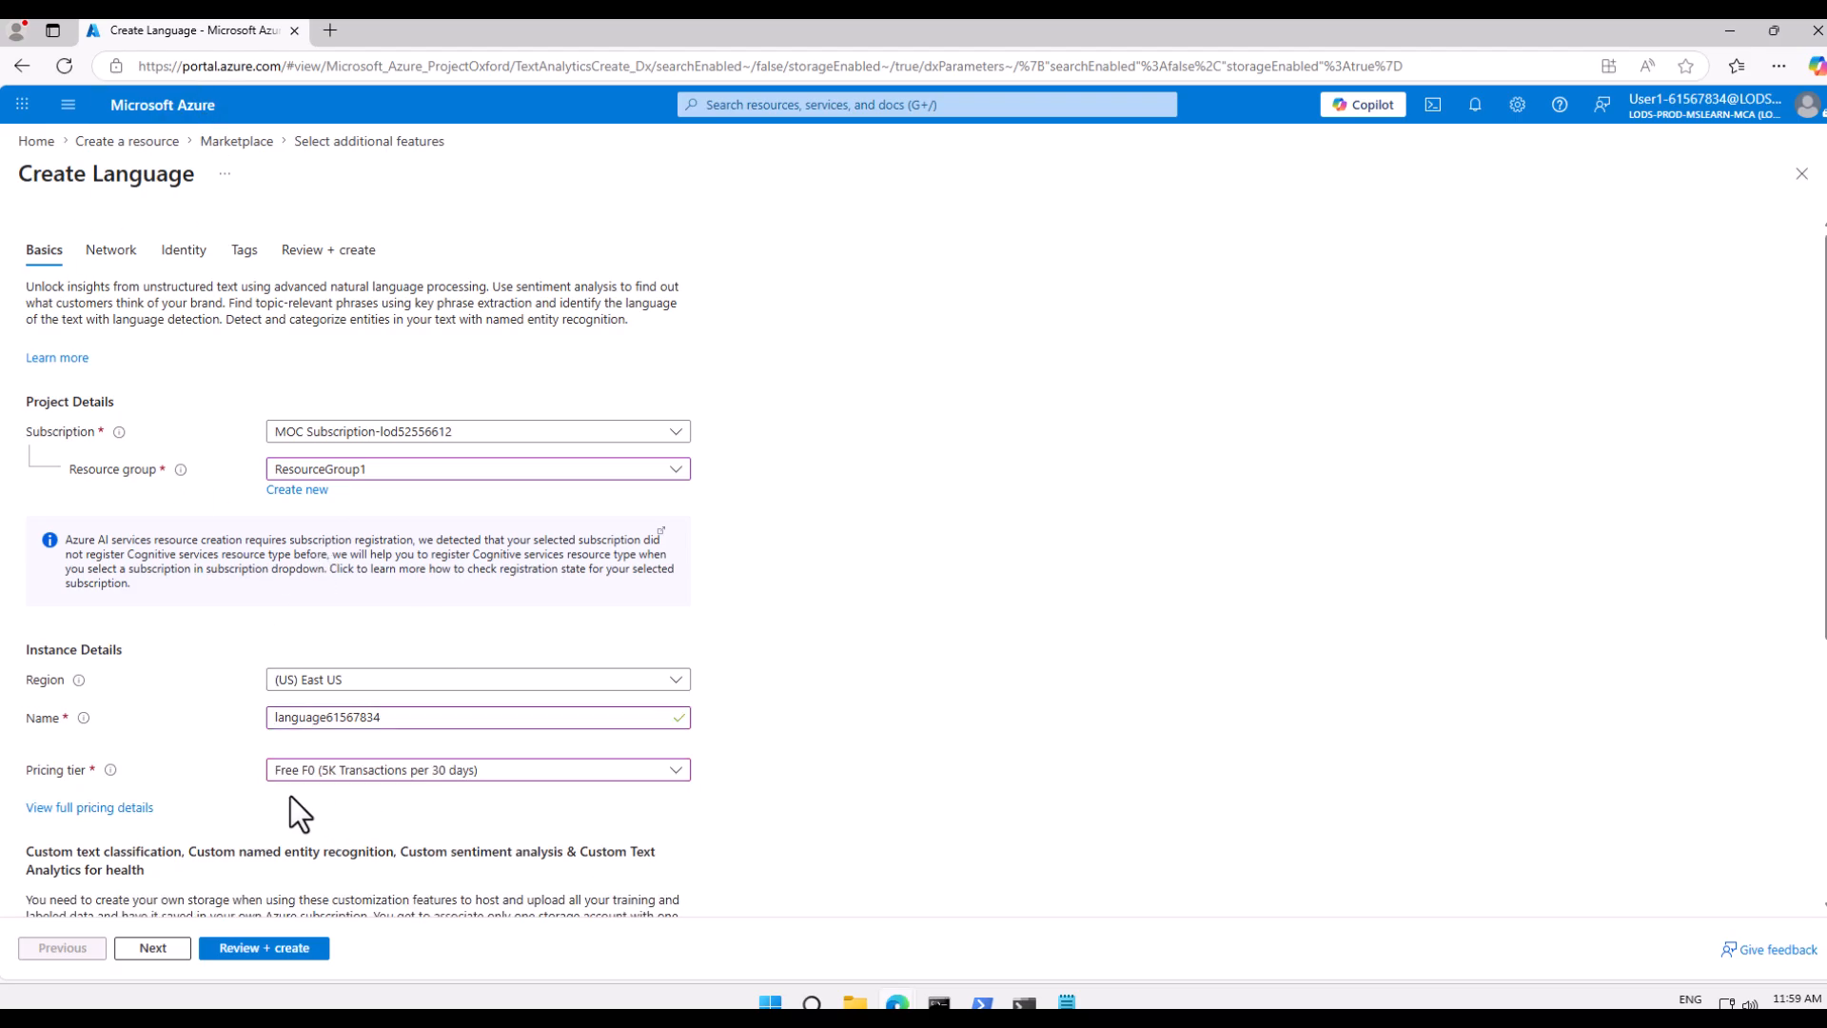
- Set up a new storage account named strg61567834 with the Standard LRS type for the Language resource
scroll(340, 801, "down", 2)
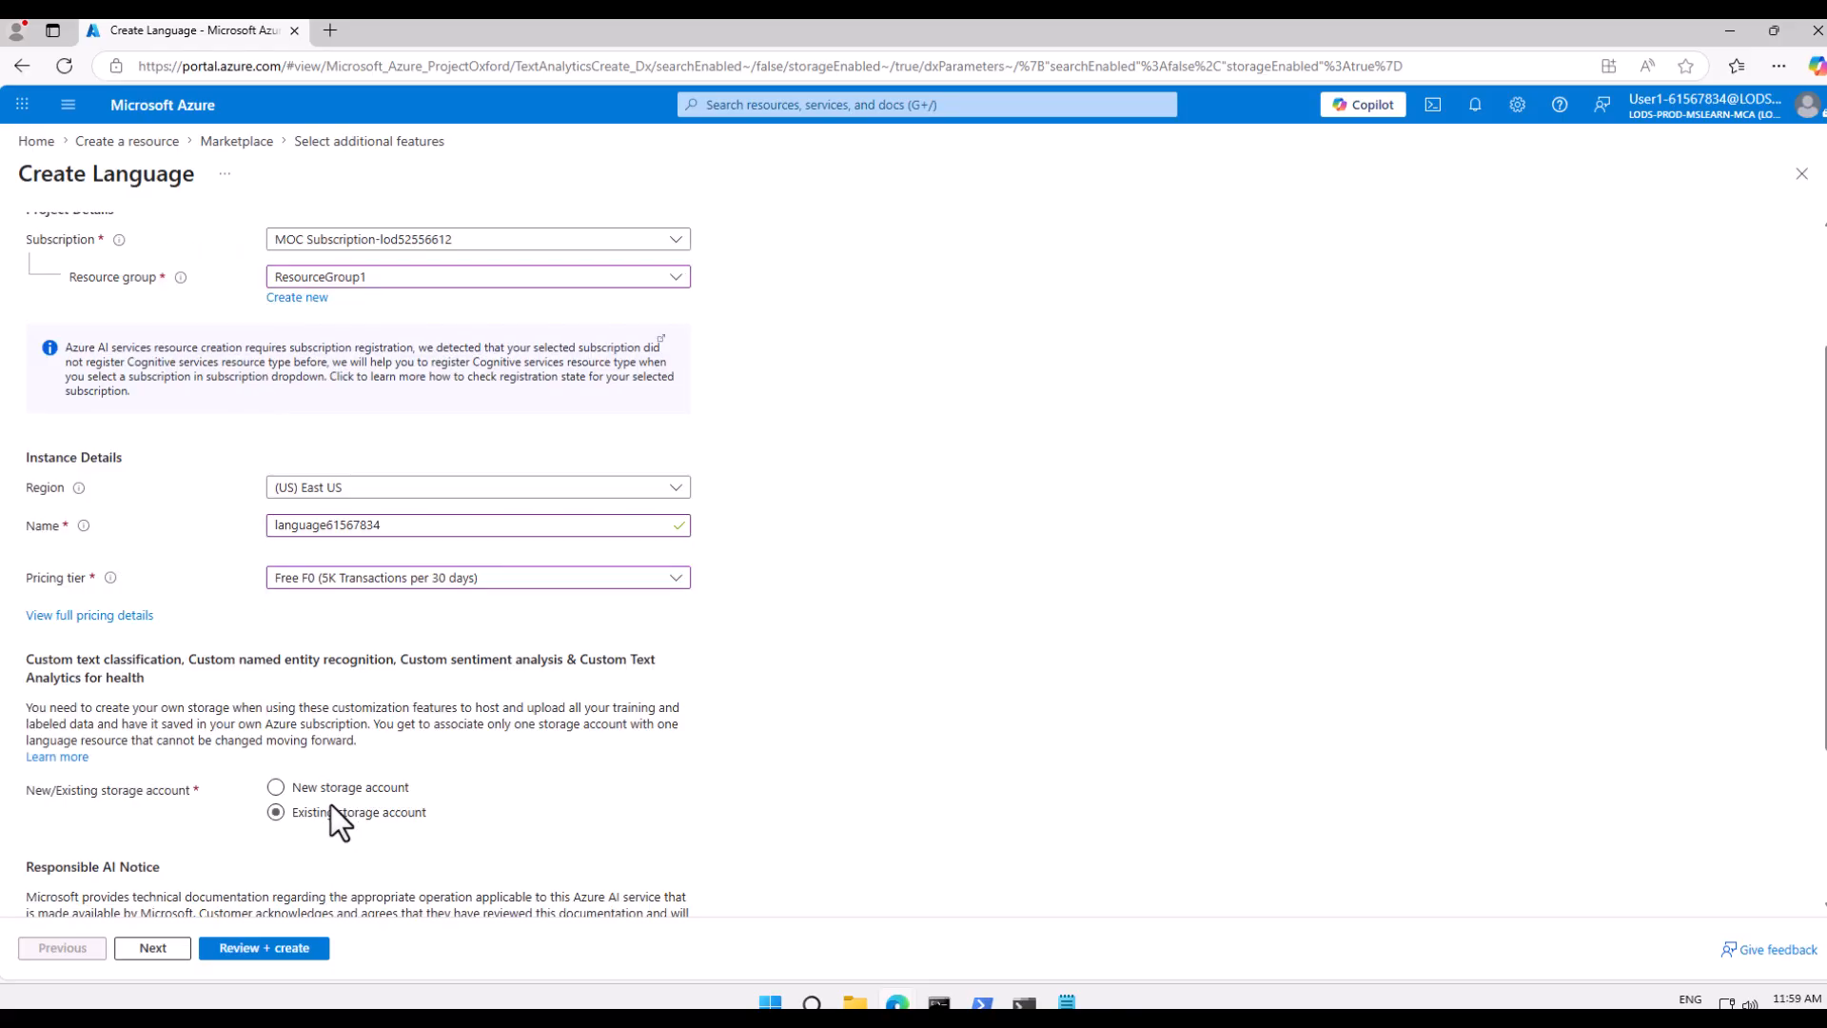
scroll(257, 834, "down", 2)
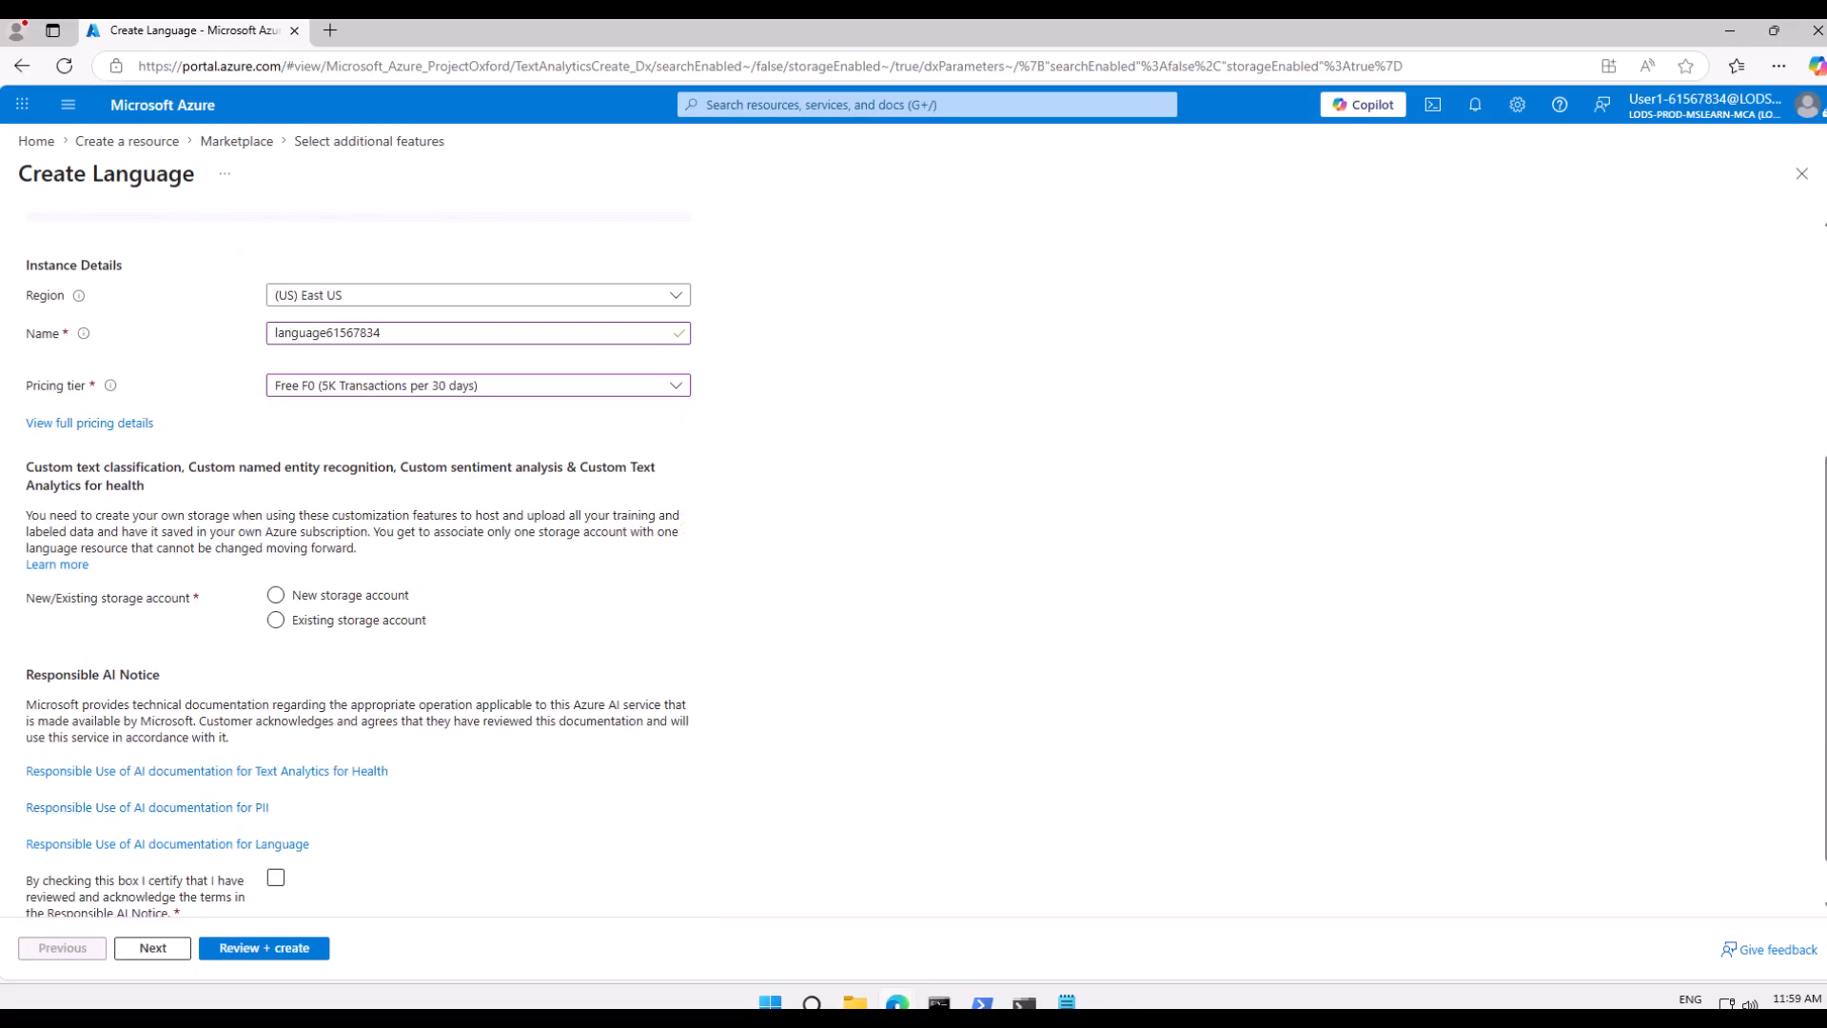
left_click(309, 600)
left_click(316, 663)
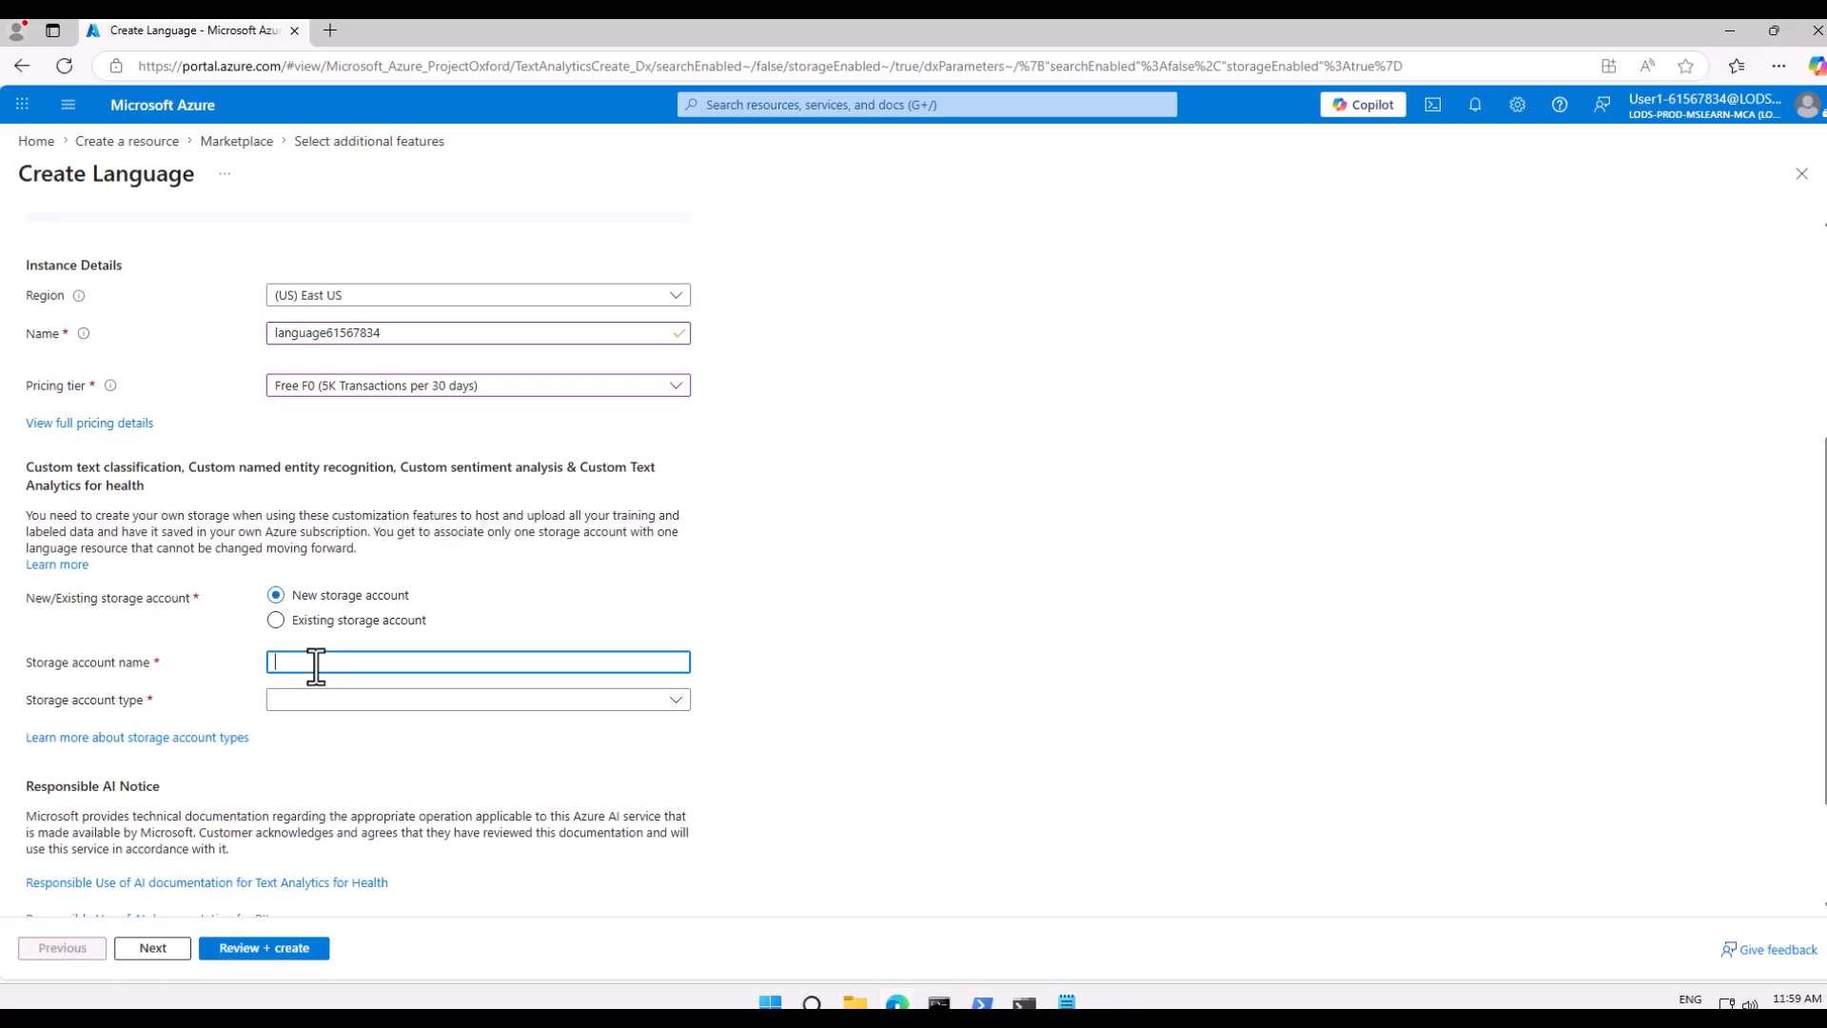
type("strg61567834")
left_click(366, 704)
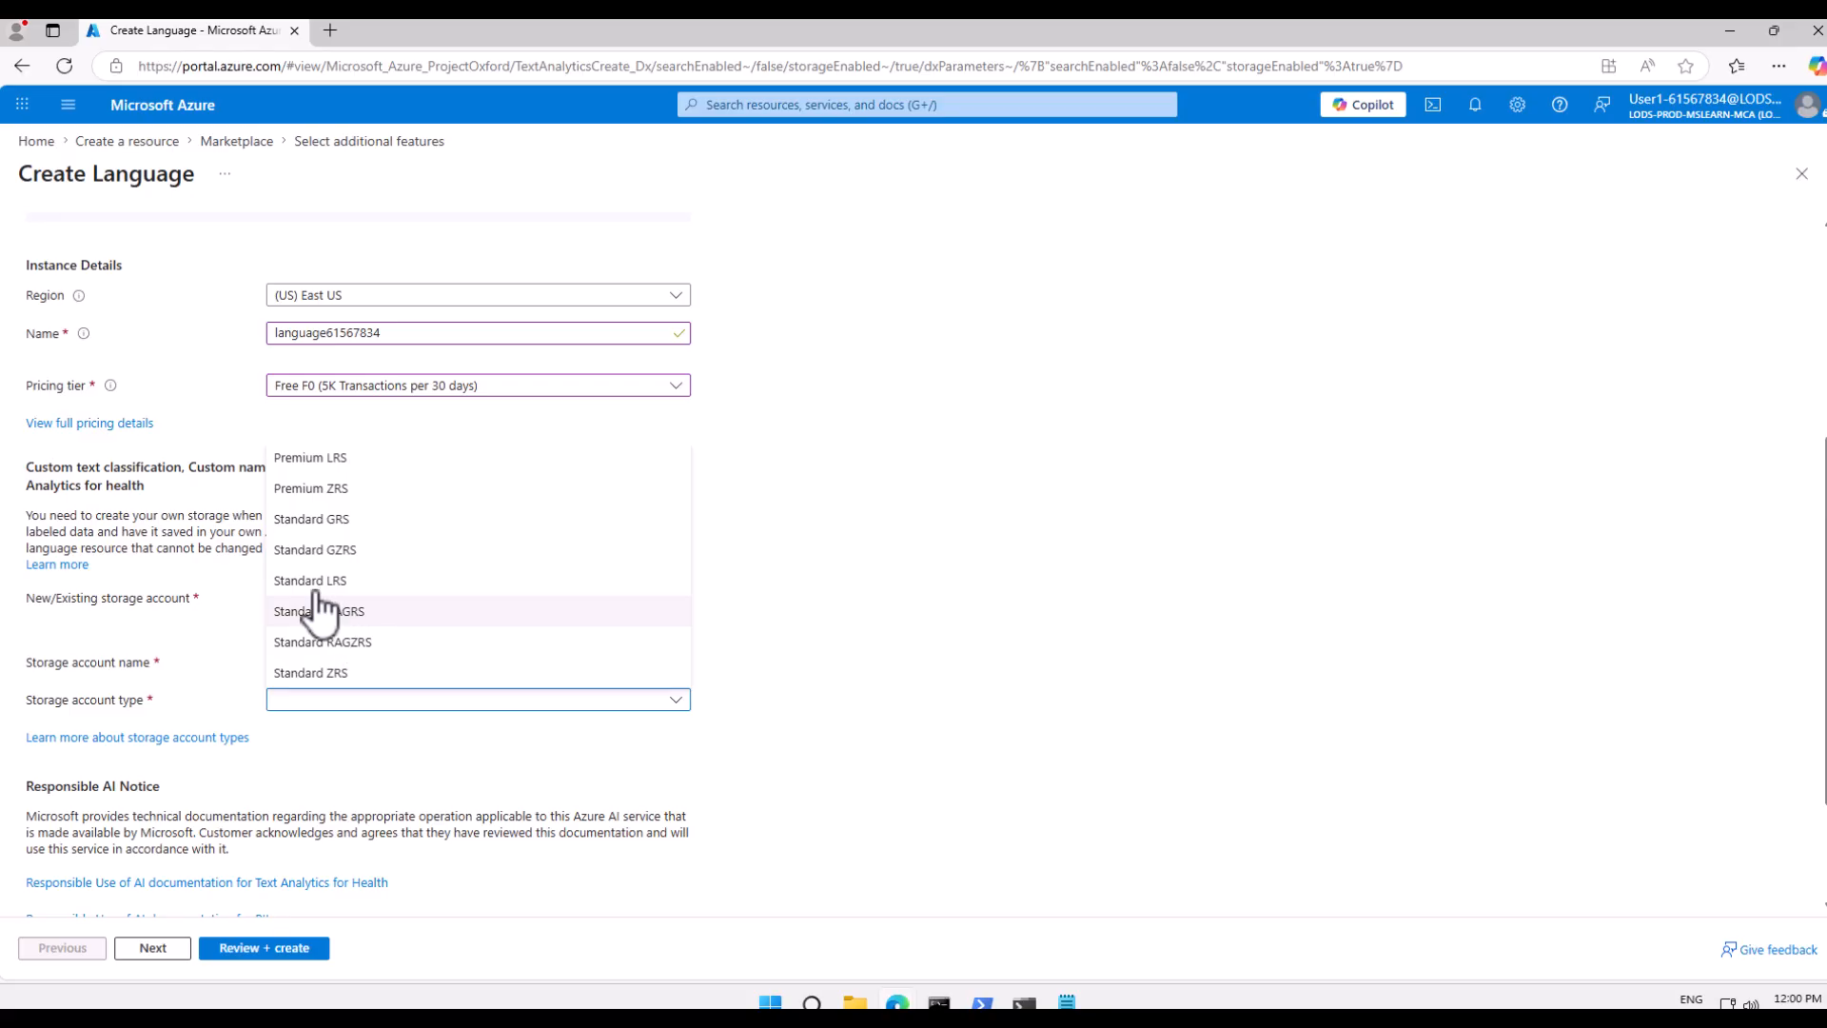
left_click(352, 582)
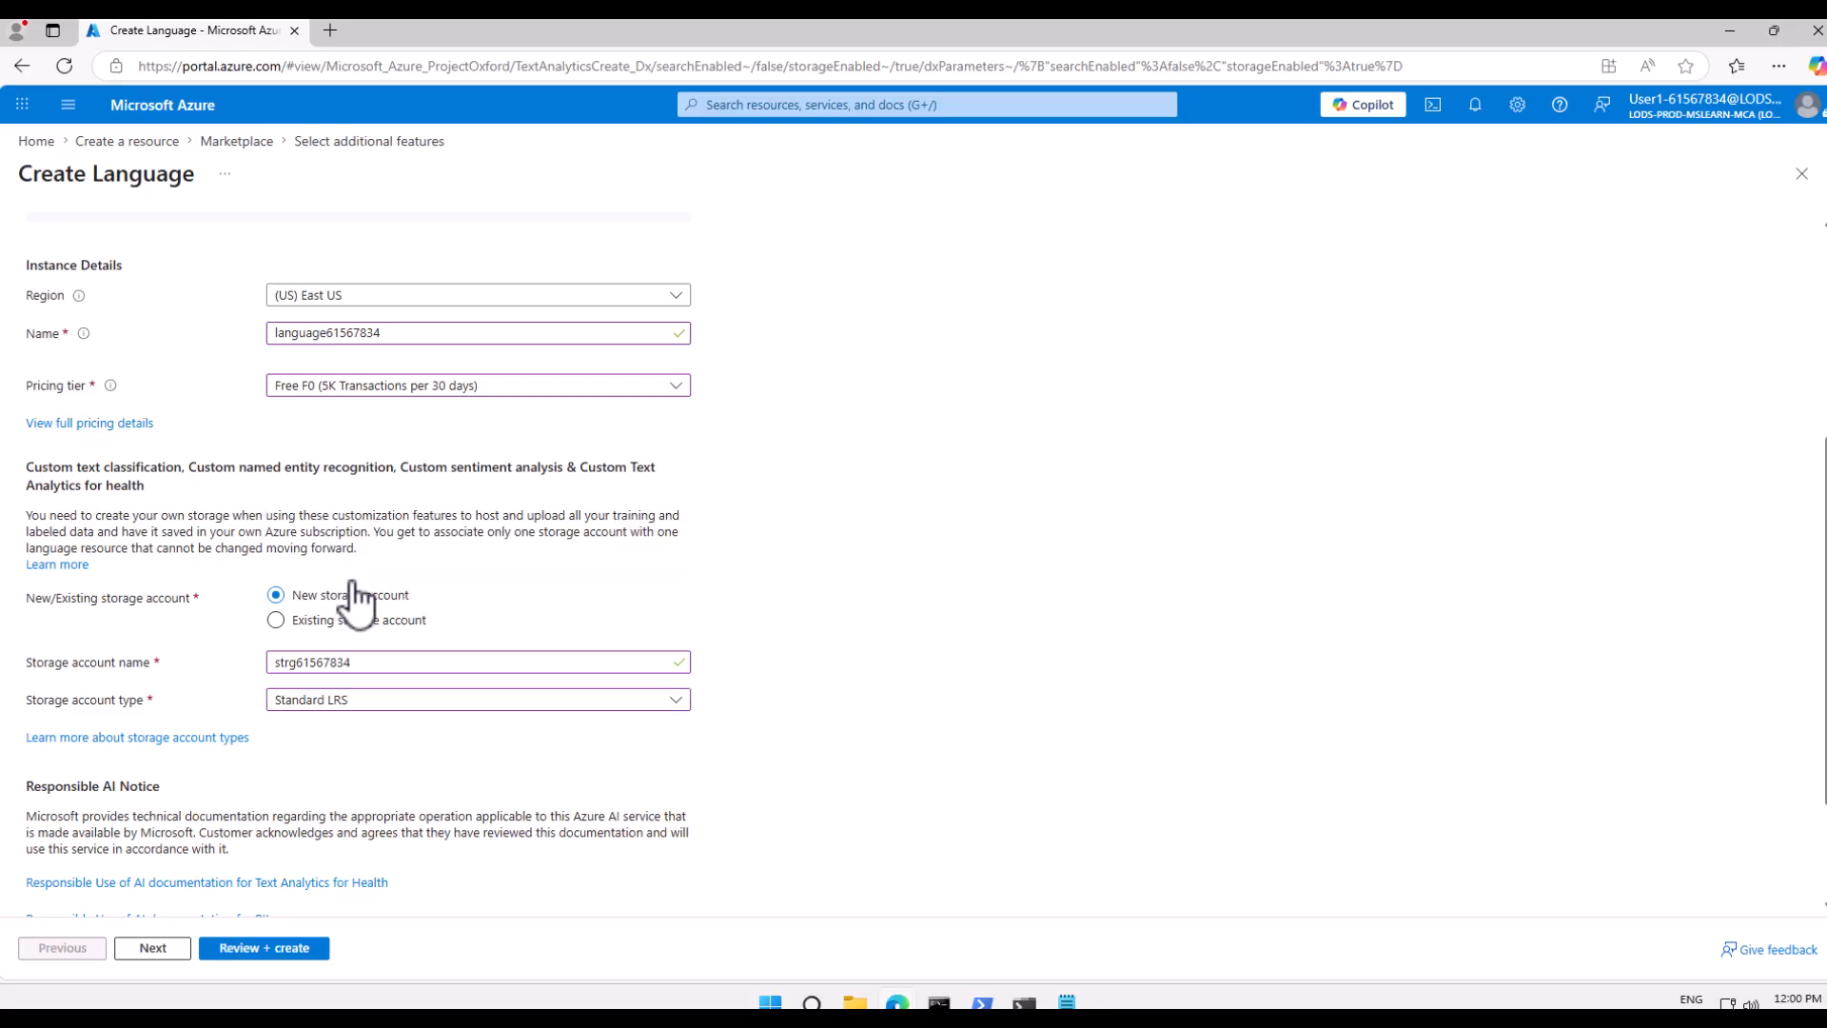
- Acknowledge the Responsible AI Notice, then review and create the Language resource
scroll(335, 757, "down", 2)
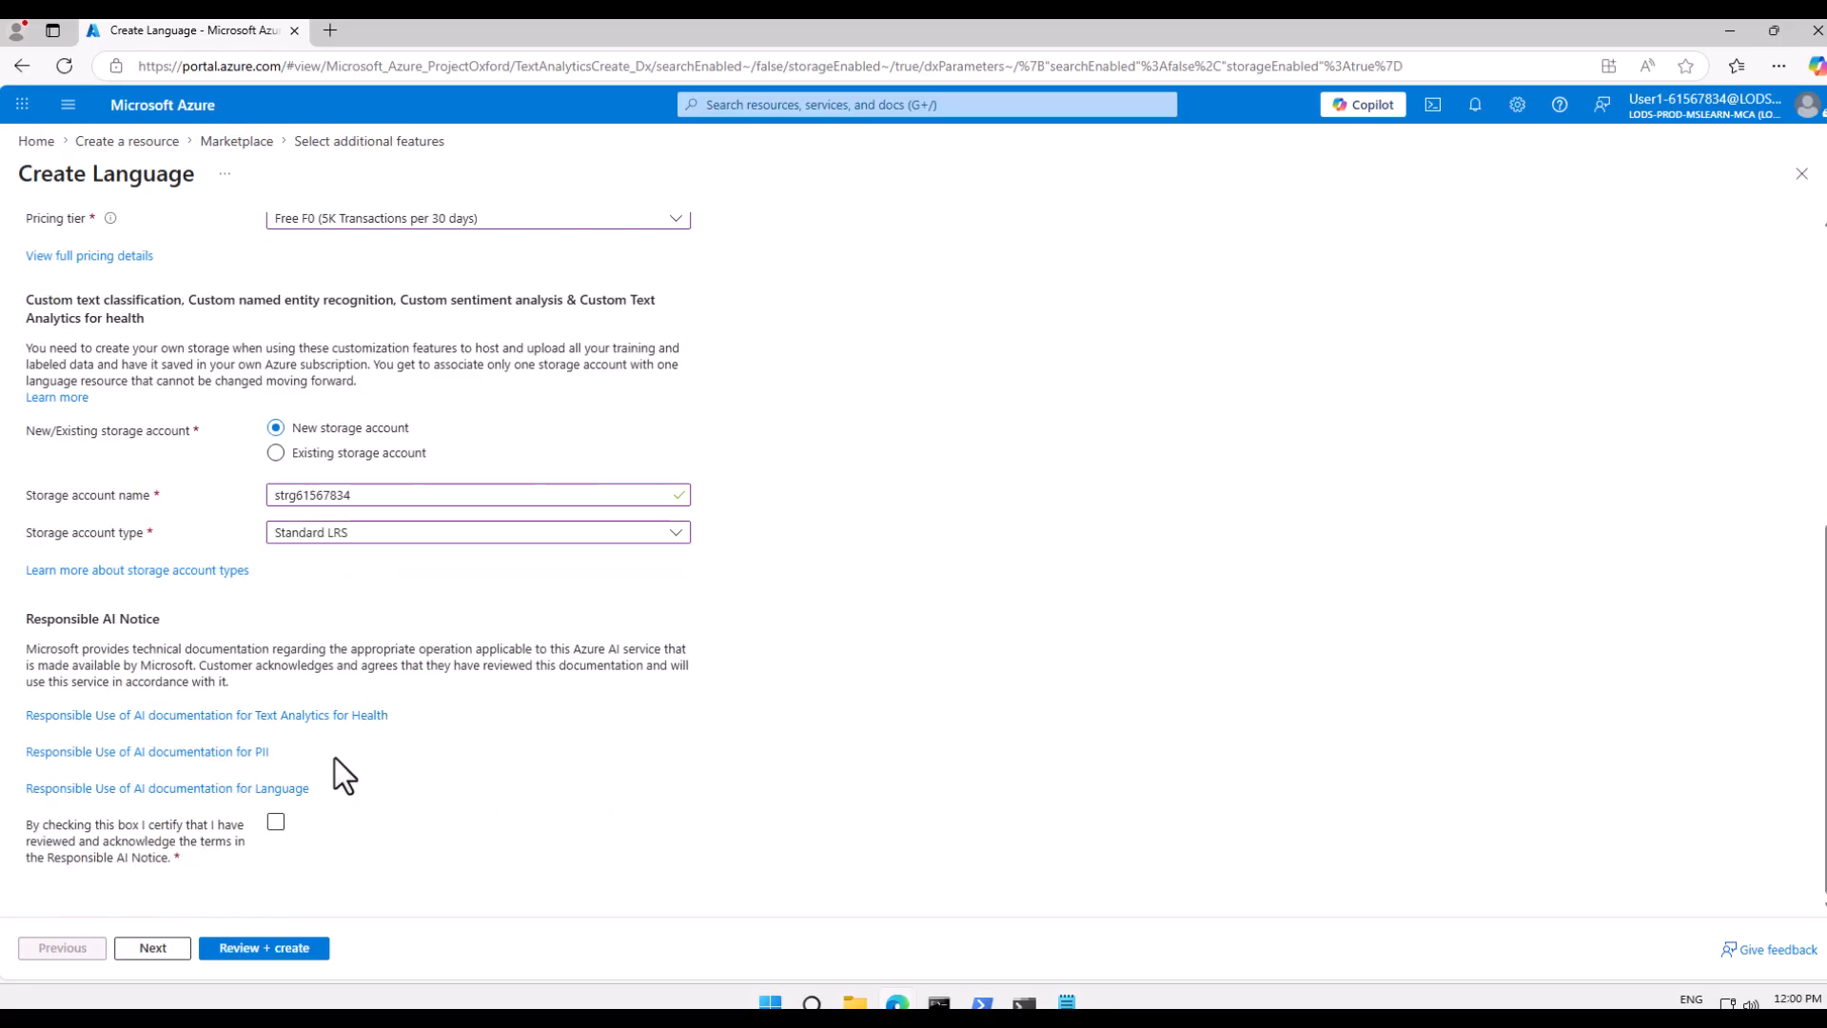
left_click(276, 822)
scroll(303, 842, "up", 2)
left_click(278, 948)
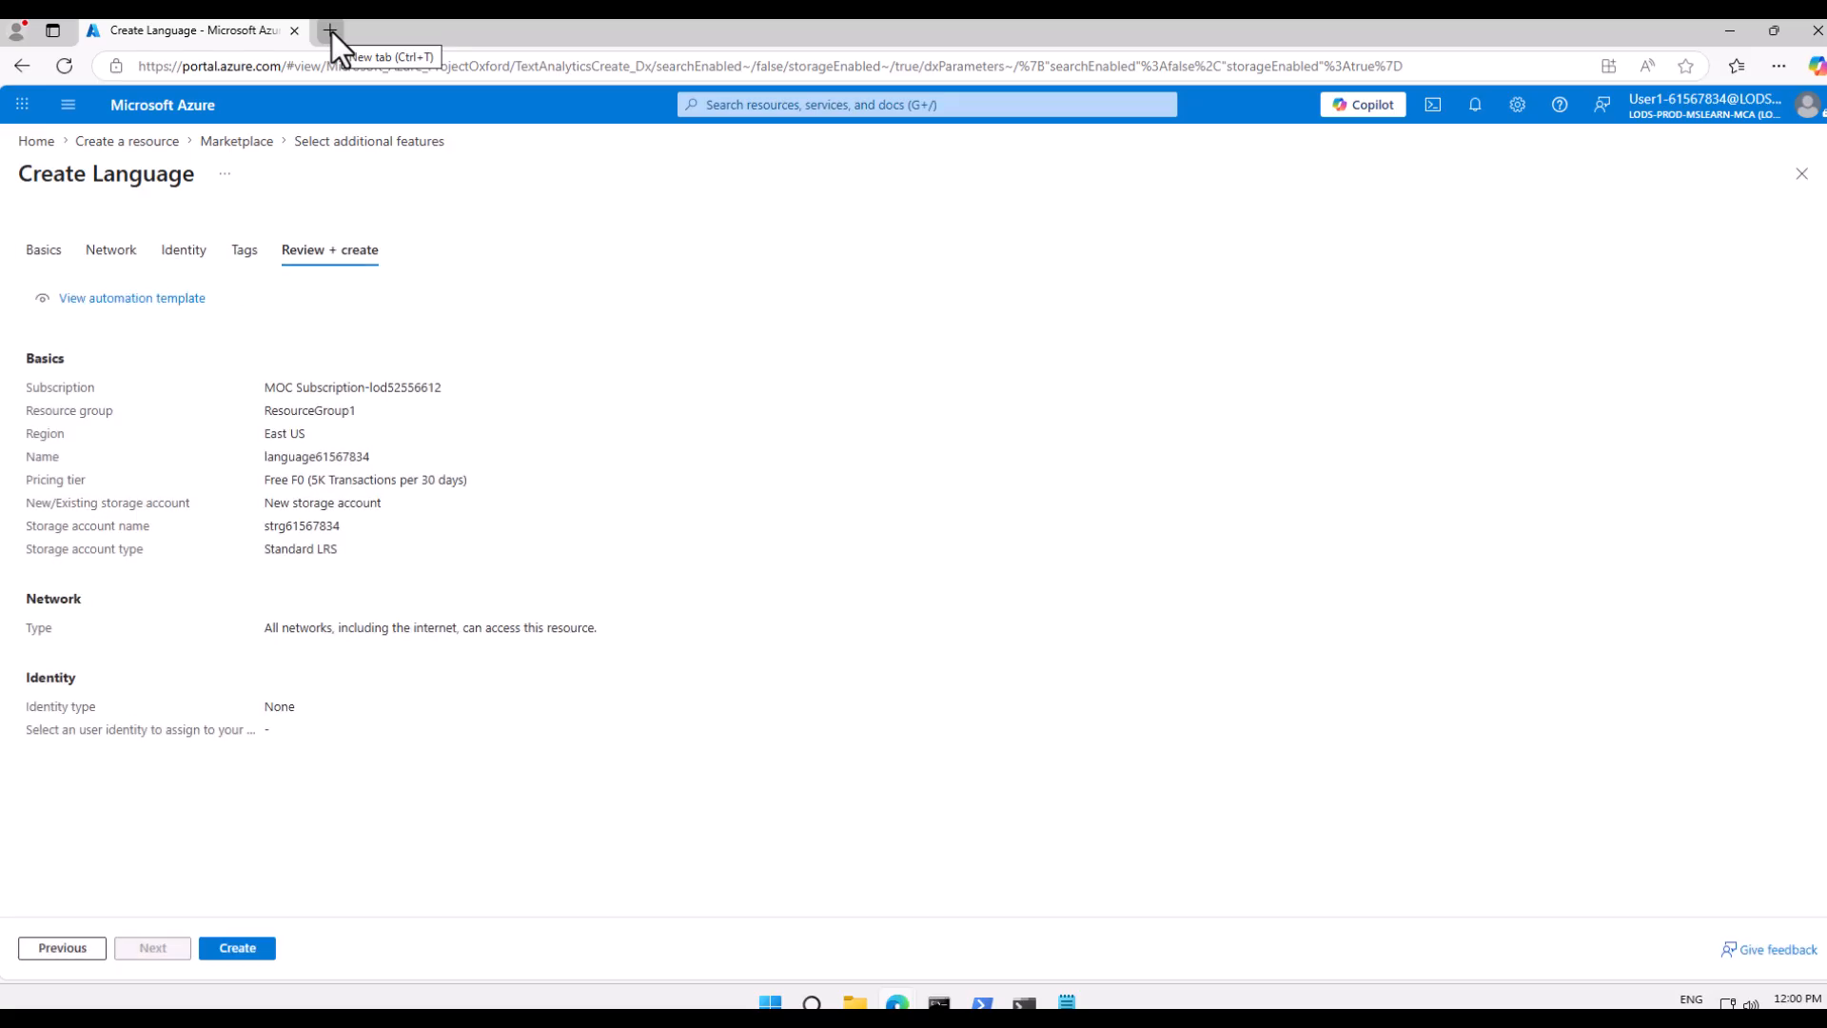
left_click(238, 948)
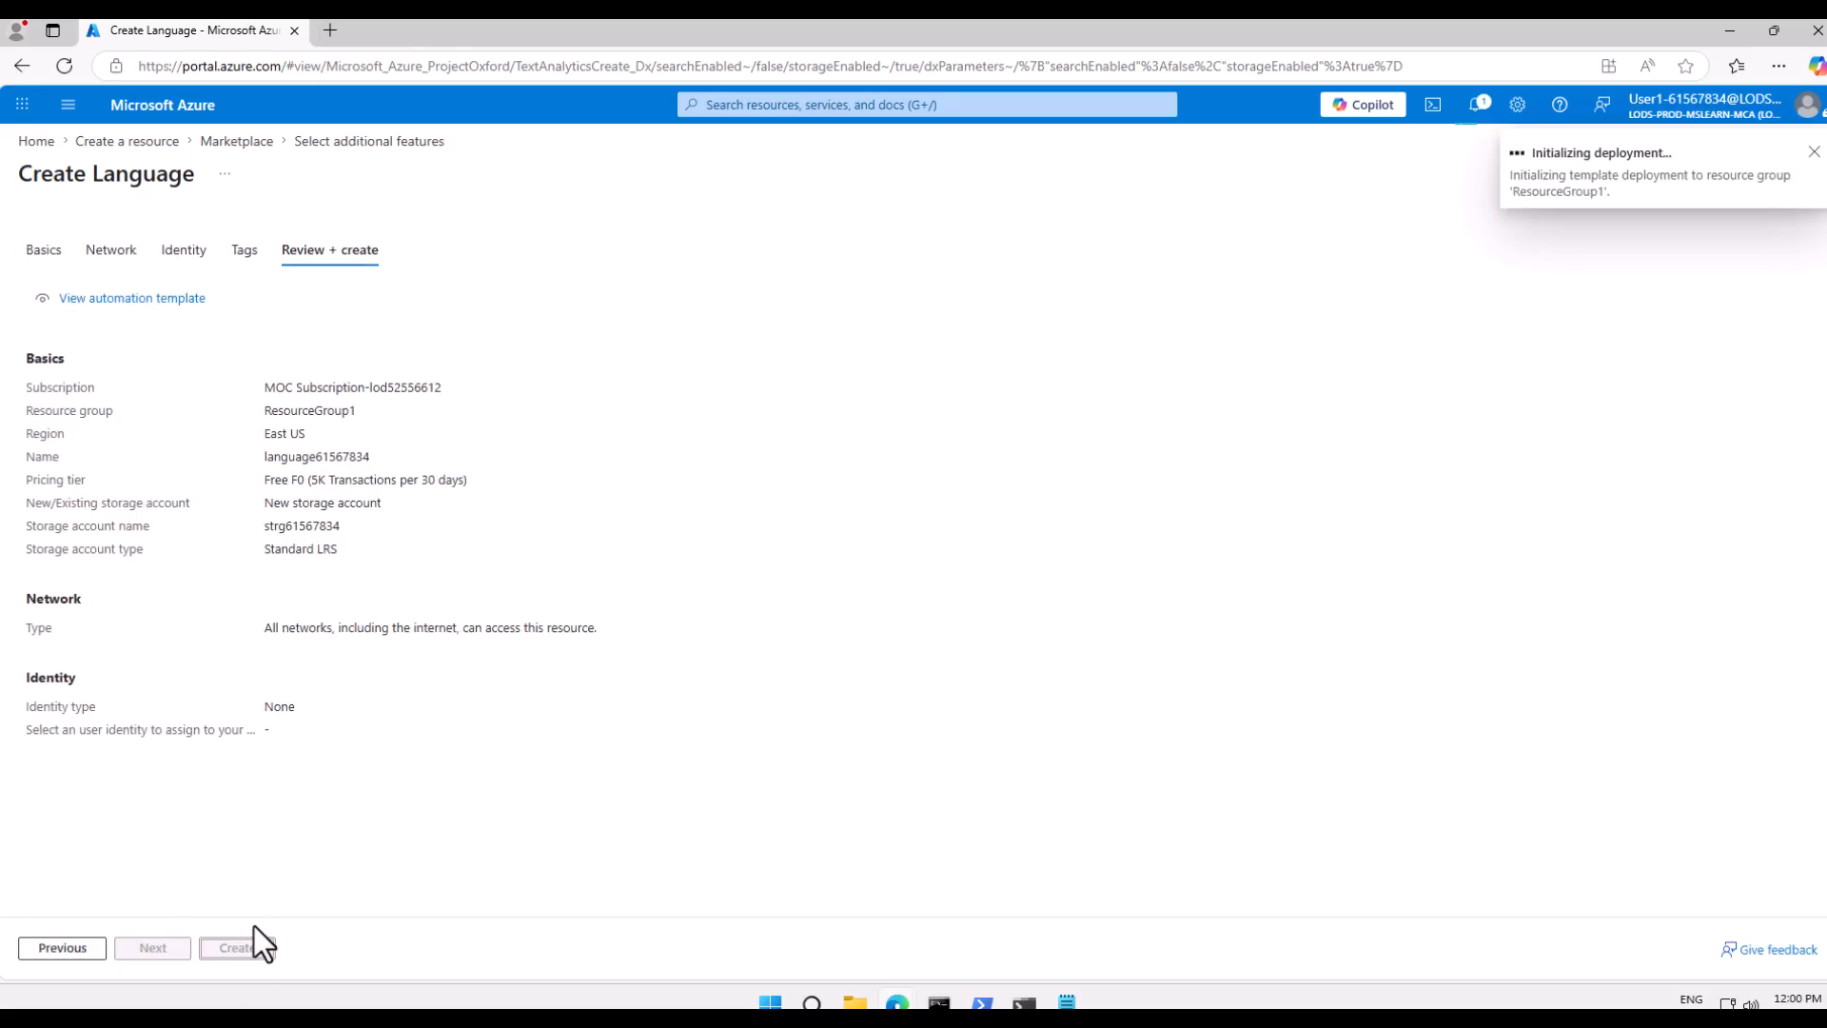
left_click(330, 30)
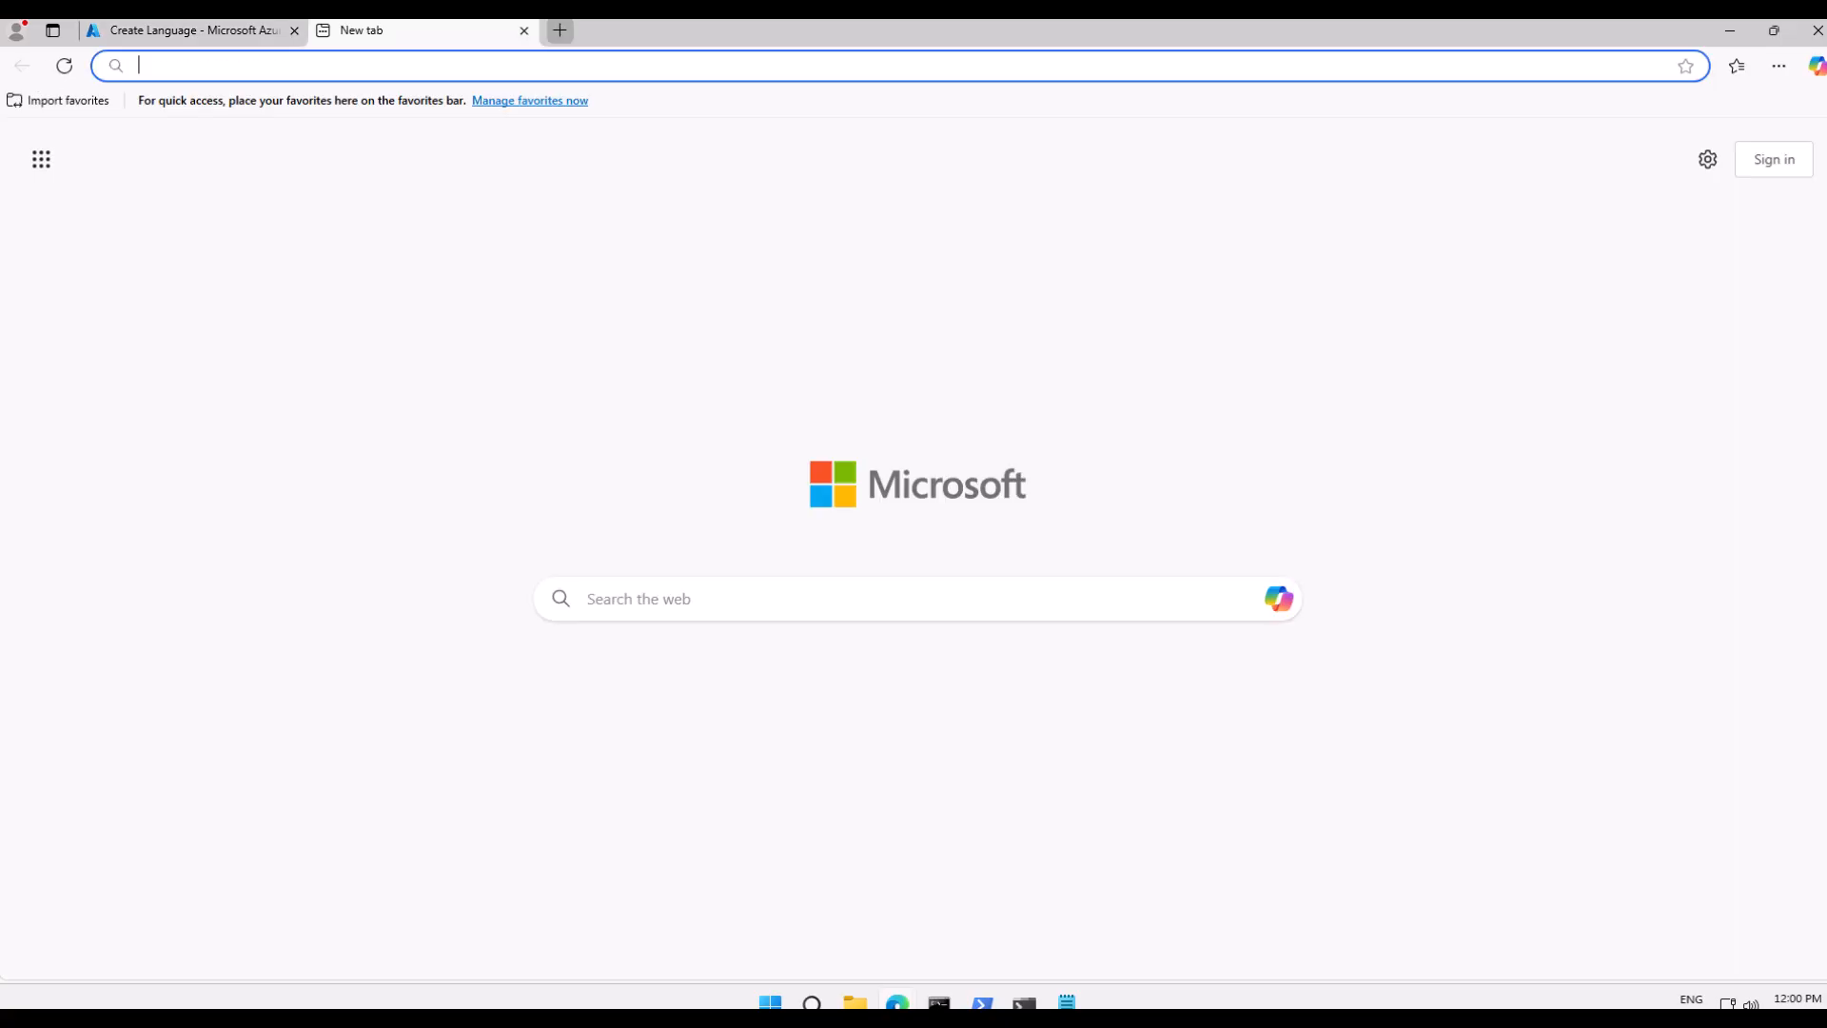
type("https://aka.ms/classification-articles")
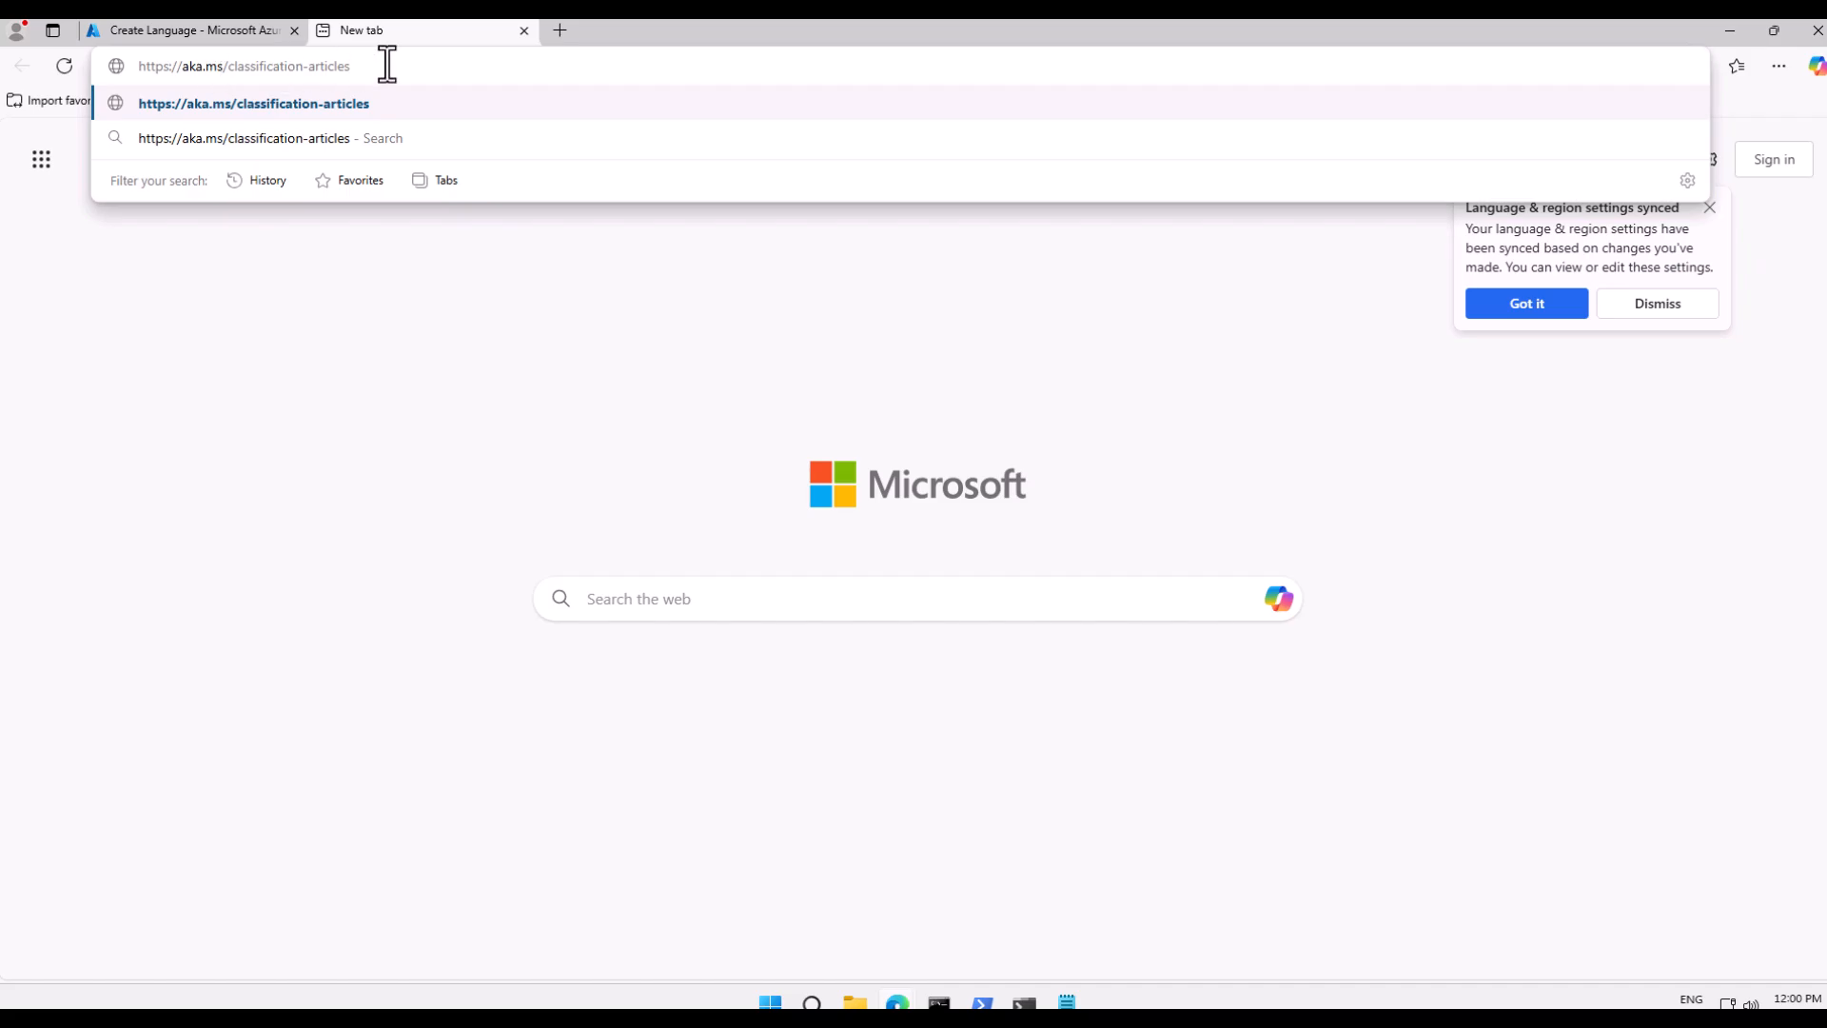
key("Return")
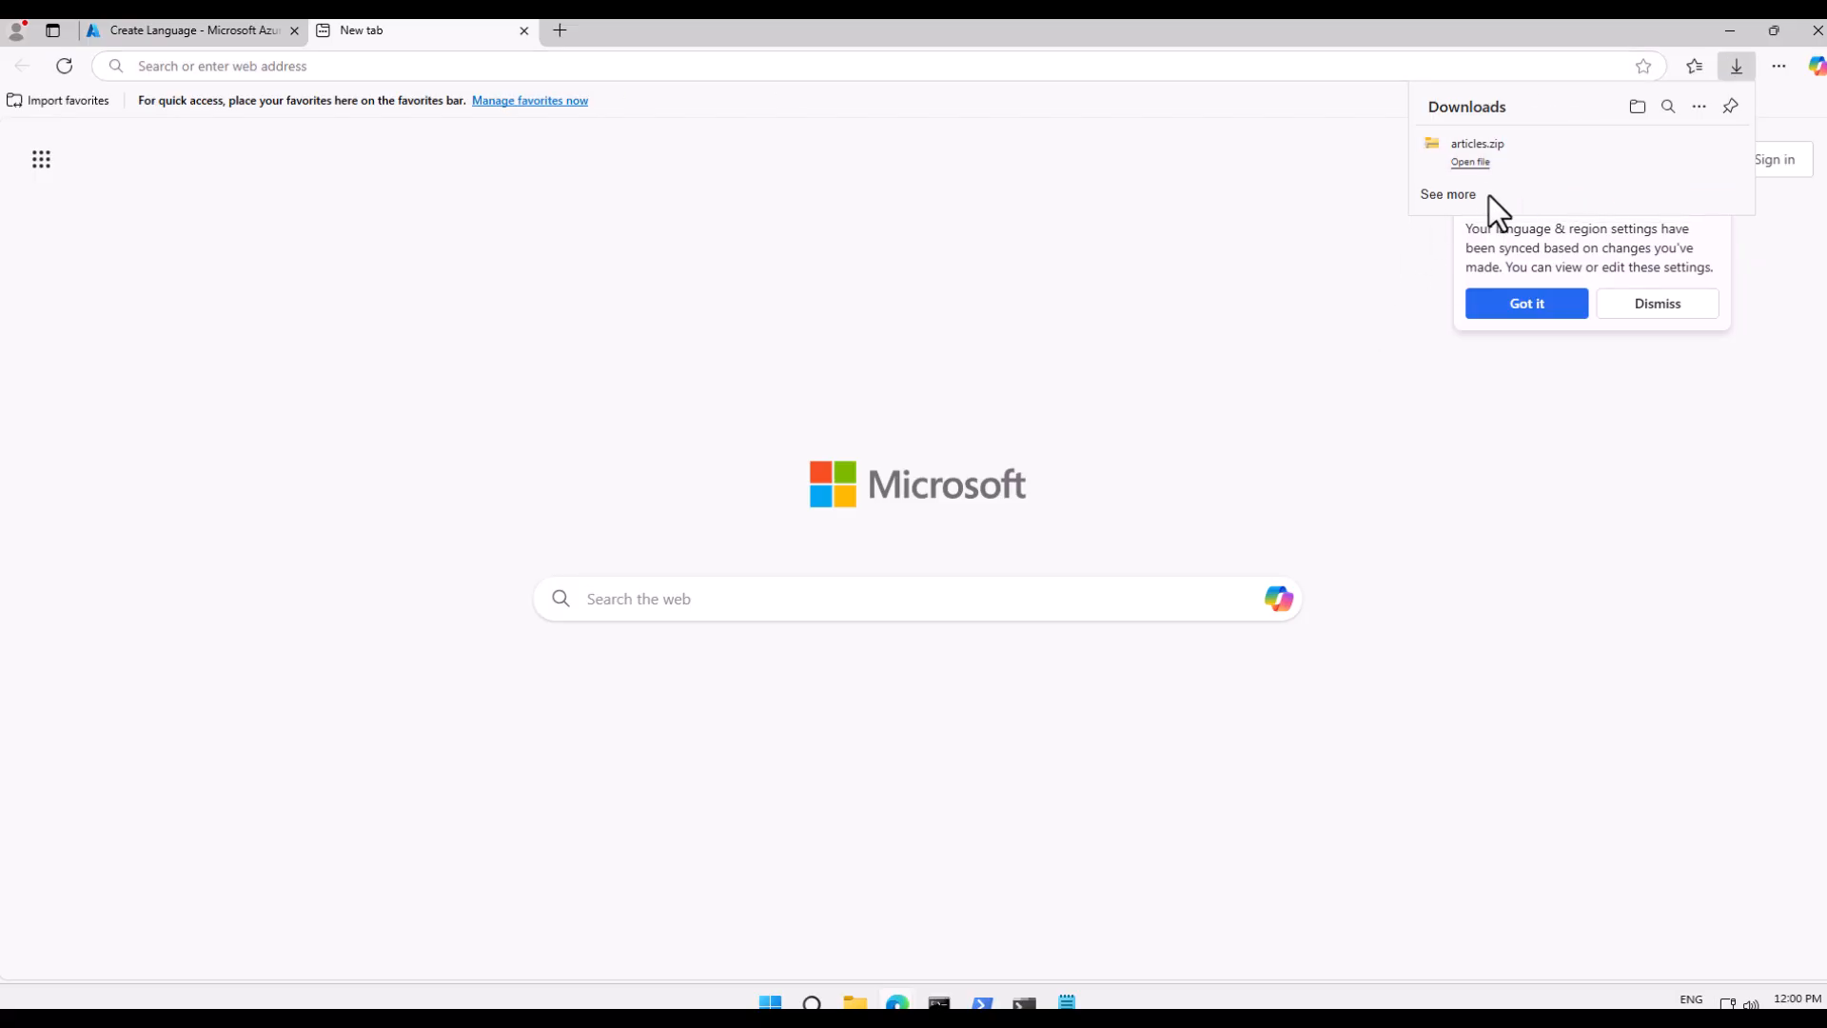
- Locate the downloaded articles.zip in File Explorer and open its Article 2.txt to read the content
mouse_move(1545, 149)
left_click(1698, 151)
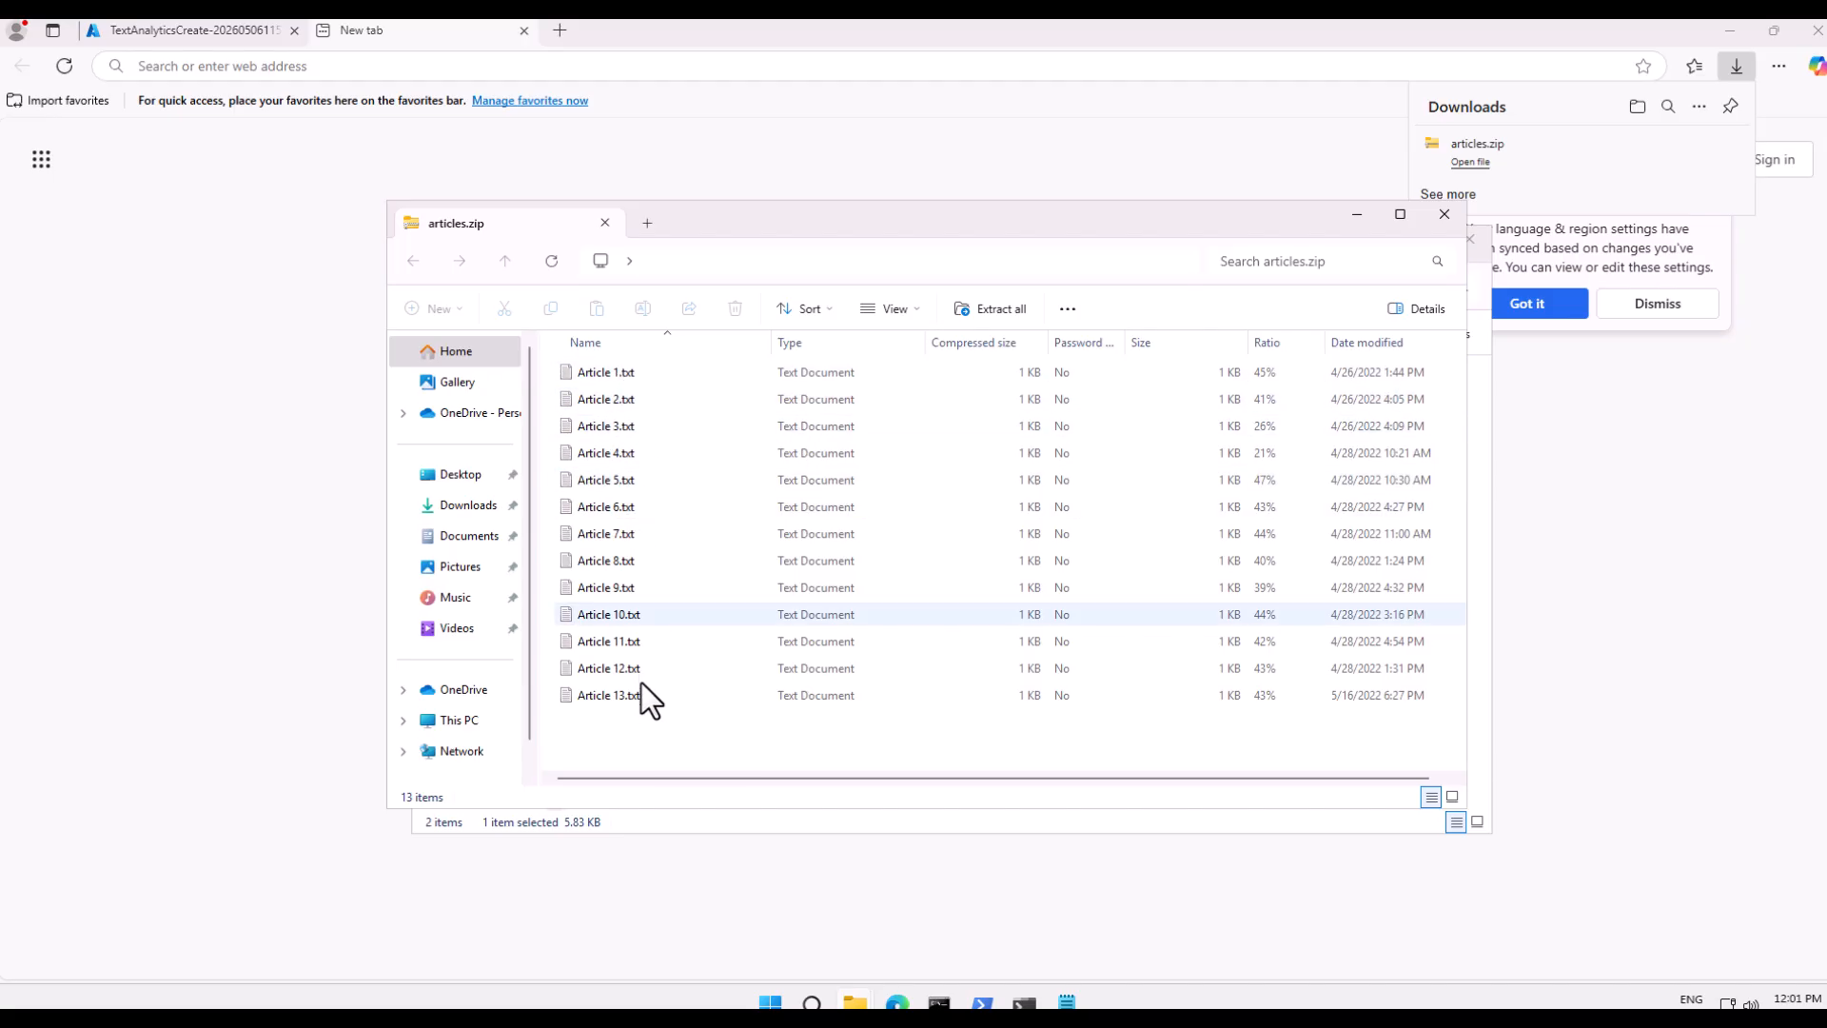
left_click(620, 399)
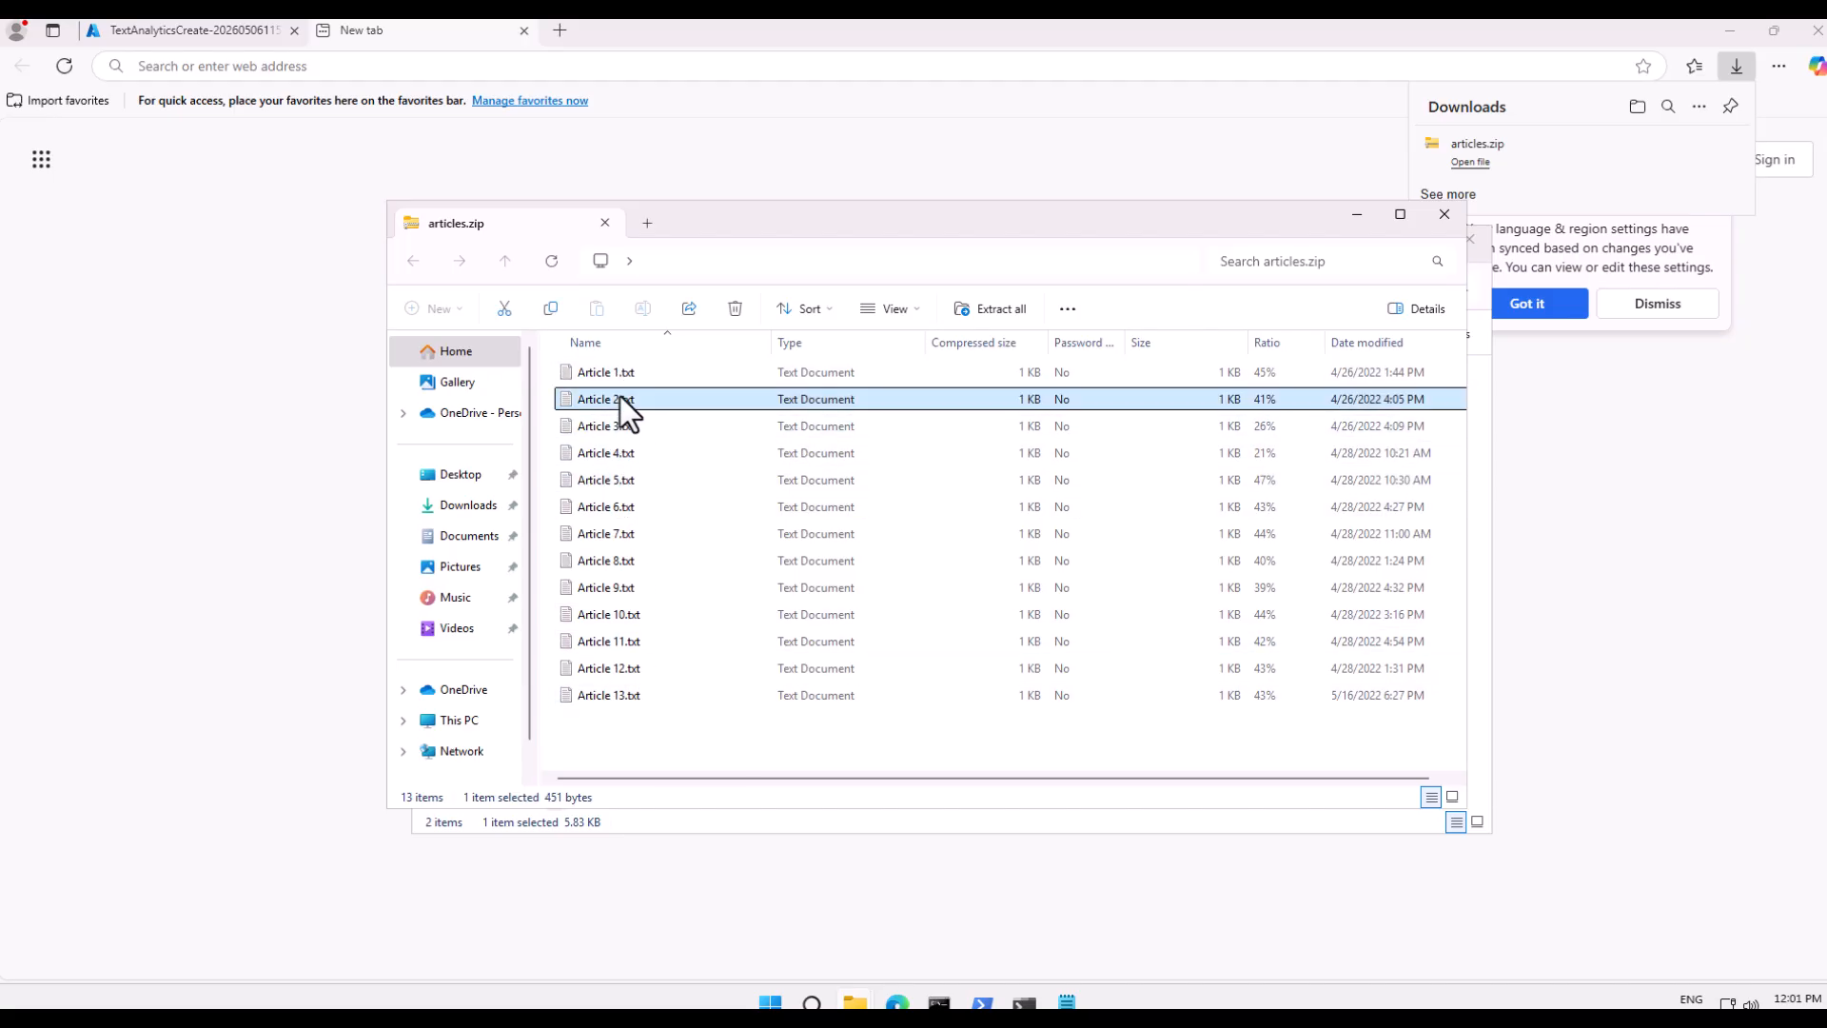
double_click(620, 399)
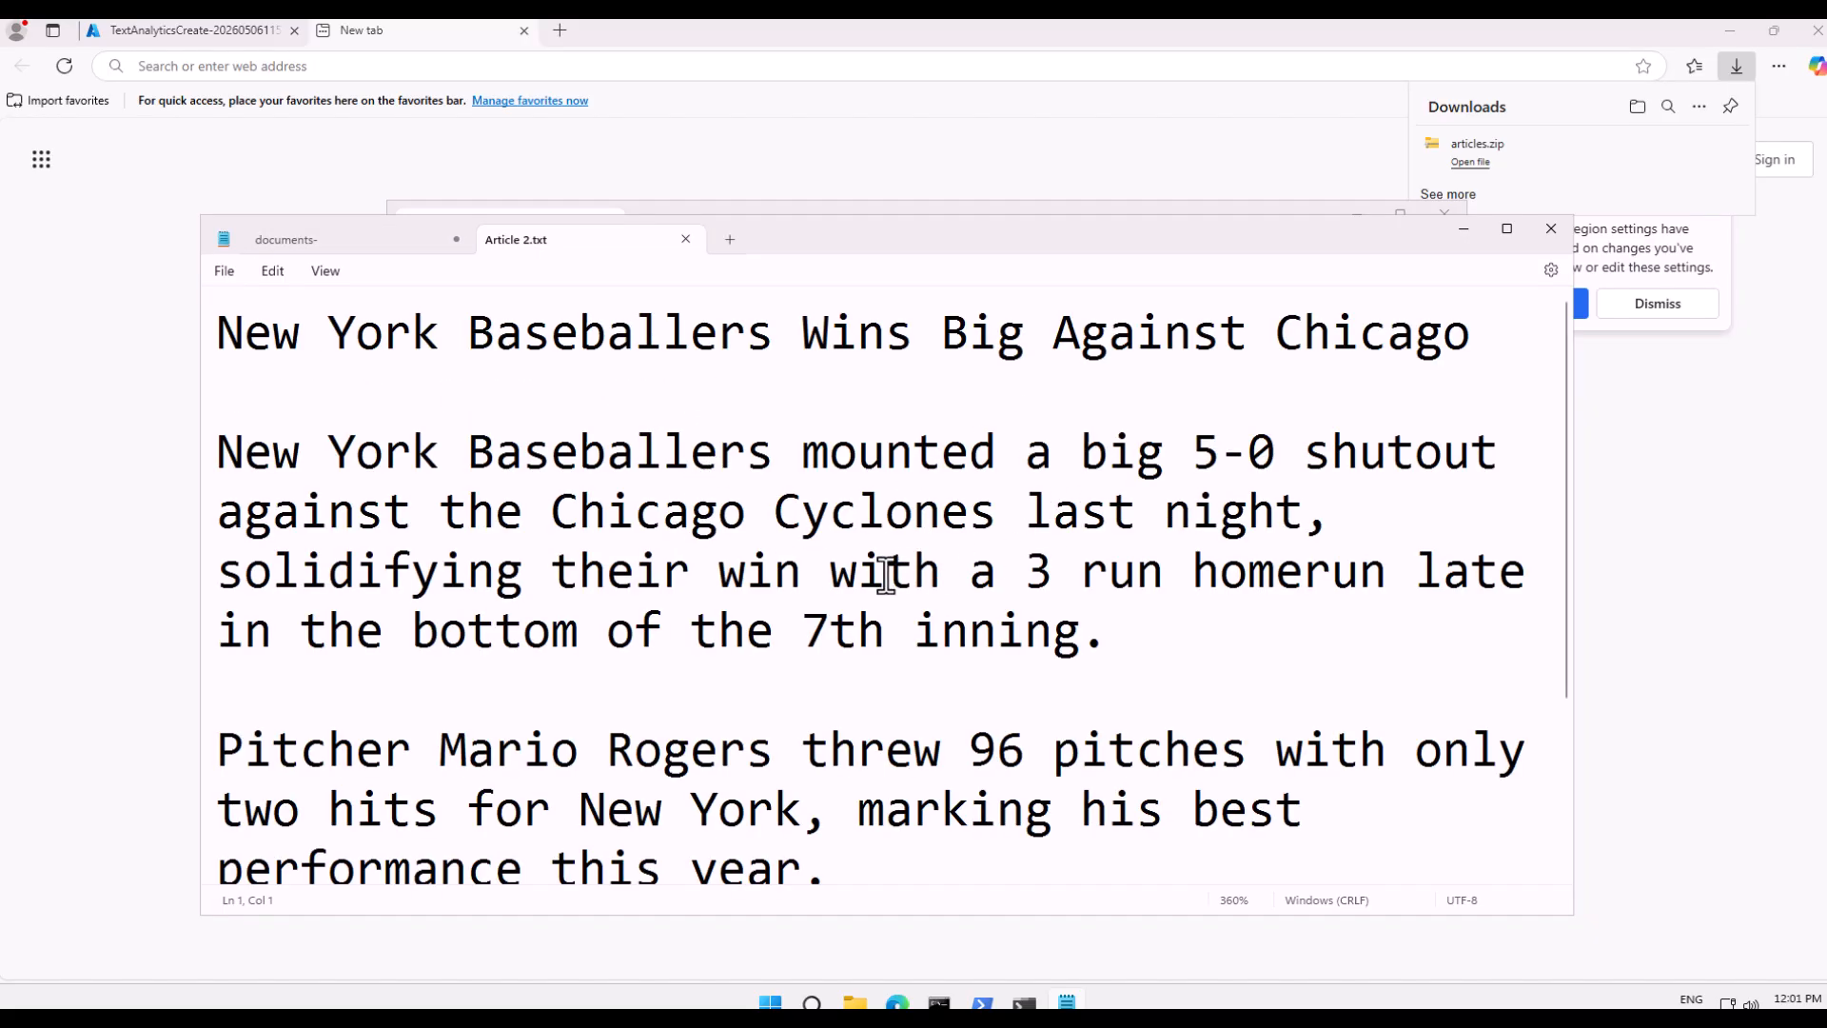
- Read the opening paragraphs of Article 2.txt to identify its category, and close the text editor
scroll(886, 575, "down", 2)
scroll(487, 557, "up", 3)
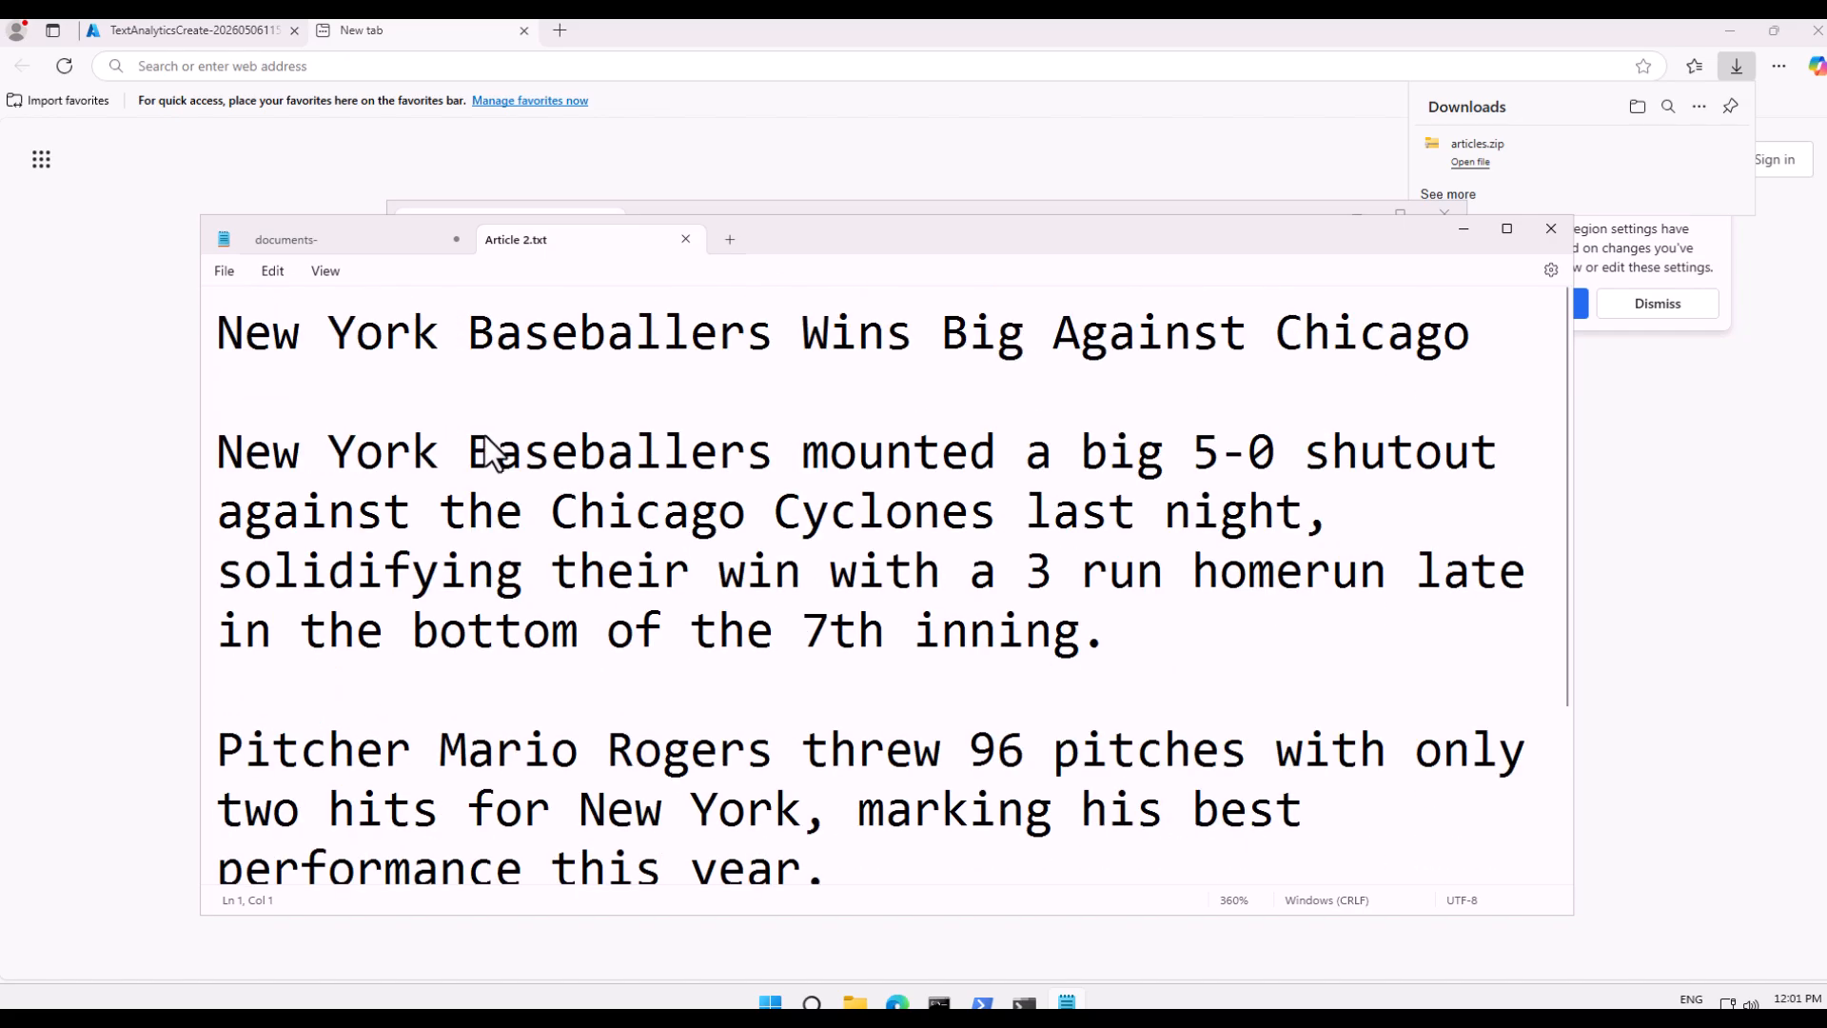
left_click_drag(409, 396, 995, 462)
left_click(1551, 229)
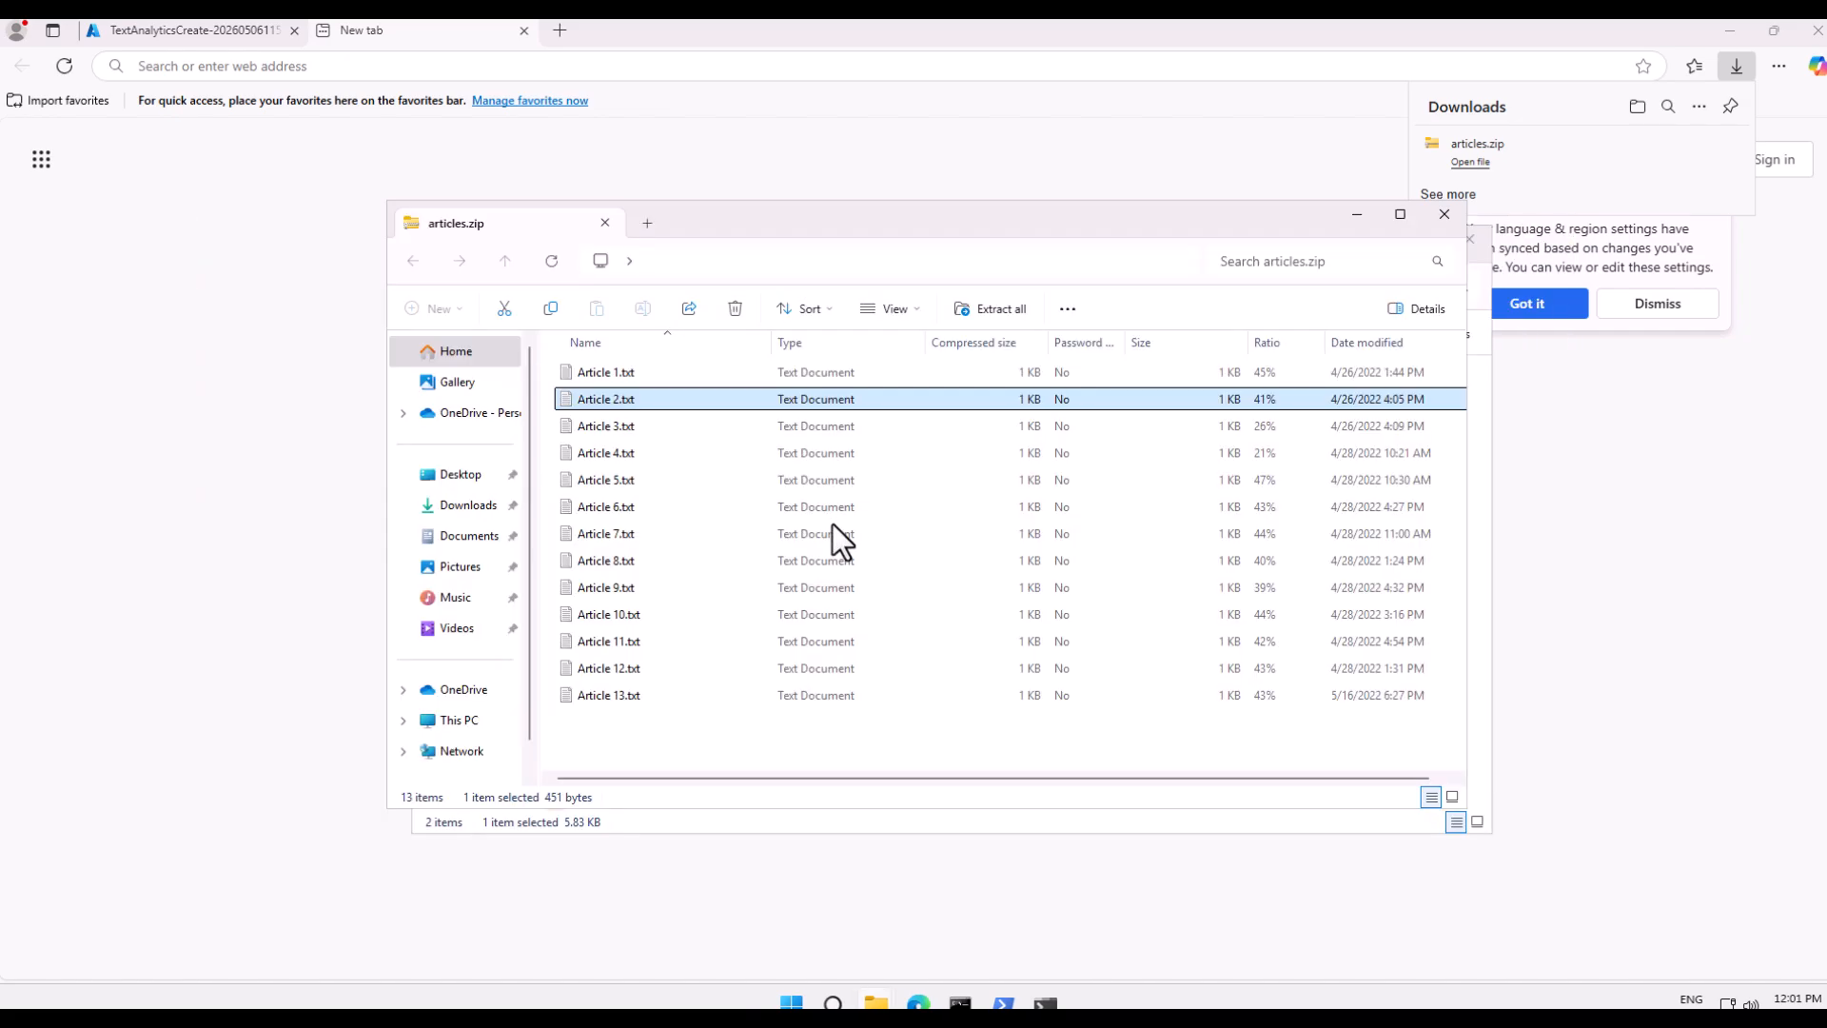
- Open Article 11.txt from the articles.zip archive, read its renewal paragraph and close it
left_click(716, 650)
double_click(713, 653)
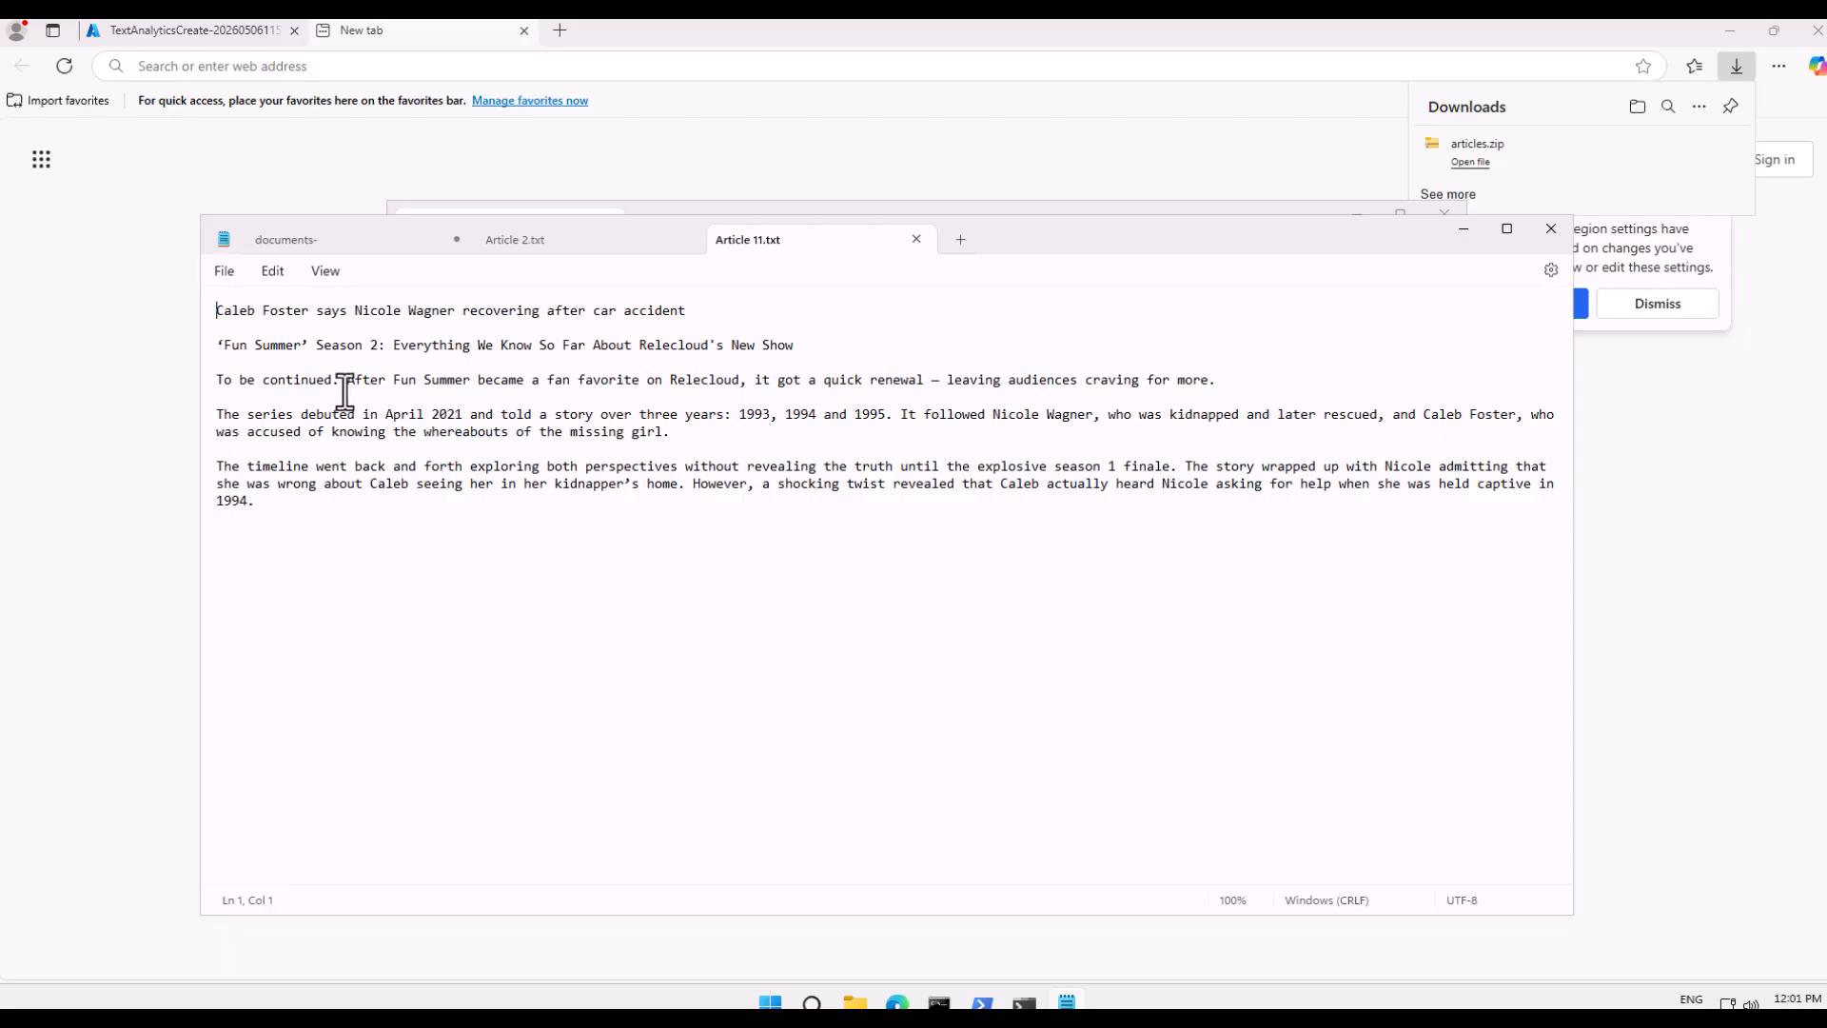
left_click_drag(291, 360, 788, 402)
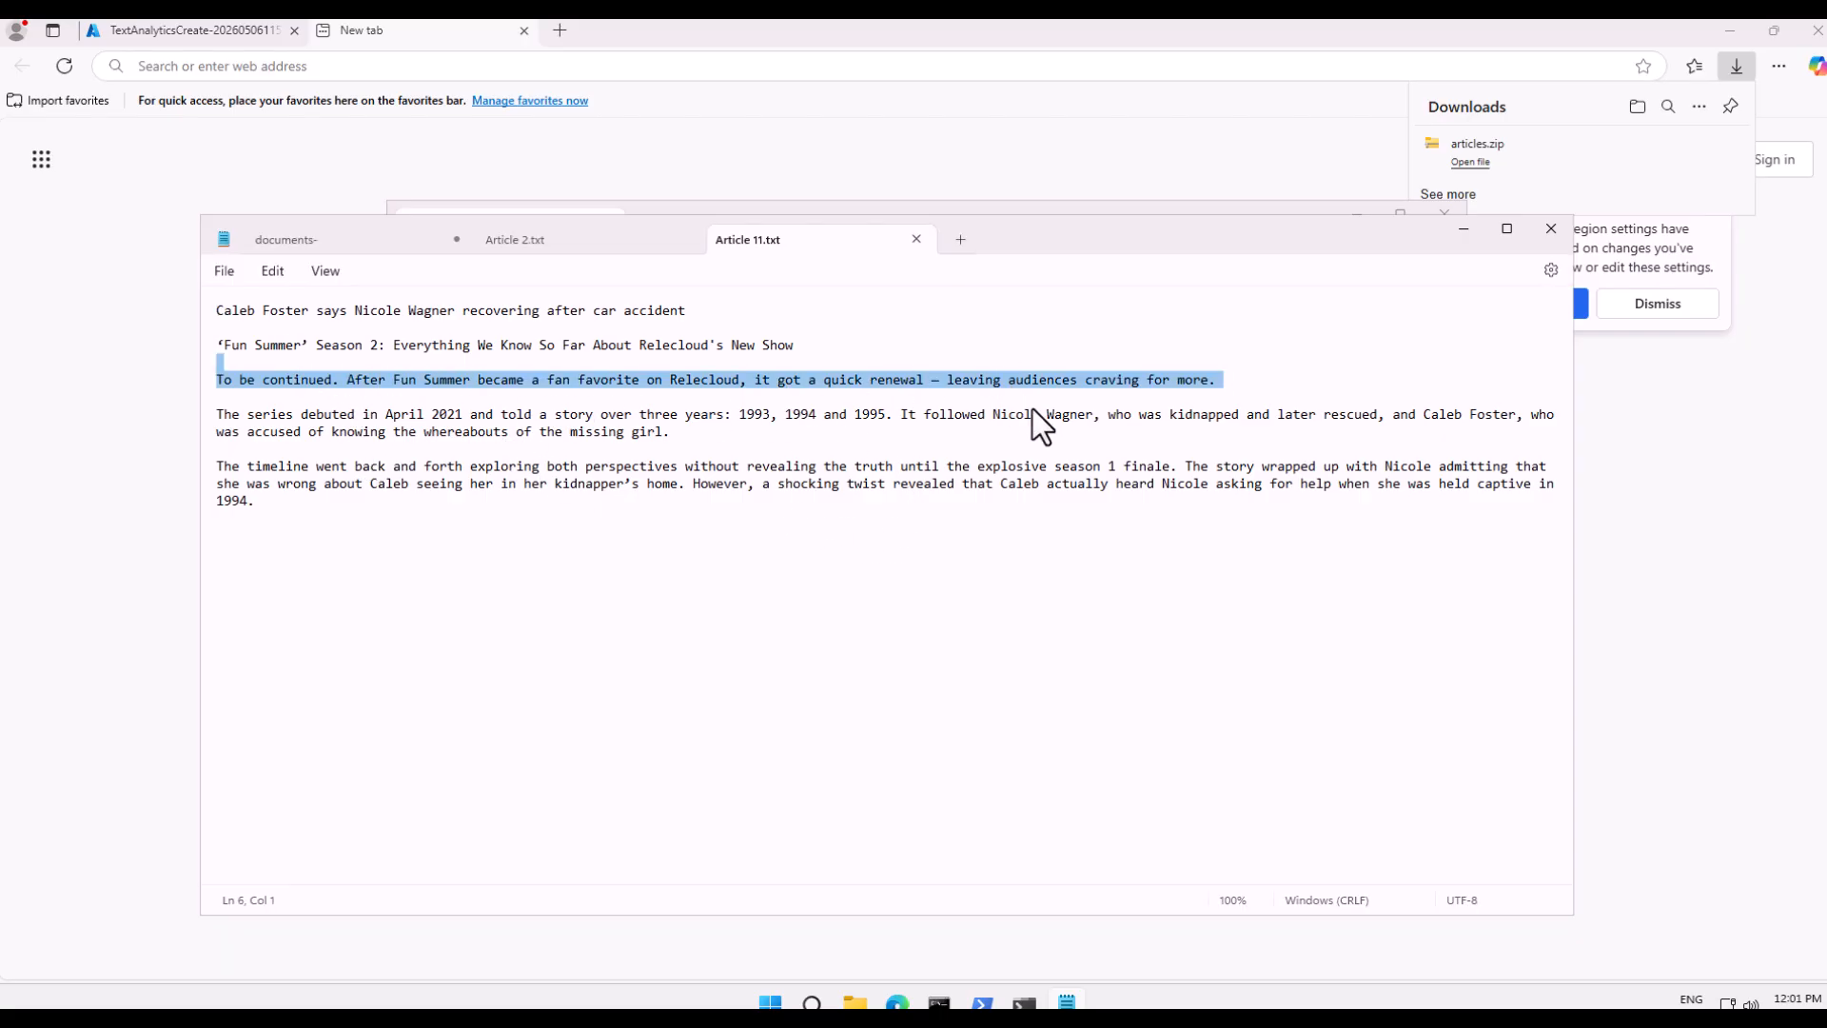
left_click(1551, 228)
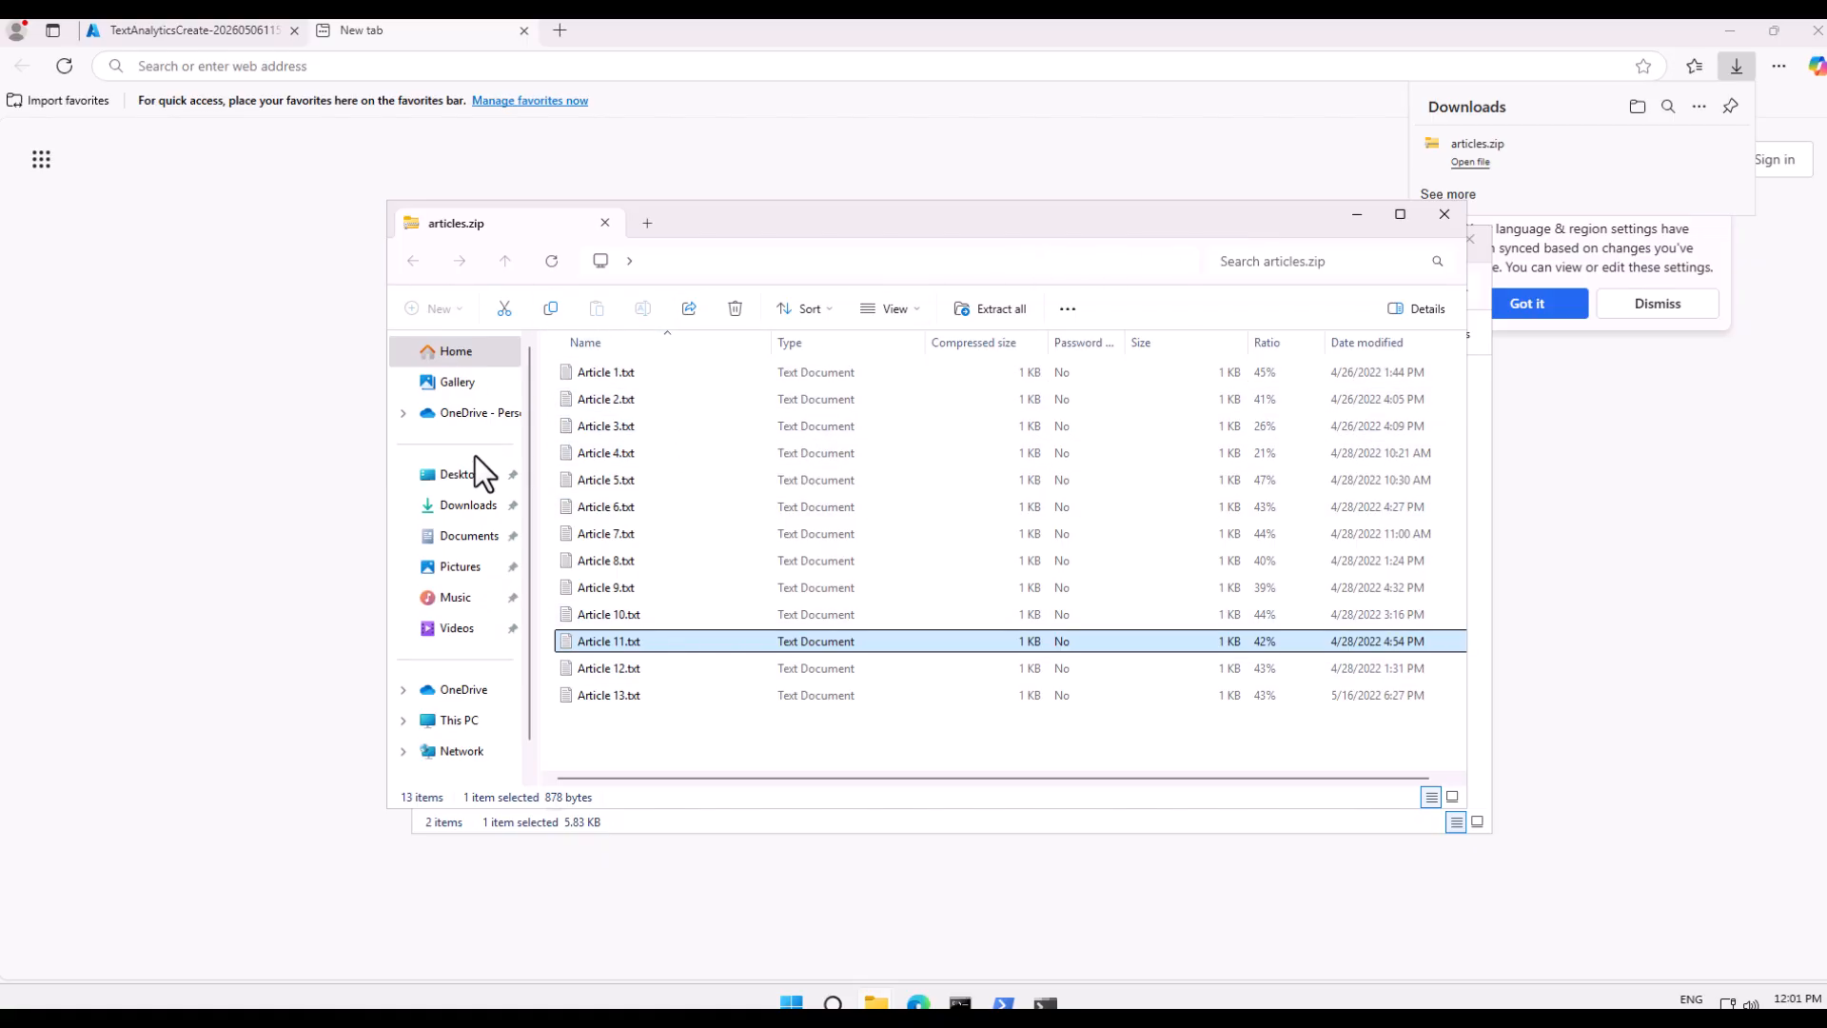
- Extract articles.zip in the Downloads folder to C:\Users\Admin\Downloads\articles
left_click(466, 507)
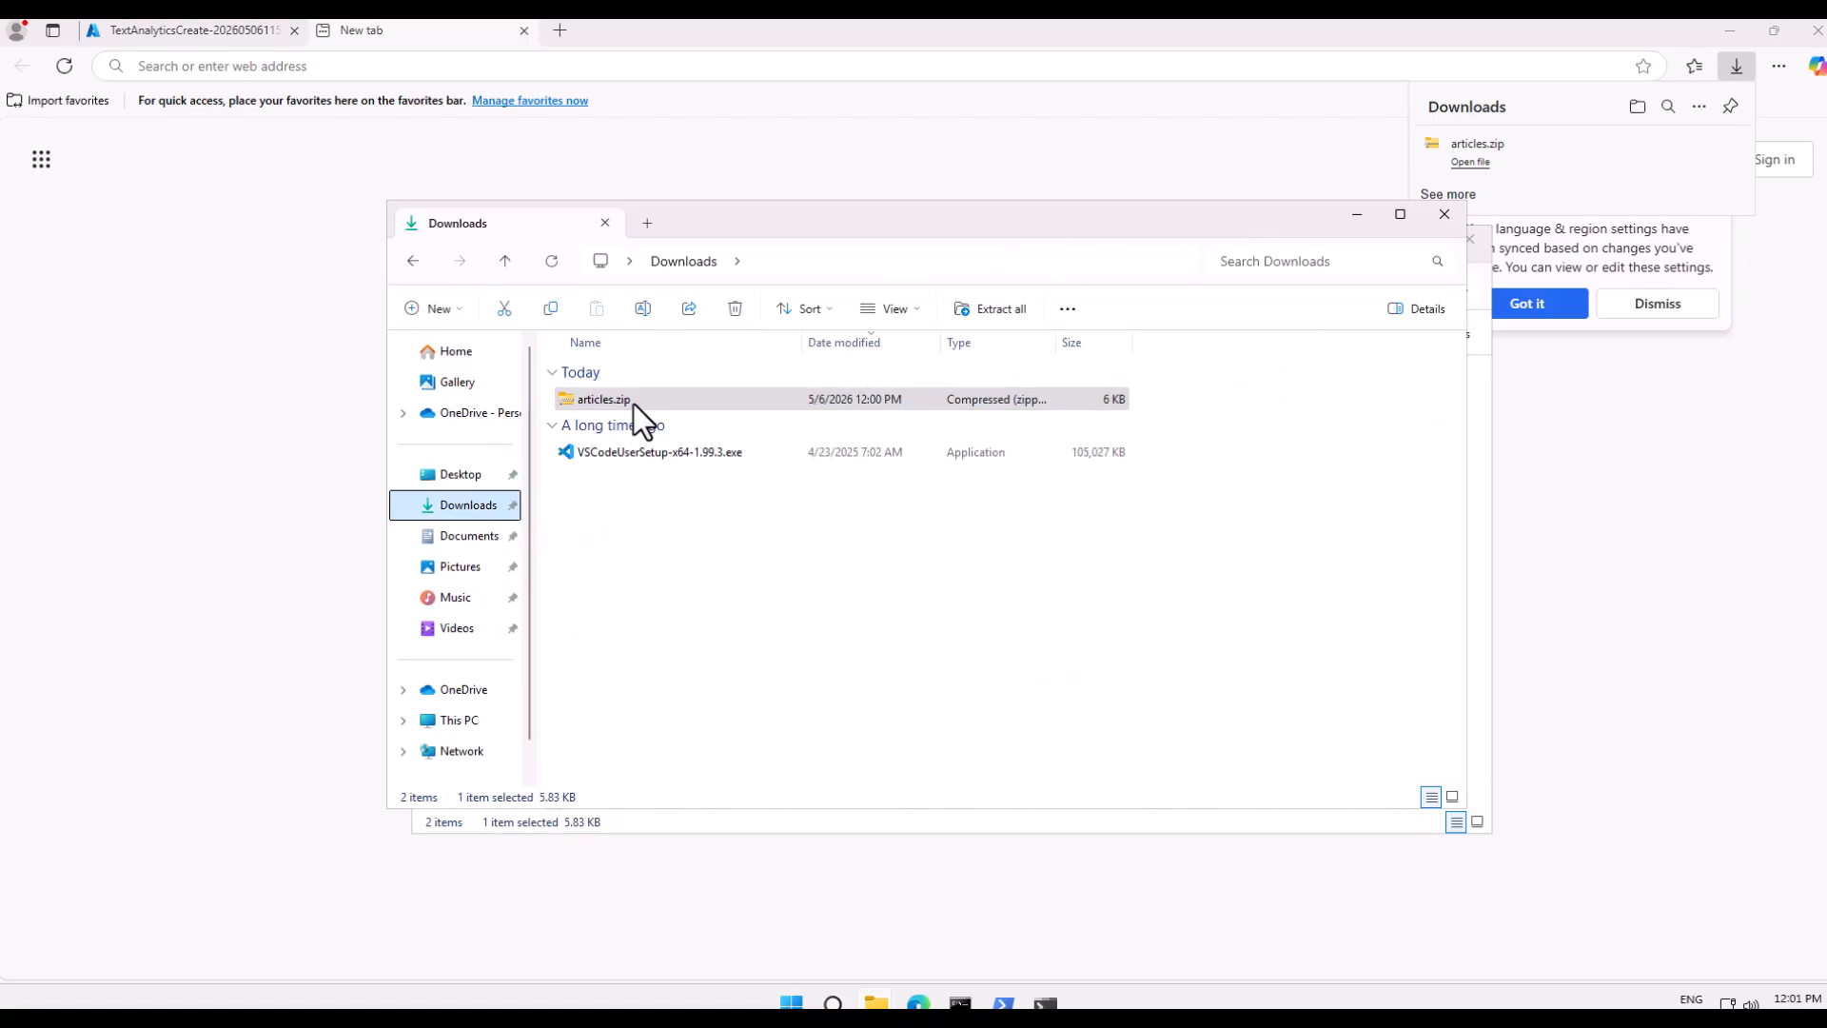
left_click(619, 402)
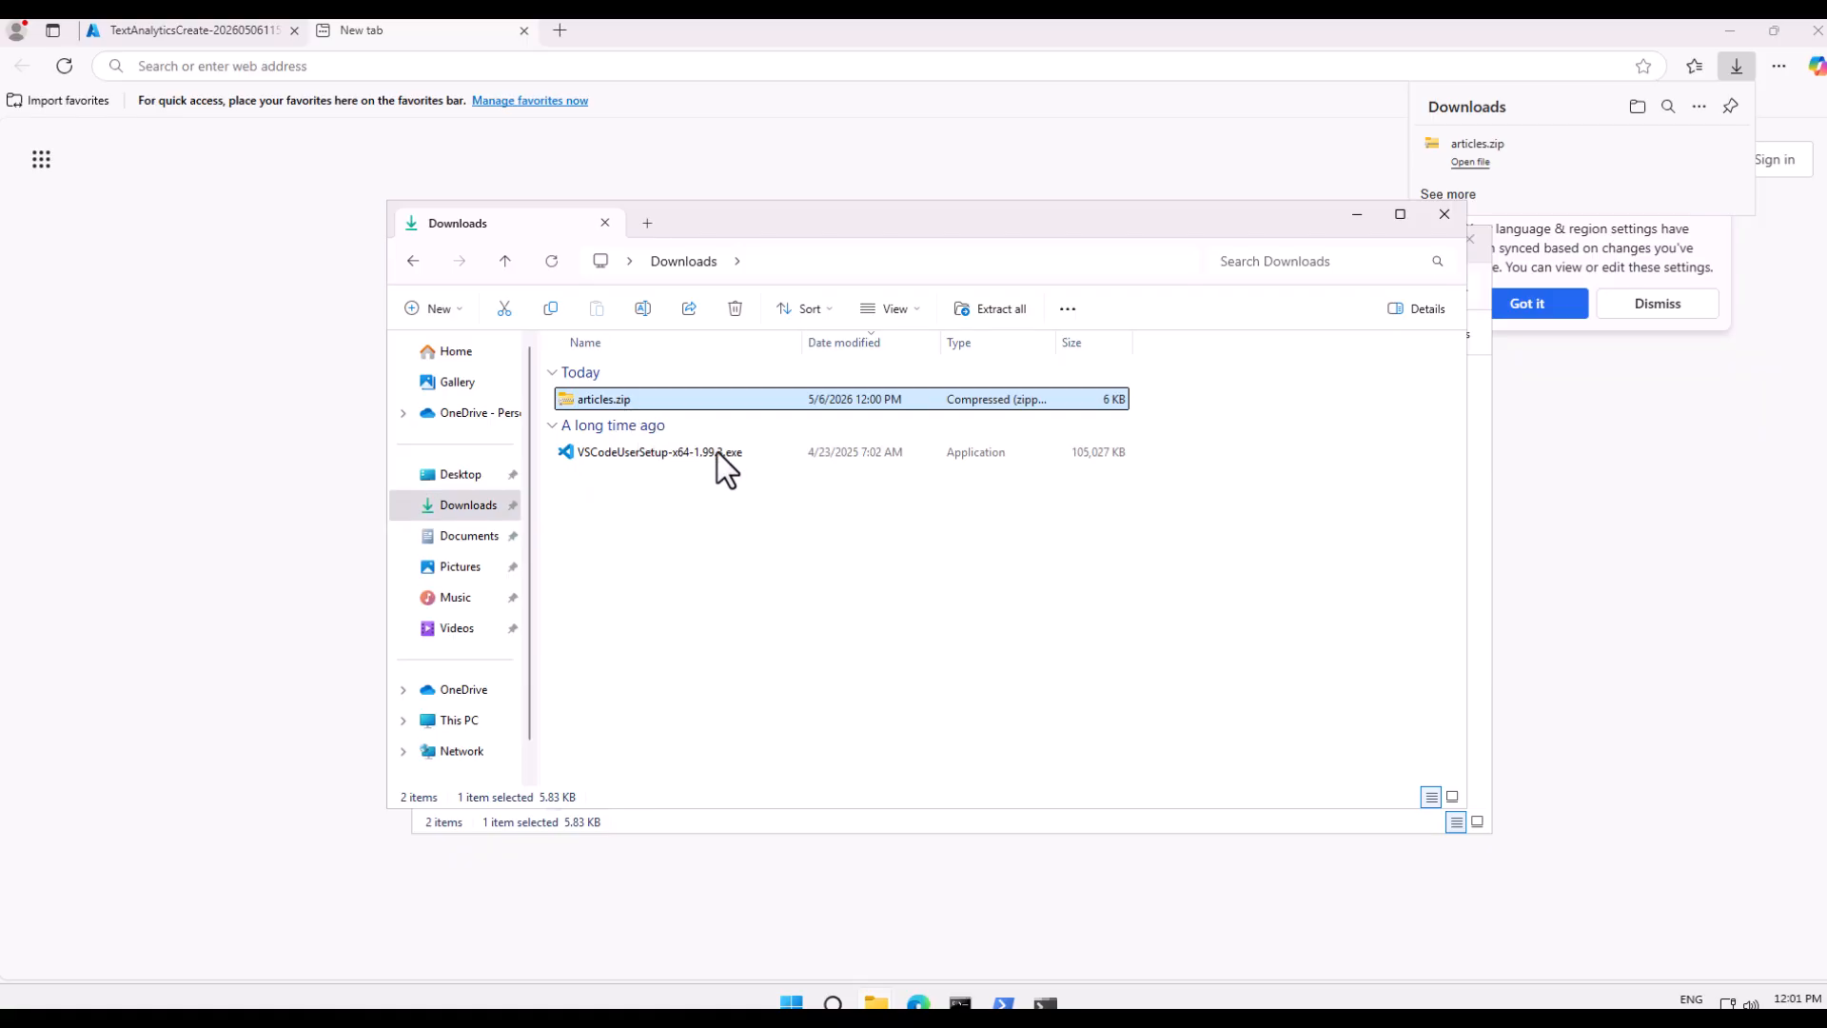
right_click(741, 402)
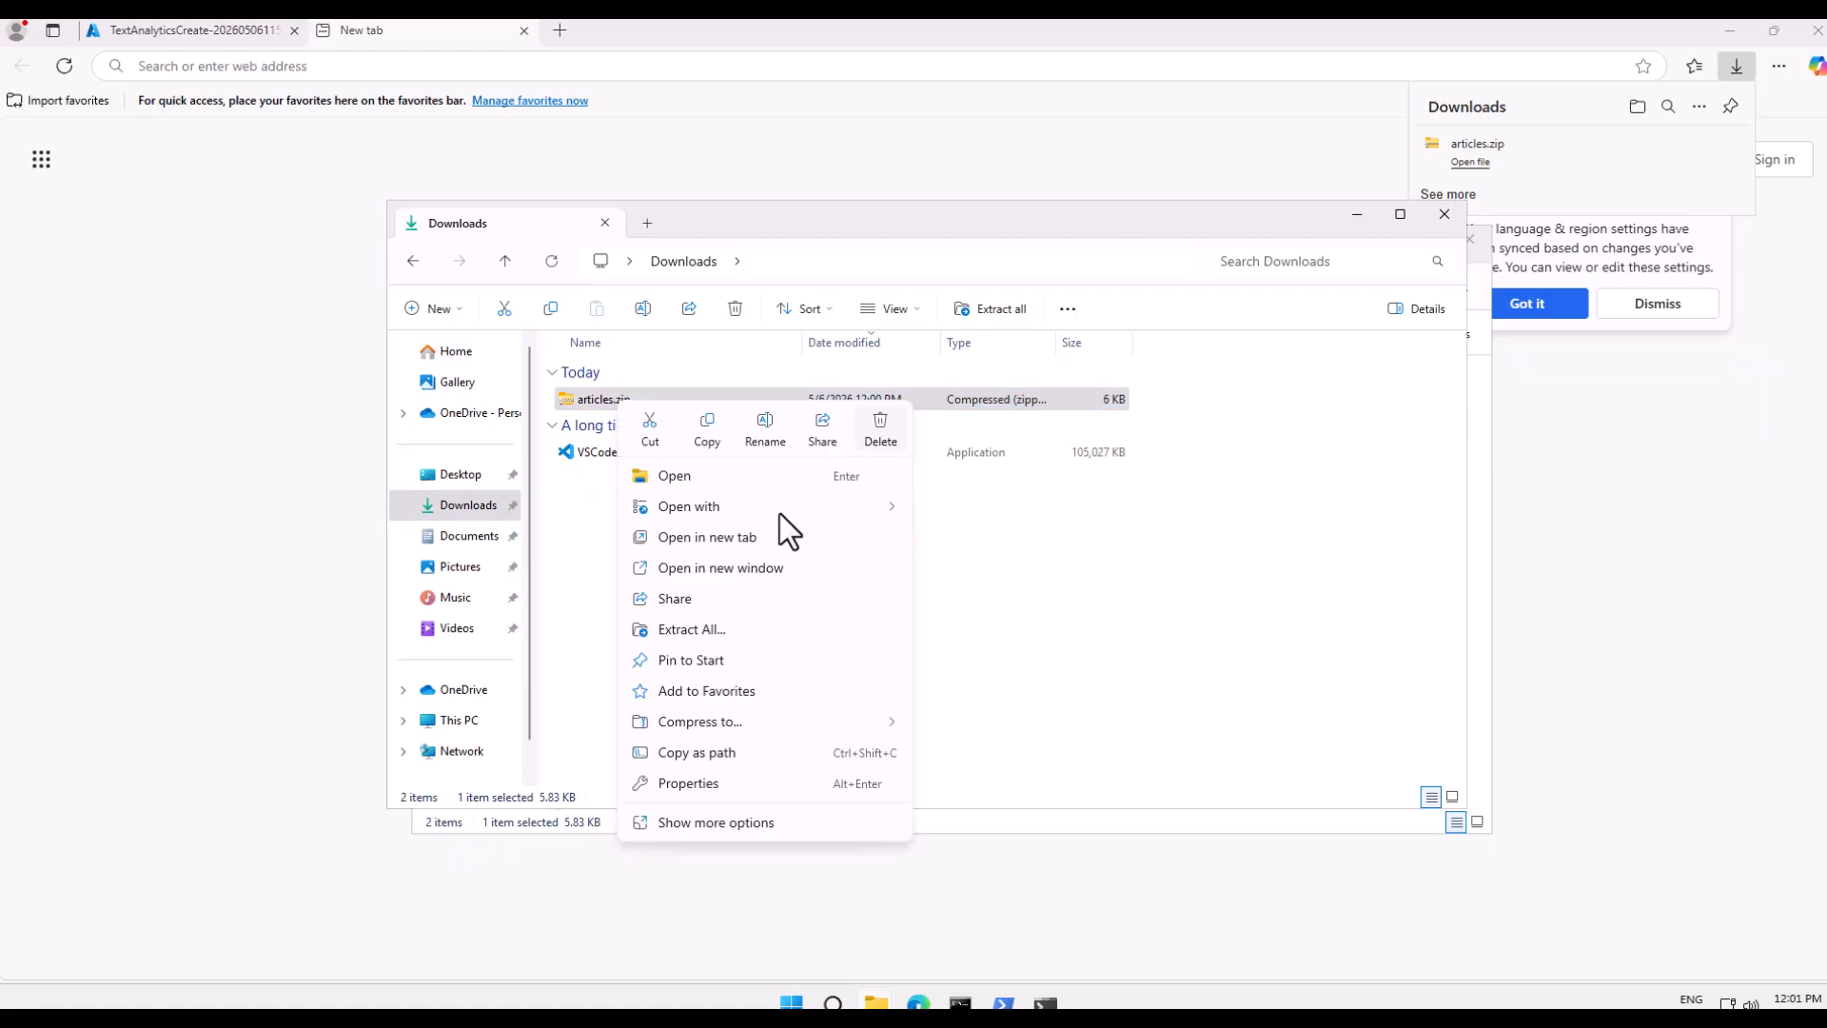
mouse_move(883, 512)
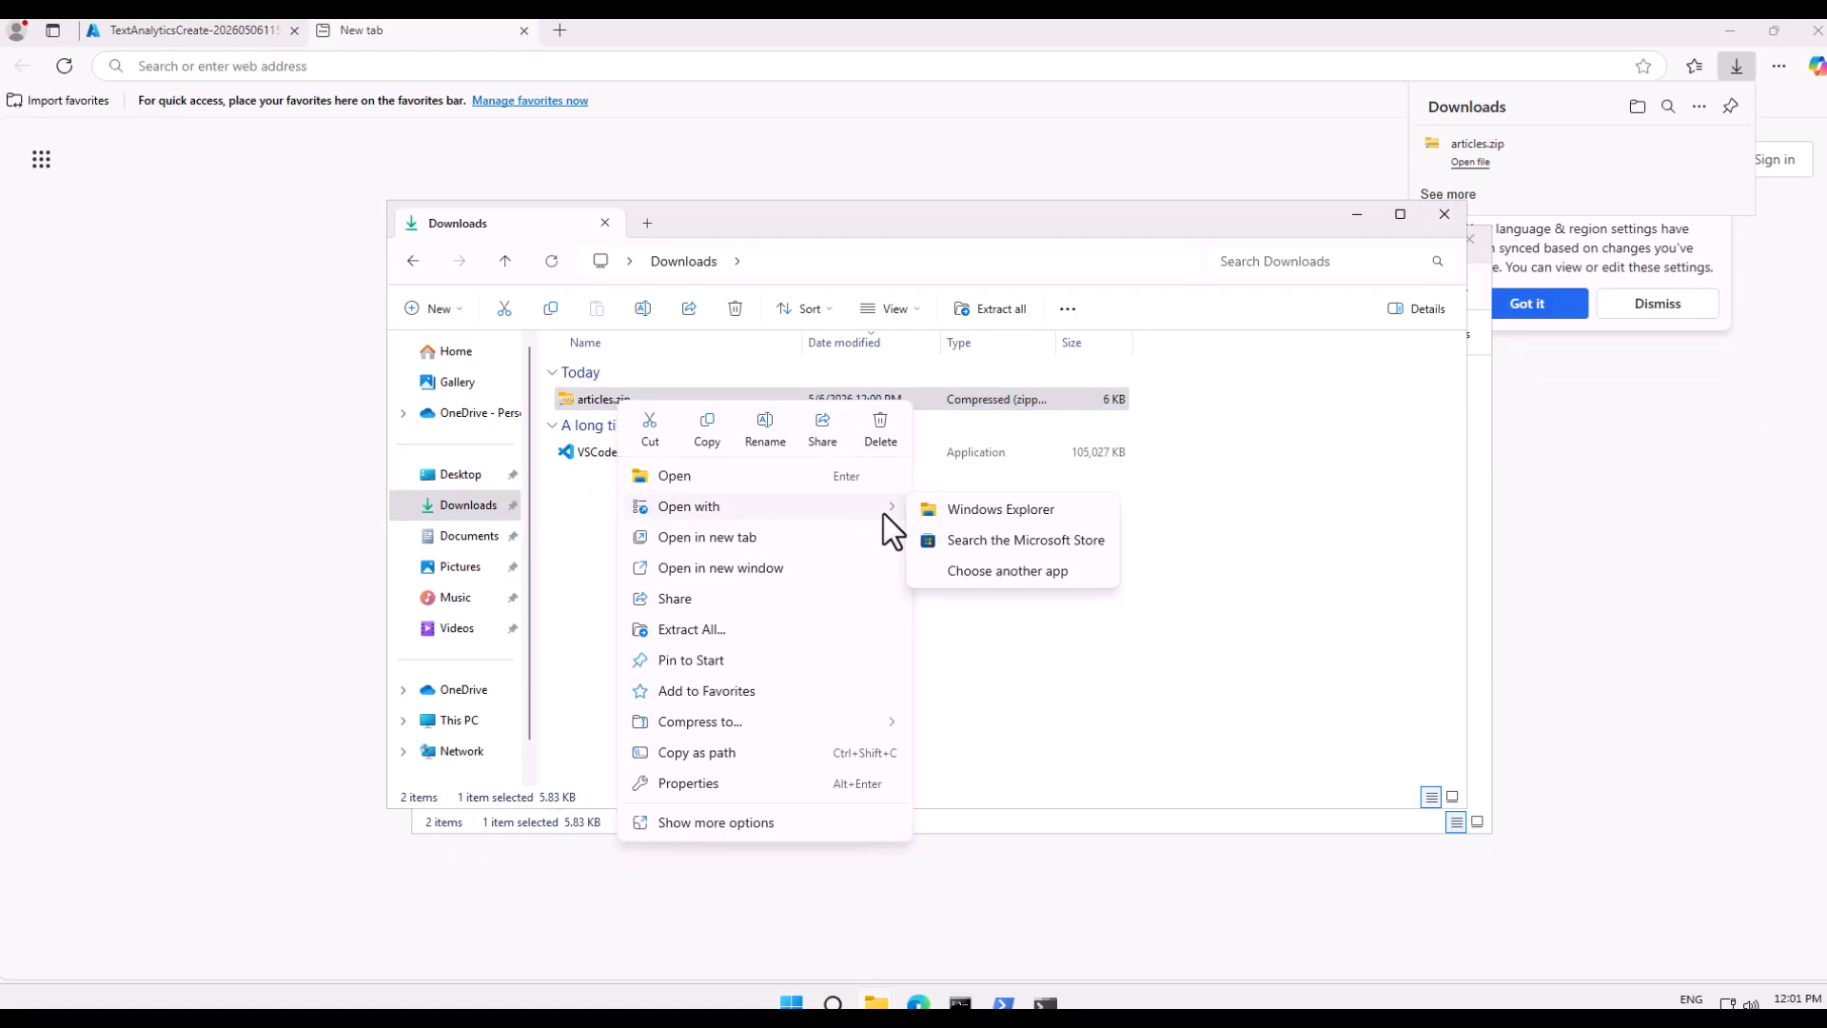
left_click(734, 629)
left_click(1081, 687)
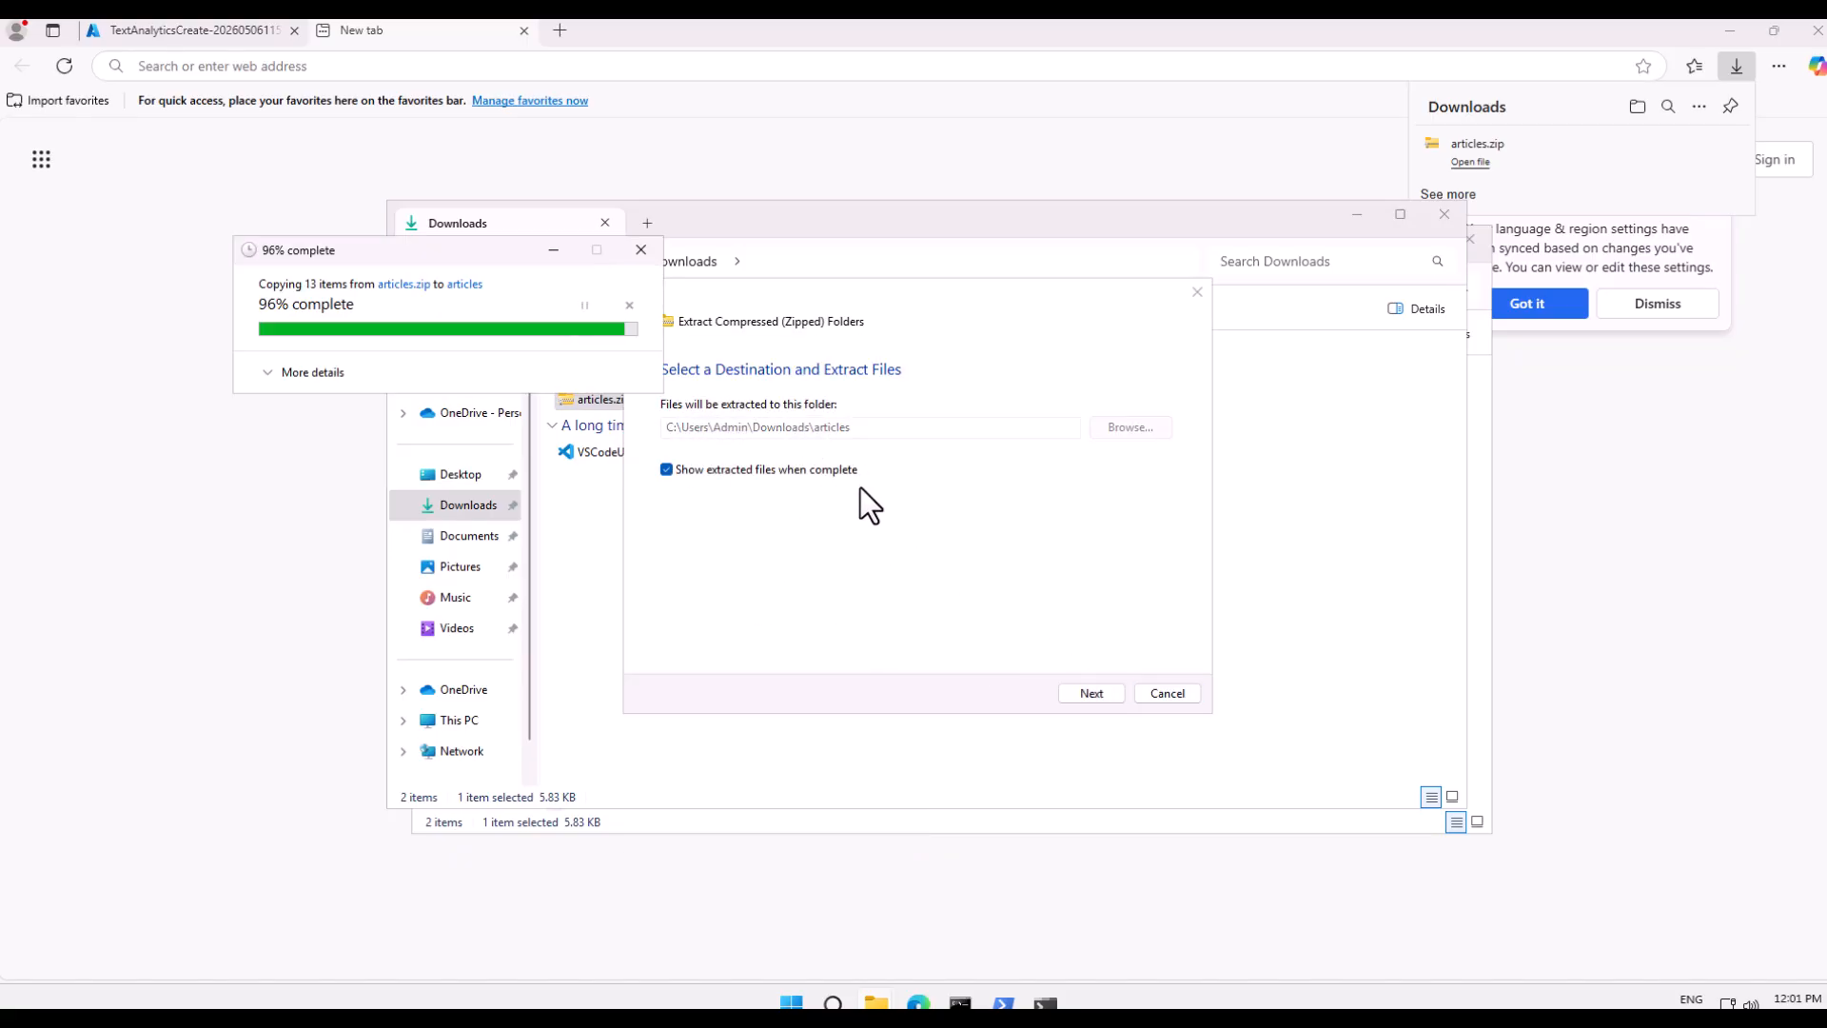
- Check the Language resource deployment in the Azure portal, then open ResourceGroup1 and refresh its resource list
left_click(175, 37)
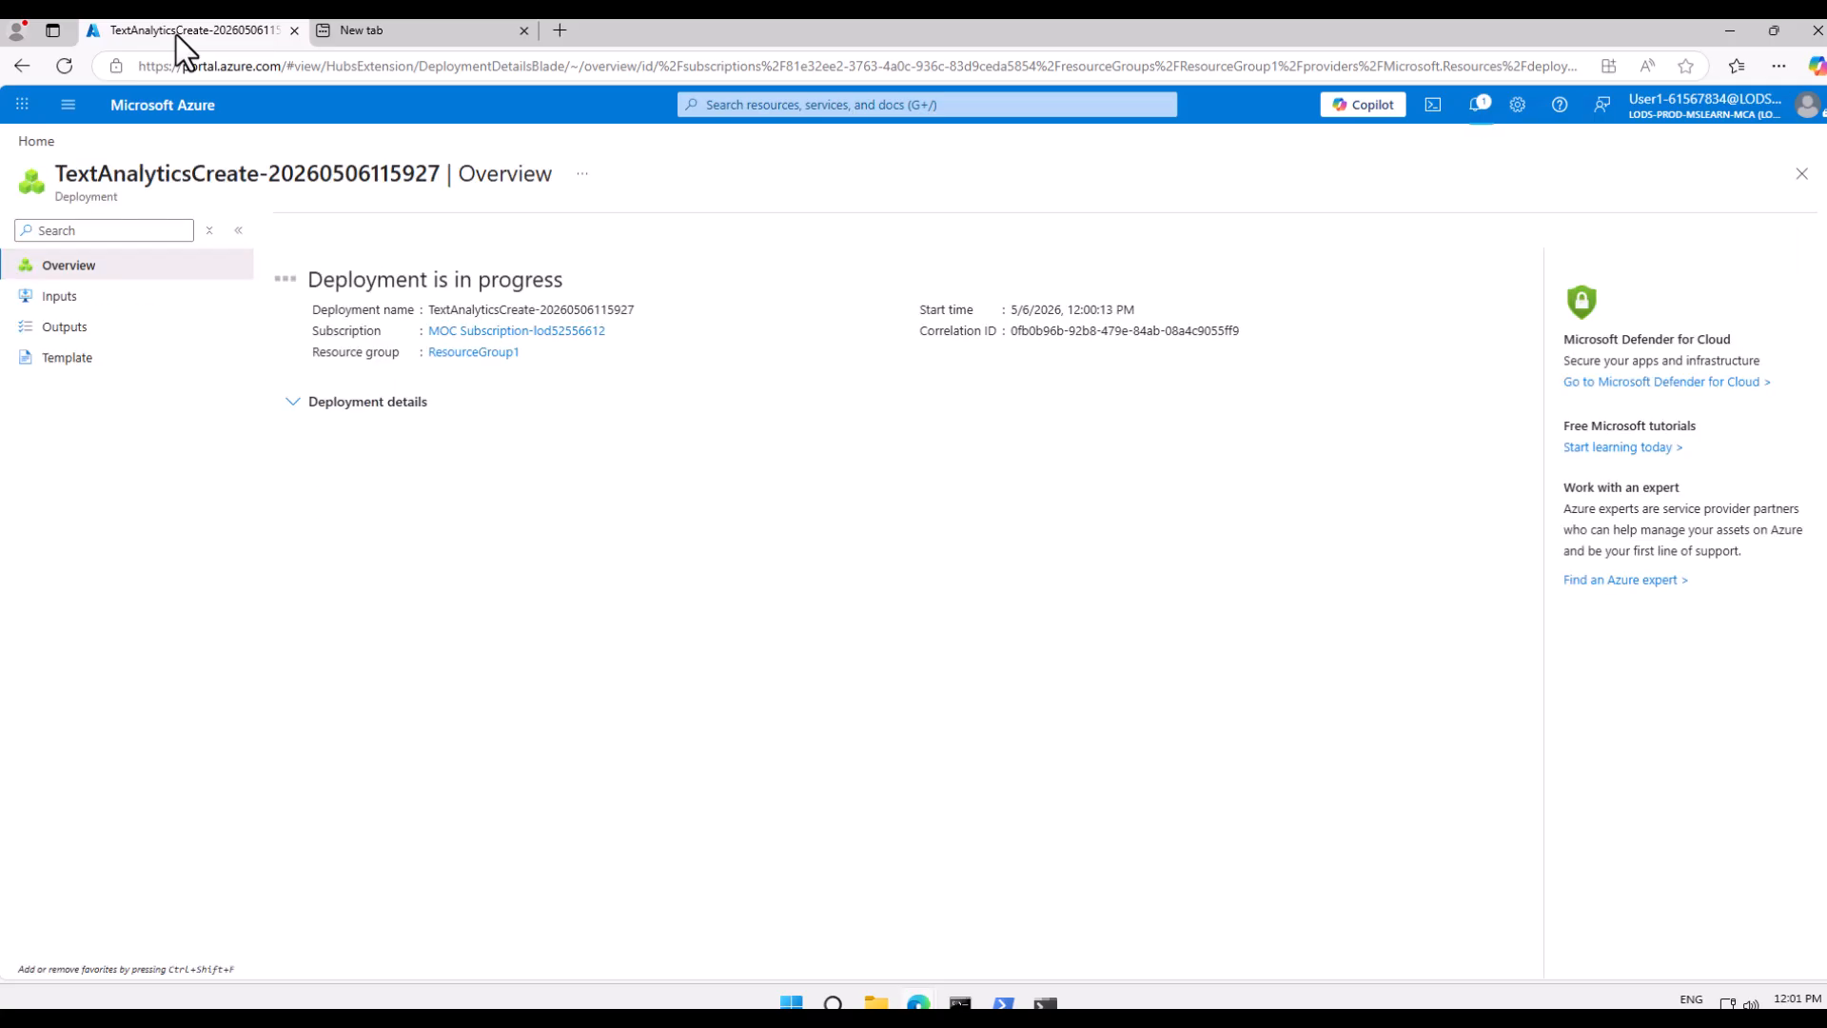
left_click(427, 30)
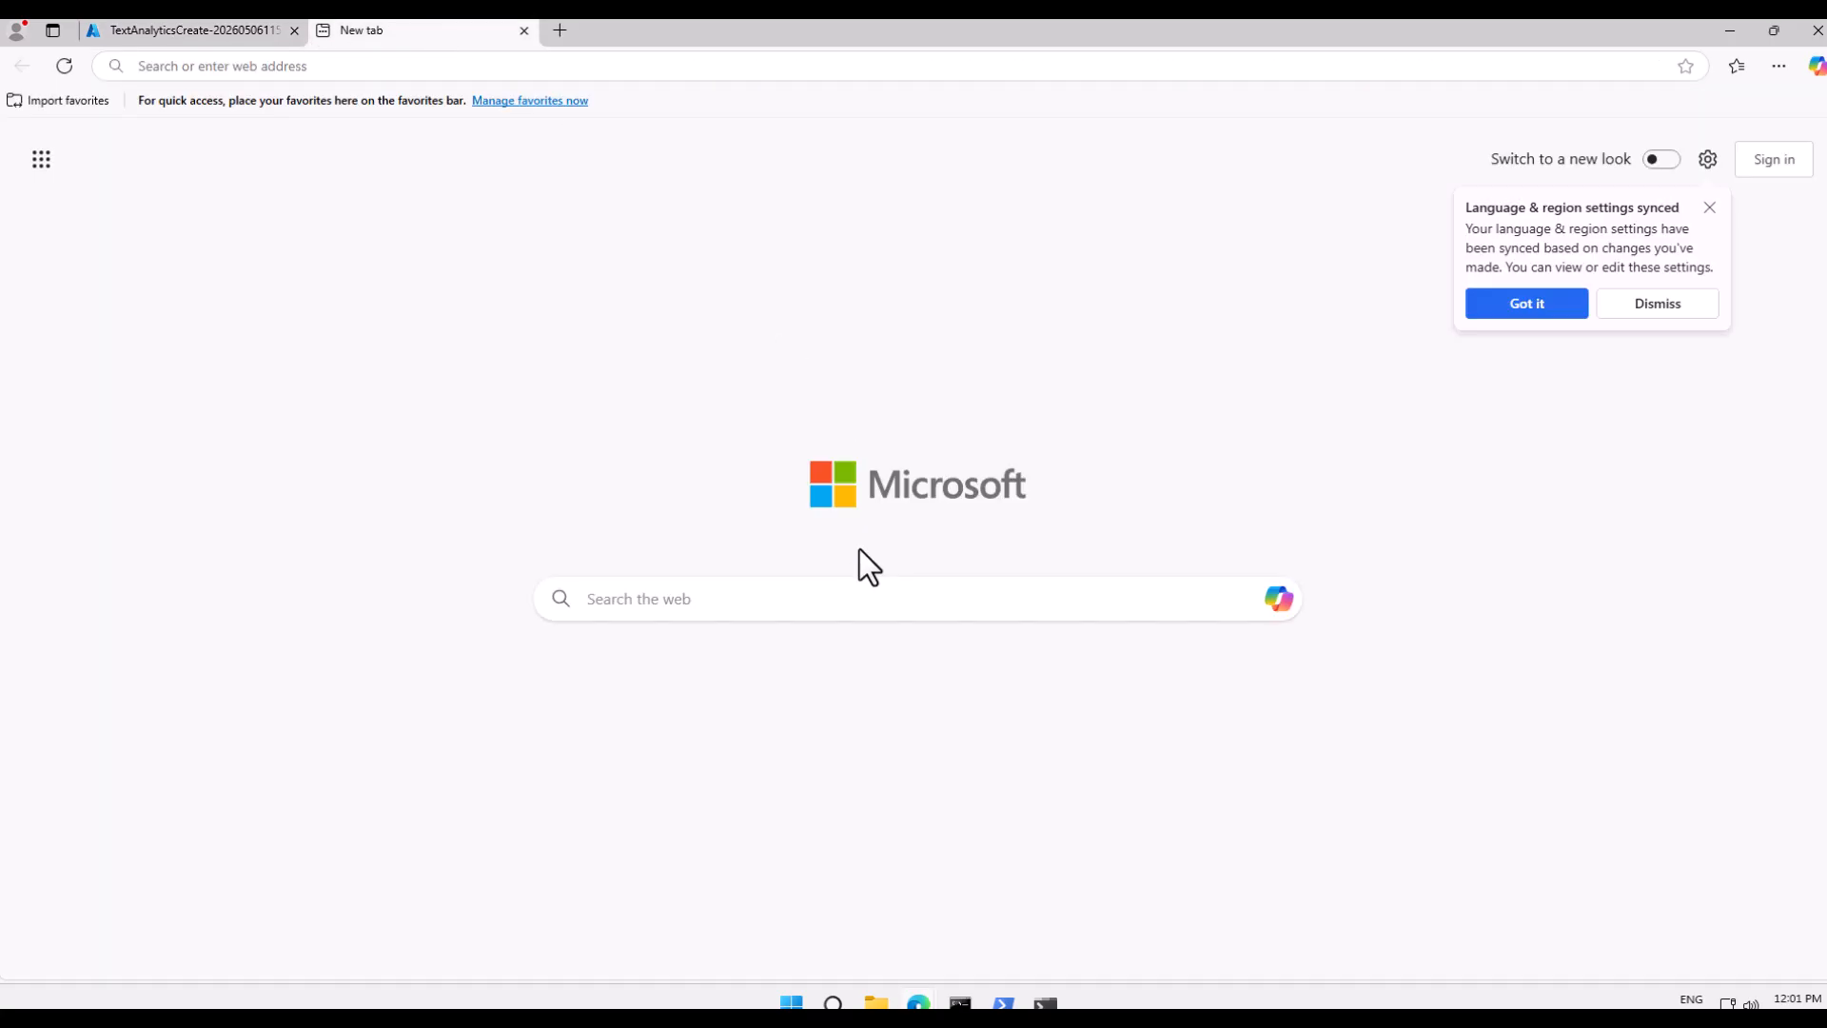
left_click(194, 32)
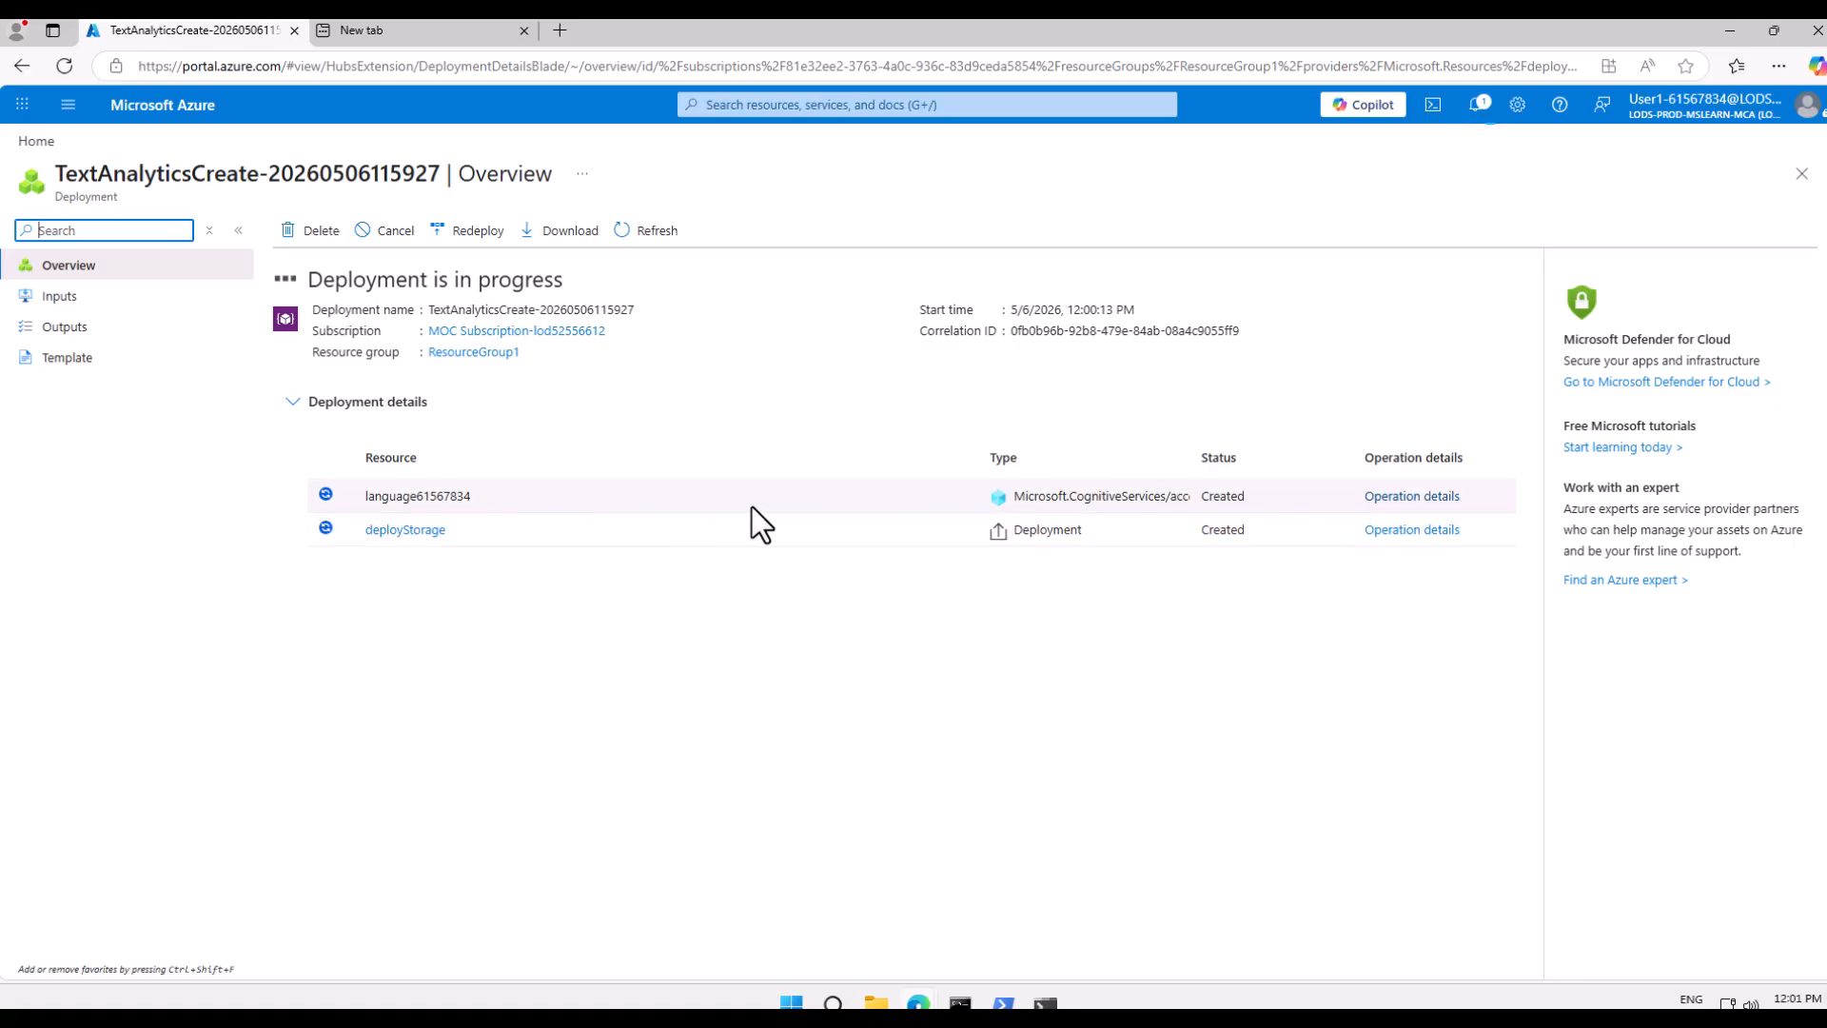
left_click(471, 352)
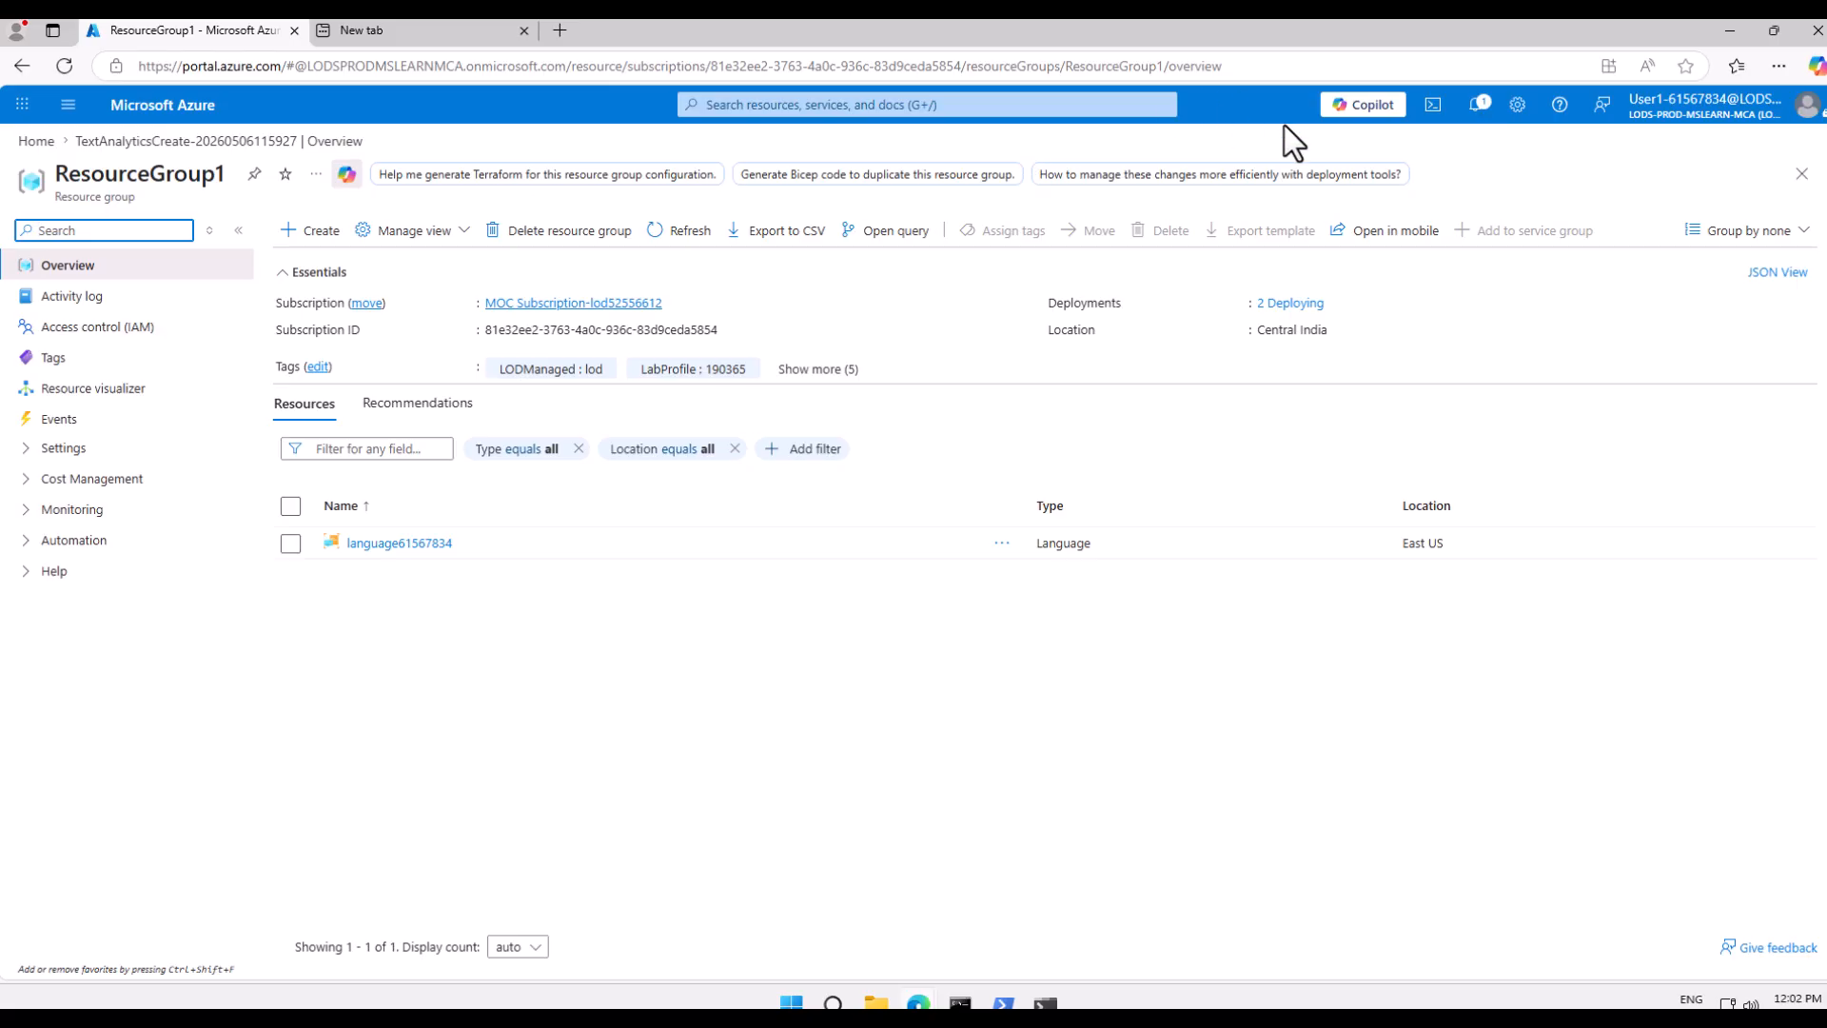
left_click(1475, 107)
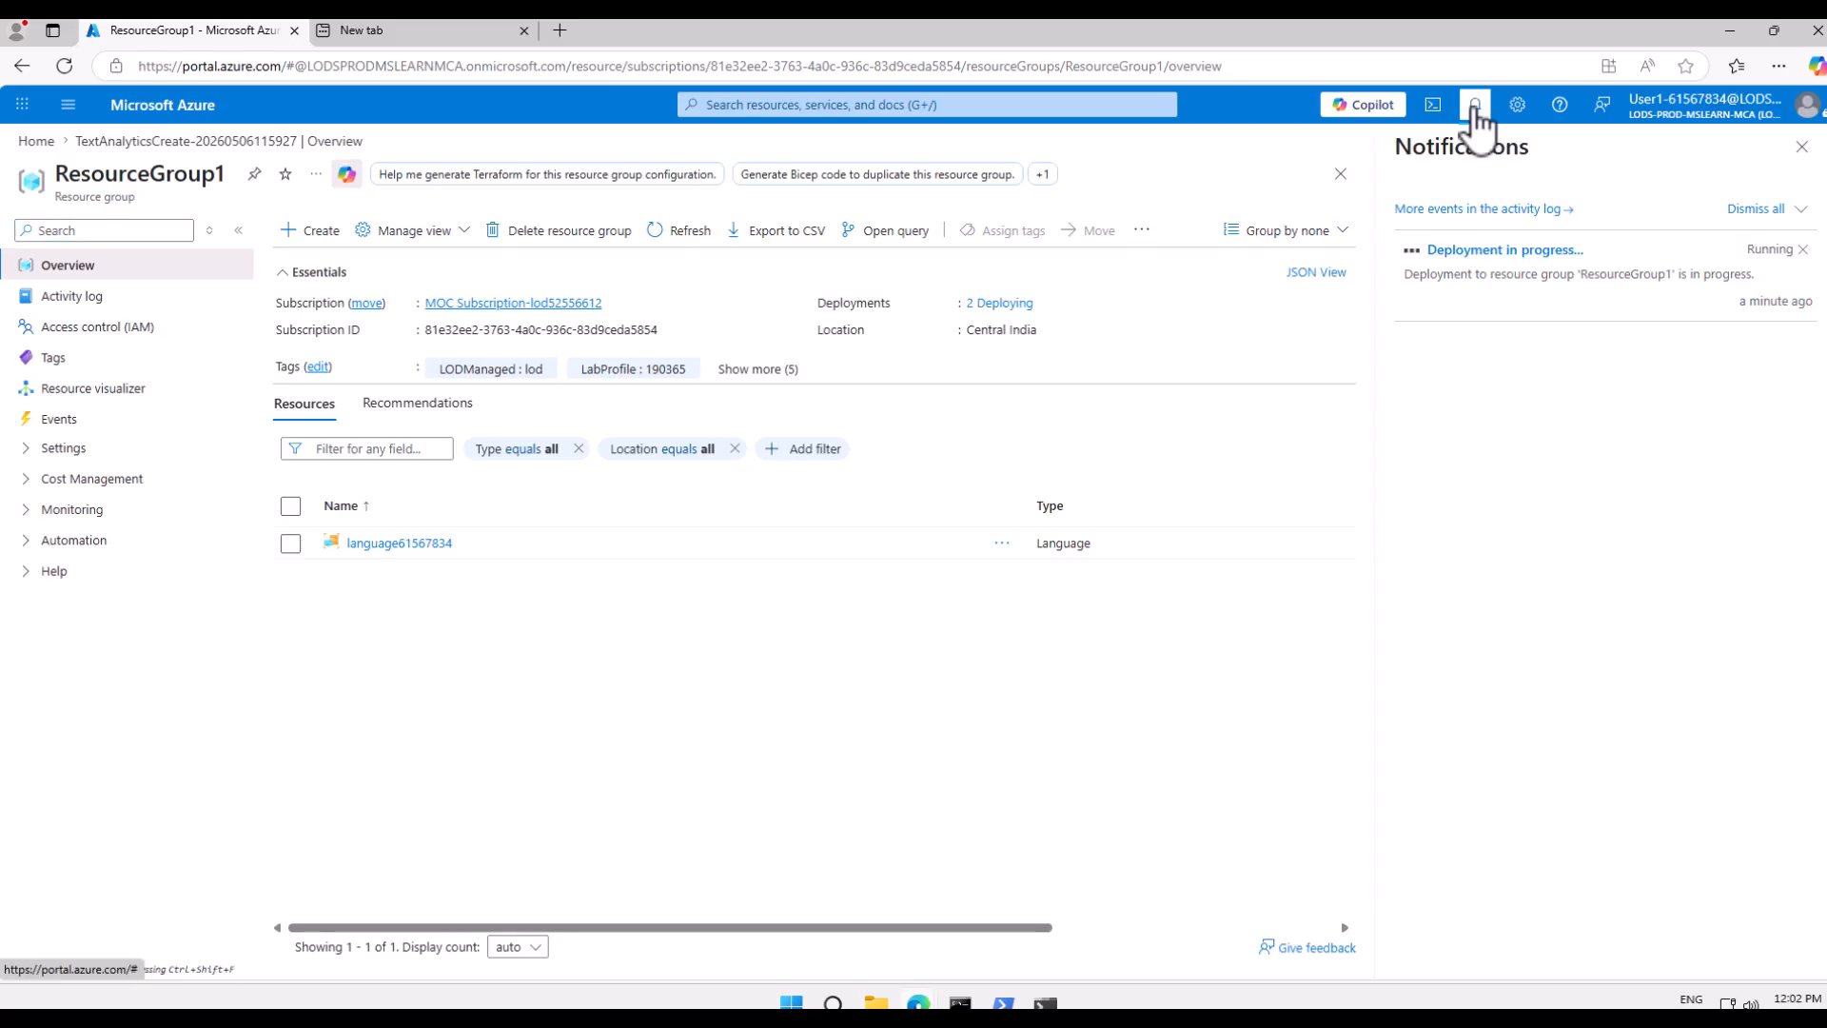
left_click(668, 232)
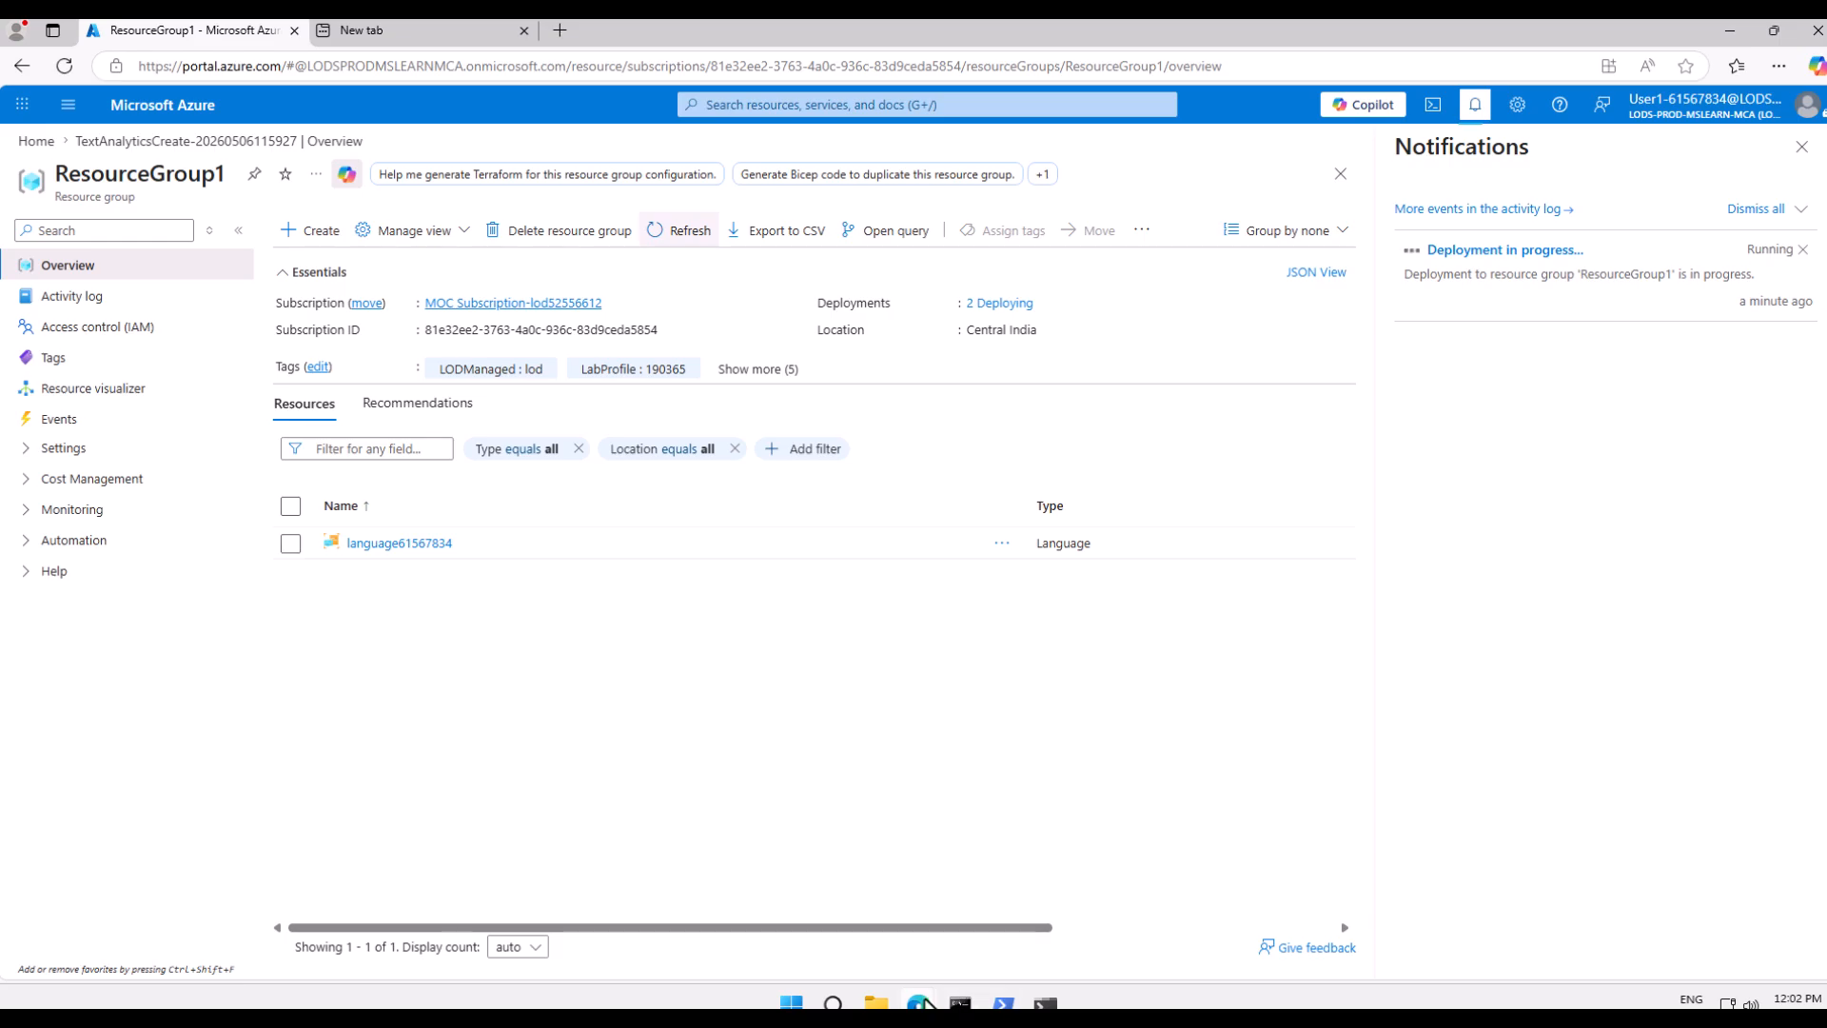
- Open Notepad and replace the documents note with the role name "Storage blob data owner"
mouse_move(920, 1002)
left_click(792, 1002)
type("notepad")
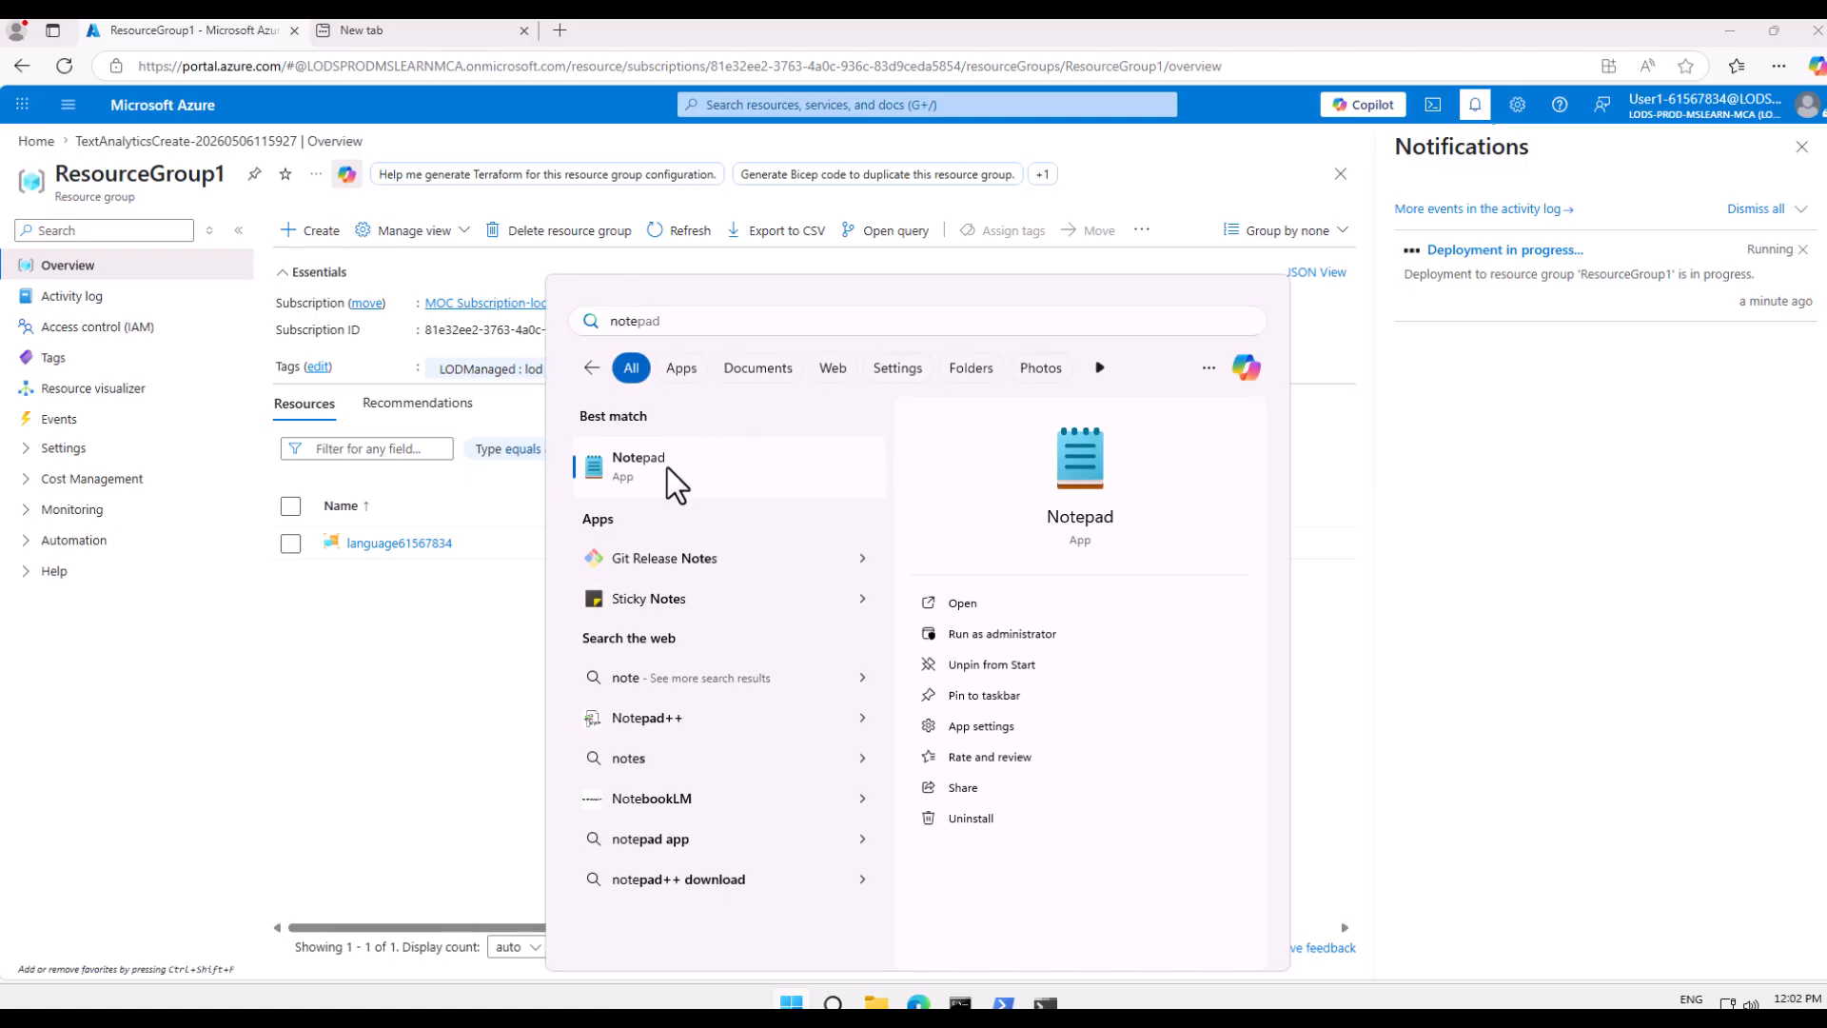
left_click(666, 466)
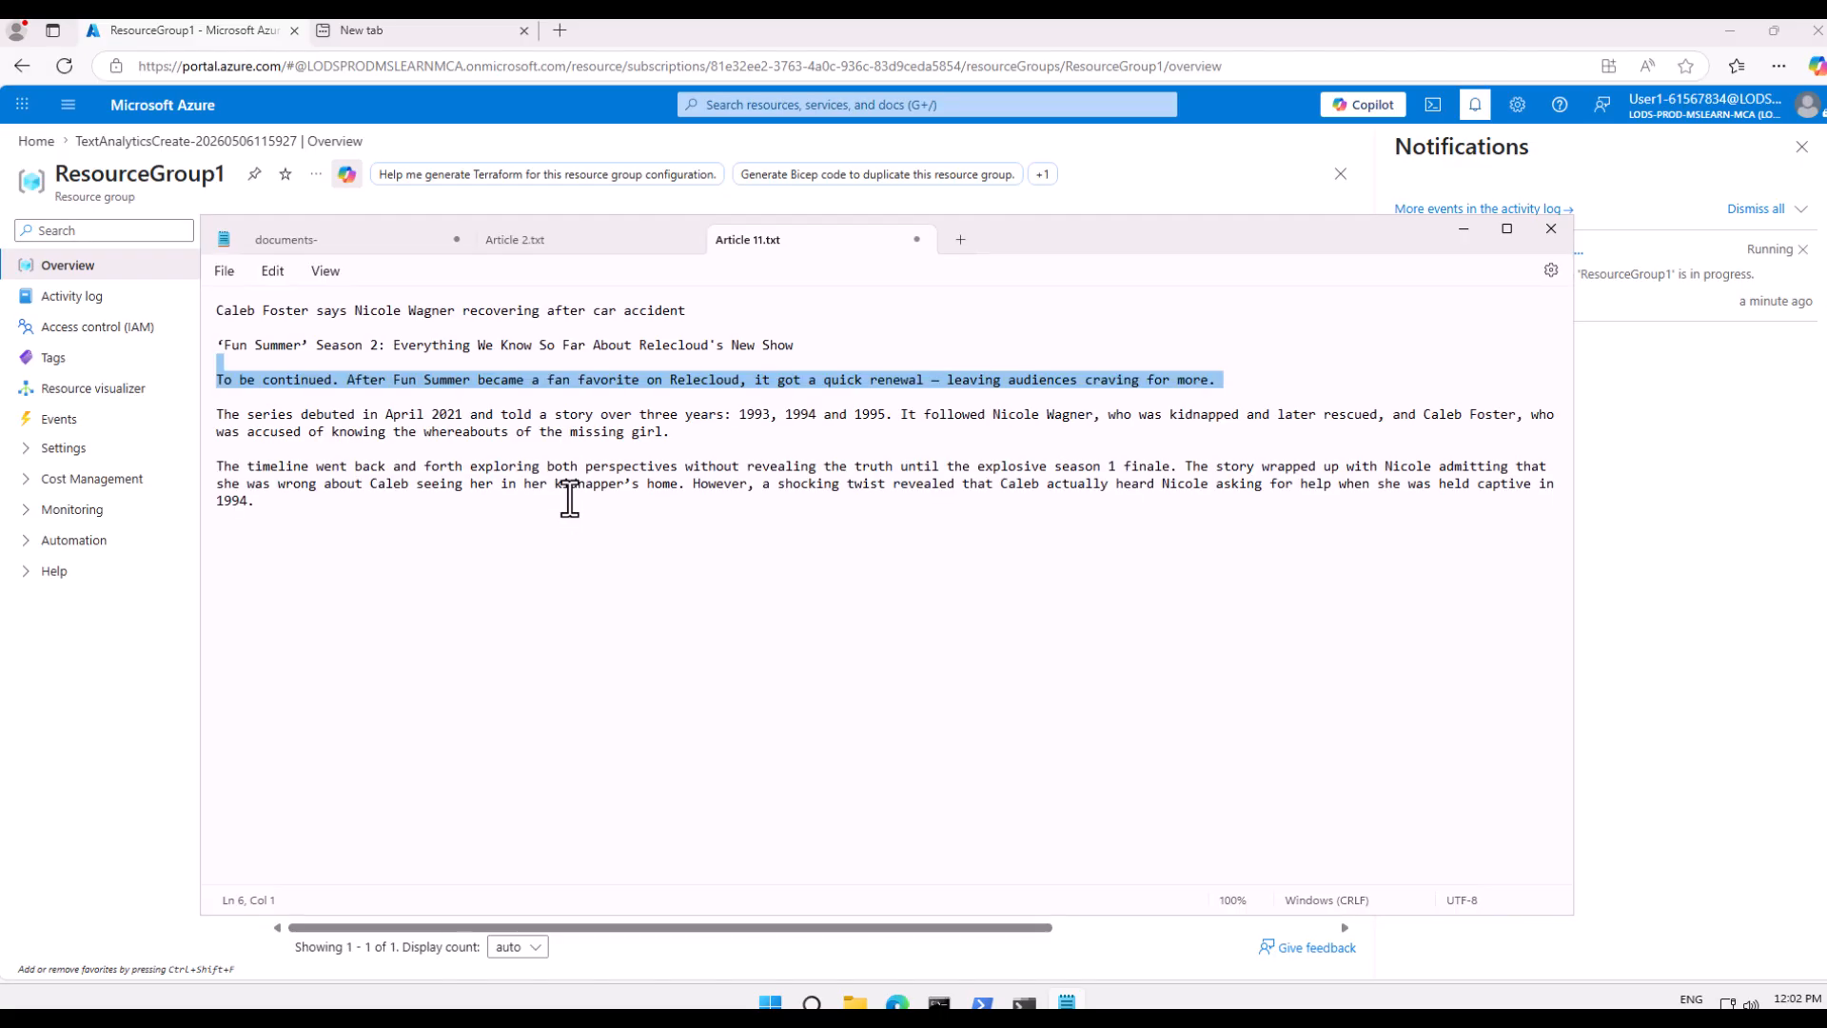
left_click(318, 238)
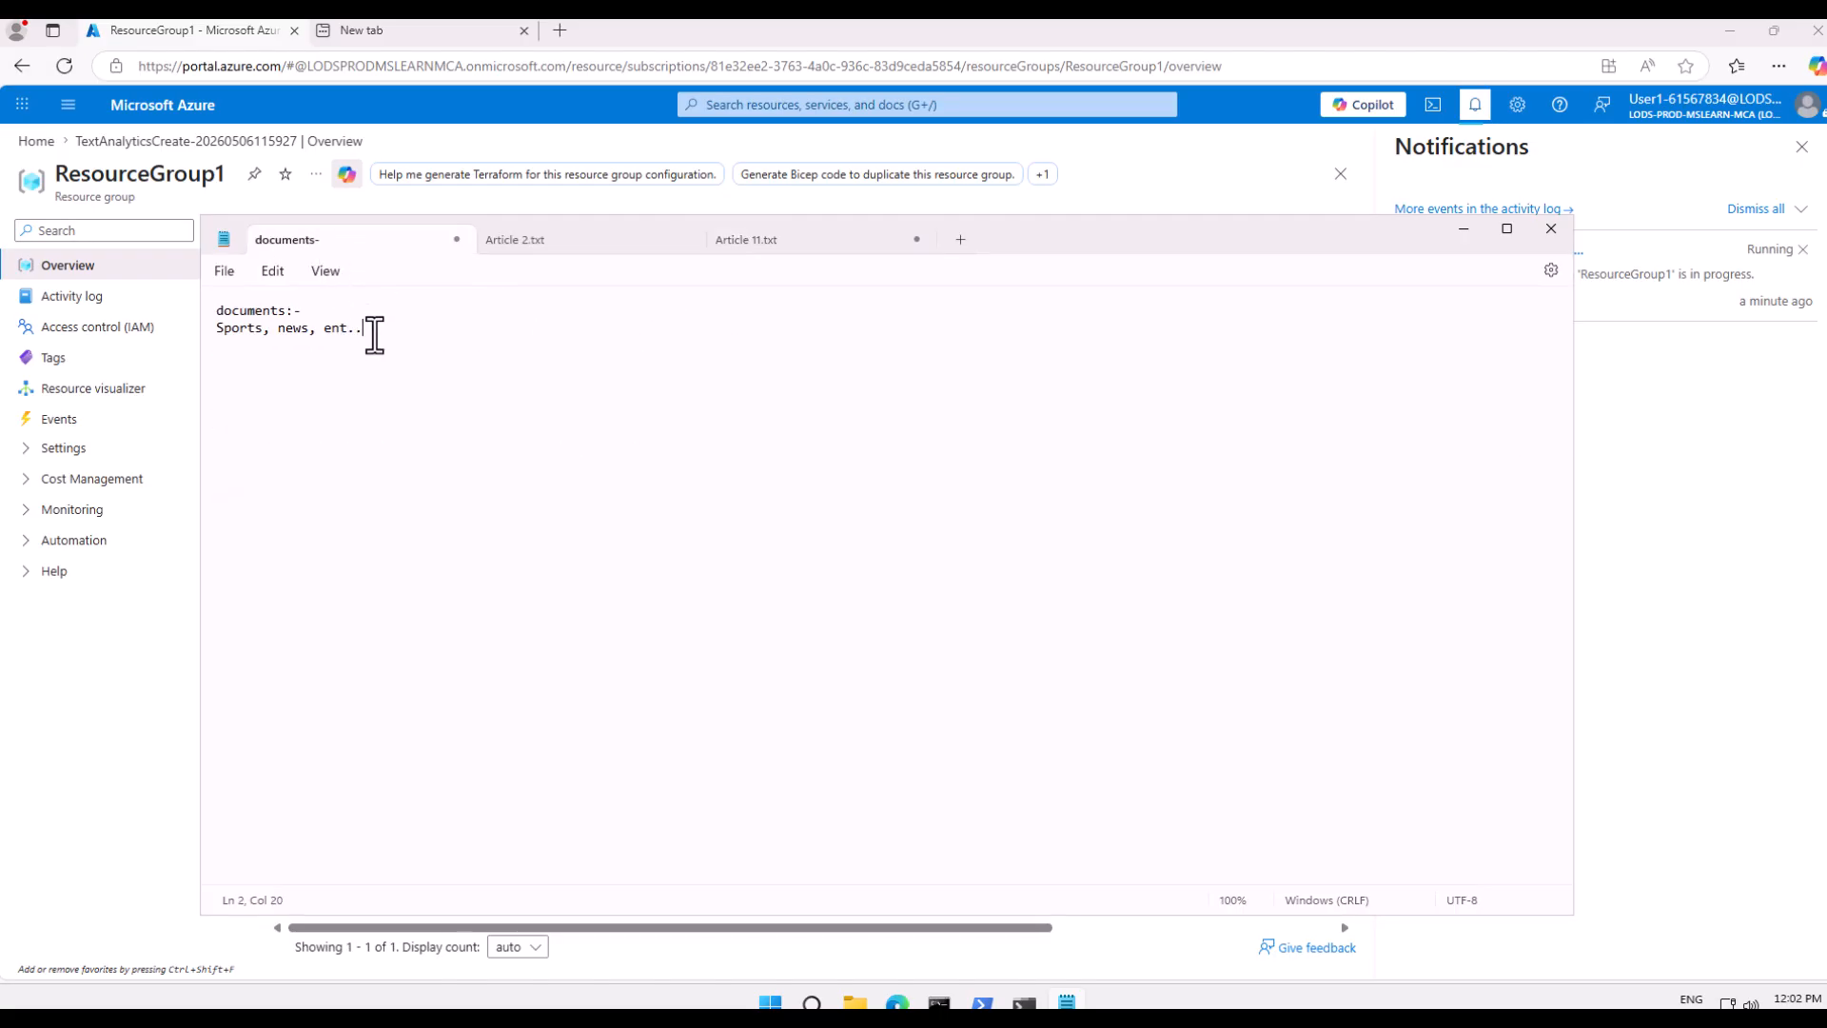
left_click_drag(408, 334, 177, 316)
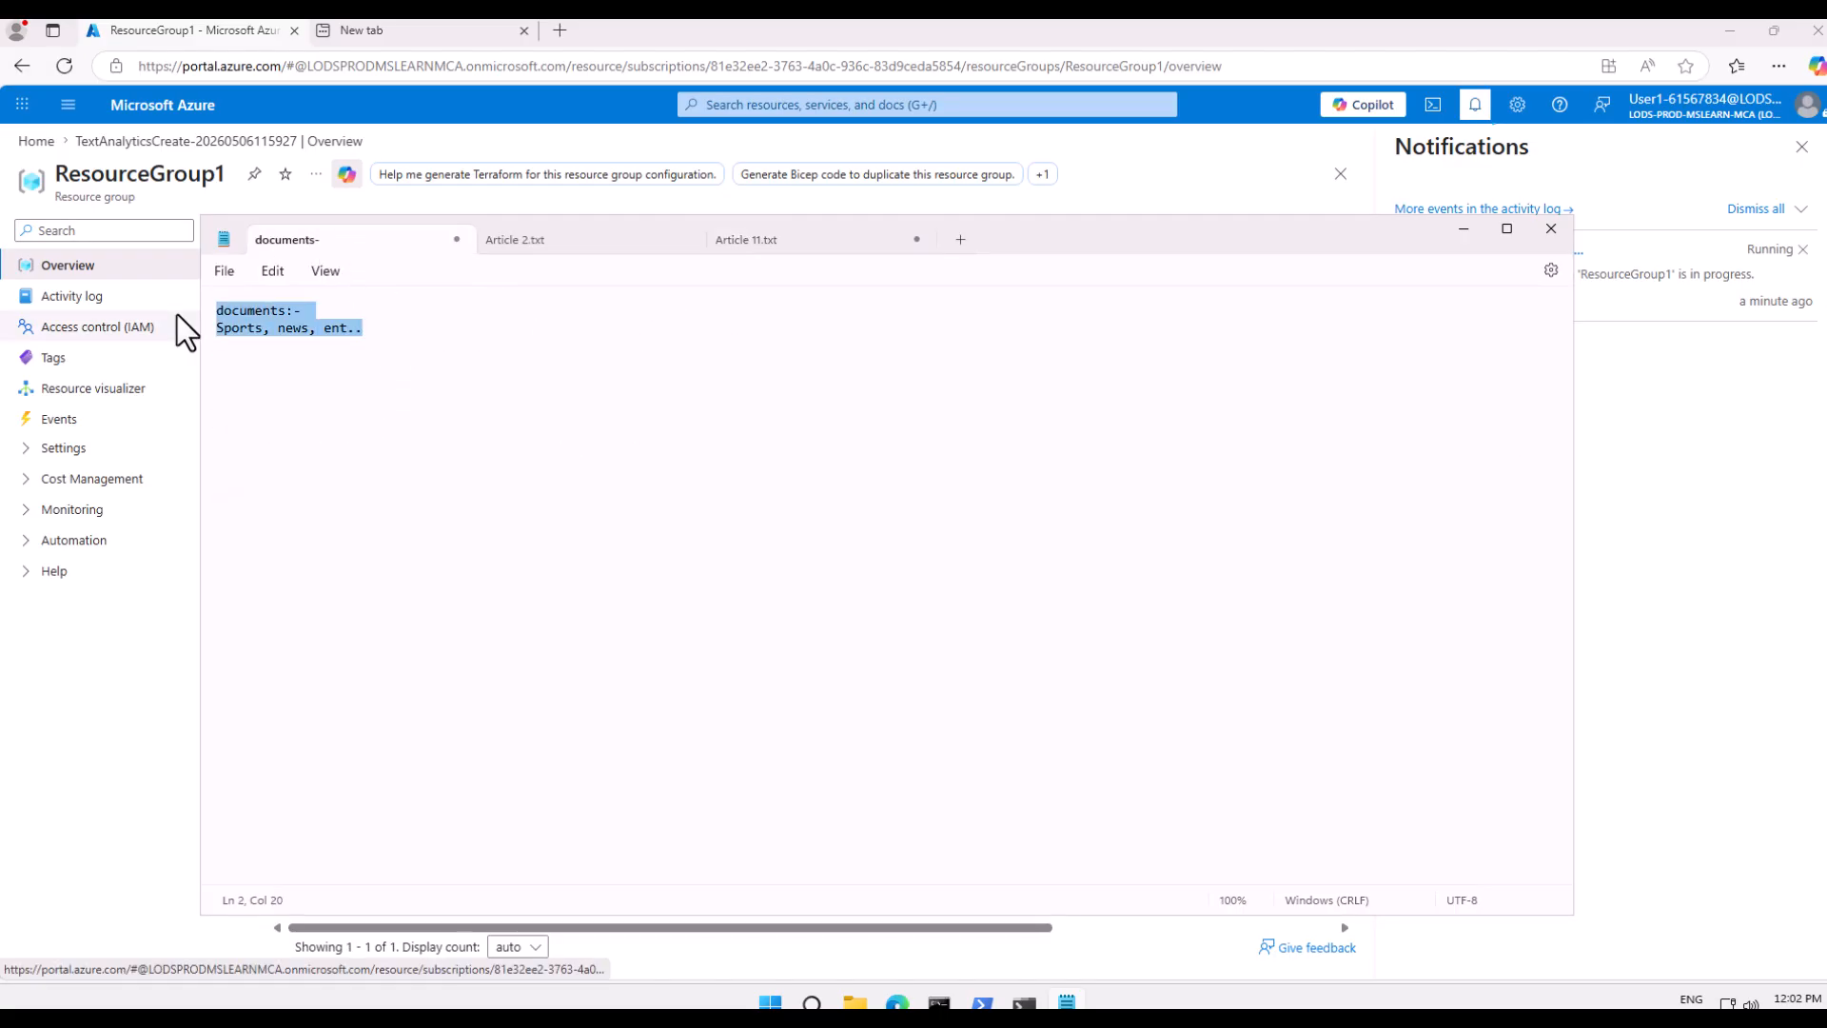
key("BackSpace")
type("s")
type("torage ")
type("blob")
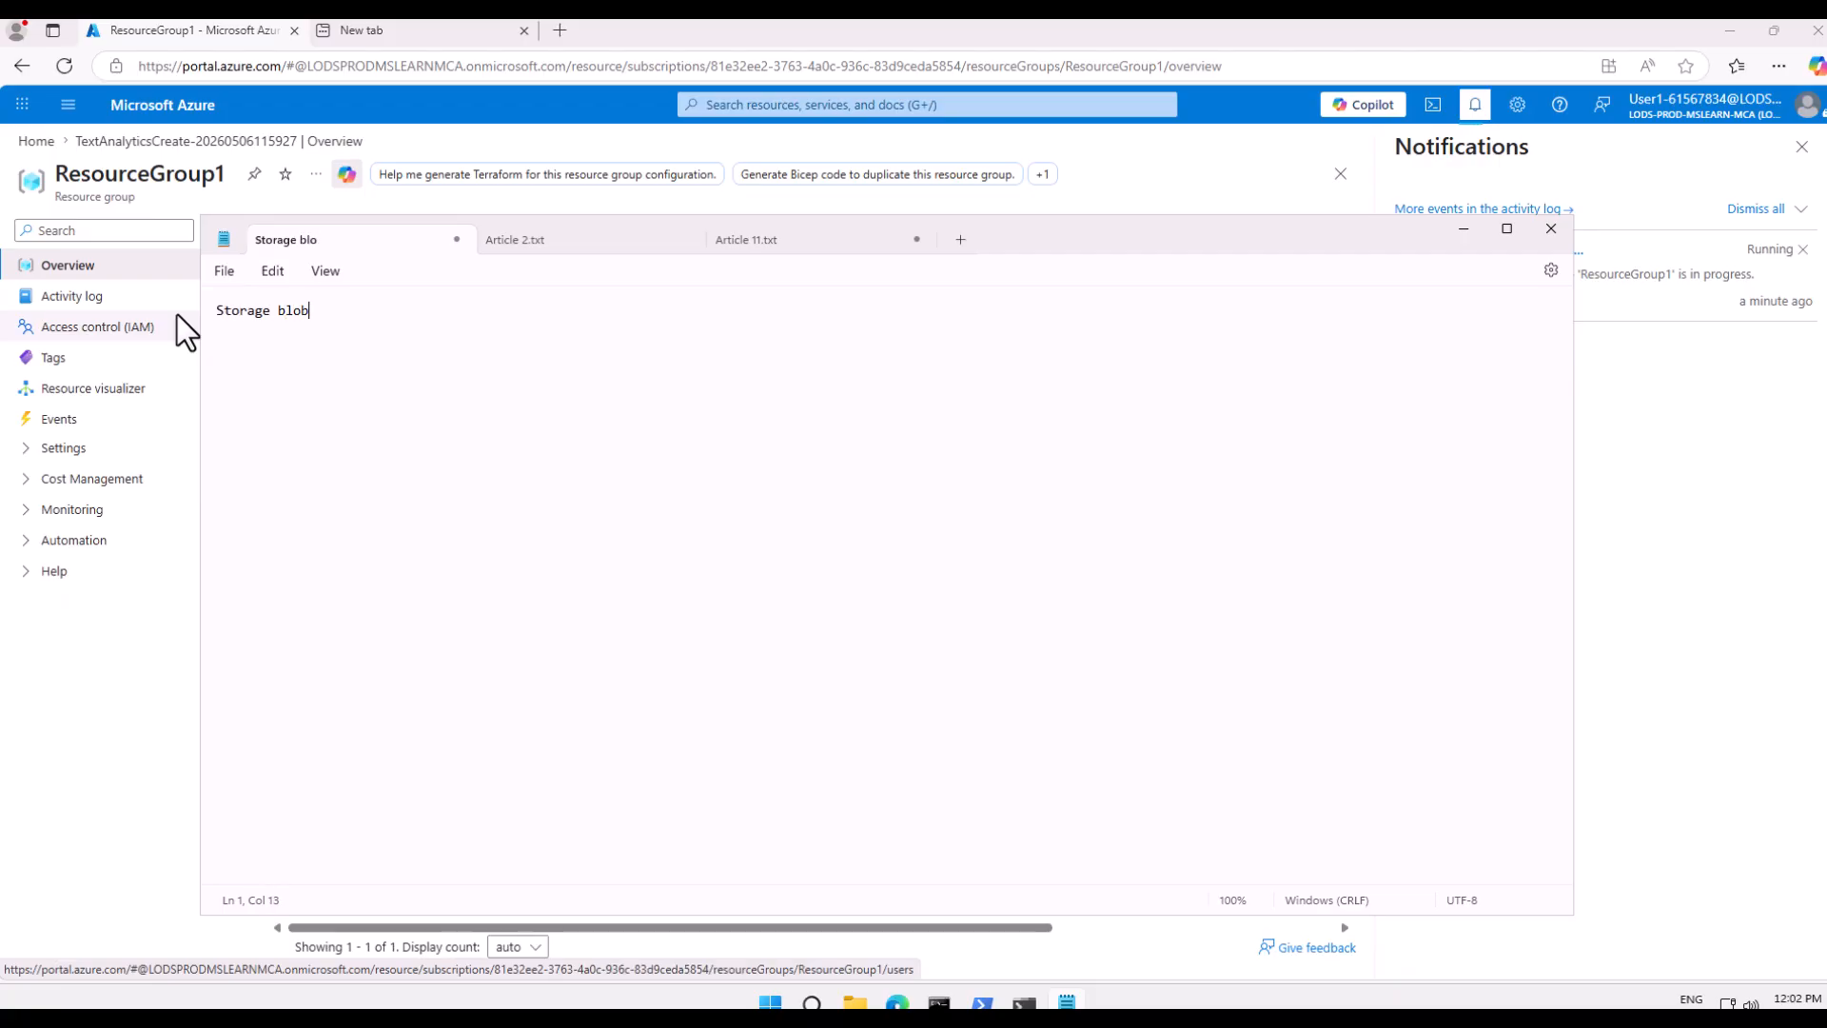
type(" data owner")
key("alt+Tab")
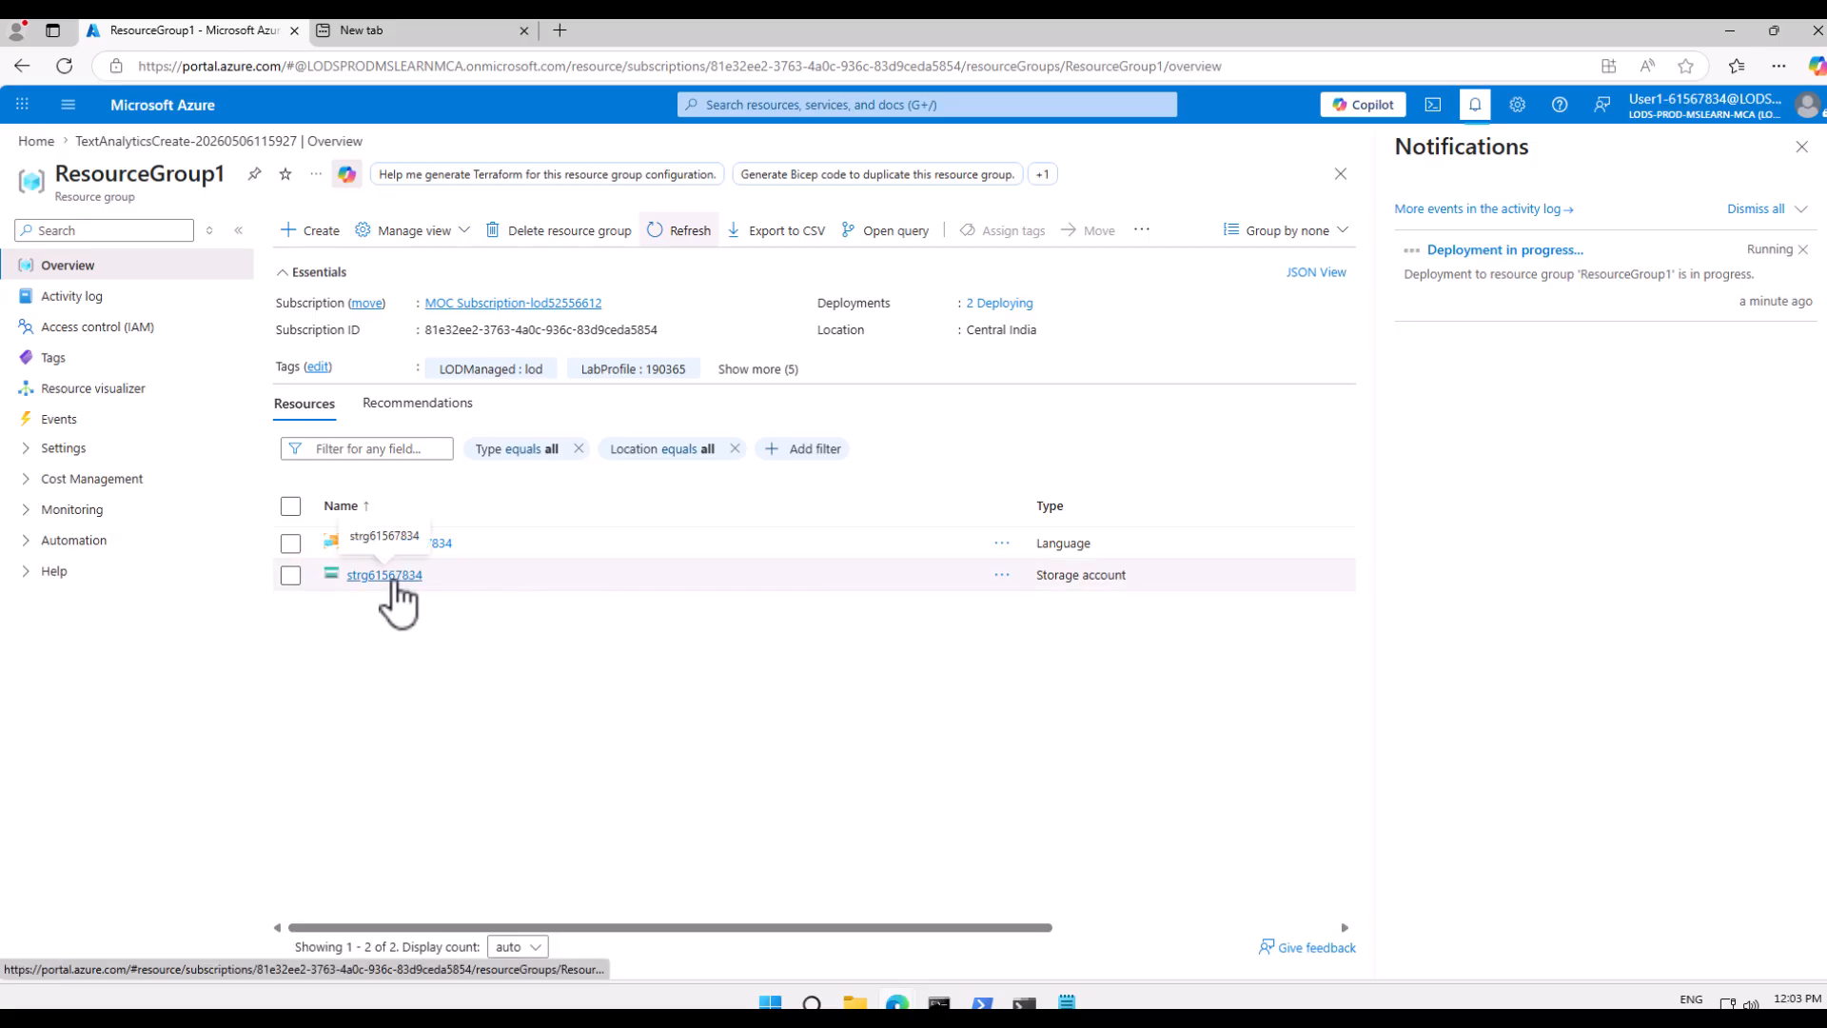
- Open the access control settings of storage account strg61567834 and start a new role assignment, with the notifications closed
left_click(386, 575)
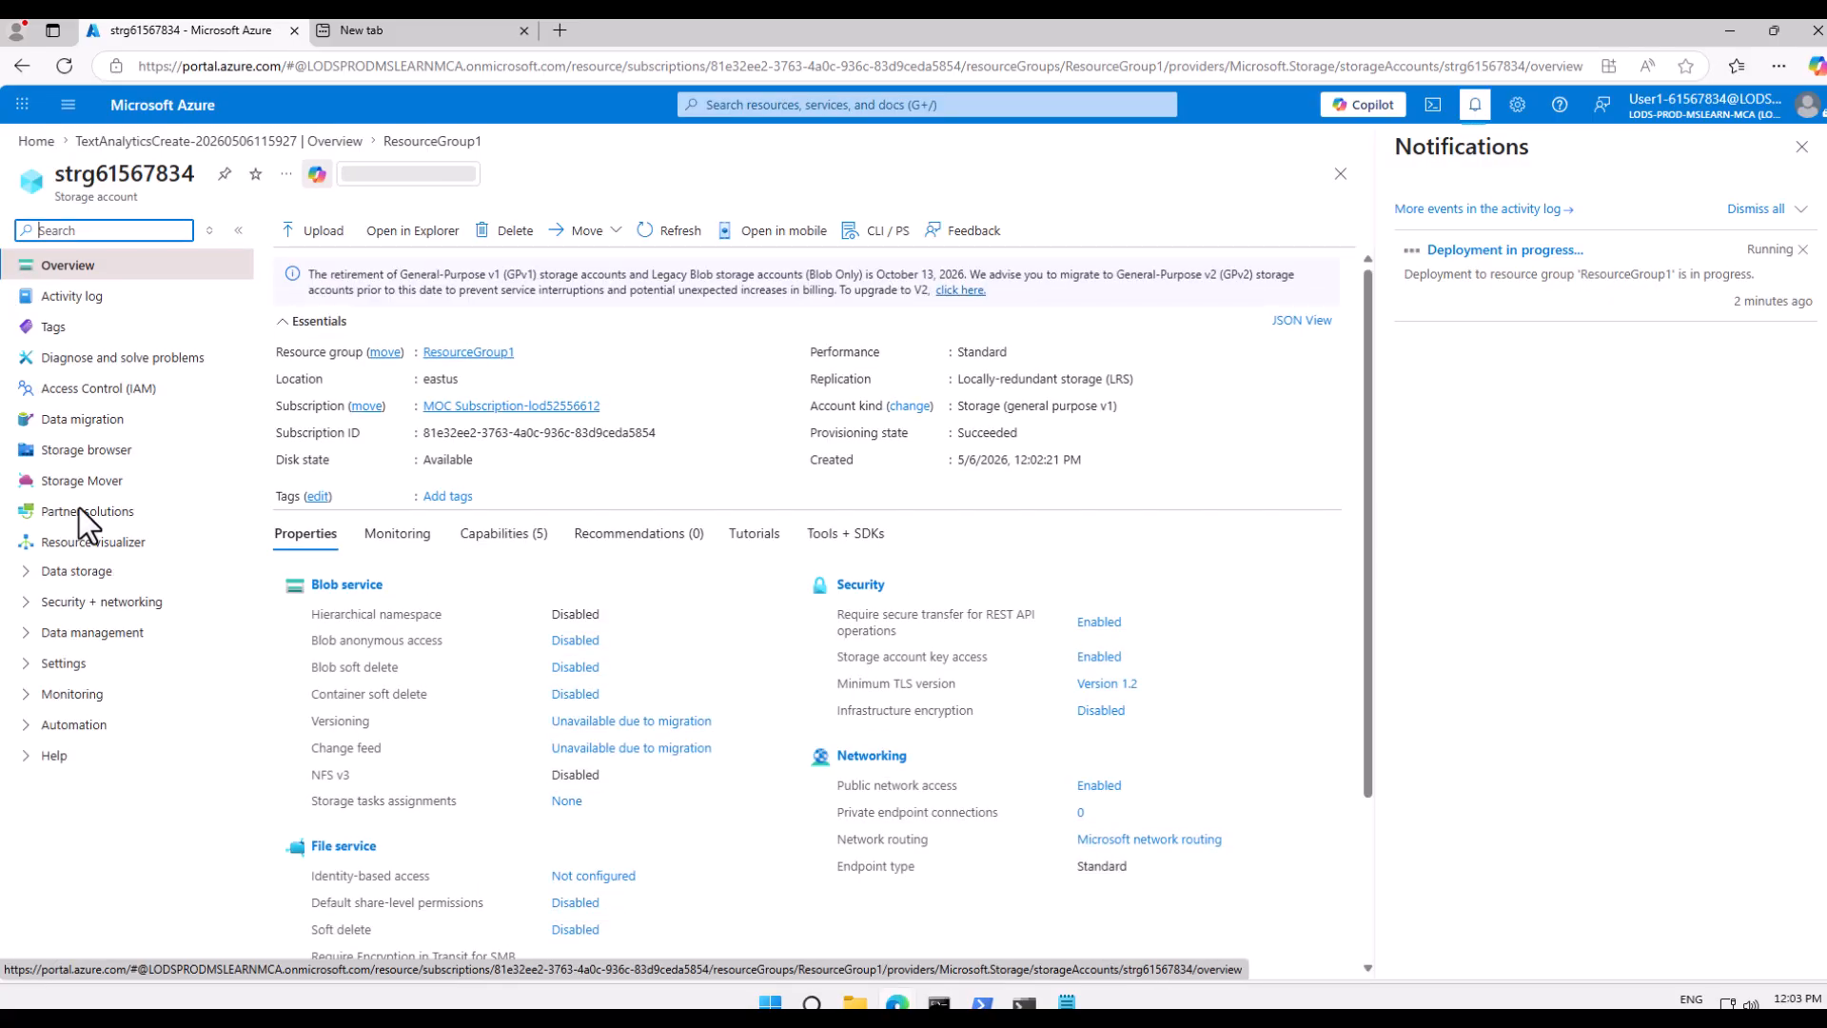
left_click(119, 389)
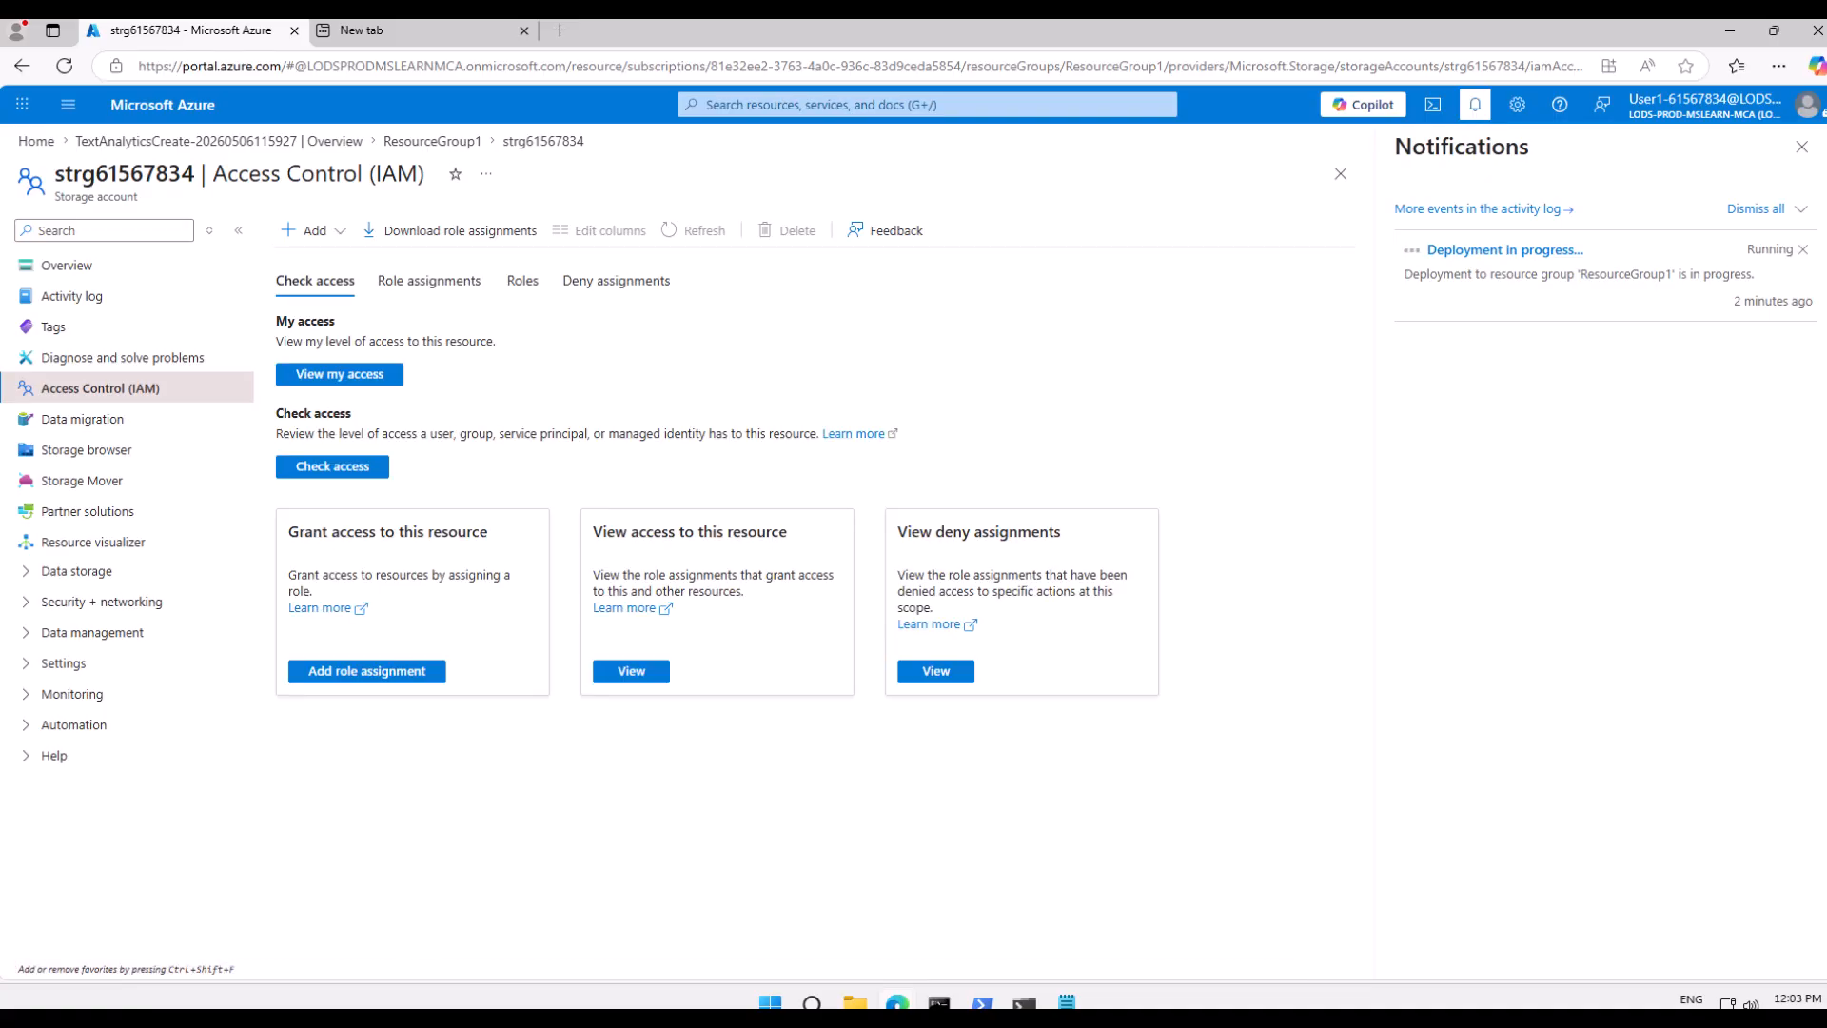
left_click(314, 231)
left_click(337, 266)
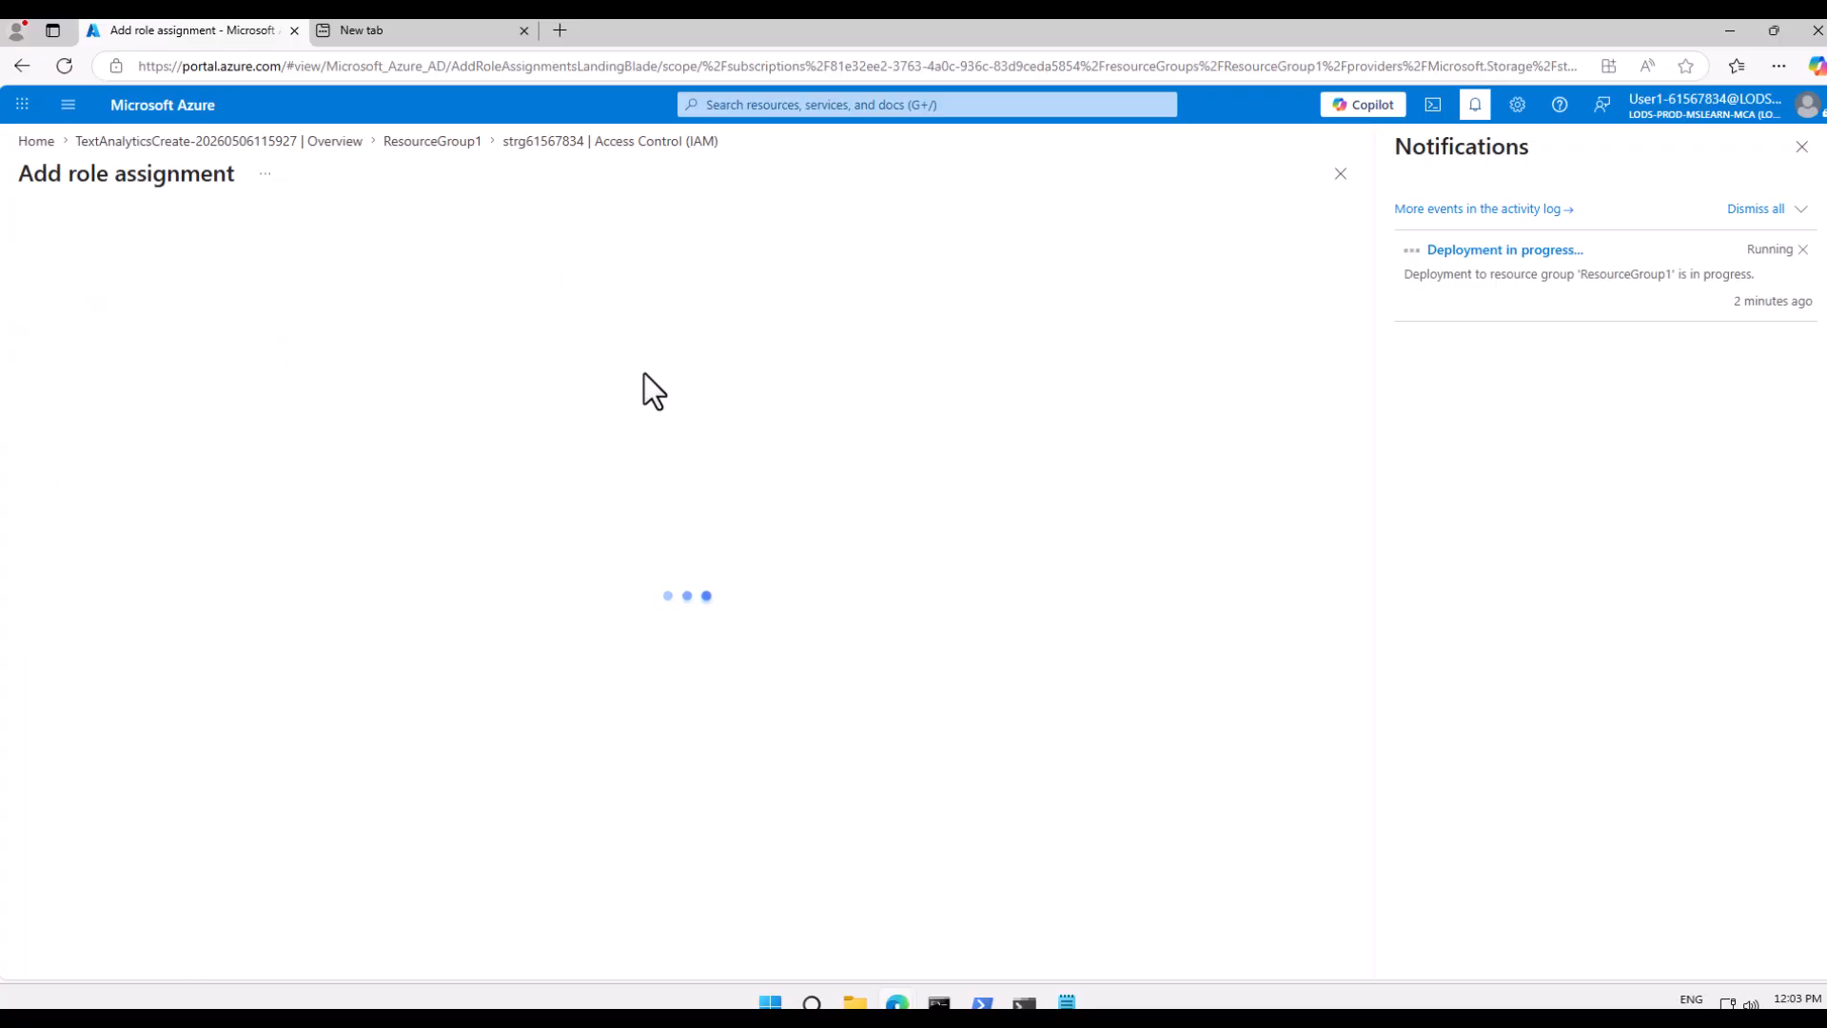
key("ctrl+plus")
key("ctrl+plus")
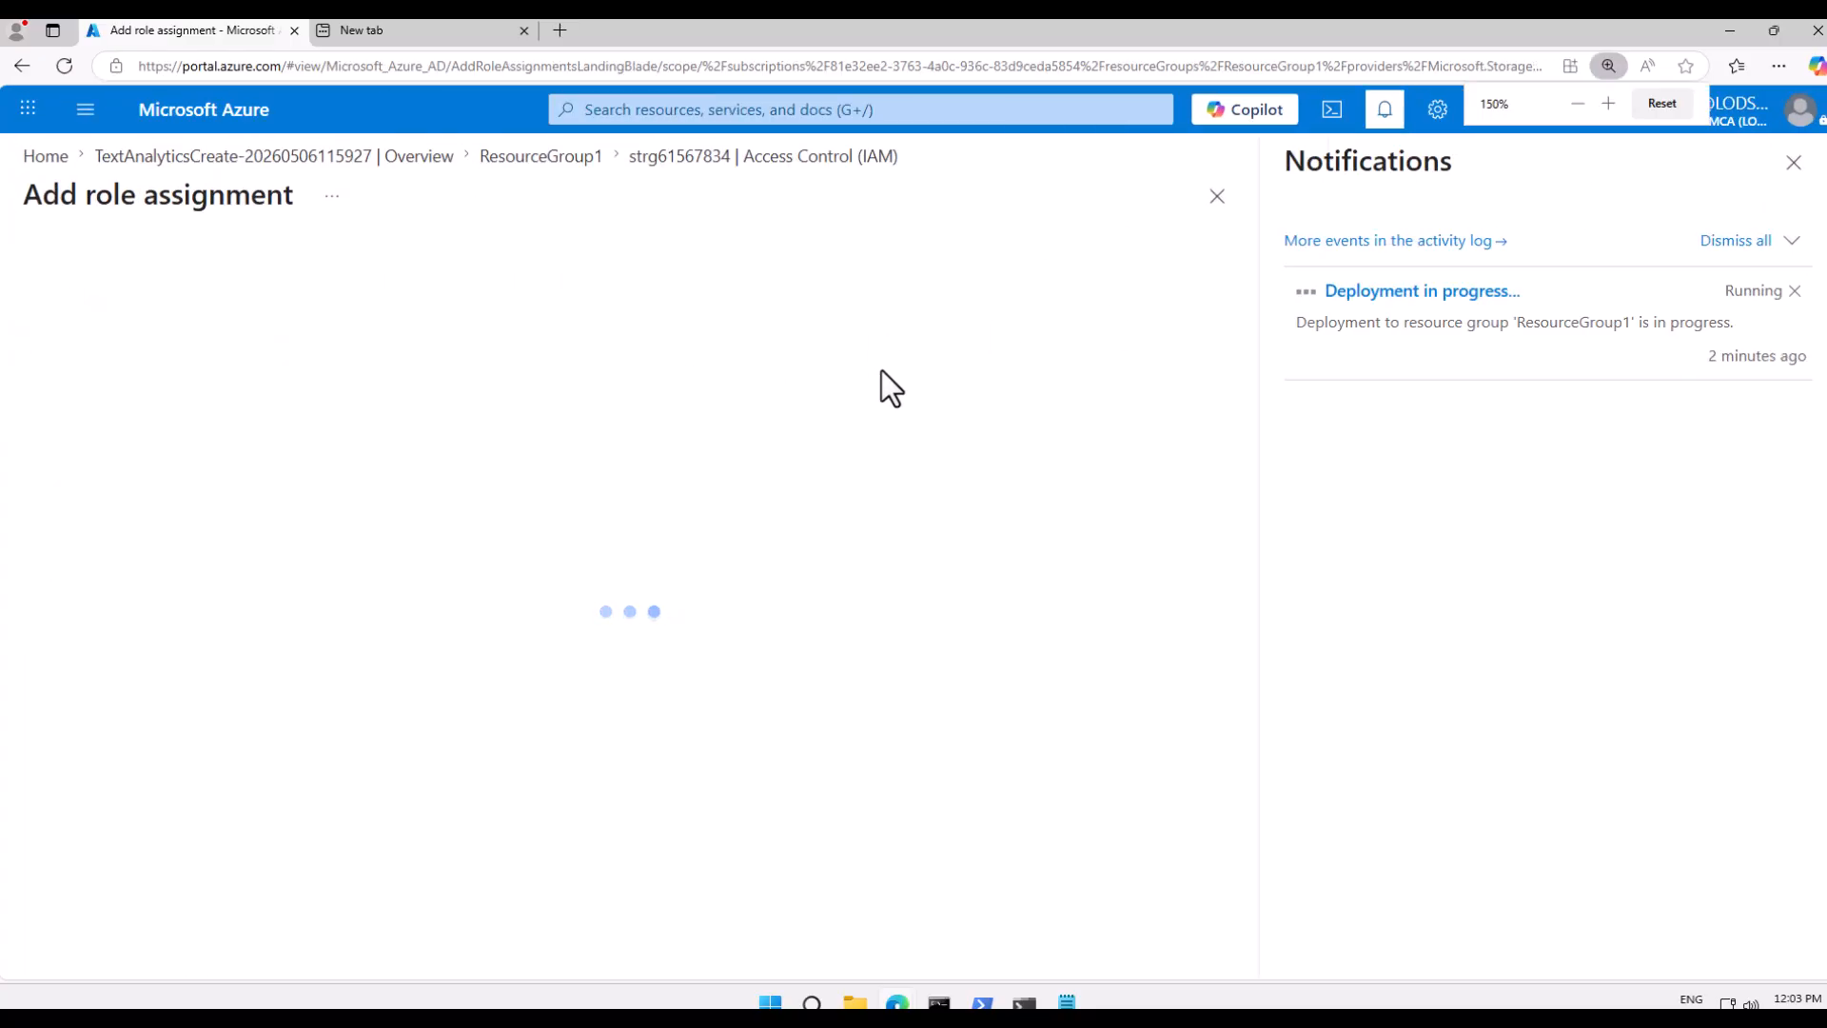
key("ctrl+plus")
left_click(1782, 176)
- Search the job function roles for "blob data own", select Storage Blob Data Owner and proceed to the members
left_click(272, 601)
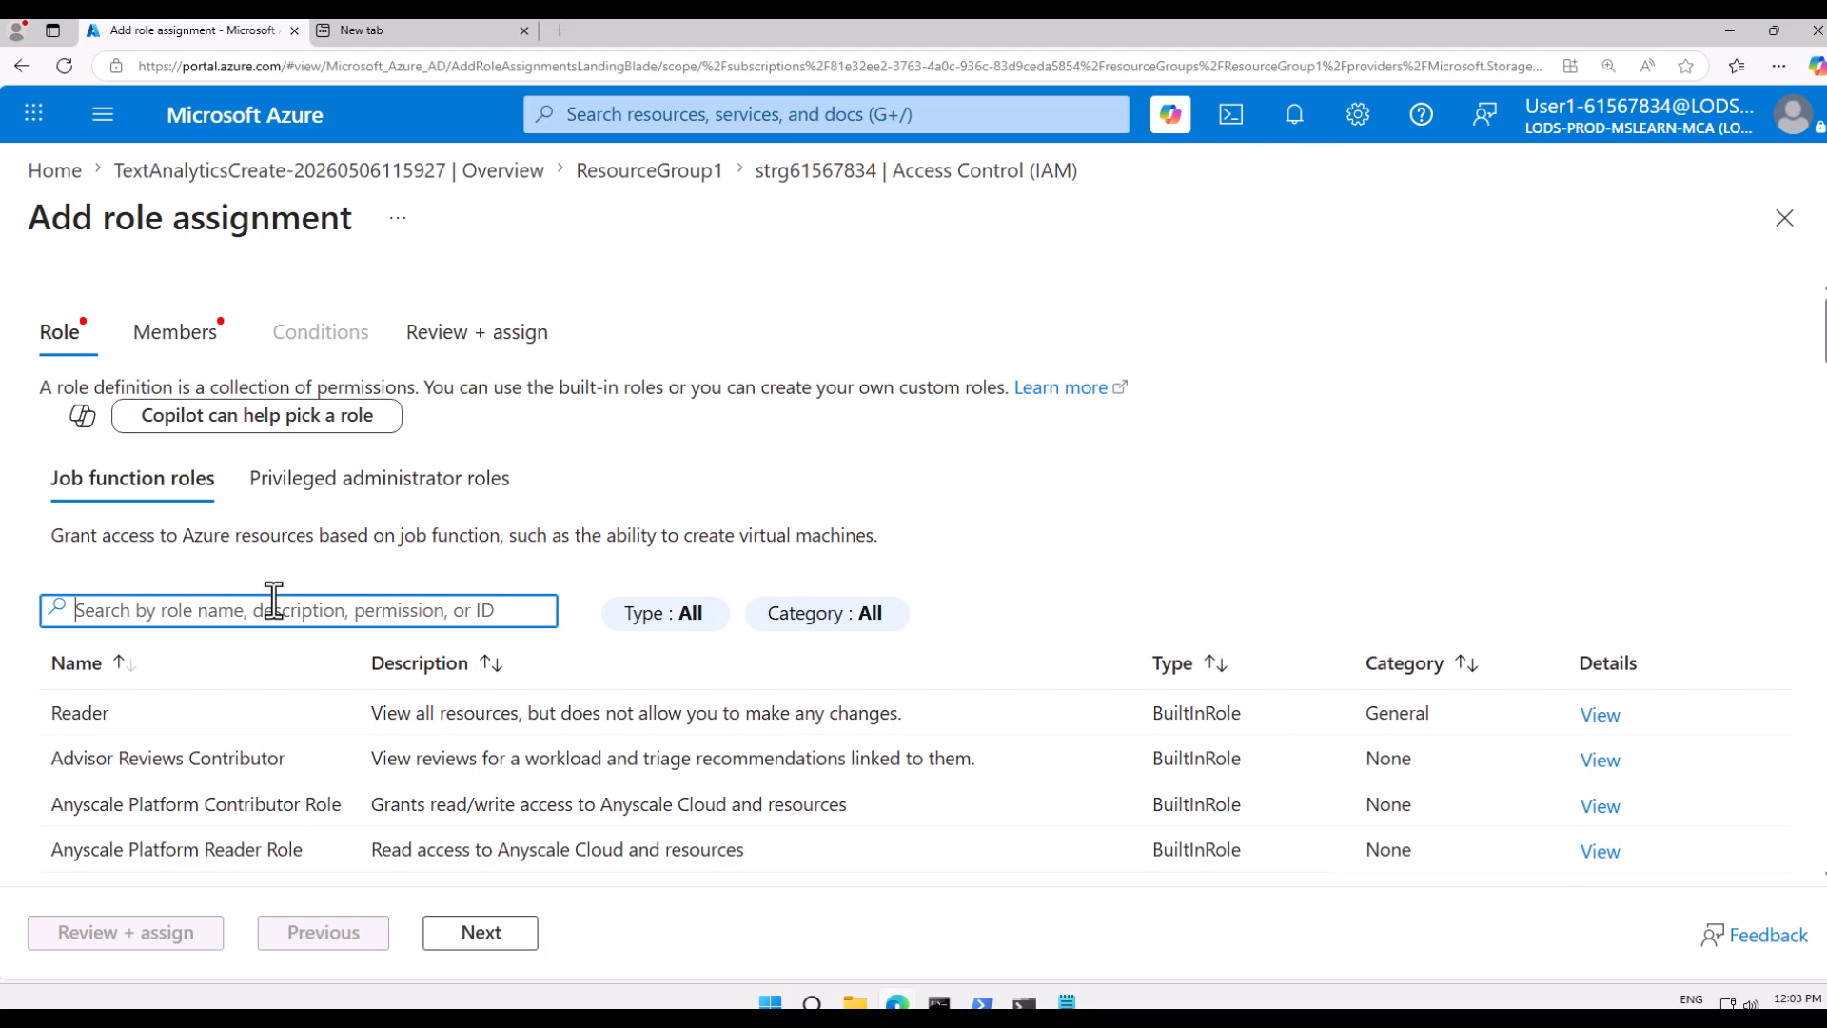
type("blob data own")
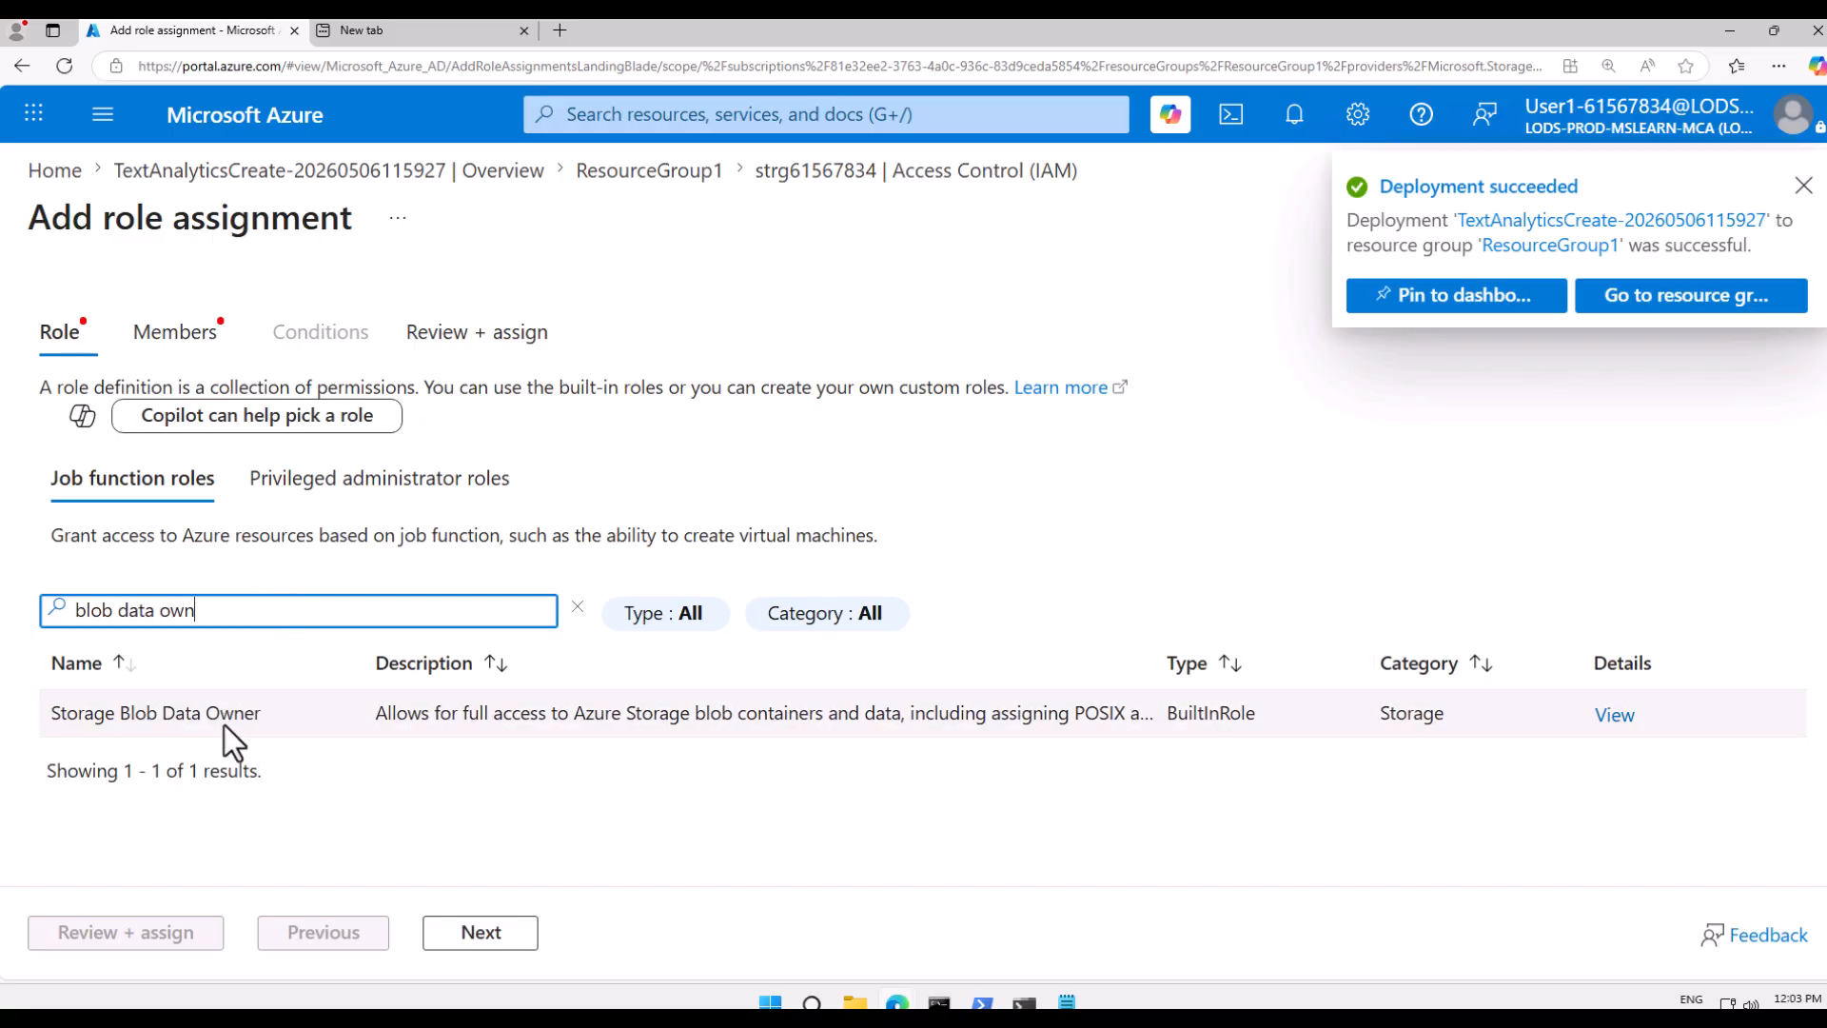
left_click(225, 725)
left_click(479, 935)
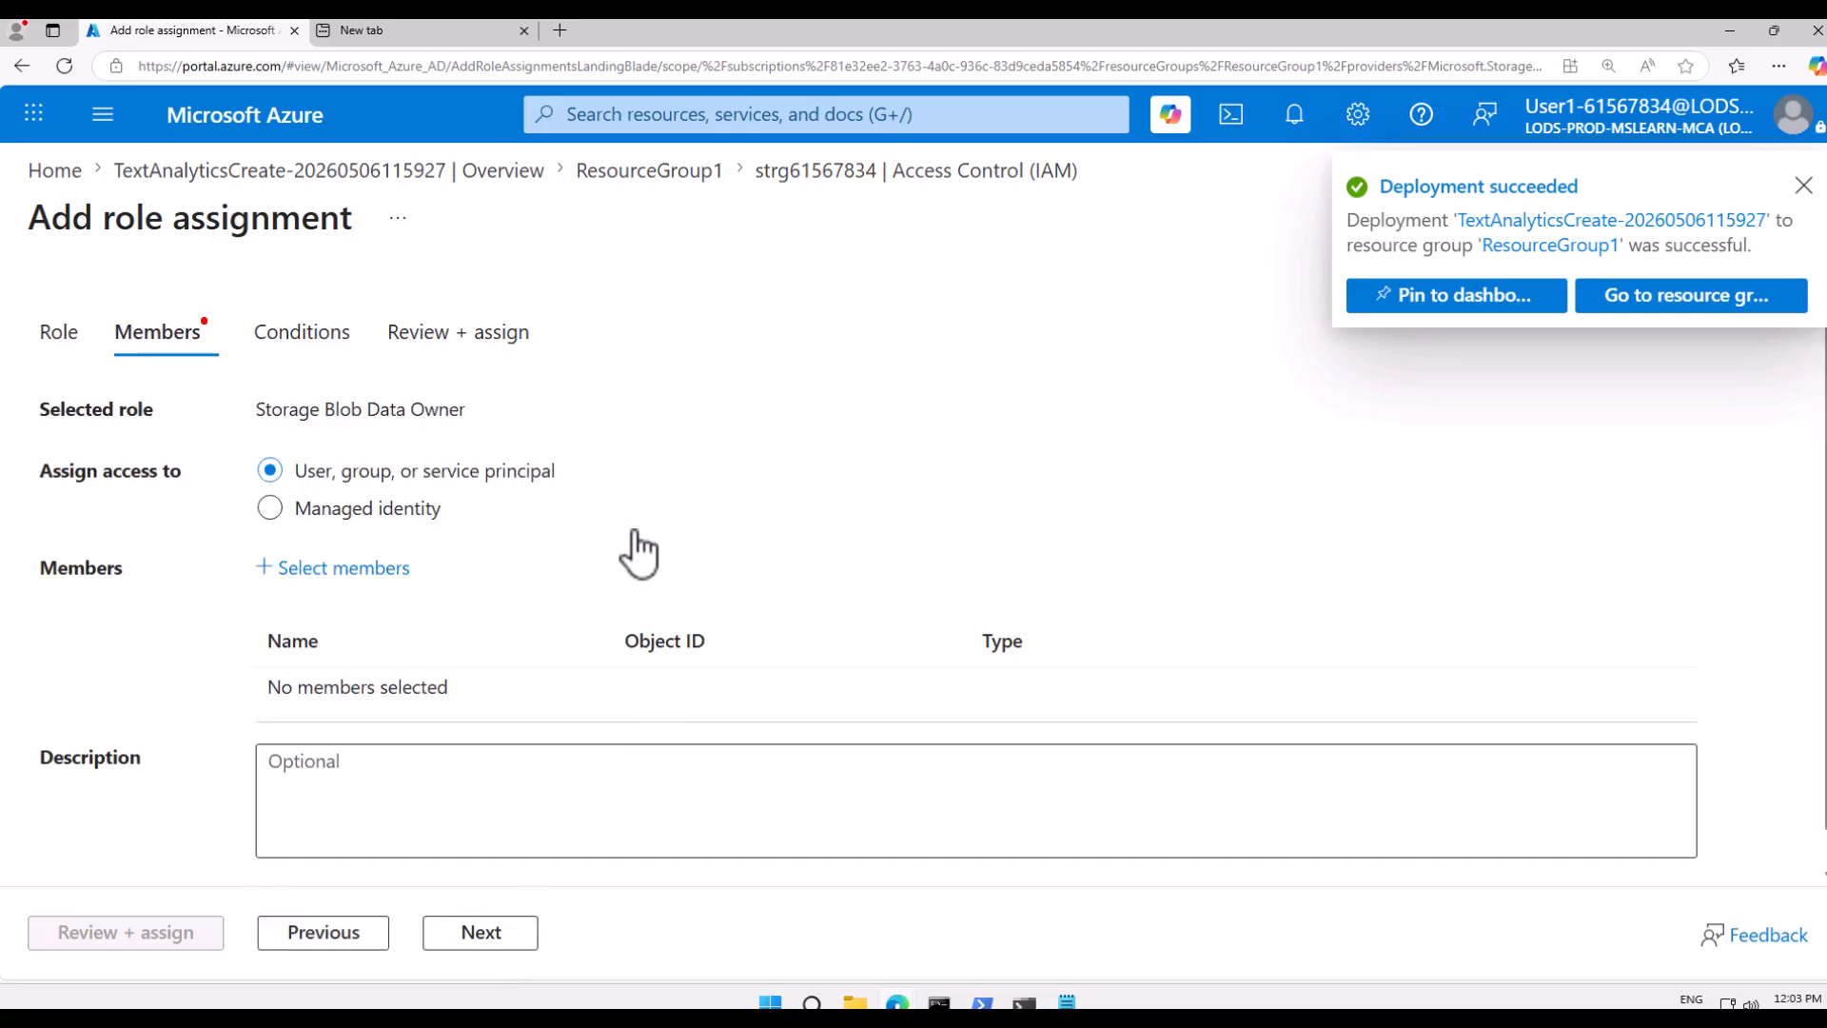
- Add the lab user's account as the member, then review and assign the Storage Blob Data Owner role
left_click(361, 569)
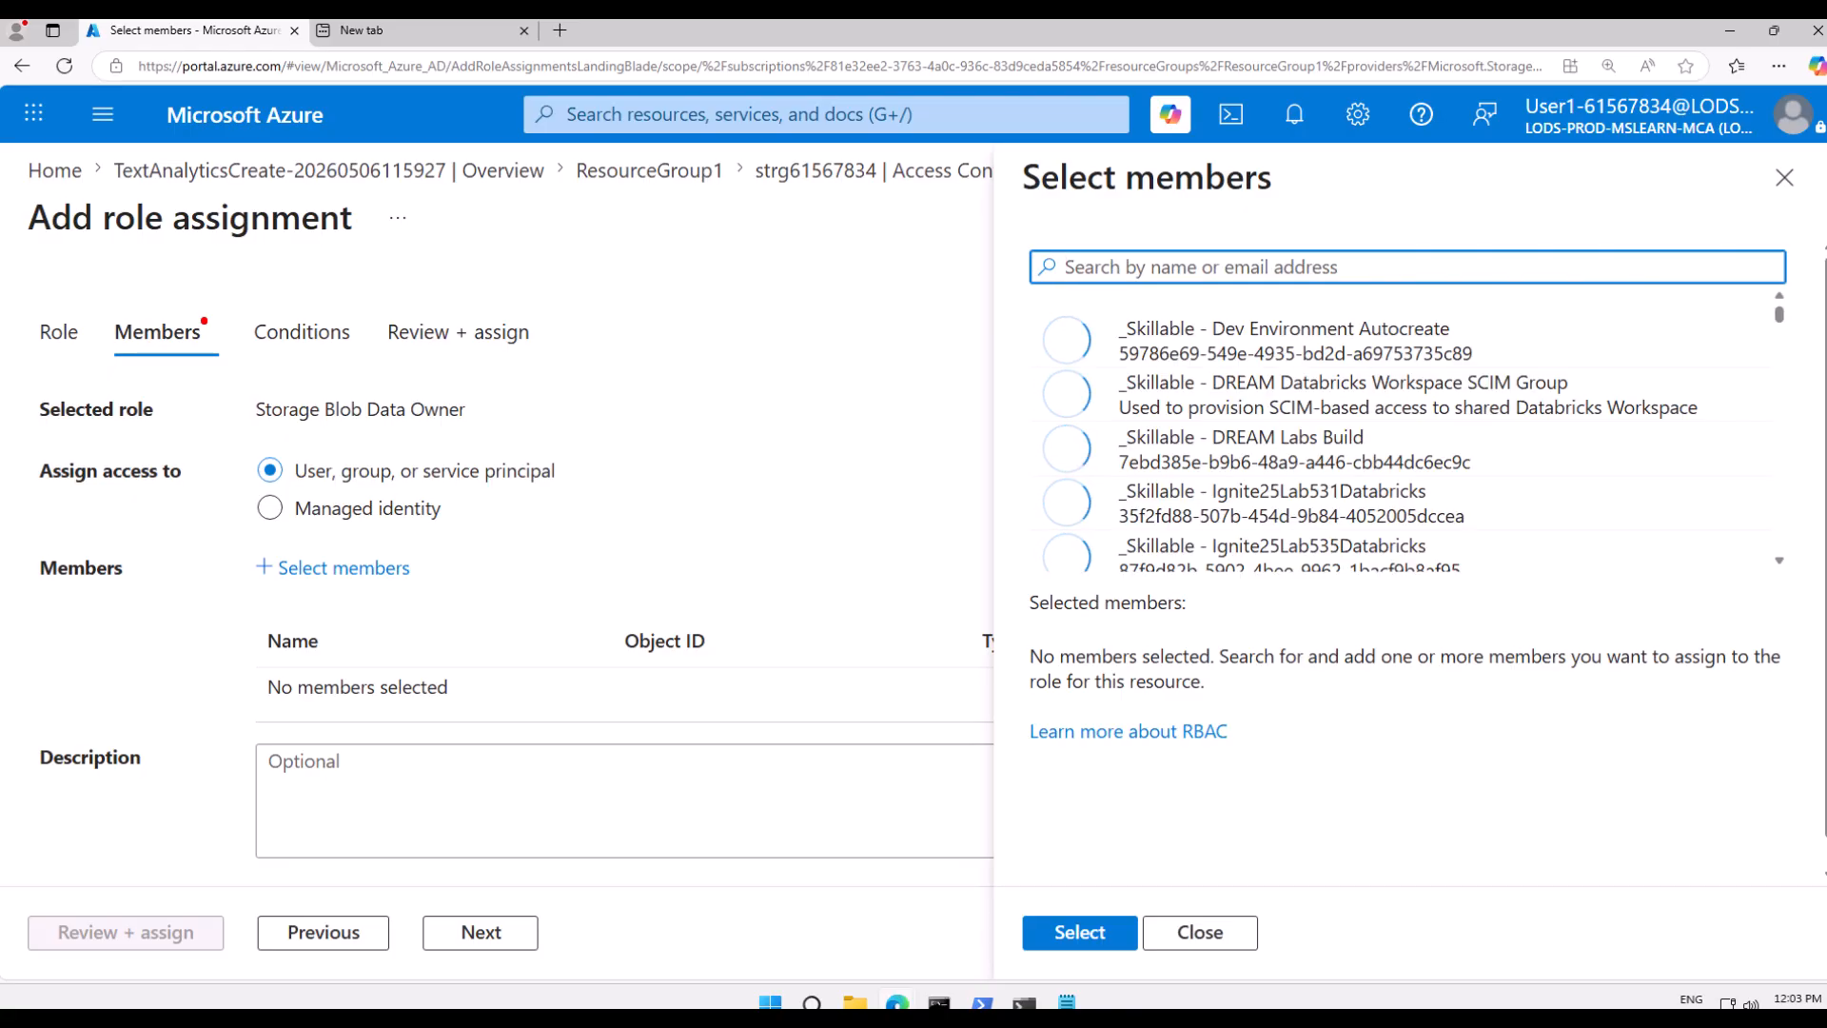
key("ctrl+v")
left_click(1183, 344)
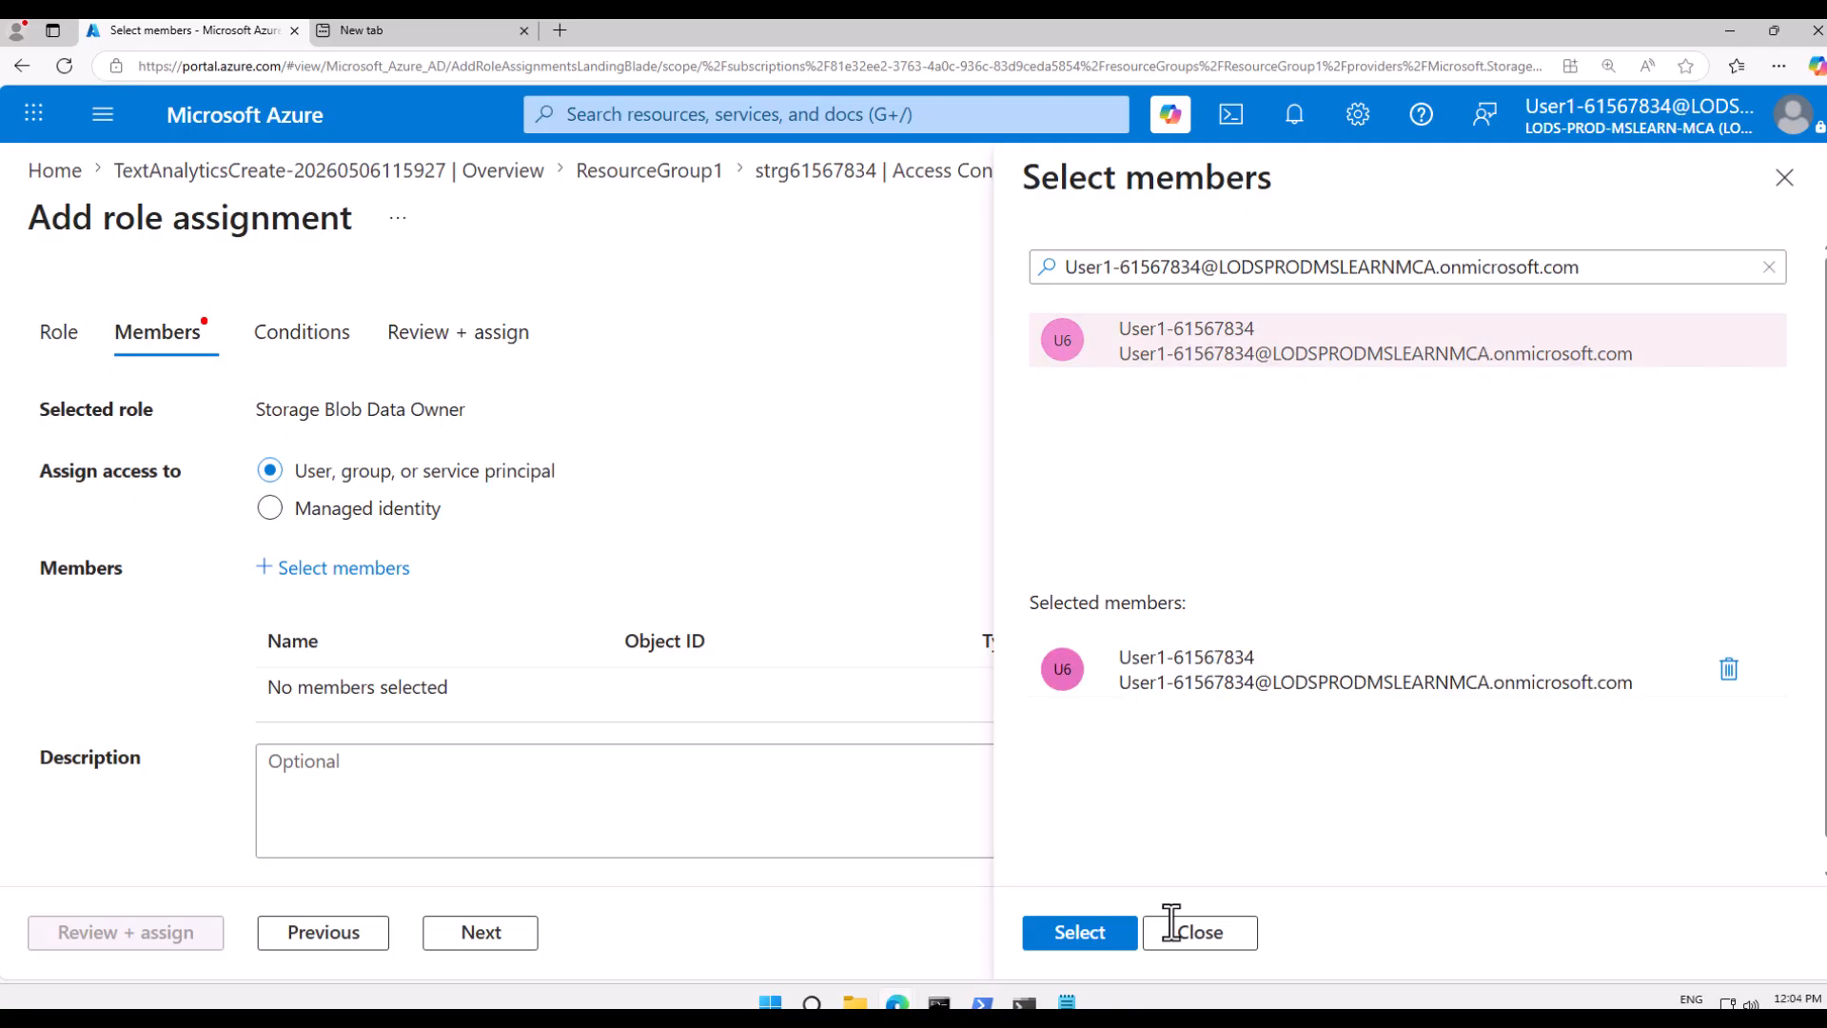
left_click(1081, 934)
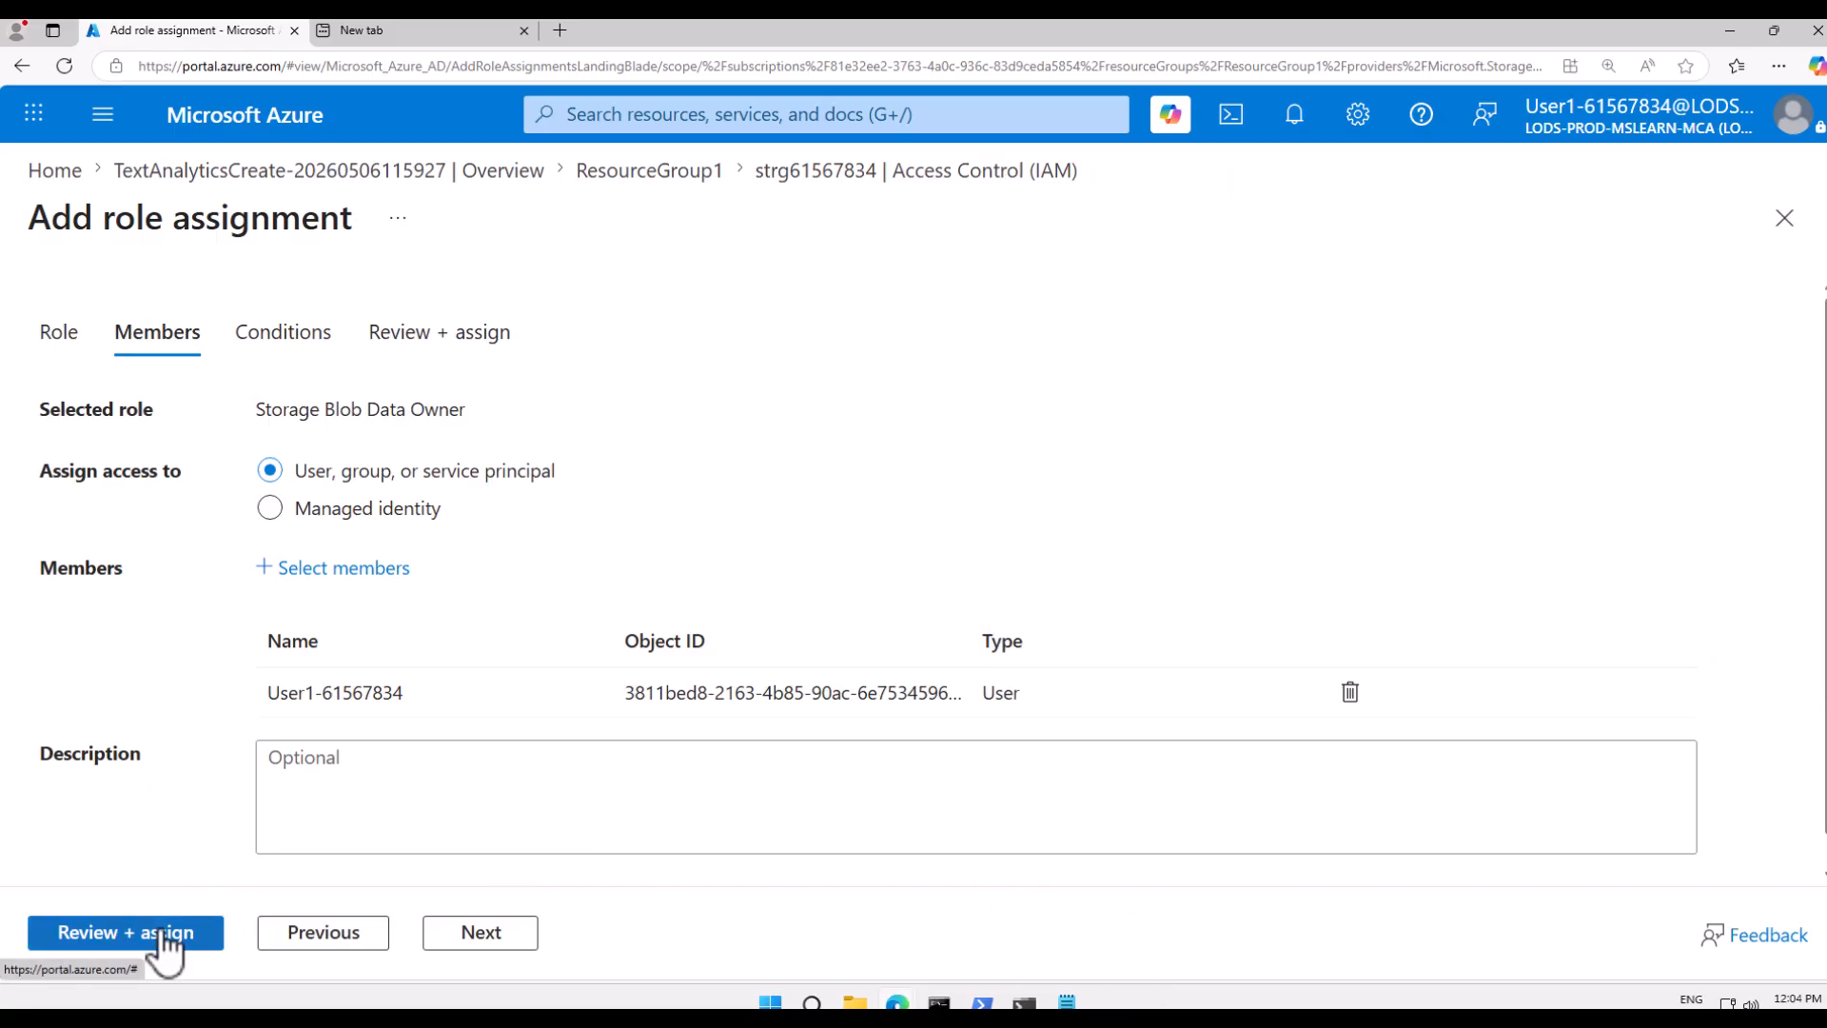
left_click(164, 934)
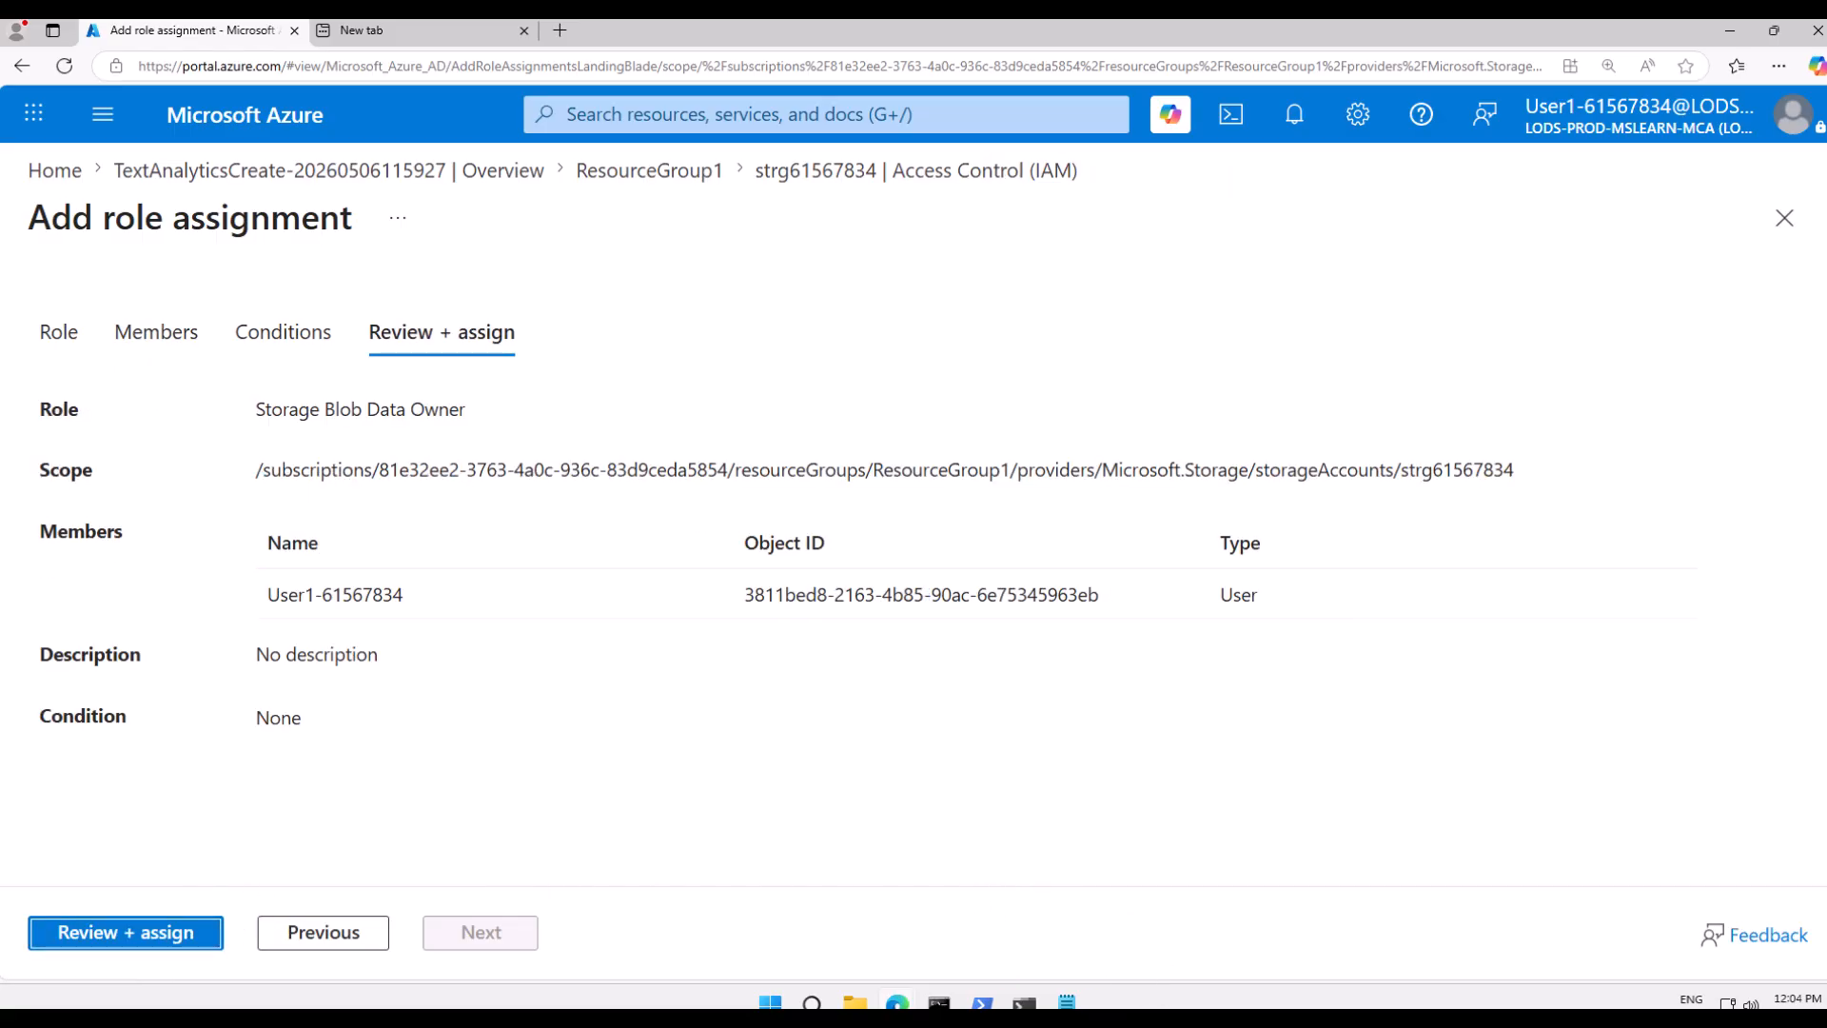
left_click(136, 935)
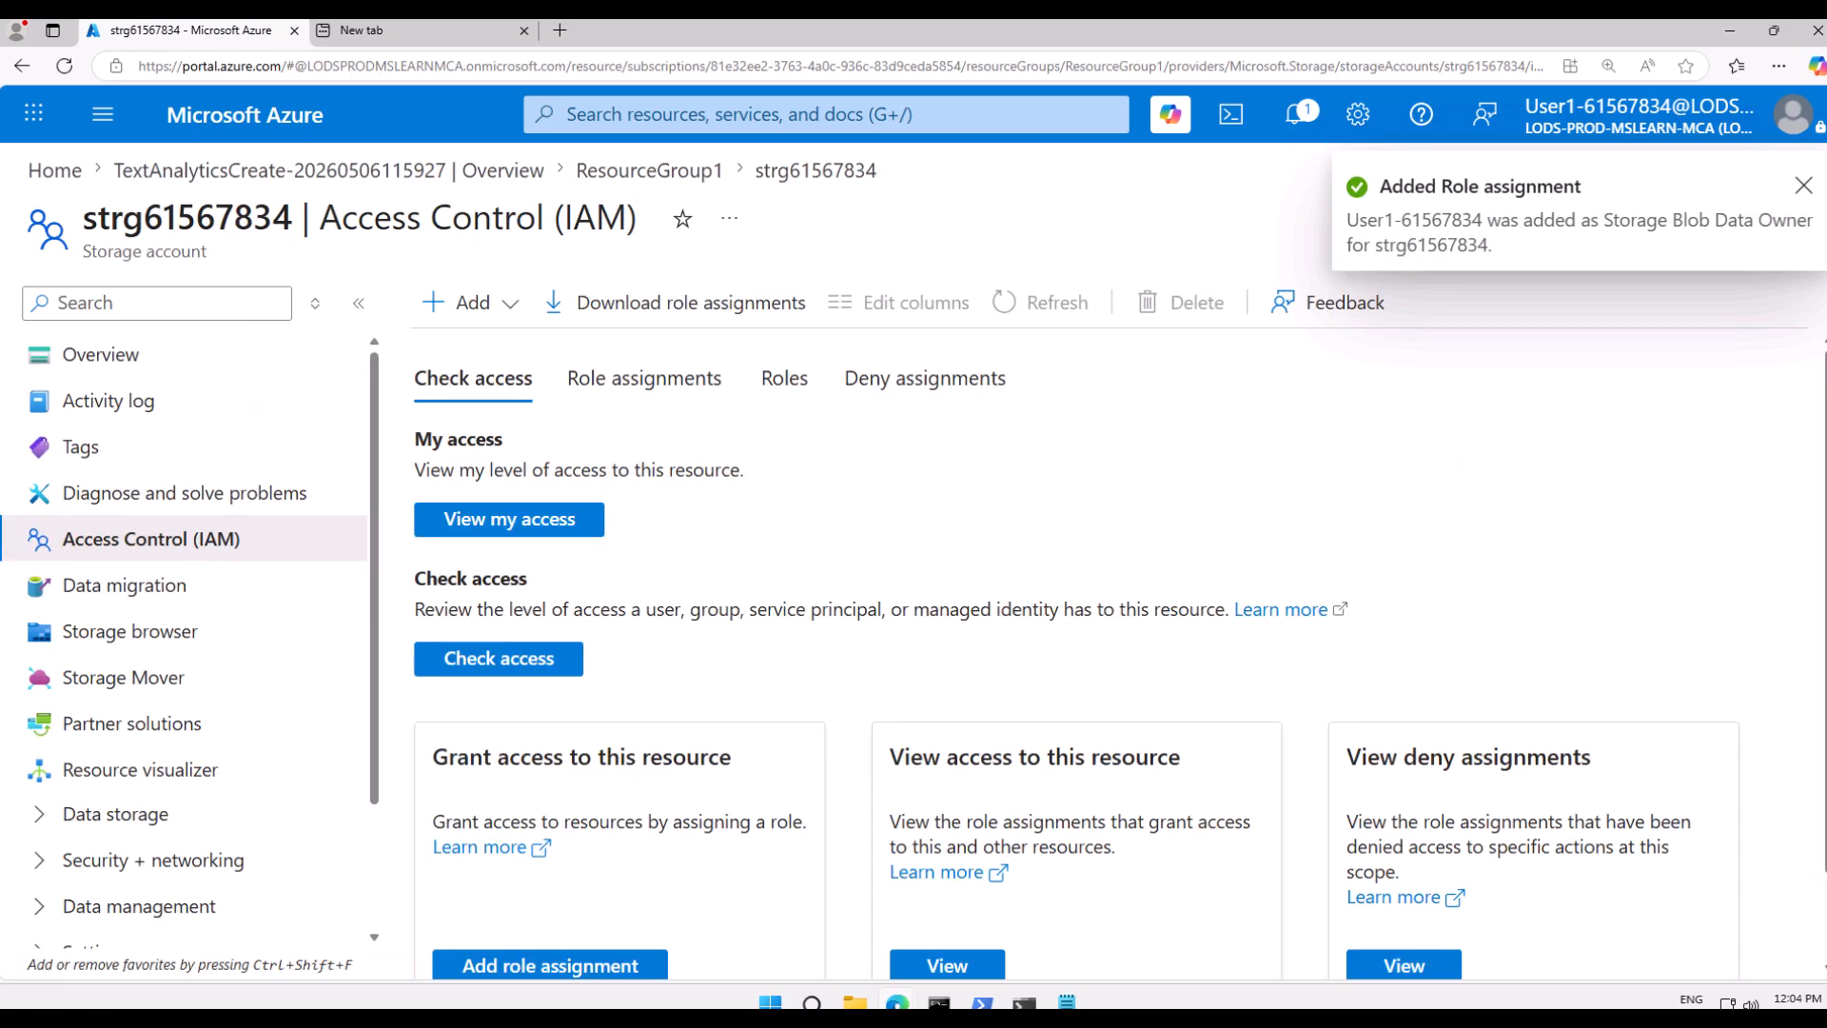
- Check the storage account's role assignments for the lab user's Storage Blob Data Owner role
left_click(647, 381)
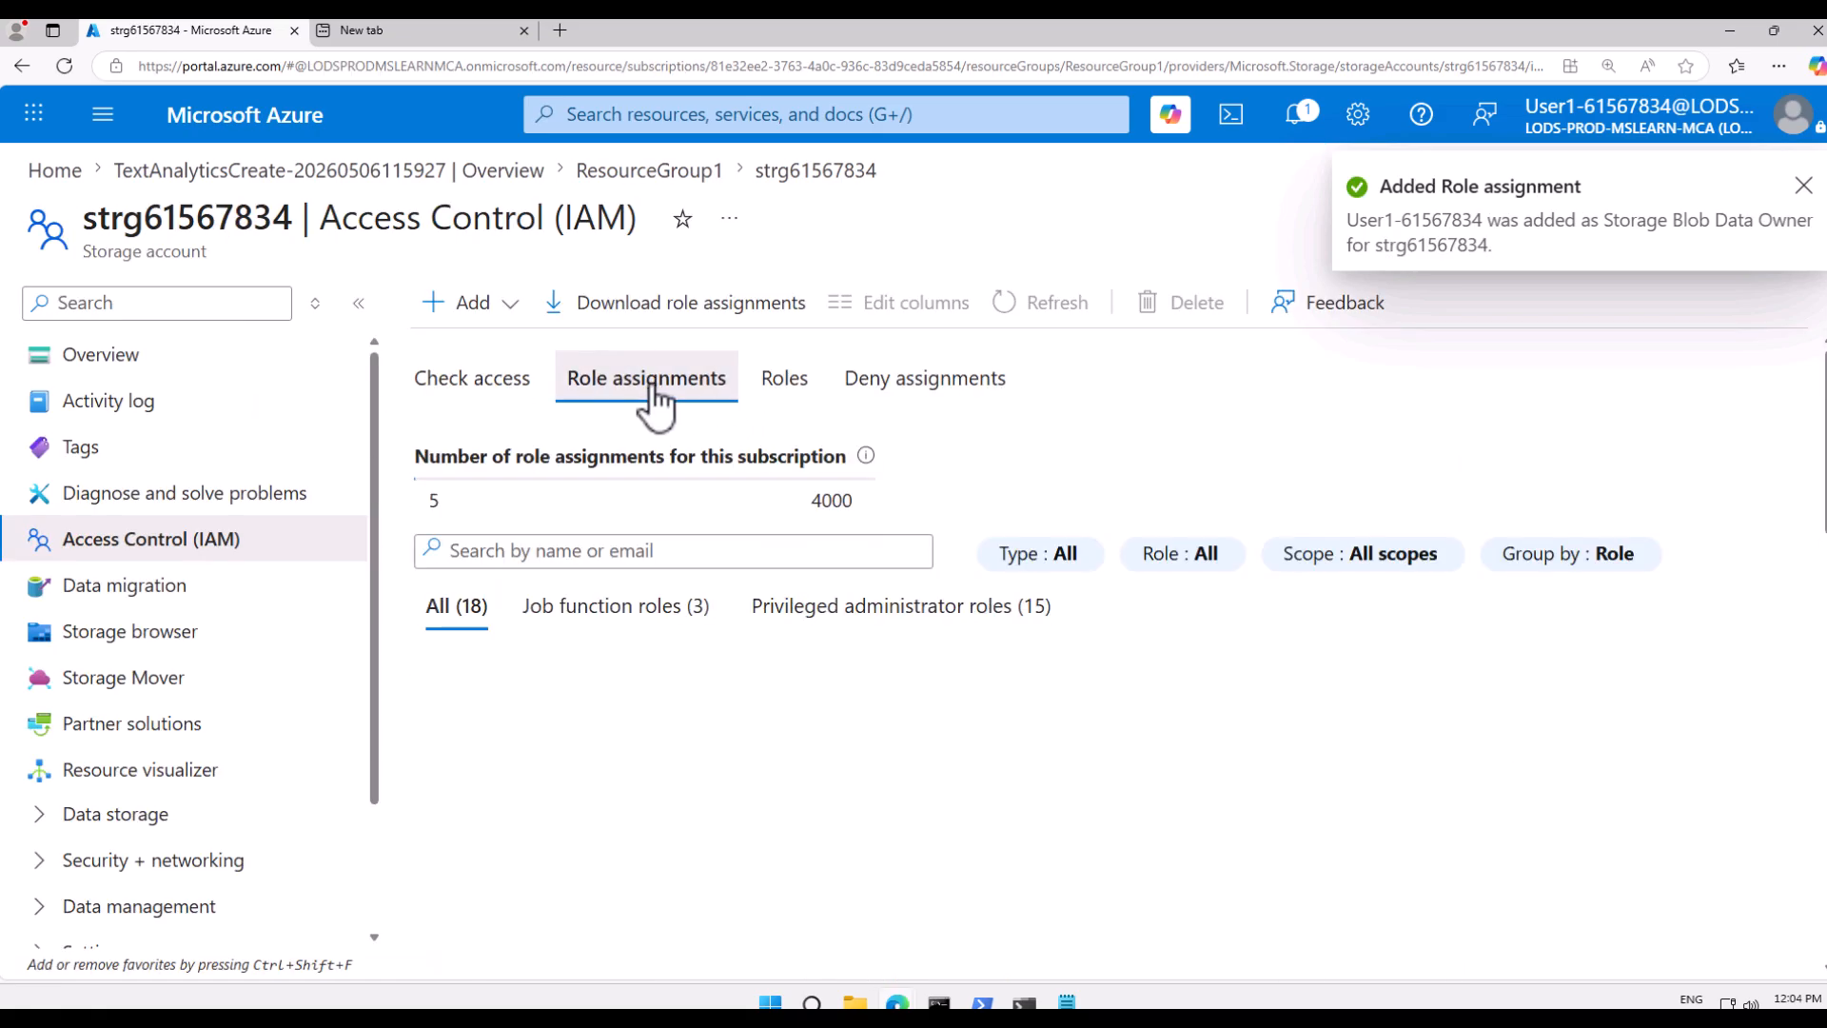
scroll(666, 790, "down", 7)
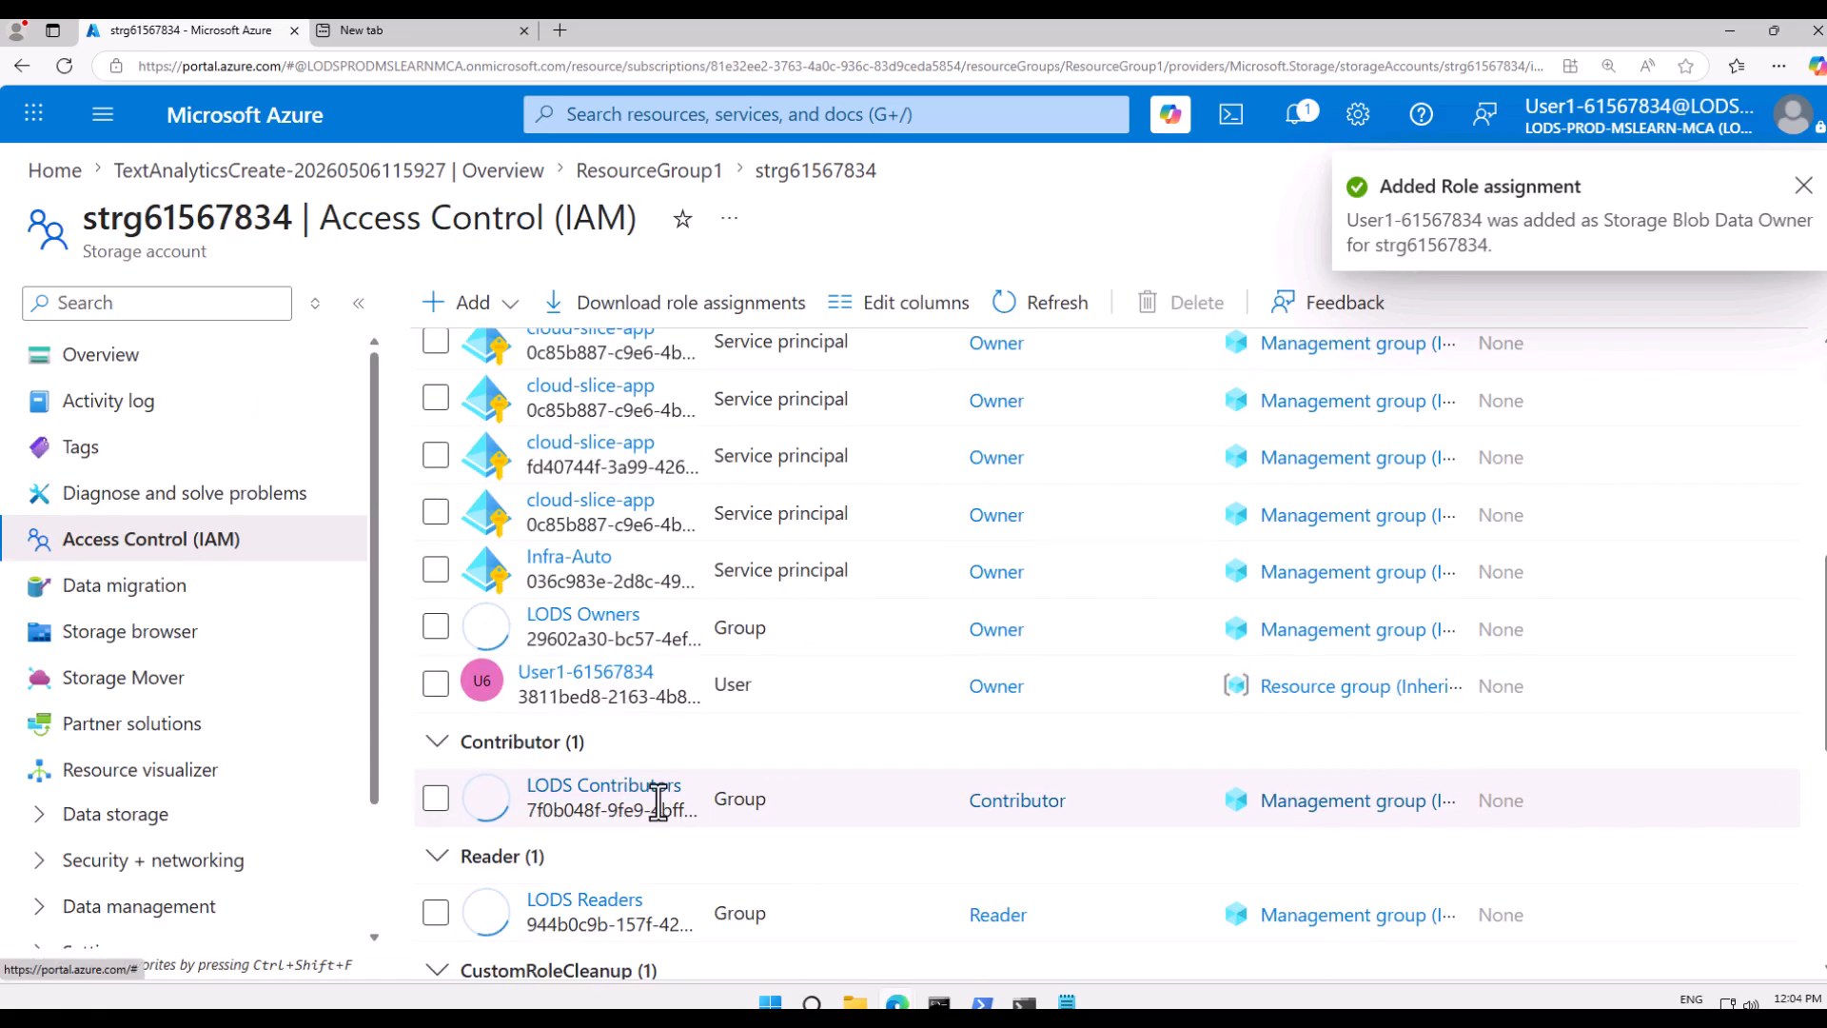
scroll(614, 838, "down", 5)
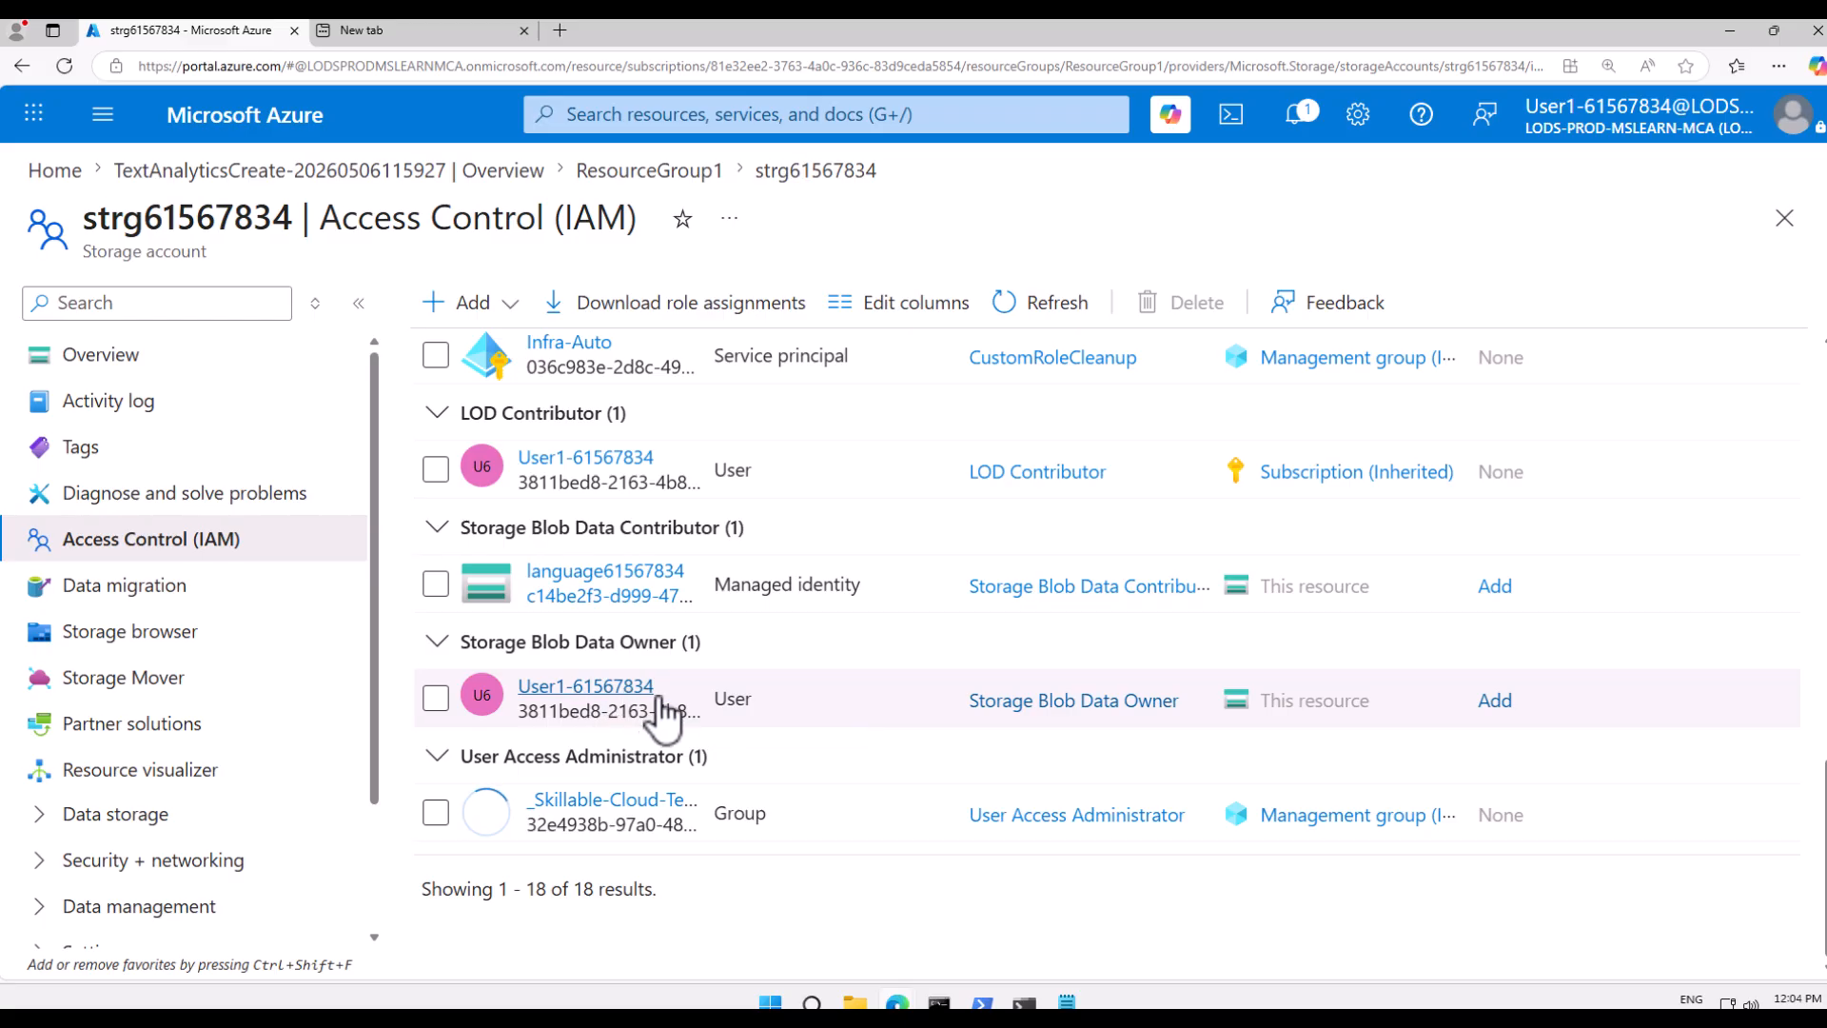
scroll(673, 714, "up", 6)
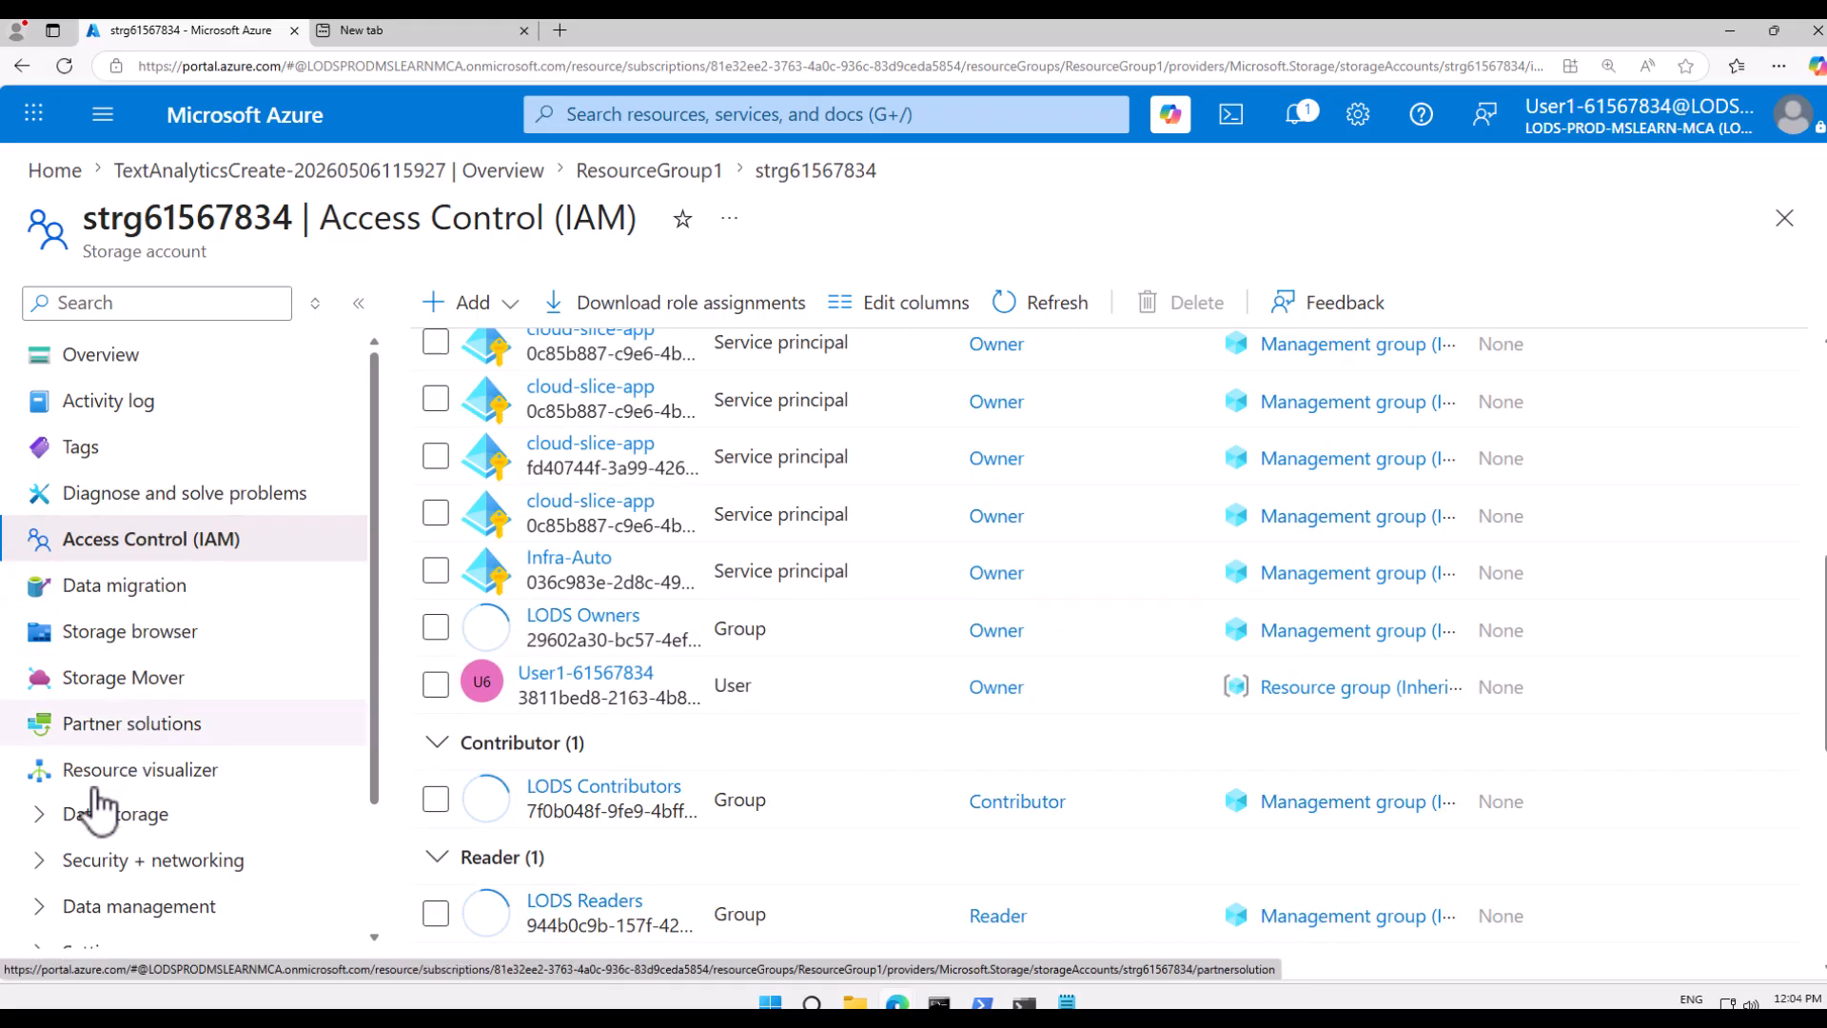
- Open the list of blob containers in the storage account's data storage
left_click(52, 814)
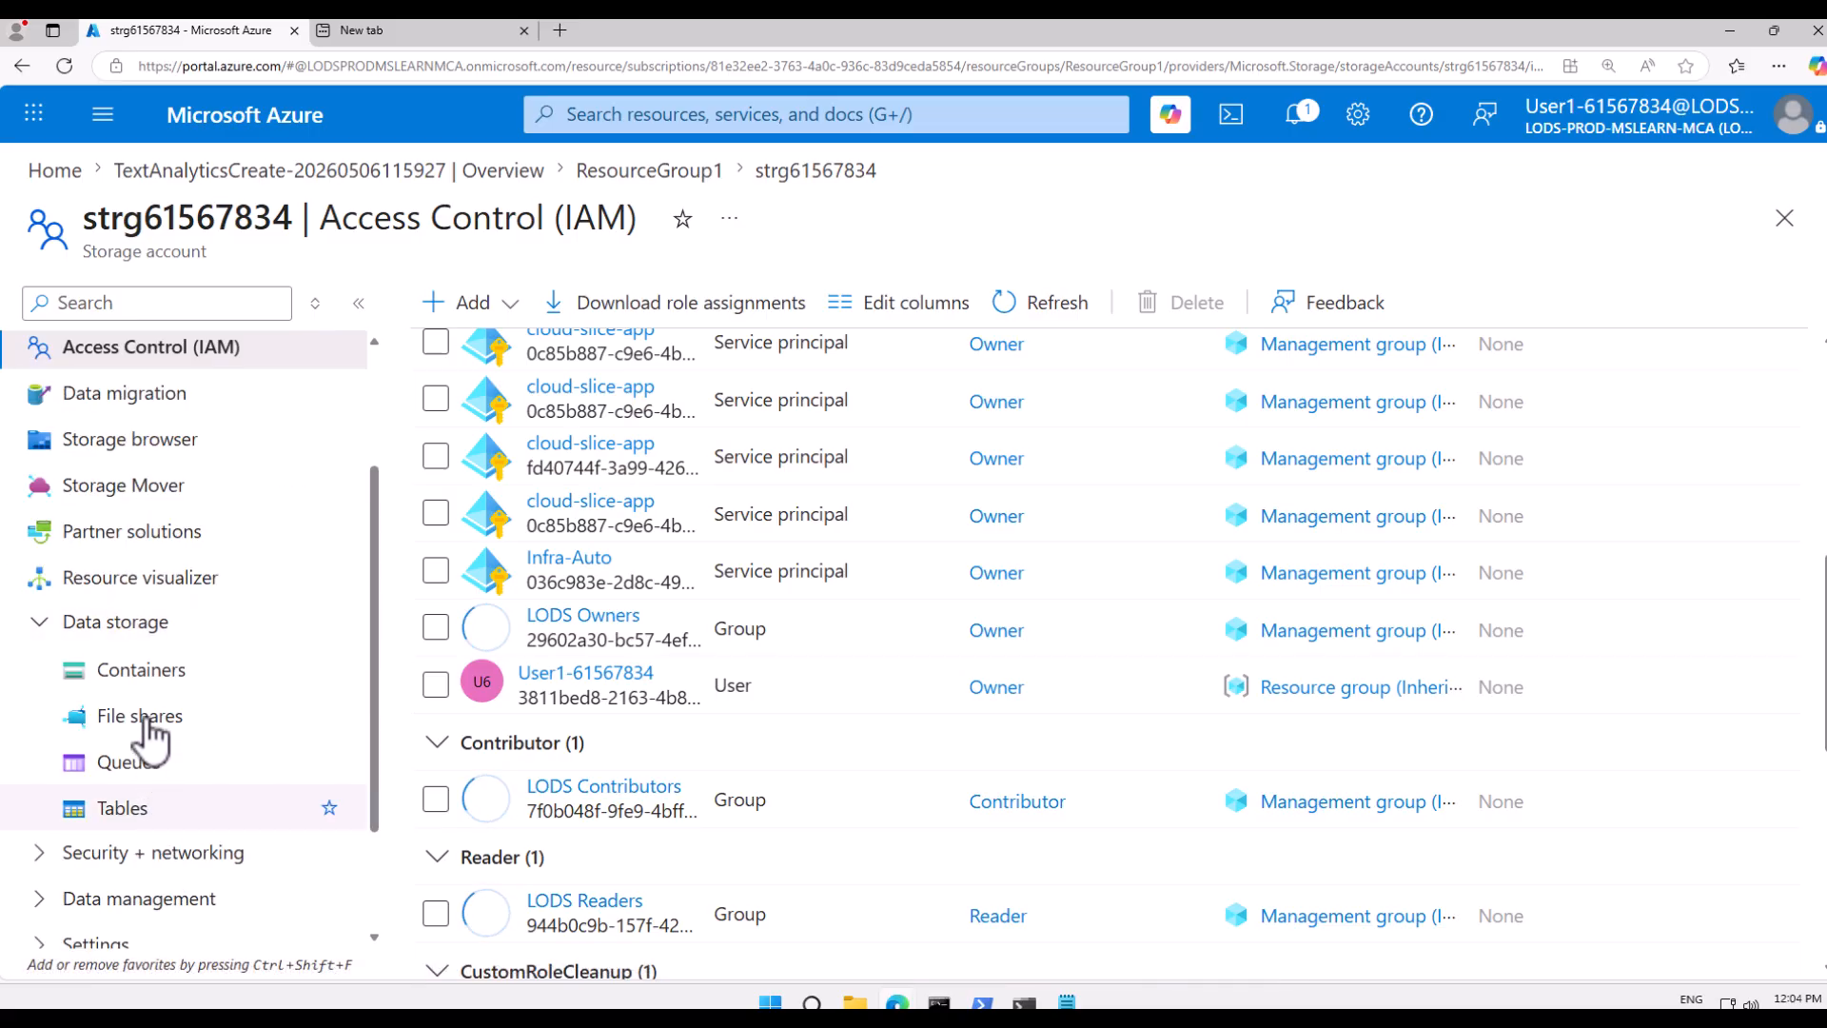
left_click(141, 671)
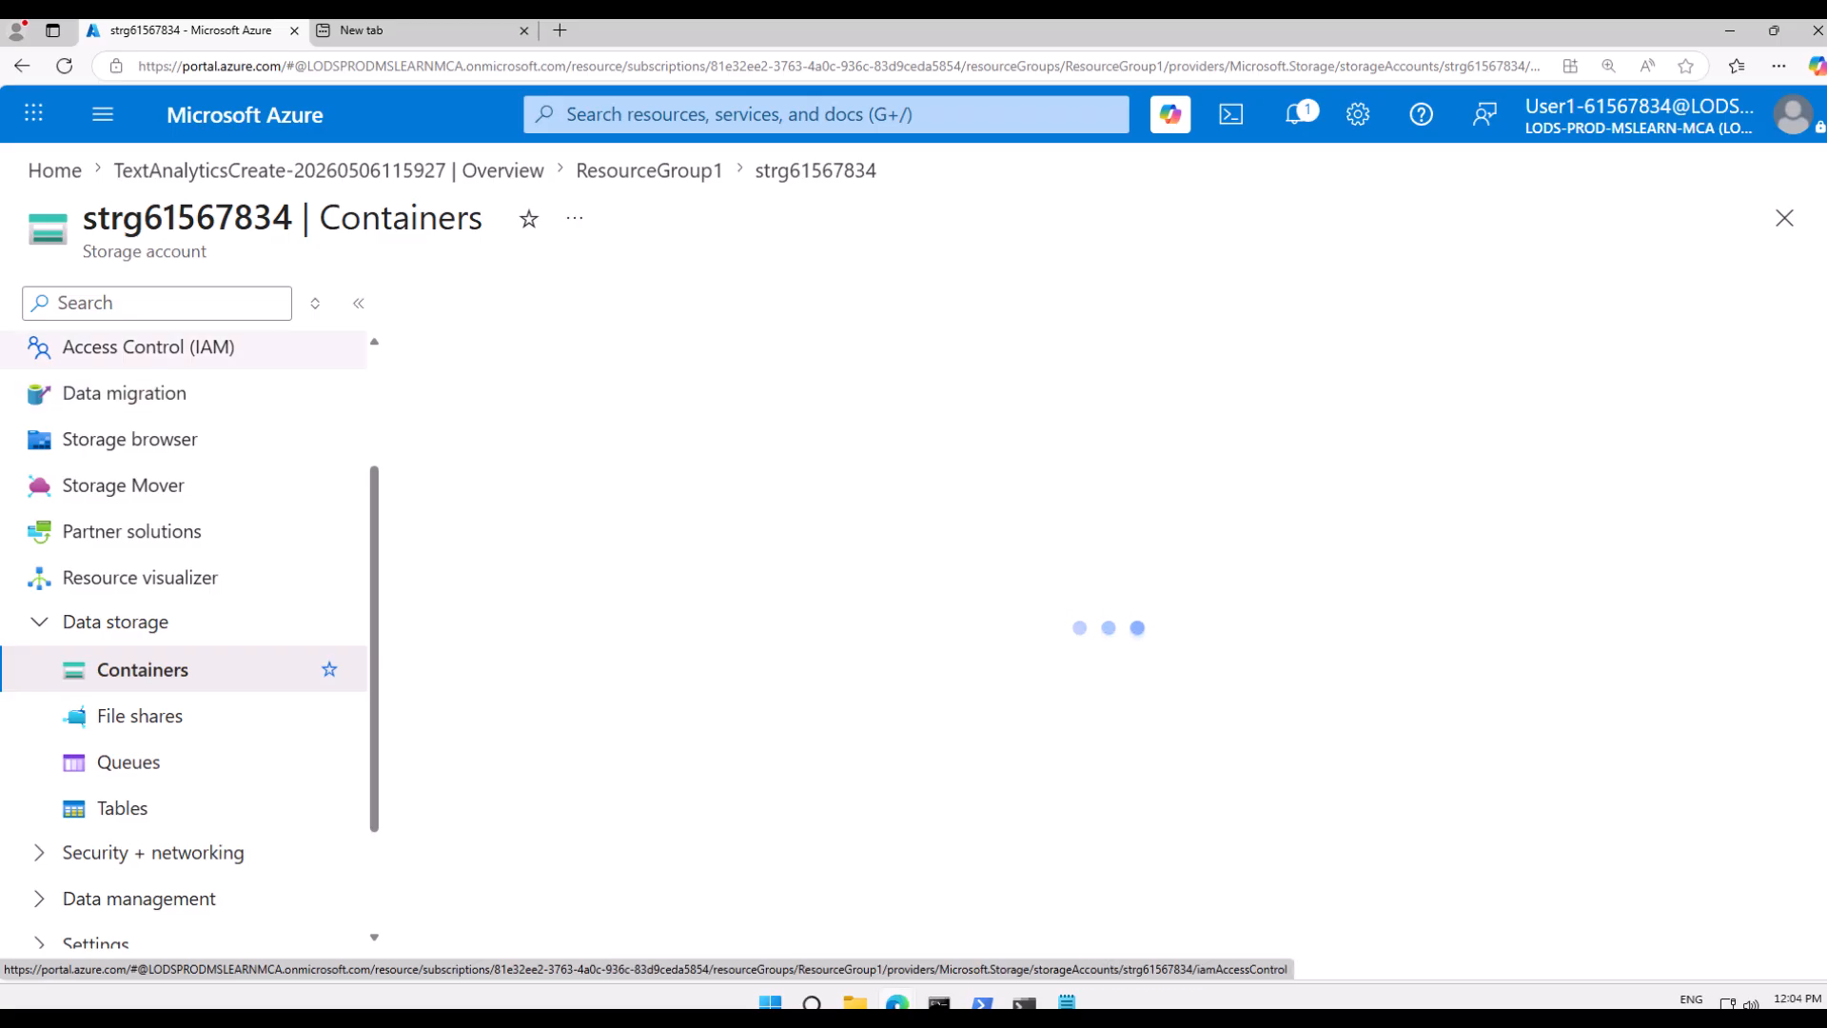
scroll(242, 448, "up", 2)
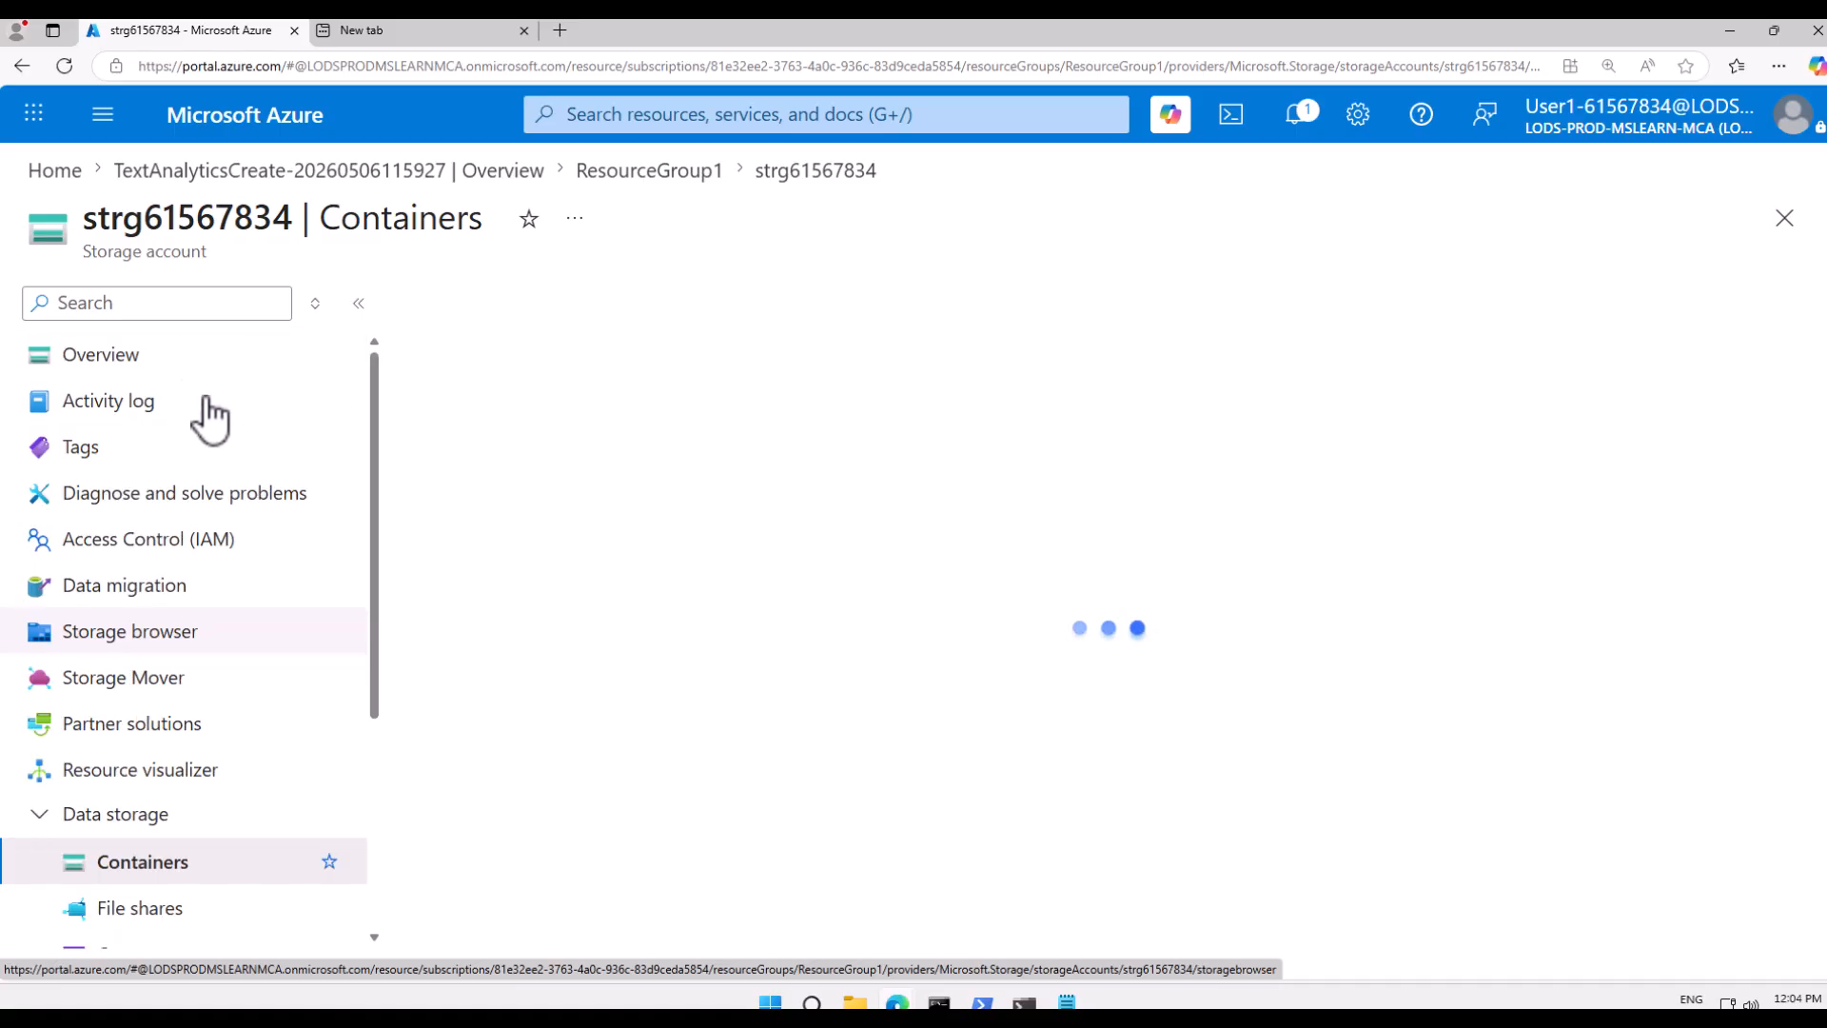
- Read the general-purpose v1 retirement notice on the storage account overview and follow its link for upgrading to V2
left_click(144, 354)
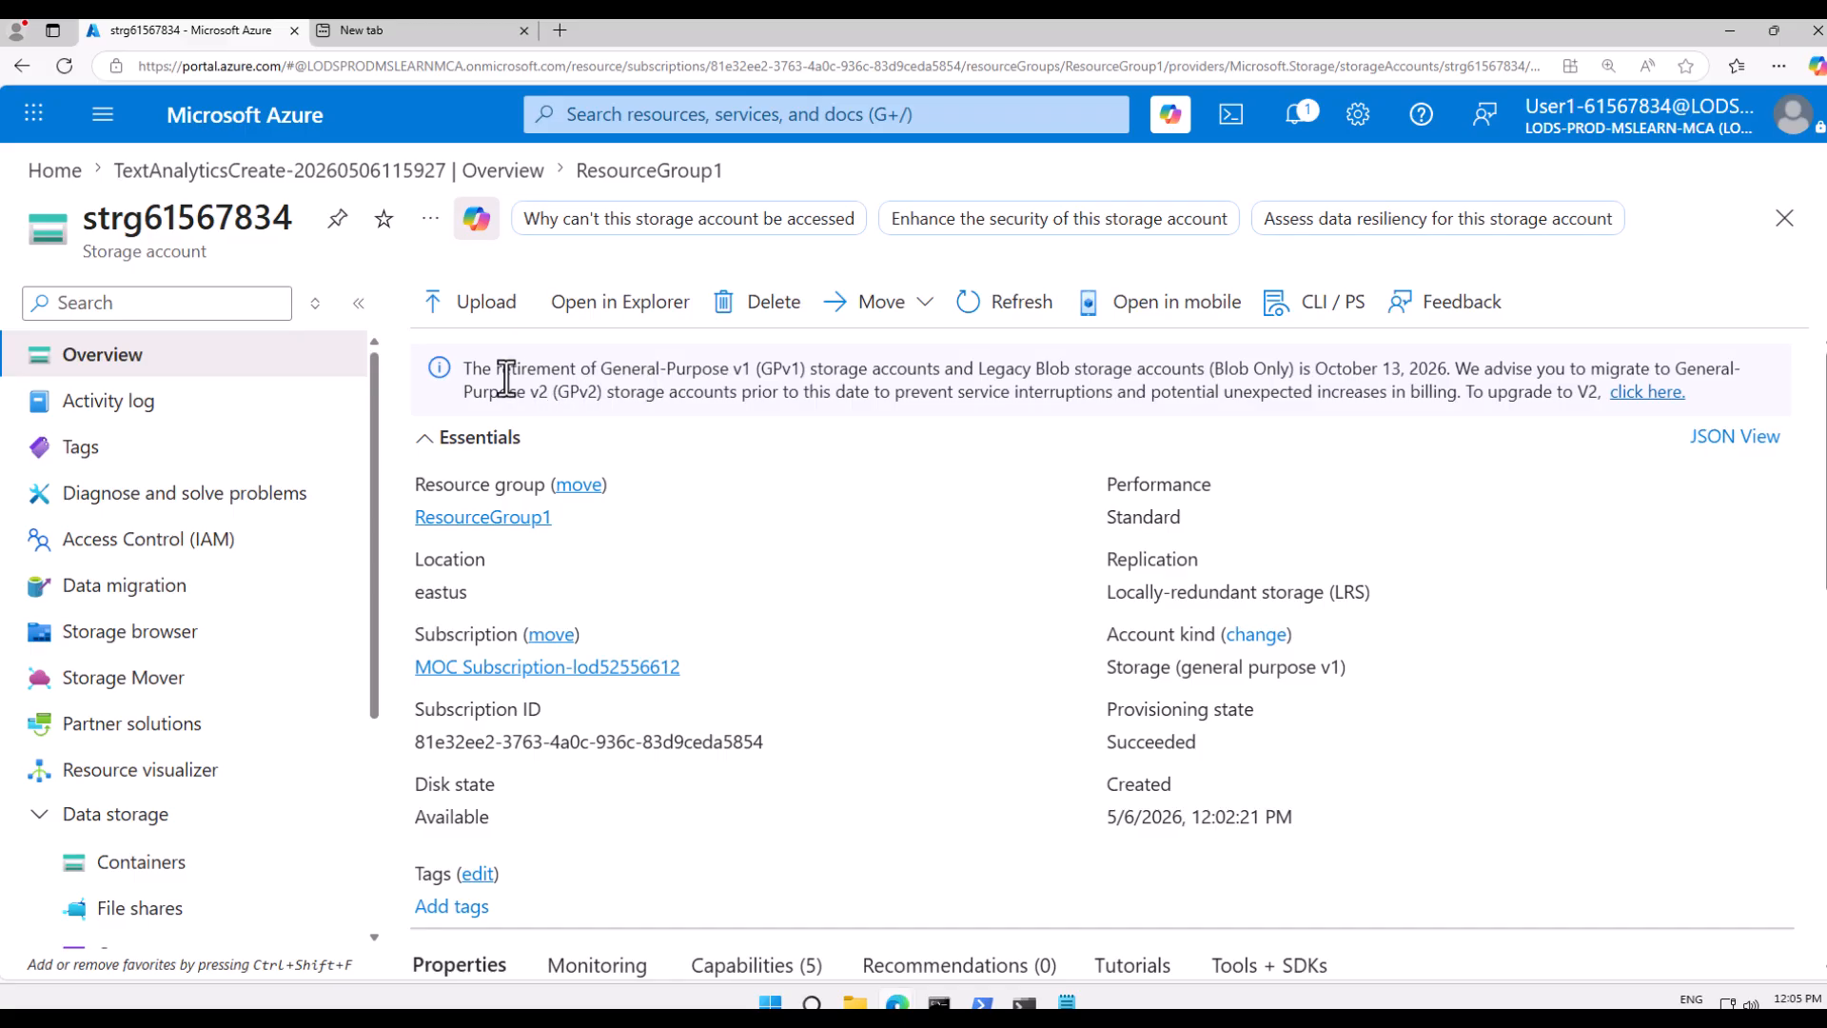
left_click_drag(494, 371, 1403, 390)
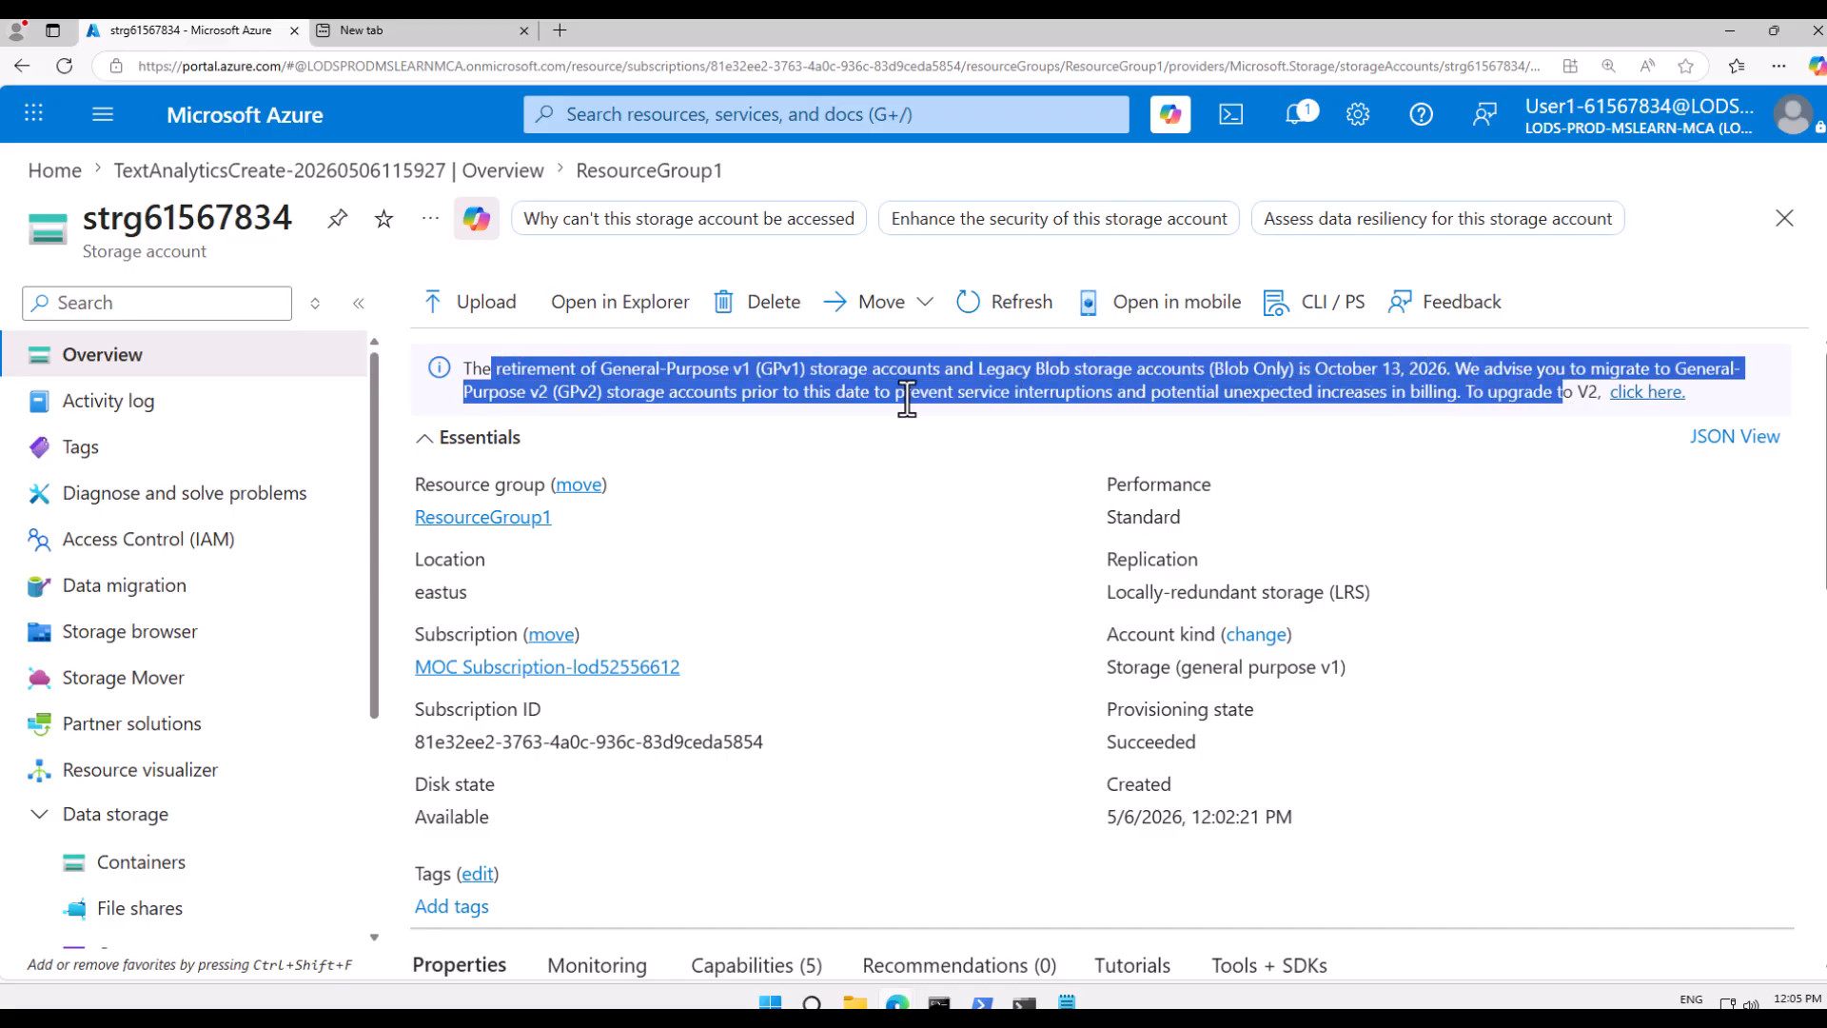
left_click(1651, 396)
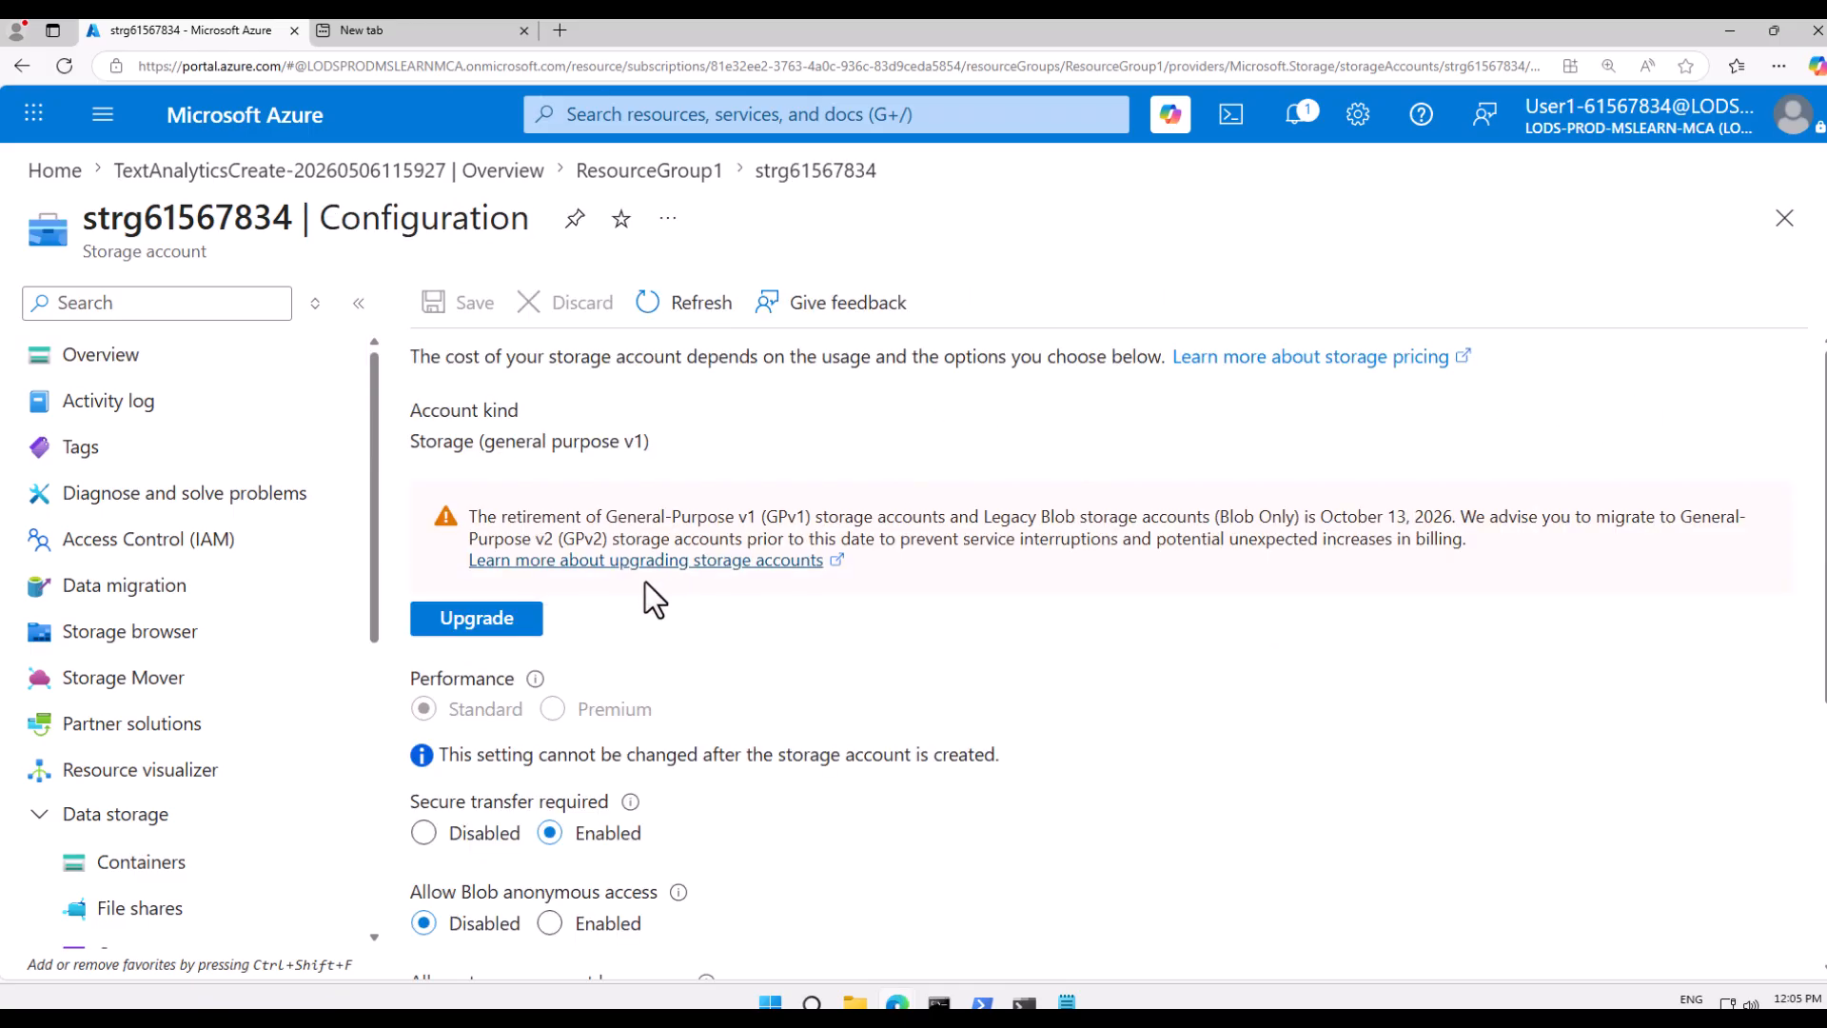
- Select Enabled for blob anonymous access, then upgrade the account to general purpose v2 with the Hot tier and return to its overview
scroll(500, 705, "down", 2)
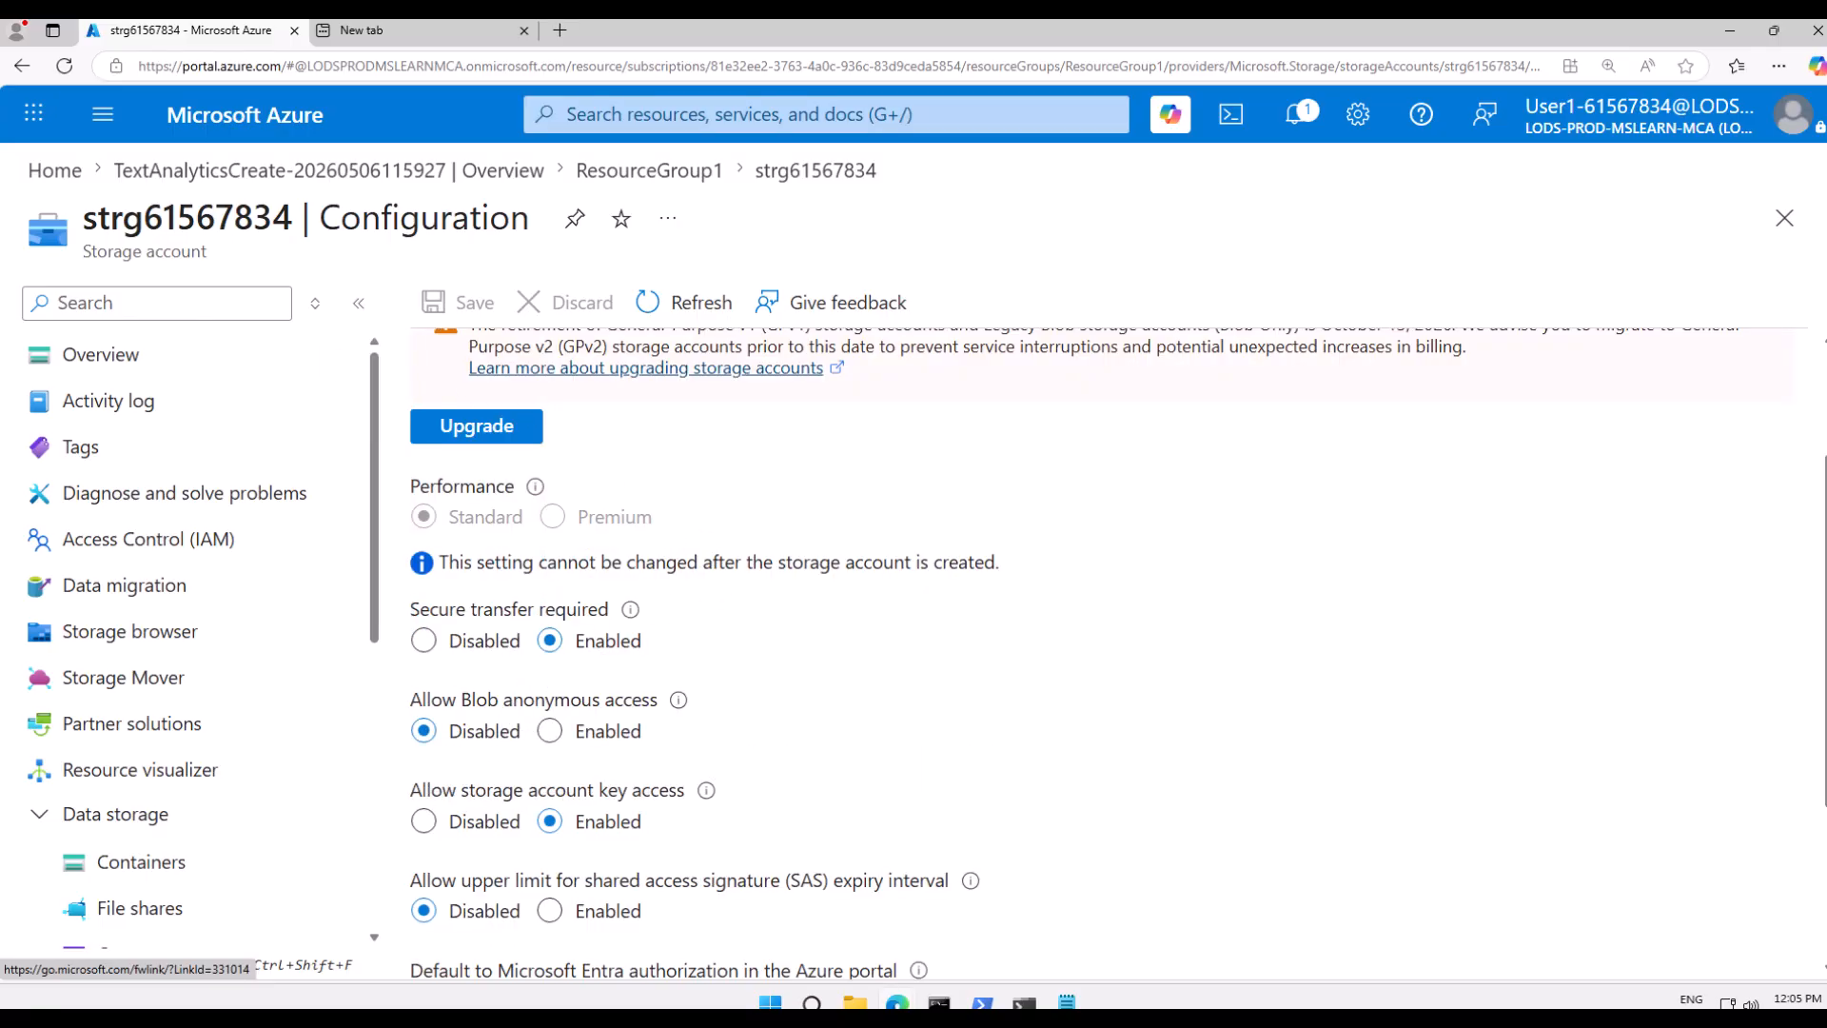
left_click(548, 729)
left_click(500, 436)
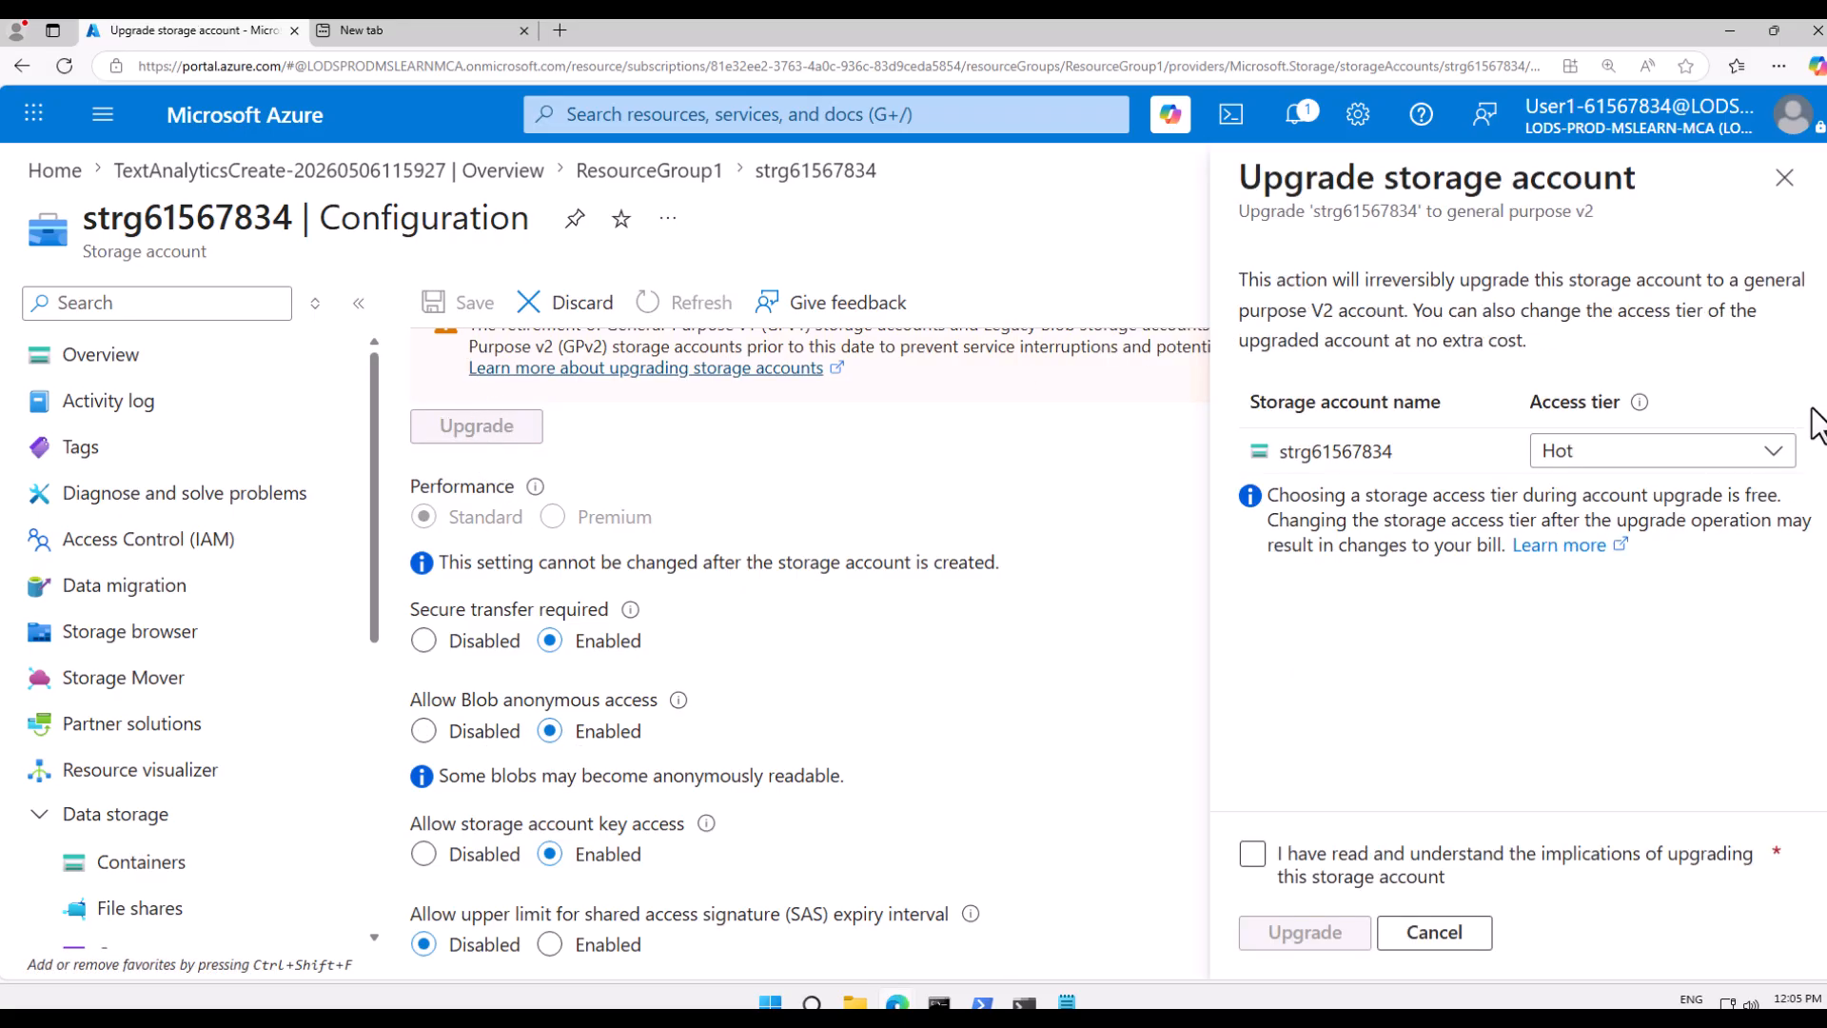
left_click(1266, 864)
left_click(1319, 937)
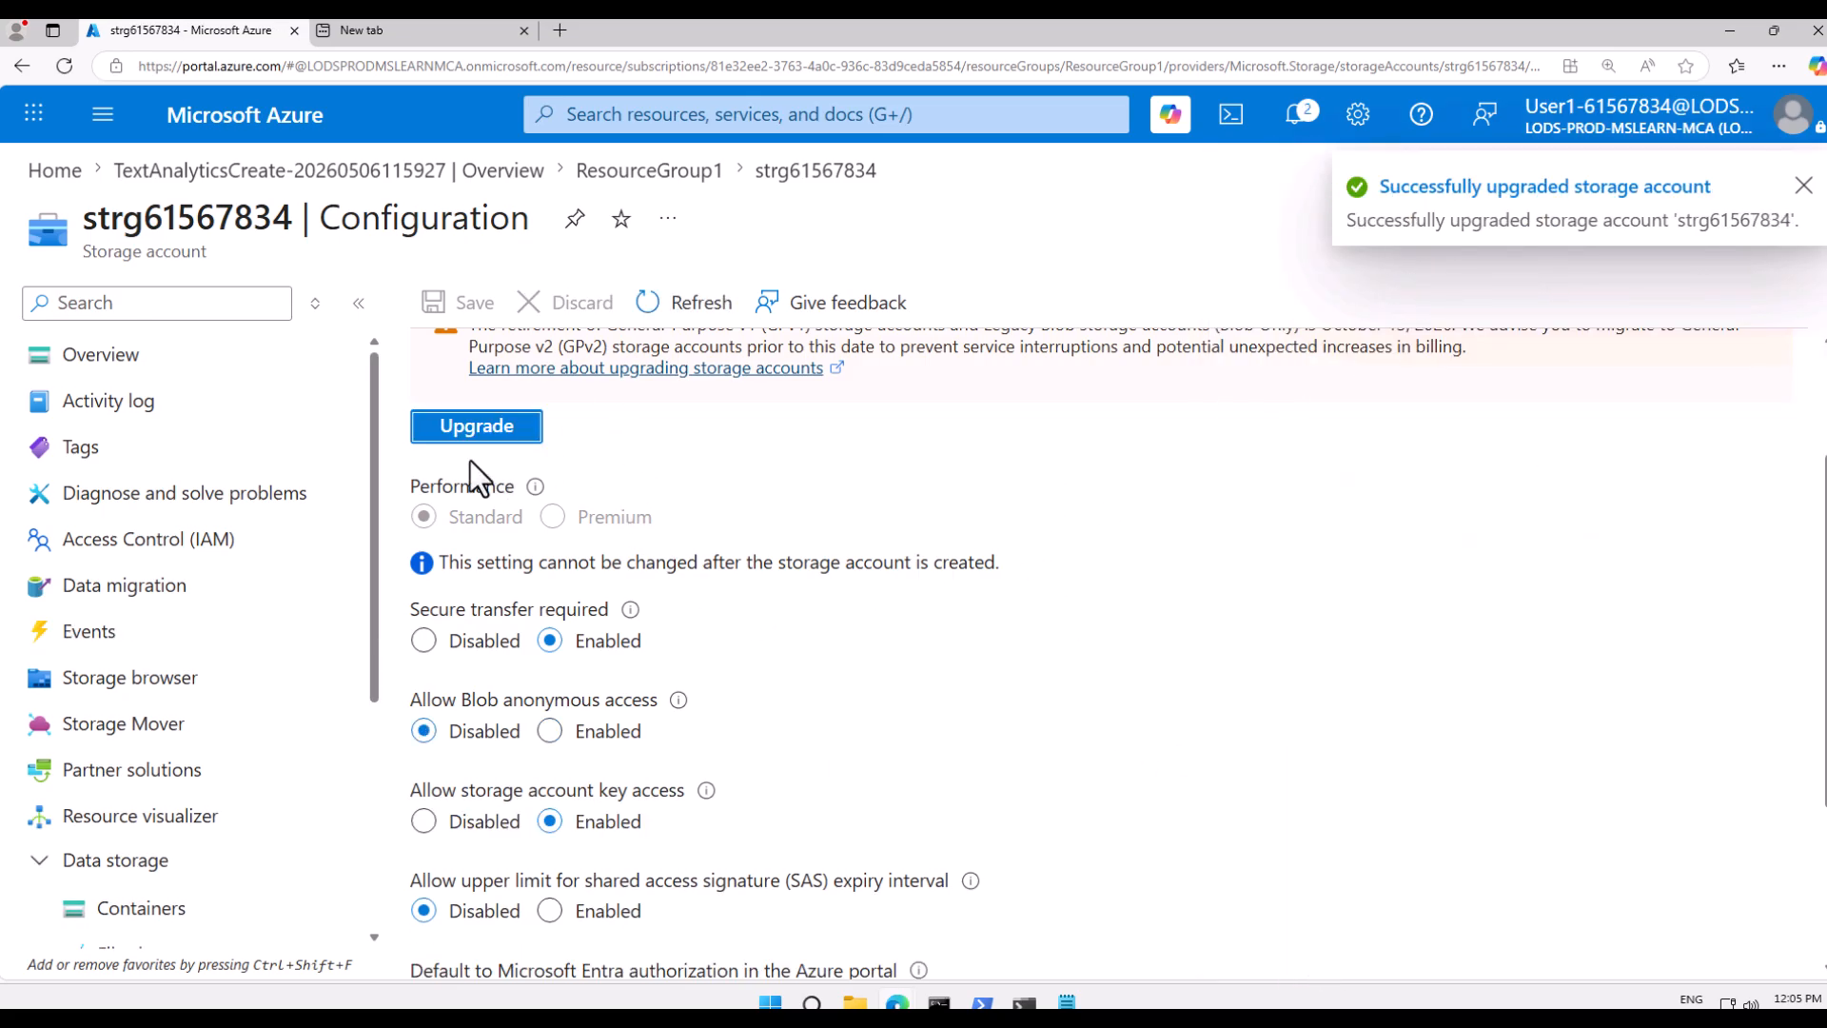
left_click(166, 363)
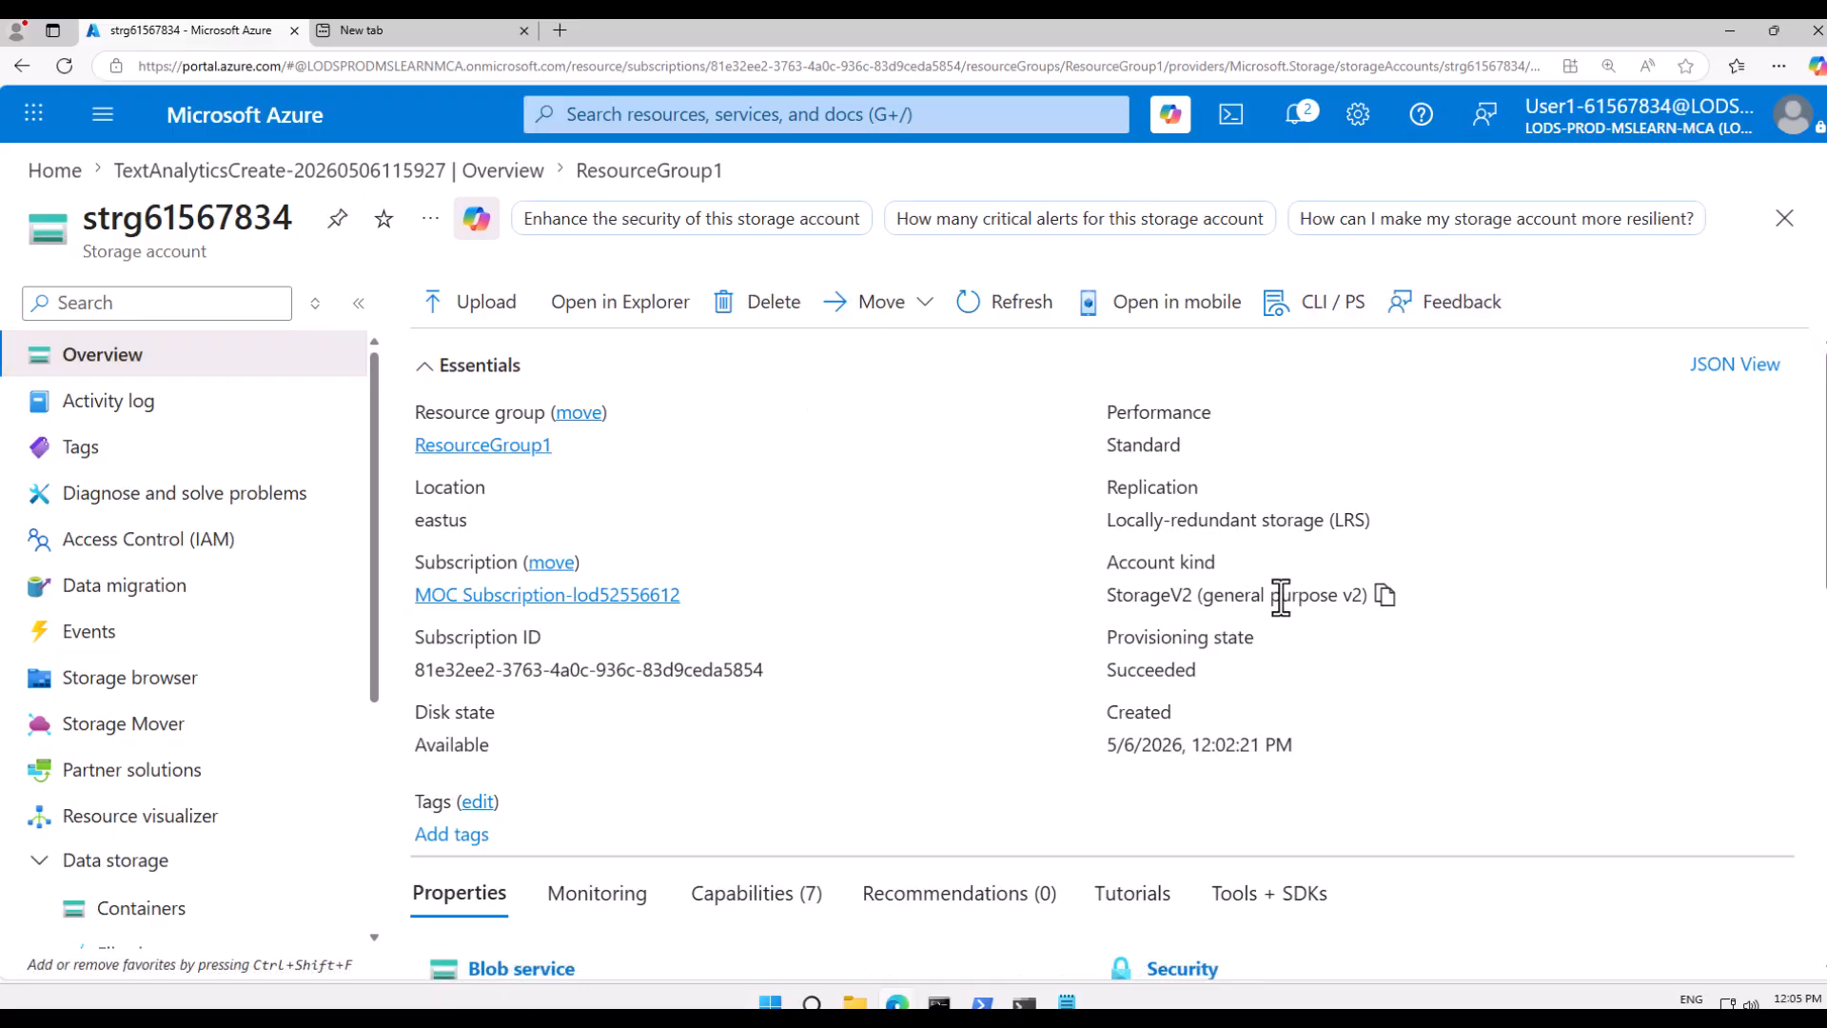
left_click(143, 908)
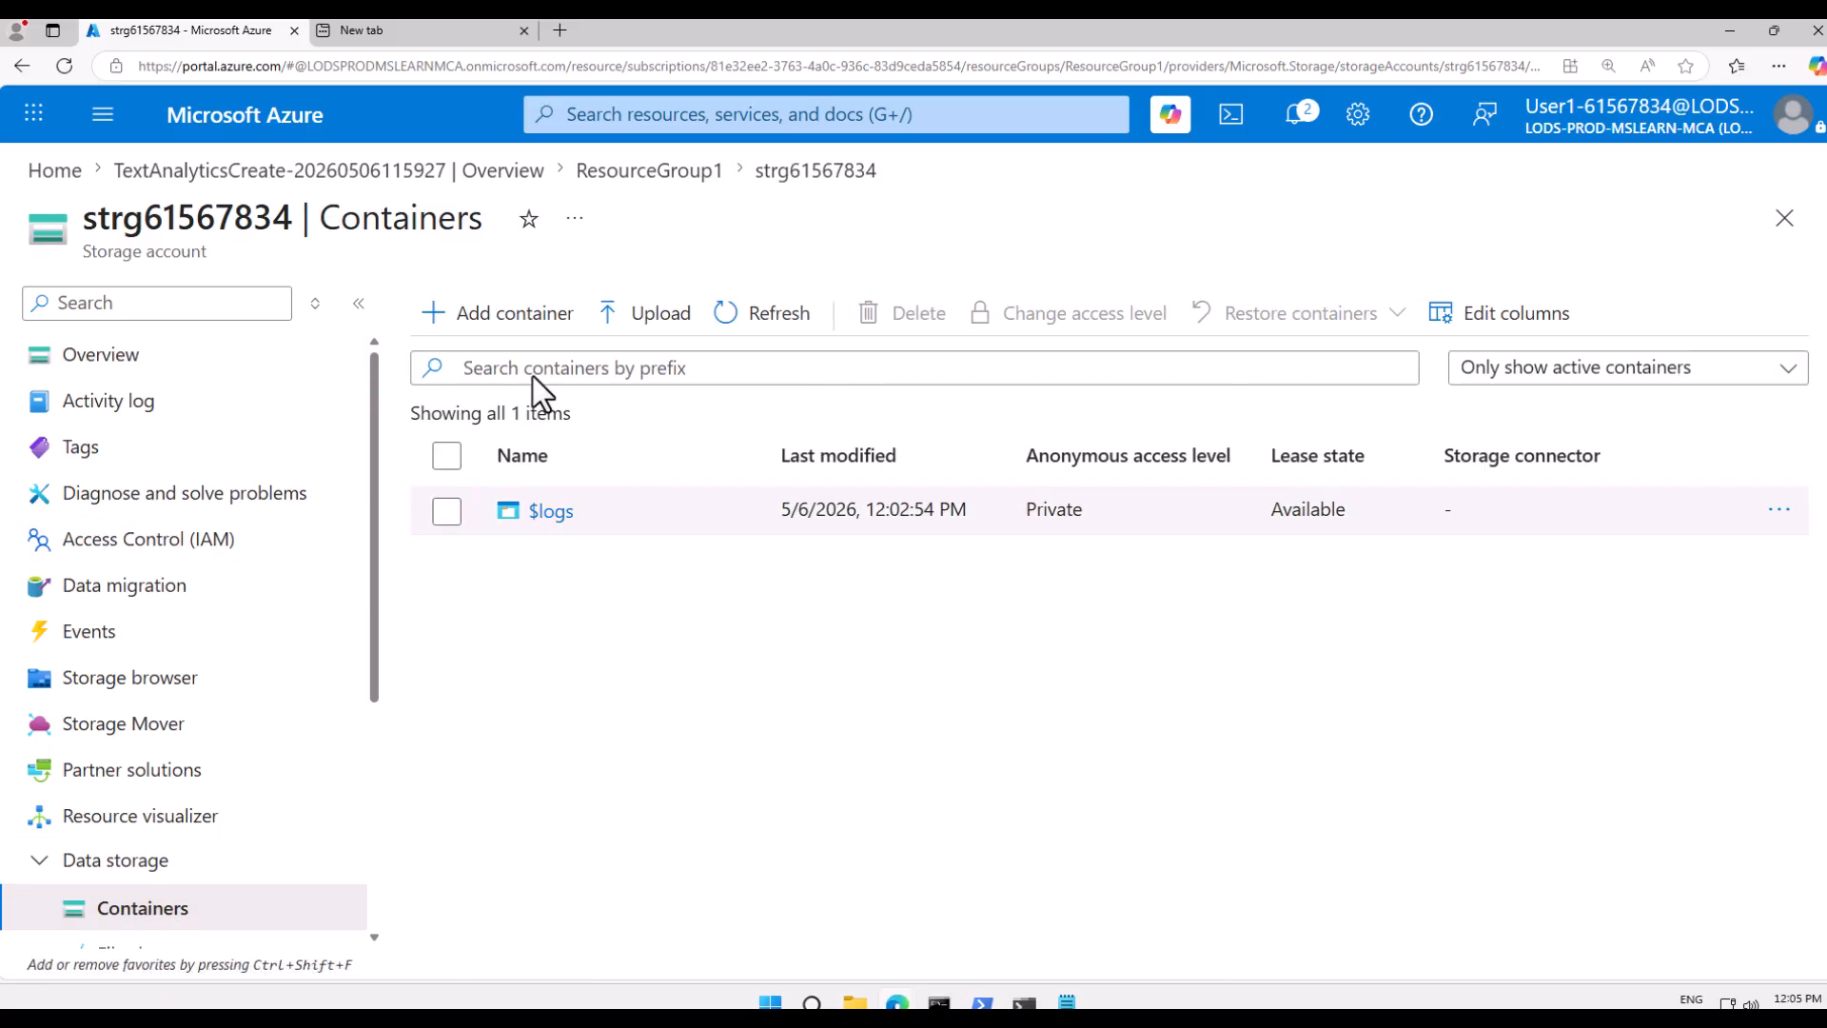
left_click(513, 319)
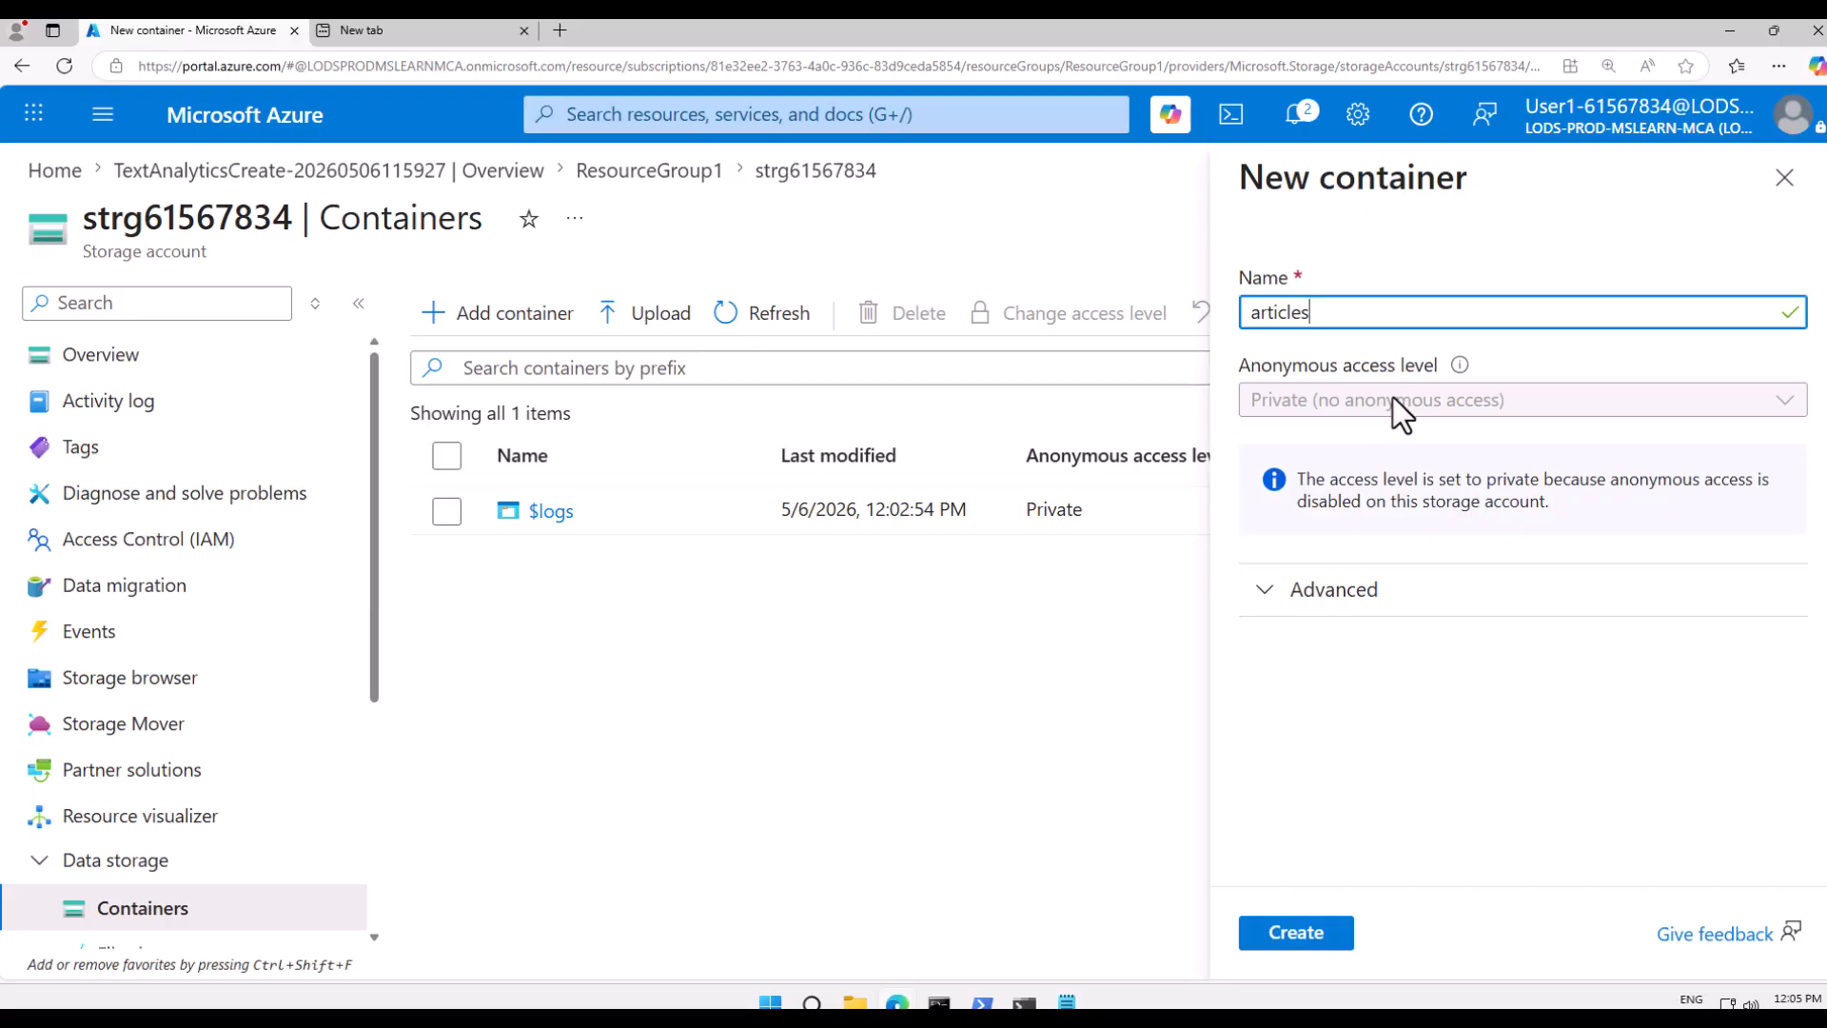
left_click(1267, 598)
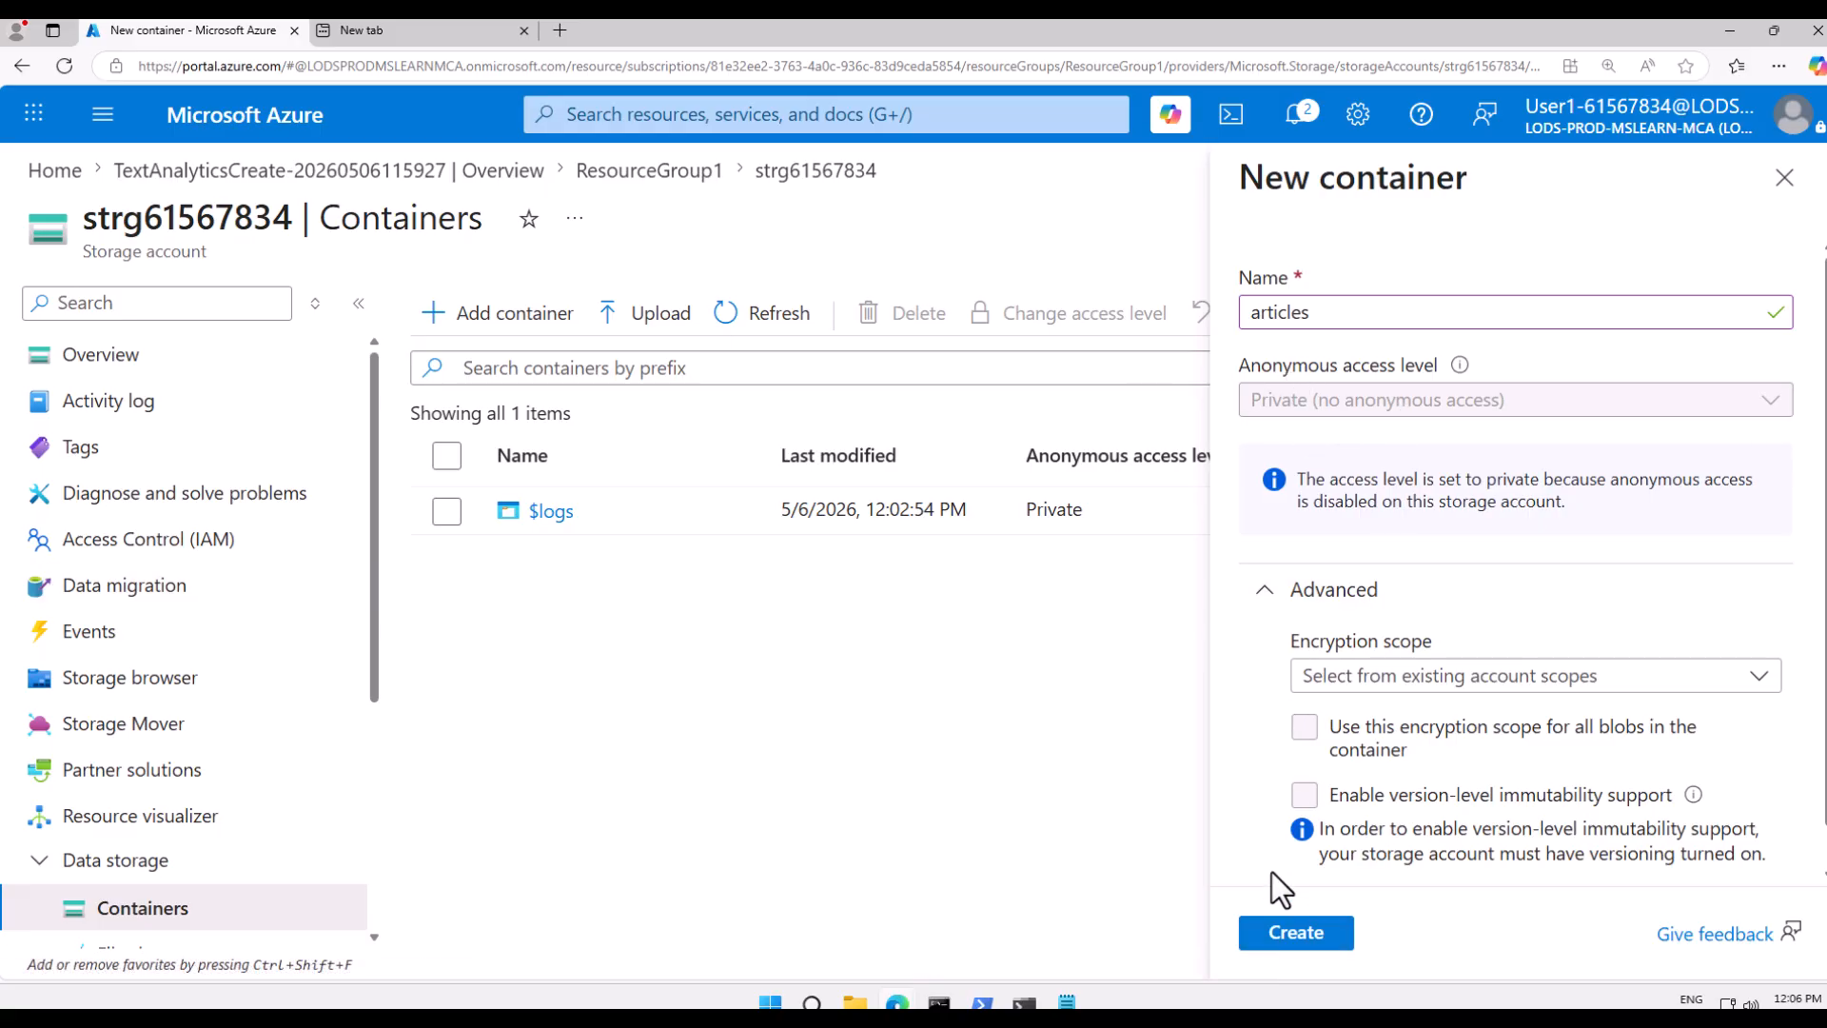
left_click(1777, 186)
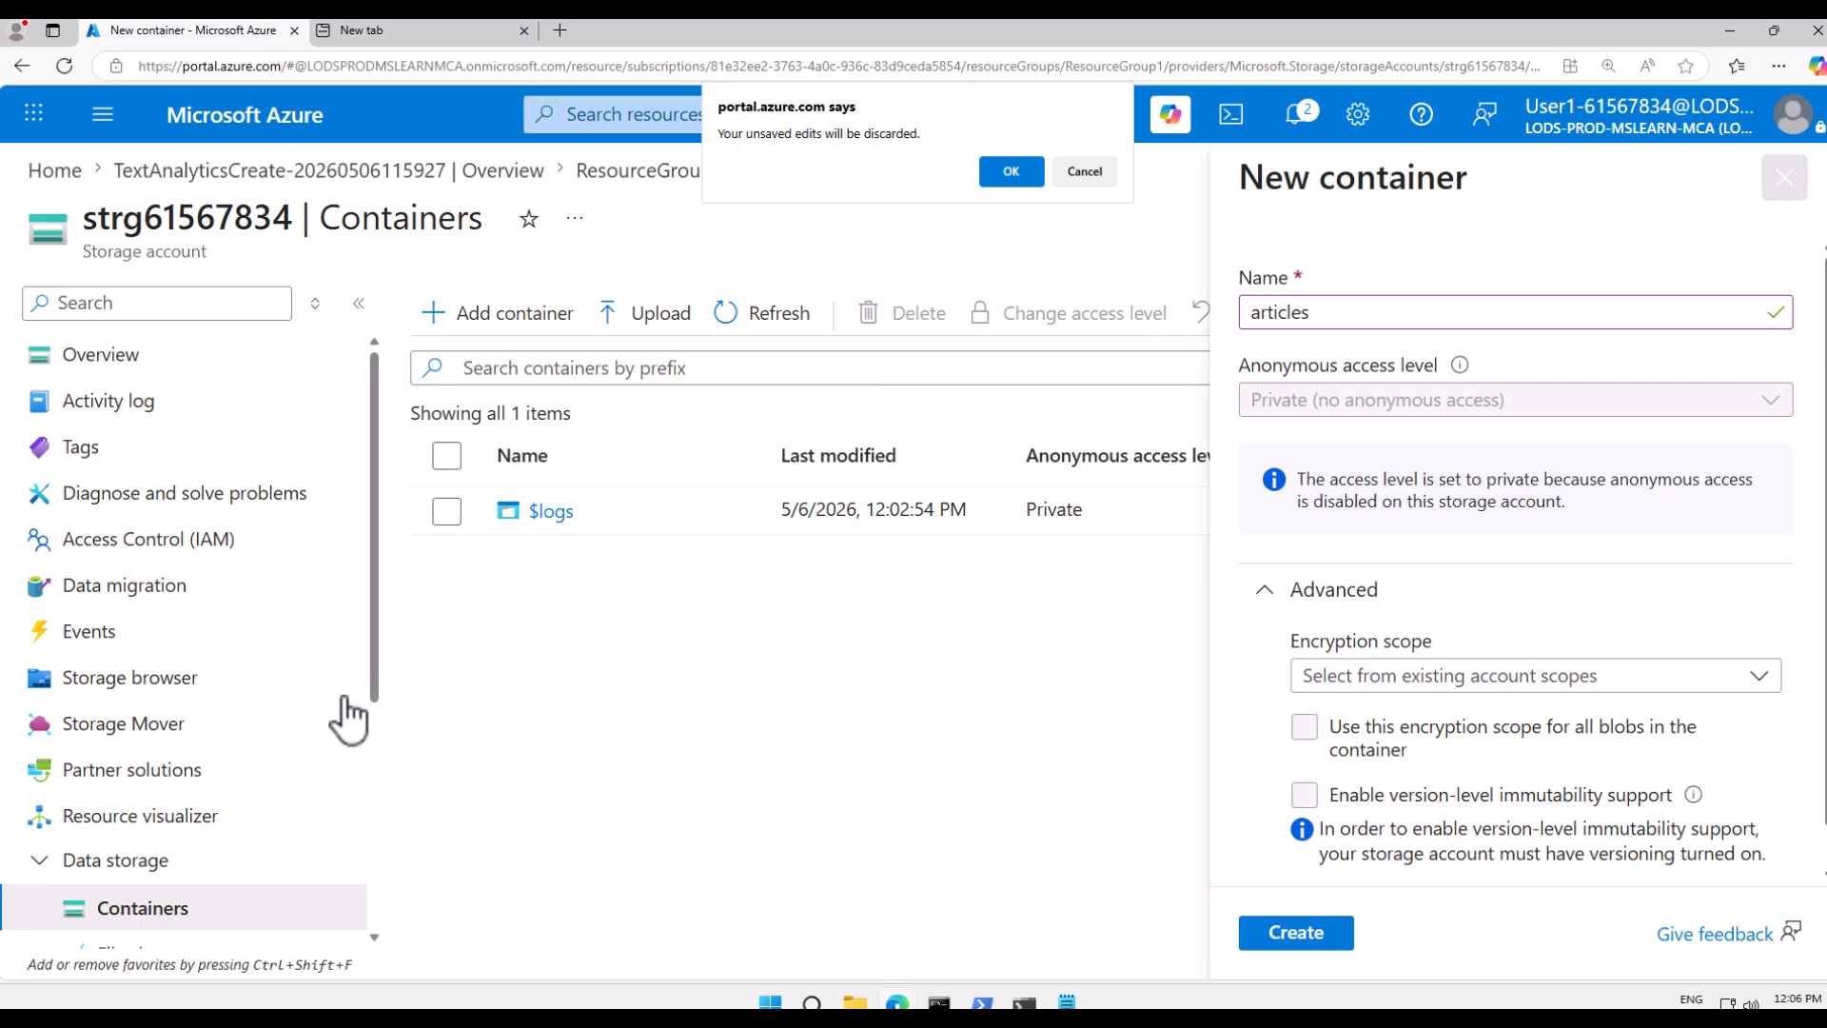
left_click(1008, 171)
- Enable blob anonymous access in the storage account's configuration settings and save the change
scroll(143, 743, "down", 4)
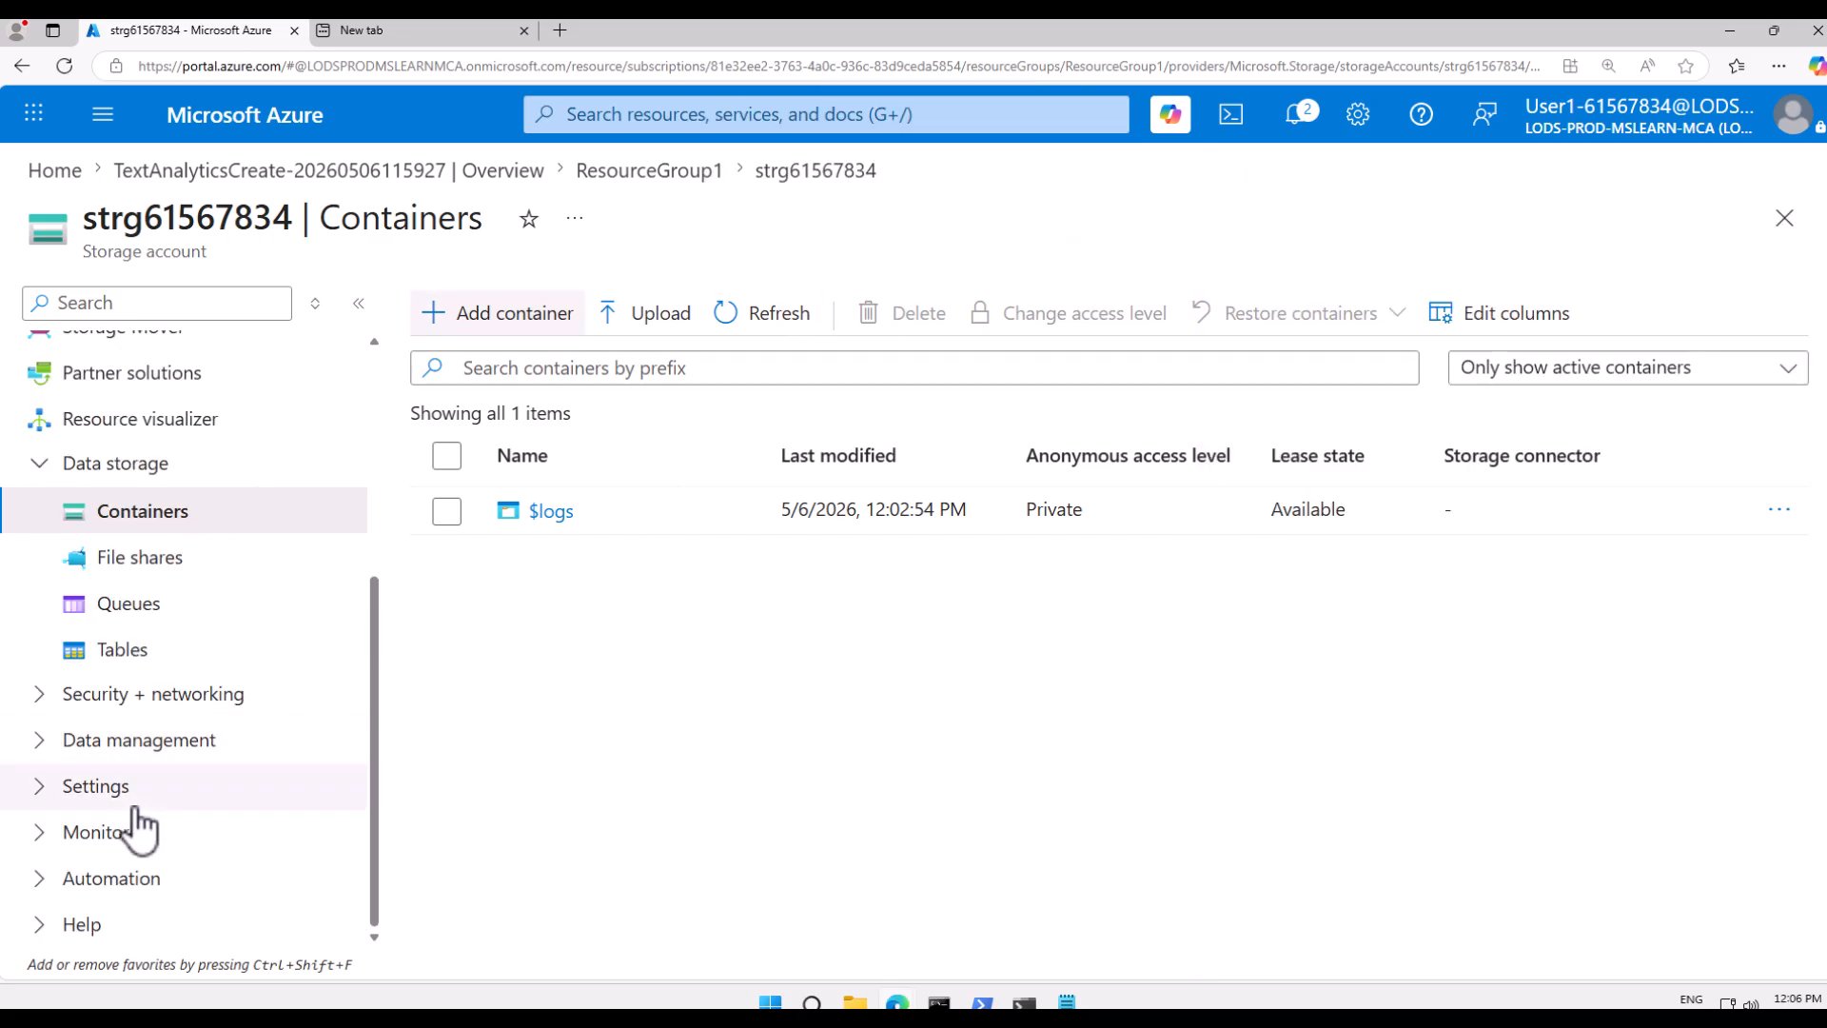
left_click(44, 788)
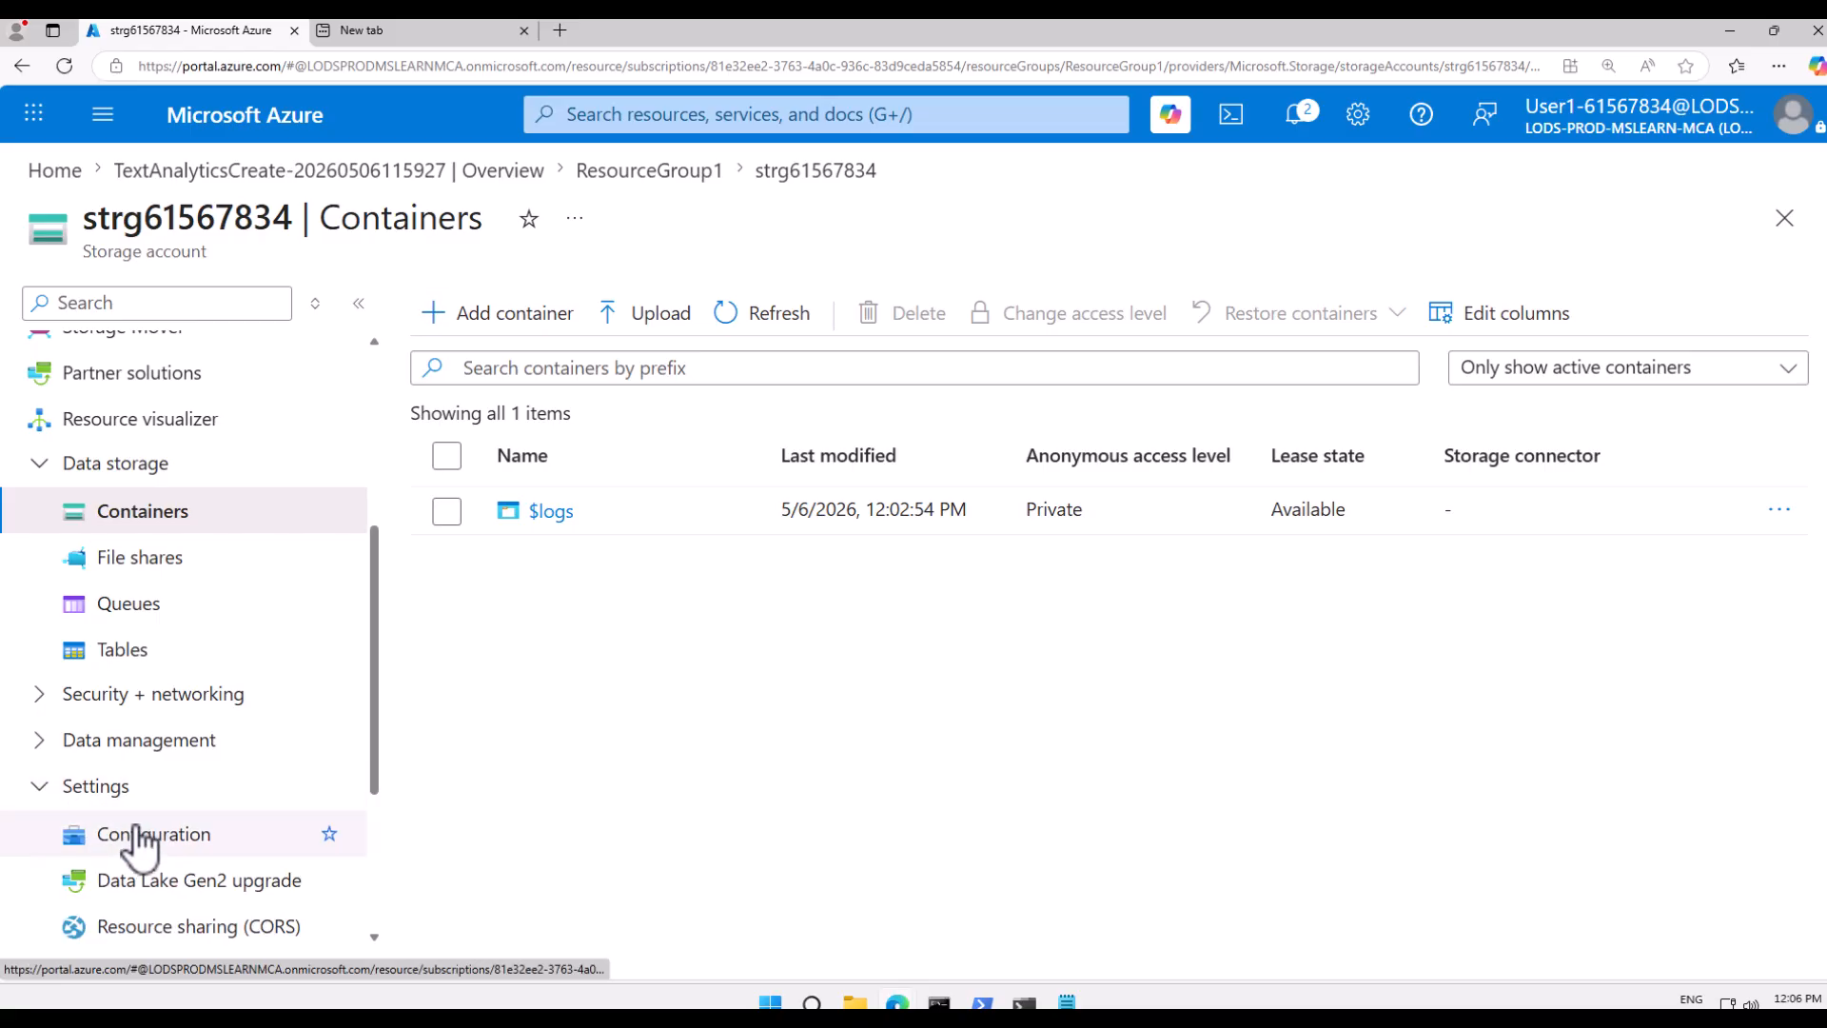
scroll(143, 847, "down", 2)
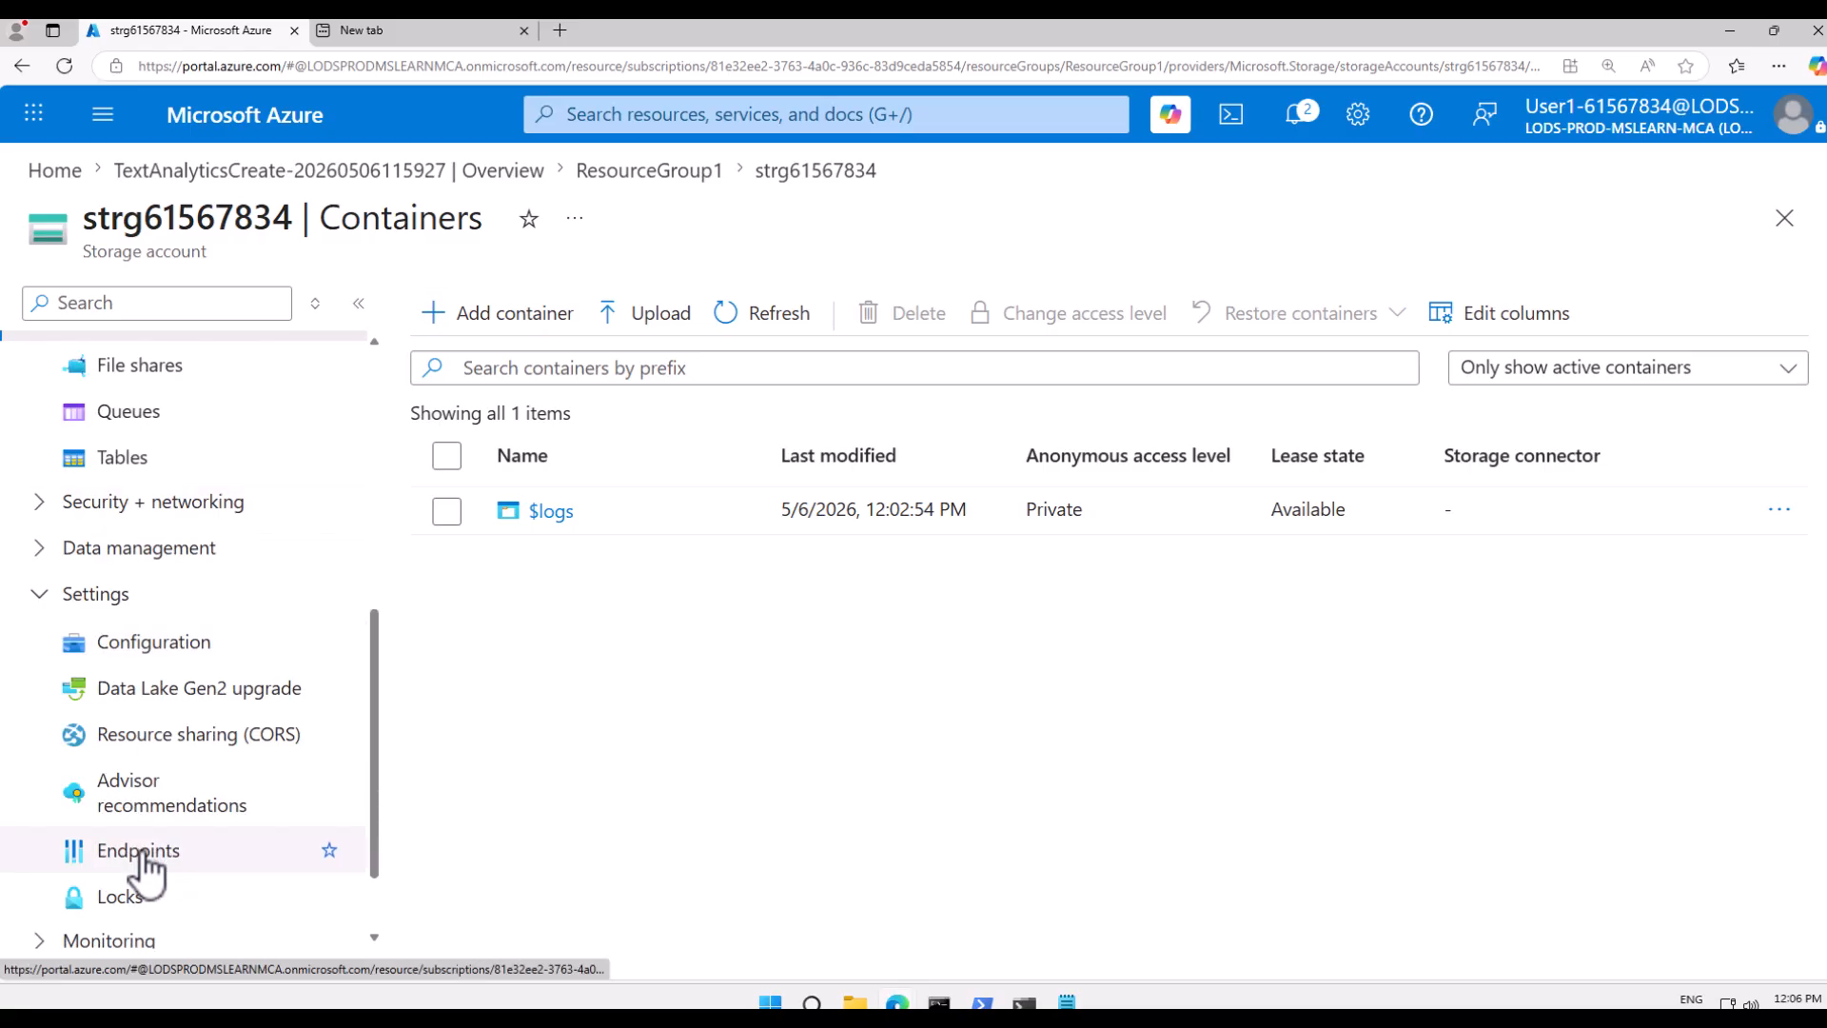
left_click(149, 645)
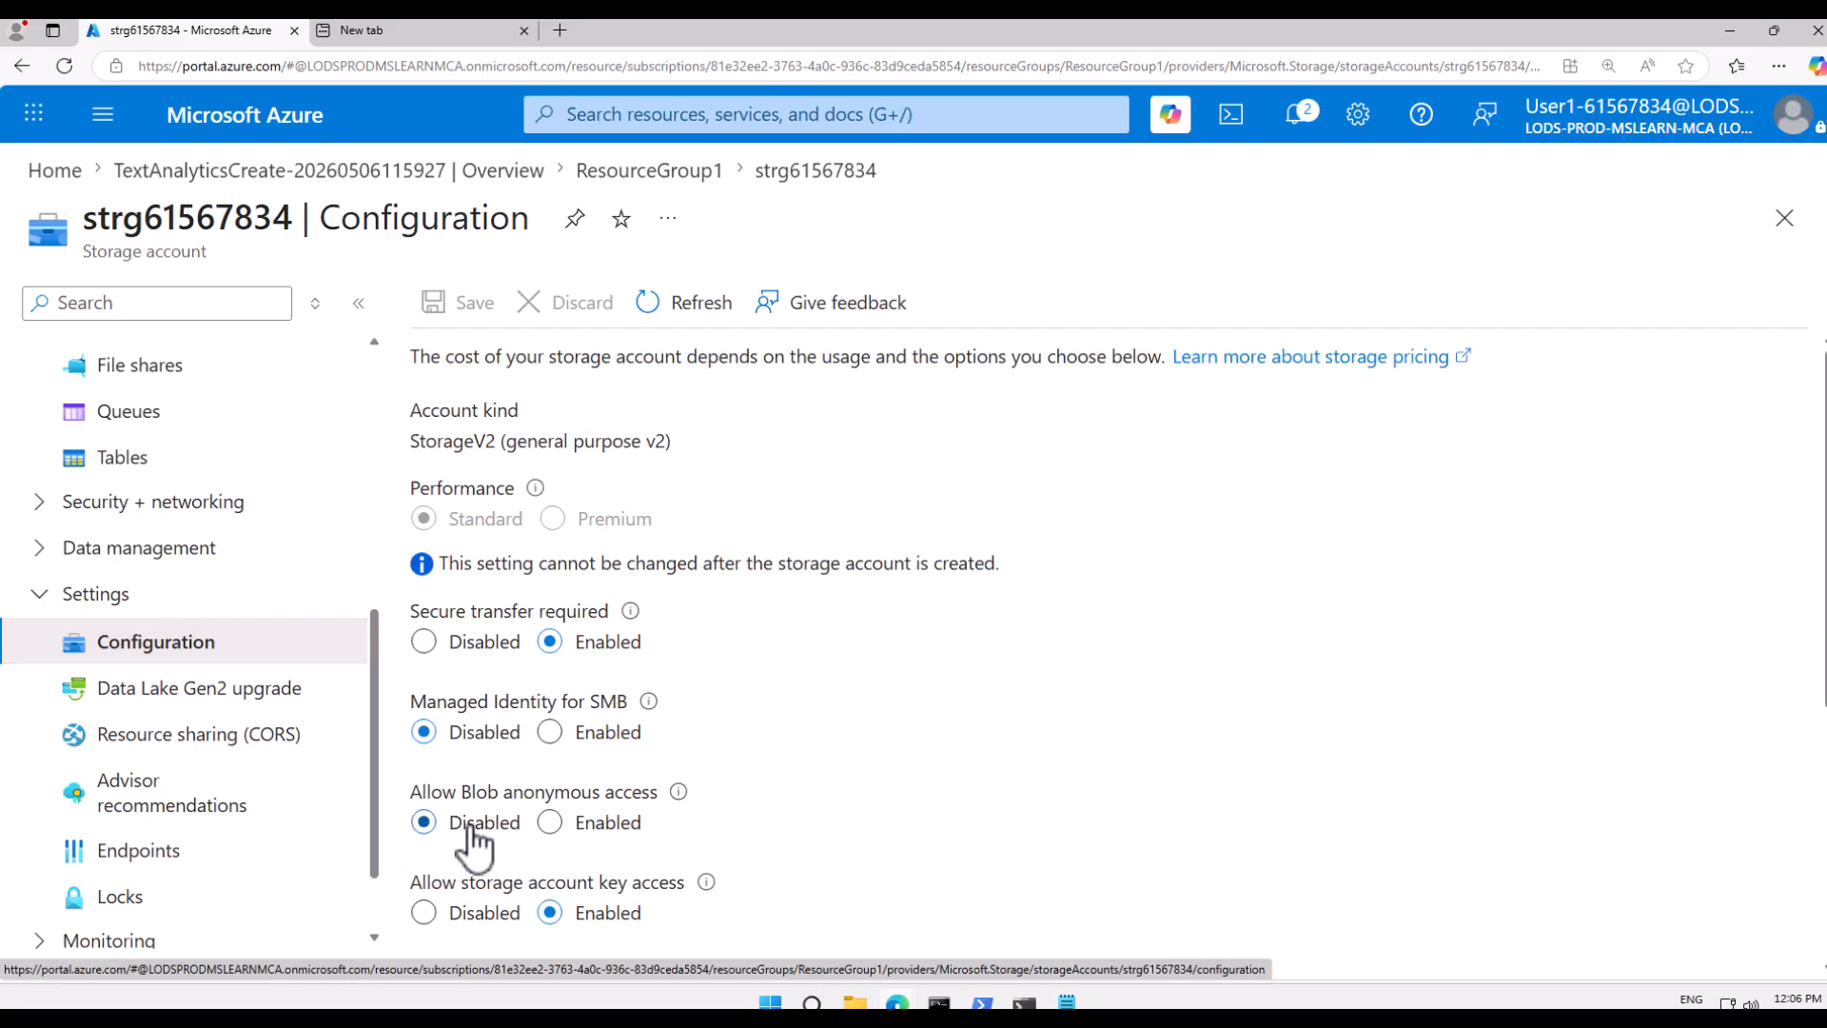
scroll(473, 842, "down", 2)
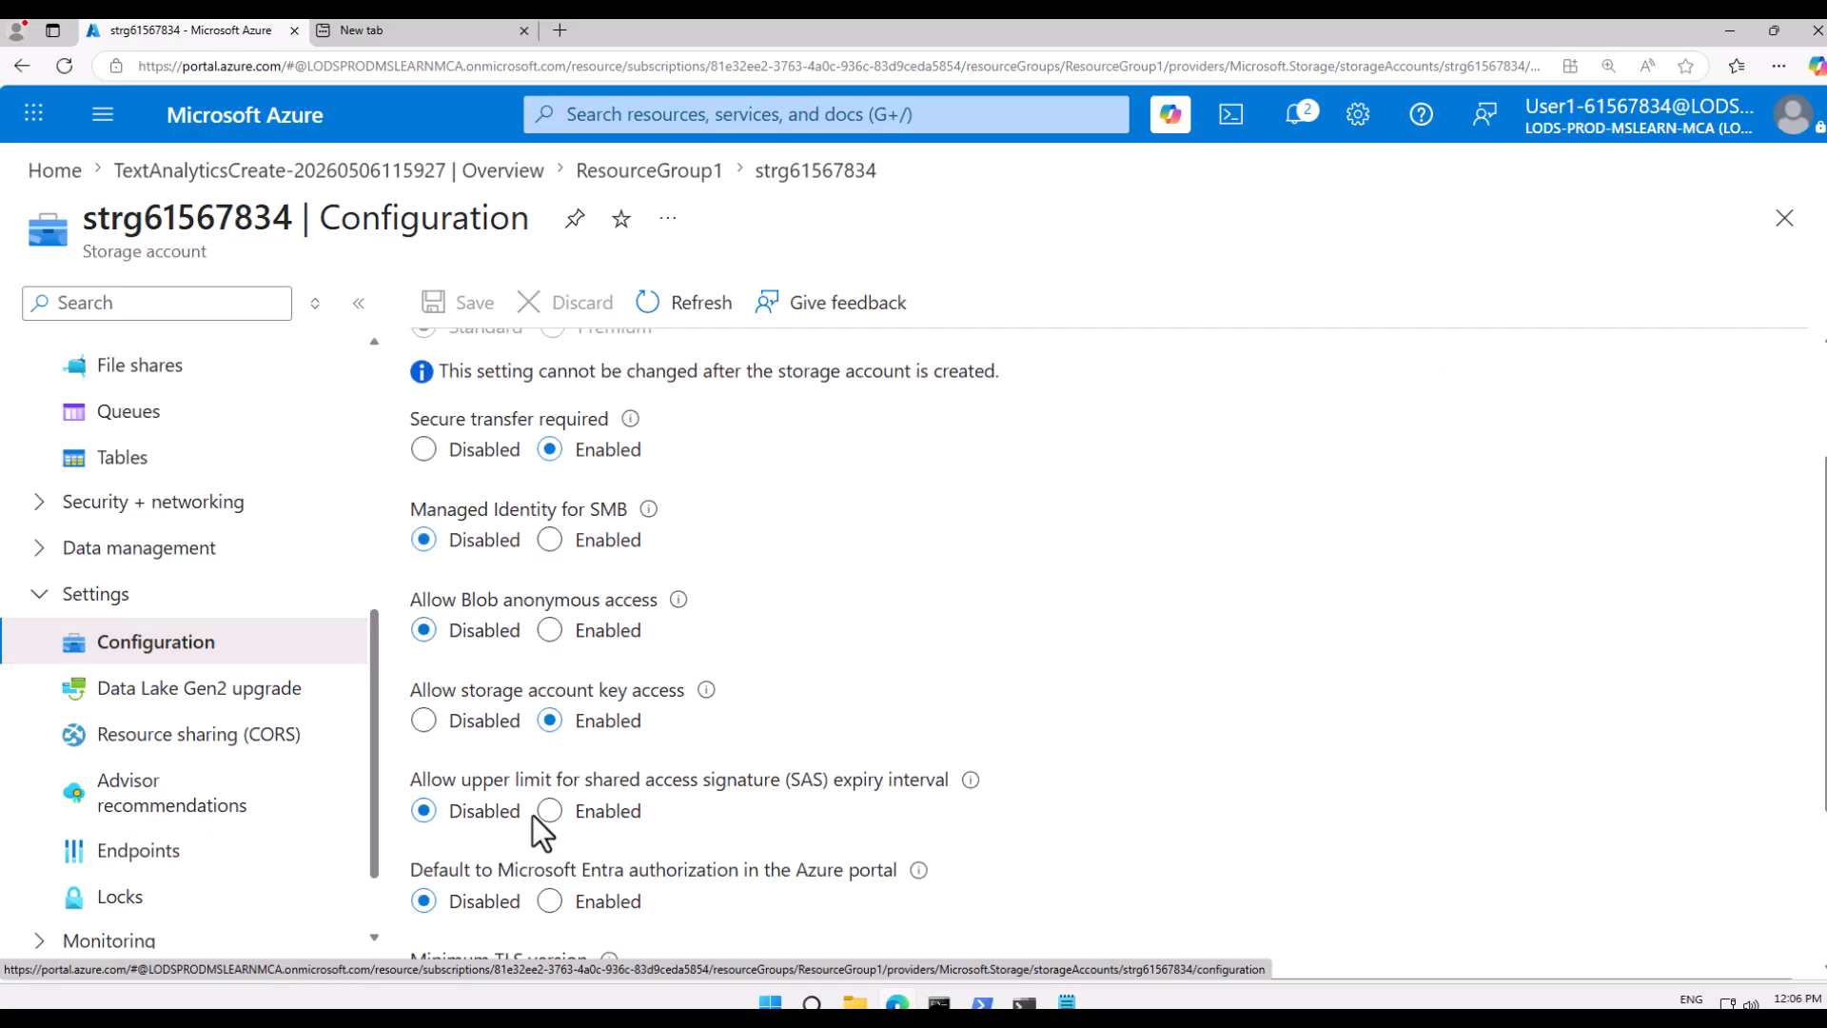
left_click(546, 628)
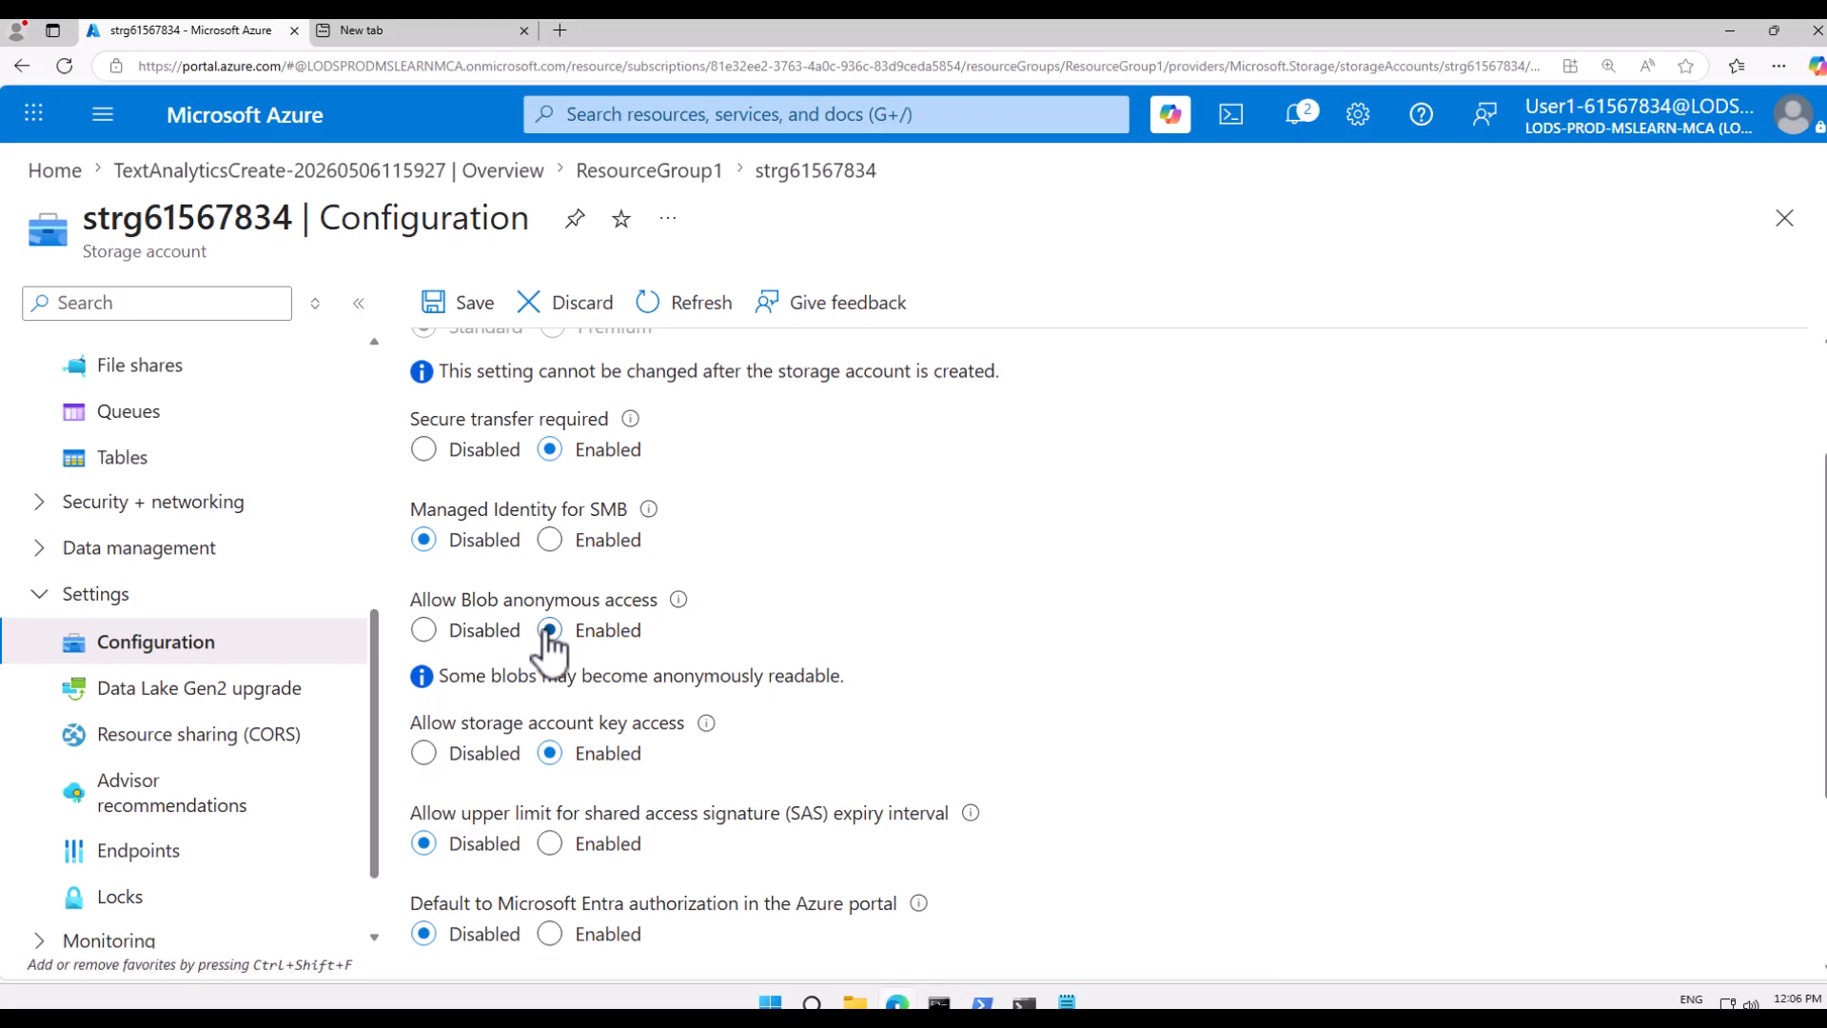
left_click(470, 308)
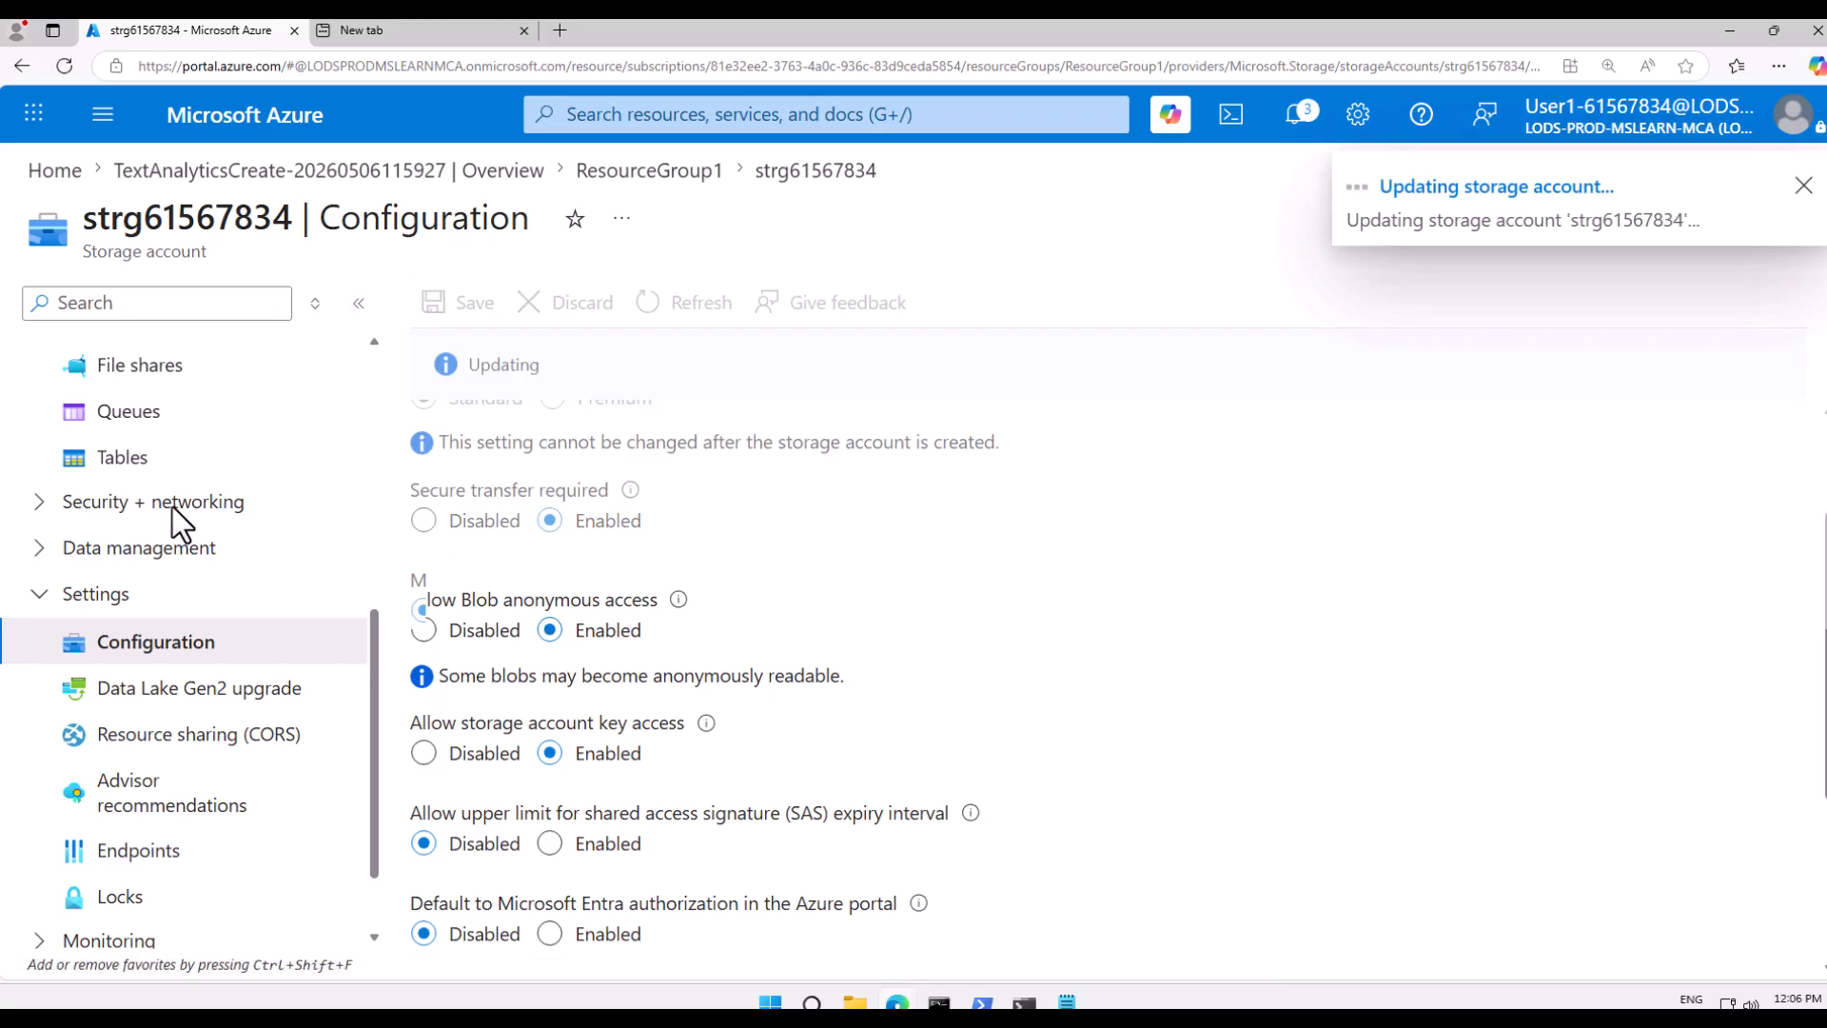
- Create a container named articles with the anonymous access level Container (anonymous read access for containers and blobs)
scroll(167, 523, "up", 5)
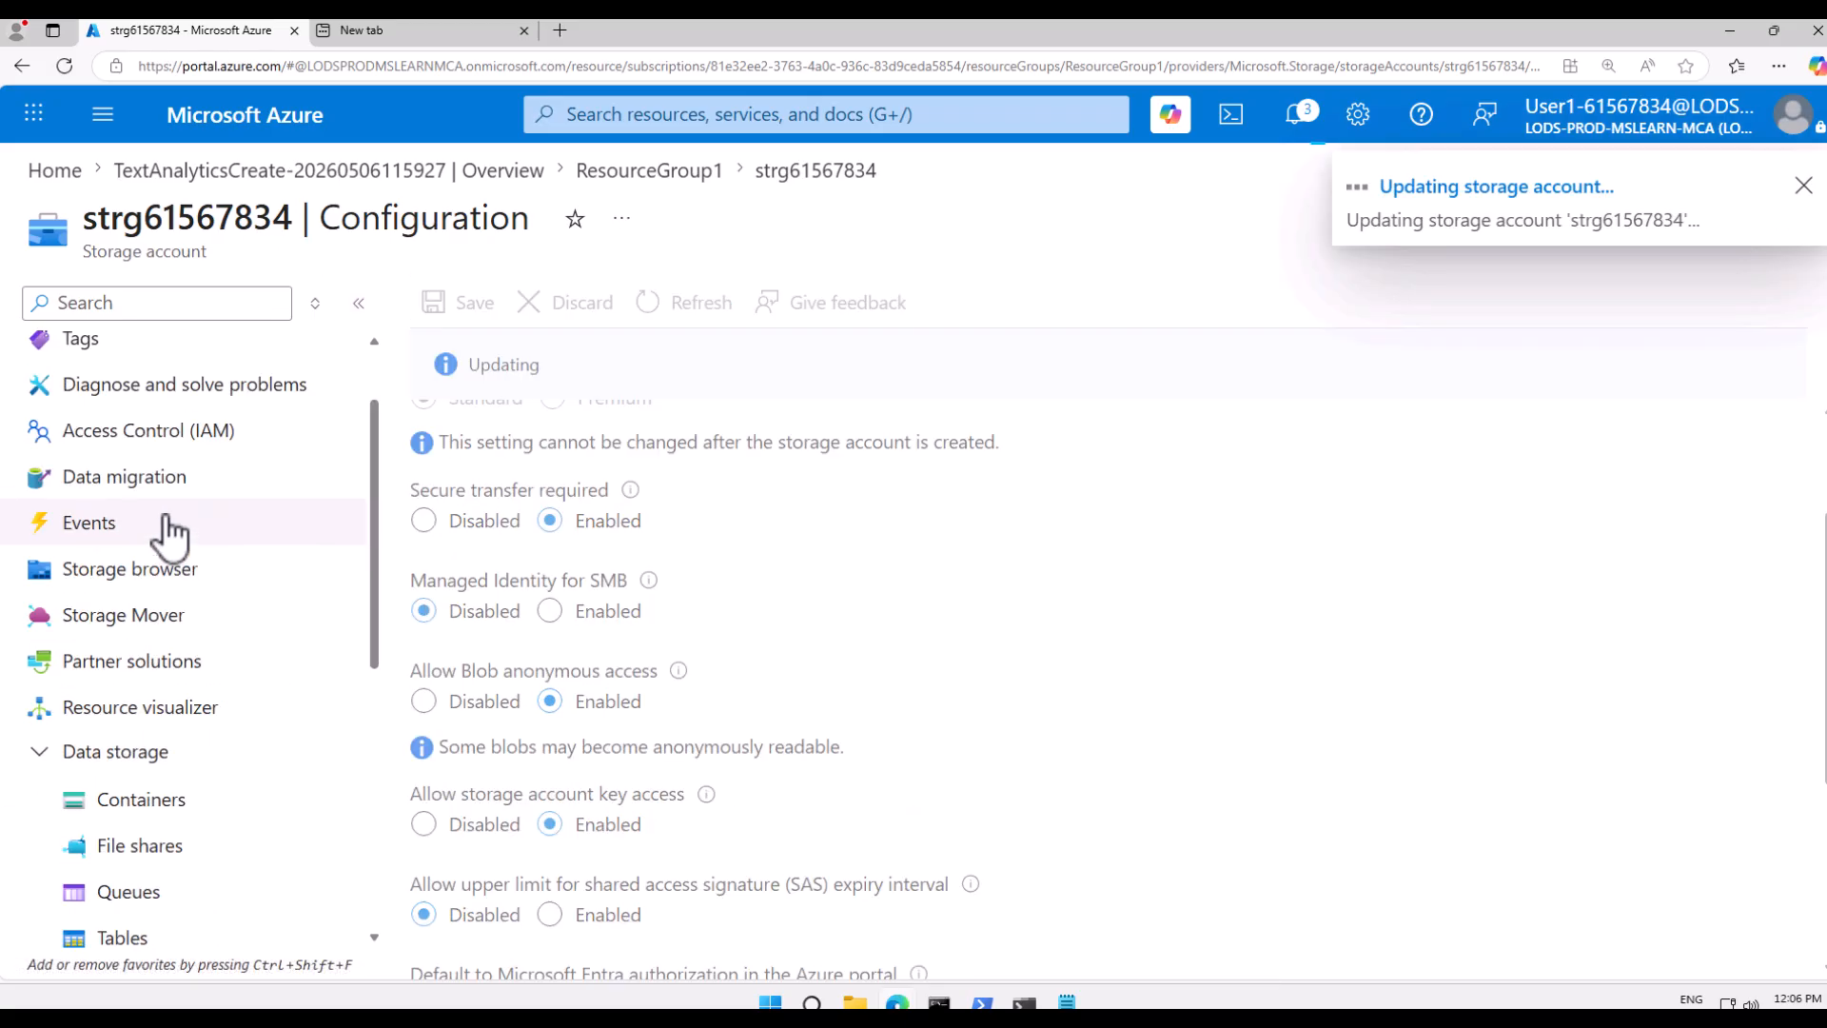
left_click(143, 802)
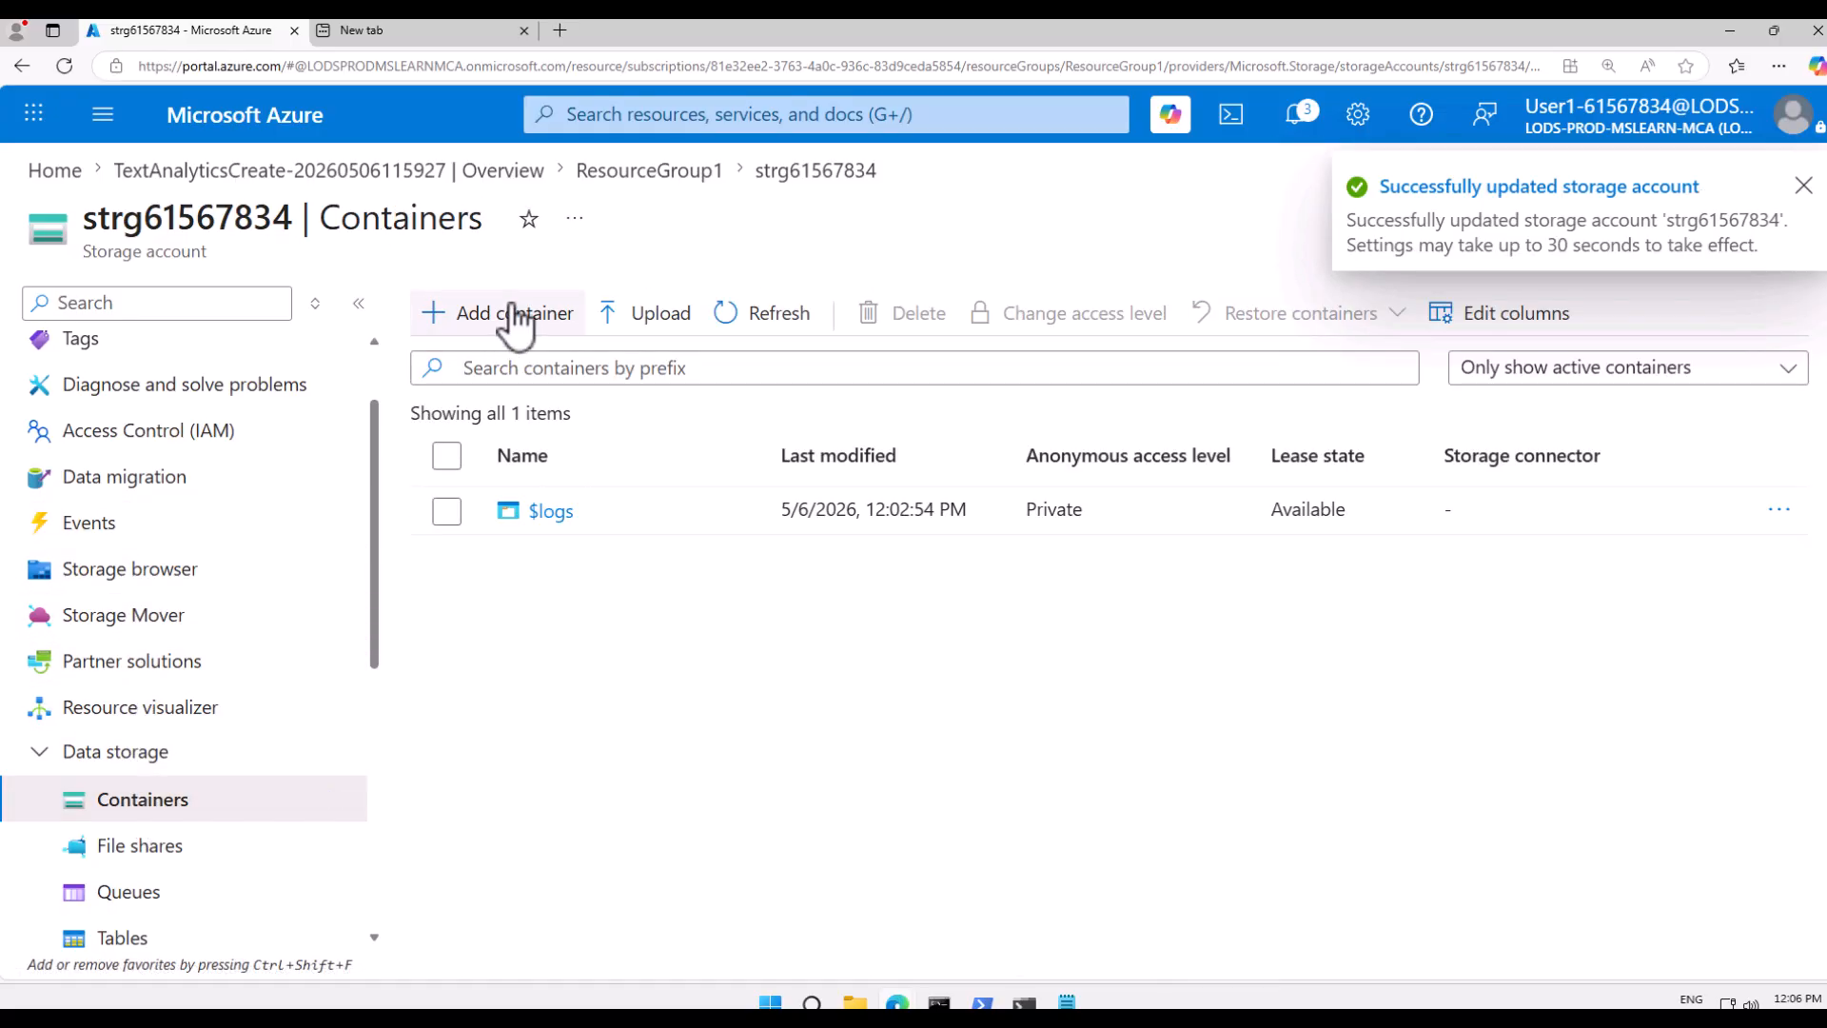
left_click(503, 314)
left_click(1803, 191)
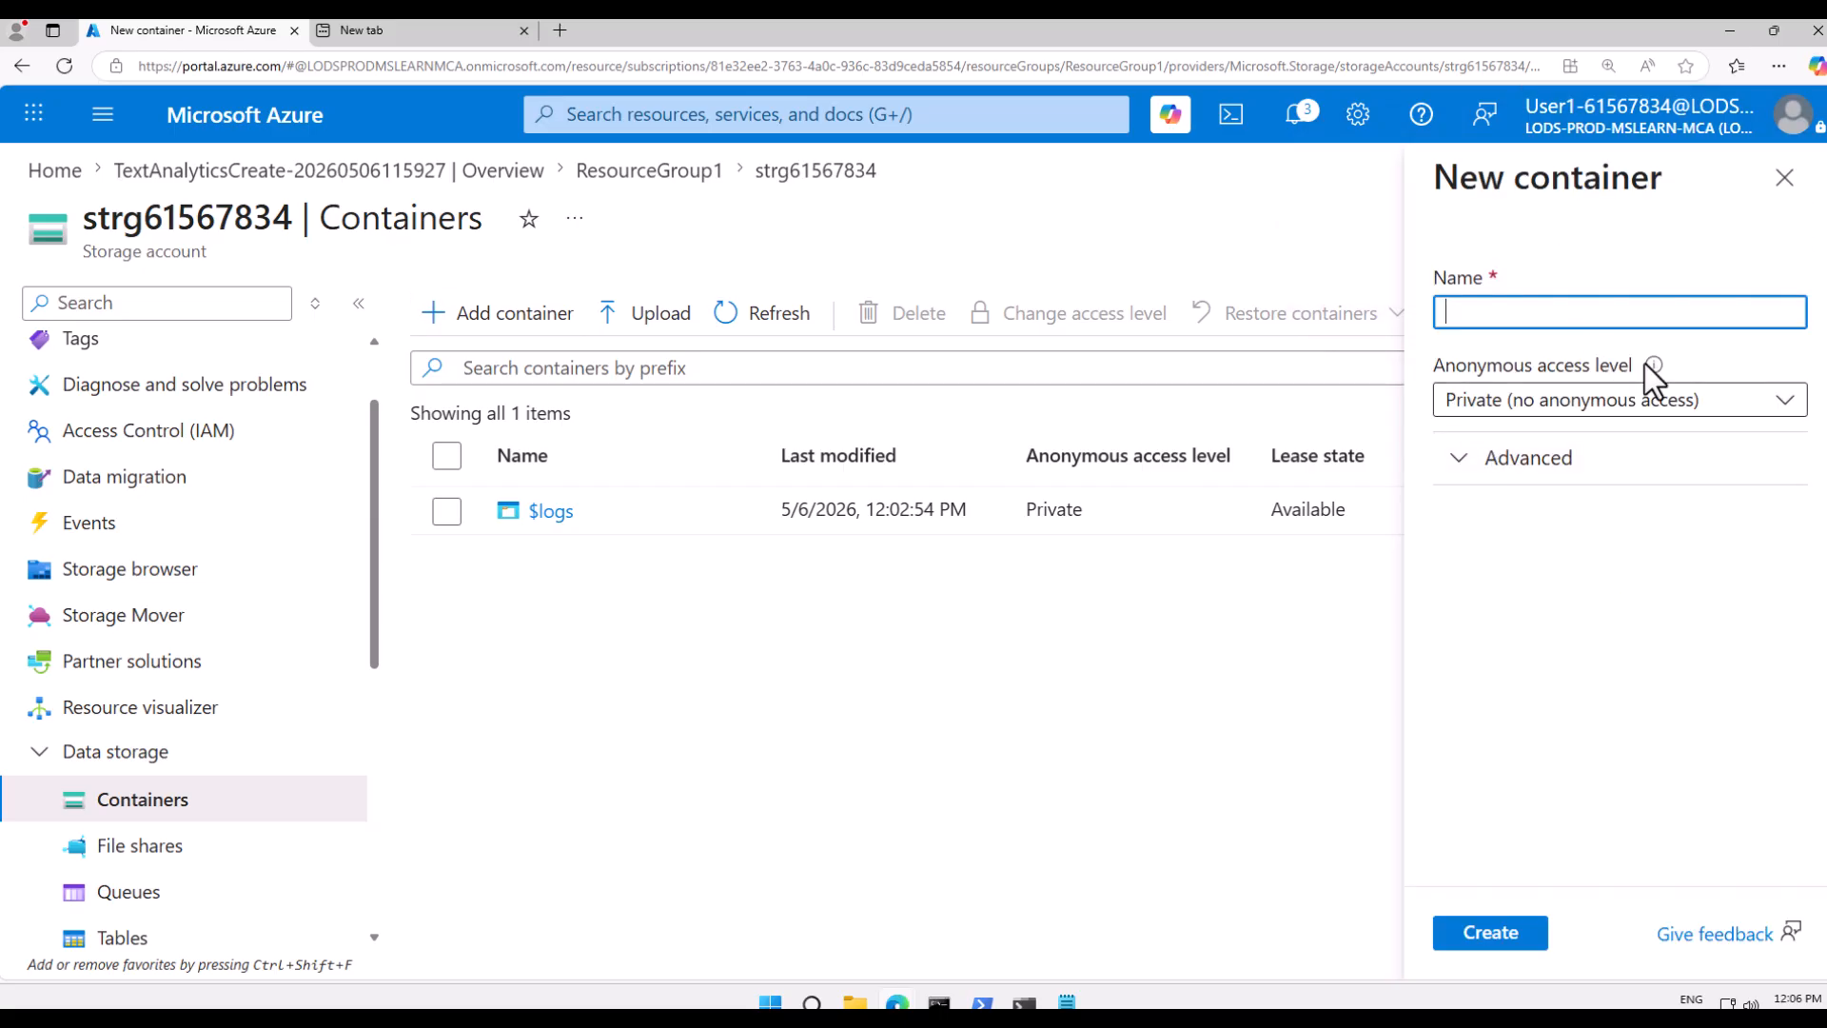
left_click(1719, 404)
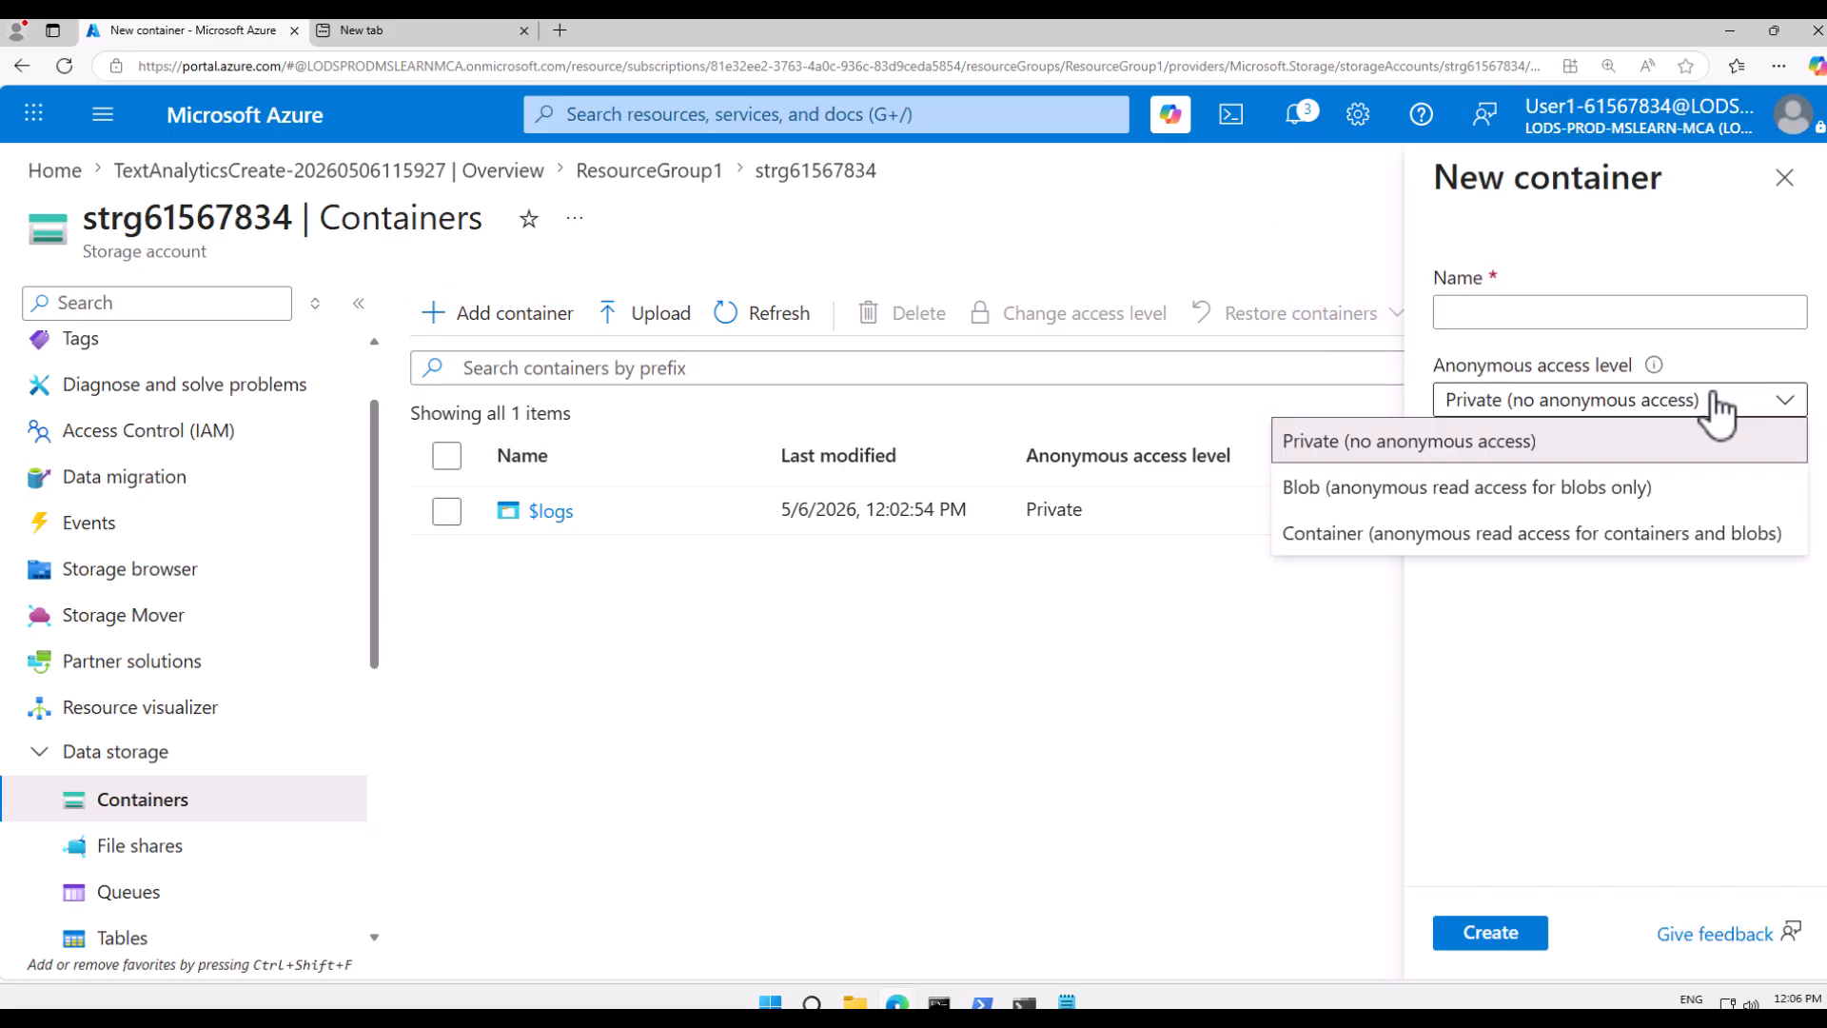
left_click(1409, 535)
left_click(1476, 314)
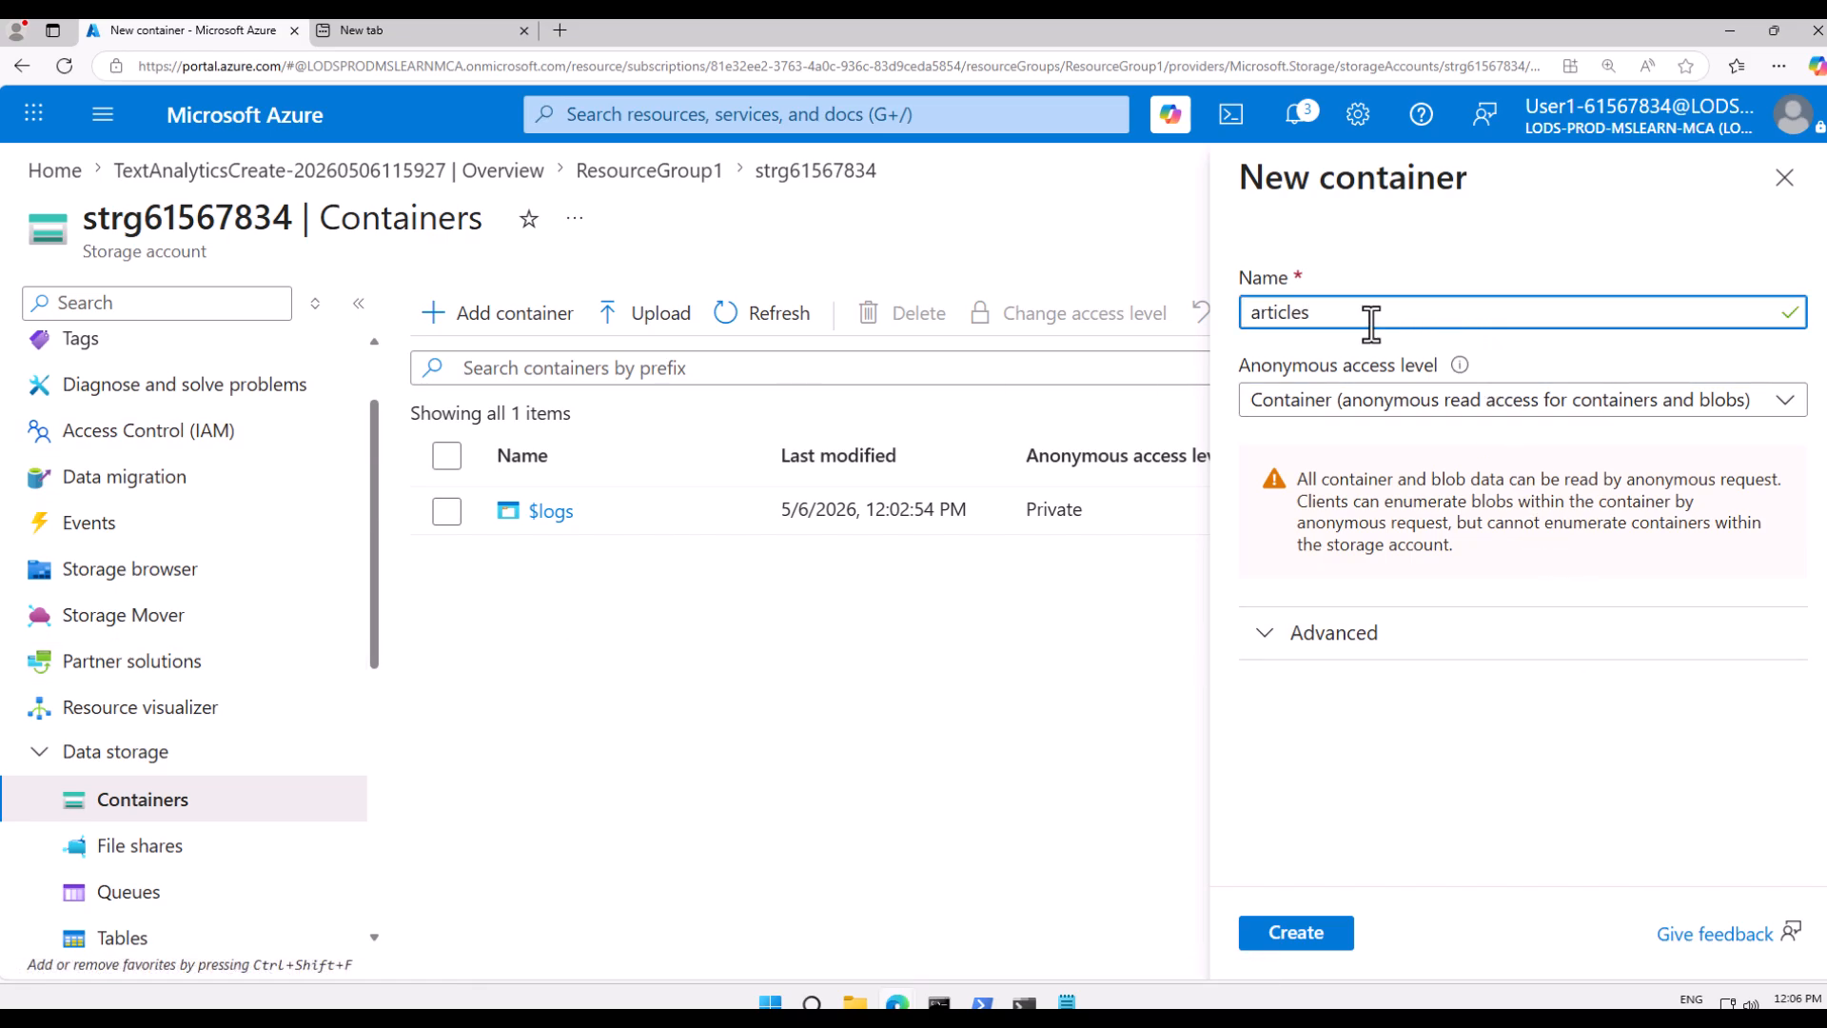
left_click(1321, 937)
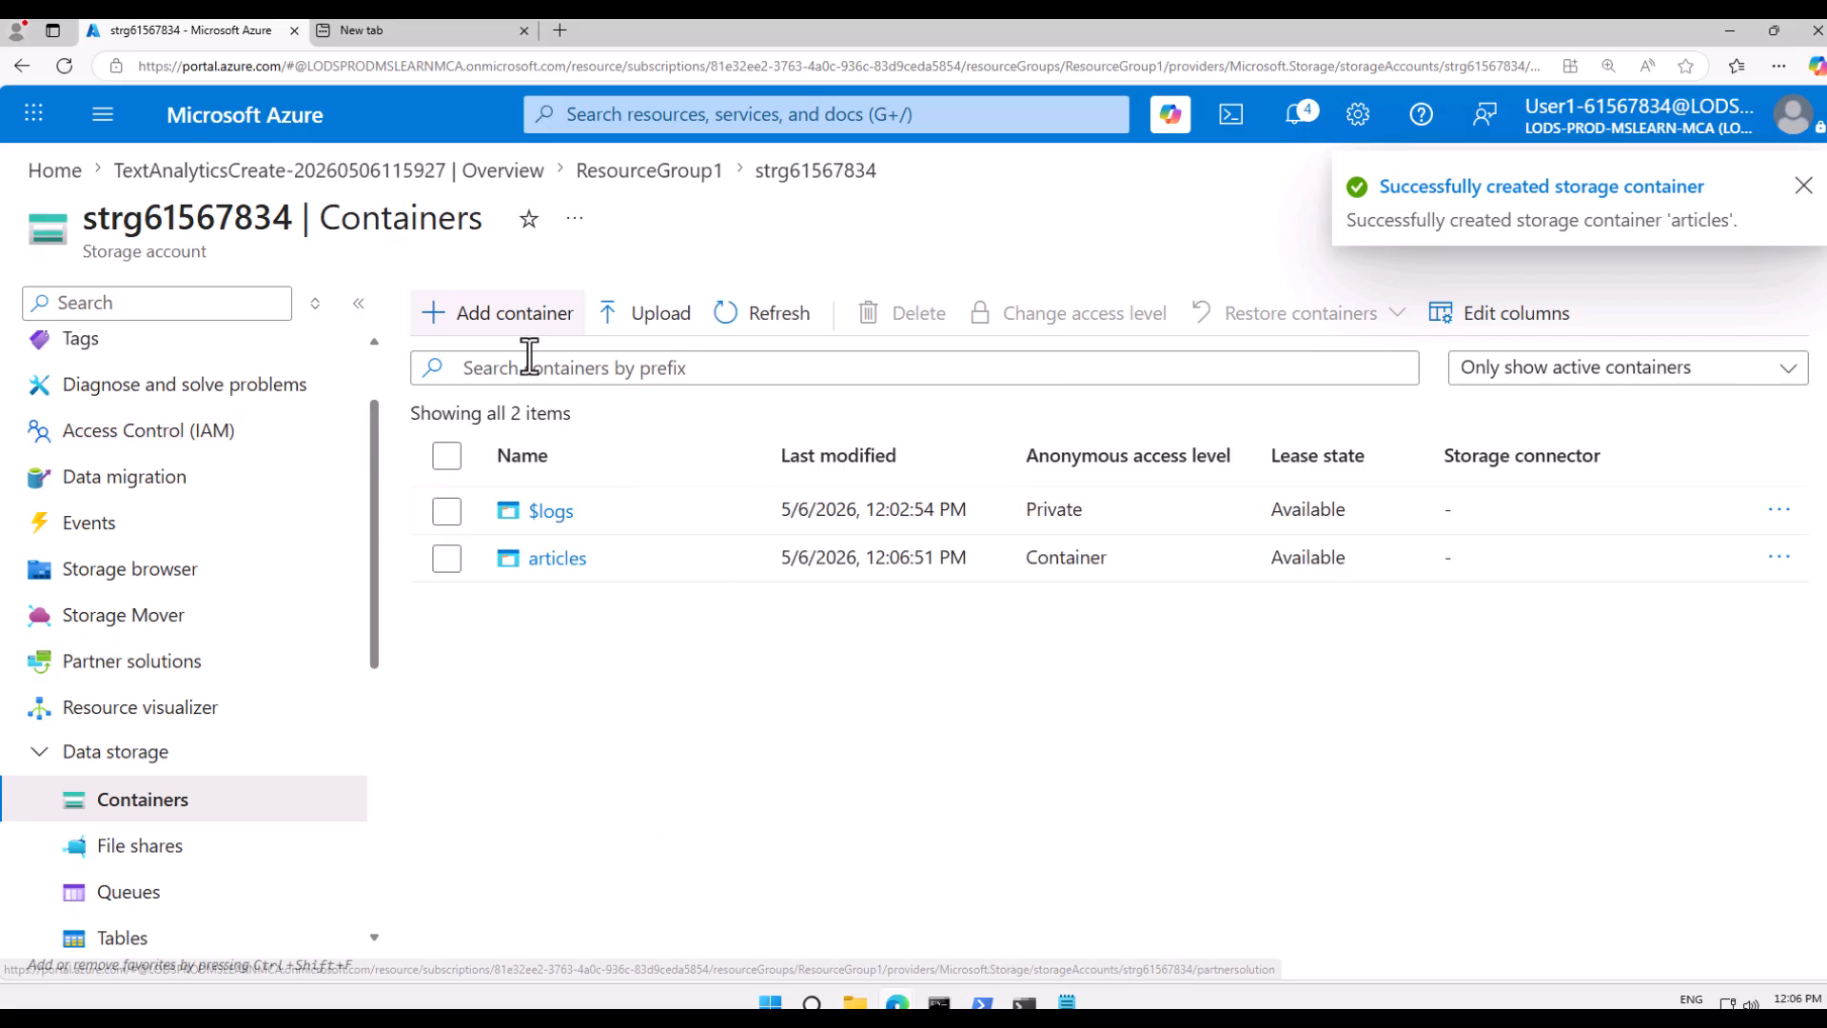
- Upload all the article text files from the Downloads articles folder into the articles container
left_click(560, 562)
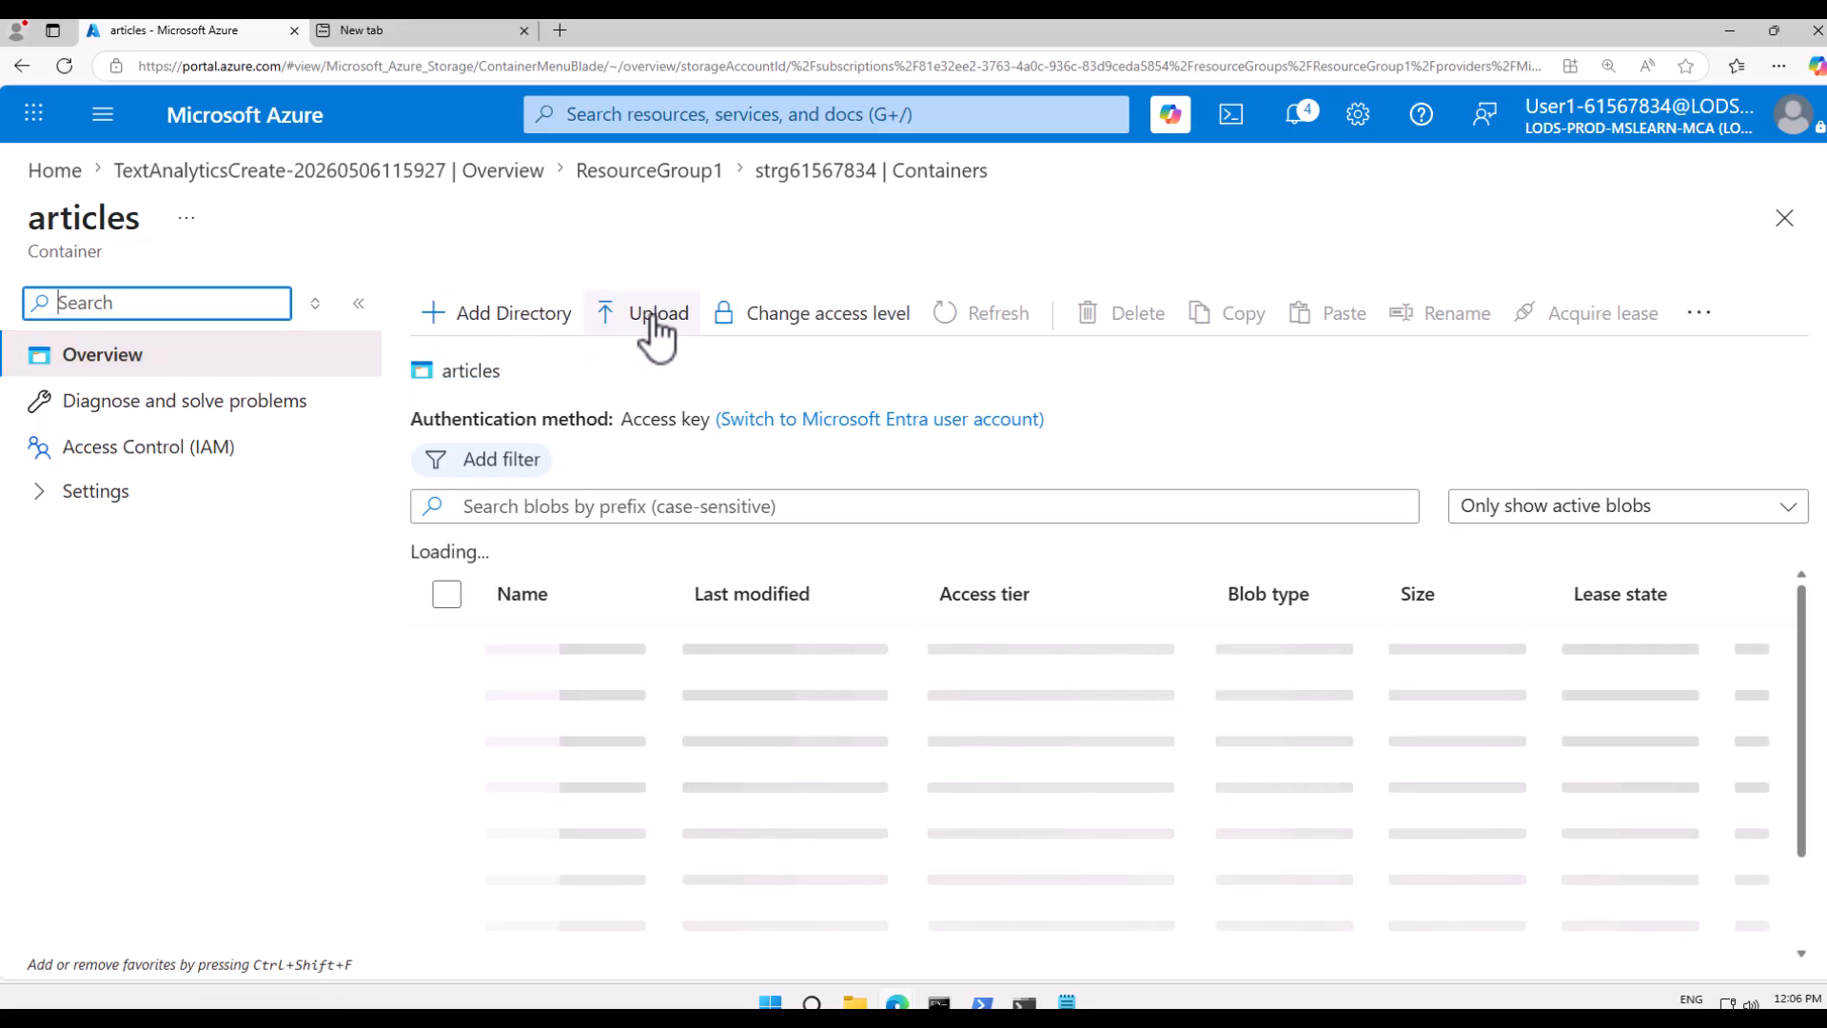
left_click(665, 324)
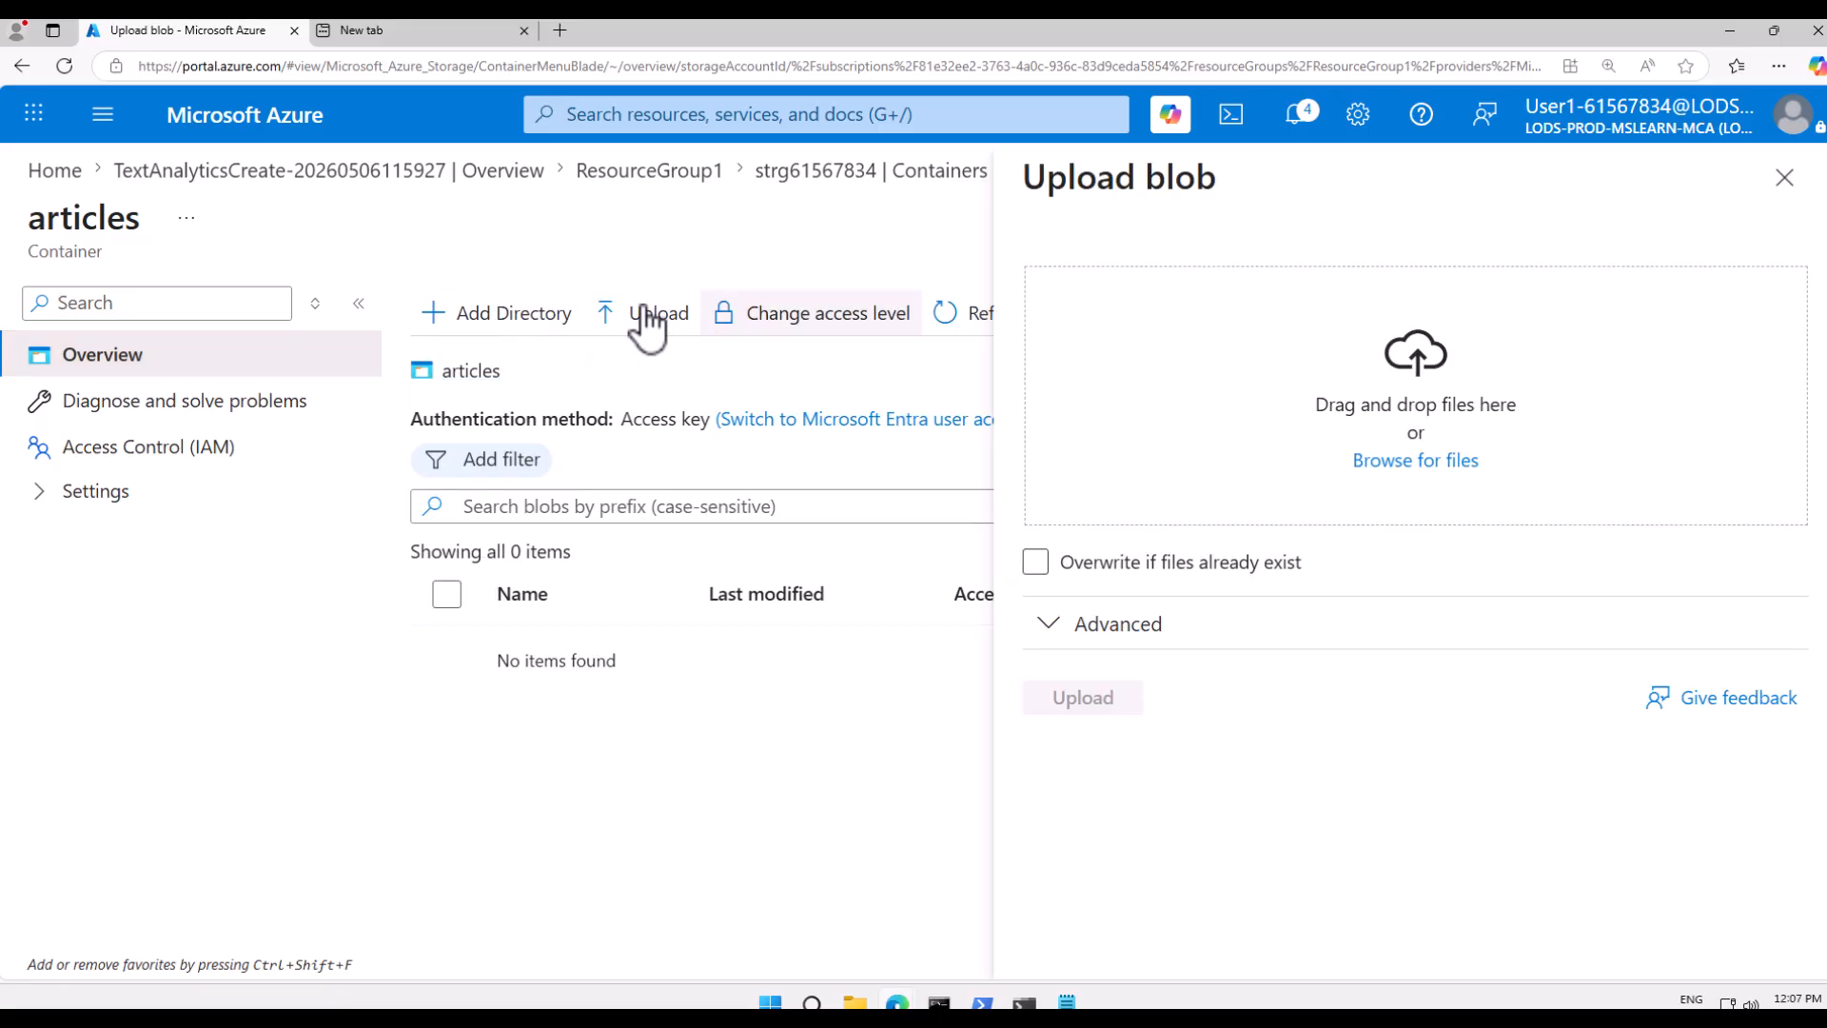
left_click(1421, 463)
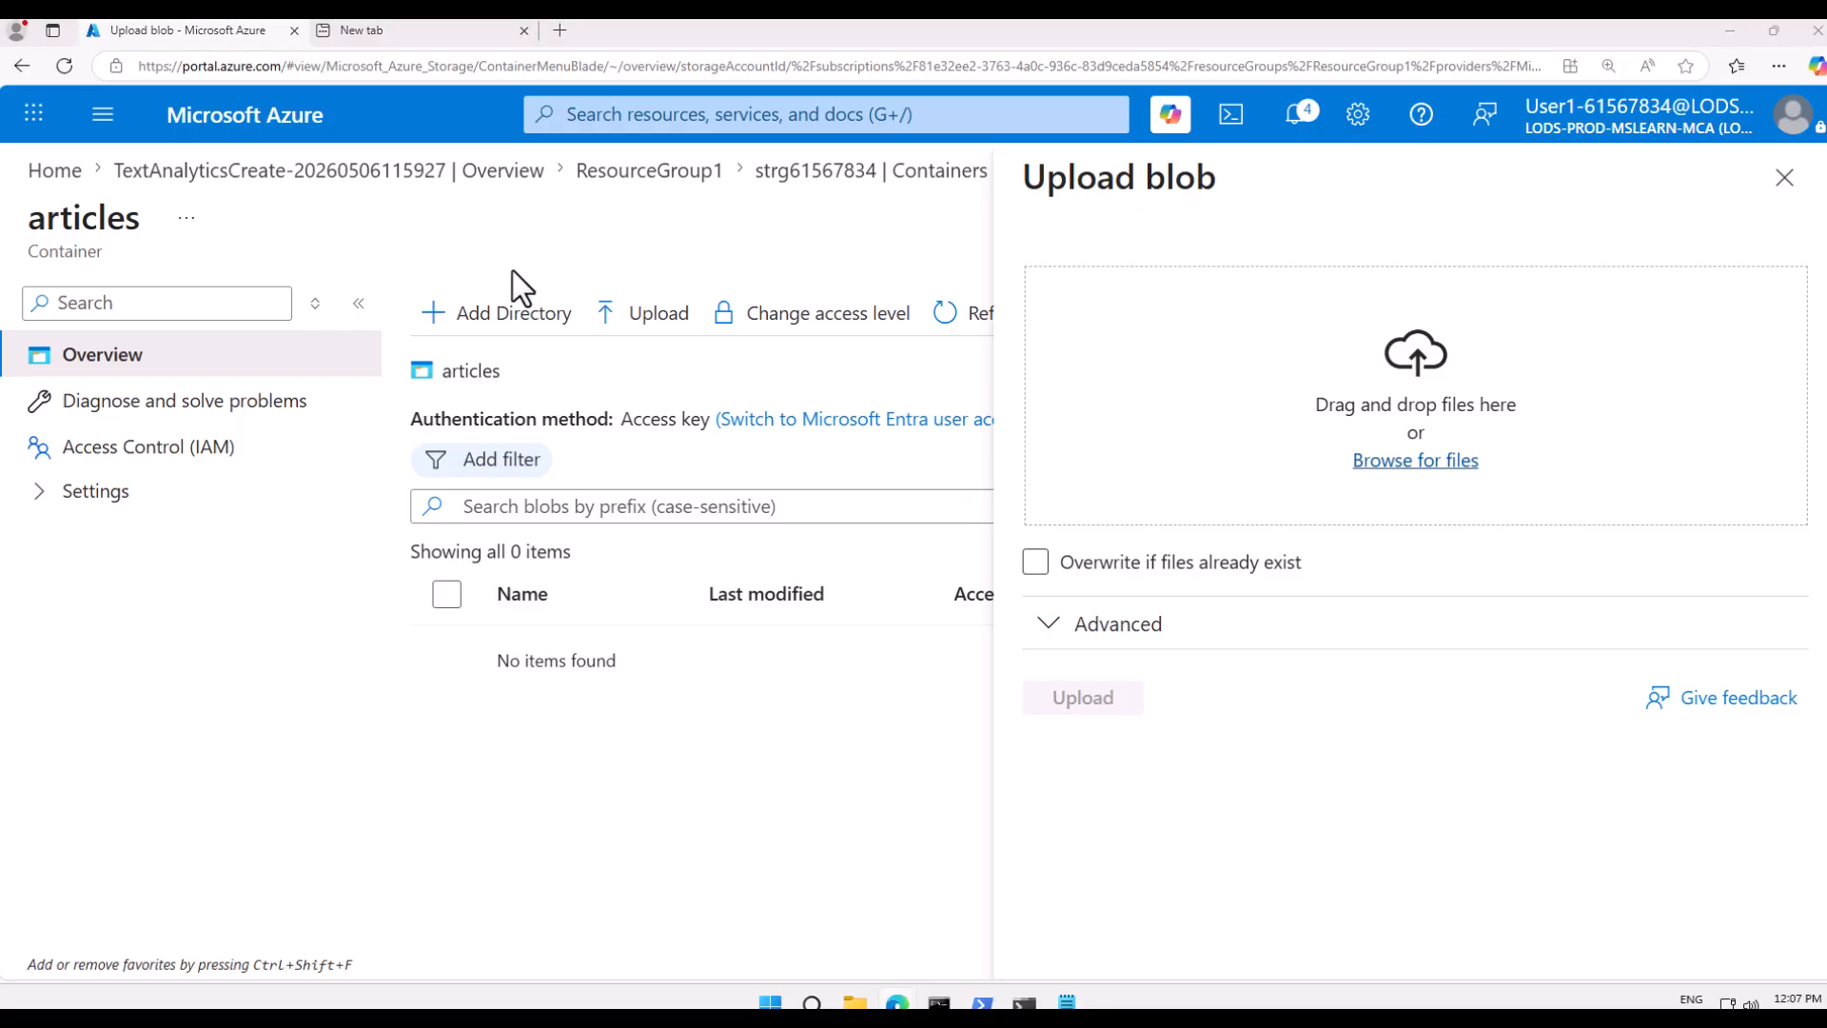
left_click(76, 302)
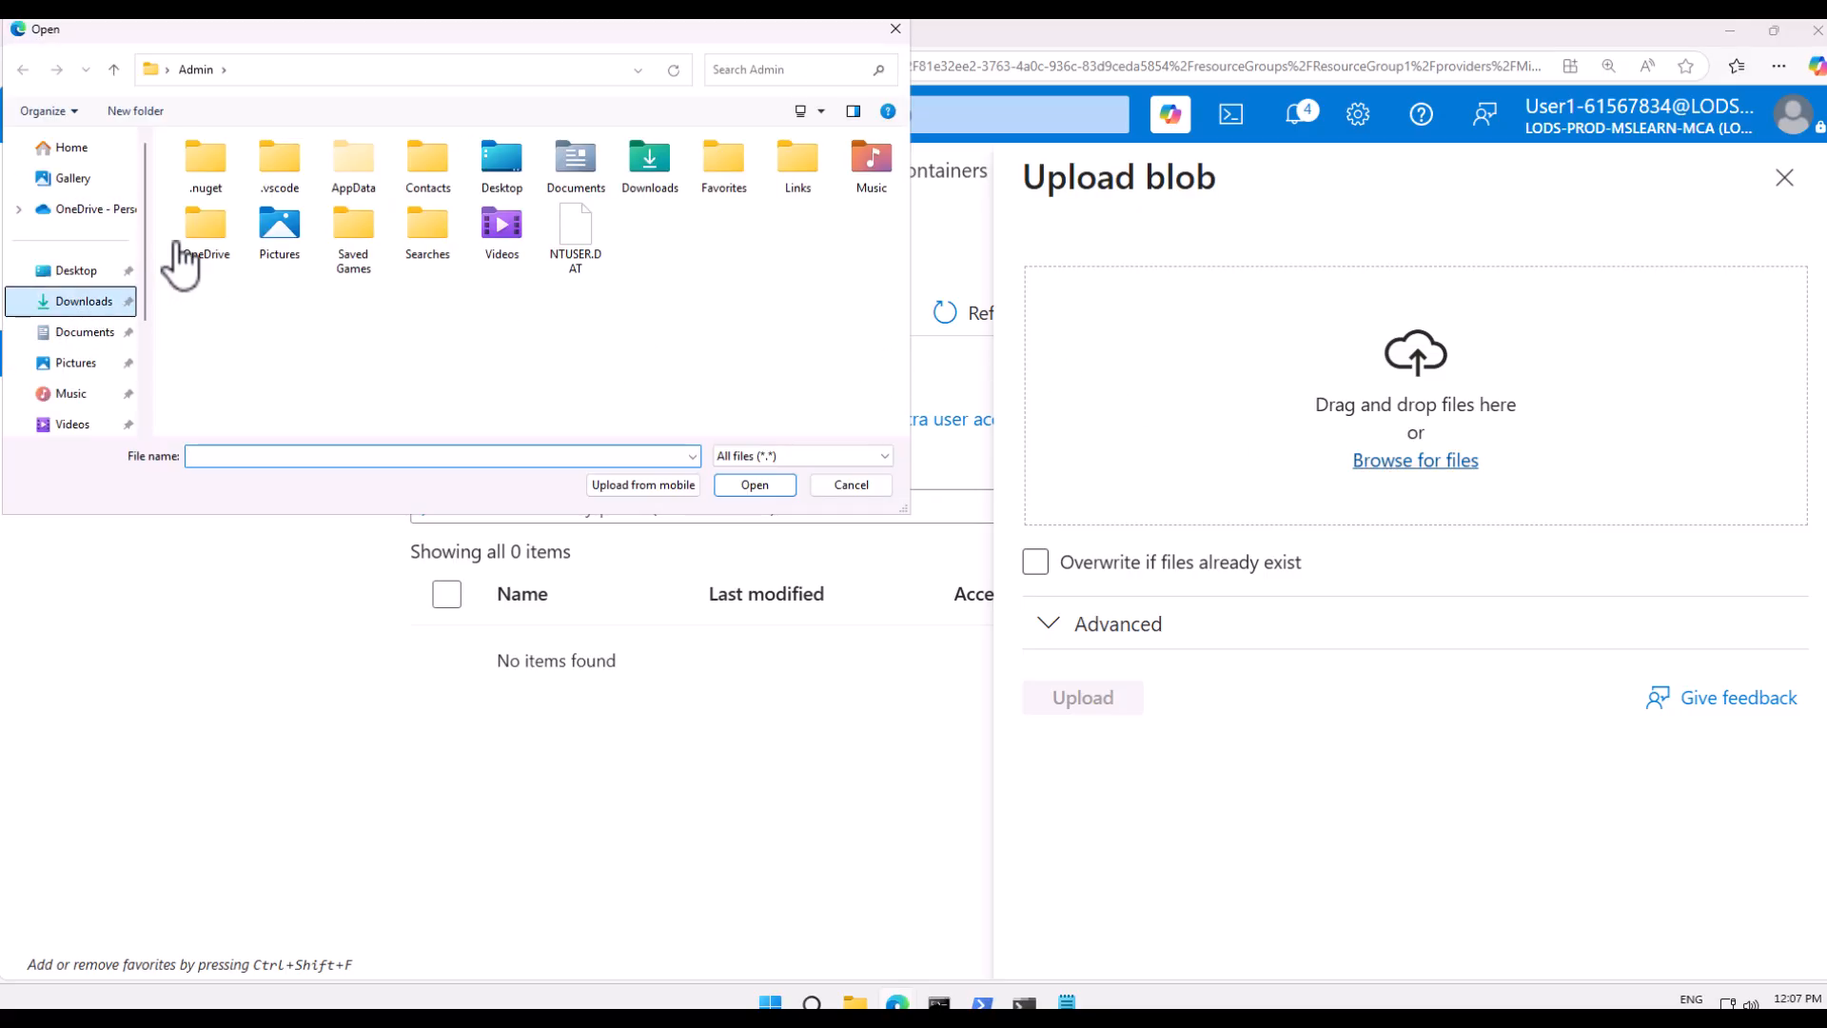
left_click(220, 223)
double_click(220, 222)
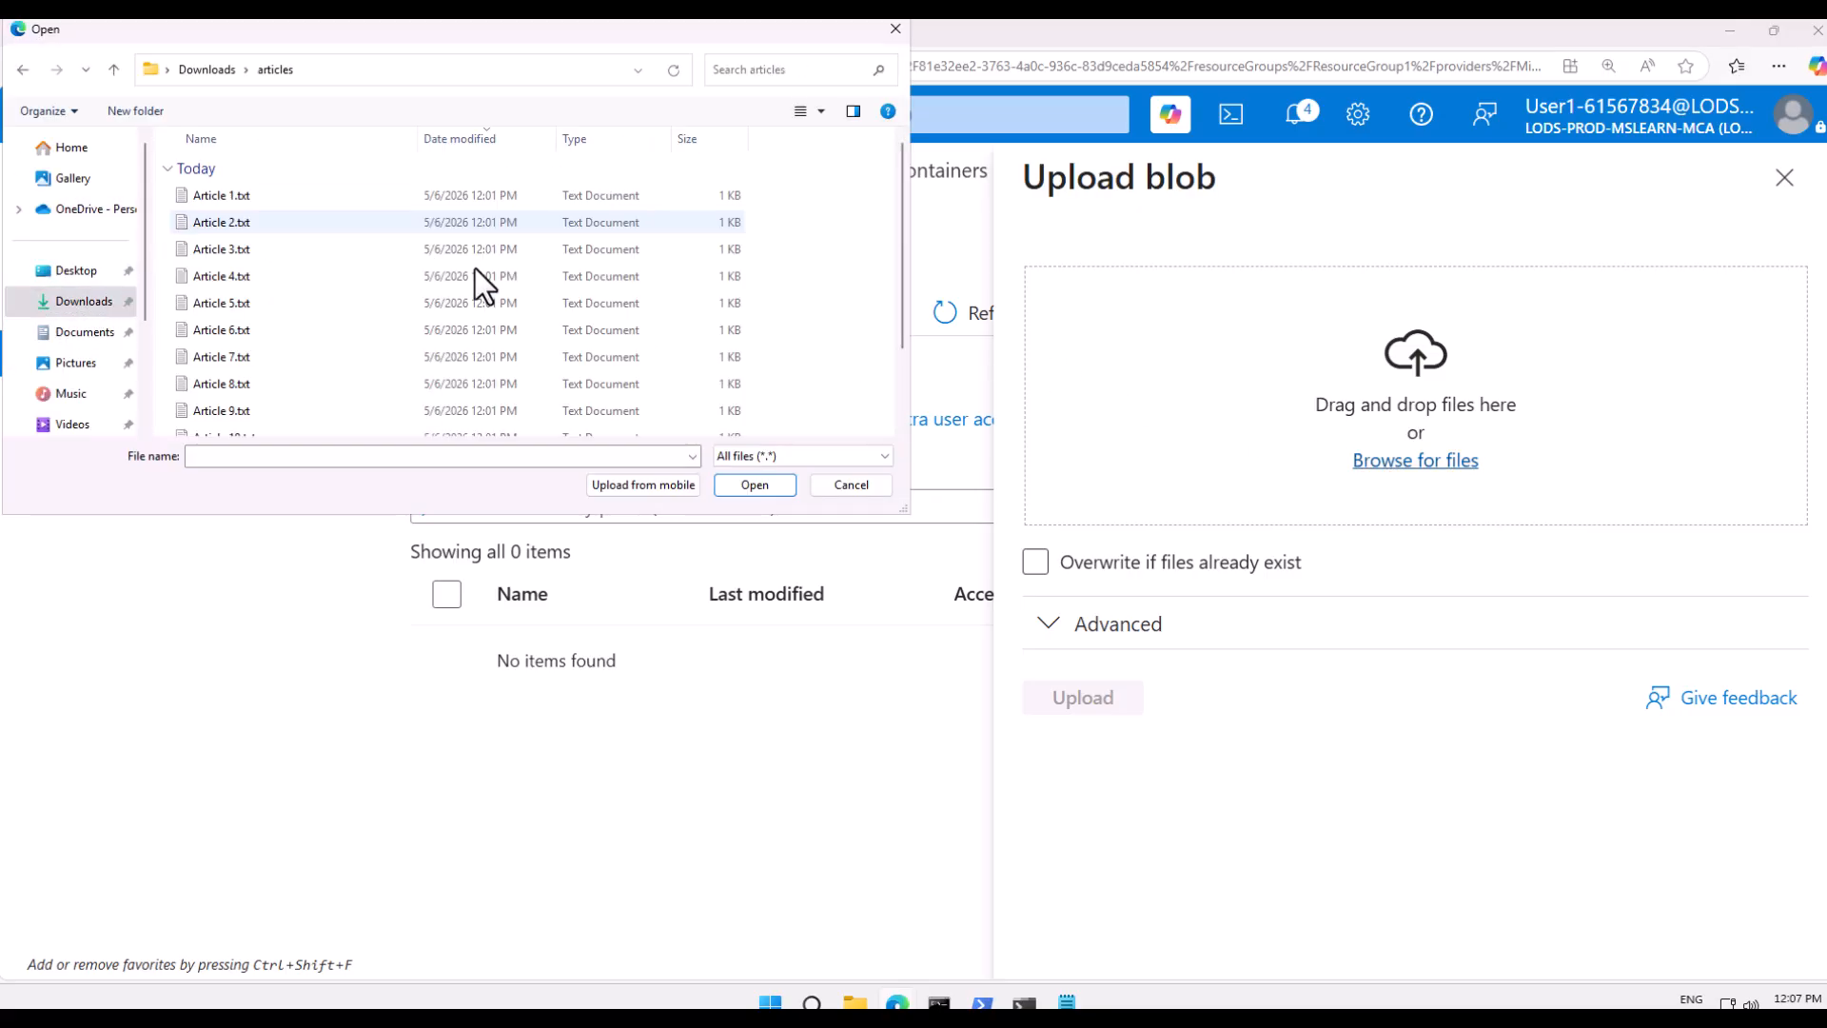
left_click(507, 339)
key("ctrl+a")
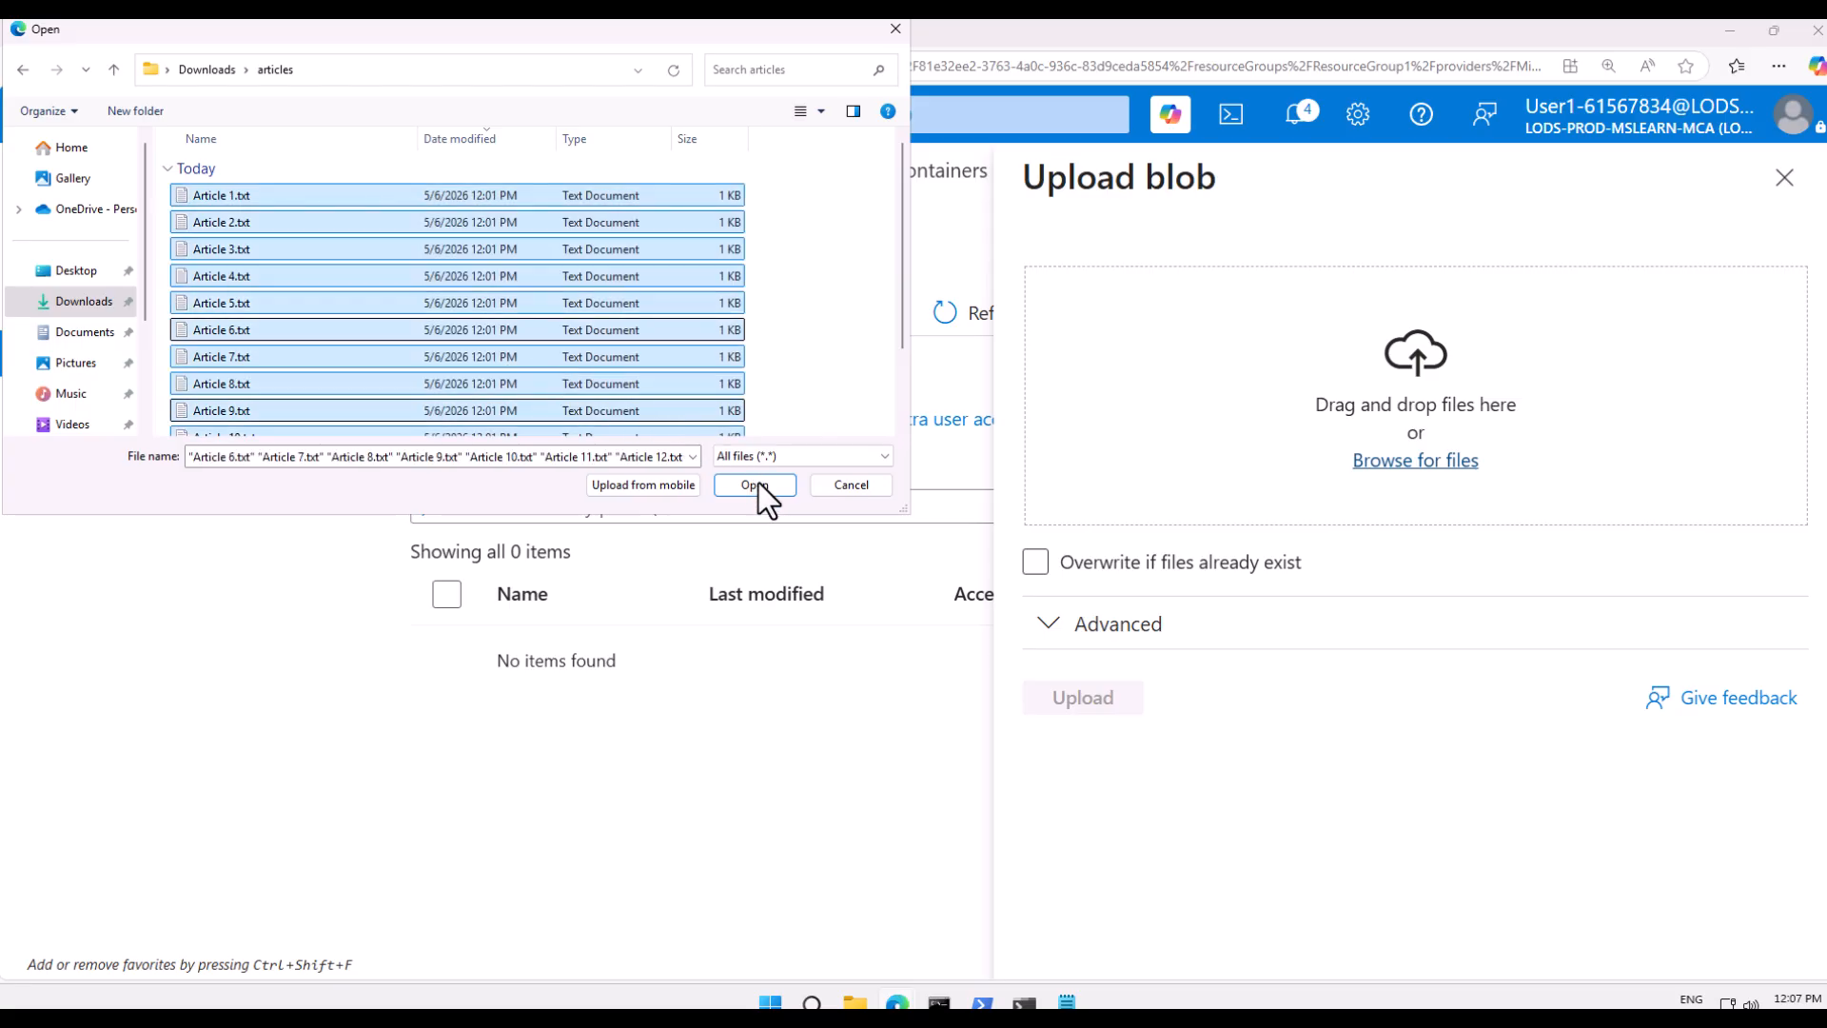
left_click(767, 488)
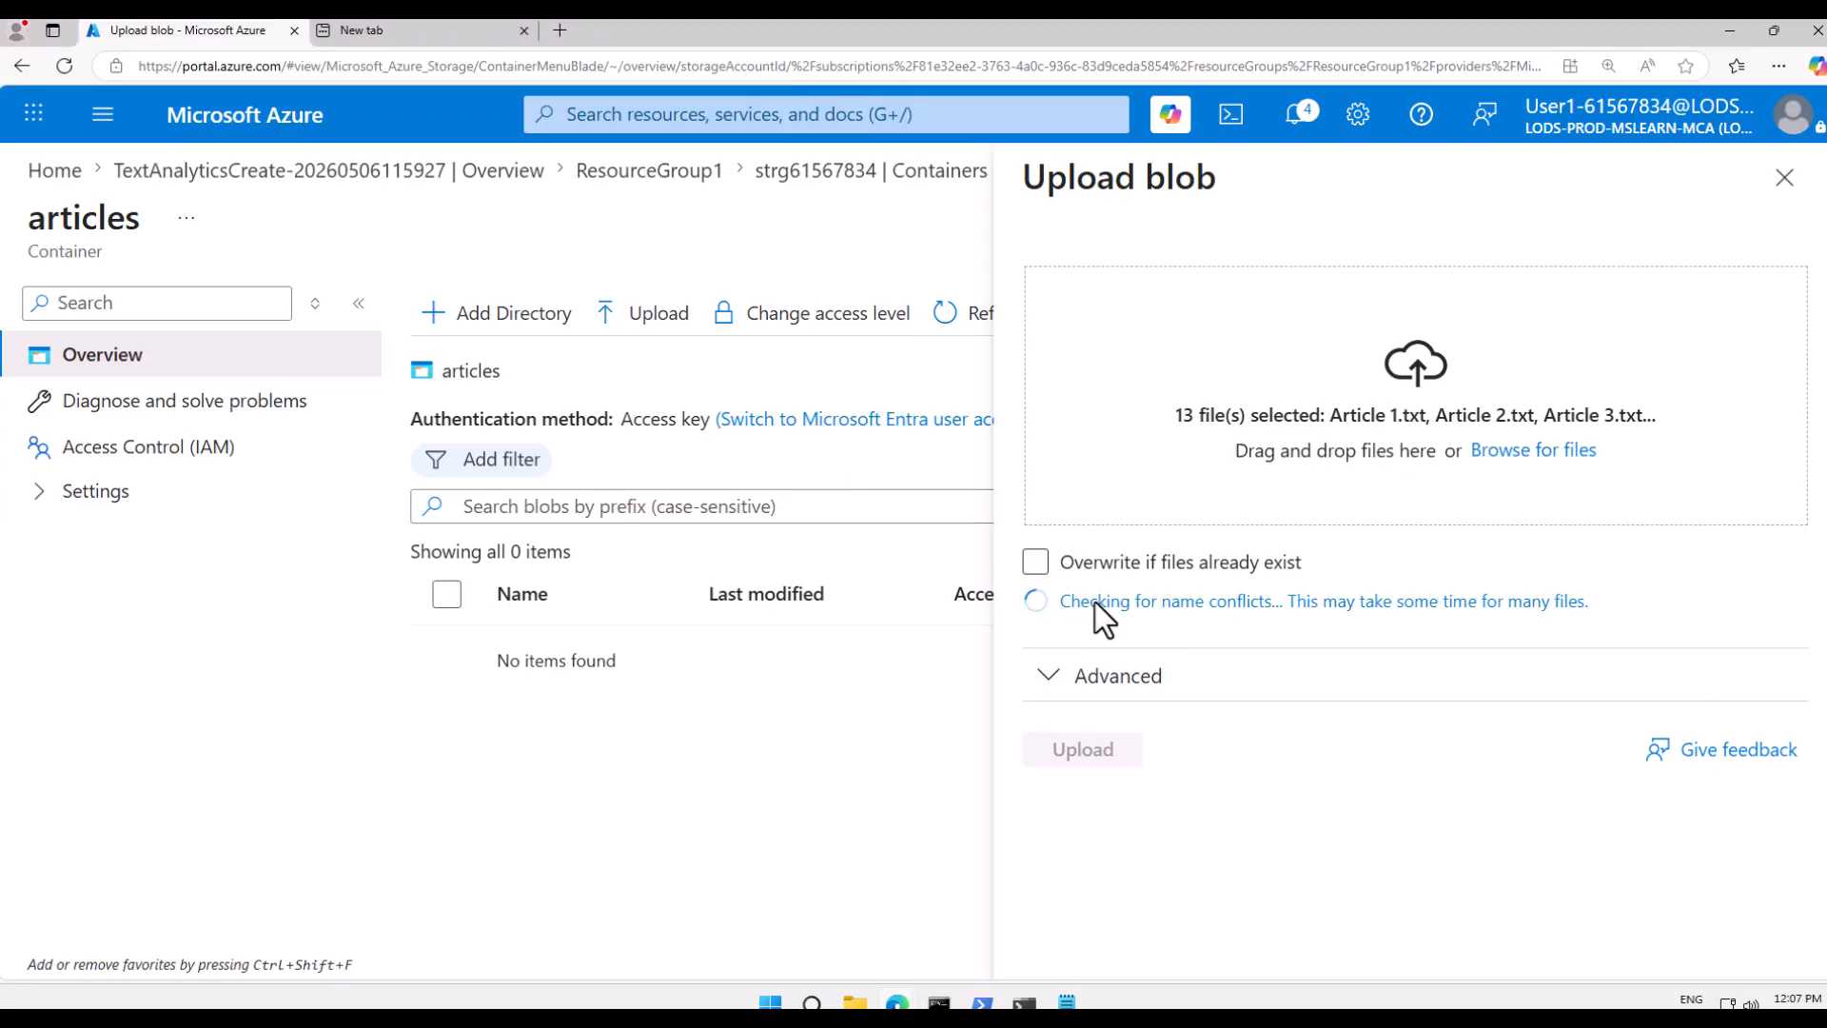
left_click(1060, 695)
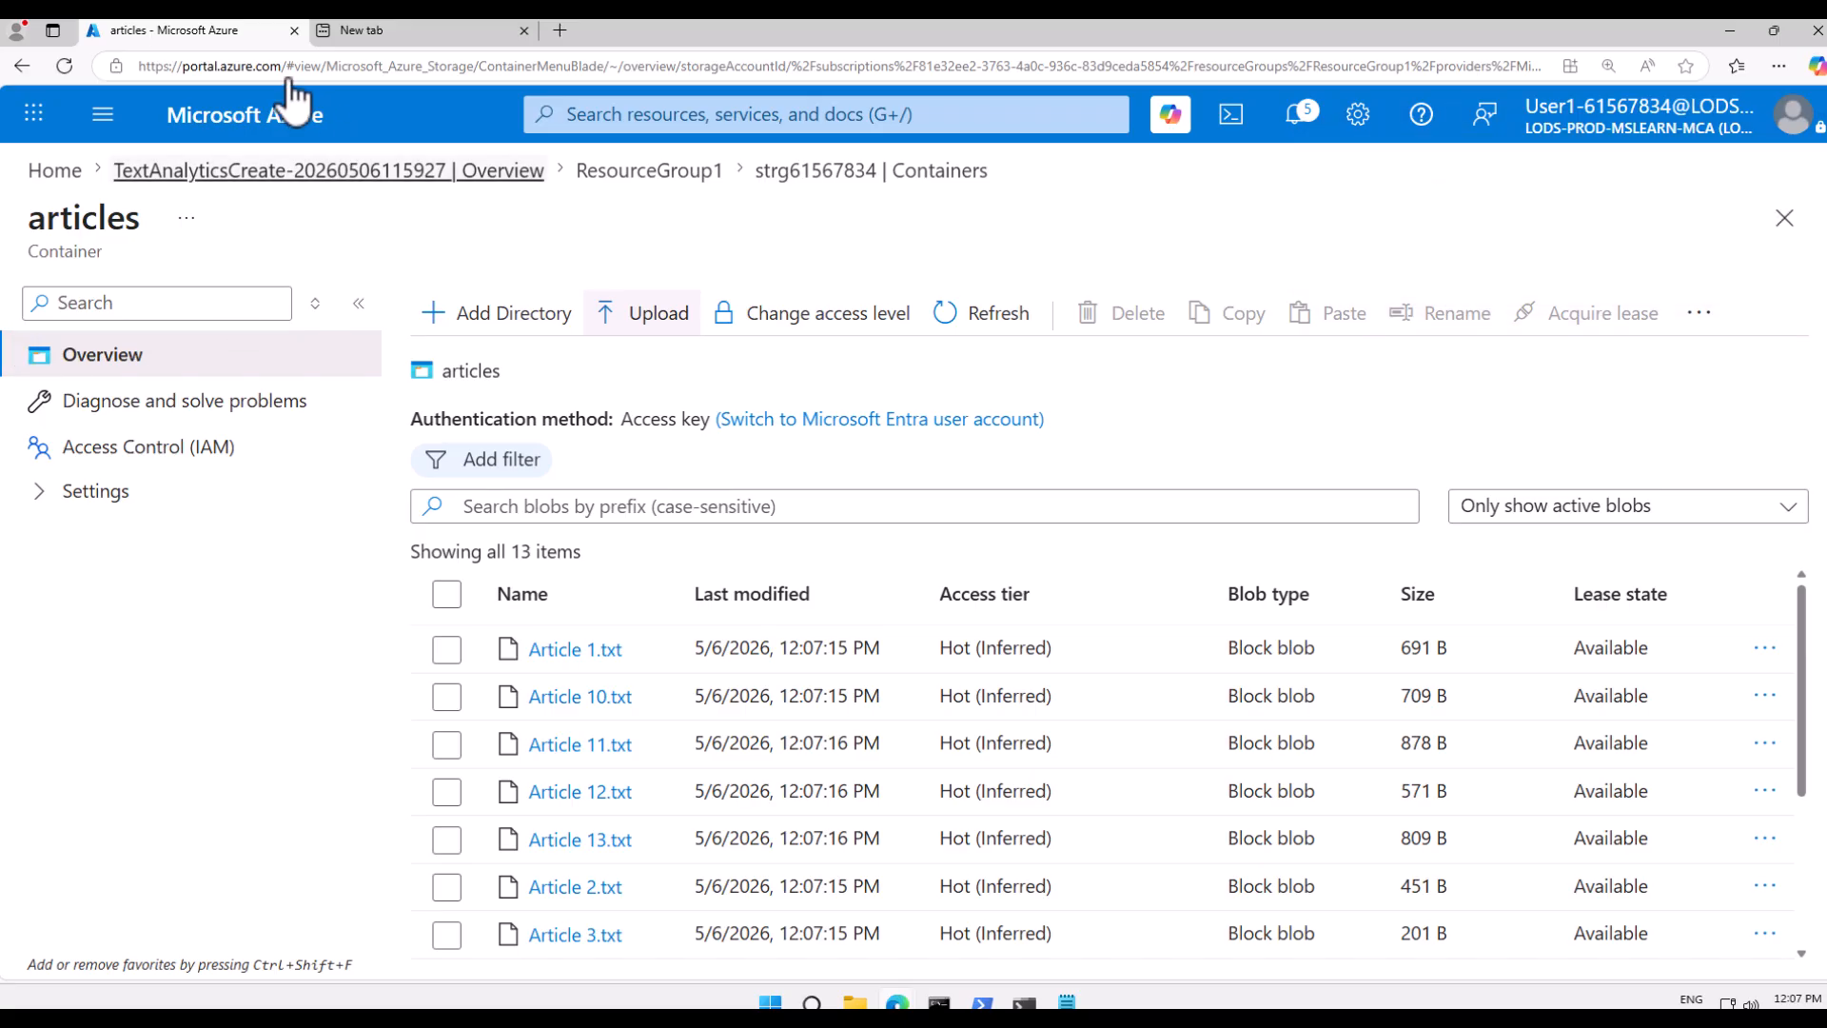
left_click(434, 36)
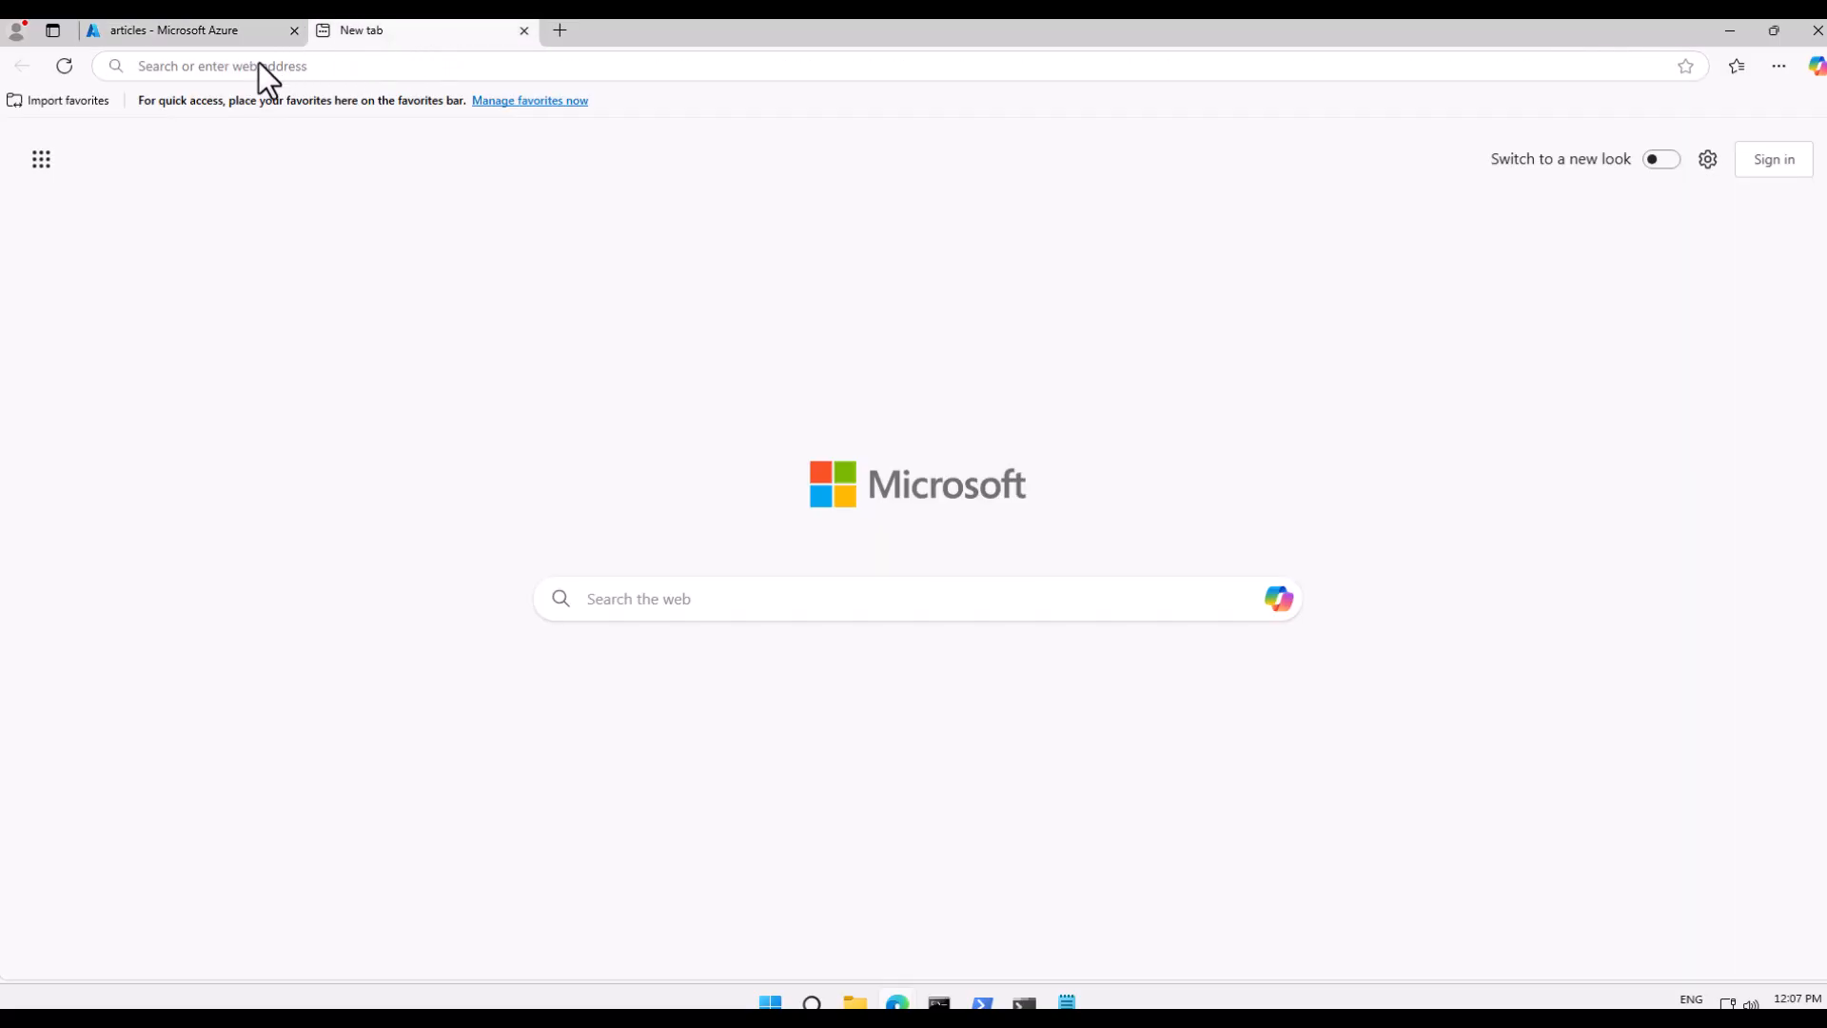
left_click(173, 34)
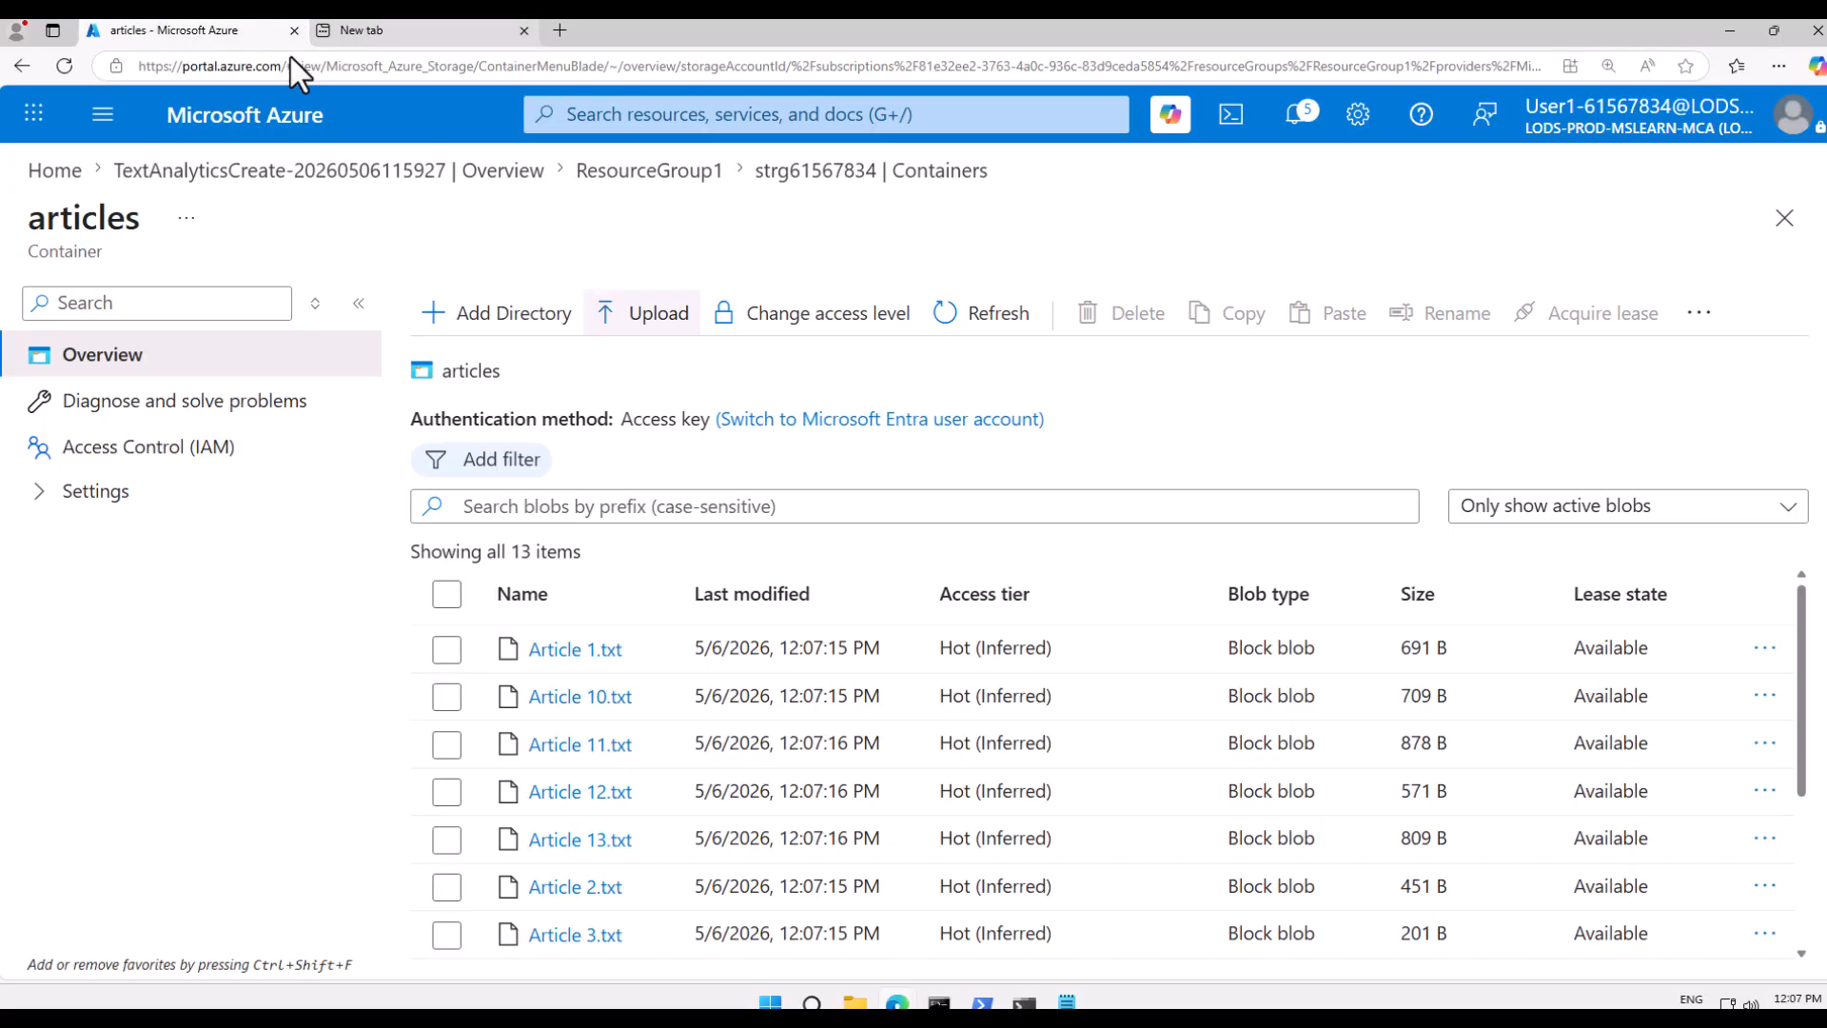
left_click(324, 36)
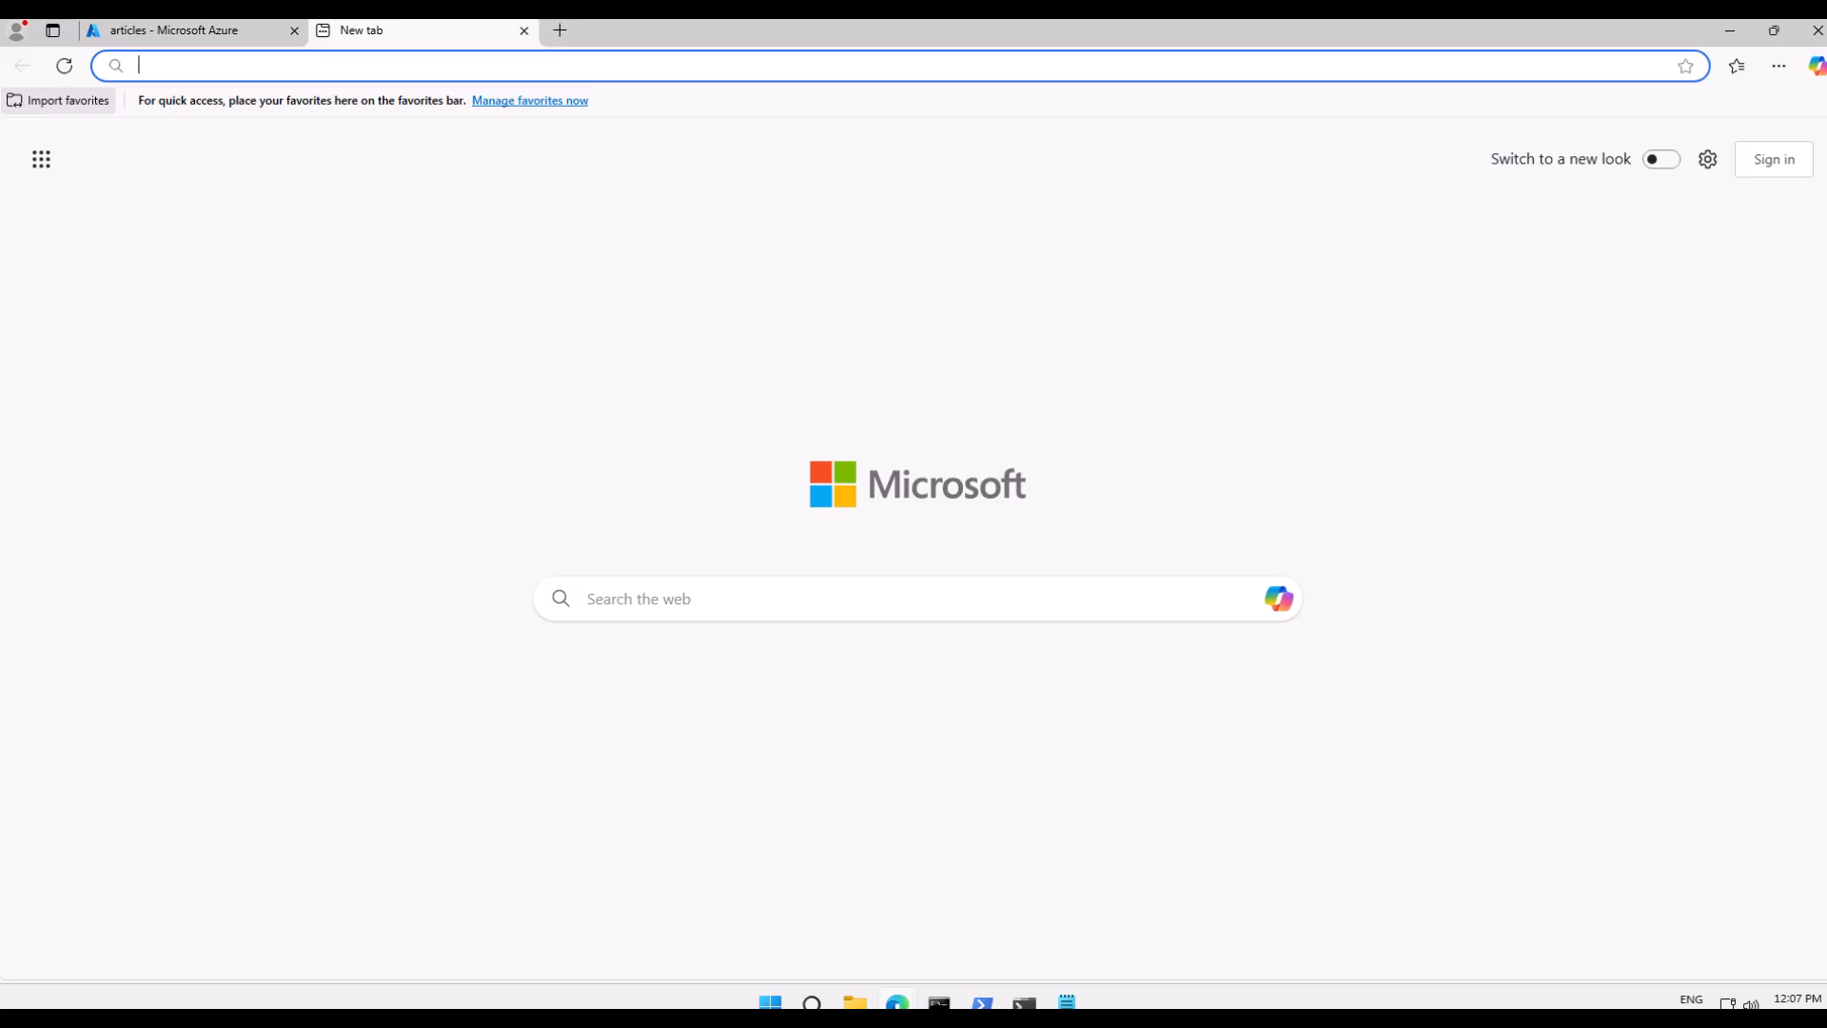
type("https://language.cognitive.azure.com/")
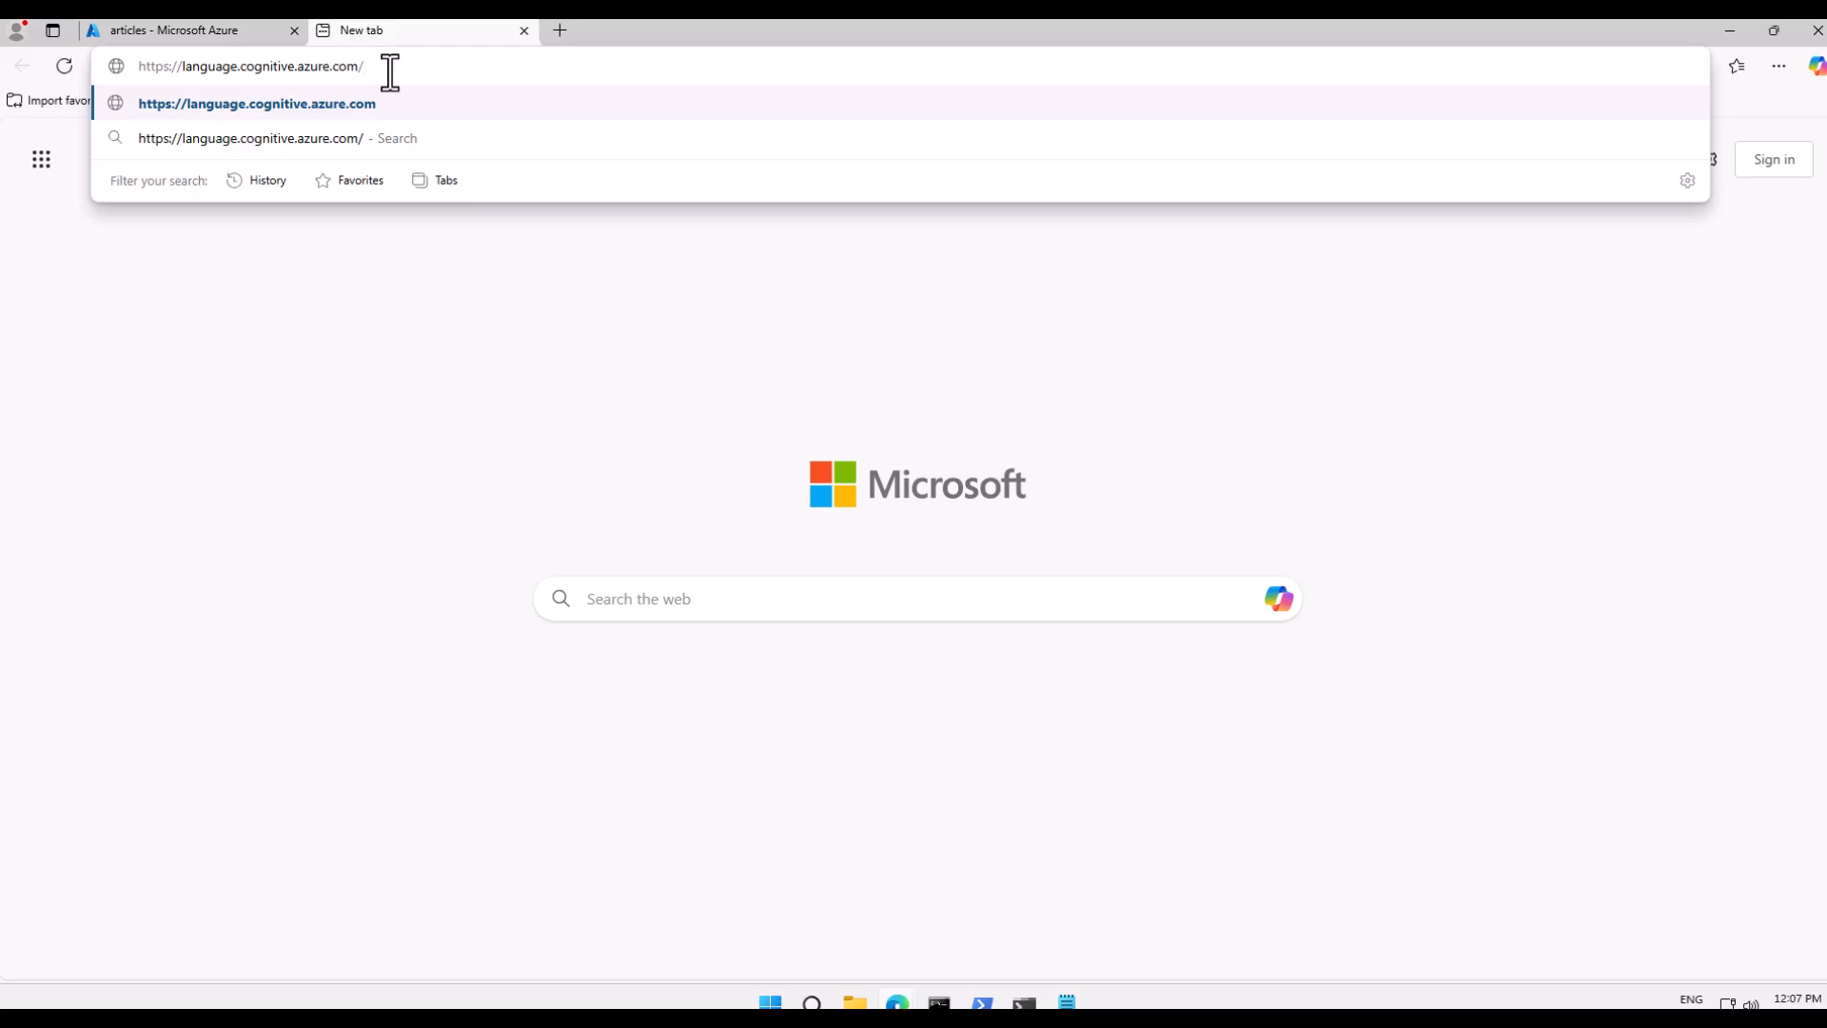
key("Return")
key("ctrl+plus")
key("ctrl+minus")
key("ctrl+plus")
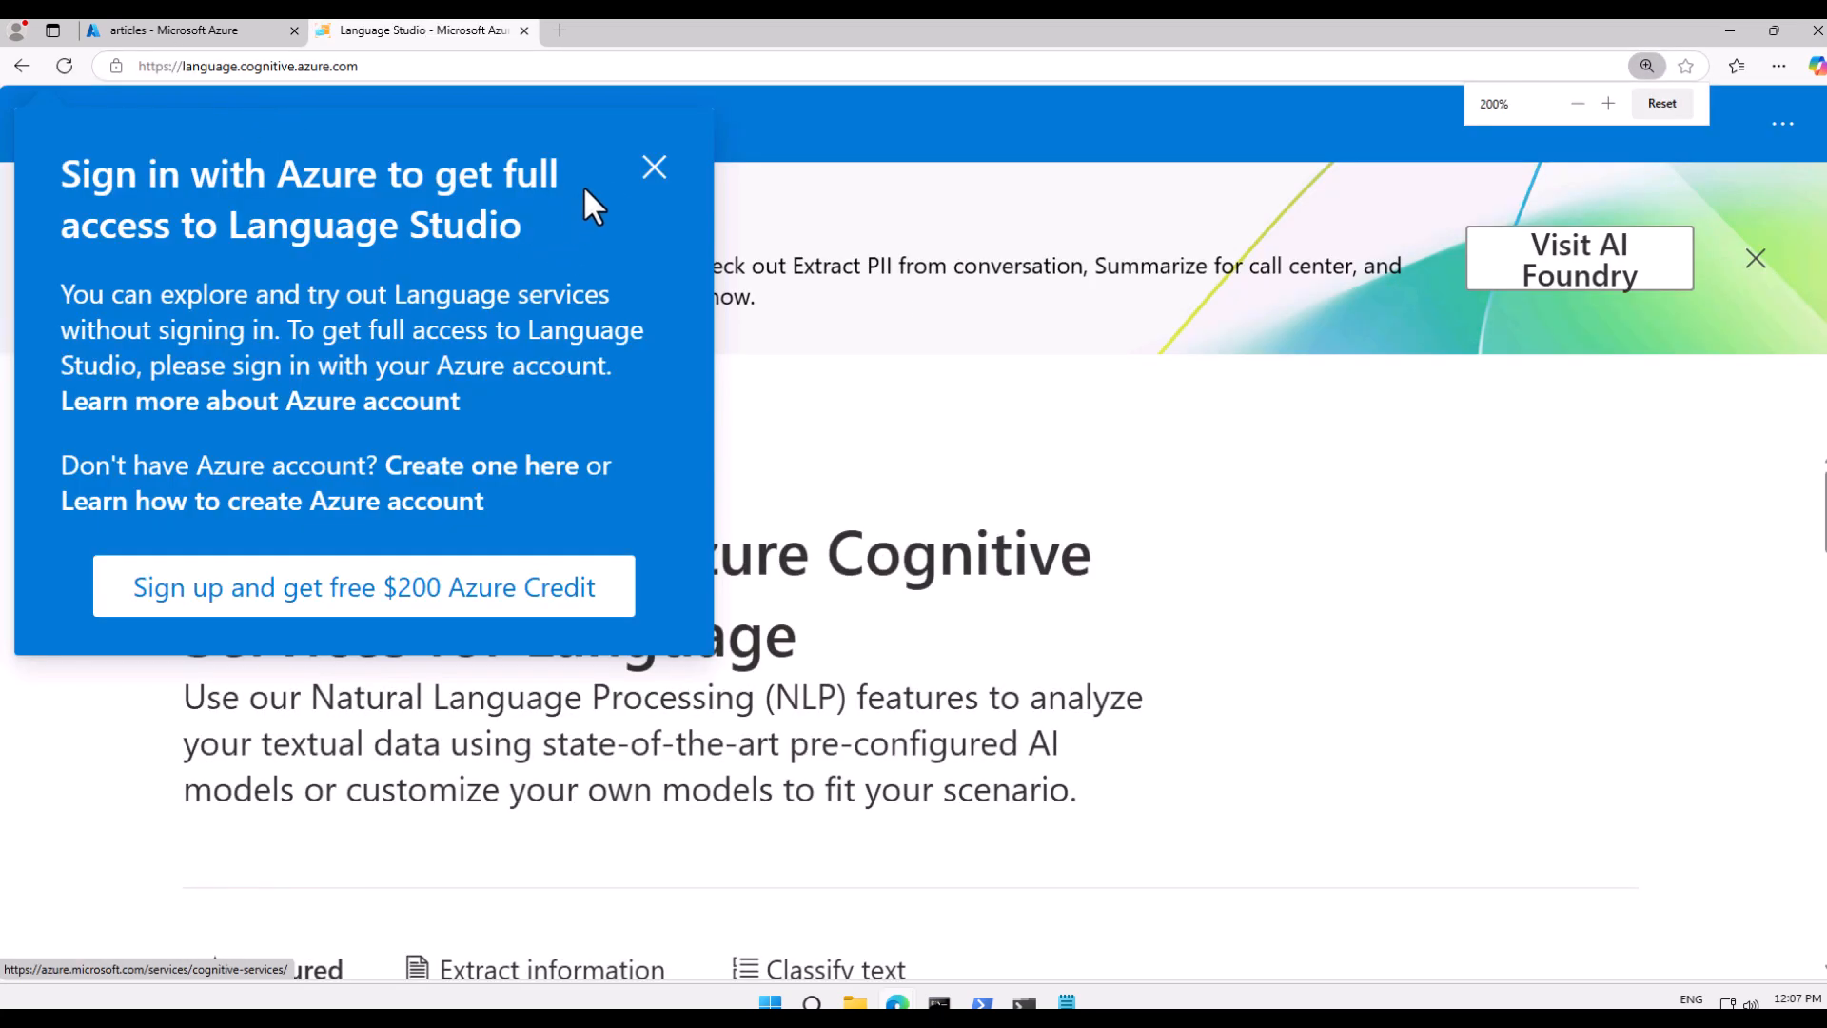
left_click(653, 169)
key("ctrl+minus")
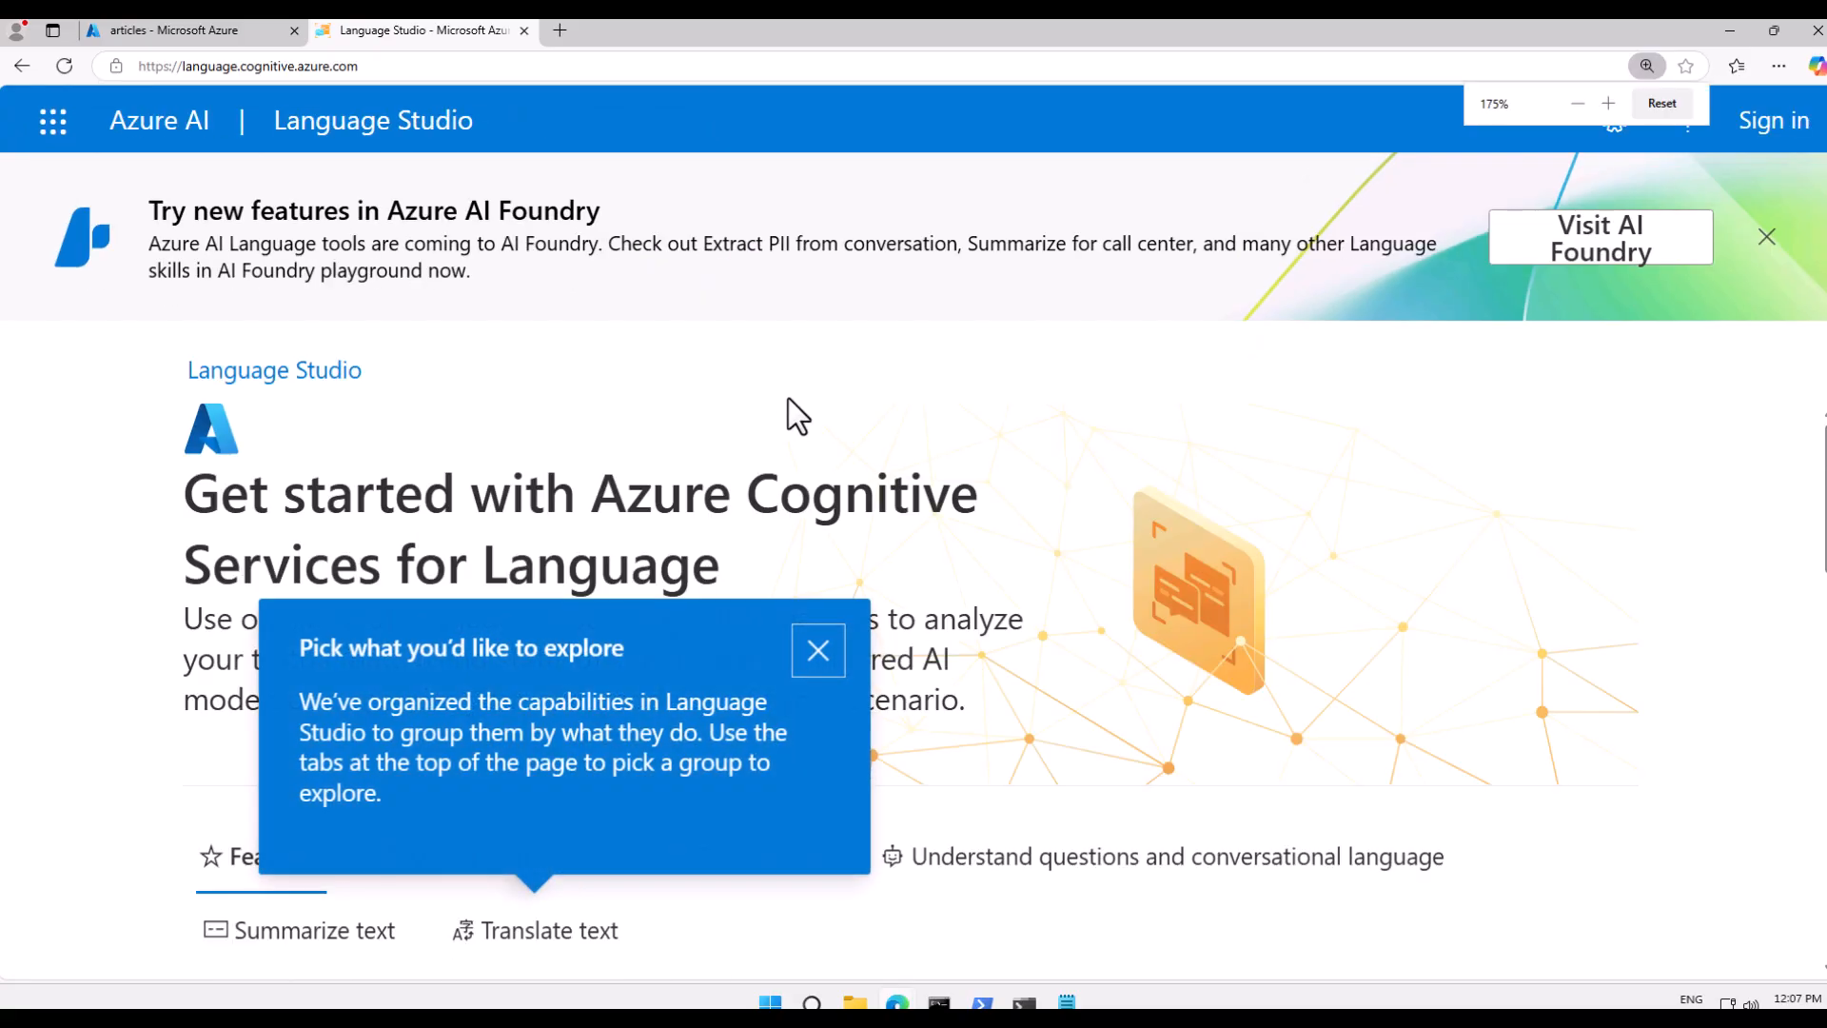
key("ctrl+minus")
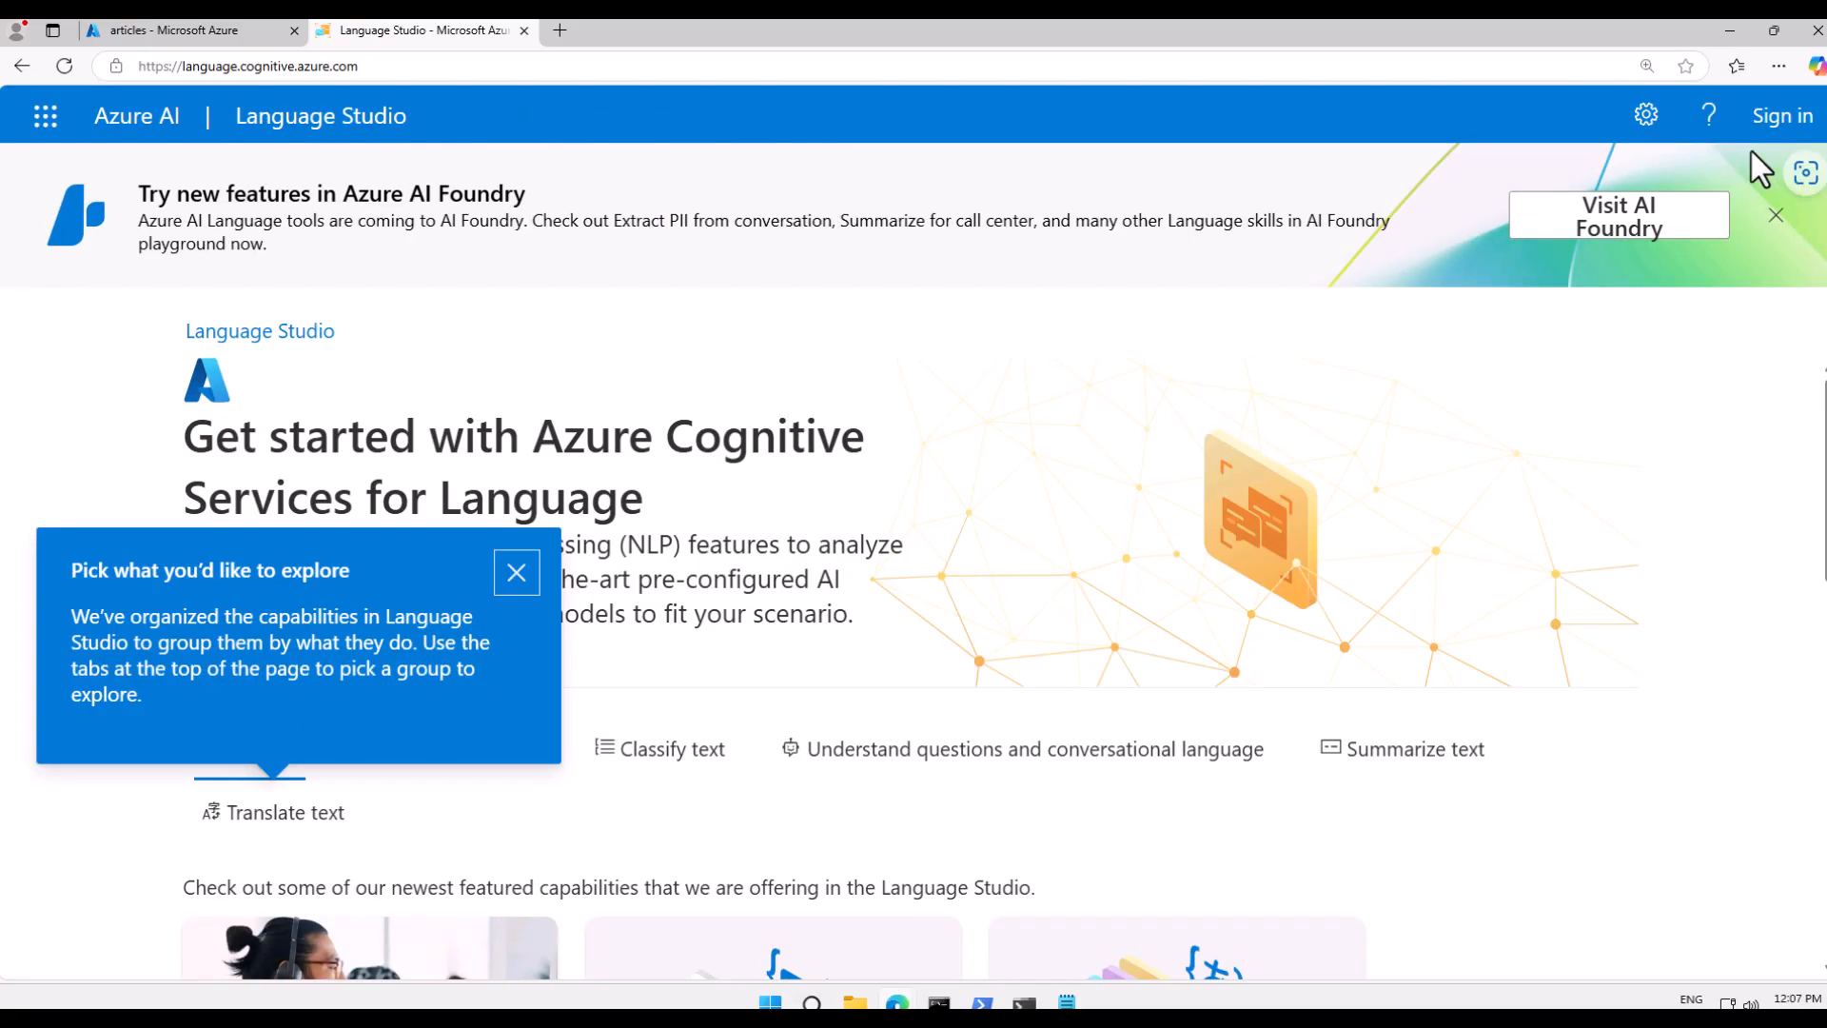
- Sign in to Language Studio and dismiss the Edge mobile app offer and the welcome introduction
left_click(1782, 116)
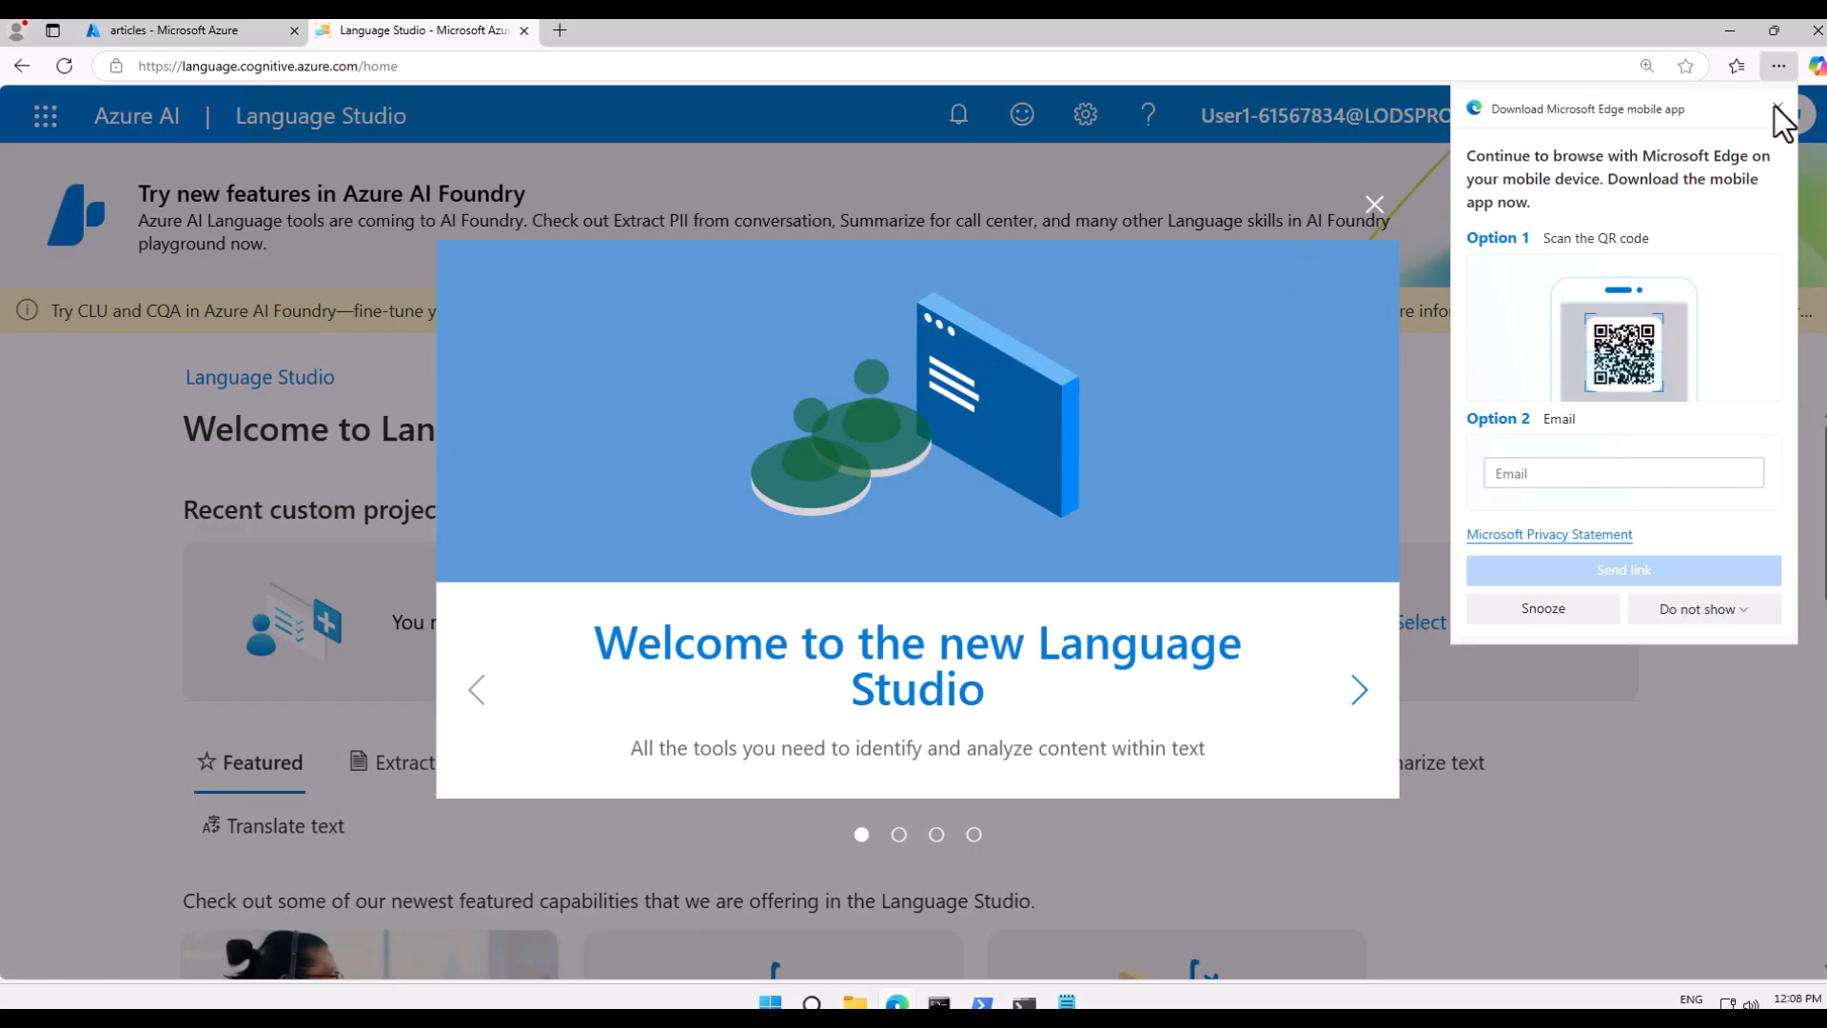
left_click(1778, 112)
left_click(1373, 208)
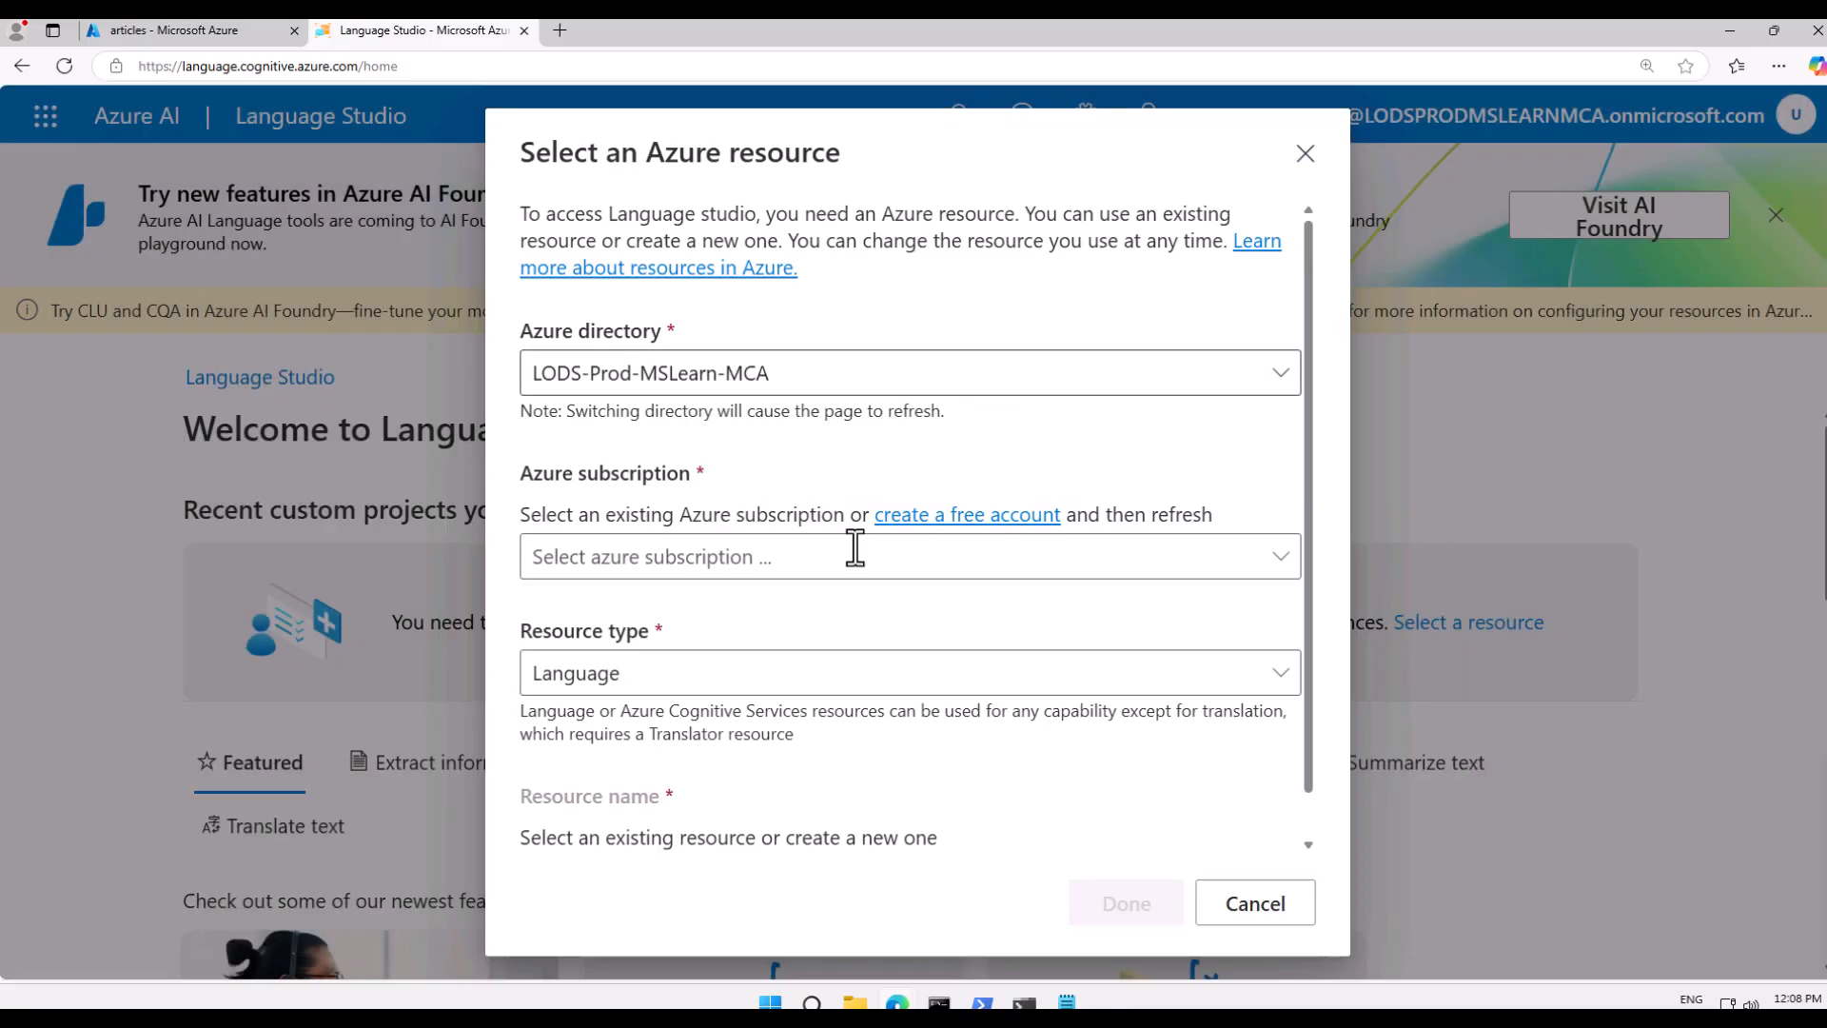
- Connect Language Studio to the Language resource language61567834, using directory LODS-Prod-MSLearn-MCA and subscription MOC Subscription-lod52556612
left_click(959, 374)
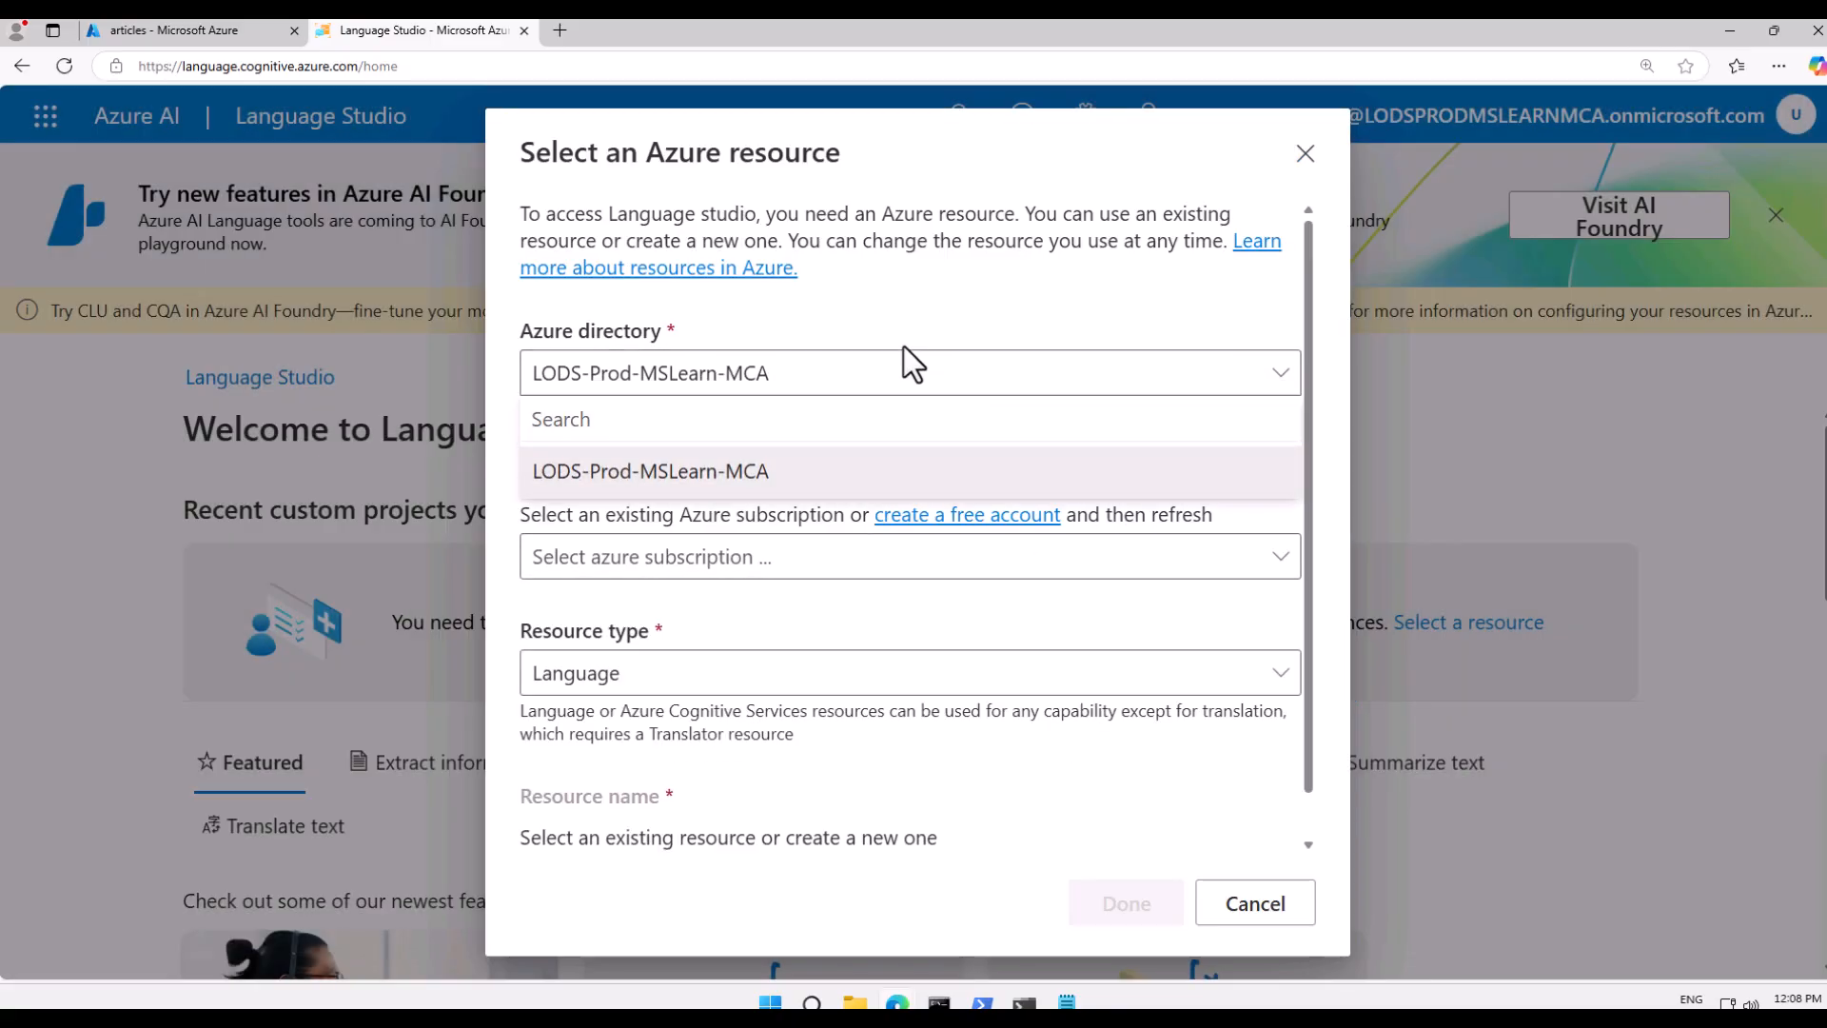
left_click(723, 471)
left_click(695, 571)
left_click(664, 654)
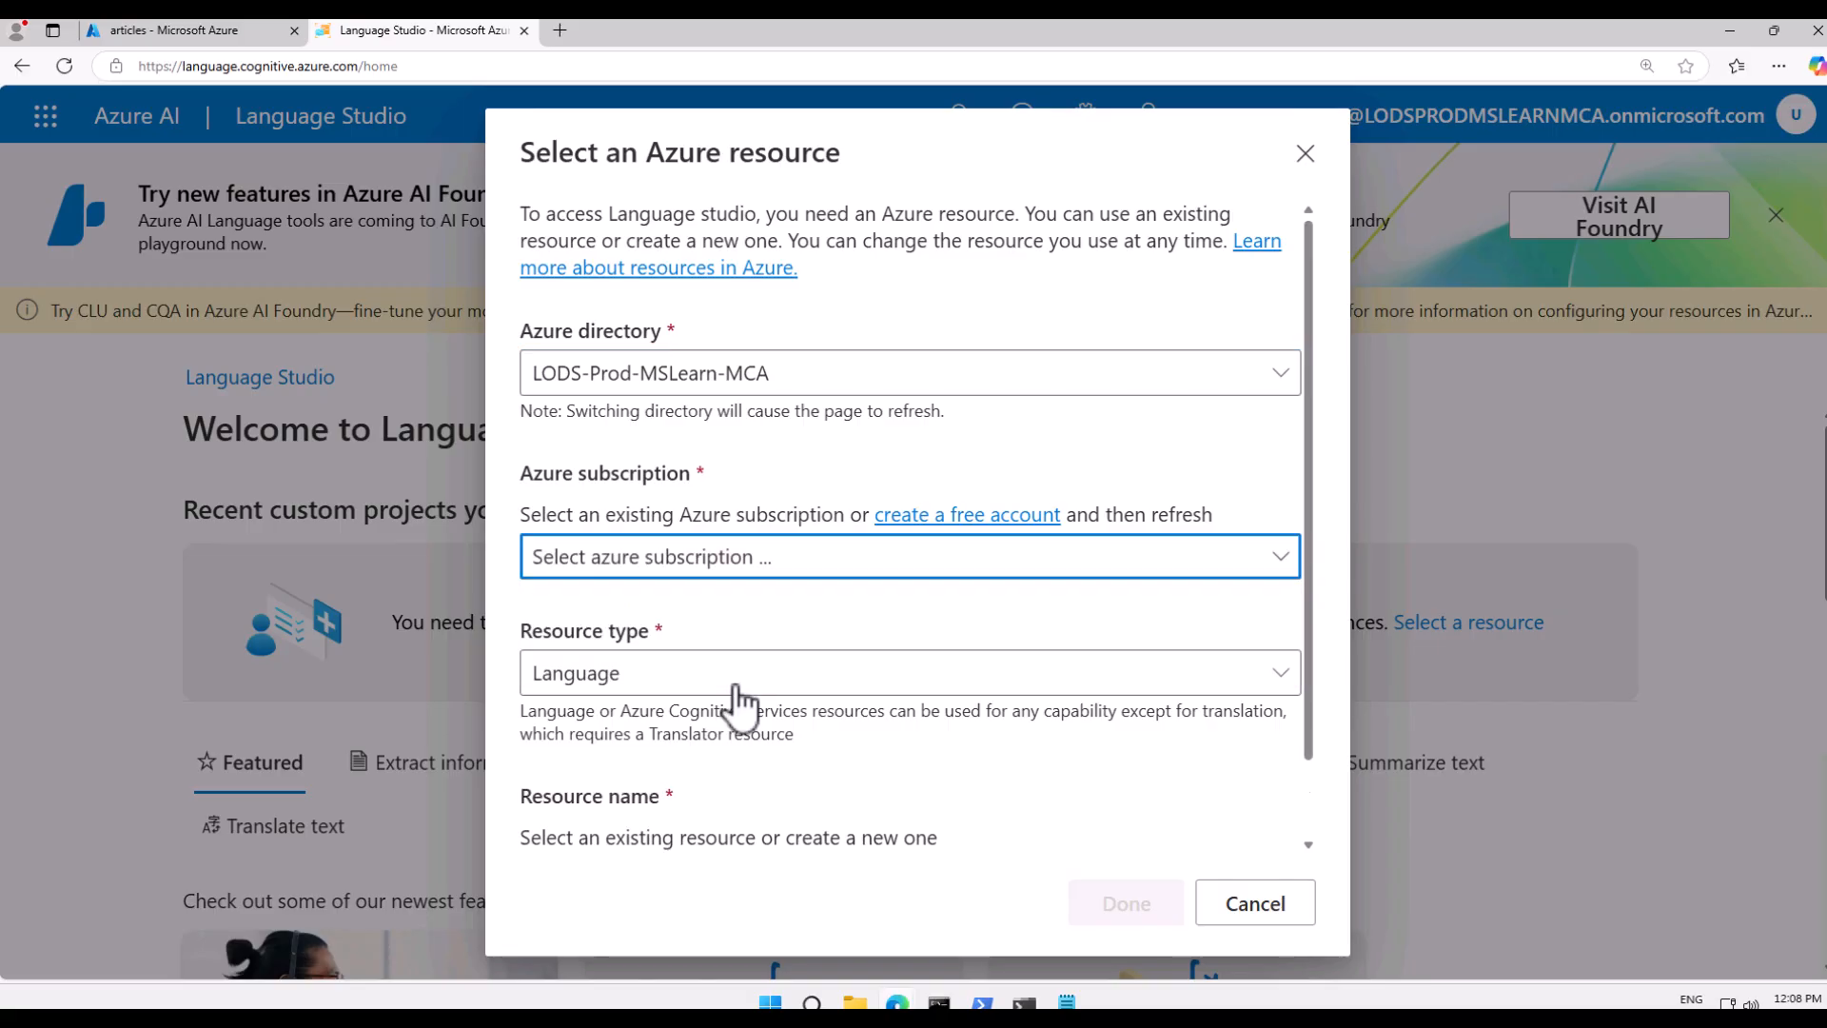
left_click(699, 680)
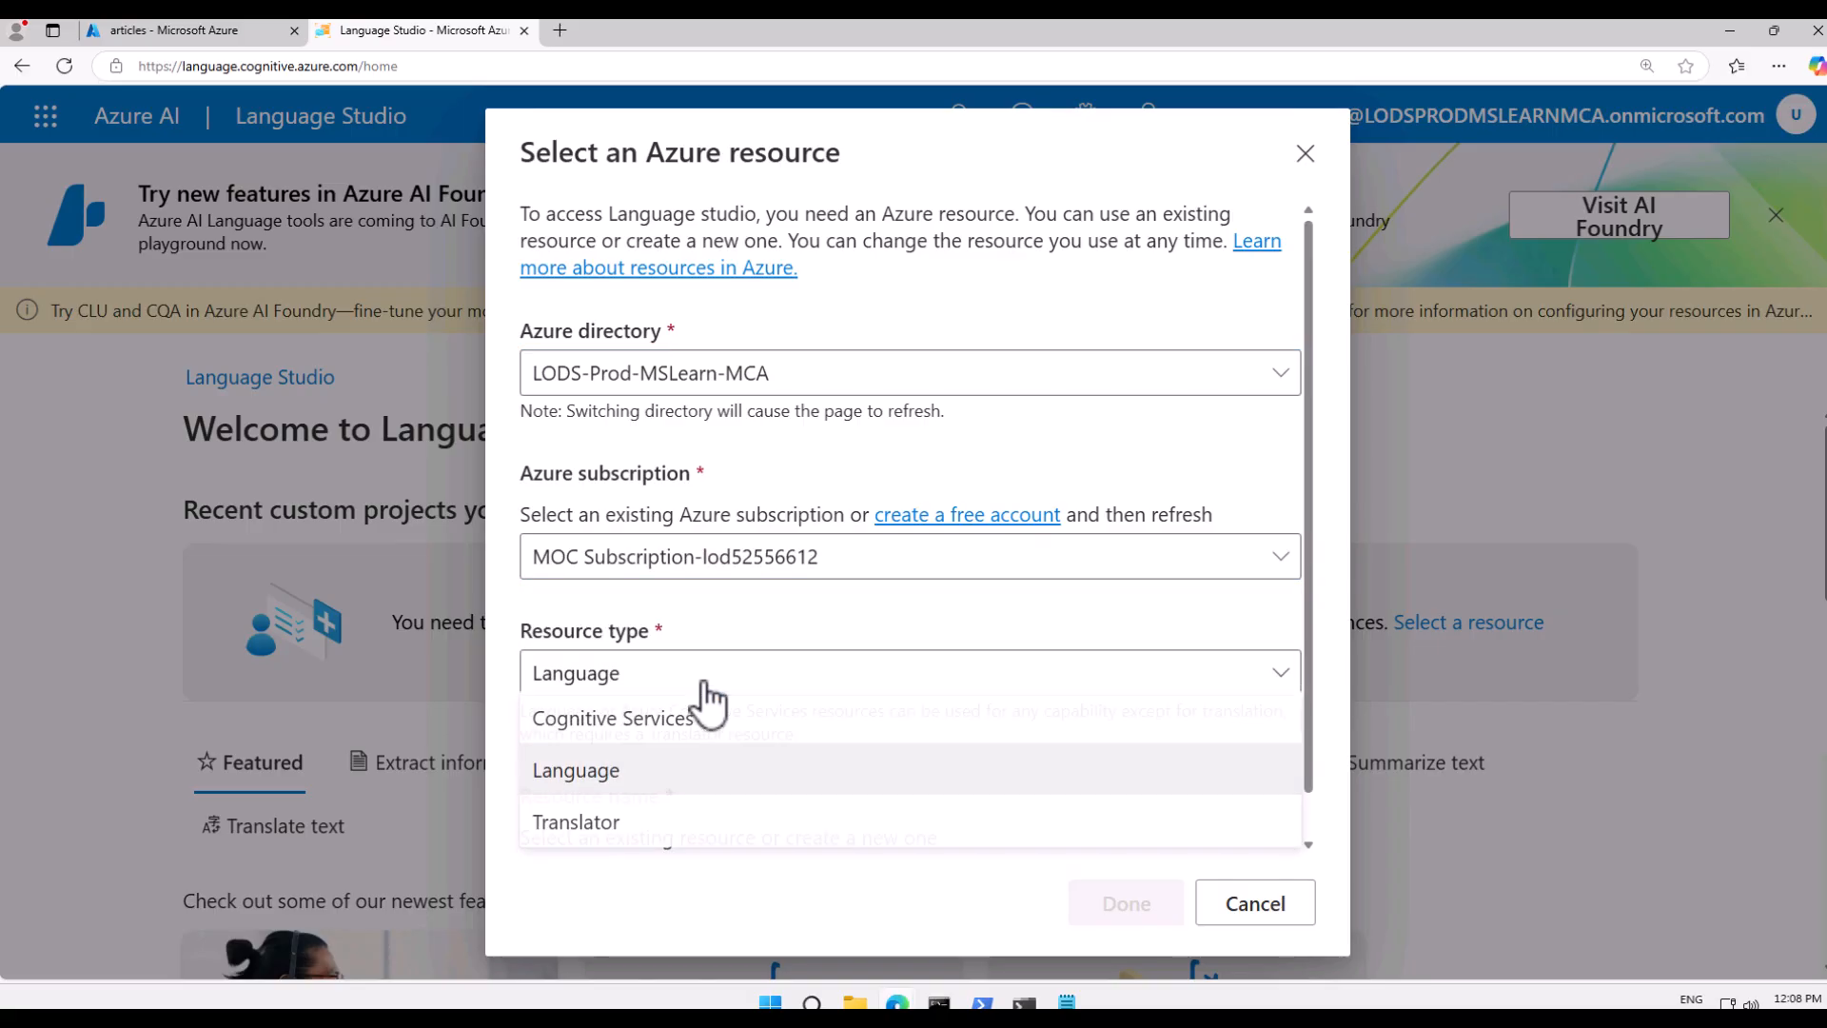
left_click(691, 910)
scroll(978, 837, "down", 2)
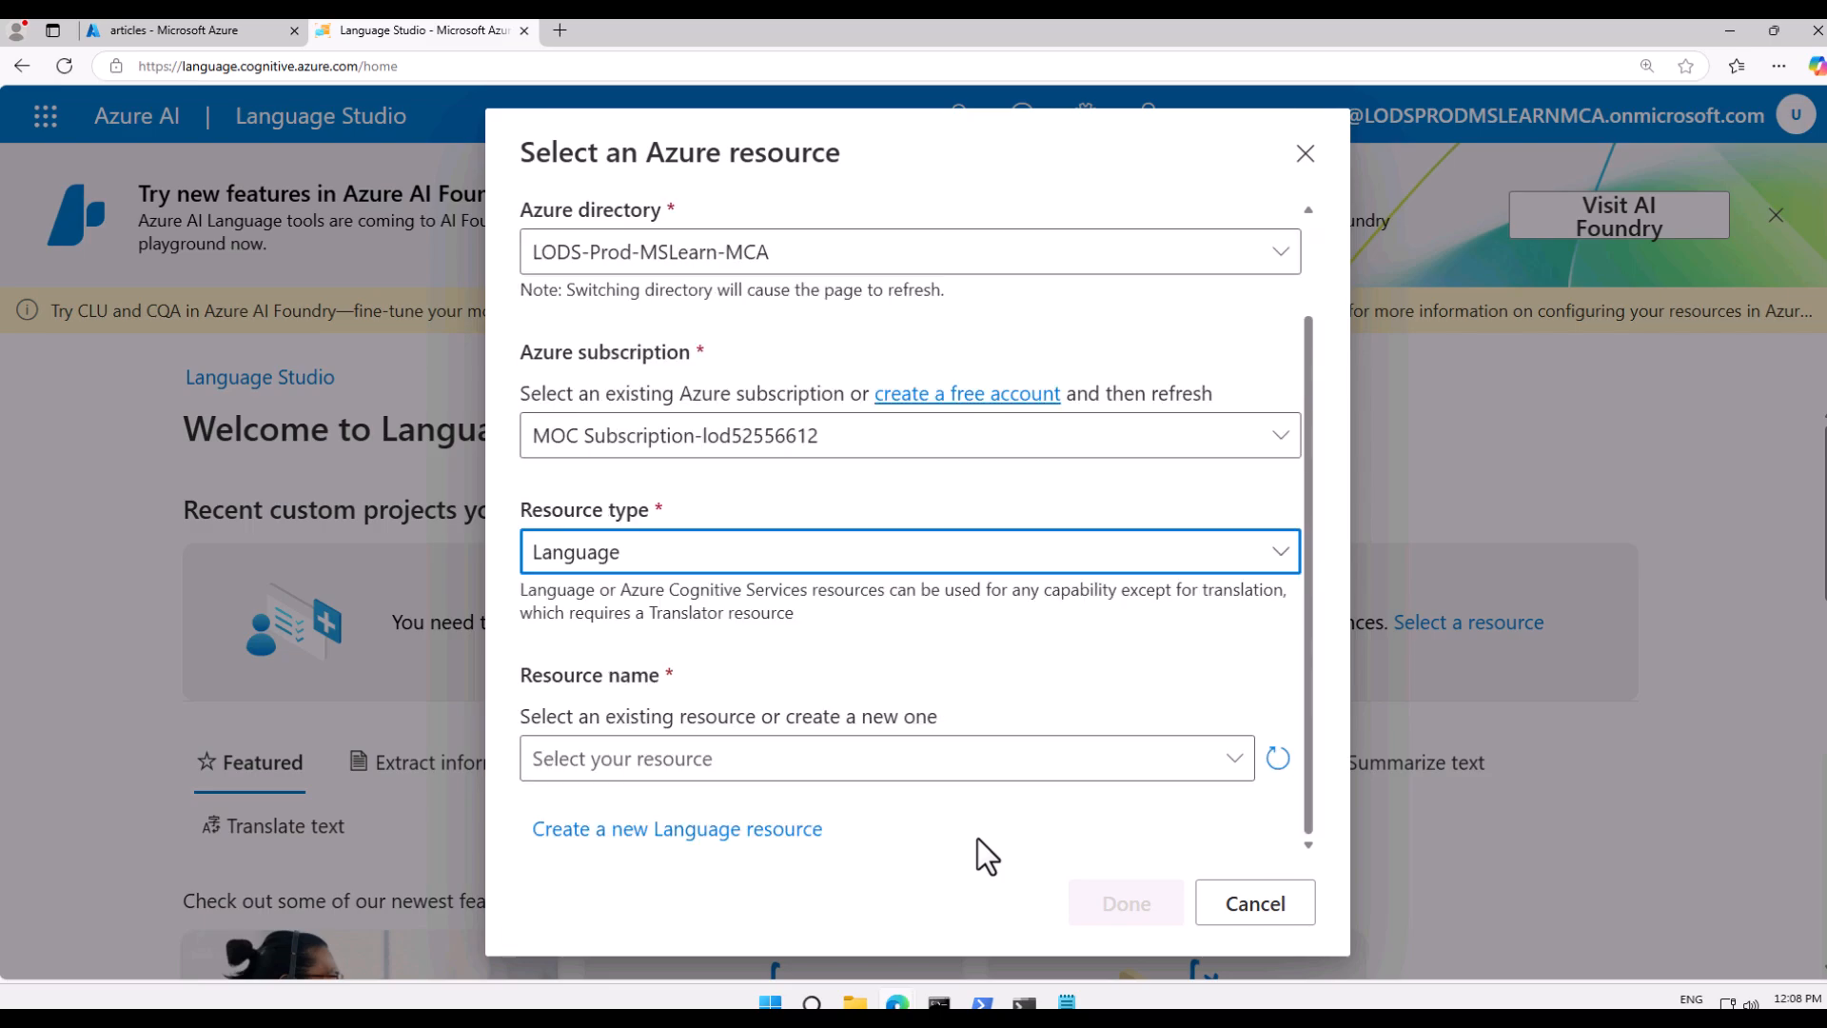
left_click(799, 761)
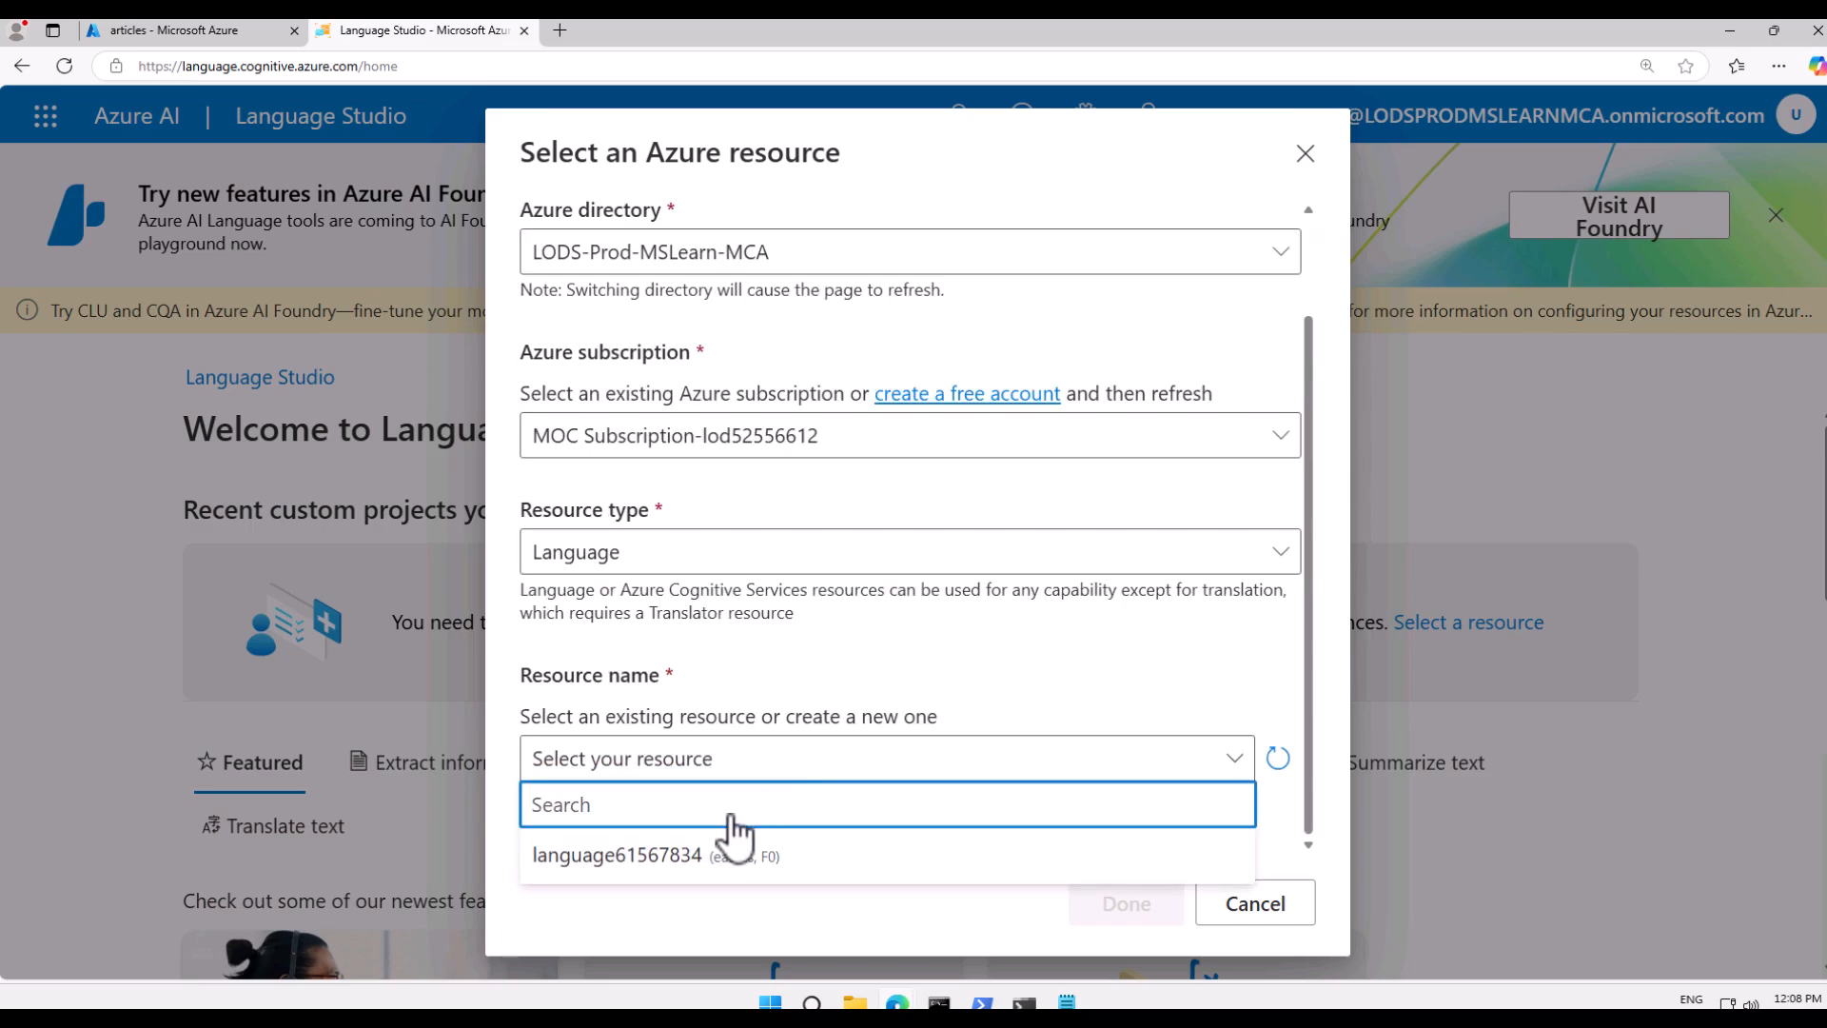
left_click(709, 861)
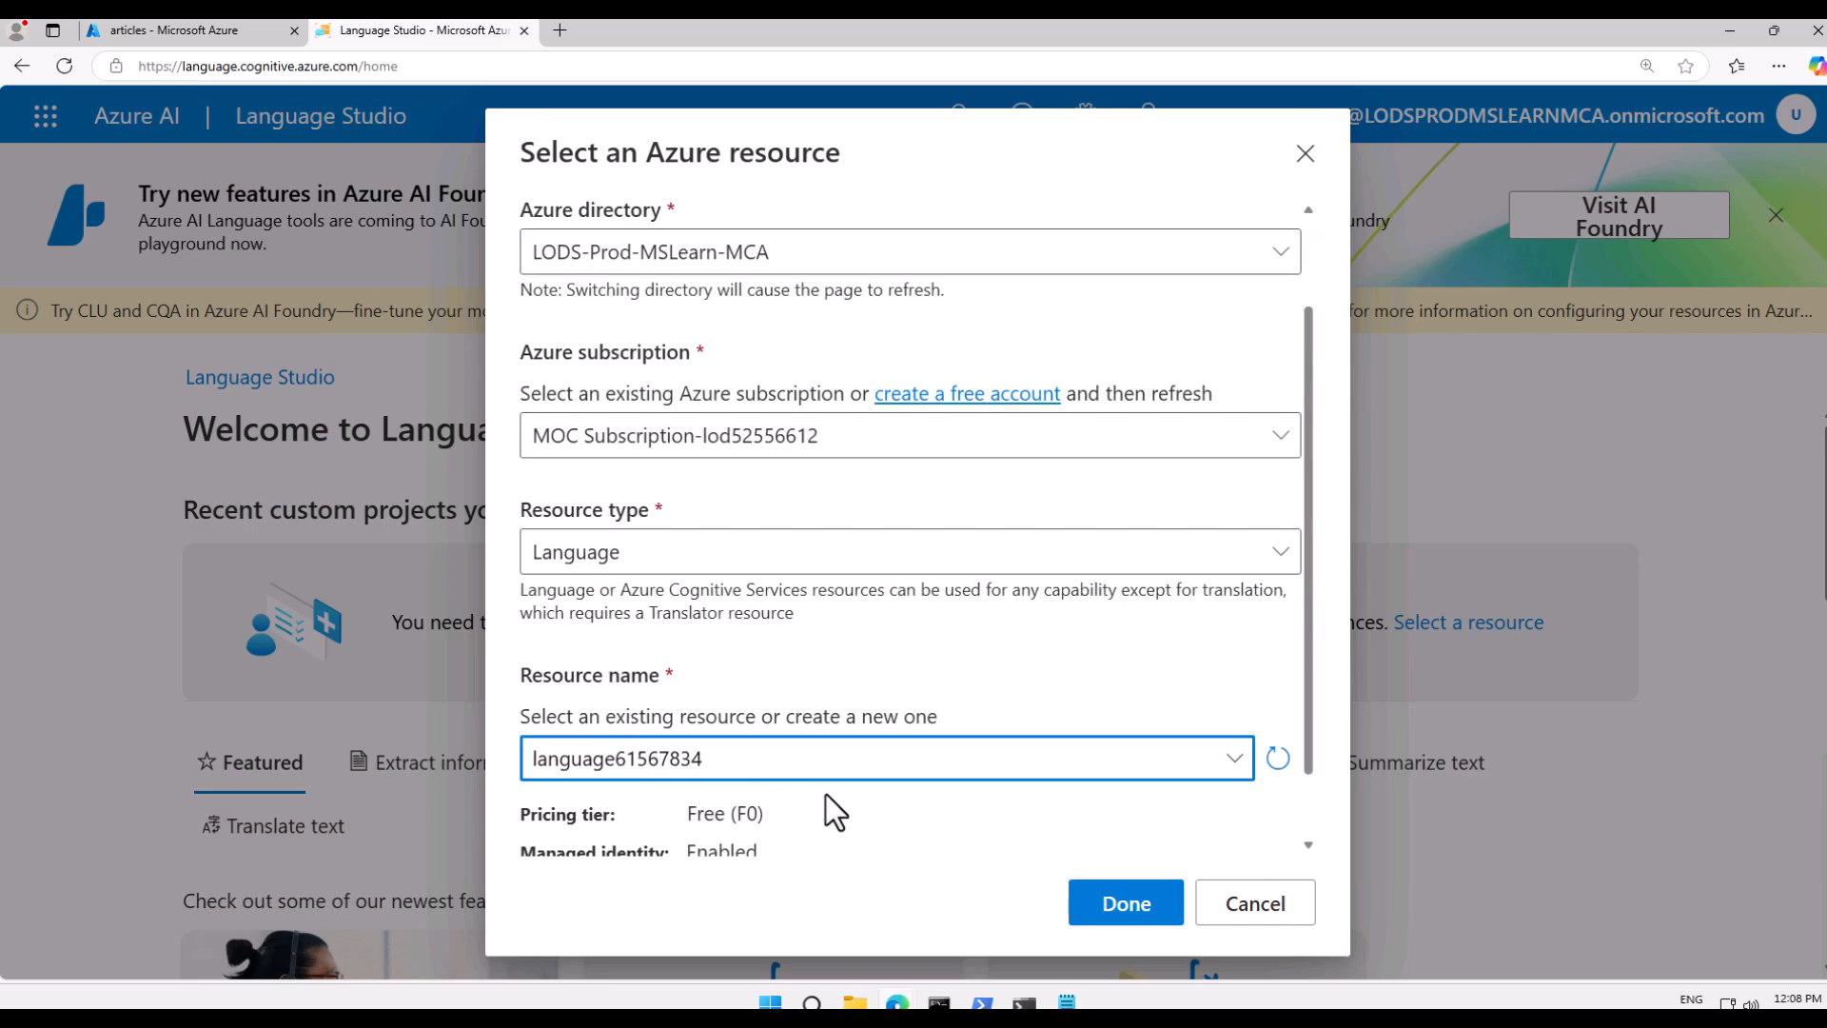
left_click(1122, 909)
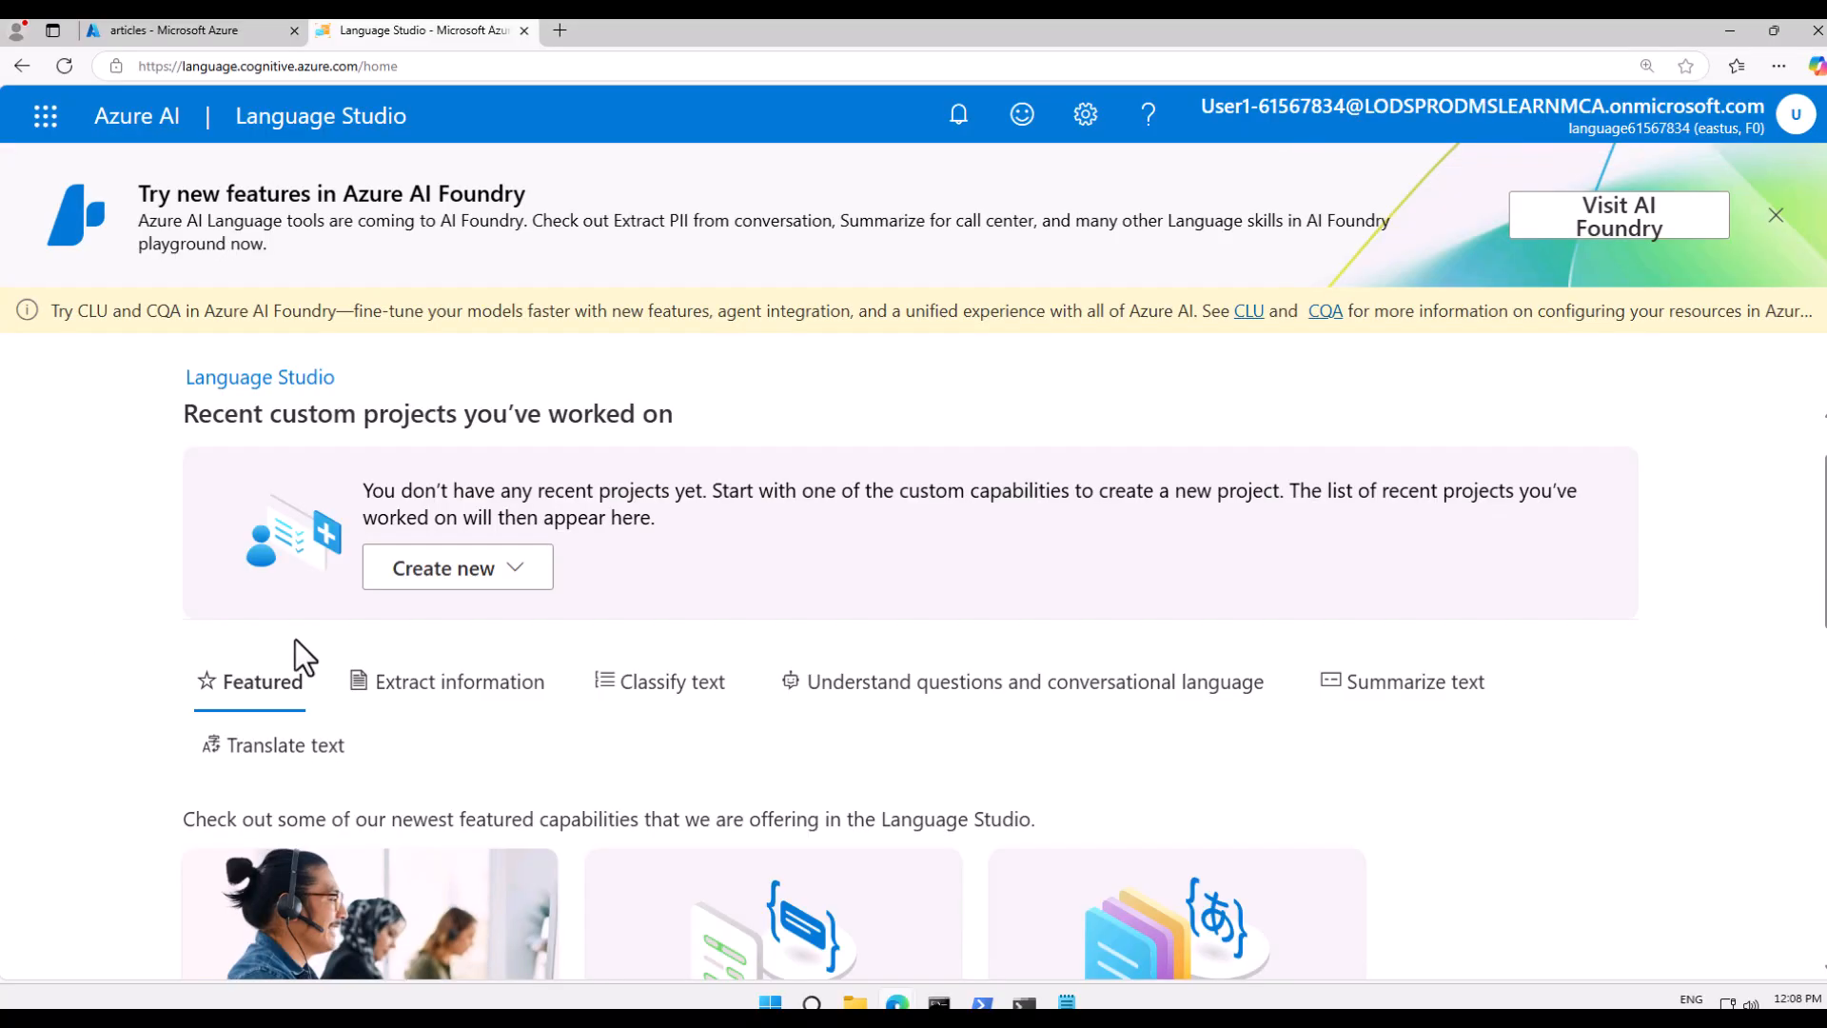
- Start a new custom text classification project and accept its already connected storage account
left_click(504, 582)
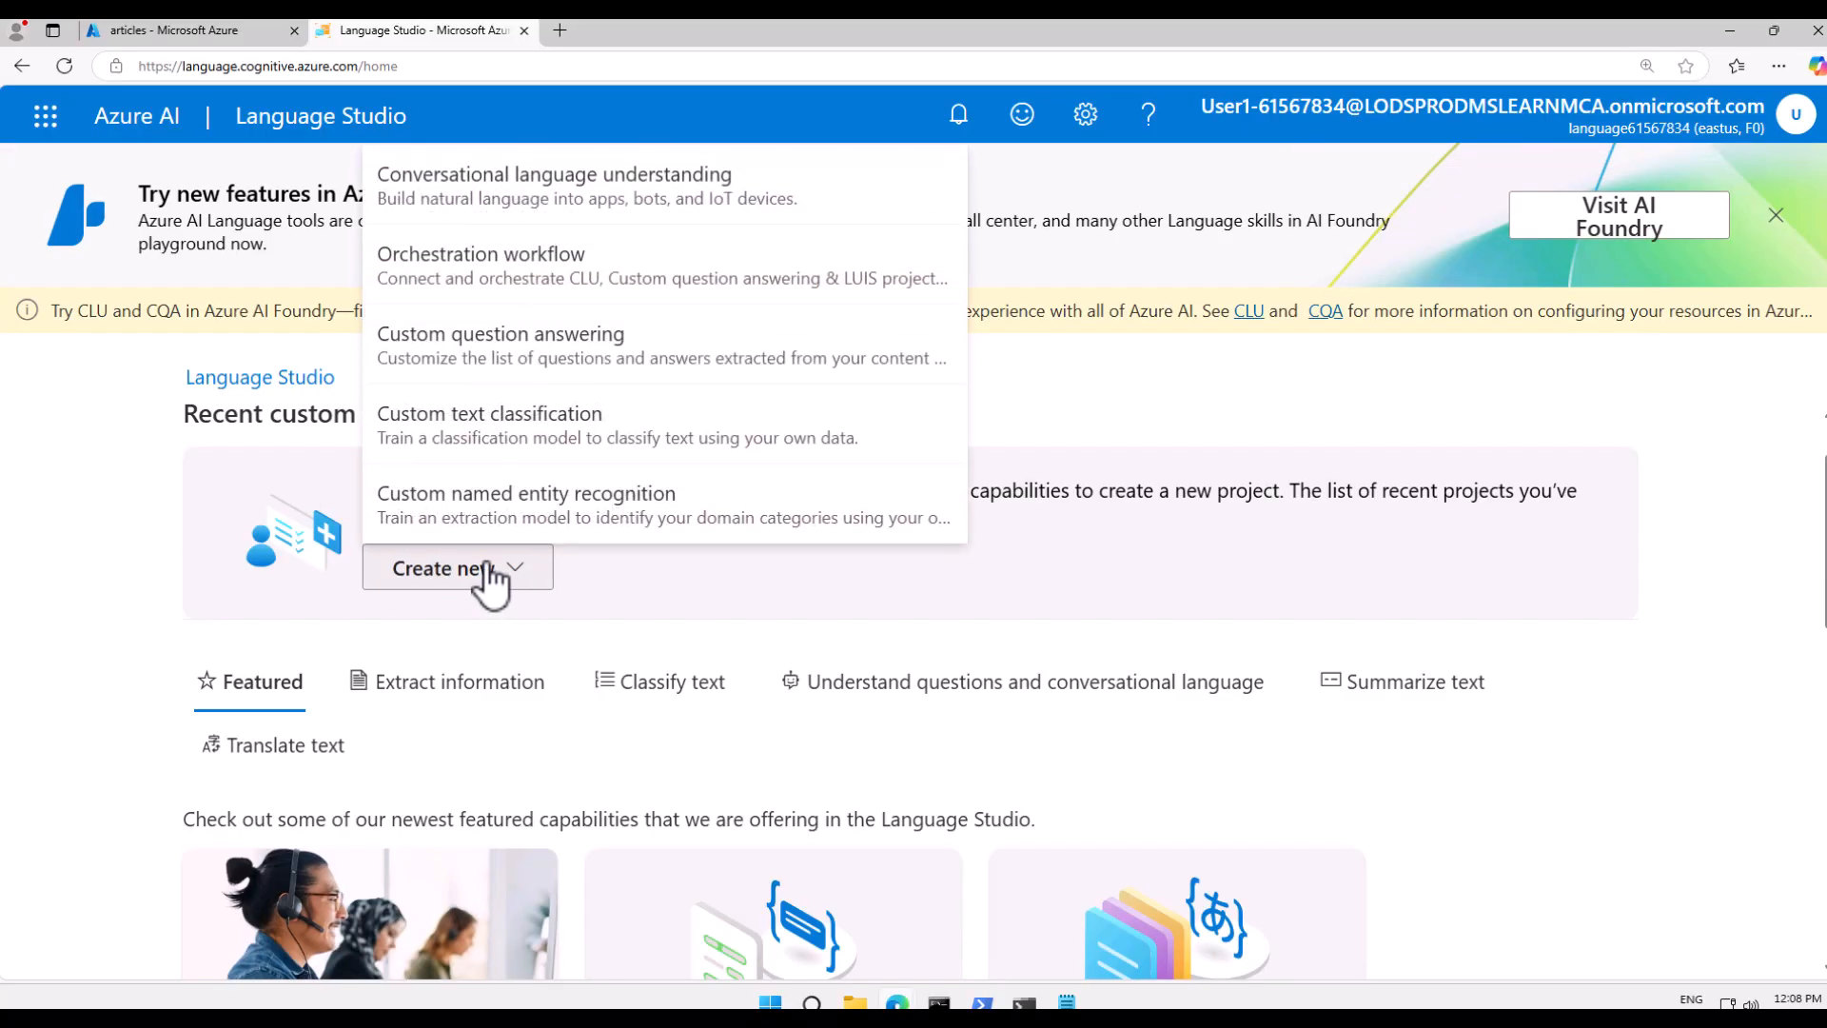
left_click(481, 430)
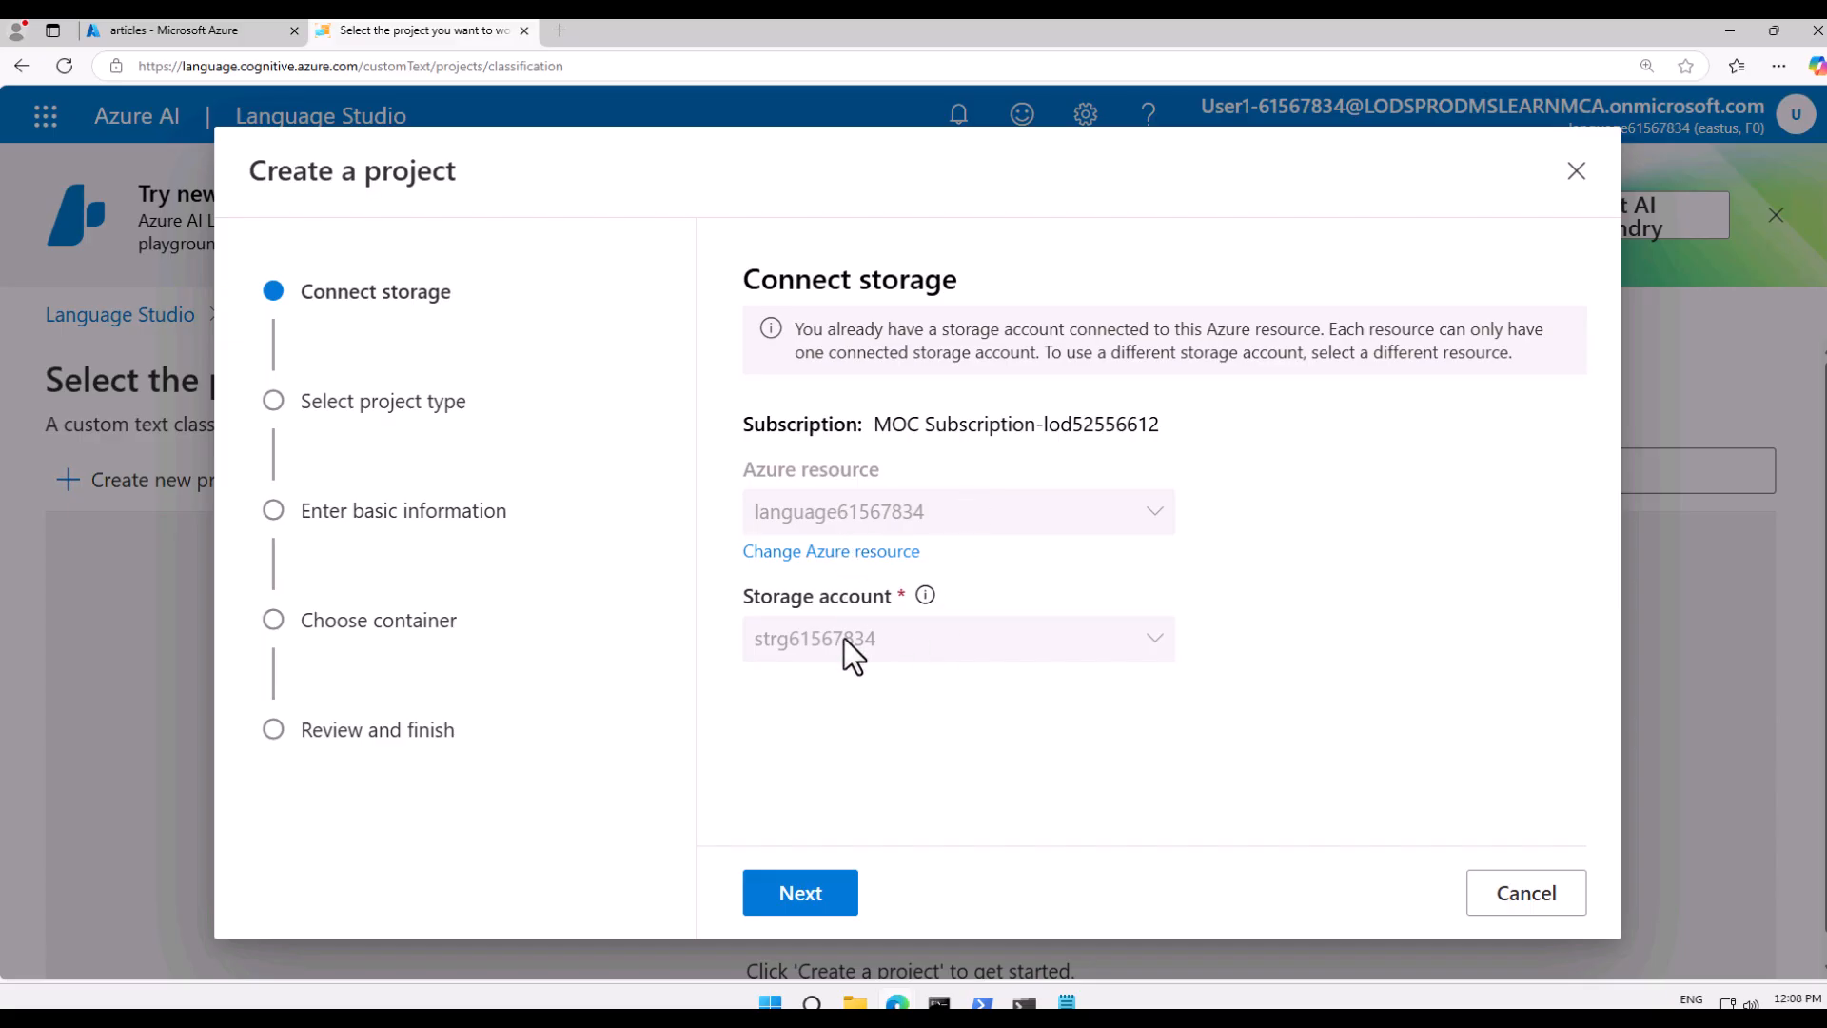
left_click(799, 895)
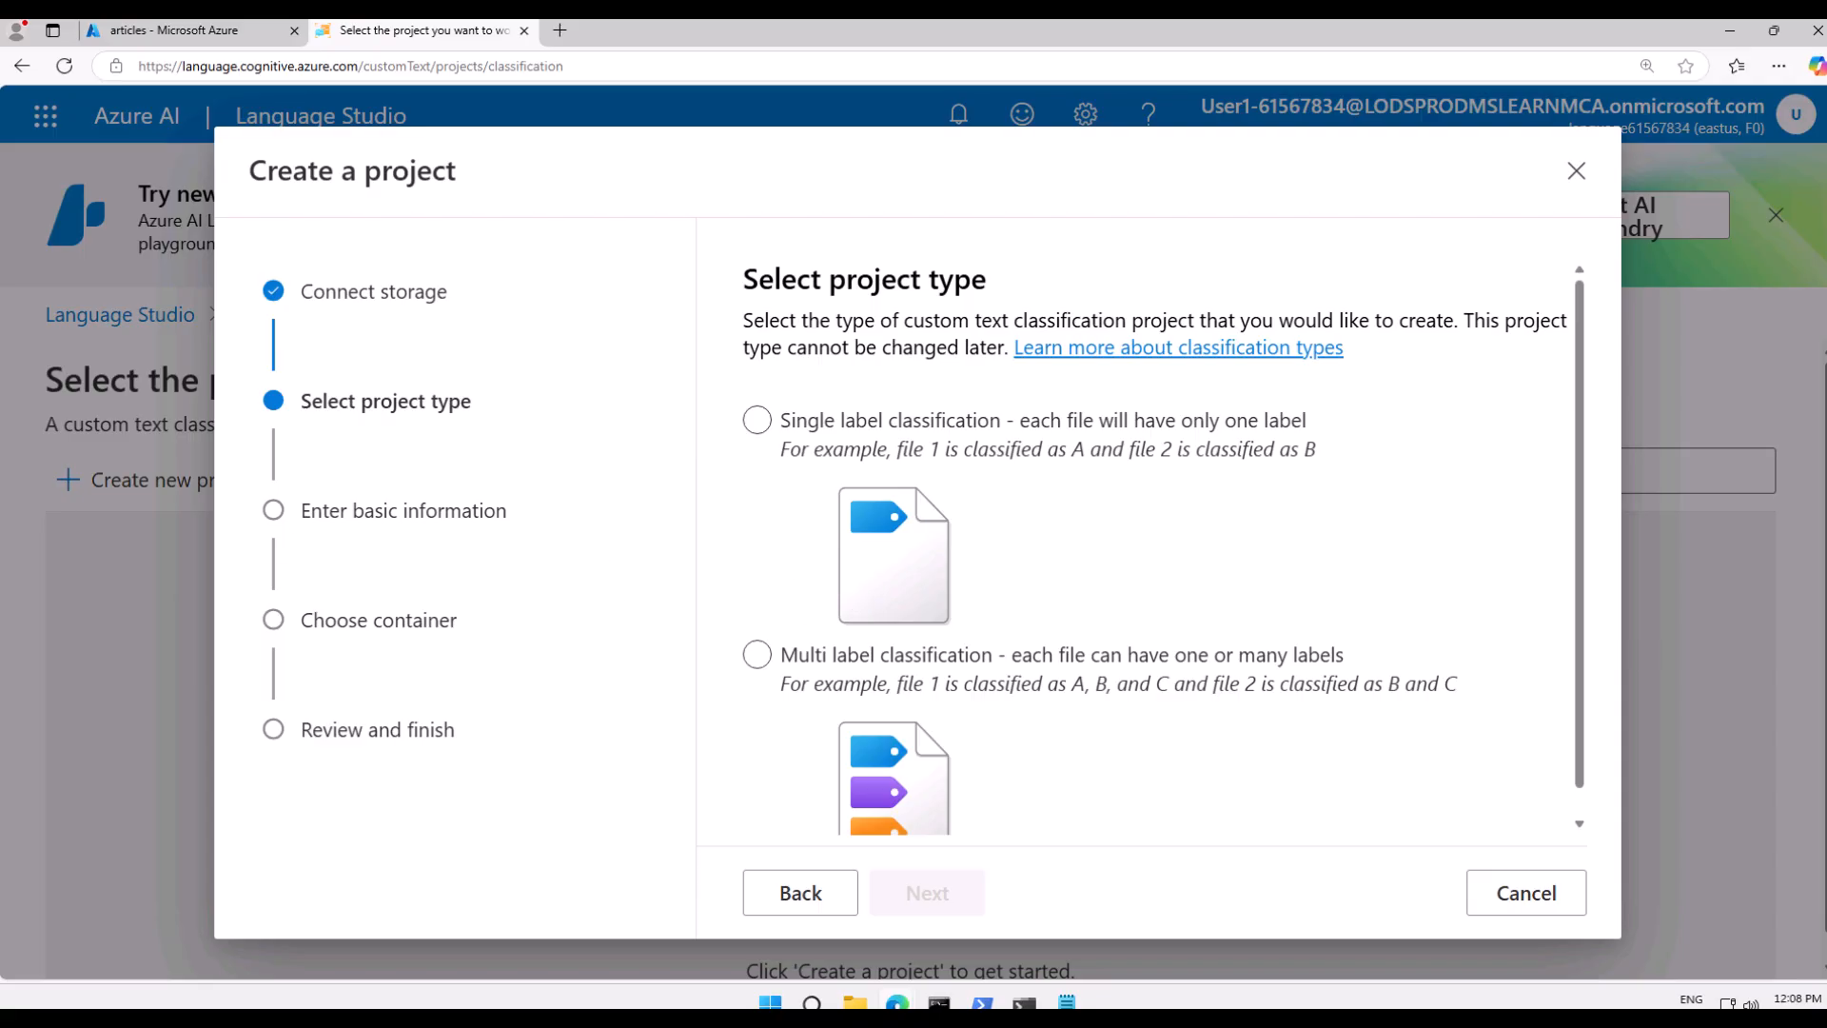
- Choose Single label classification as the project type and continue to the basic information
scroll(952, 523, "down", 1)
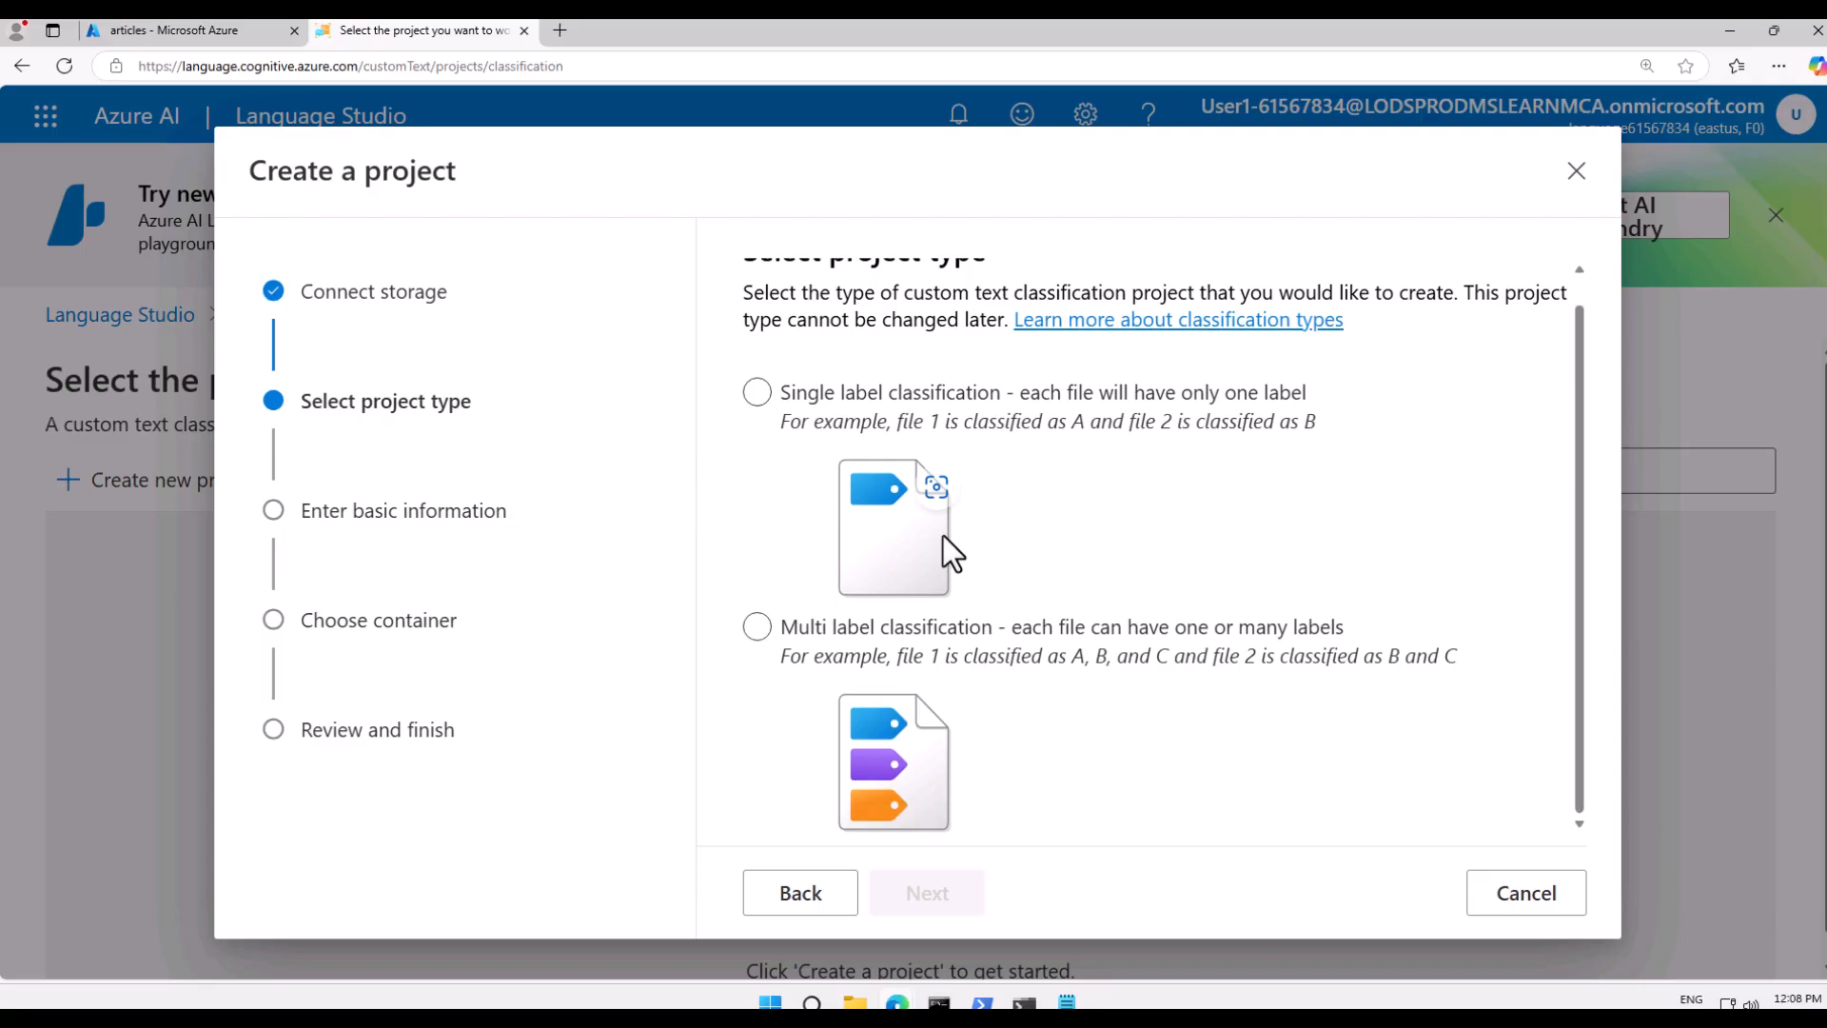
scroll(945, 549, "up", 1)
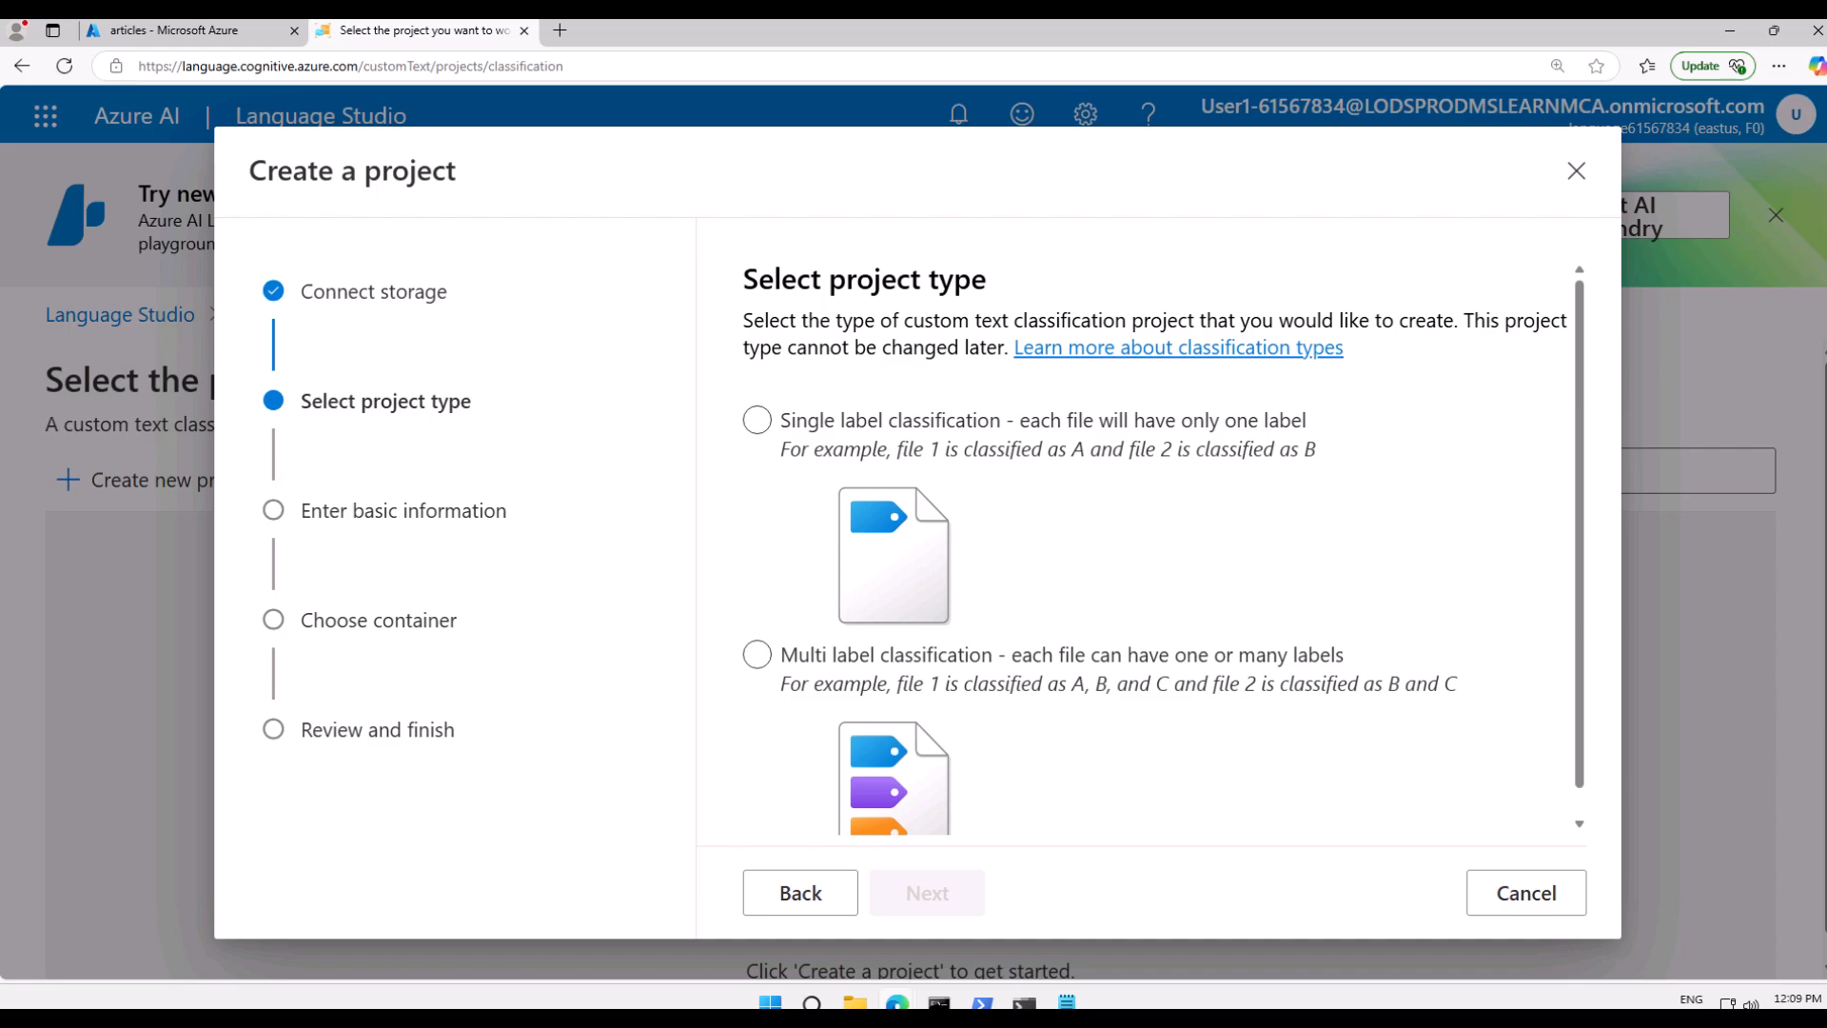
left_click(756, 420)
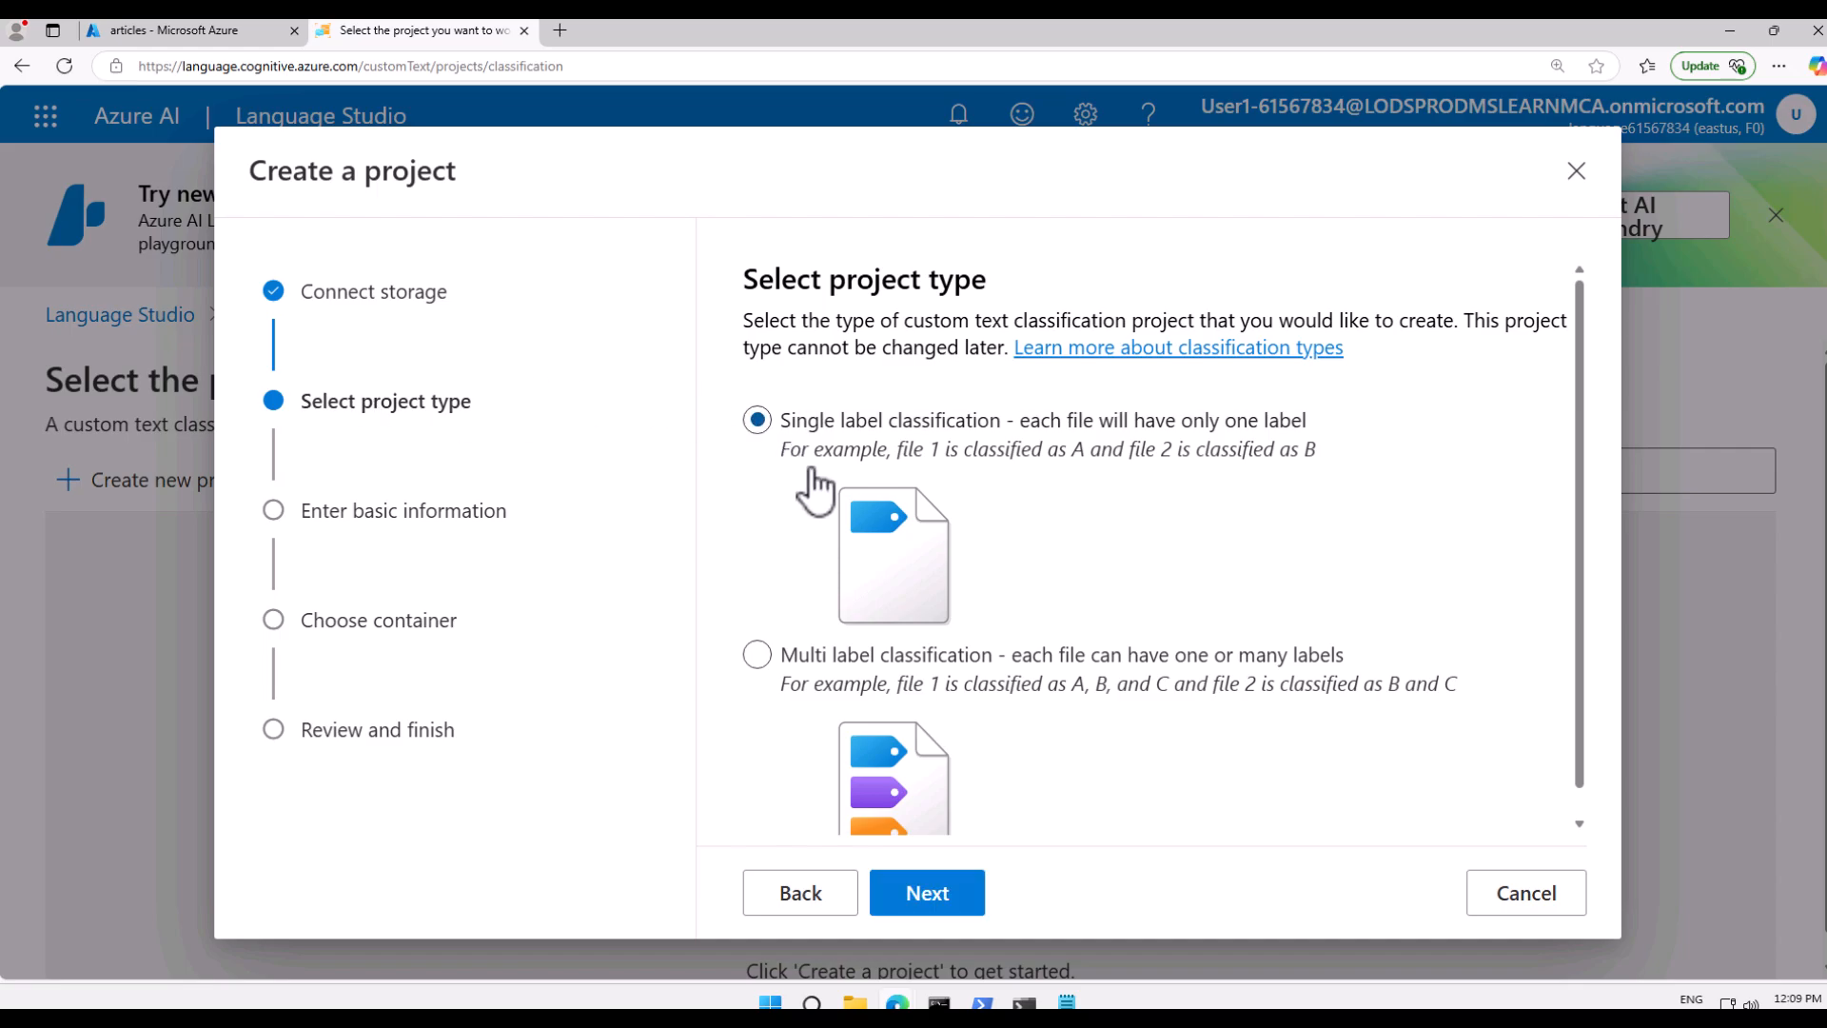
scroll(930, 762, "down", 1)
left_click(928, 896)
- Name the project ClassifyLab and set its text primary language to English
left_click(874, 603)
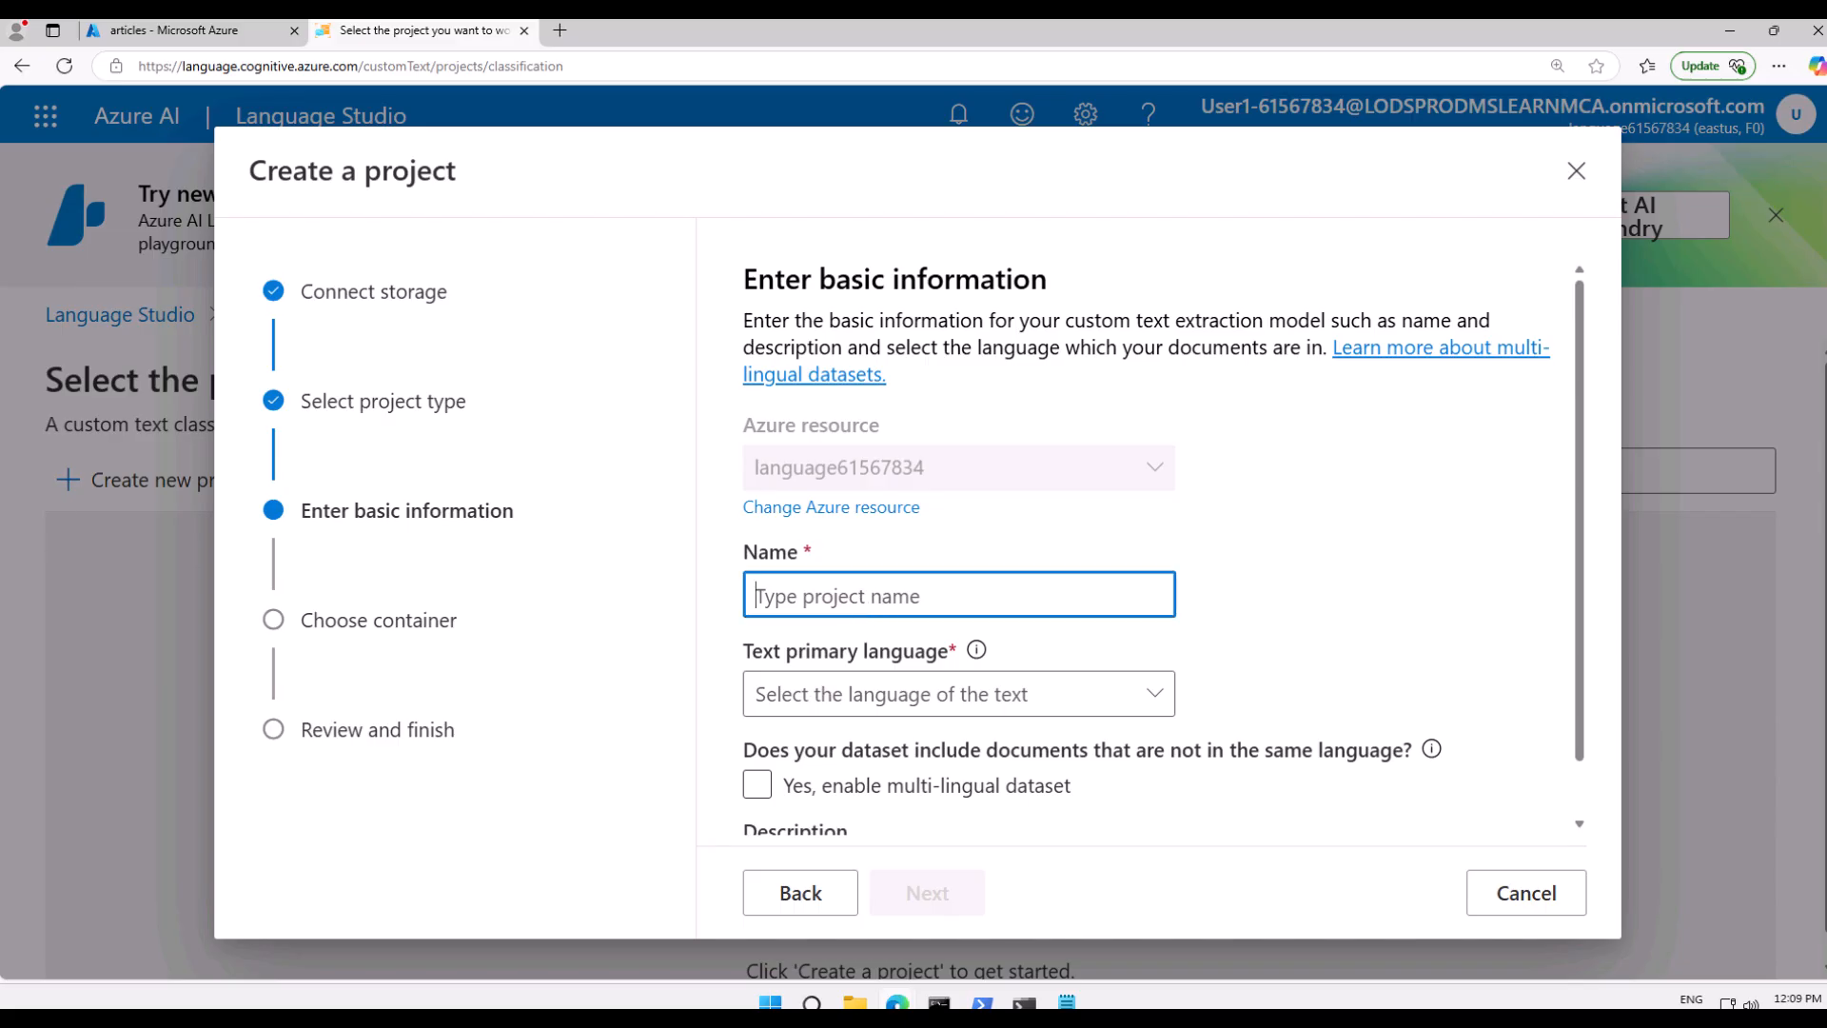
type("ClassifyLab")
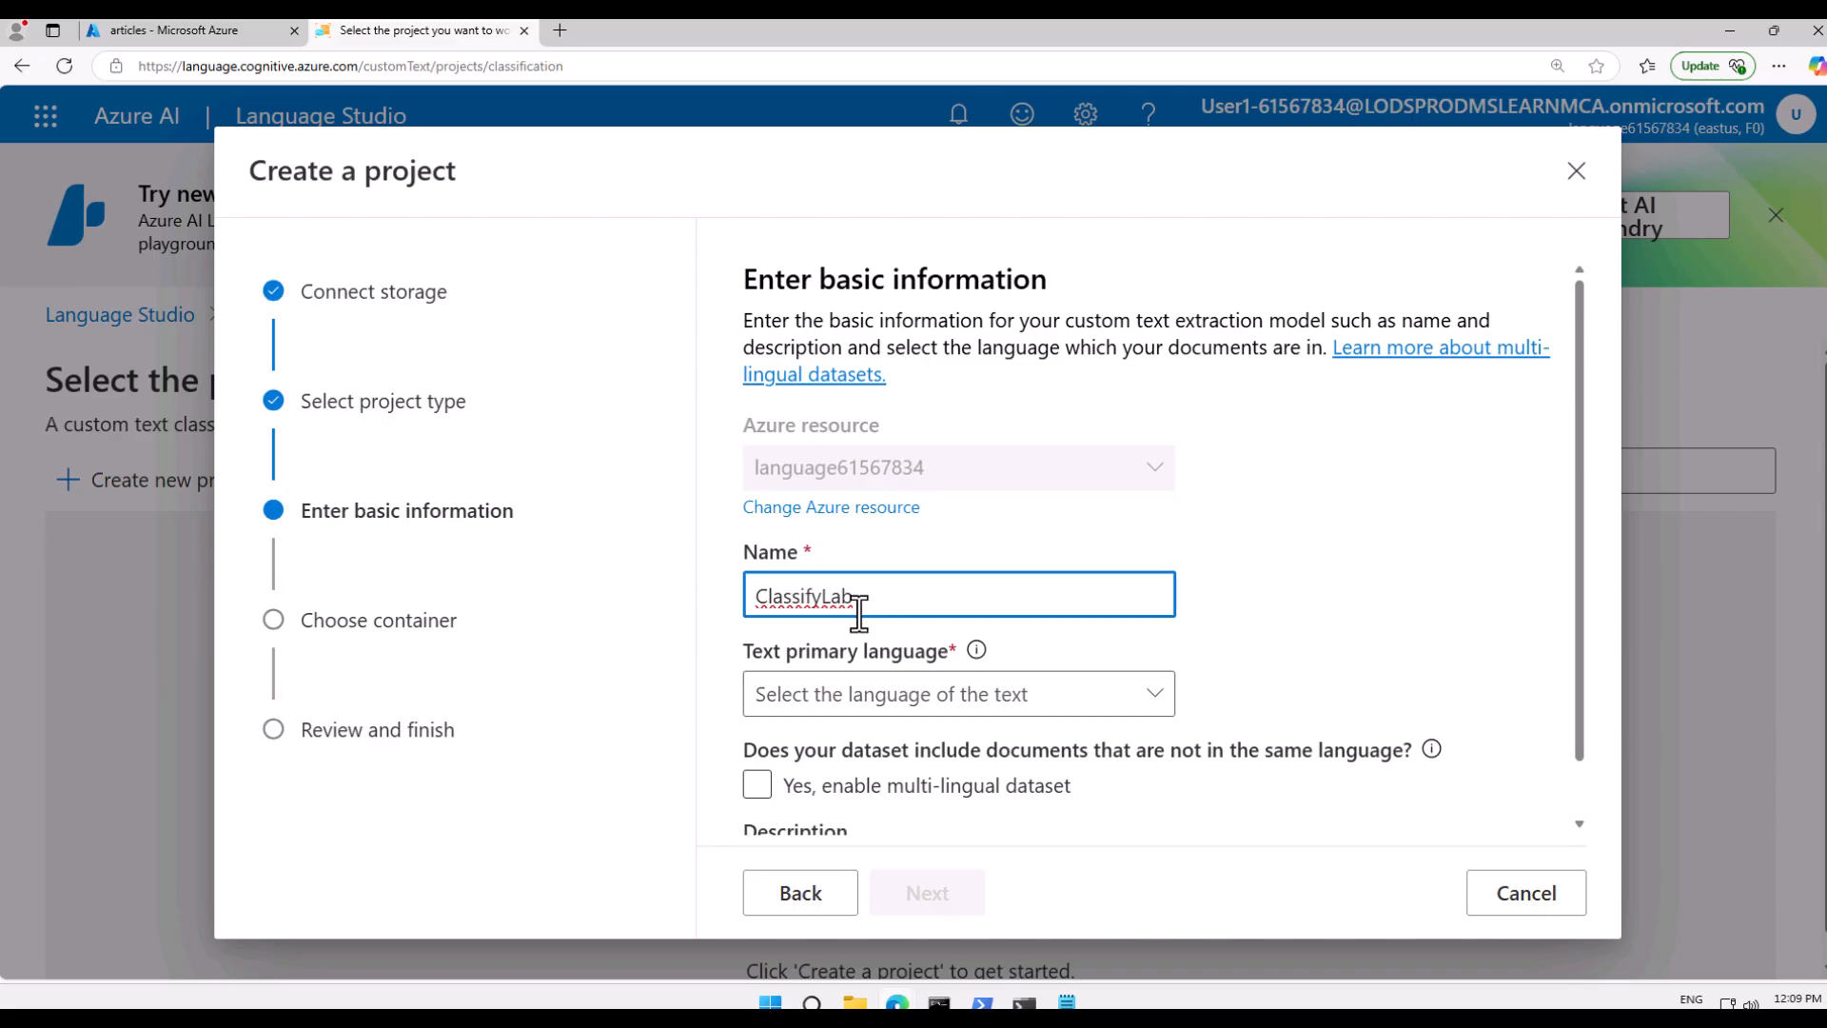
left_click(869, 710)
left_click(817, 224)
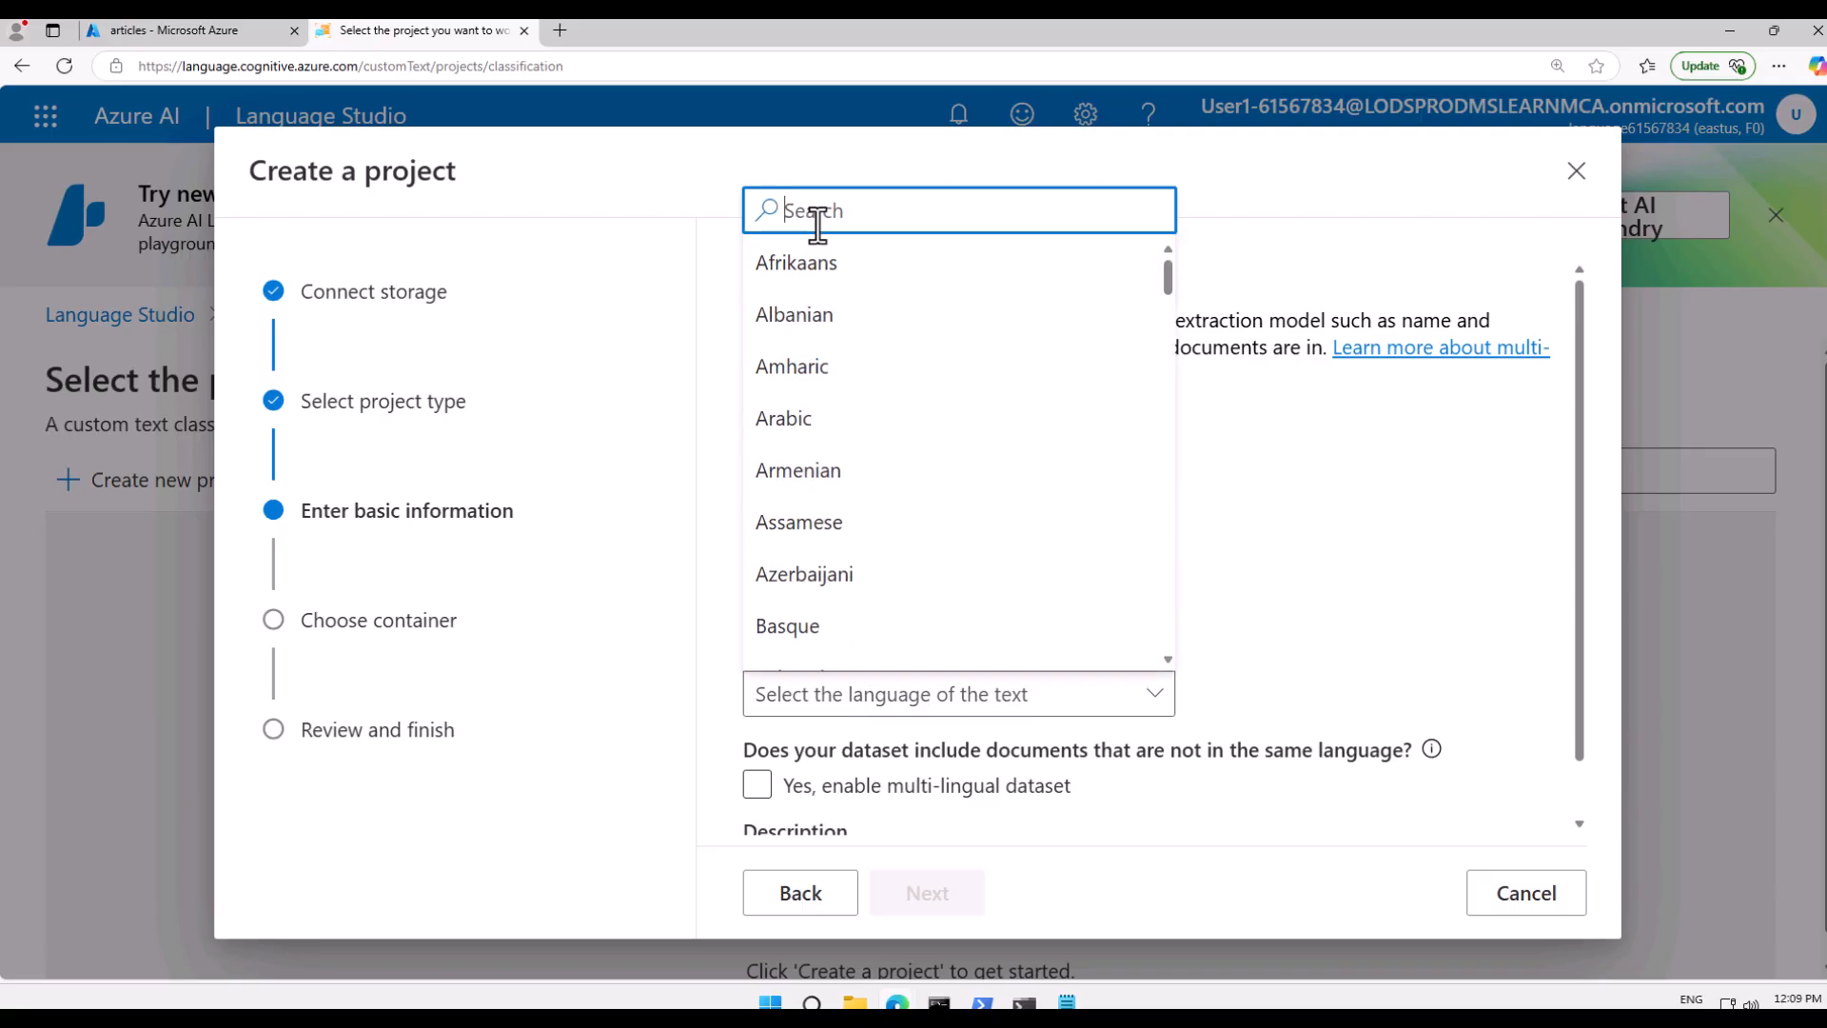
type("eng")
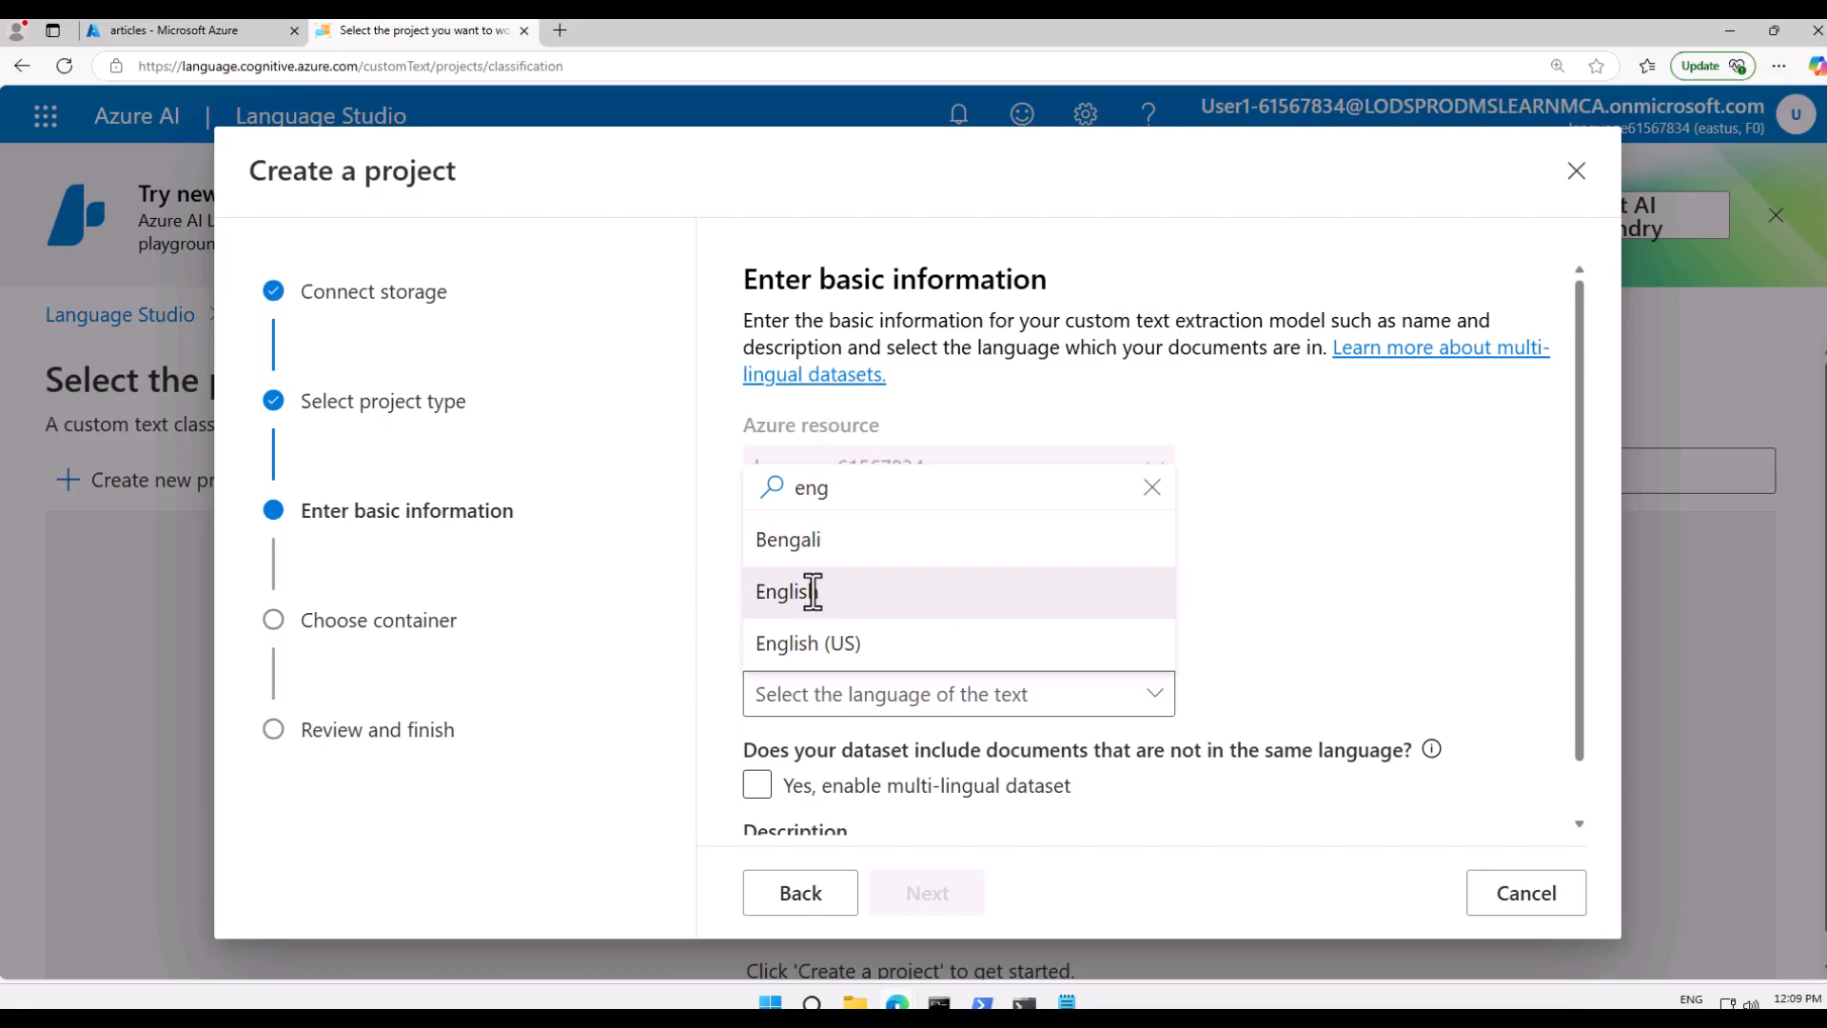
left_click(811, 591)
scroll(885, 735, "down", 1)
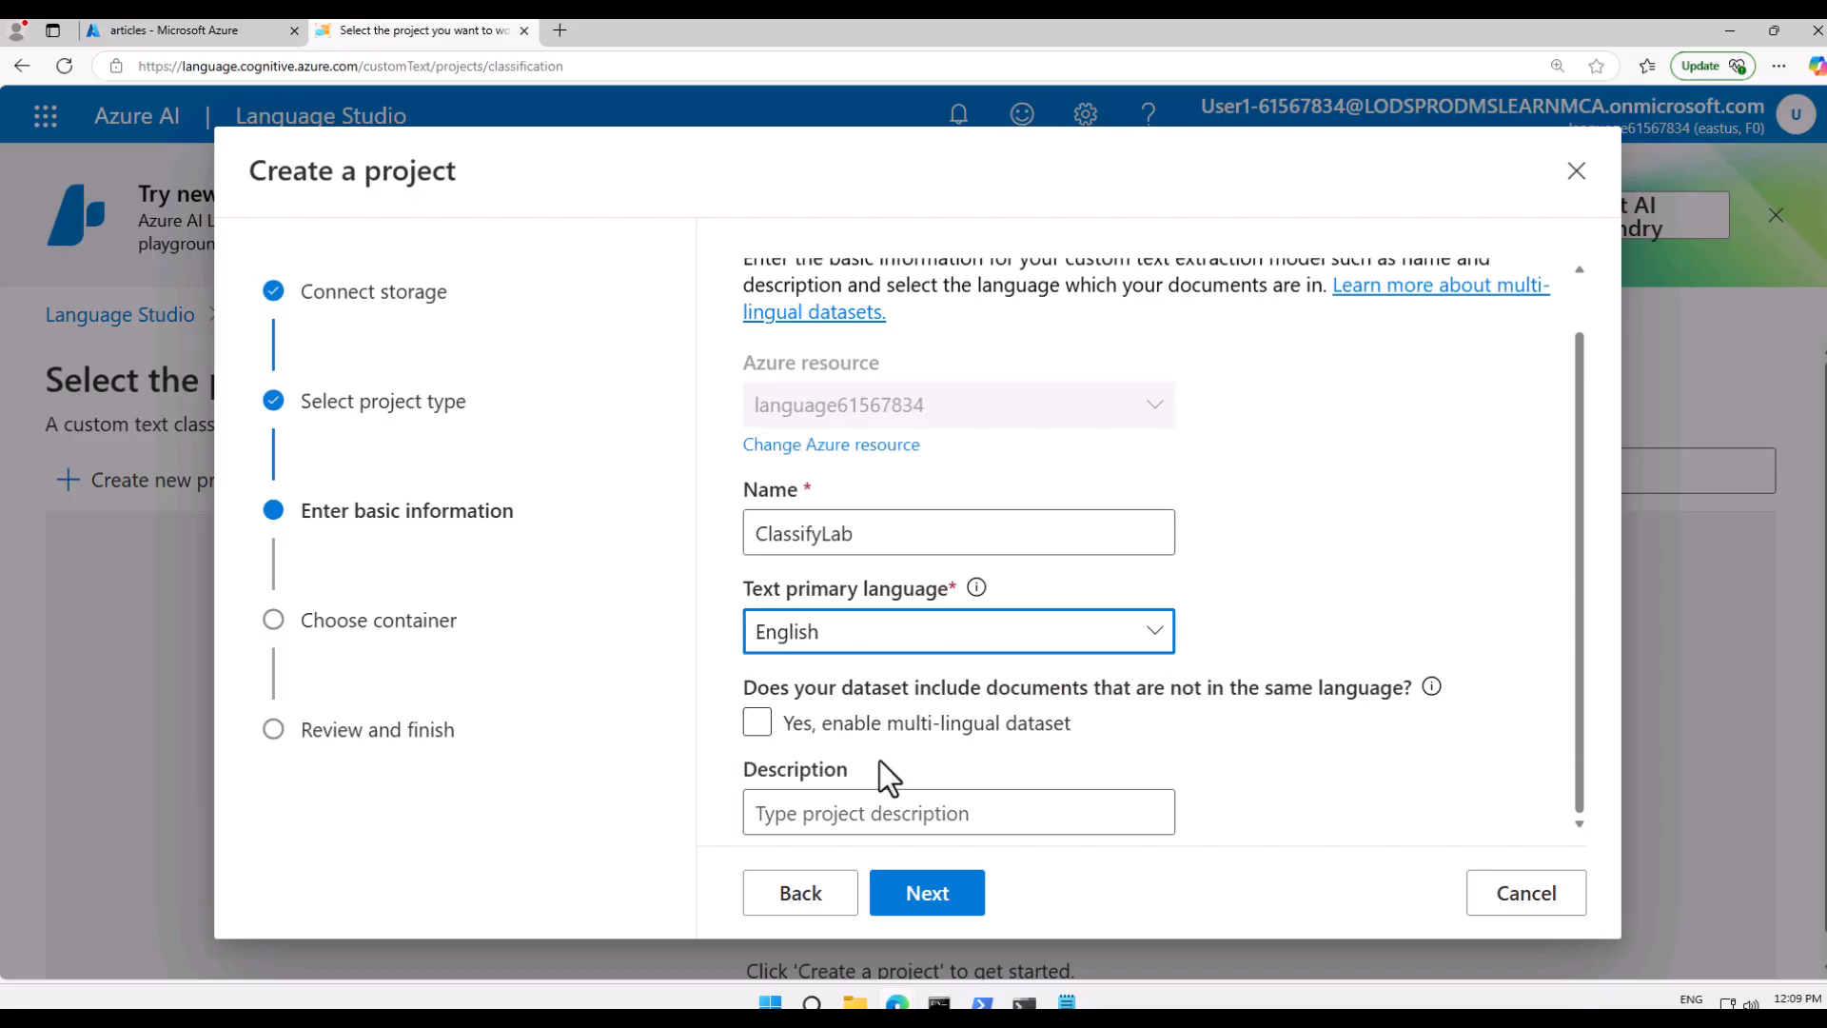
- Give the project the description "Custom text lab" and continue to the dataset location
left_click(847, 809)
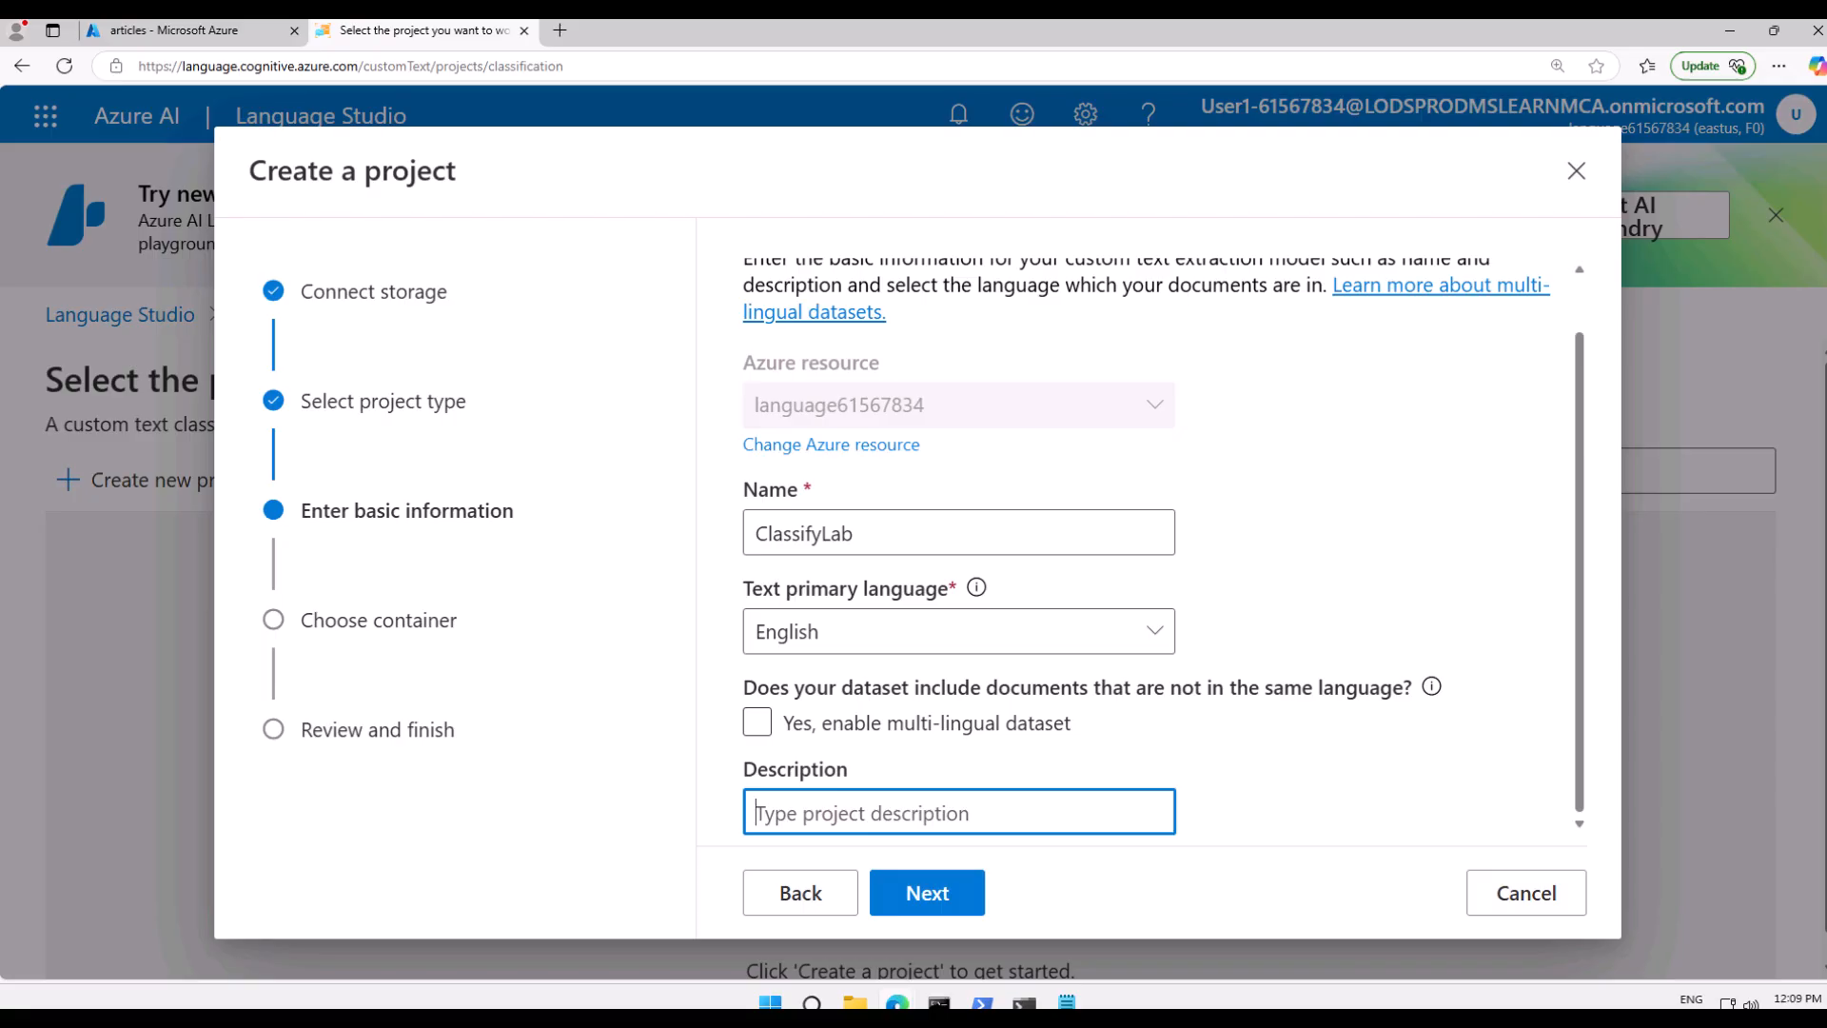
type("Custom text lab")
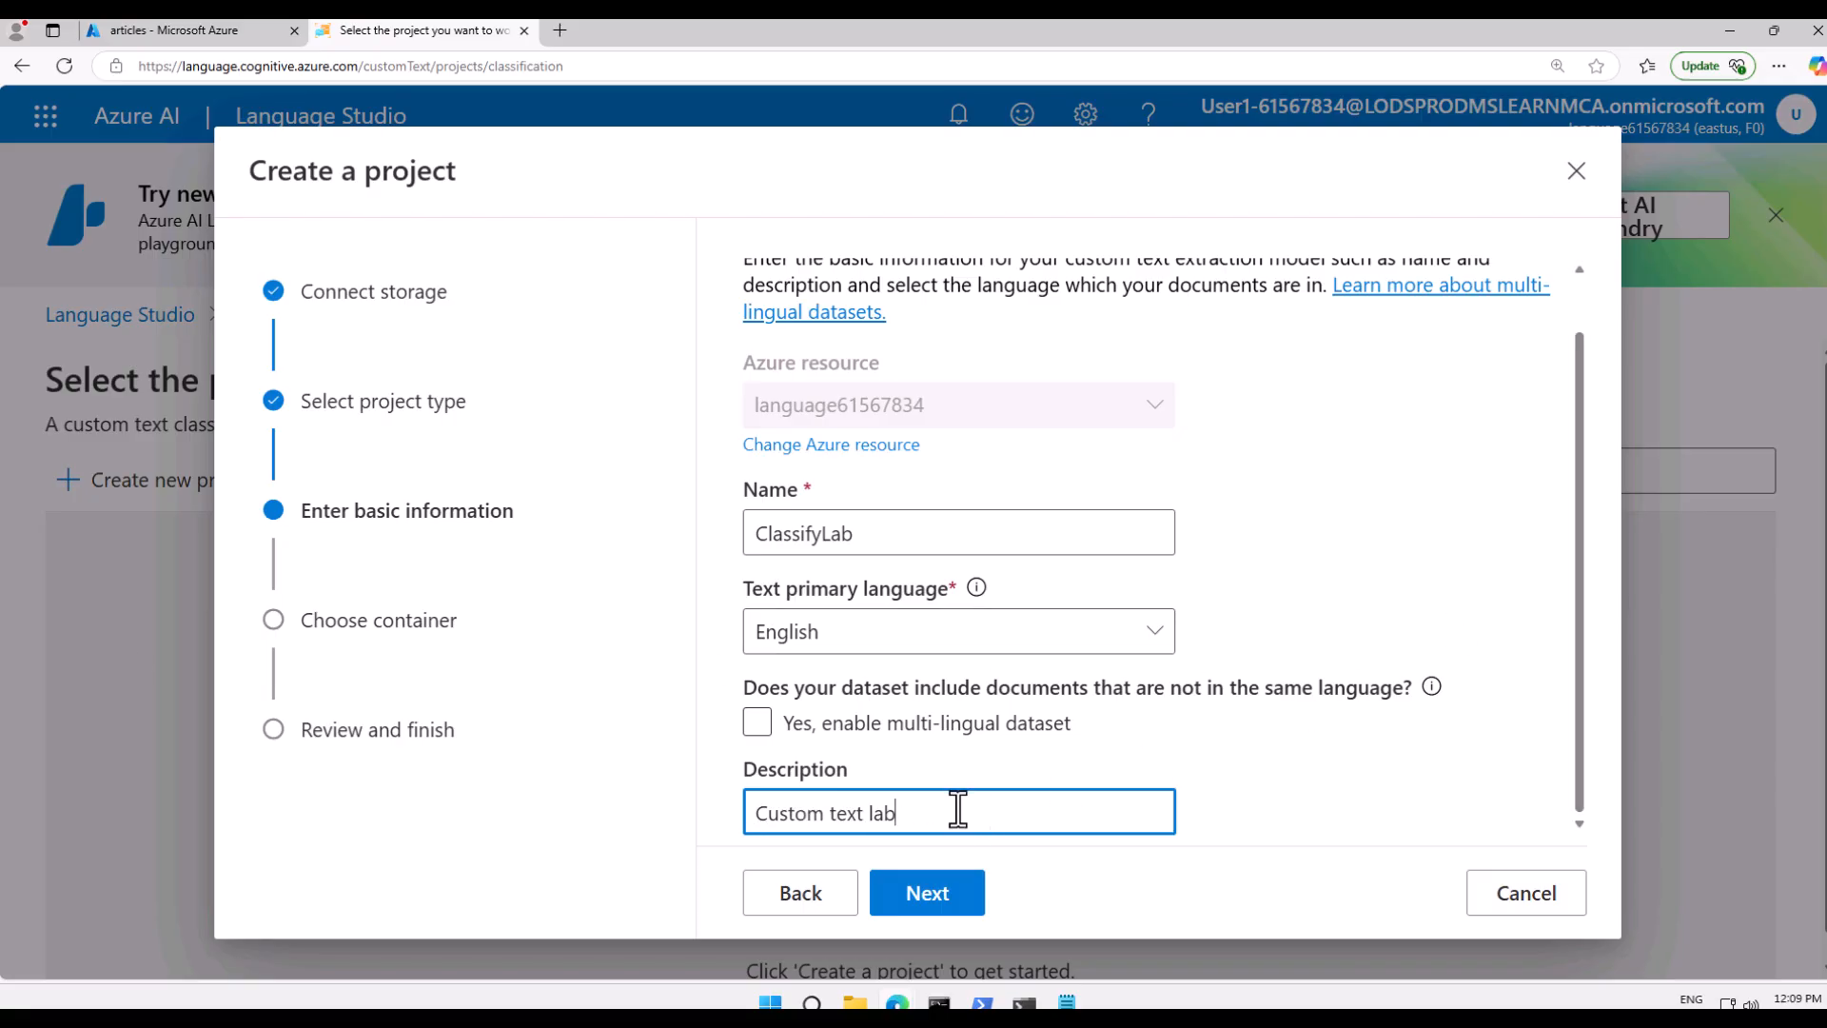
left_click(927, 909)
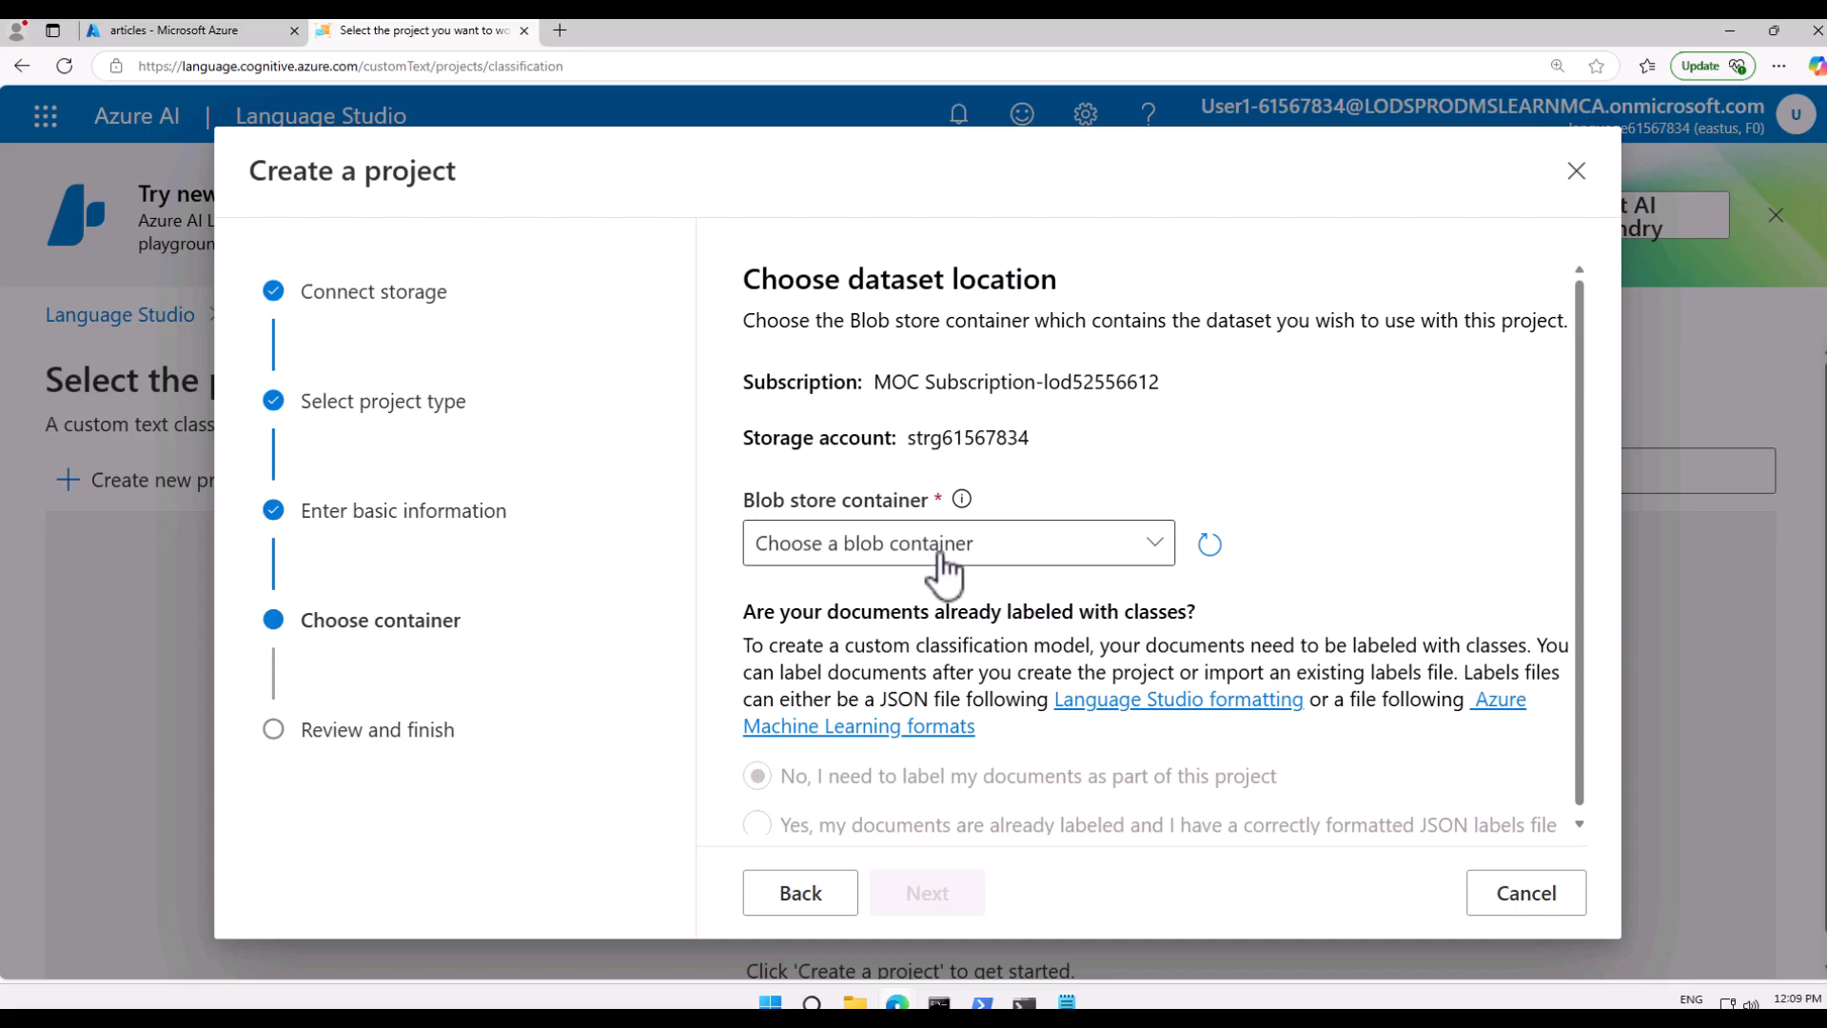
- Choose the articles blob container as the dataset location, keep the option to label documents within this project, and continue to the review
left_click(947, 557)
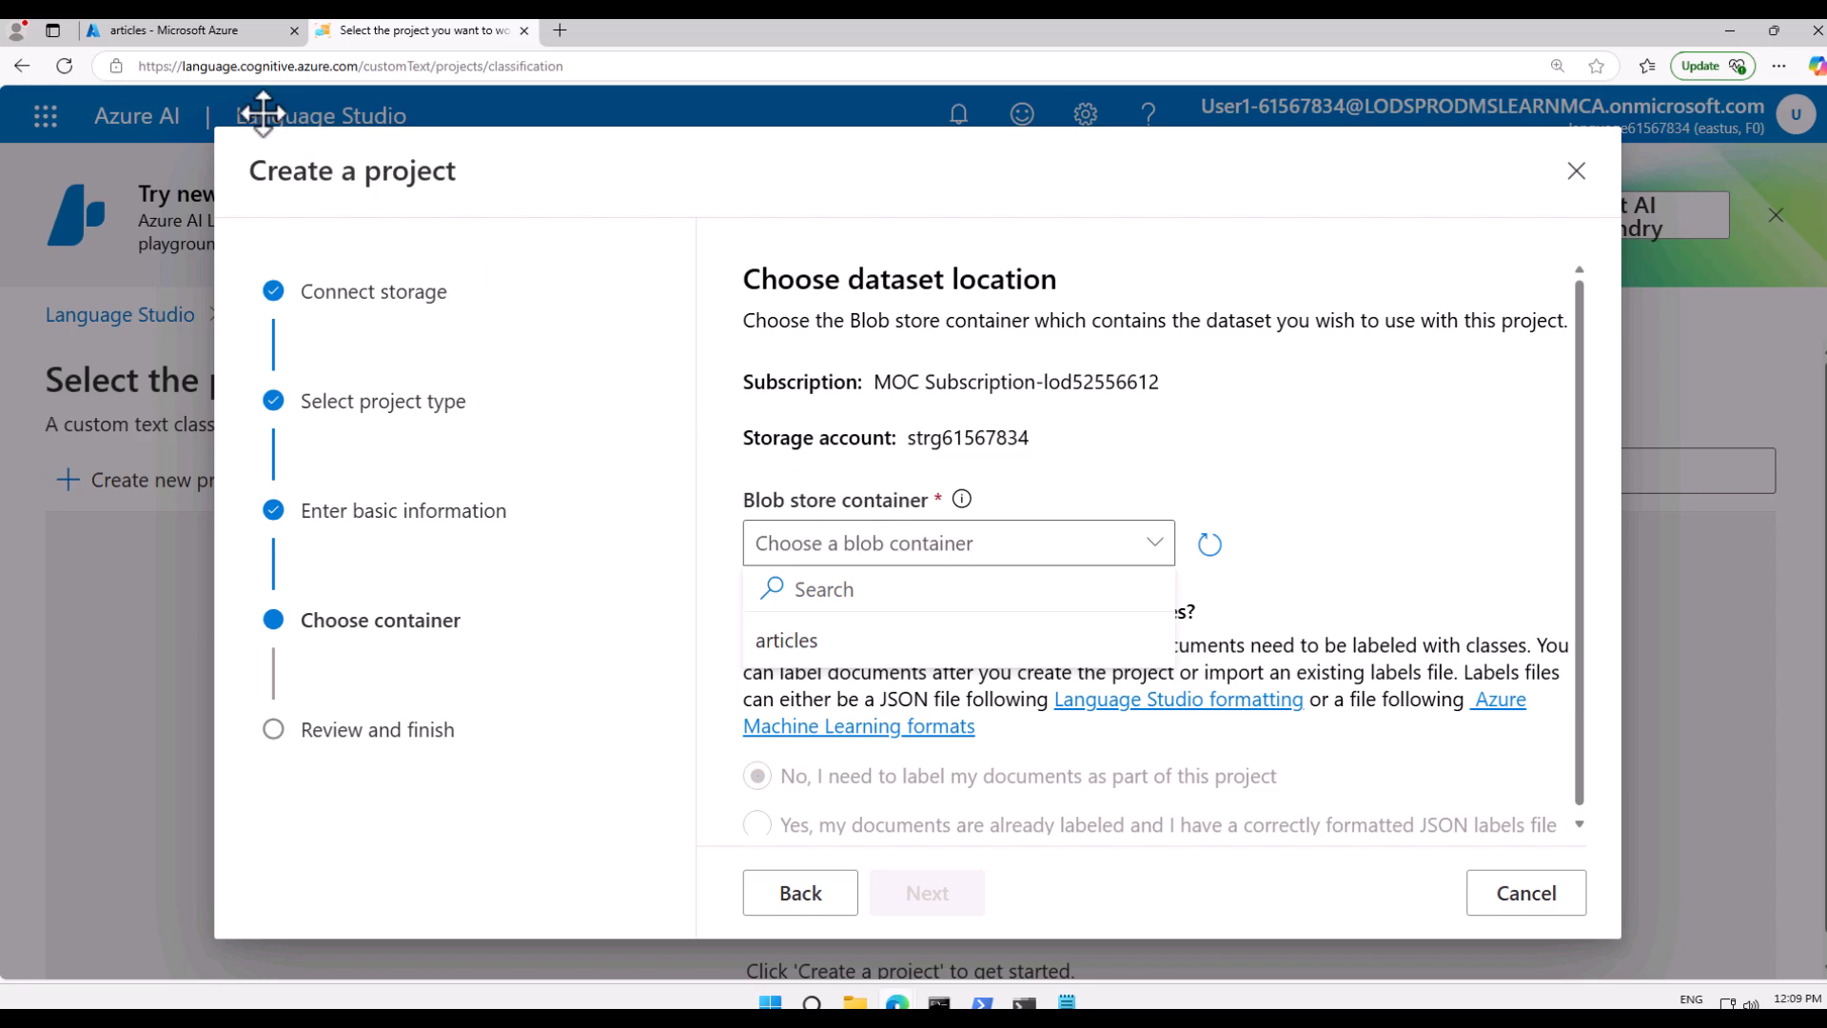
left_click(214, 29)
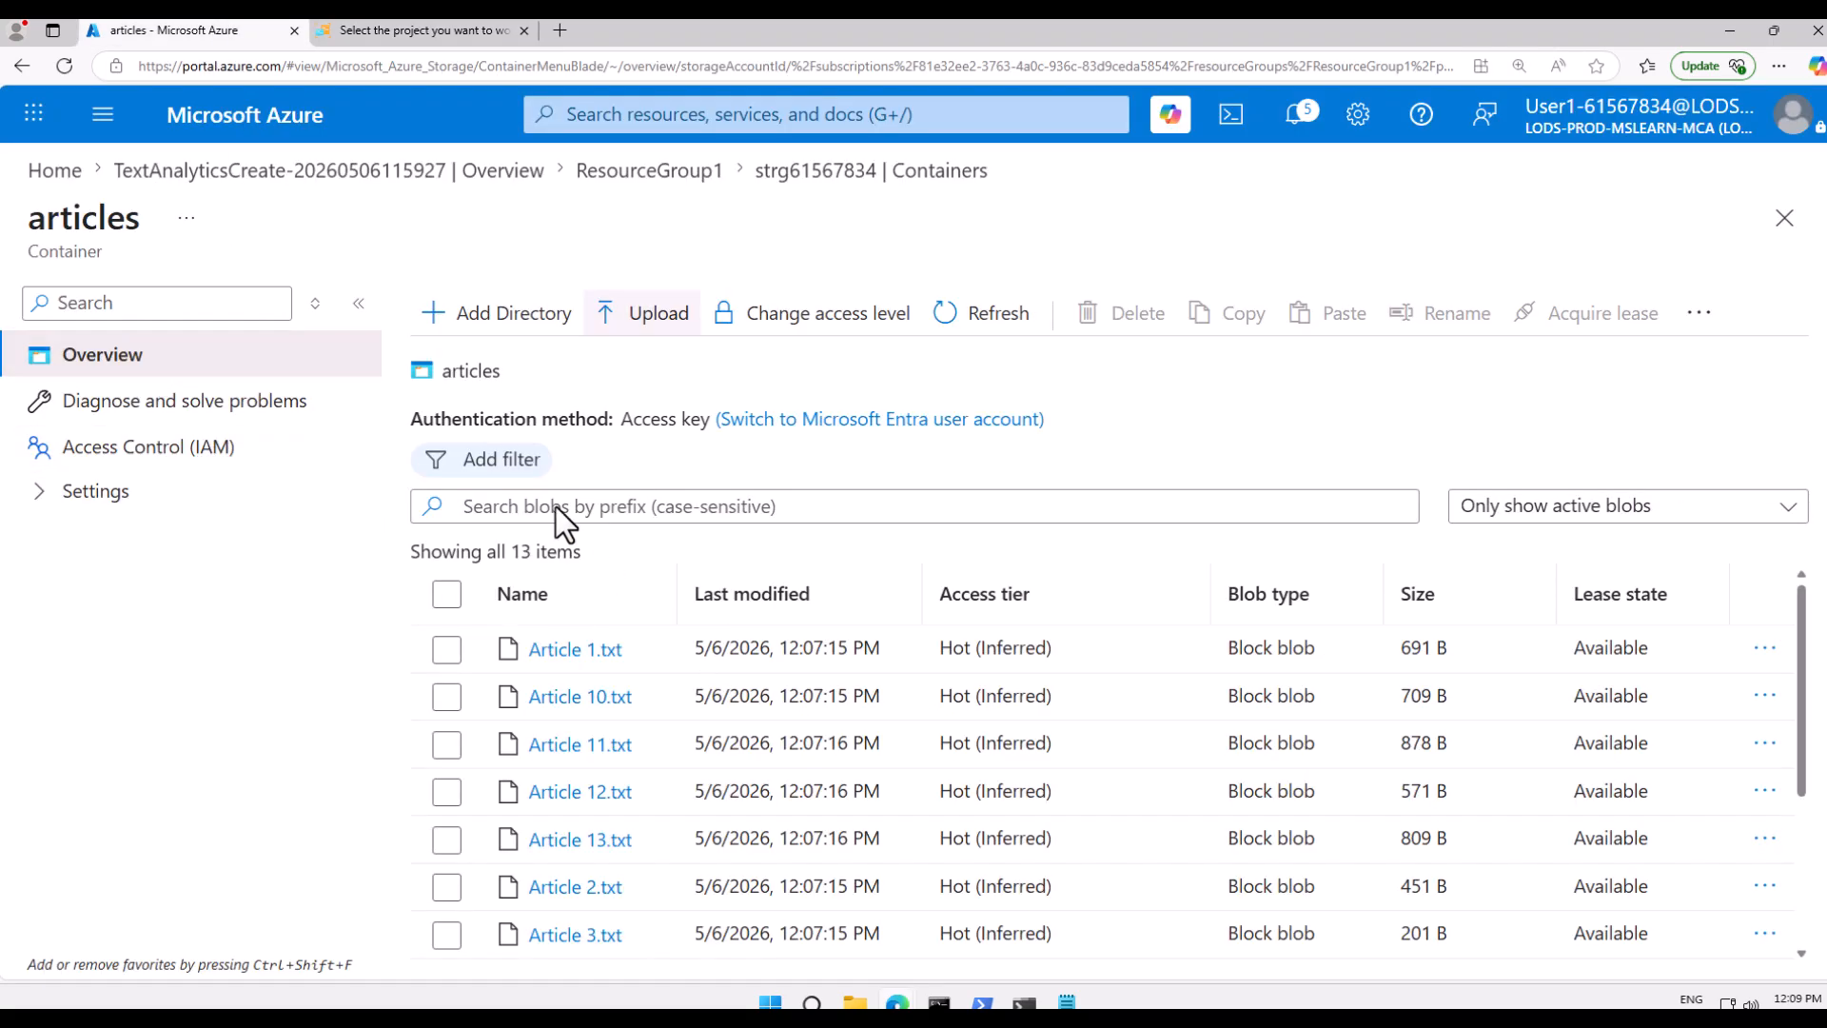
left_click(906, 173)
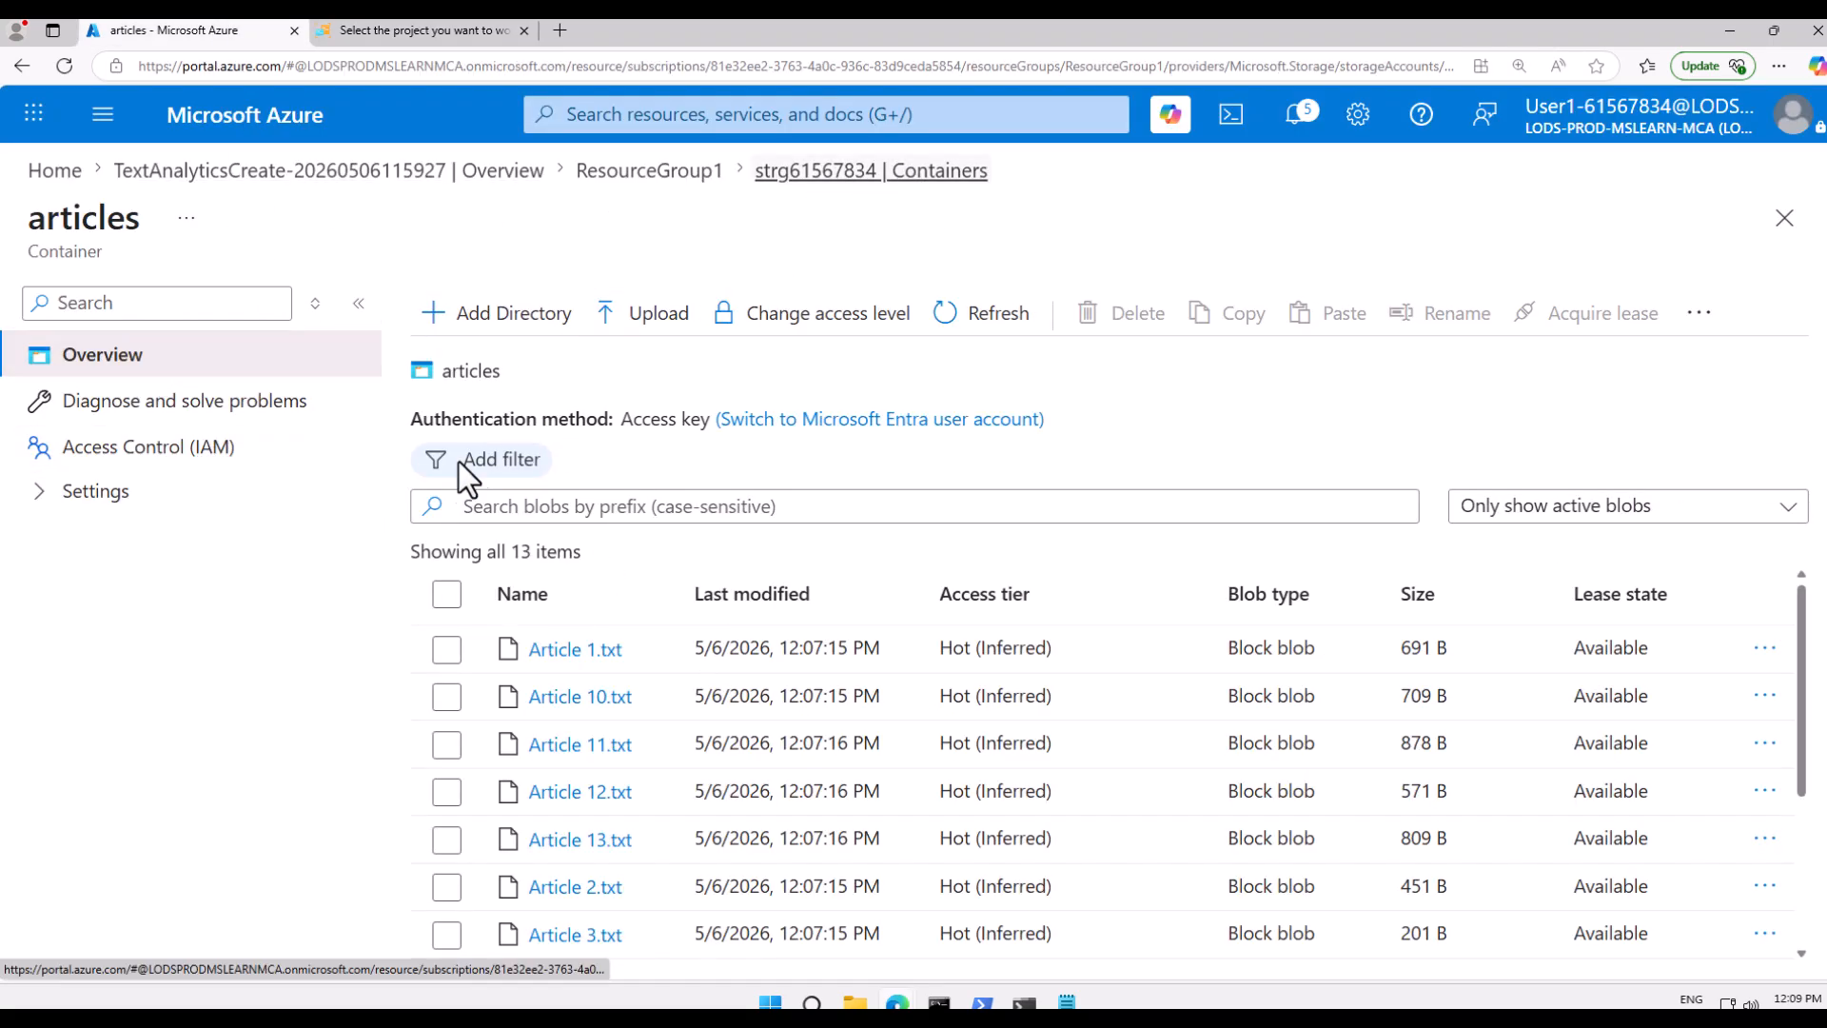
left_click(390, 34)
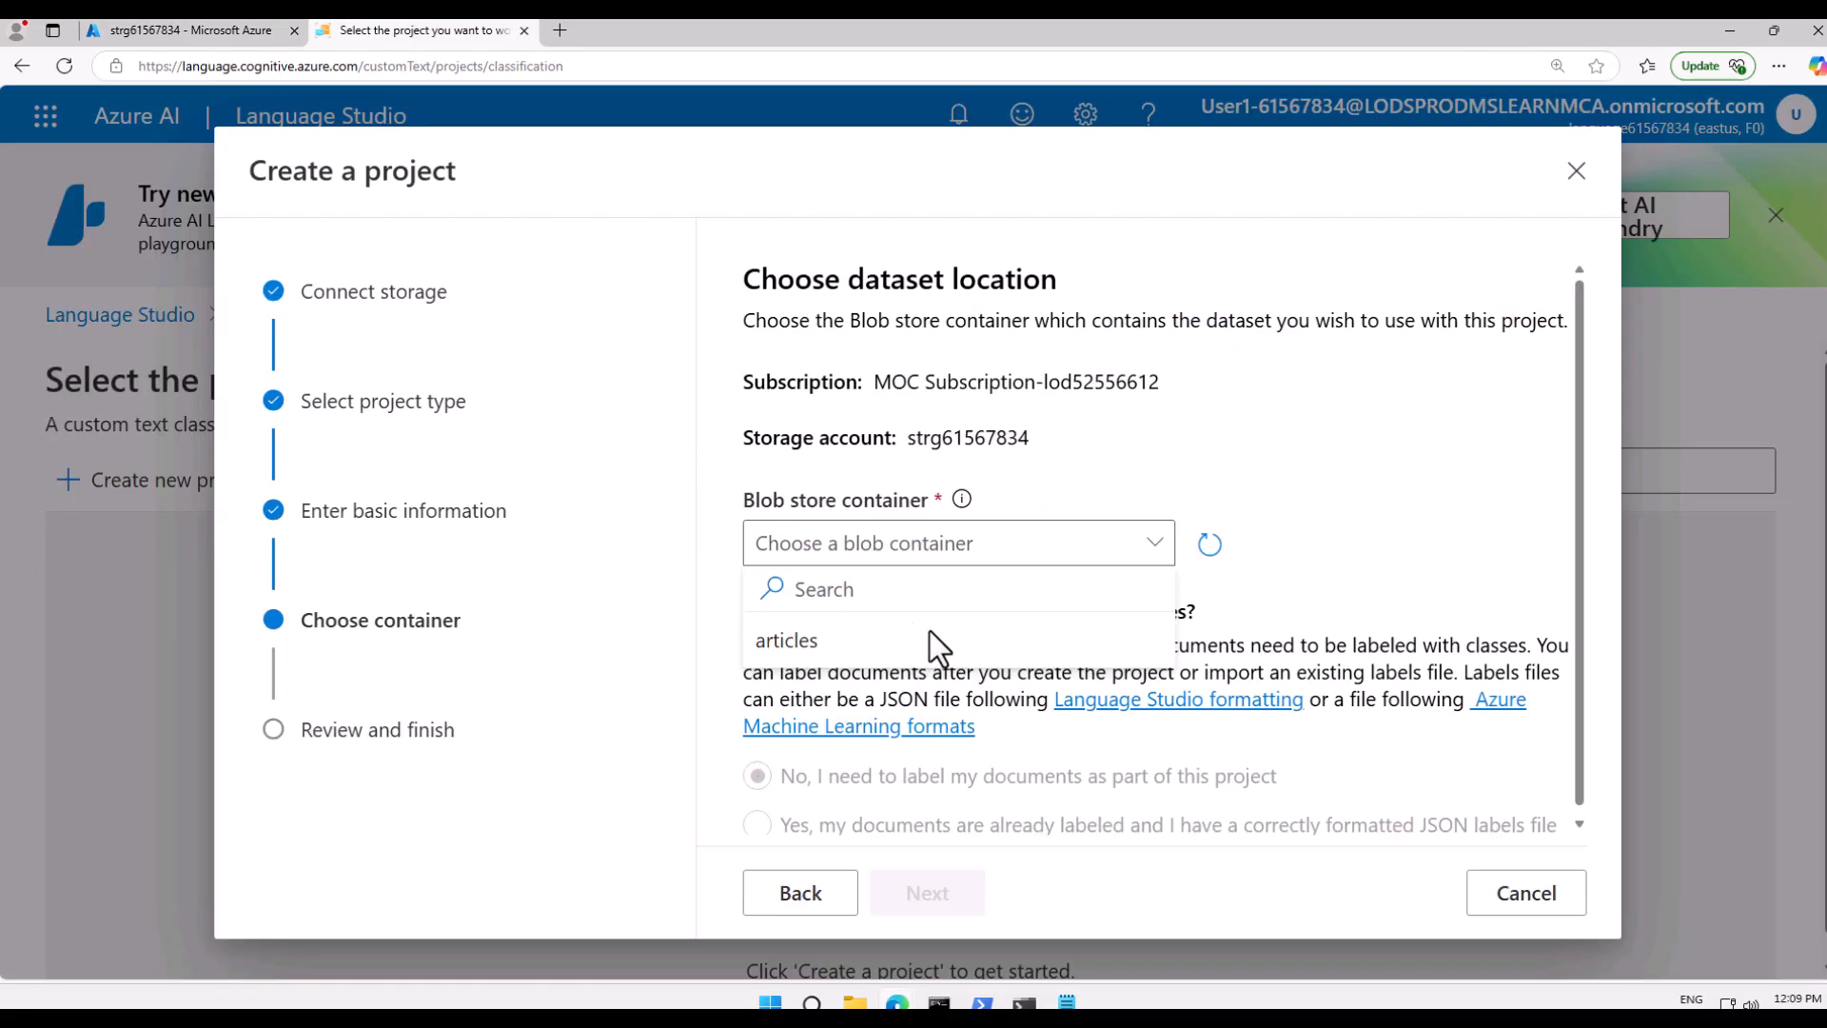
left_click(836, 639)
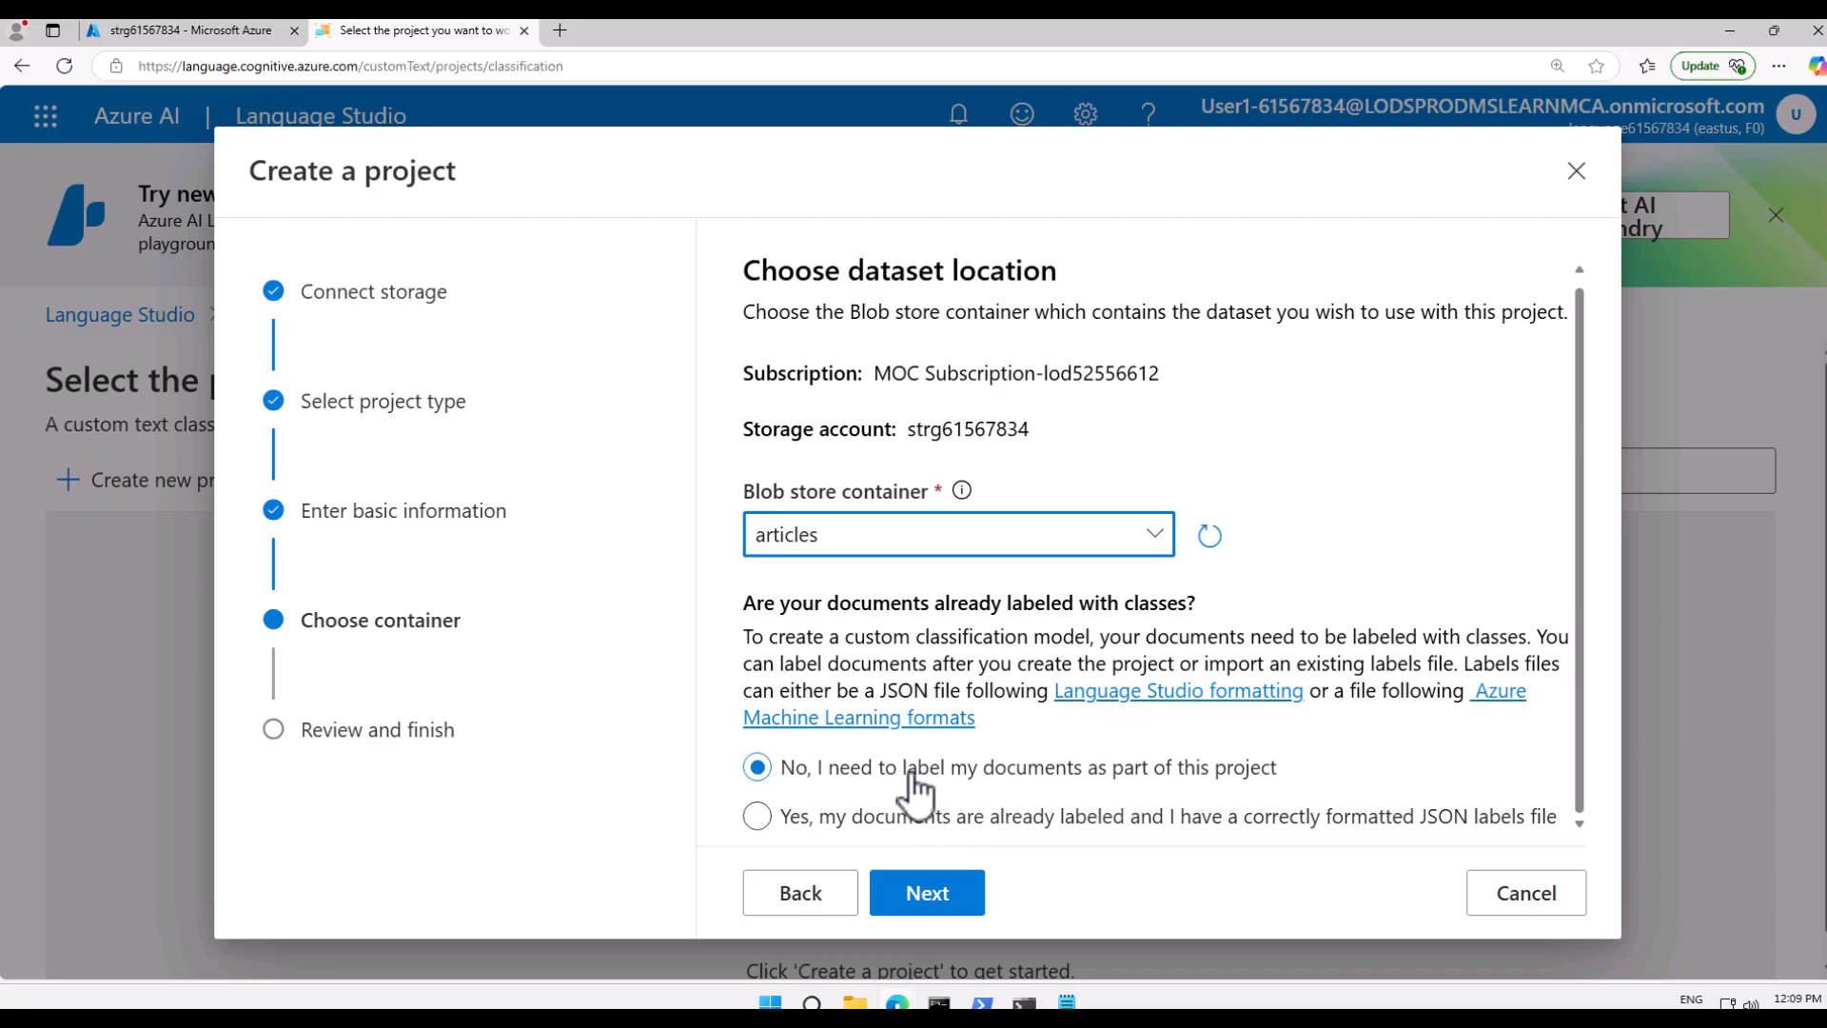
left_click(934, 902)
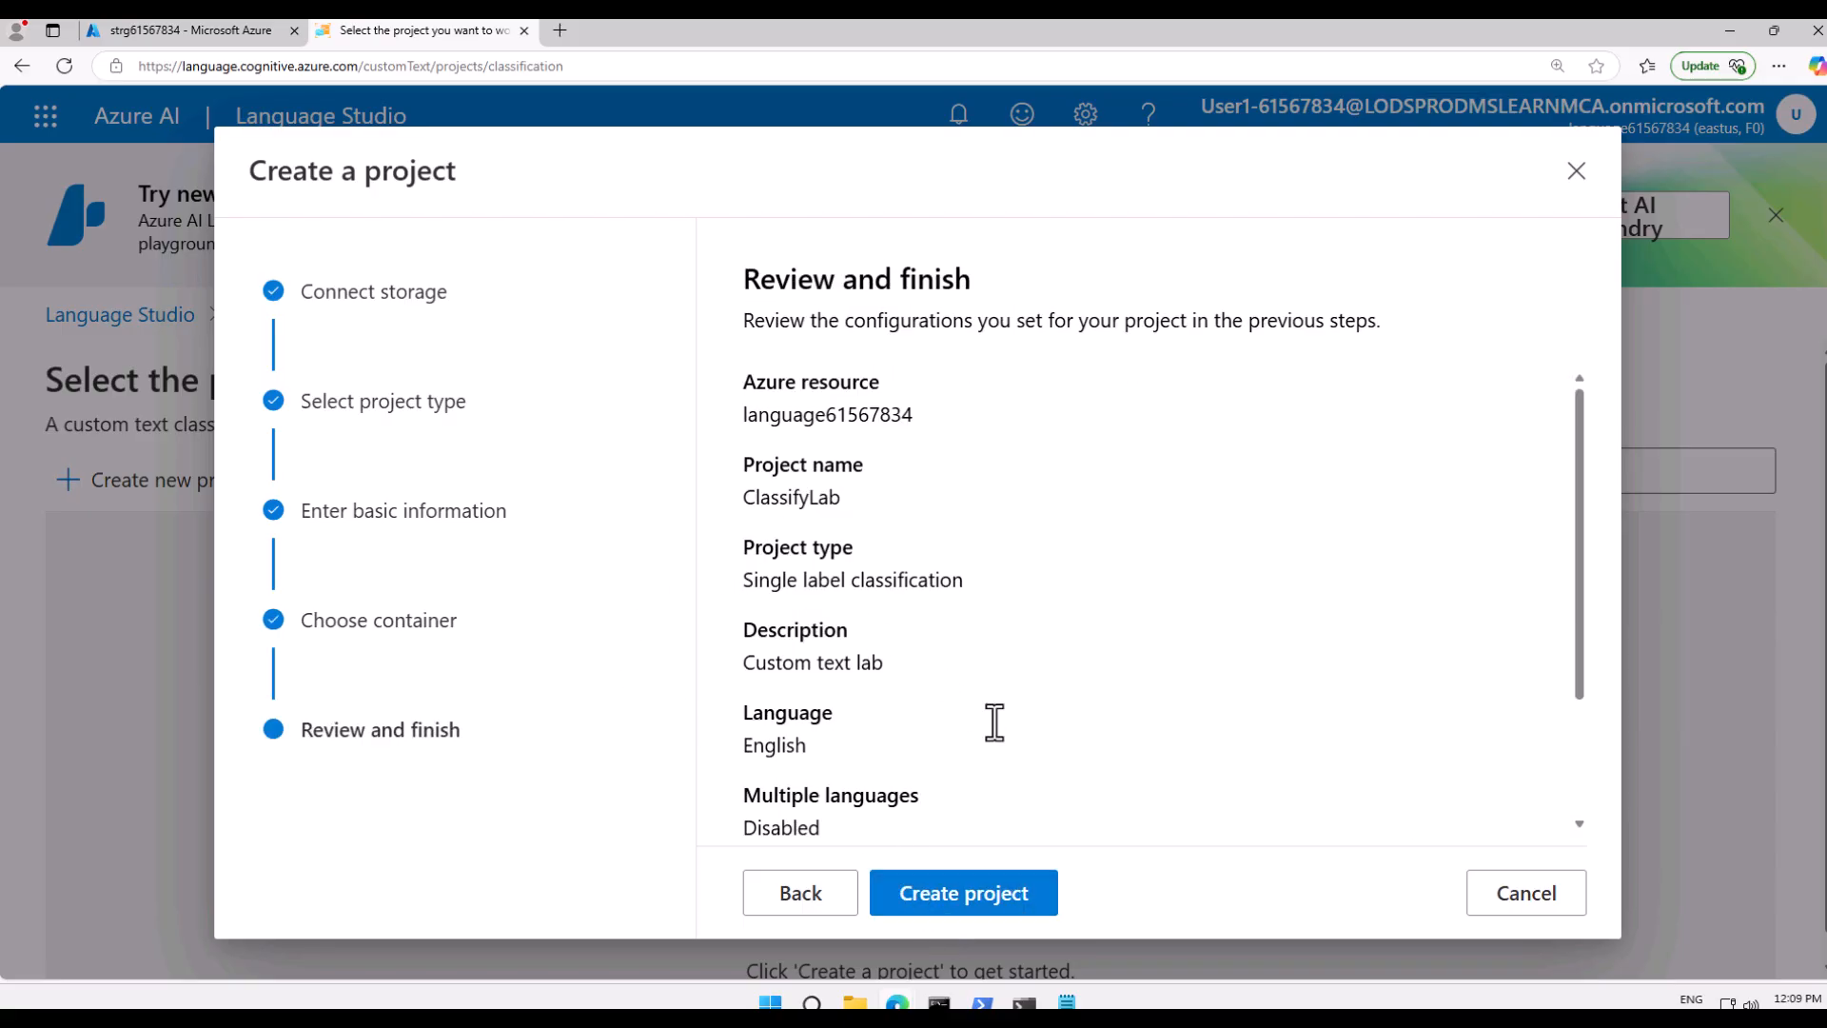
- Review the project configuration from Azure resource to blob store container, and create the ClassifyLab project
scroll(1013, 760, "down", 2)
scroll(855, 678, "up", 2)
left_click_drag(909, 419, 767, 382)
double_click(816, 495)
left_click(841, 592)
scroll(823, 761, "down", 2)
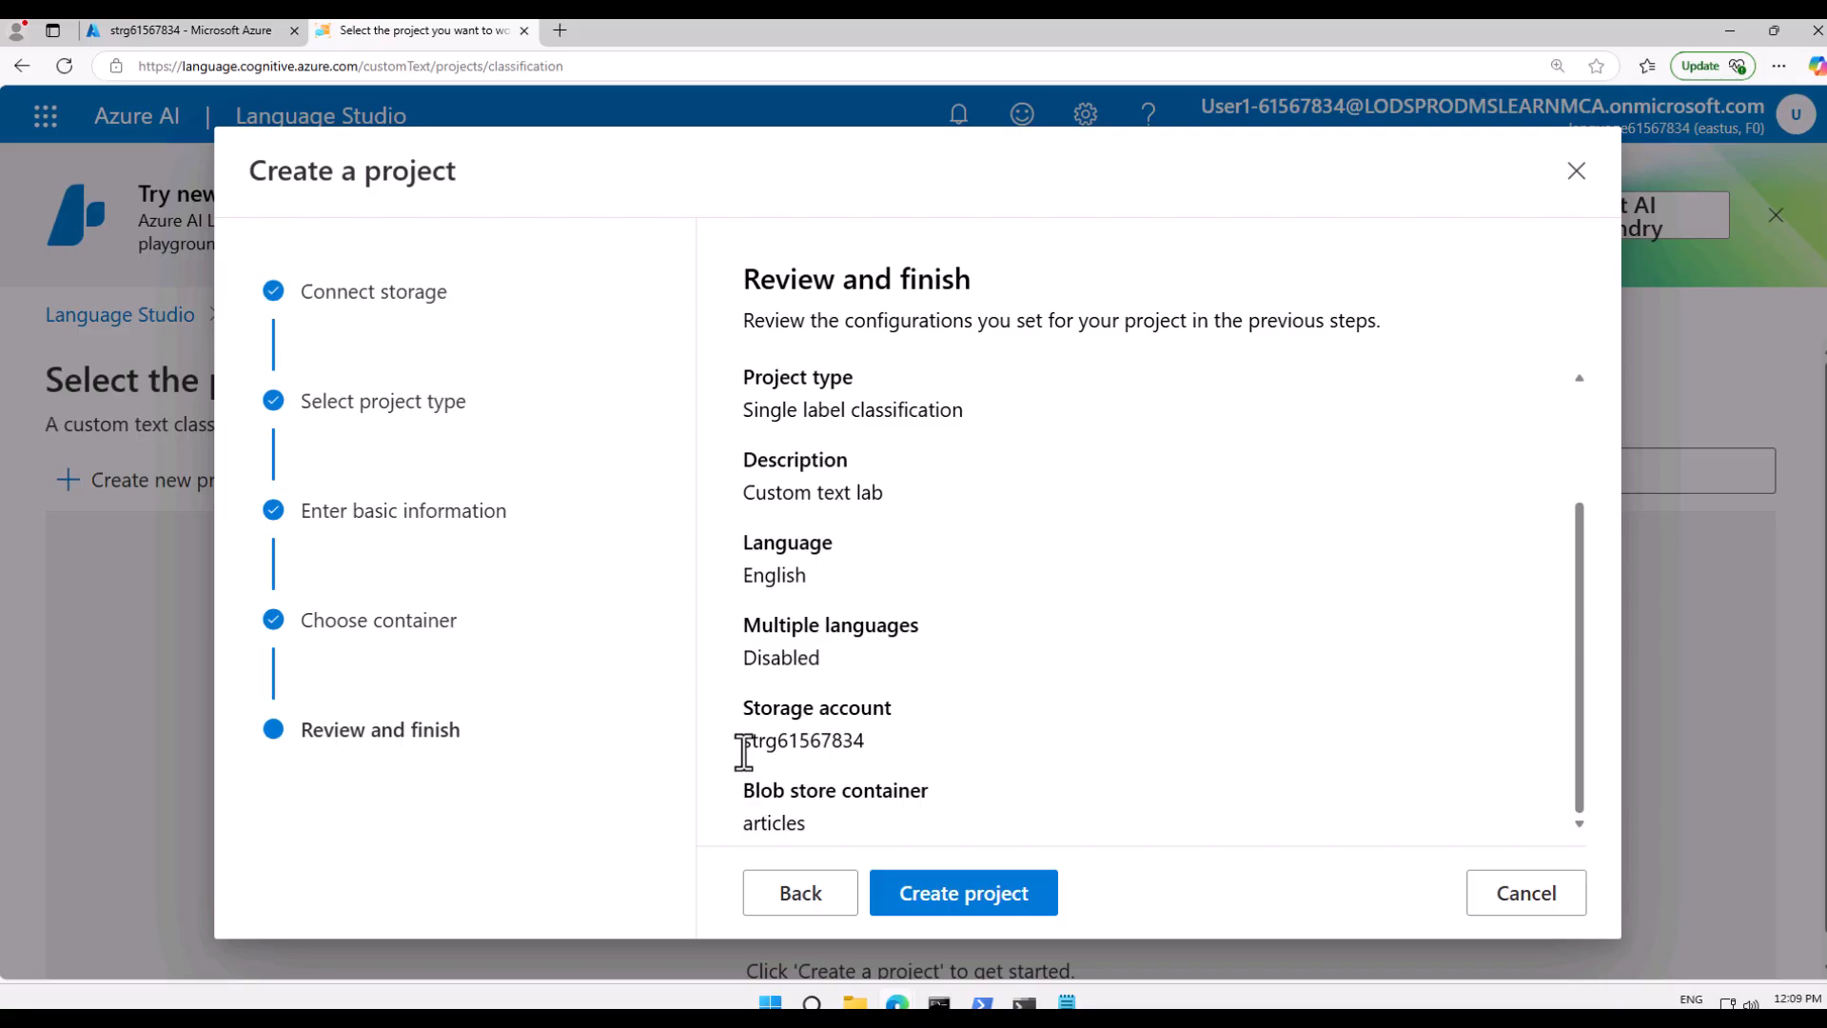
left_click(981, 909)
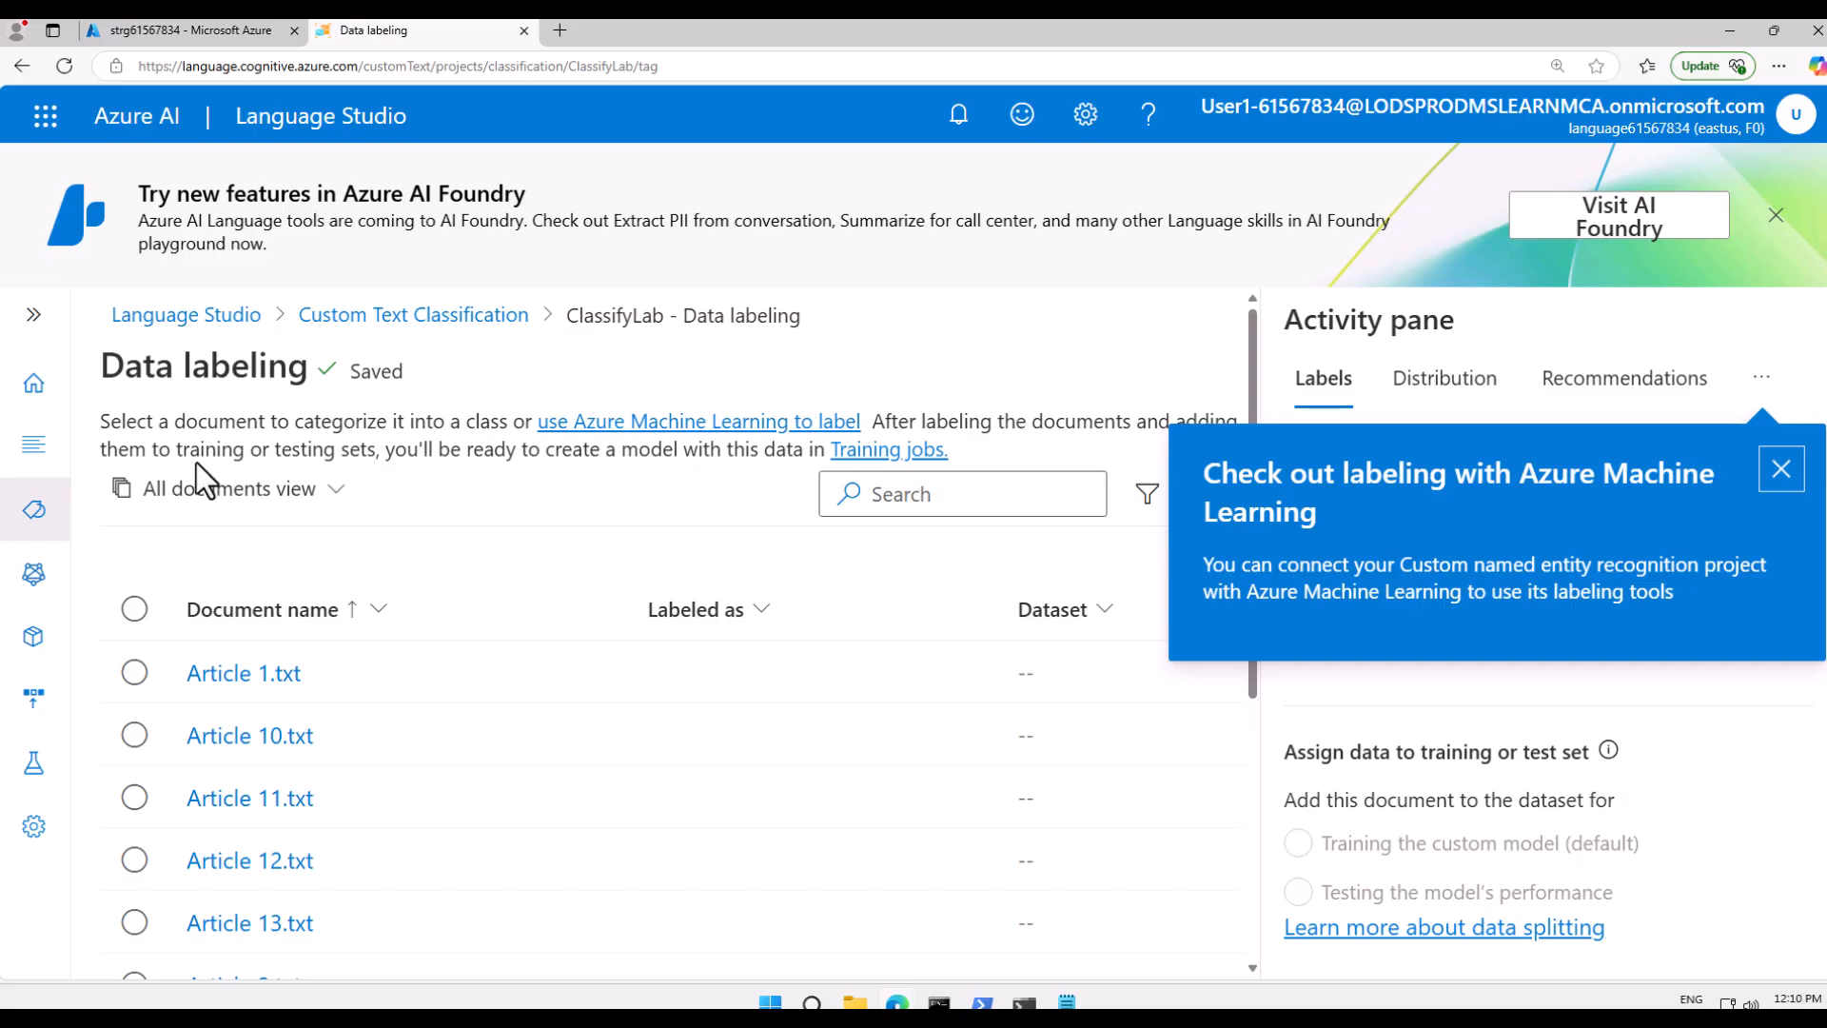
- Expand the project navigation, open Article 1.txt for data labeling, and skip the introductory tips
left_click(40, 315)
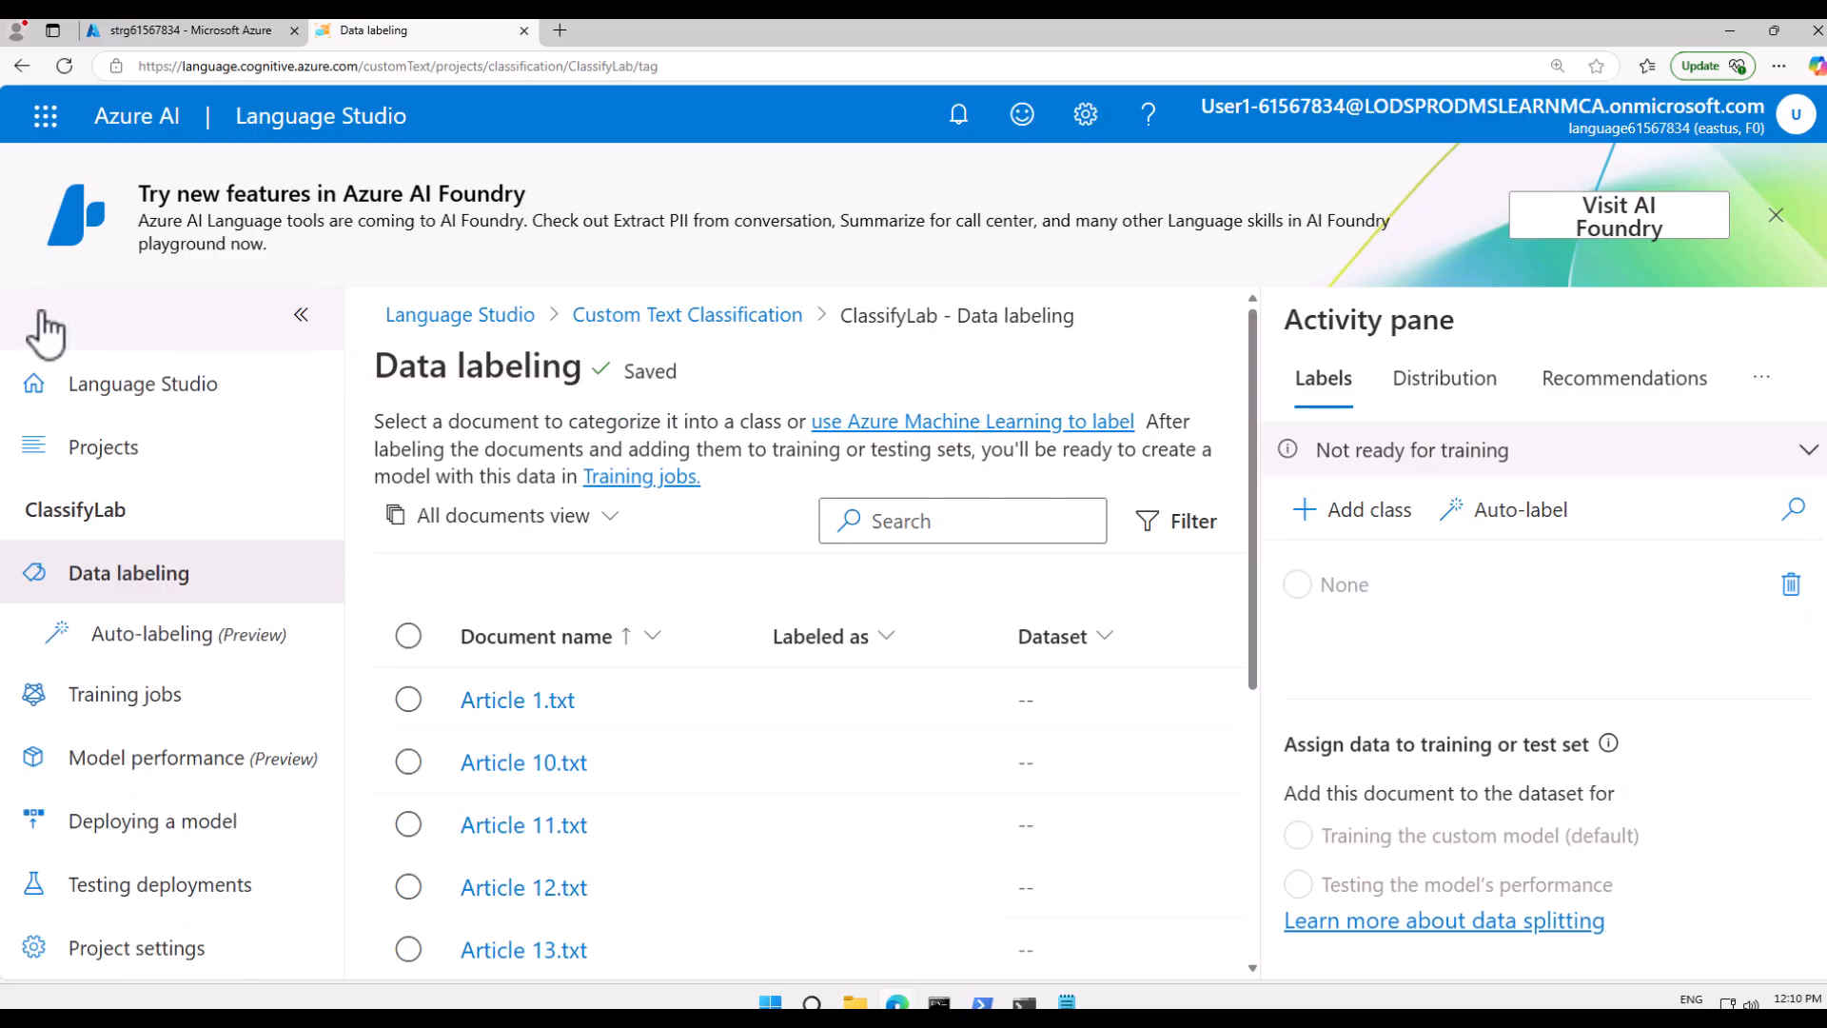
left_click(409, 700)
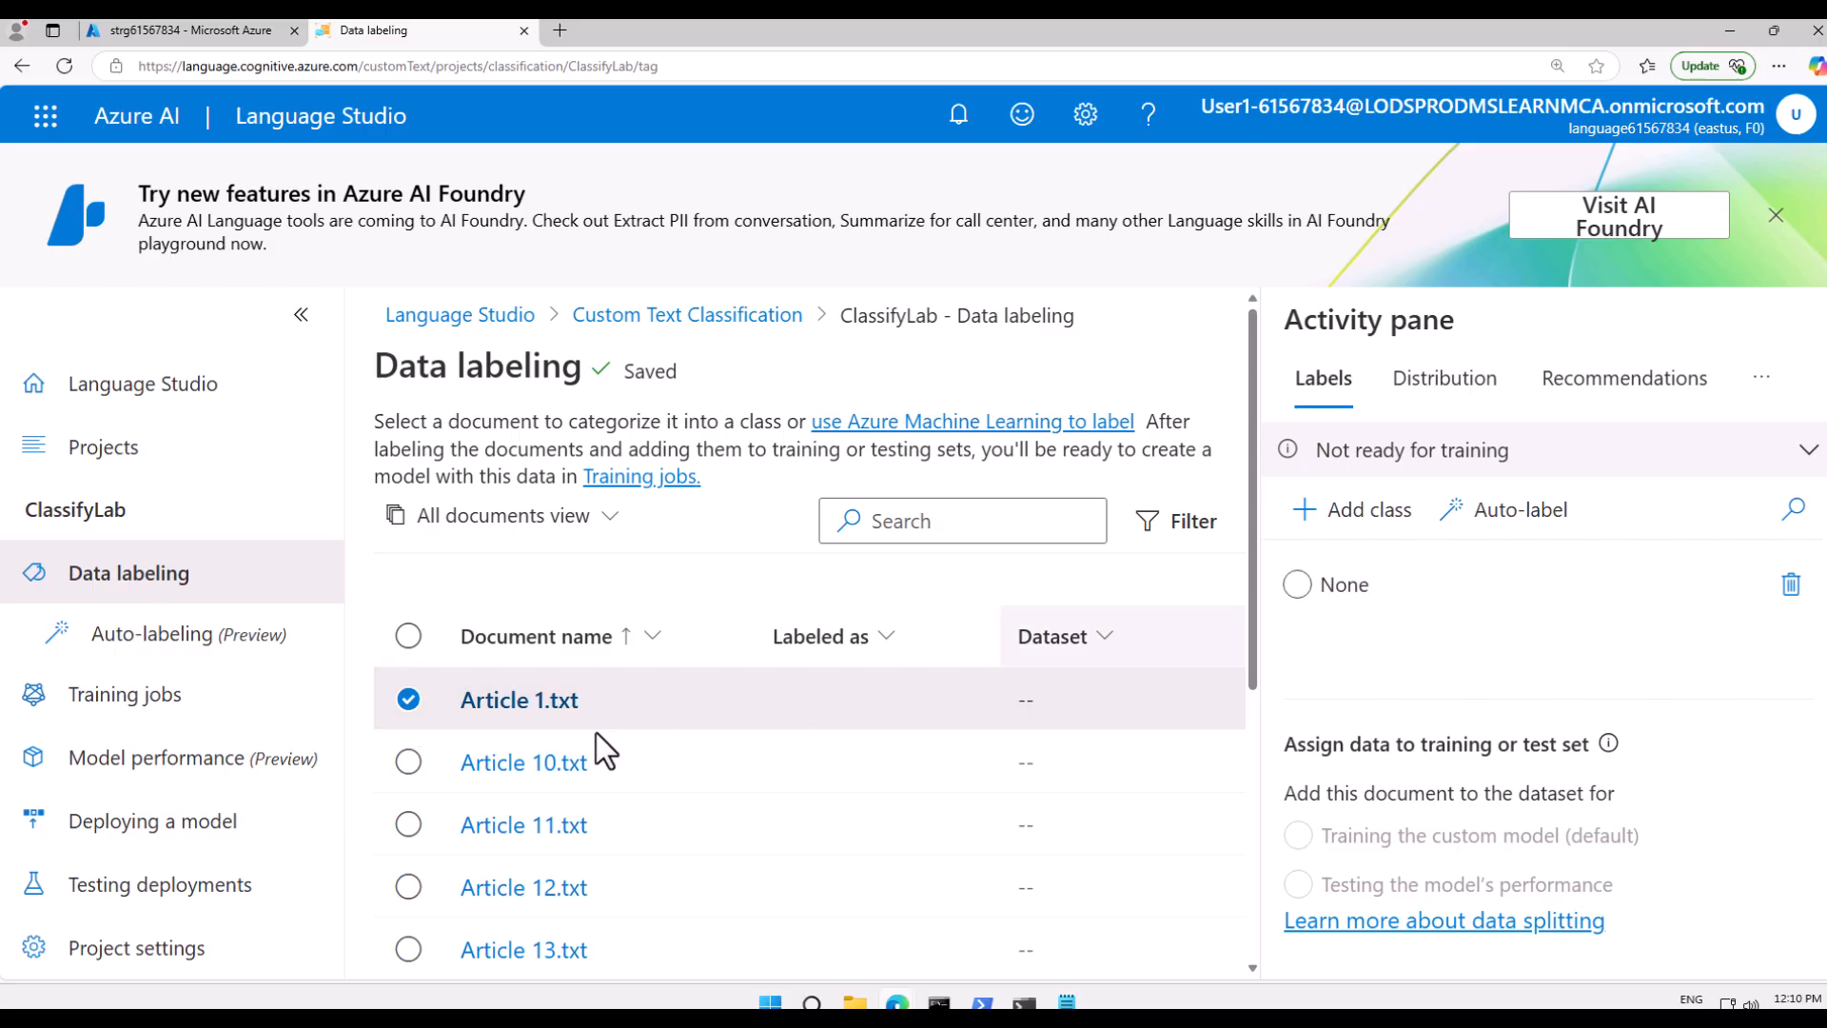
left_click(521, 705)
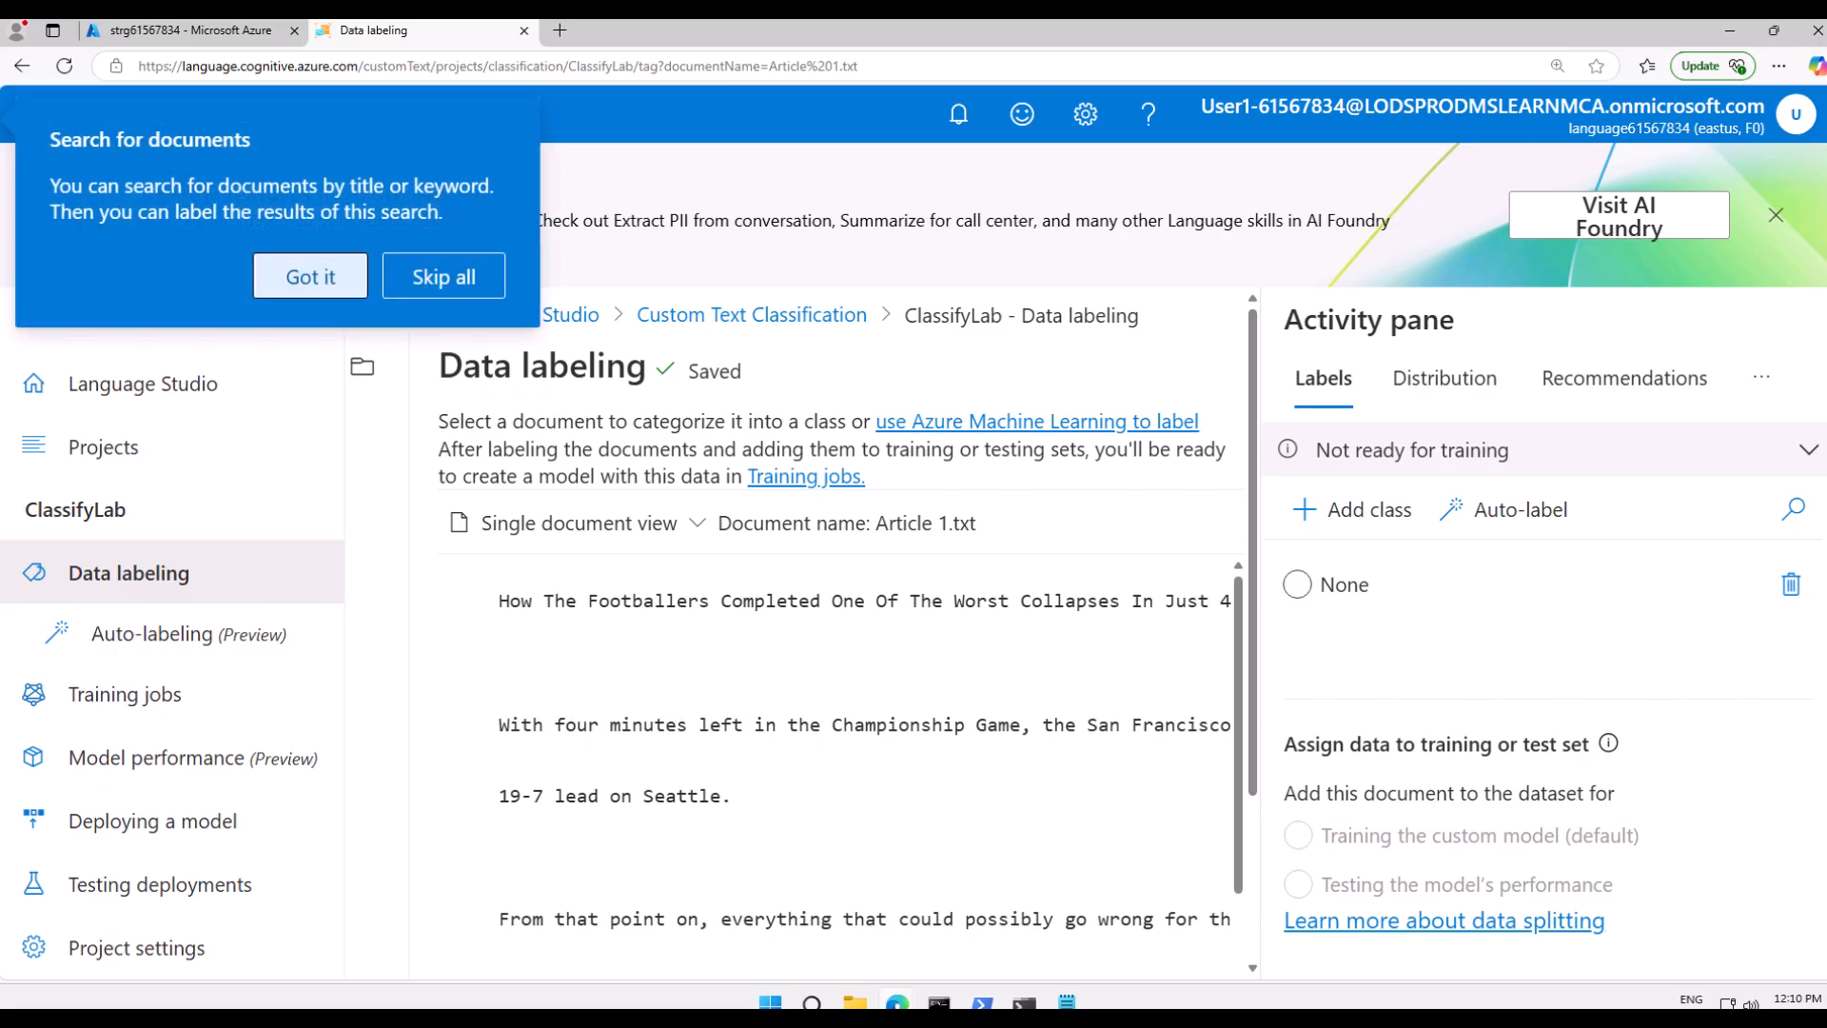
left_click(443, 277)
- Add two classes named Classifieds and Sports to the project's labels
left_click(1358, 517)
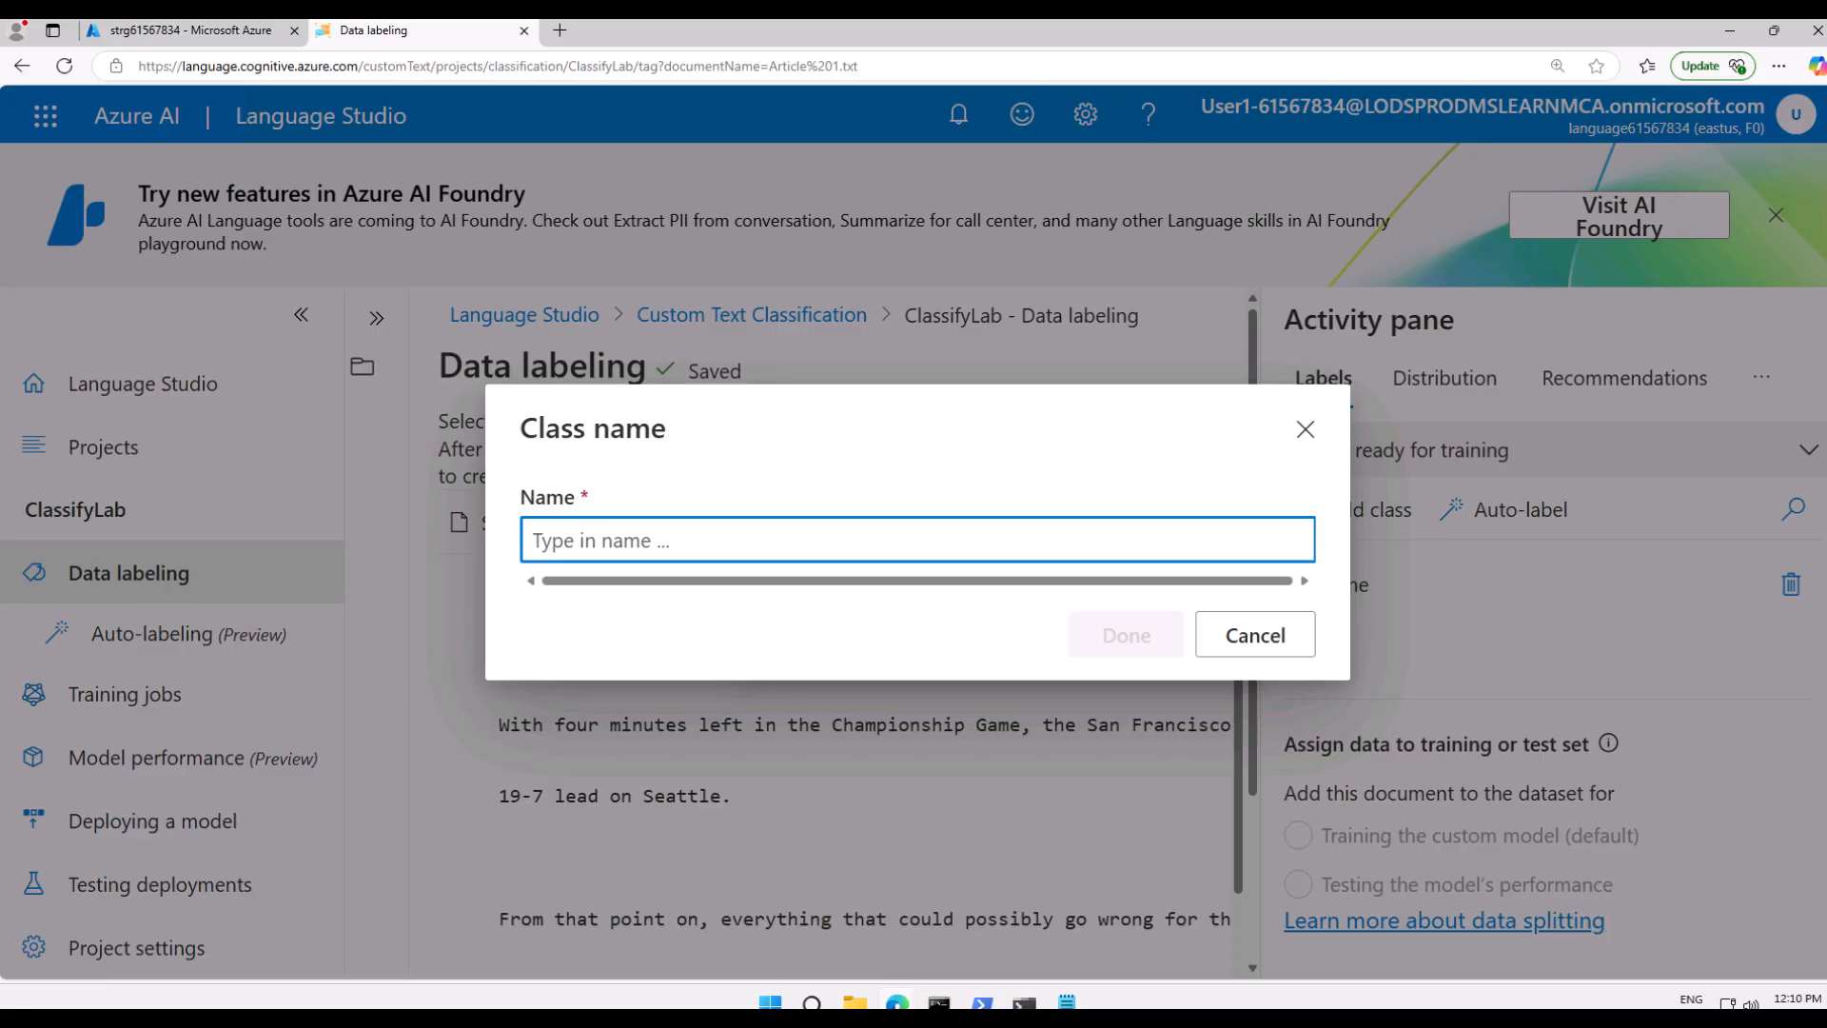
type("Classifieds")
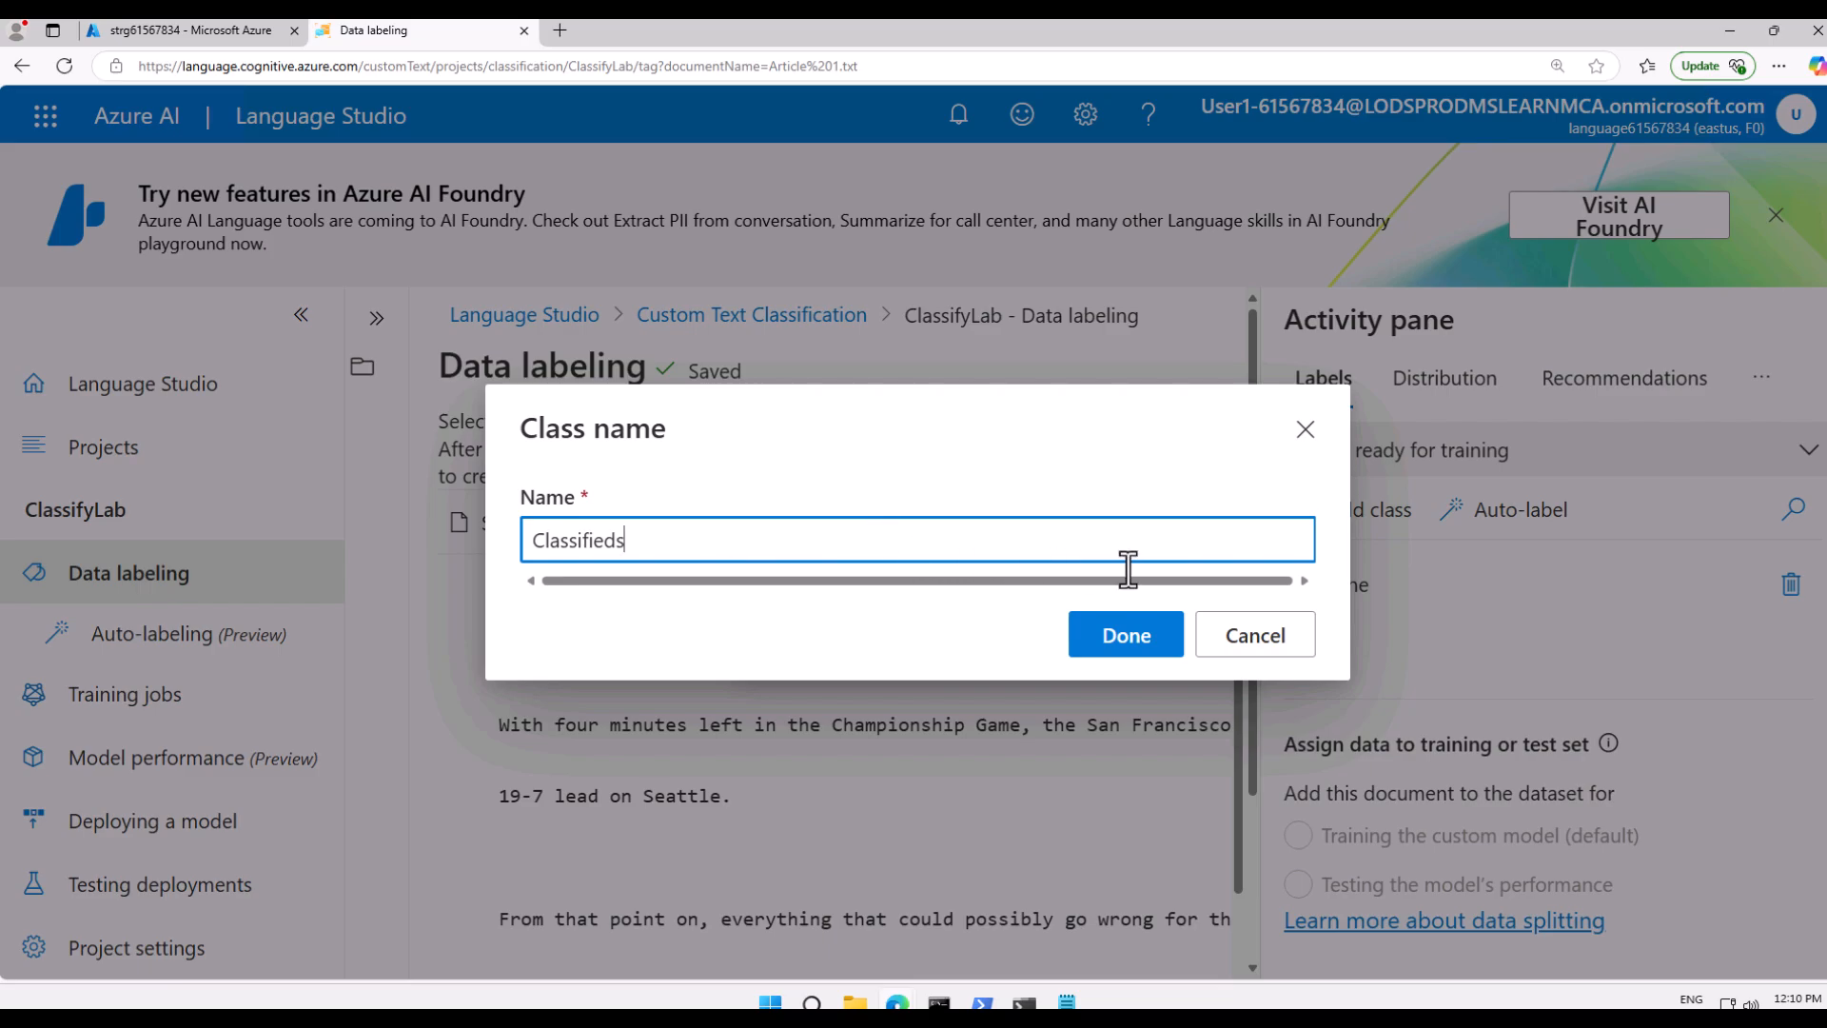
left_click(1123, 636)
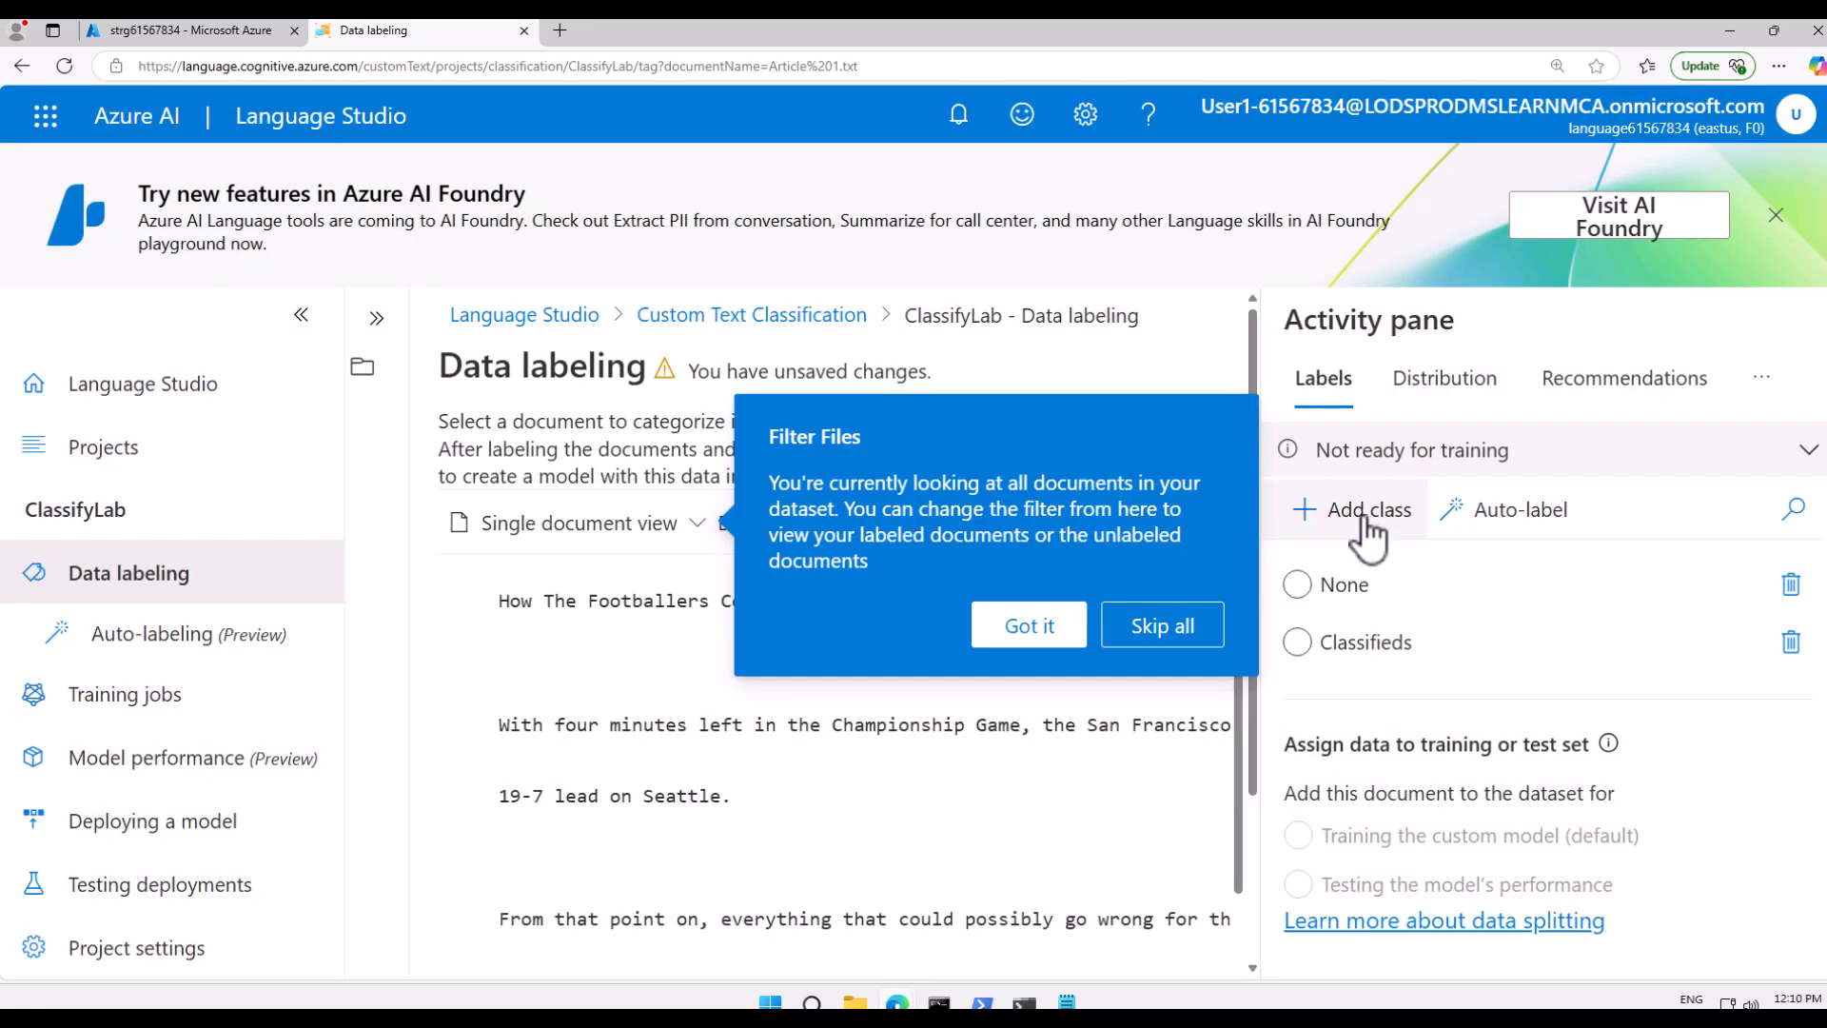
left_click(1351, 519)
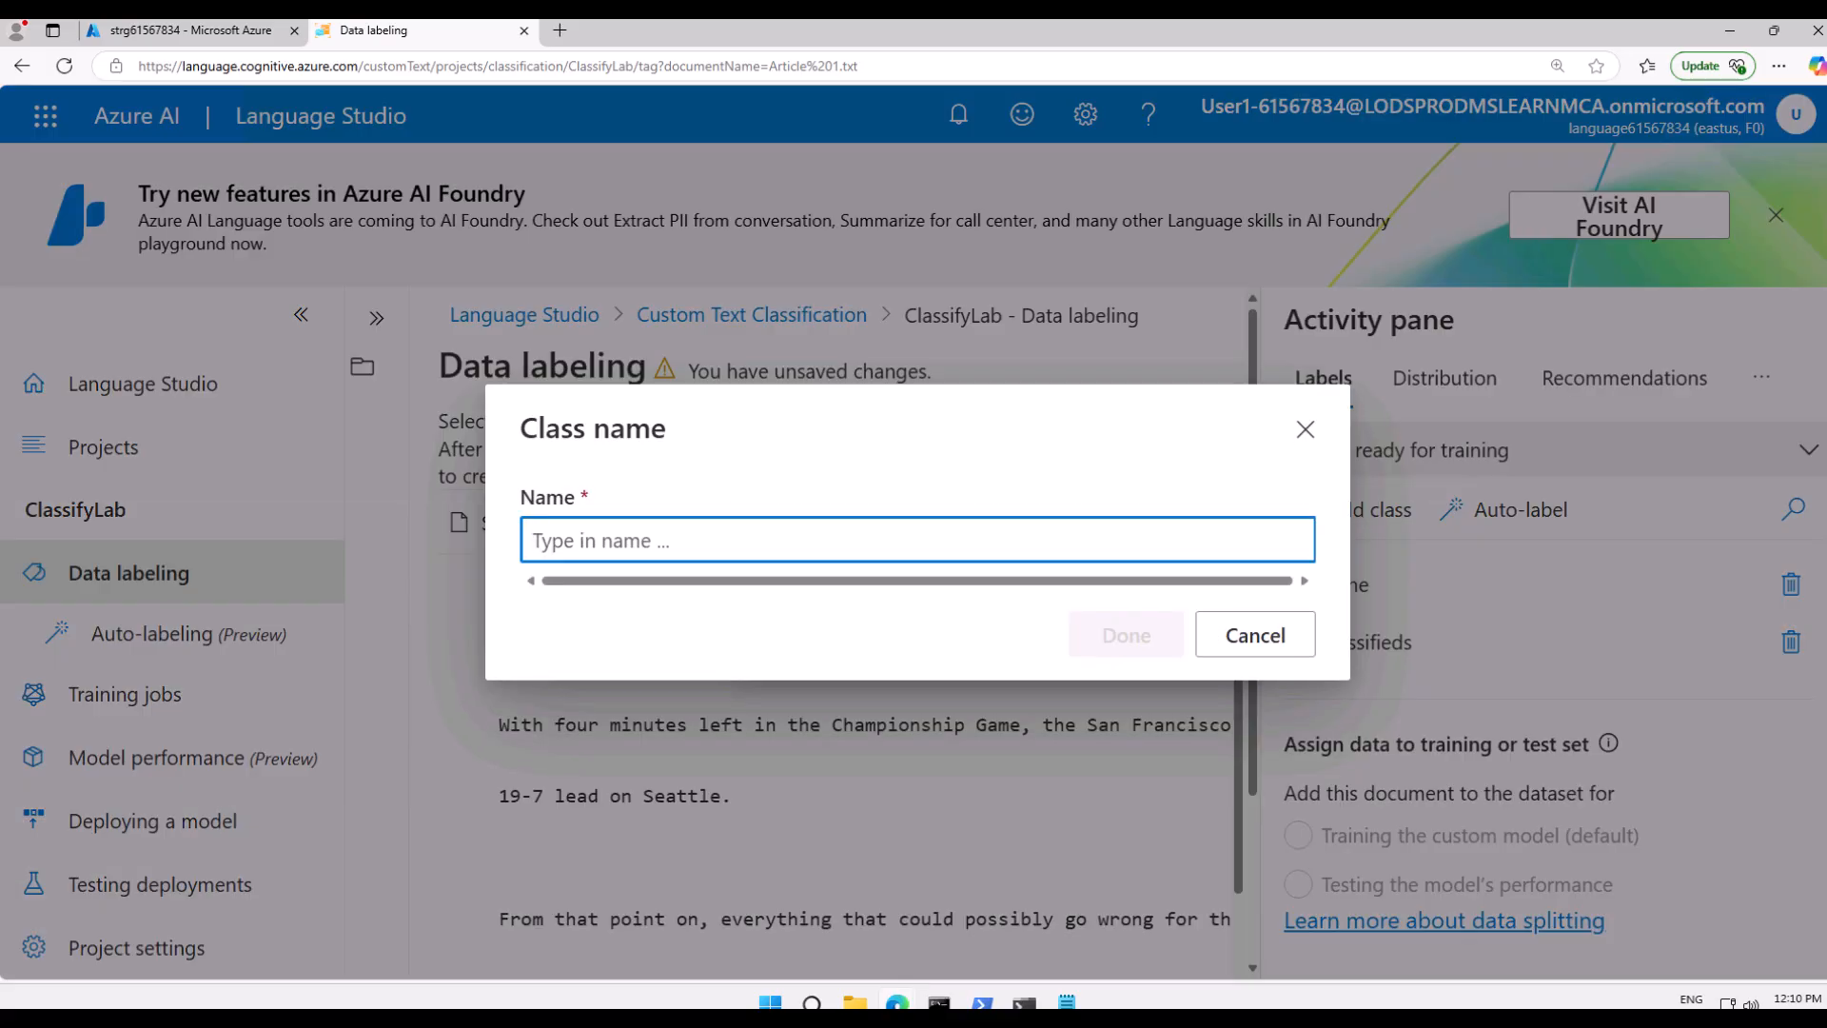
type("Sports")
left_click(1131, 635)
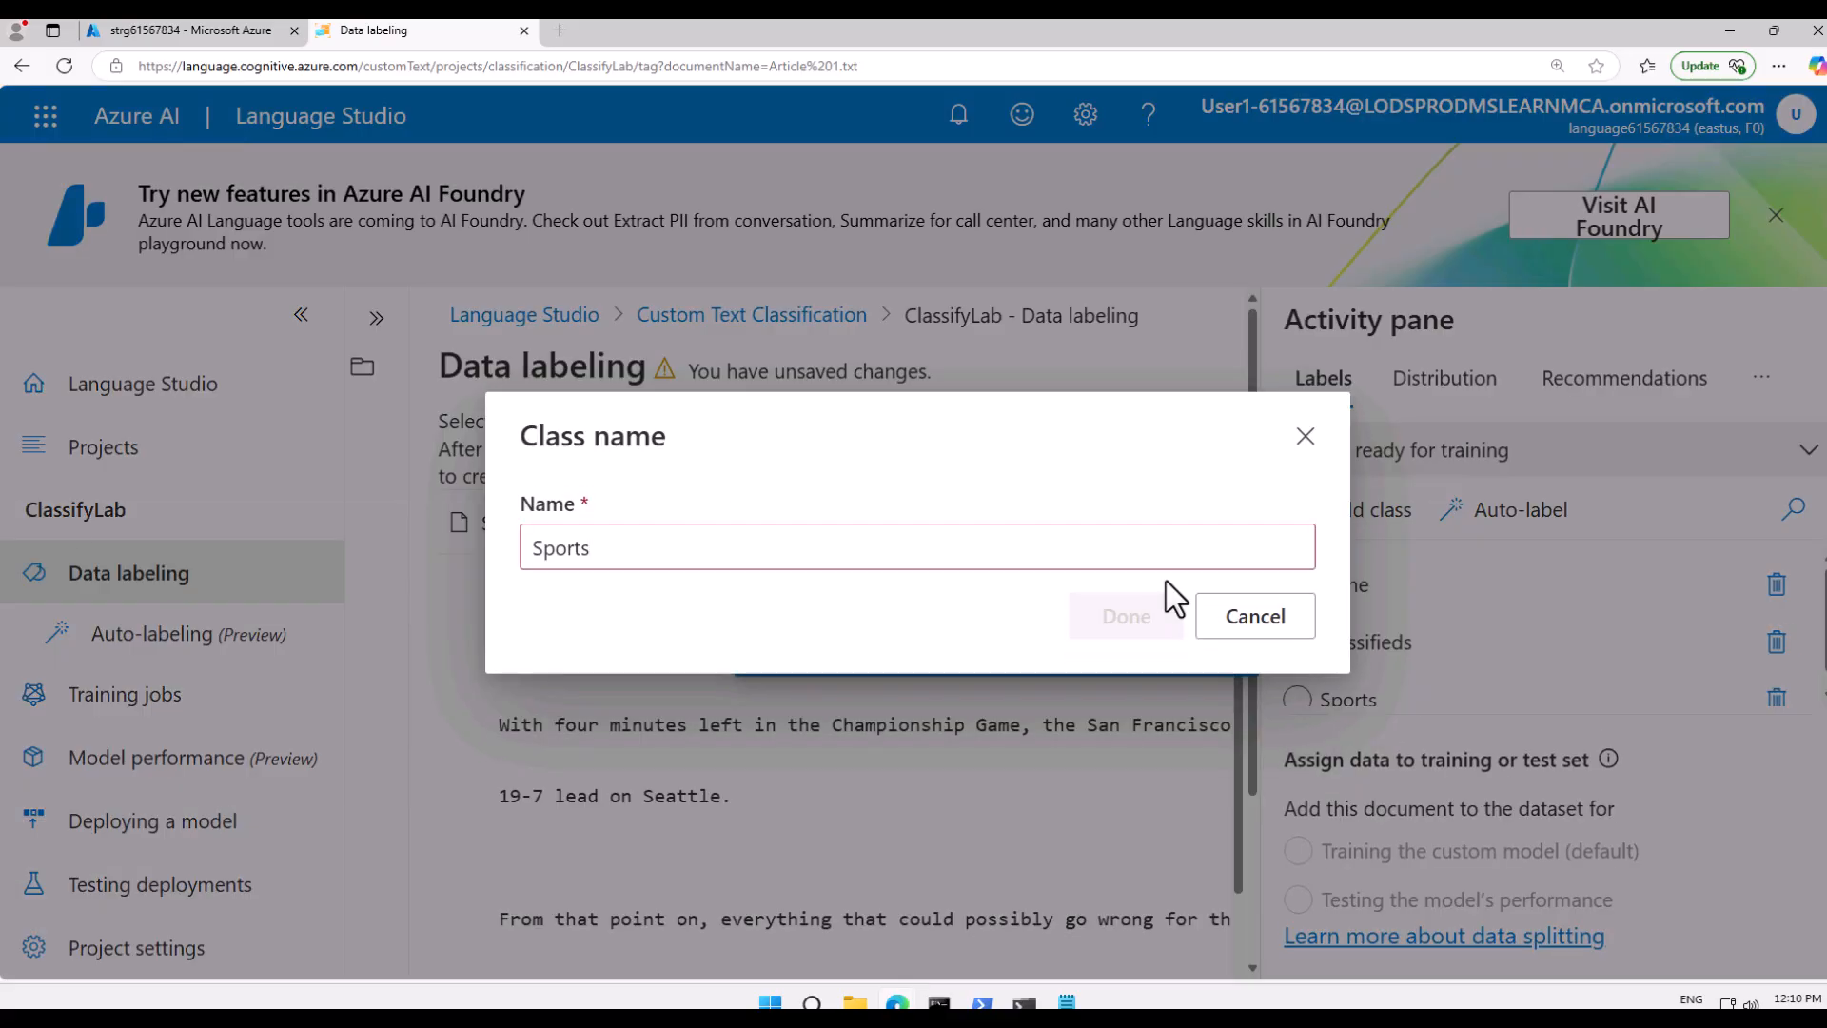
- Add two more classes named News and Entertainment, and skip the remaining tips
left_click(1359, 519)
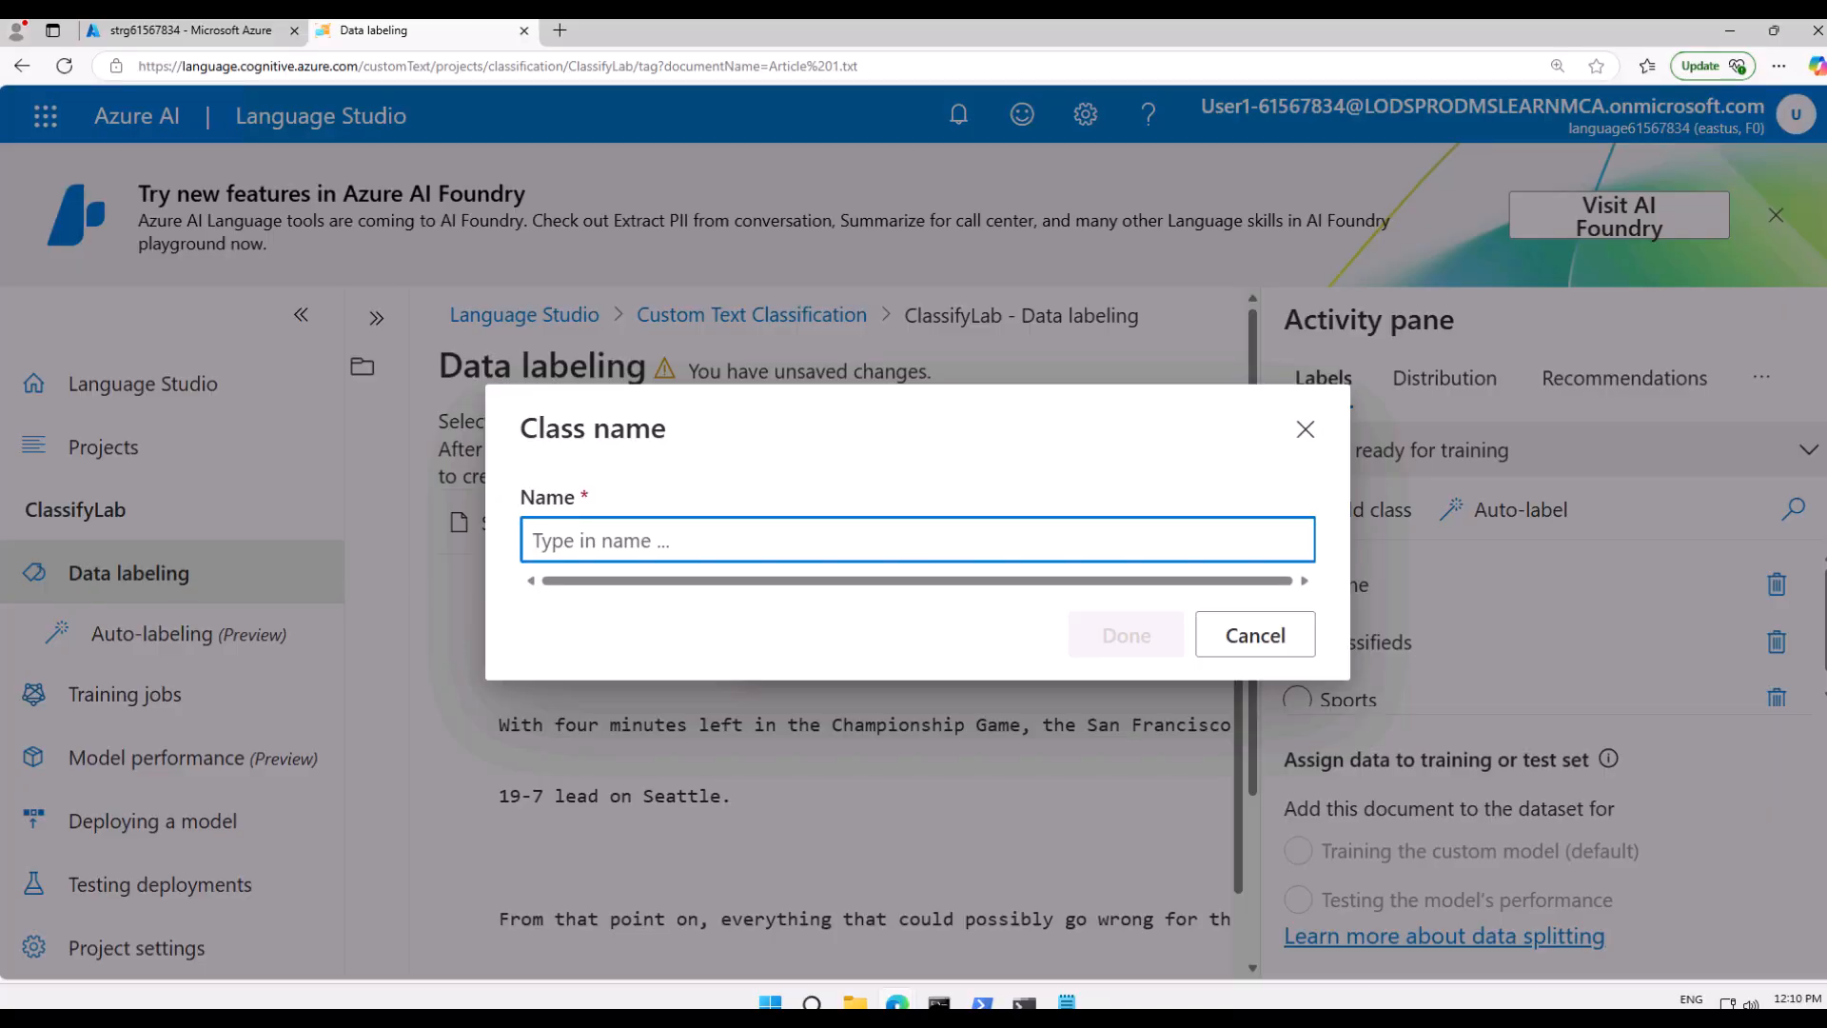
type("News")
left_click(1137, 636)
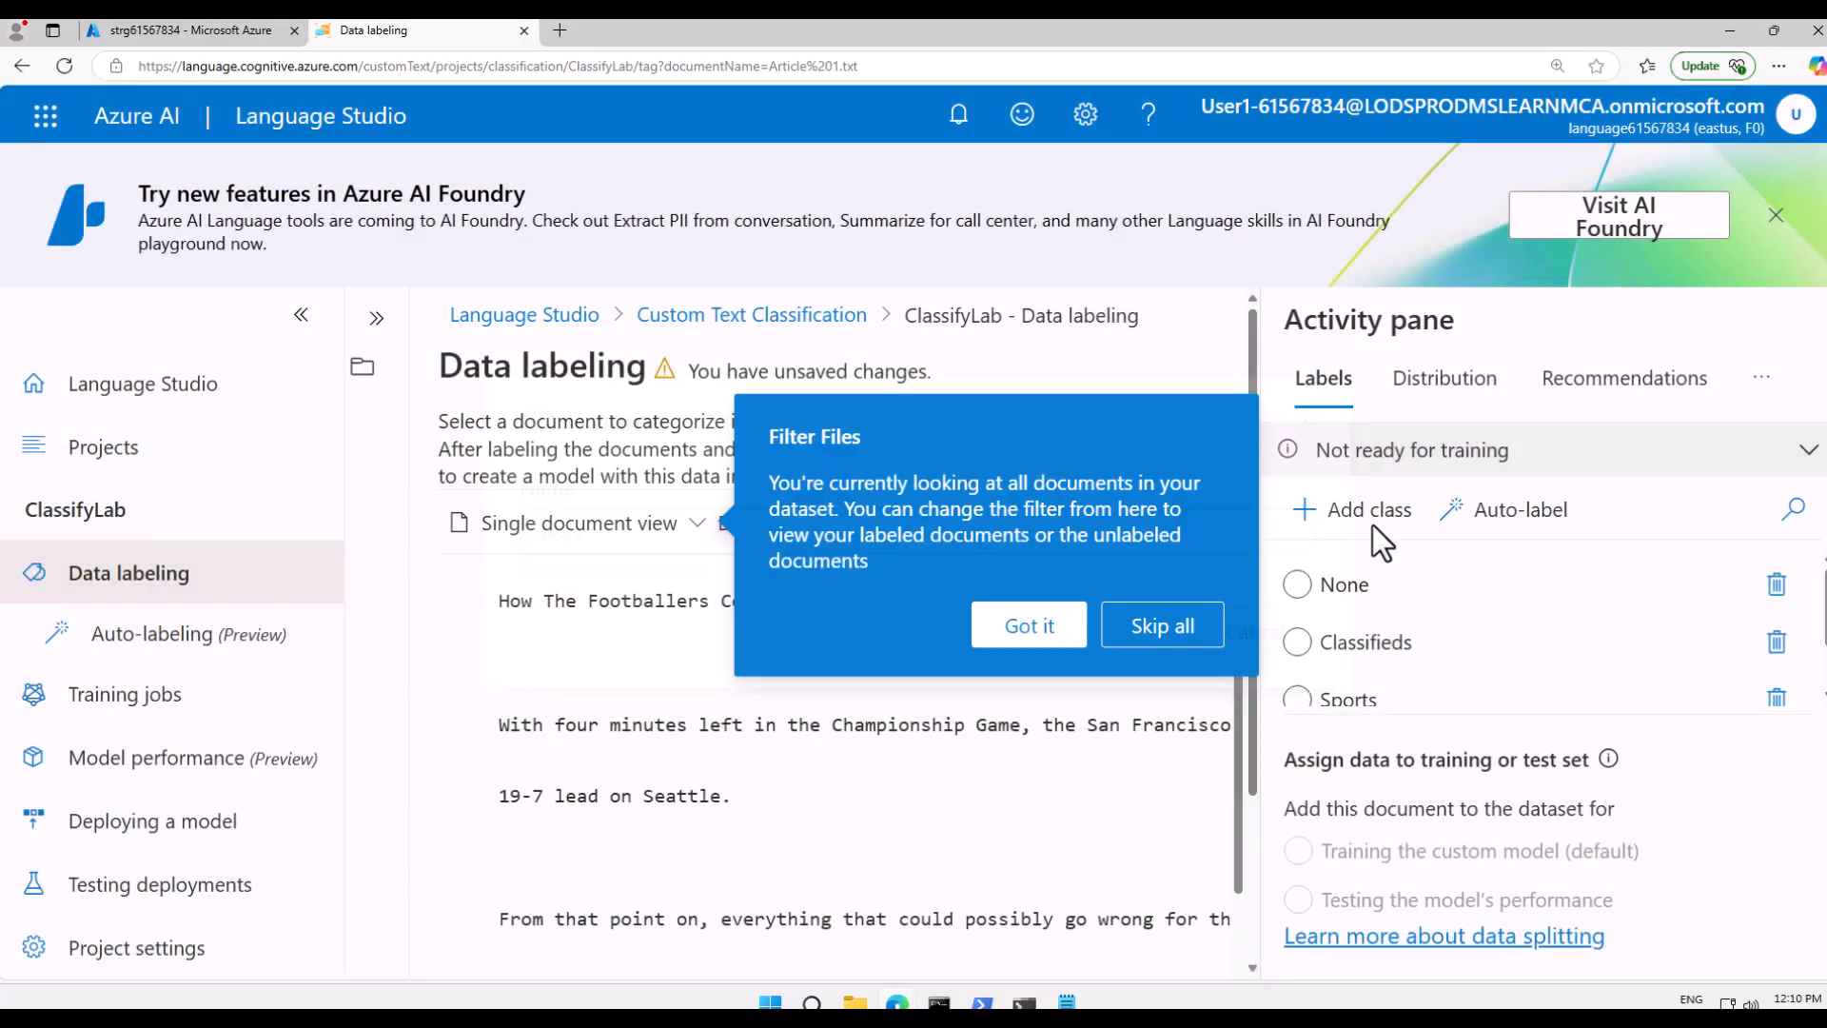
left_click(1378, 519)
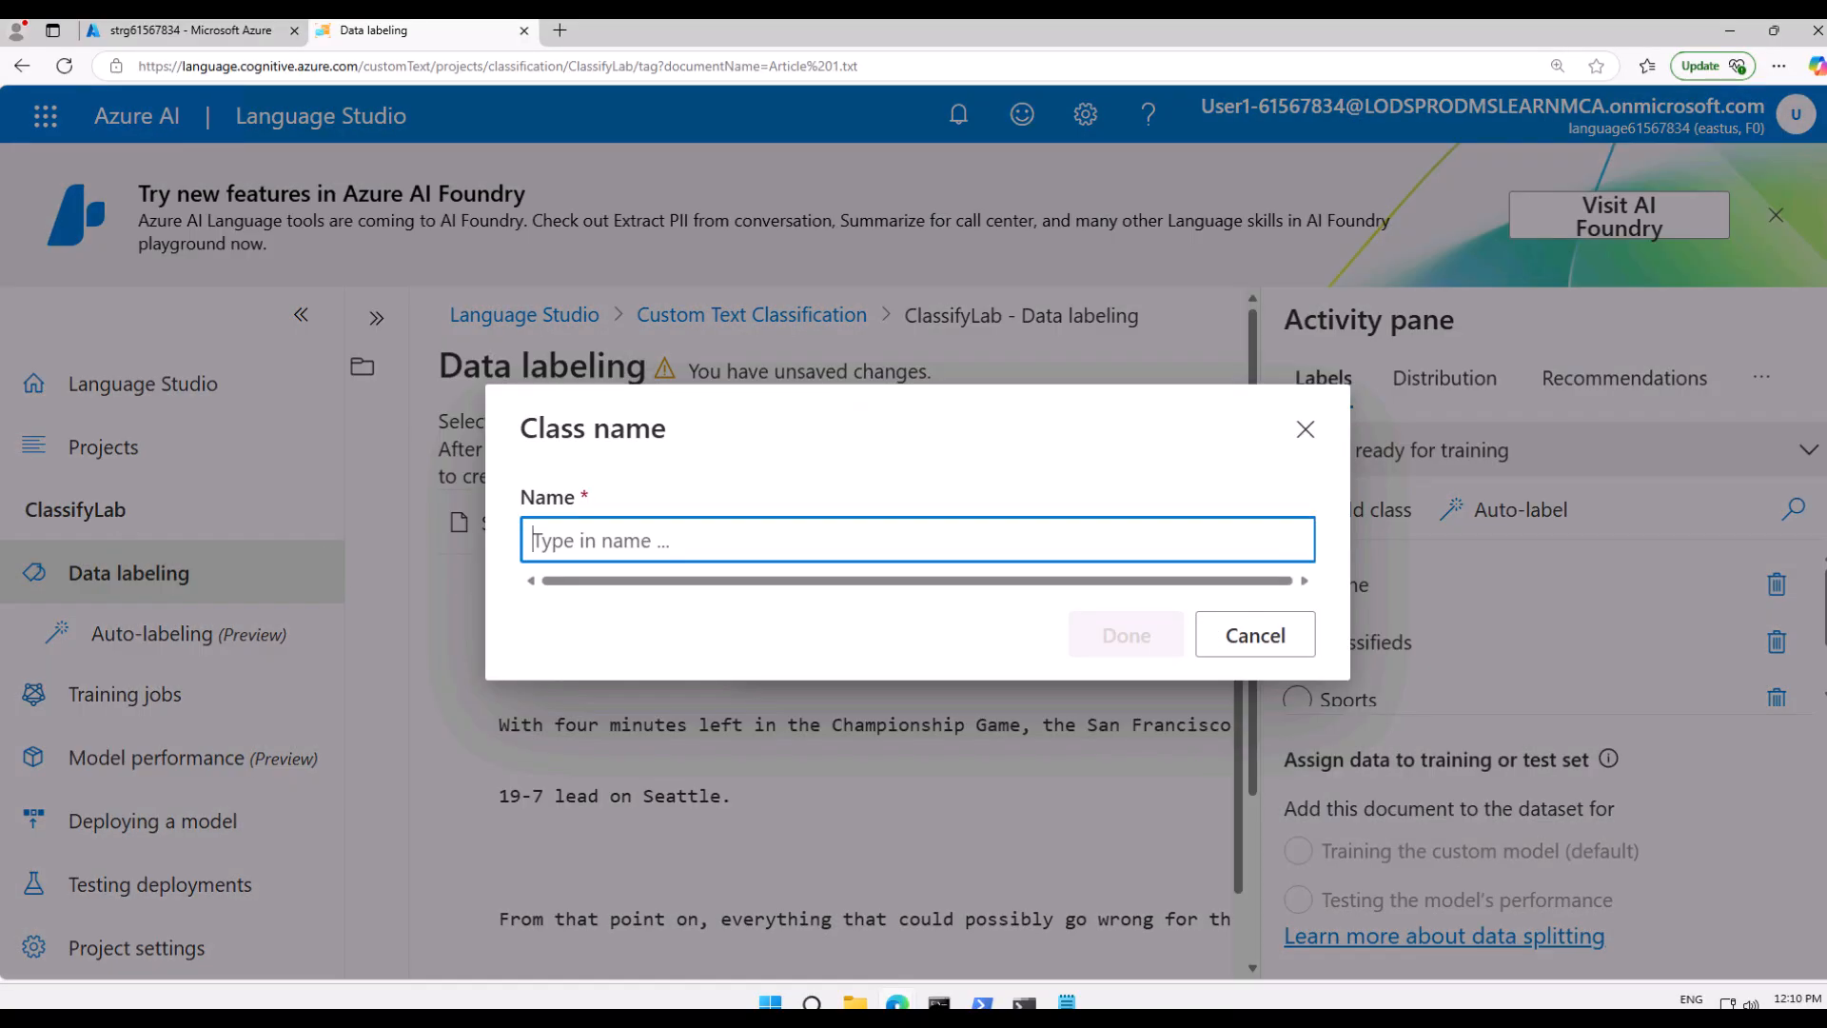
type("Entertainment")
left_click(1150, 644)
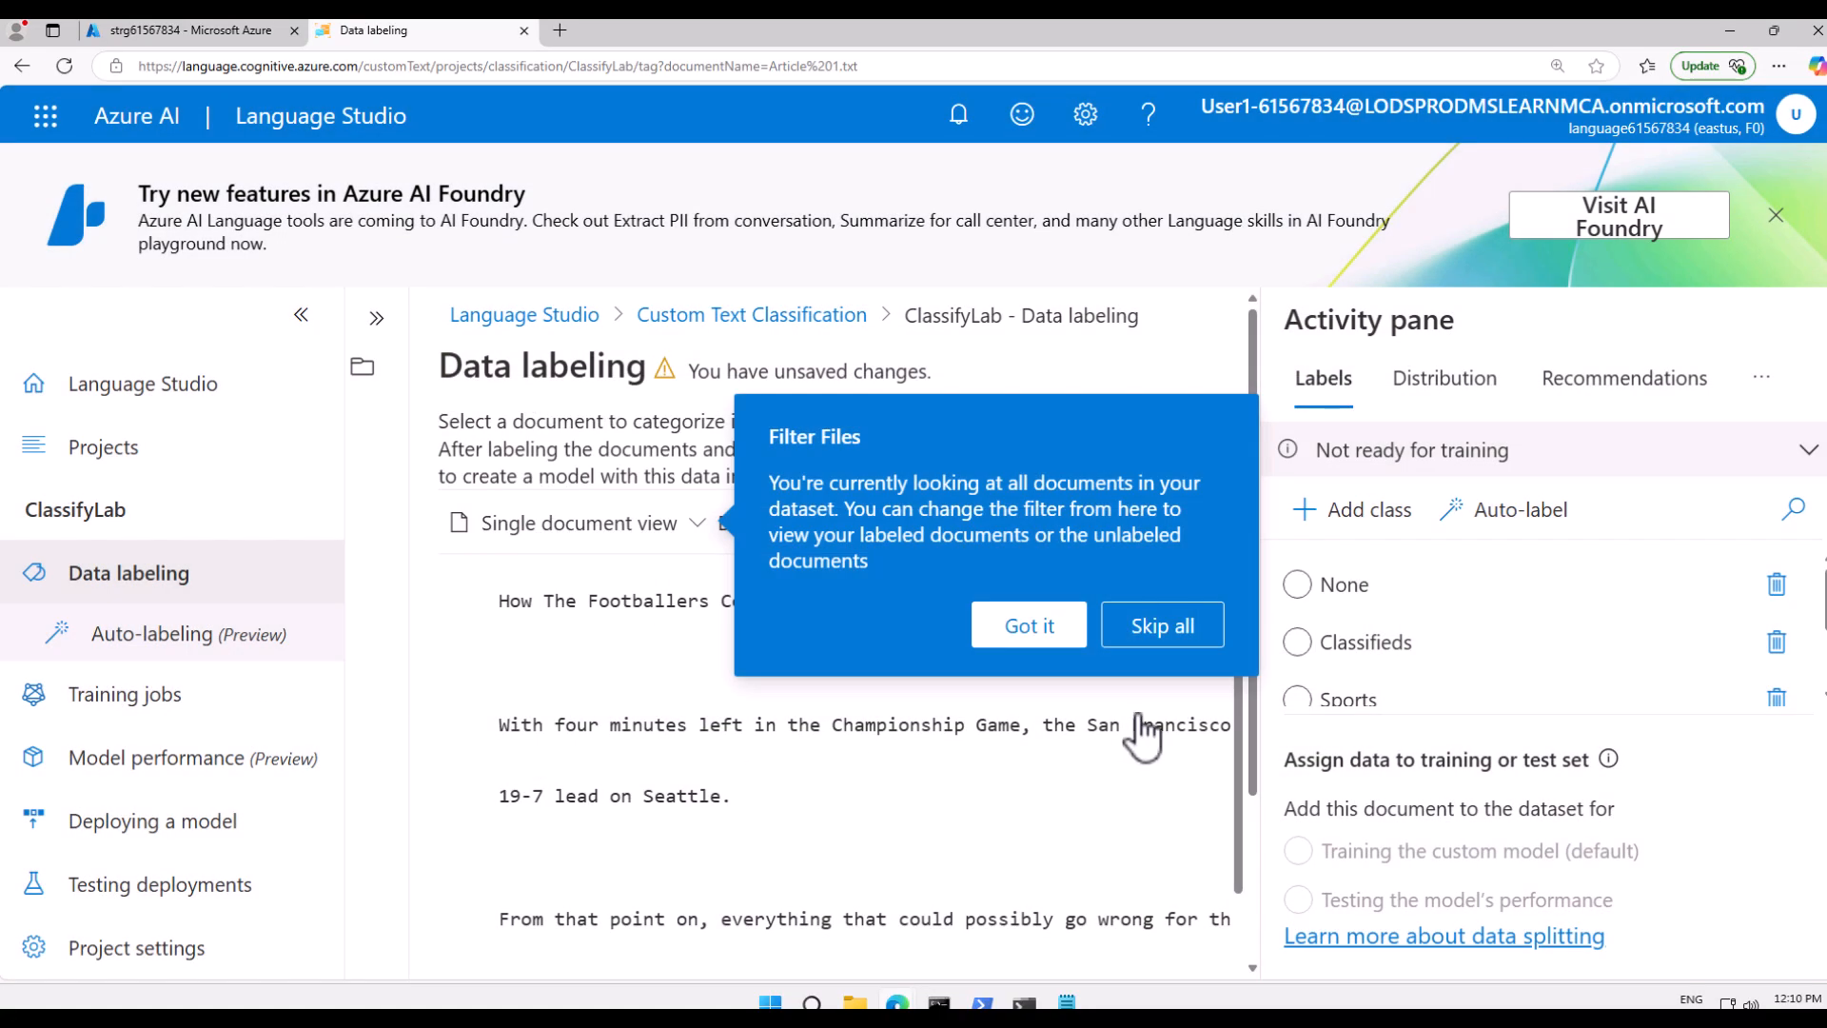
left_click(1161, 625)
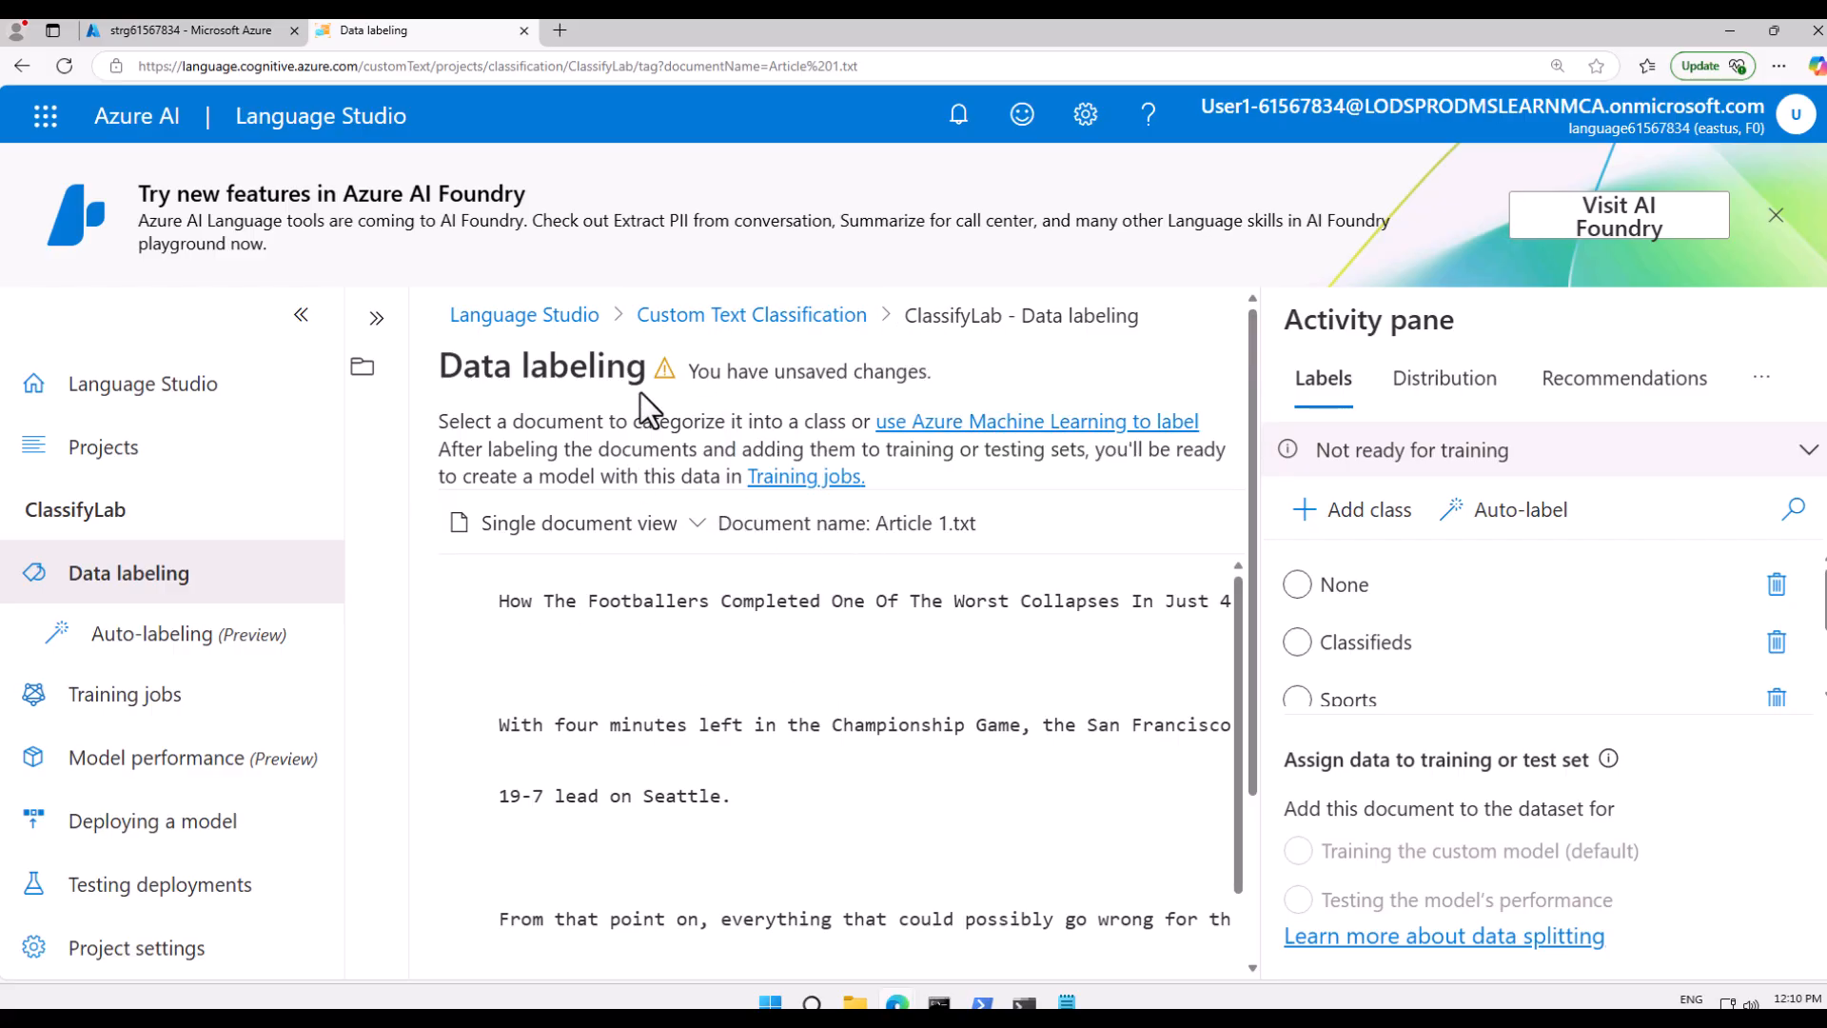
- Reopen the ClassifyLab project from the project list and label Article 1.txt as Sports in the default training set
left_click(847, 320)
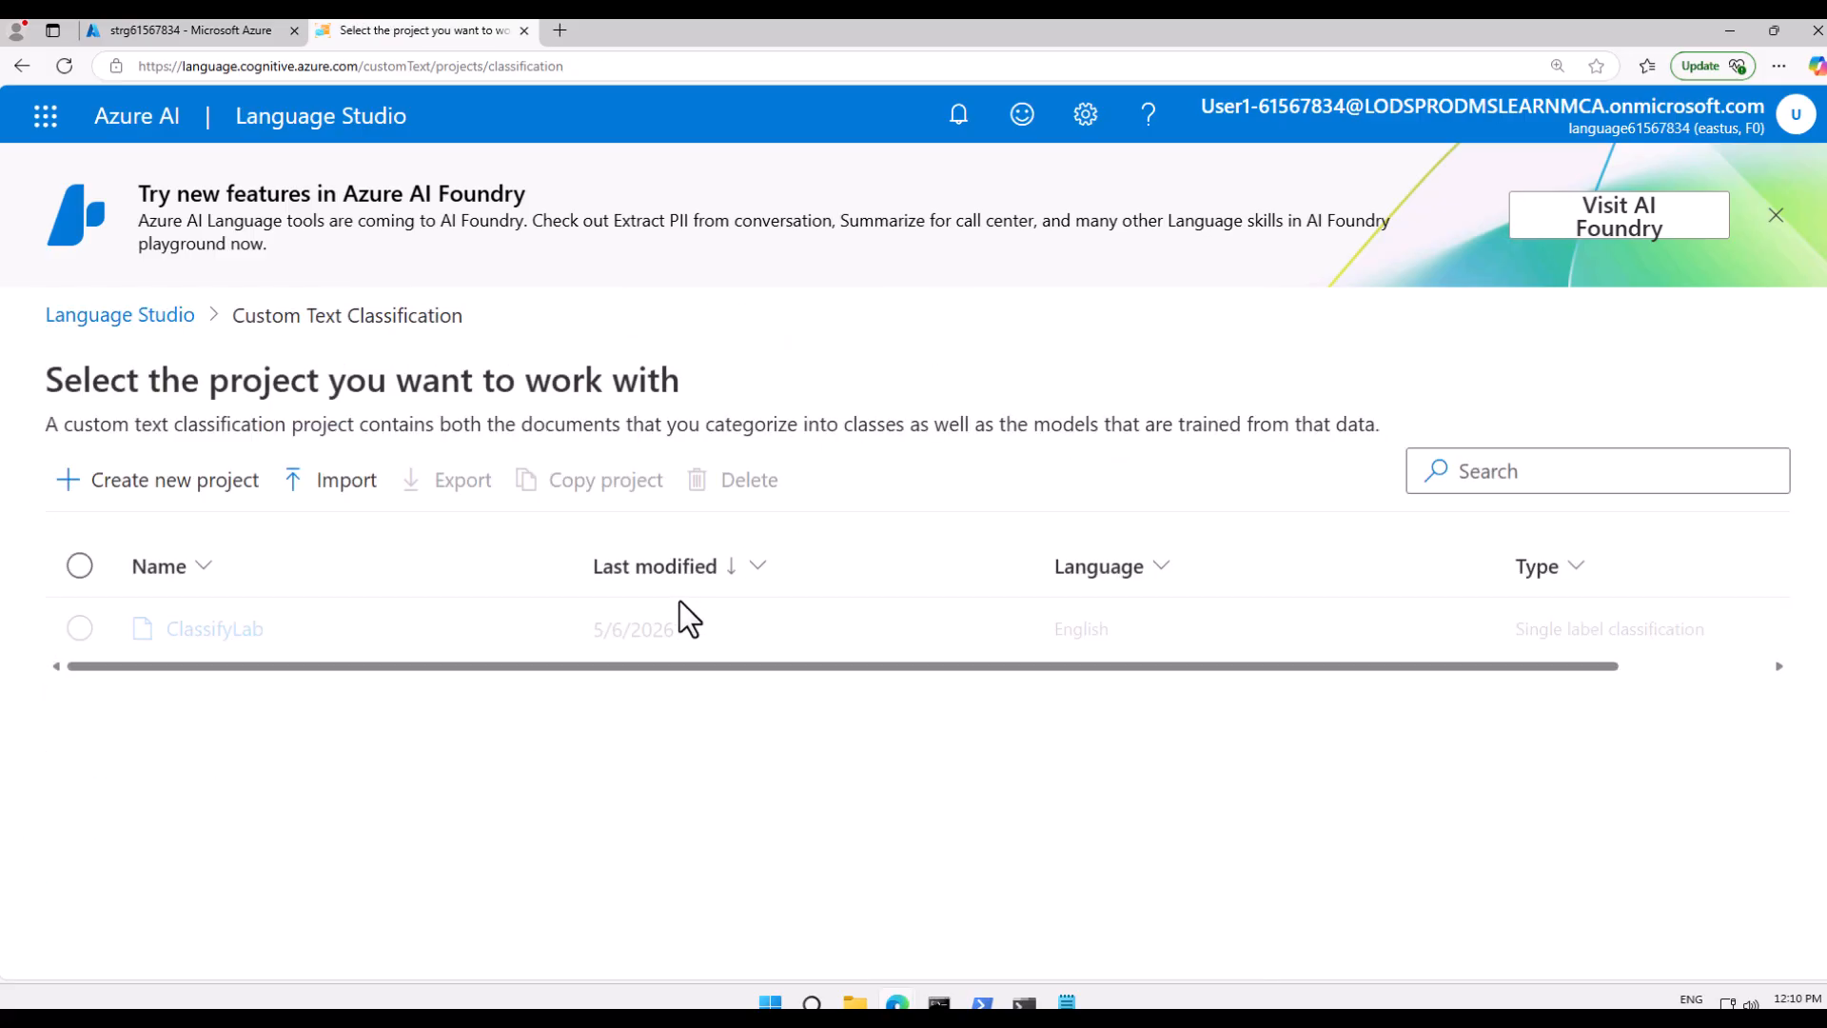
left_click(213, 629)
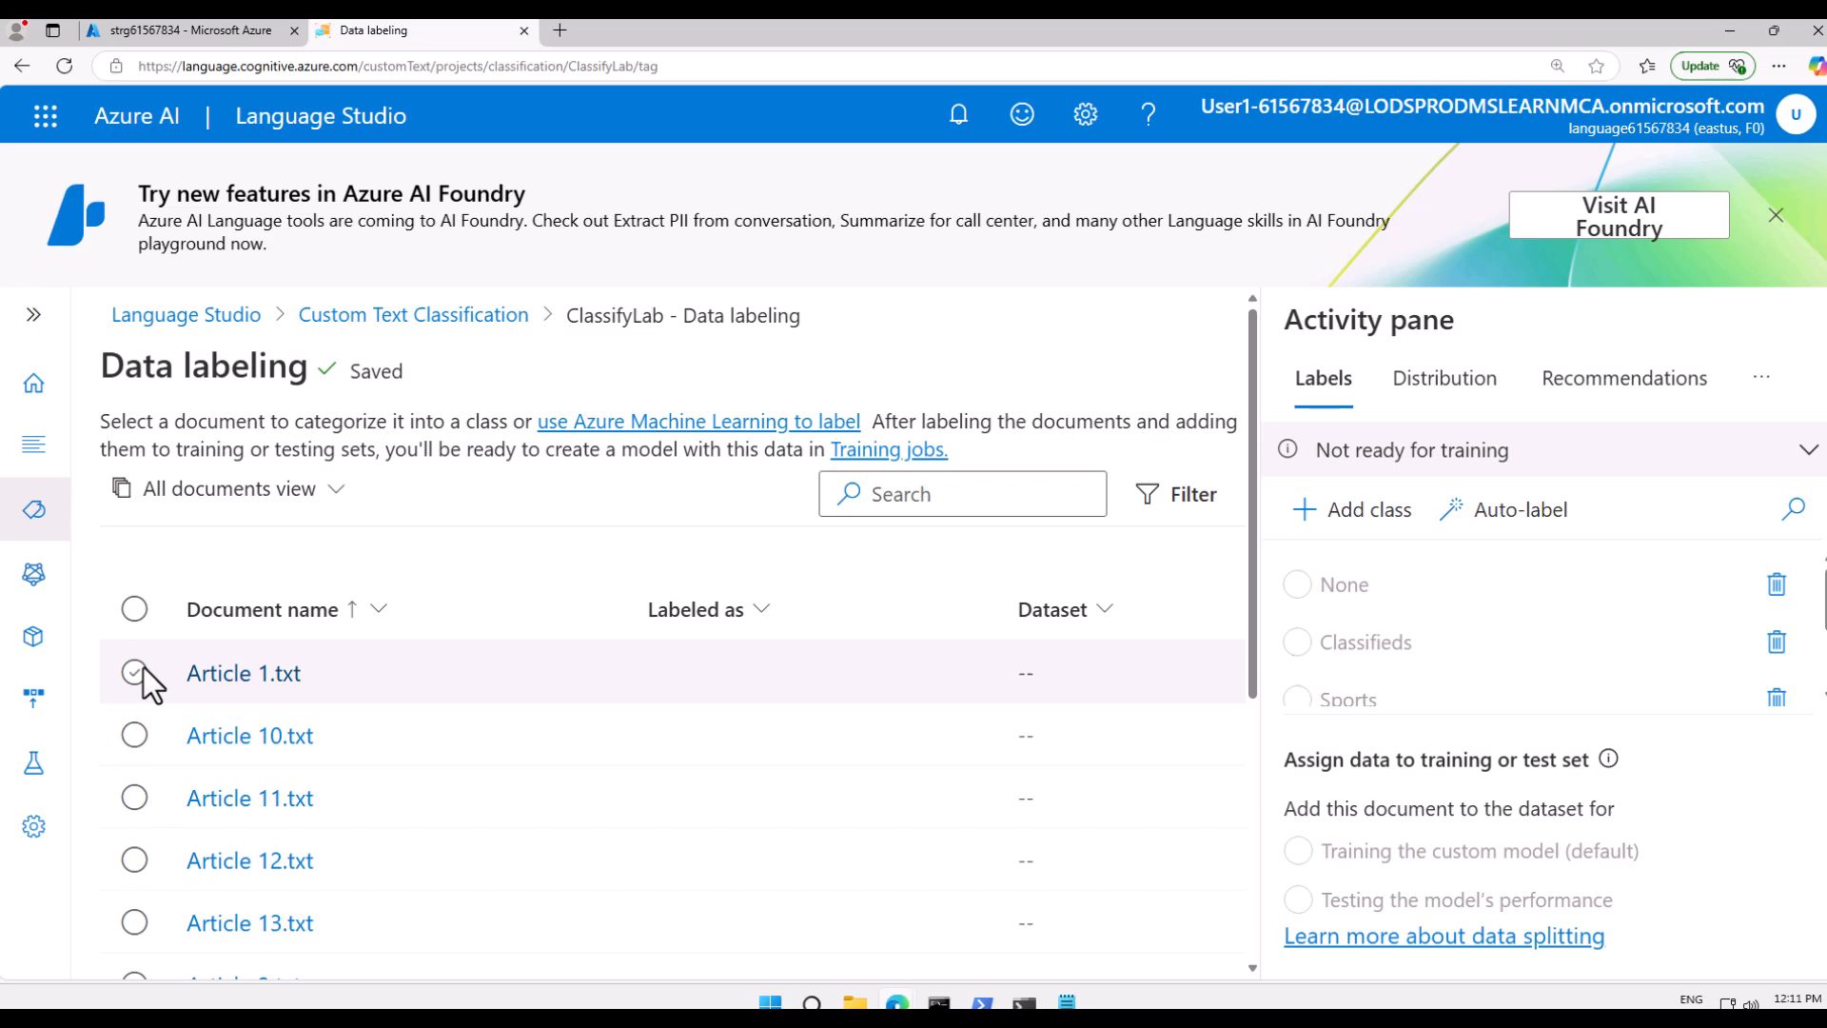
left_click(143, 669)
left_click(273, 676)
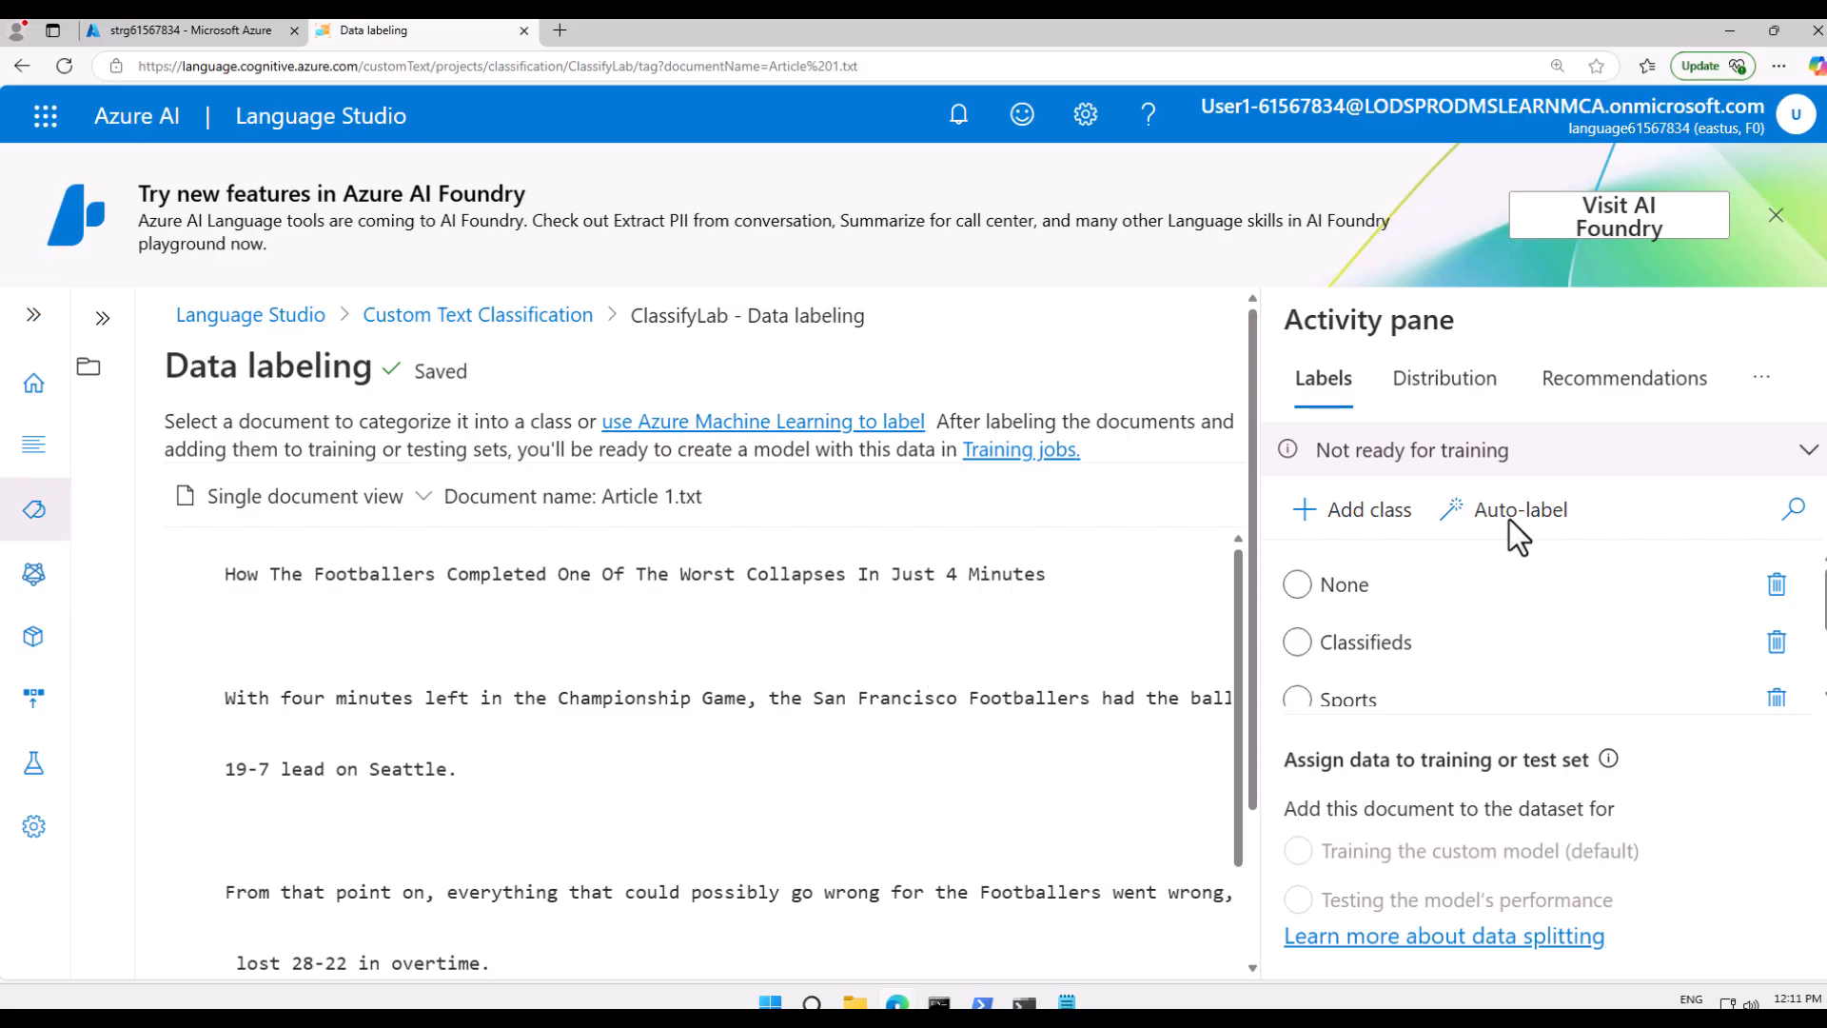
scroll(1328, 630, "down", 1)
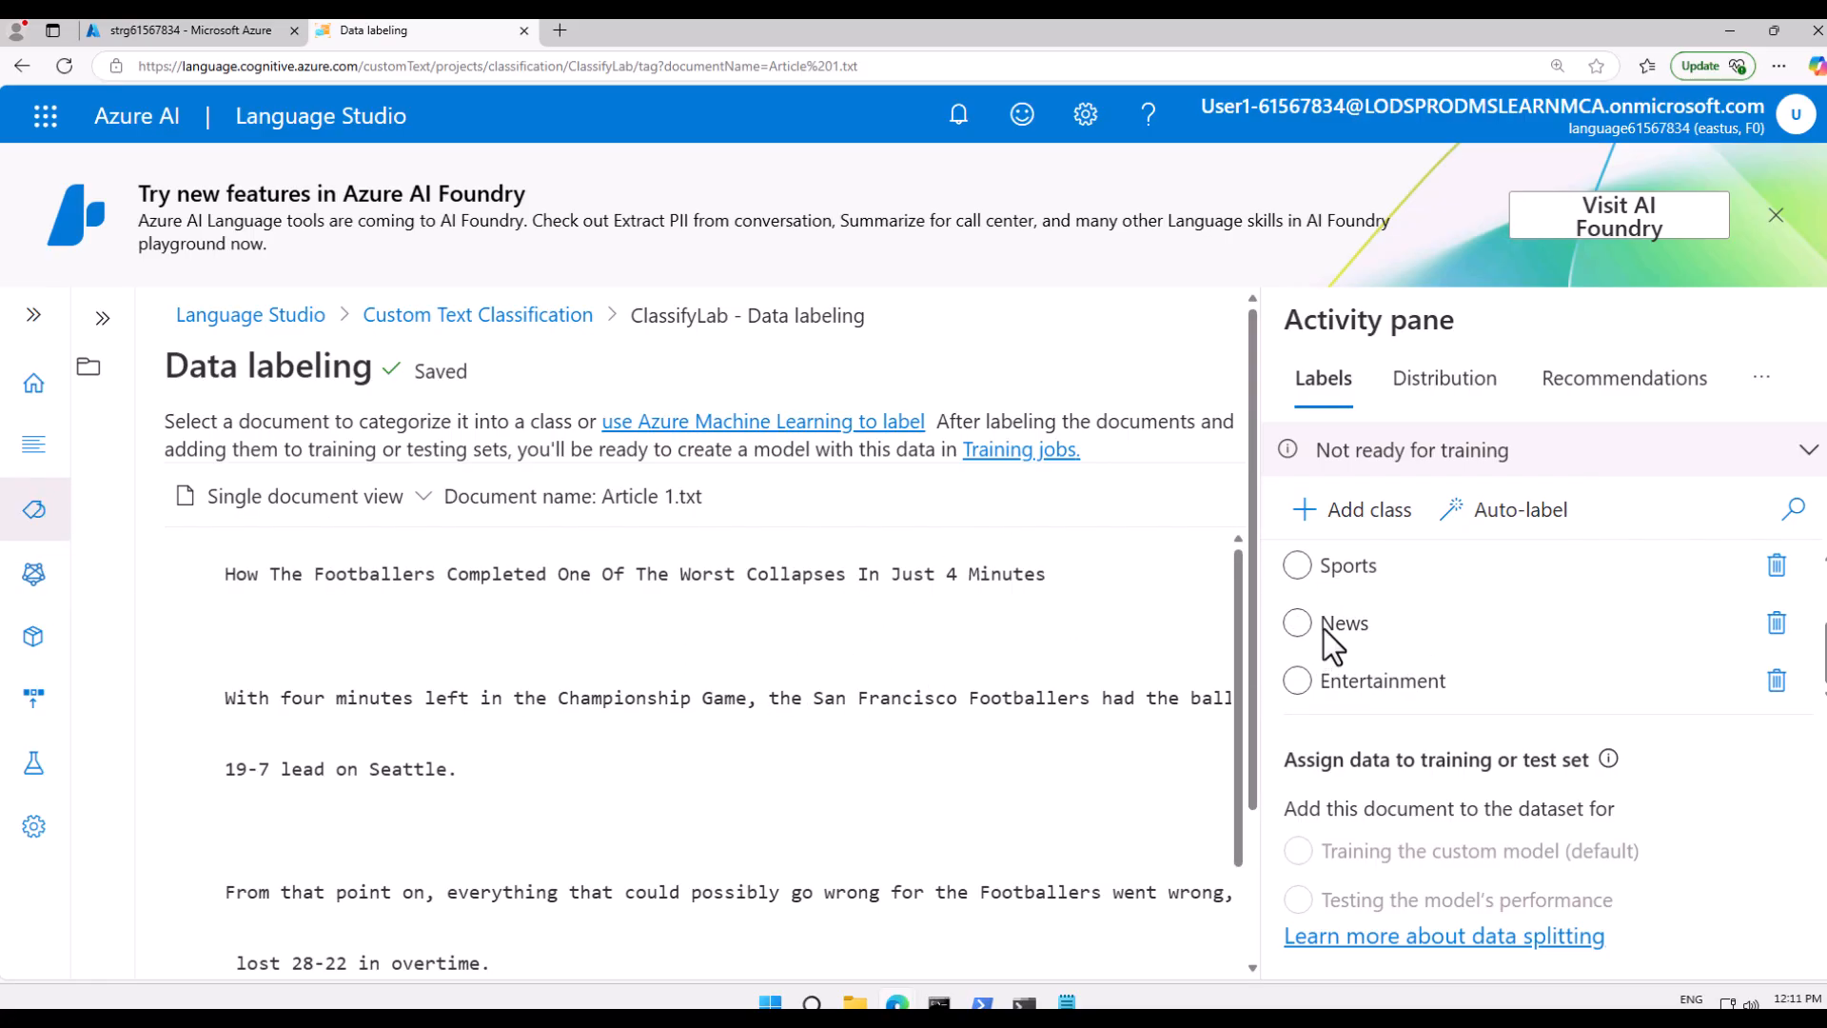
left_click(1310, 569)
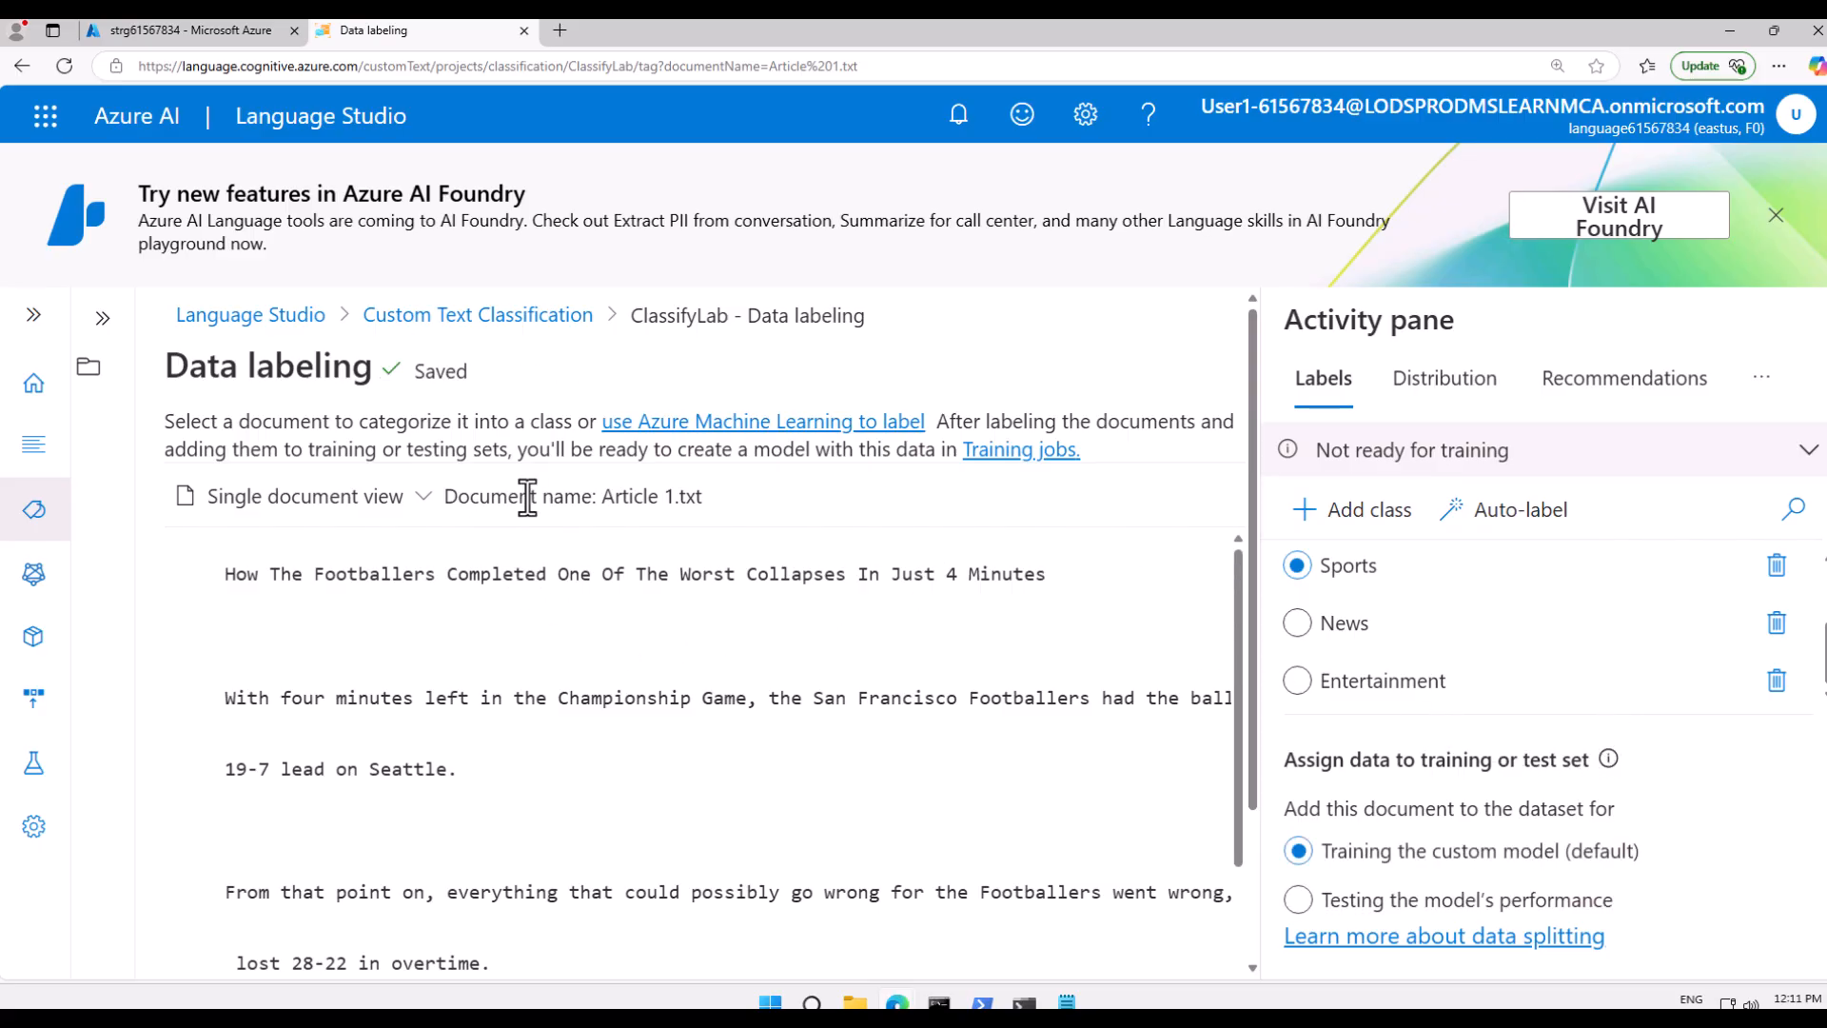
- Label Article 10.txt as News and Article 11.txt as Entertainment, choosing each document from the file list
left_click(103, 319)
left_click(197, 536)
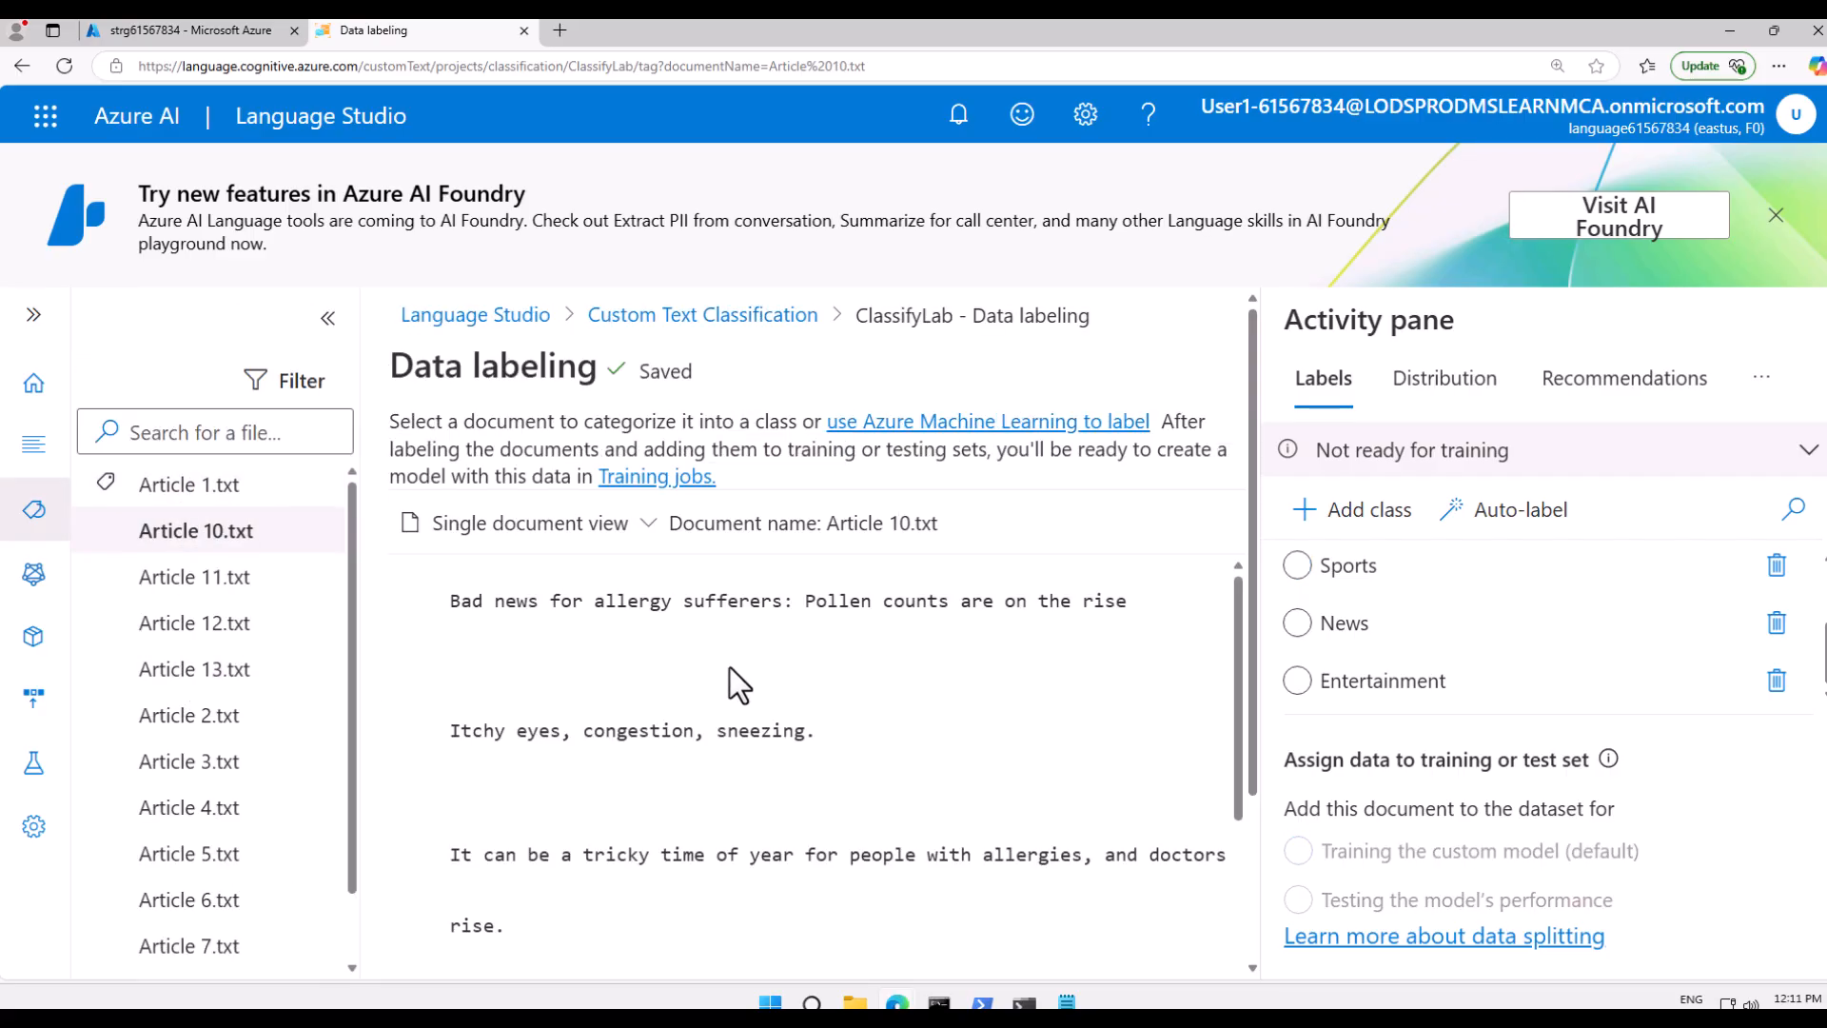
left_click(1344, 626)
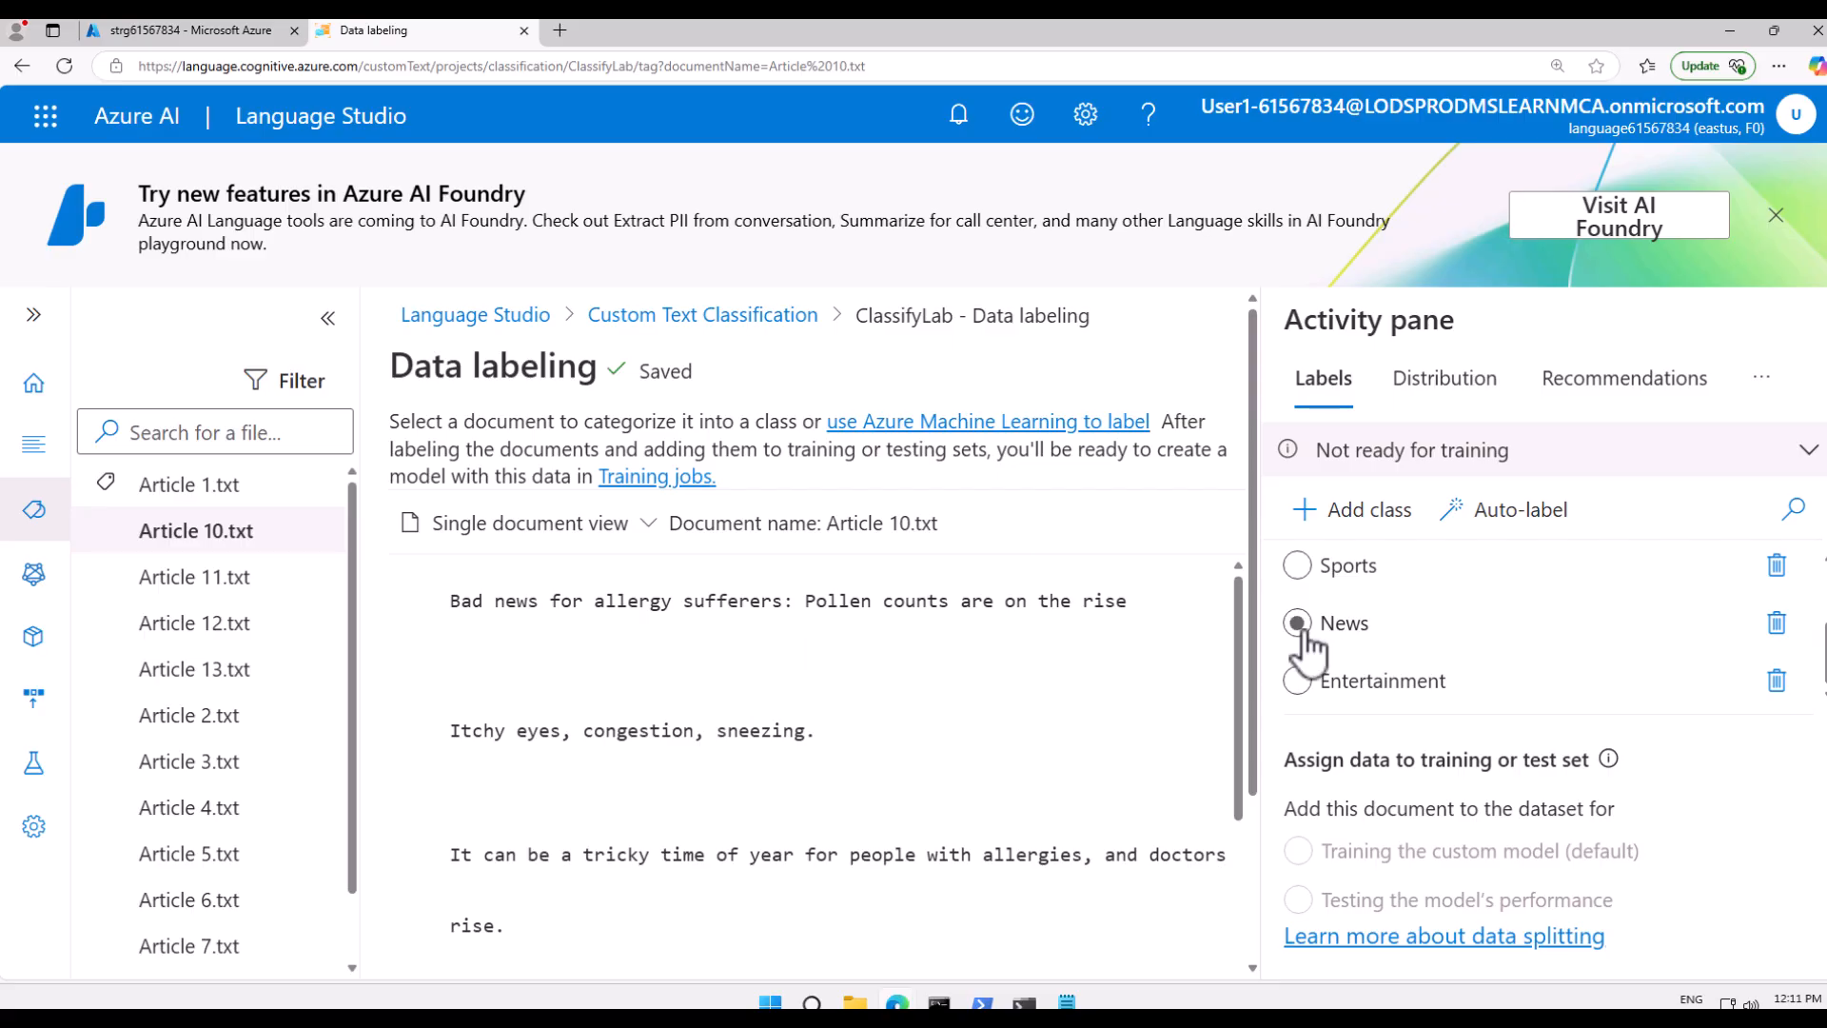
left_click(187, 584)
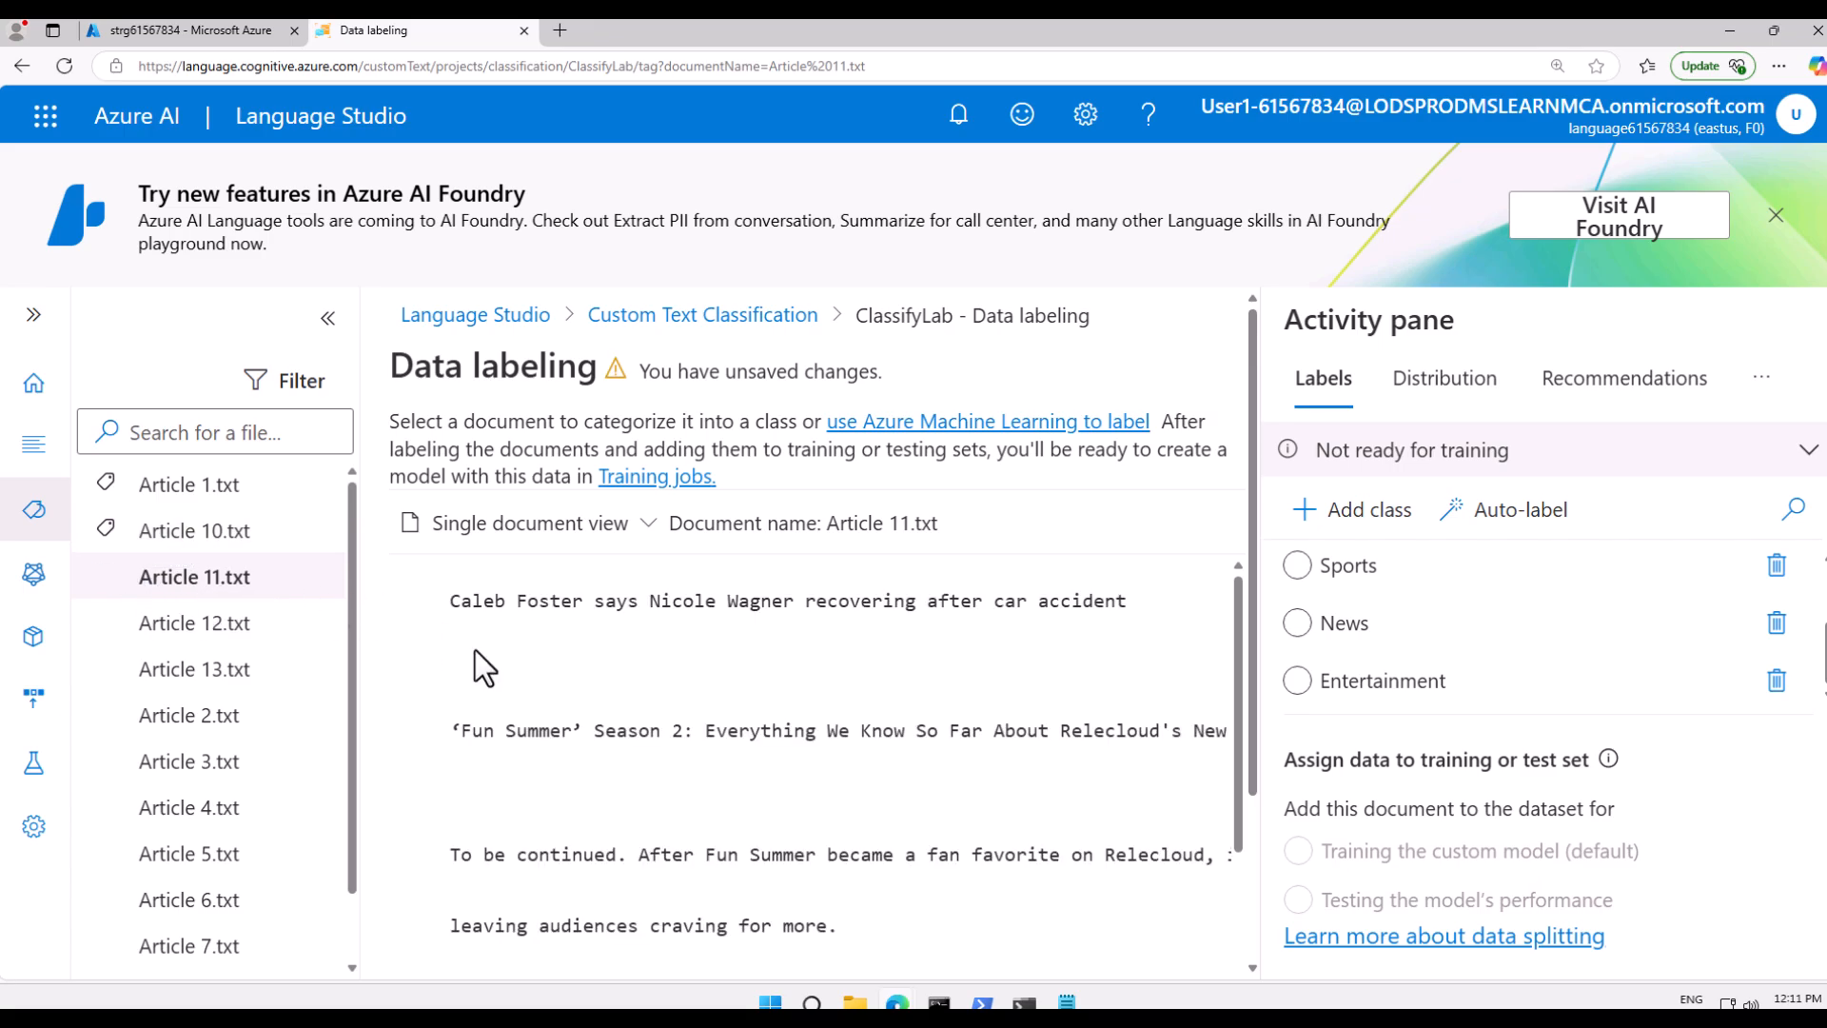
left_click(1296, 681)
- Label Article 12.txt as News, and Article 13.txt and Article 2.txt as Sports
left_click(229, 624)
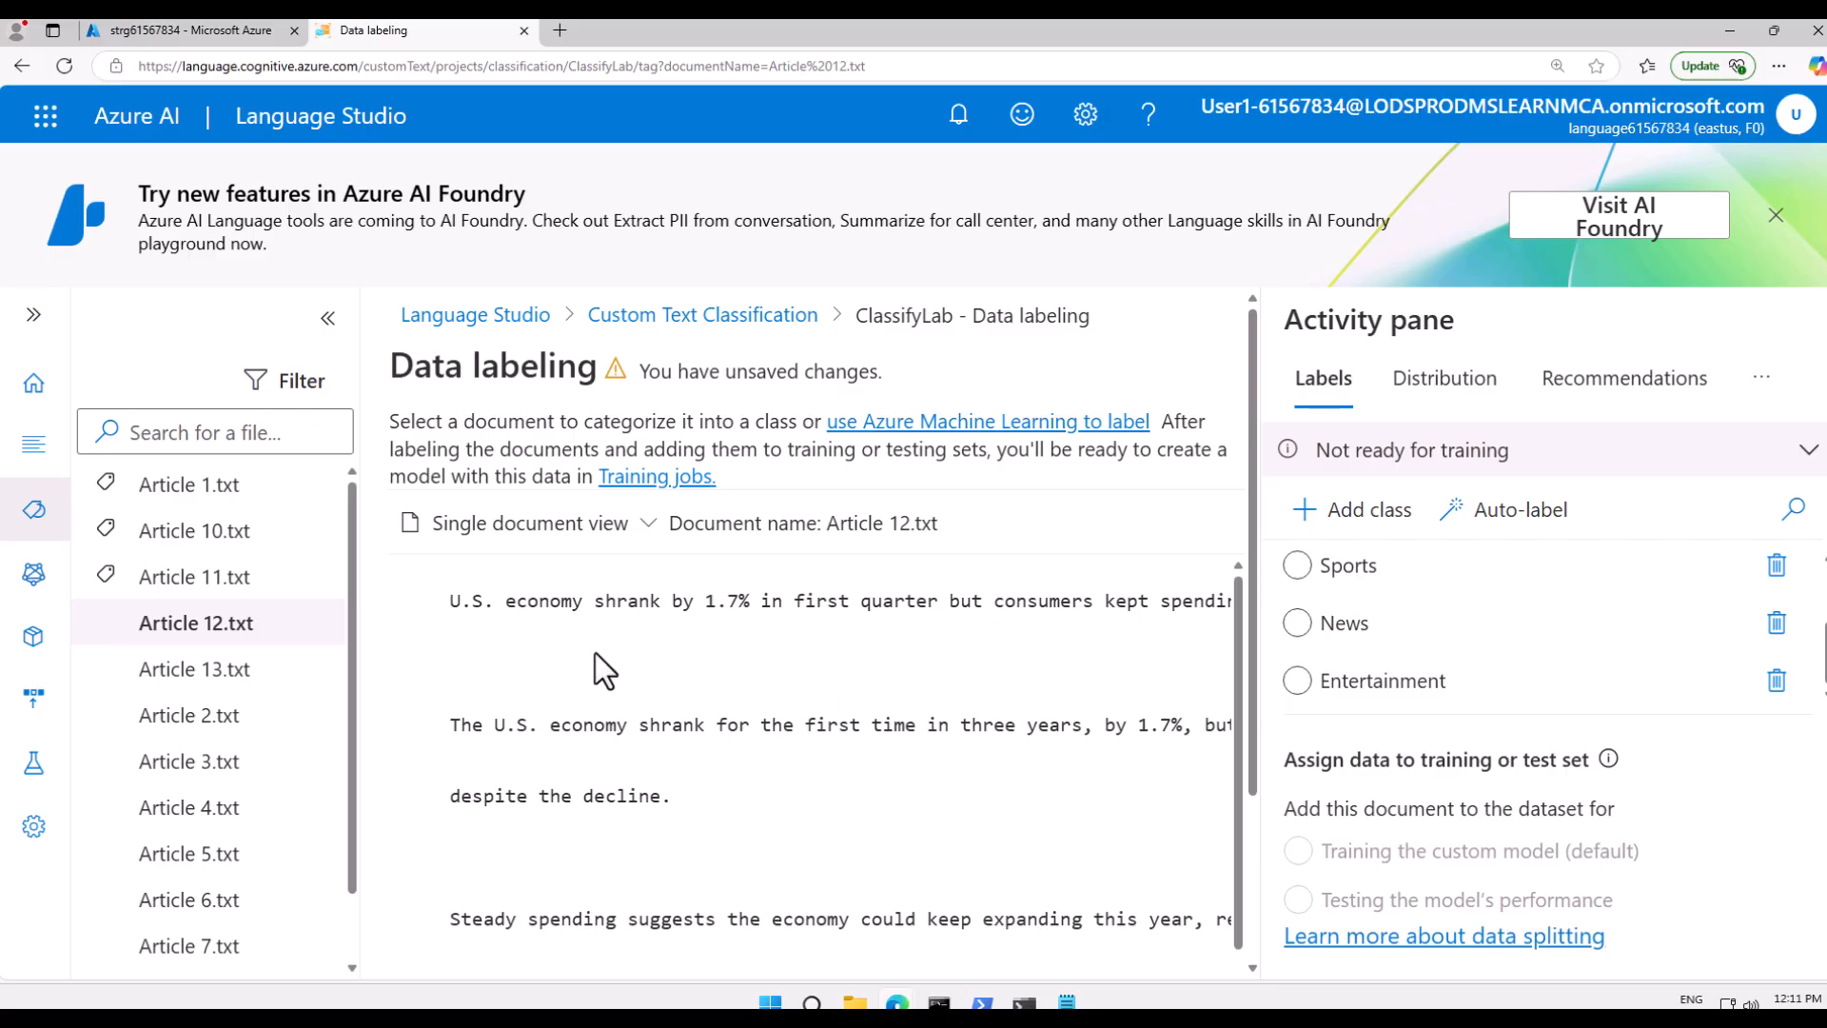
left_click(1323, 620)
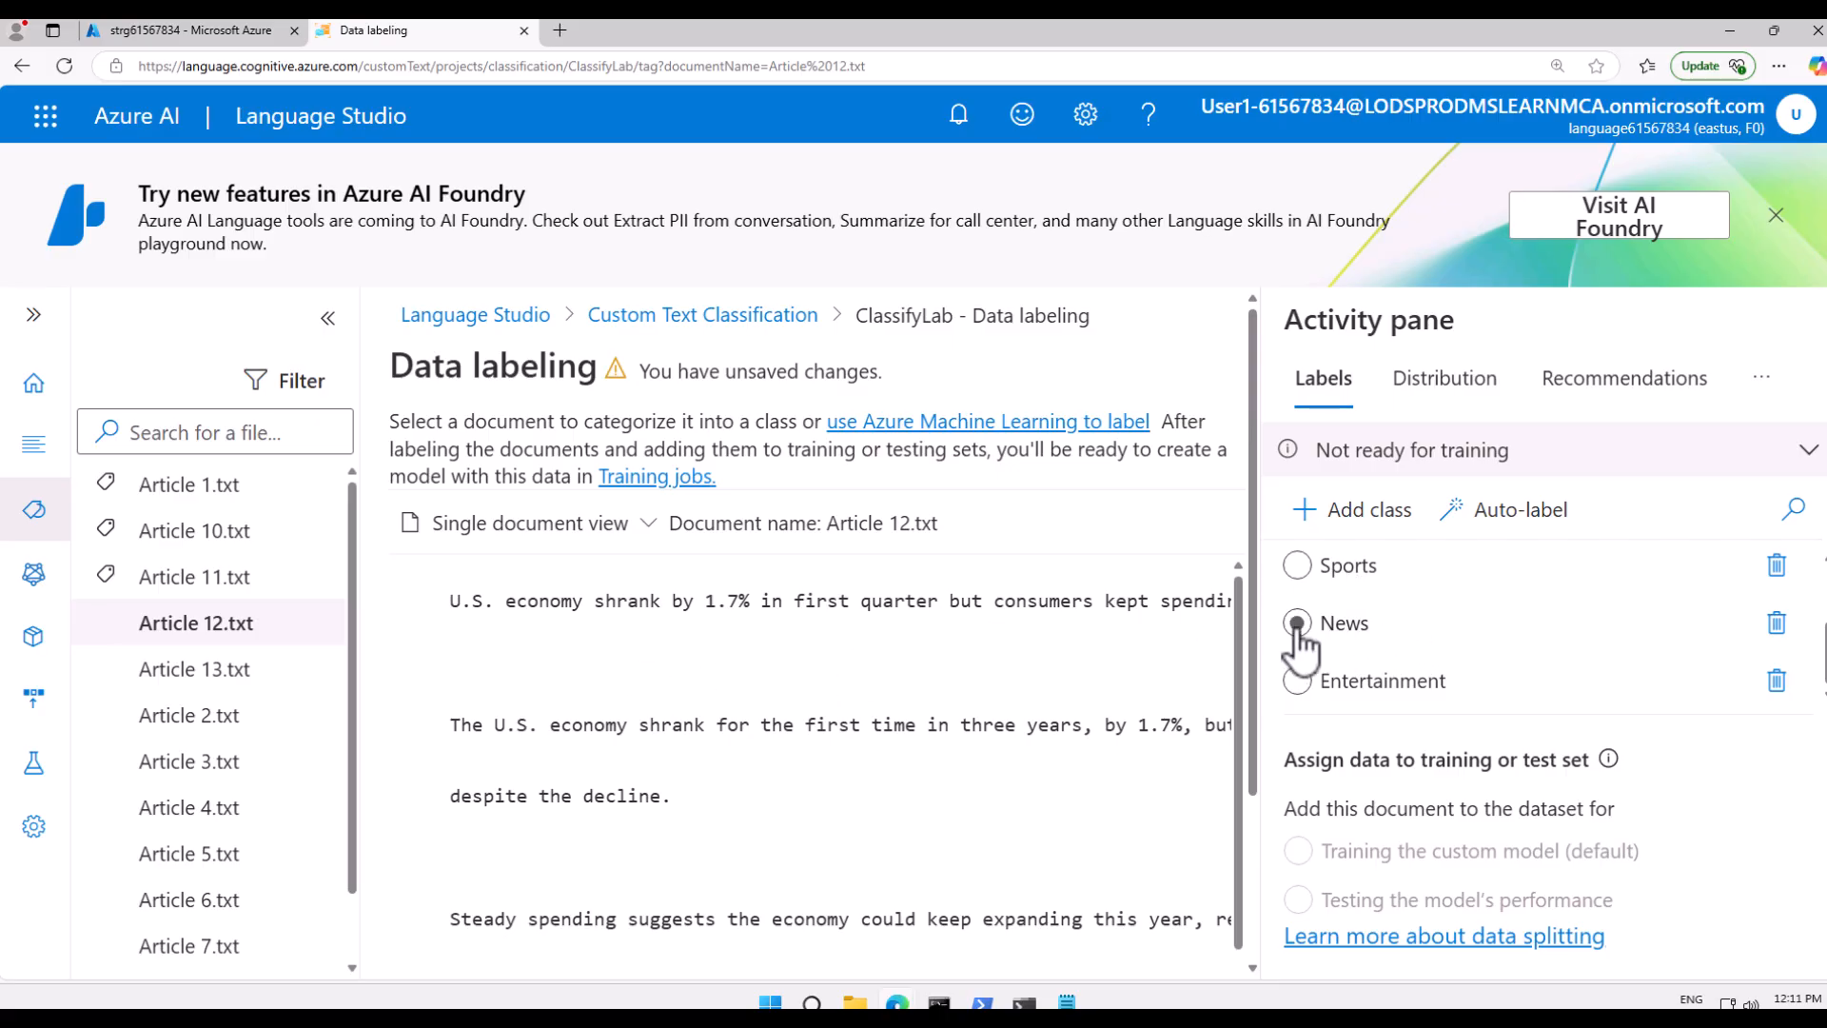
left_click(224, 674)
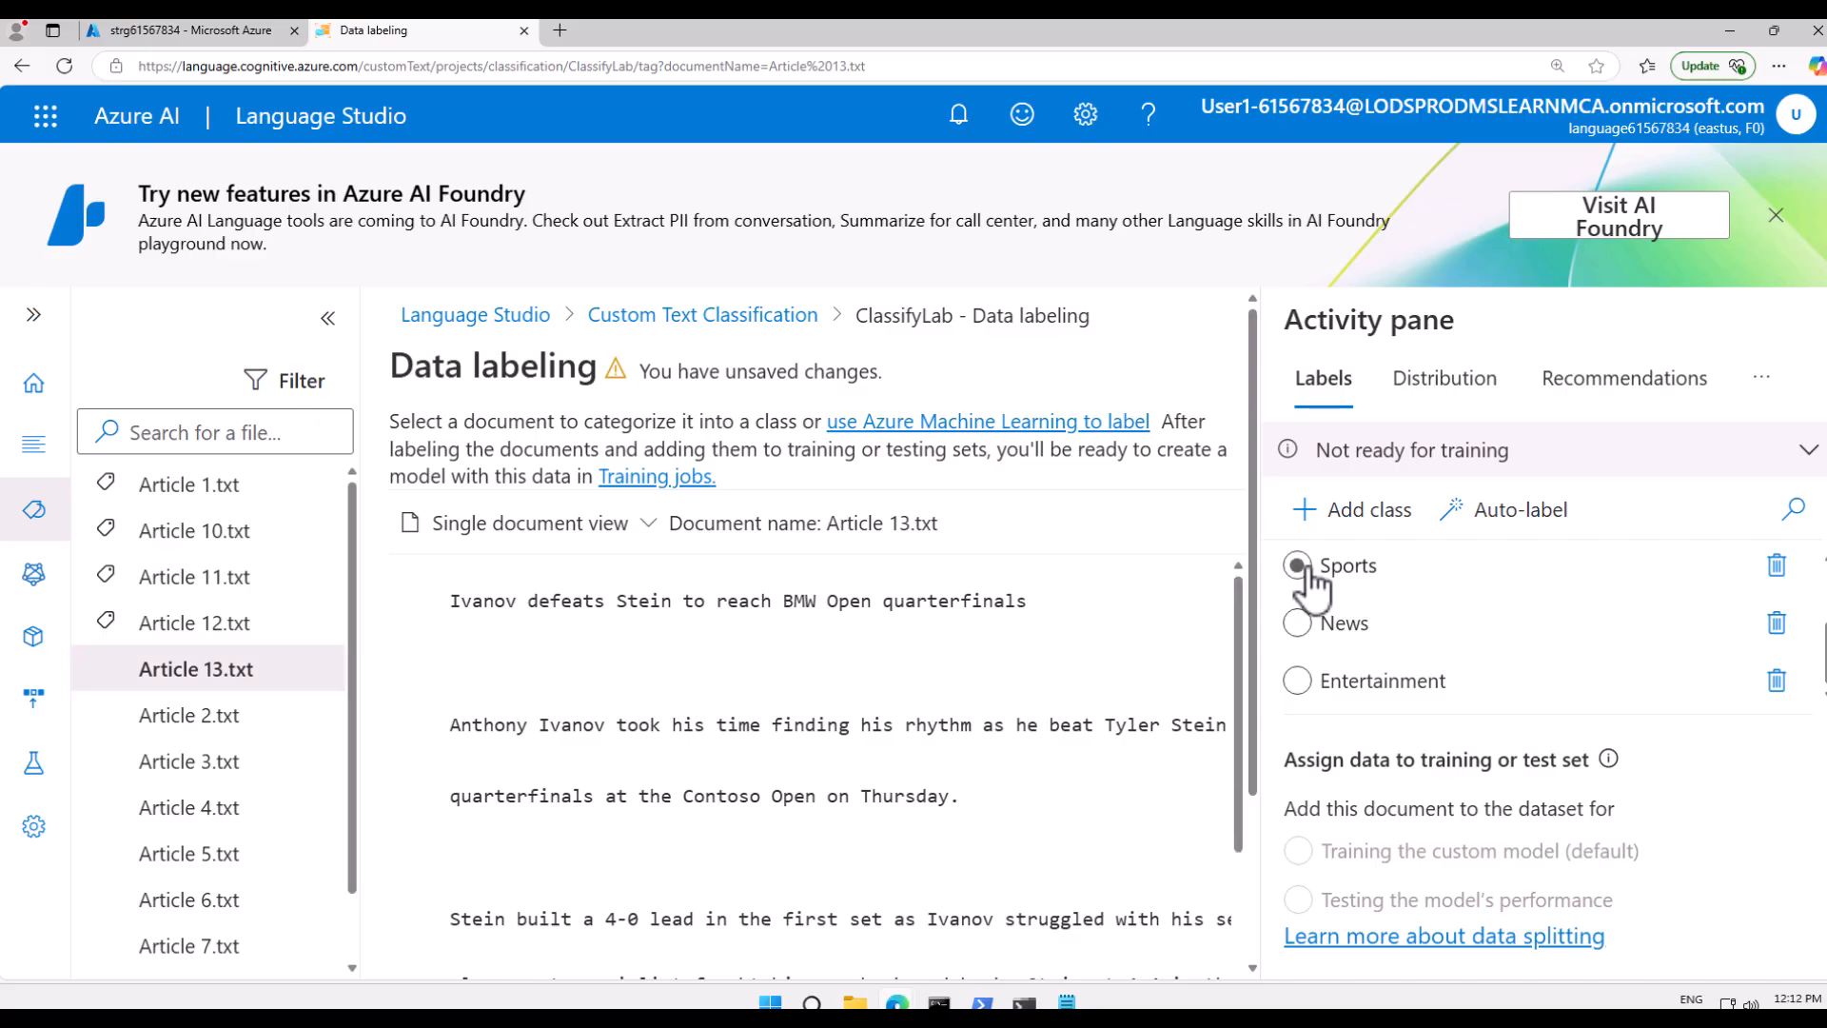
left_click(1298, 566)
left_click(203, 721)
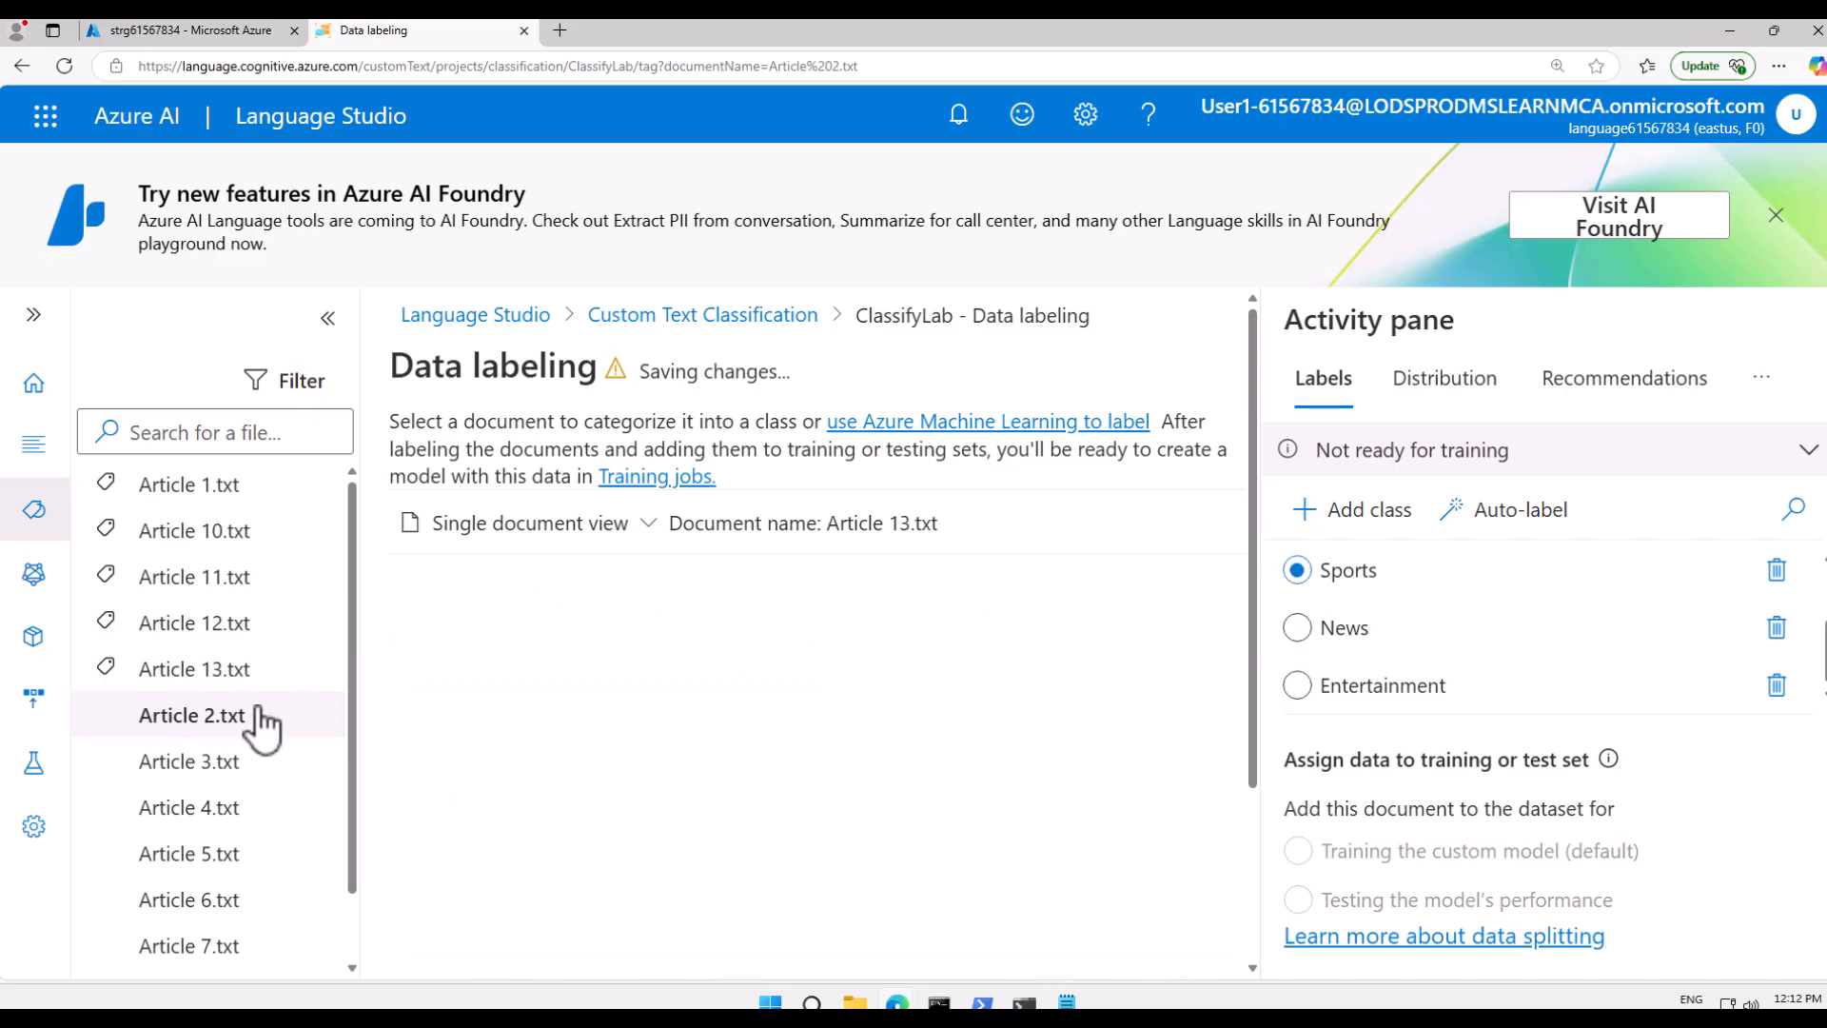
- Label Article 3.txt and Article 4.txt, the desk and dog kennel ads, as Classifieds
left_click(238, 766)
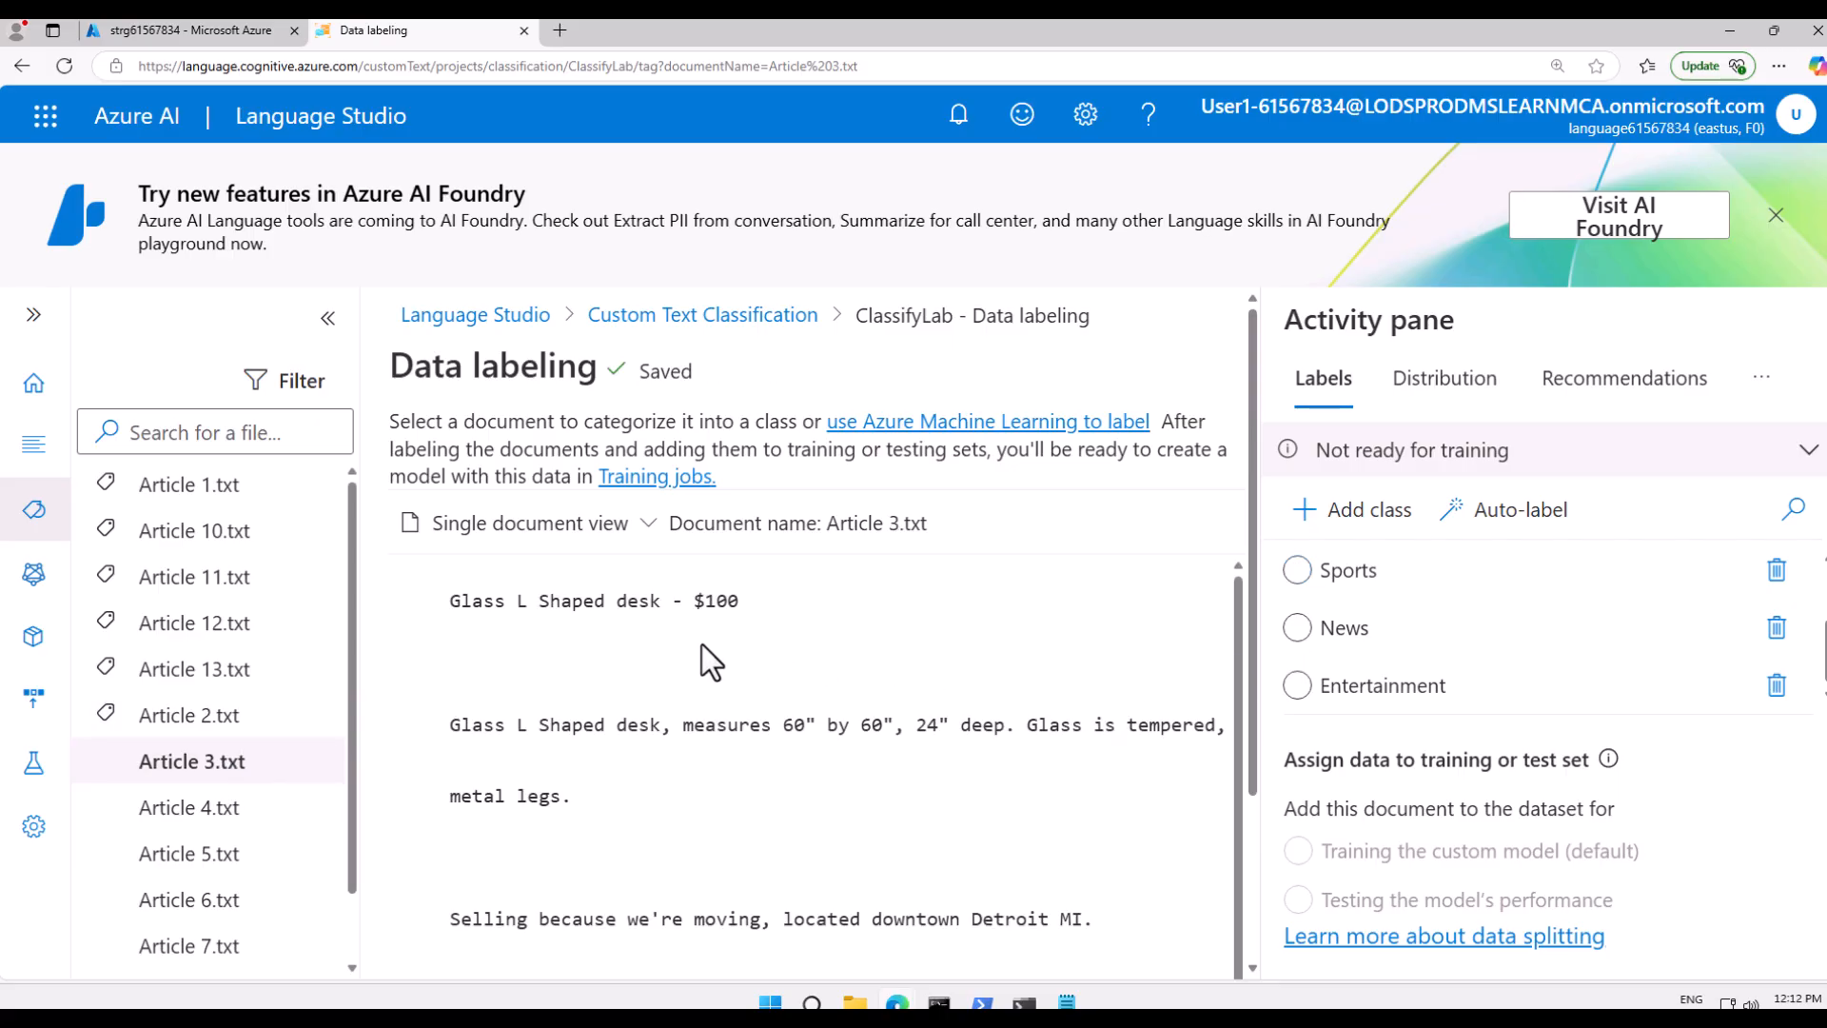
left_click(1325, 685)
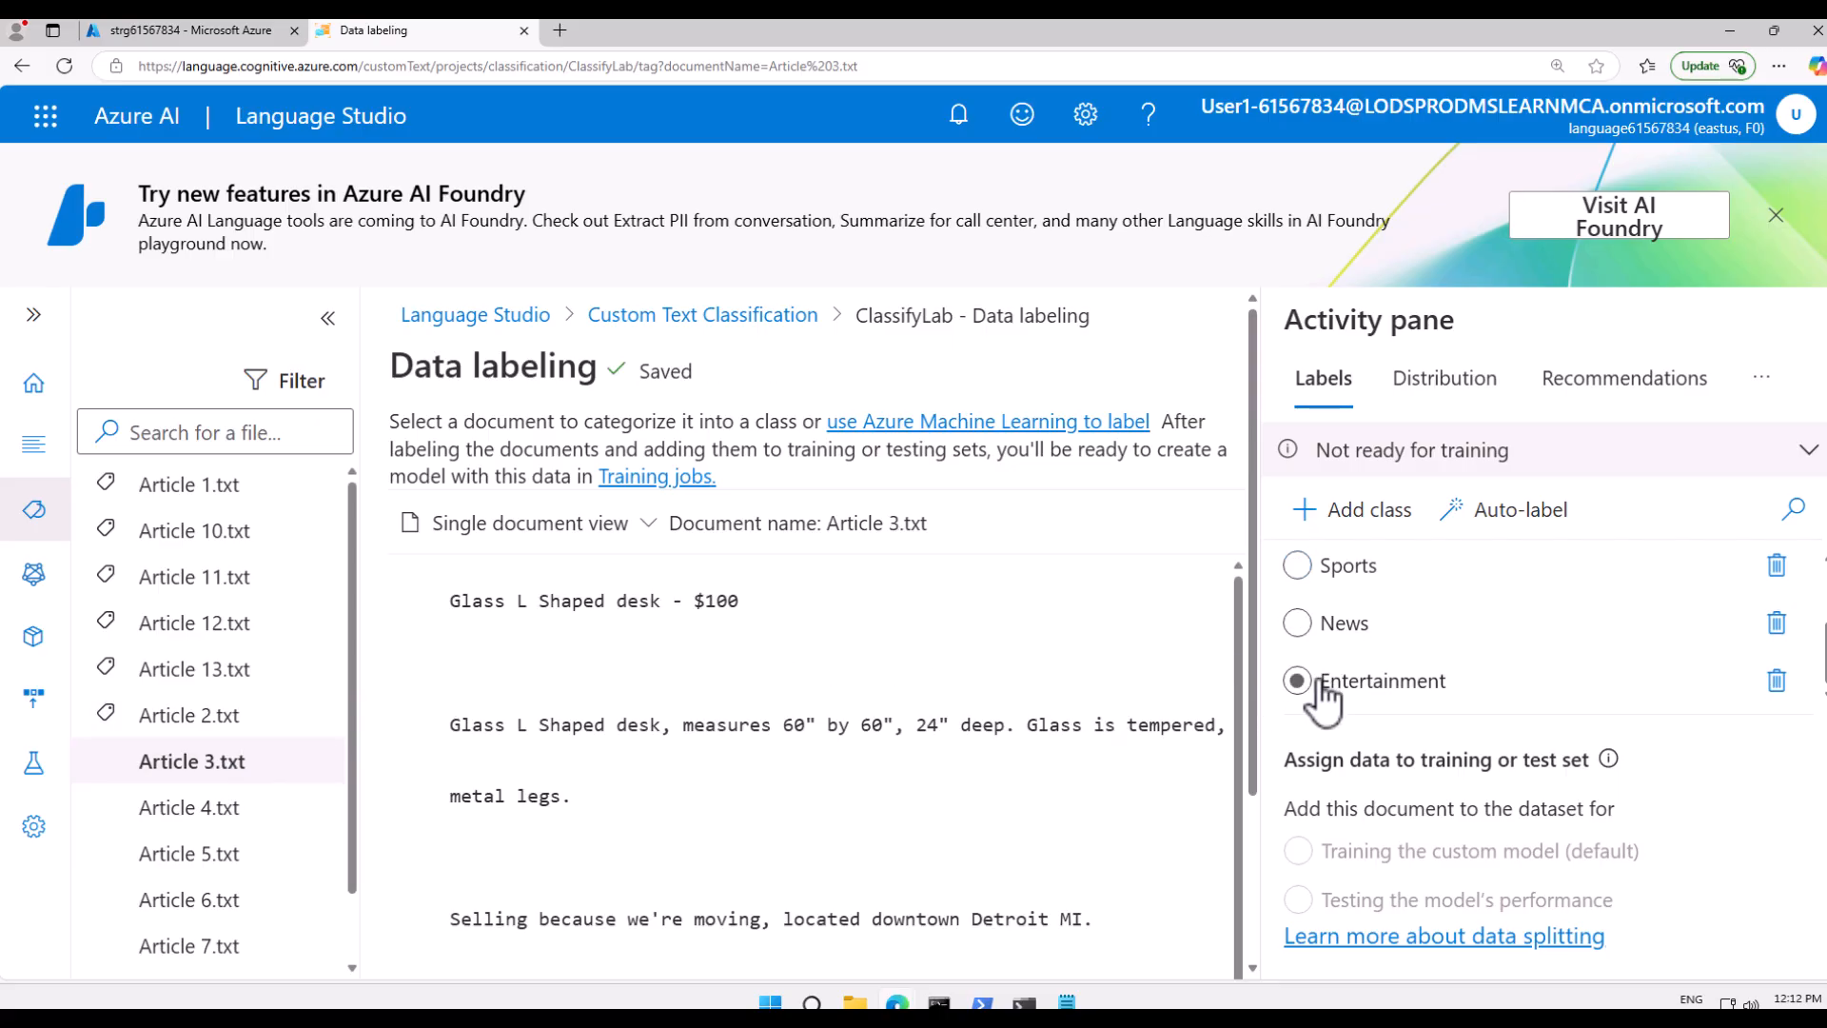
scroll(1323, 653, "up", 2)
left_click(1321, 645)
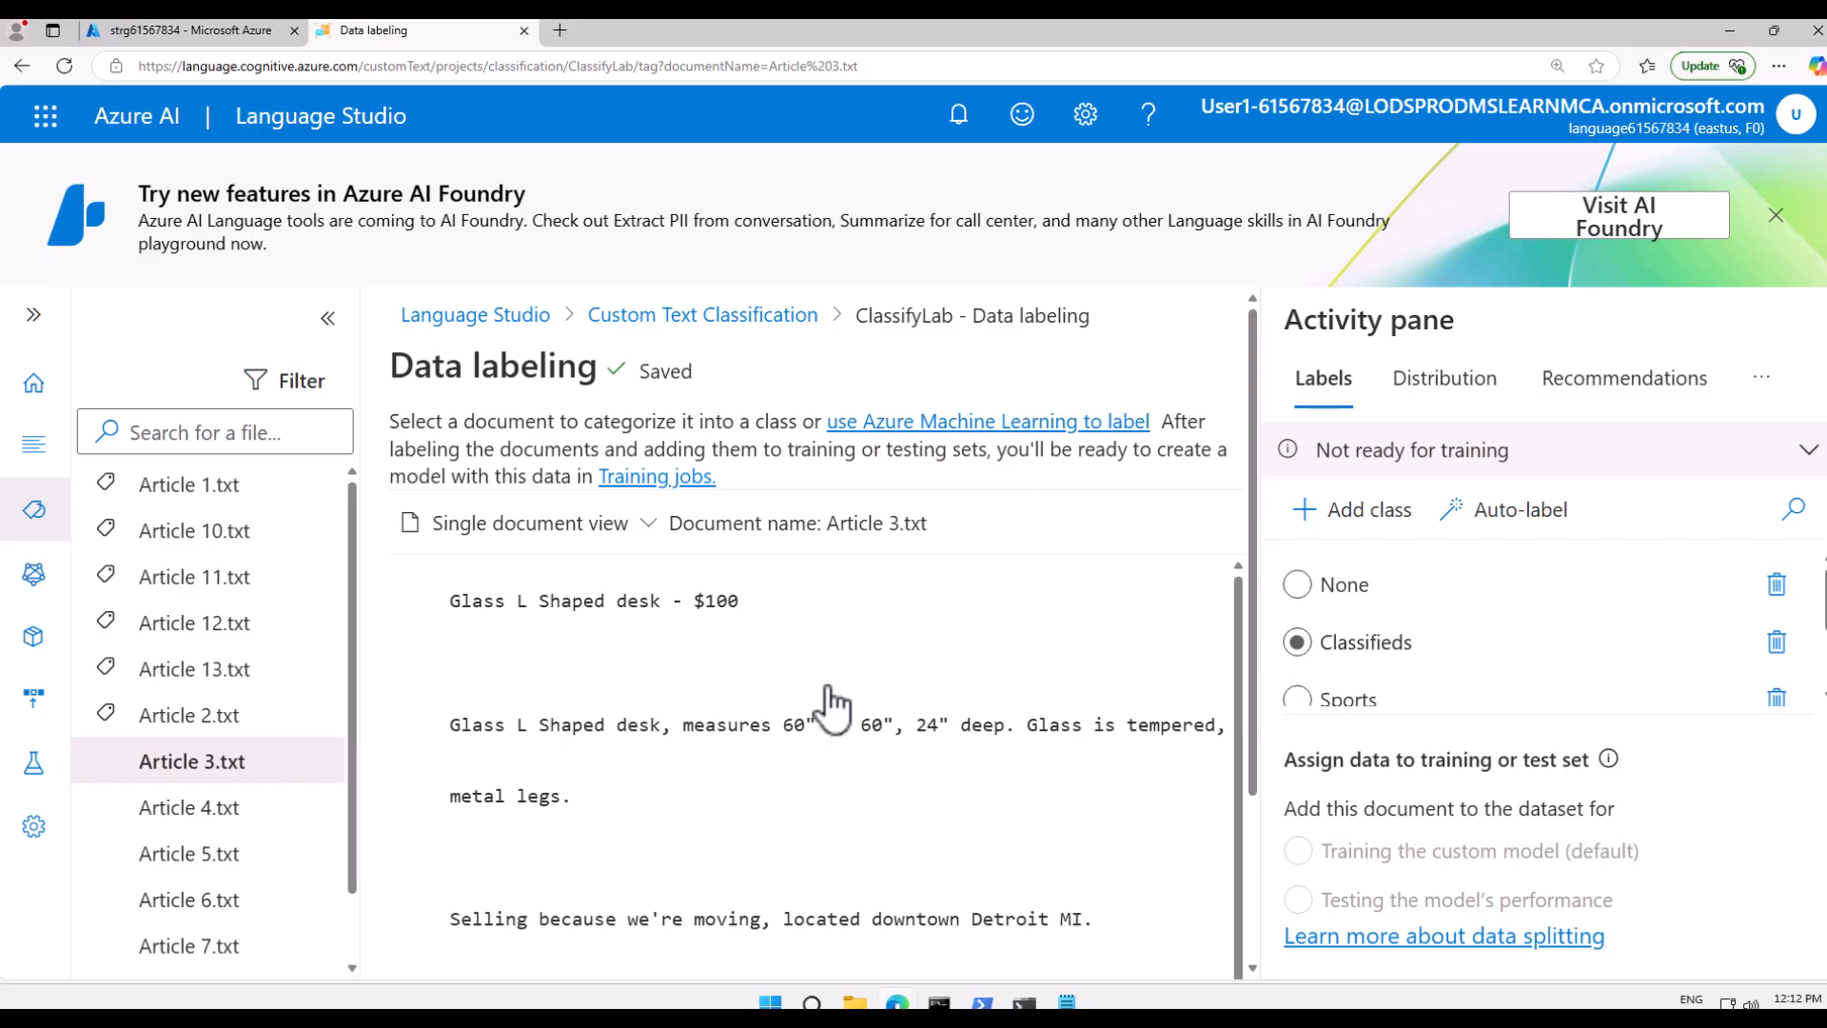
left_click(205, 808)
left_click(1330, 588)
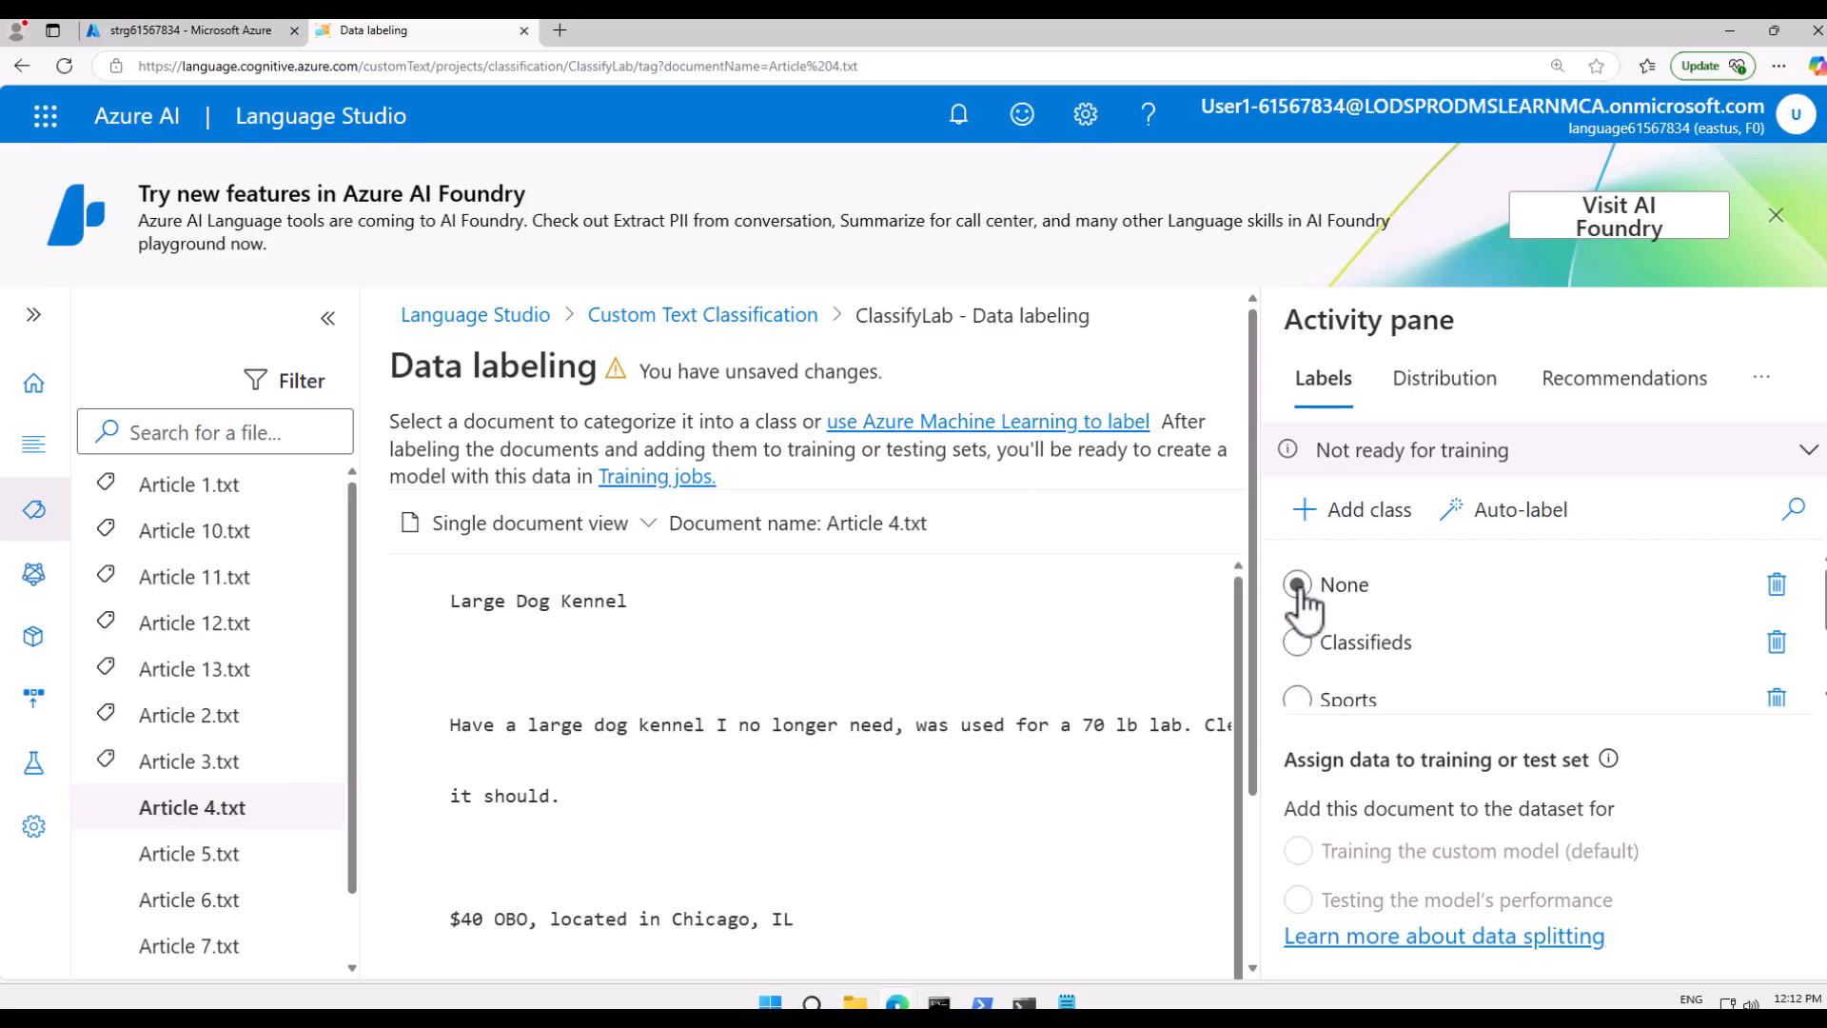
left_click(1300, 643)
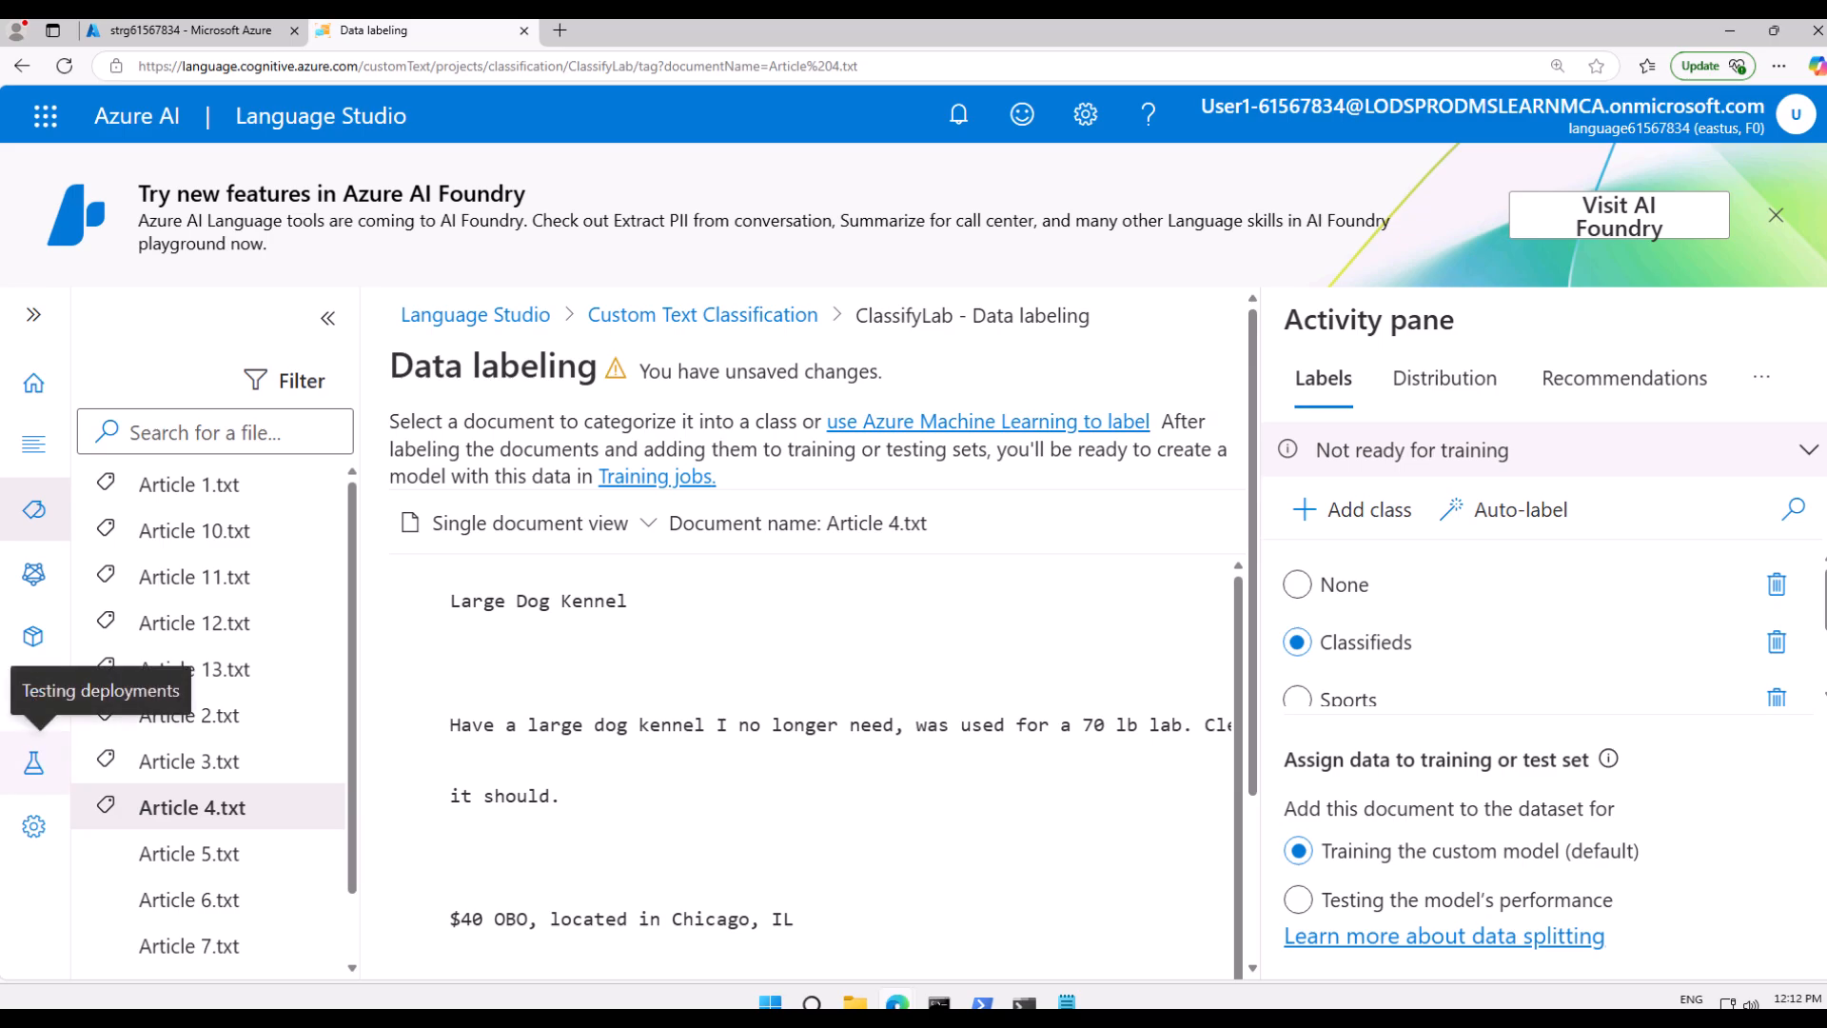
- Label Article 5.txt and Article 6.txt as Entertainment, choosing each document from the file list
scroll(233, 809, "down", 1)
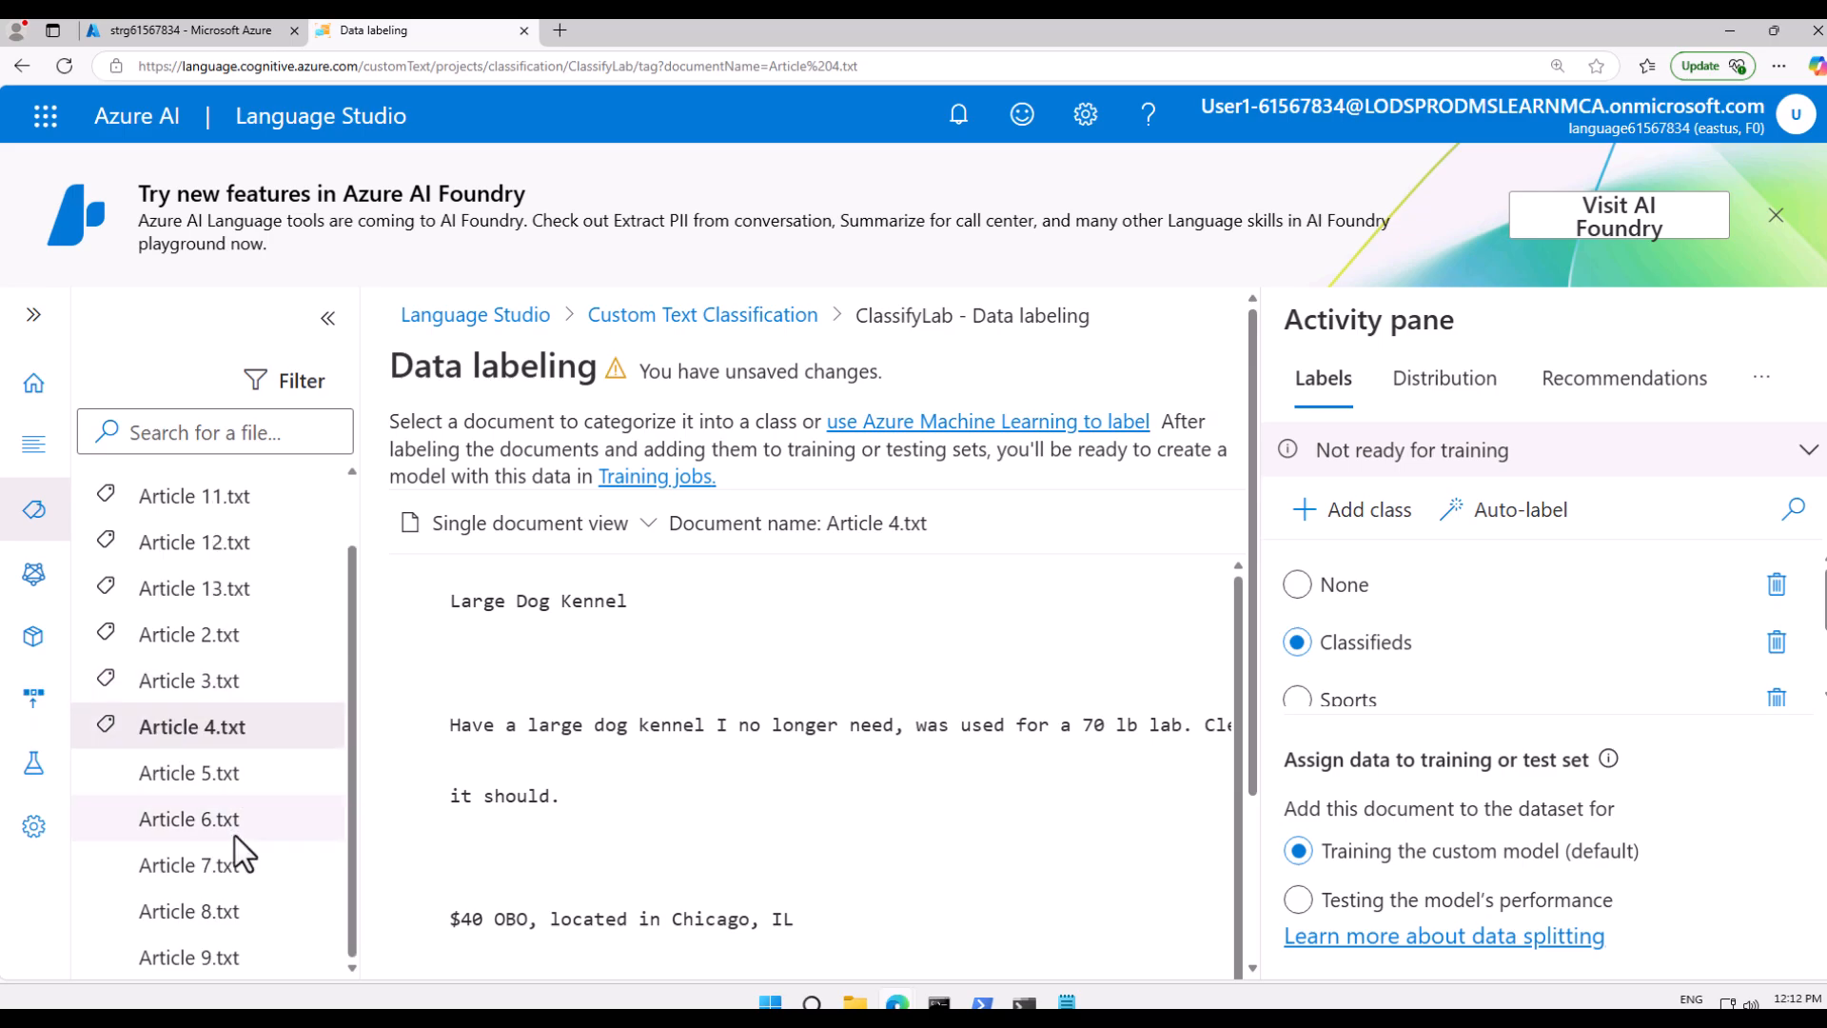
left_click(225, 785)
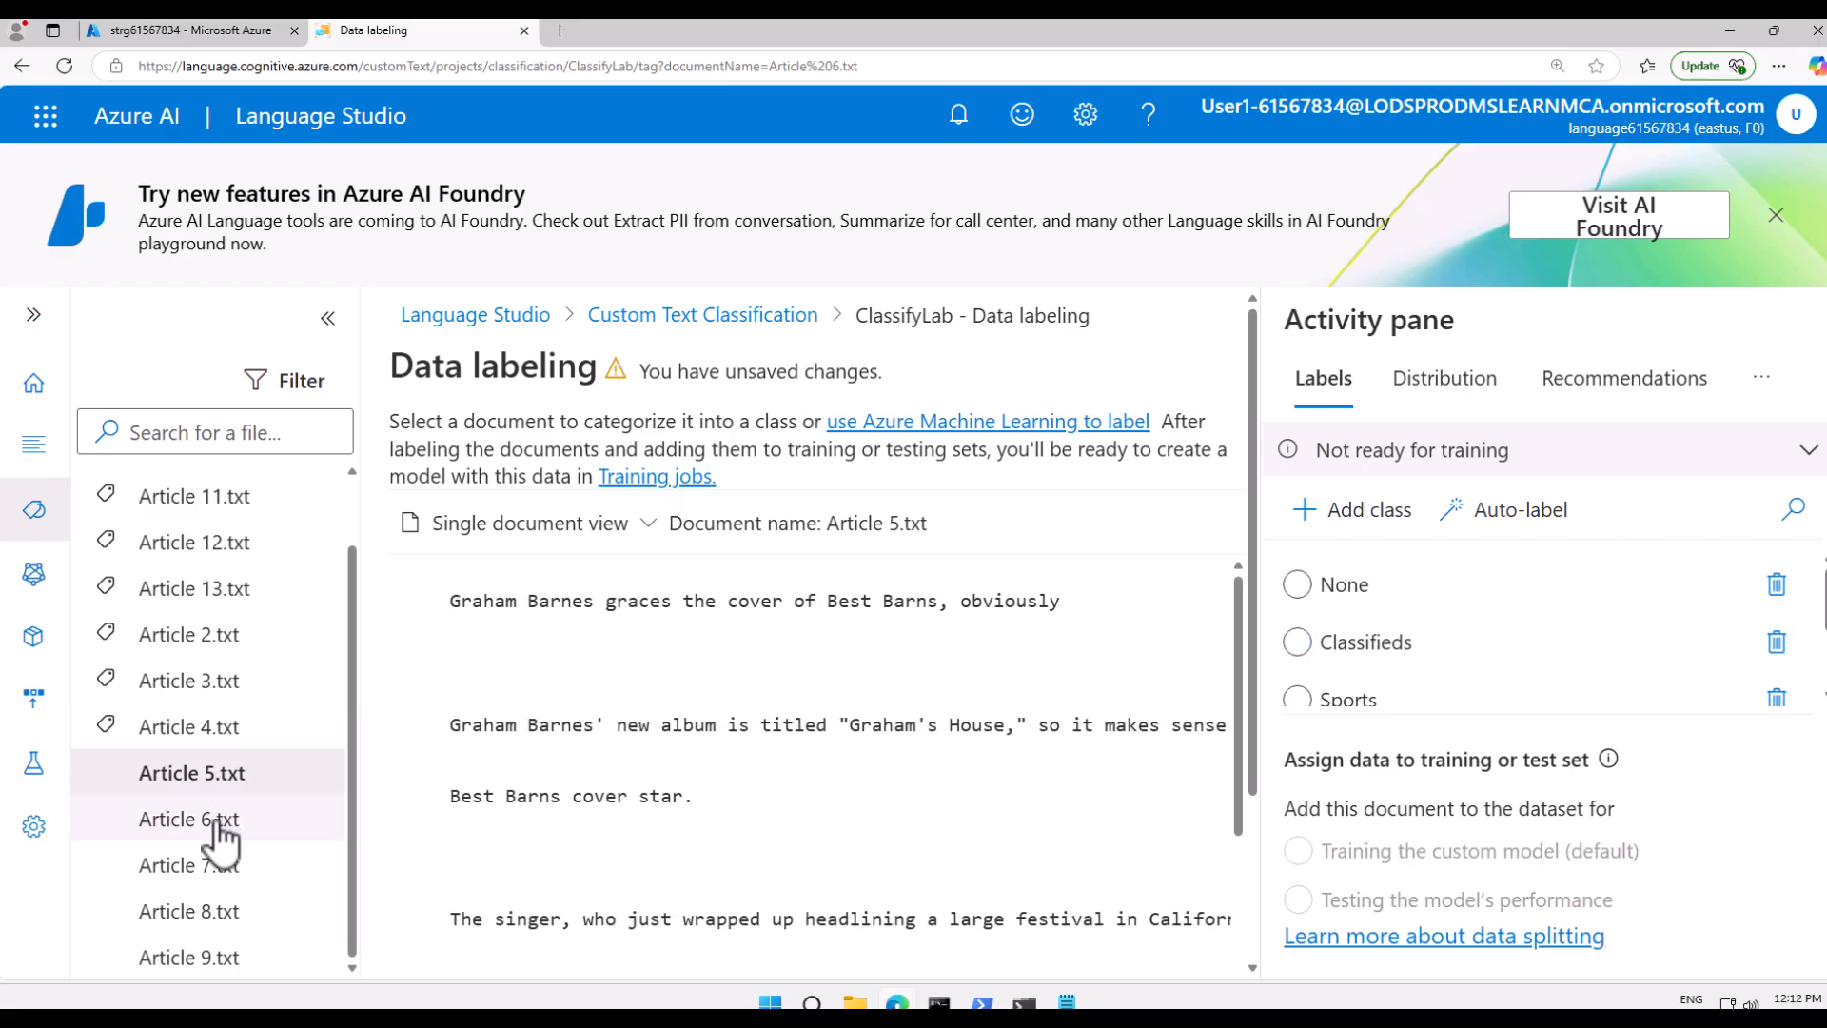
left_click(249, 831)
left_click(213, 795)
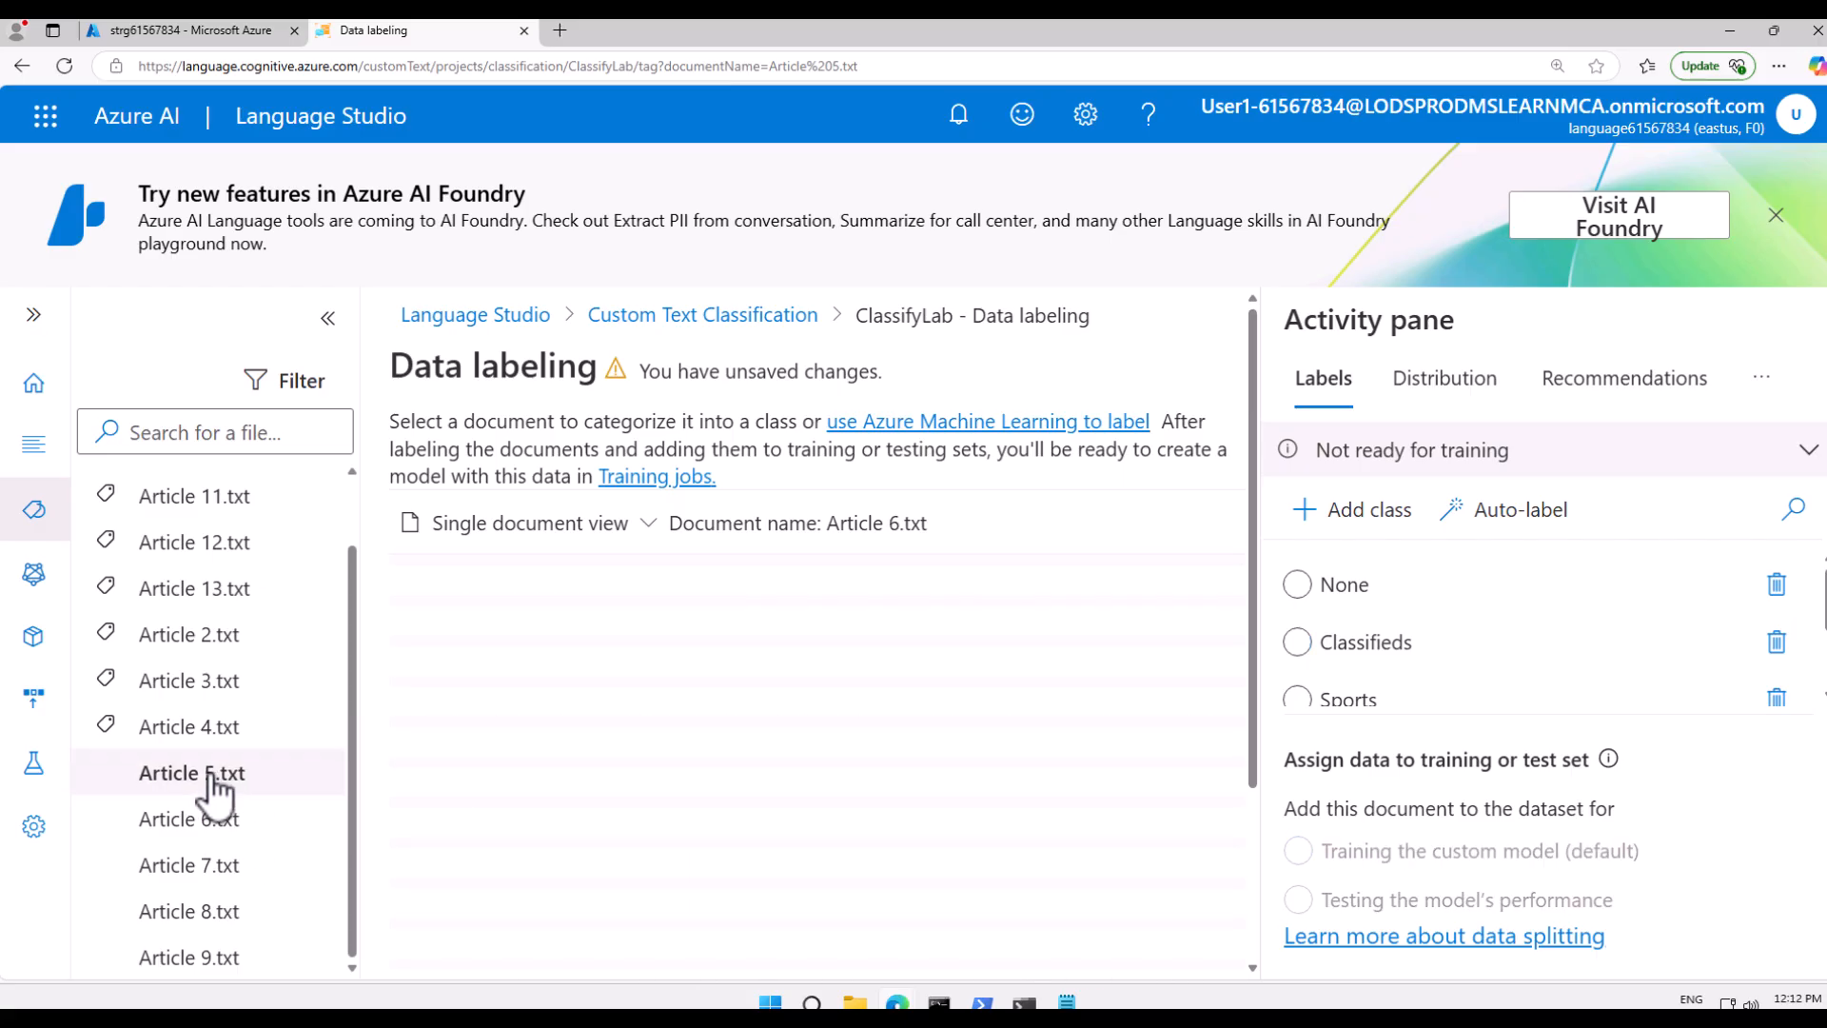
left_click(1306, 640)
left_click(1300, 701)
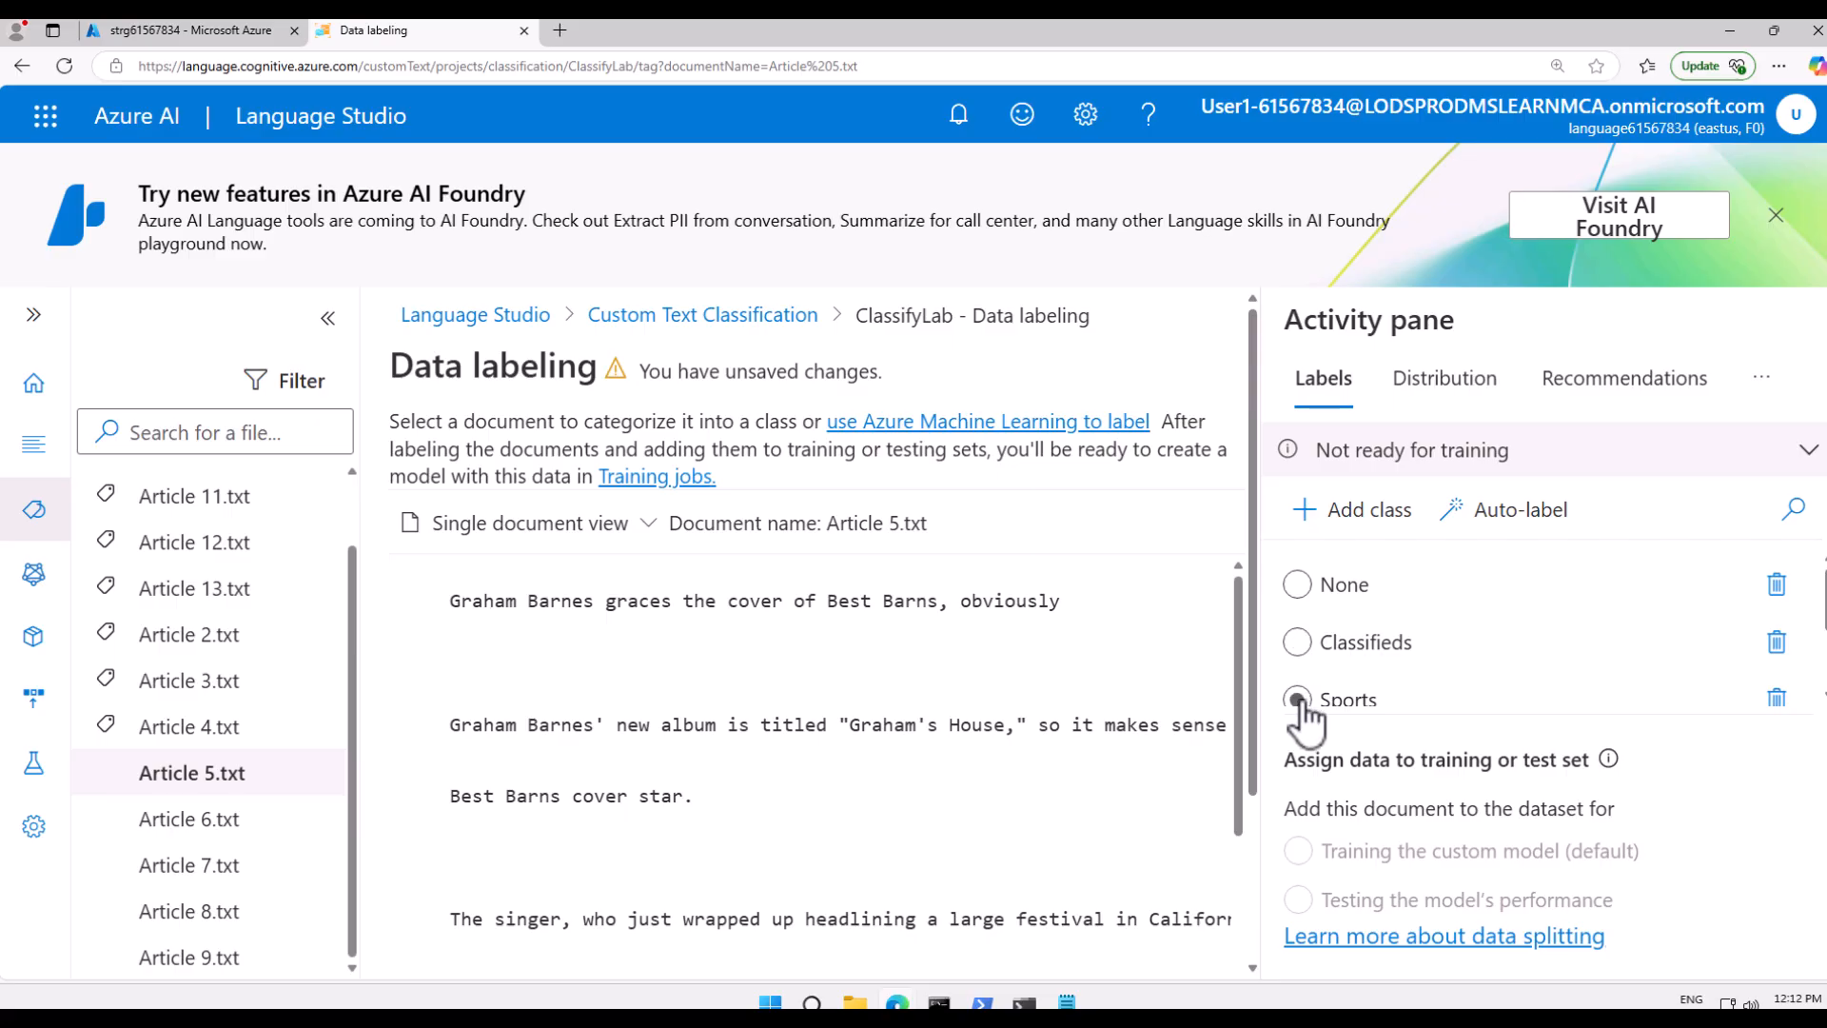
scroll(1310, 702, "down", 1)
left_click(1297, 680)
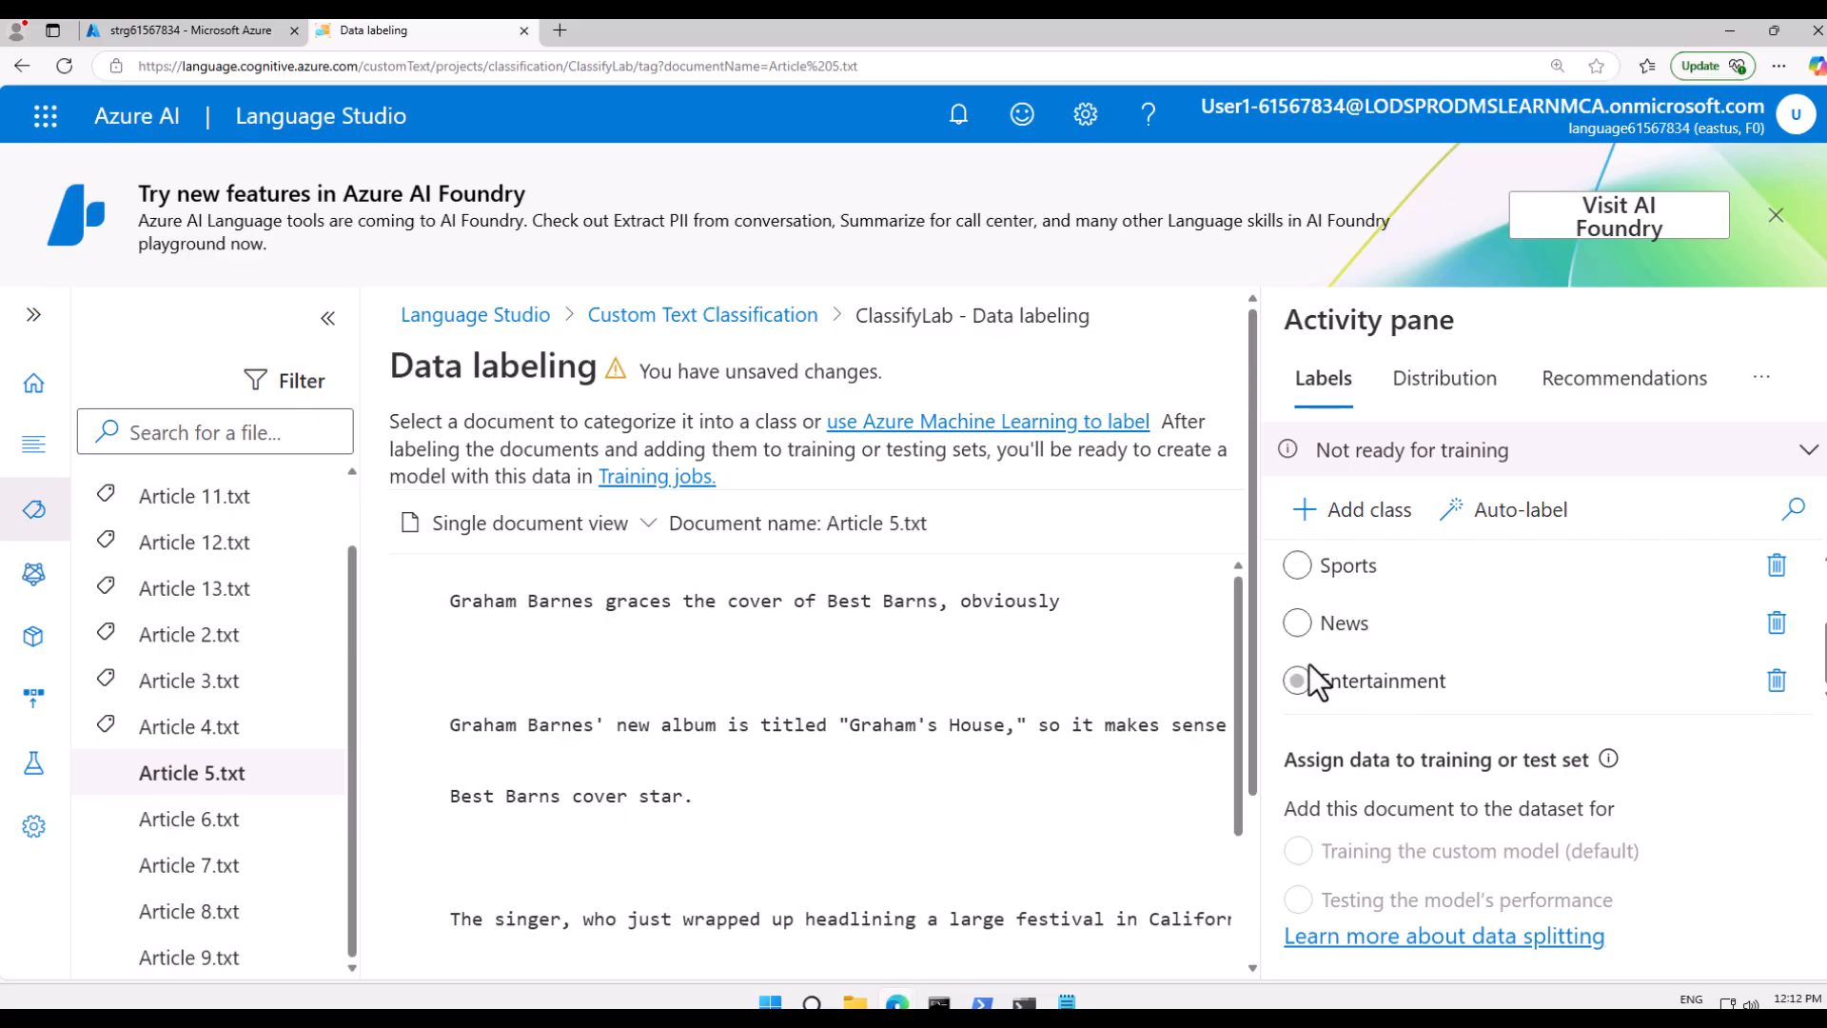
left_click(192, 818)
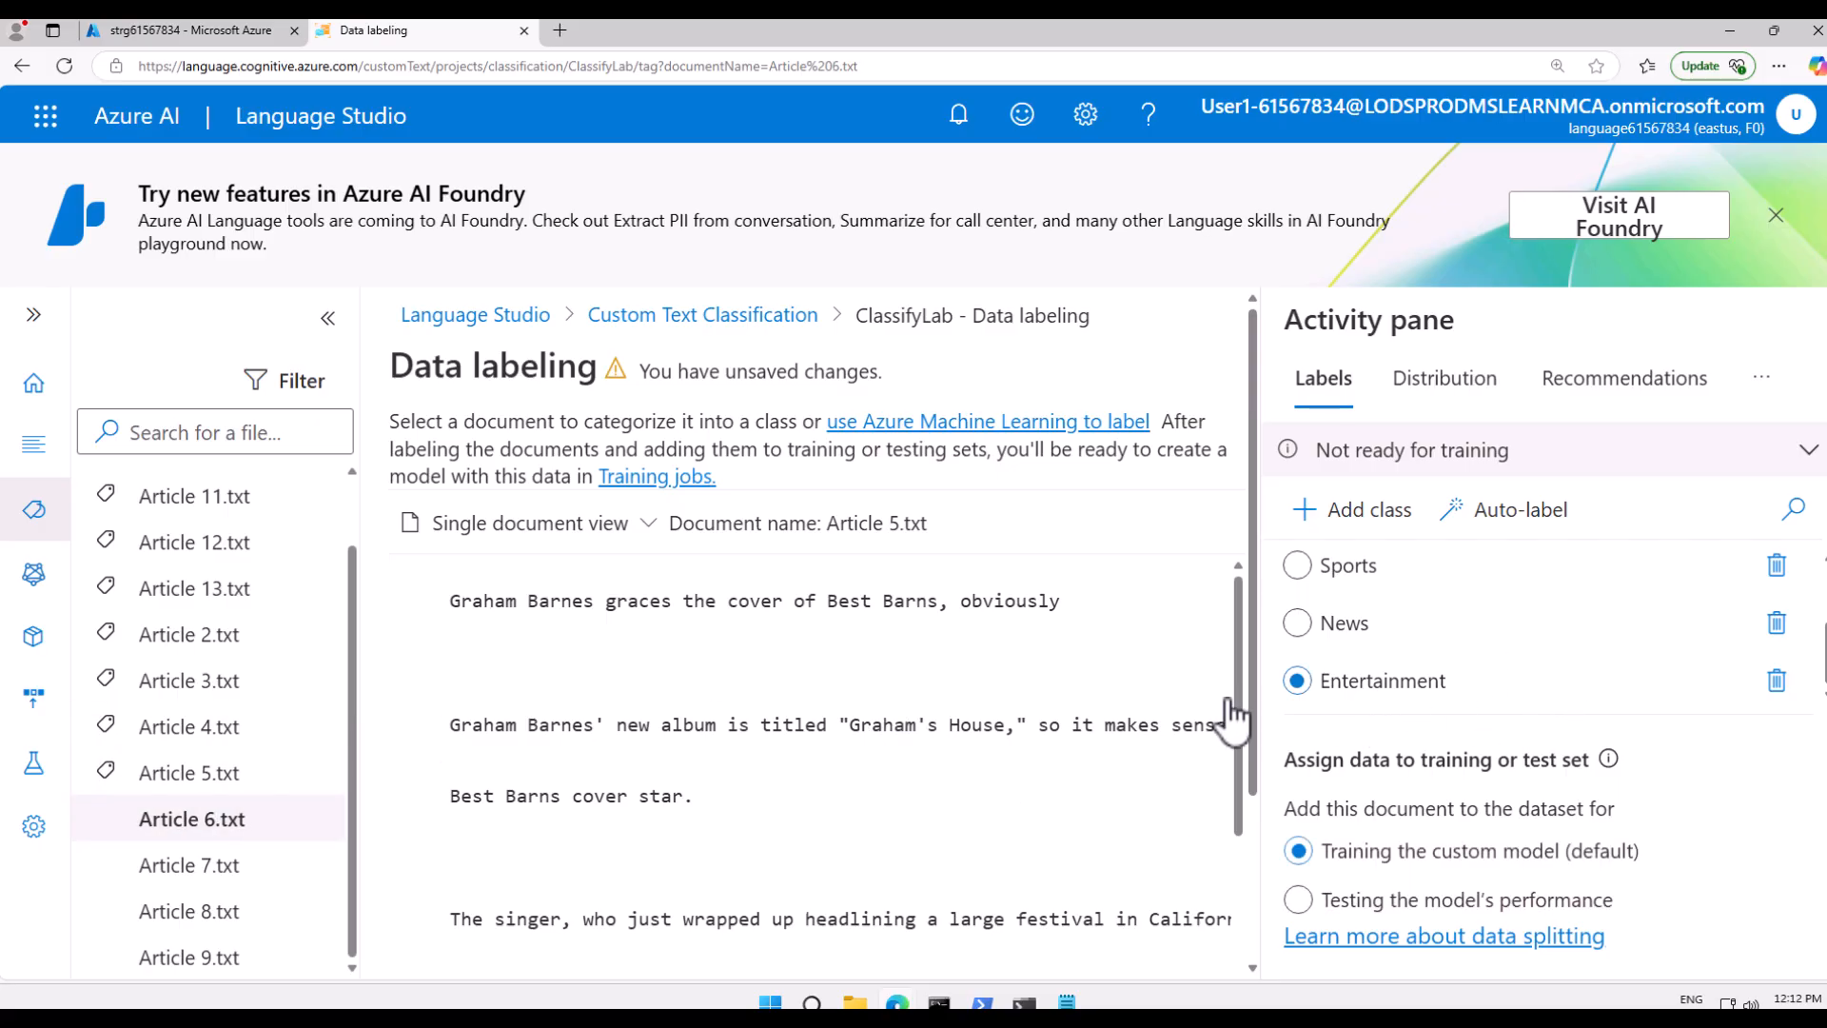
left_click(1306, 689)
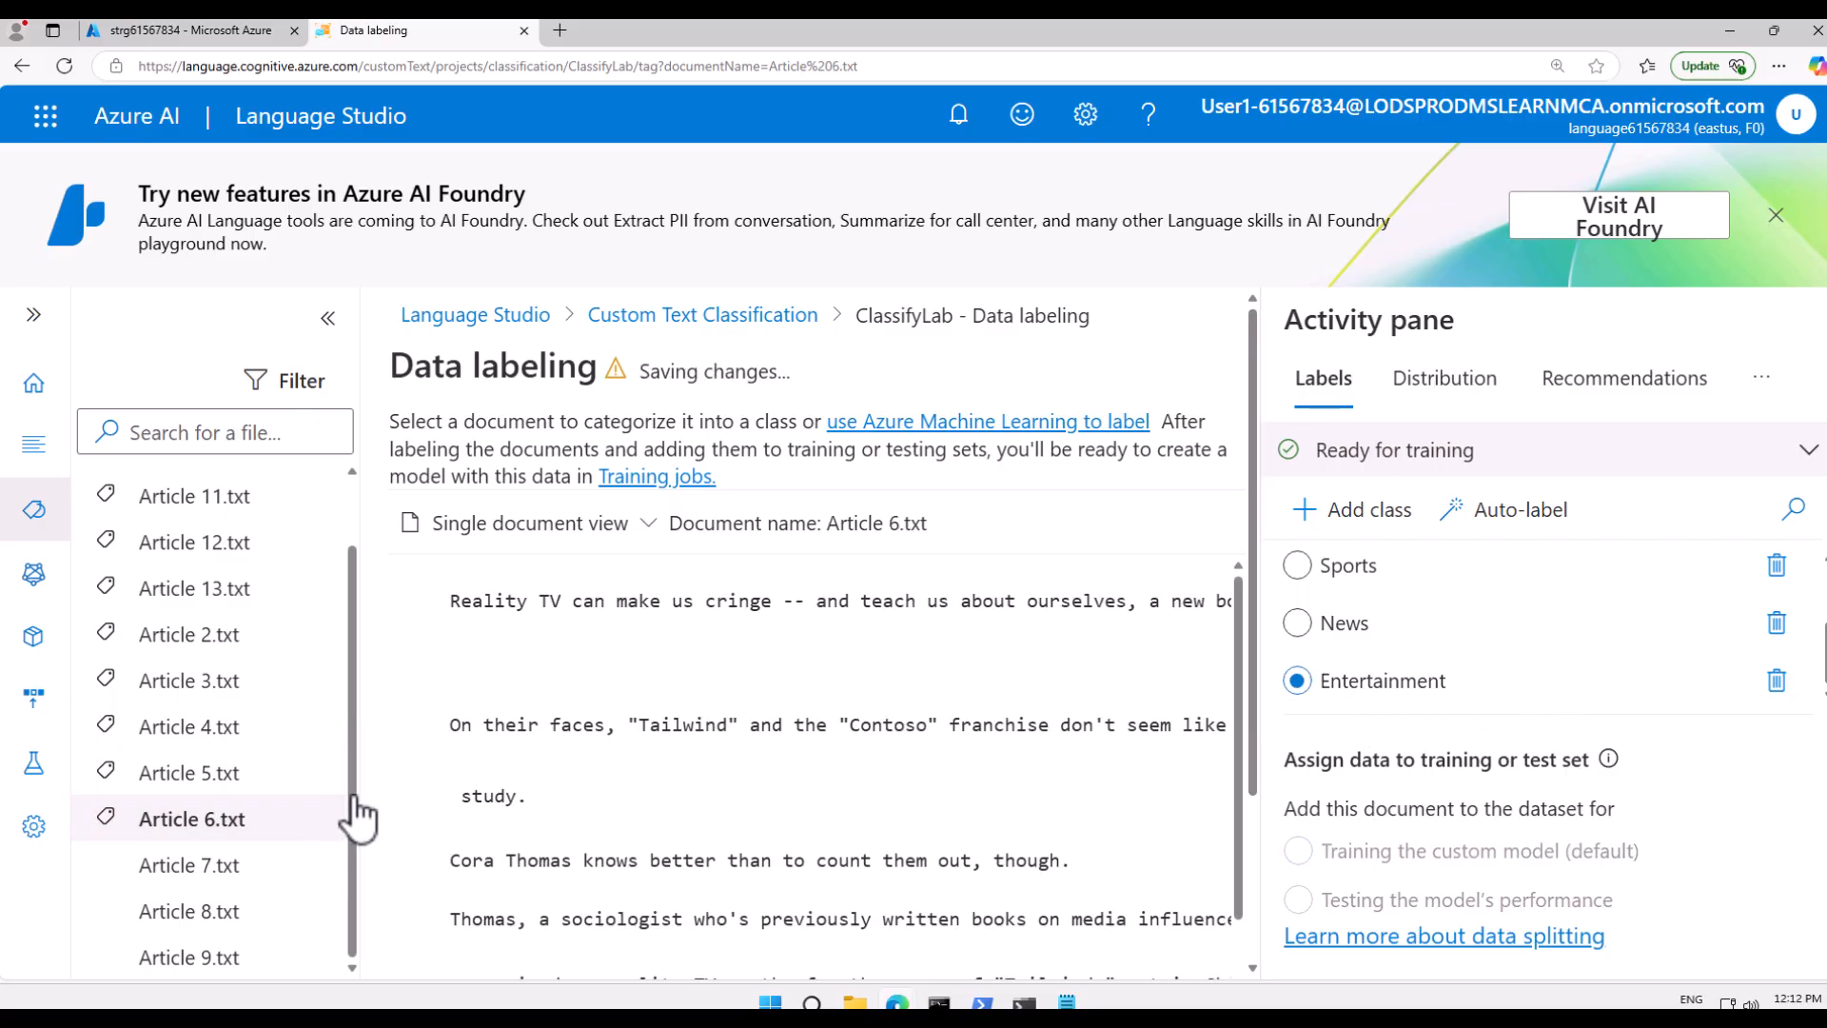
- Label Article 9.txt as Entertainment, and Article 7.txt and Article 8.txt as News
left_click(263, 955)
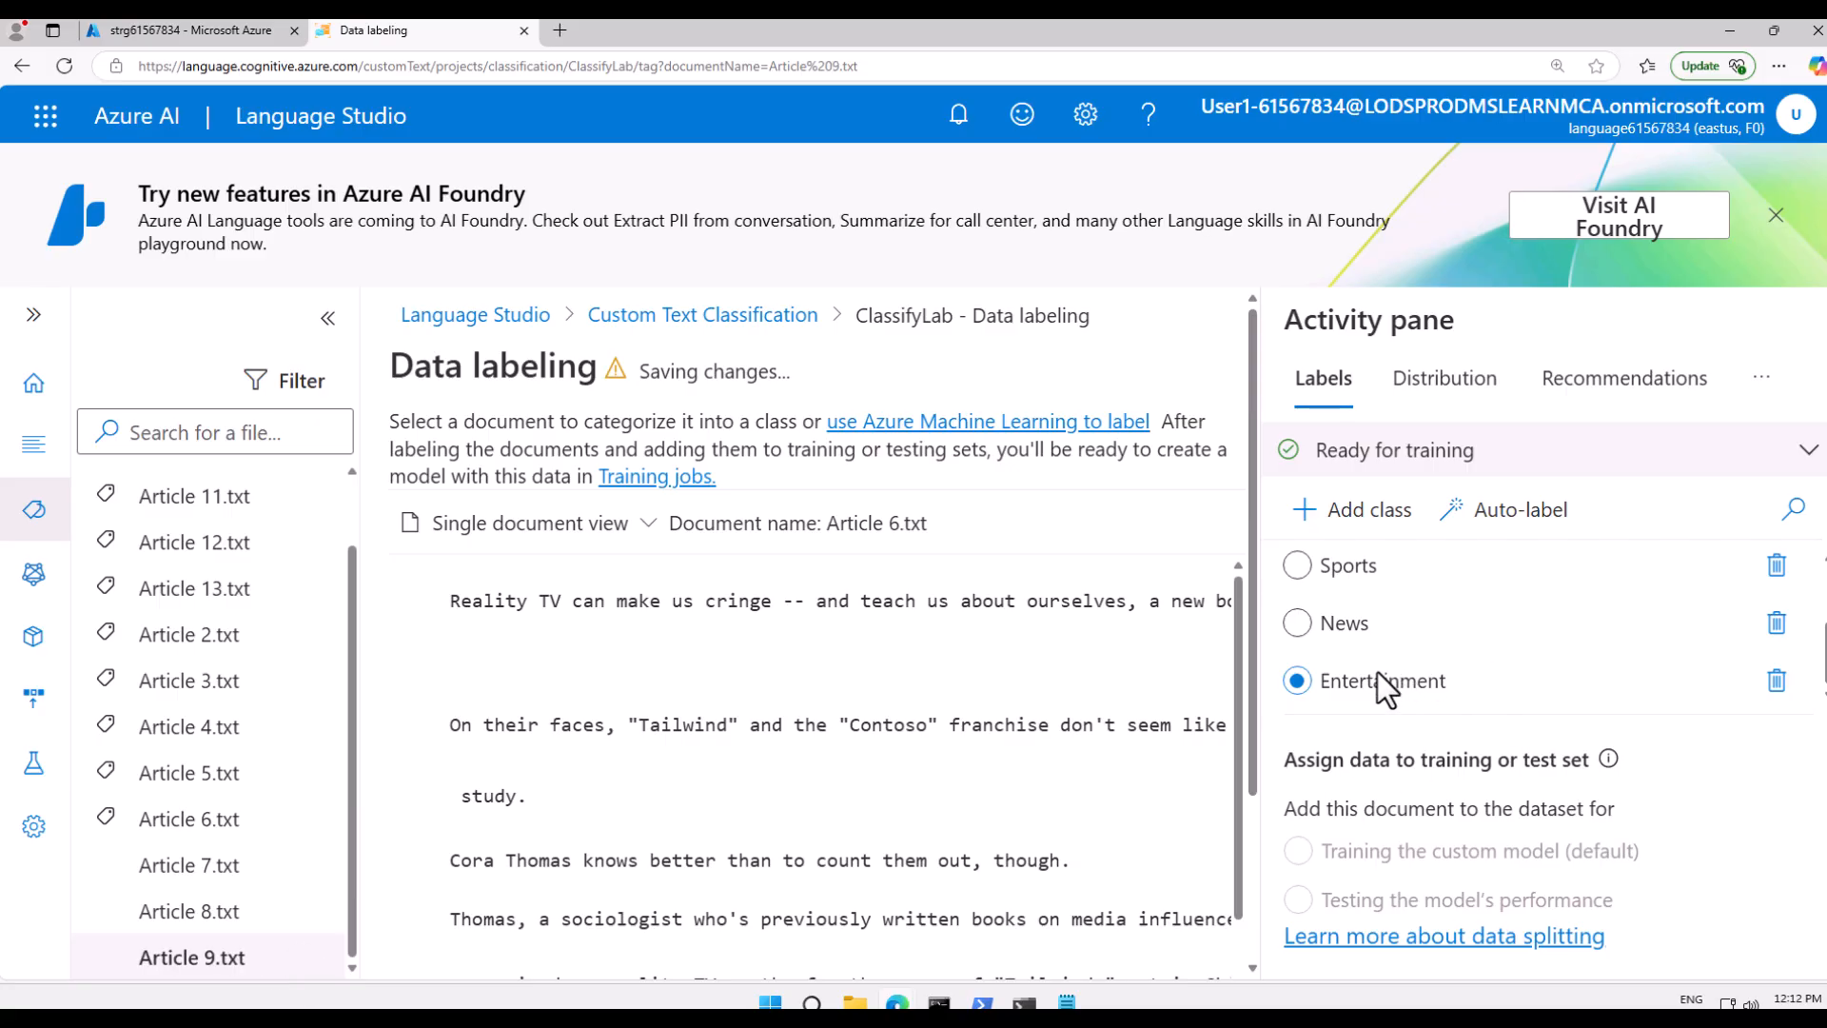
left_click(1299, 683)
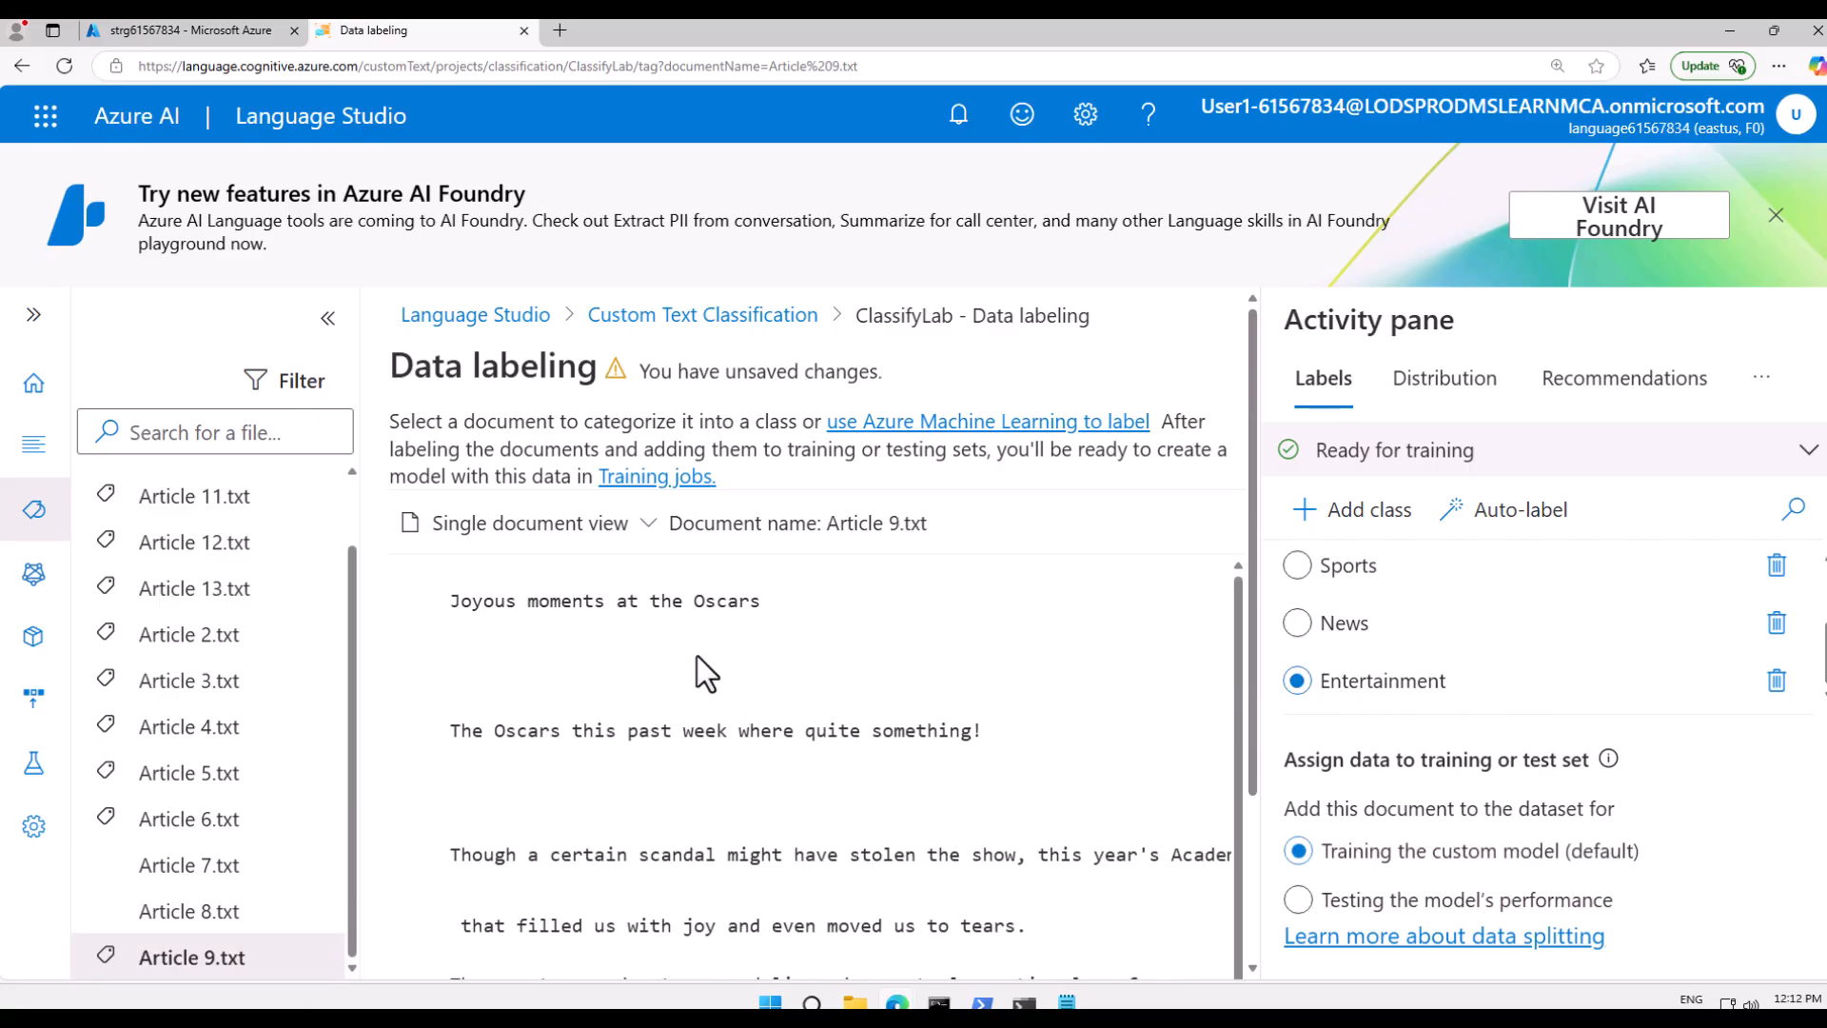
left_click(181, 868)
left_click(1297, 623)
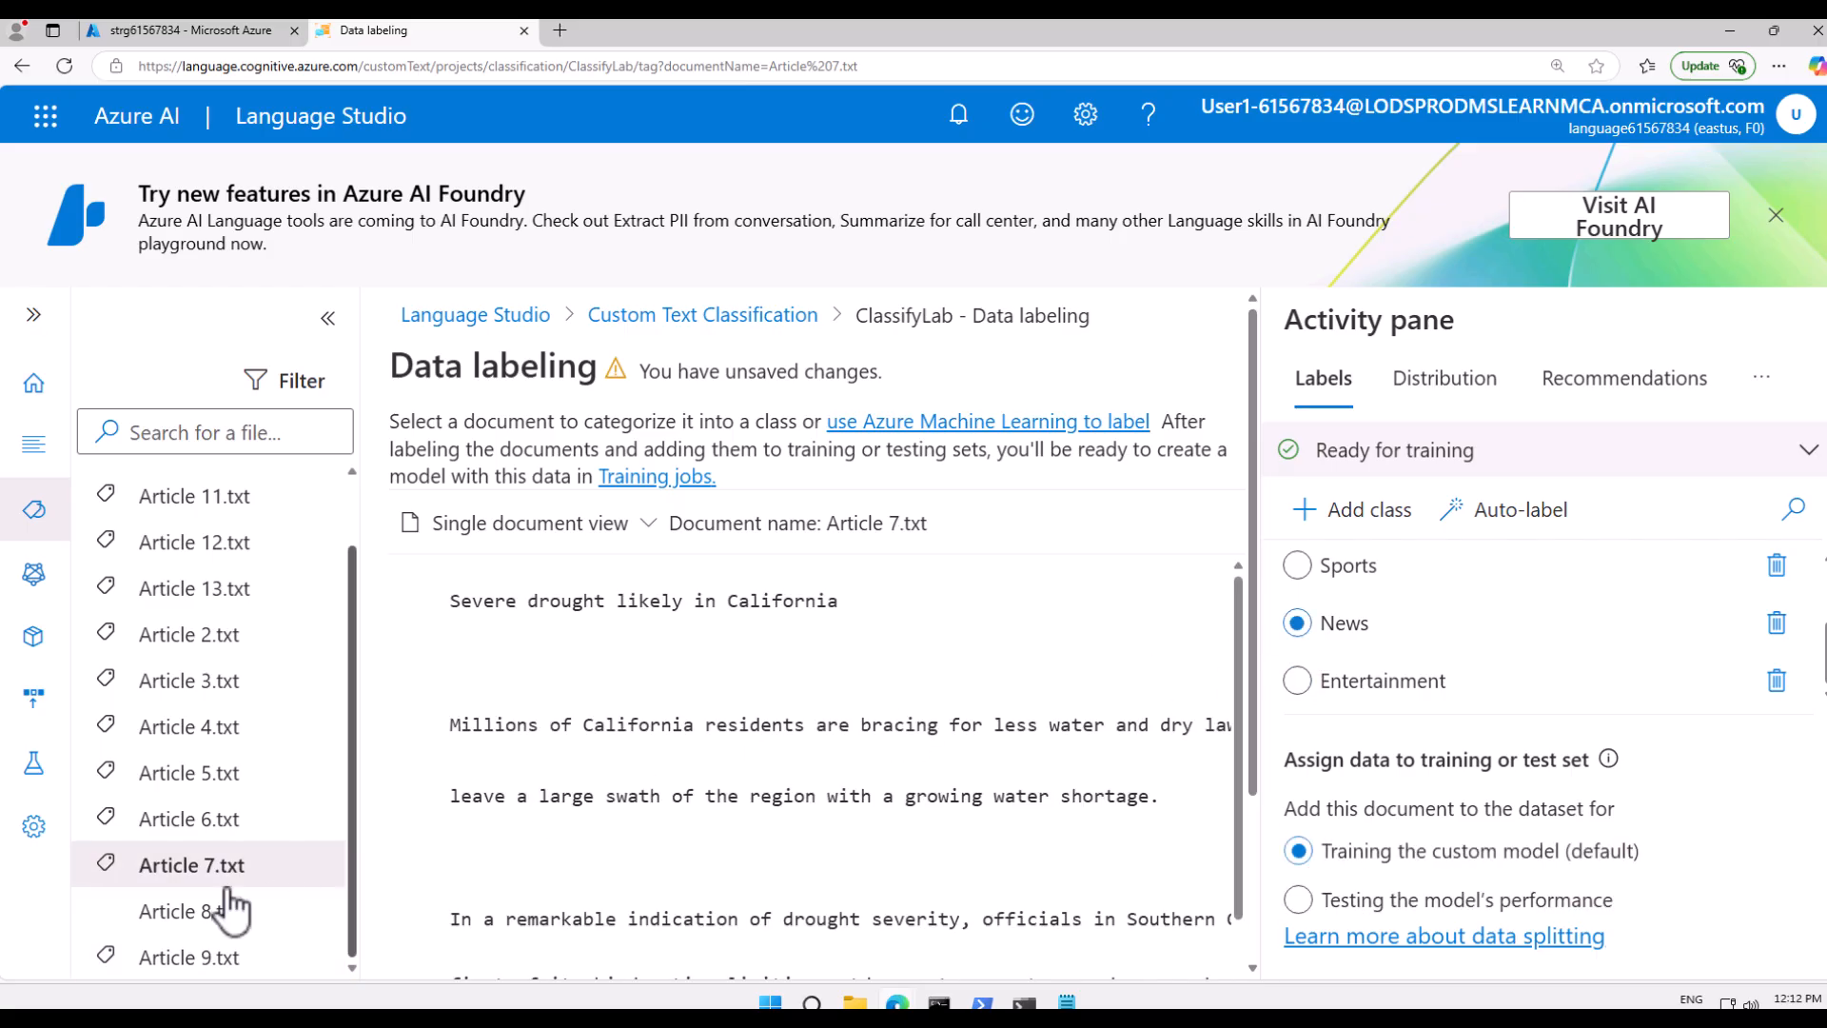
left_click(233, 909)
left_click(1302, 624)
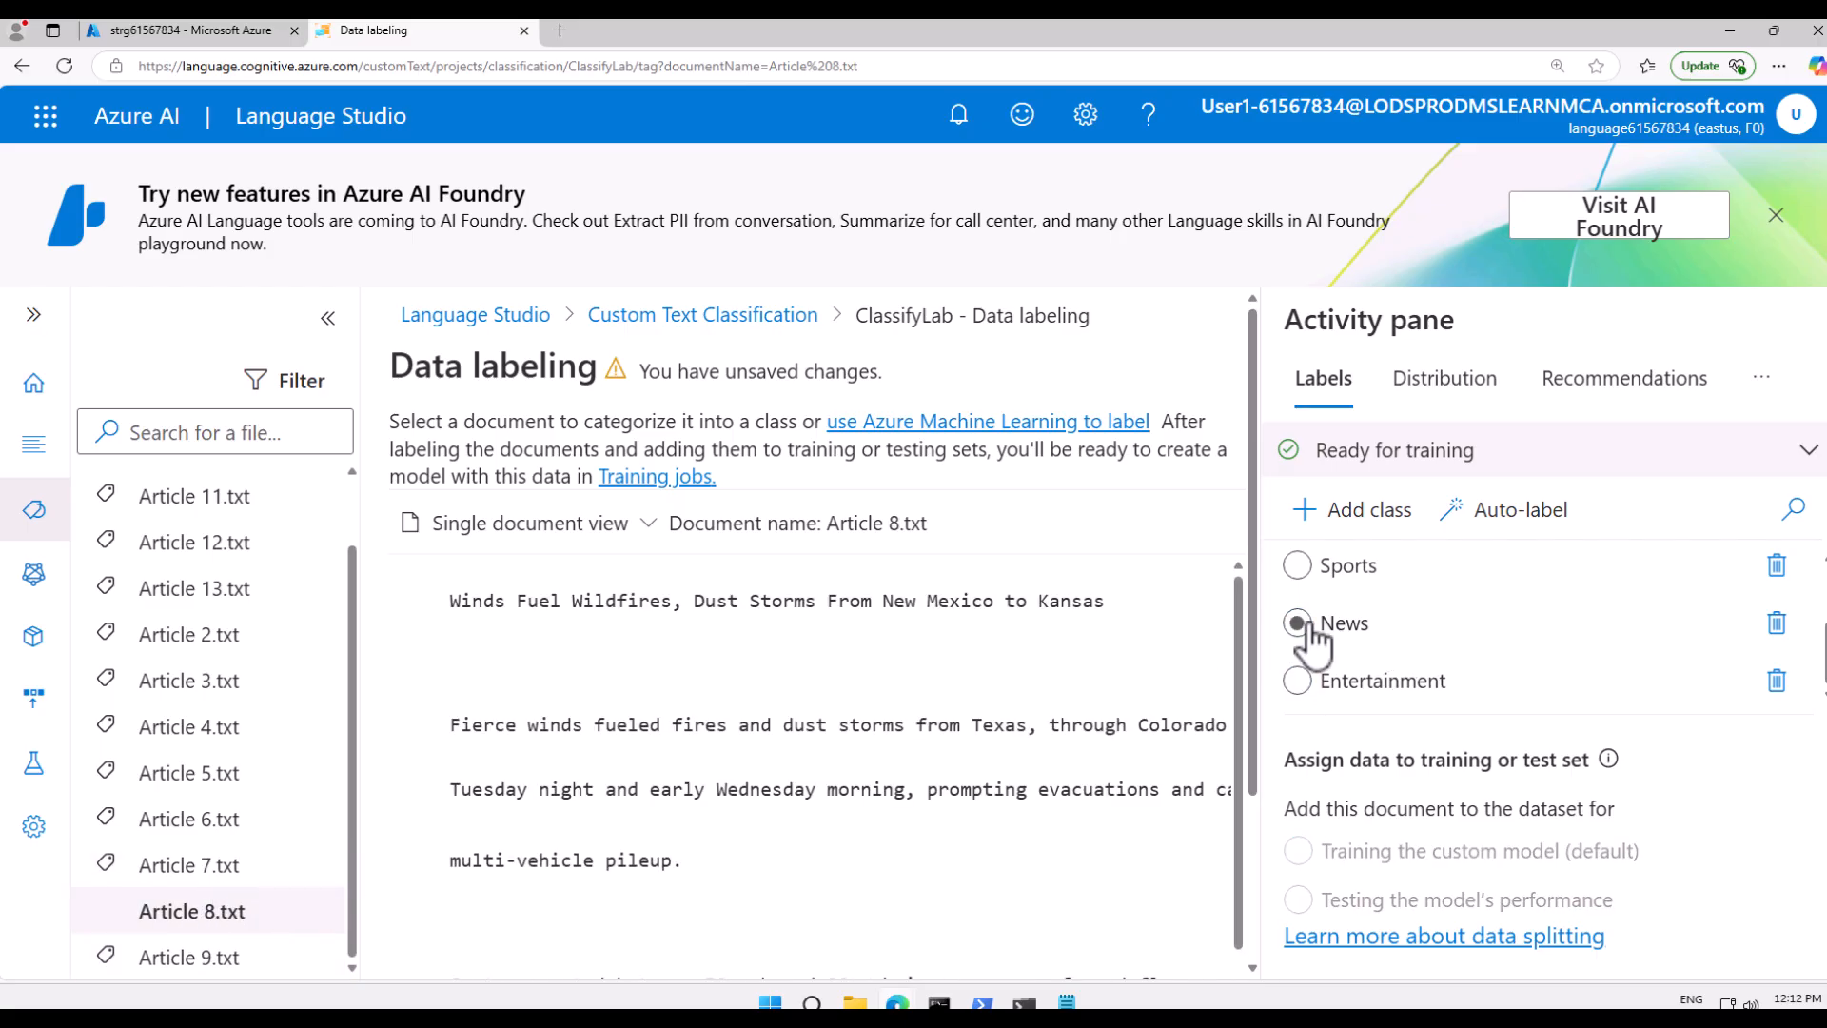
scroll(976, 761, "down", 2)
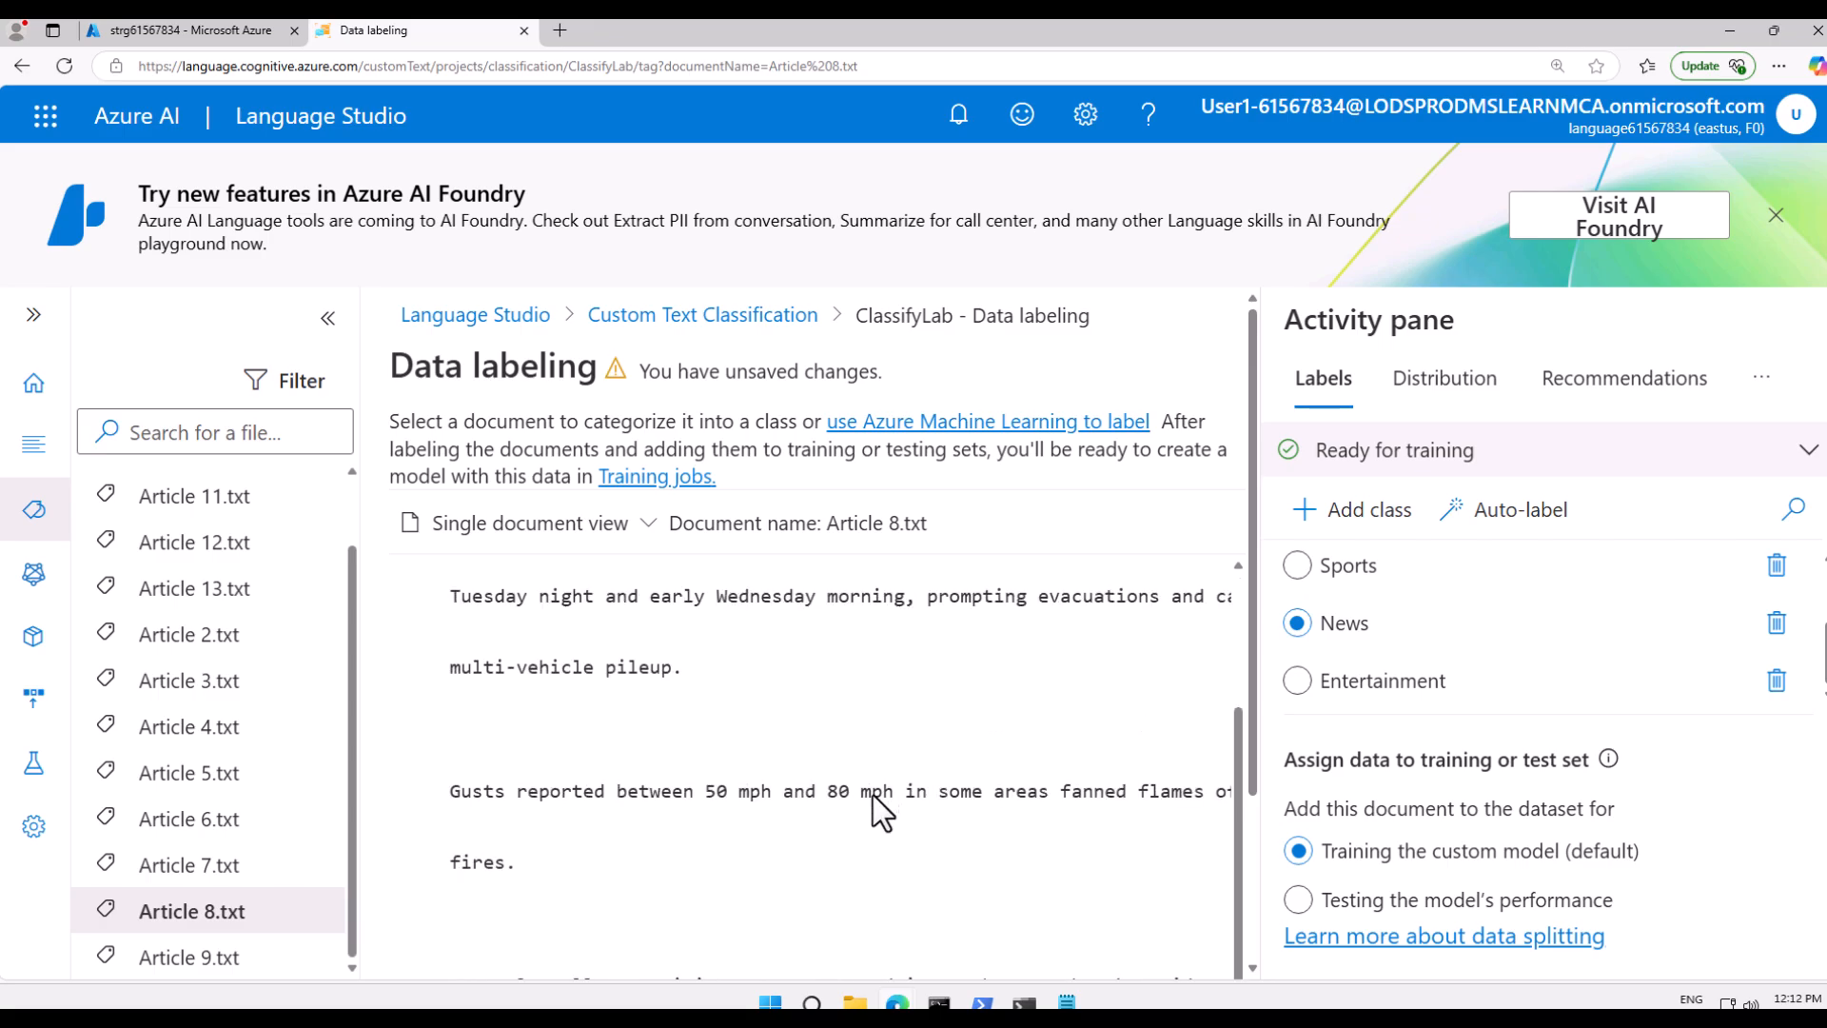
scroll(204, 819, "up", 1)
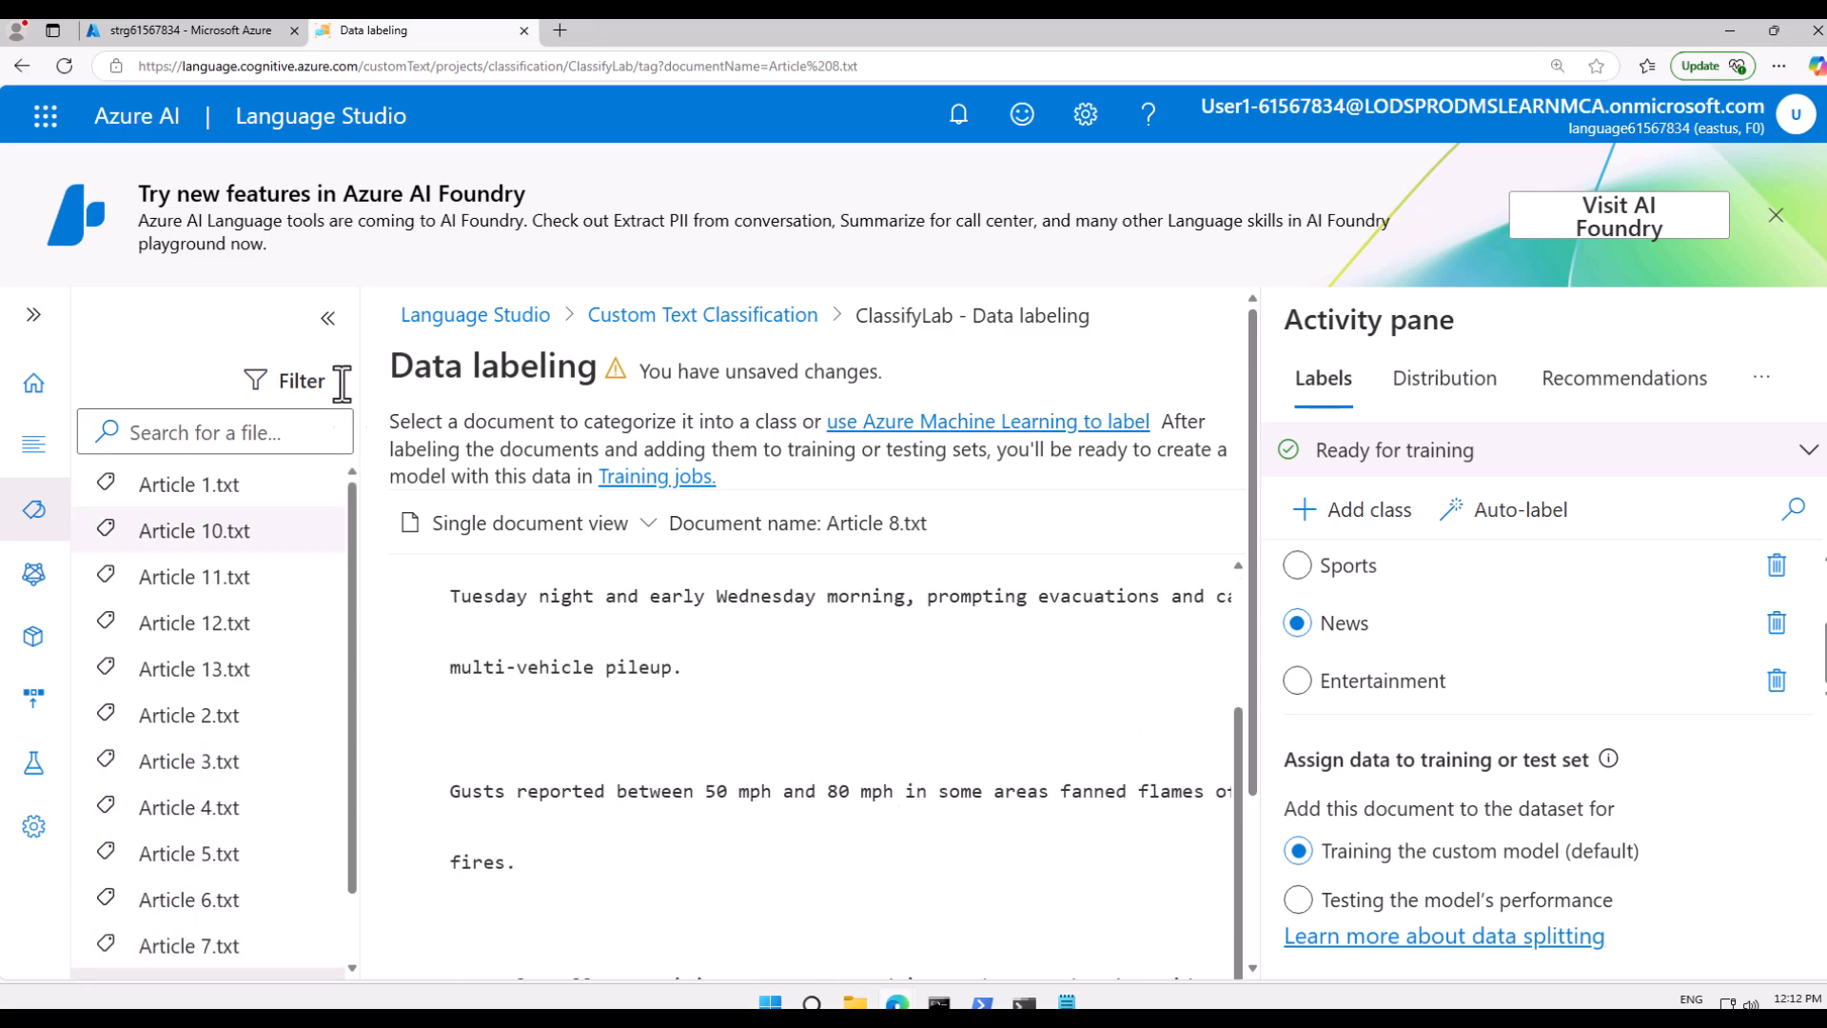
- Expand the project navigation and cancel leaving the data labeling page so the unsaved labels are not discarded
left_click(36, 318)
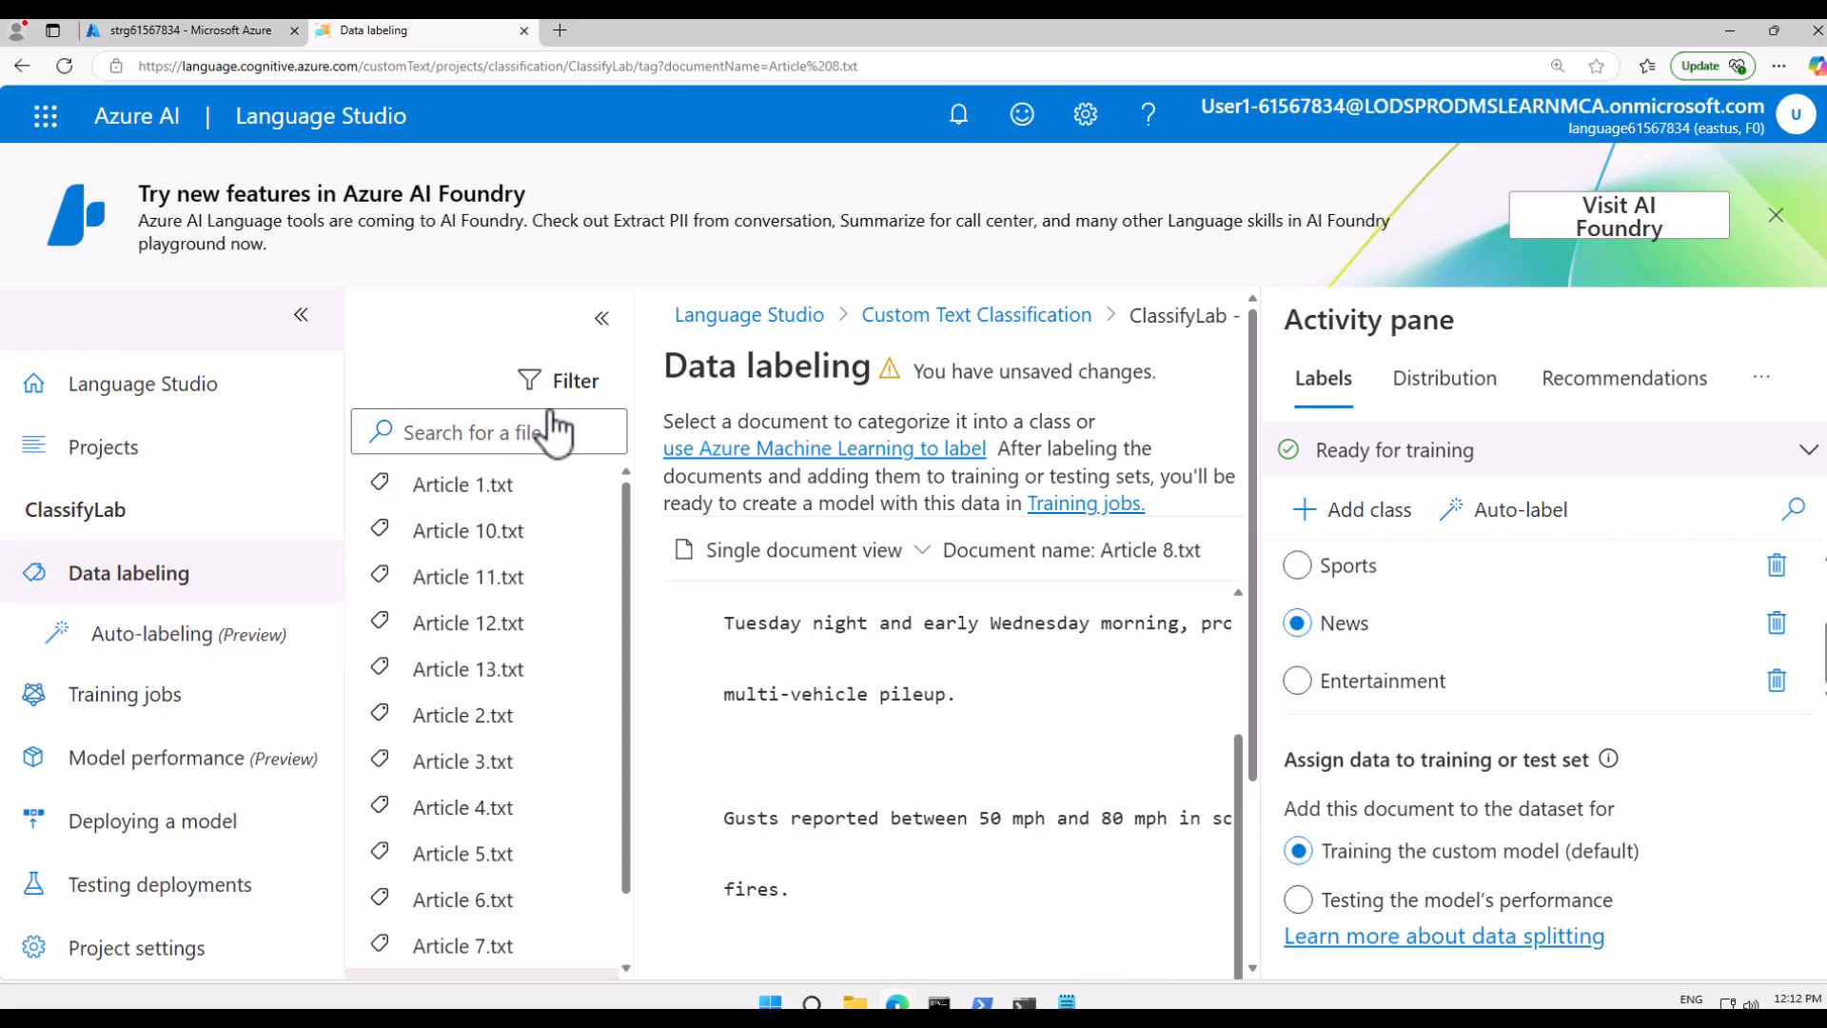
left_click(601, 318)
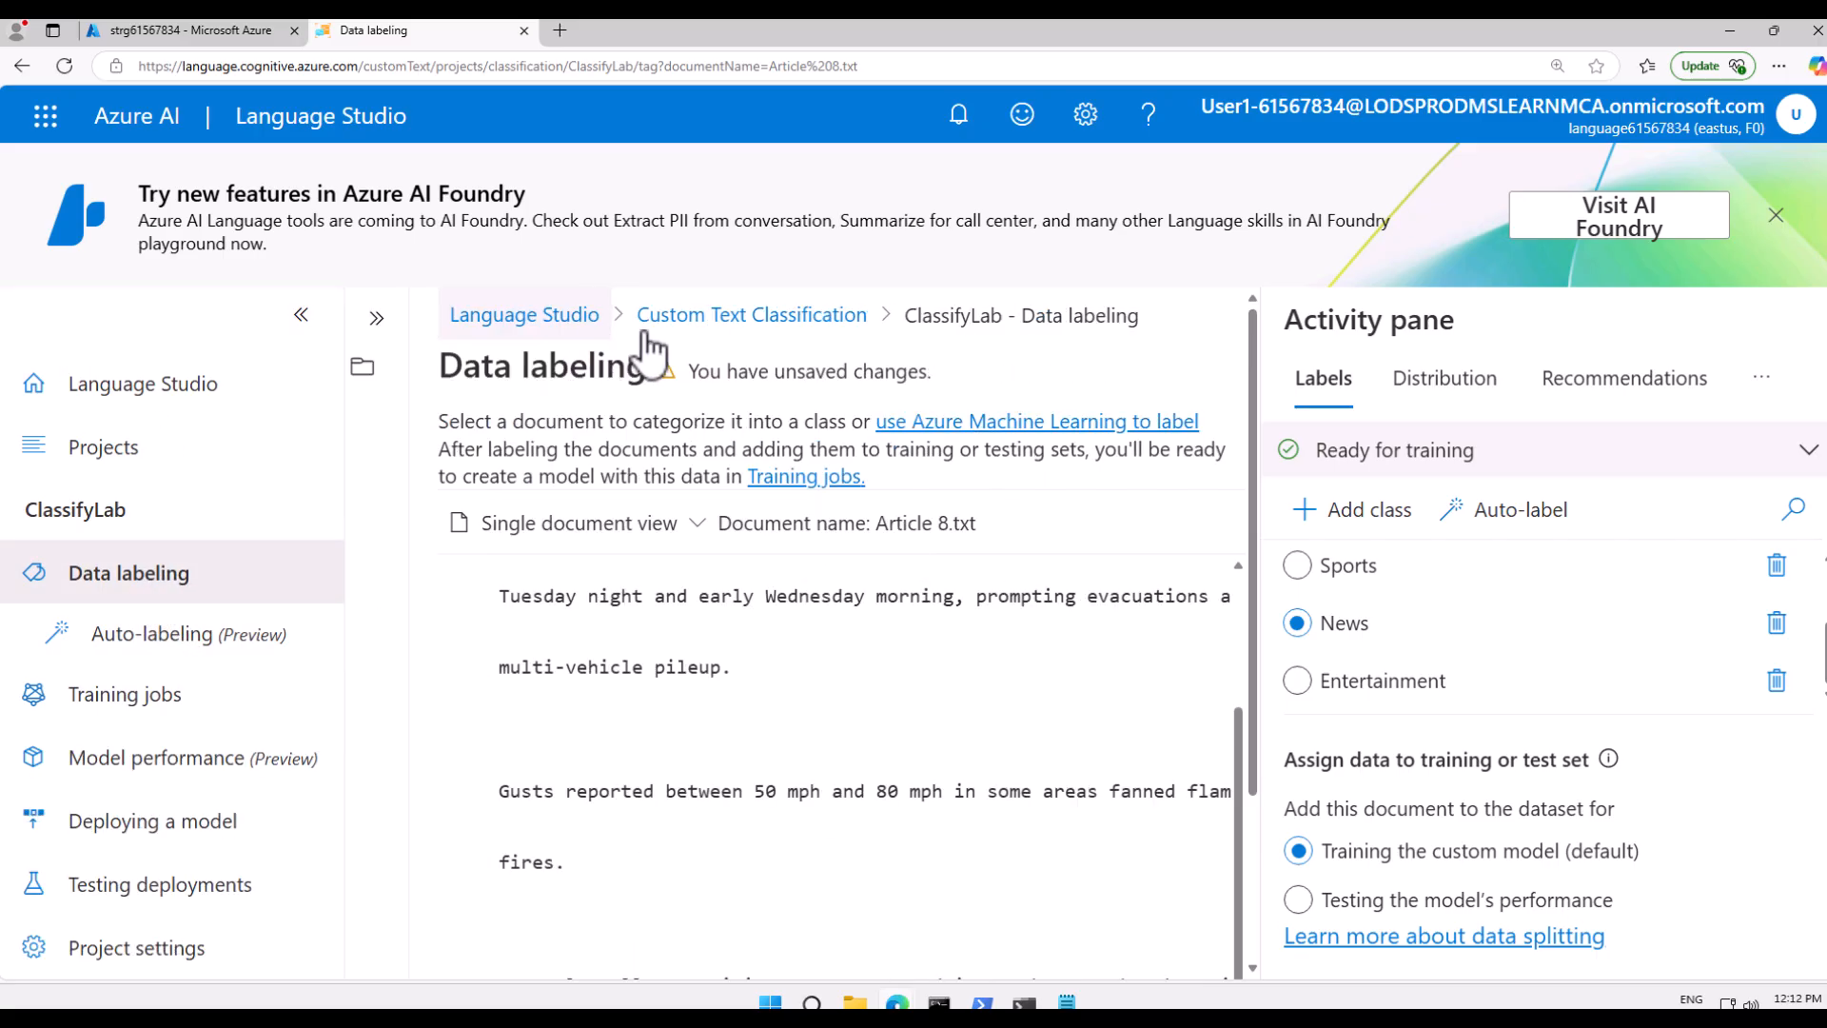
left_click(811, 318)
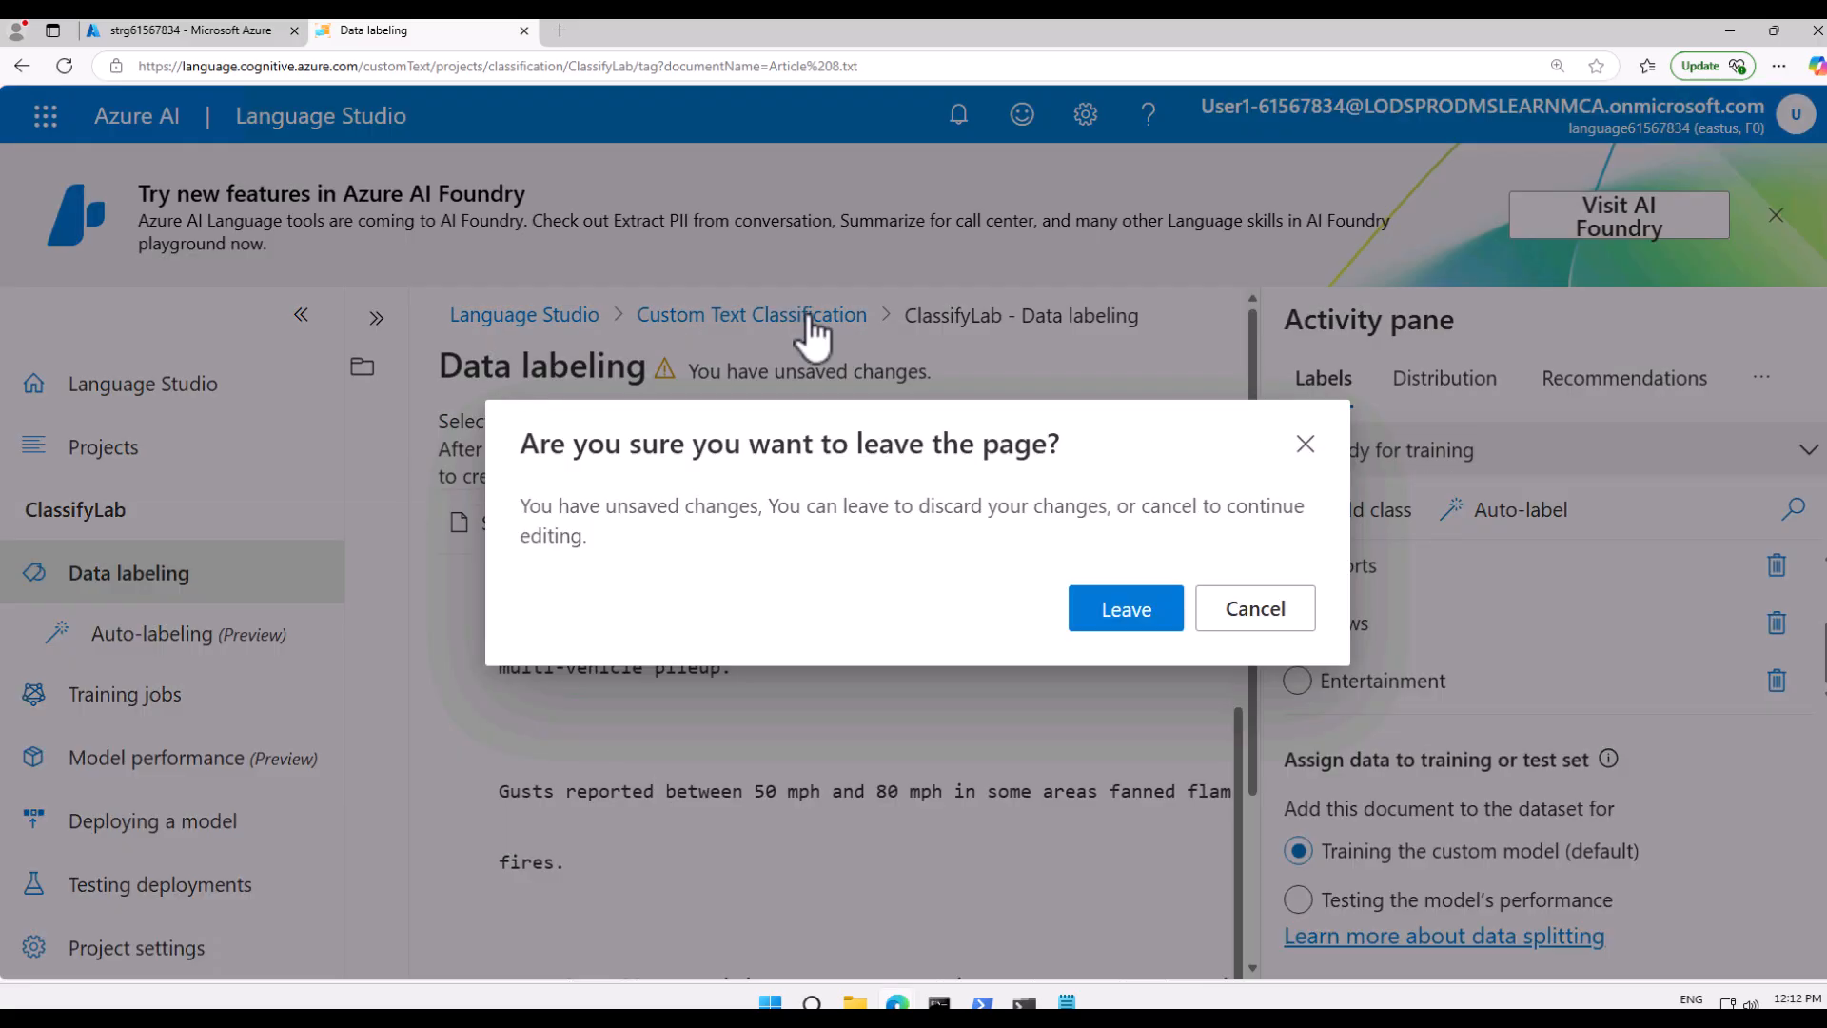
left_click(1305, 444)
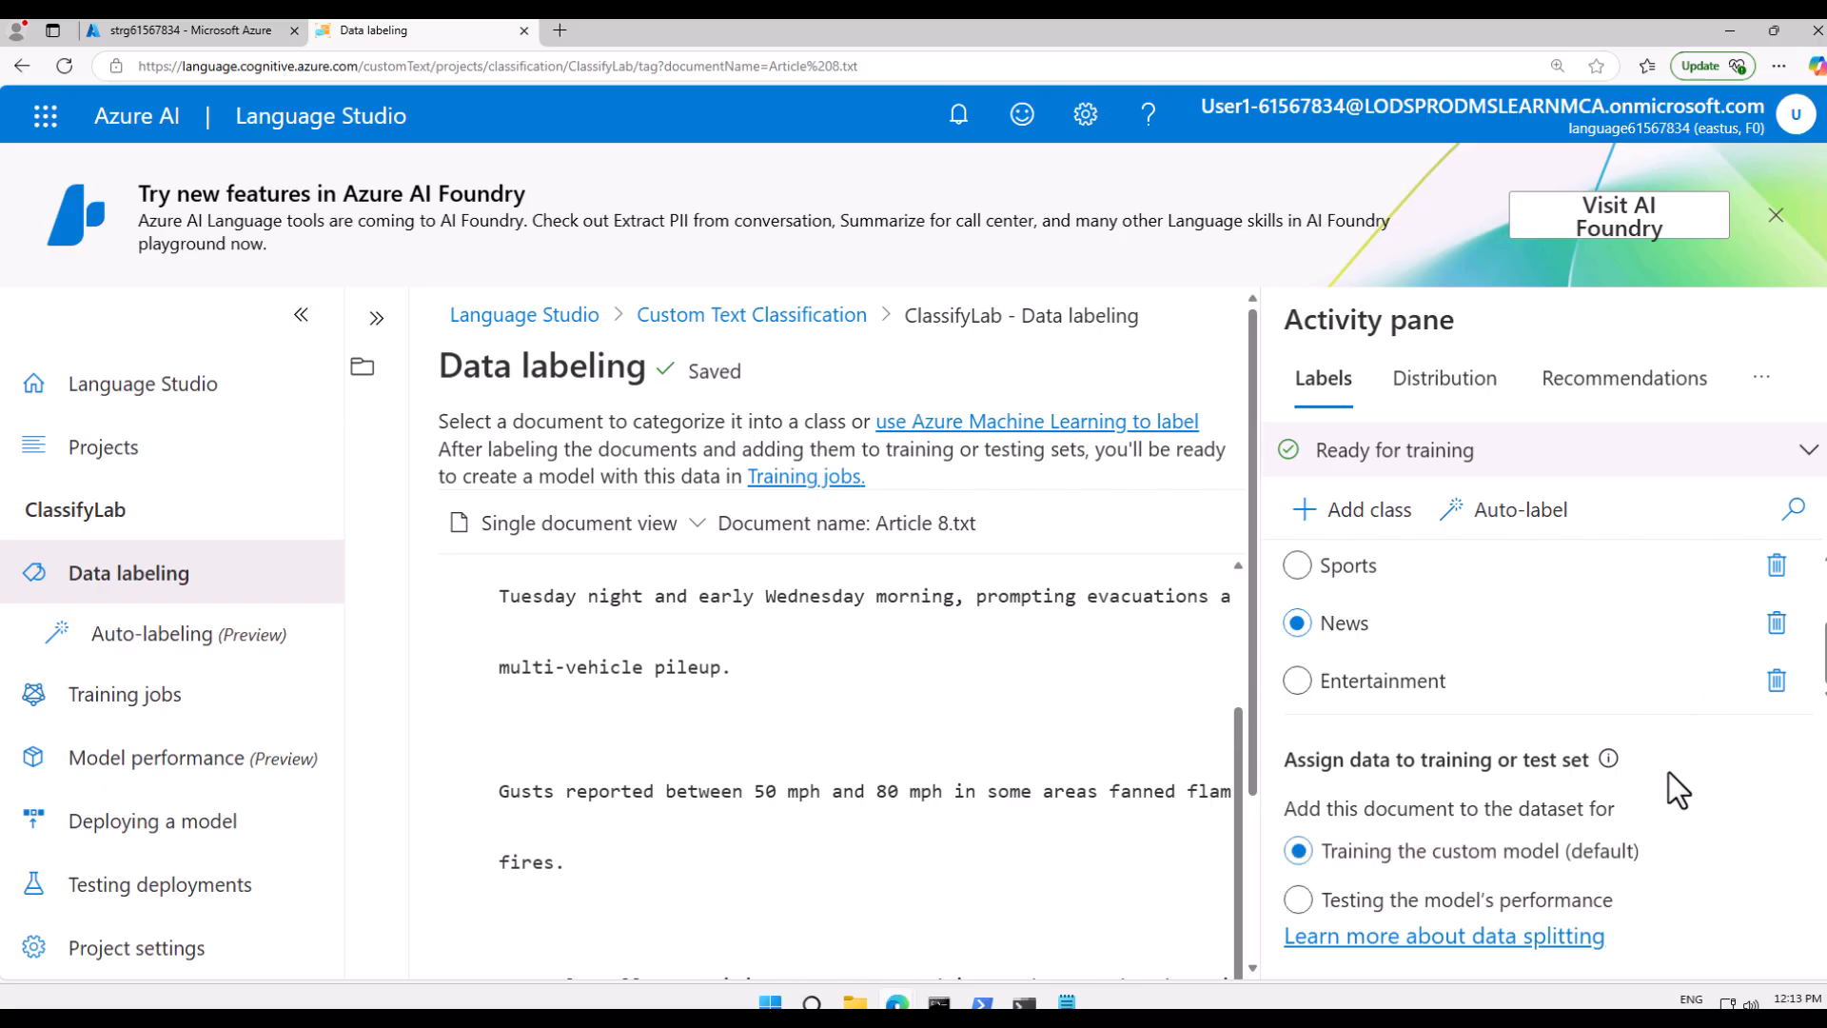
- Review the distribution of classes and the recommendations for the labeled data, and return to the class labels
left_click(1489, 400)
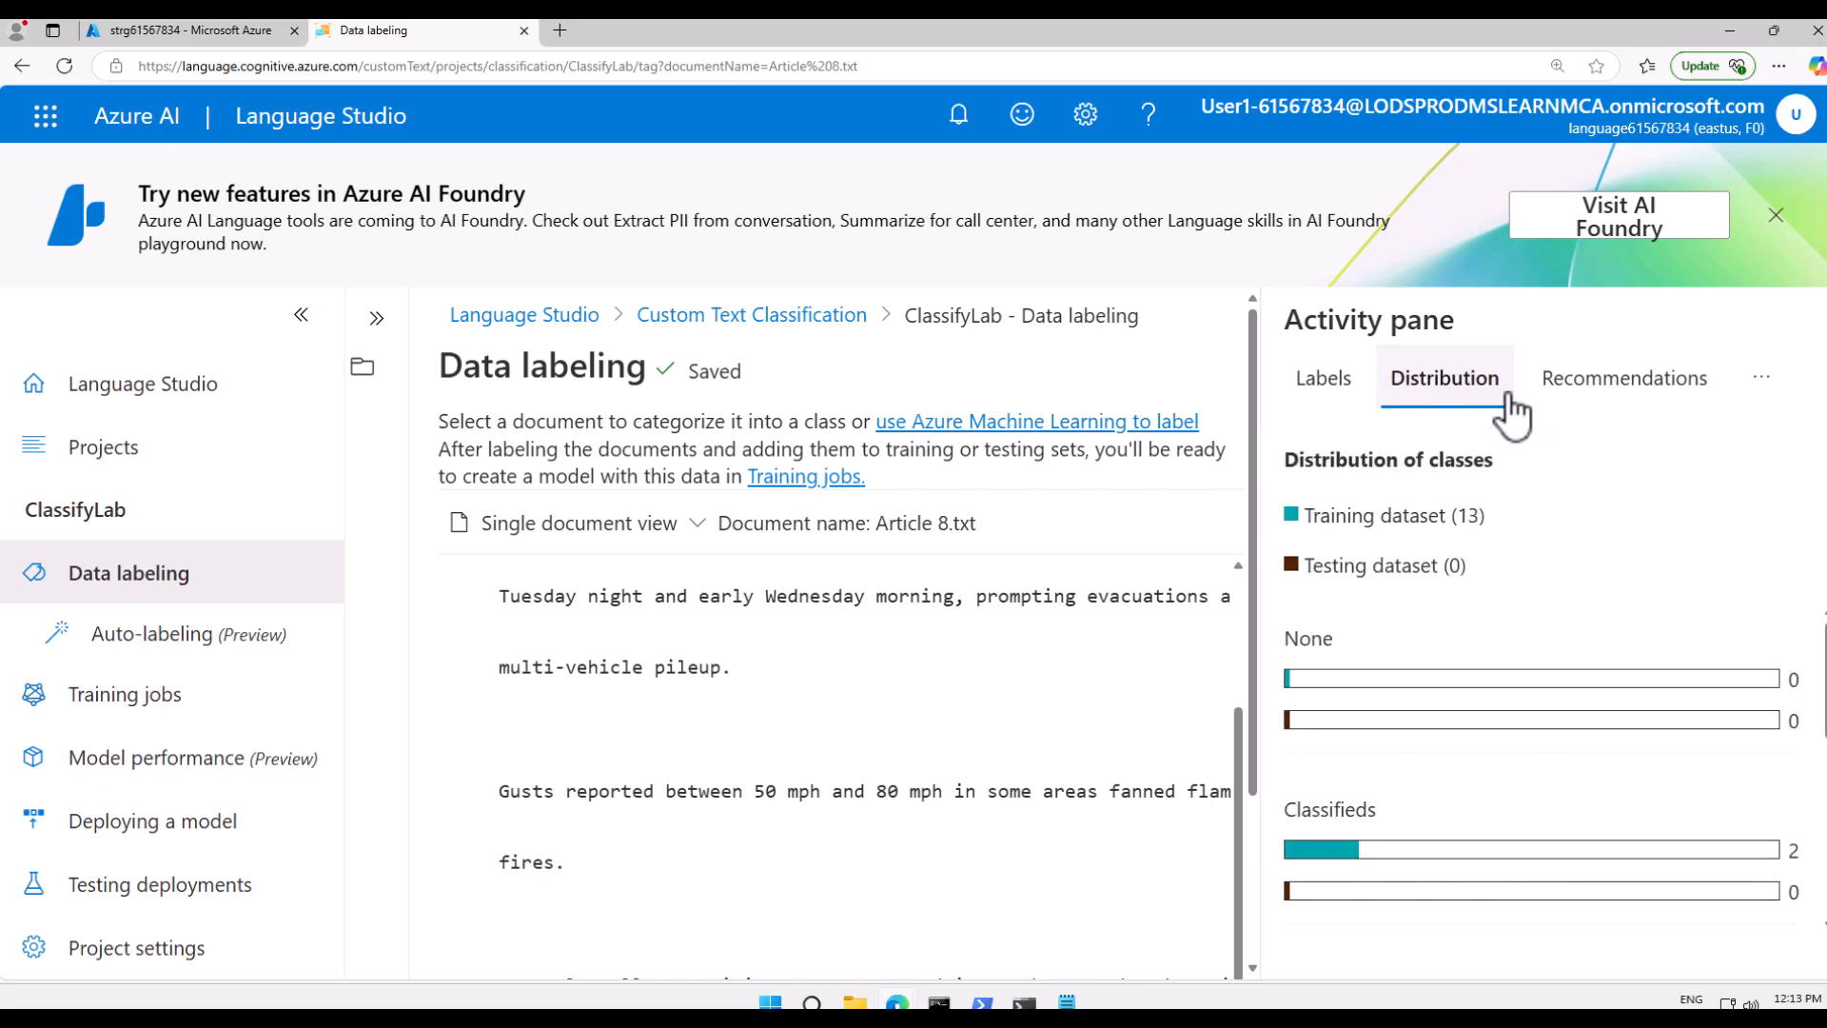
left_click(1609, 388)
left_click(1332, 387)
left_click(1750, 382)
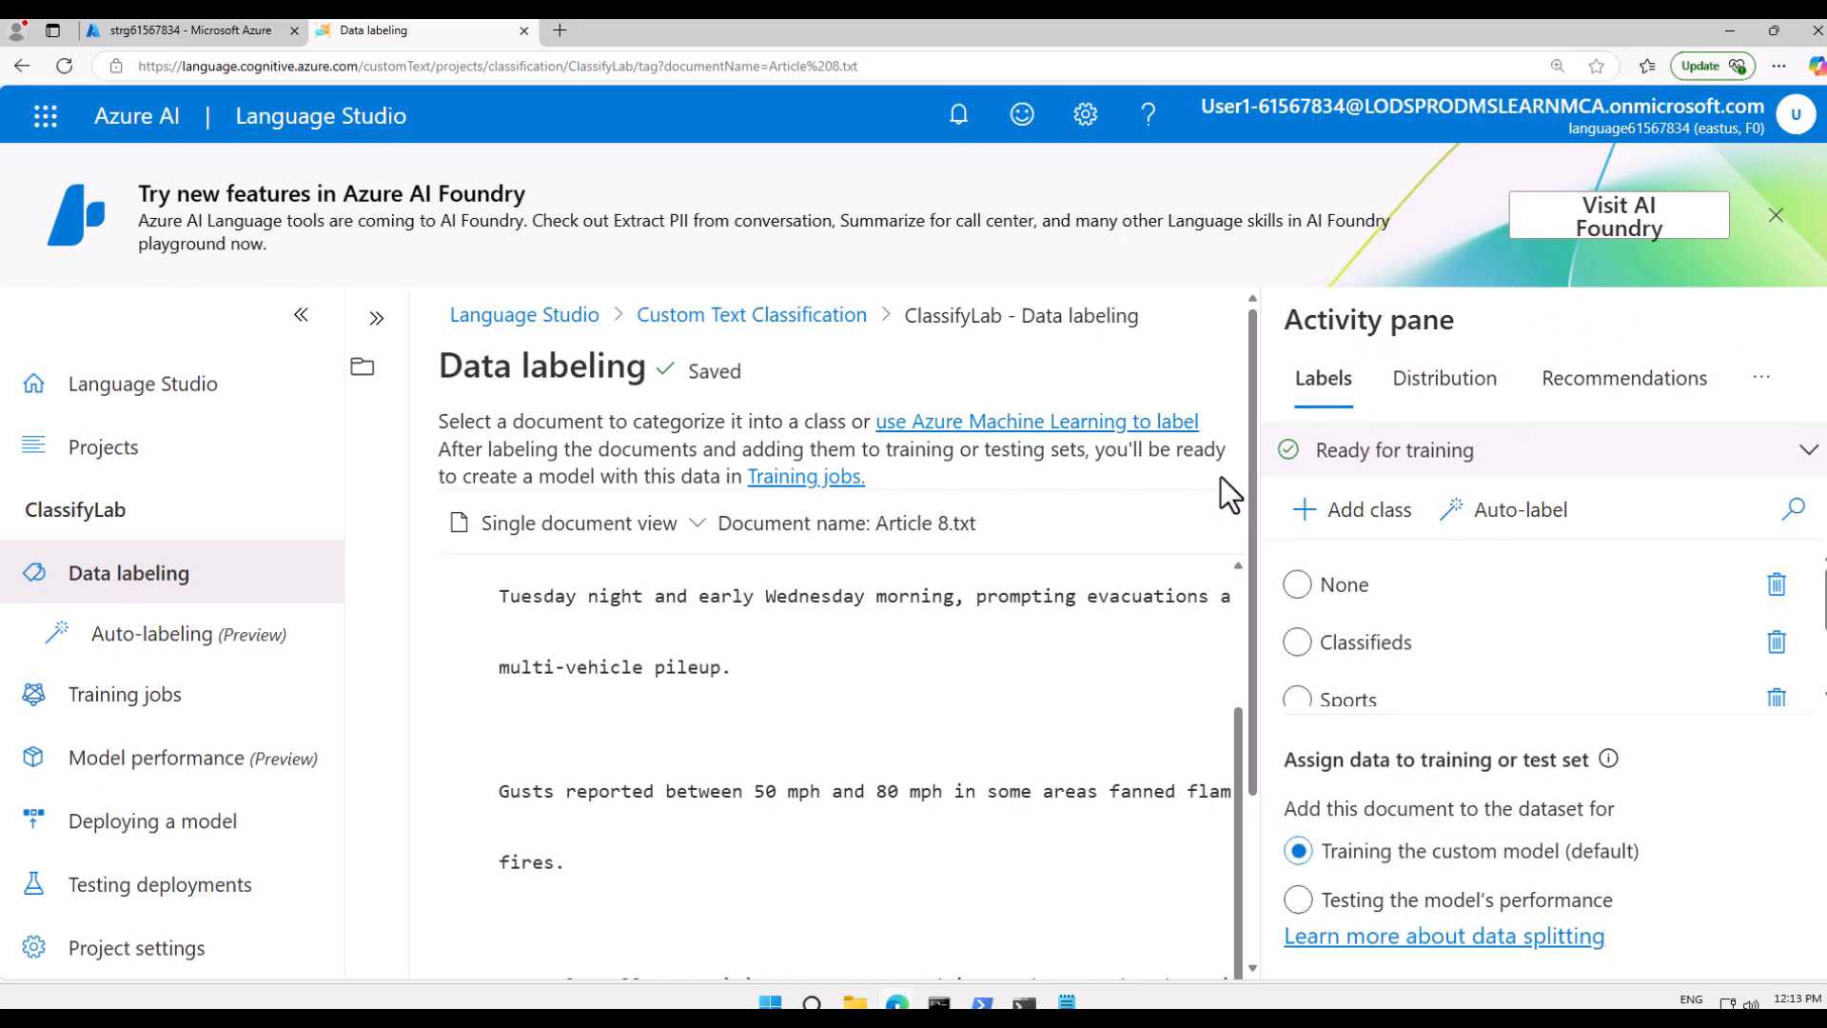
- Check the class and training set assignment of Article 7.txt and Article 9.txt at a smaller page zoom
key("ctrl+minus")
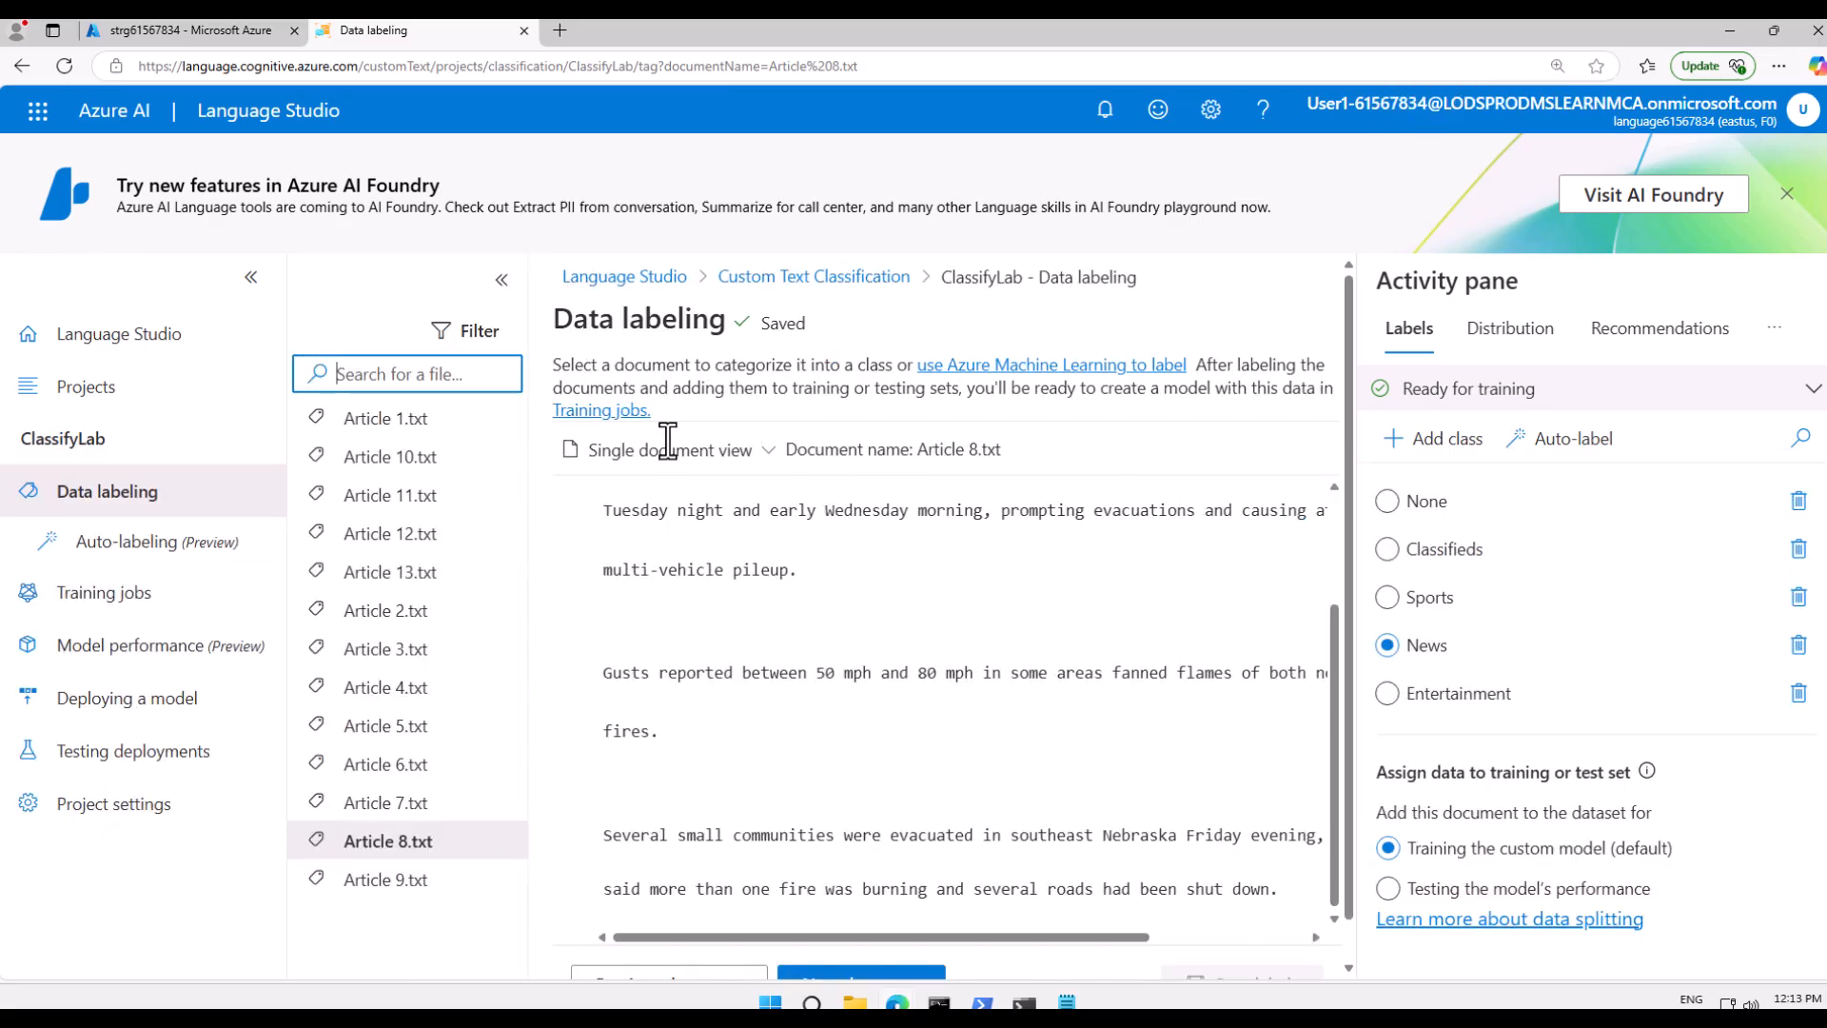
left_click(408, 804)
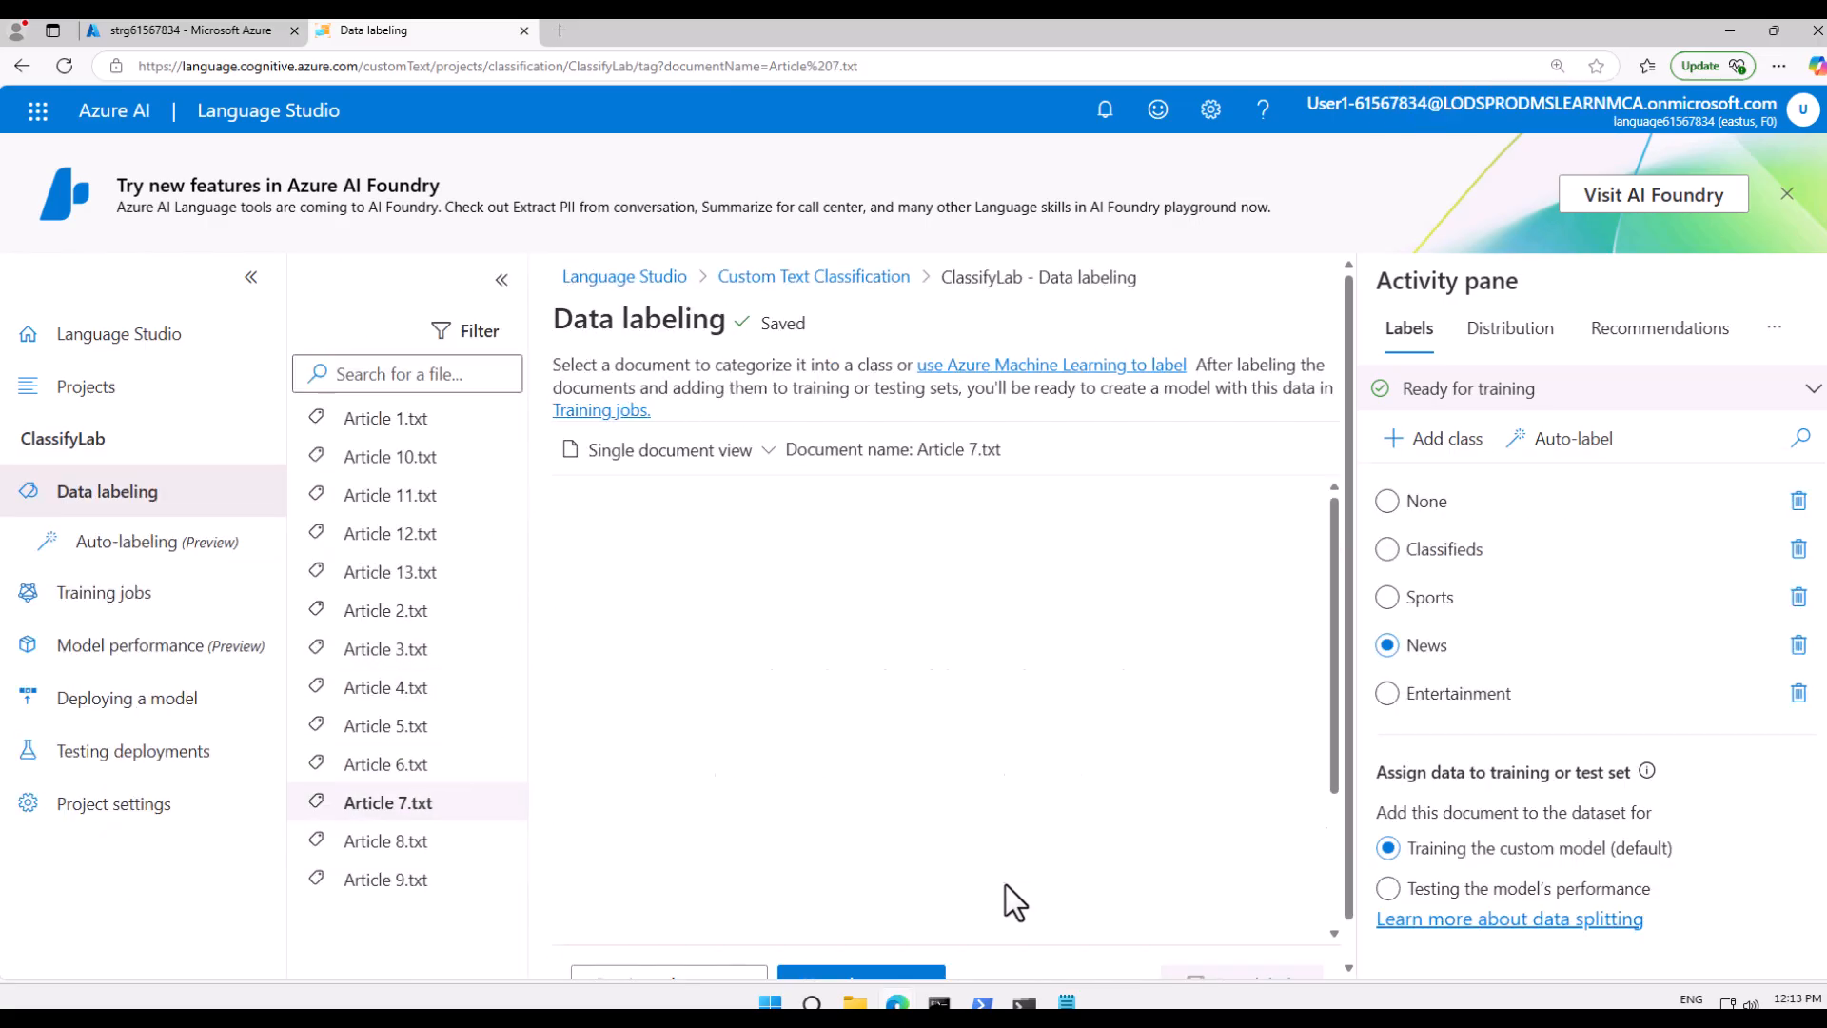
left_click(1387, 847)
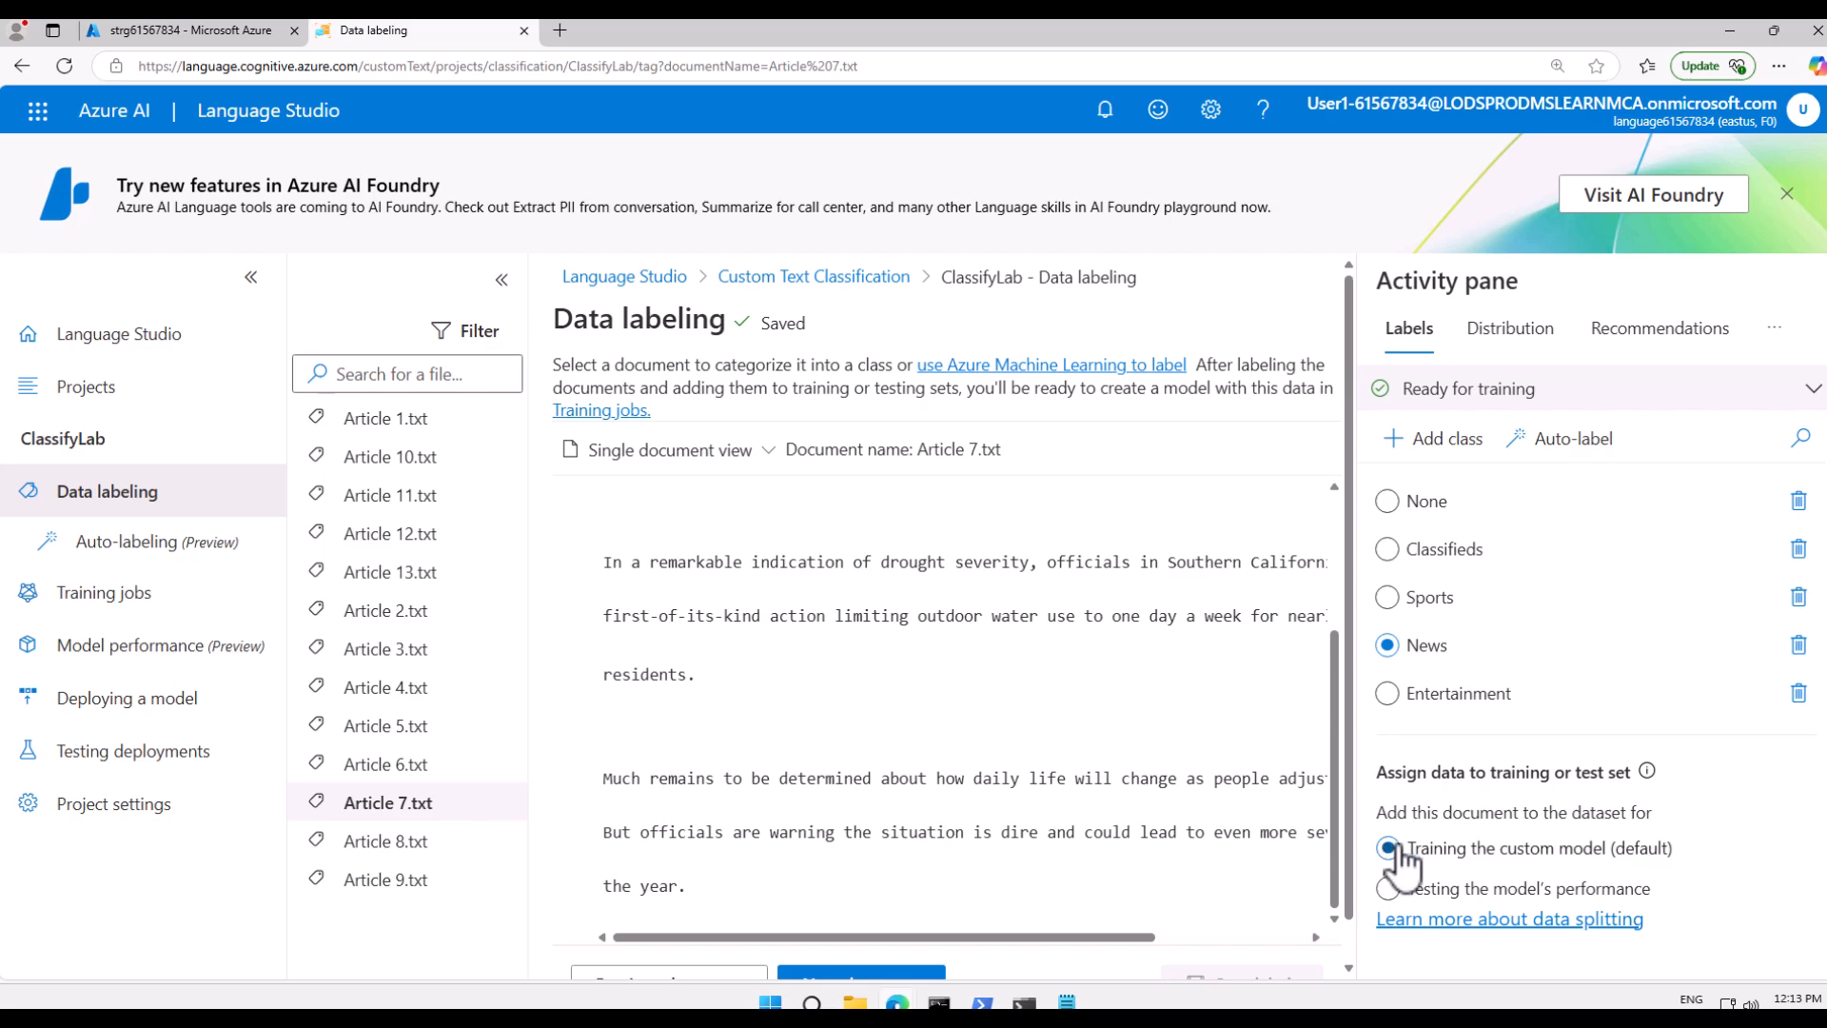
key("ctrl+minus")
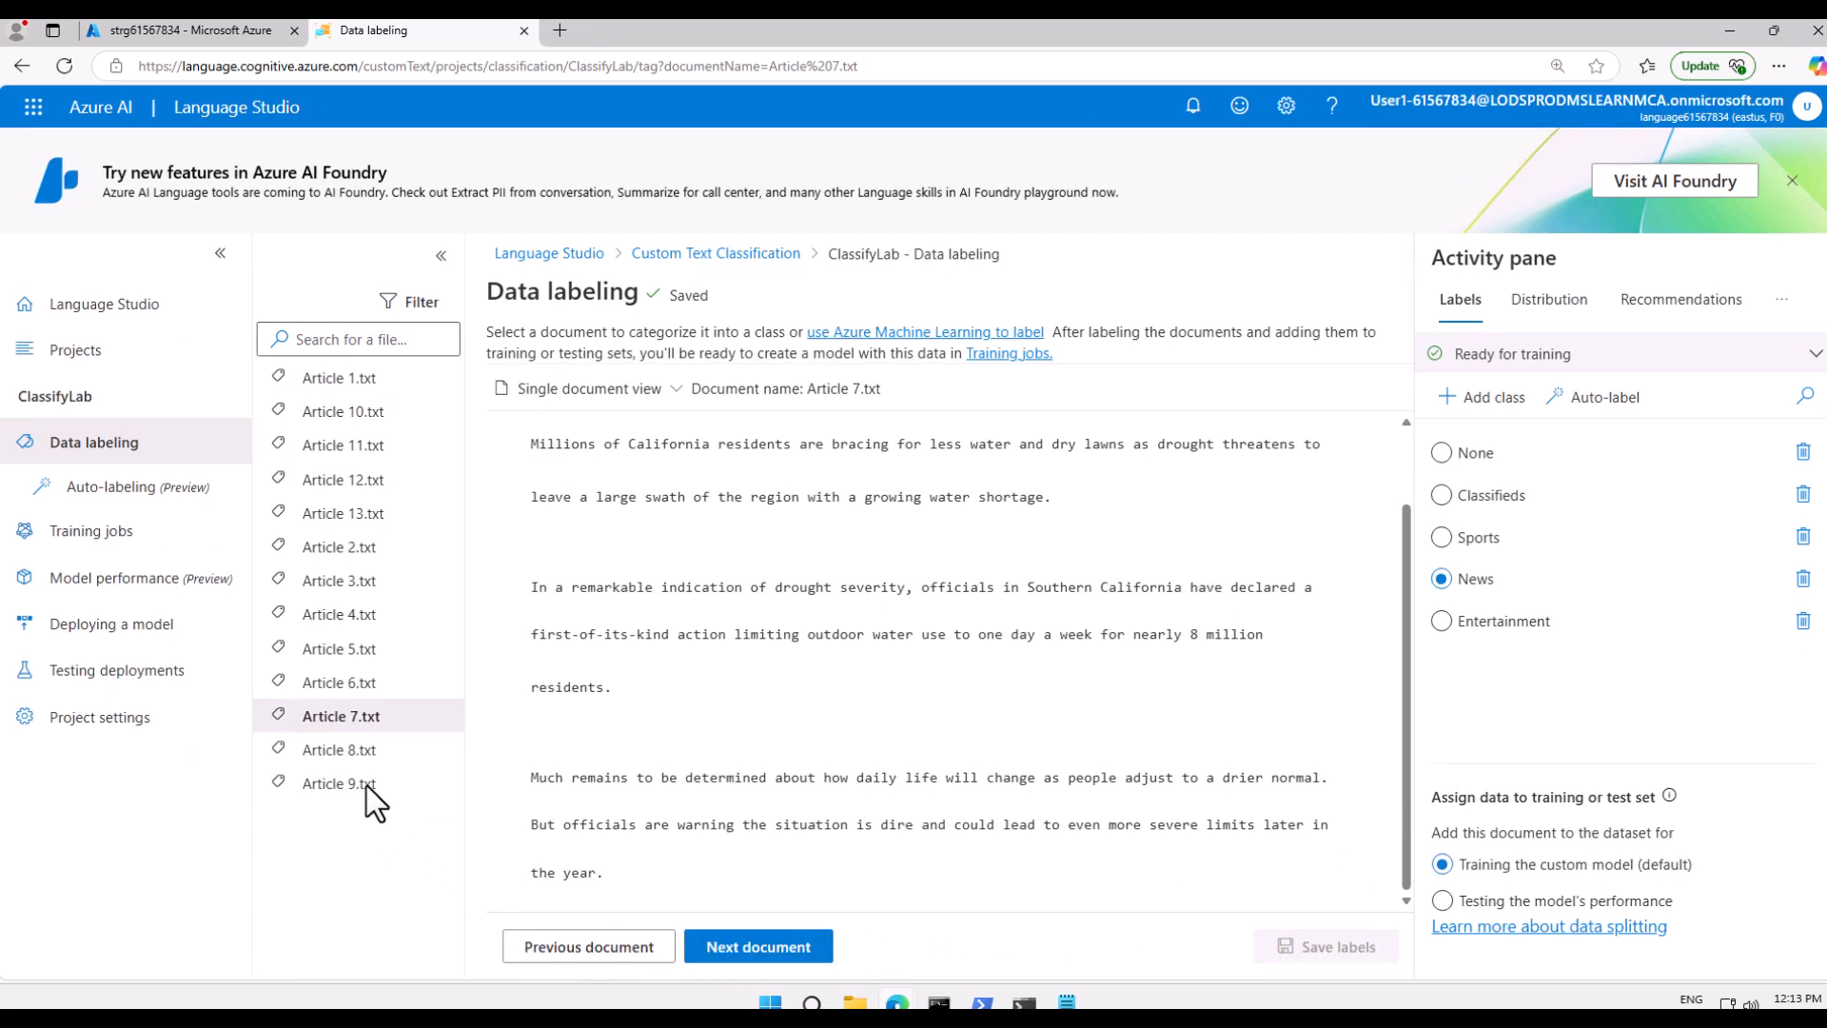
left_click(360, 788)
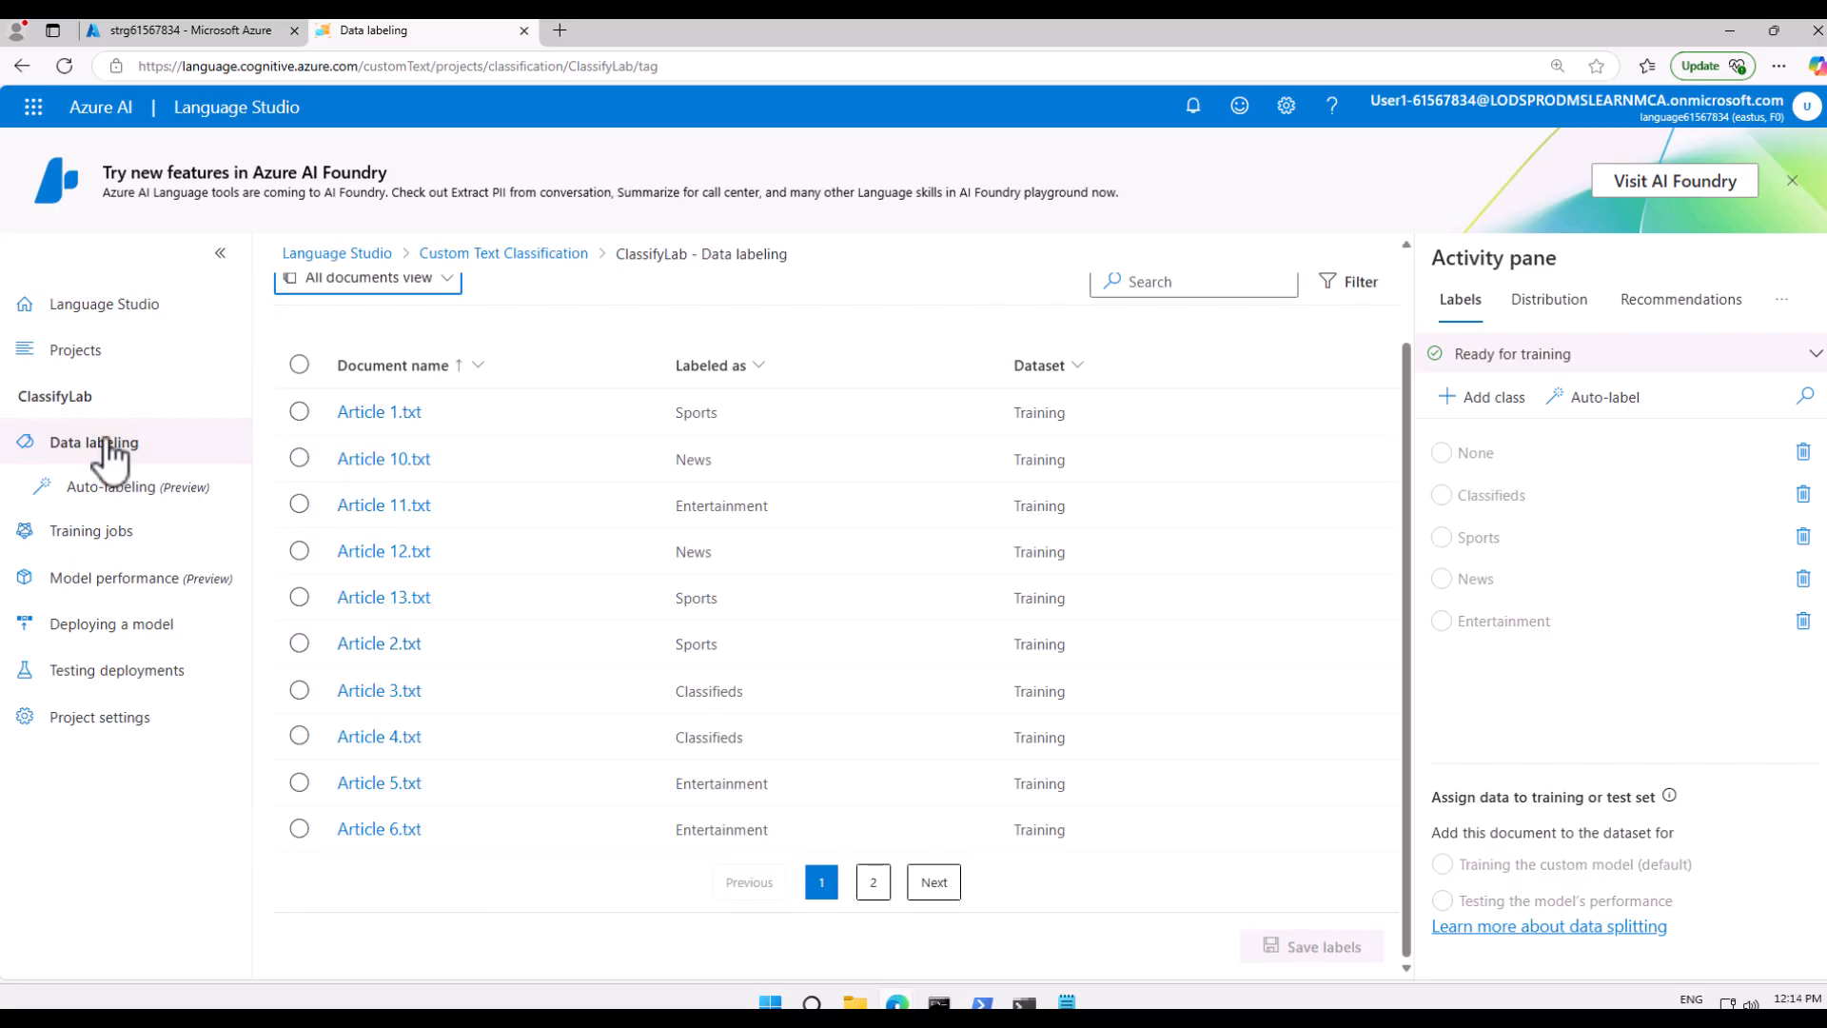
- Review the labels of all documents in the data labeling overview and open the project's training jobs
left_click(105, 445)
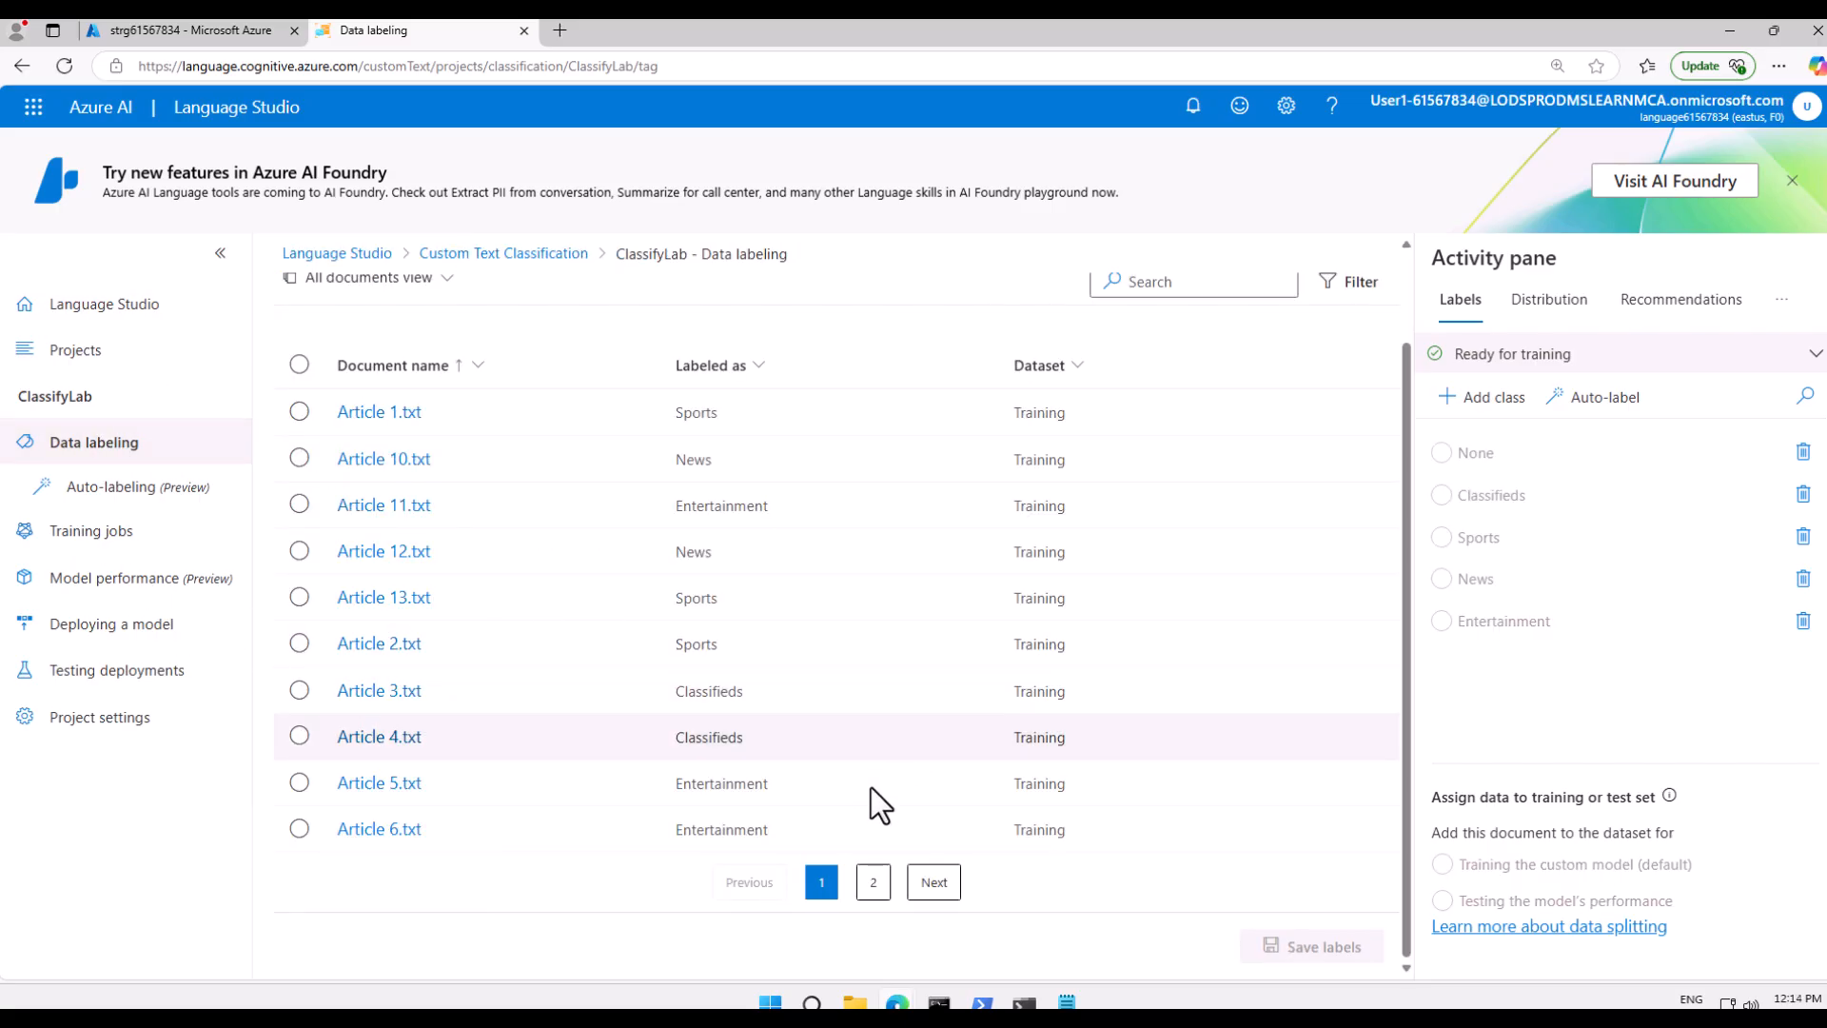
left_click(107, 535)
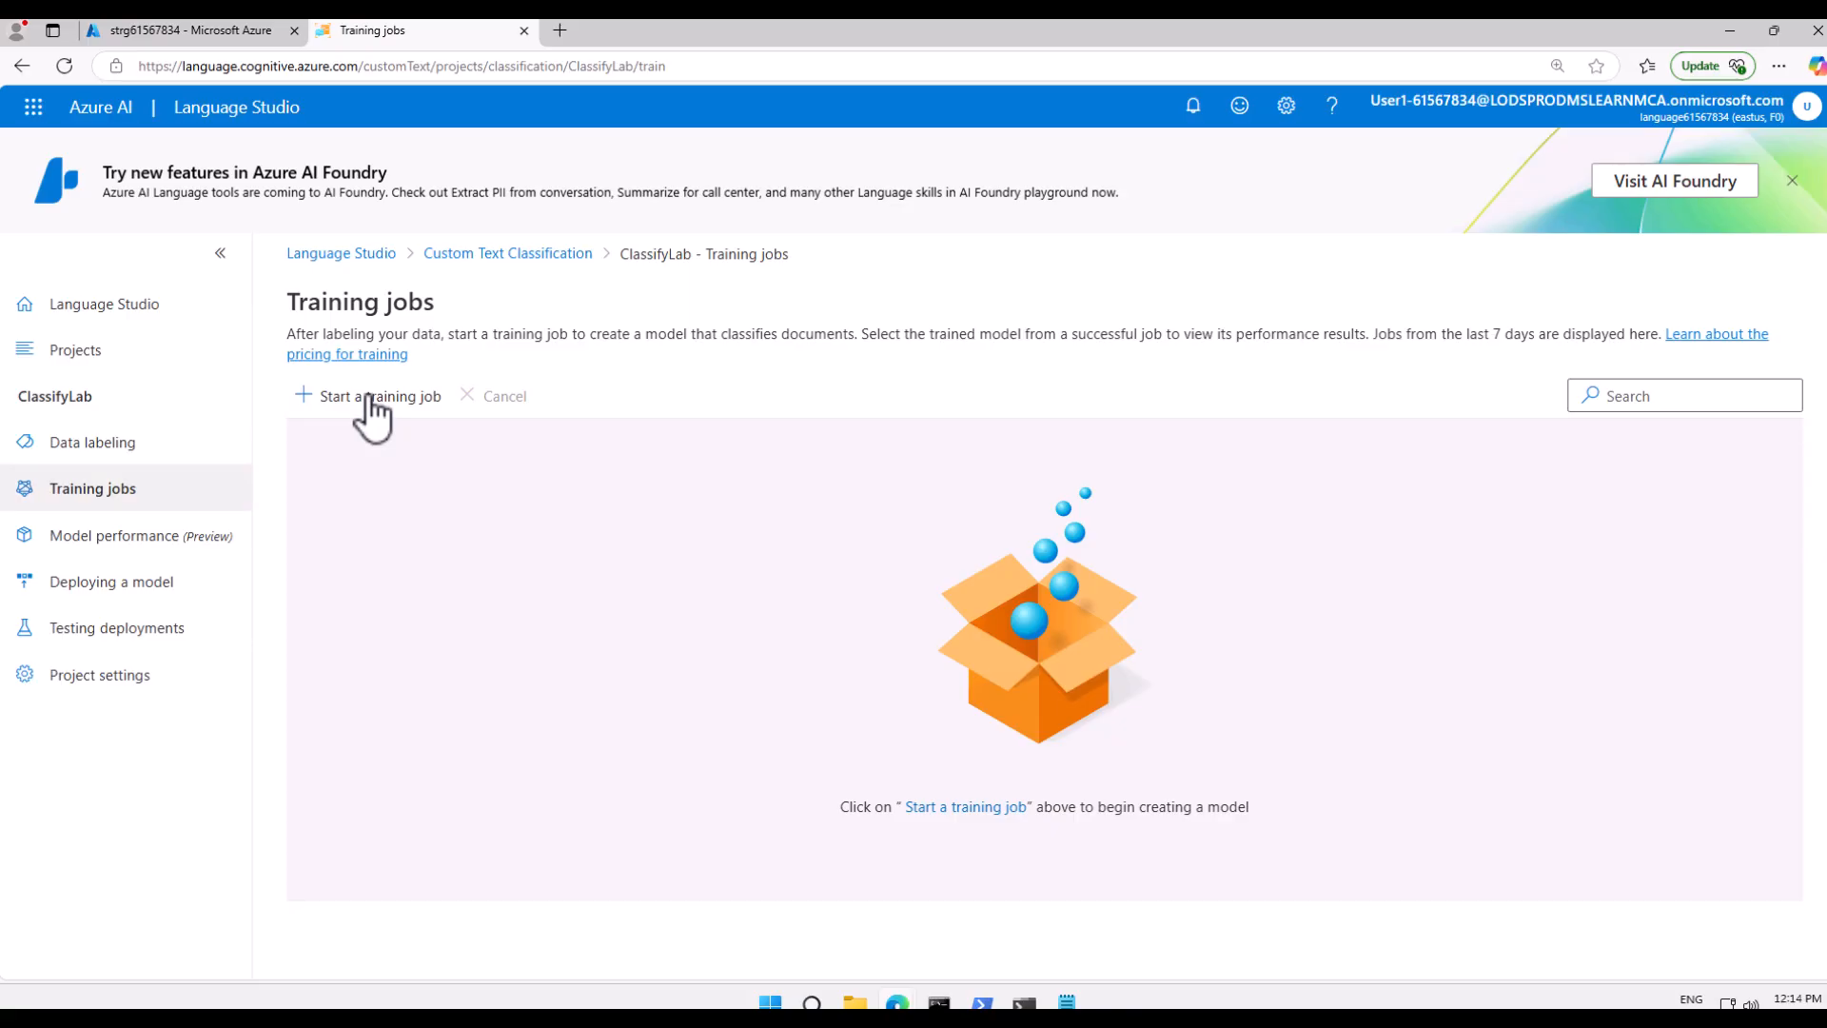
- Start a training job for a new model named ClassifyArticles, automatically splitting the data into 80% training and 20% testing
left_click(371, 400)
left_click(348, 512)
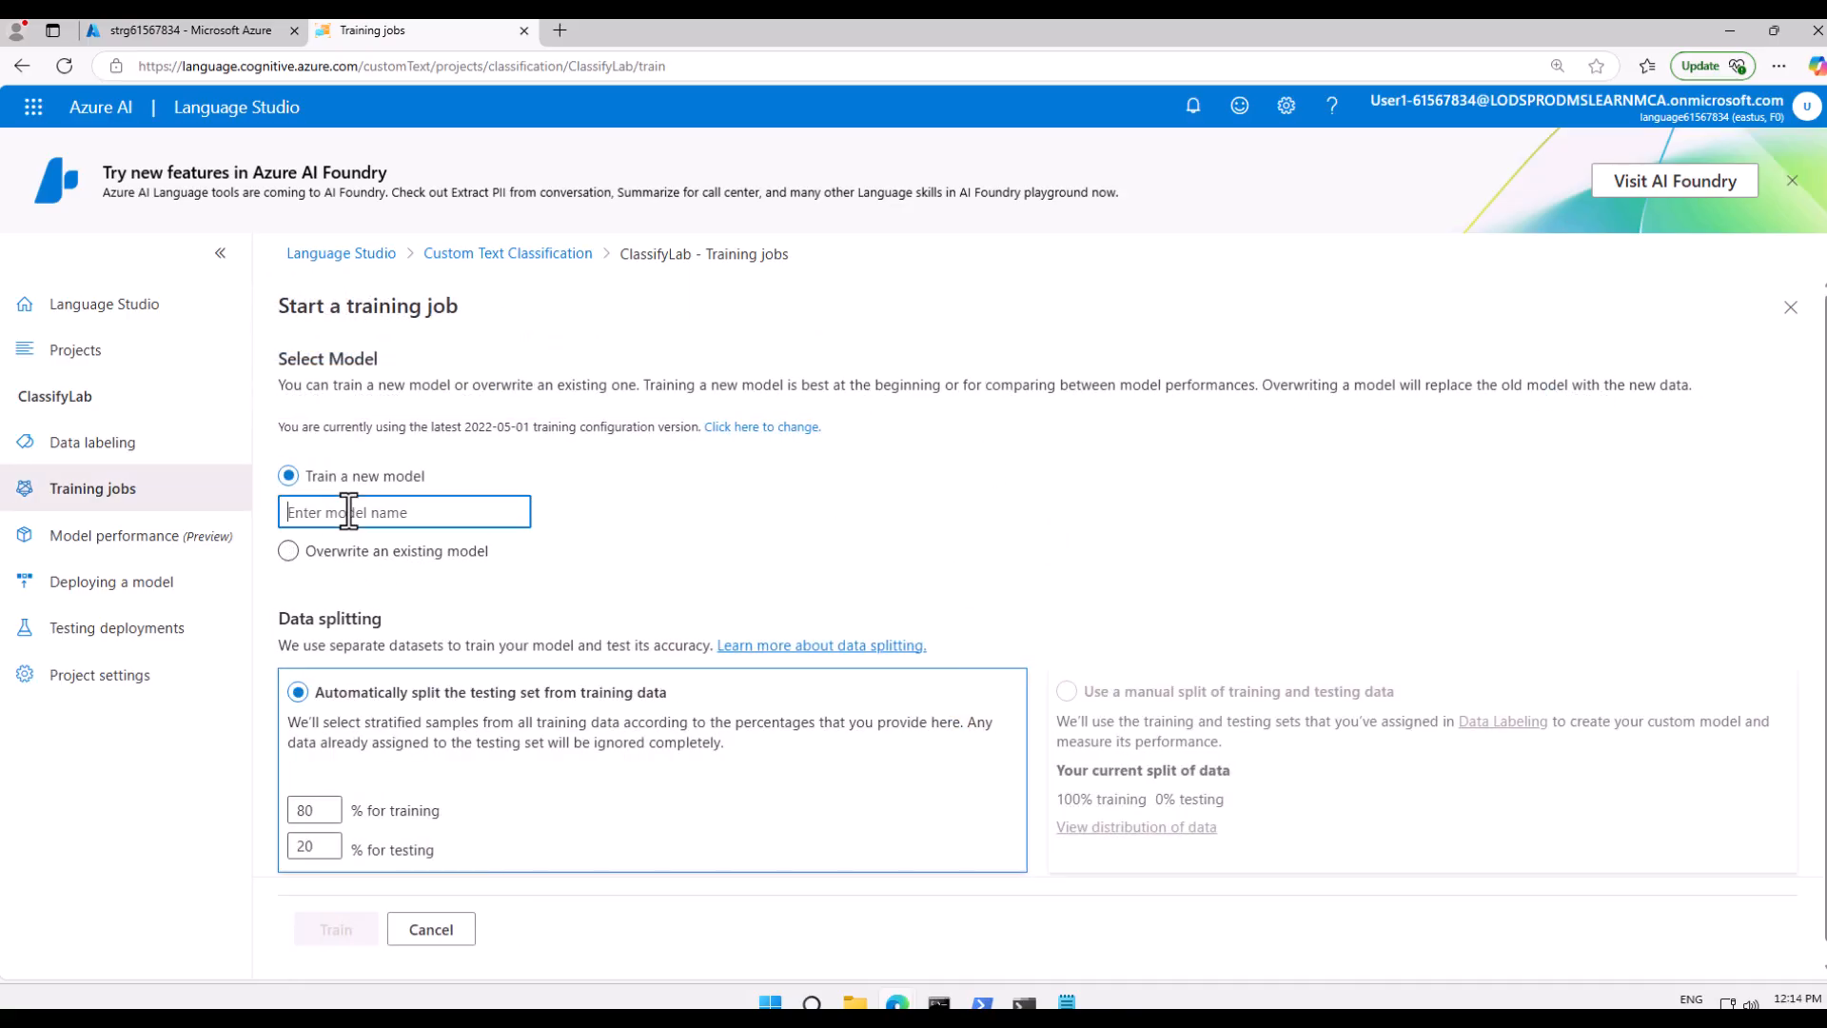
type("ClassifyArticles")
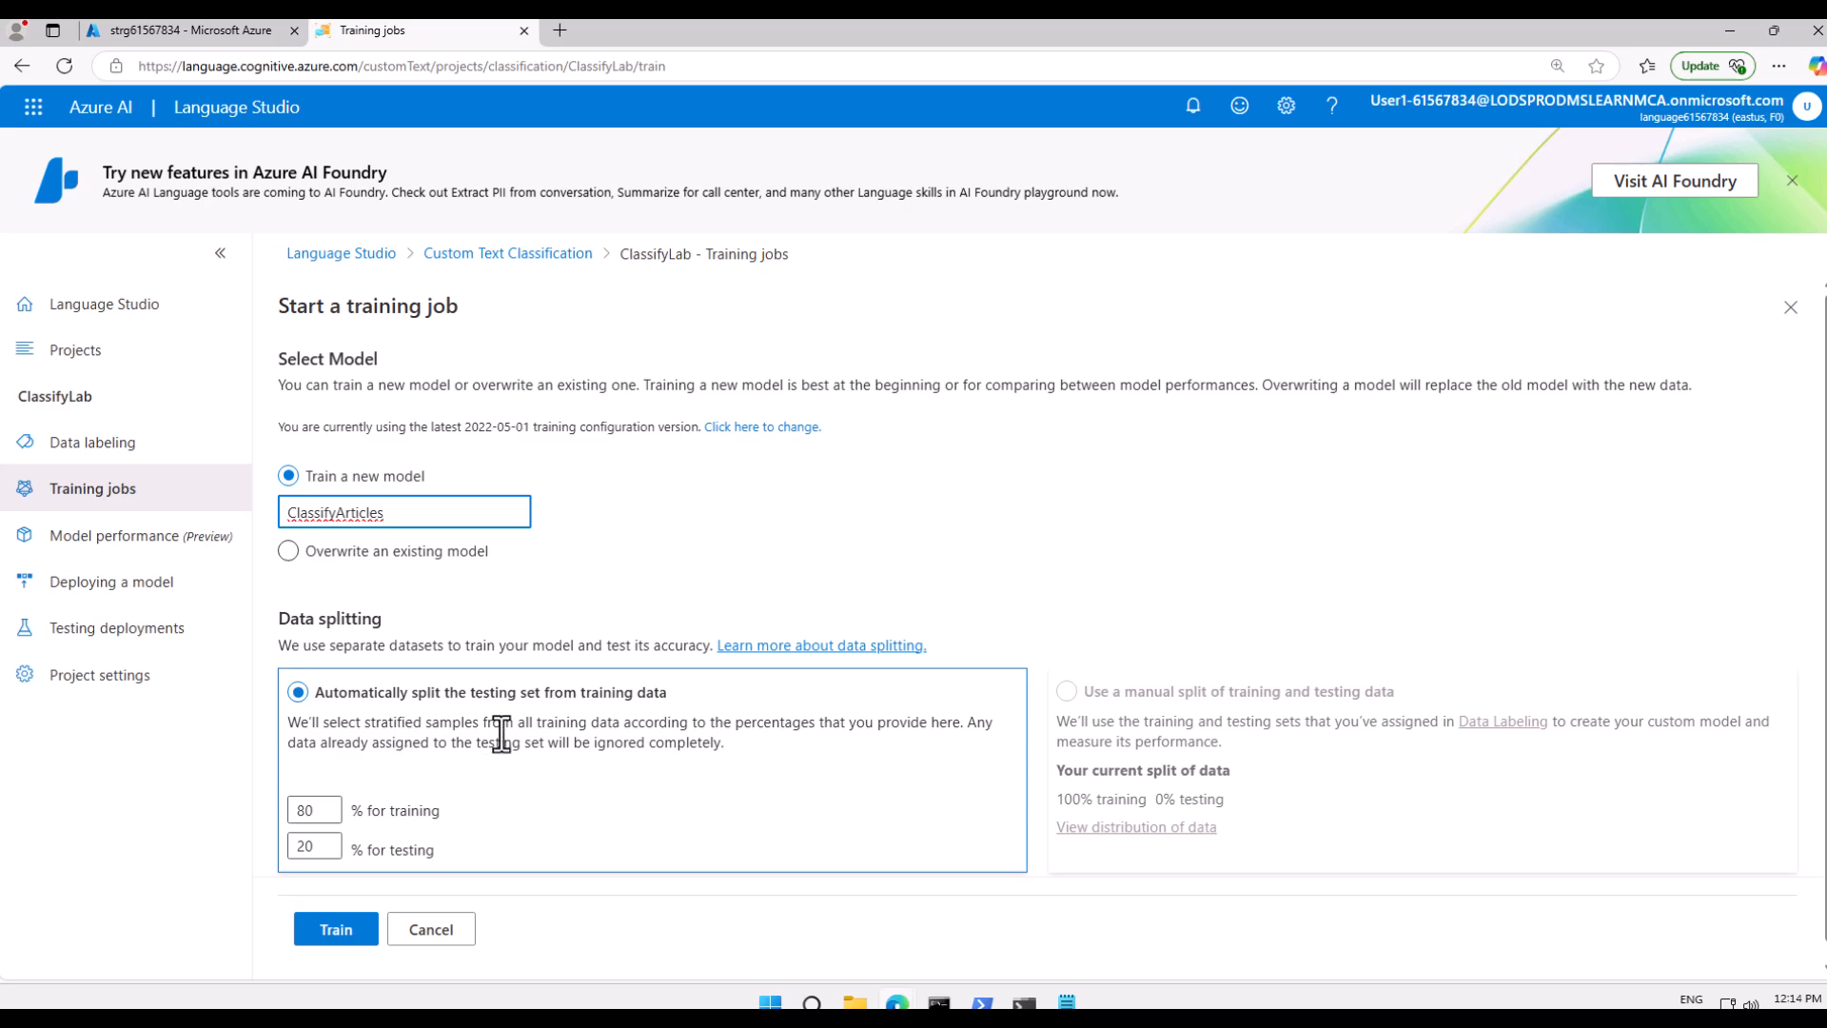
left_click(1068, 692)
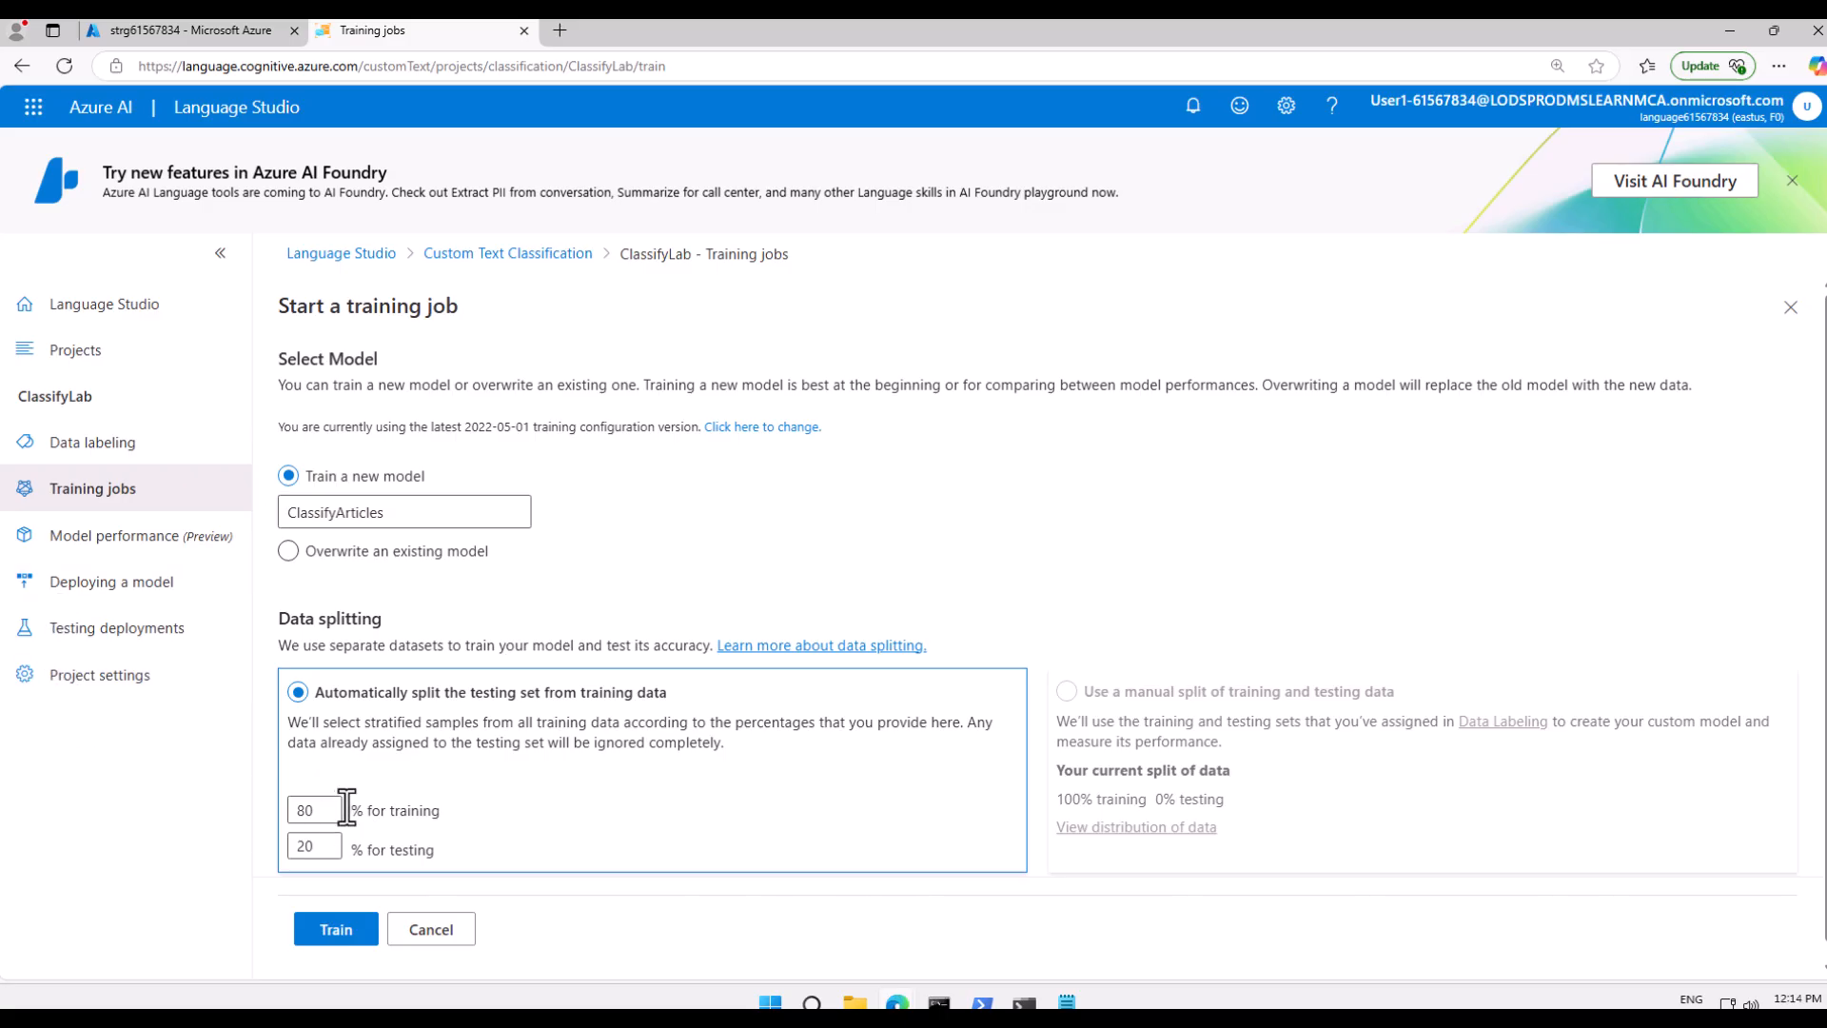
left_click(340, 930)
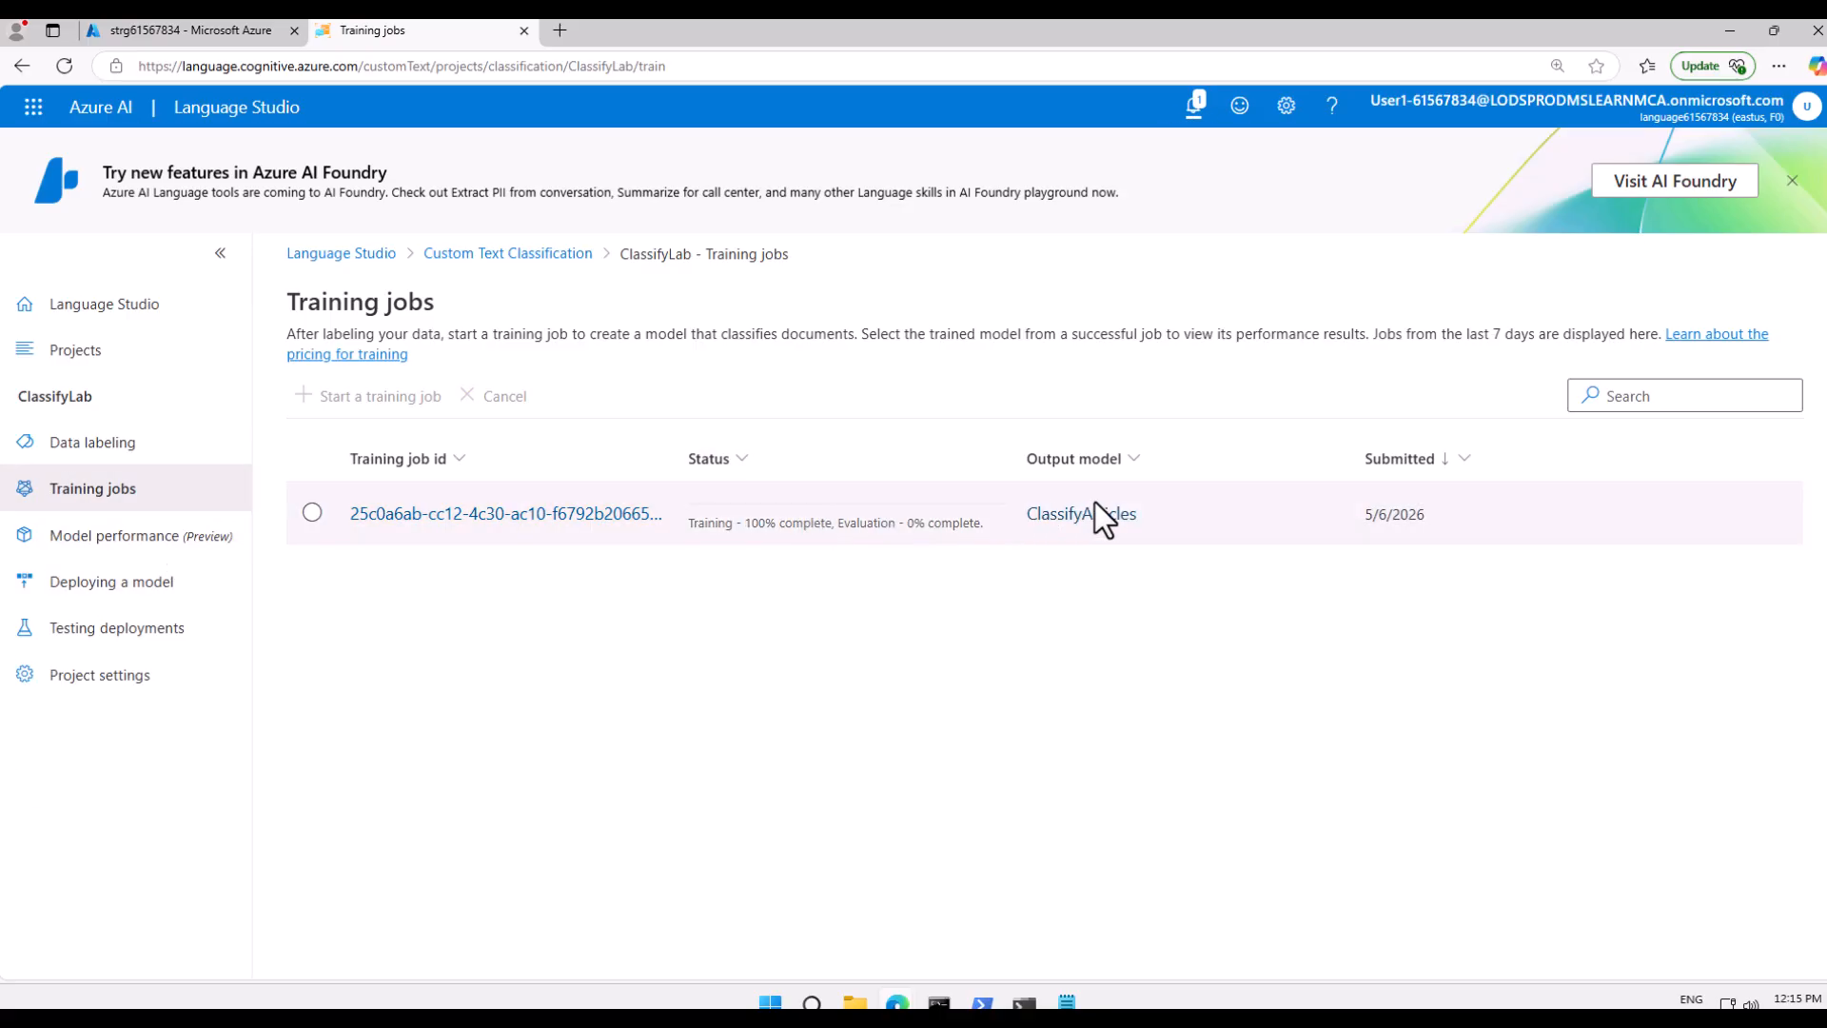
- Check the ClassifyArticles training progress in the notifications and look at the project's model performance and deployment pages
left_click(1199, 116)
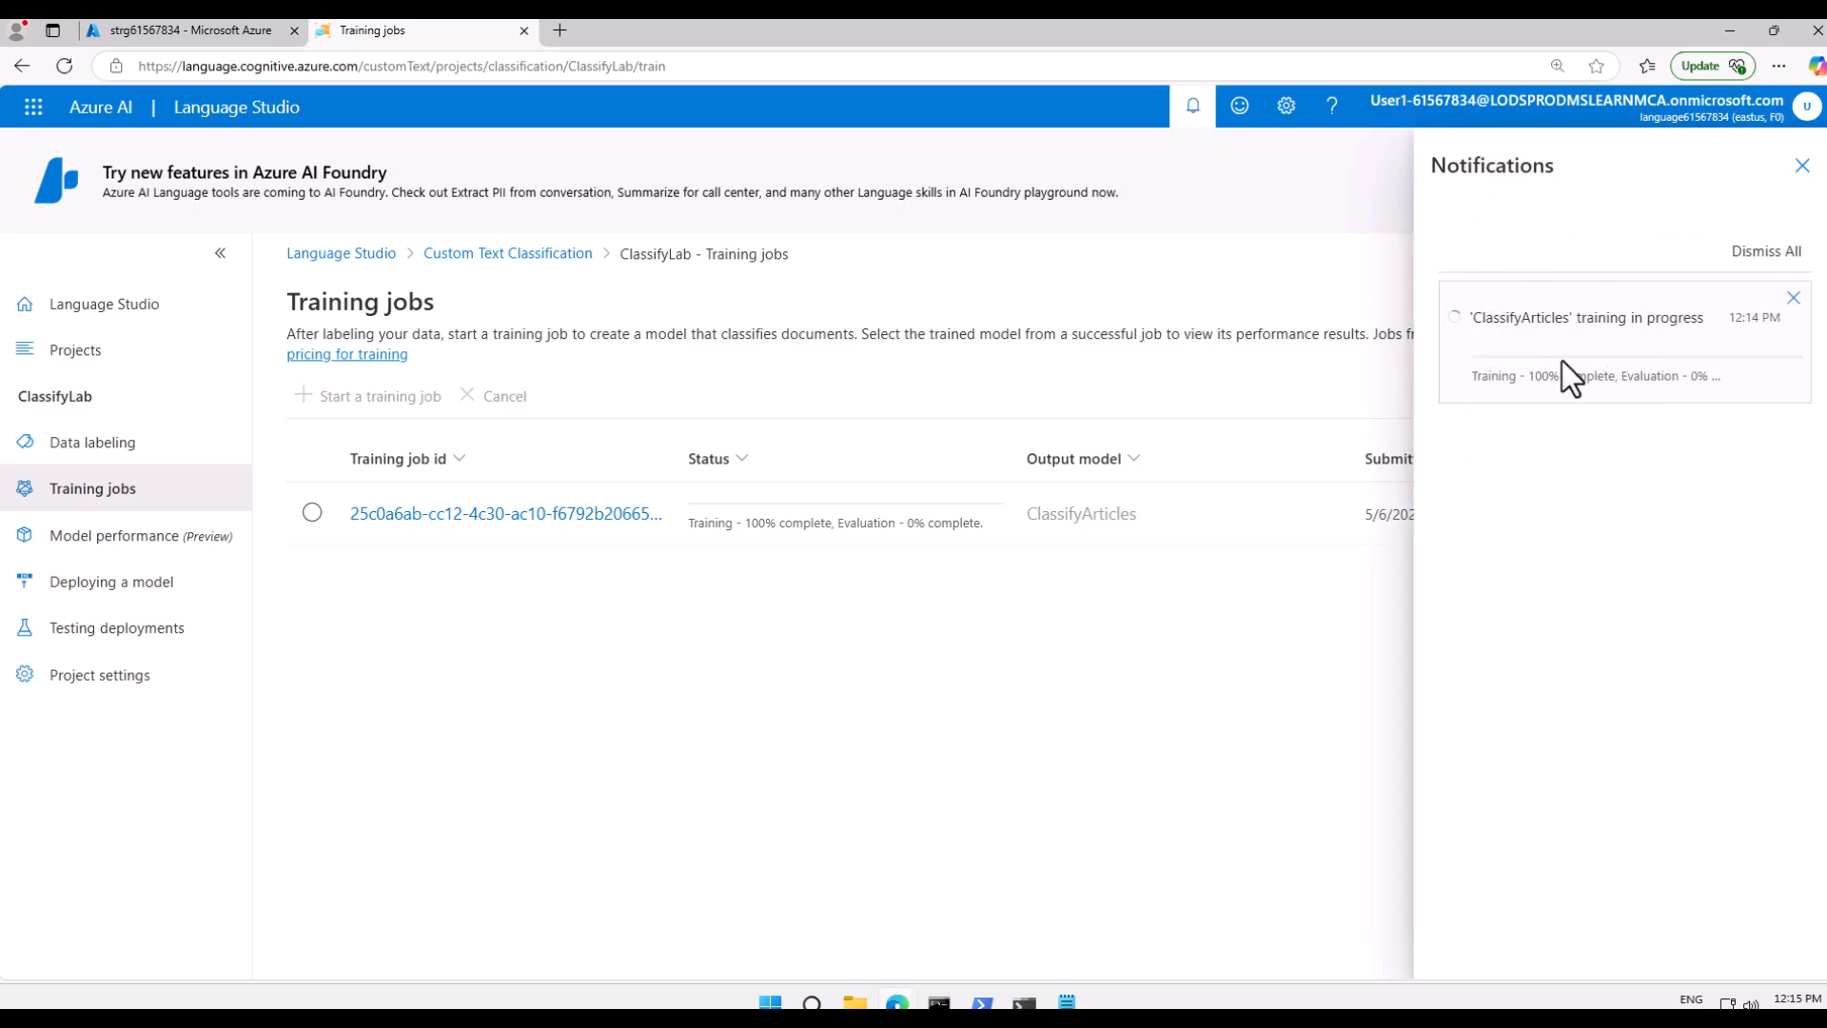
left_click(1802, 166)
left_click(121, 544)
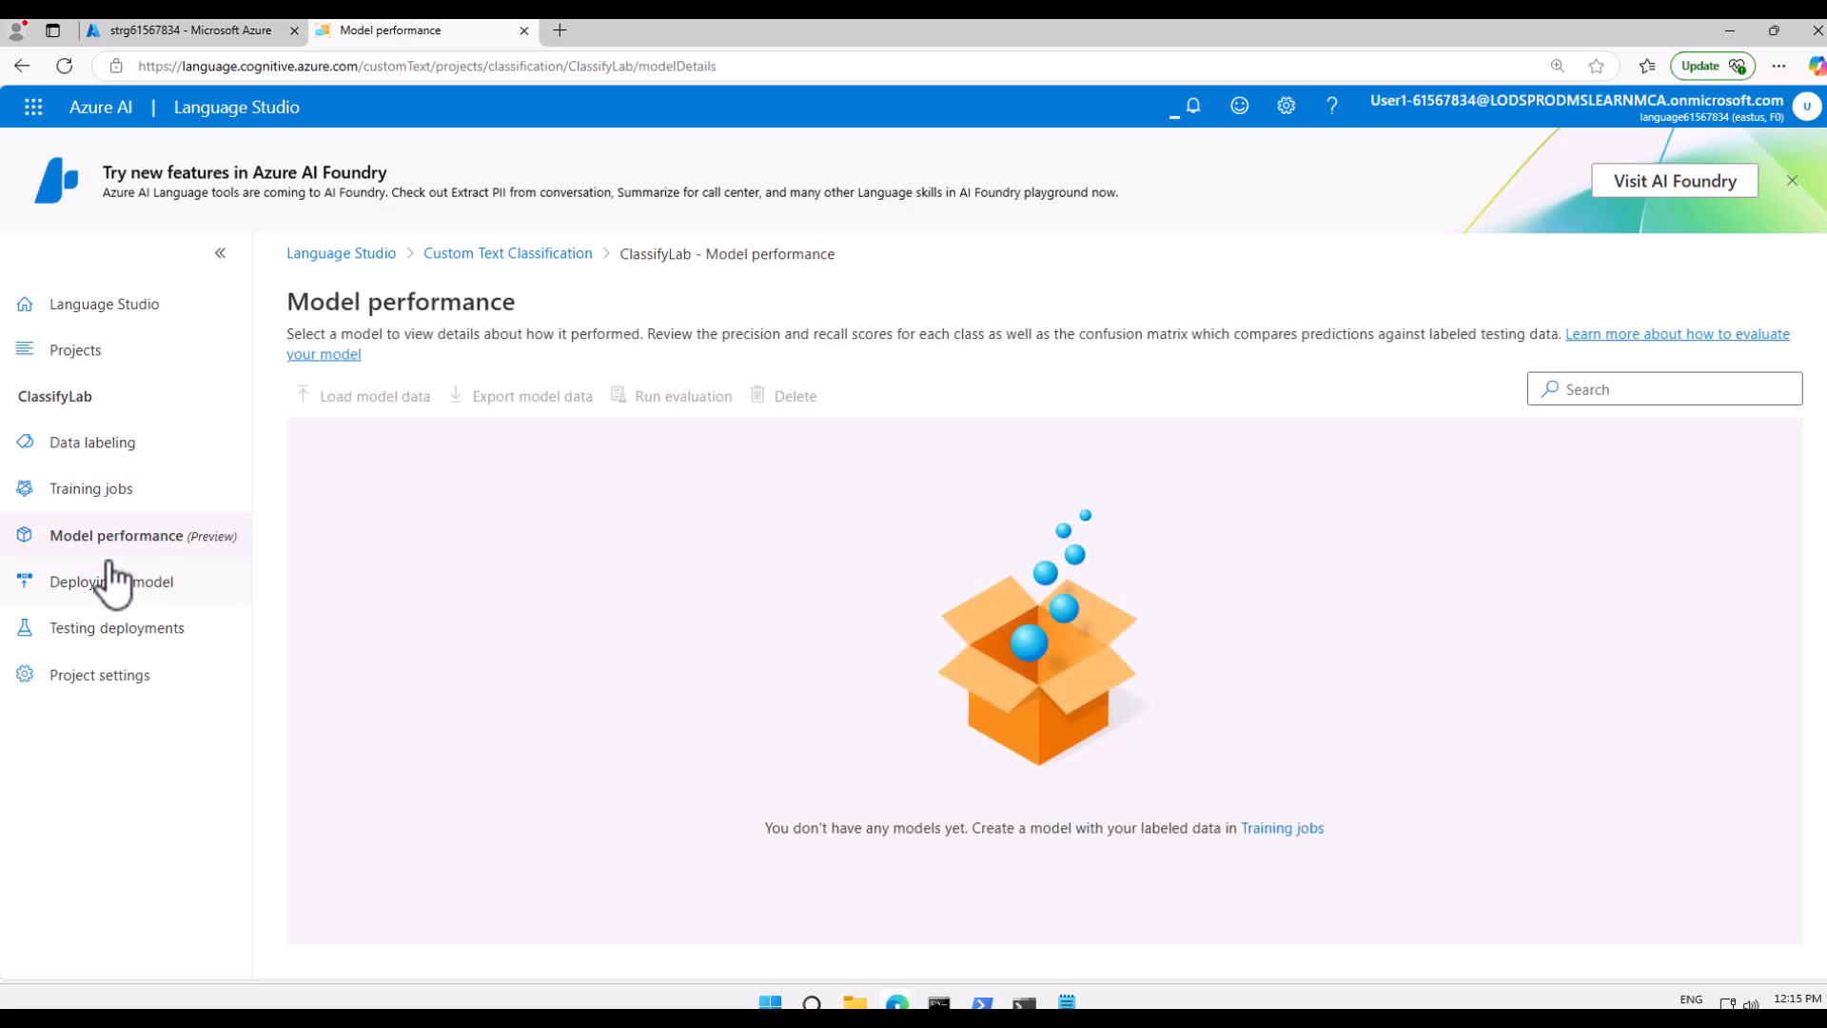
left_click(112, 584)
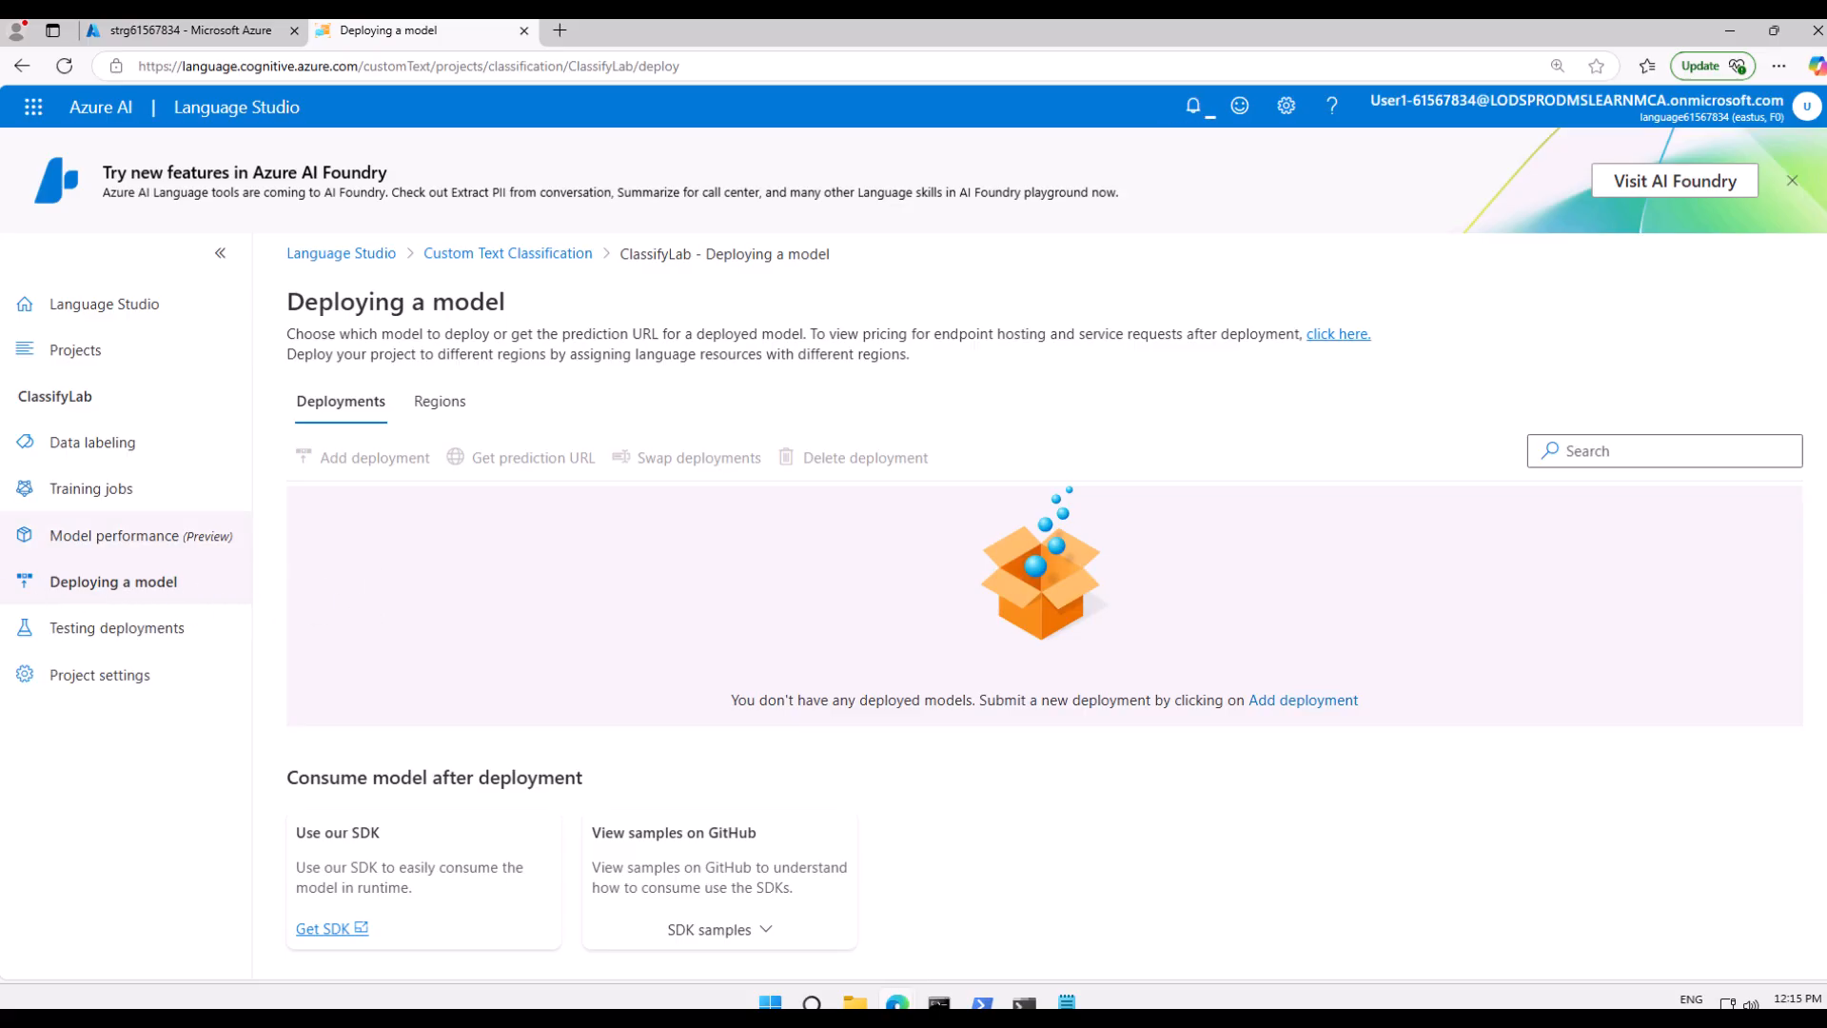
- Return to the training jobs, review the details of the job that trained ClassifyArticles, and close them
left_click(107, 495)
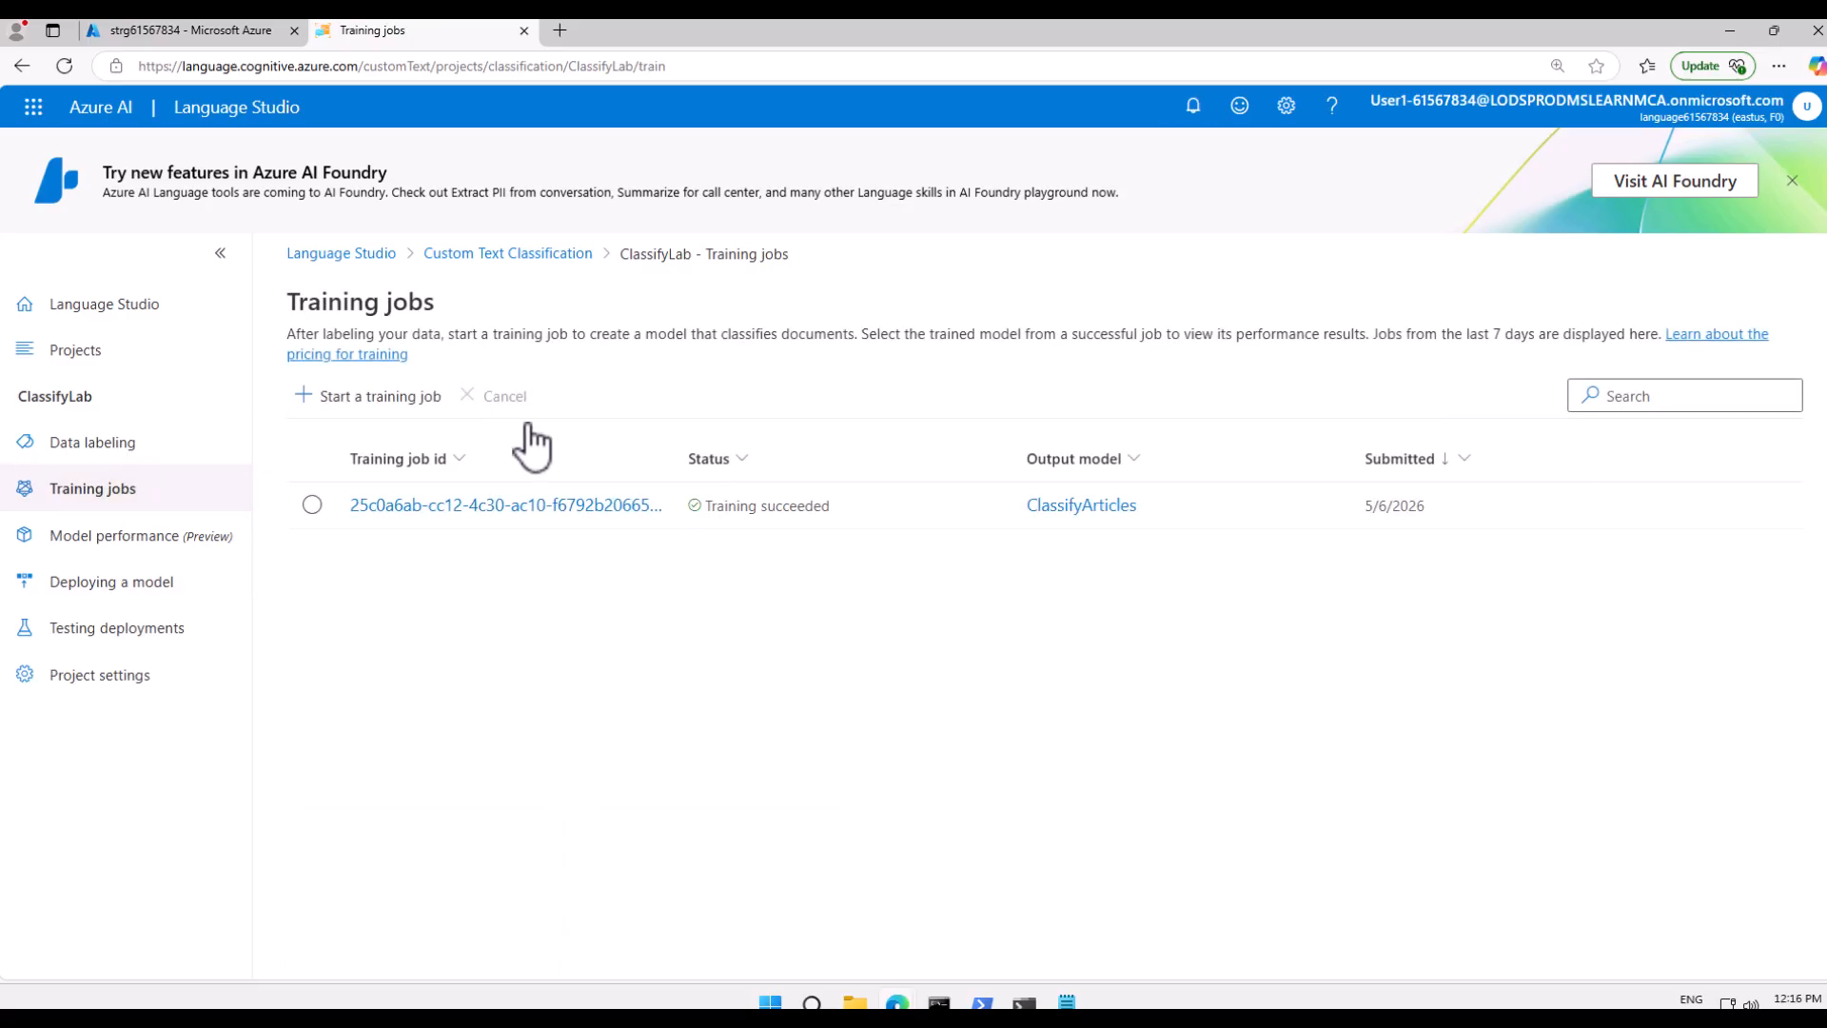
left_click(434, 506)
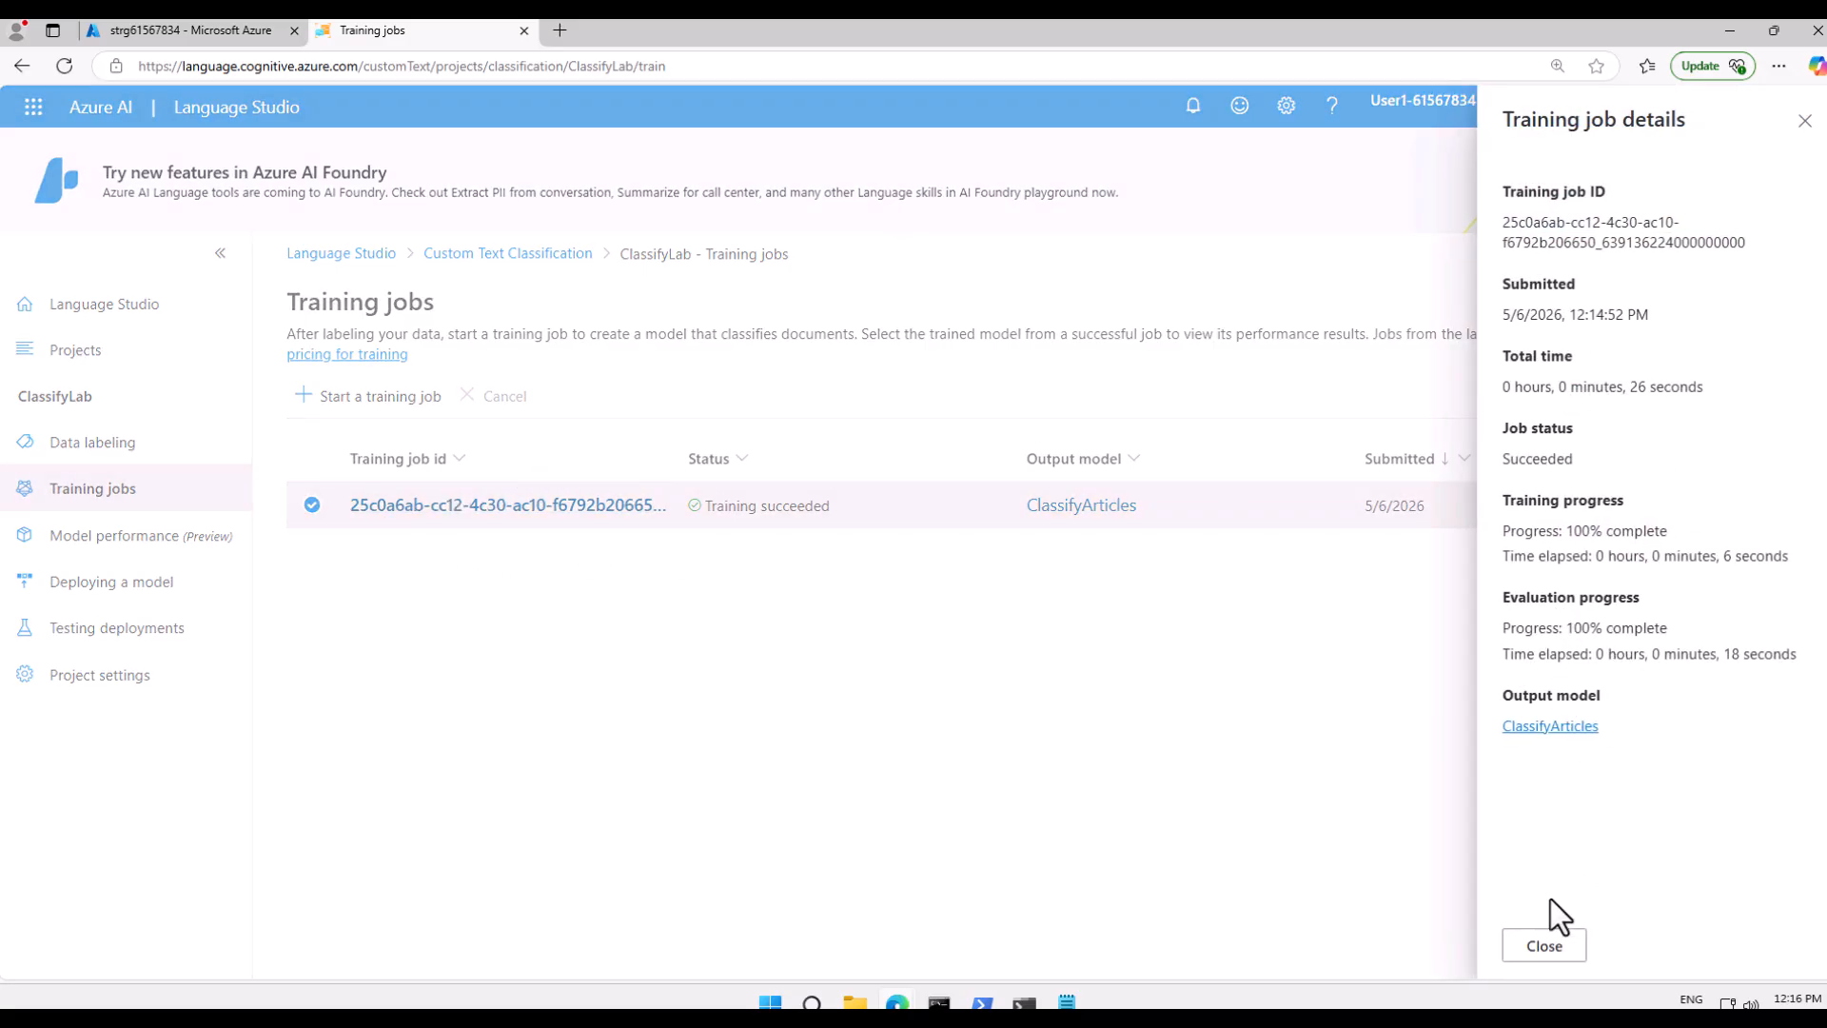
left_click(1559, 945)
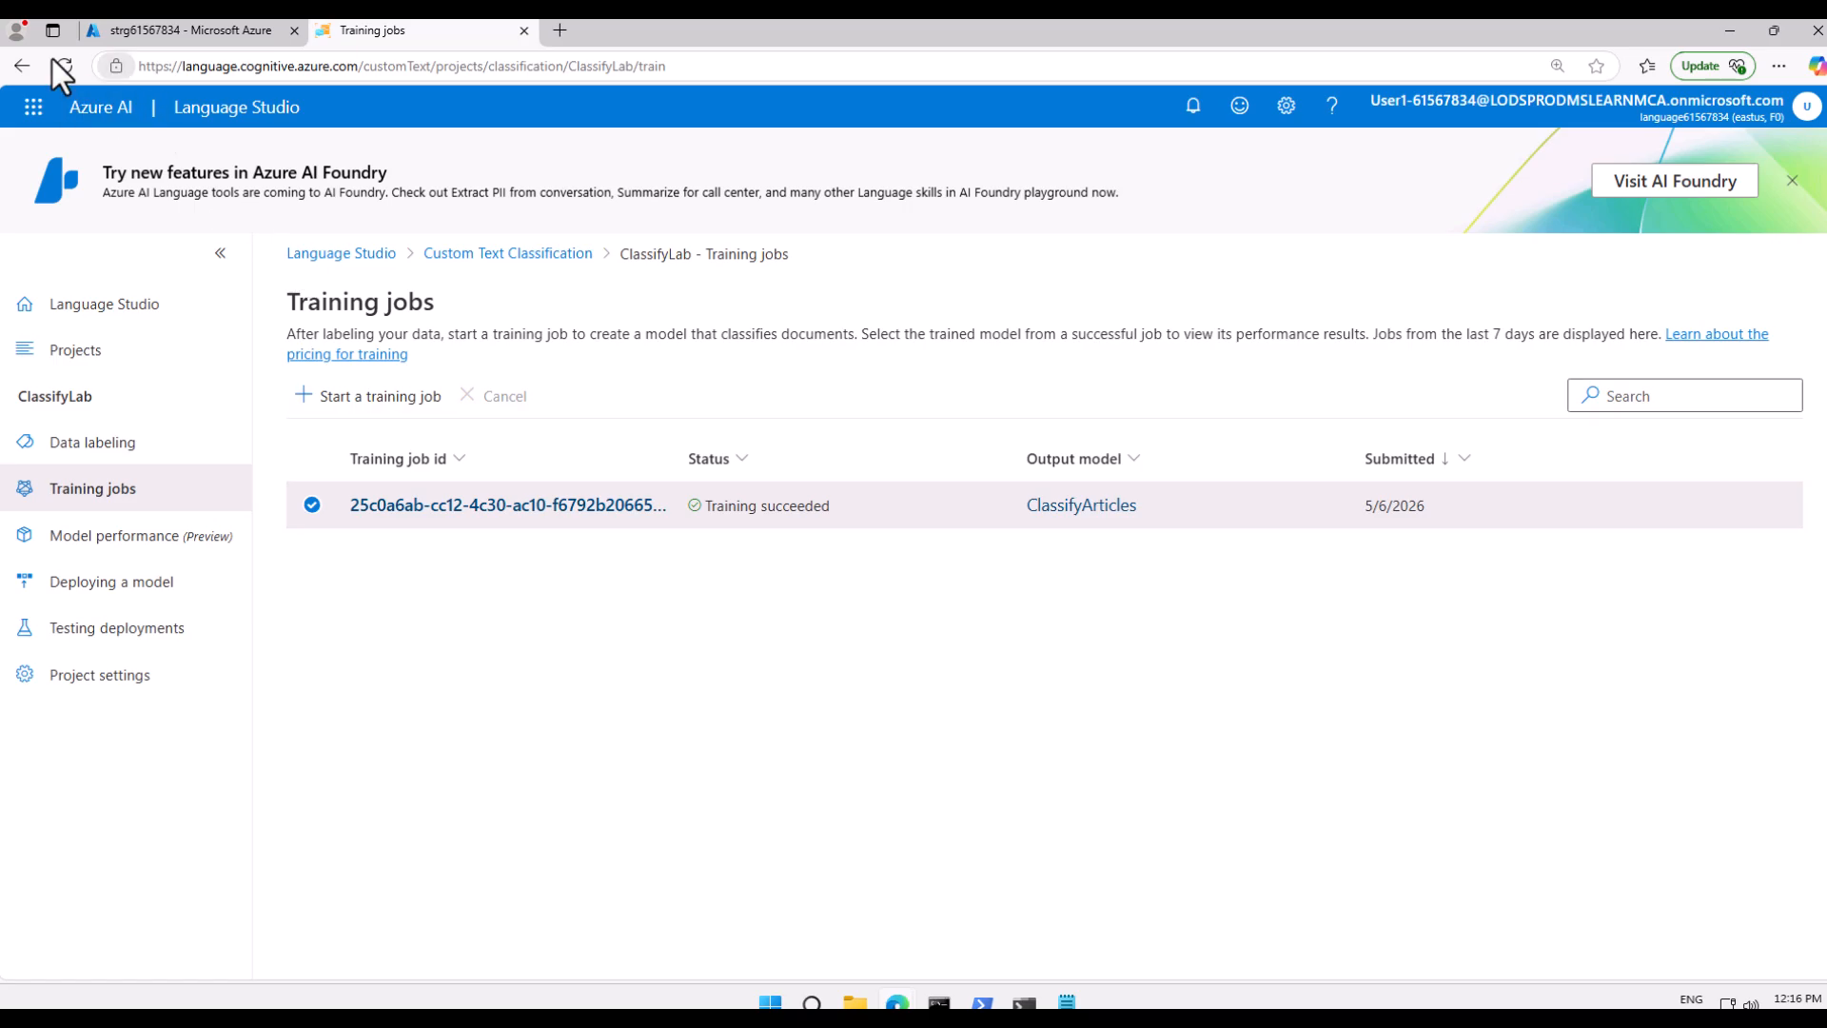
- Reload the training jobs list and check the details of the ClassifyArticles training job
left_click(56, 62)
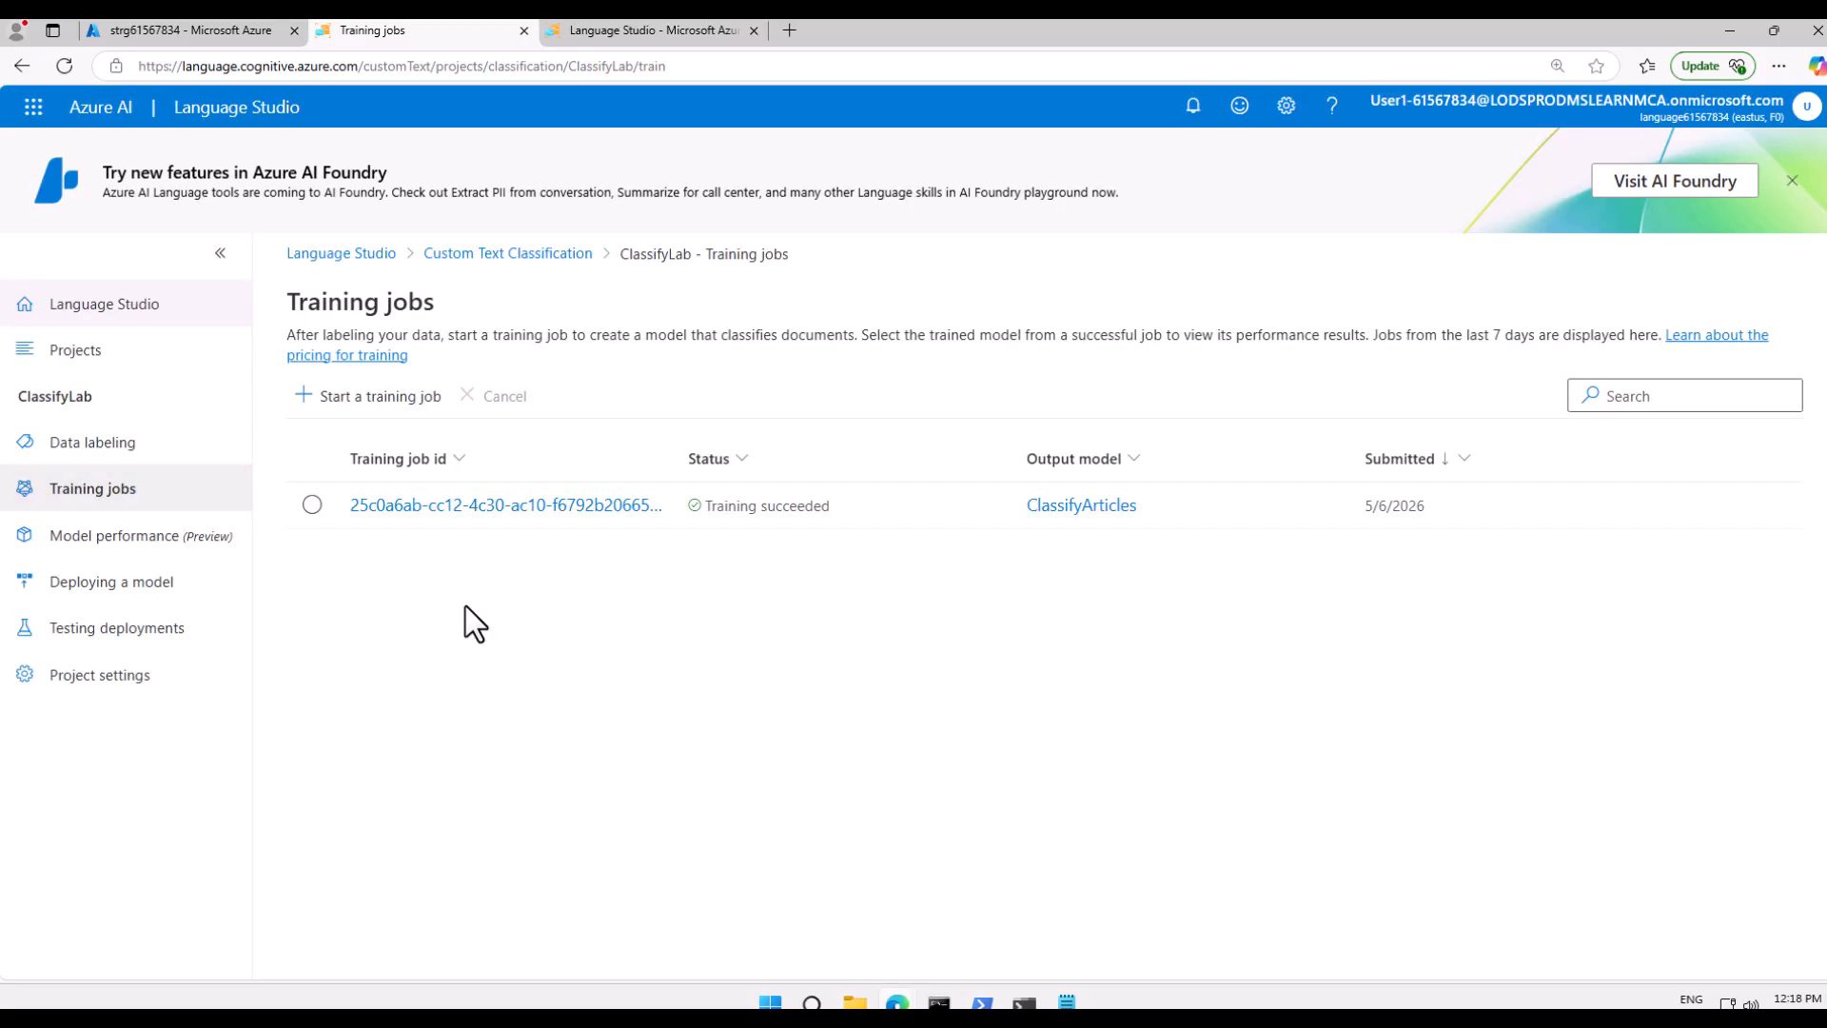
left_click(453, 518)
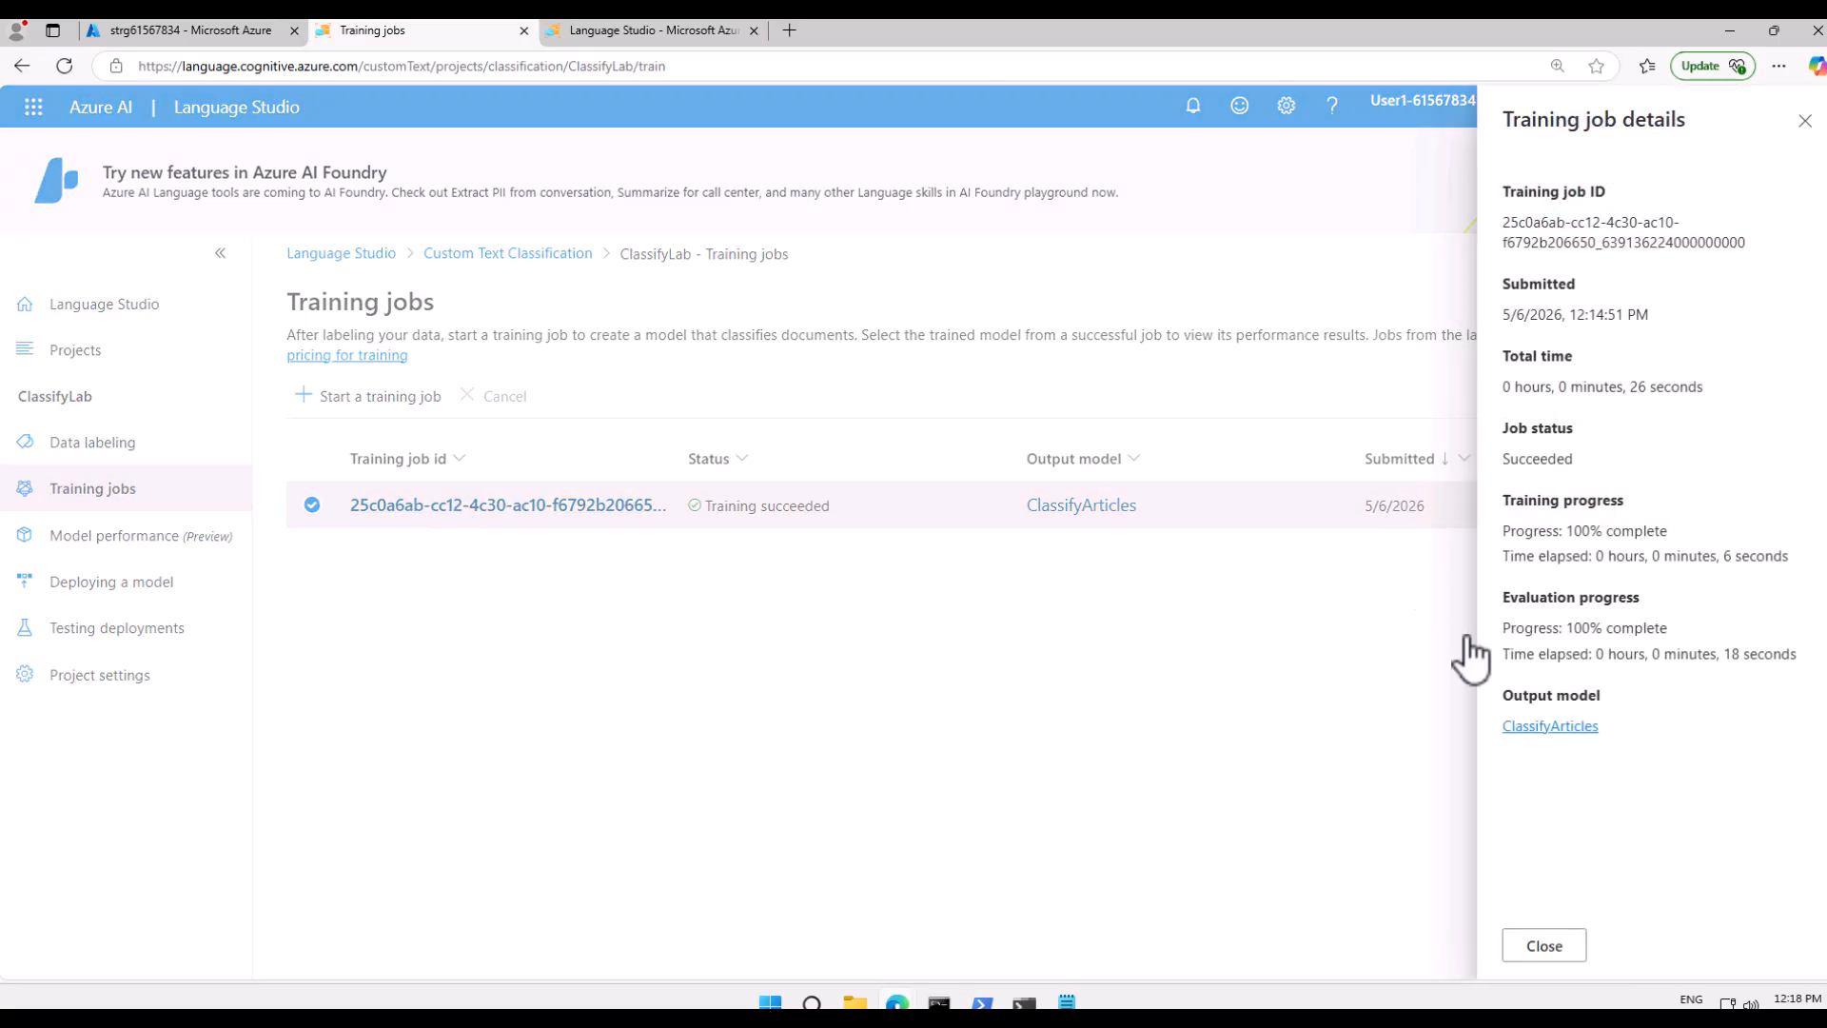
left_click(1556, 943)
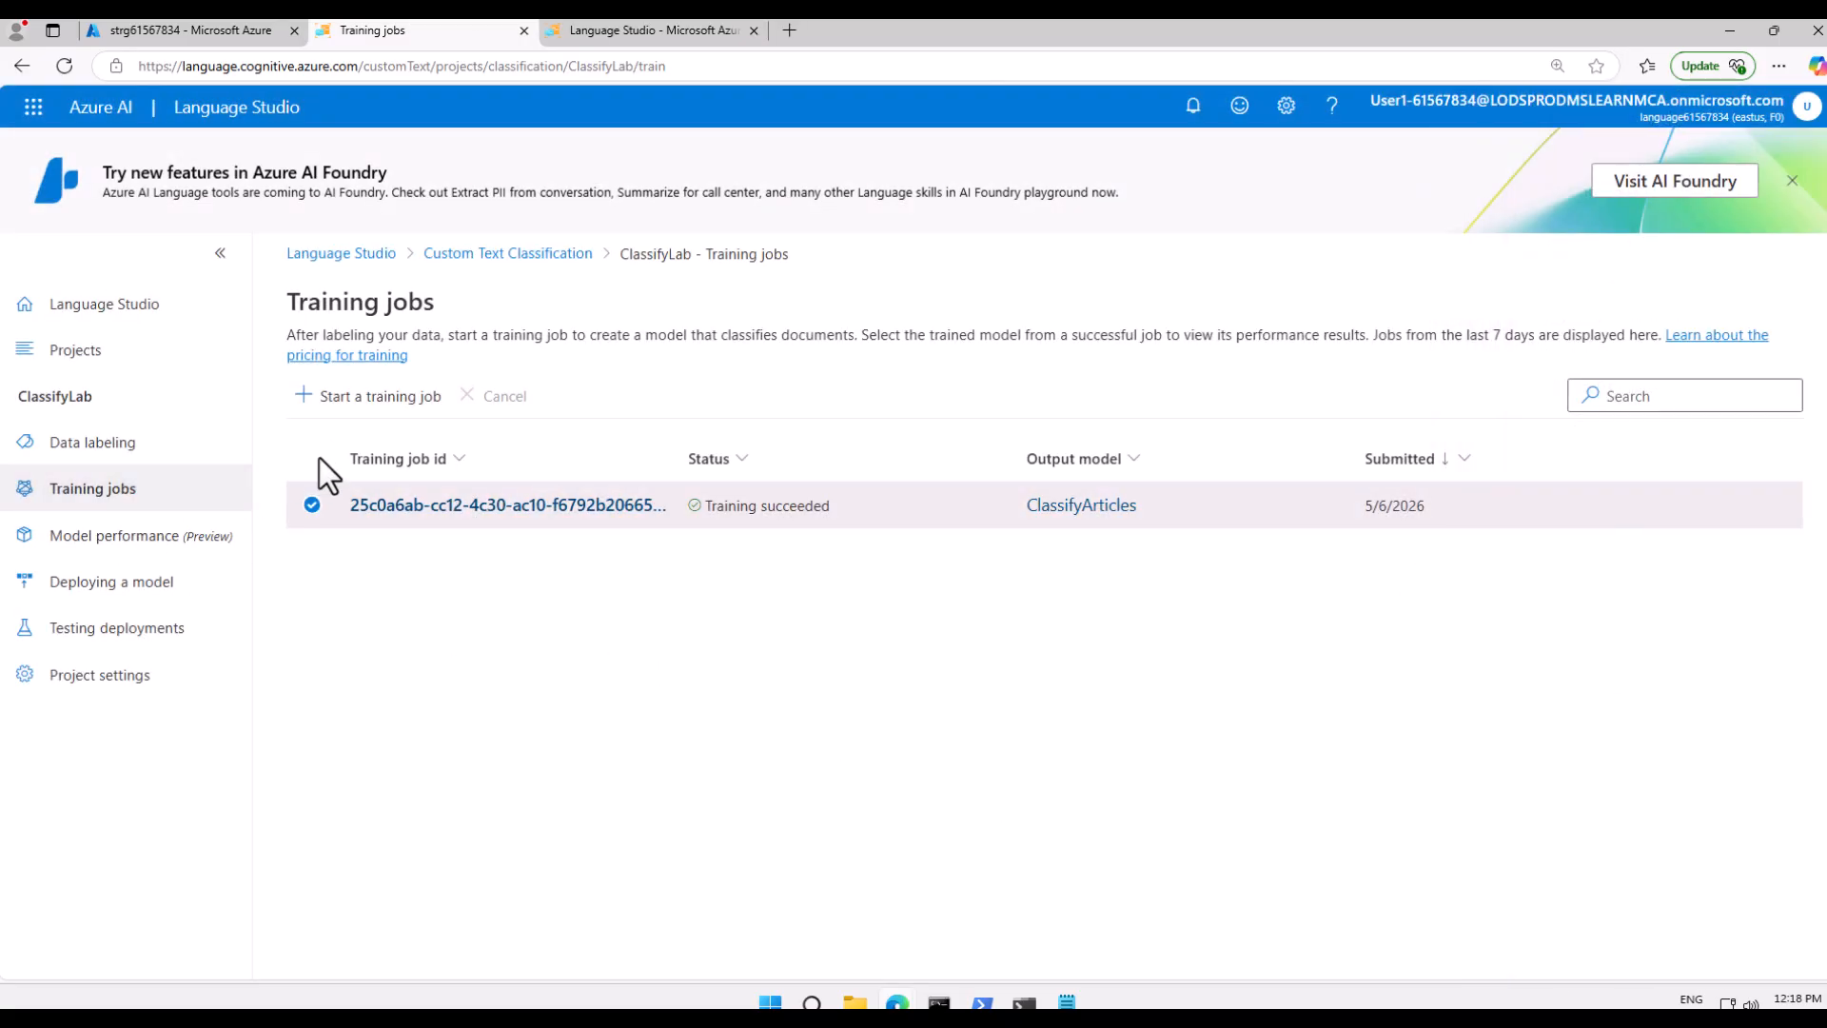
- Try to run an evaluation of the ClassifyArticles model against the current test set
left_click(126, 542)
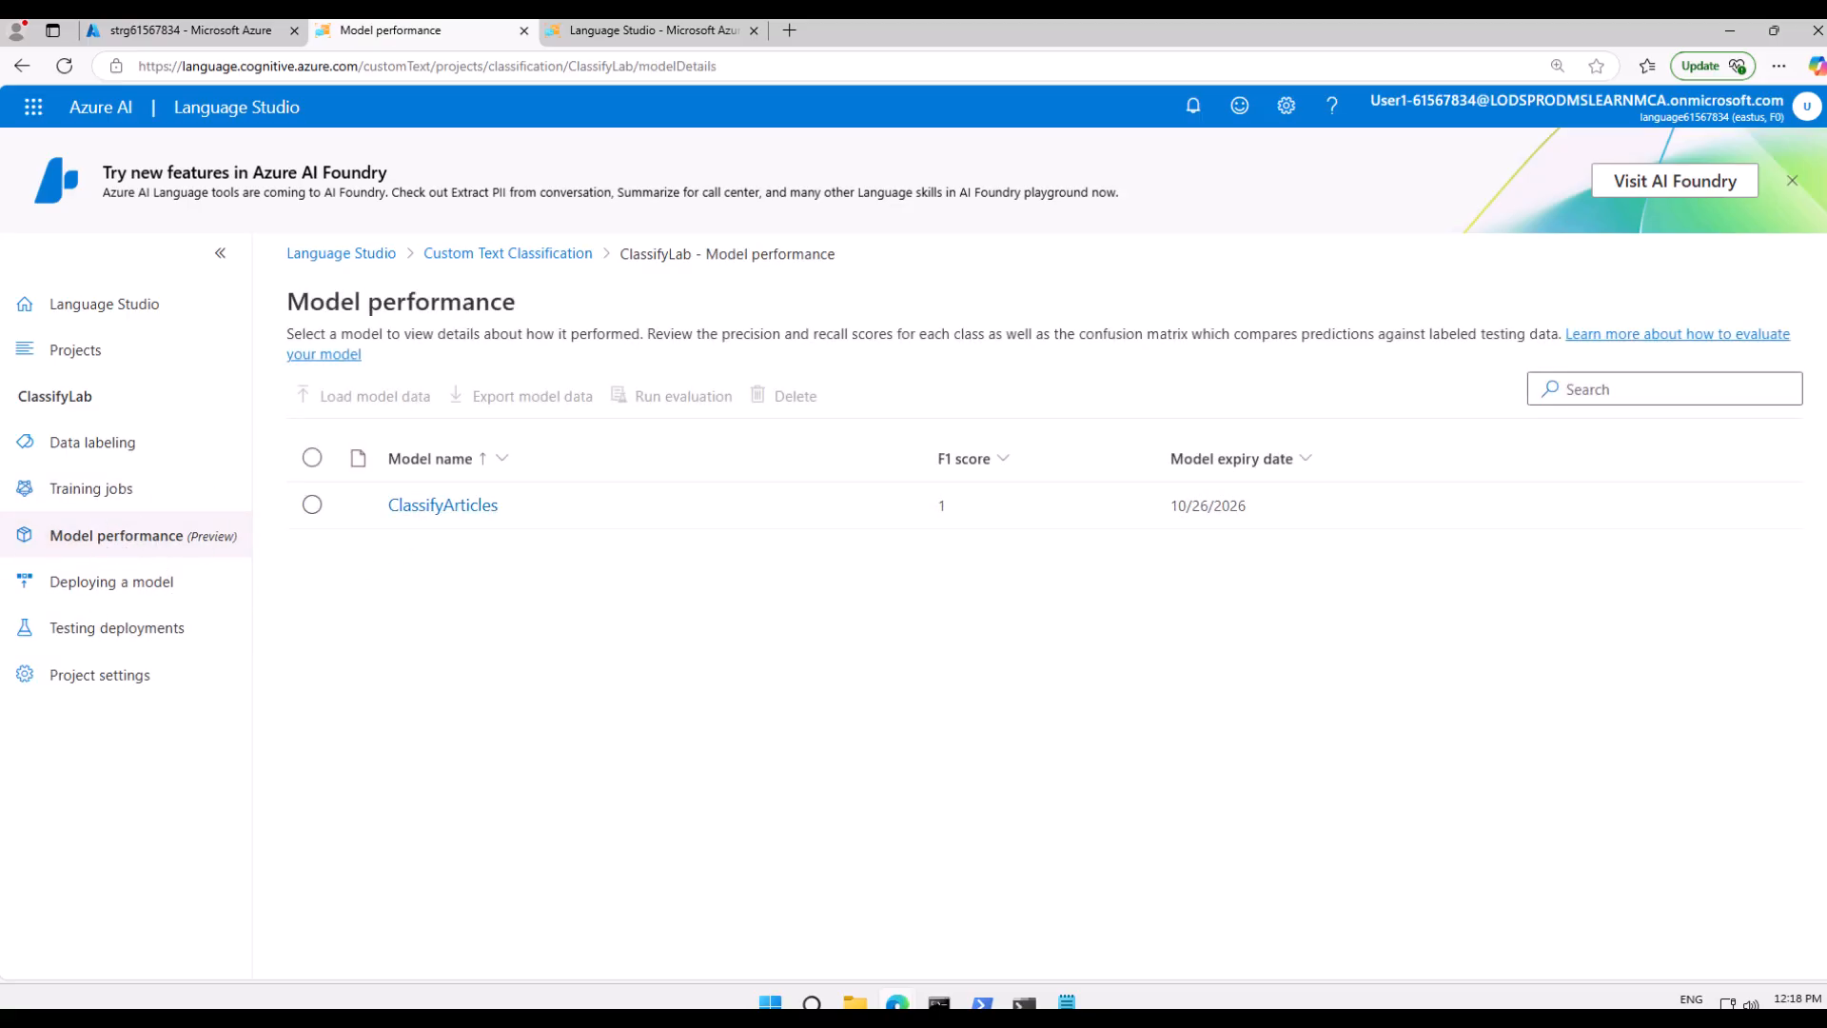
left_click(312, 506)
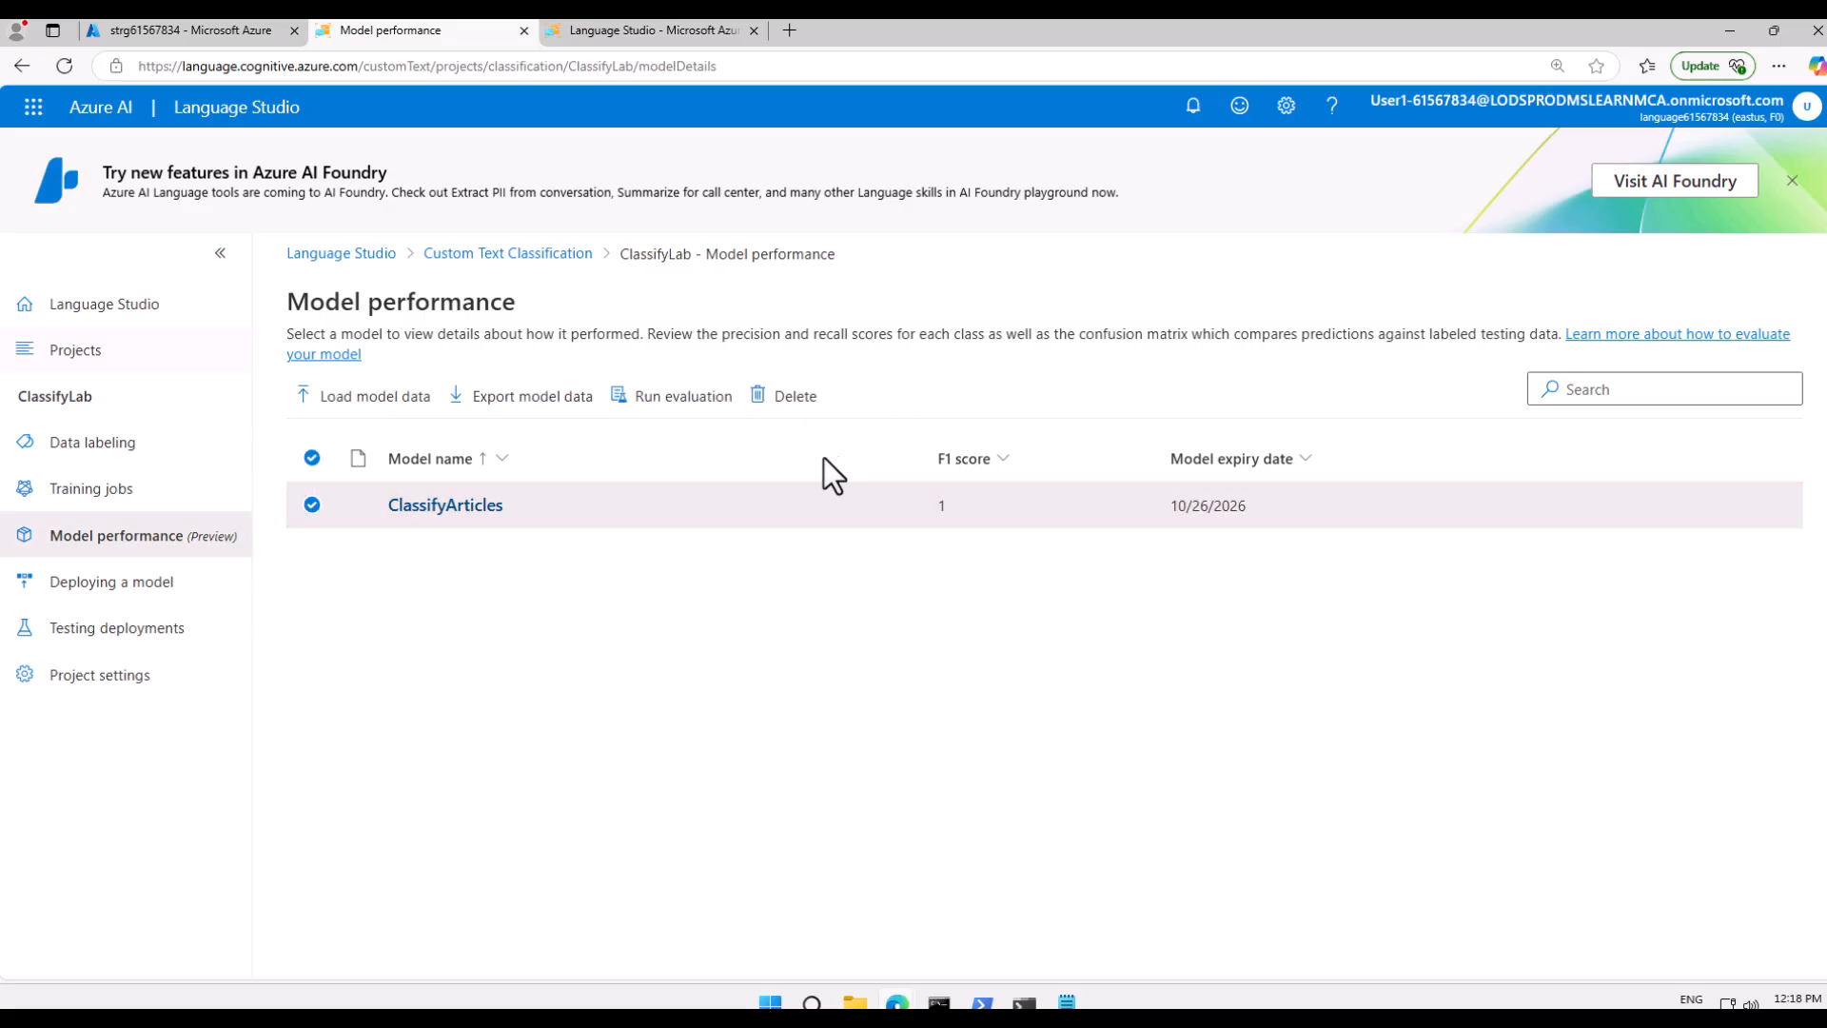
left_click(678, 400)
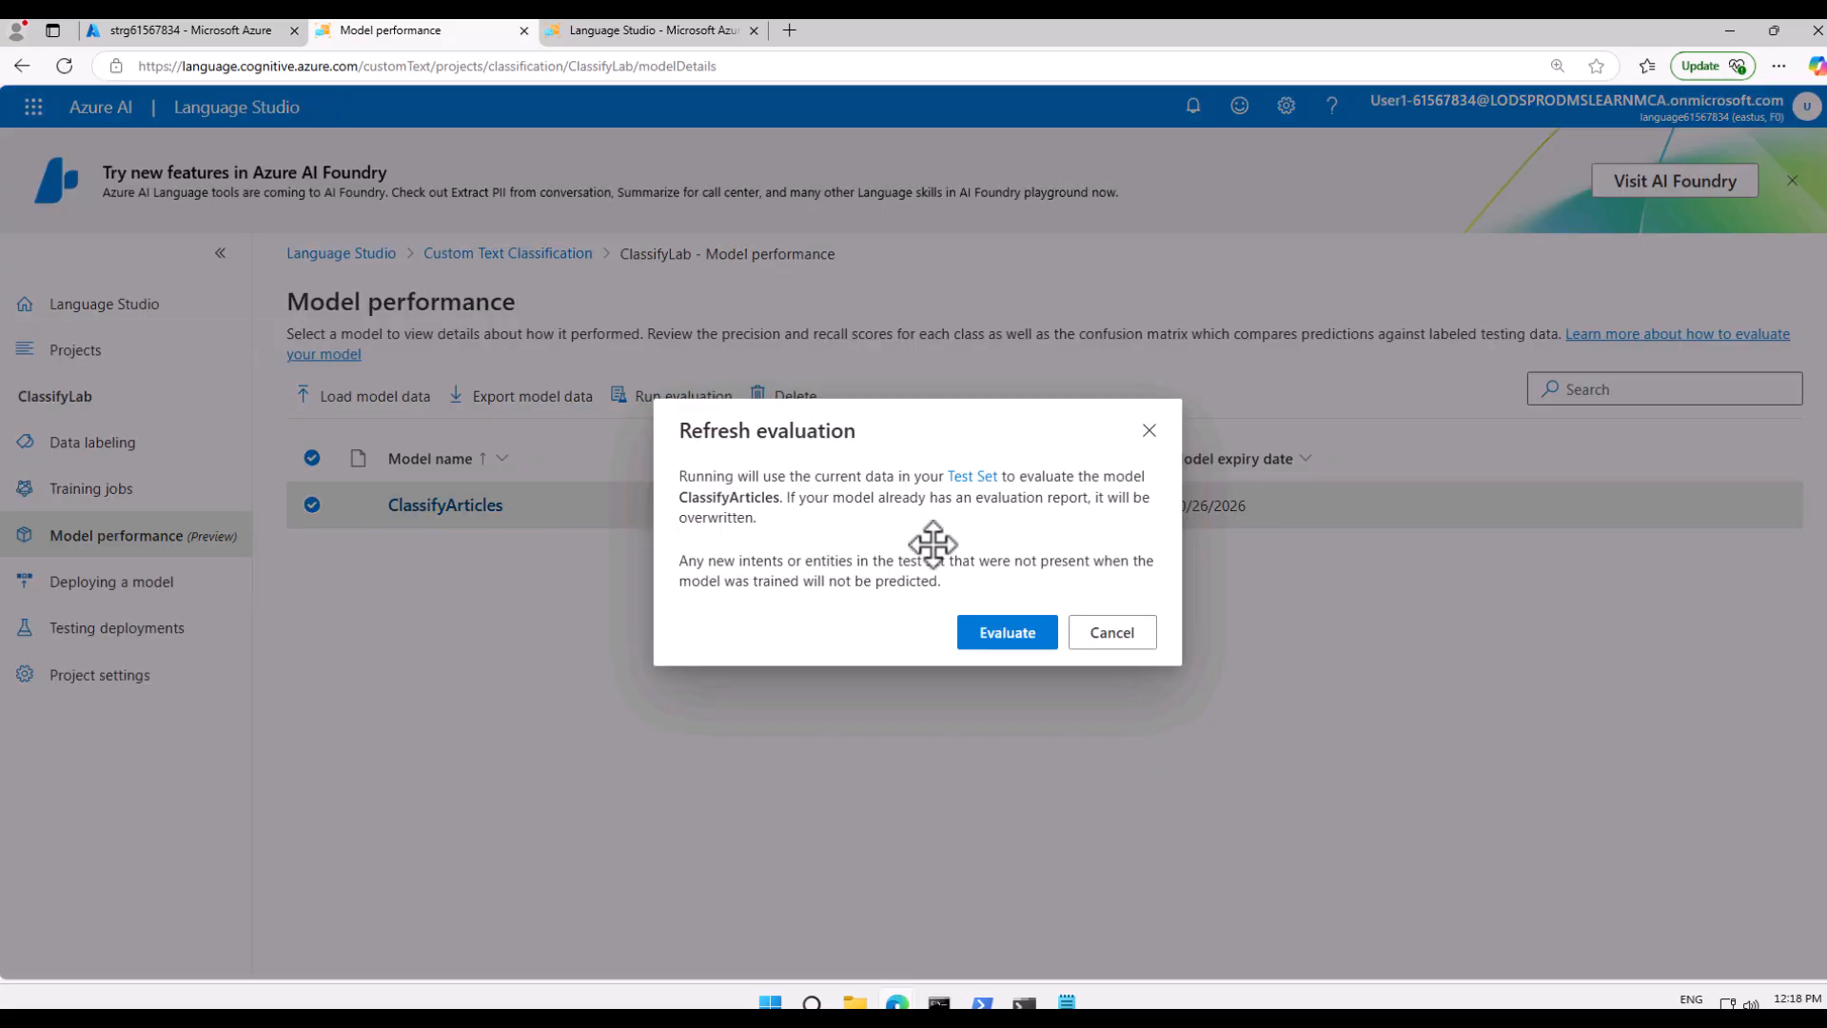
left_click(1004, 644)
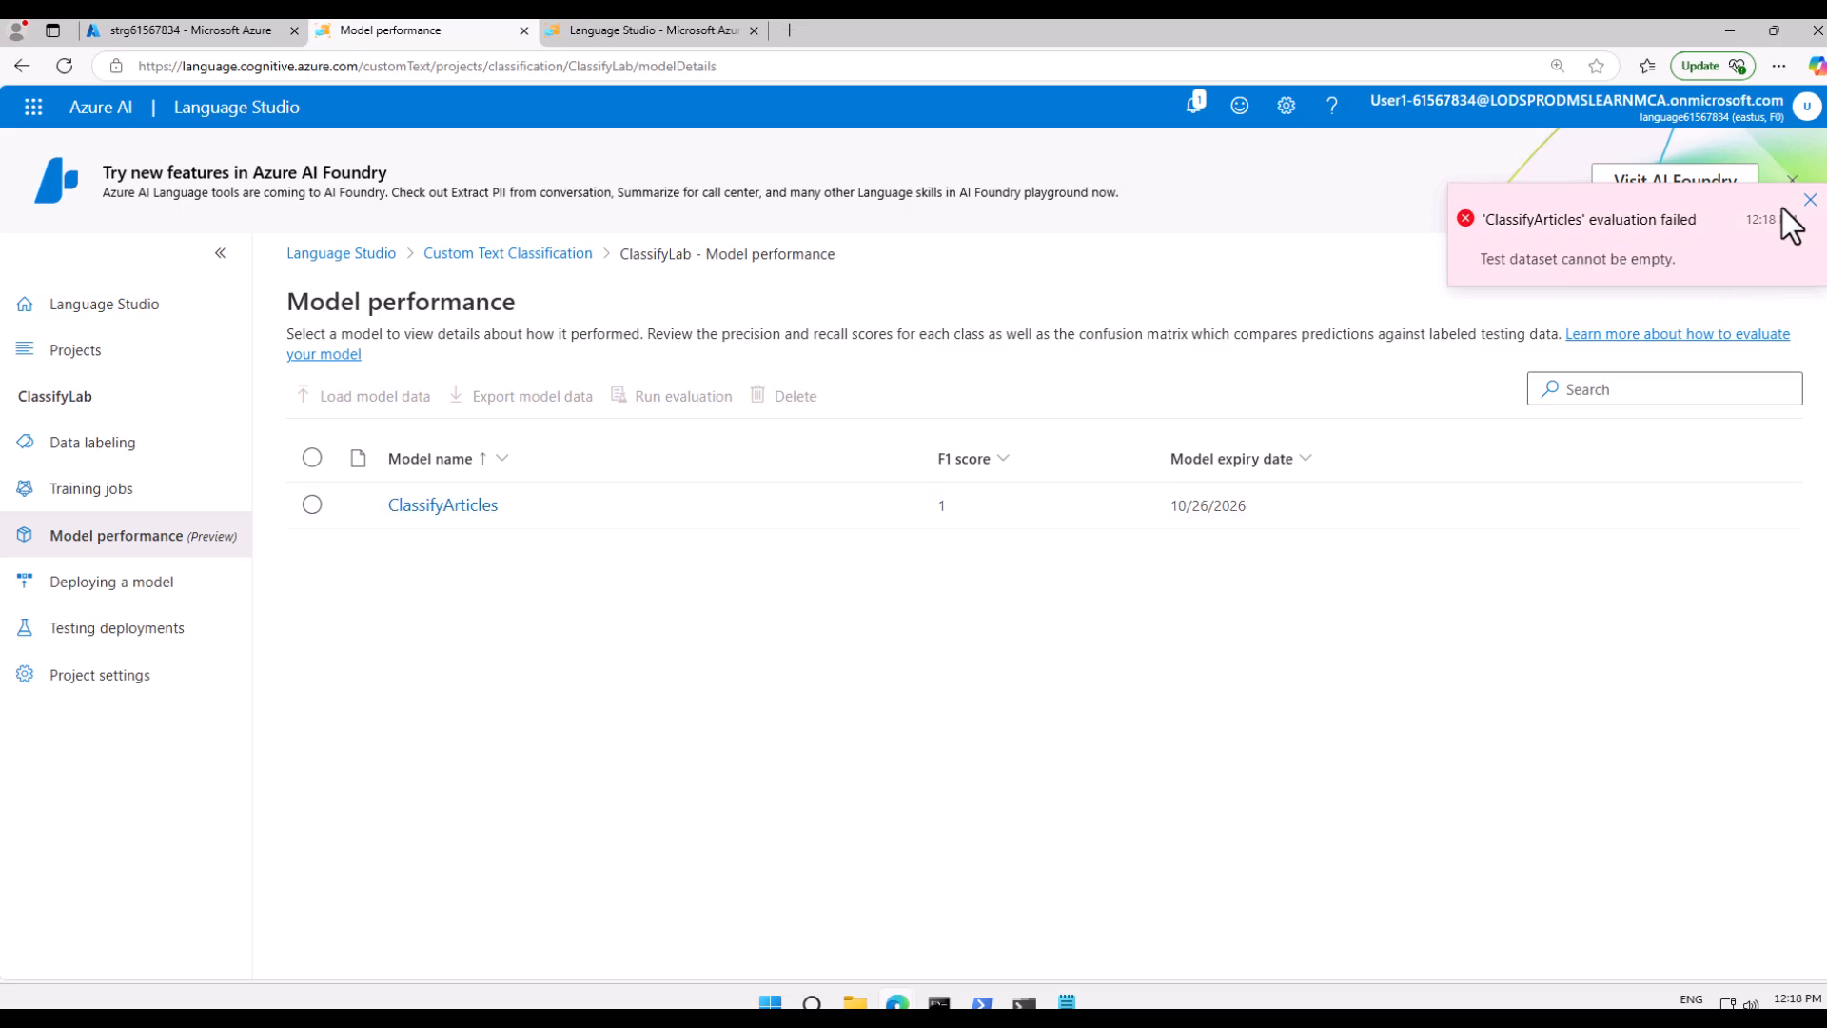
left_click(1810, 200)
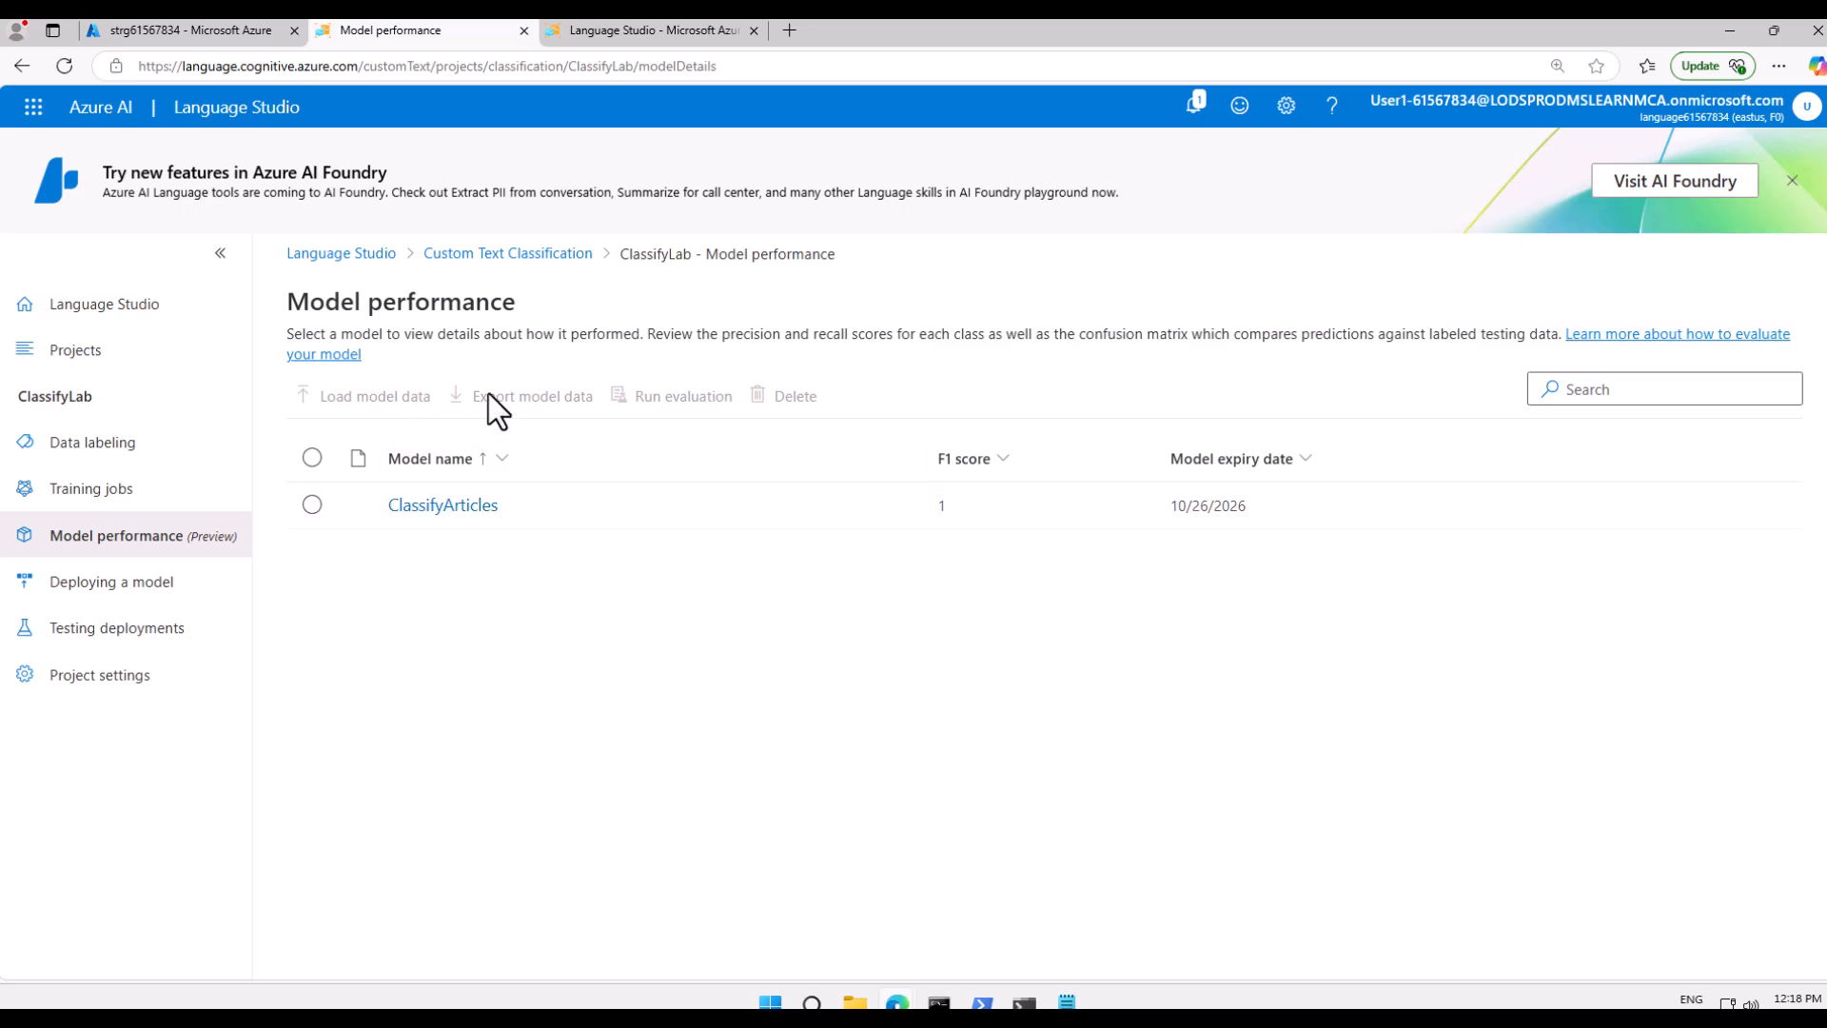
left_click(312, 505)
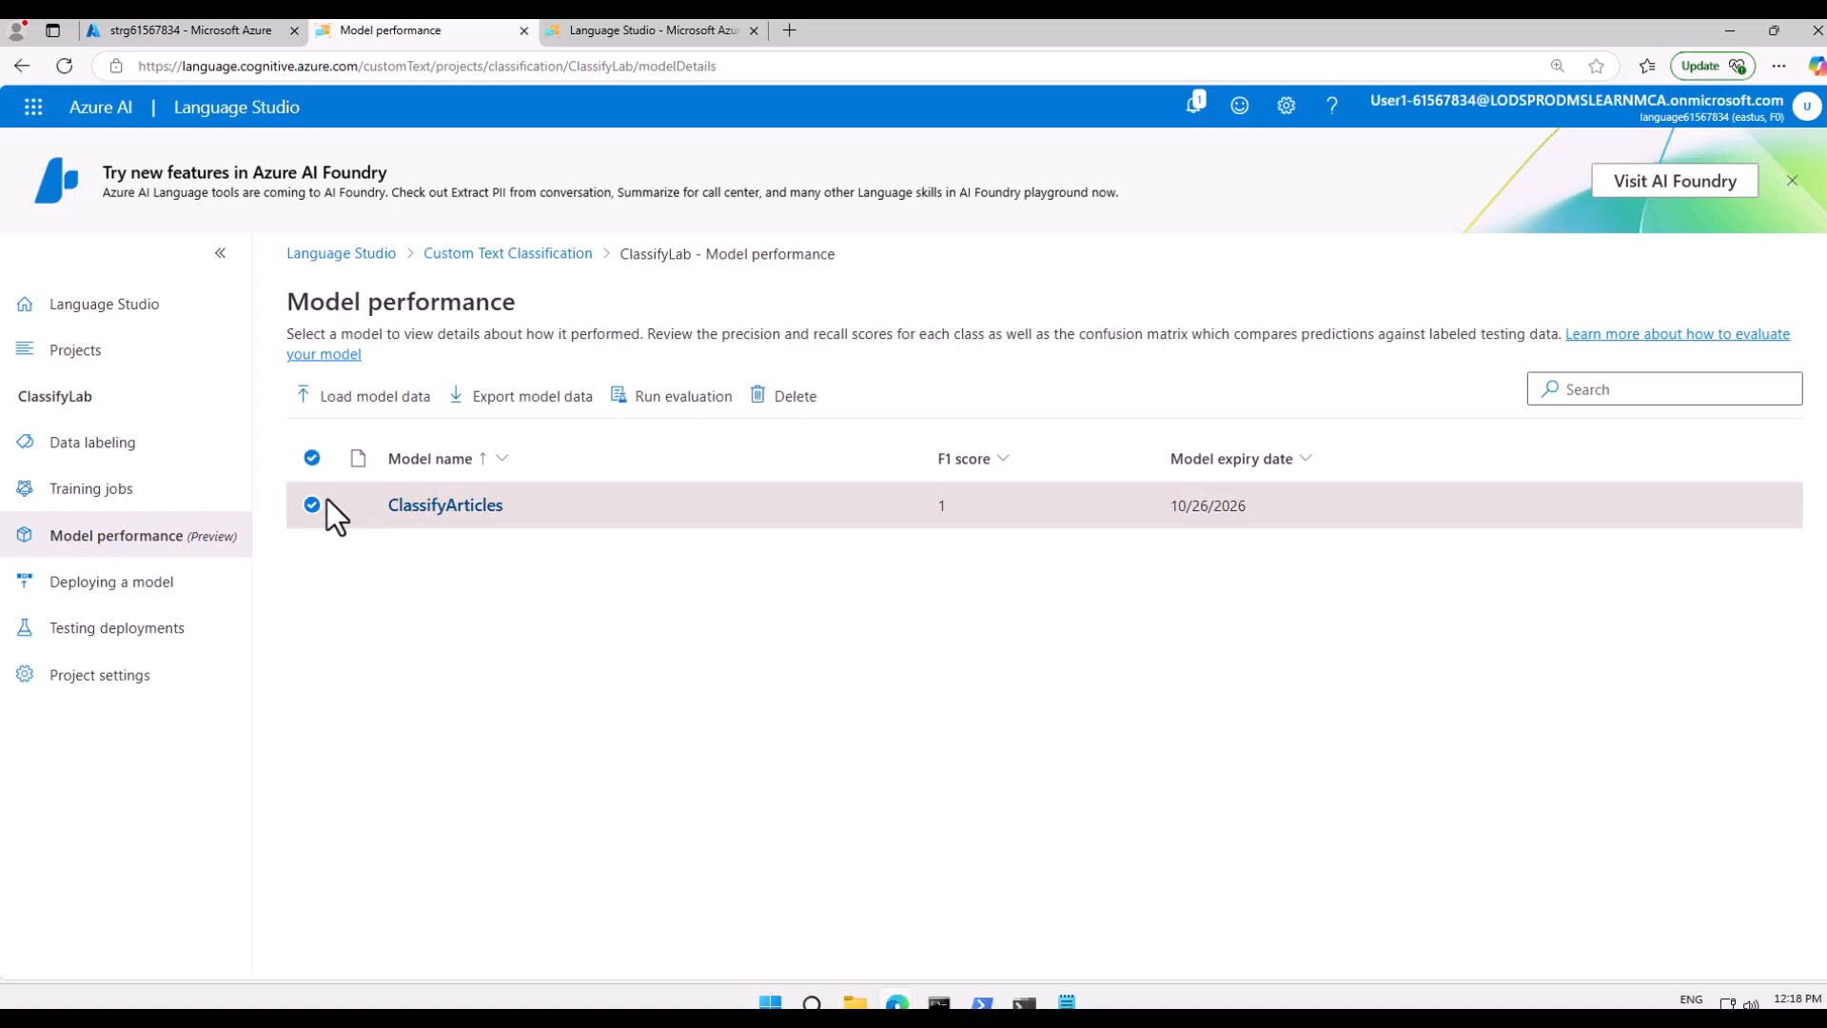
left_click(677, 411)
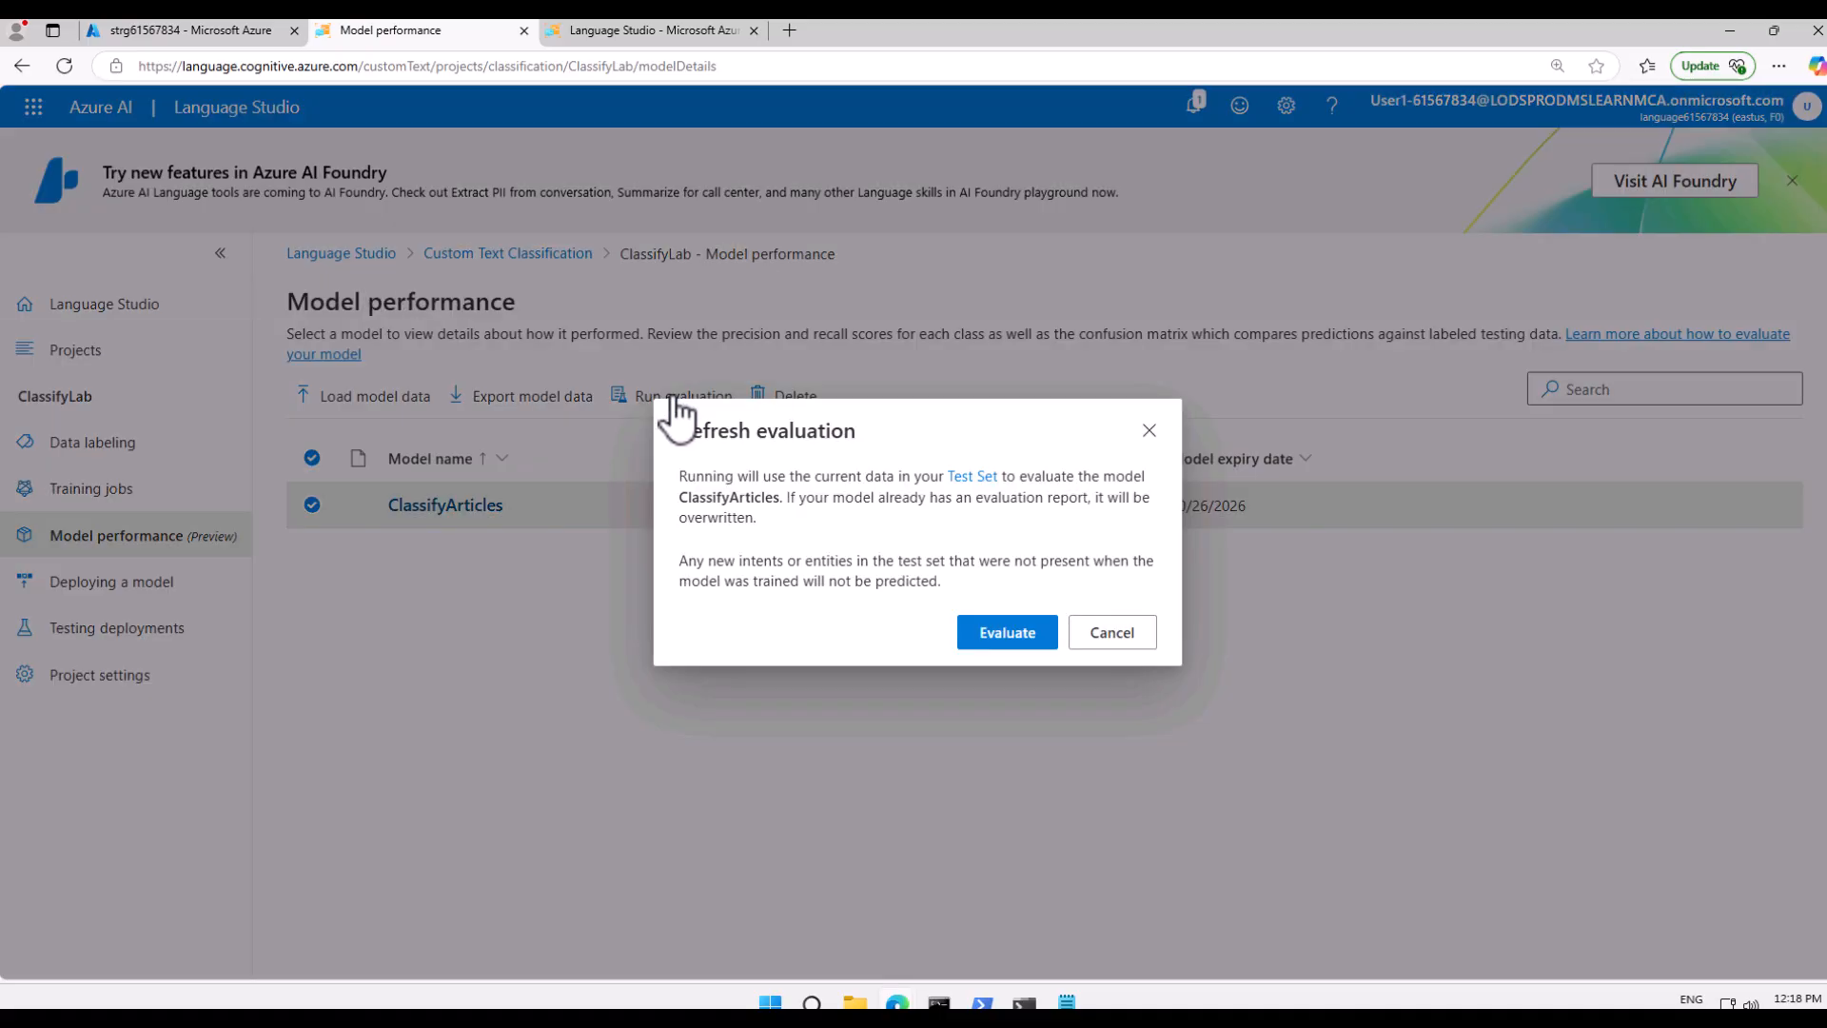
left_click(1009, 635)
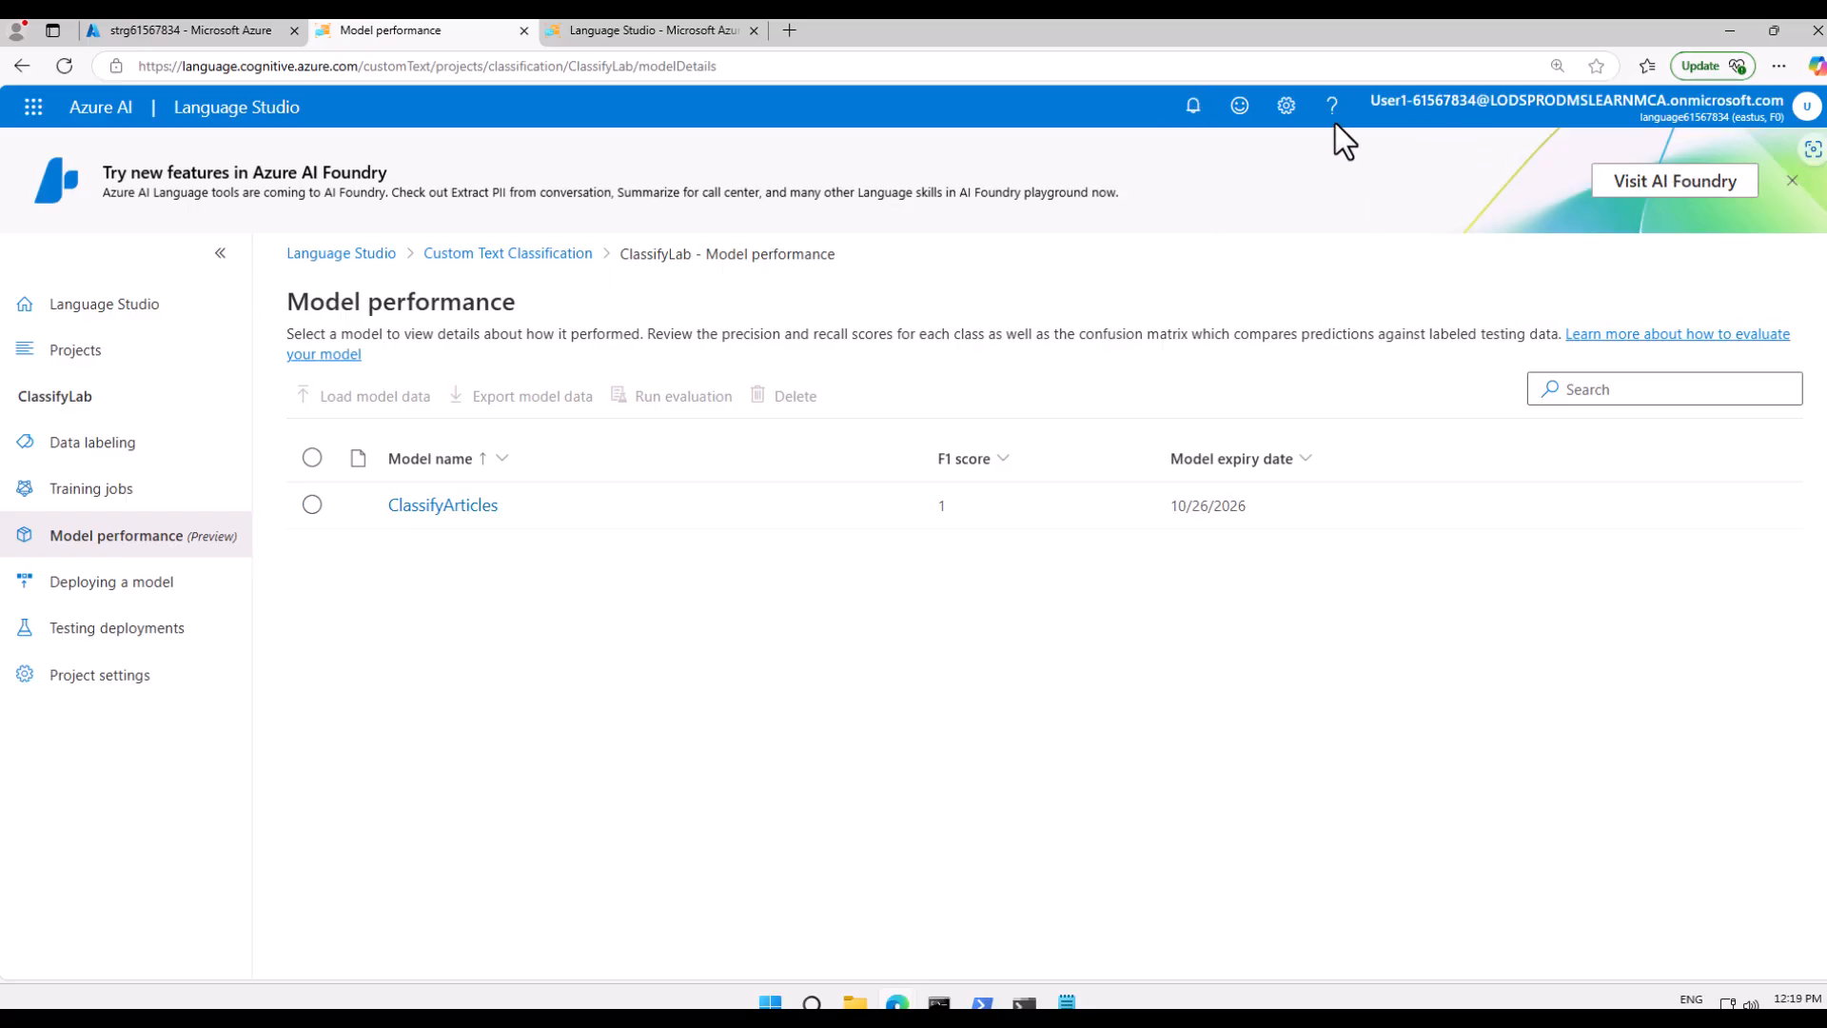
left_click(307, 512)
left_click(359, 400)
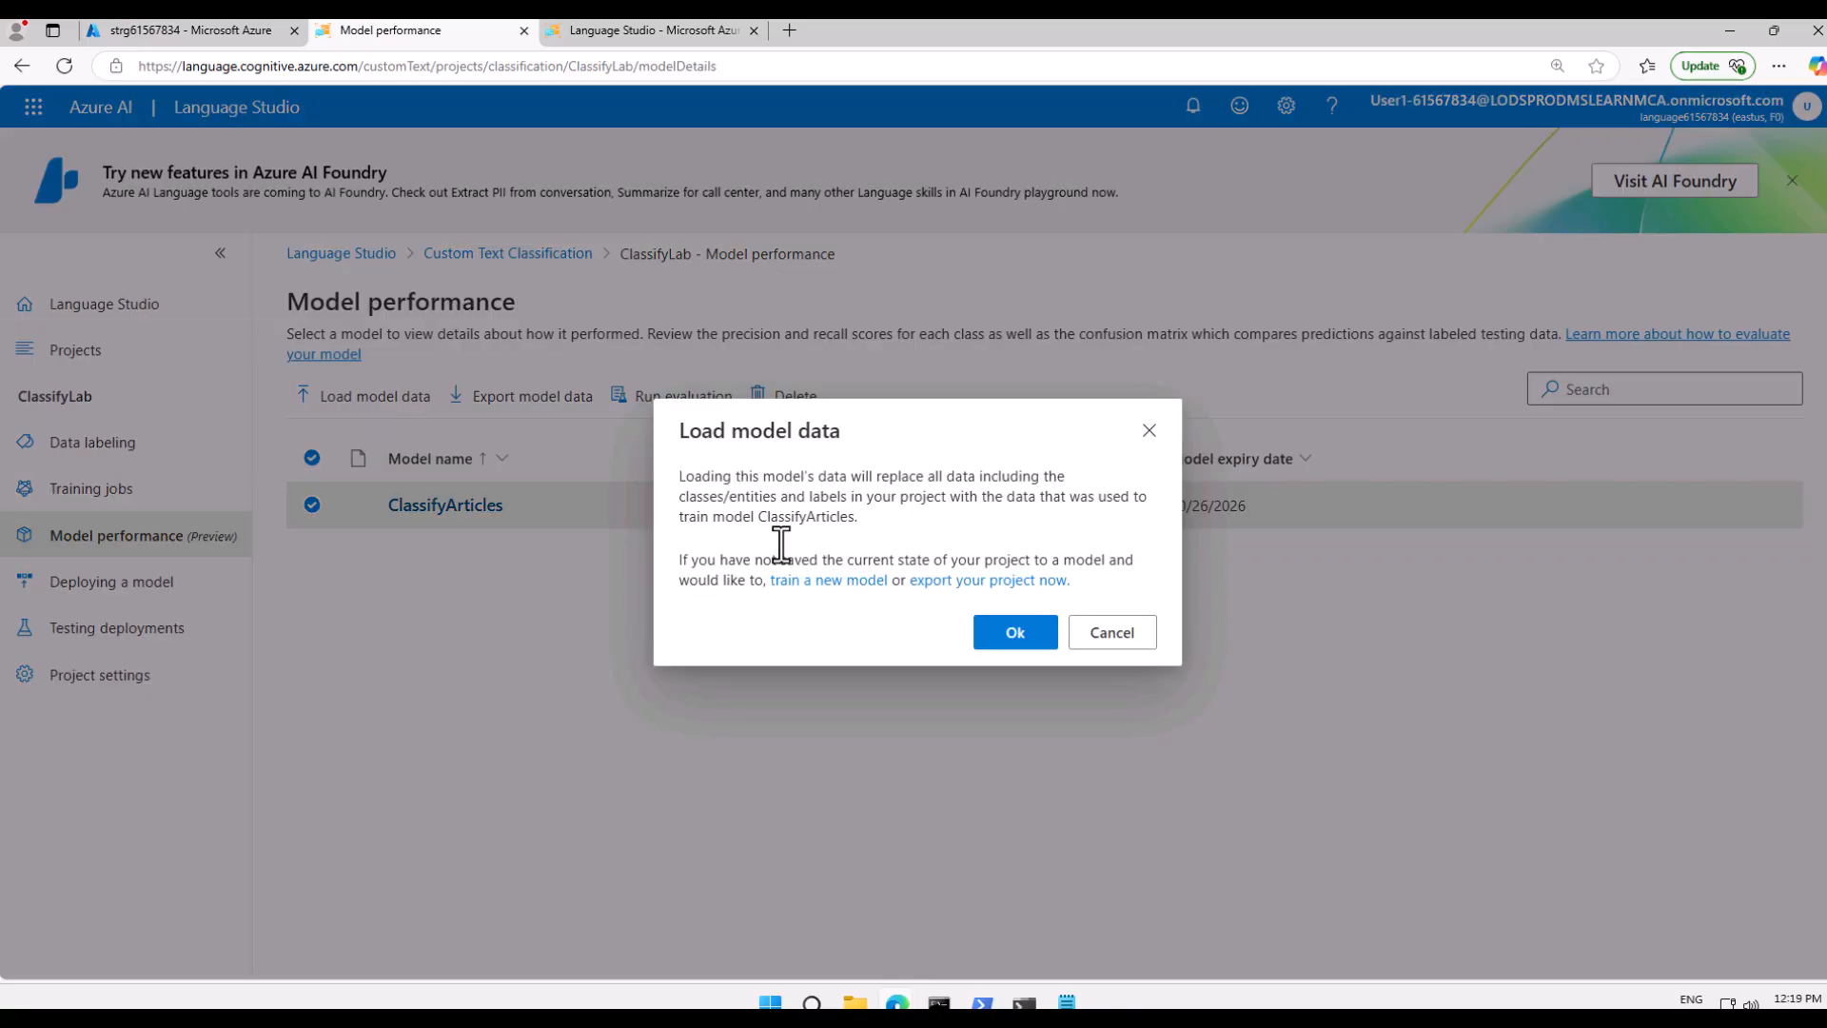
left_click(1137, 634)
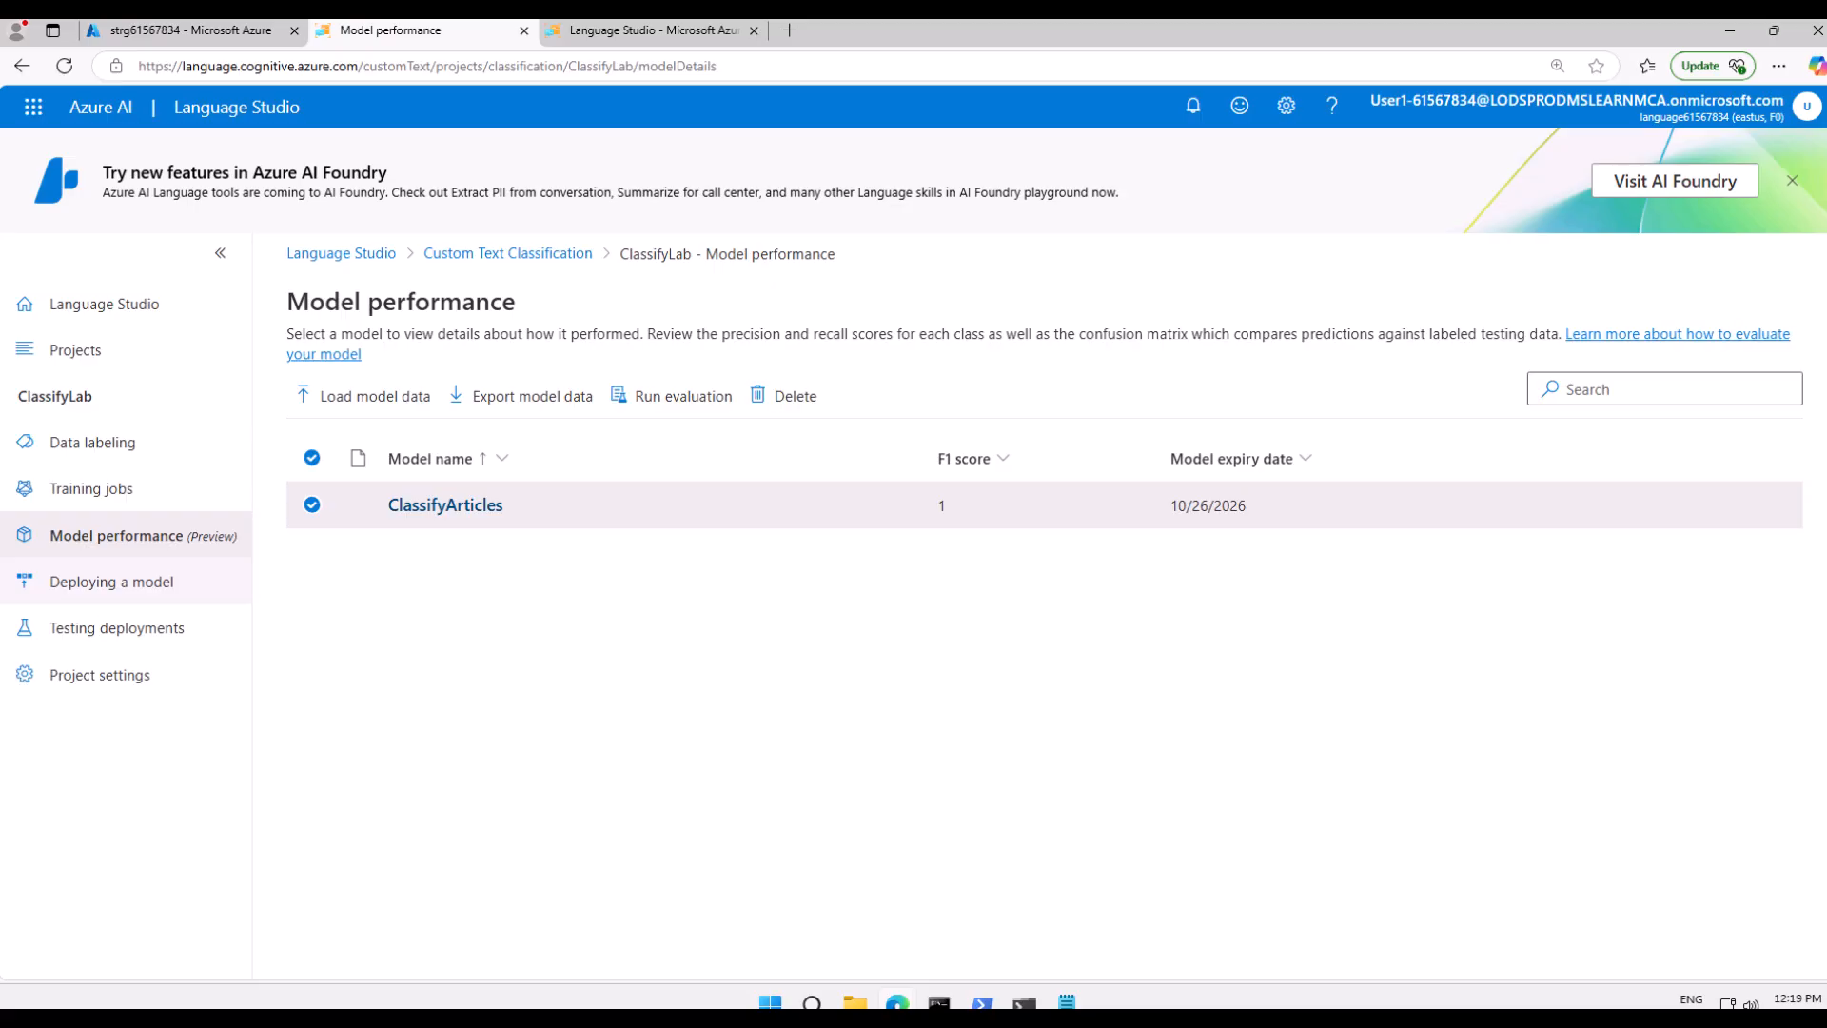
- Check the F1 score of the ClassifyArticles model on the model performance page
left_click(137, 590)
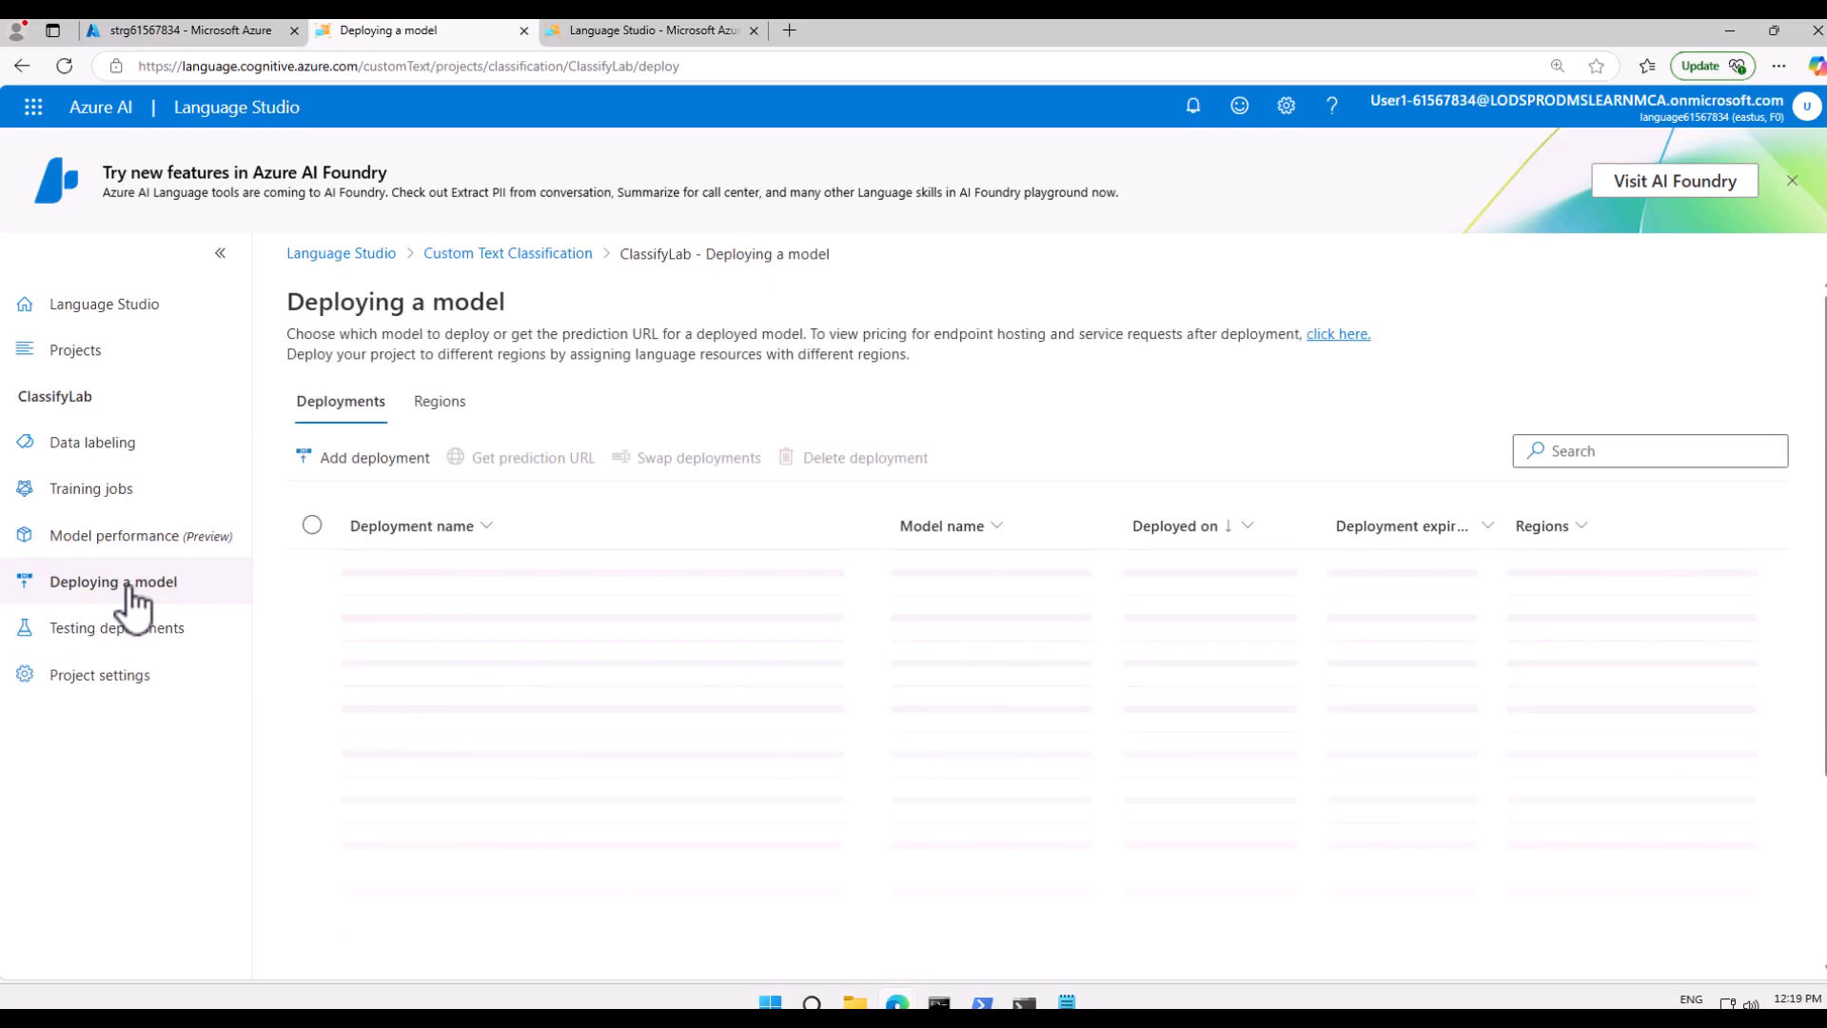
left_click(123, 536)
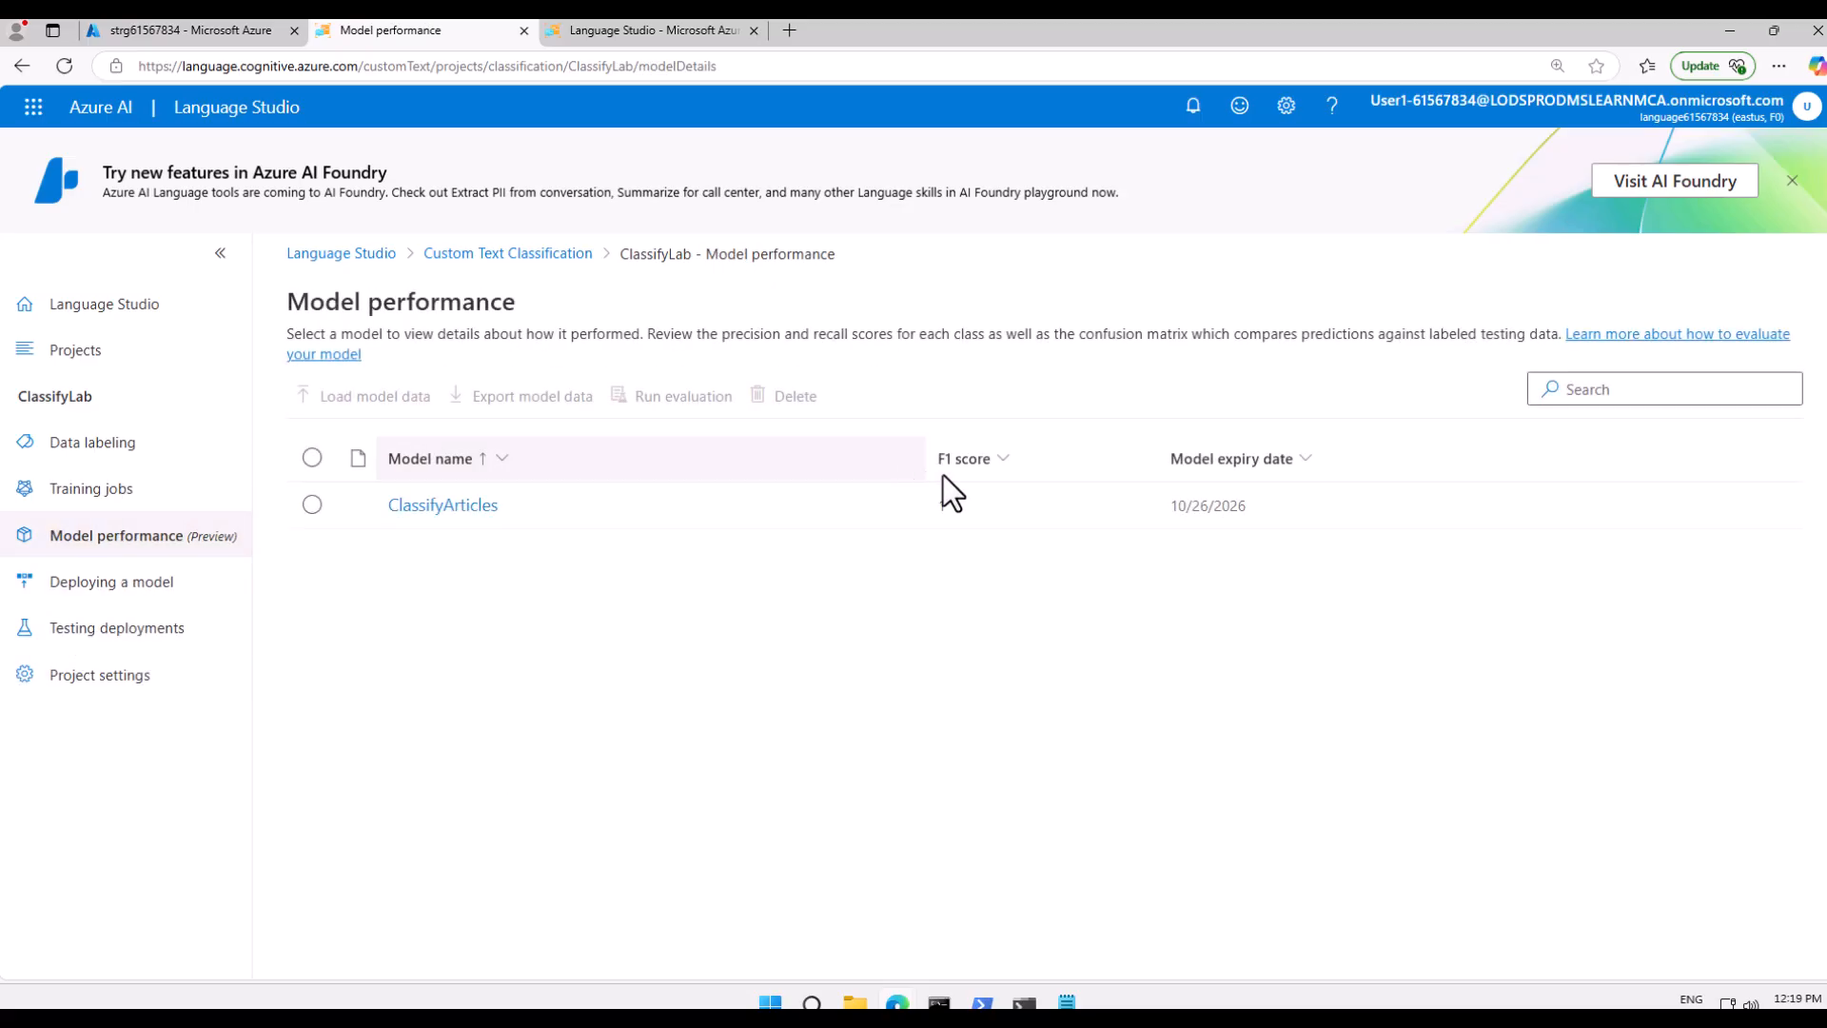
- Deploy the ClassifyArticles model under a new deployment named articles in the East US region
left_click(105, 584)
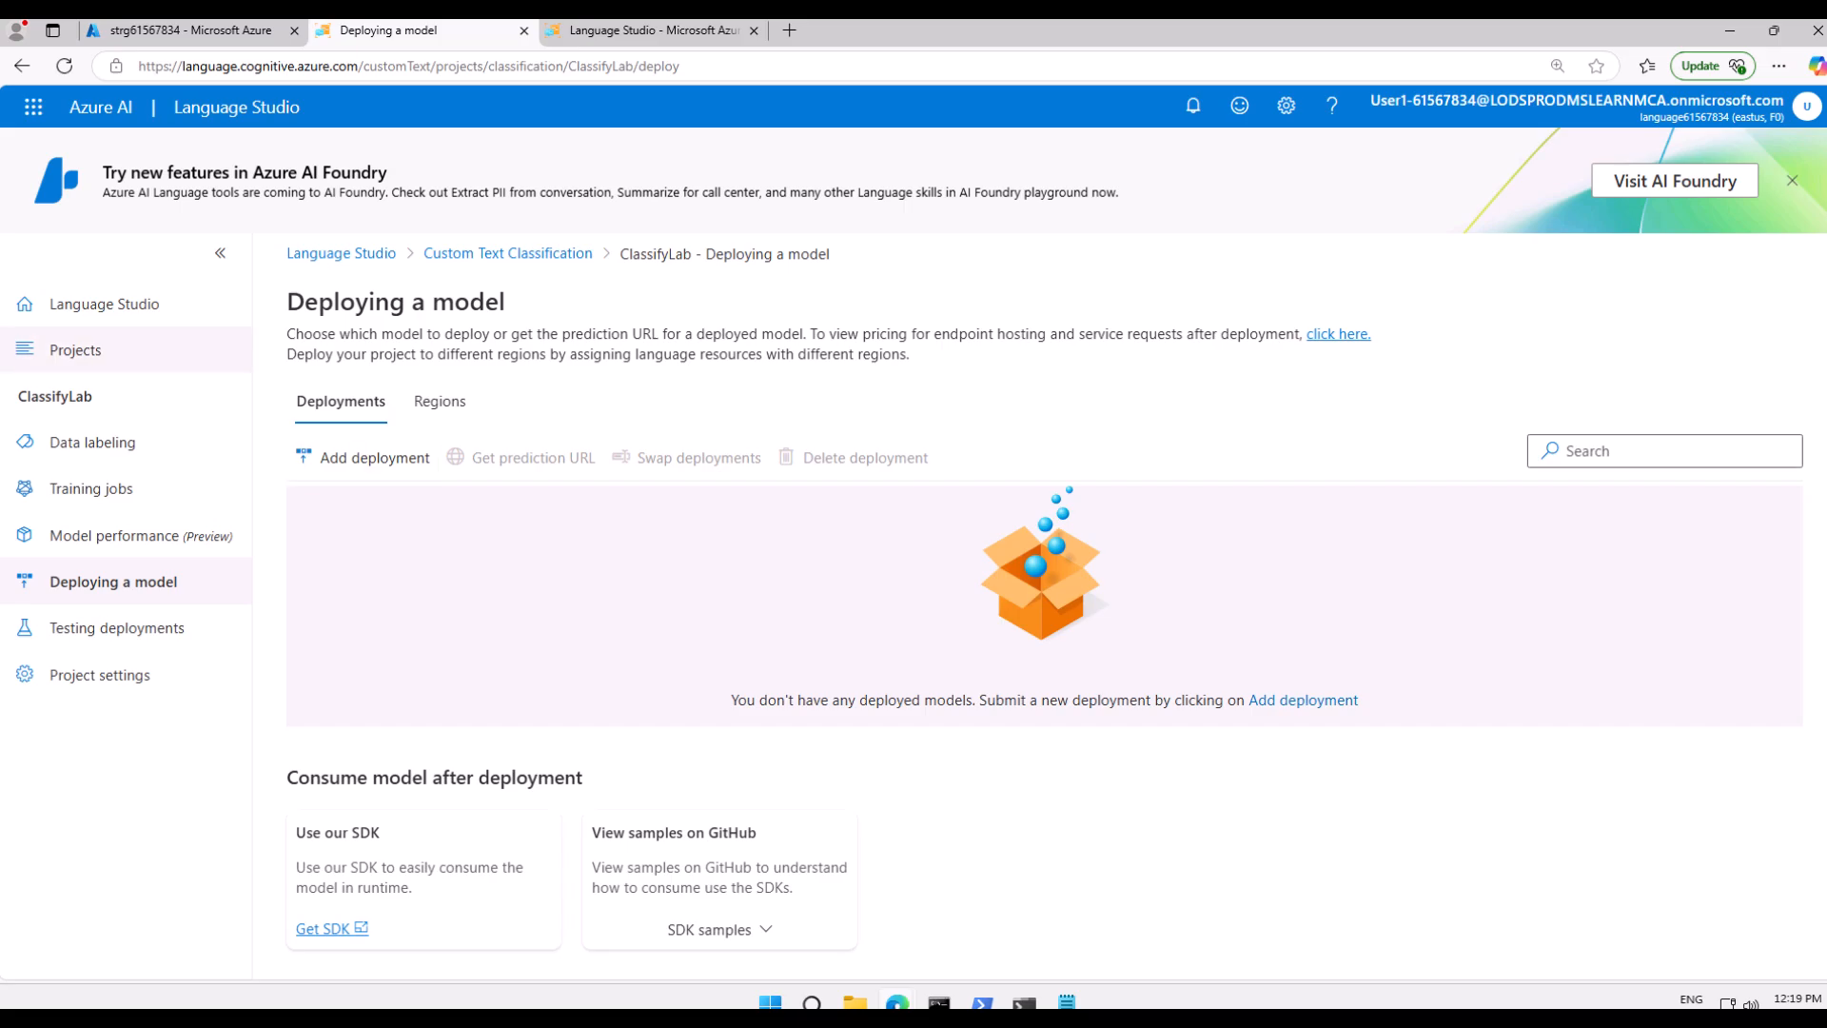
left_click(371, 459)
left_click(710, 413)
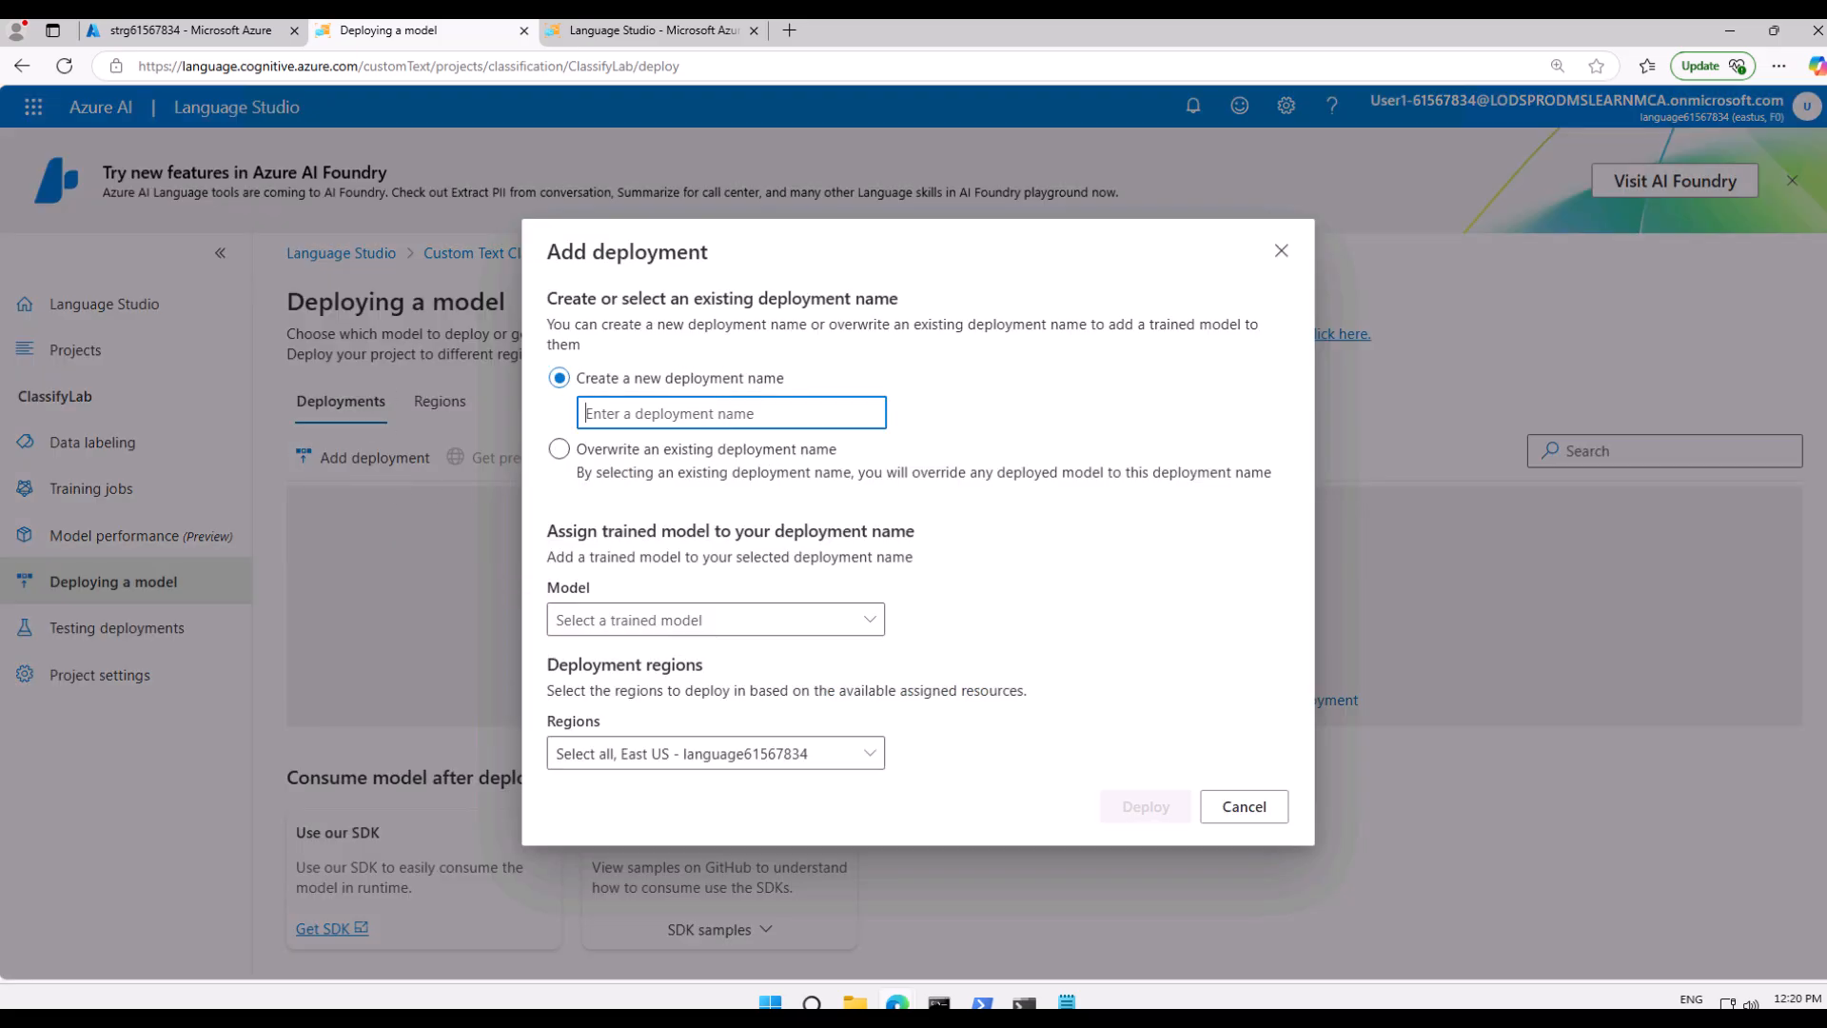
type("articles")
left_click(868, 623)
left_click(657, 692)
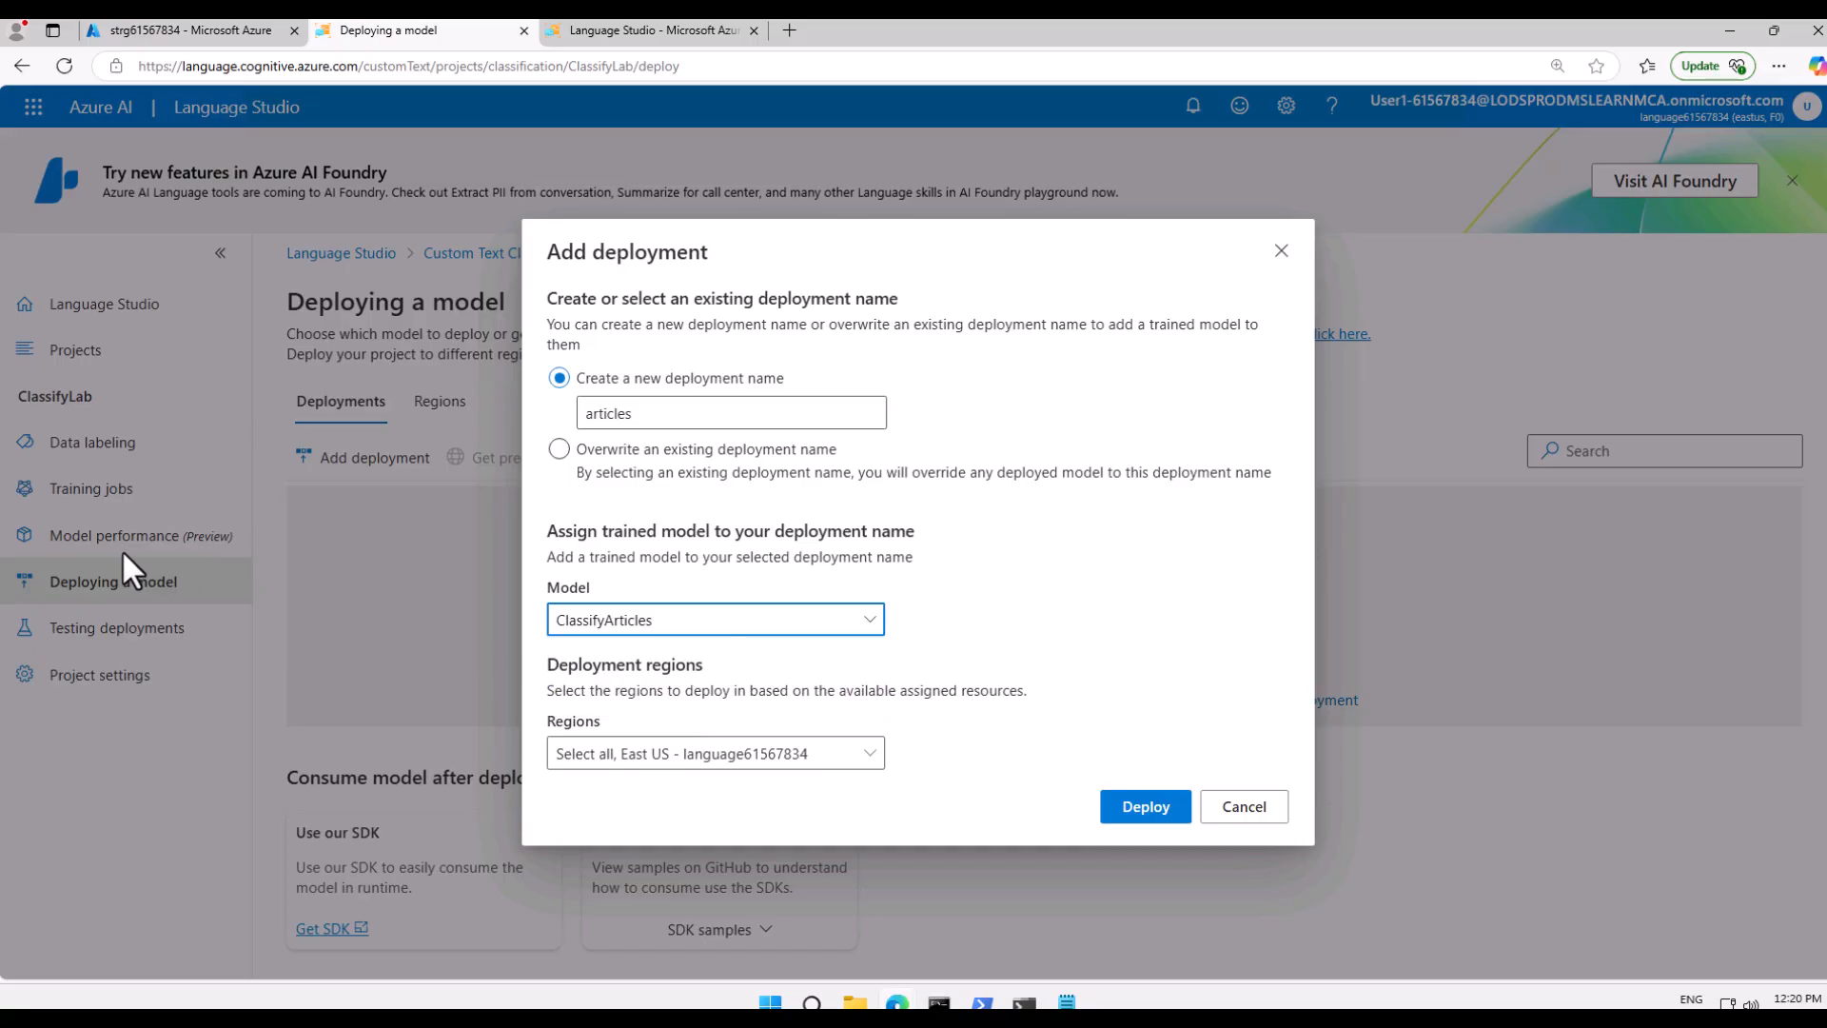
left_click(866, 756)
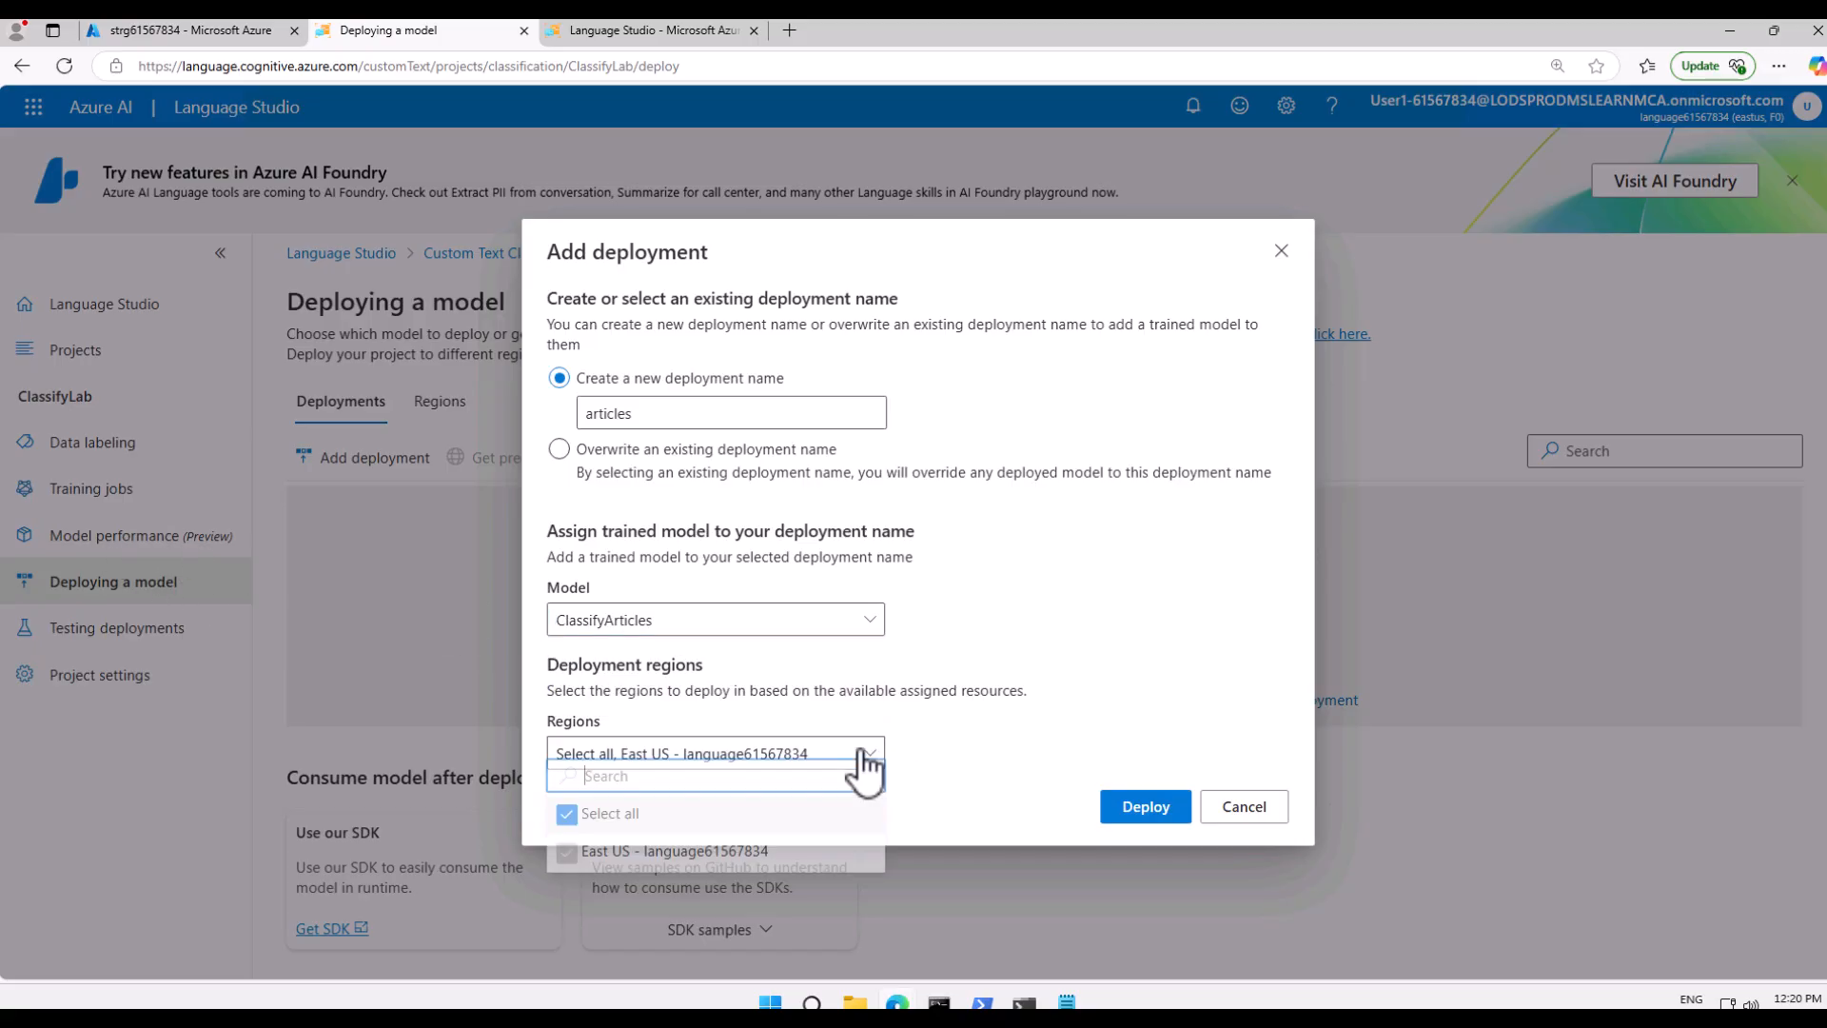
left_click(731, 761)
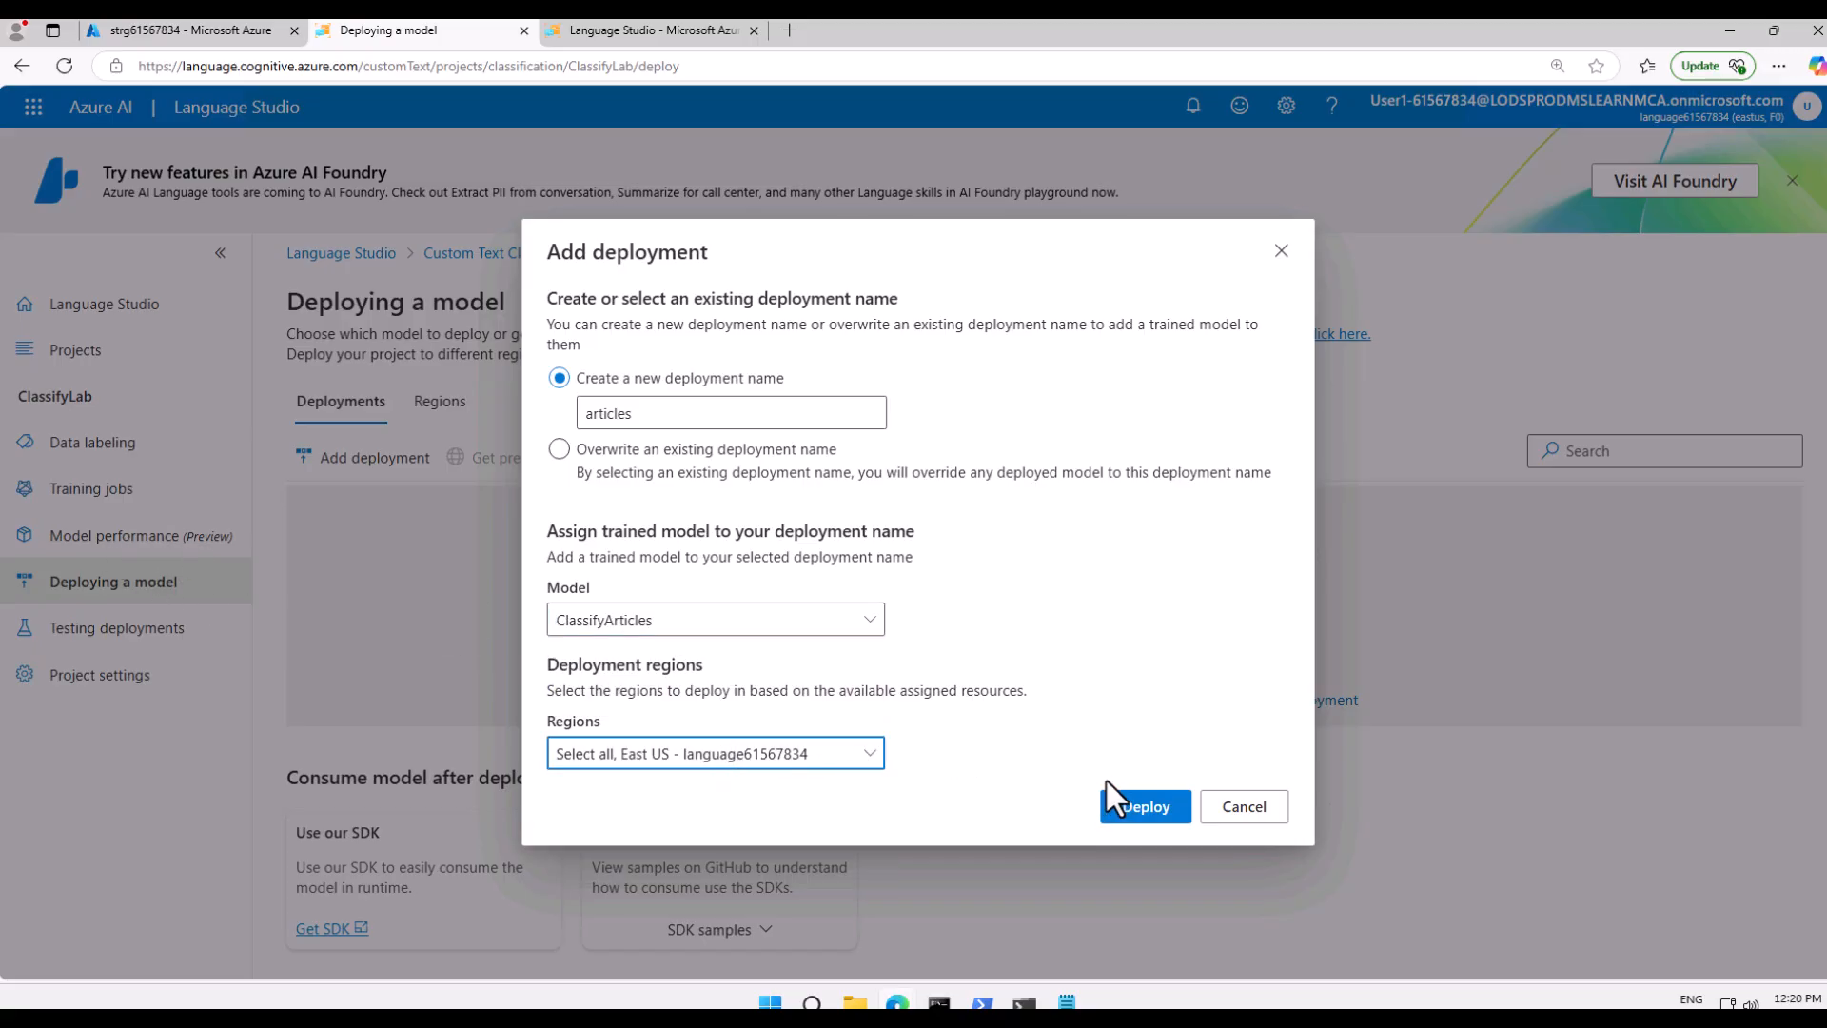
left_click(1144, 808)
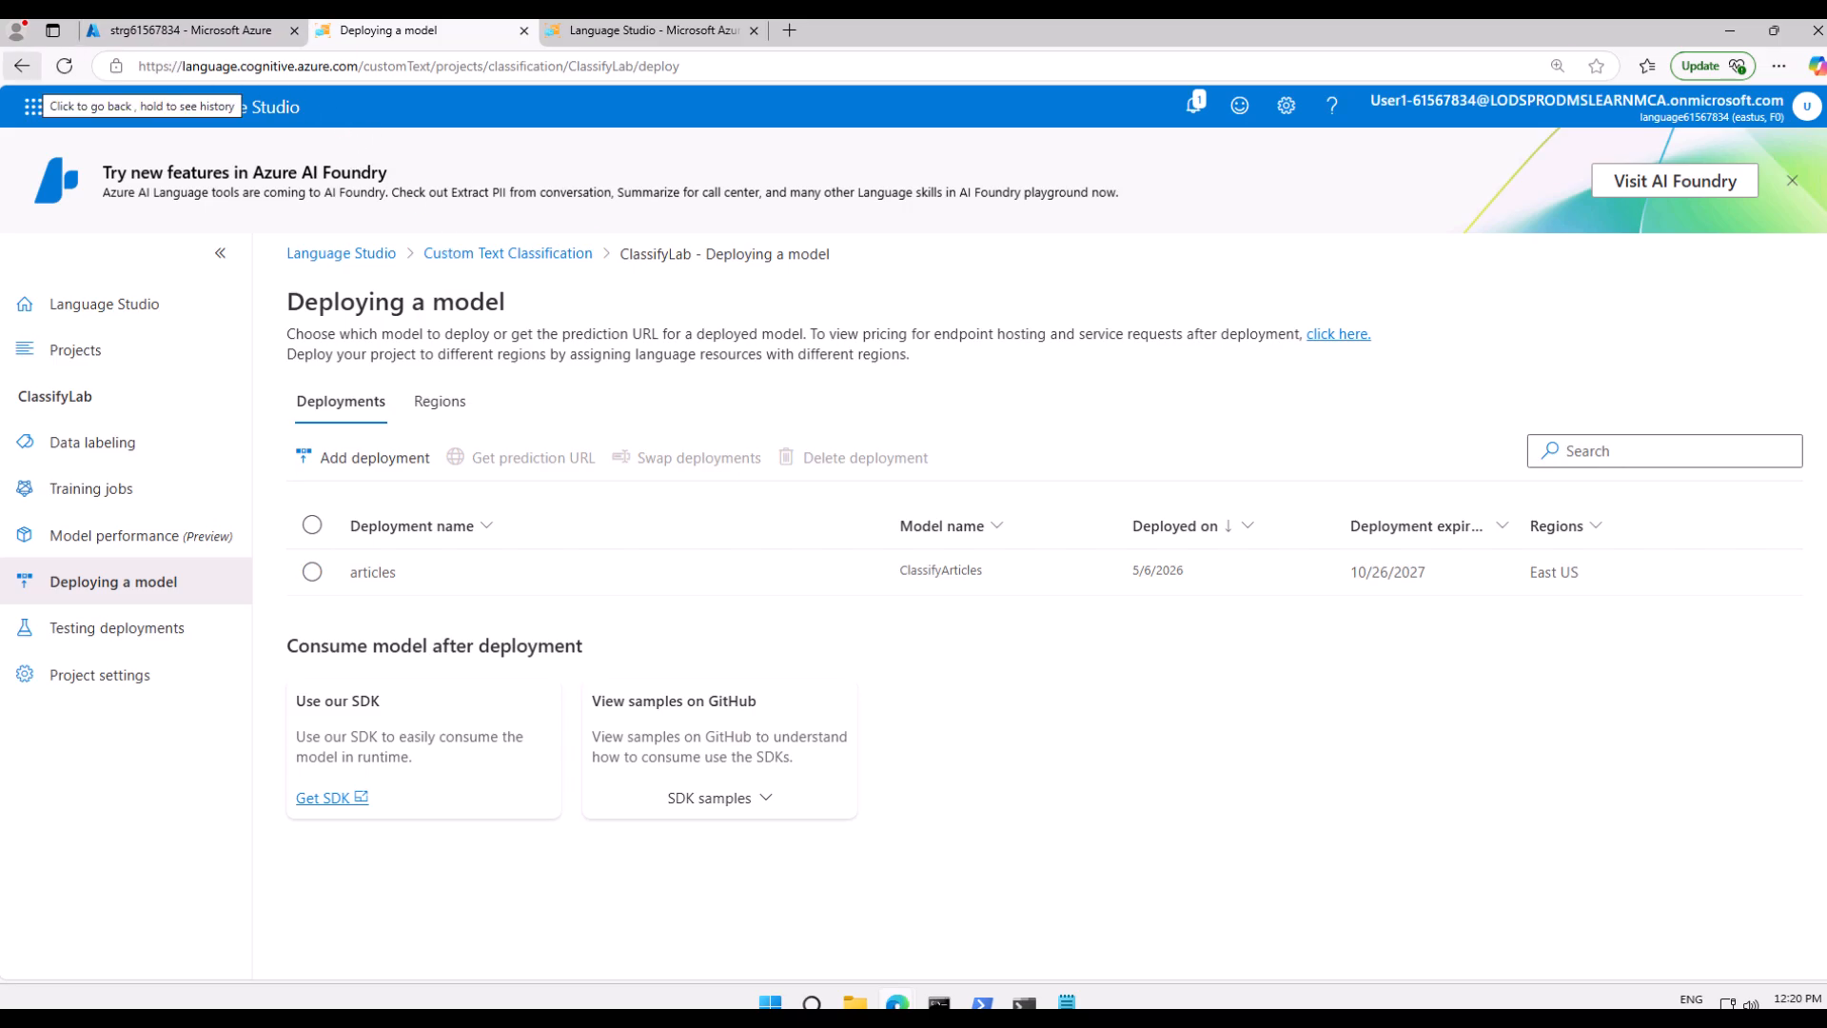
- Switch to the Azure portal and start a PowerShell Cloud Shell with no storage account, using the MOC Subscription
left_click(164, 28)
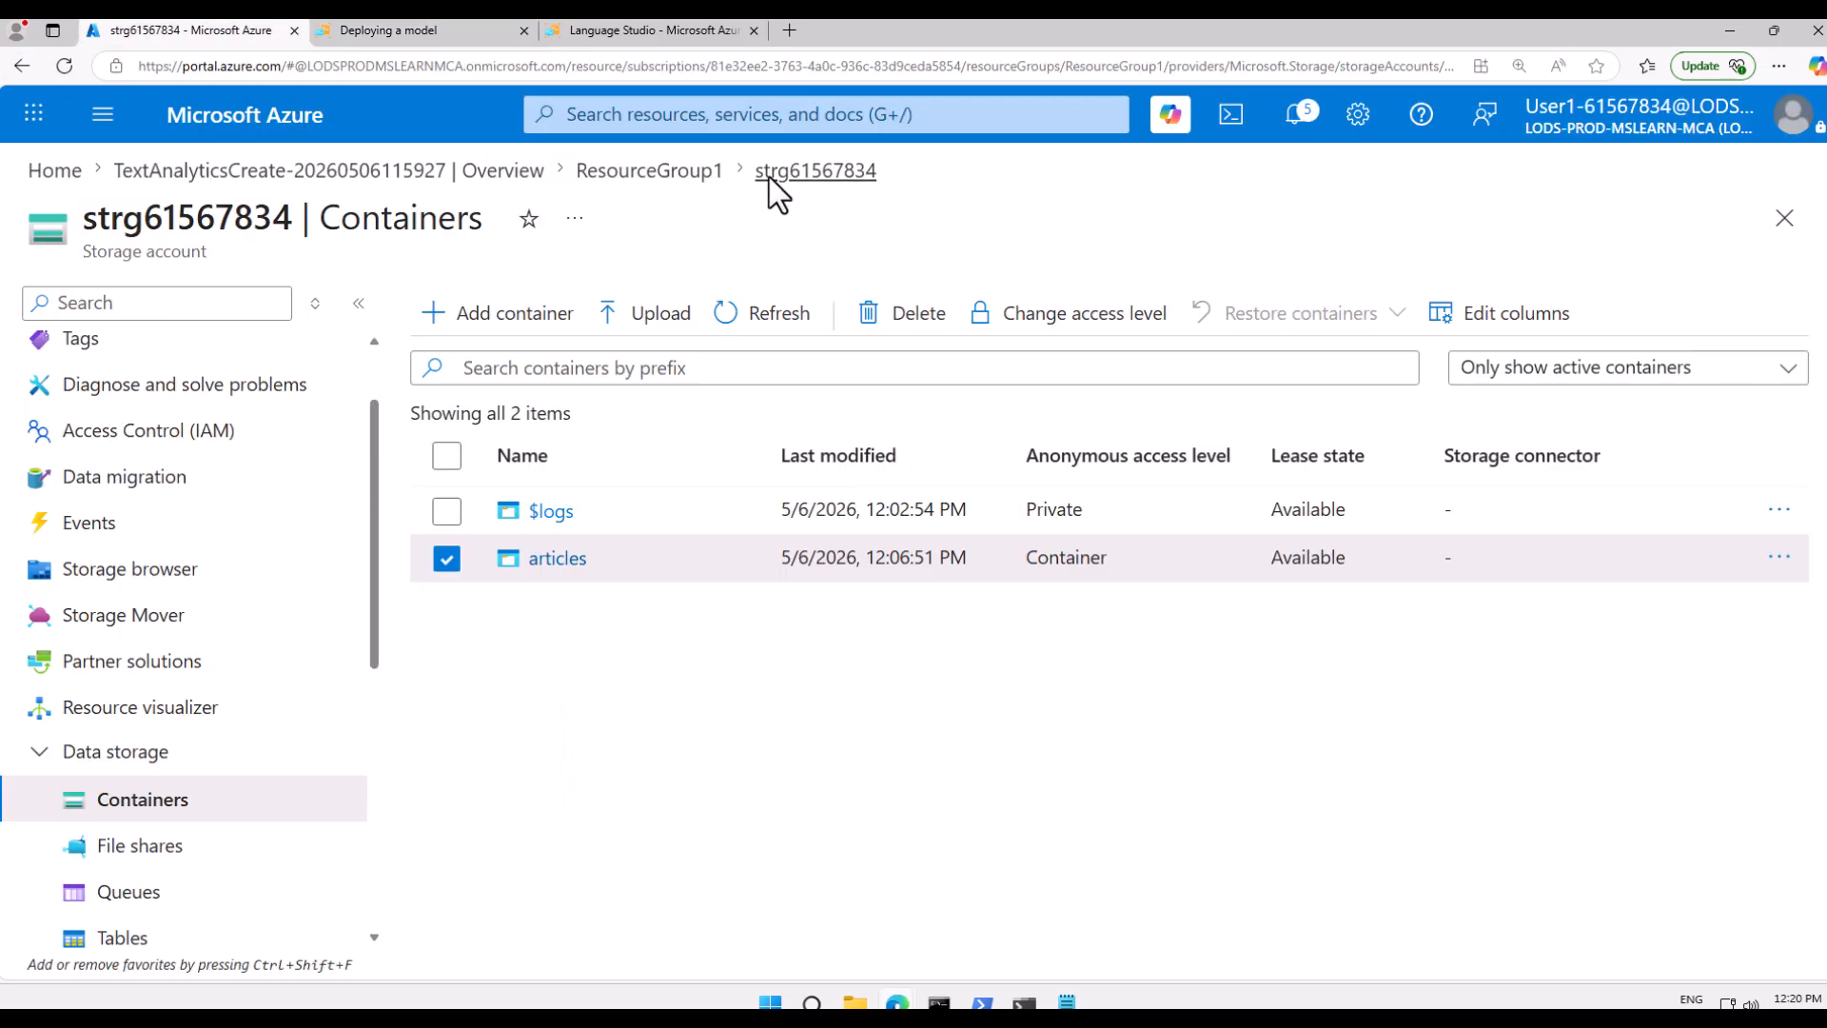
left_click(1231, 116)
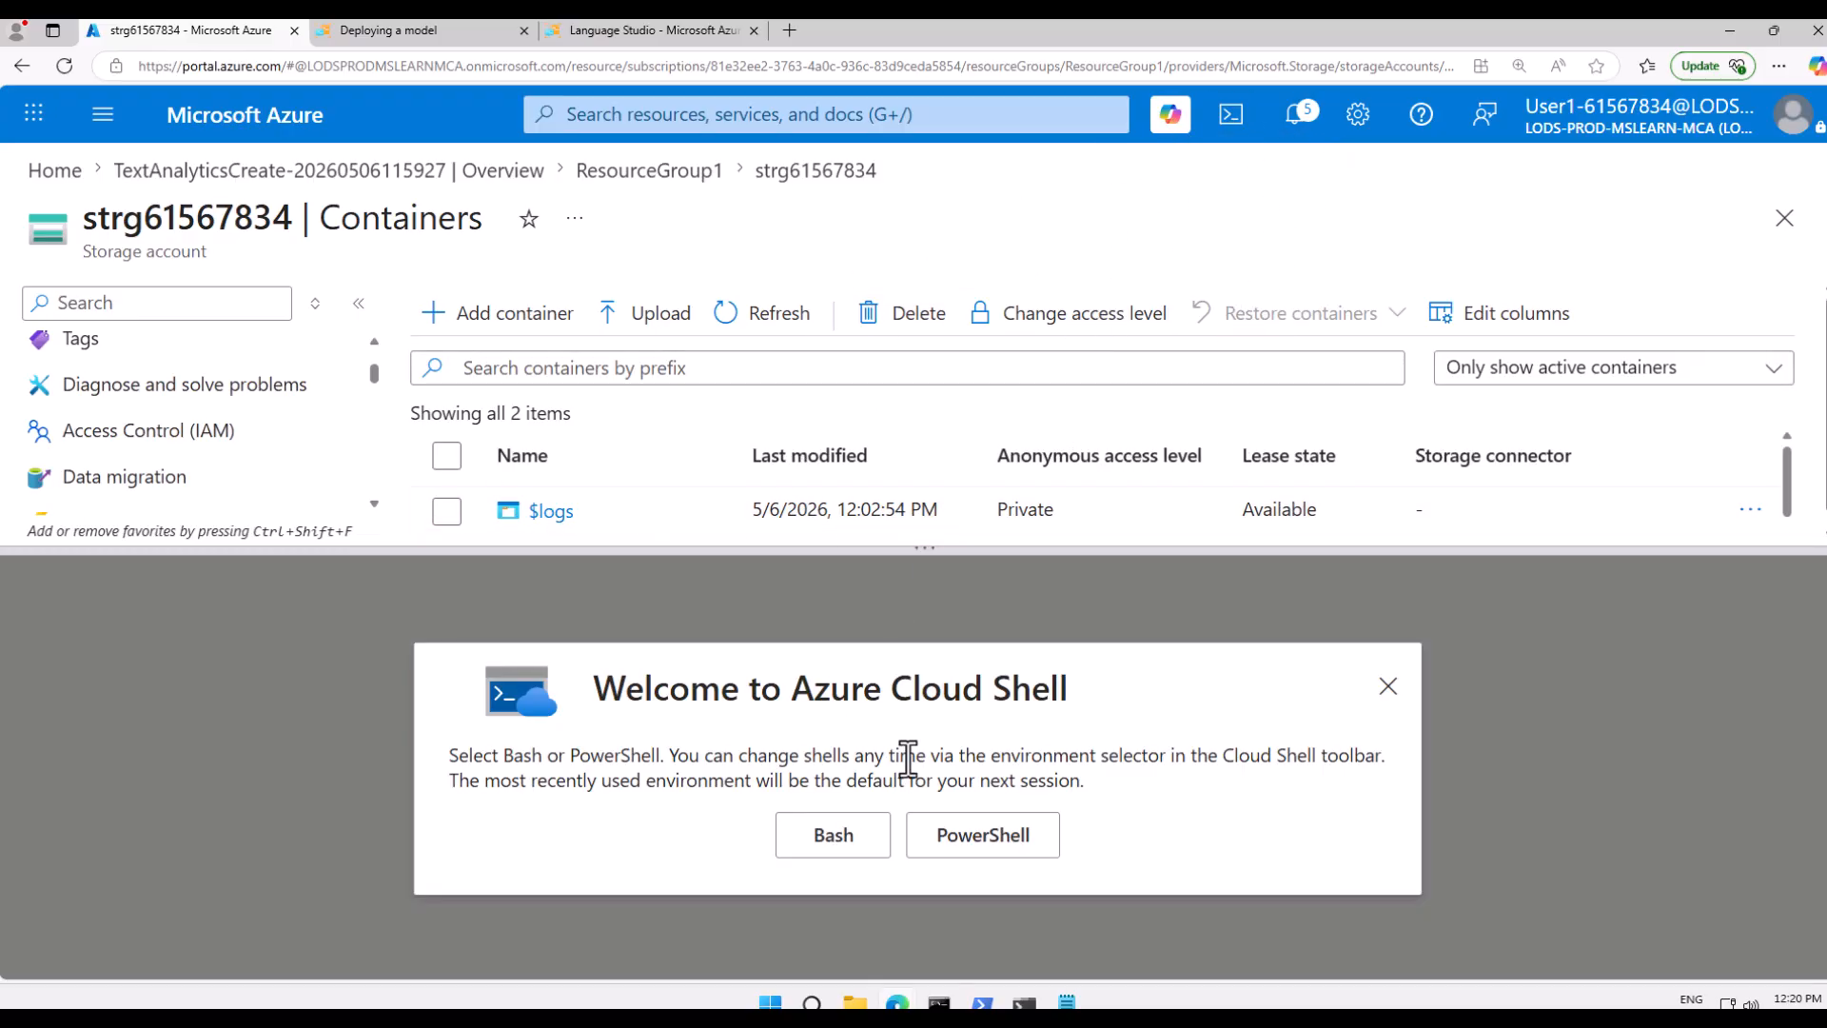
left_click(990, 843)
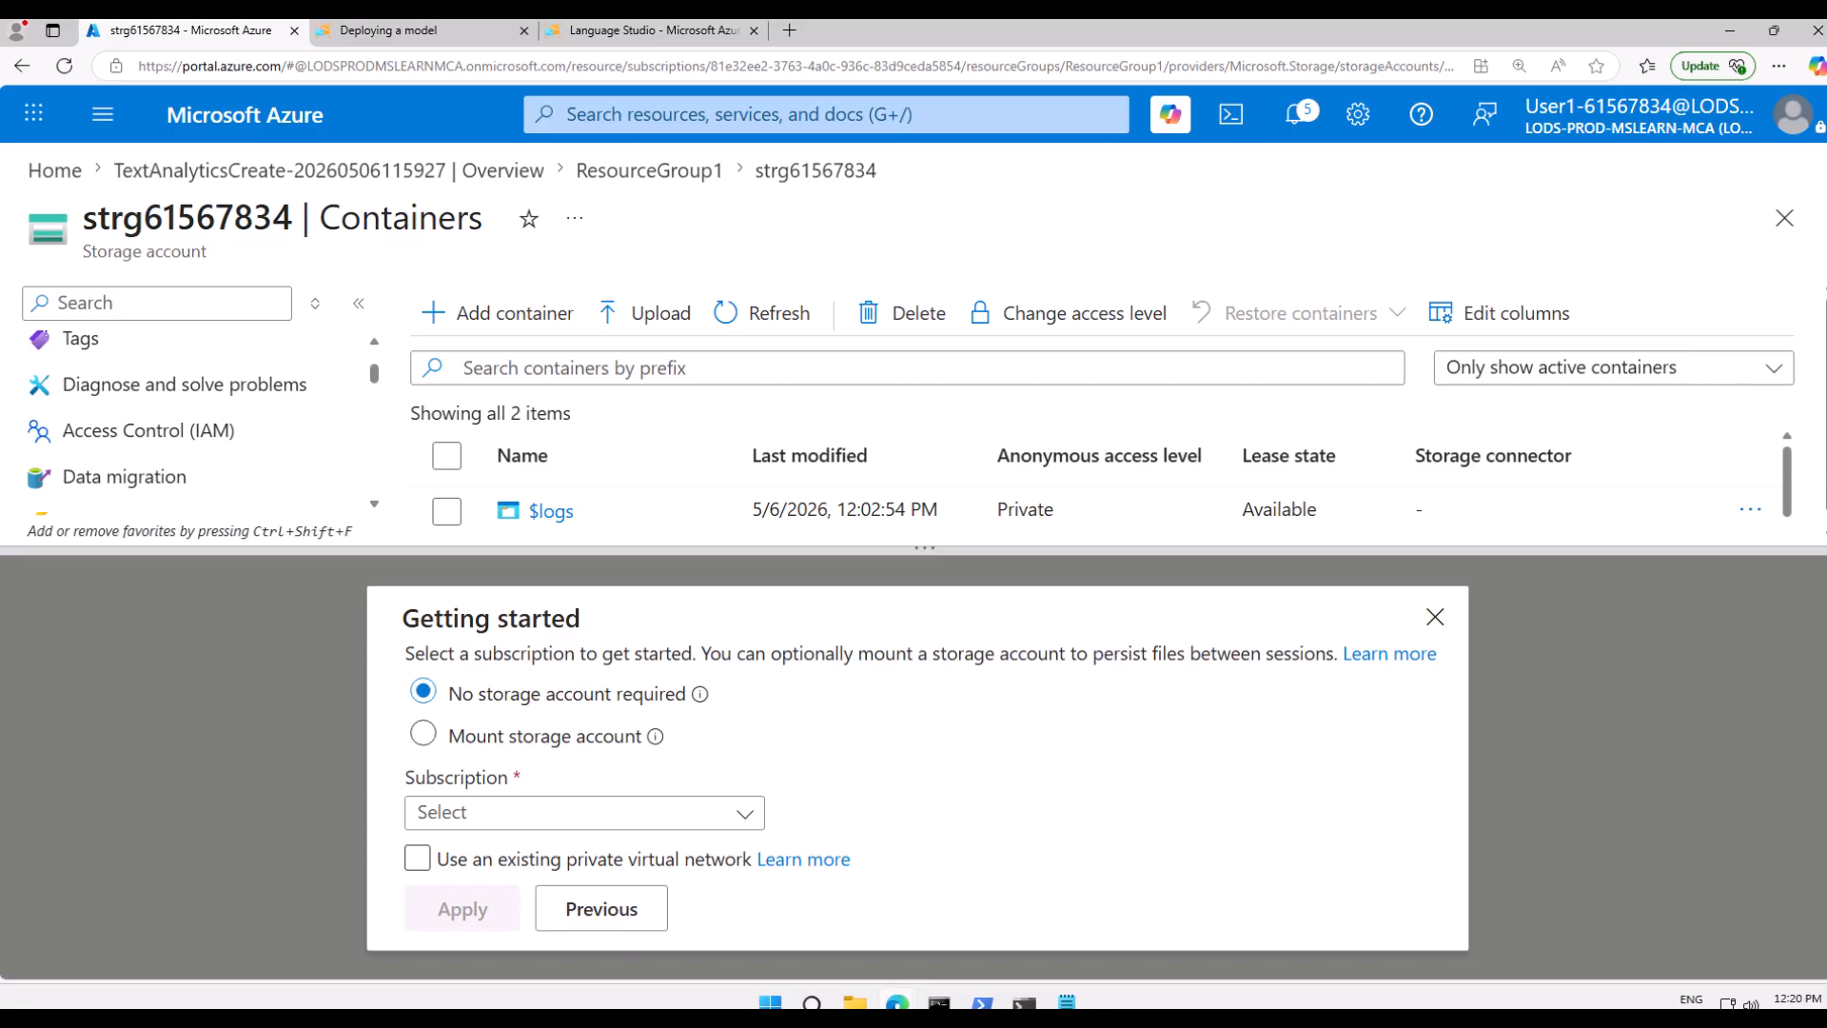
left_click(614, 813)
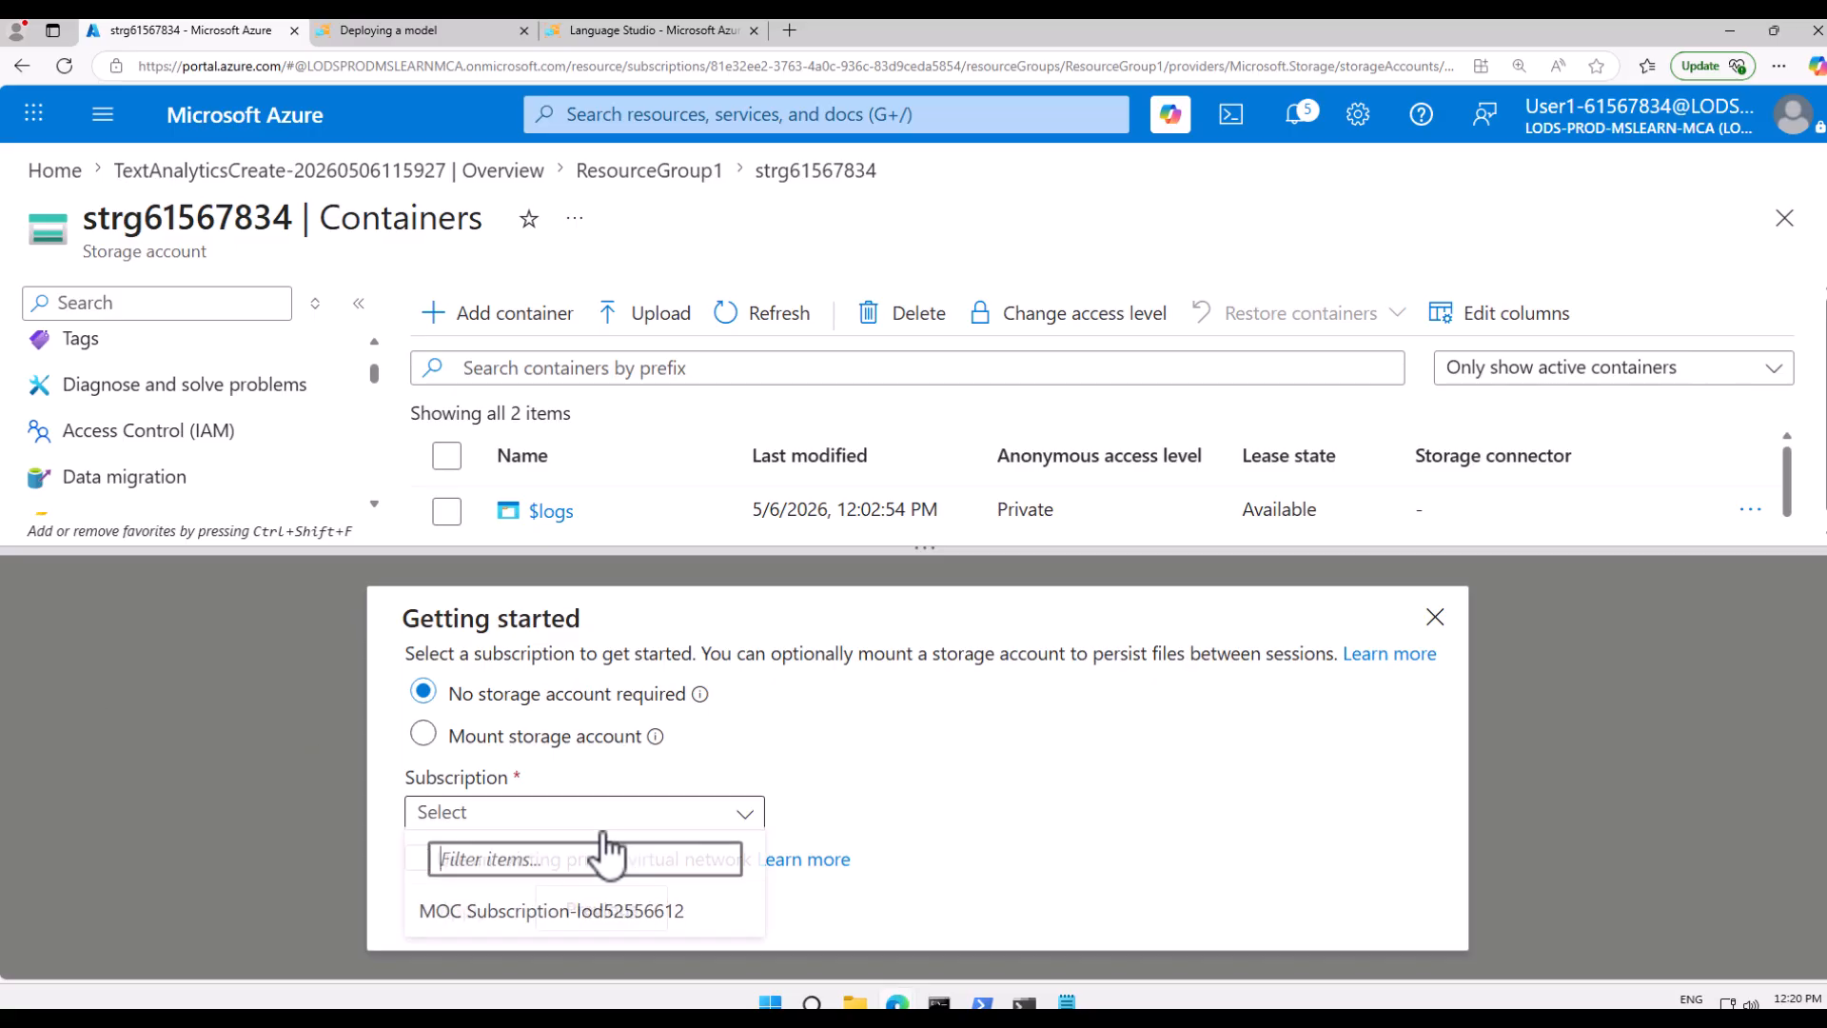
left_click(552, 916)
left_click(503, 915)
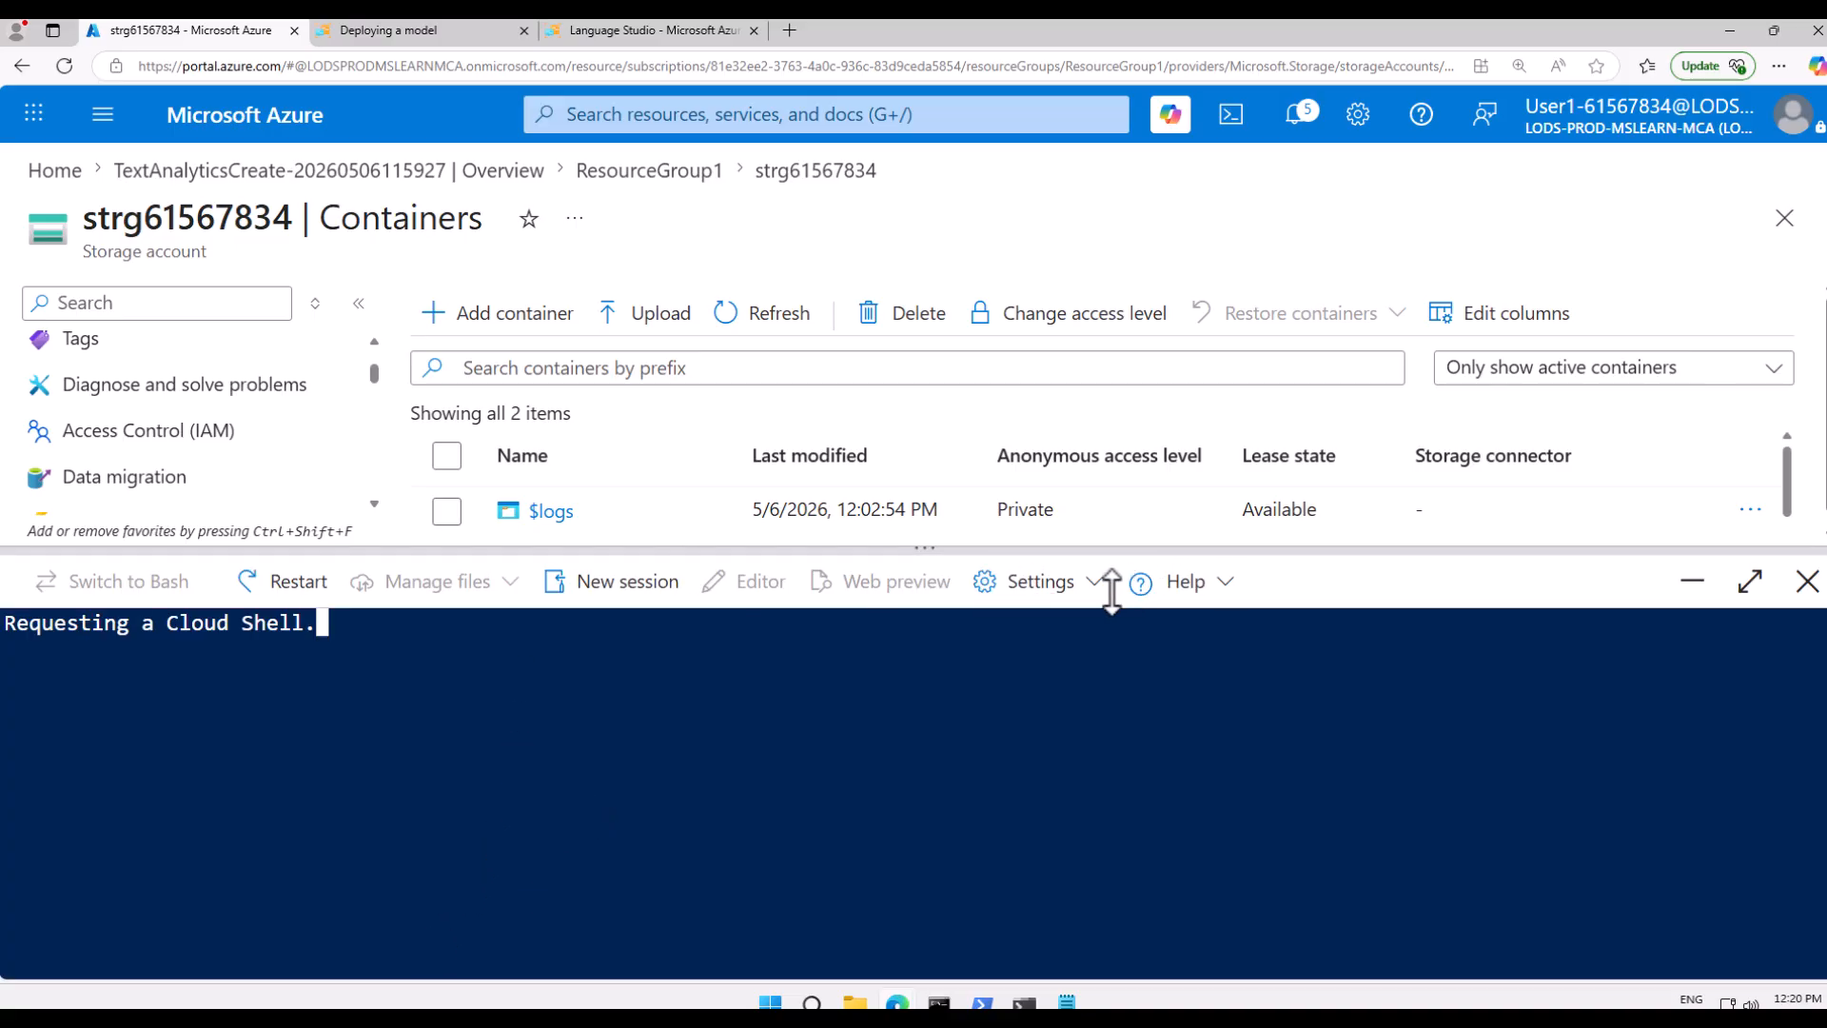
- Maximize the Cloud Shell pane and switch it to the classic version
left_click(1749, 581)
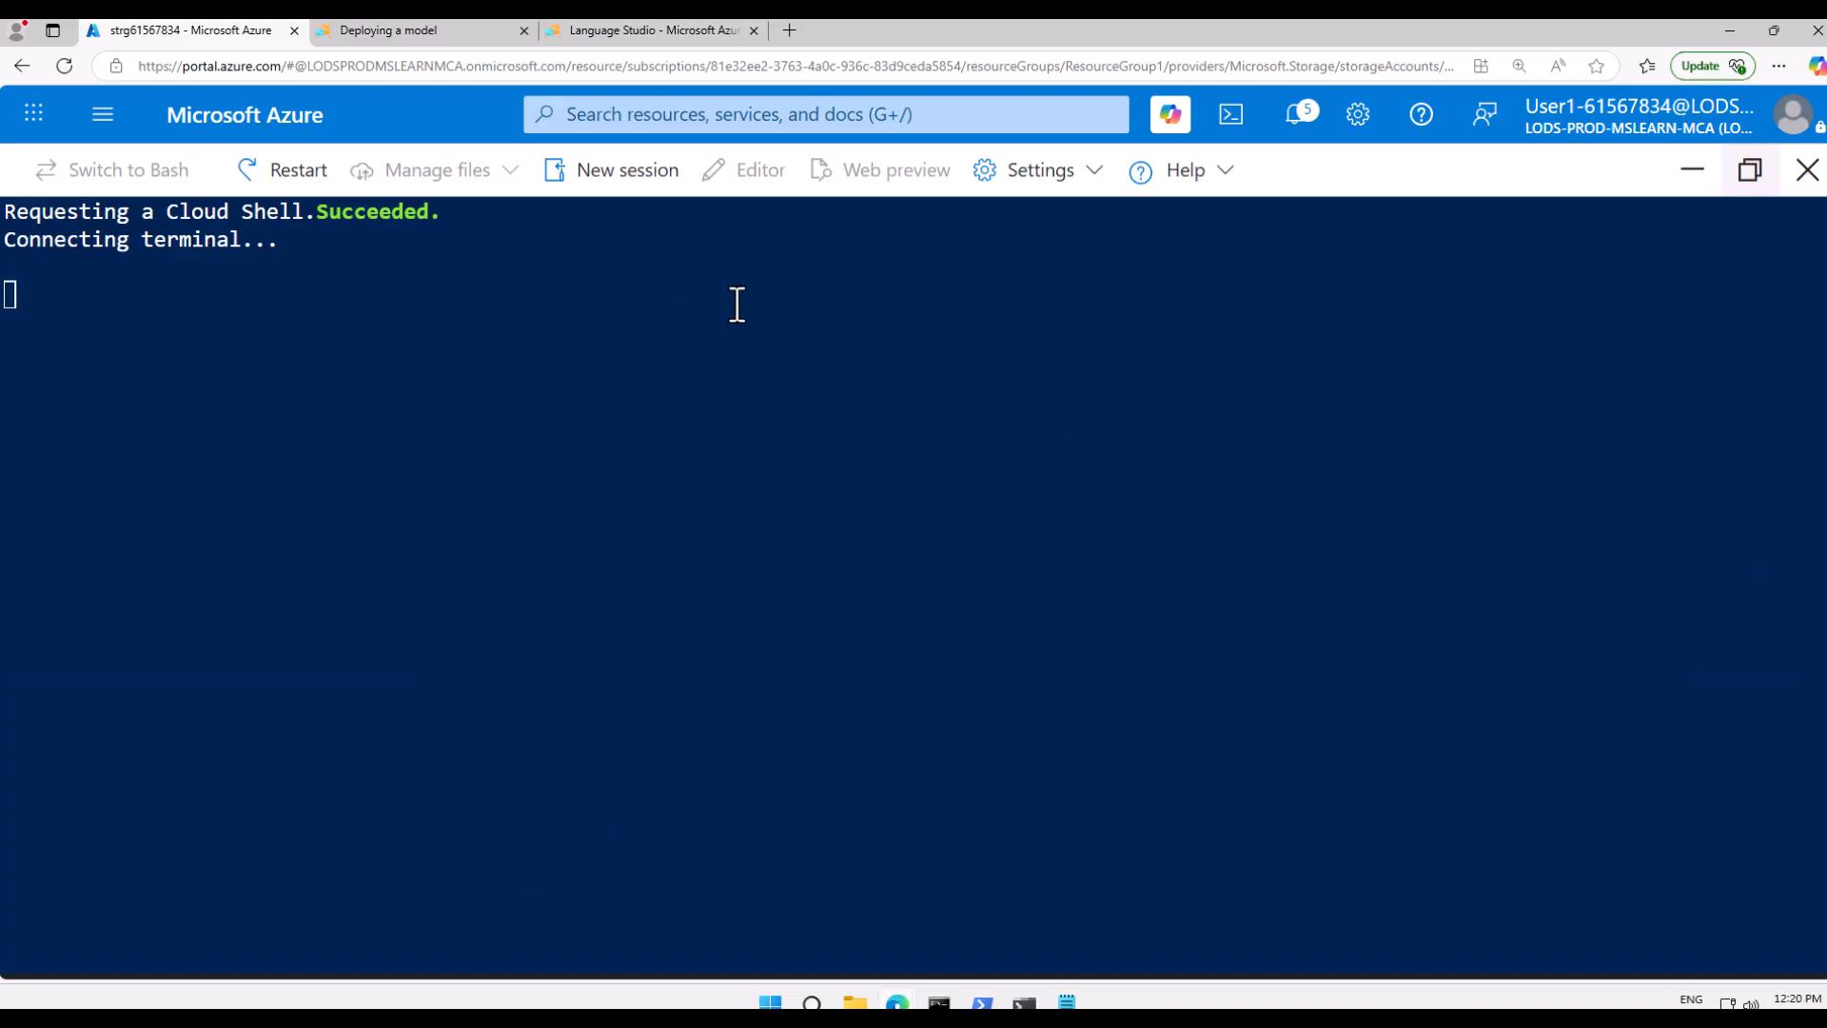
left_click(1042, 176)
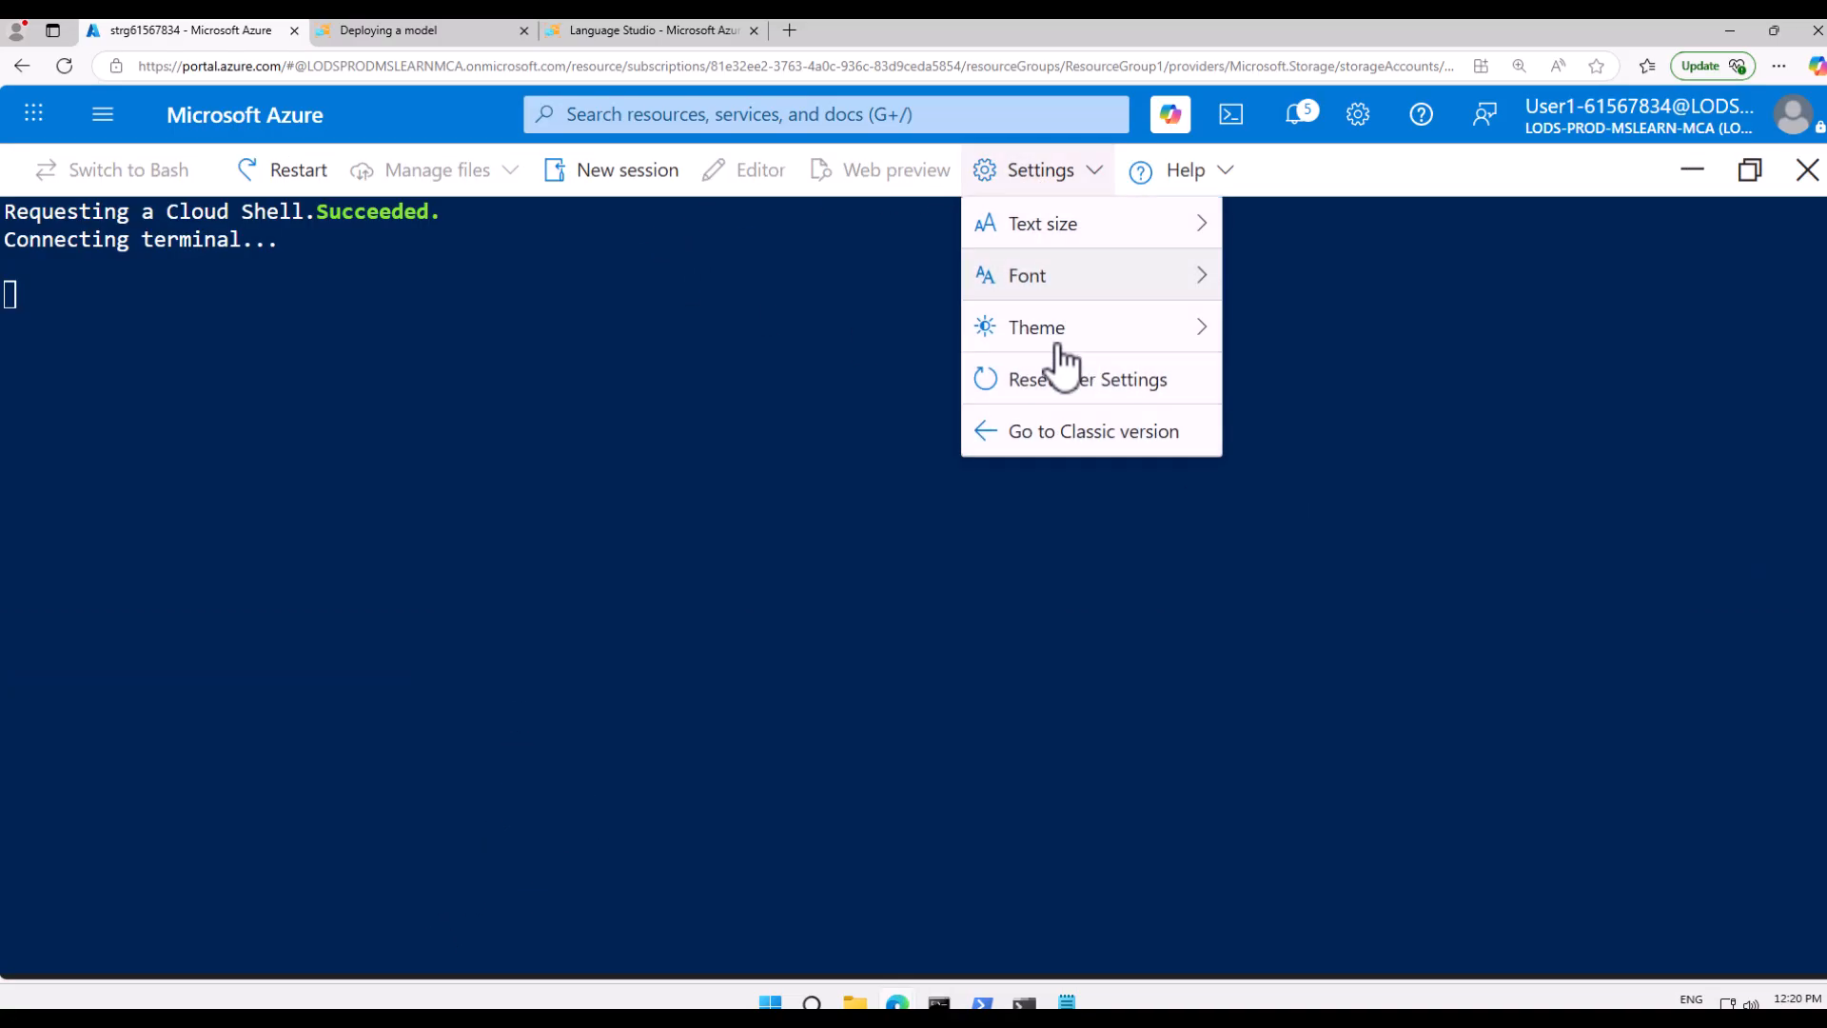
left_click(1066, 436)
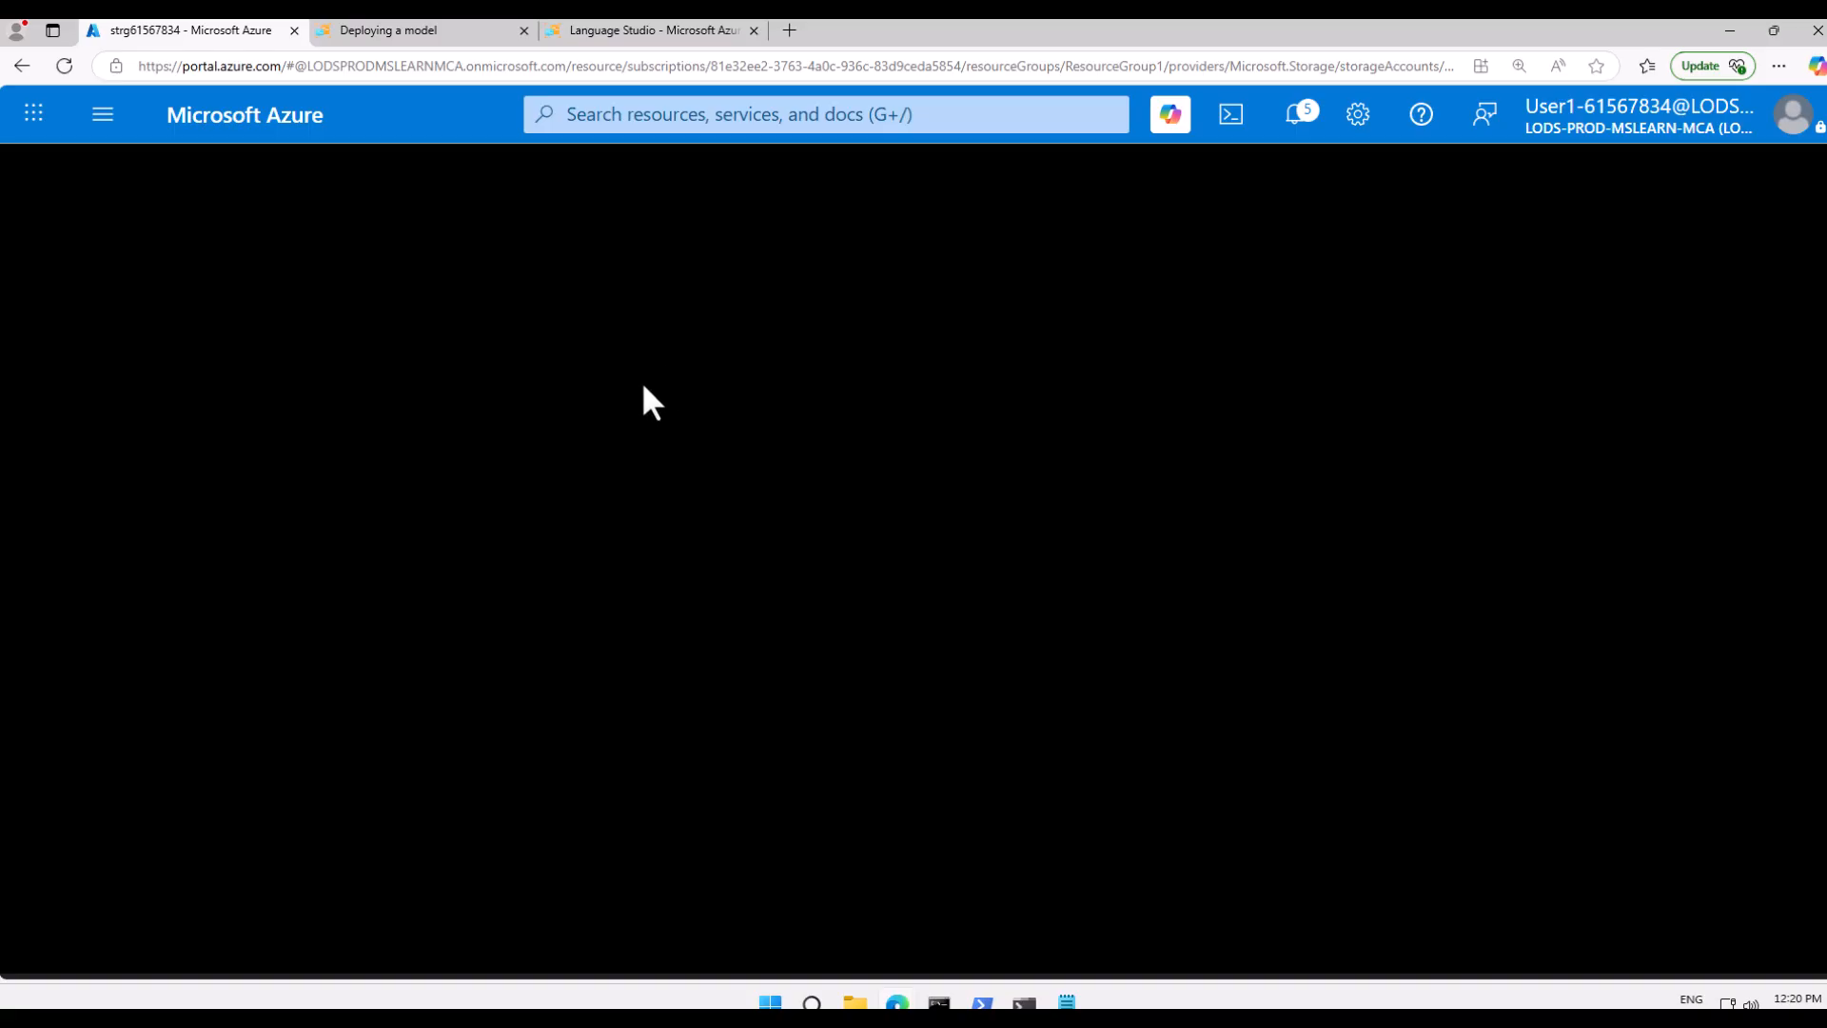
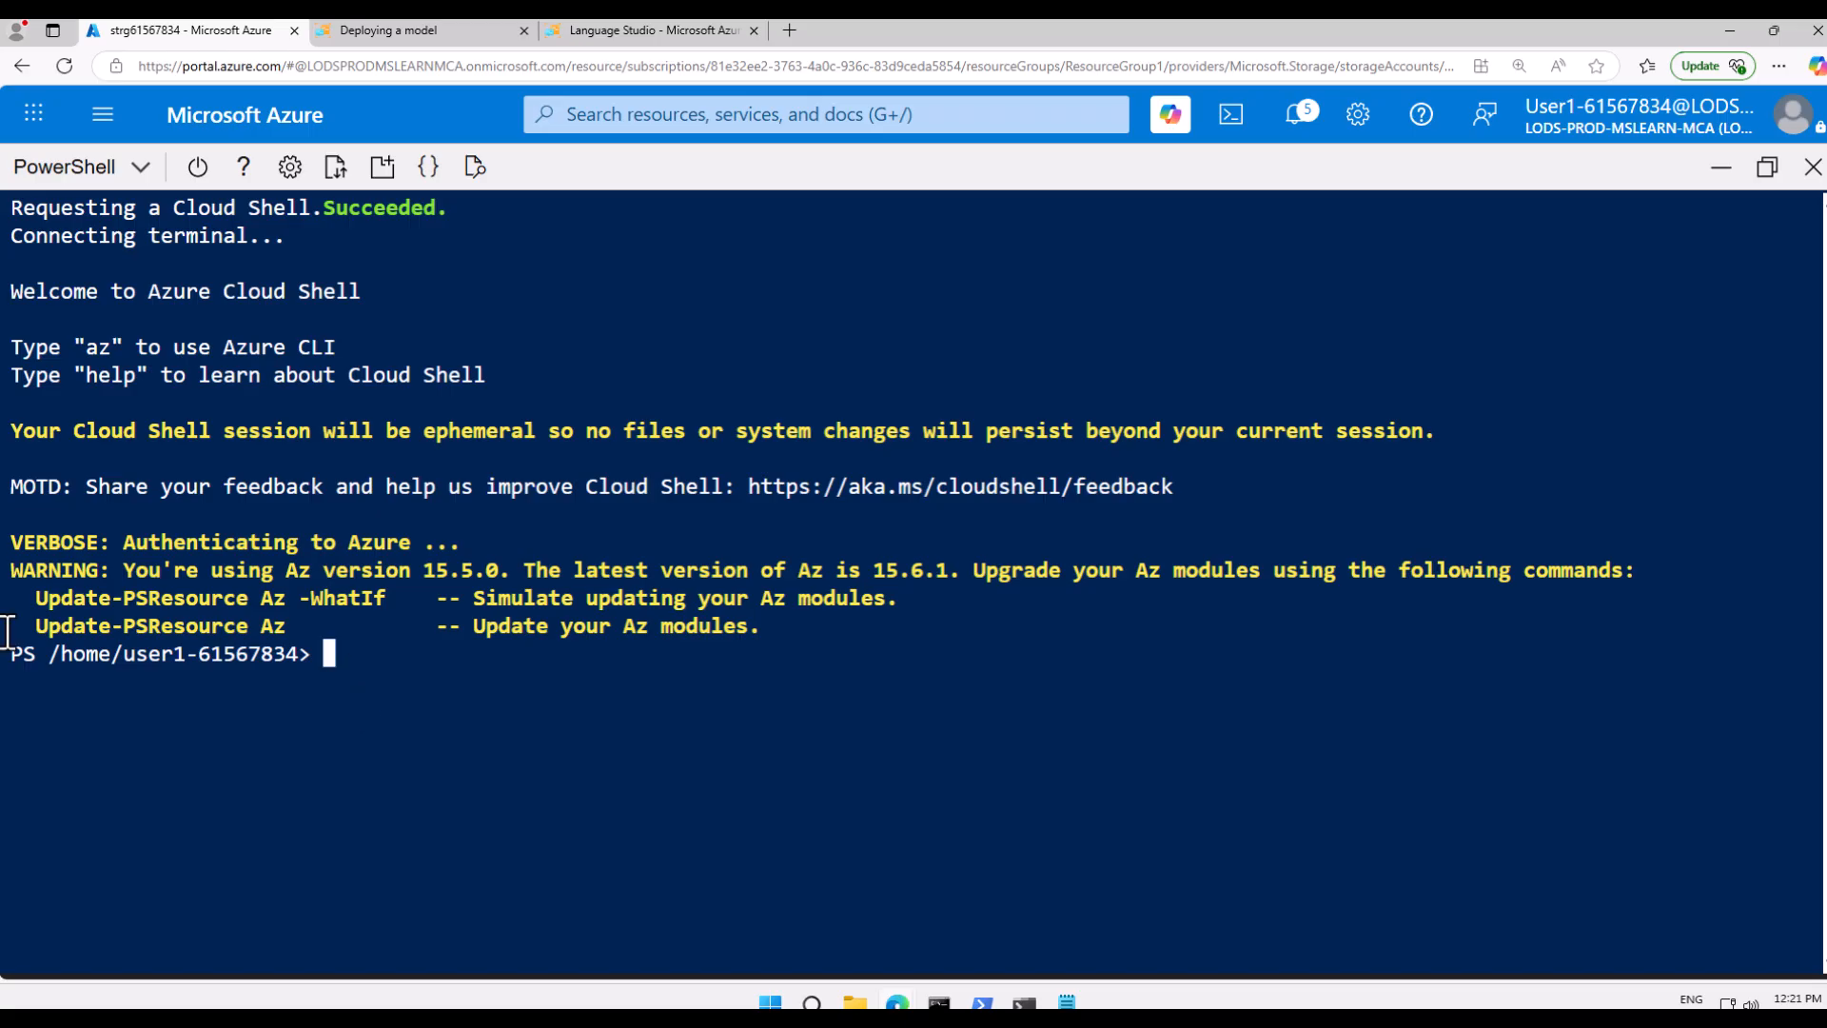
type("rm -r mslearn-ai-language -f")
key("Return")
type("git clone https://github.co")
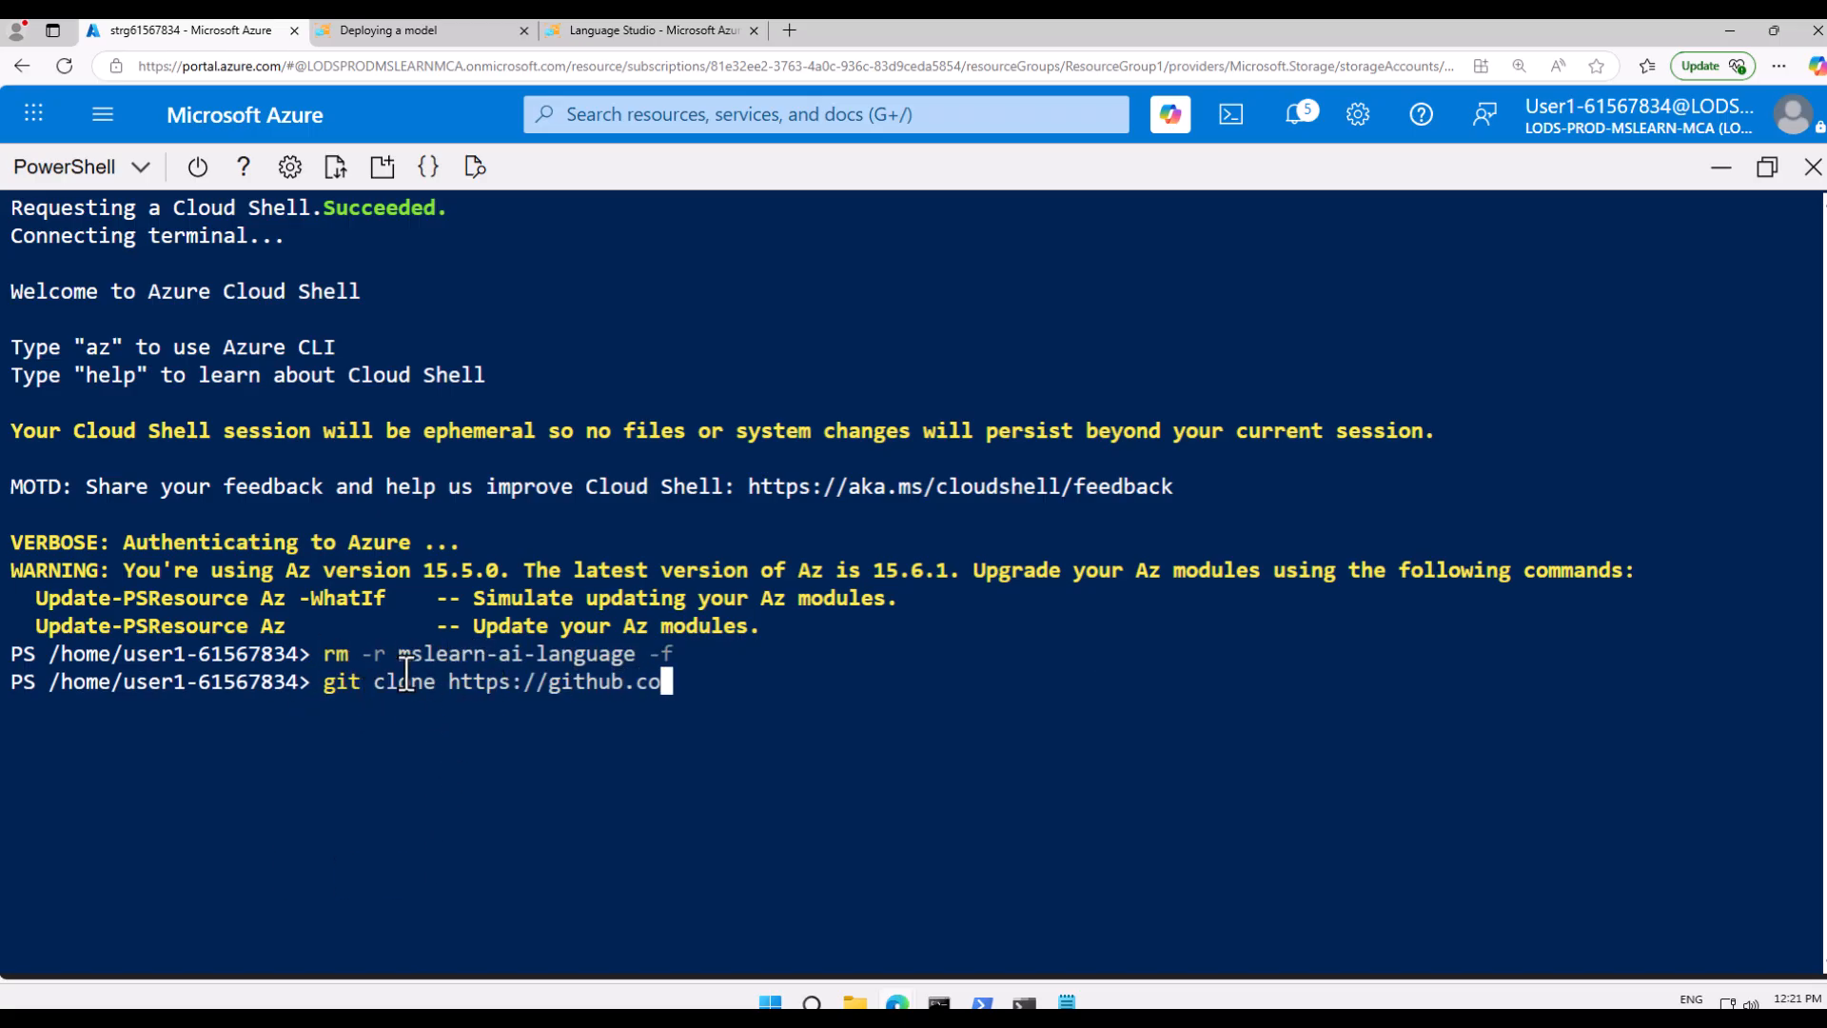
type("m/microsoftlearning/")
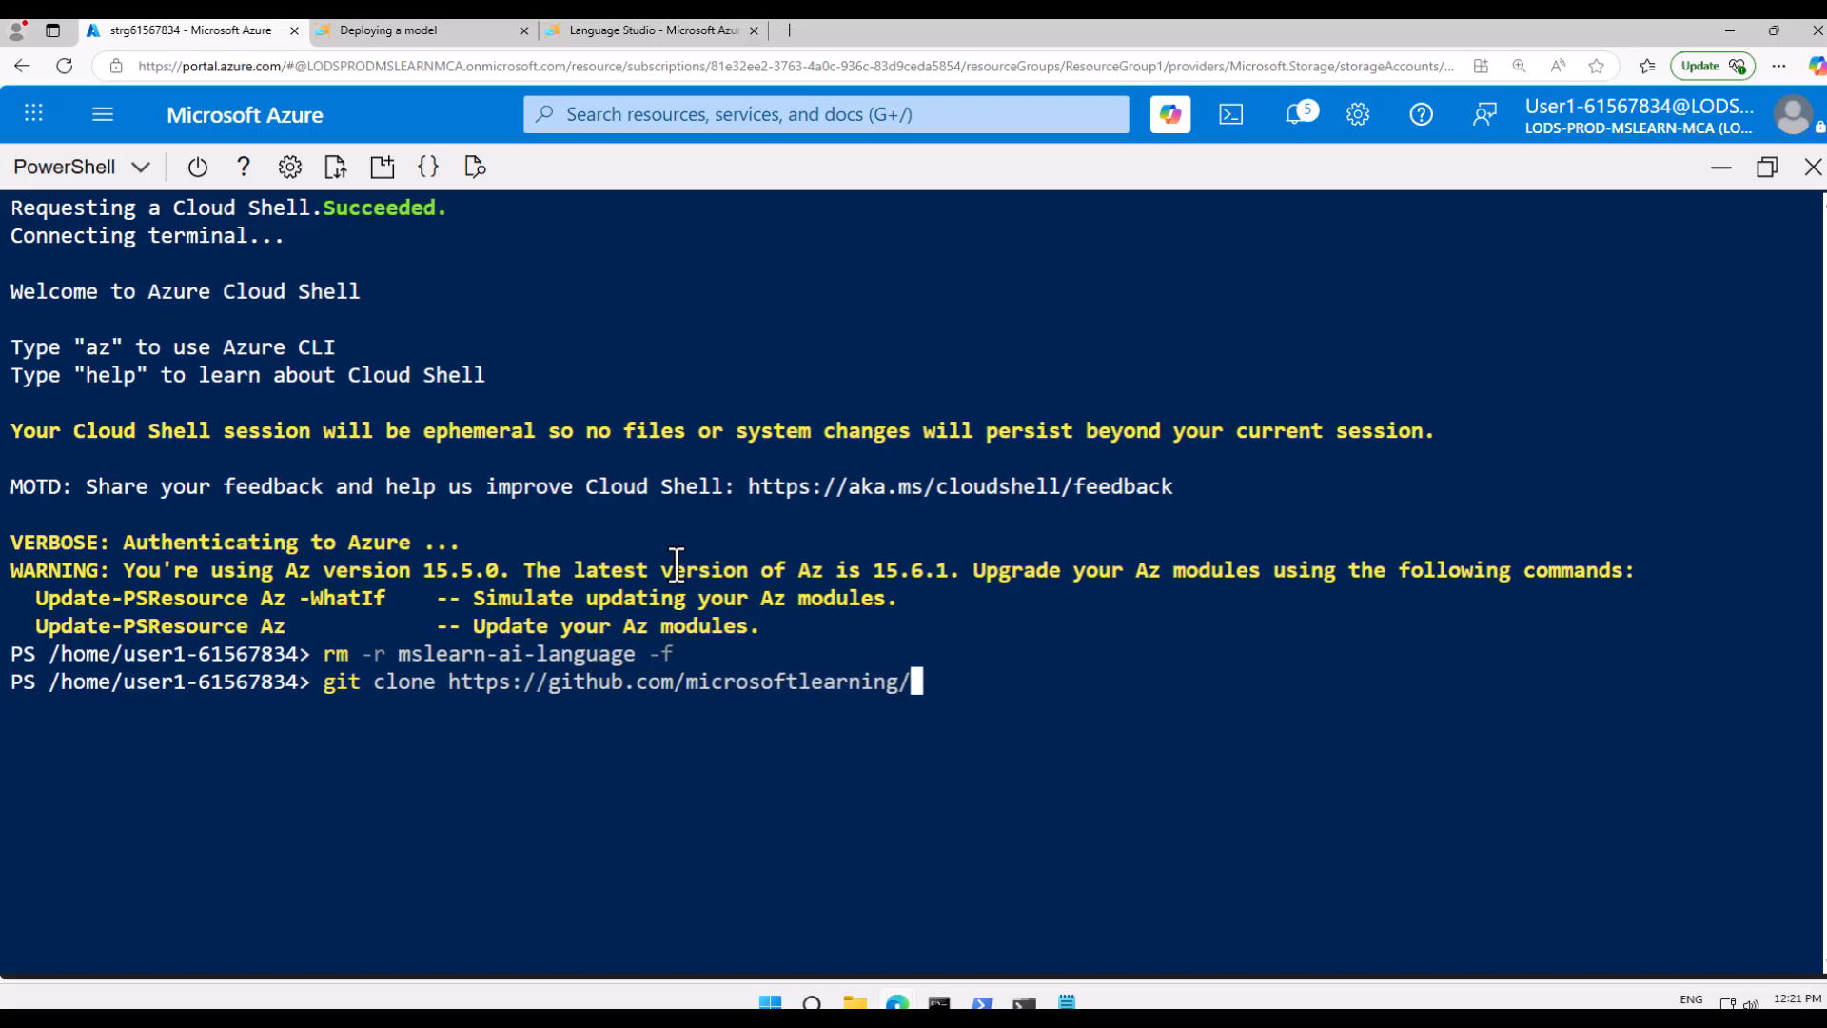
type("mslearn-ai-language")
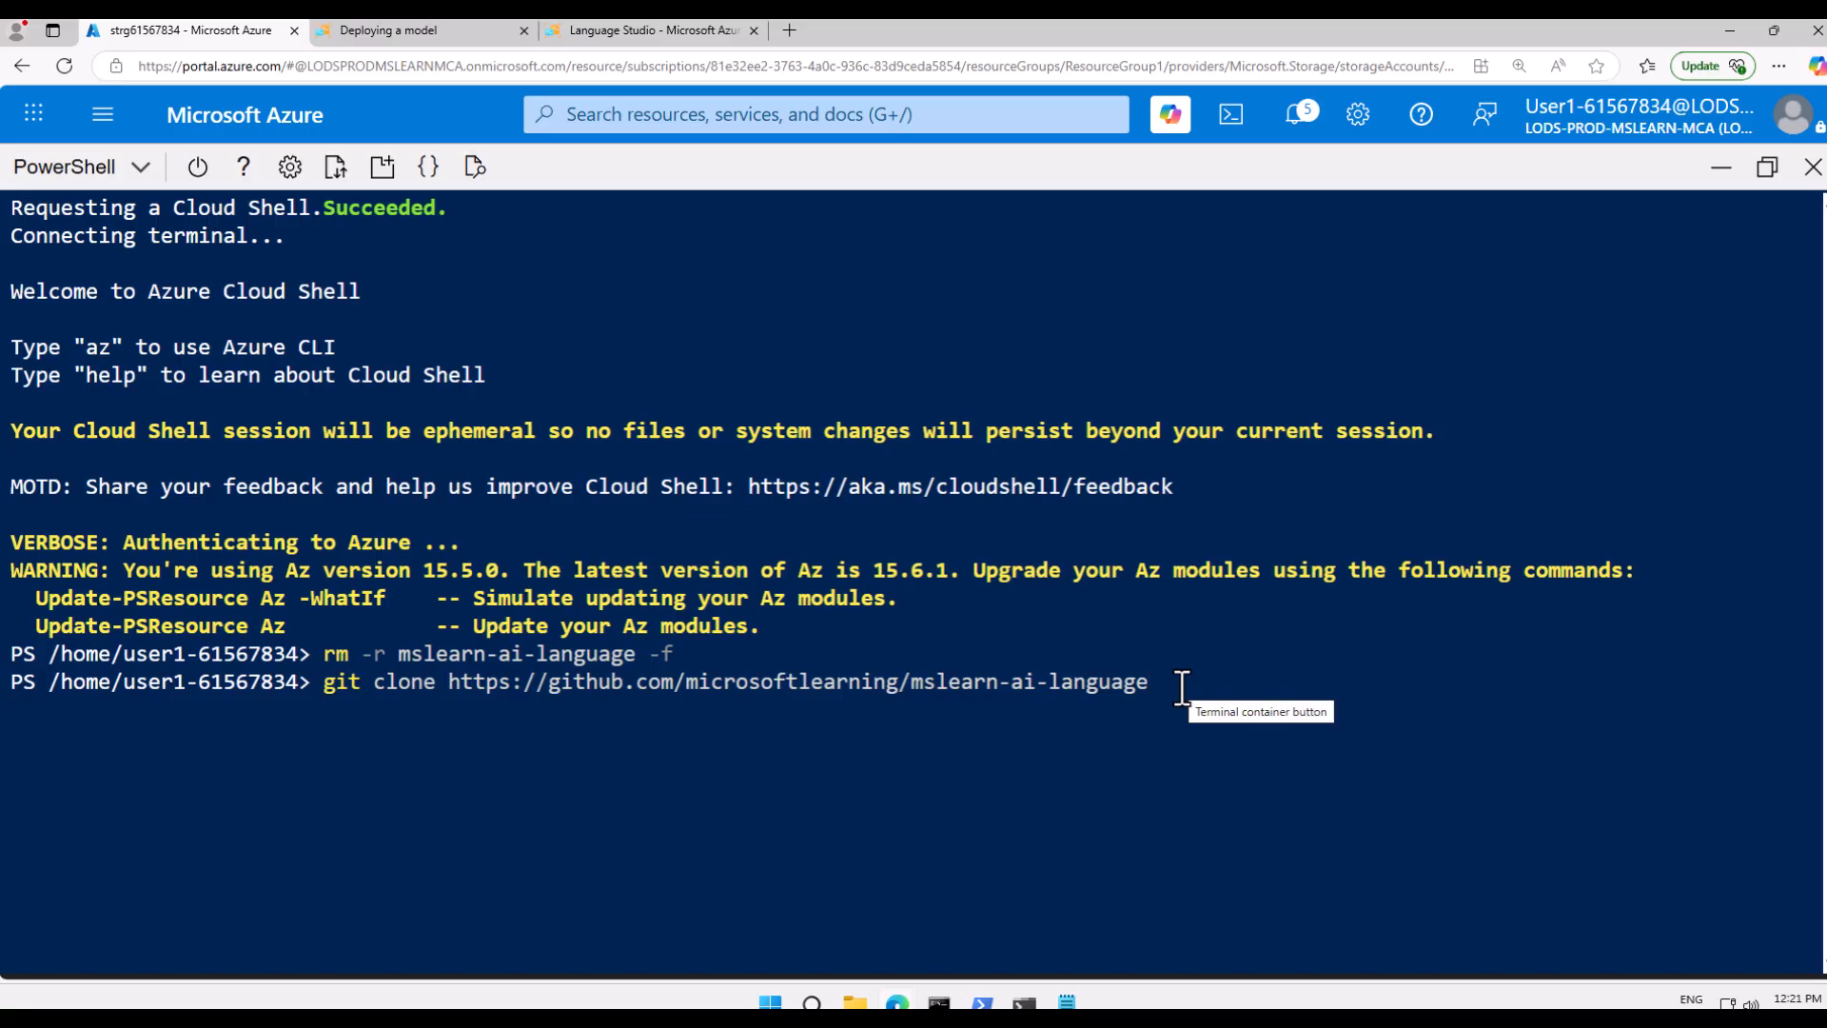
key("Return")
- Open the Cloud Shell code editor and enlarge the terminal area beneath it
left_click(431, 169)
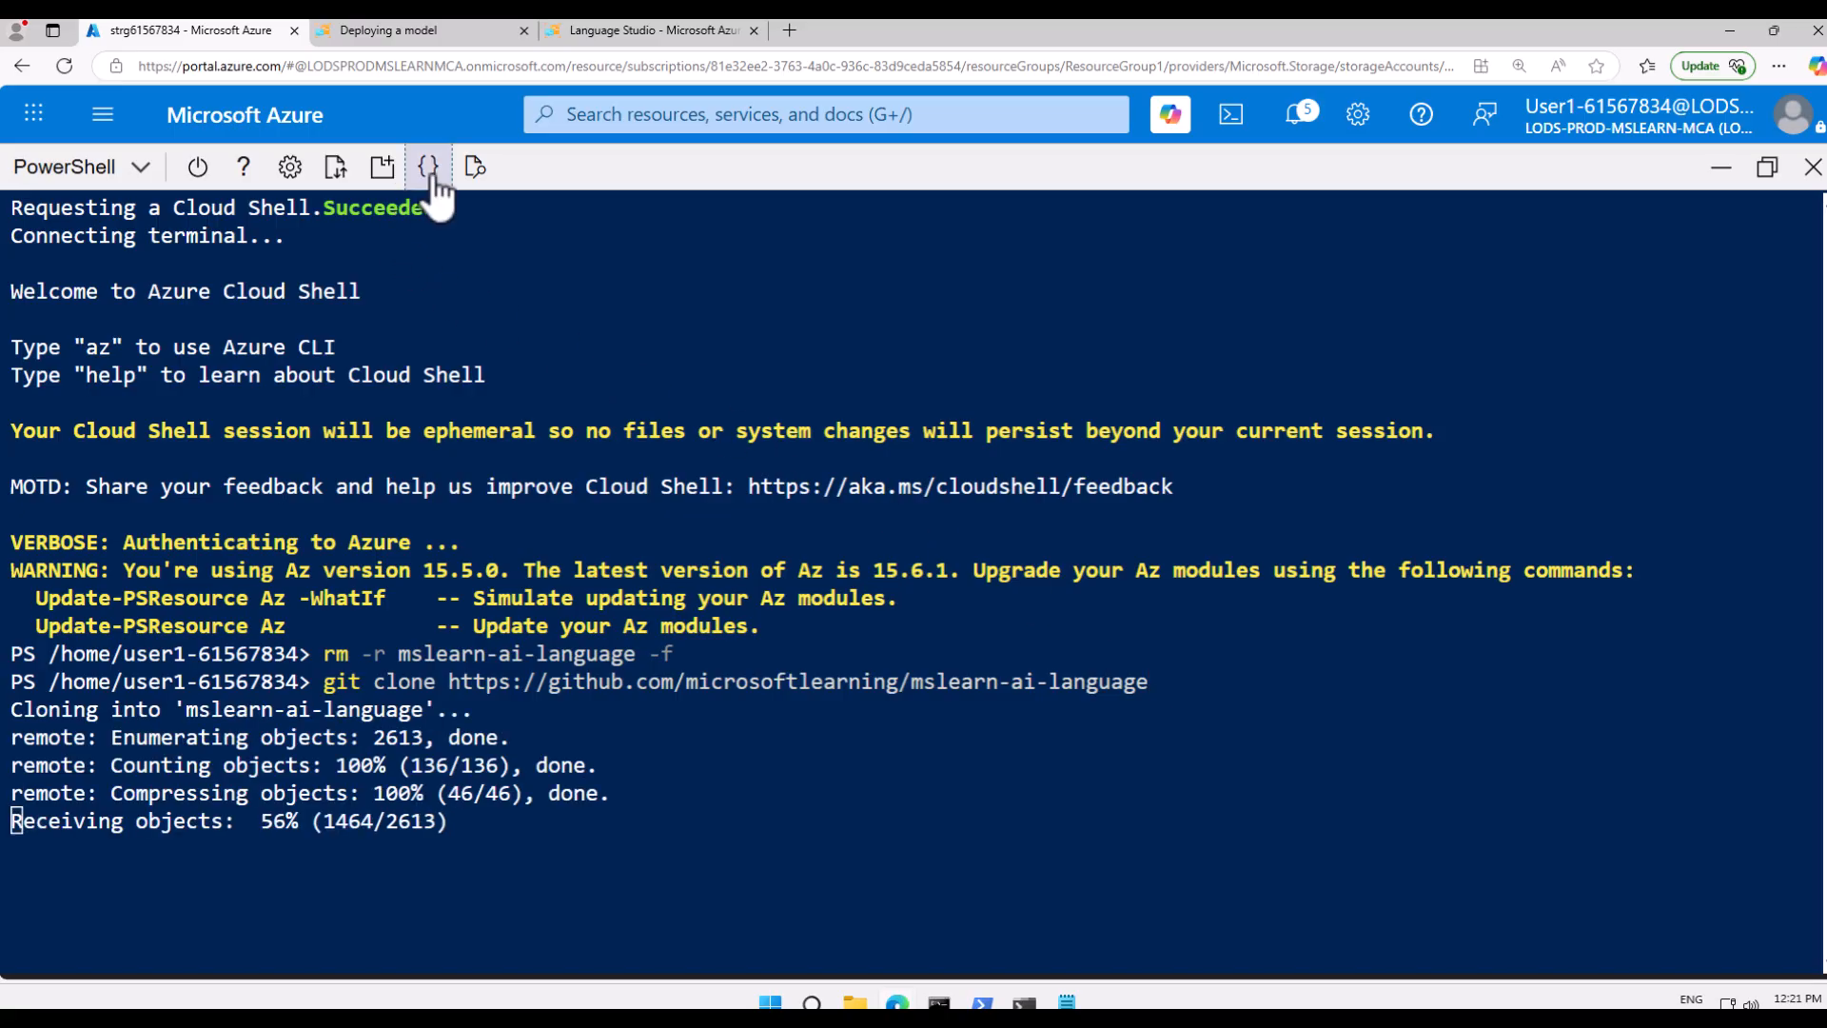
left_click_drag(493, 807, 514, 497)
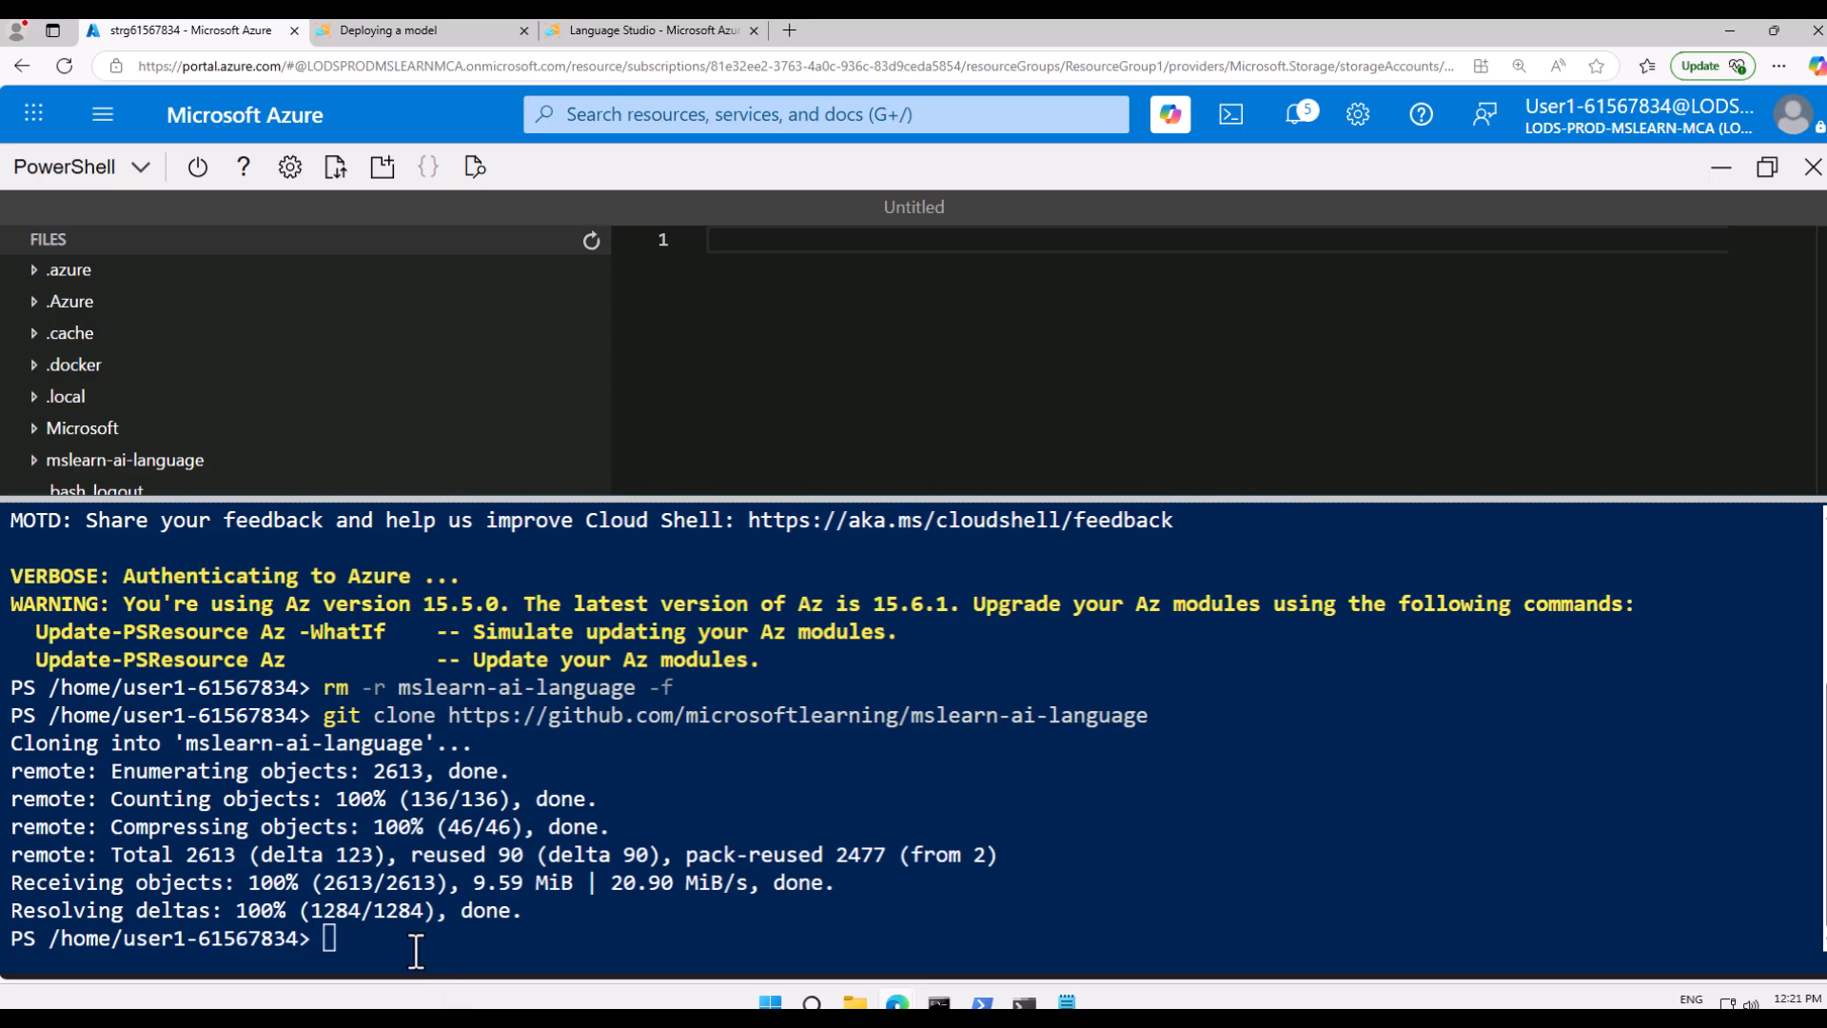
- Change the terminal's working directory to mslearn-ai-language/Labfiles/04-text-classification/Python/classify-text
type("cd mslearn-ai-langua")
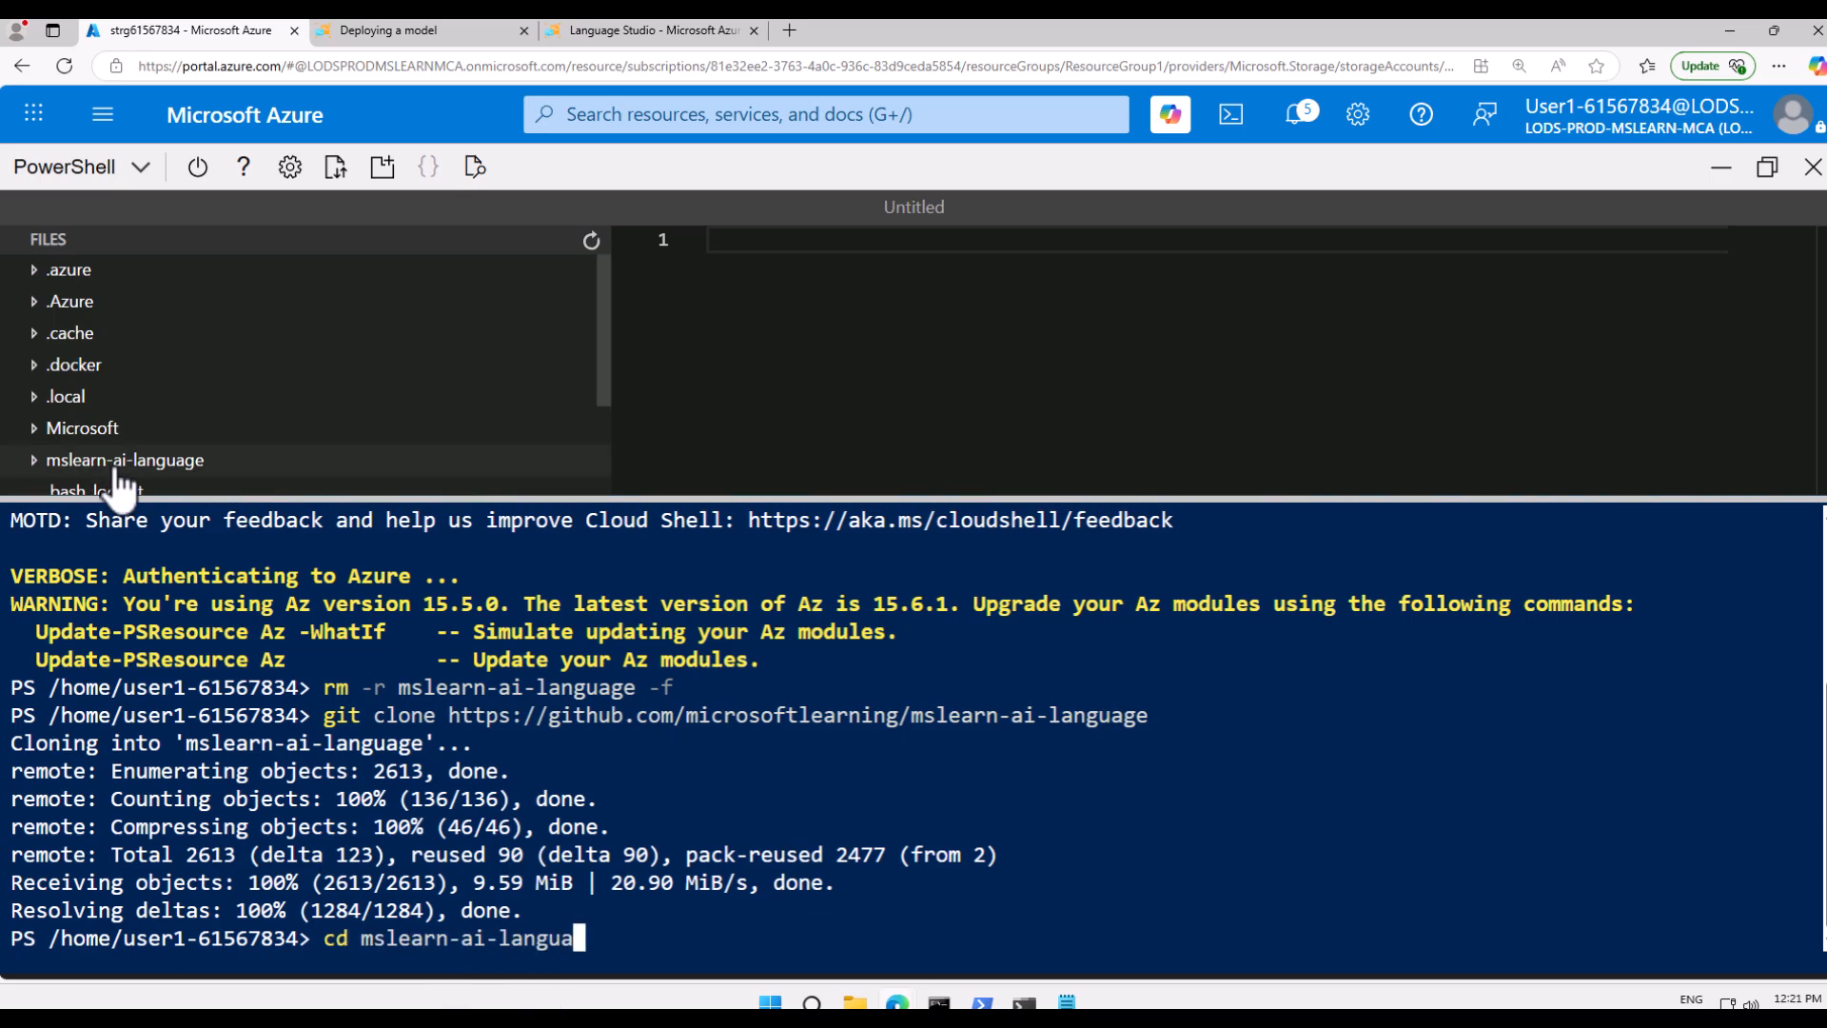
type("ge/Labfiles/04-tex")
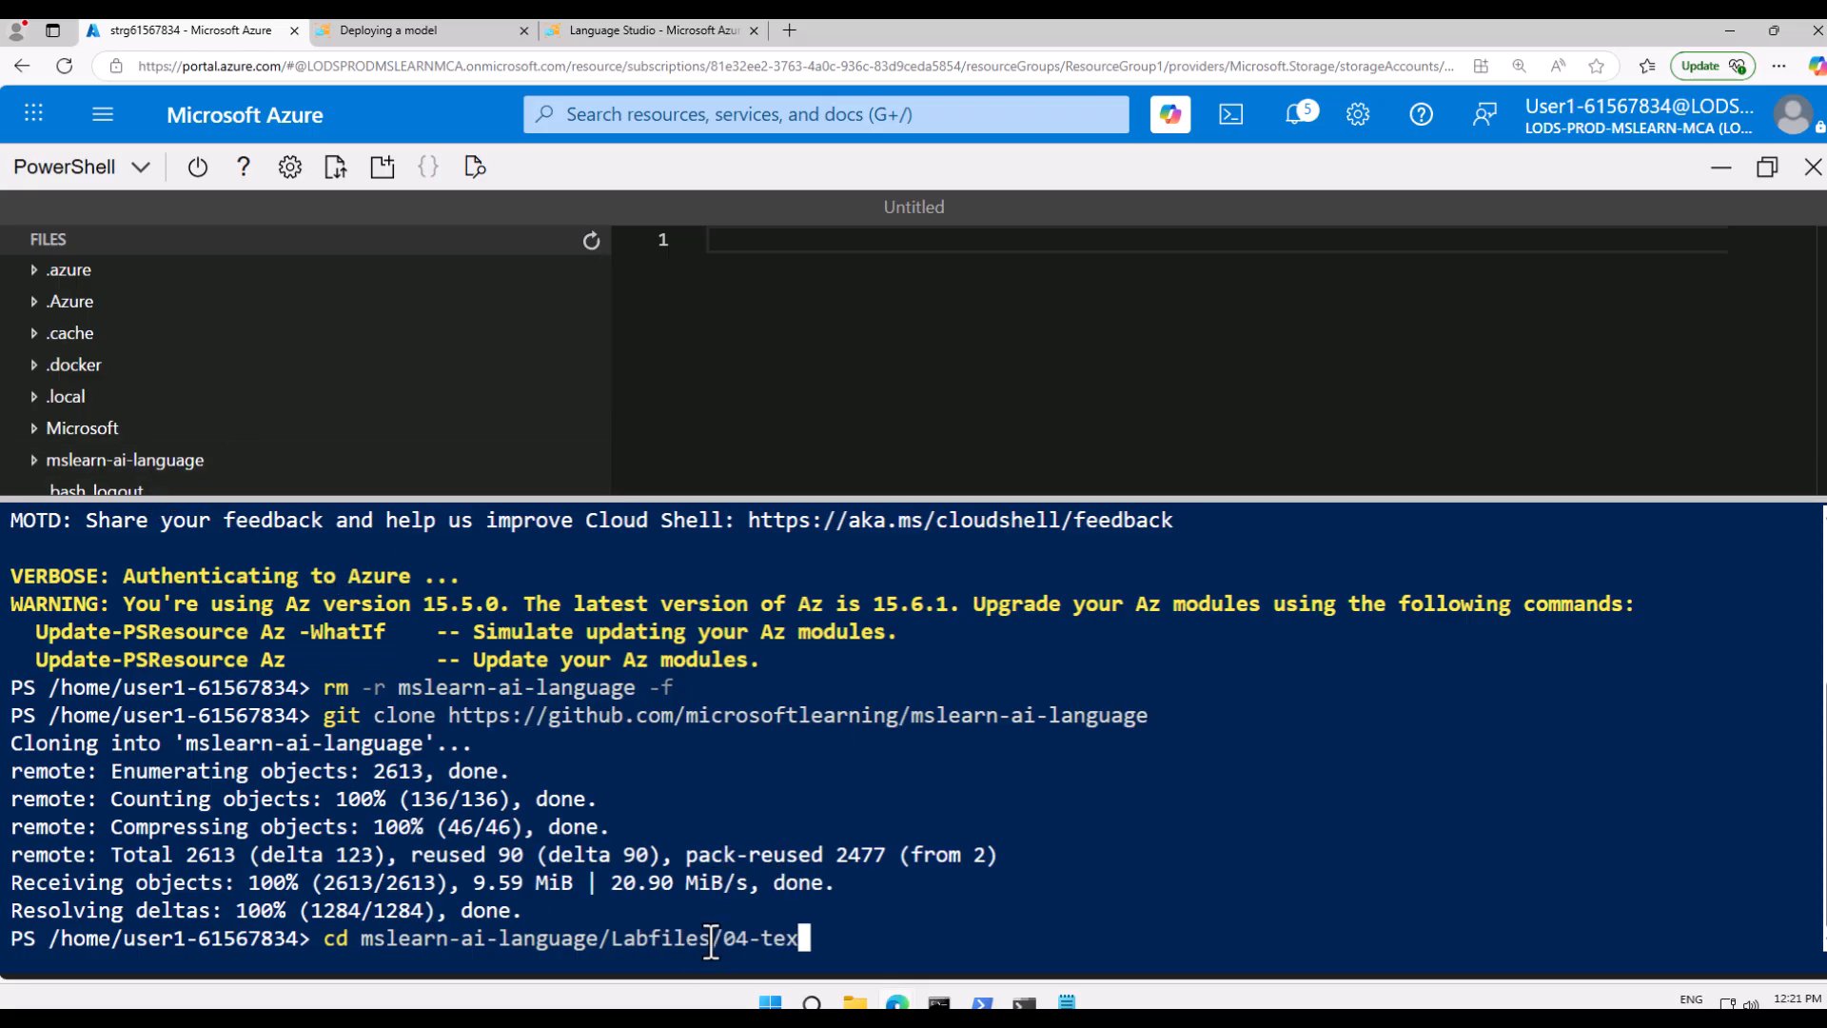
type("t-classification/Pyt")
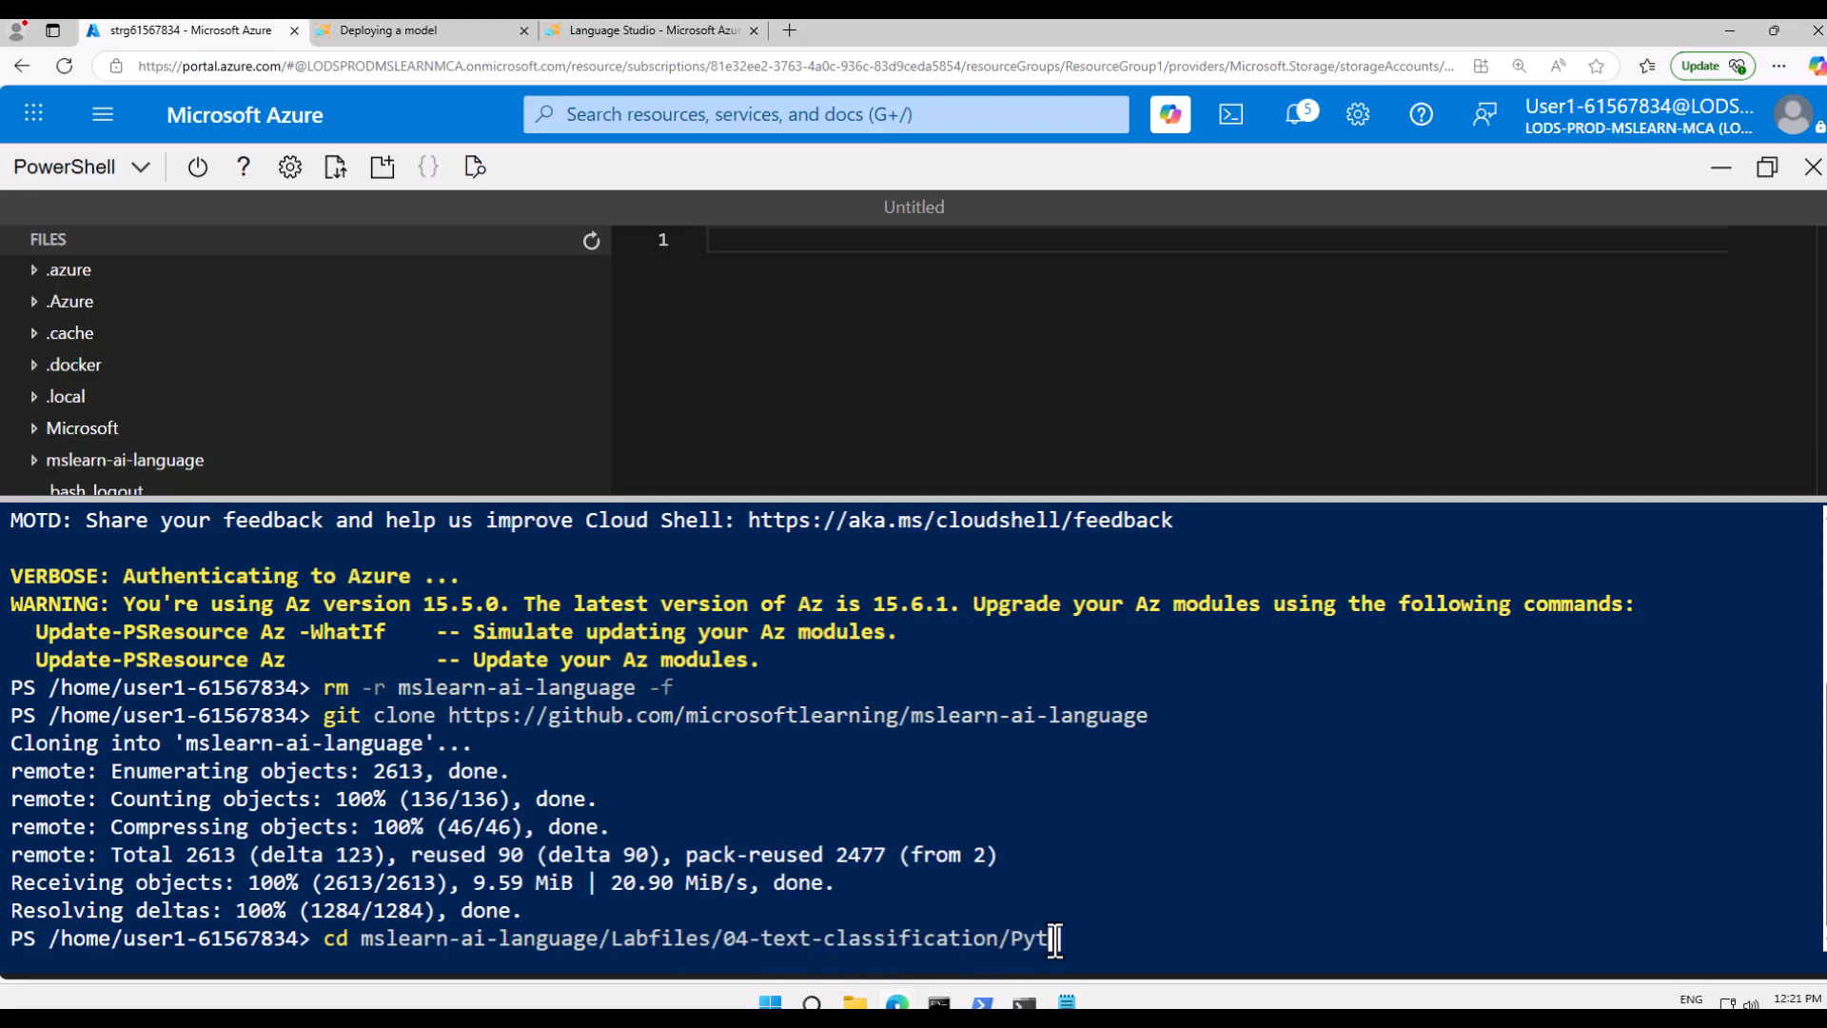
type("hon/classify-text")
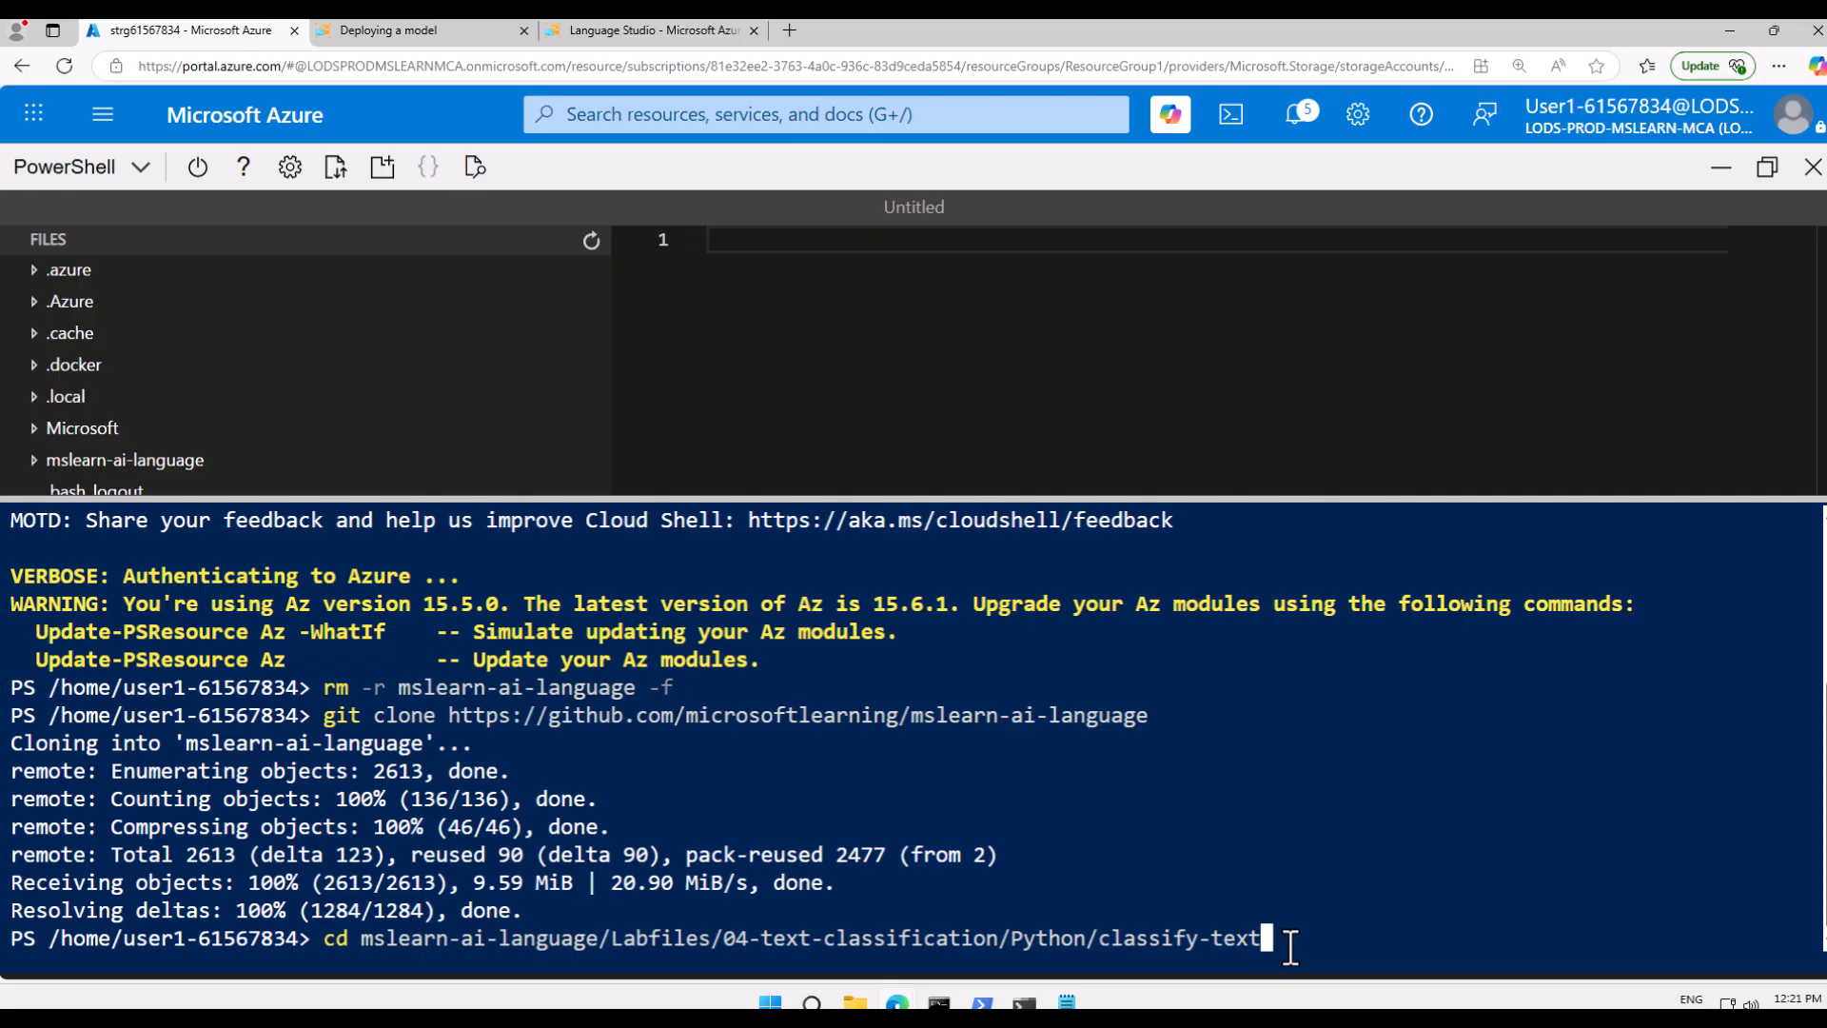
key("Return")
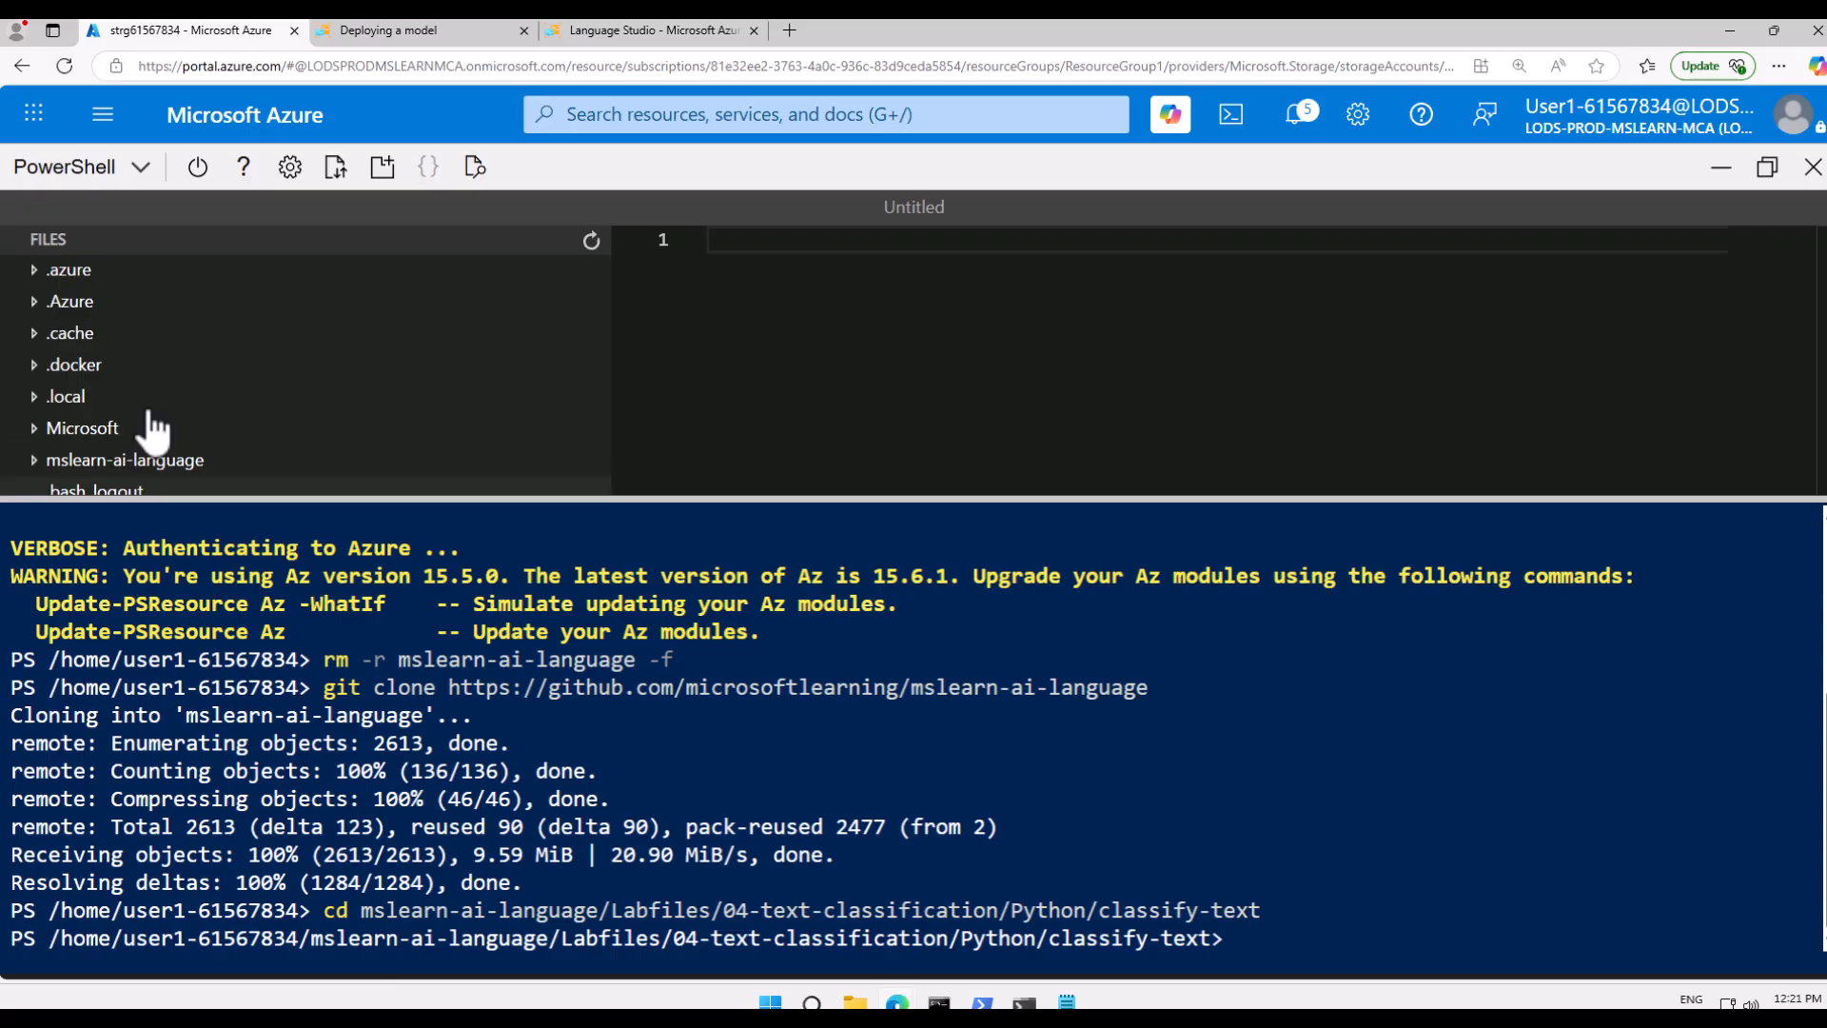
- Expand mslearn-ai-language, Labfiles and 04-text-classification in the code editor's file tree
scroll(155, 448, "down", 1)
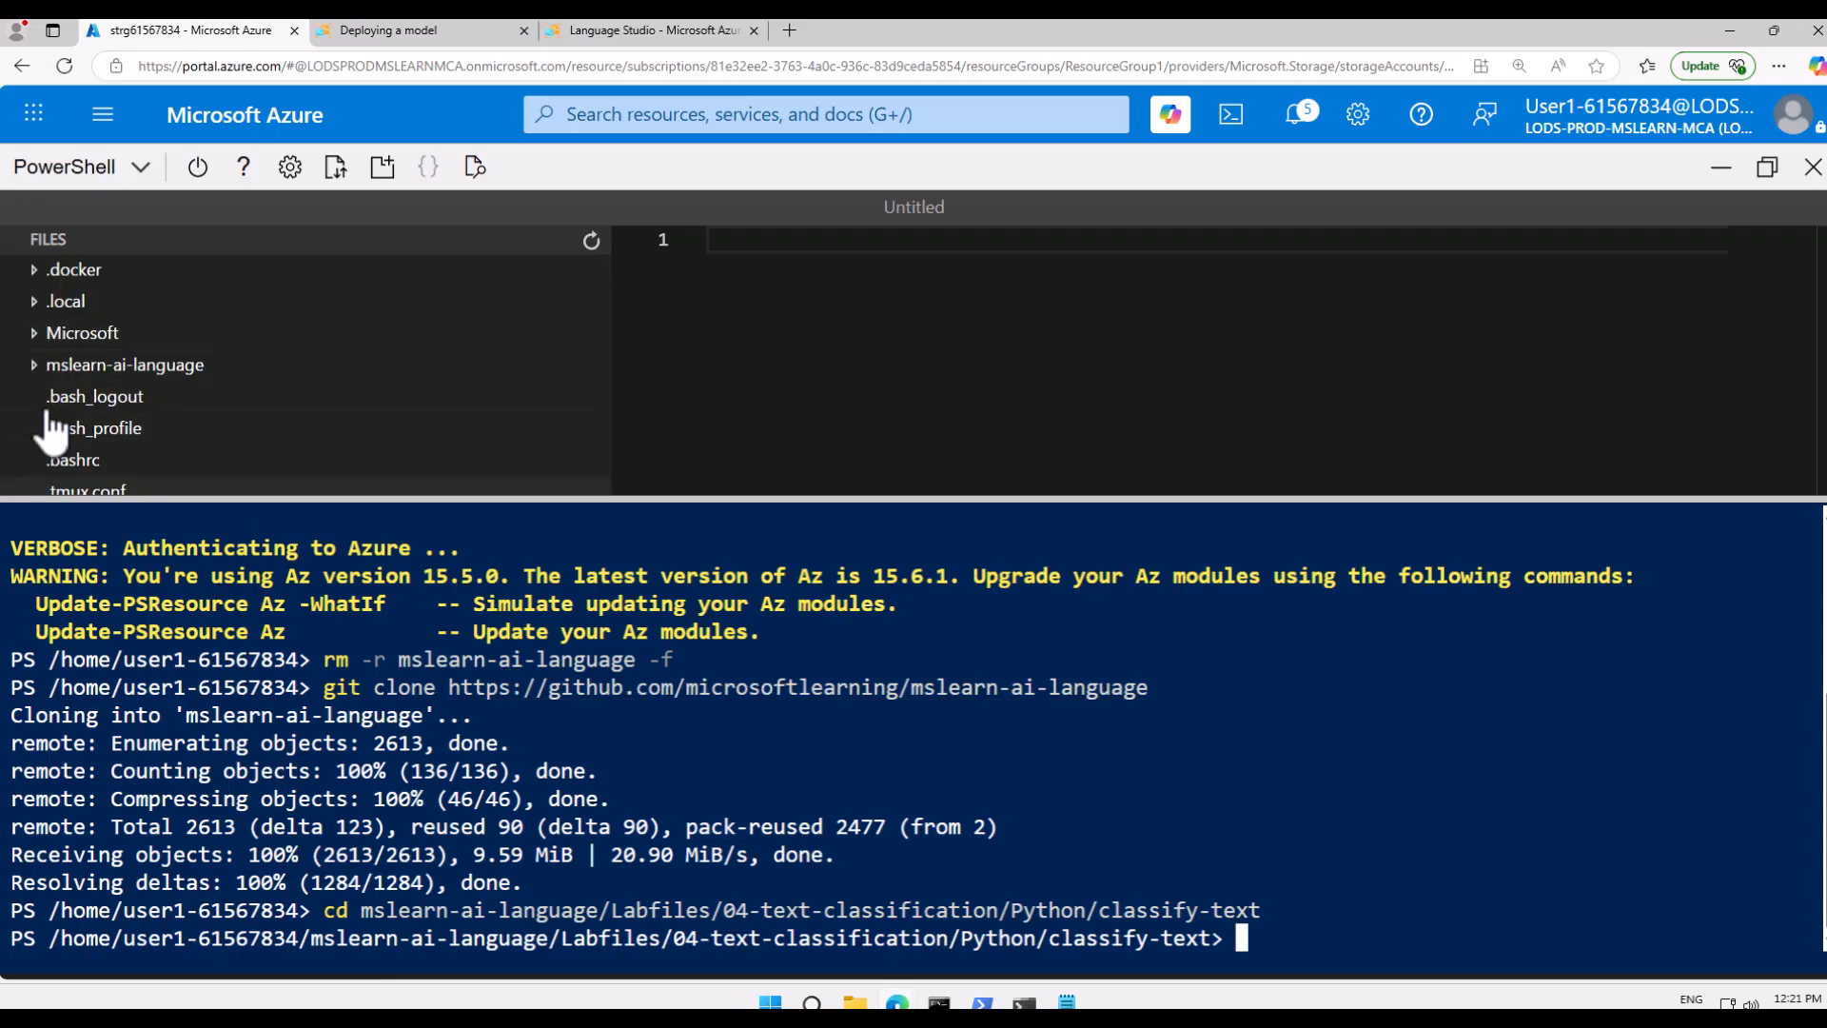
left_click(34, 366)
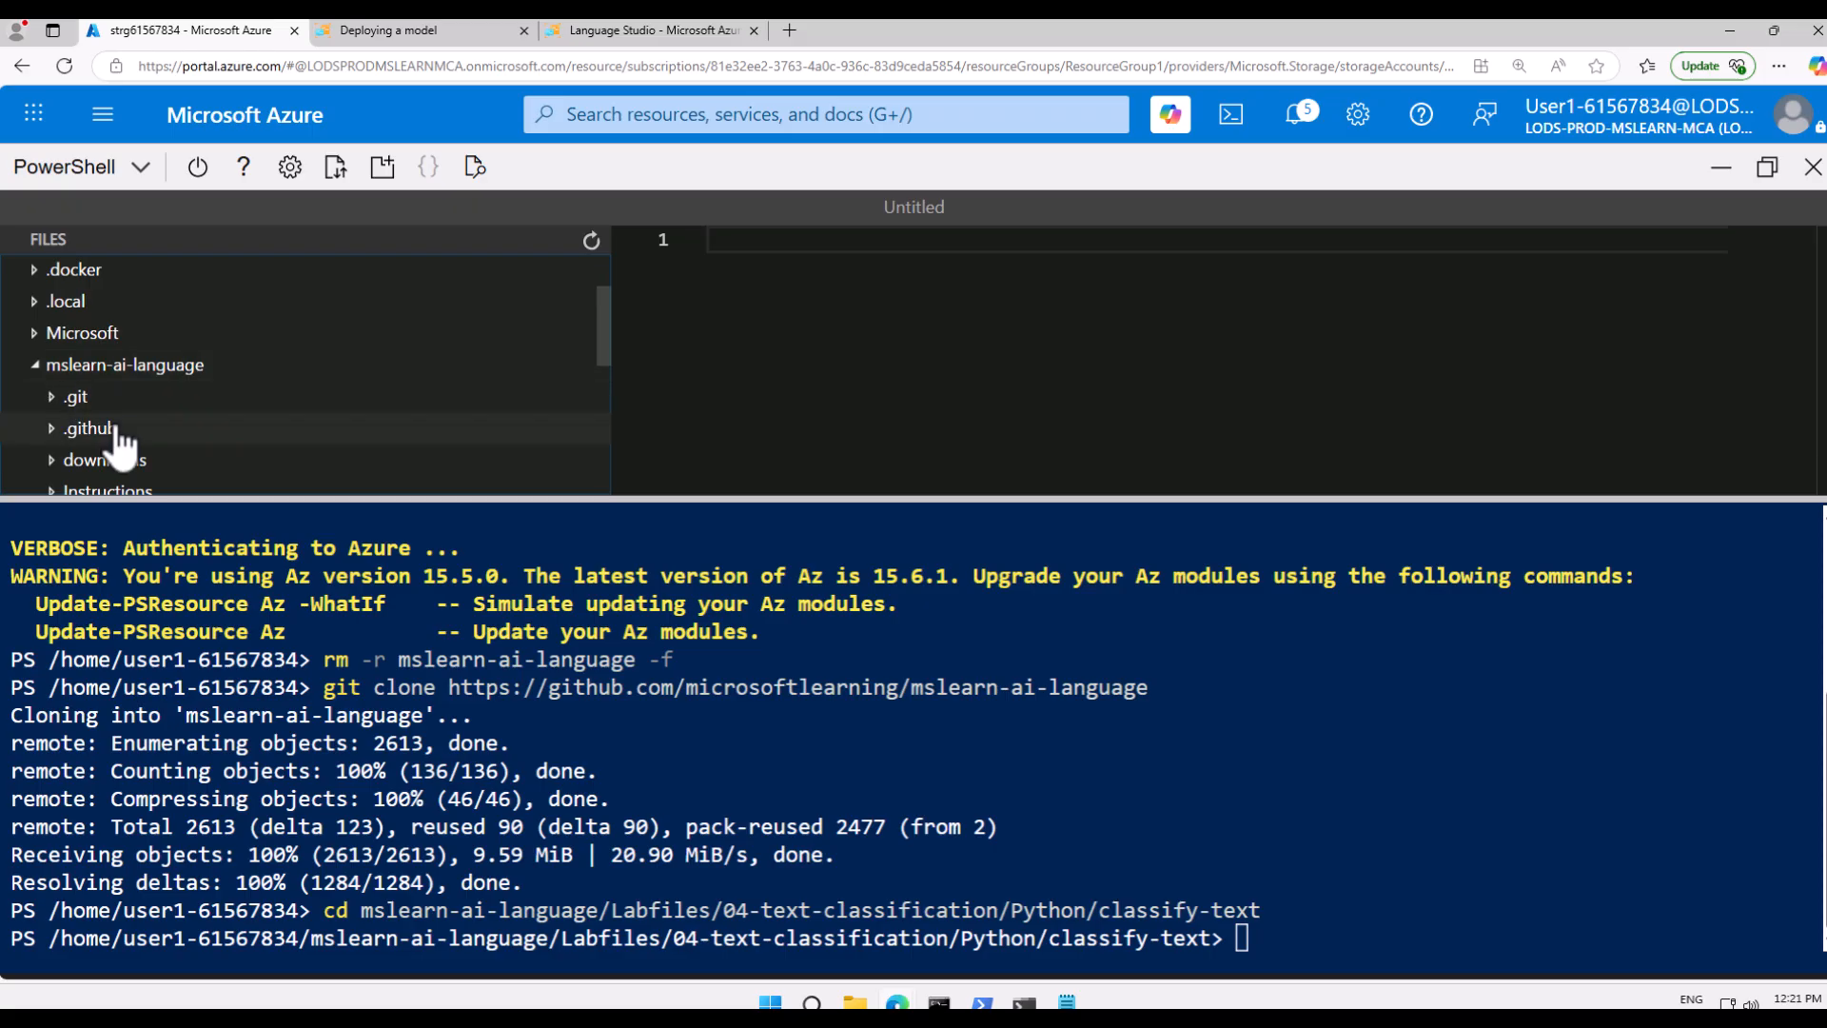
scroll(95, 428, "down", 1)
left_click(51, 429)
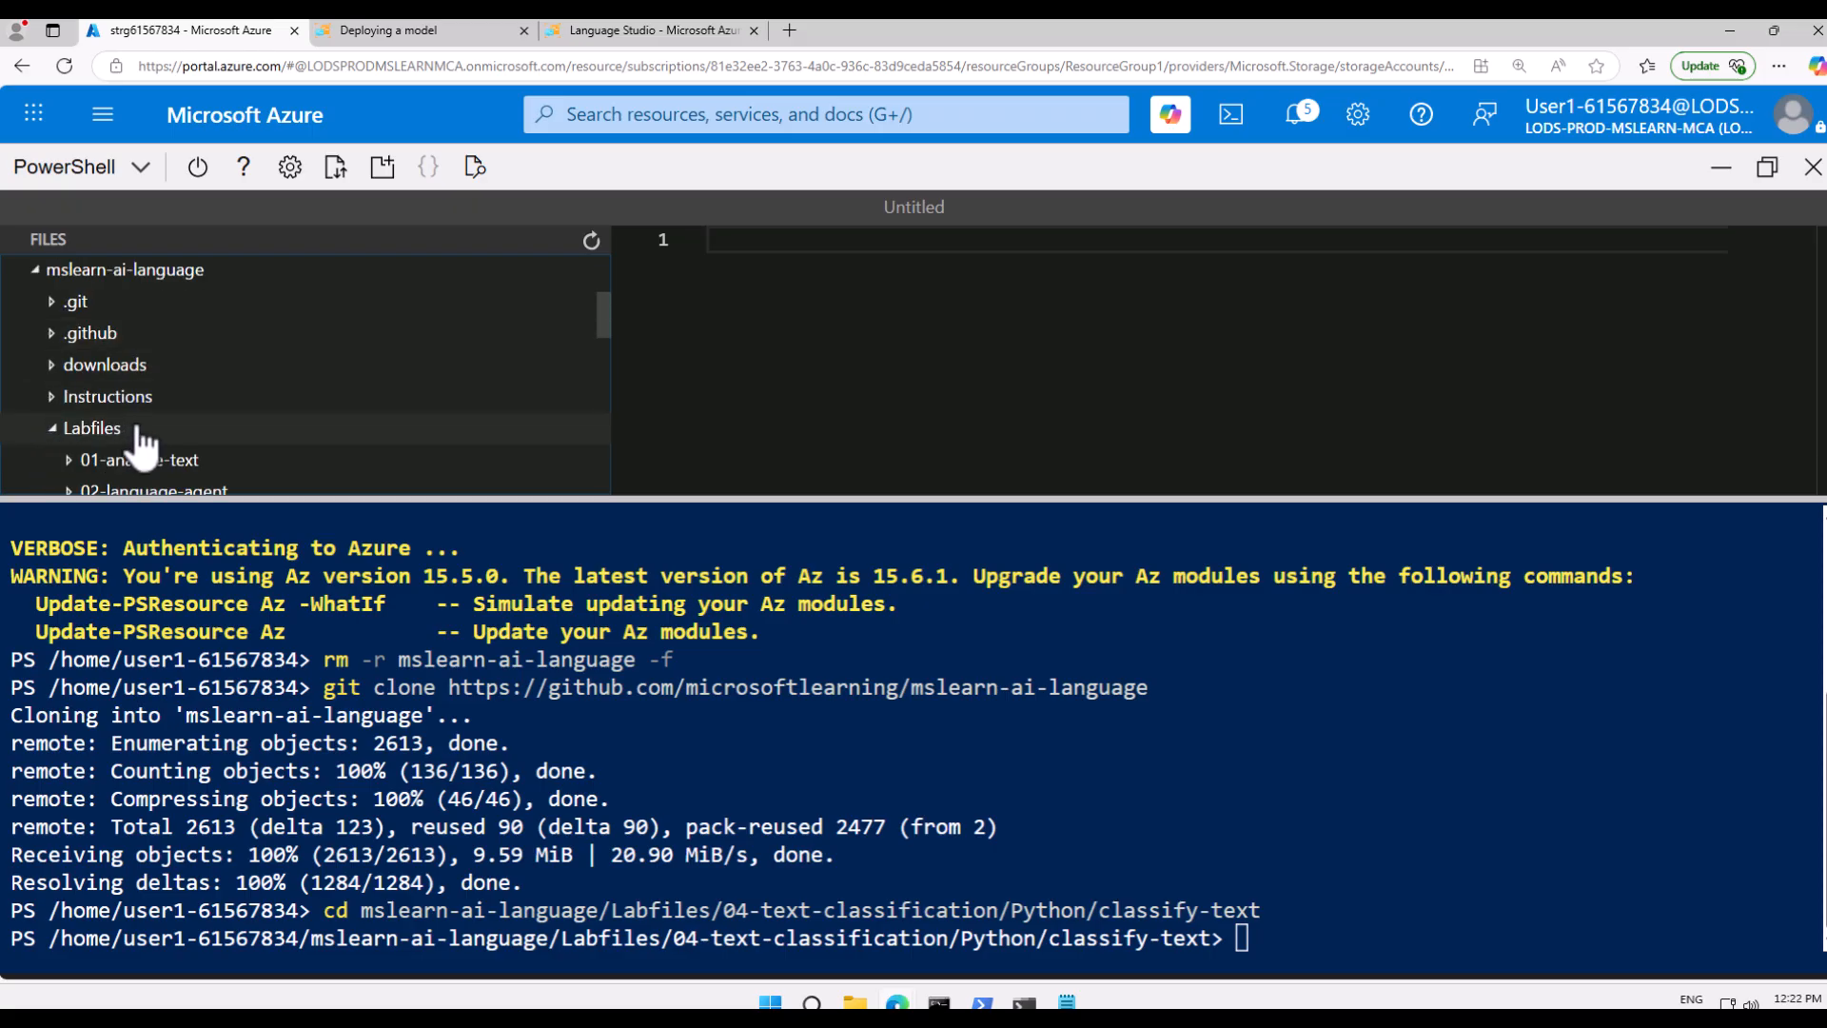
scroll(133, 447, "down", 1)
scroll(121, 457, "down", 1)
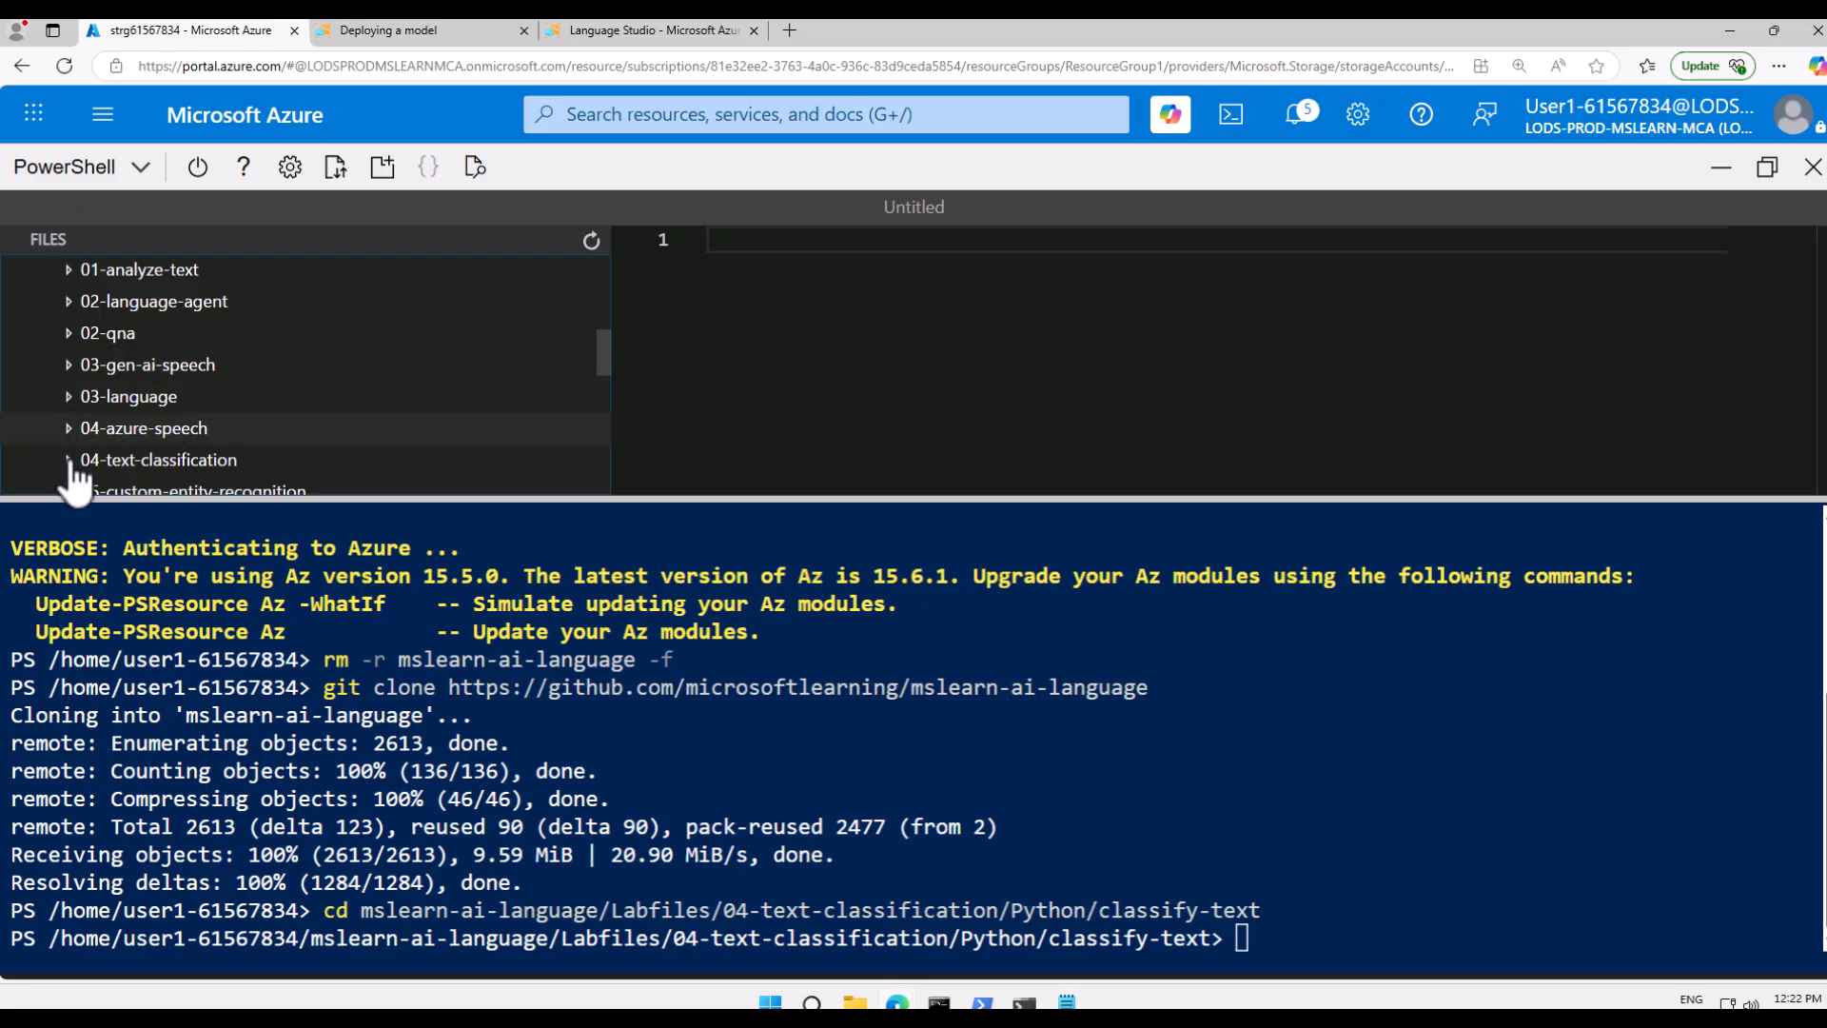
left_click(100, 460)
scroll(147, 485, "down", 1)
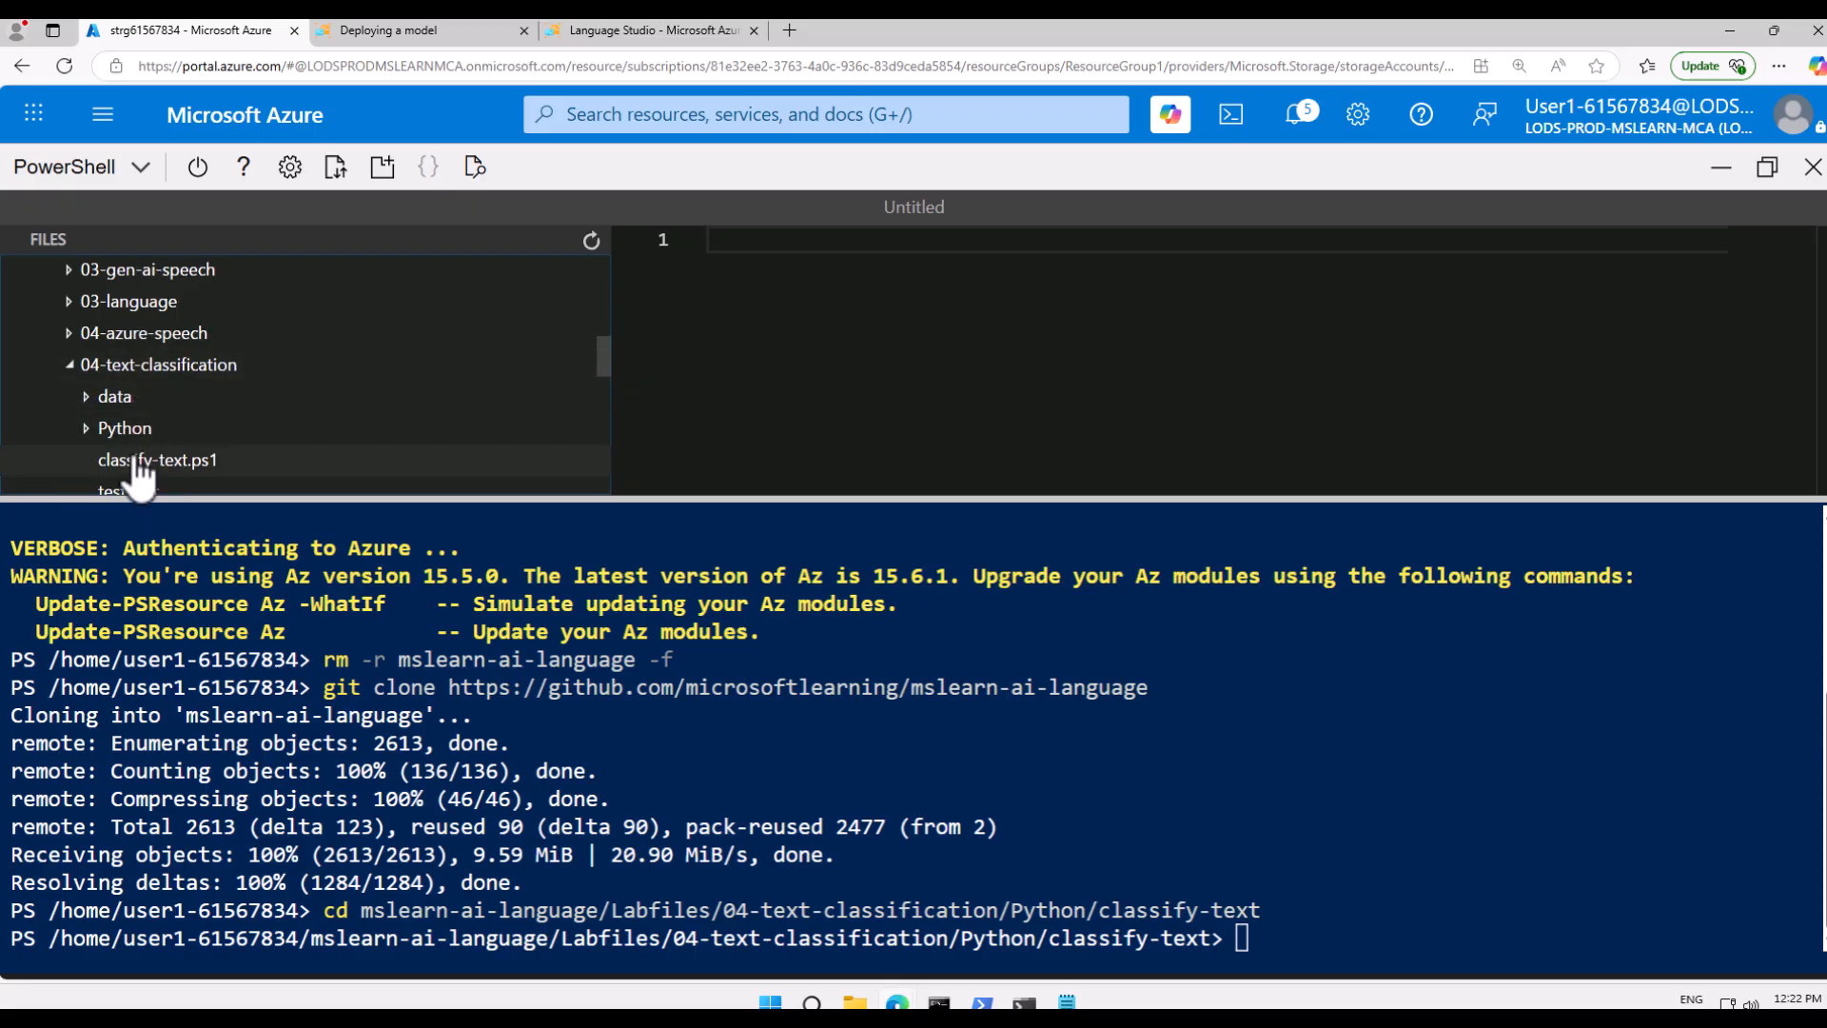
scroll(153, 461, "down", 1)
- Switch to Notepad, replace the text with "python -m venv labenv;", "./labenv/bin/Activate.ps1;" and "pip install -r requirements.txt azure-ai-textanalytics==5.3.0" on separate lines, and select the first line
left_click(1227, 938)
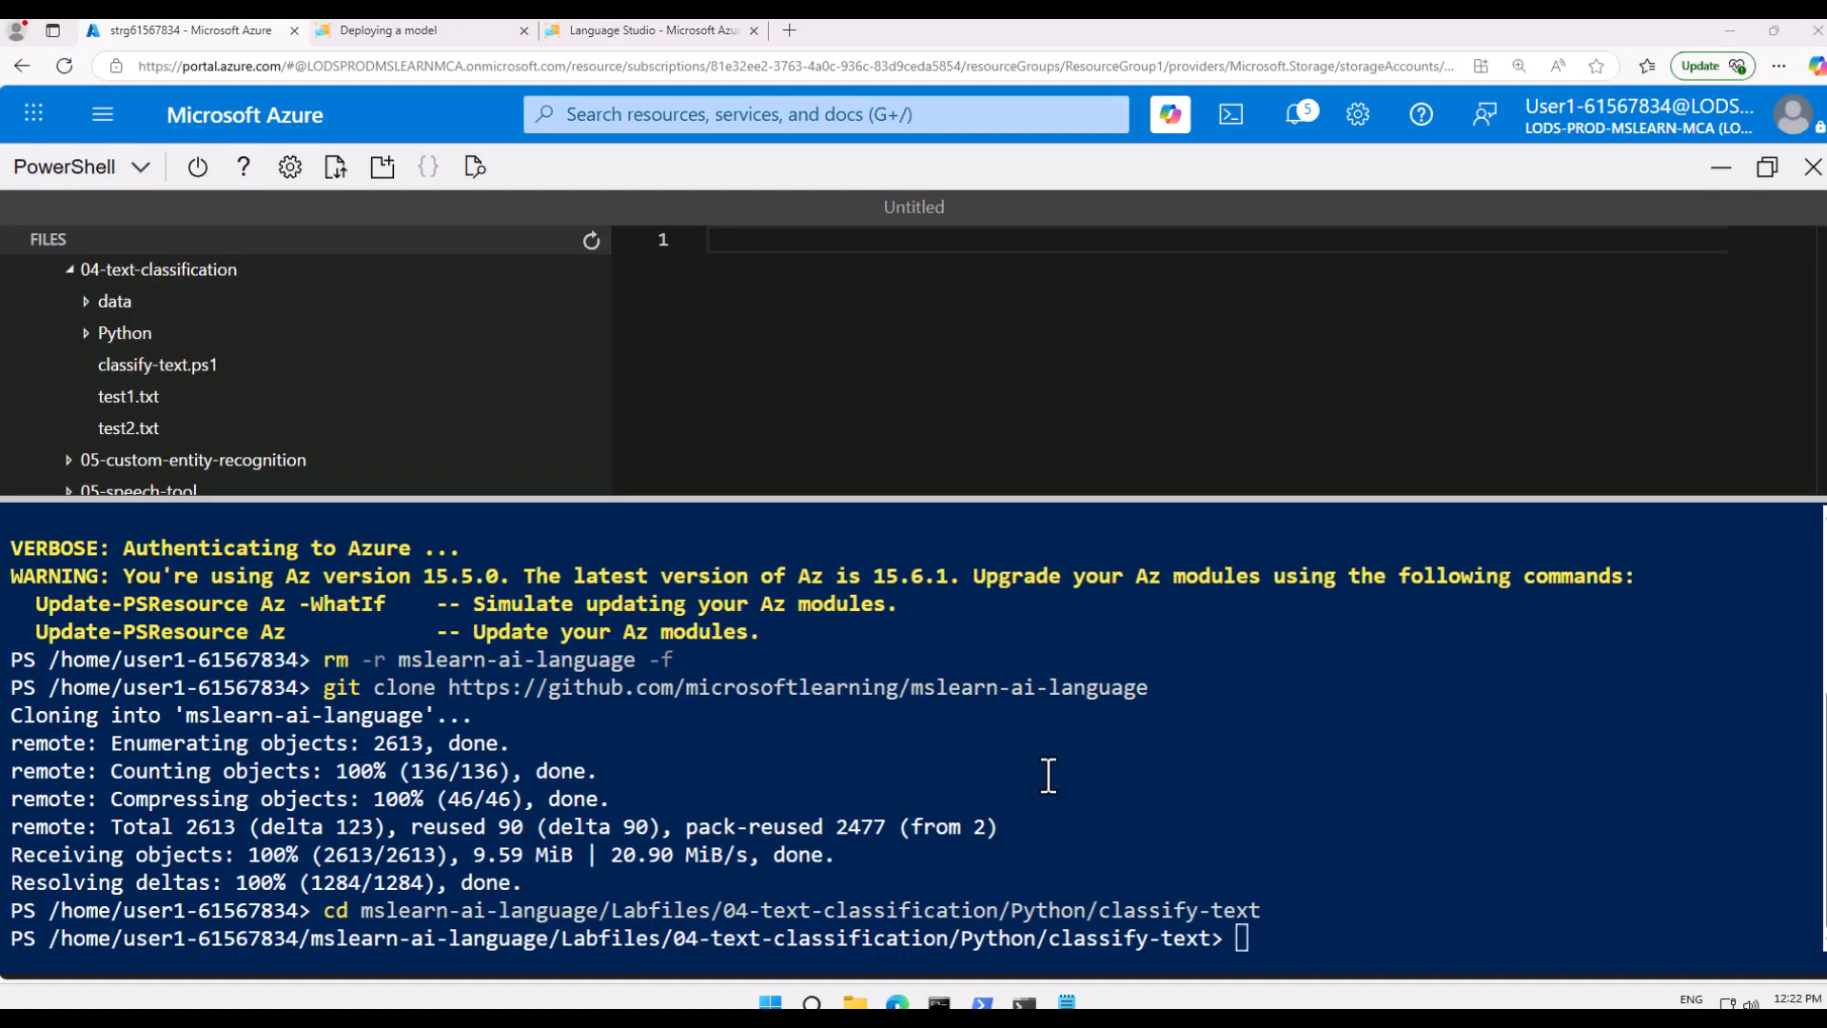
left_click(1070, 1001)
left_click_drag(477, 328, 215, 309)
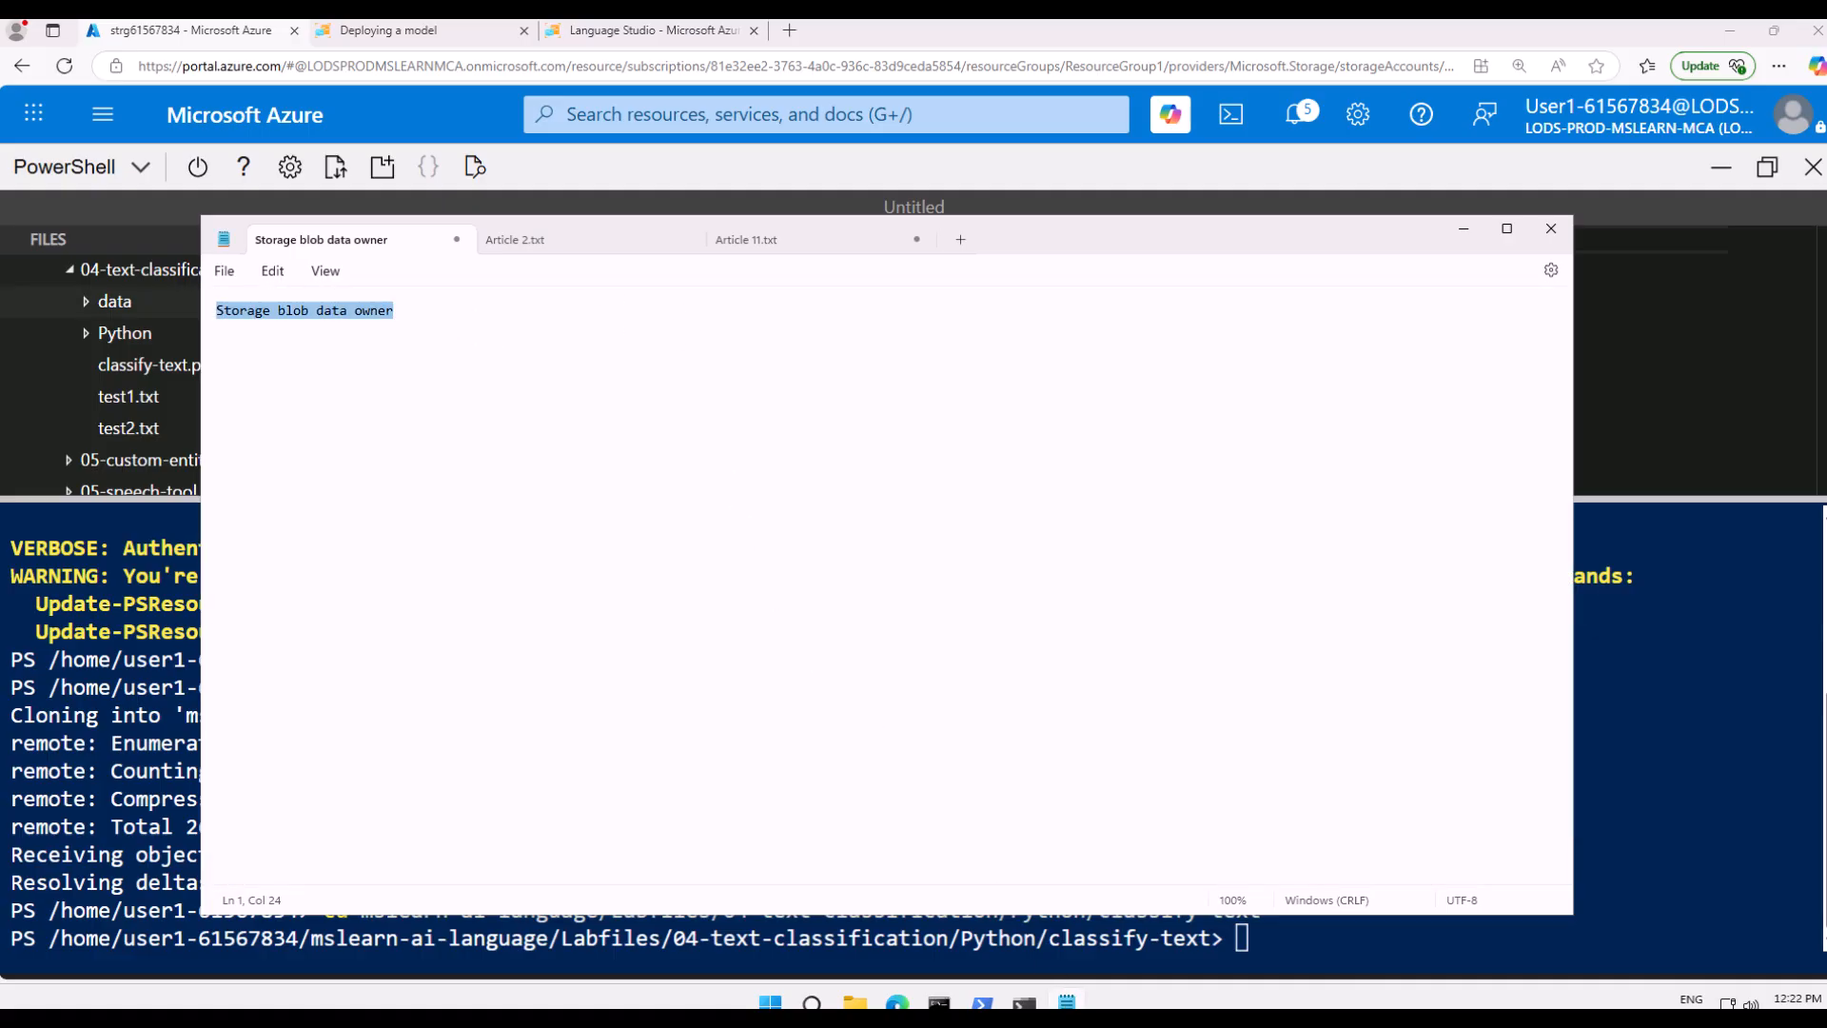
type("python")
type("-m venv labenv; ./labenv/bin/Activate.ps1; pip install -r requirements.txt azure-ai-textanalytics==5.3.0")
left_click_drag(387, 311, 202, 302)
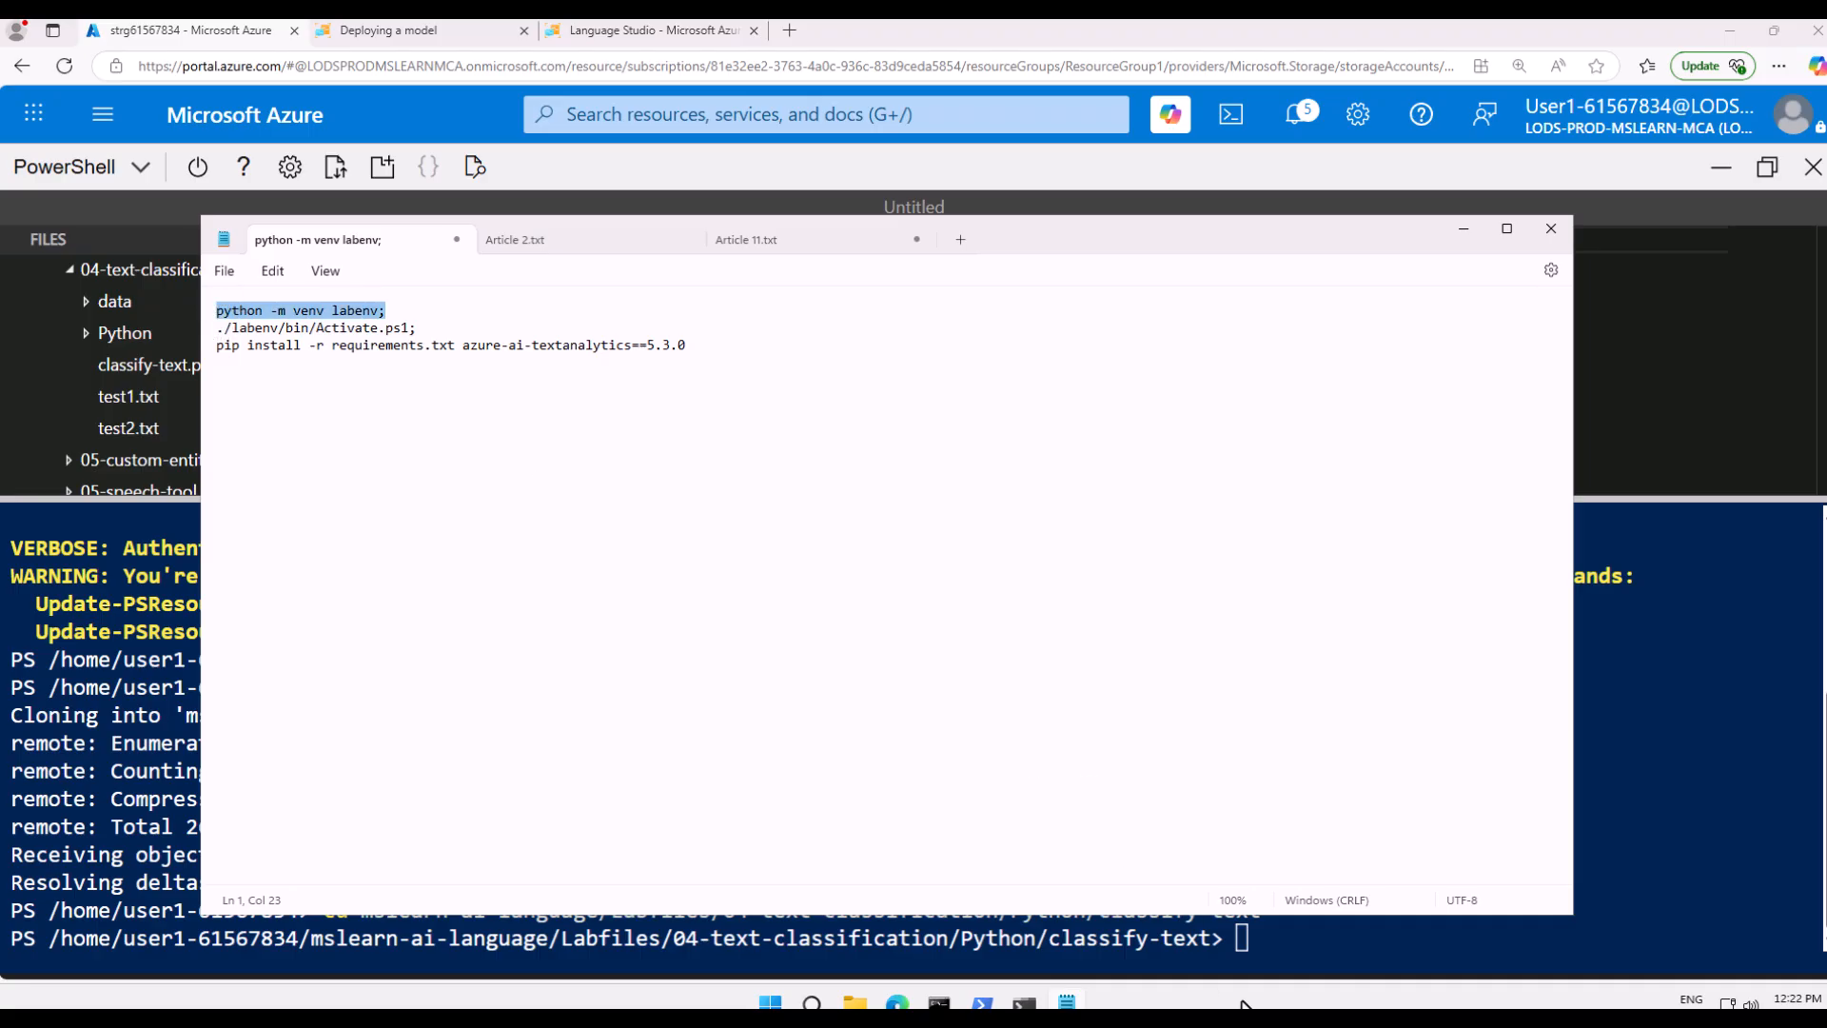
- Try to paste the copied virtual environment command from Notepad into the Cloud Shell terminal
left_click(1273, 928)
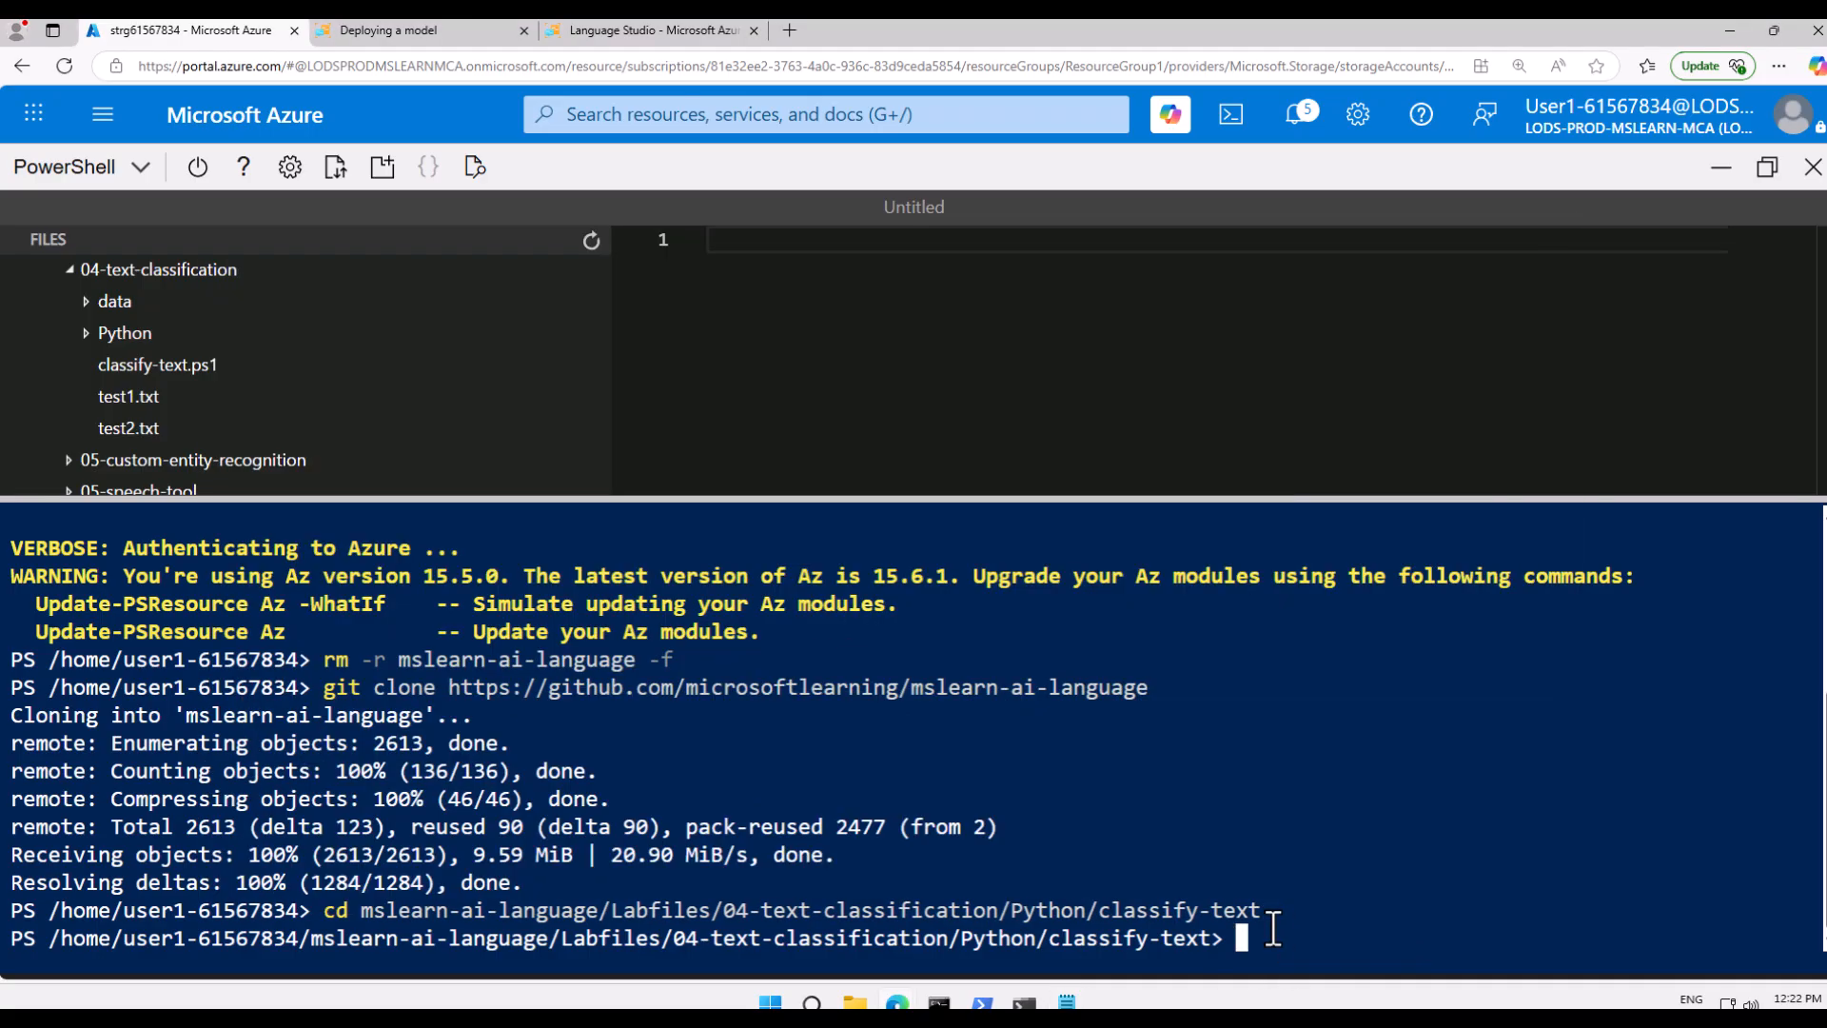
type("v")
key("Return")
key("ctrl+v")
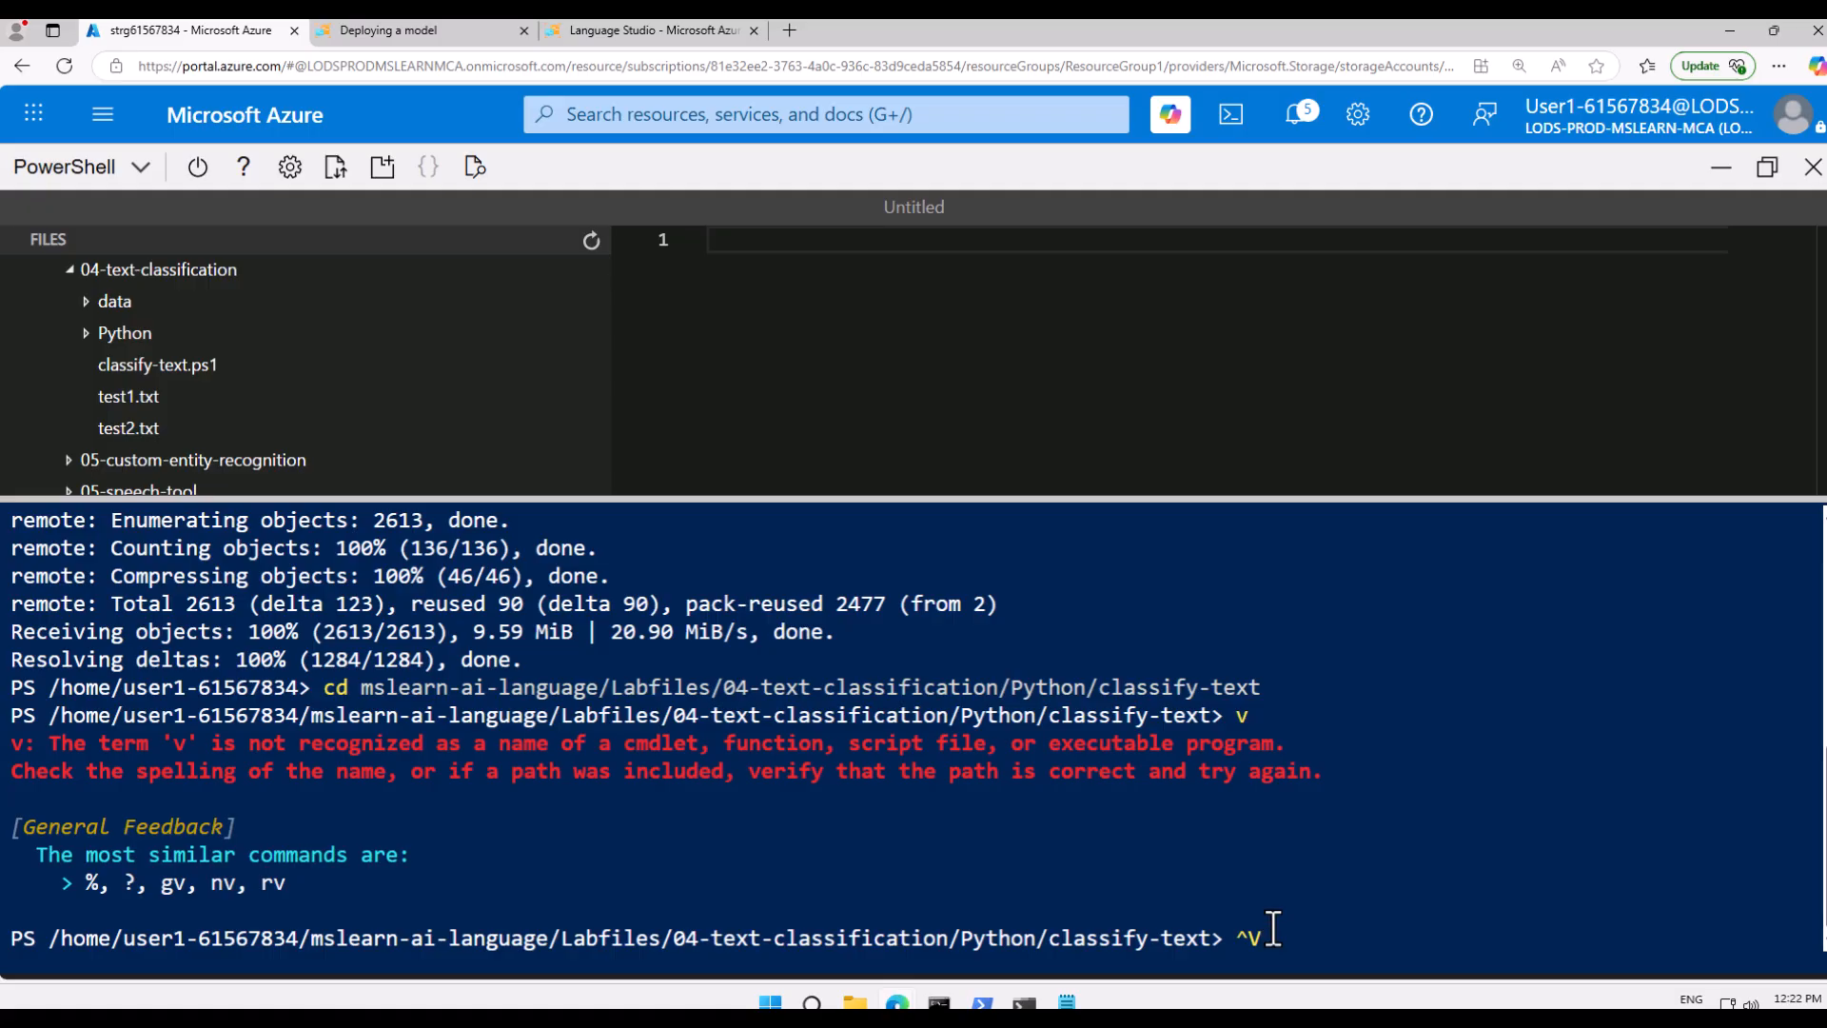
key("BackSpace")
left_click(1071, 1001)
right_click(366, 311)
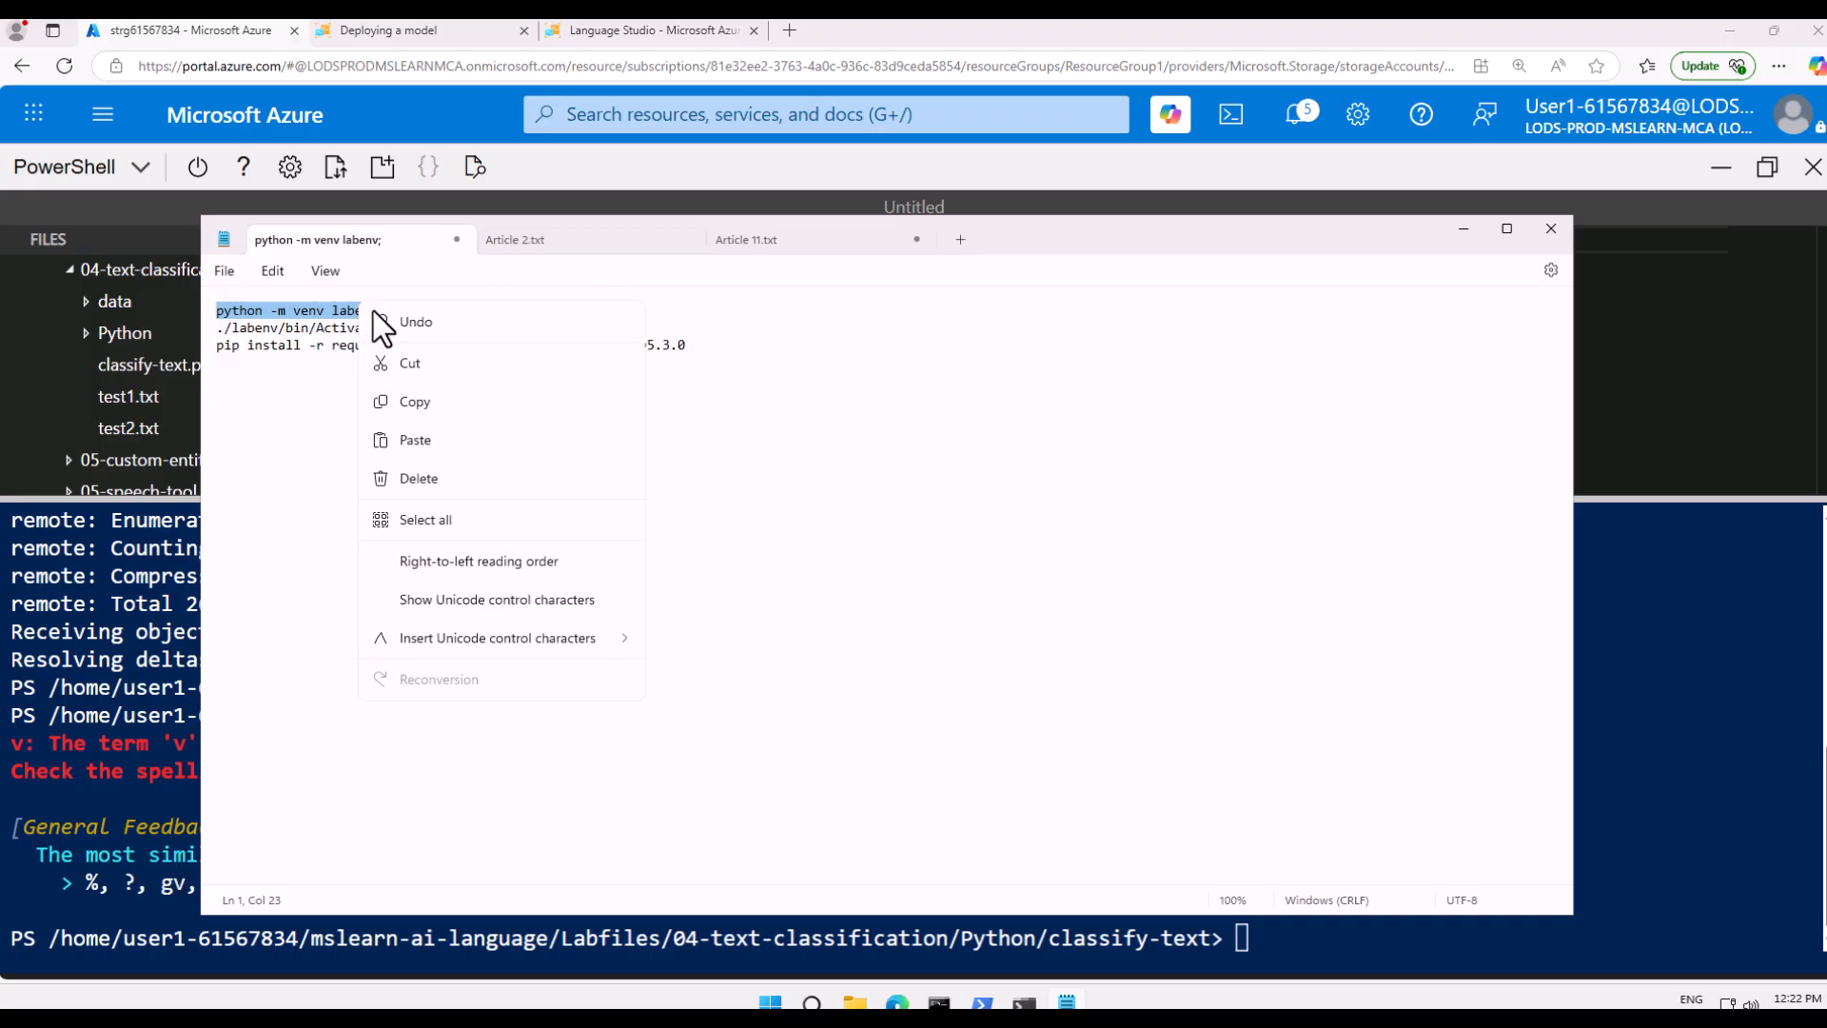
left_click(1329, 939)
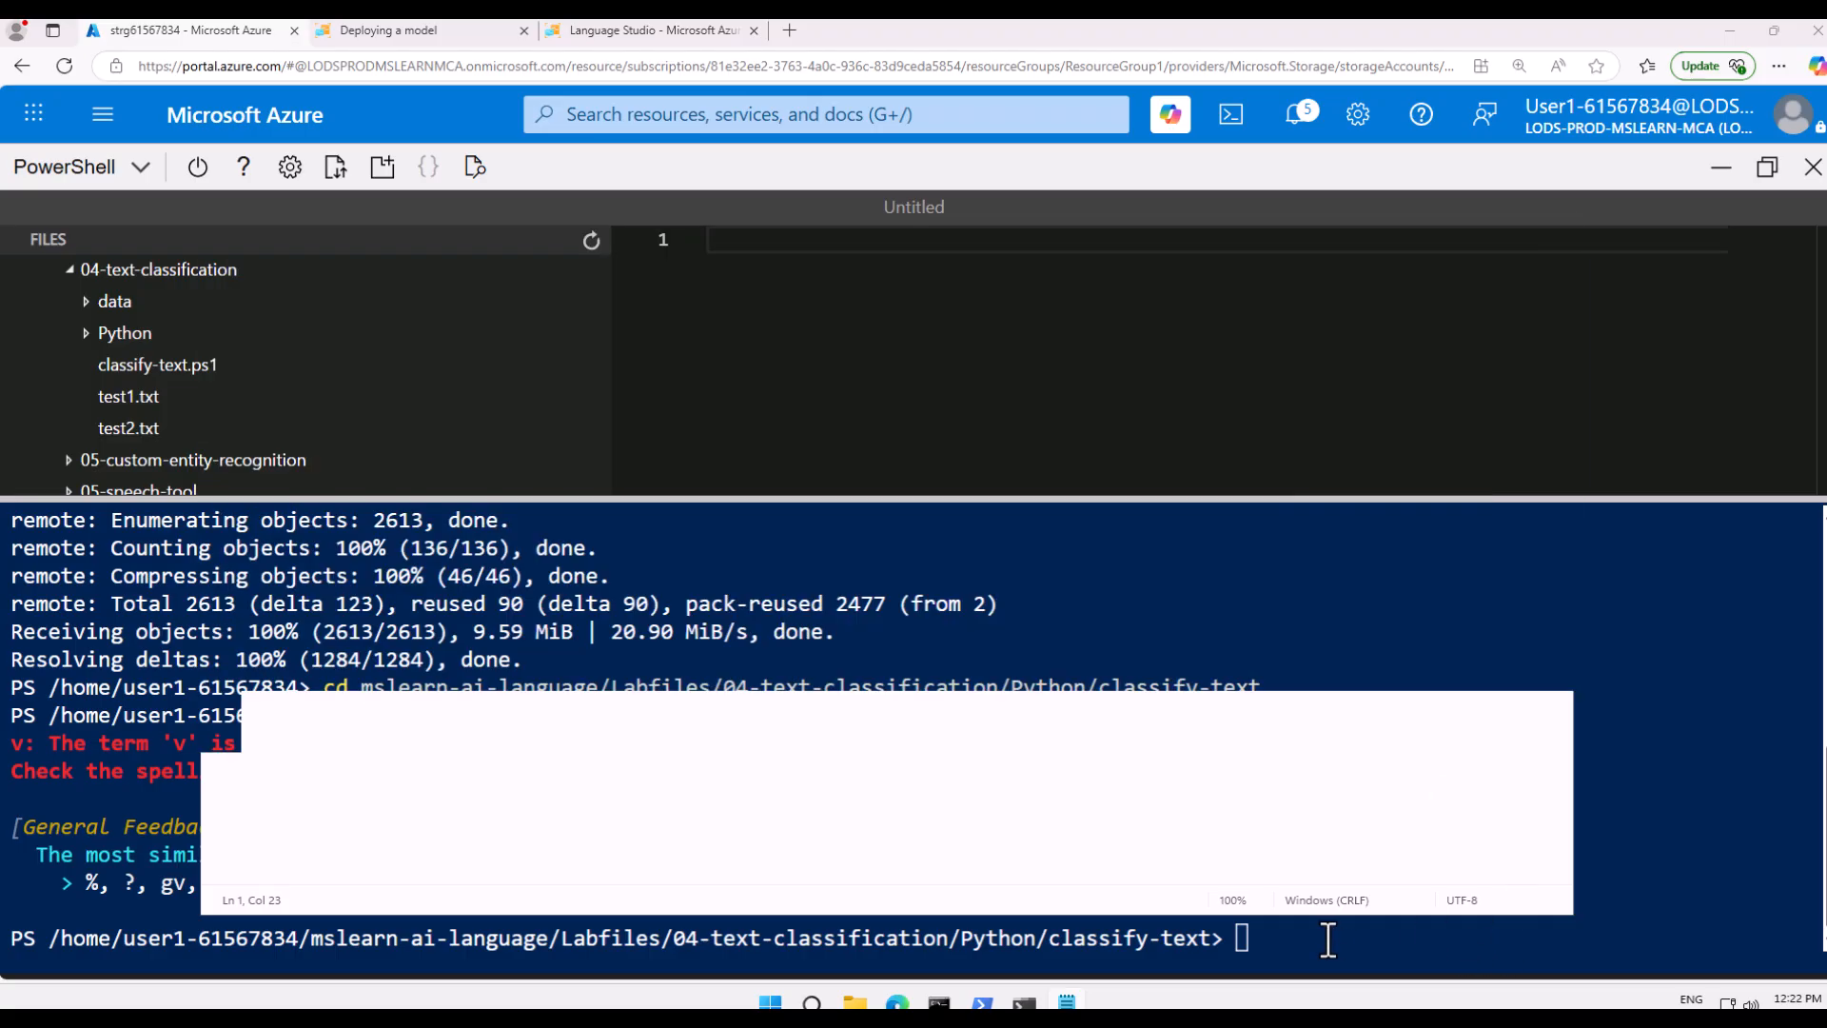
key("ctrl+v")
key("Return")
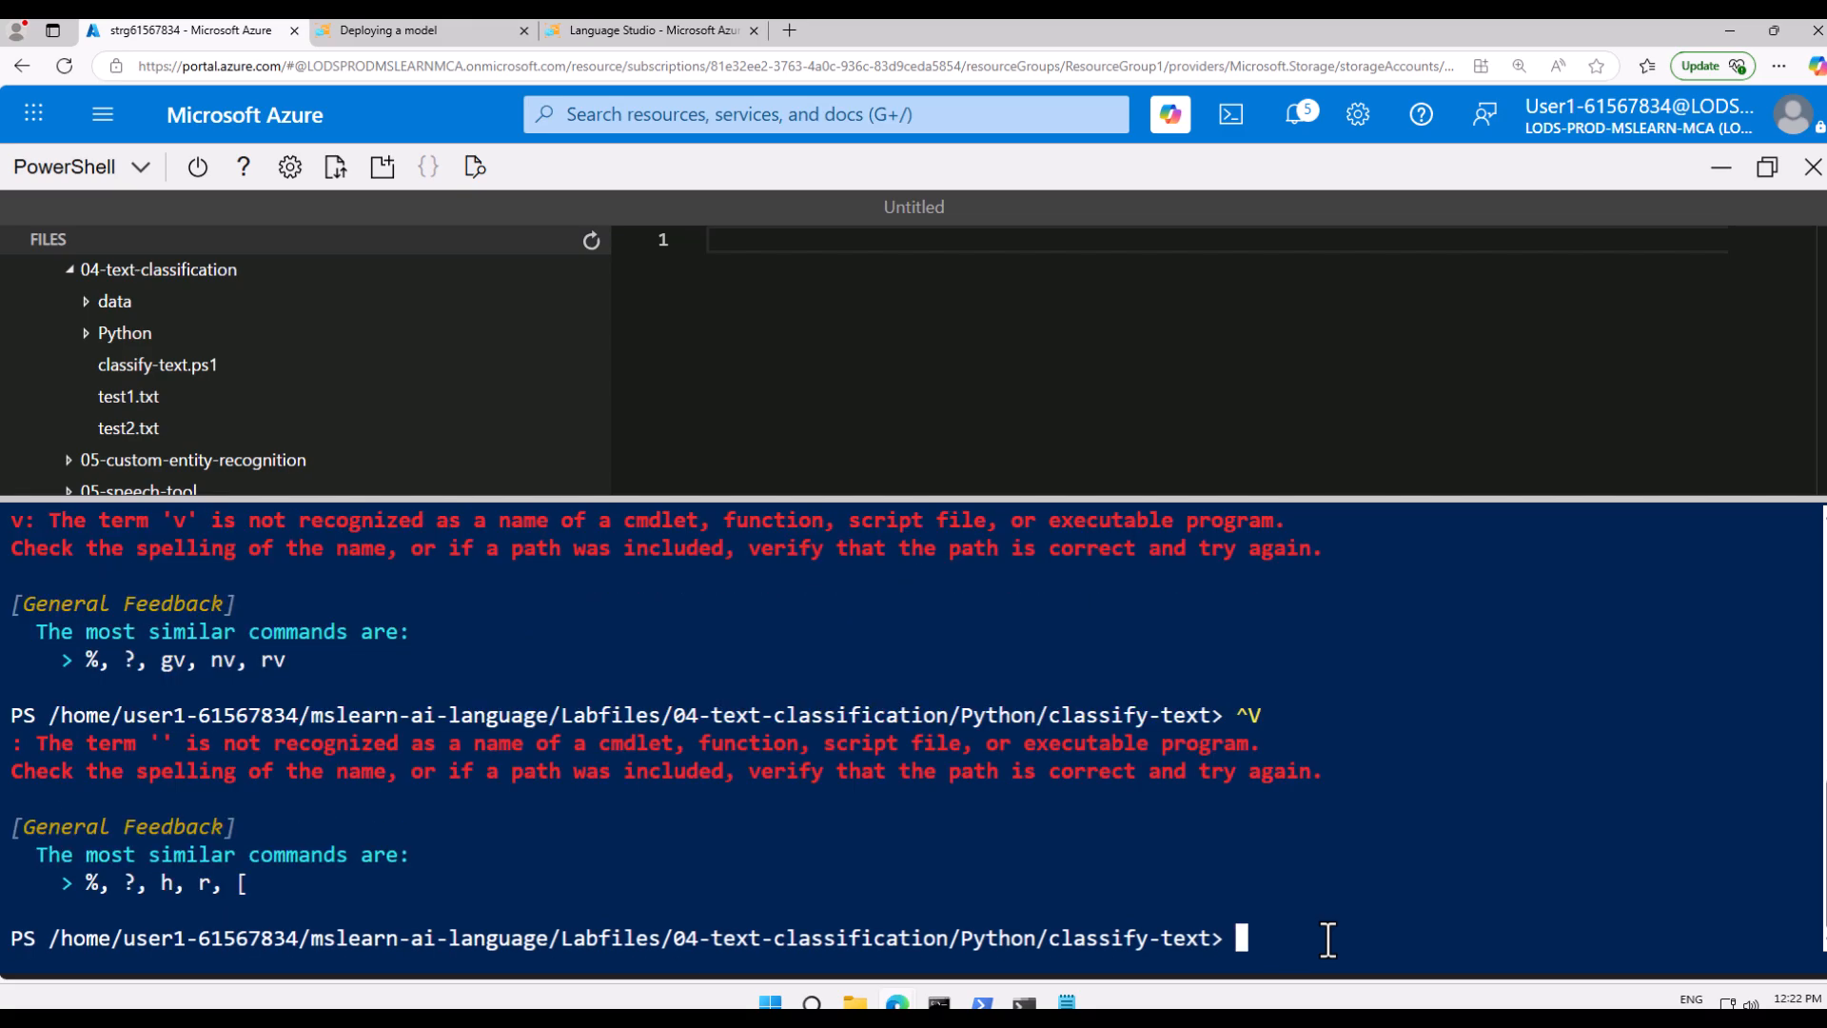
key("ctrl+v")
key("BackSpace")
- Copy "python -m venv labenv;" from Notepad and run it in the Cloud Shell terminal to create the virtual environment
left_click(1073, 1004)
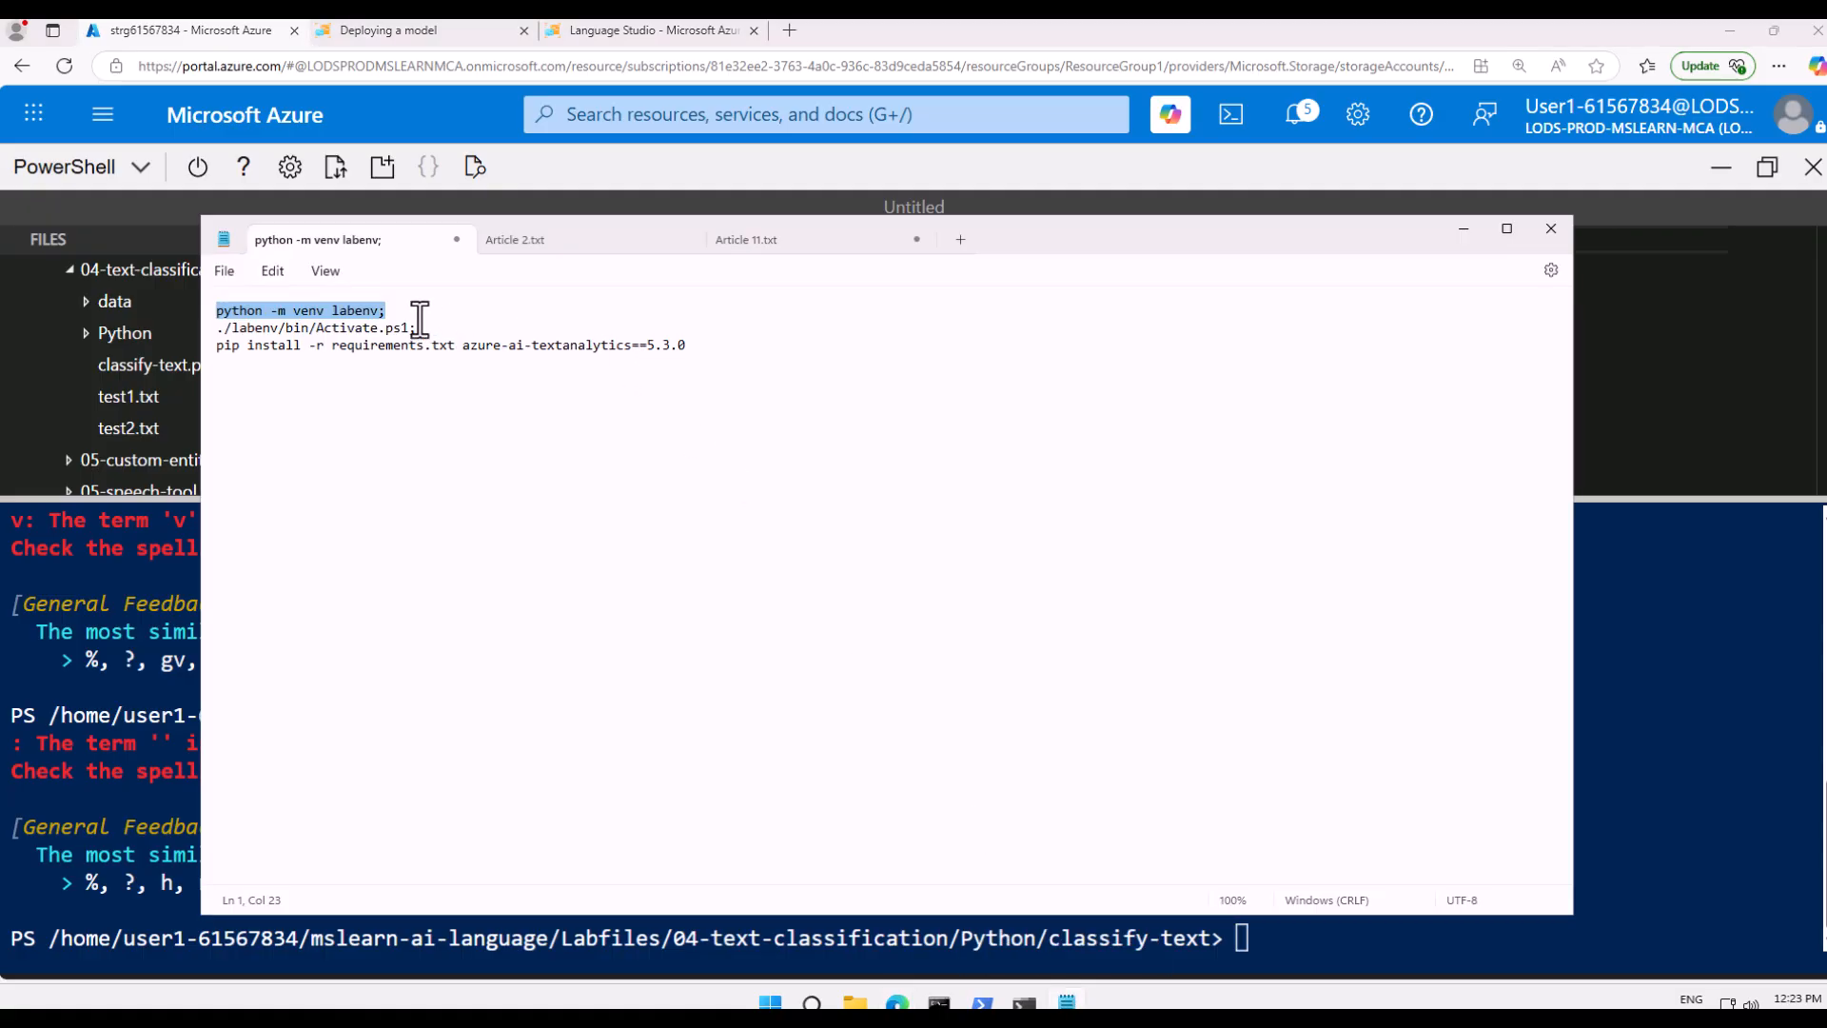
right_click(370, 314)
left_click(458, 419)
left_click(1303, 947)
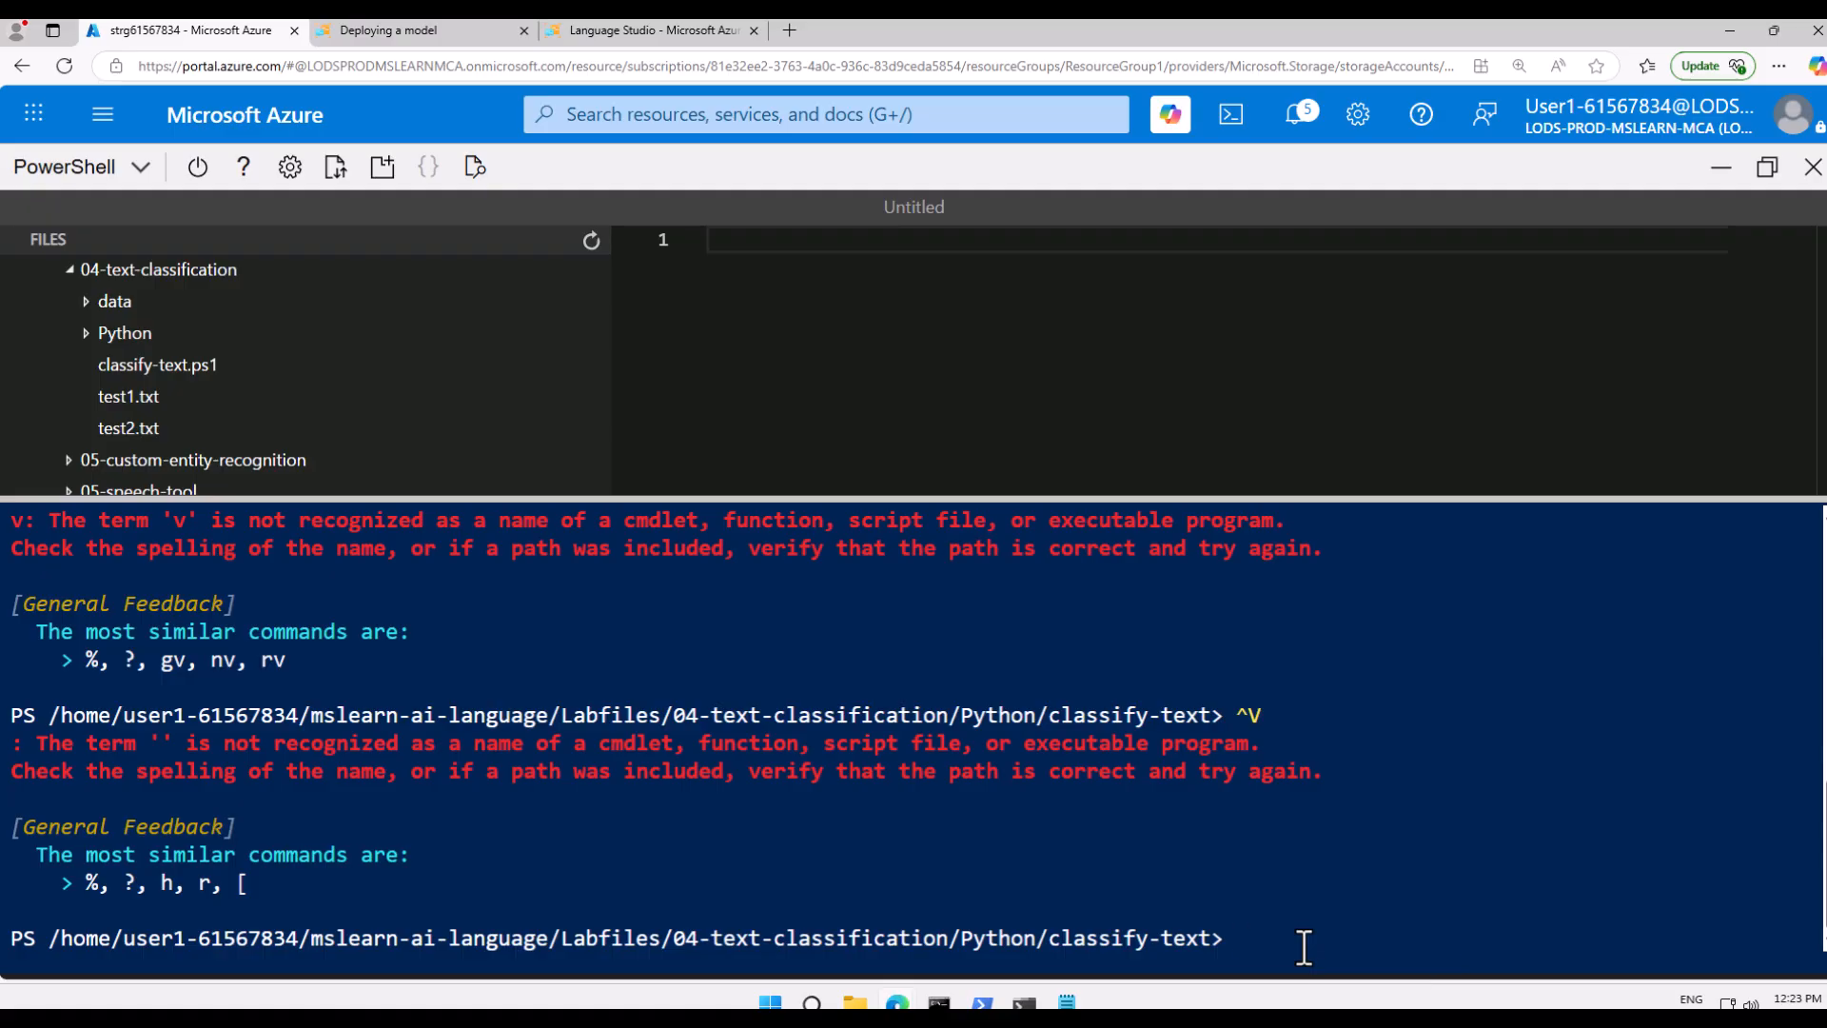
key("ctrl+shift+v")
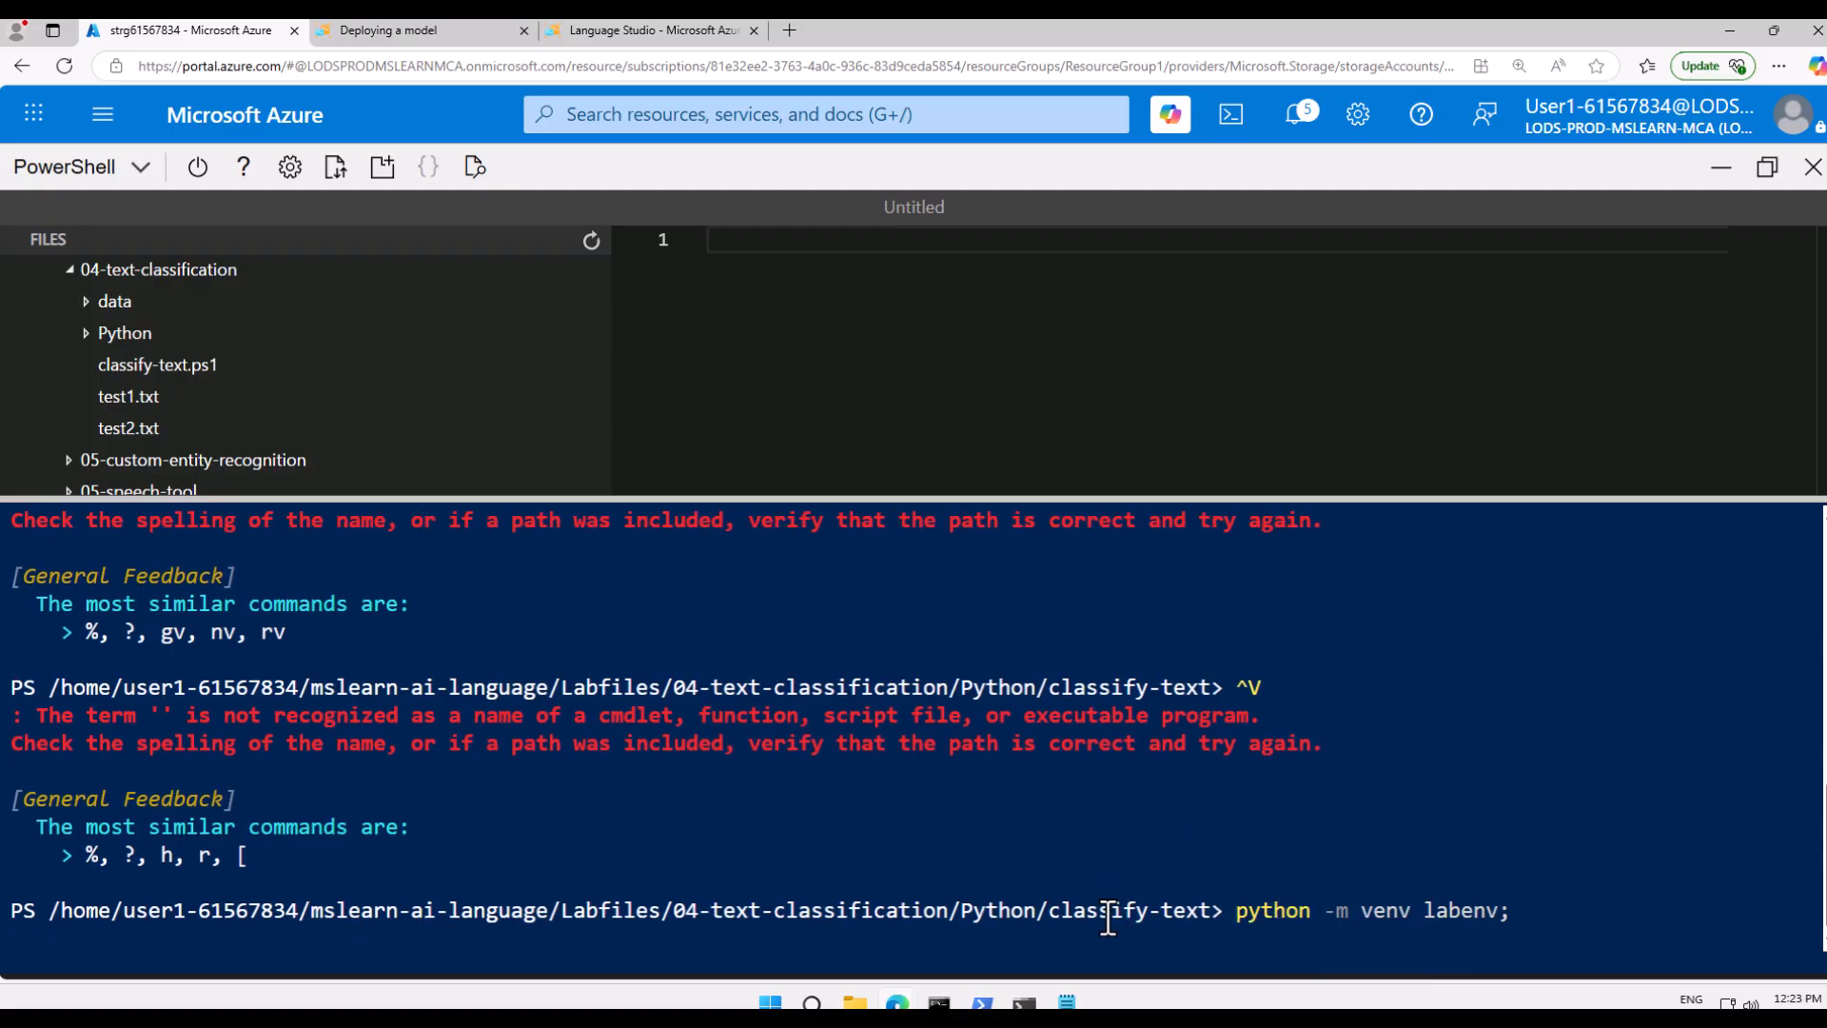
key("Return")
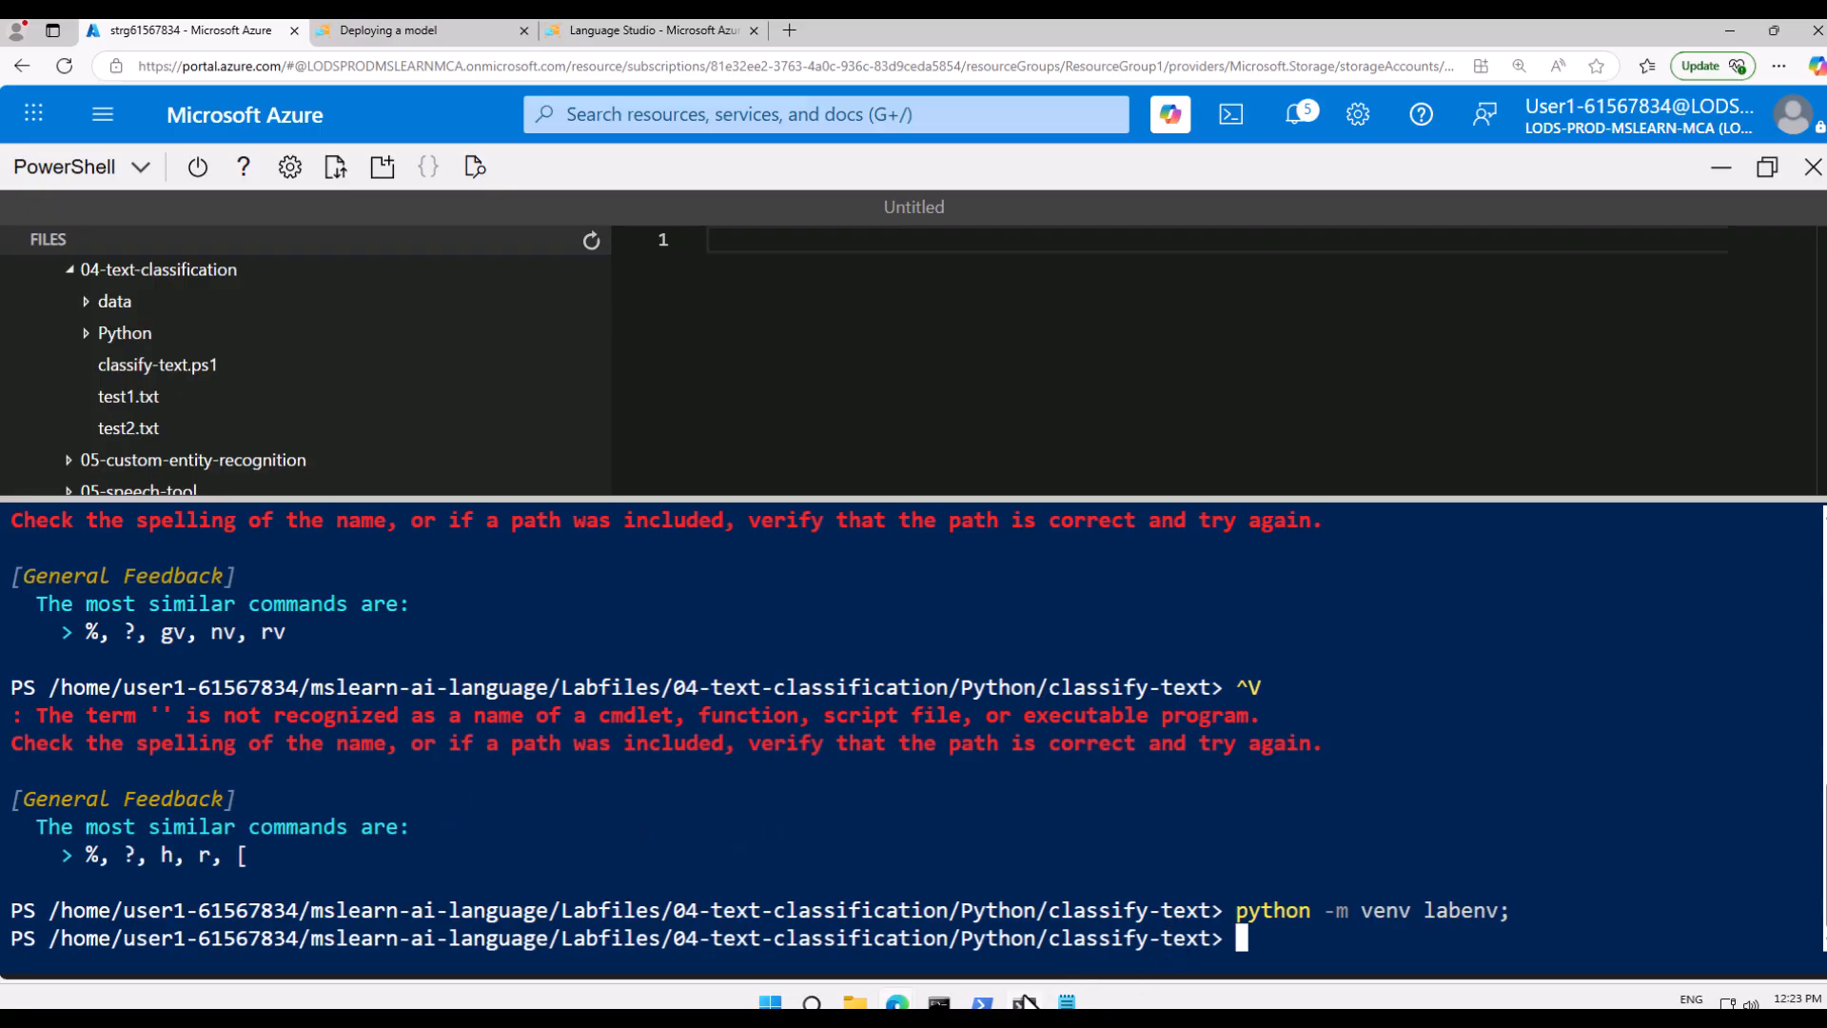
- Copy "./labenv/bin/Activate.ps1;" from Notepad and run it in the Cloud Shell terminal to activate the labenv environment
left_click(1067, 1002)
left_click_drag(415, 330, 207, 325)
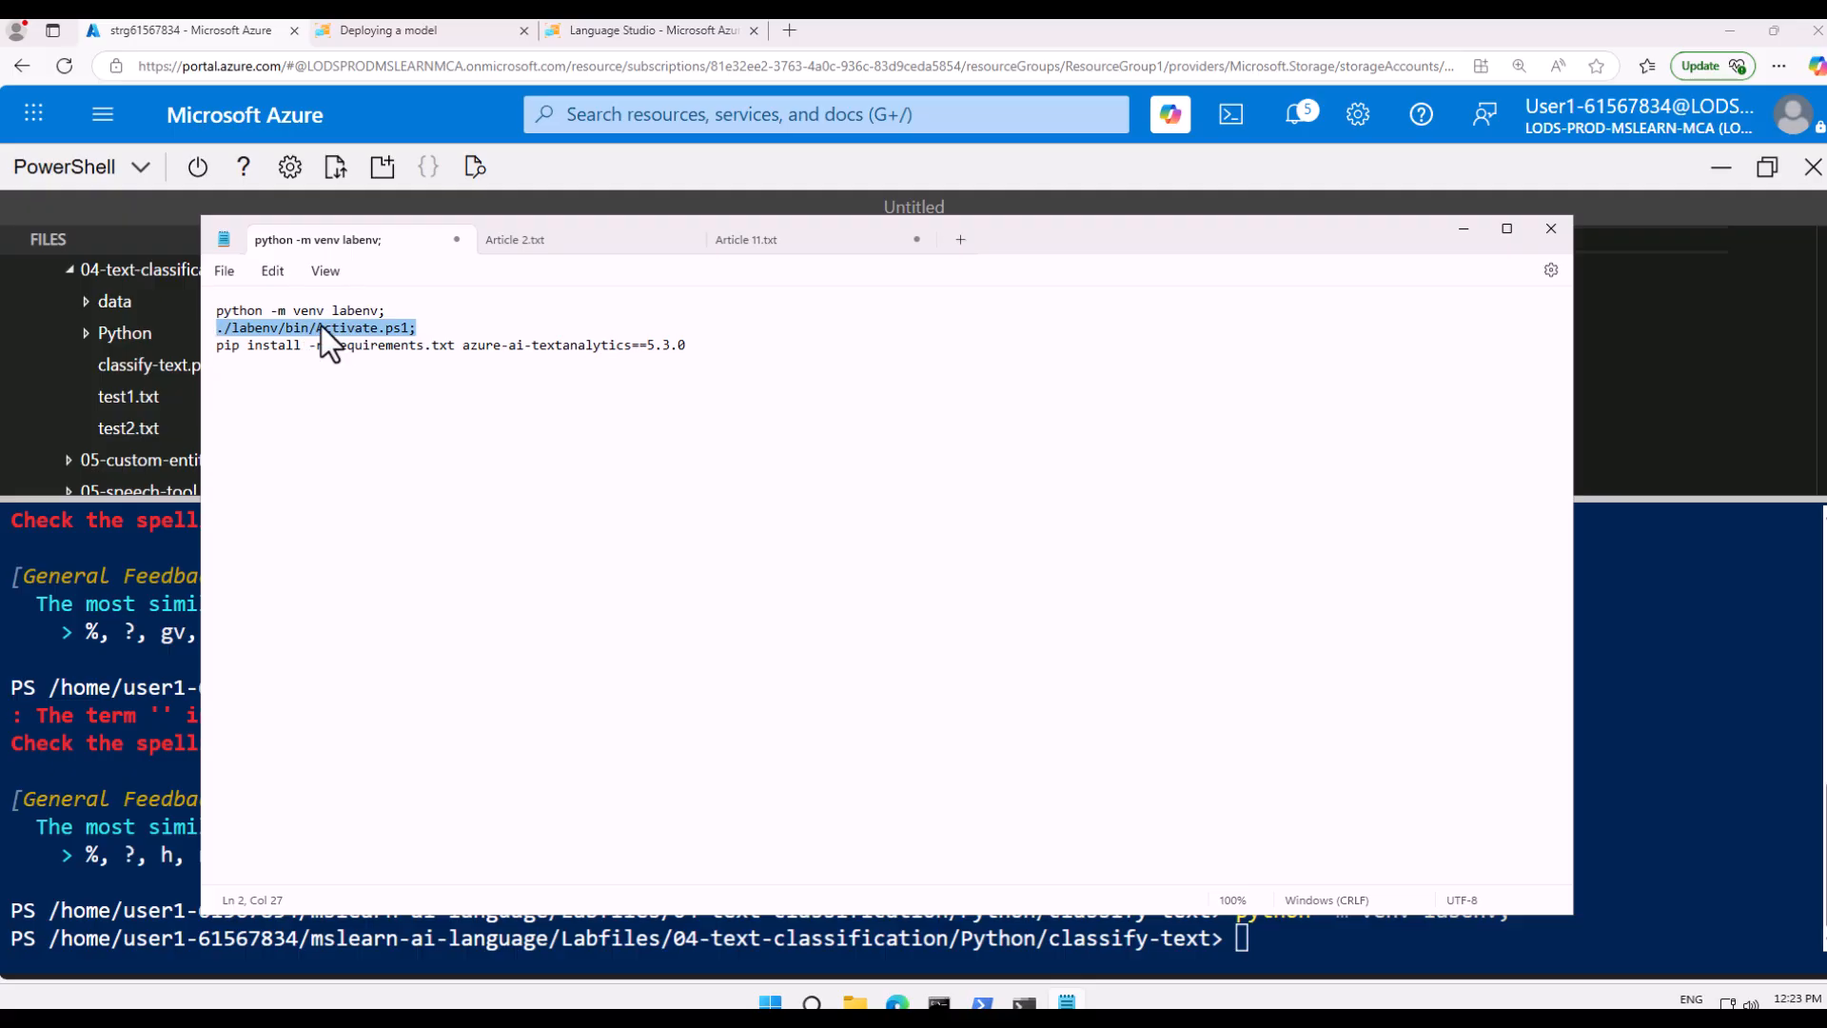
left_click(1273, 940)
key("ctrl+v")
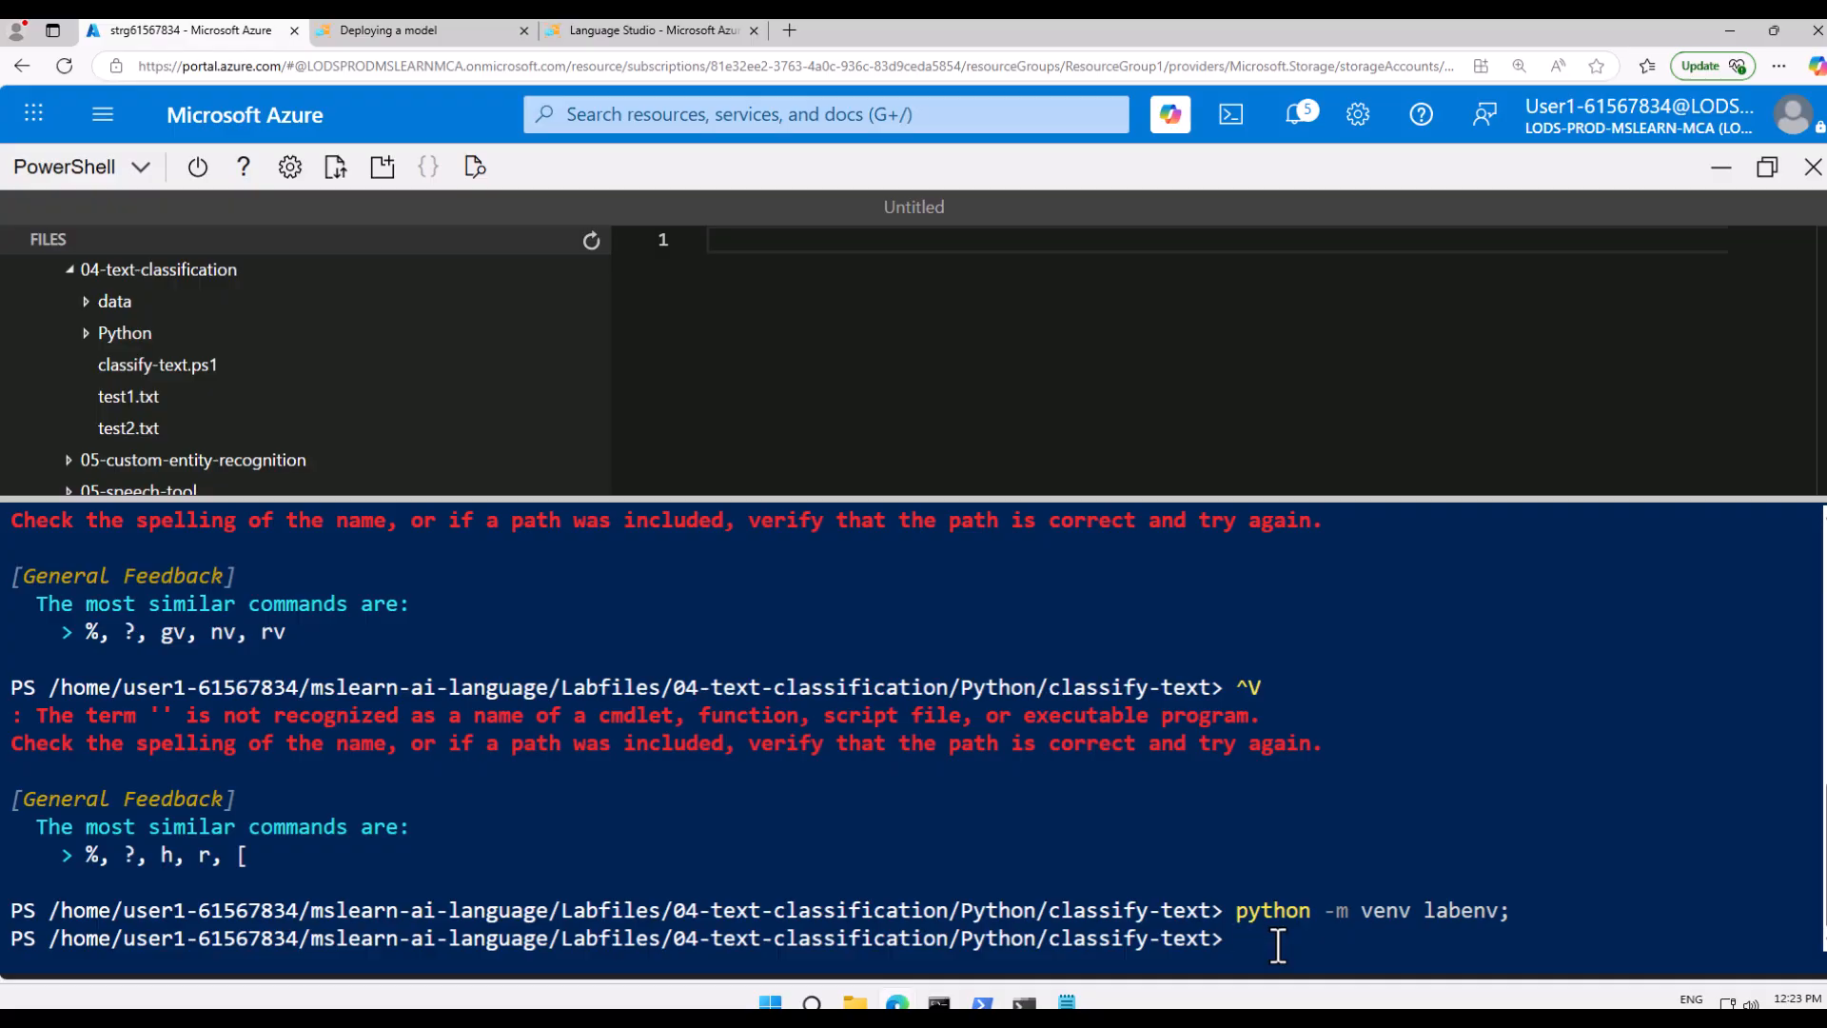
key("ctrl+shift+v")
key("Return")
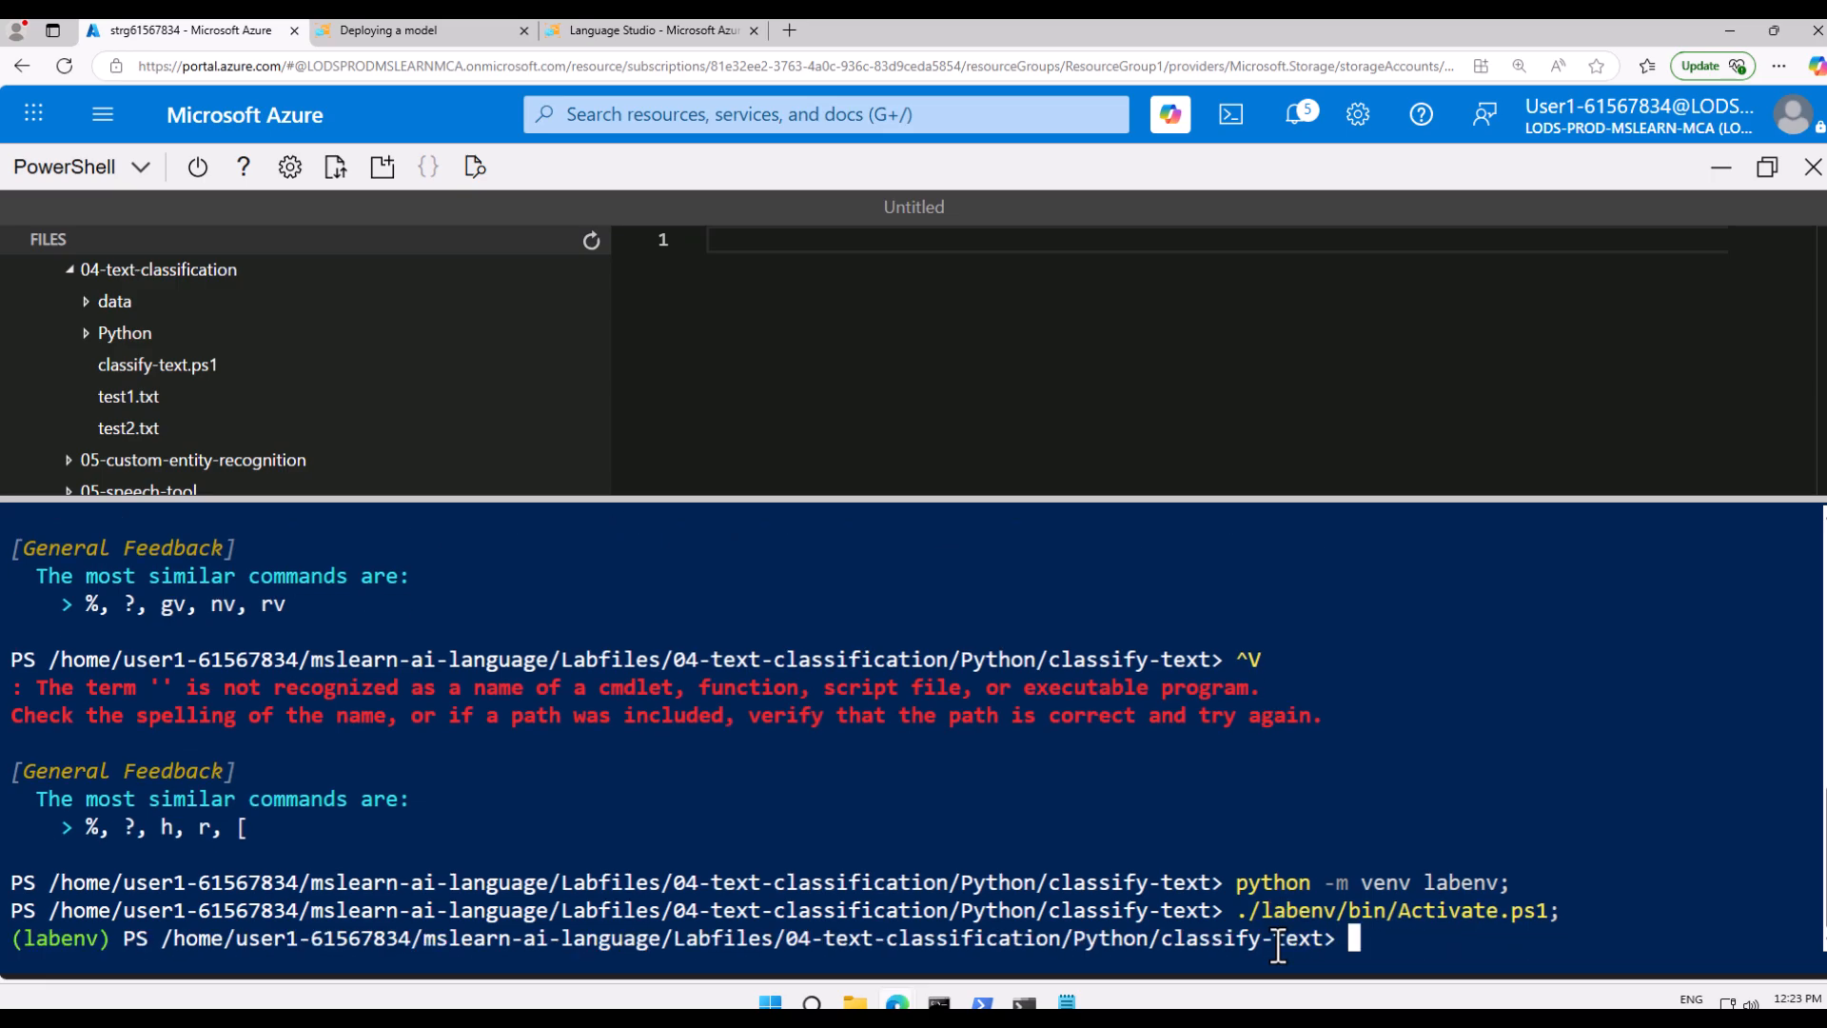
- Copy "pip install -r requirements.txt azure-ai-textanalytics==5.3.0" from Notepad and run it in the activated labenv environment
left_click(1066, 1001)
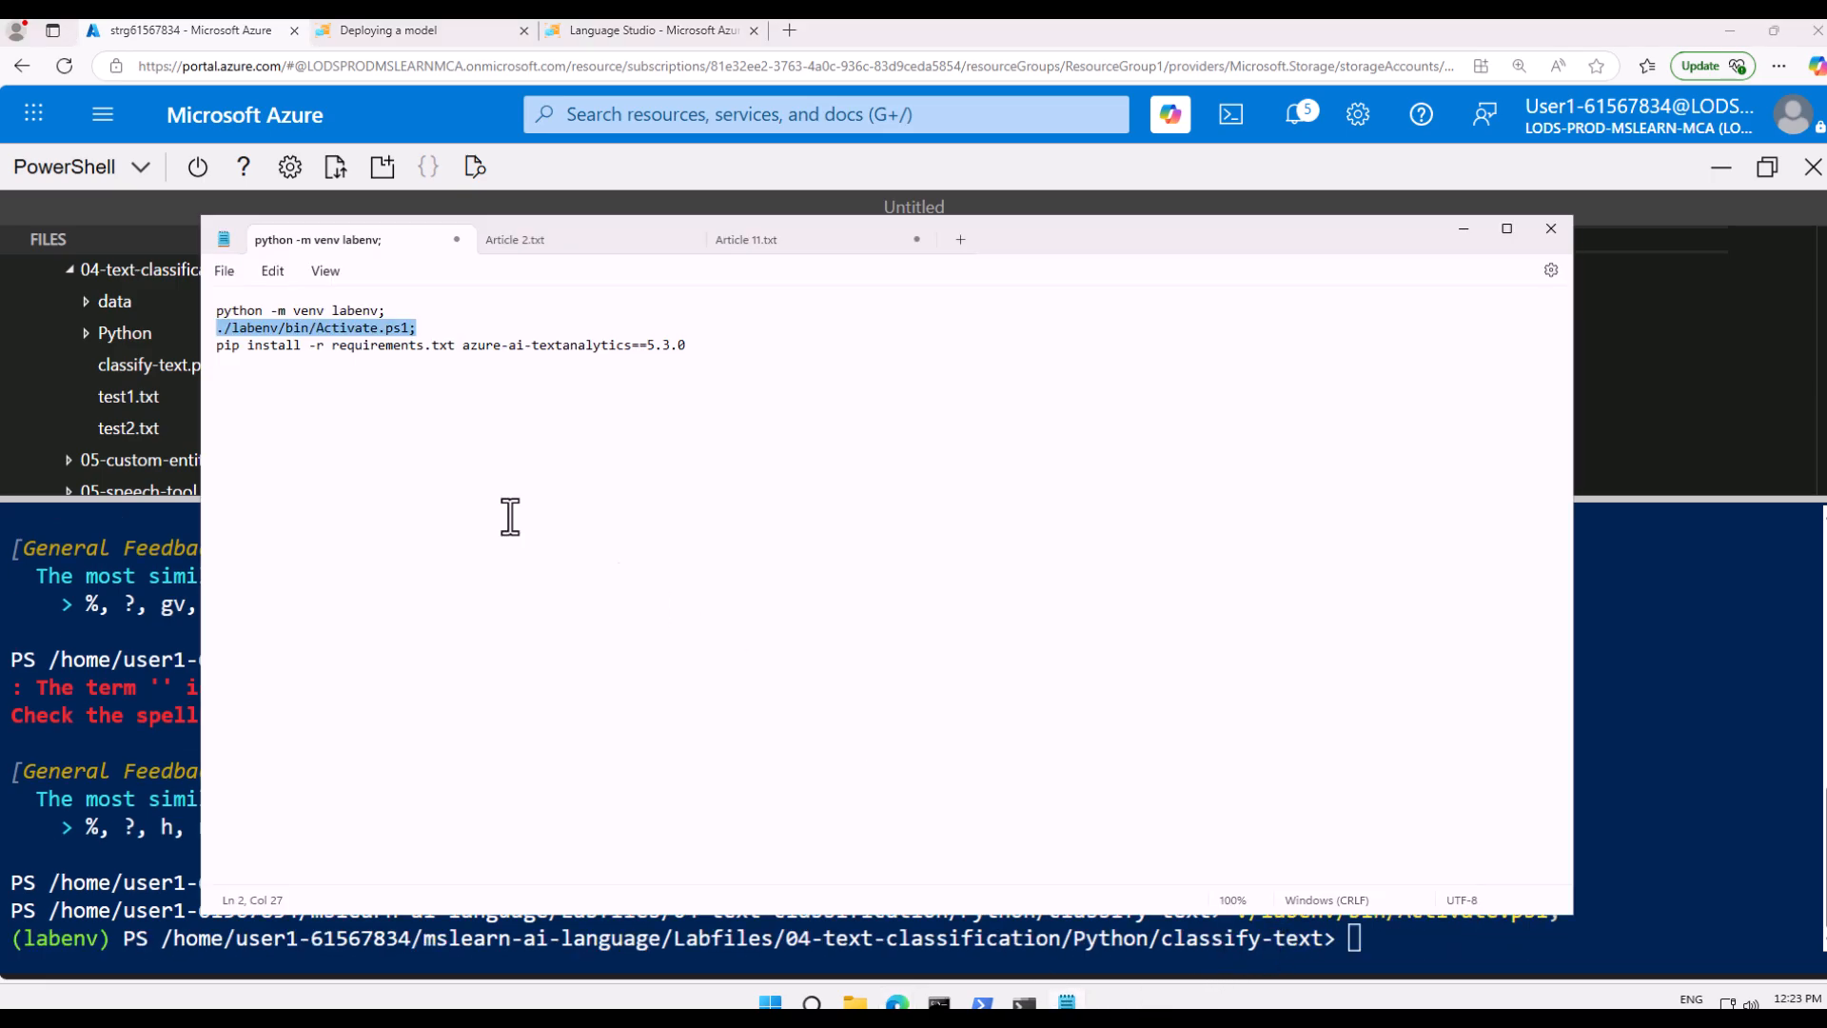
left_click_drag(705, 346, 236, 344)
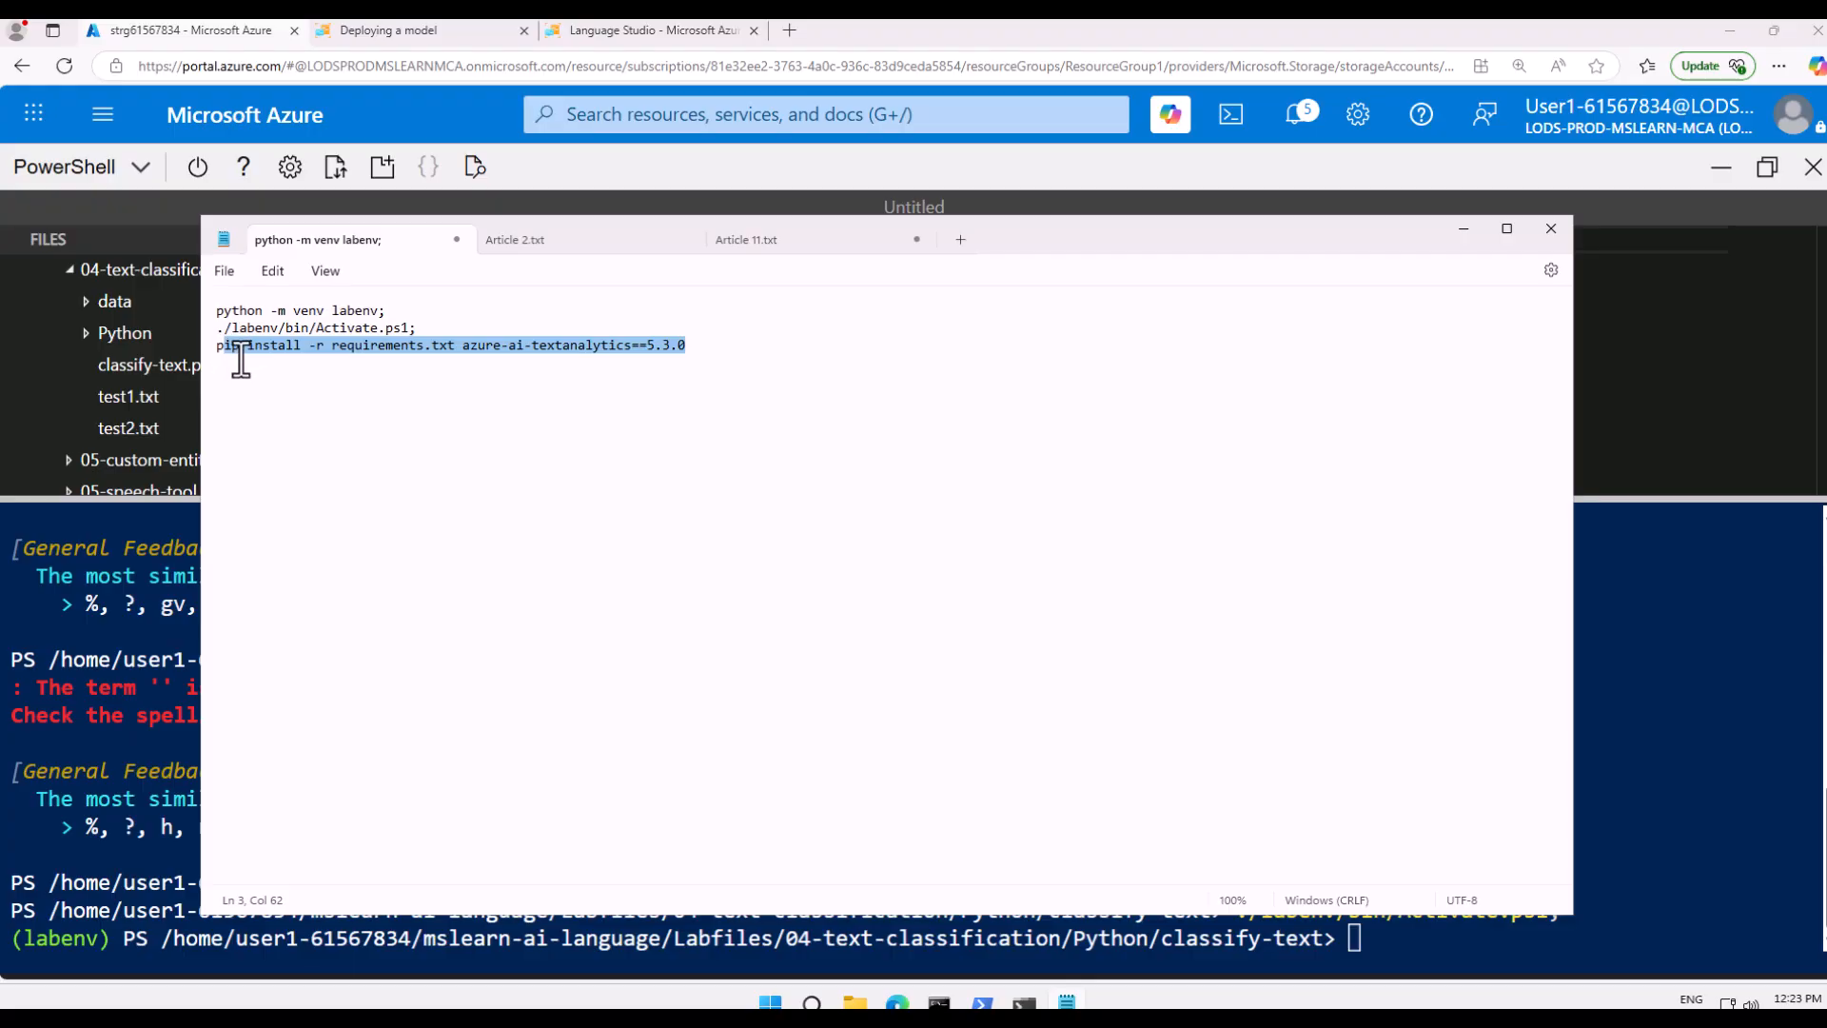
left_click_drag(702, 346, 350, 344)
left_click(1370, 947)
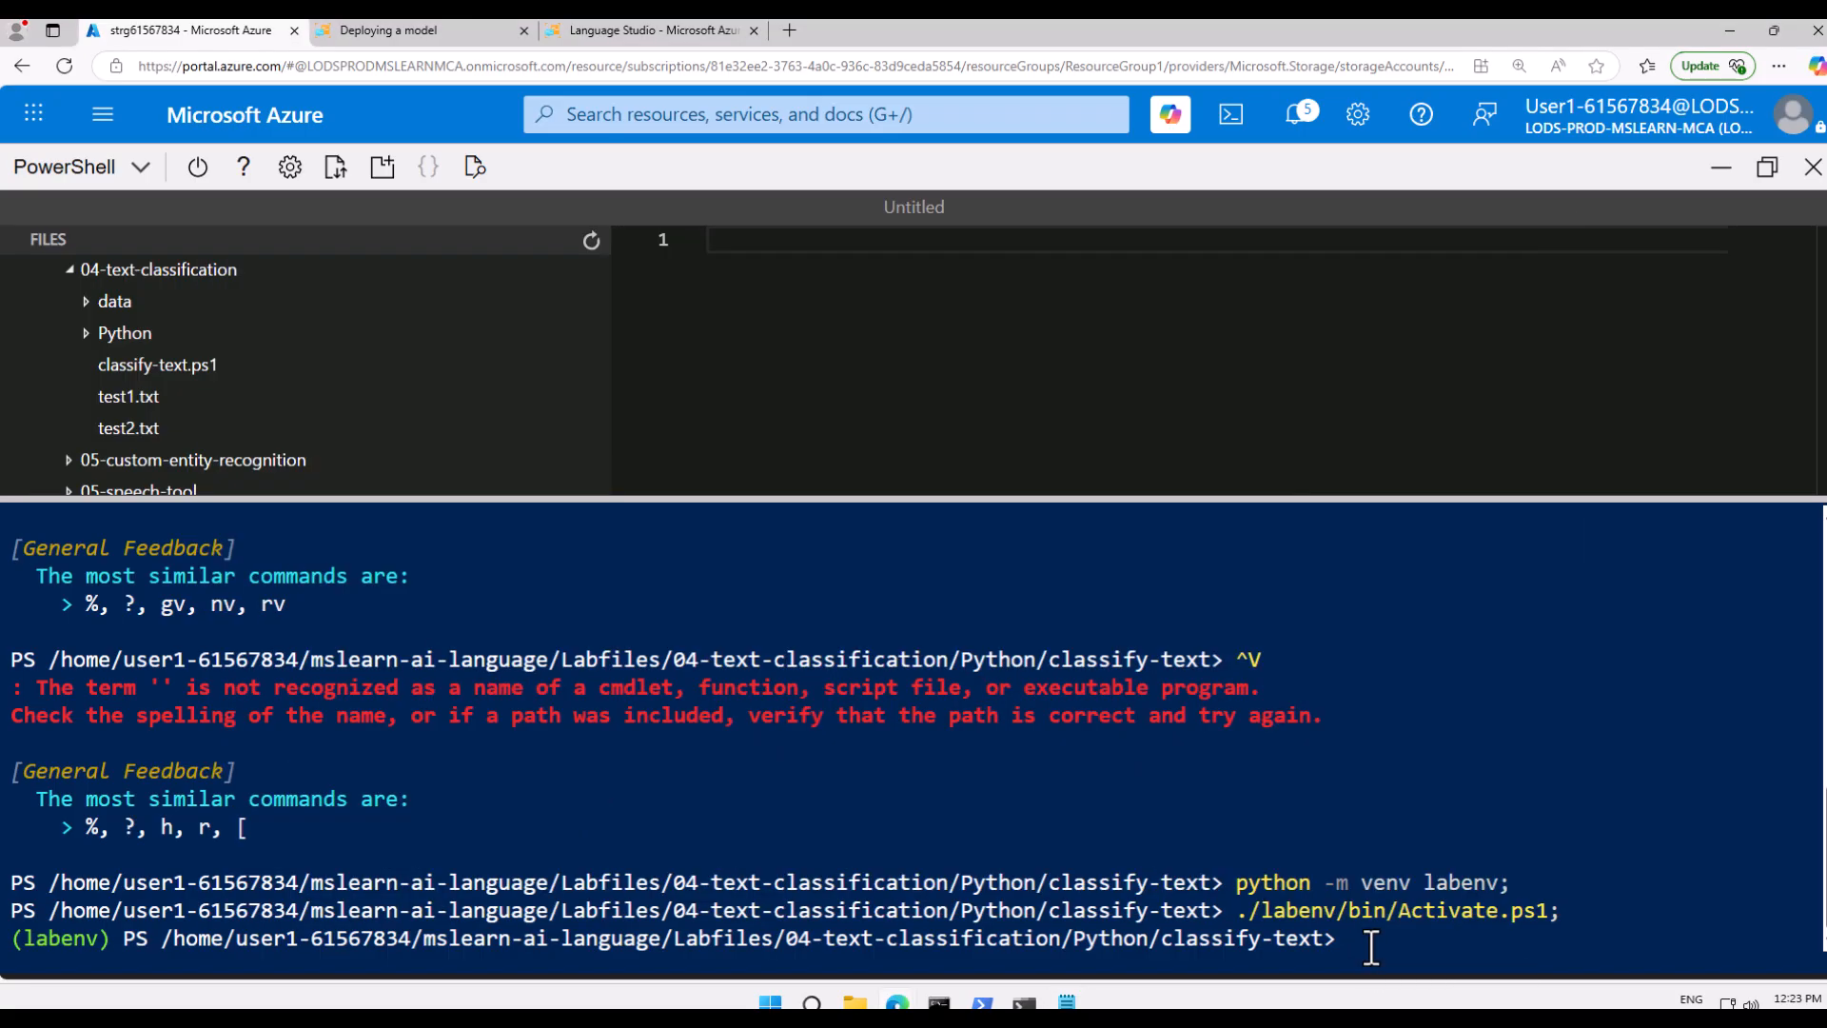
key("ctrl+shift+v")
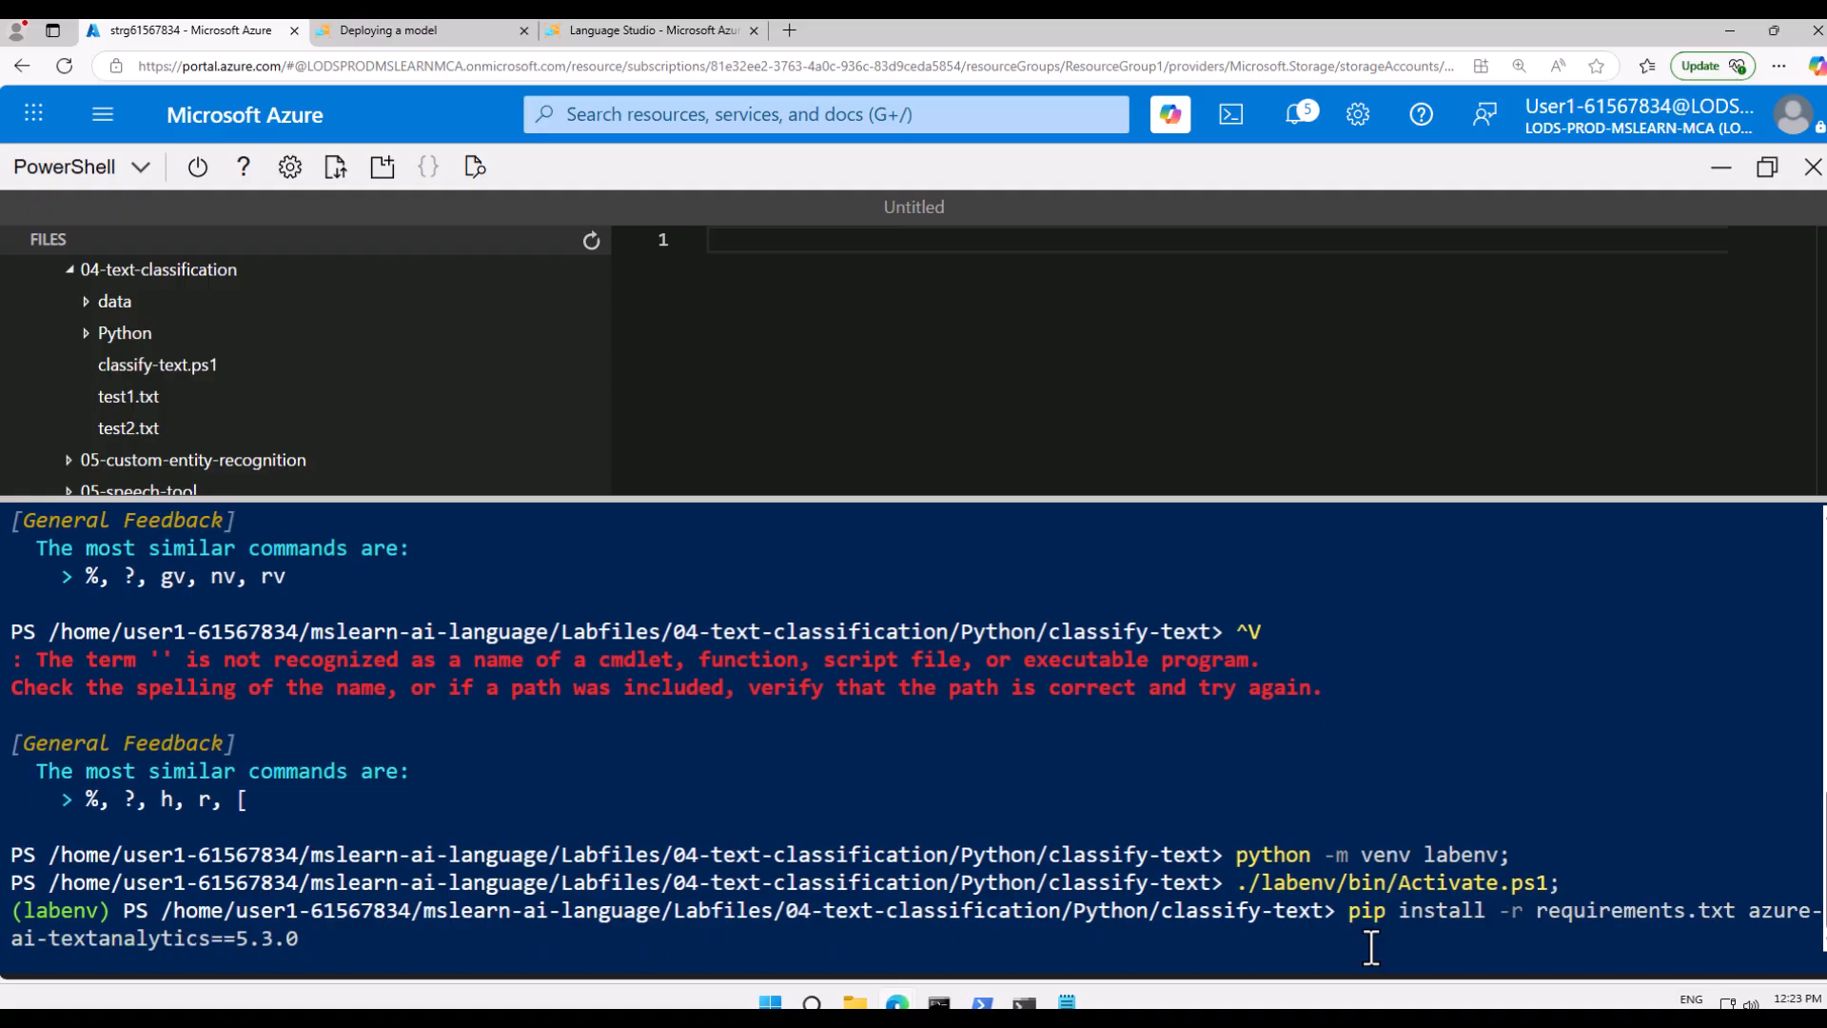
key("Return")
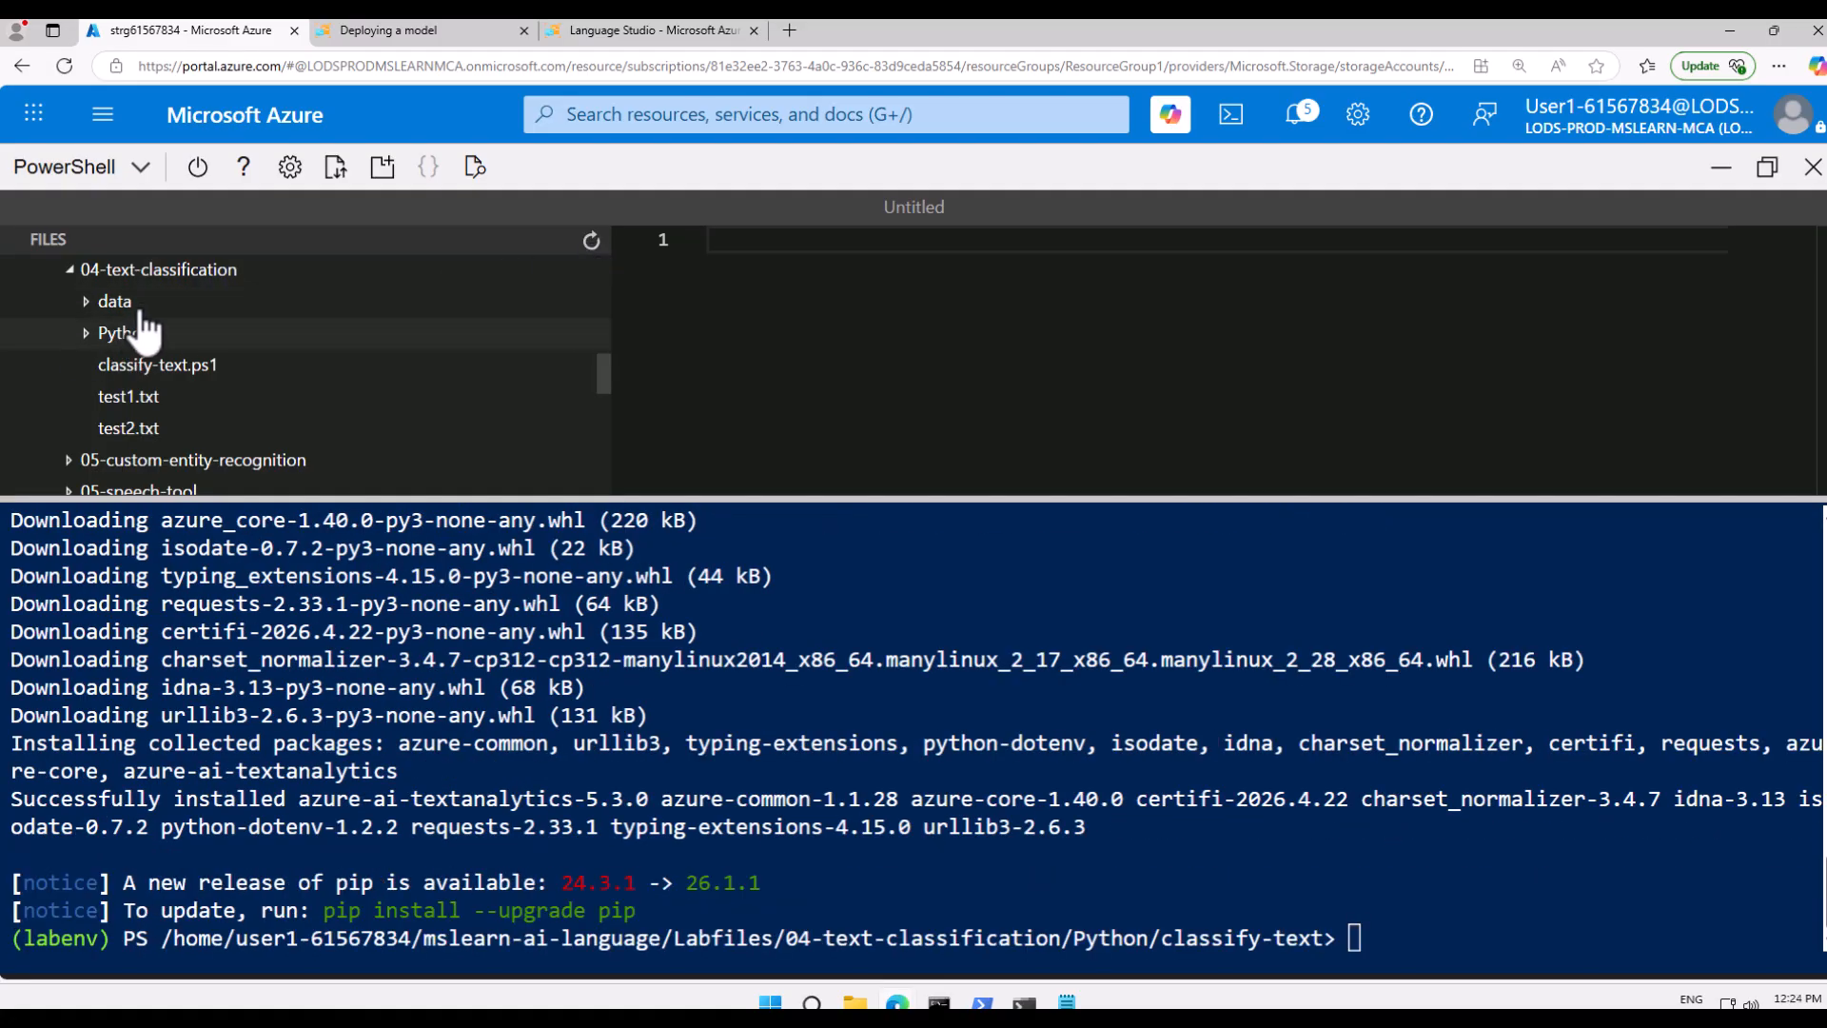
- Expand the Python folder under 04-text-classification and open classify-text.ps1 in the code editor
left_click(168, 275)
left_click(167, 275)
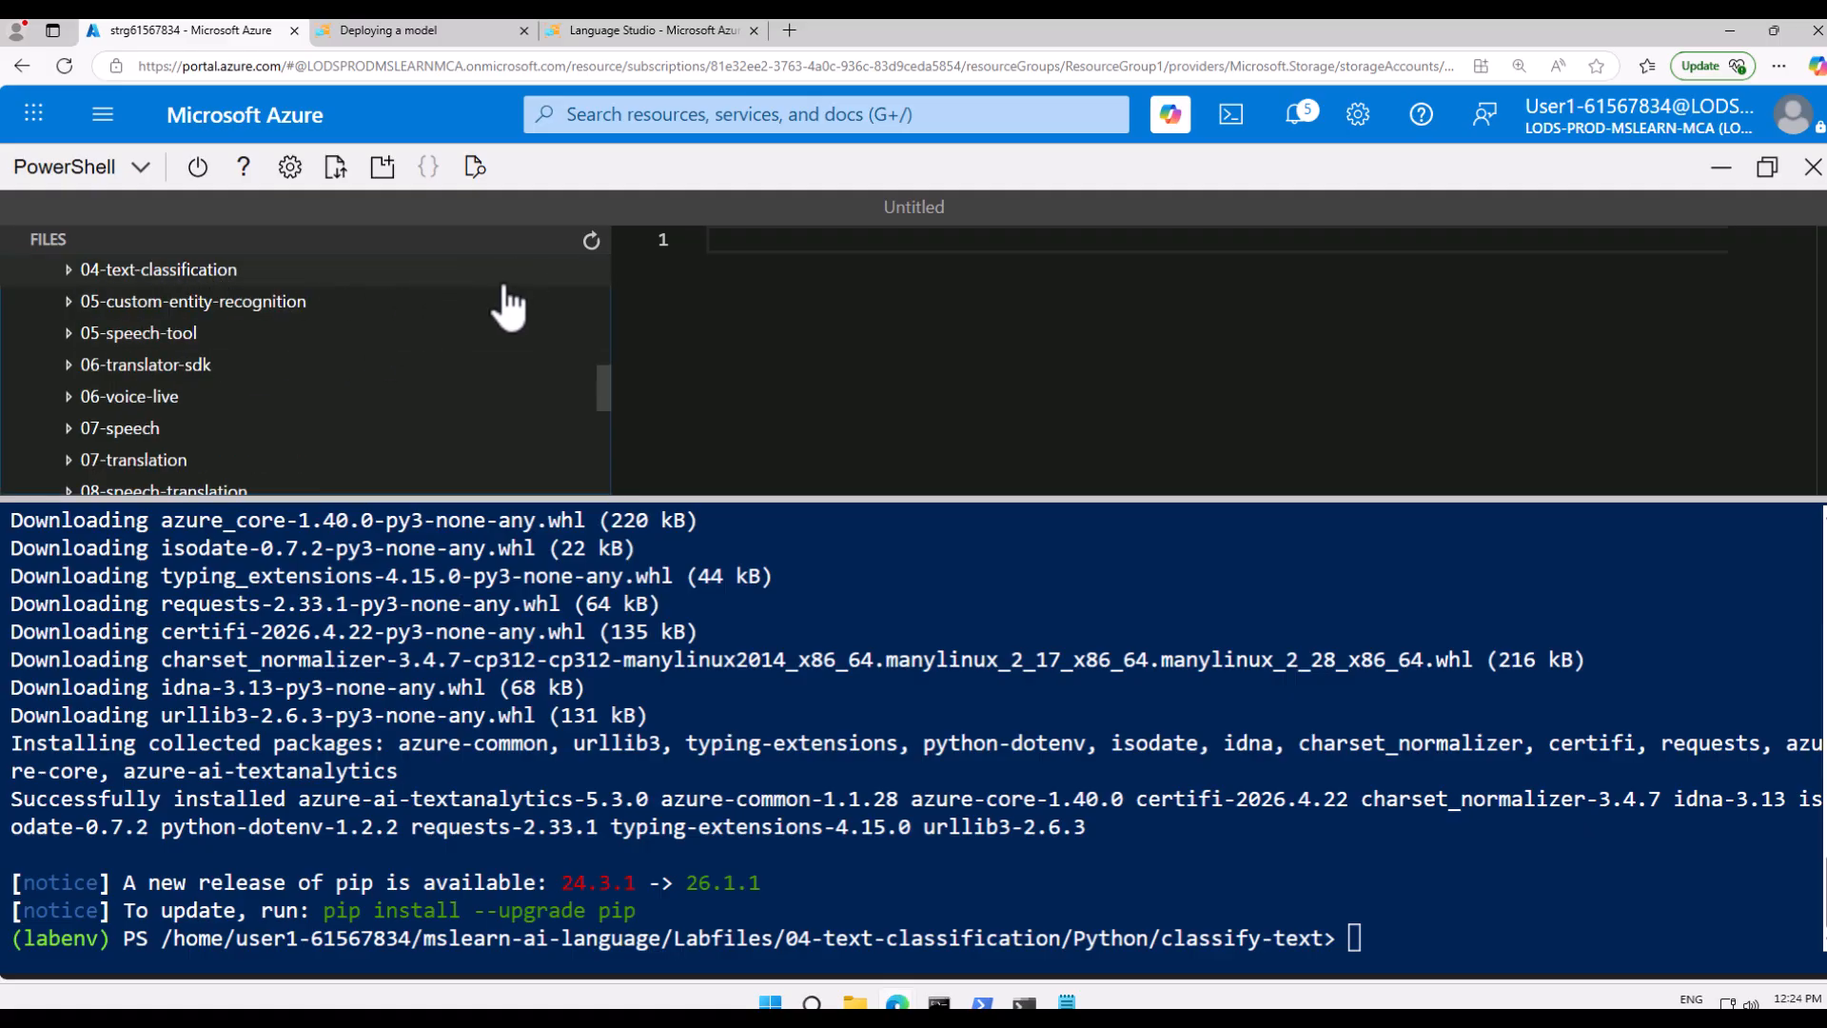
left_click(72, 274)
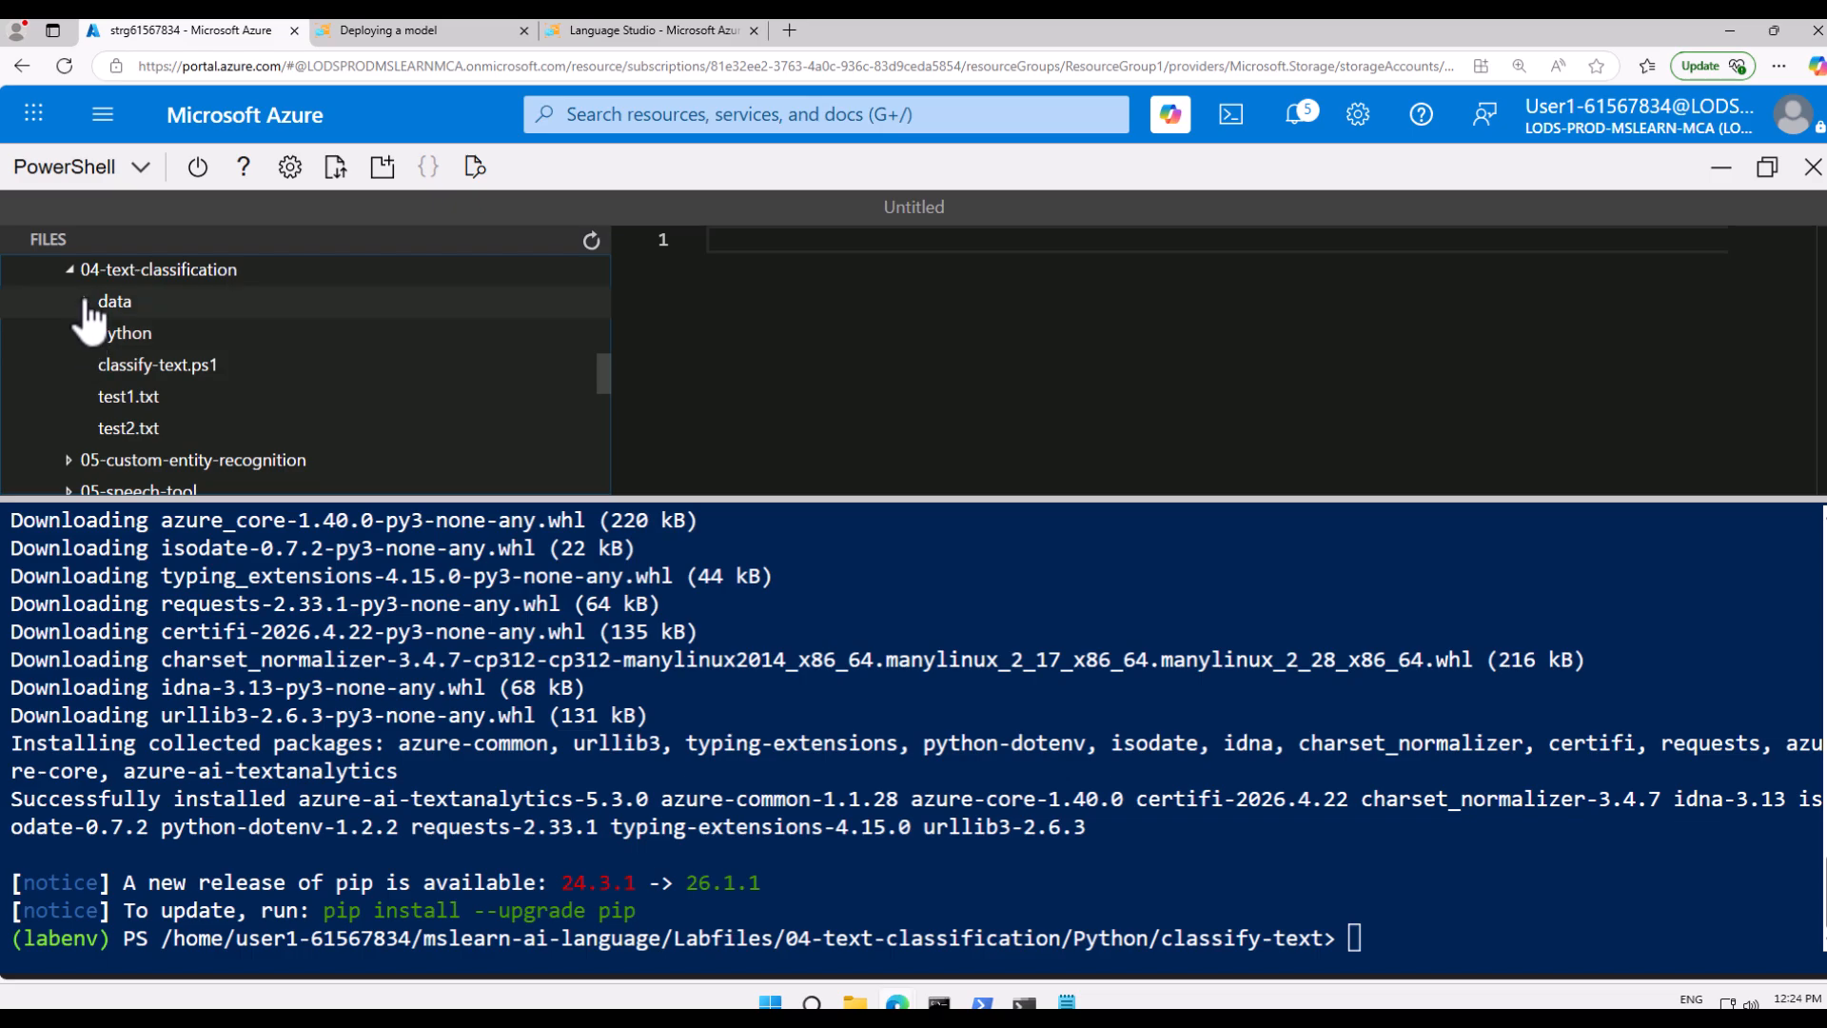
left_click(86, 309)
left_click(91, 307)
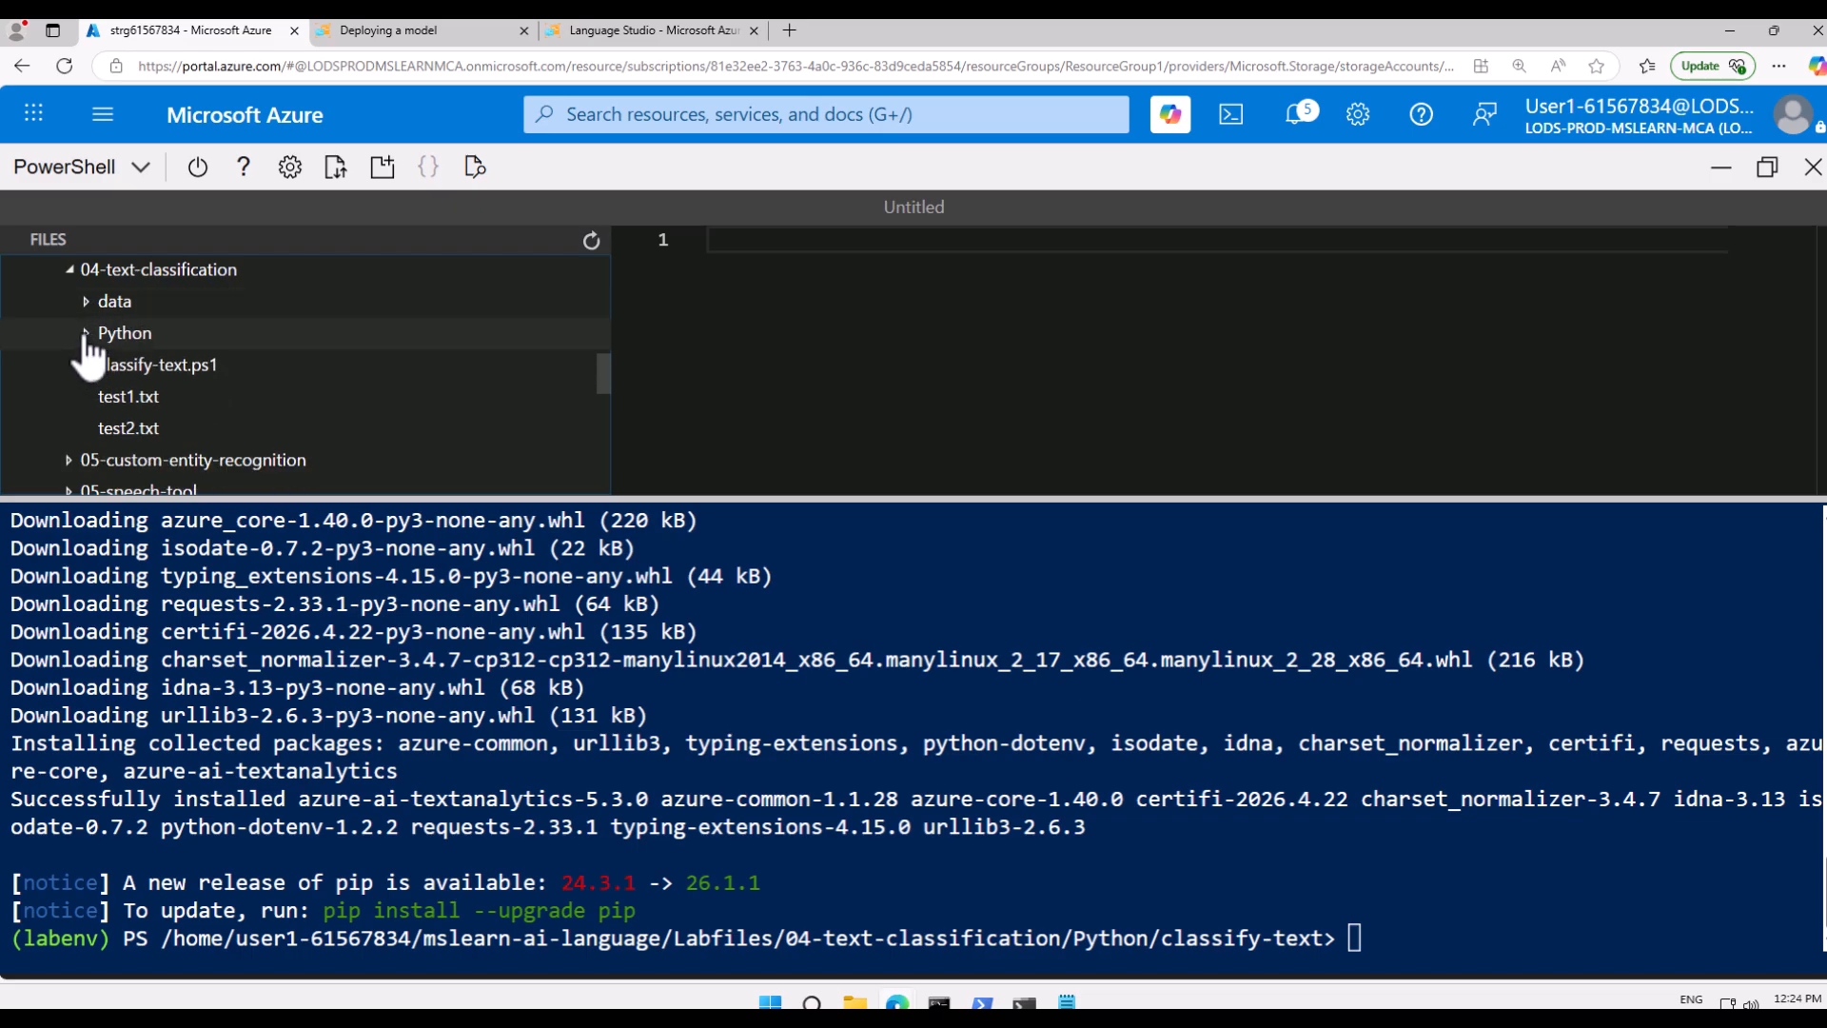
left_click(93, 336)
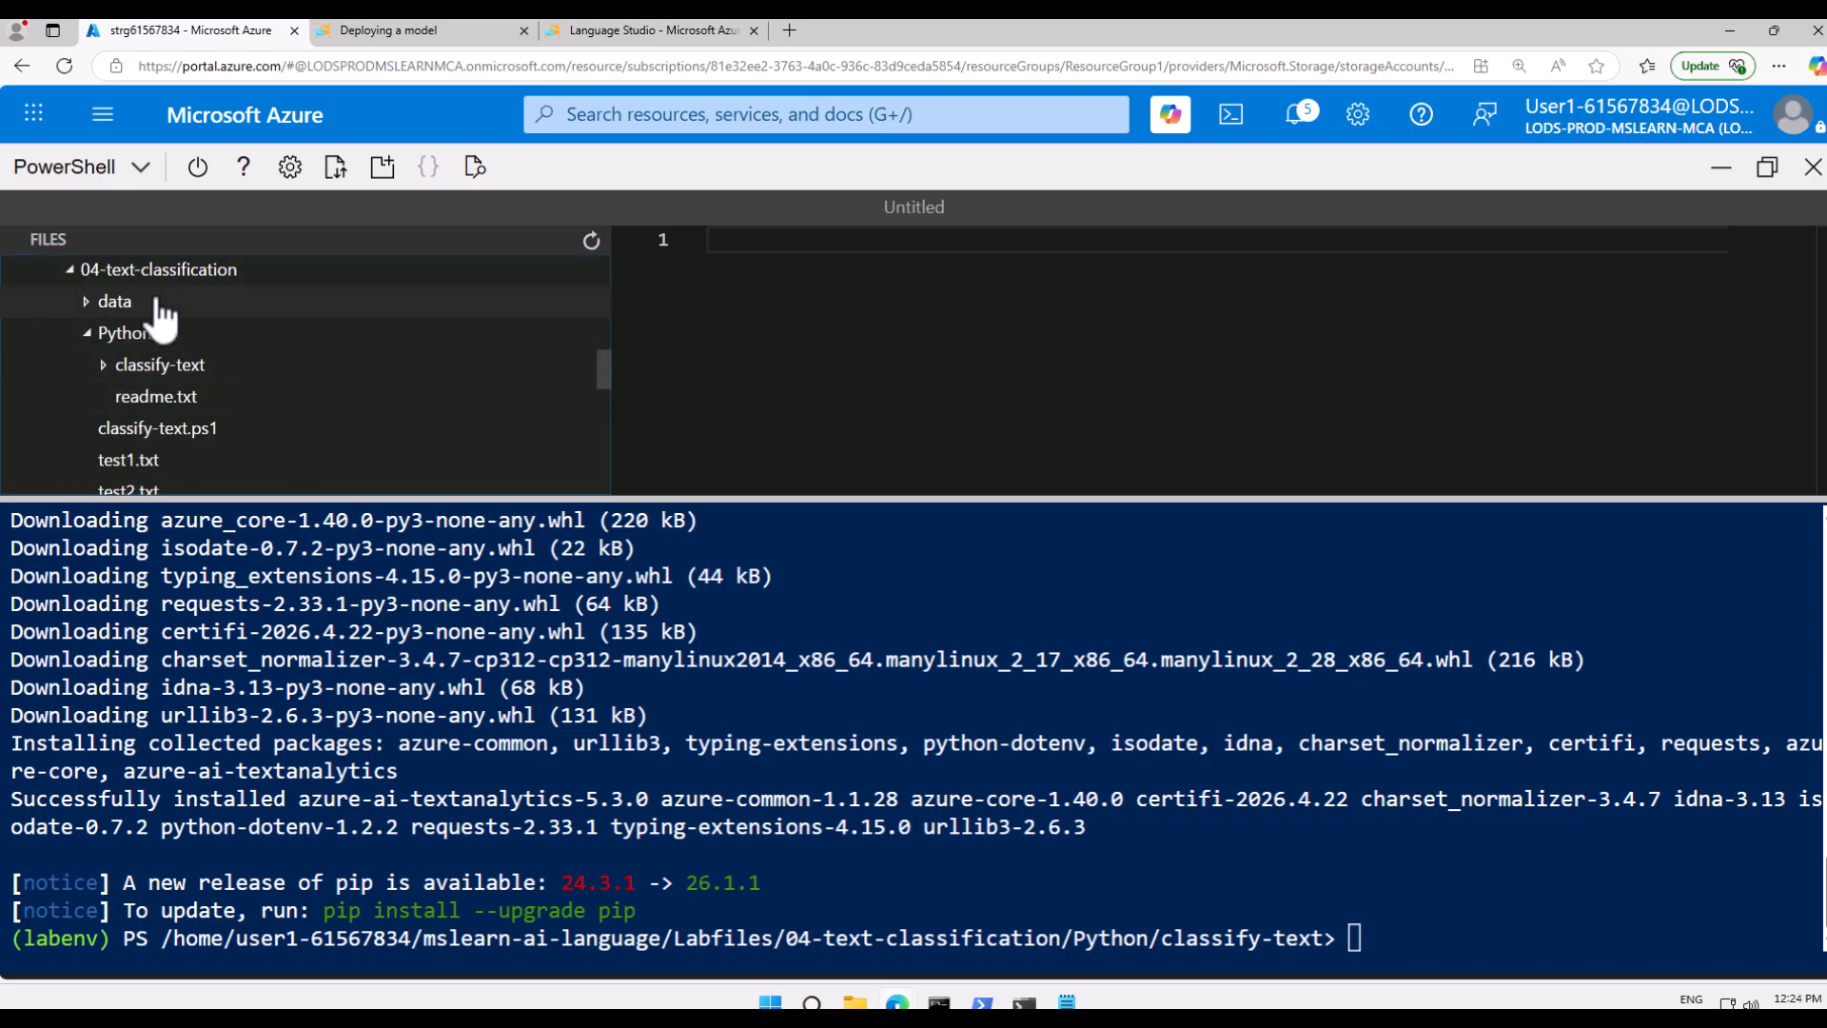
scroll(166, 319, "up", 2)
scroll(167, 380, "down", 2)
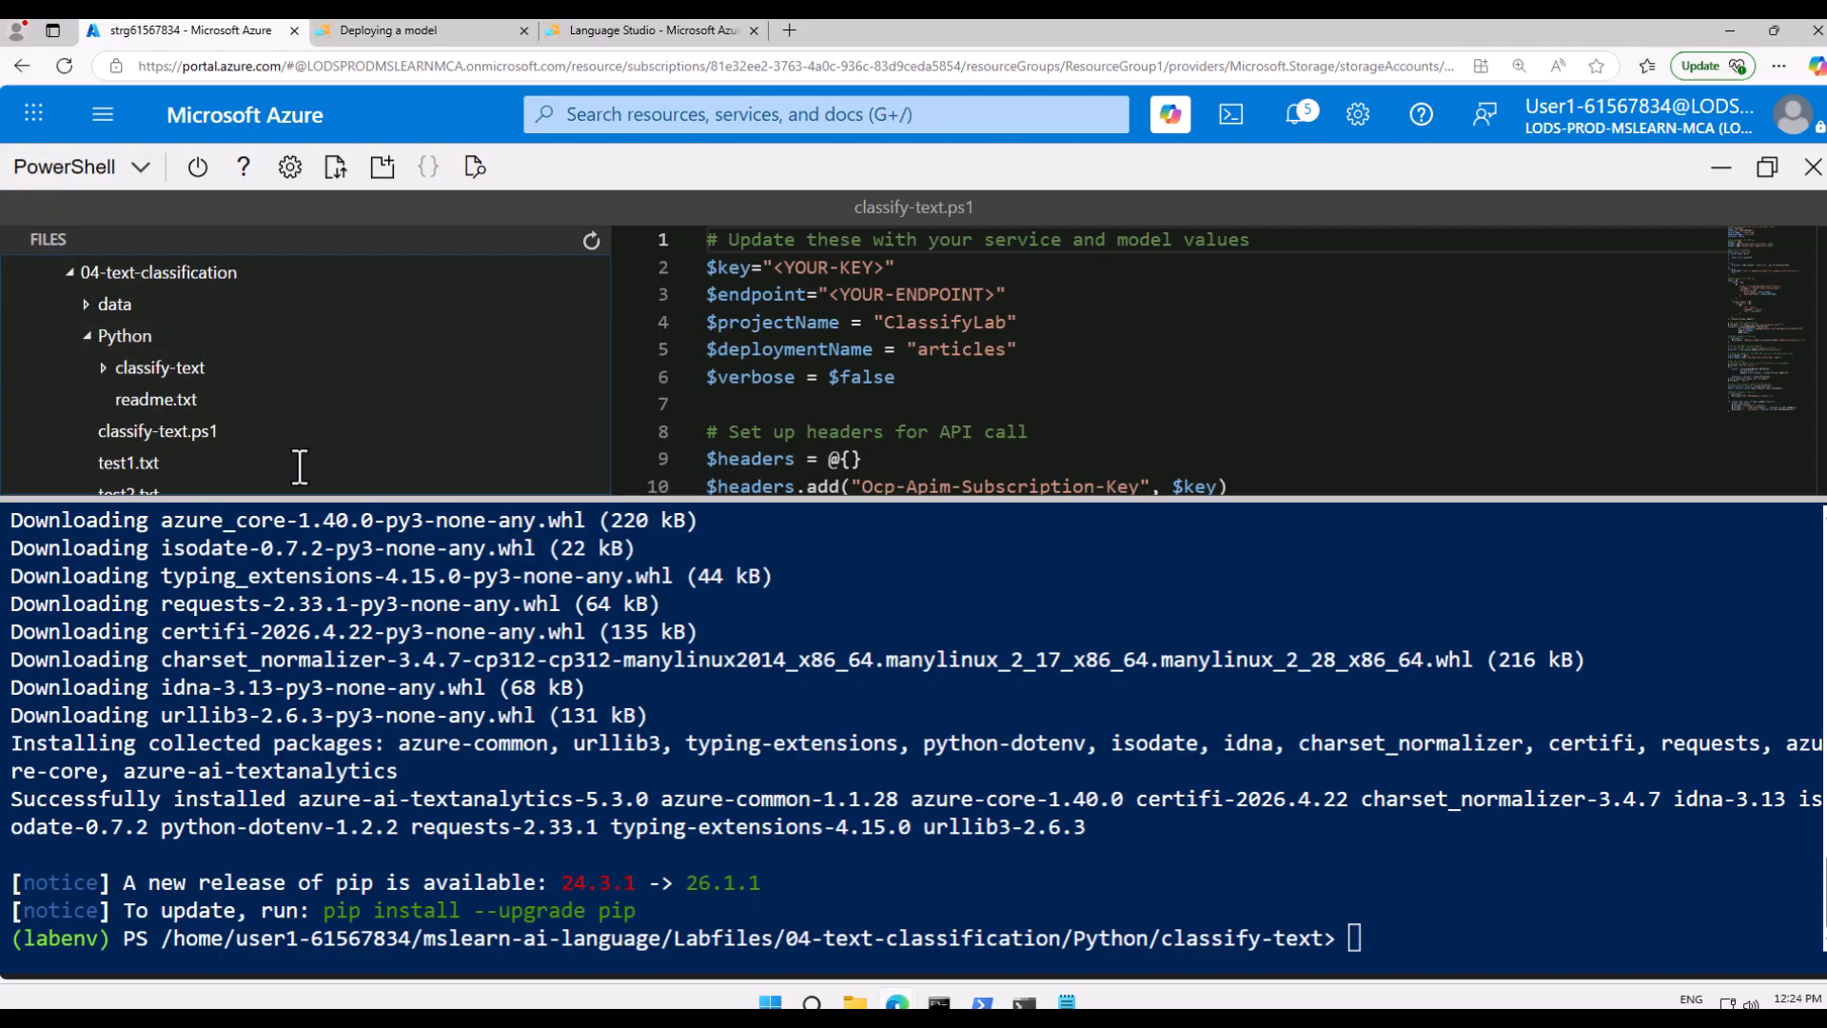
- Open the .env file in the Python classify-text folder and check its project and deployment names against the ClassifyLab deployment in Language Studio
left_click(107, 368)
left_click(133, 431)
left_click(122, 430)
left_click(148, 463)
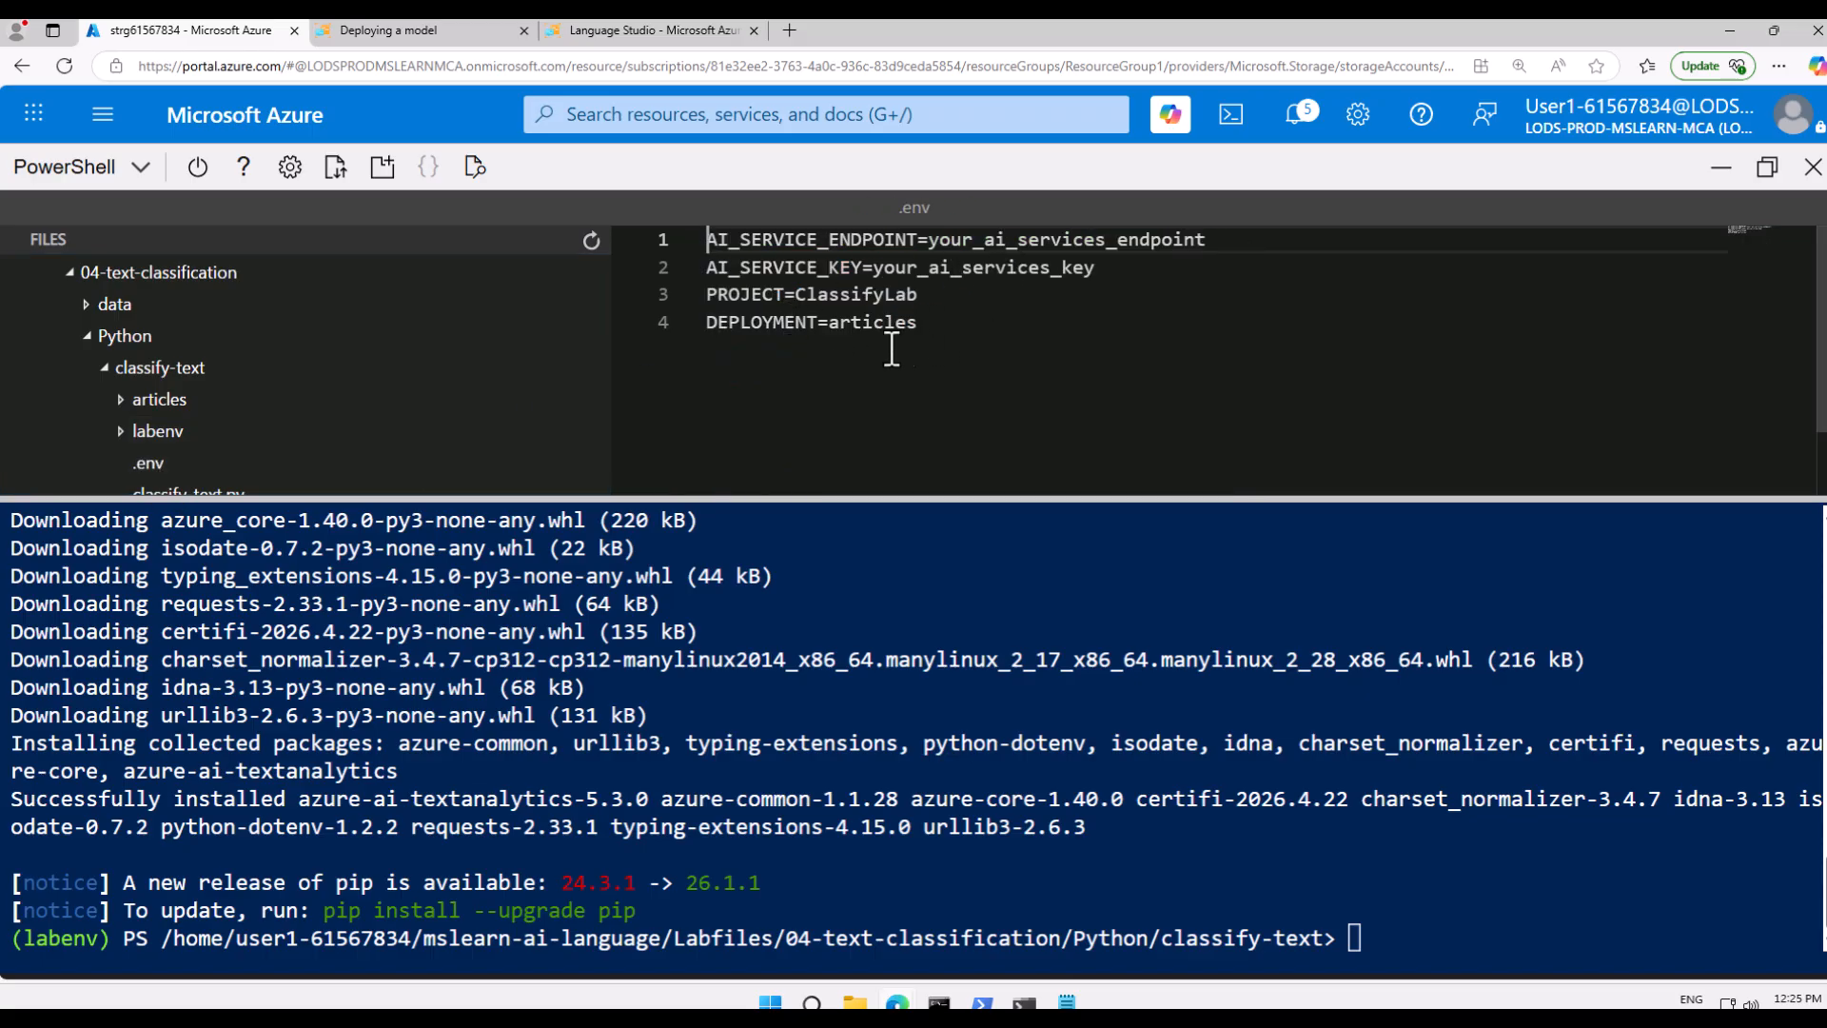
left_click(401, 35)
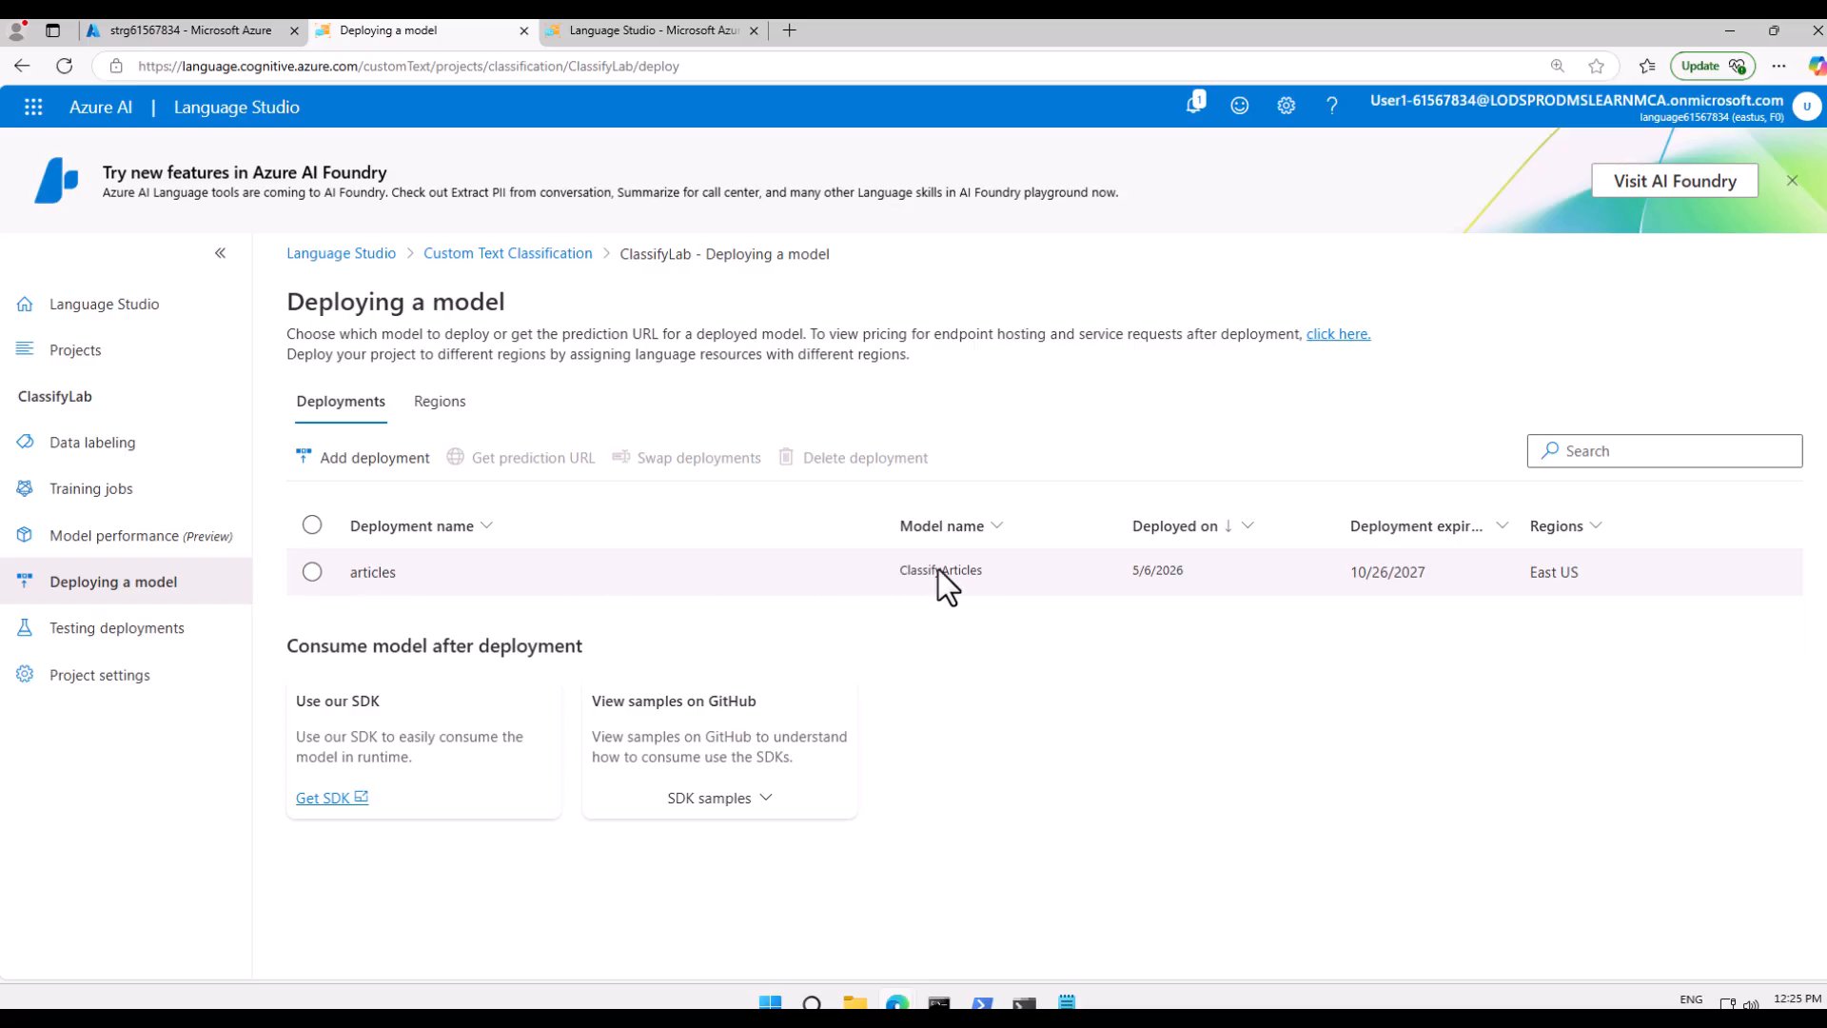
left_click(170, 30)
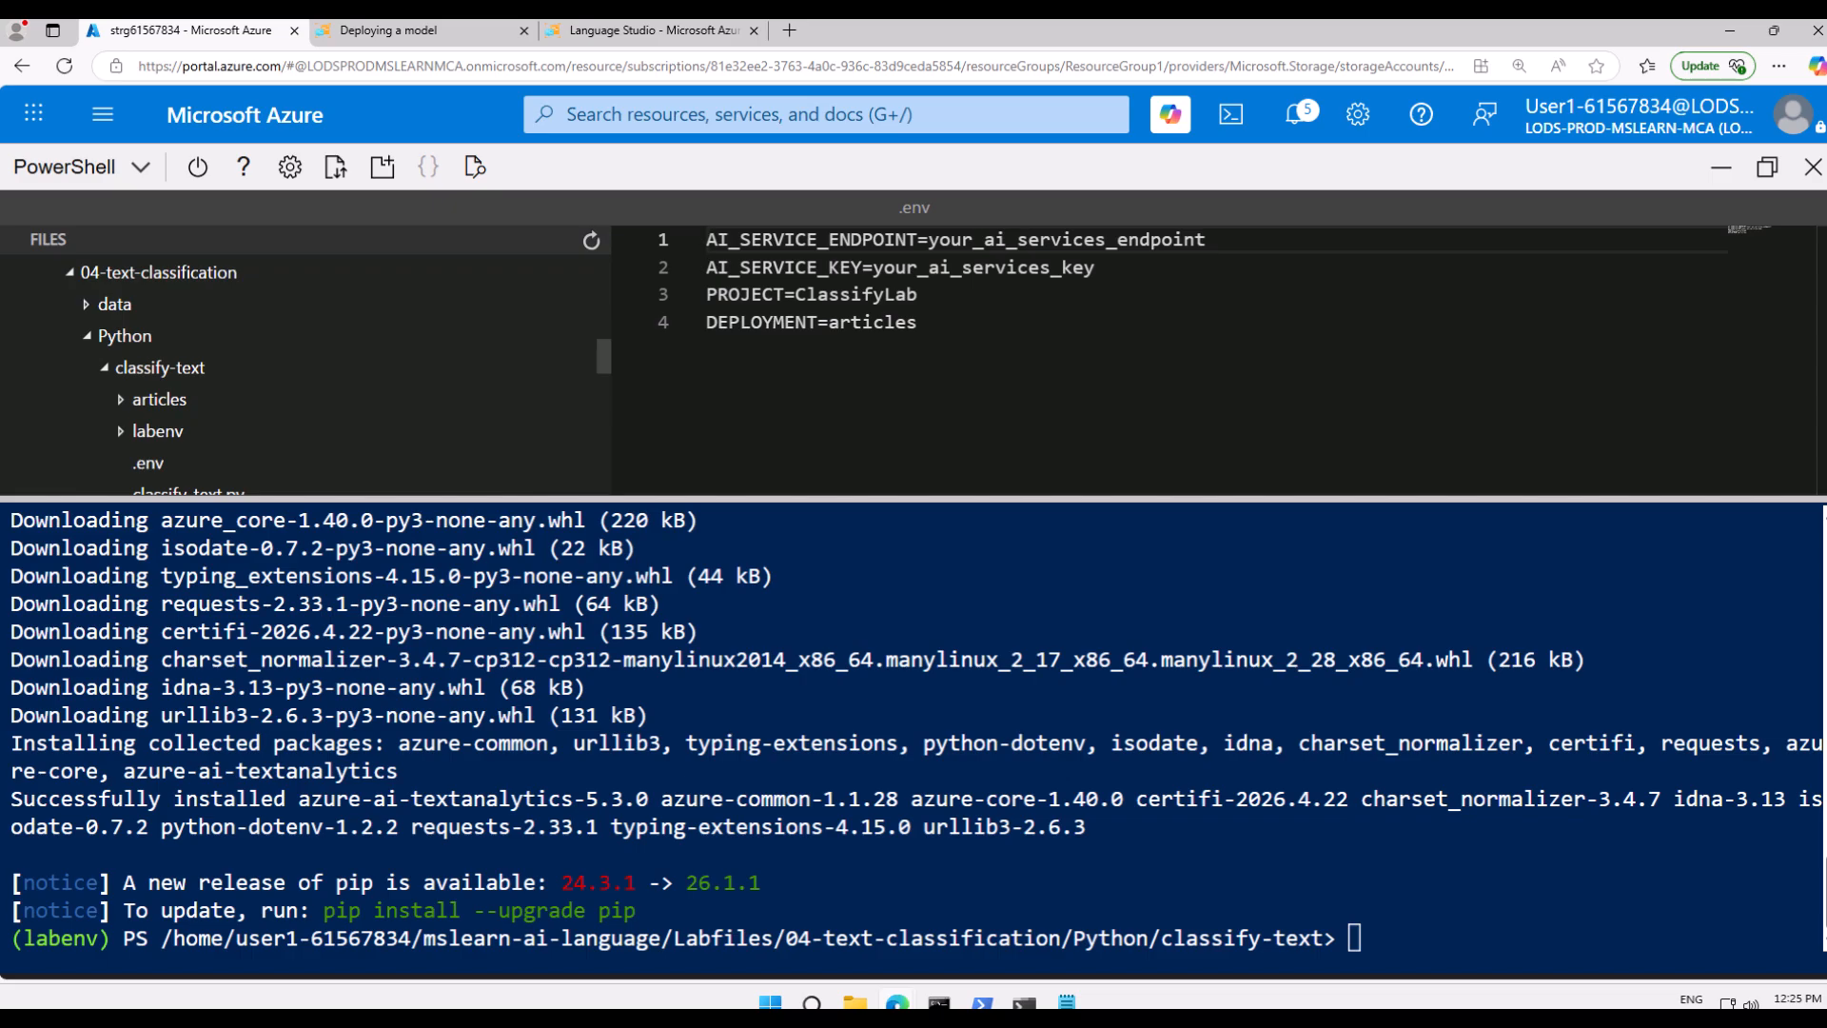
- Duplicate the Azure portal browser tab and open the language61567834 resource through the storage account's ResourceGroup1
right_click(220, 28)
left_click(312, 145)
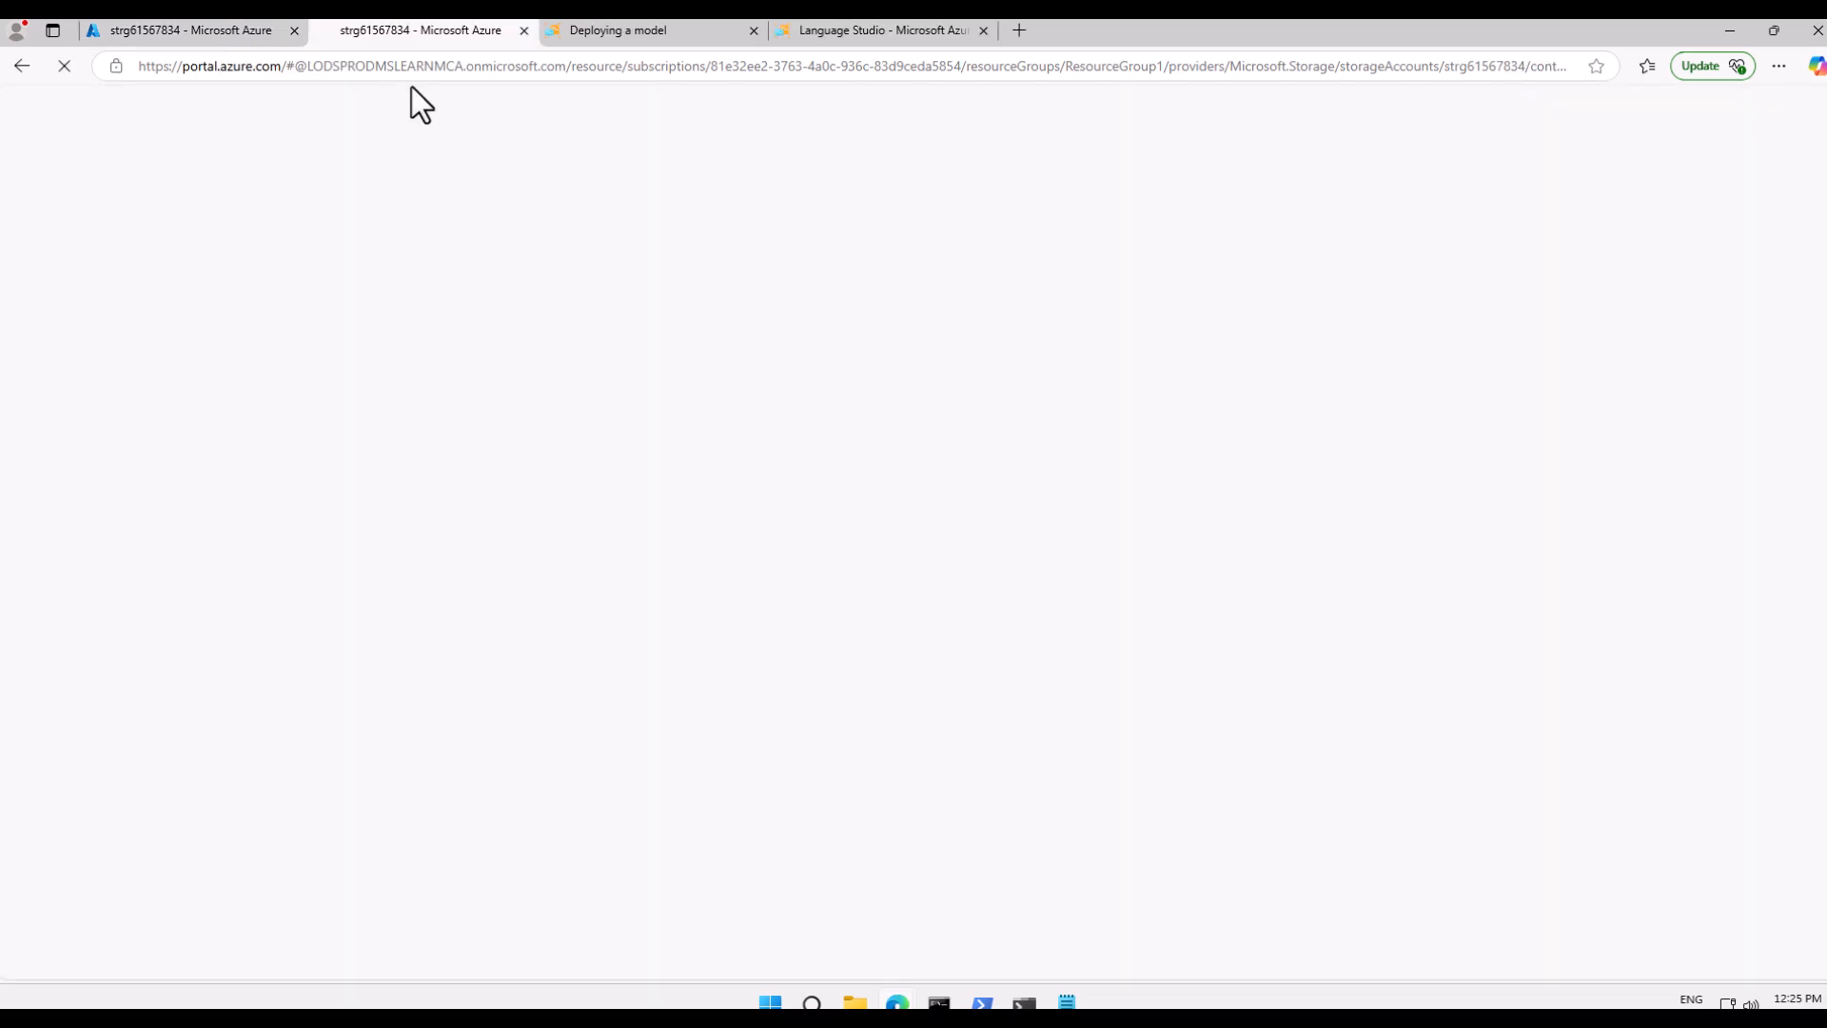
left_click(461, 69)
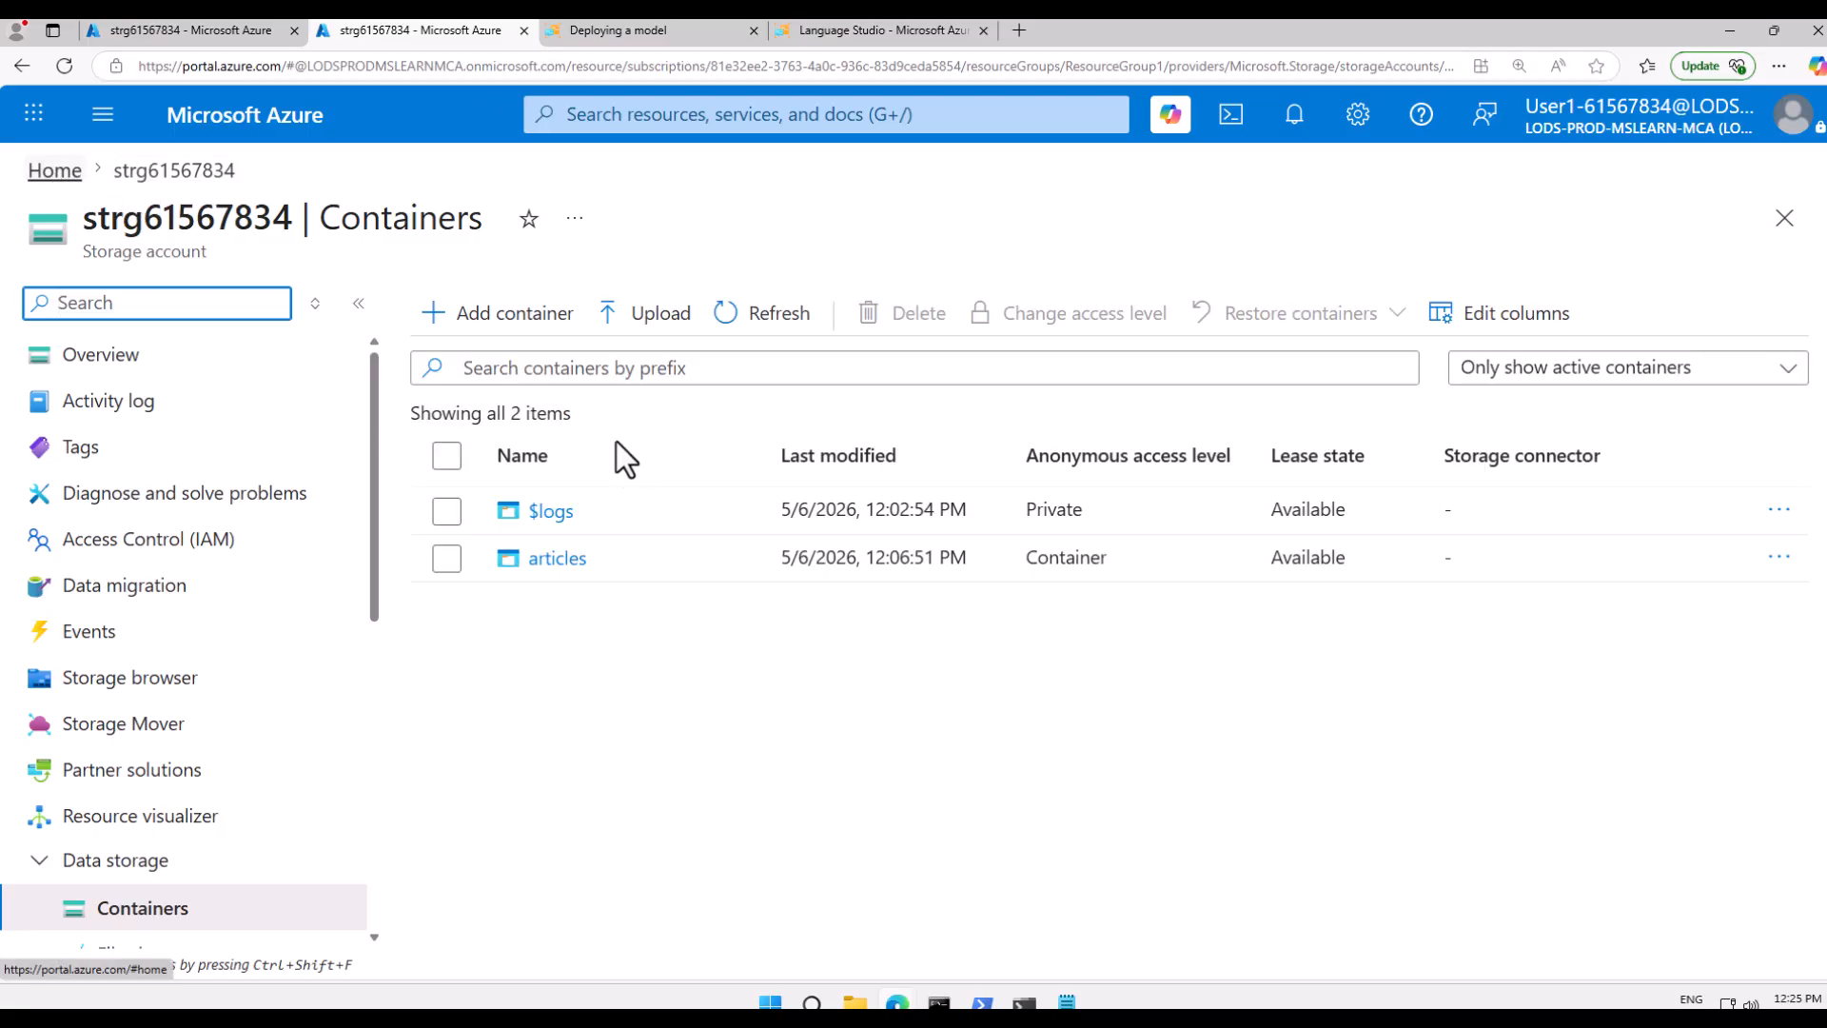
left_click(131, 356)
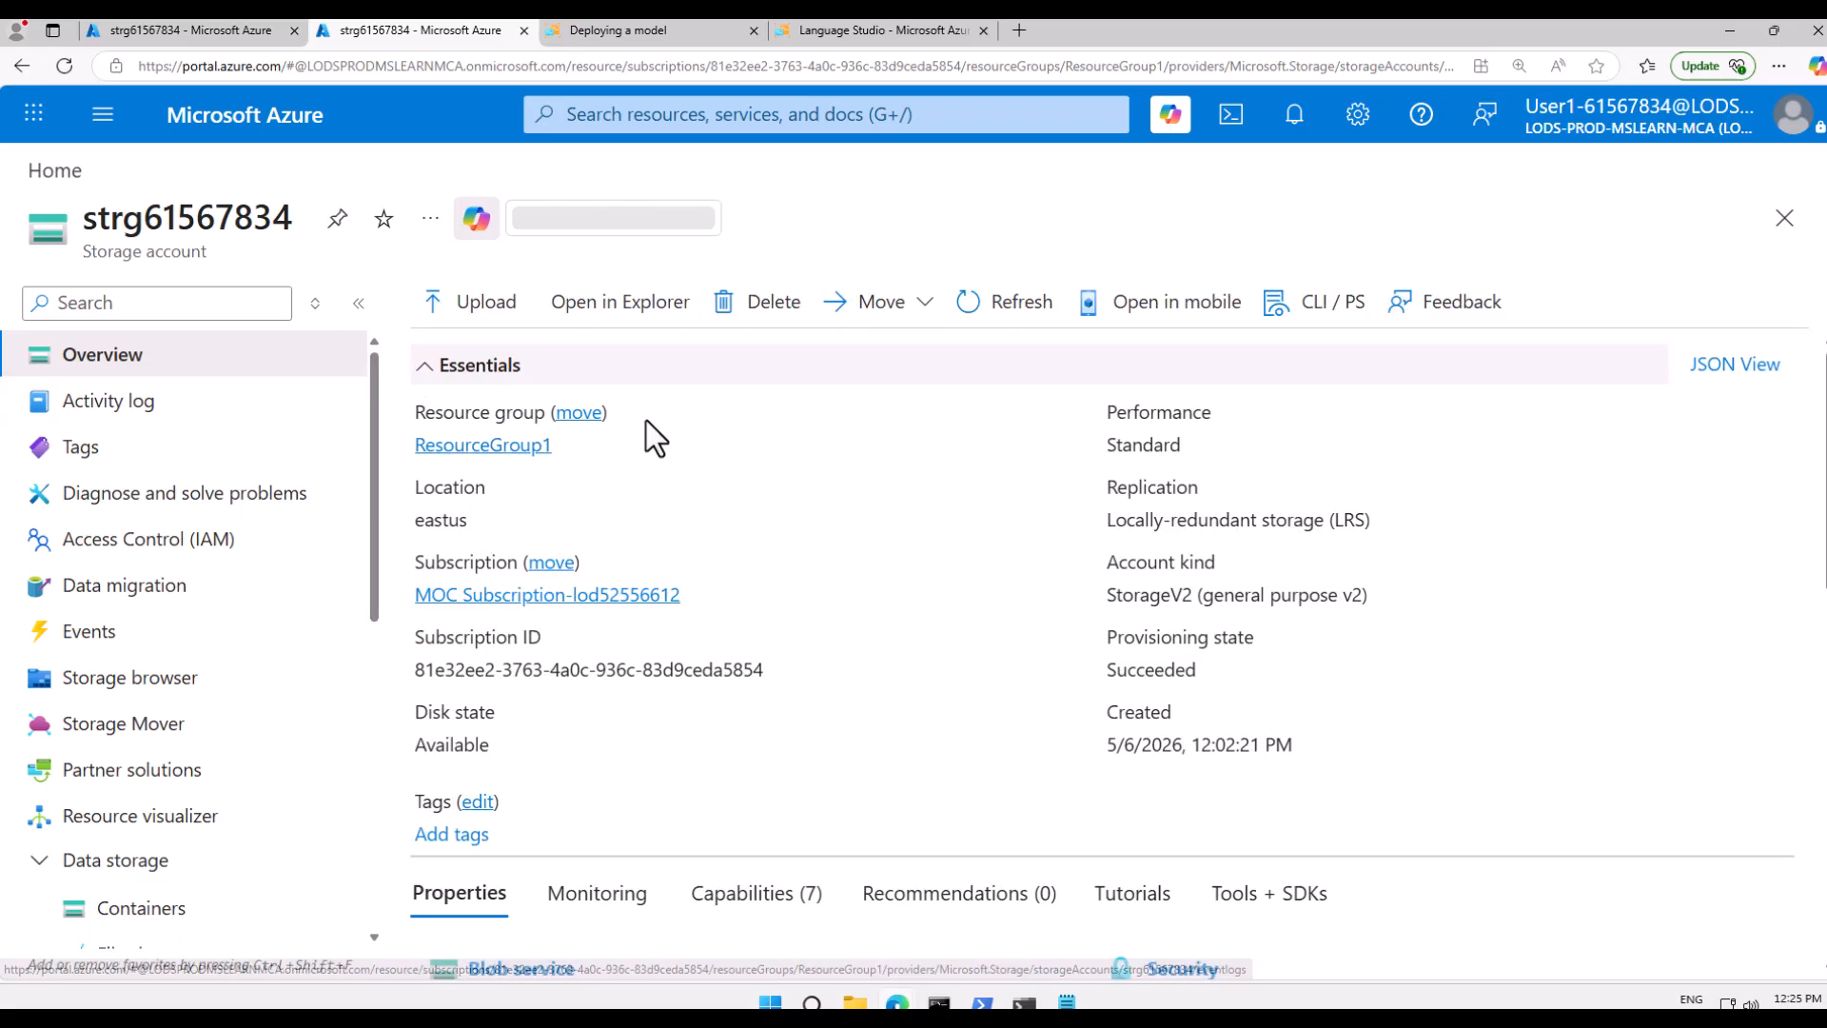
left_click(492, 446)
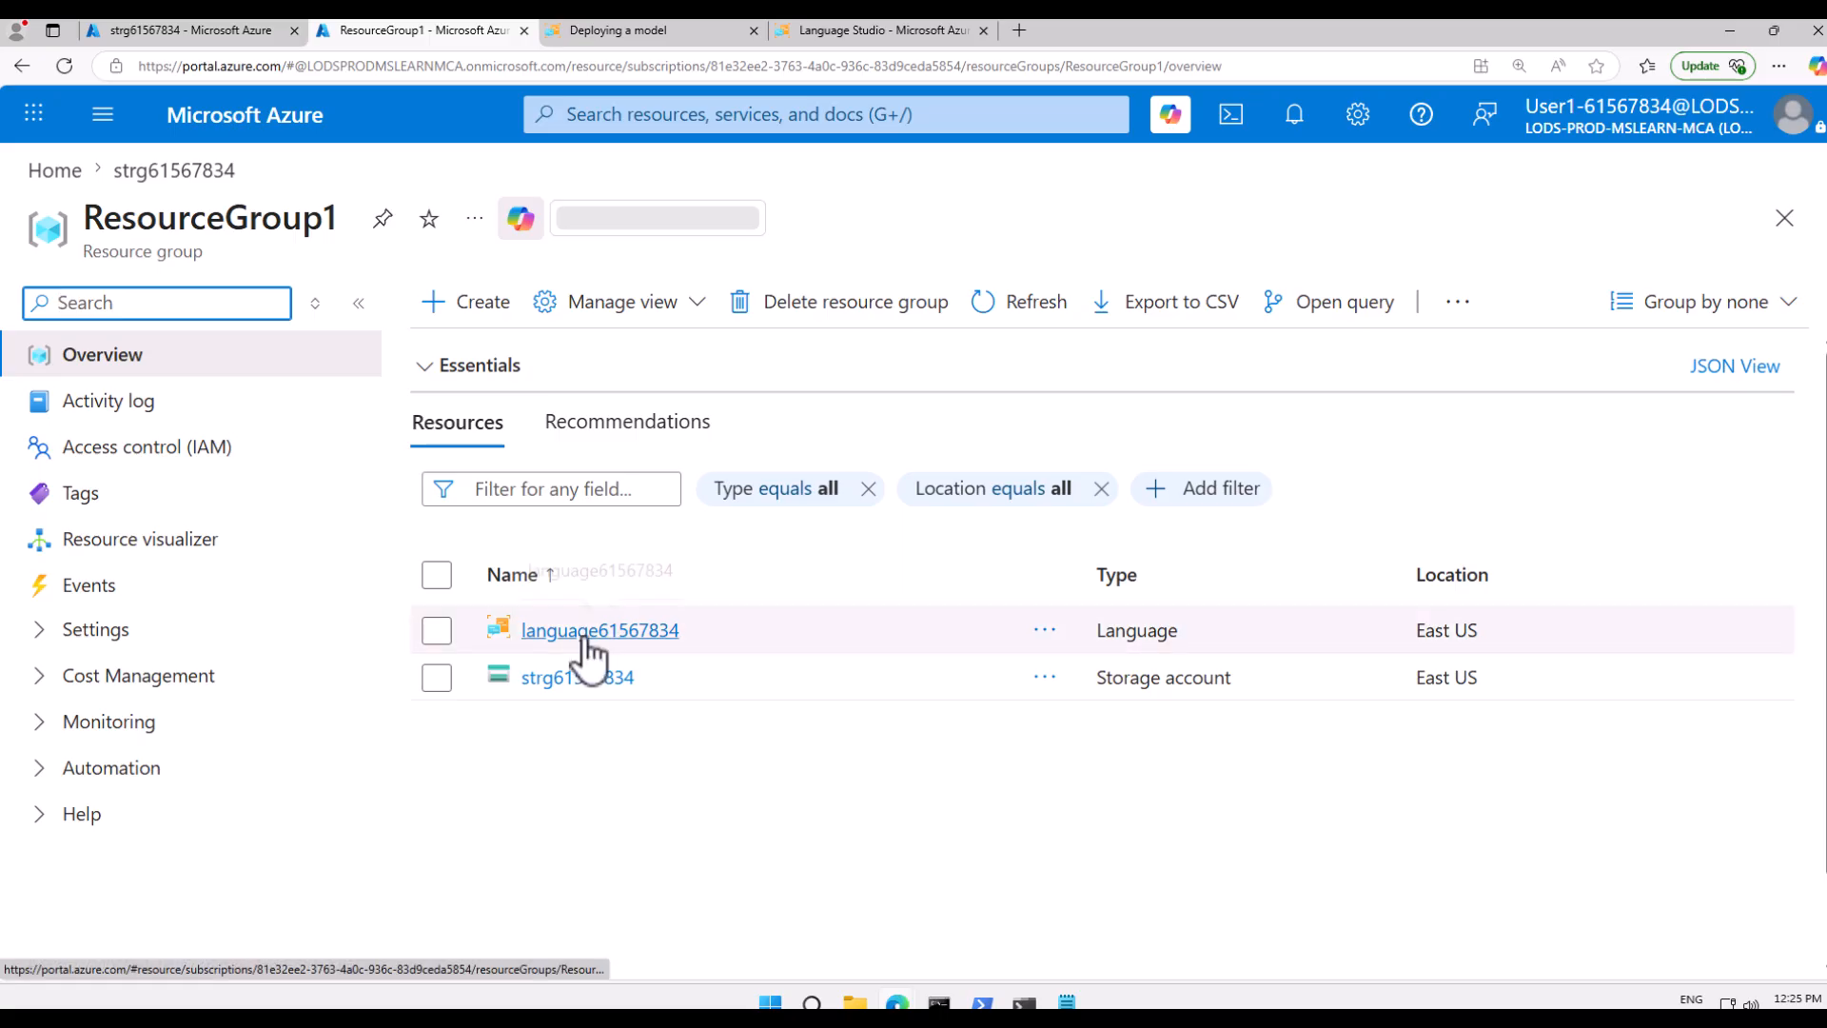
left_click(576, 632)
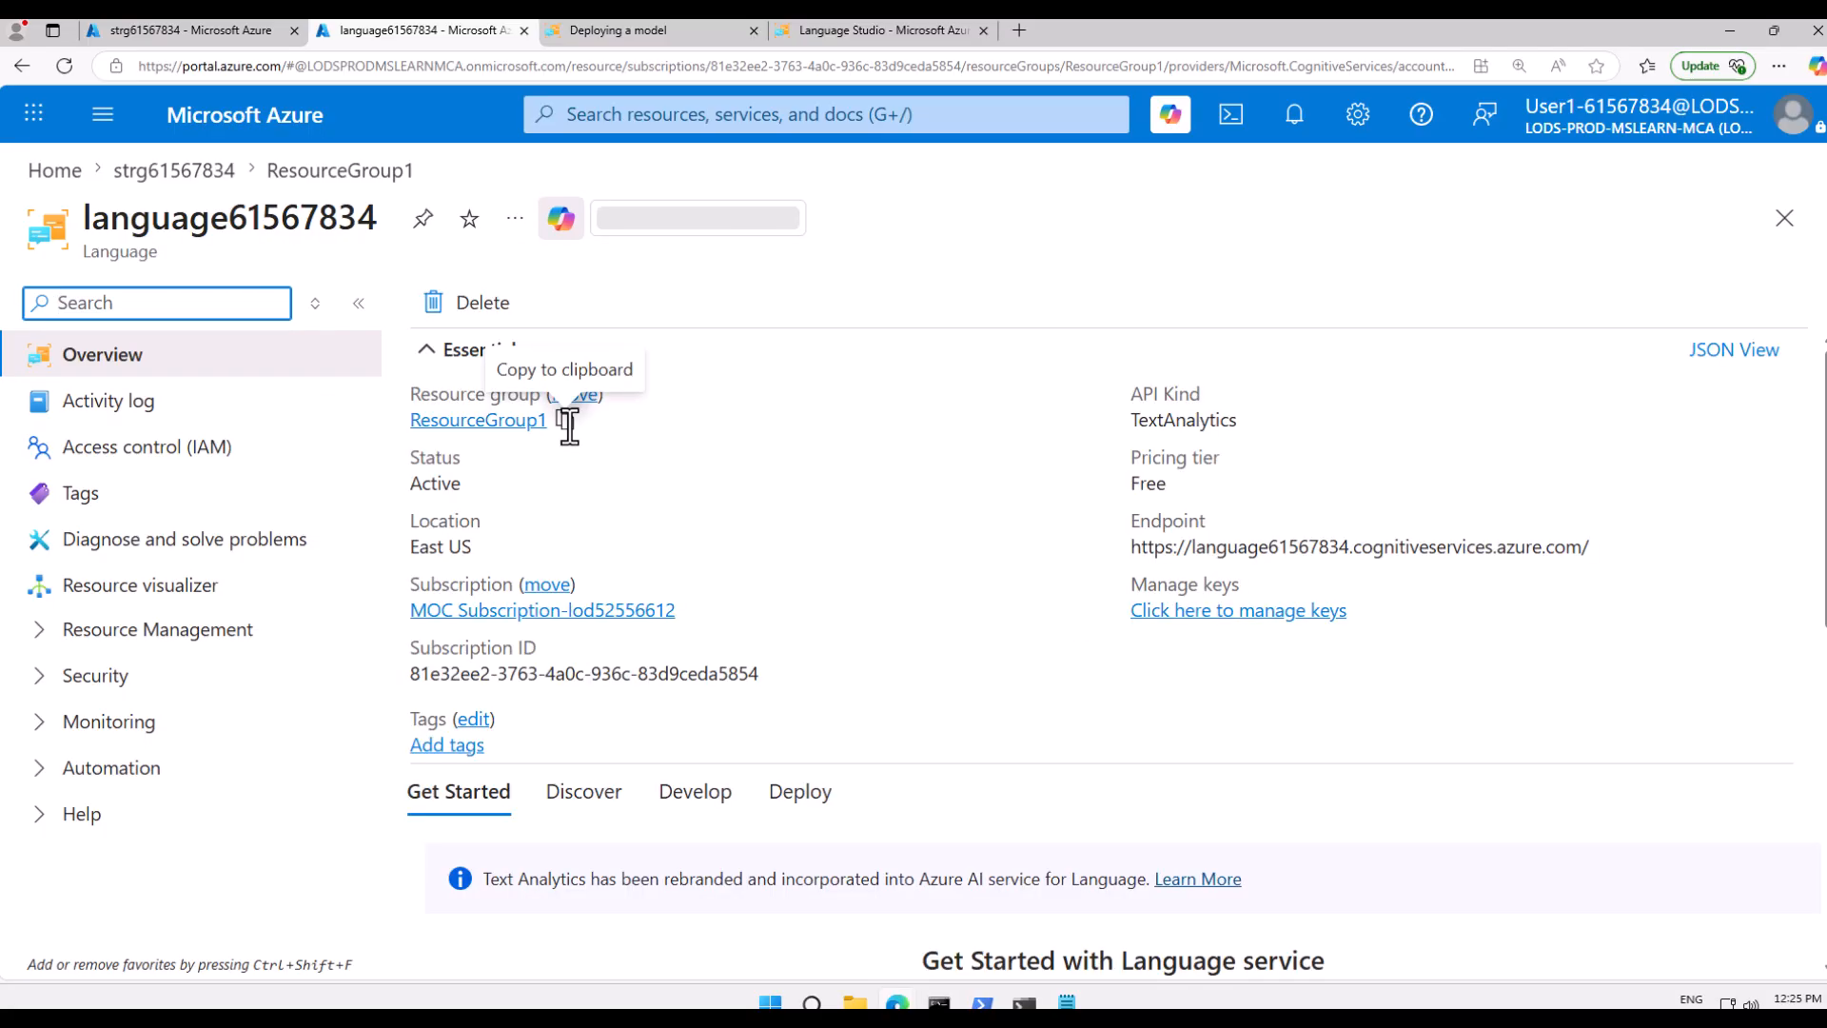
left_click(1606, 547)
left_click(214, 37)
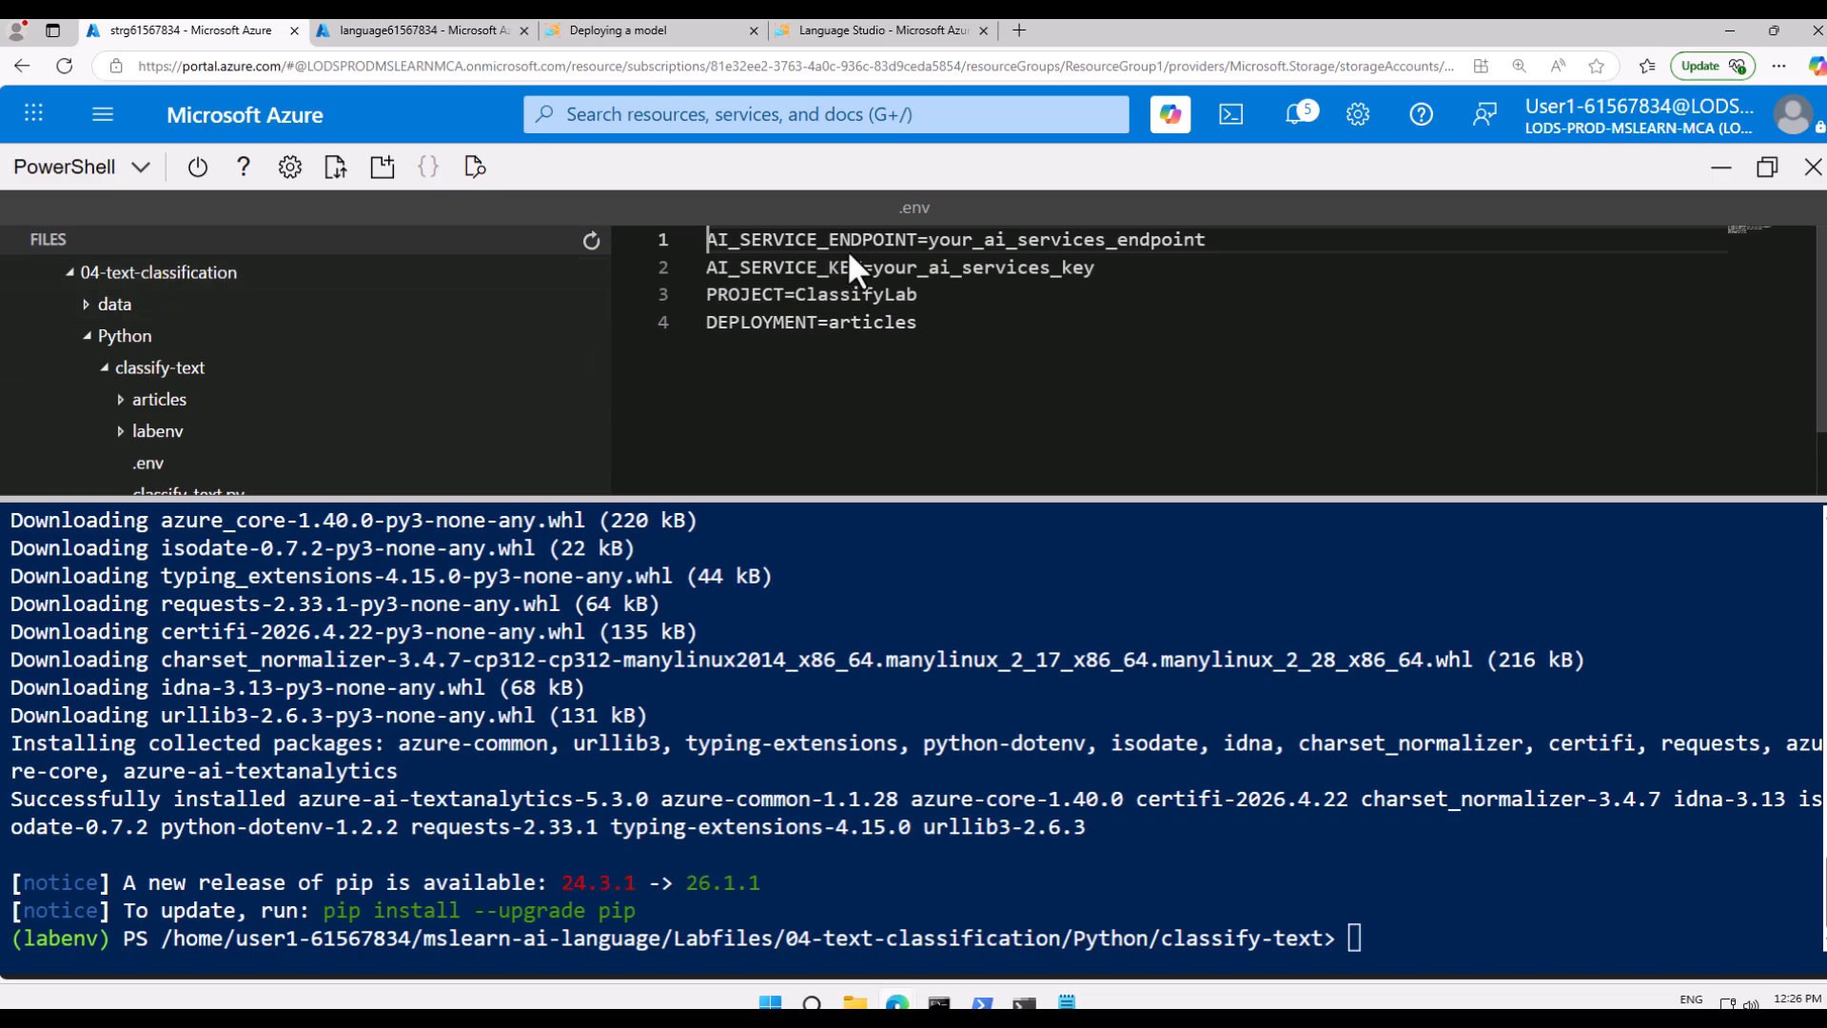
double_click(974, 244)
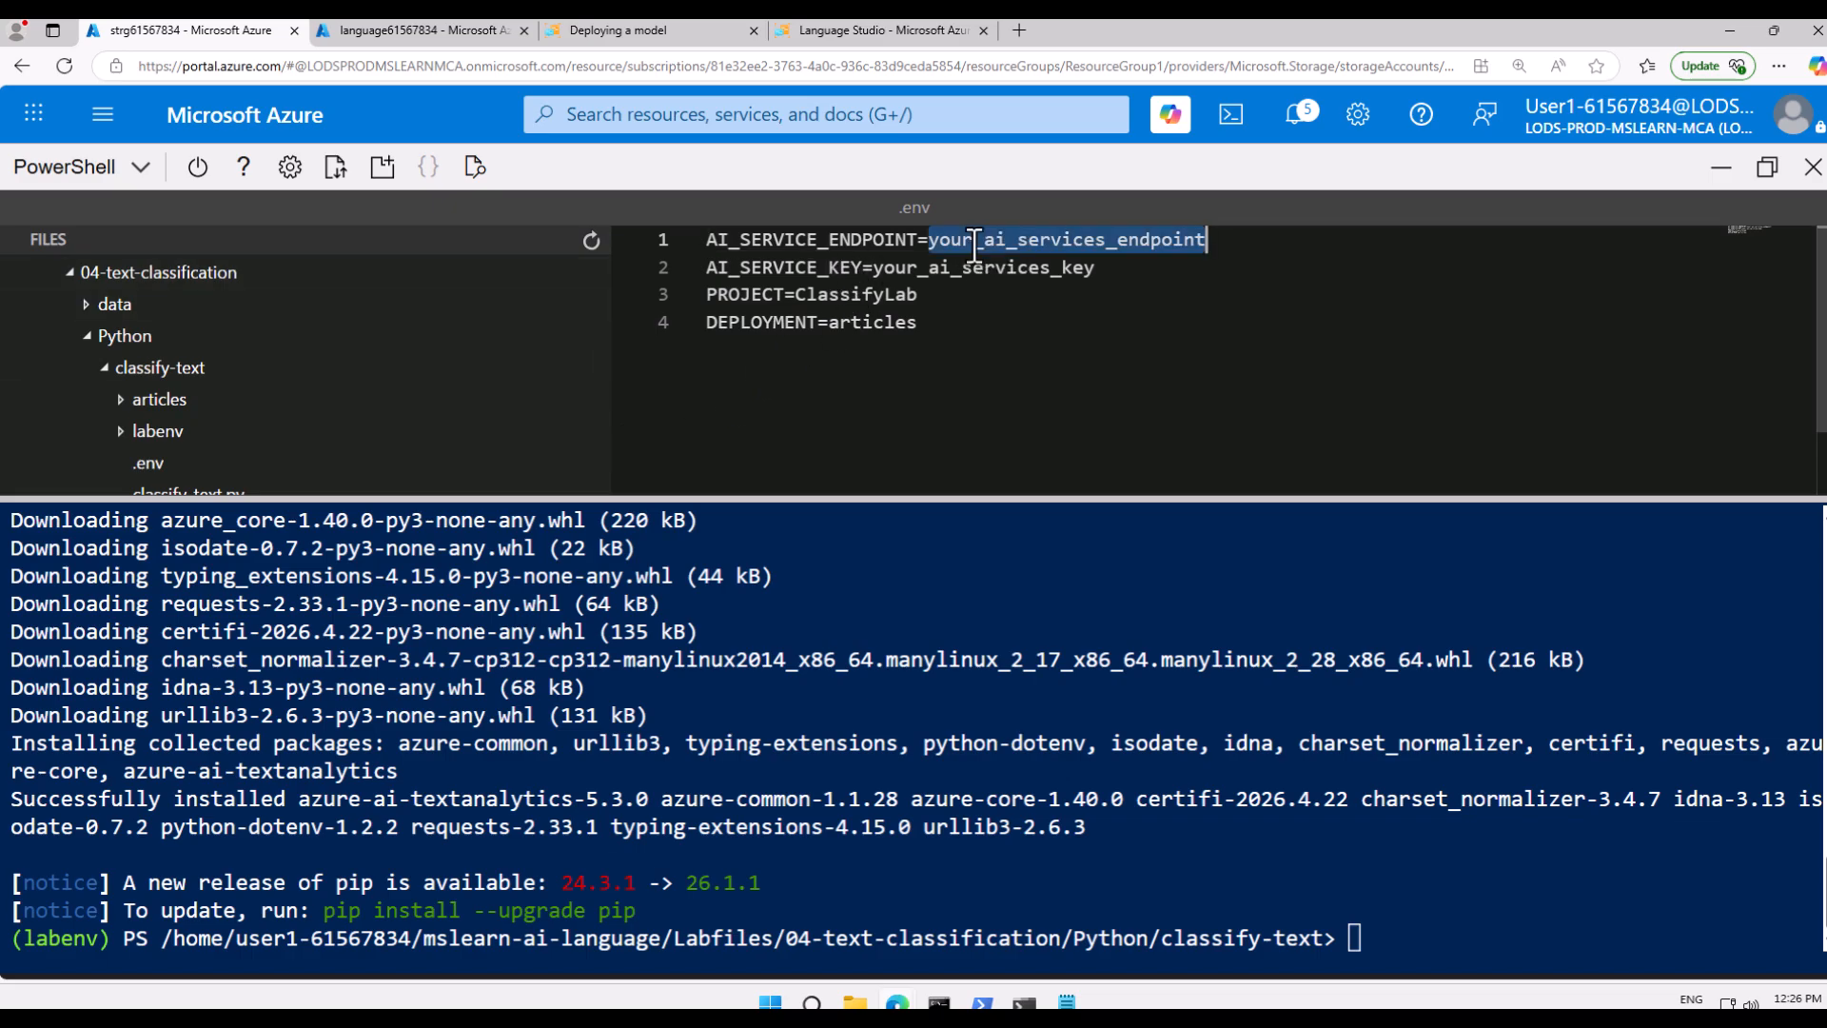
key("ctrl+v")
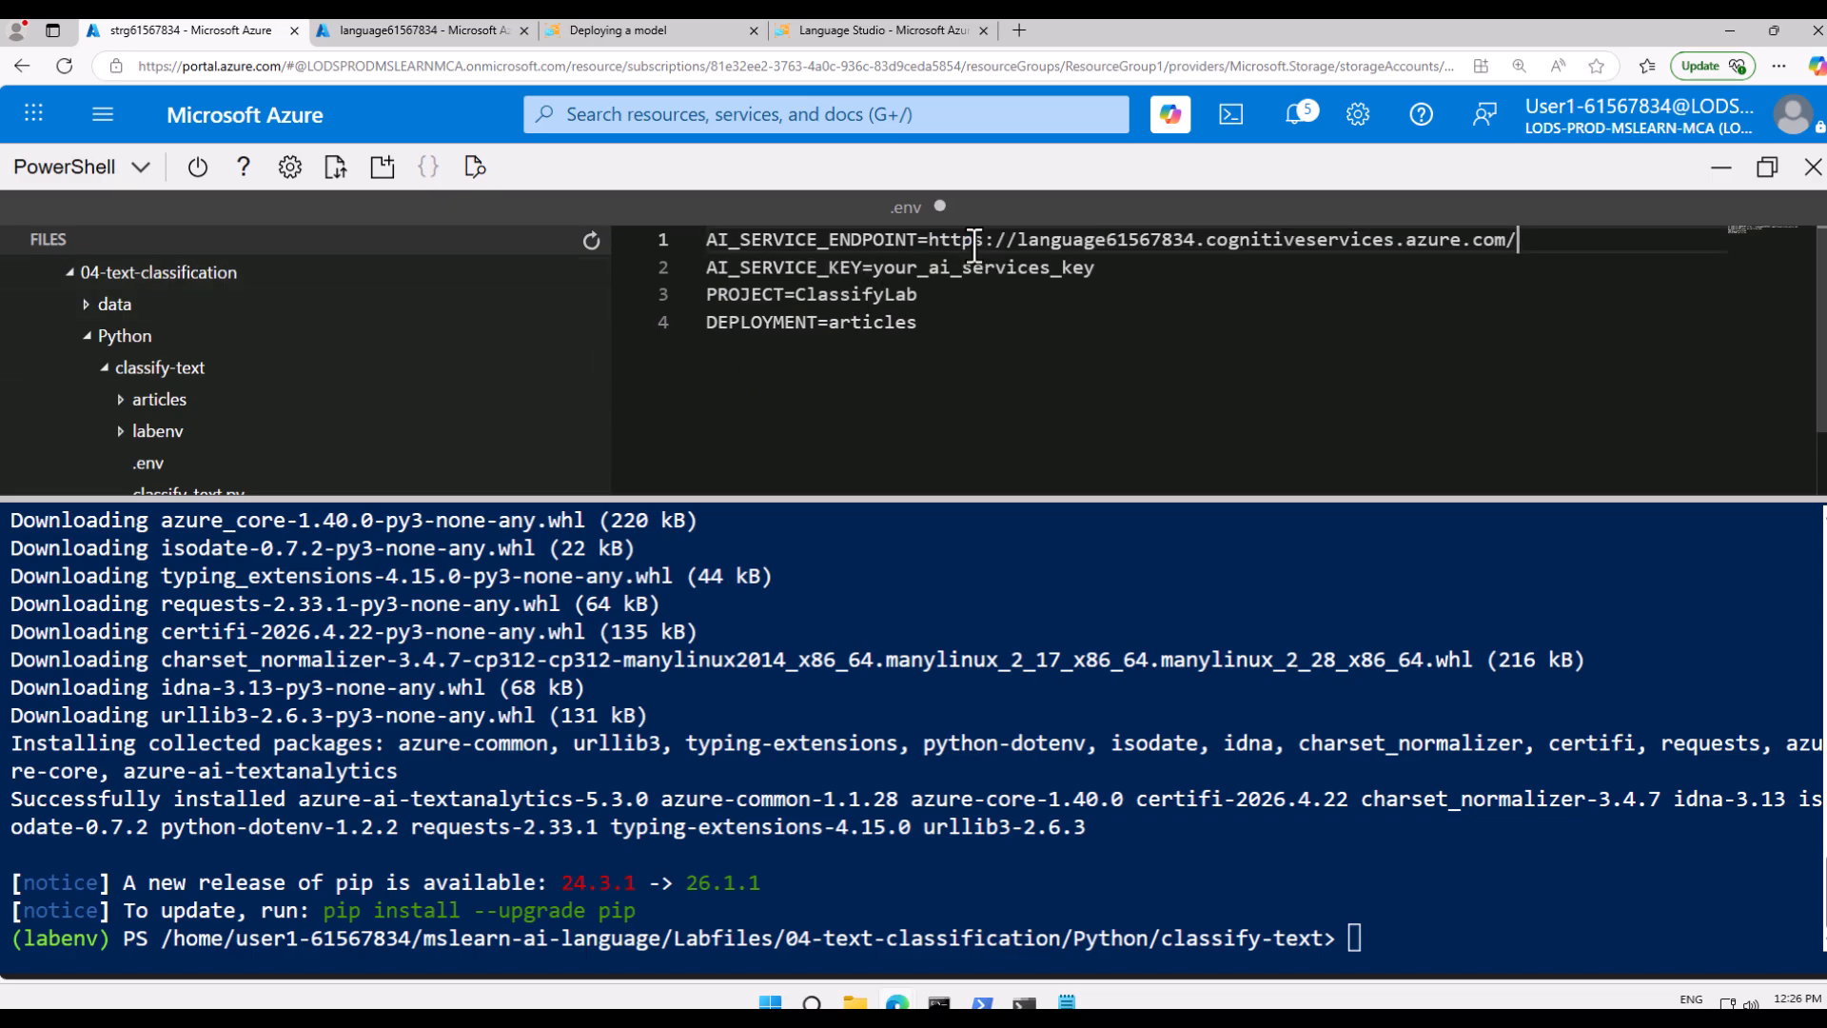
- Copy KEY 1 from the language resource's keys page, paste the API key as AI_SERVICE_KEY in .env, and save the file
left_click(409, 36)
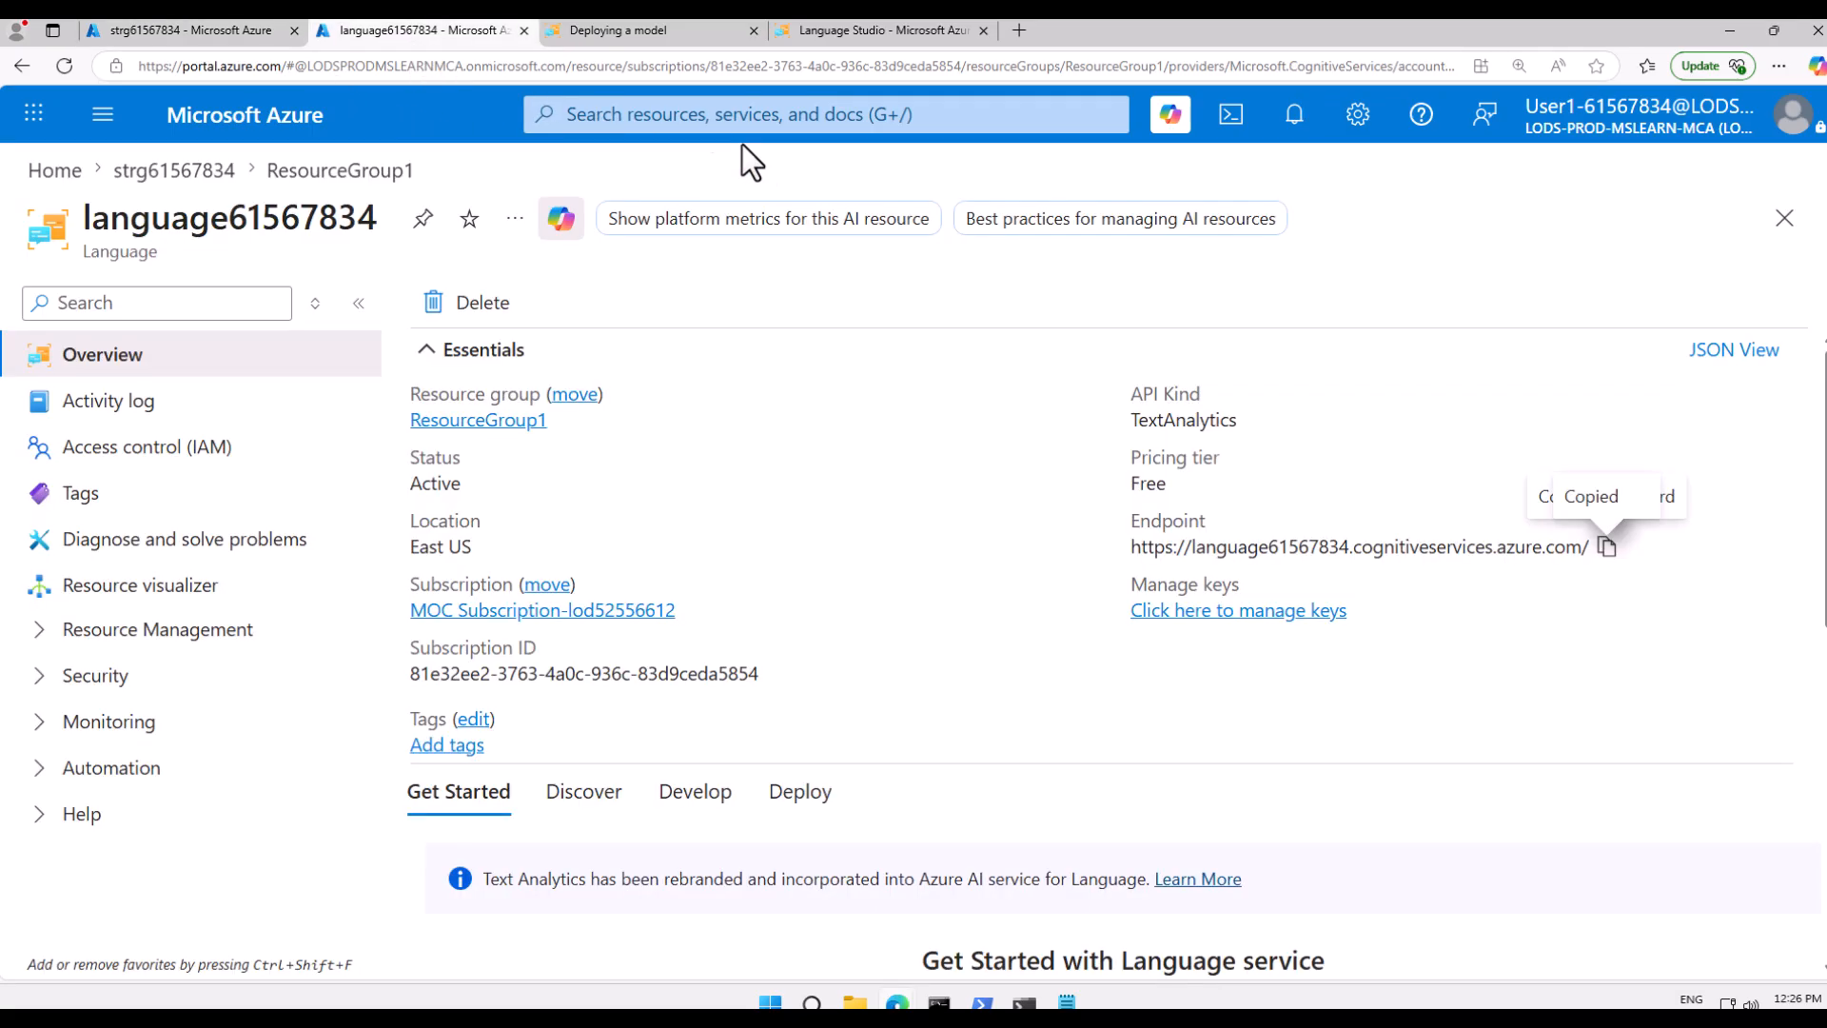
left_click(1202, 615)
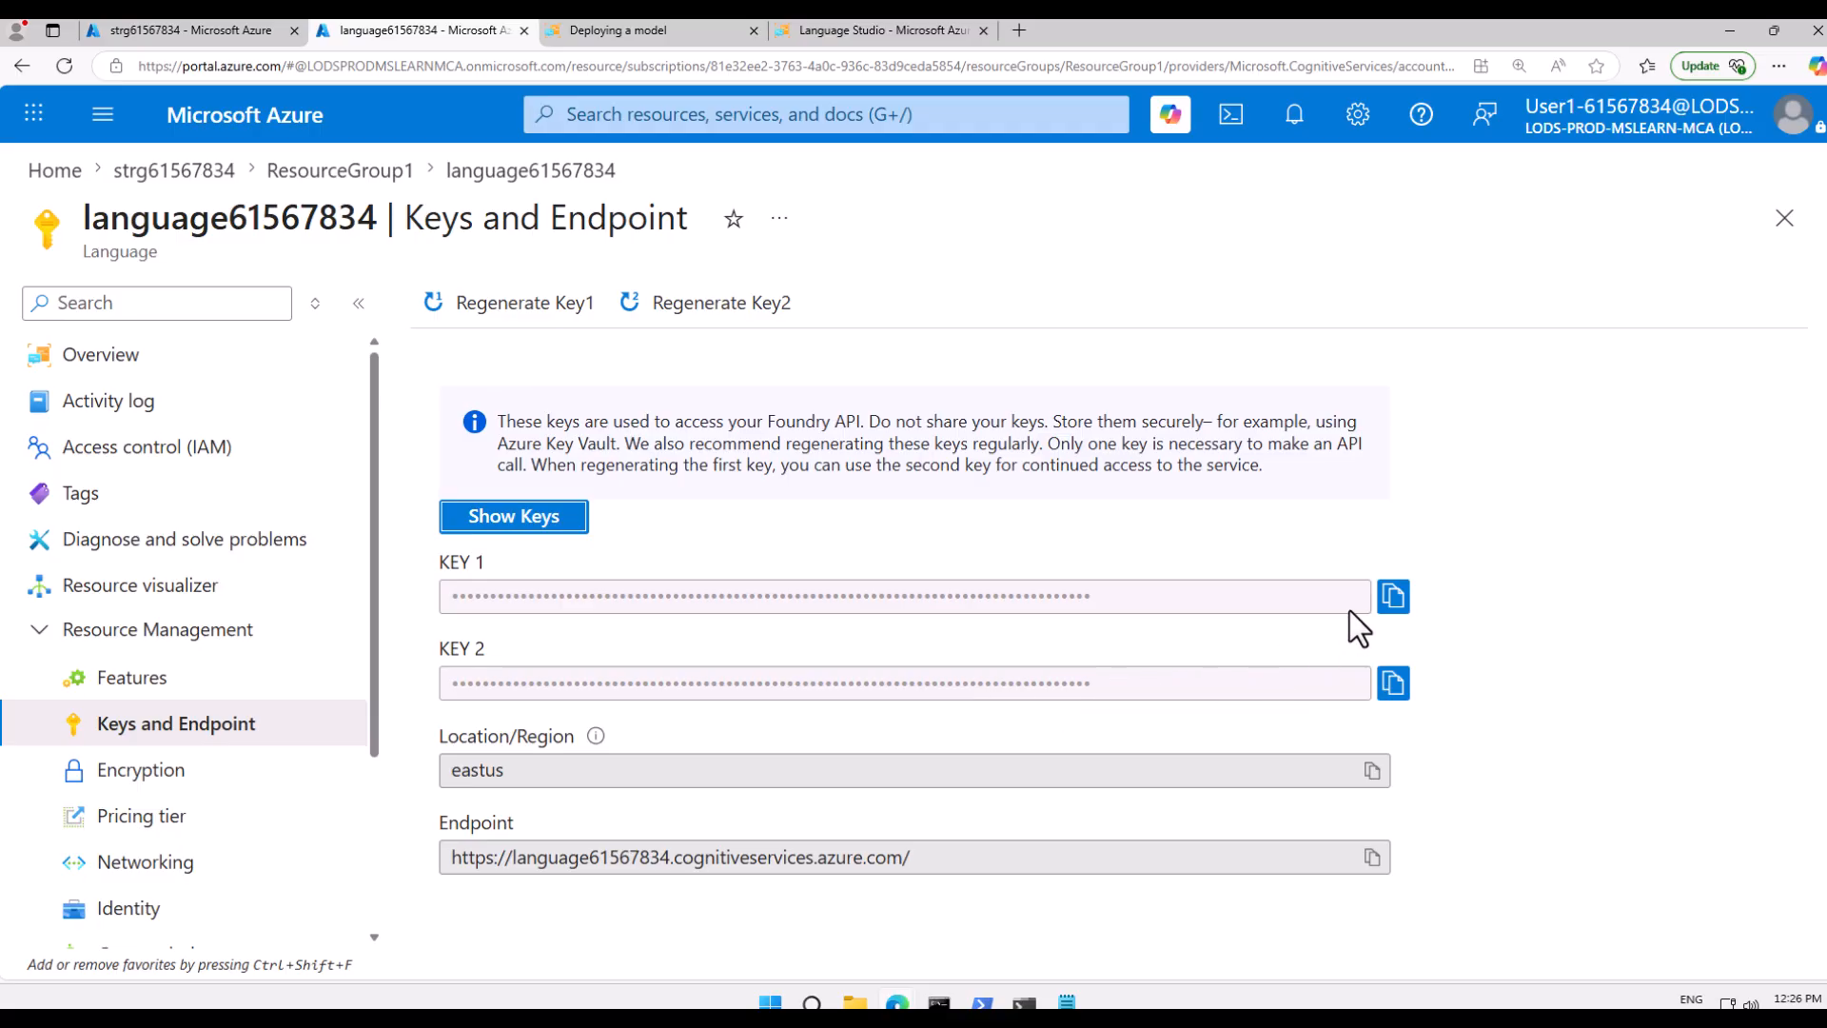
left_click(1393, 596)
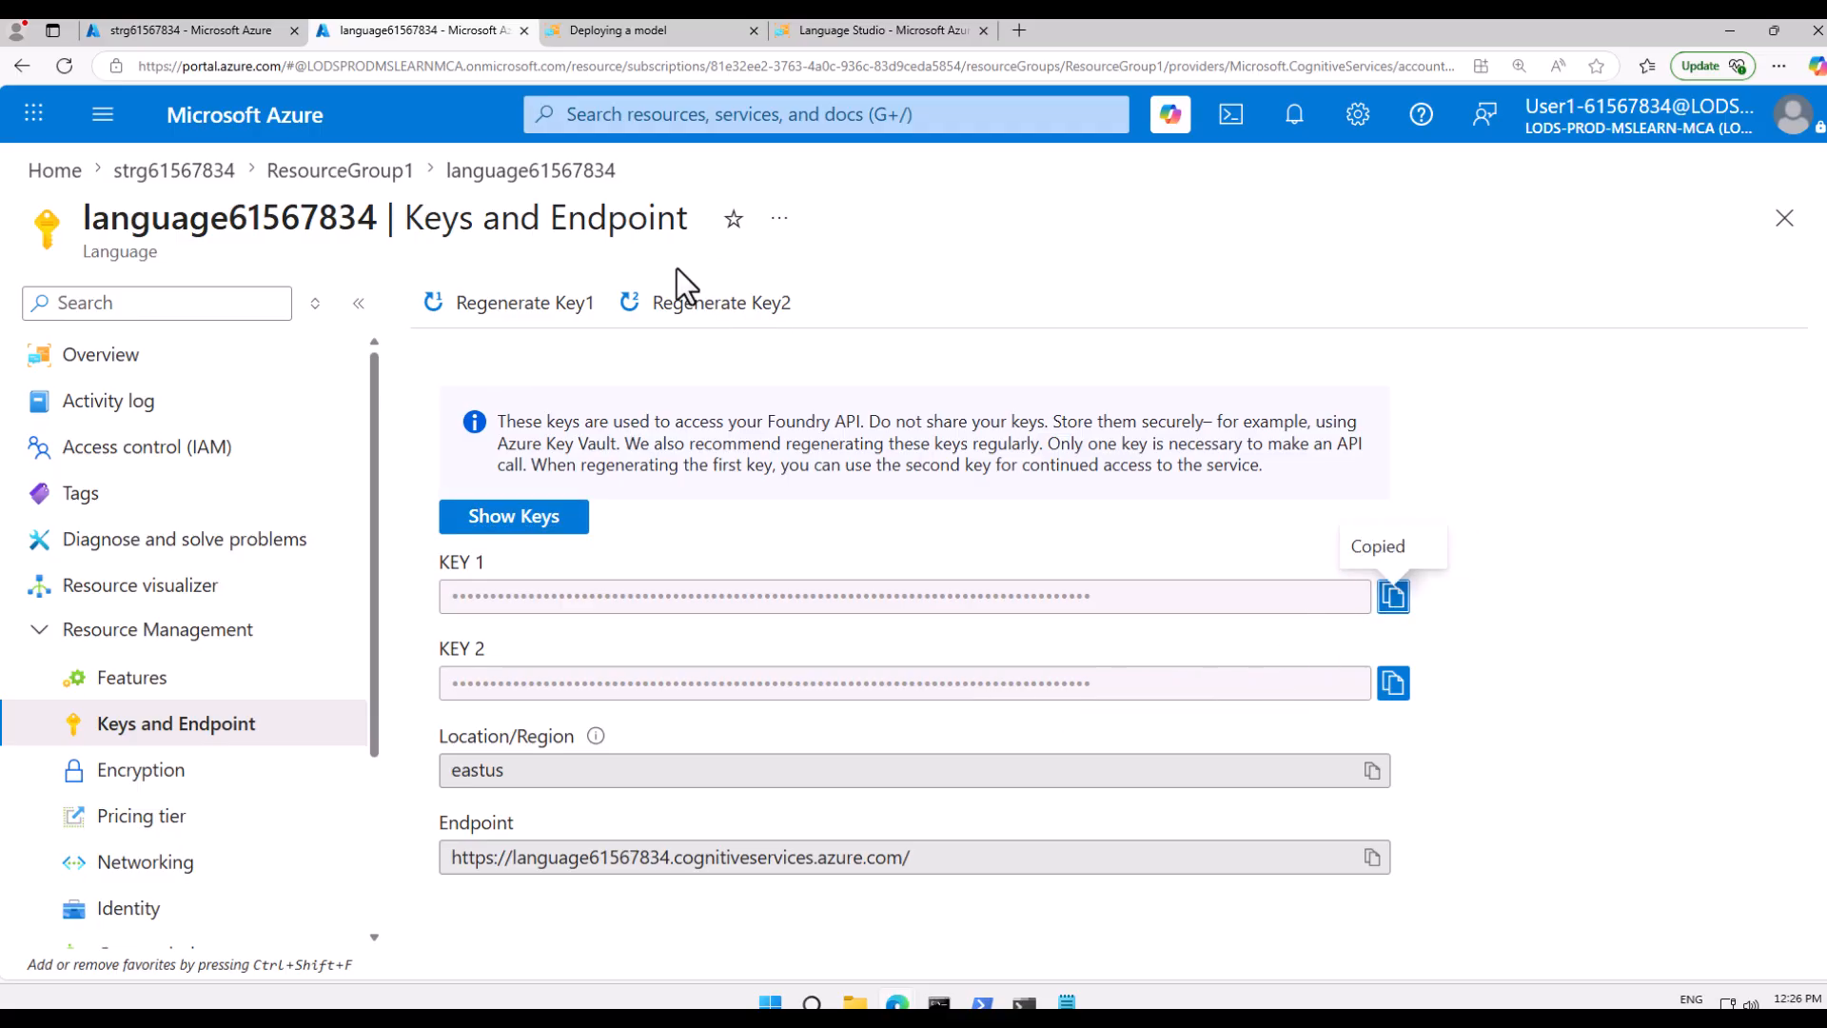
left_click(209, 34)
double_click(974, 269)
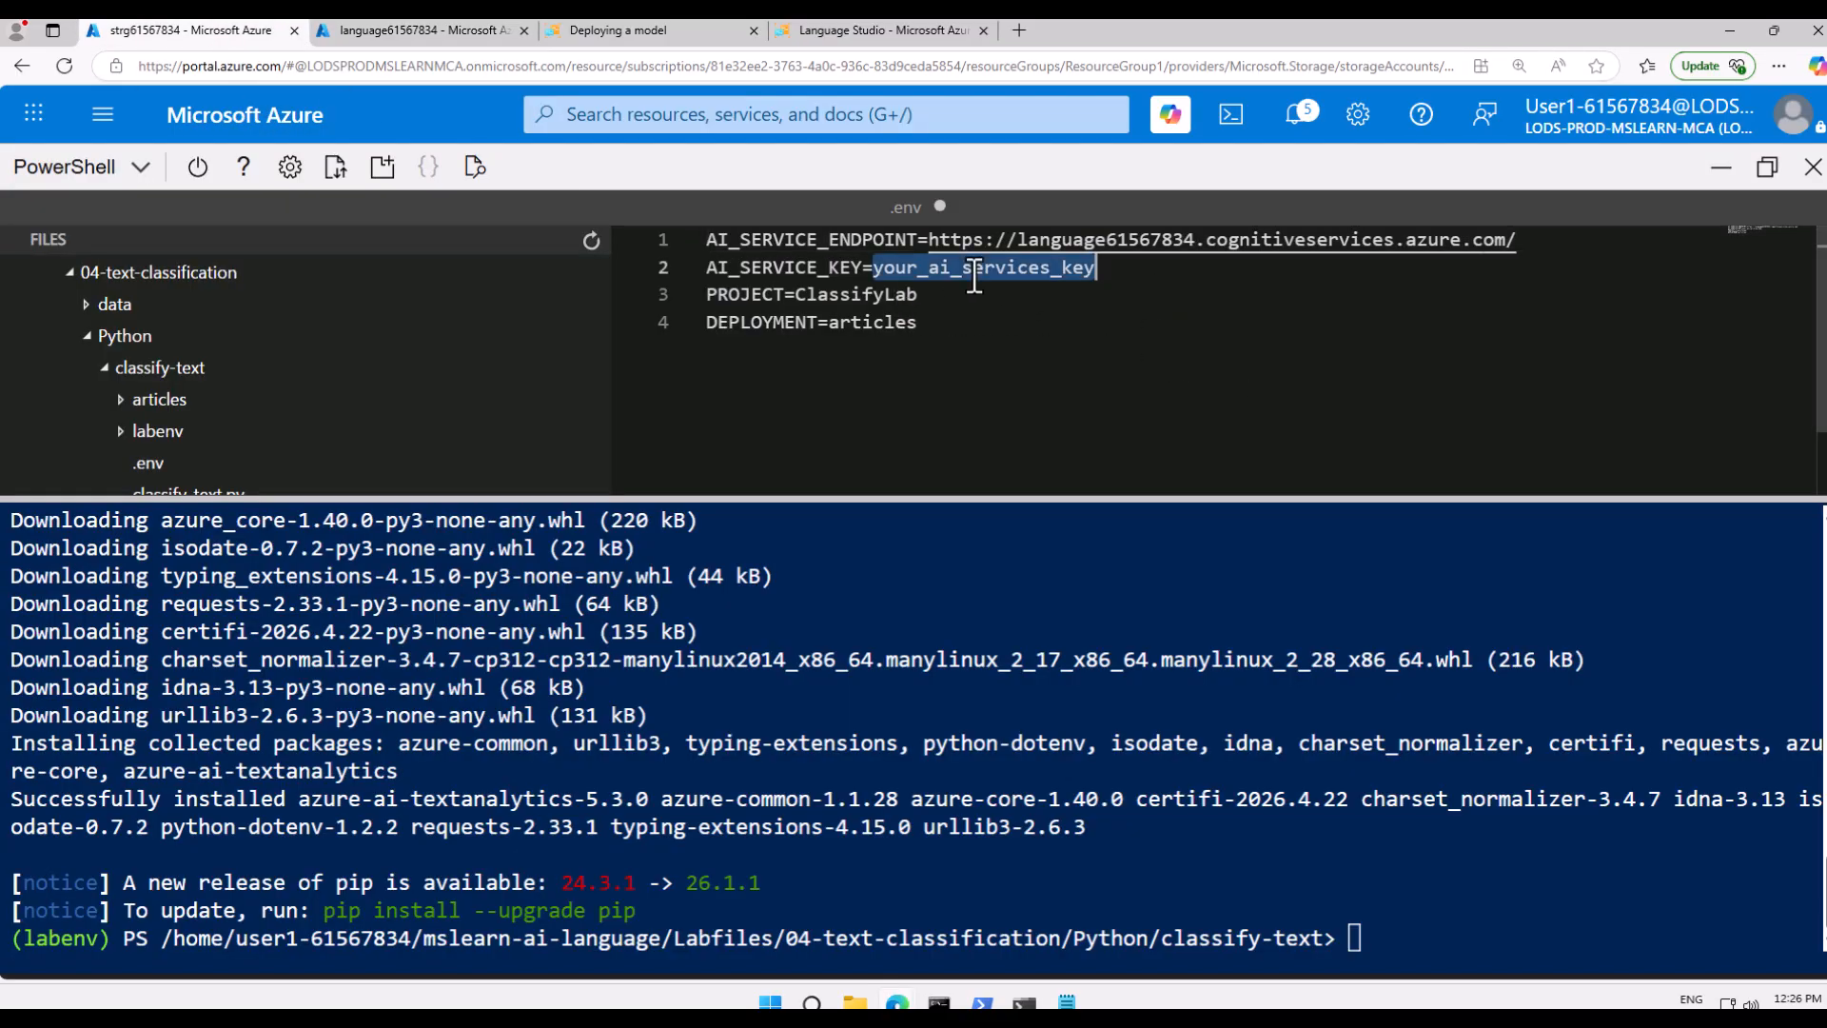
key("ctrl+v")
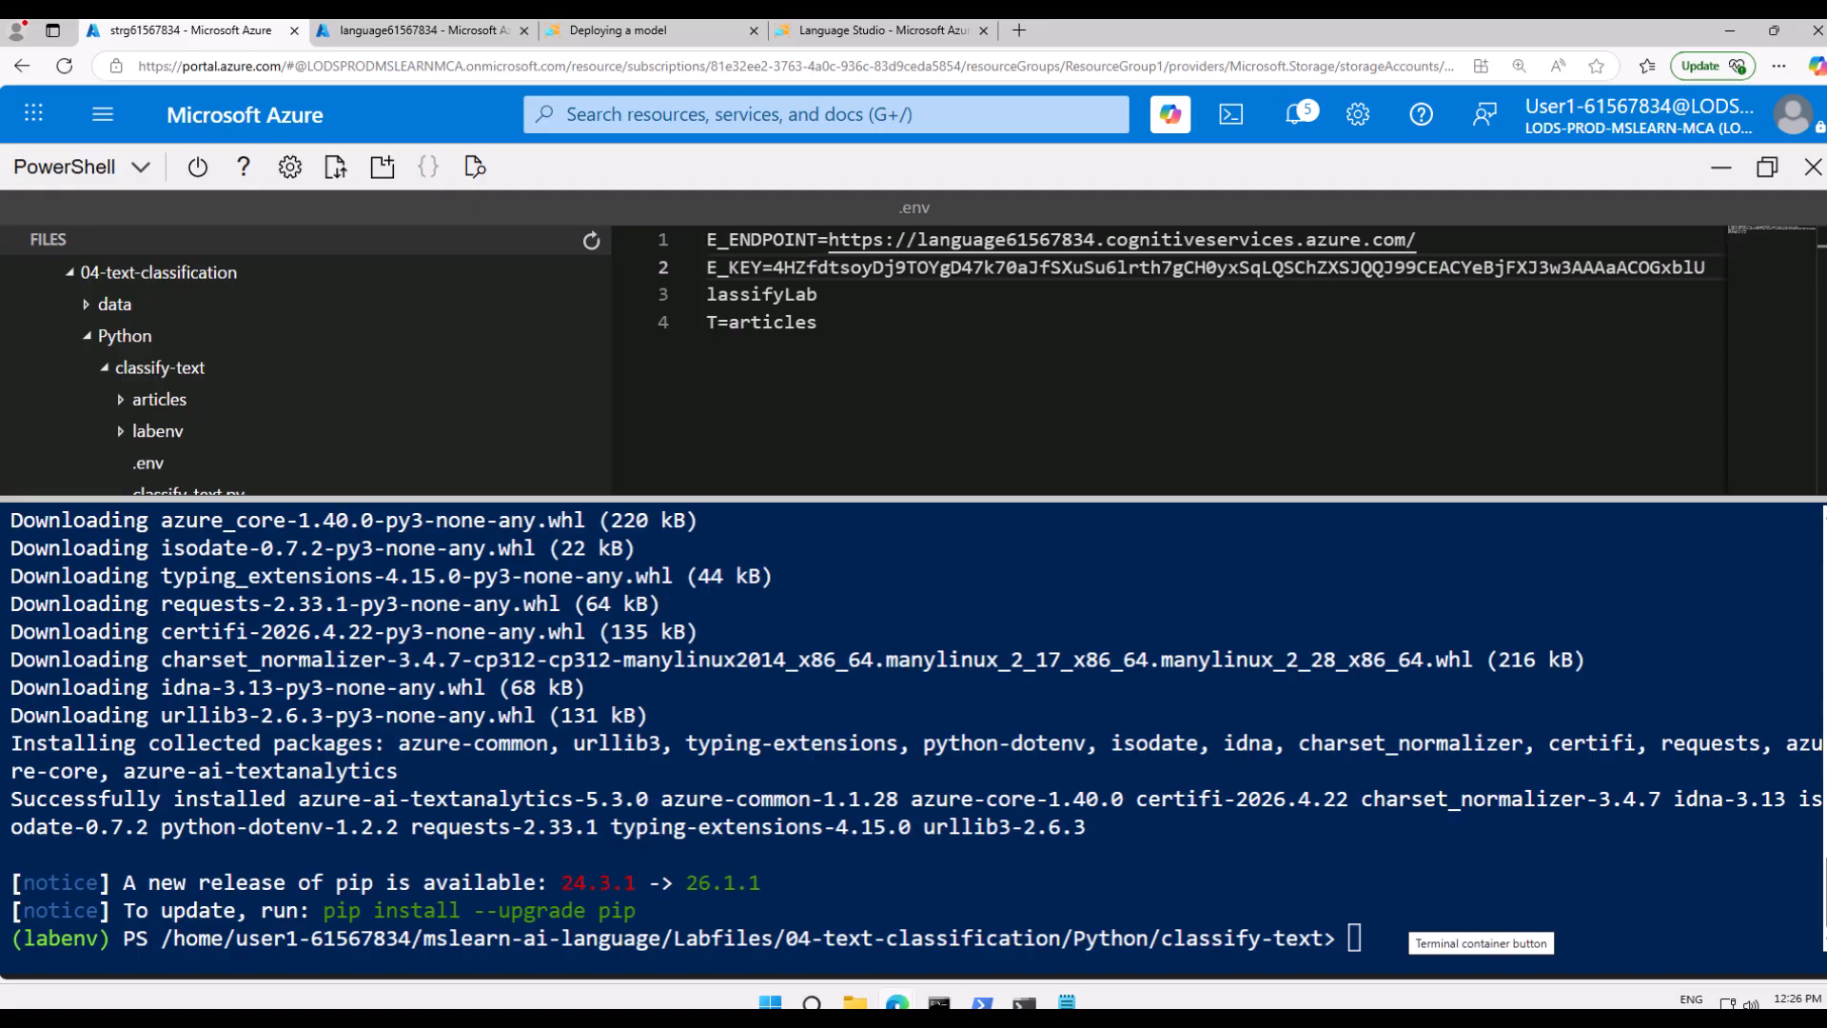
- Open classify-text.py from the classify-text folder and enlarge the code editor area above the terminal
scroll(190, 400, "down", 2)
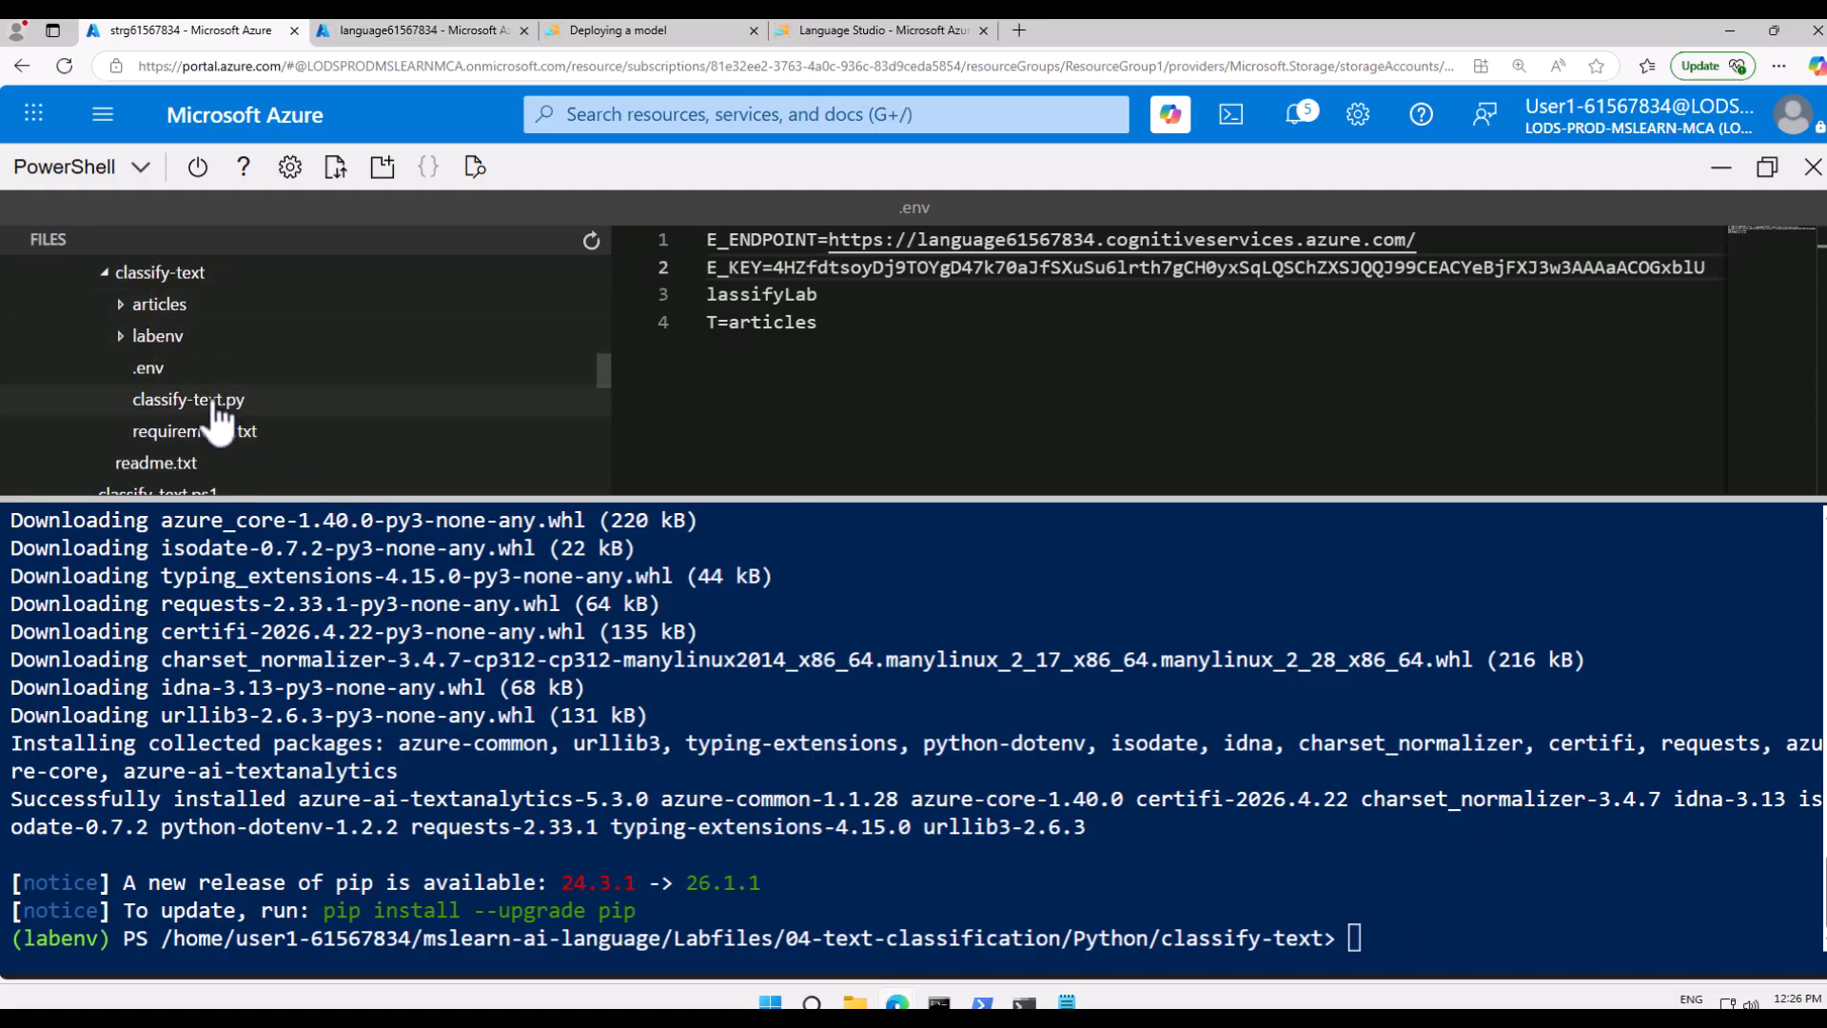
left_click(219, 402)
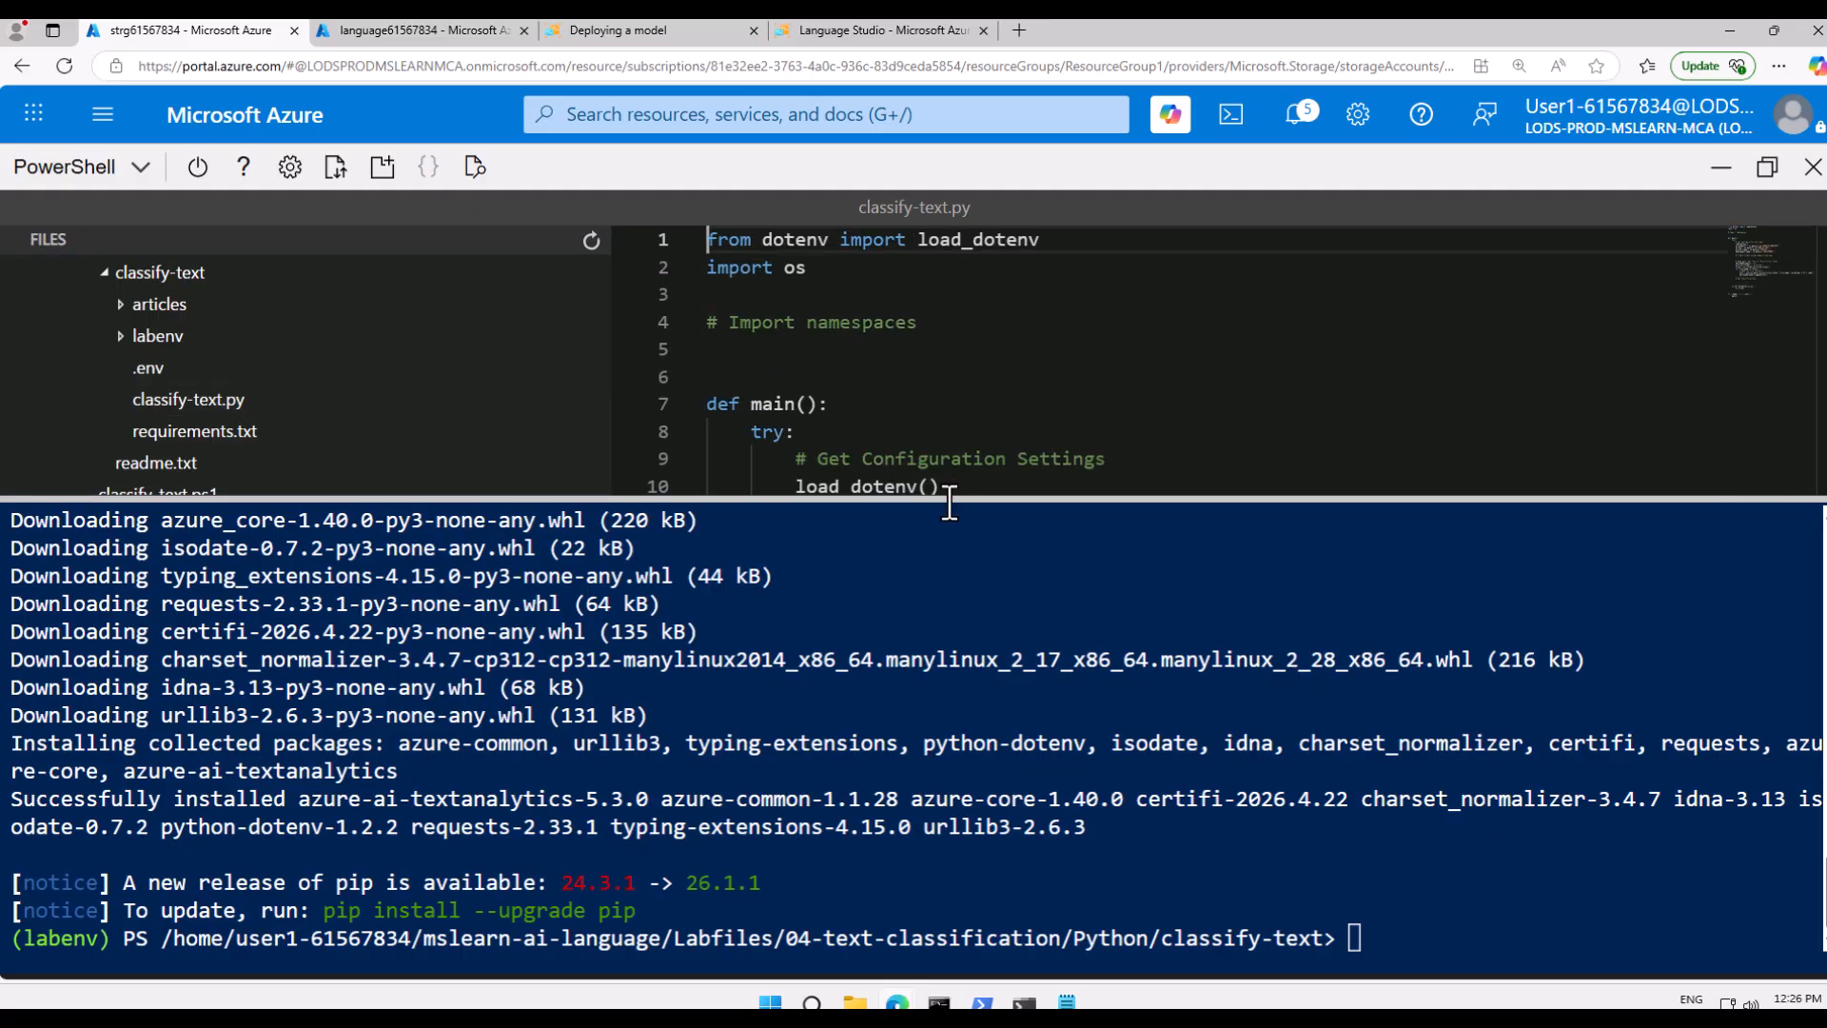
left_click_drag(946, 499, 946, 769)
- Examine classify-text.py, including its namespace imports, configuration settings, client creation, article reading and classification sections
scroll(1166, 461, "down", 8)
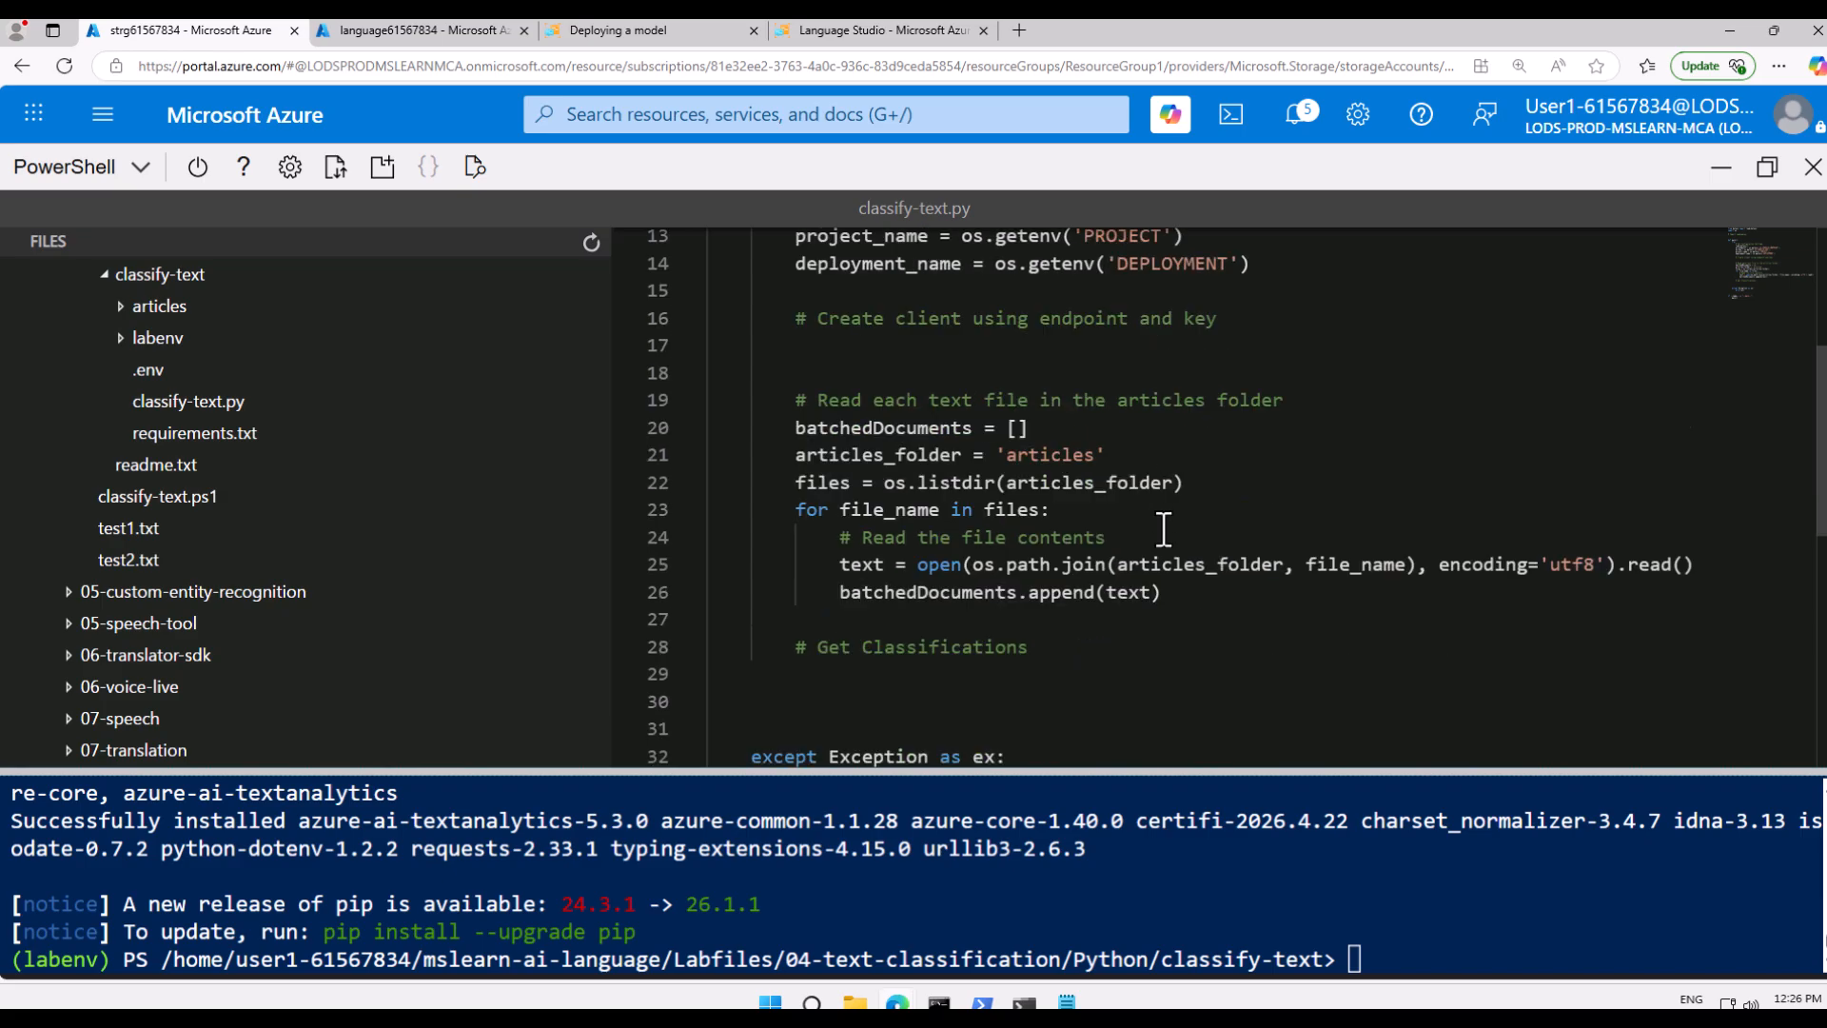
scroll(1163, 529, "up", 6)
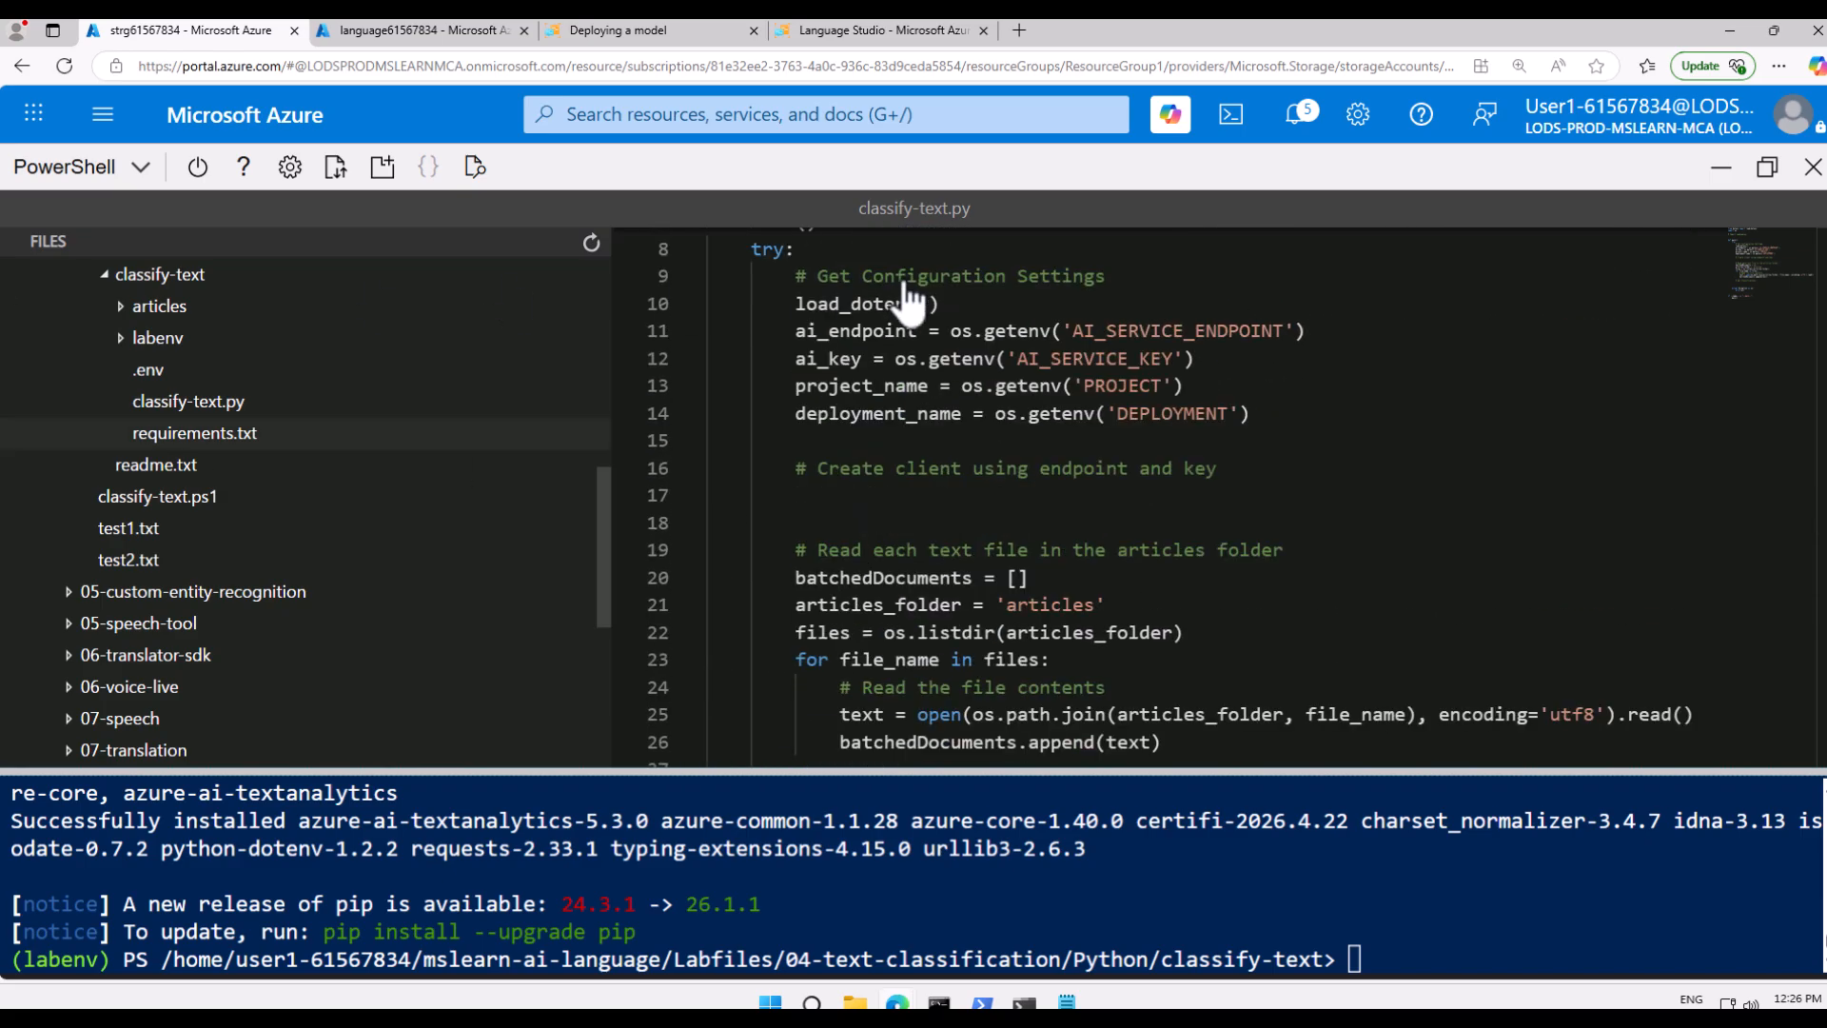
left_click(1367, 389)
scroll(1237, 455, "up", 3)
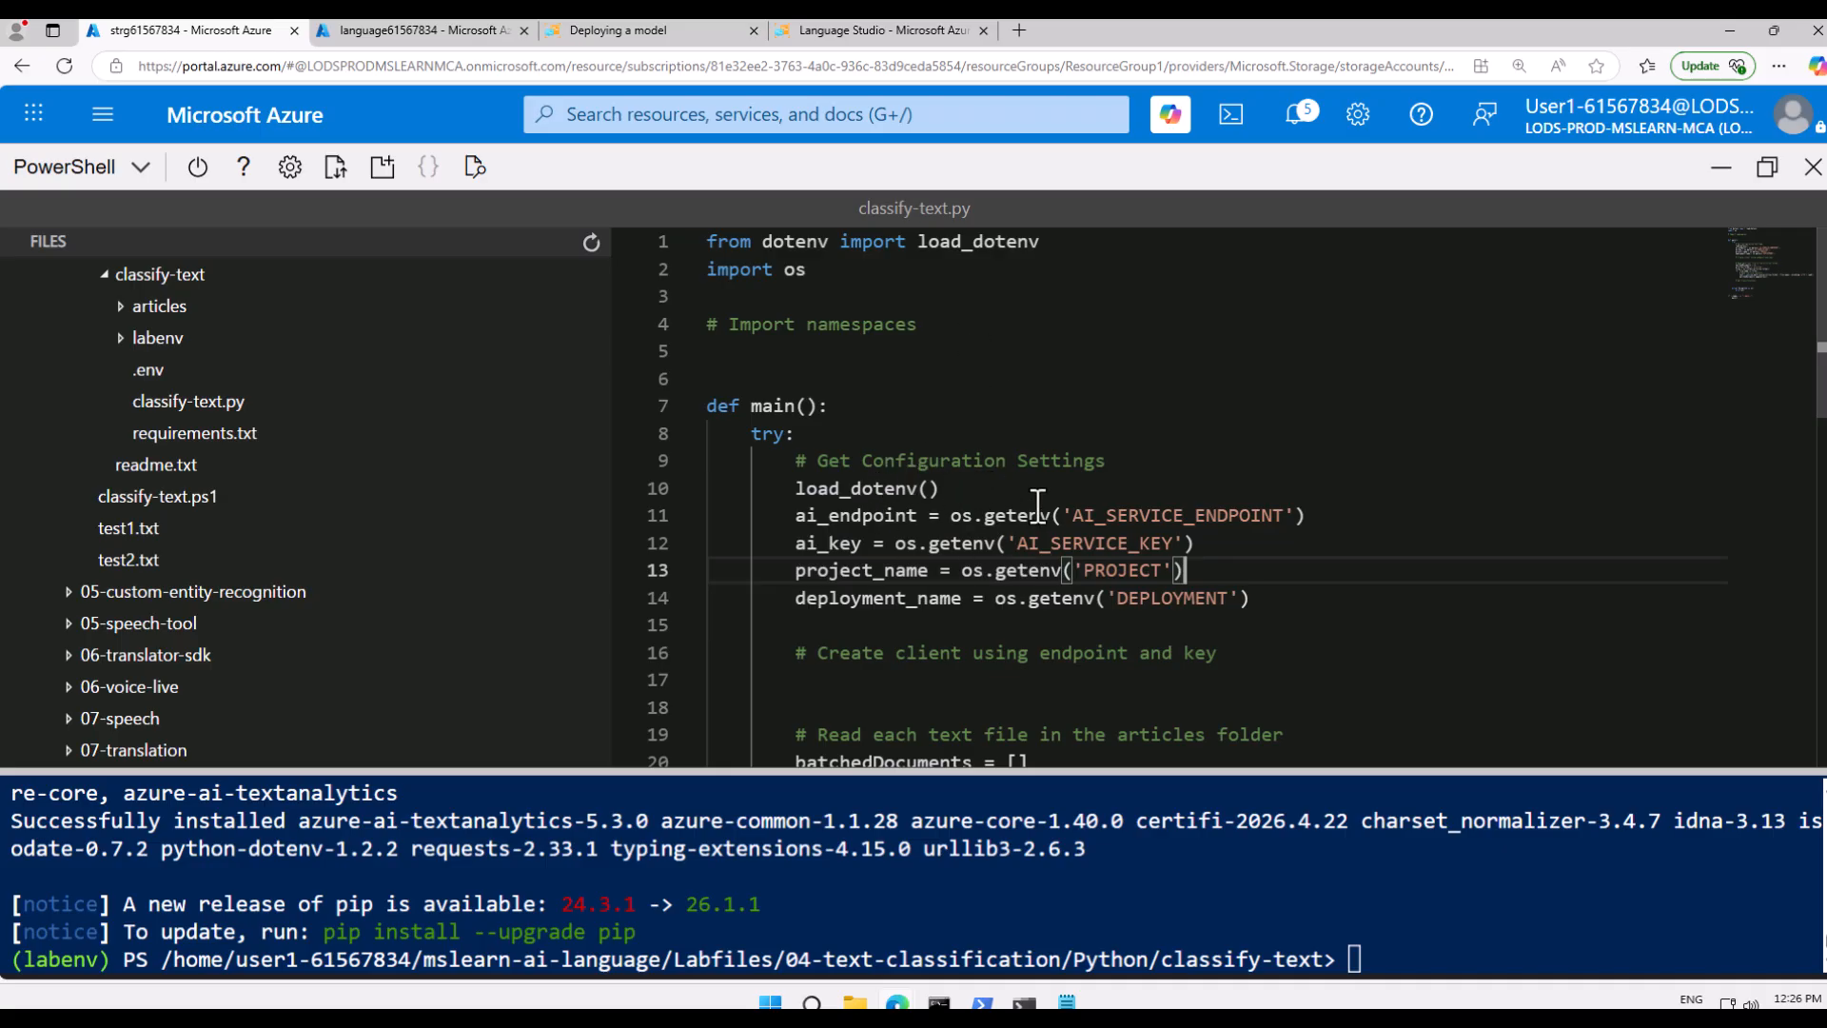
scroll(951, 476, "down", 2)
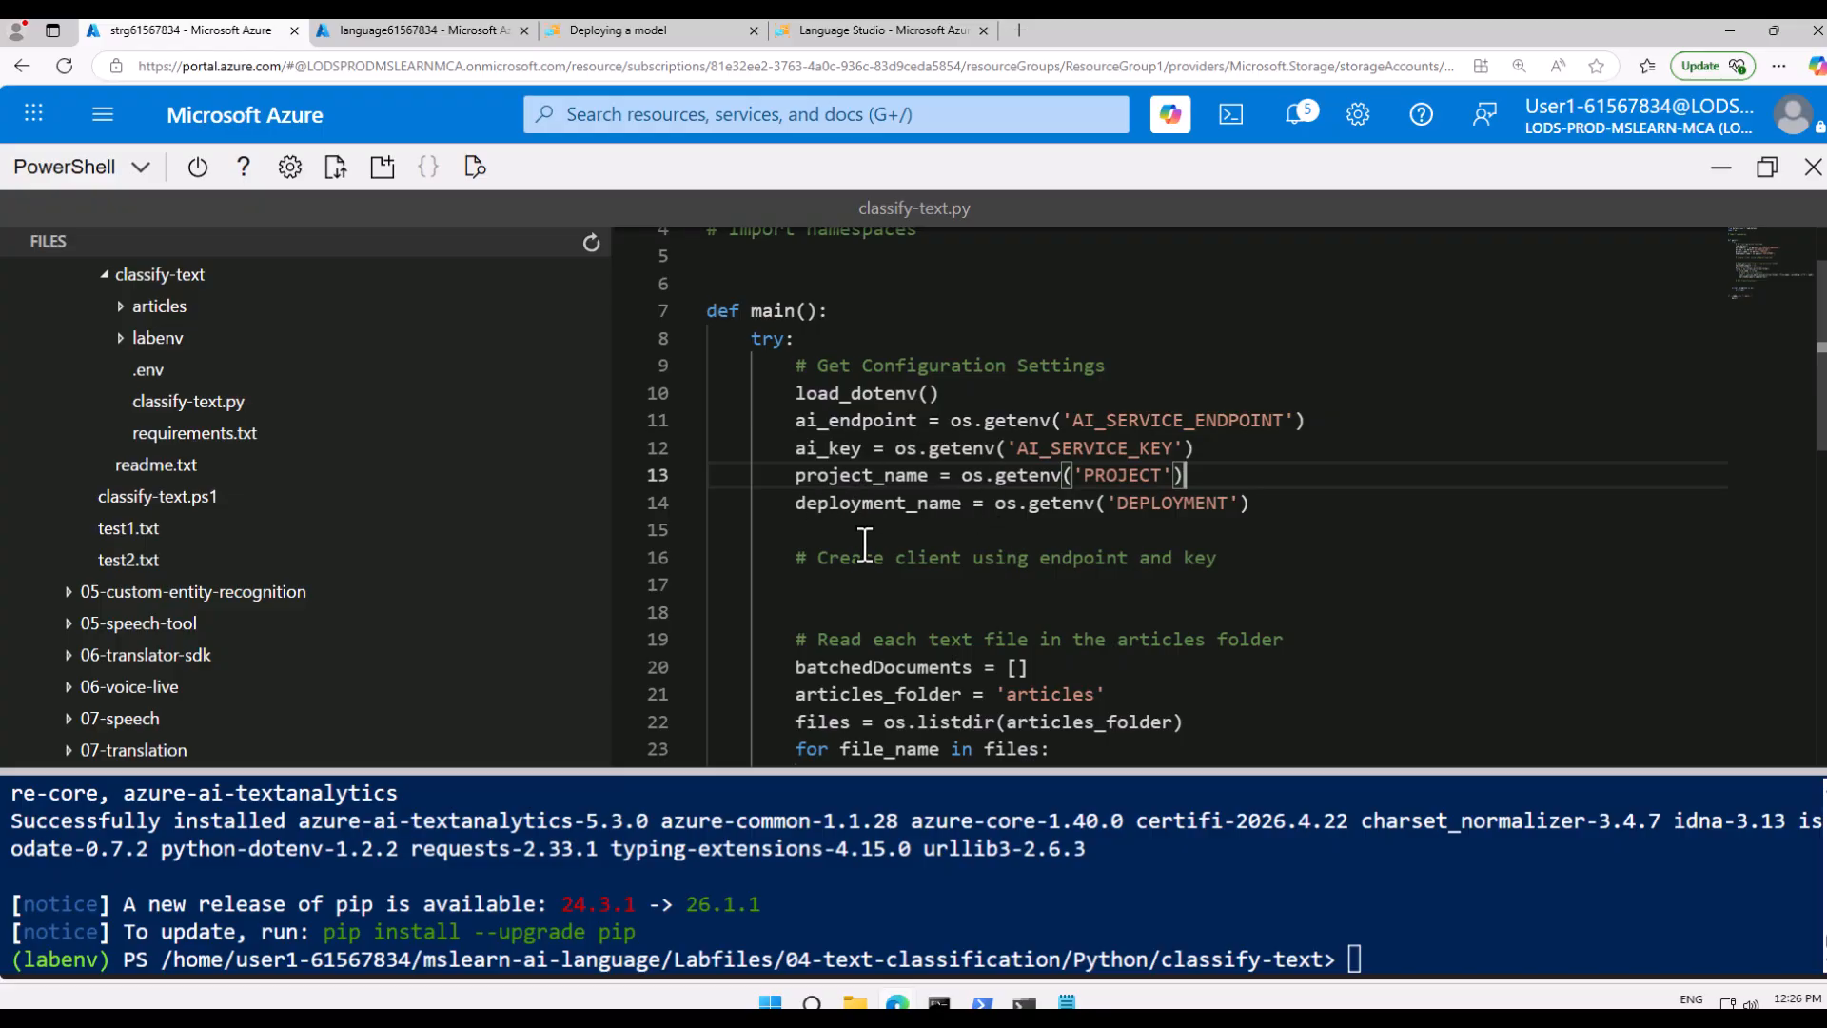
scroll(895, 476, "down", 1)
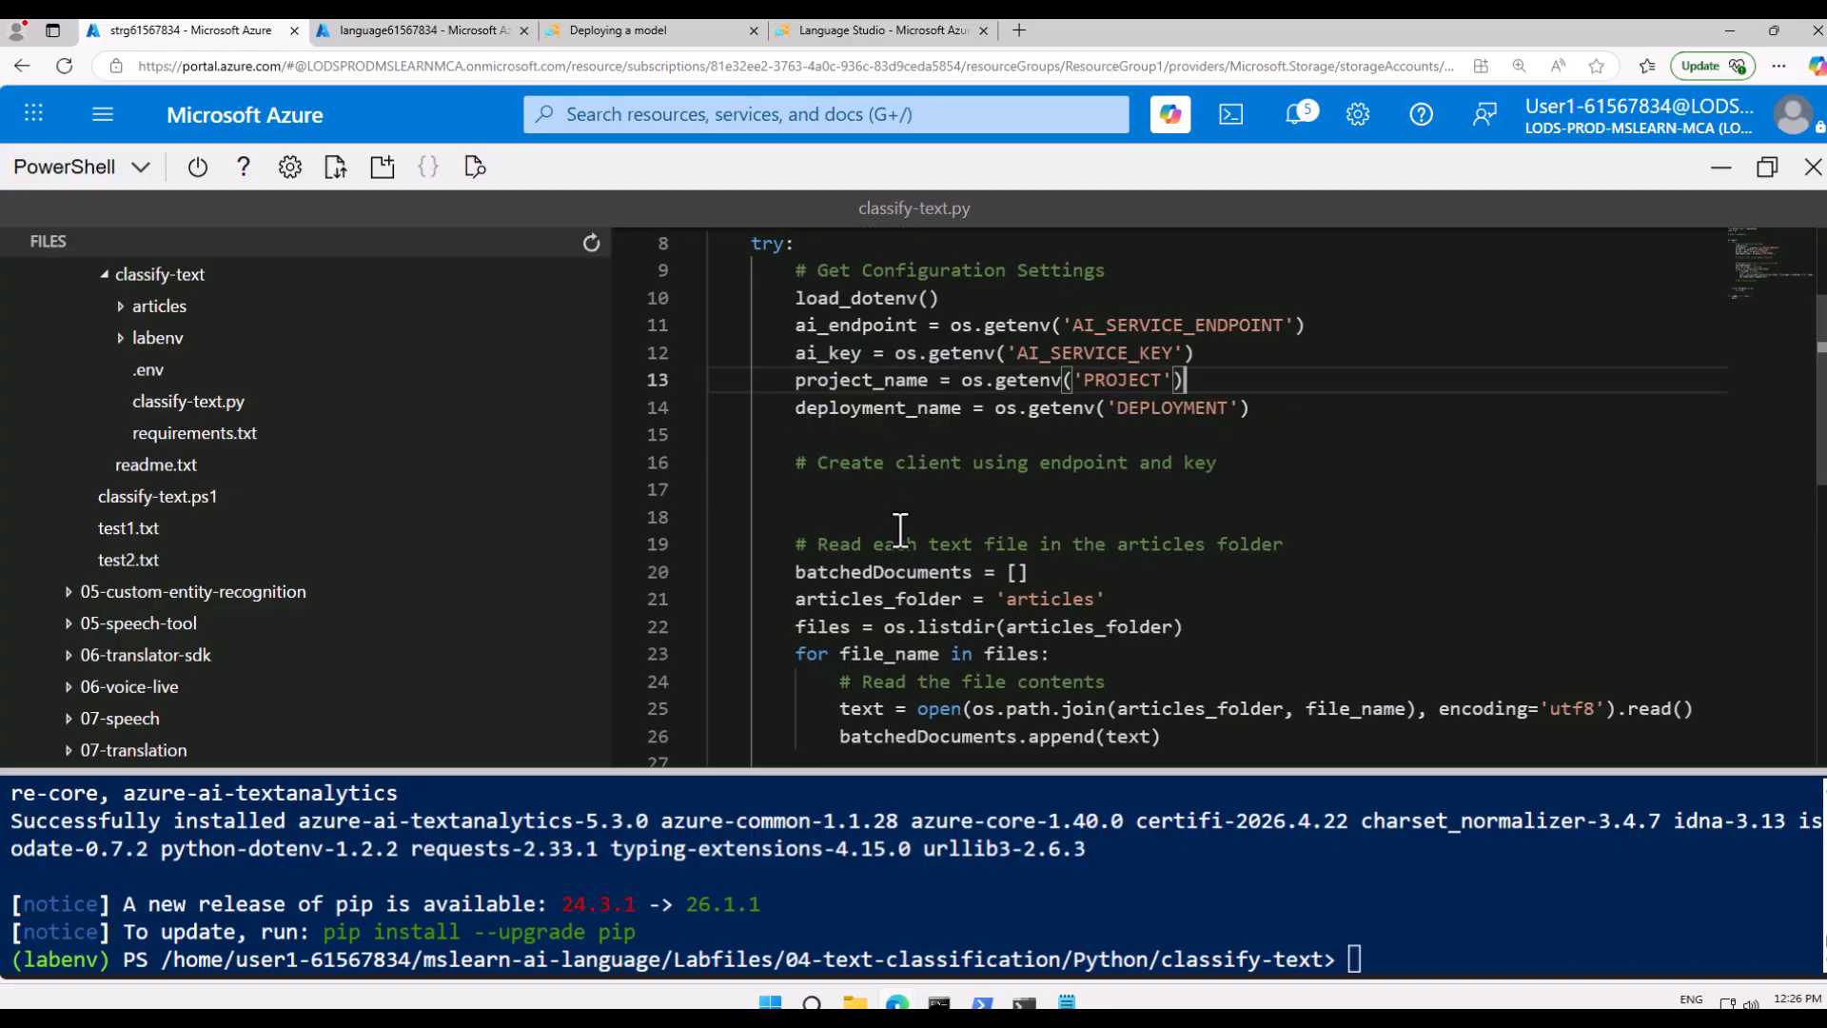
left_click(941, 492)
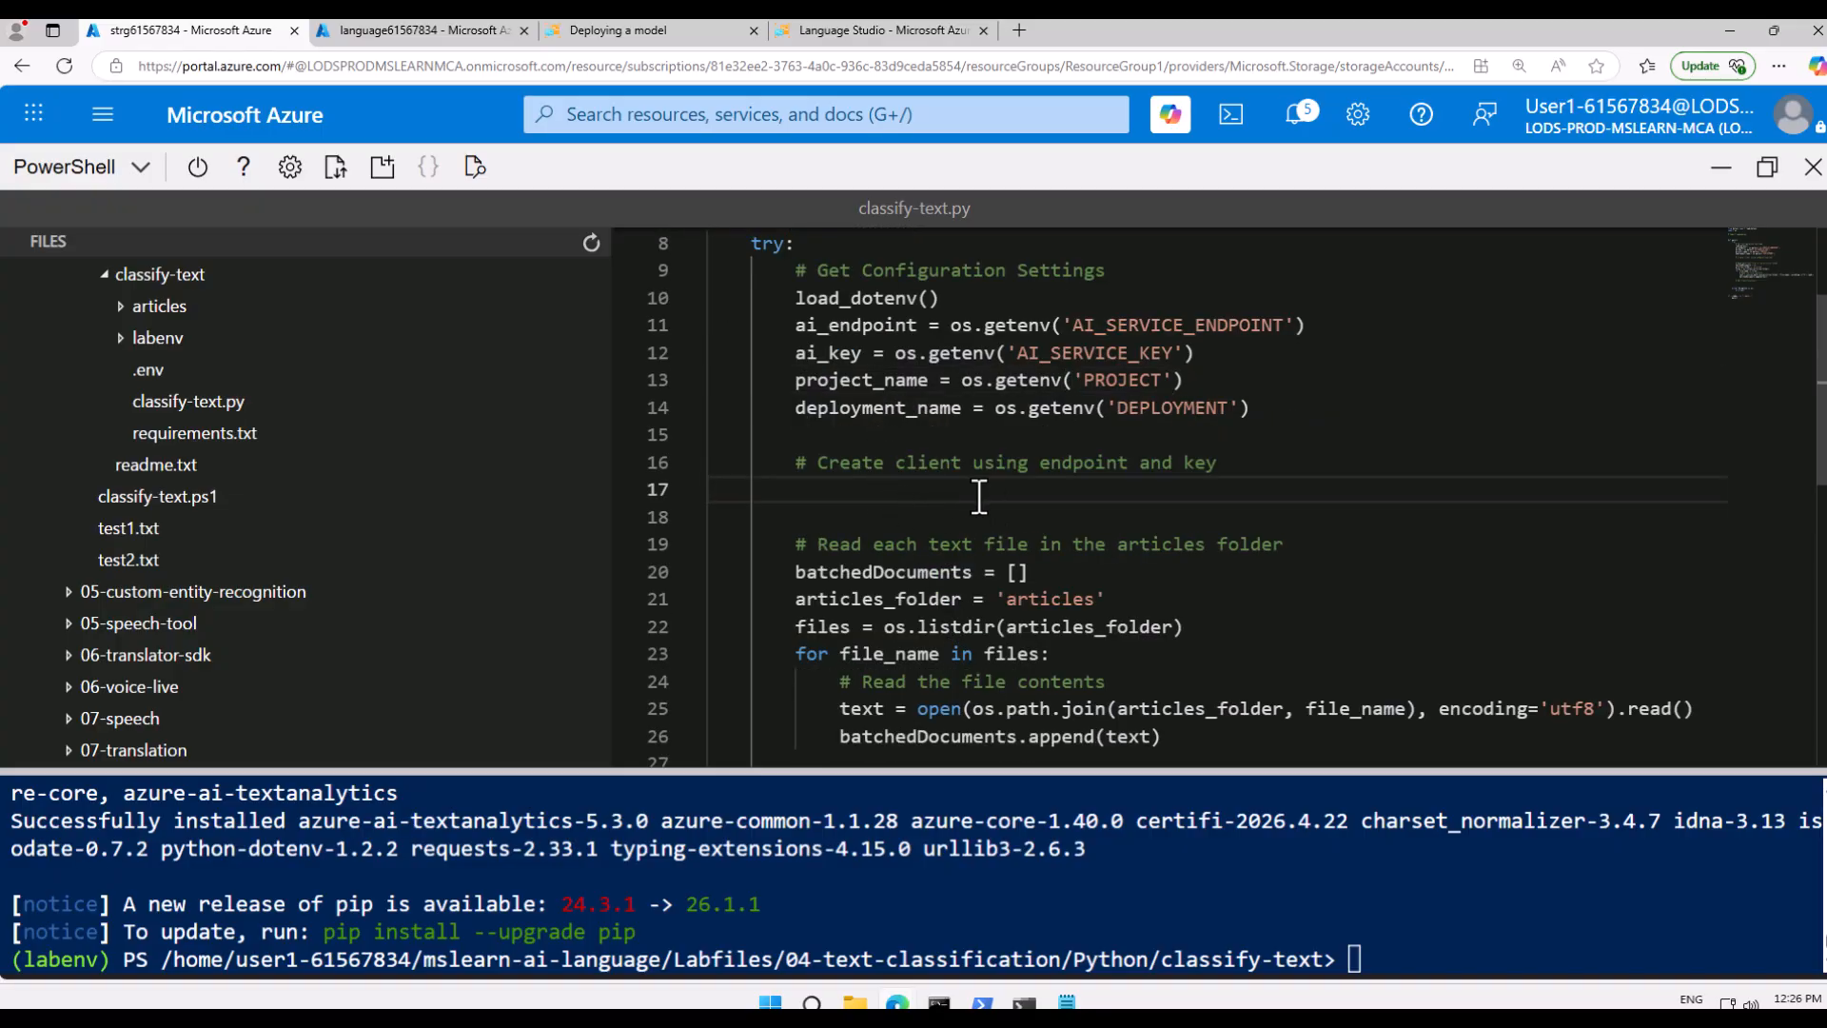
scroll(979, 494, "down", 5)
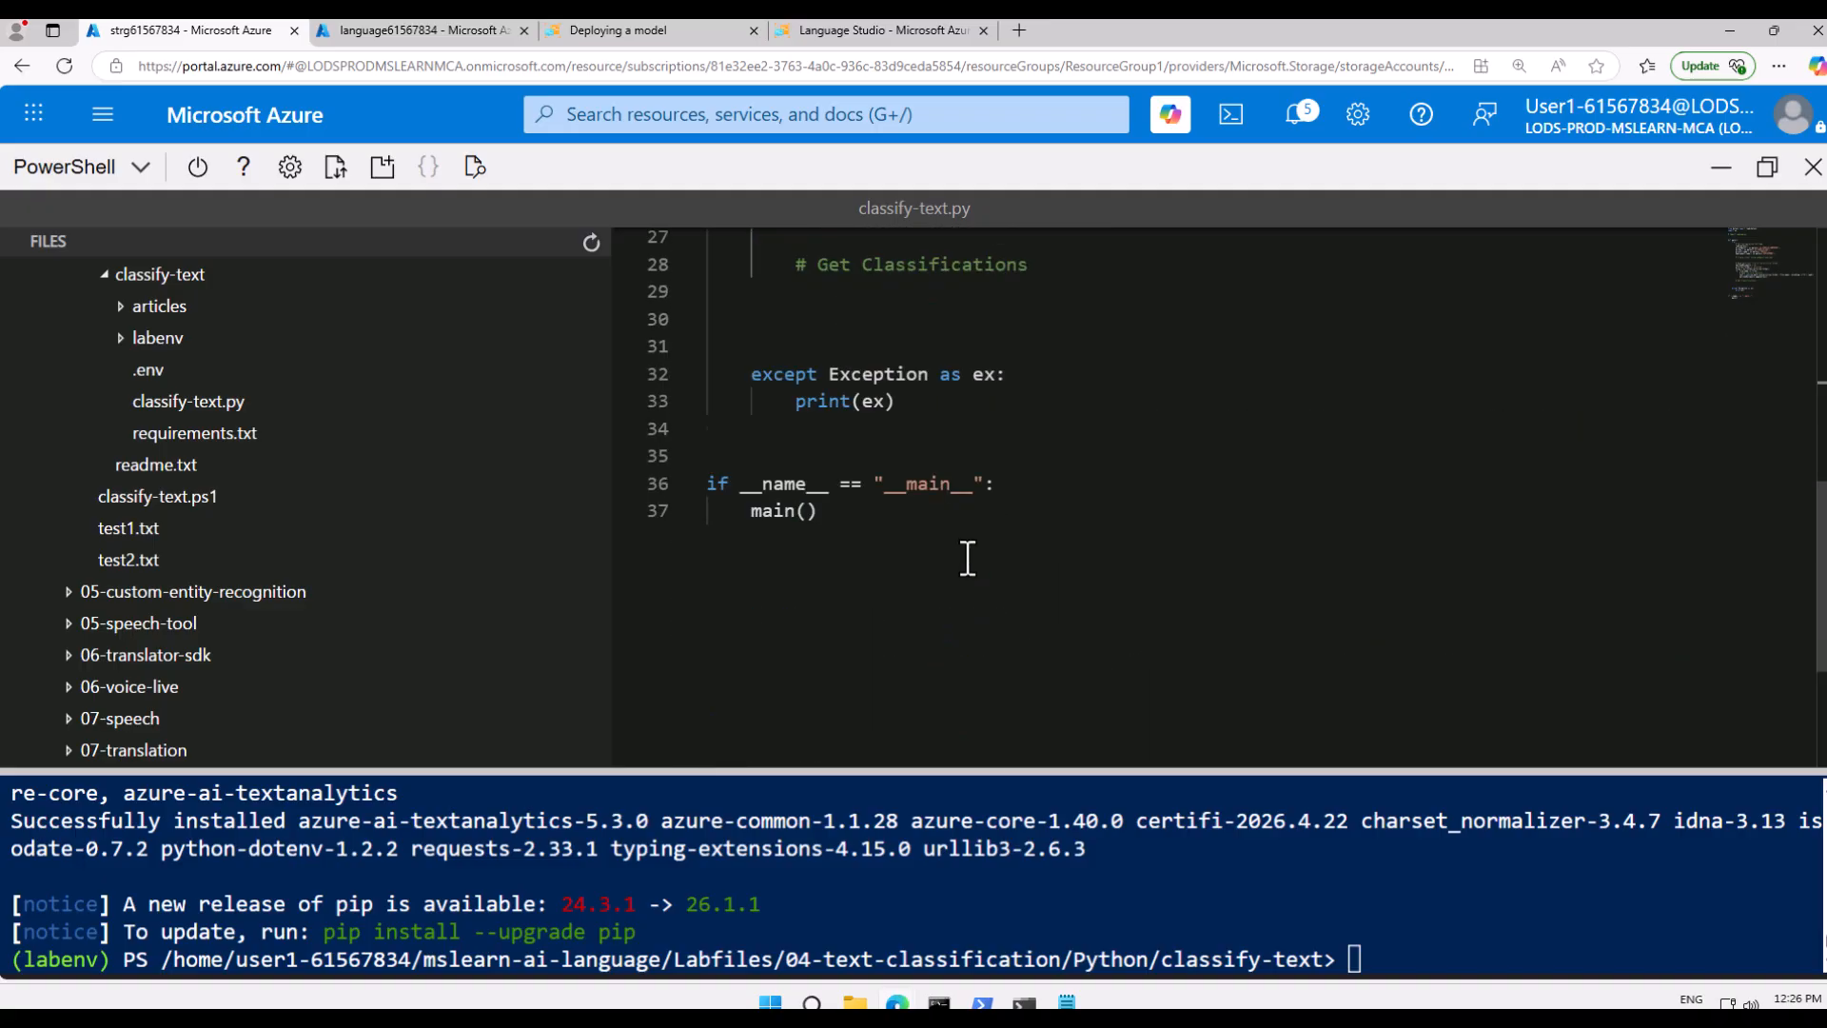
- Search the web for "github login" in a new browser tab and open the GitHub sign-in page
left_click(1019, 29)
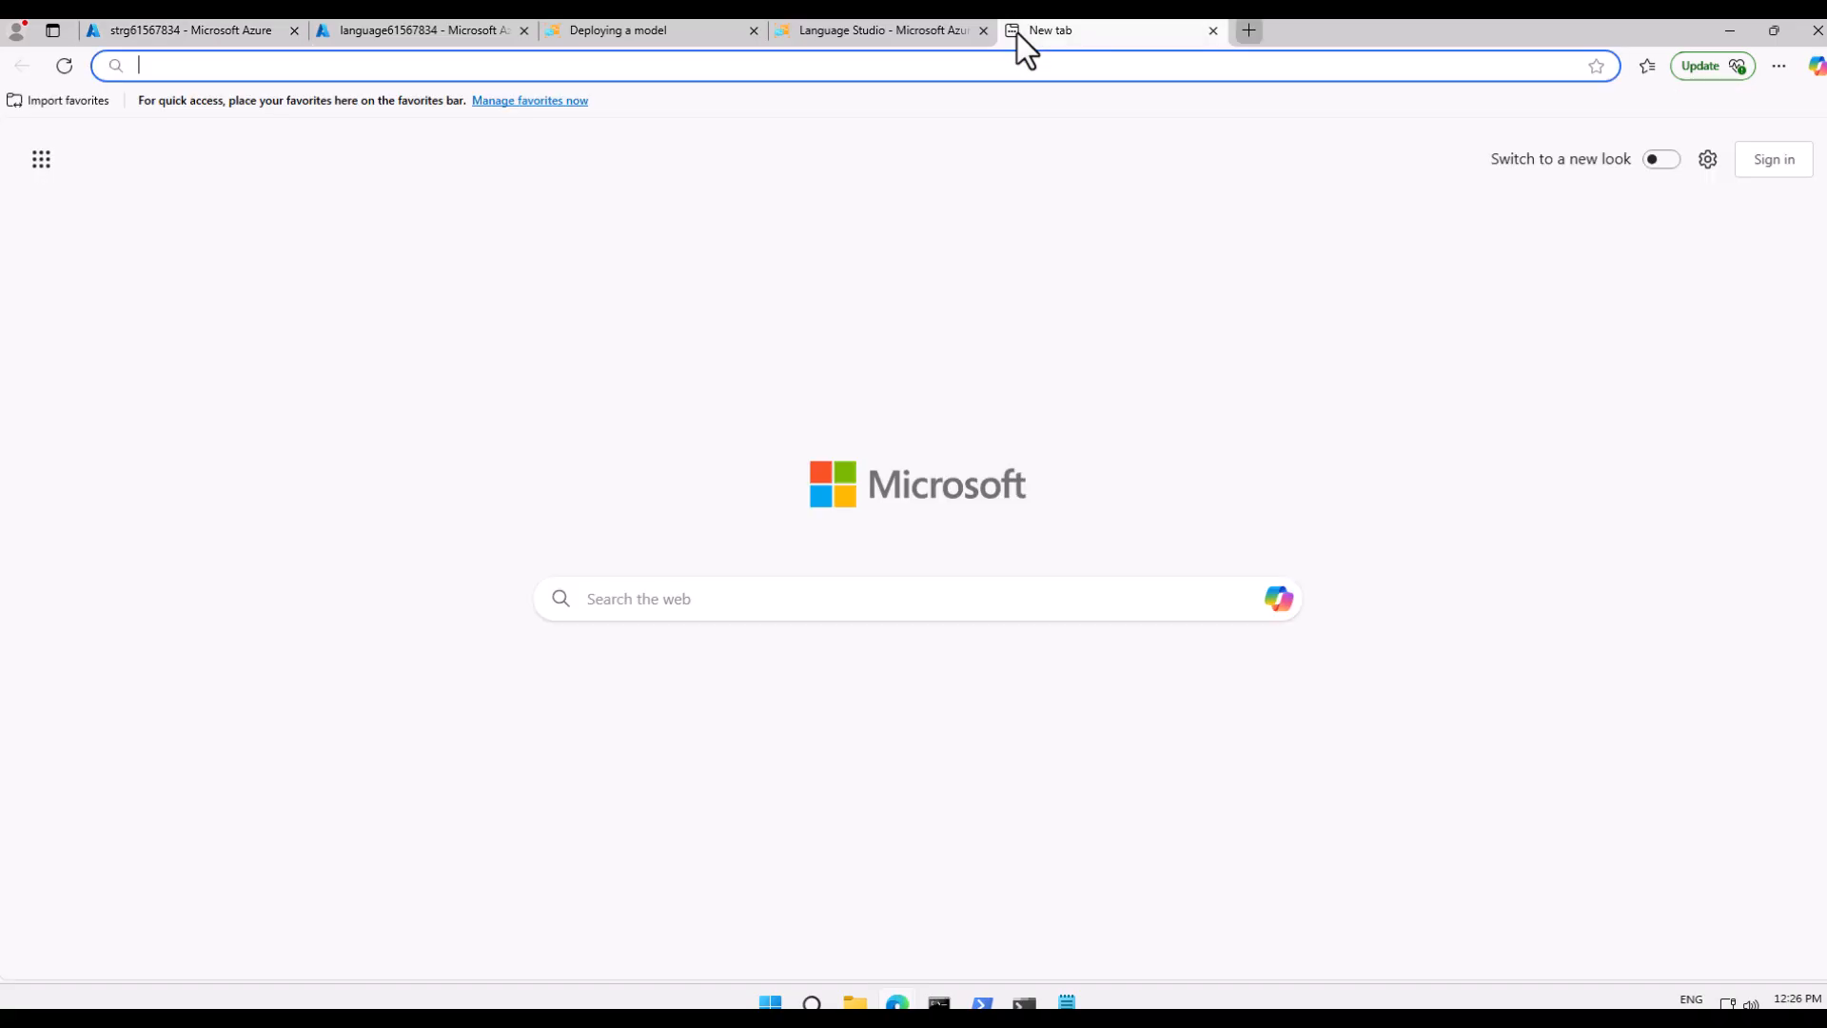
type("githu")
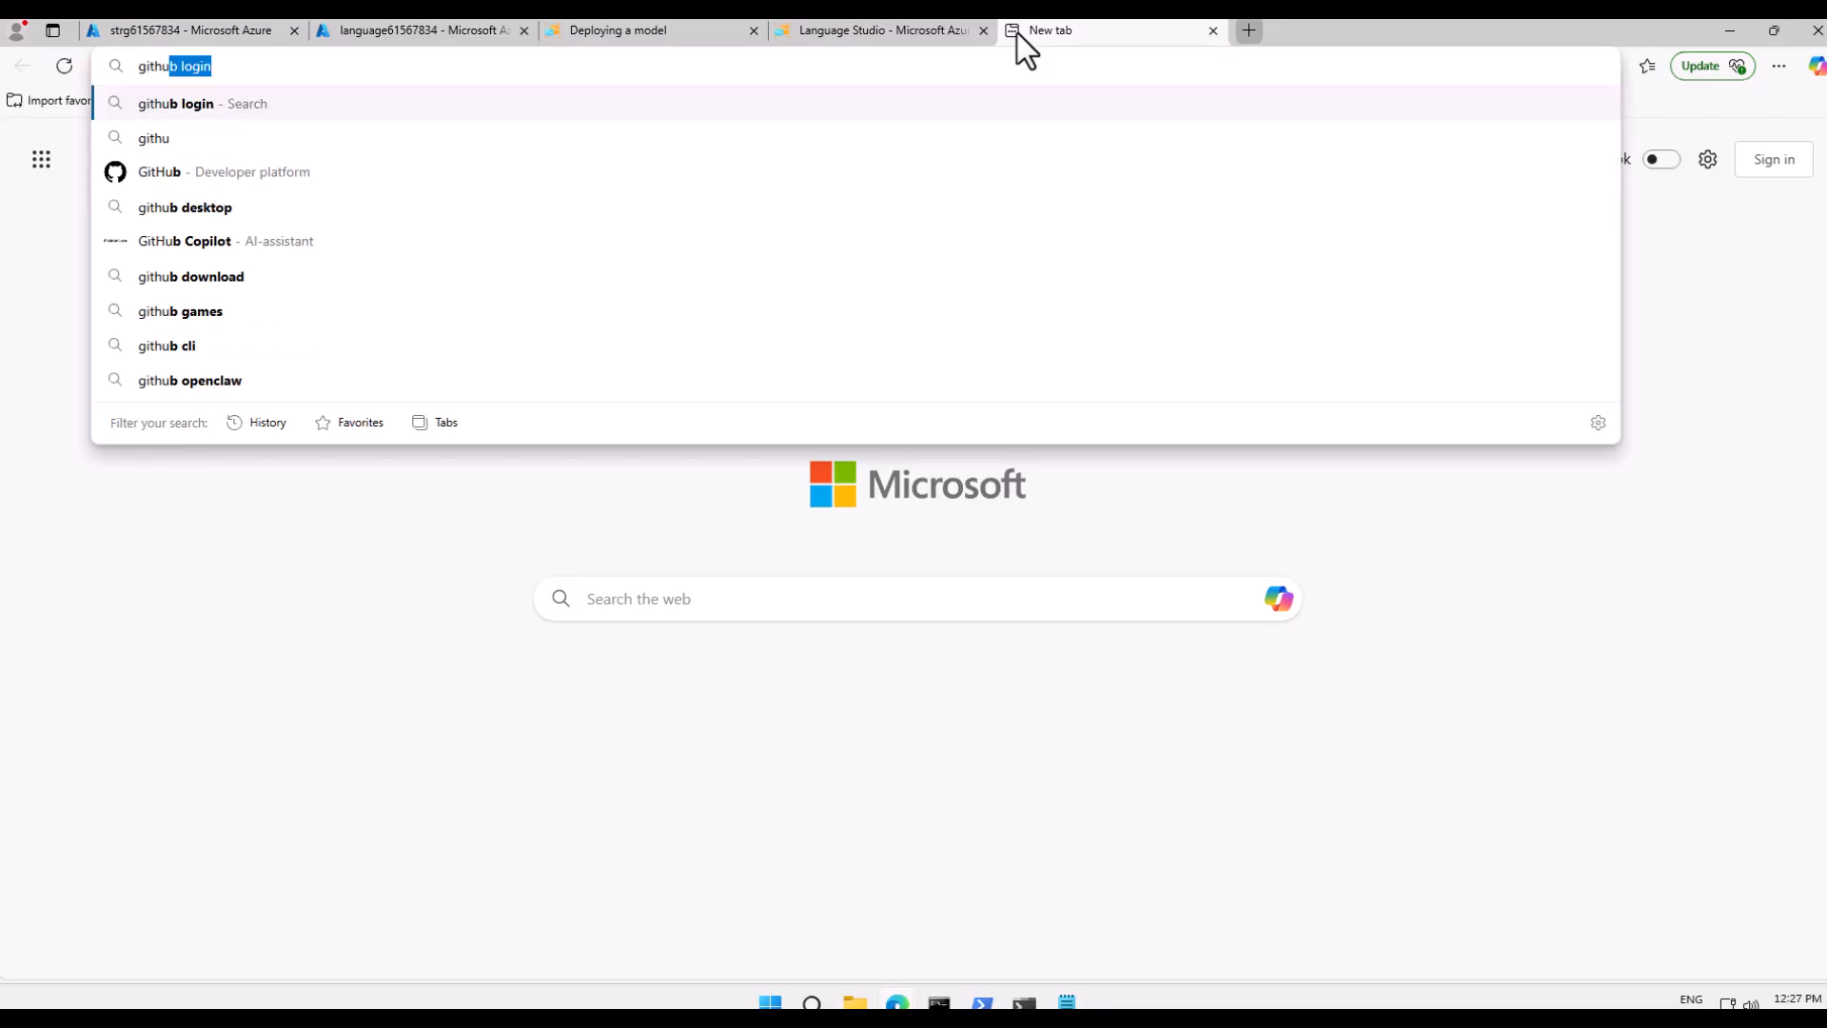
key("Return")
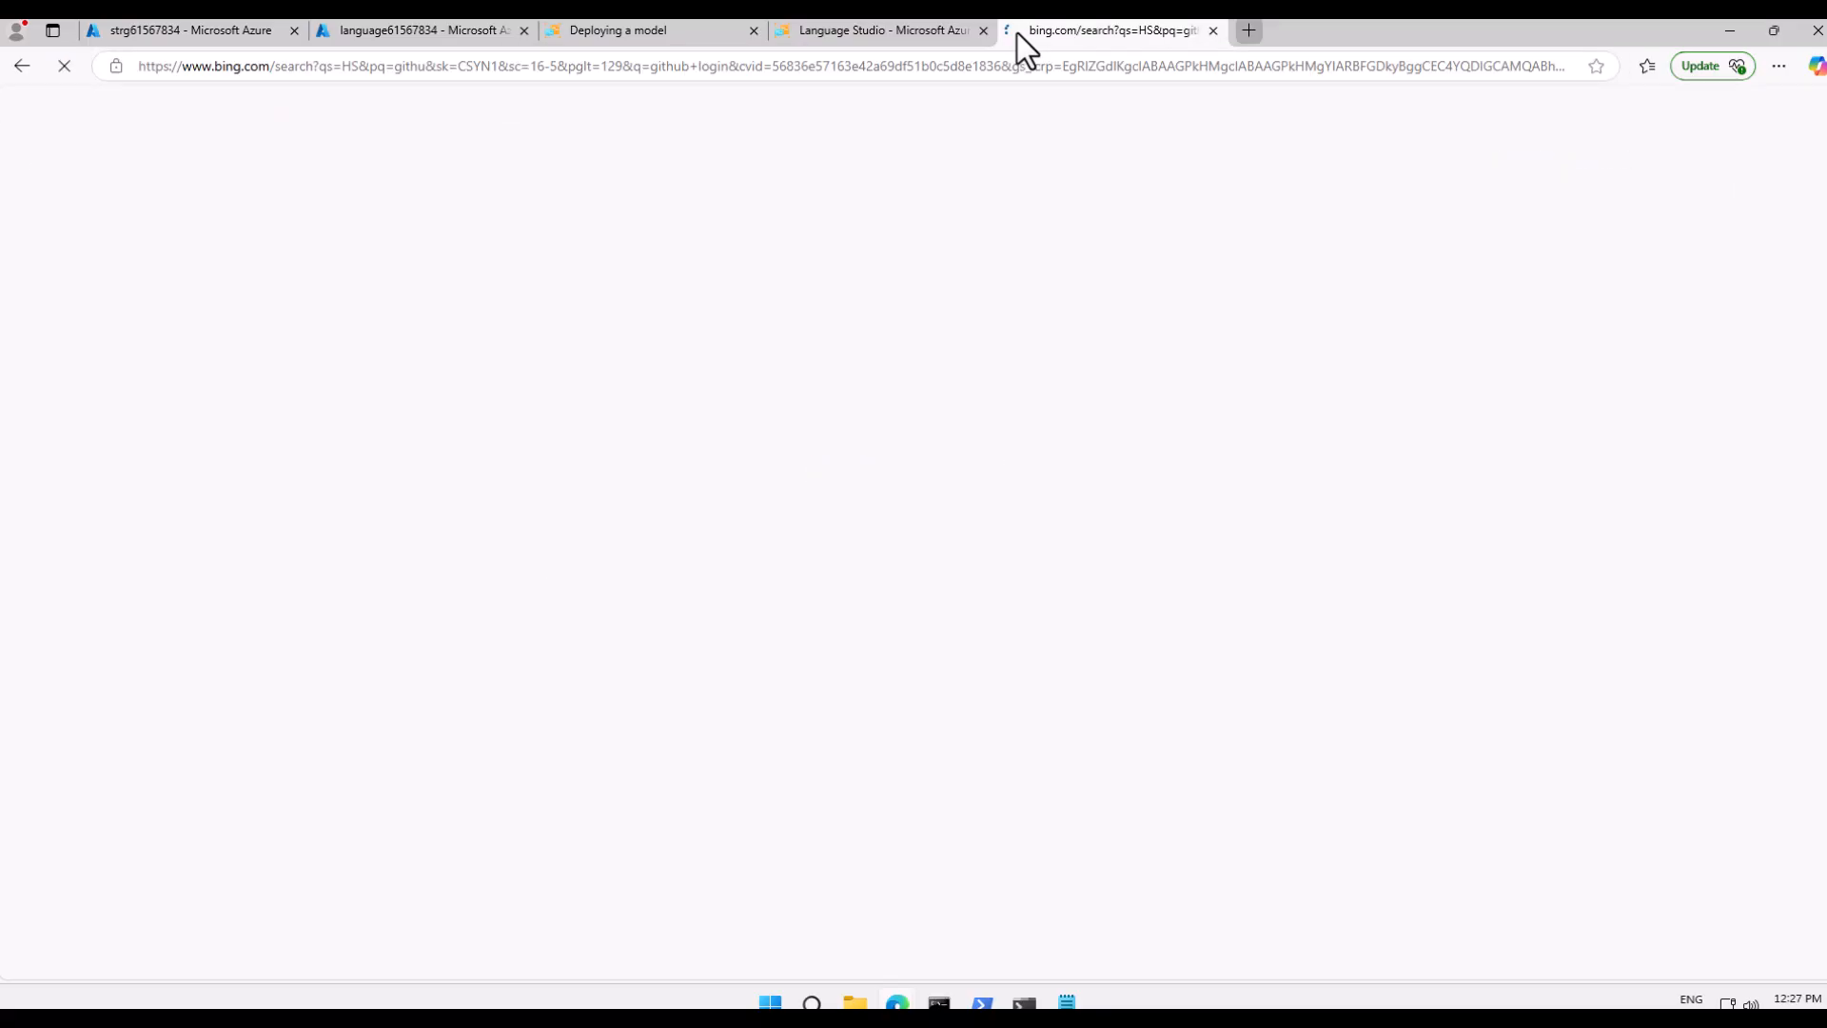
left_click(342, 392)
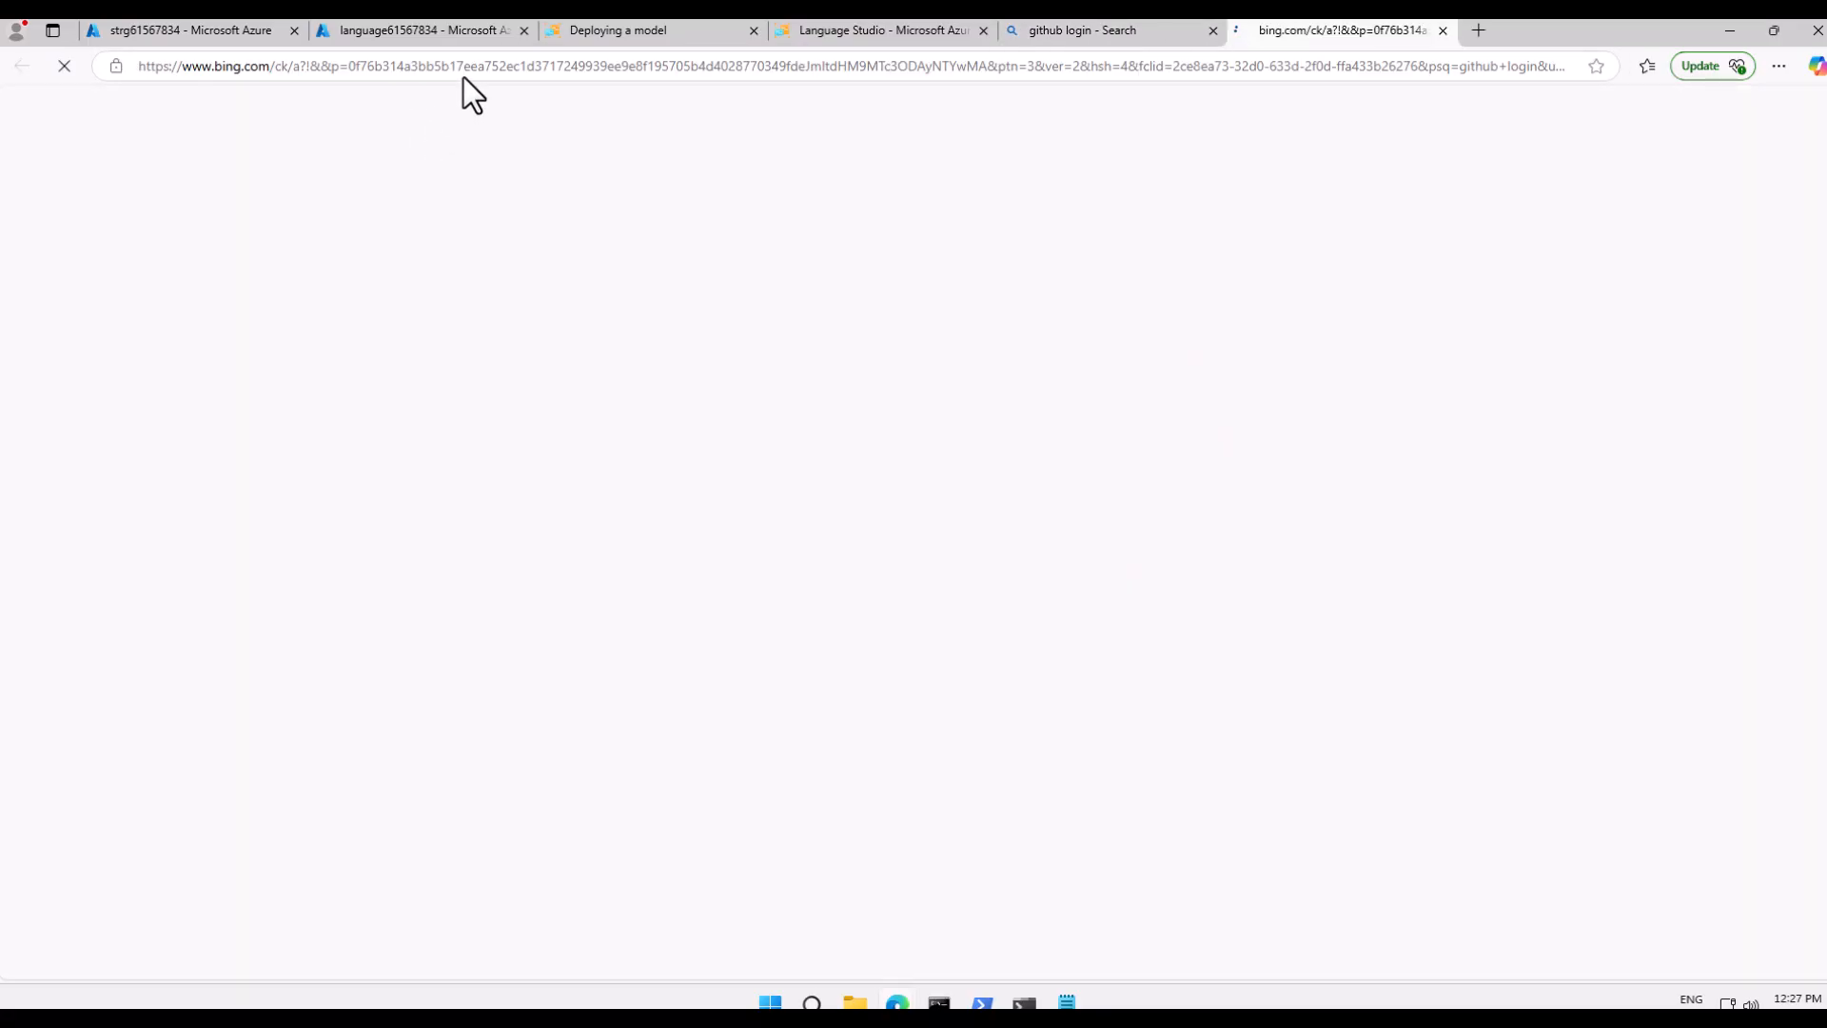
- Go to the GitHub profile address of the AiCoding repository's owner and open the AiCoding repository's file list
left_click(362, 67)
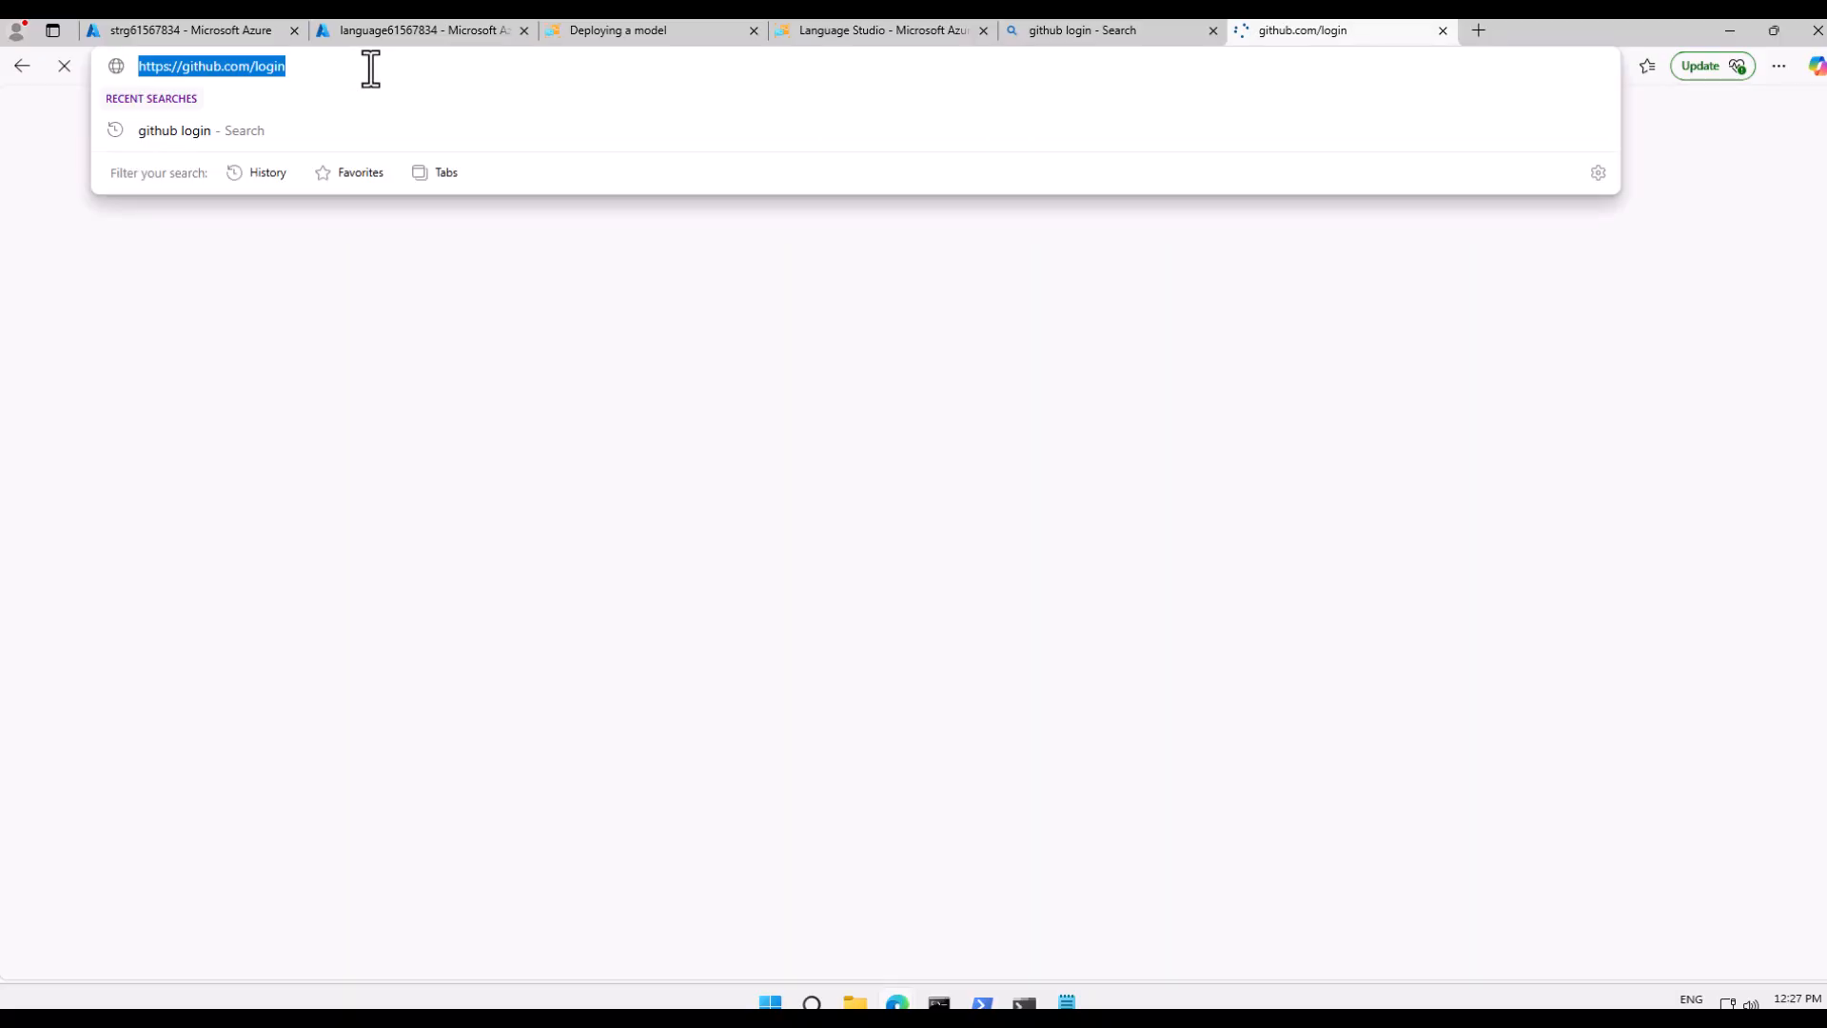
left_click(285, 66)
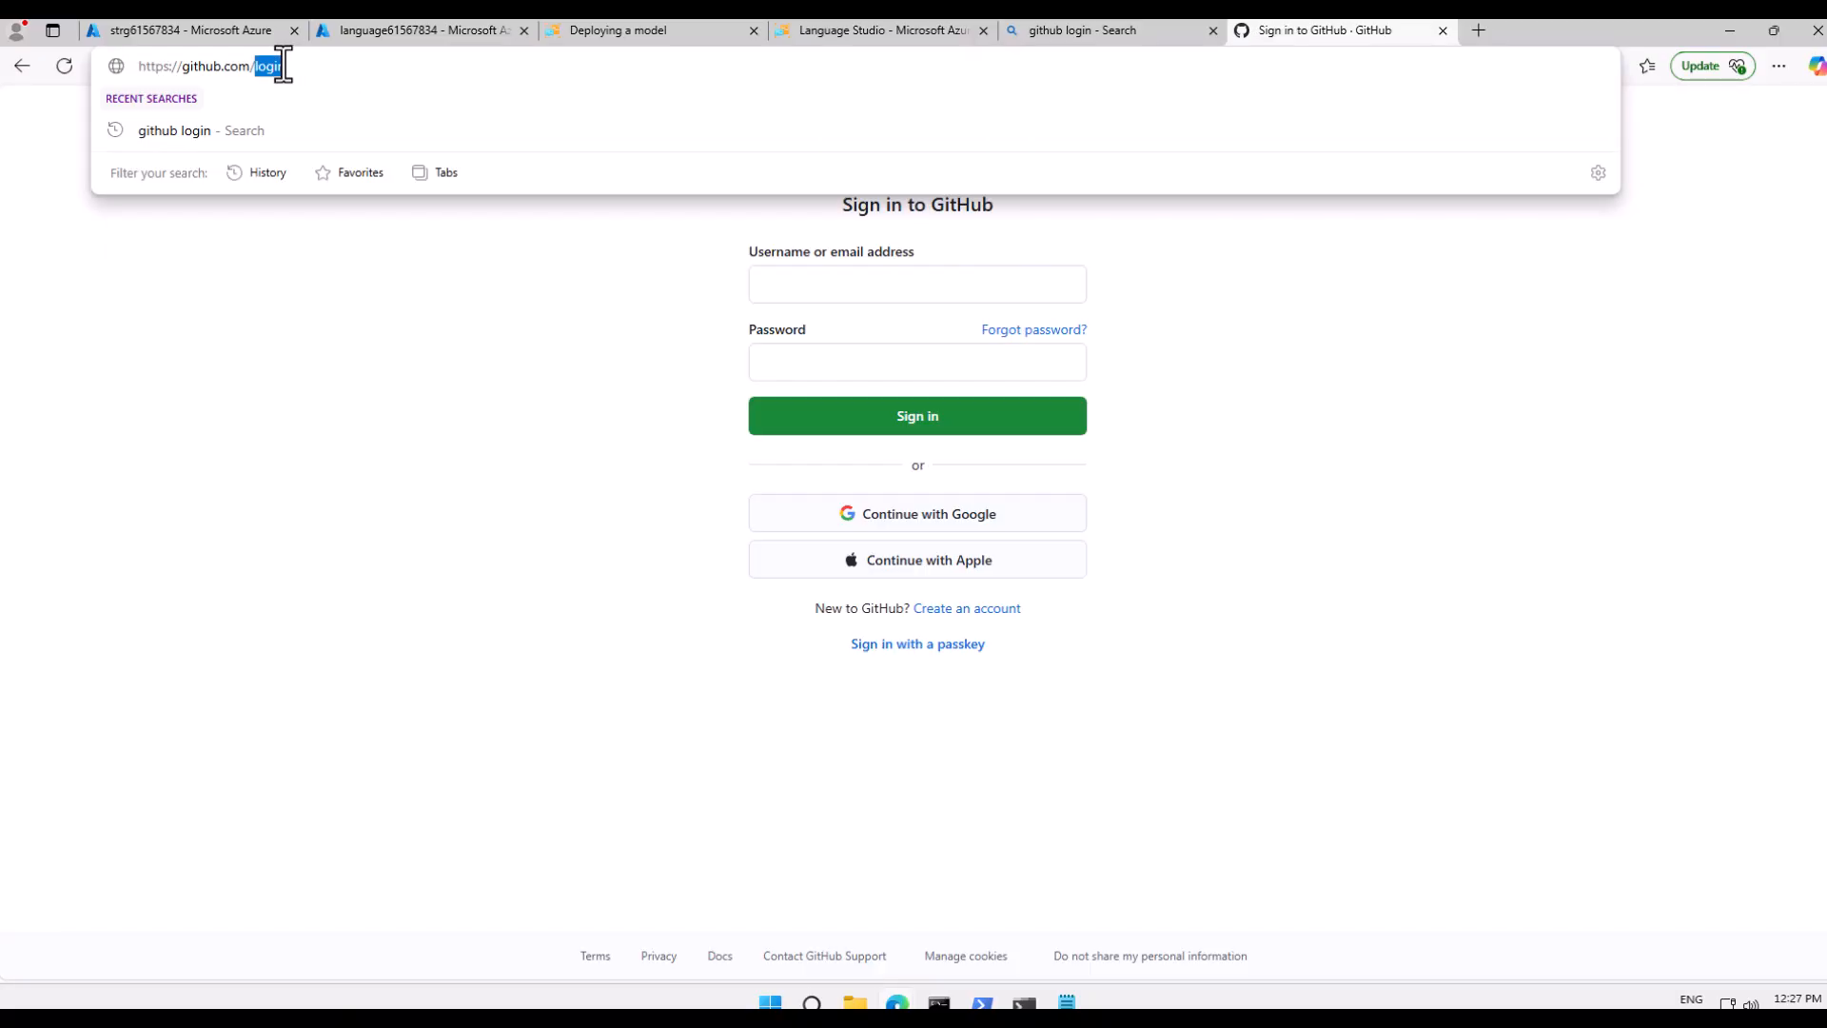
key("BackSpace")
type("Saga")
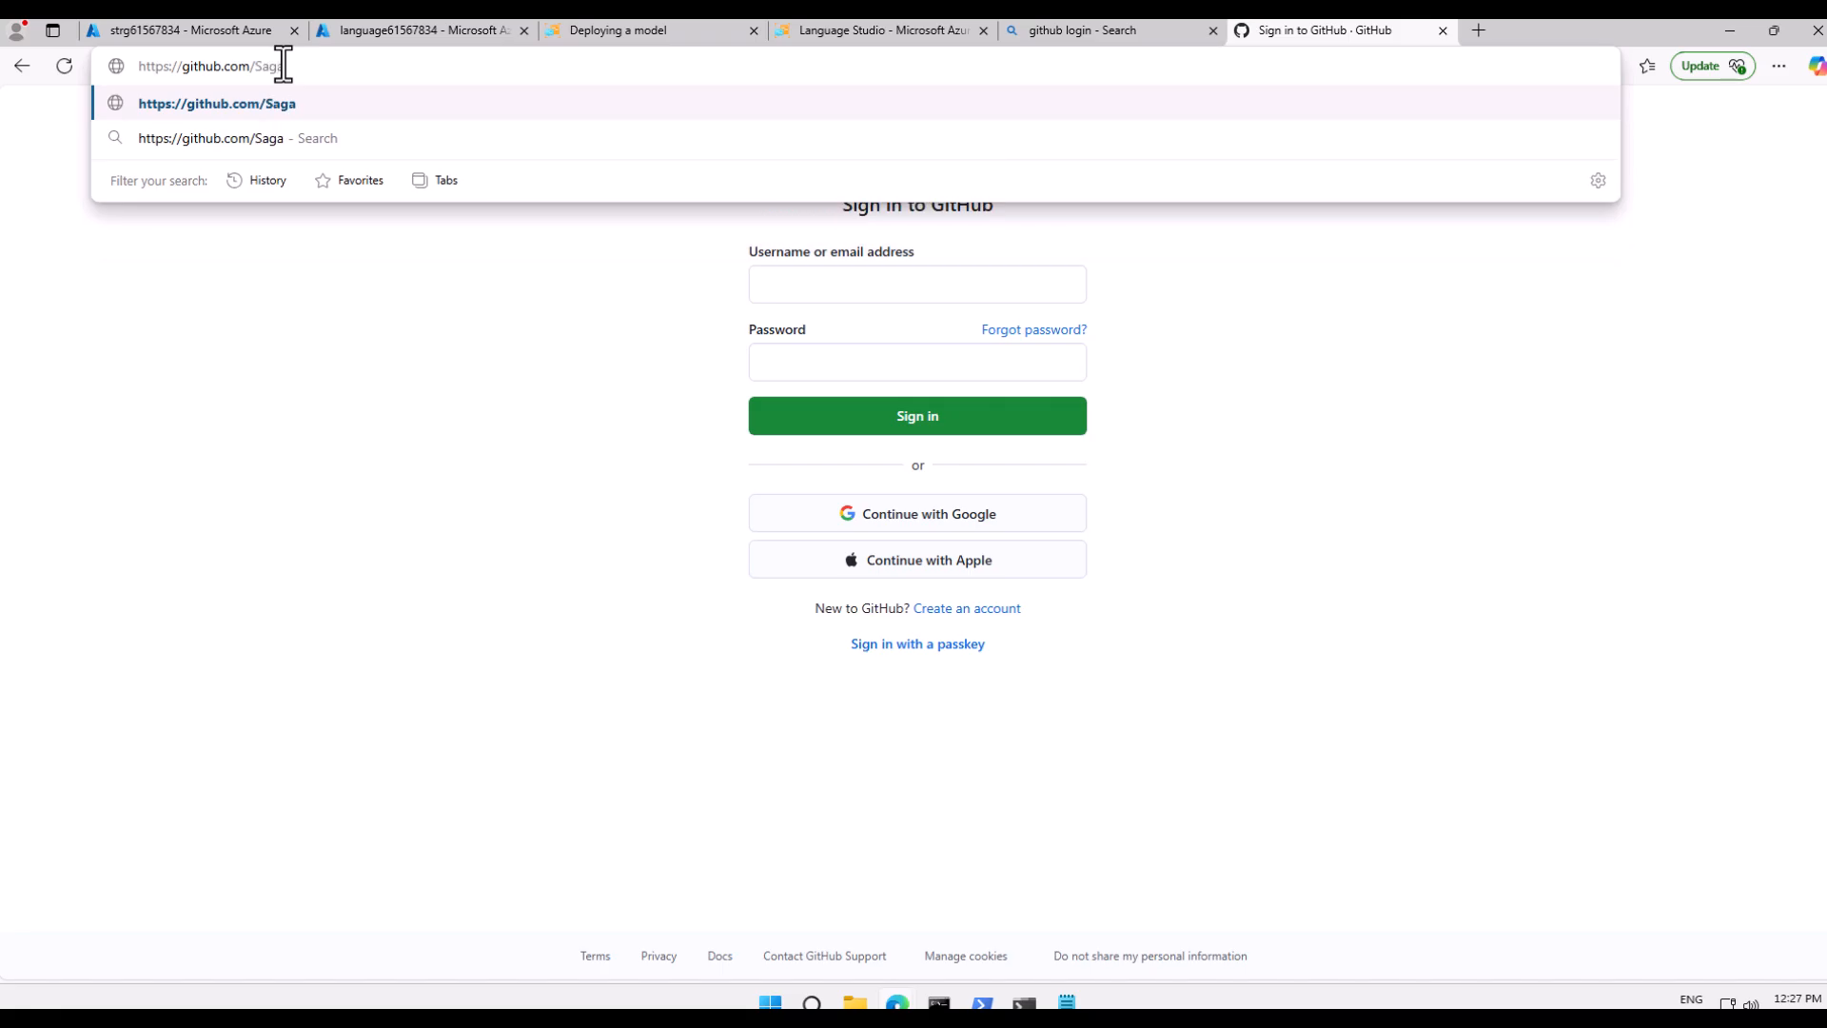
type("rD365")
key("Return")
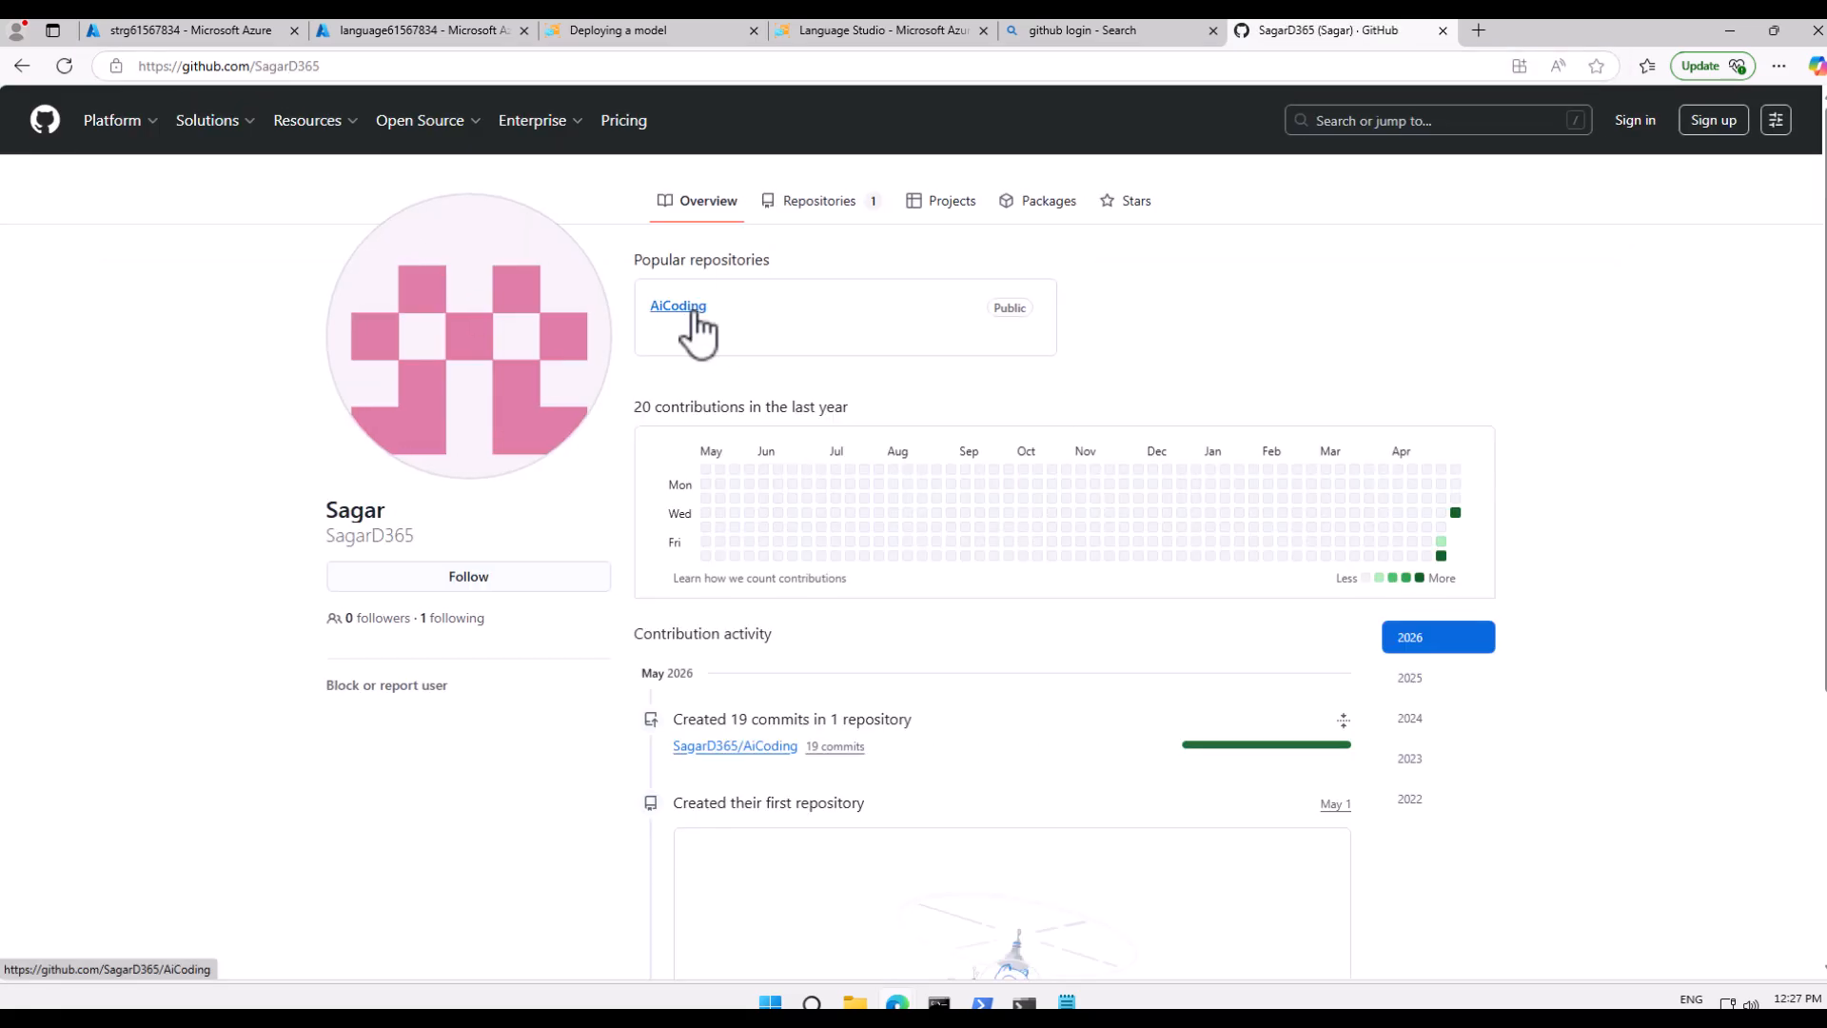
left_click(680, 312)
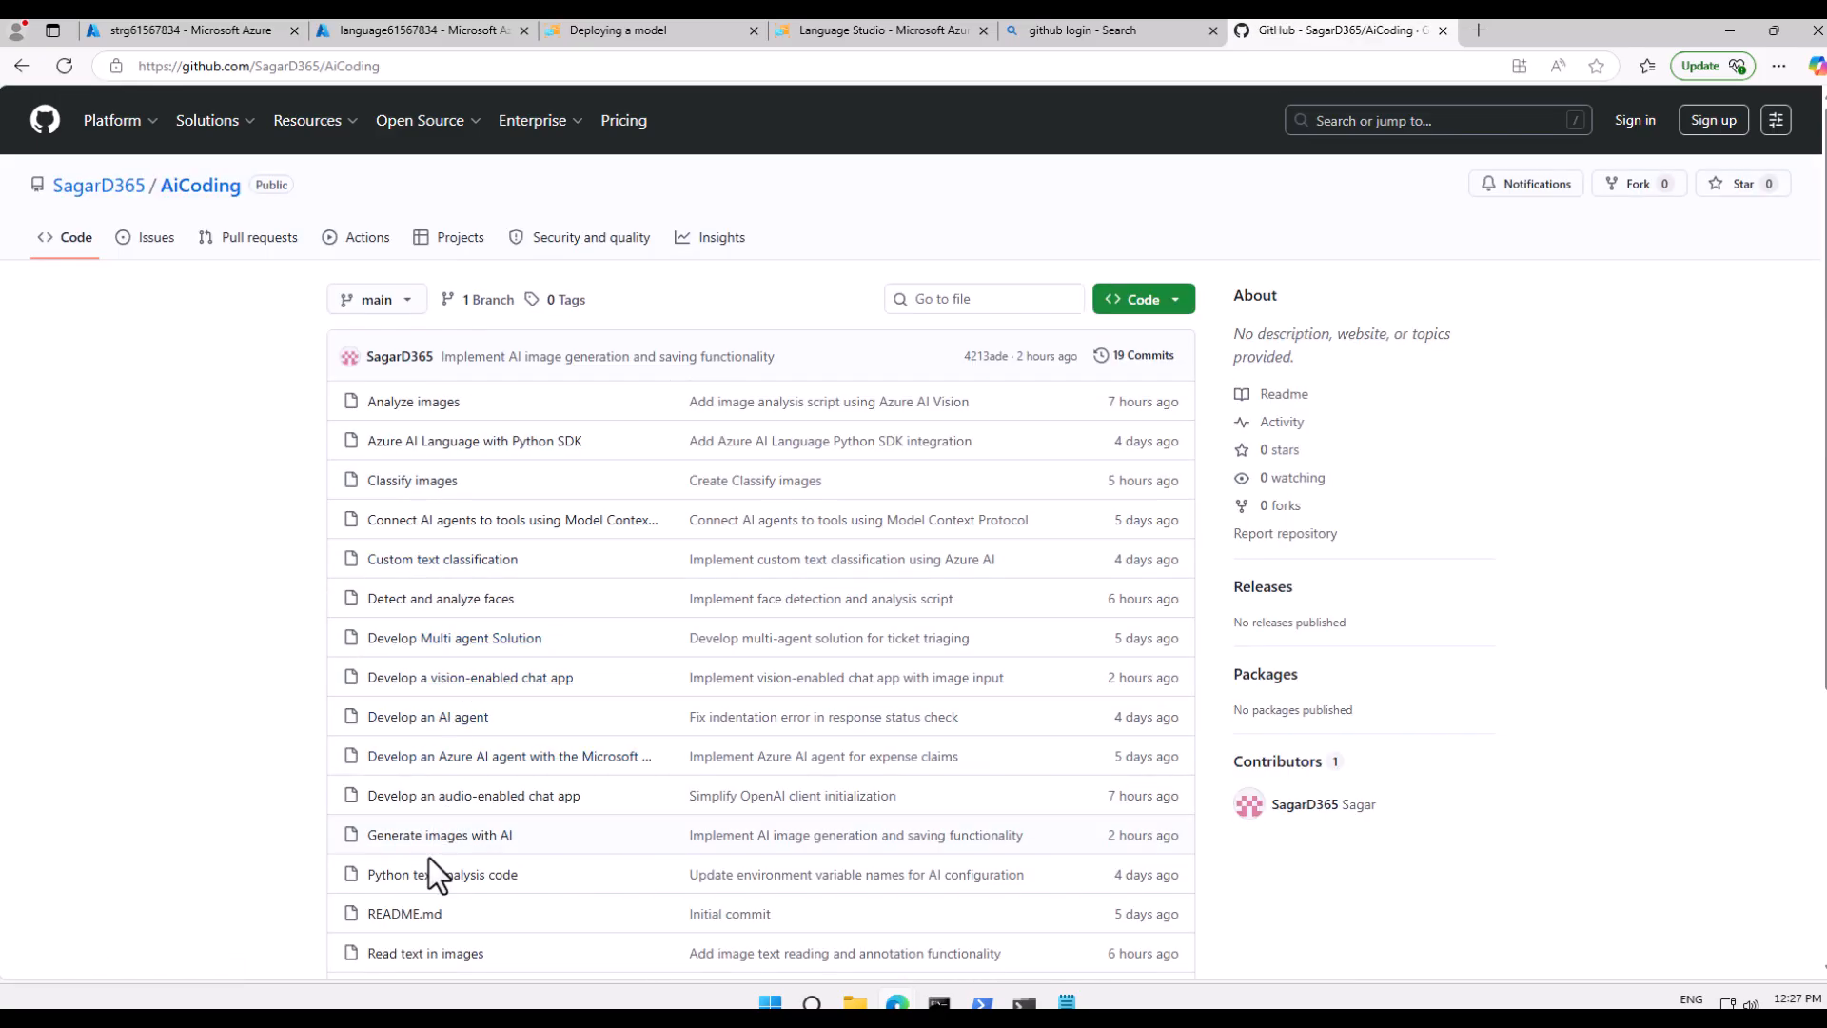
scroll(439, 773, "down", 2)
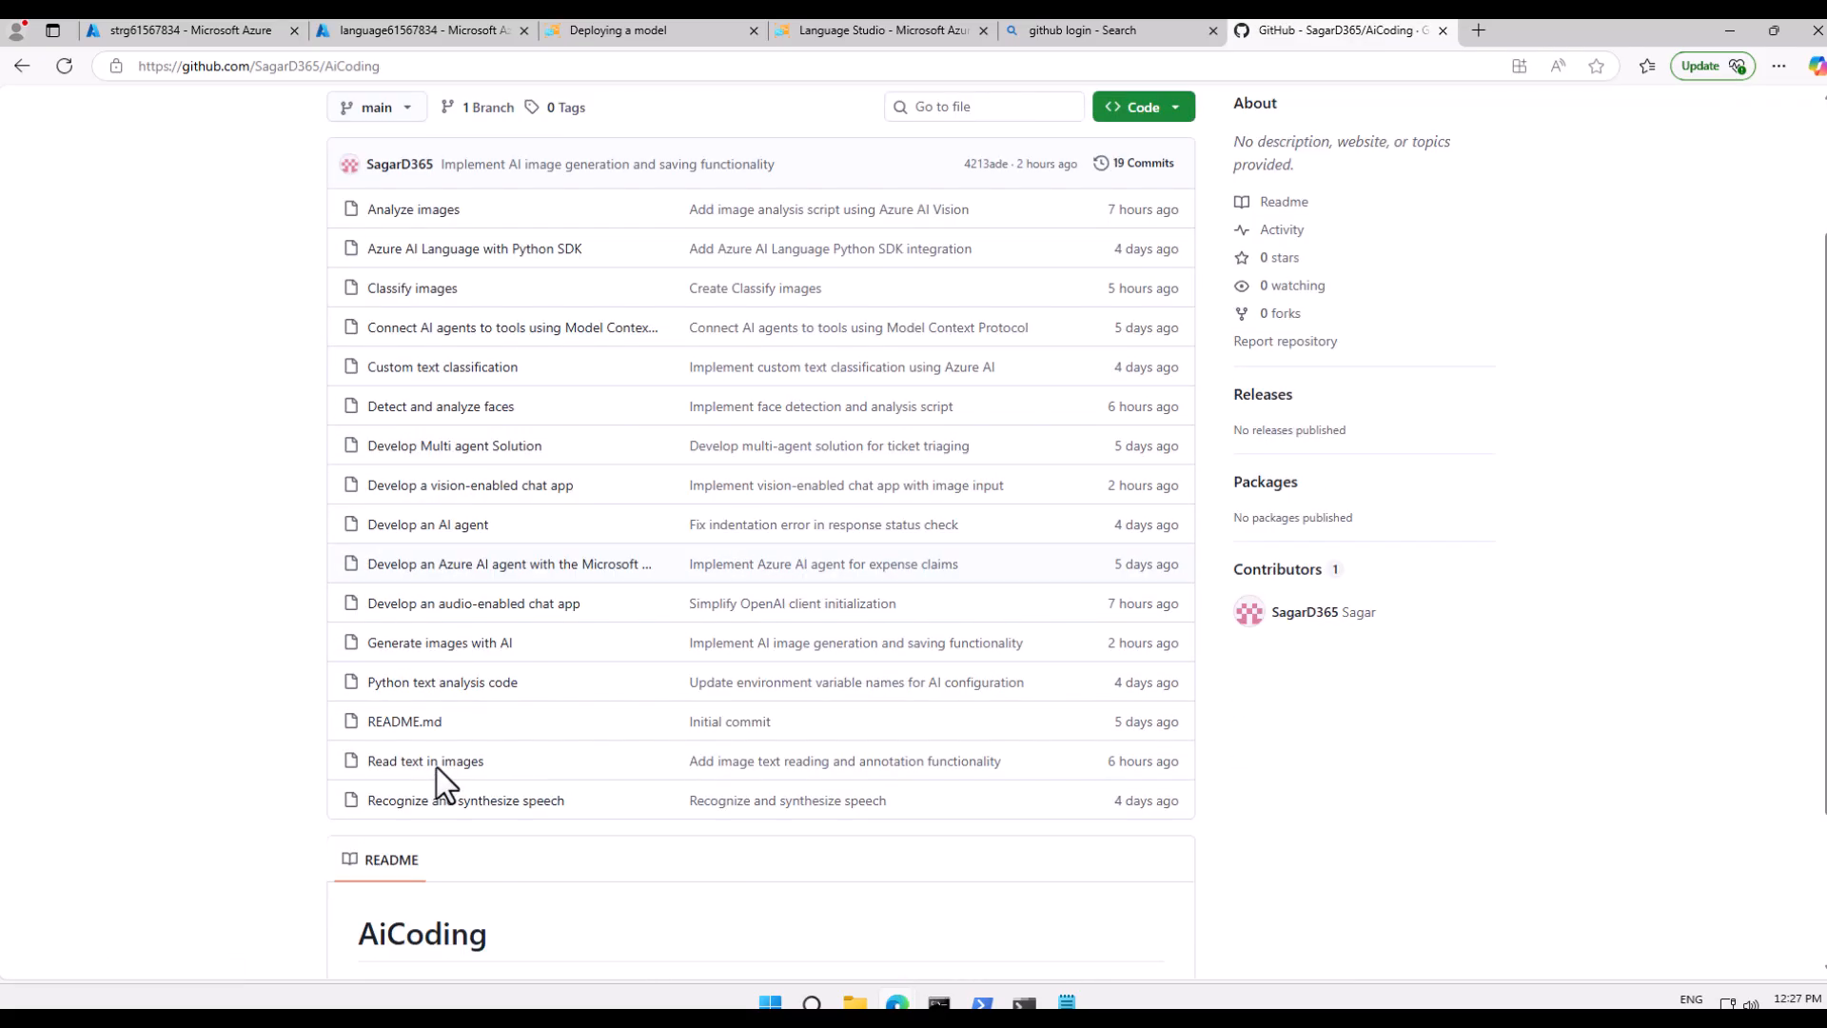
- Open the Custom text classification file in the AiCoding repository and copy its entire code
left_click(448, 369)
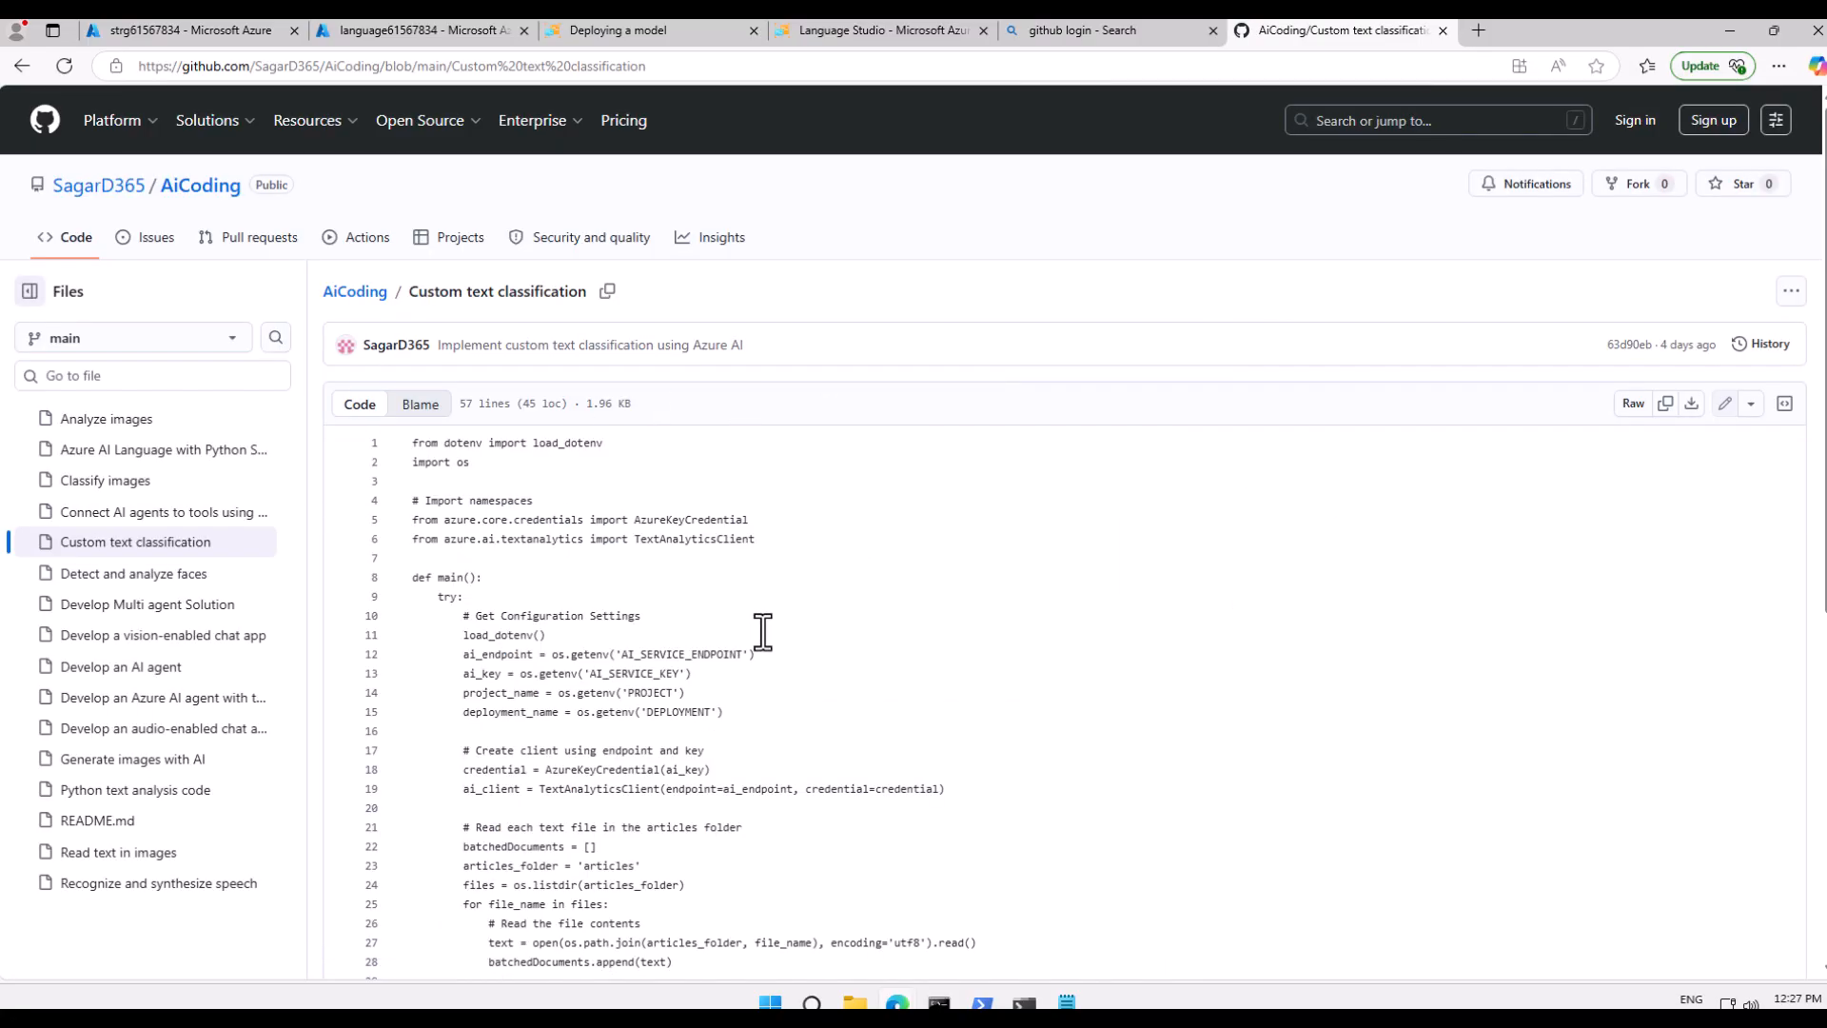
scroll(1009, 629, "down", 2)
left_click(1665, 211)
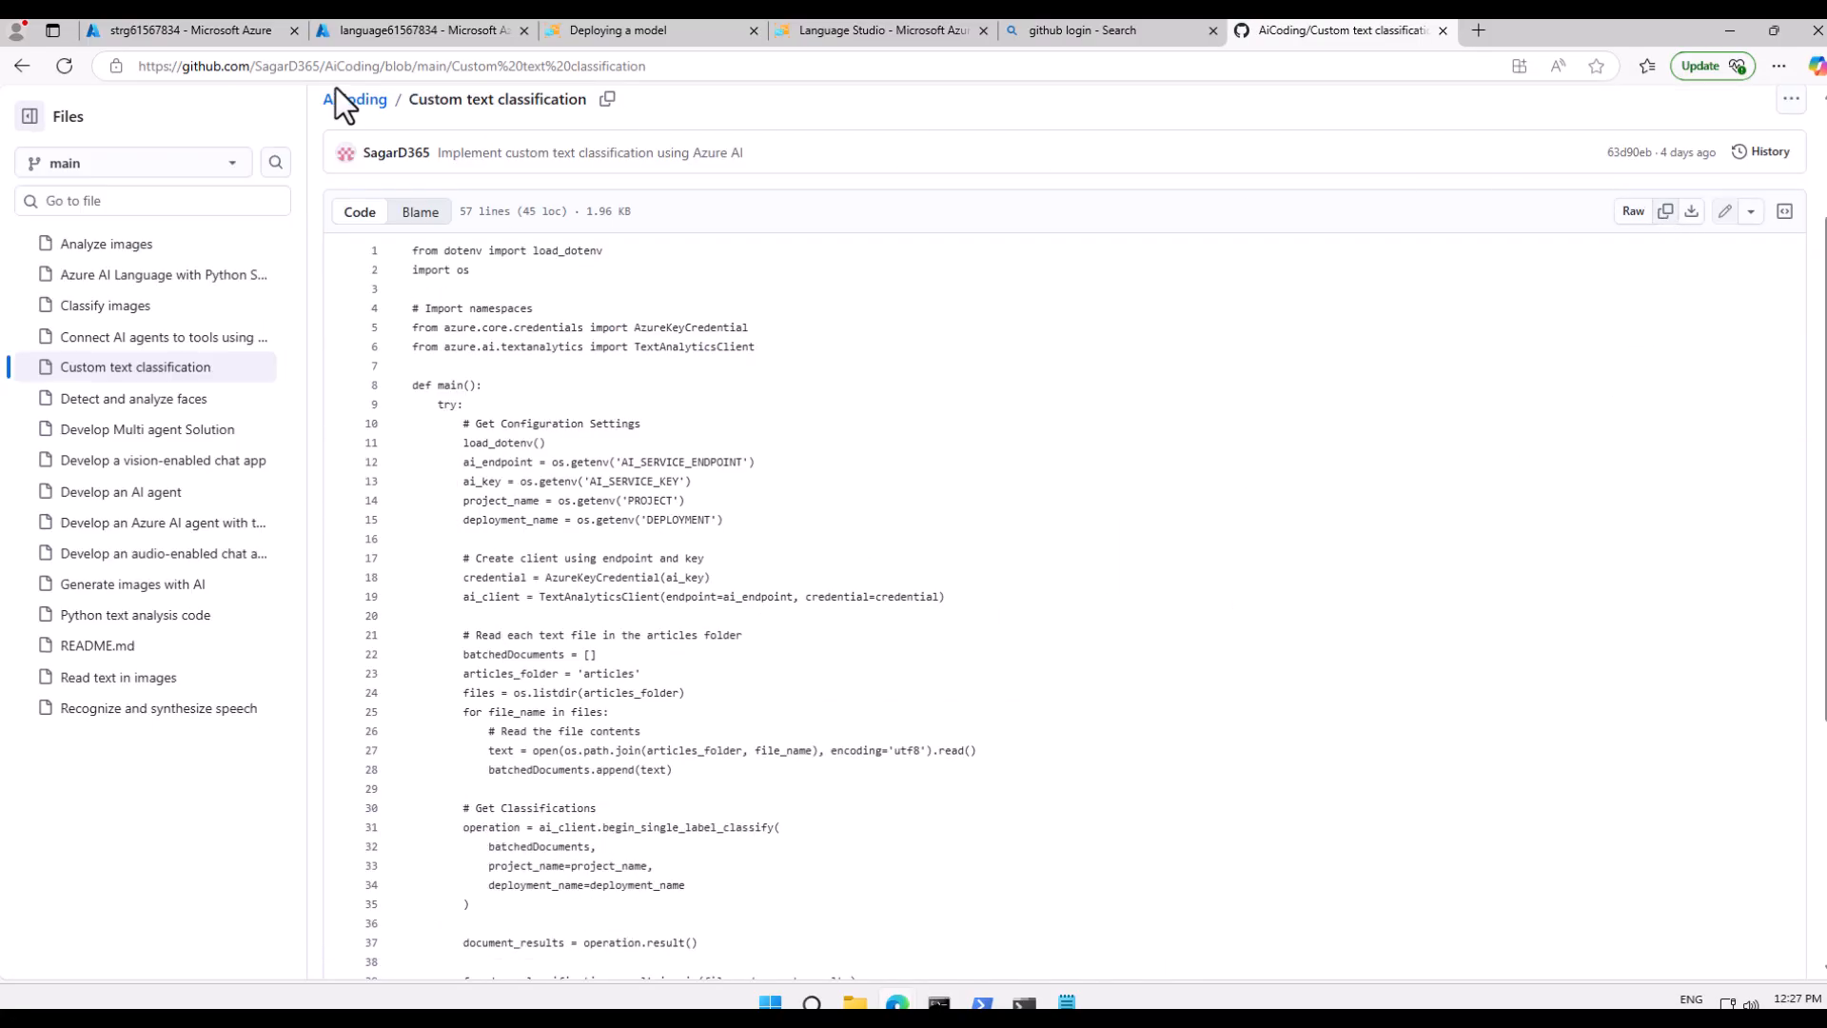
- Return to Azure Cloud Shell, replace all of classify-text.py with the copied code, and save the file
left_click(380, 40)
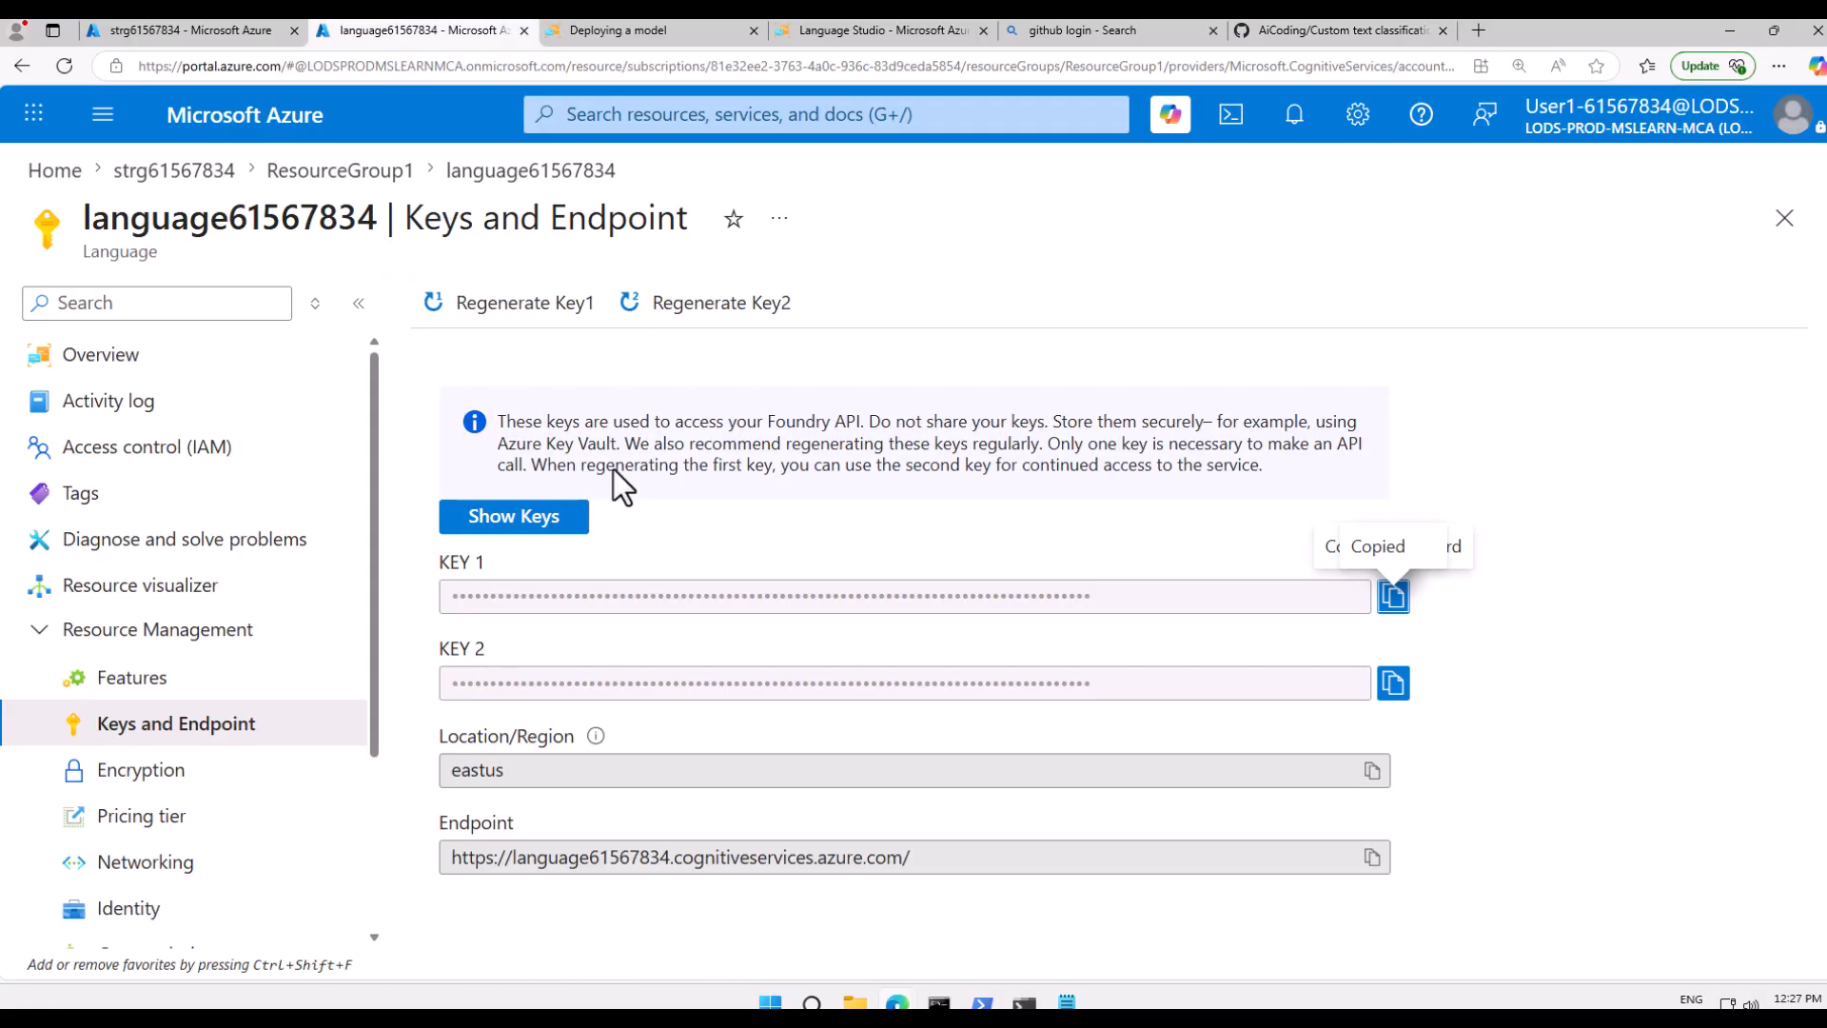
left_click(175, 31)
left_click(911, 521)
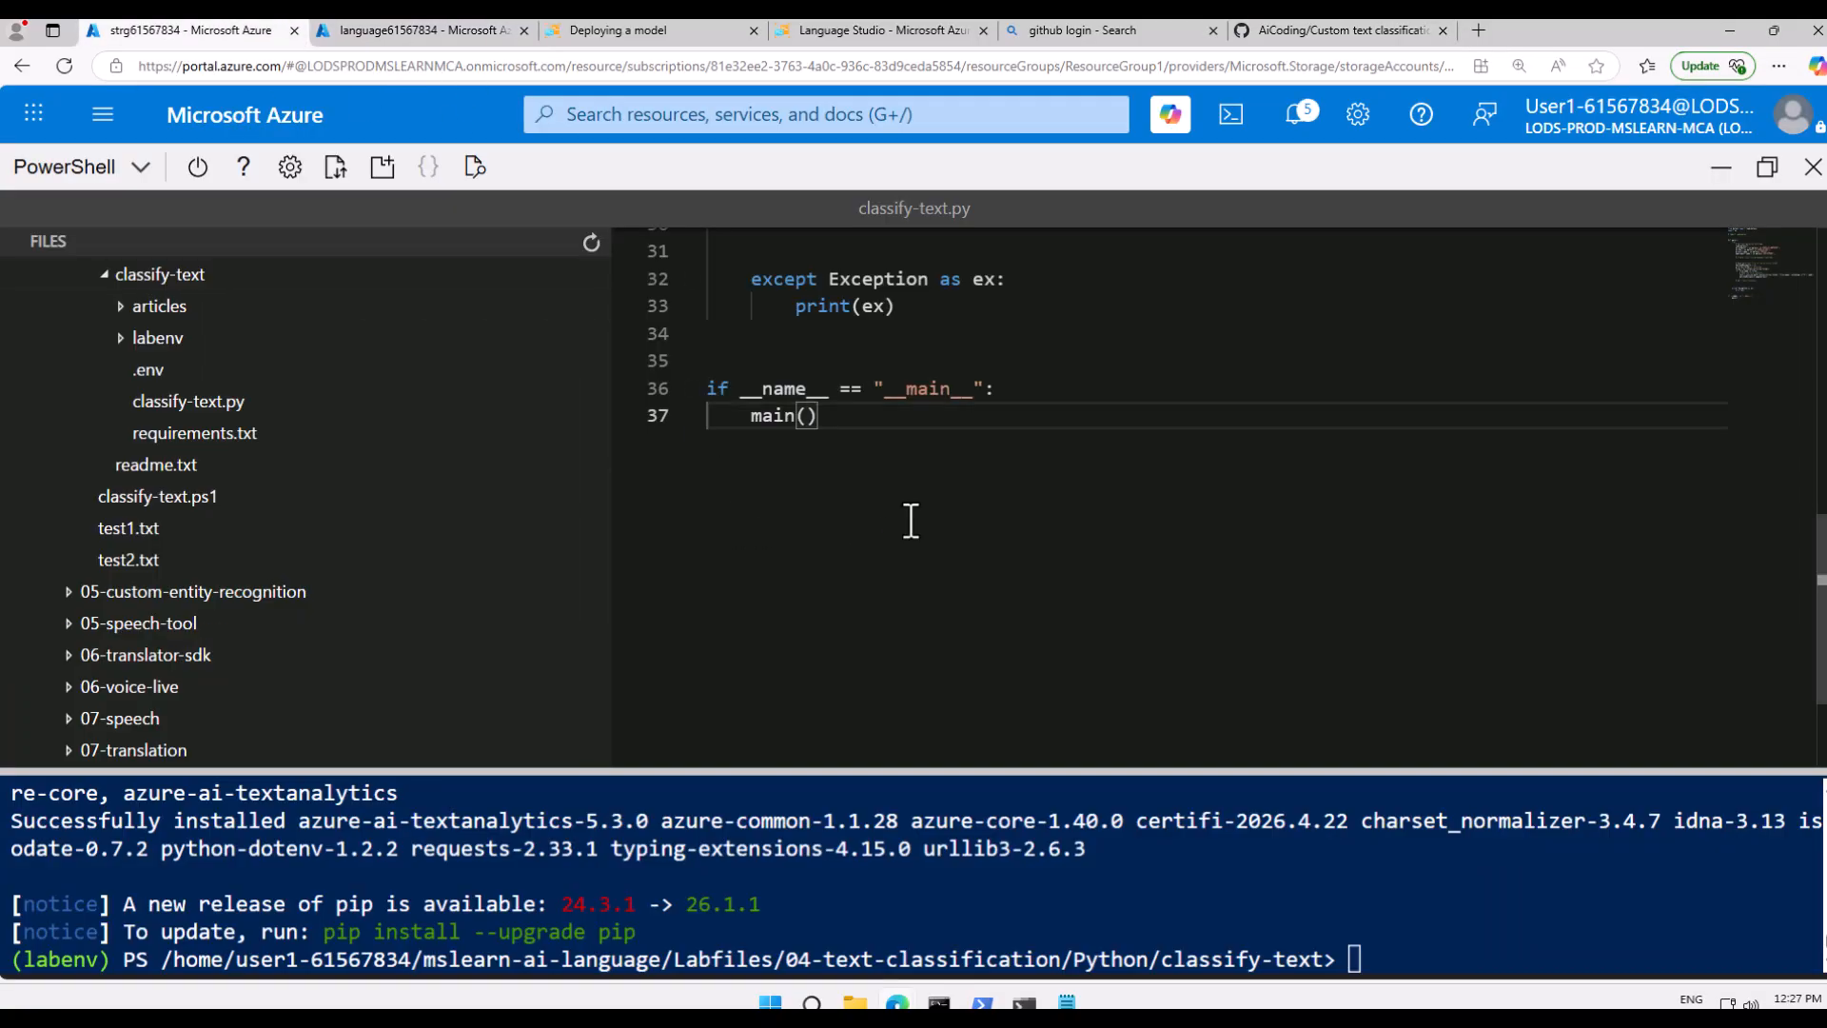
key("ctrl+a")
key("ctrl+v")
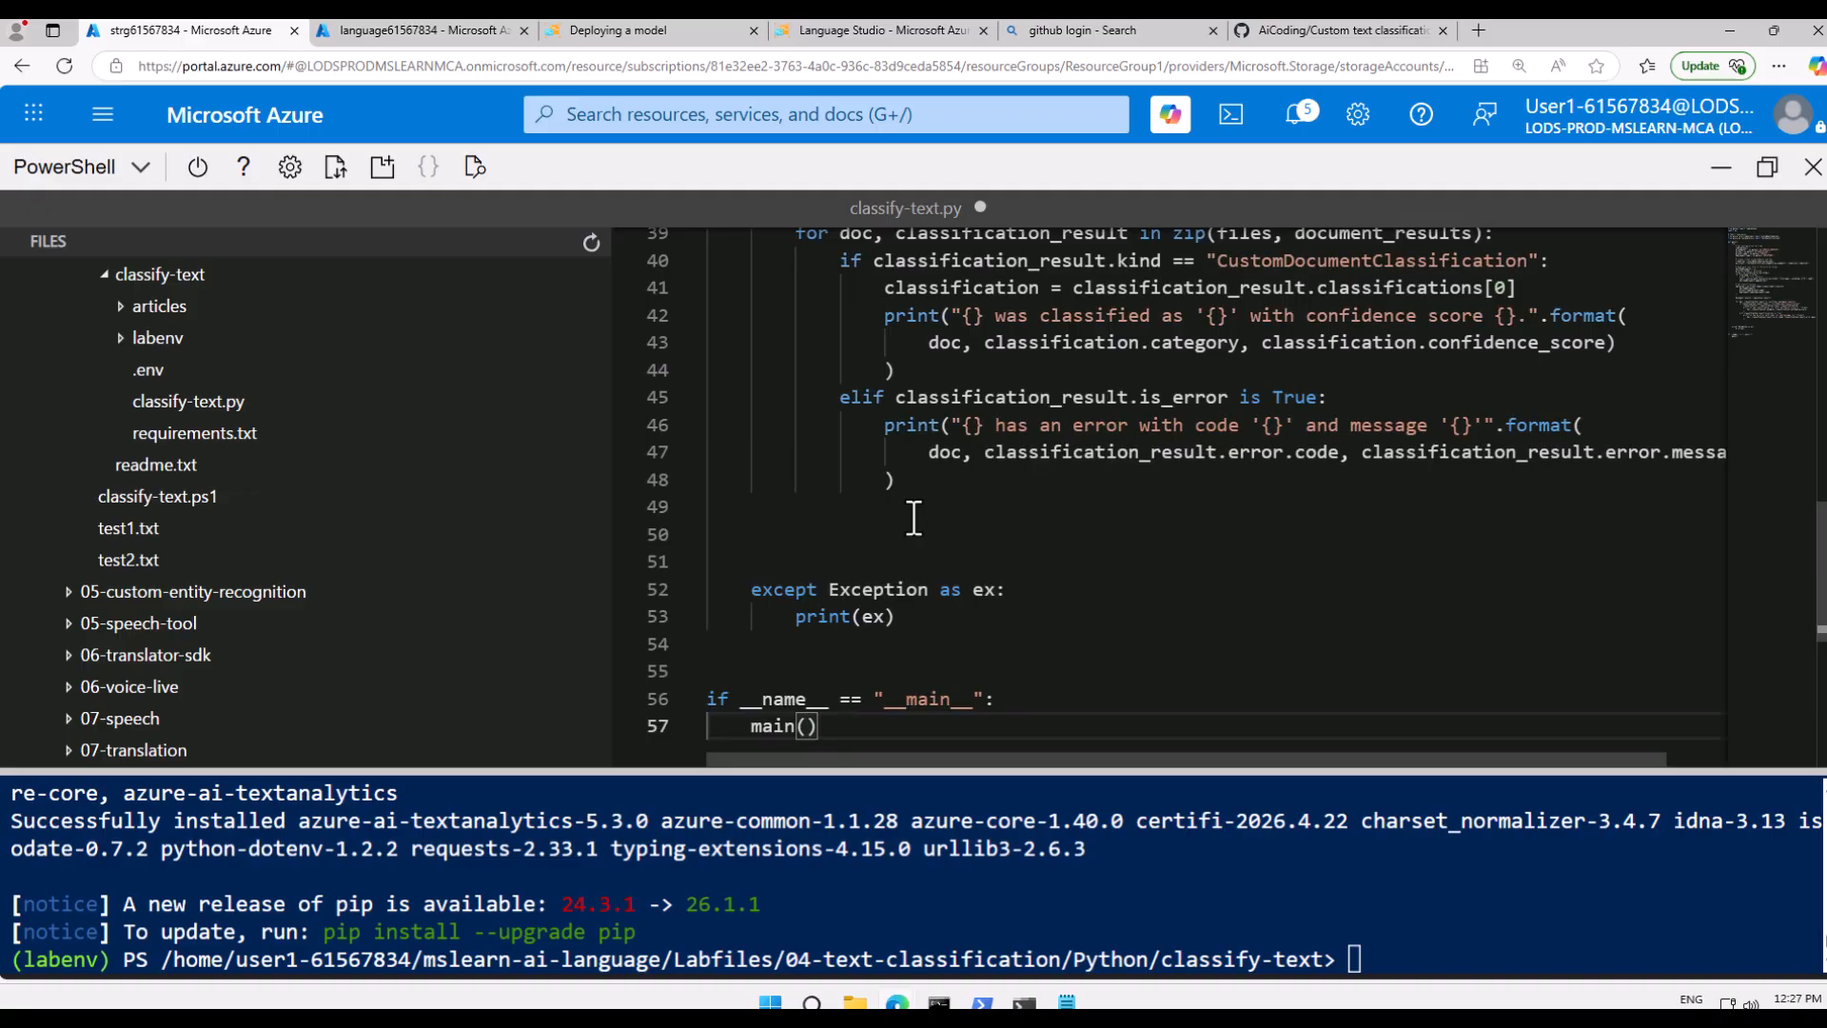
key("ctrl+s")
- Narrow the Cloud Shell file list to give the code editor more width and enlarge the page zoom to 200%
scroll(1037, 613, "up", 8)
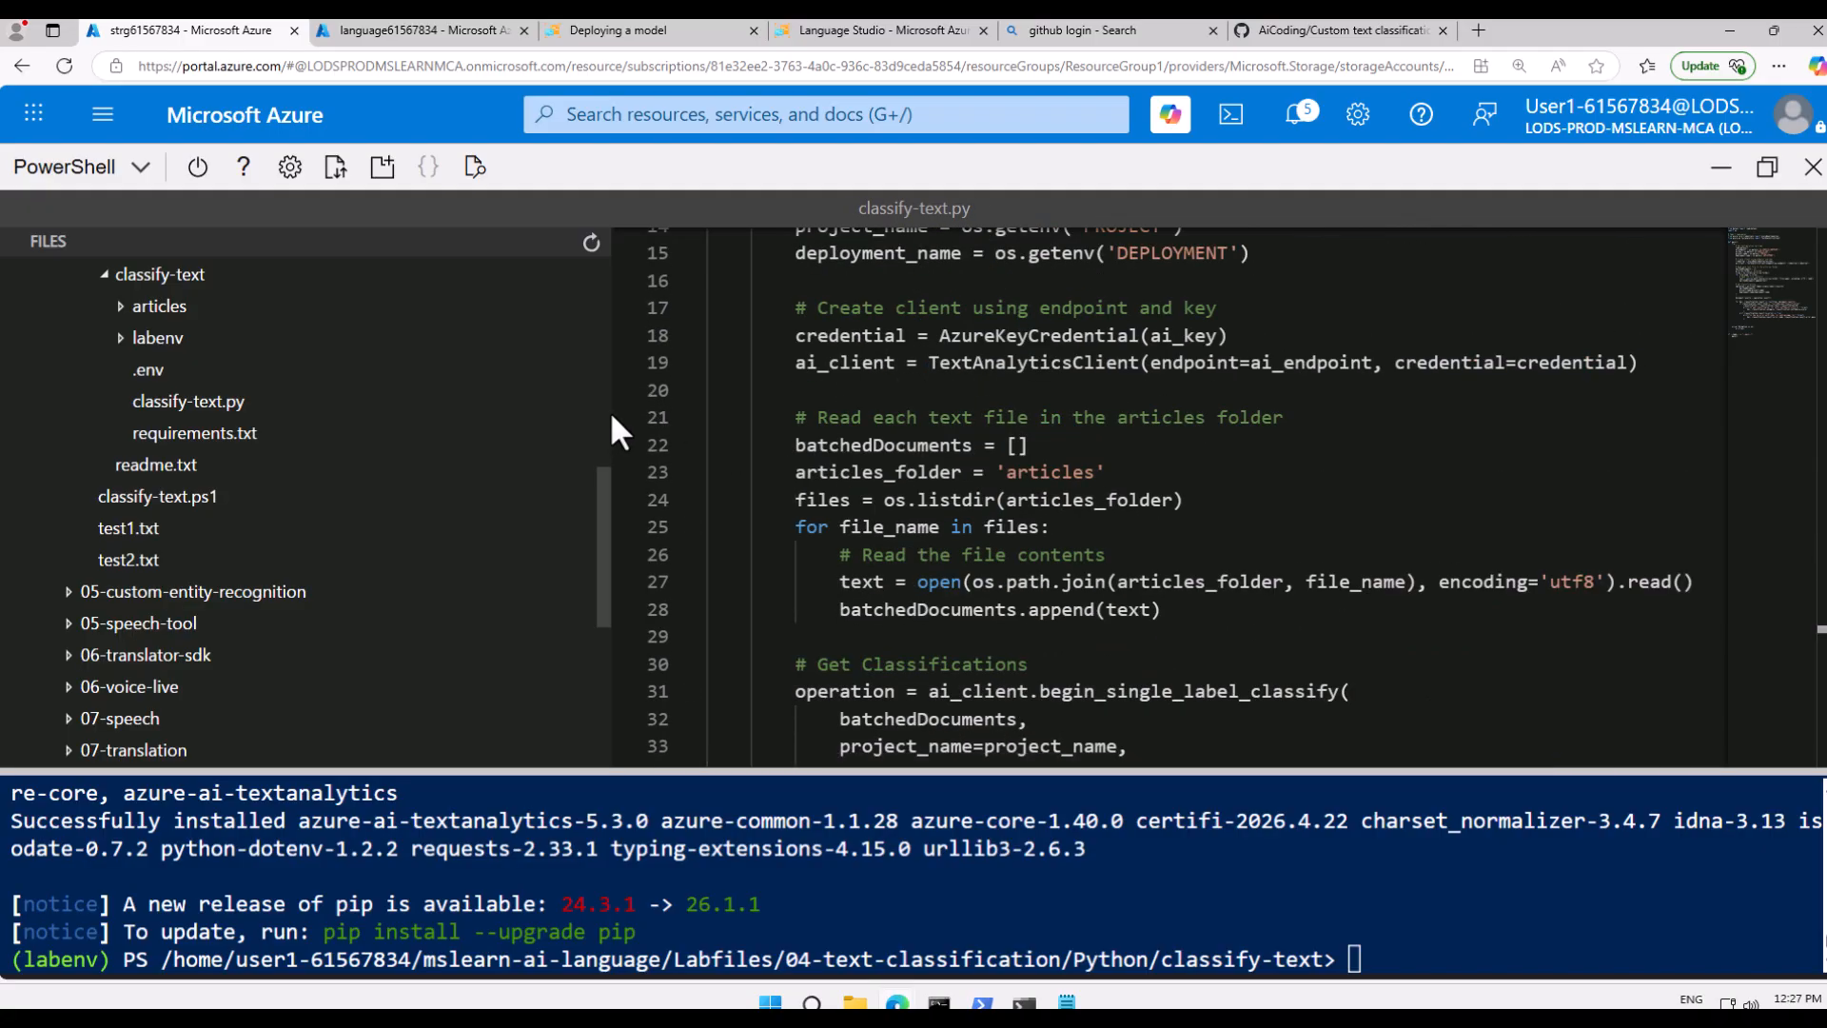
left_click_drag(611, 425, 340, 398)
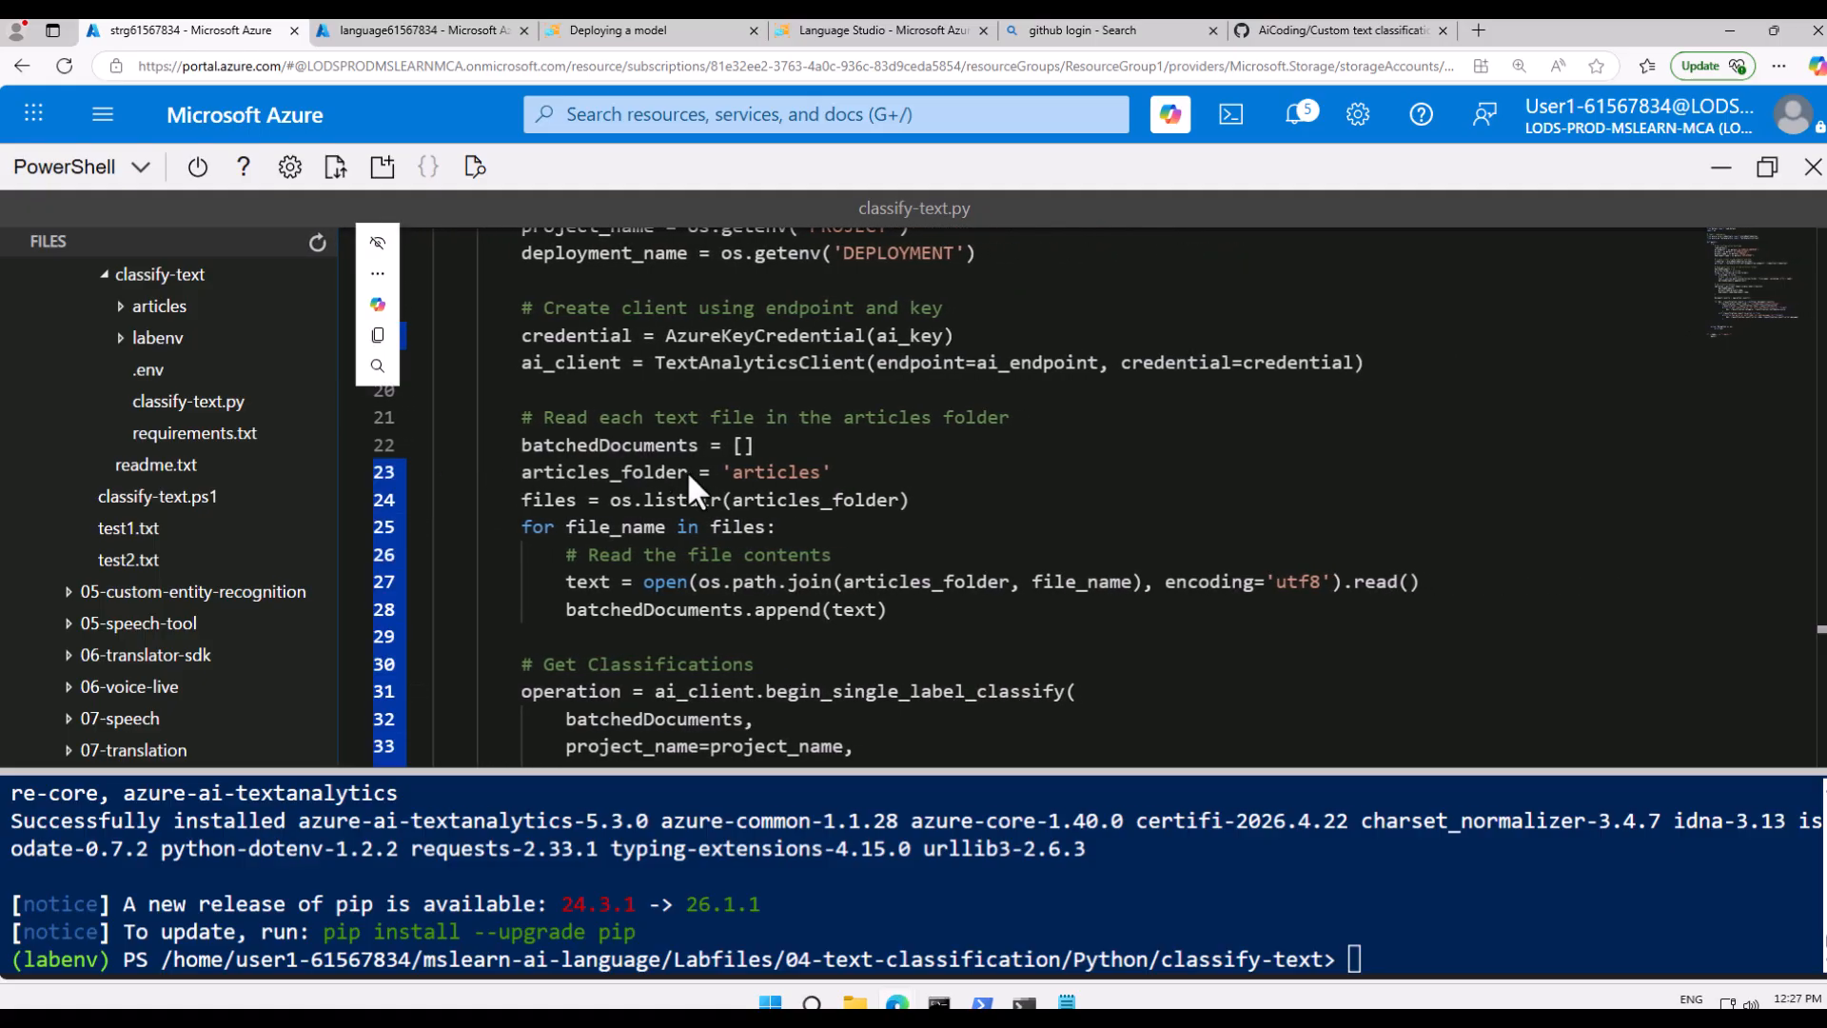
scroll(687, 471, "up", 3)
scroll(723, 482, "up", 1)
left_click(1350, 430)
scroll(1351, 438, "up", 1)
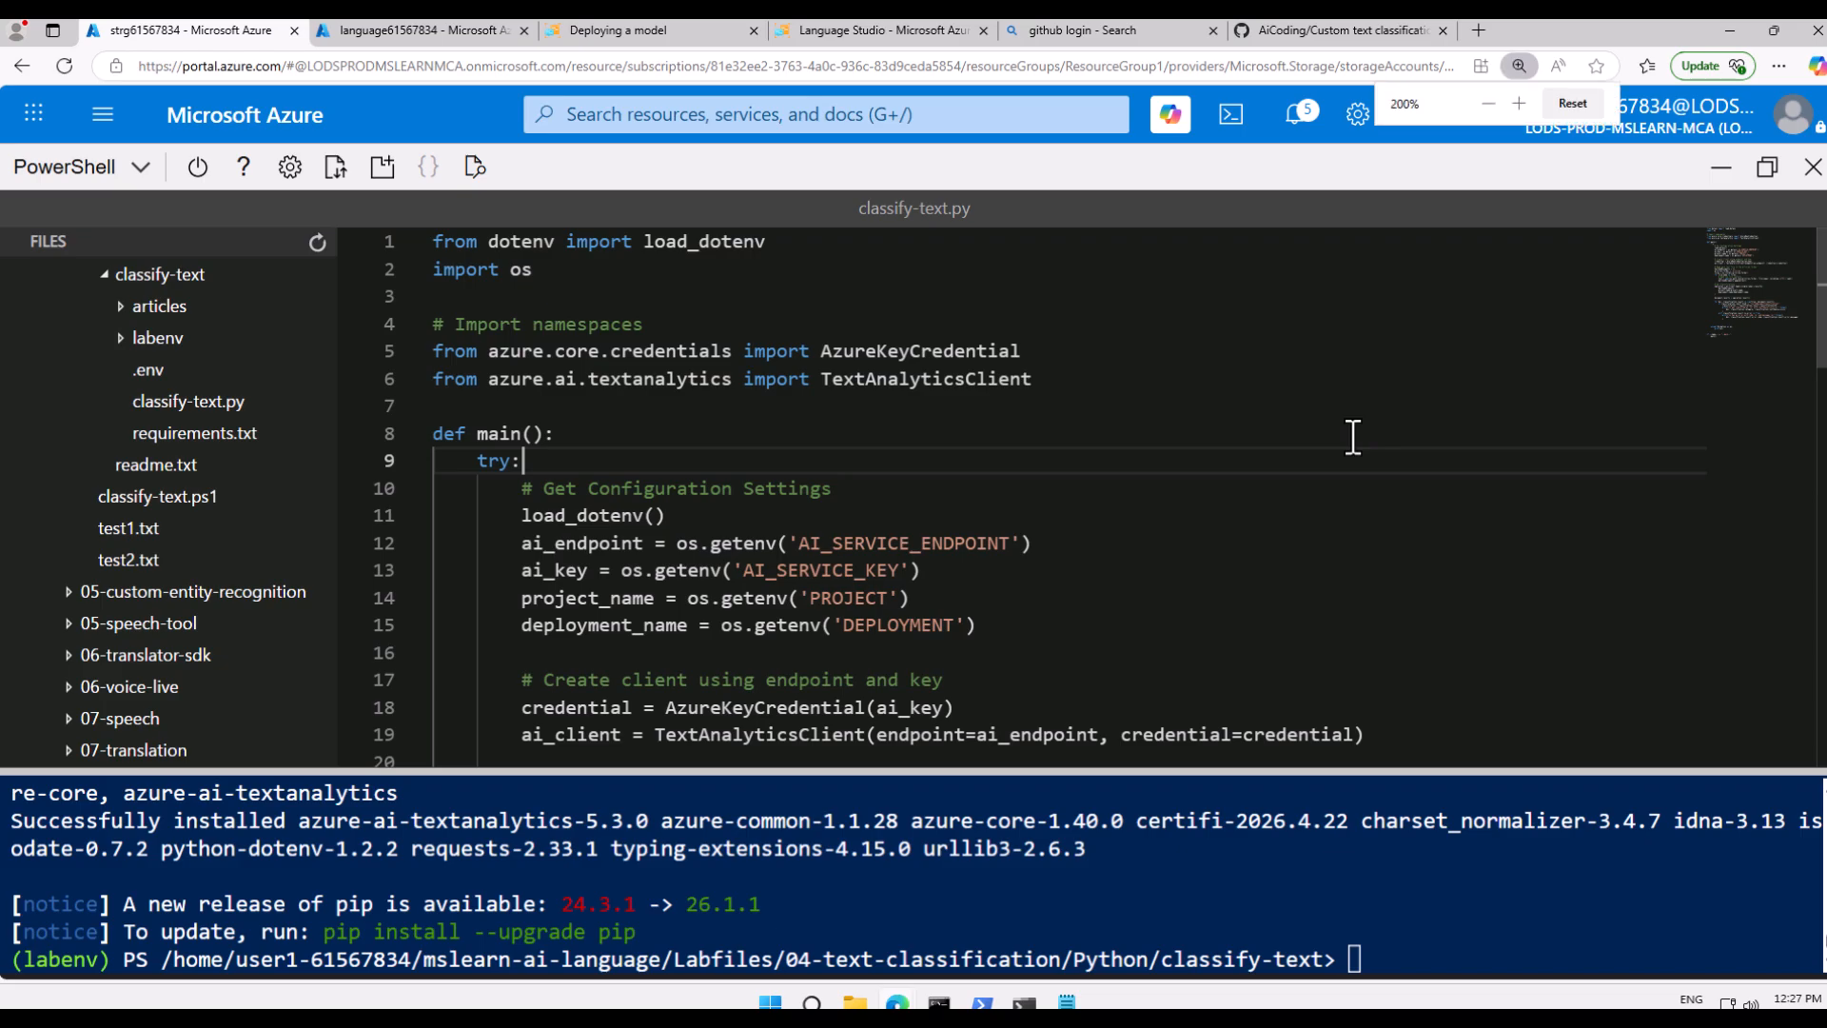
scroll(1146, 441, "up", 2)
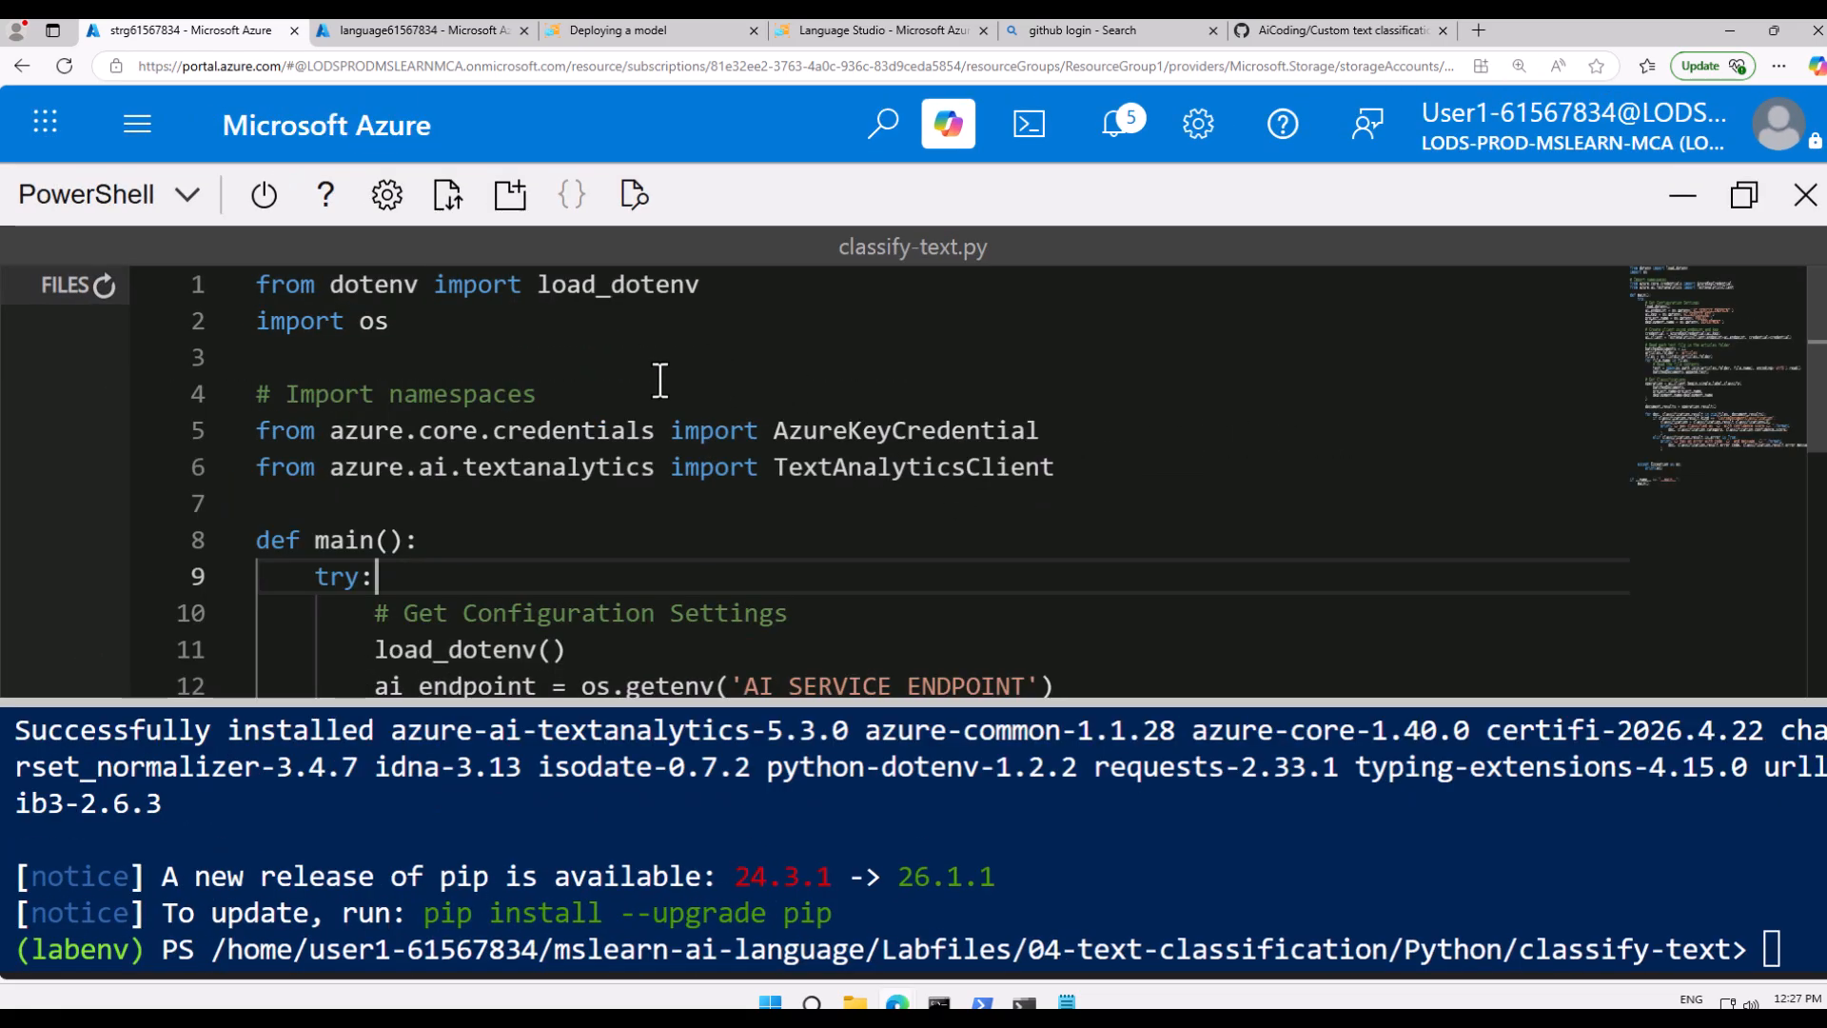
- Review the namespace imports and the configuration settings read from environment variables in classify-text.py
left_click(1340, 480)
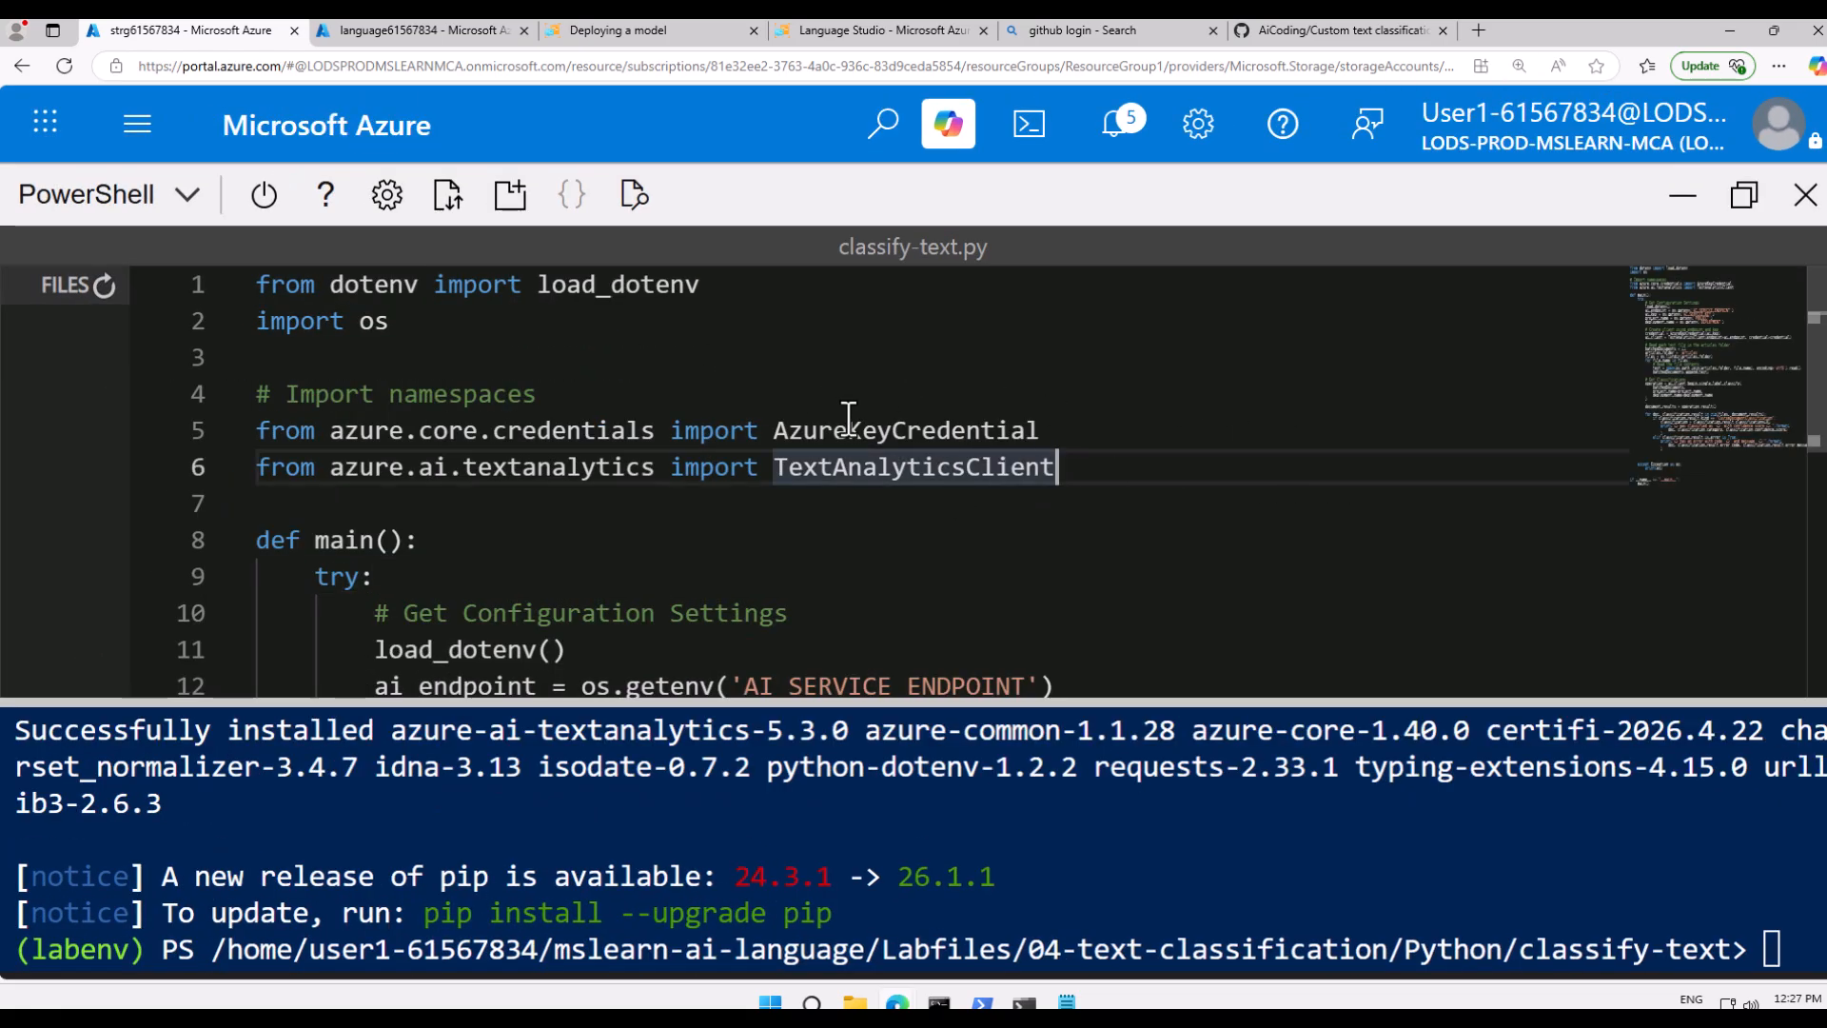
left_click(496, 318)
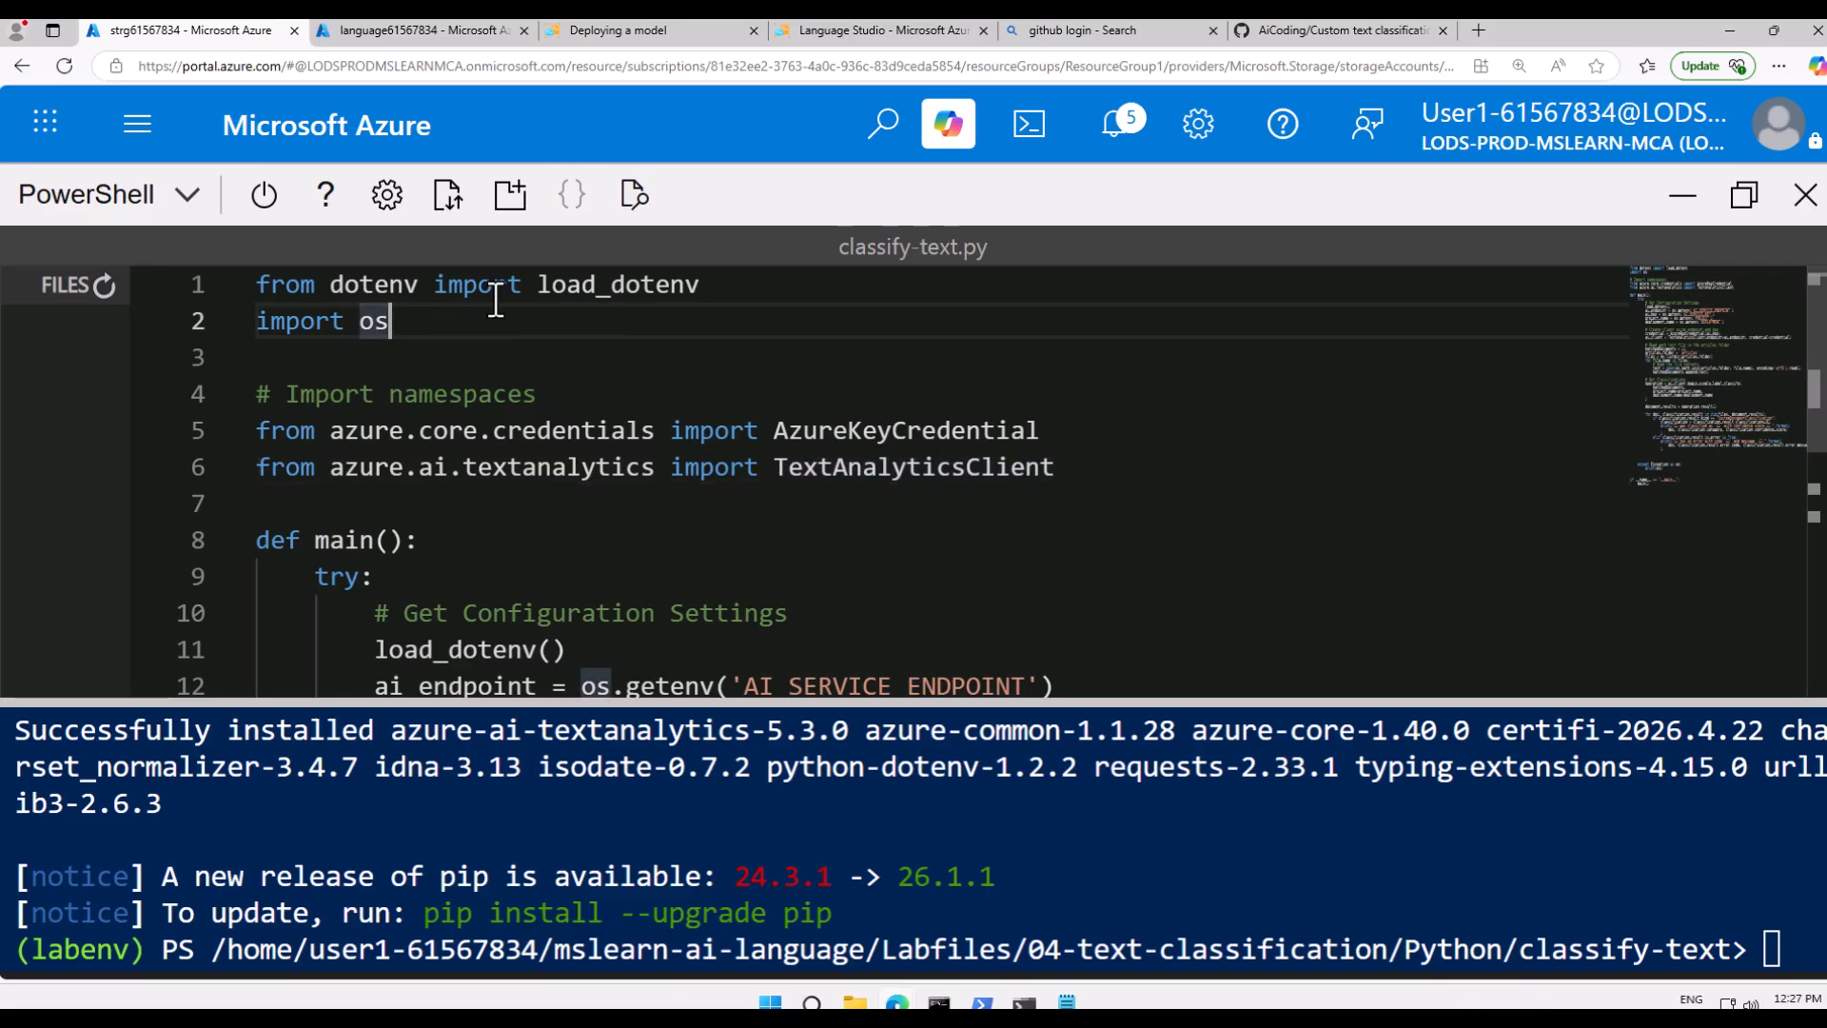
left_click_drag(1054, 466, 257, 394)
double_click(876, 476)
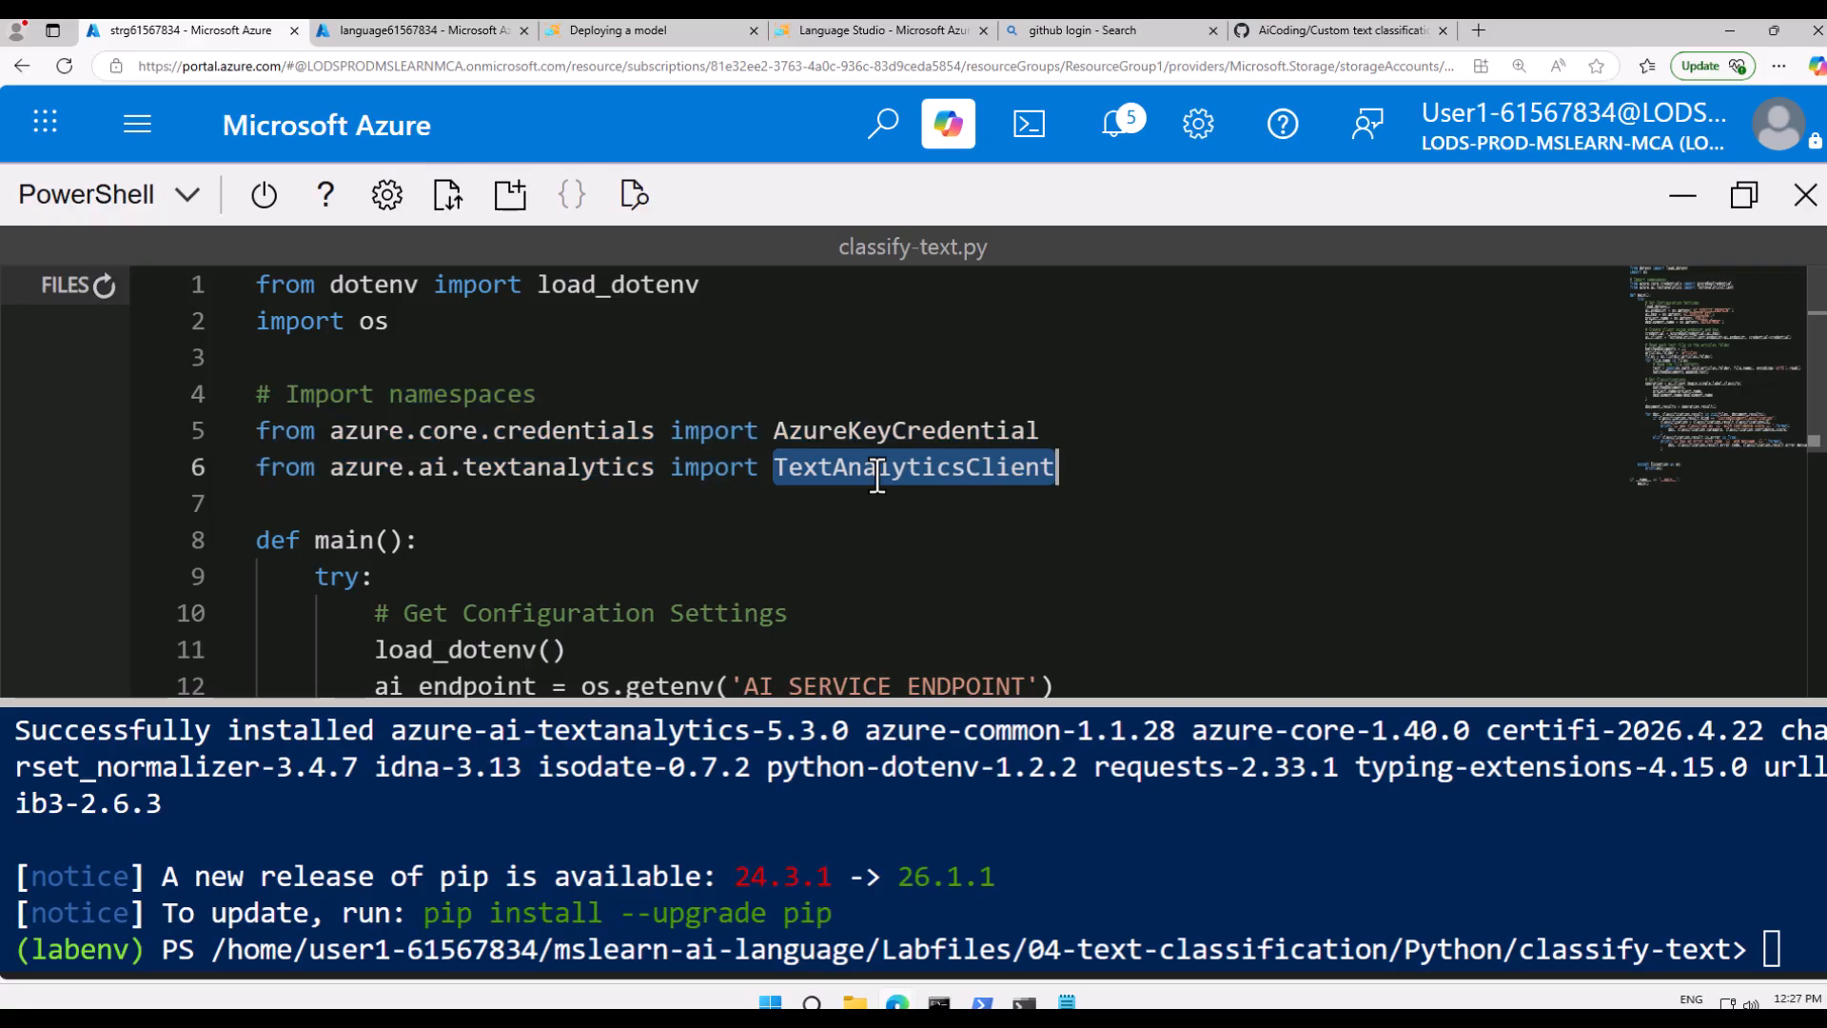
double_click(880, 431)
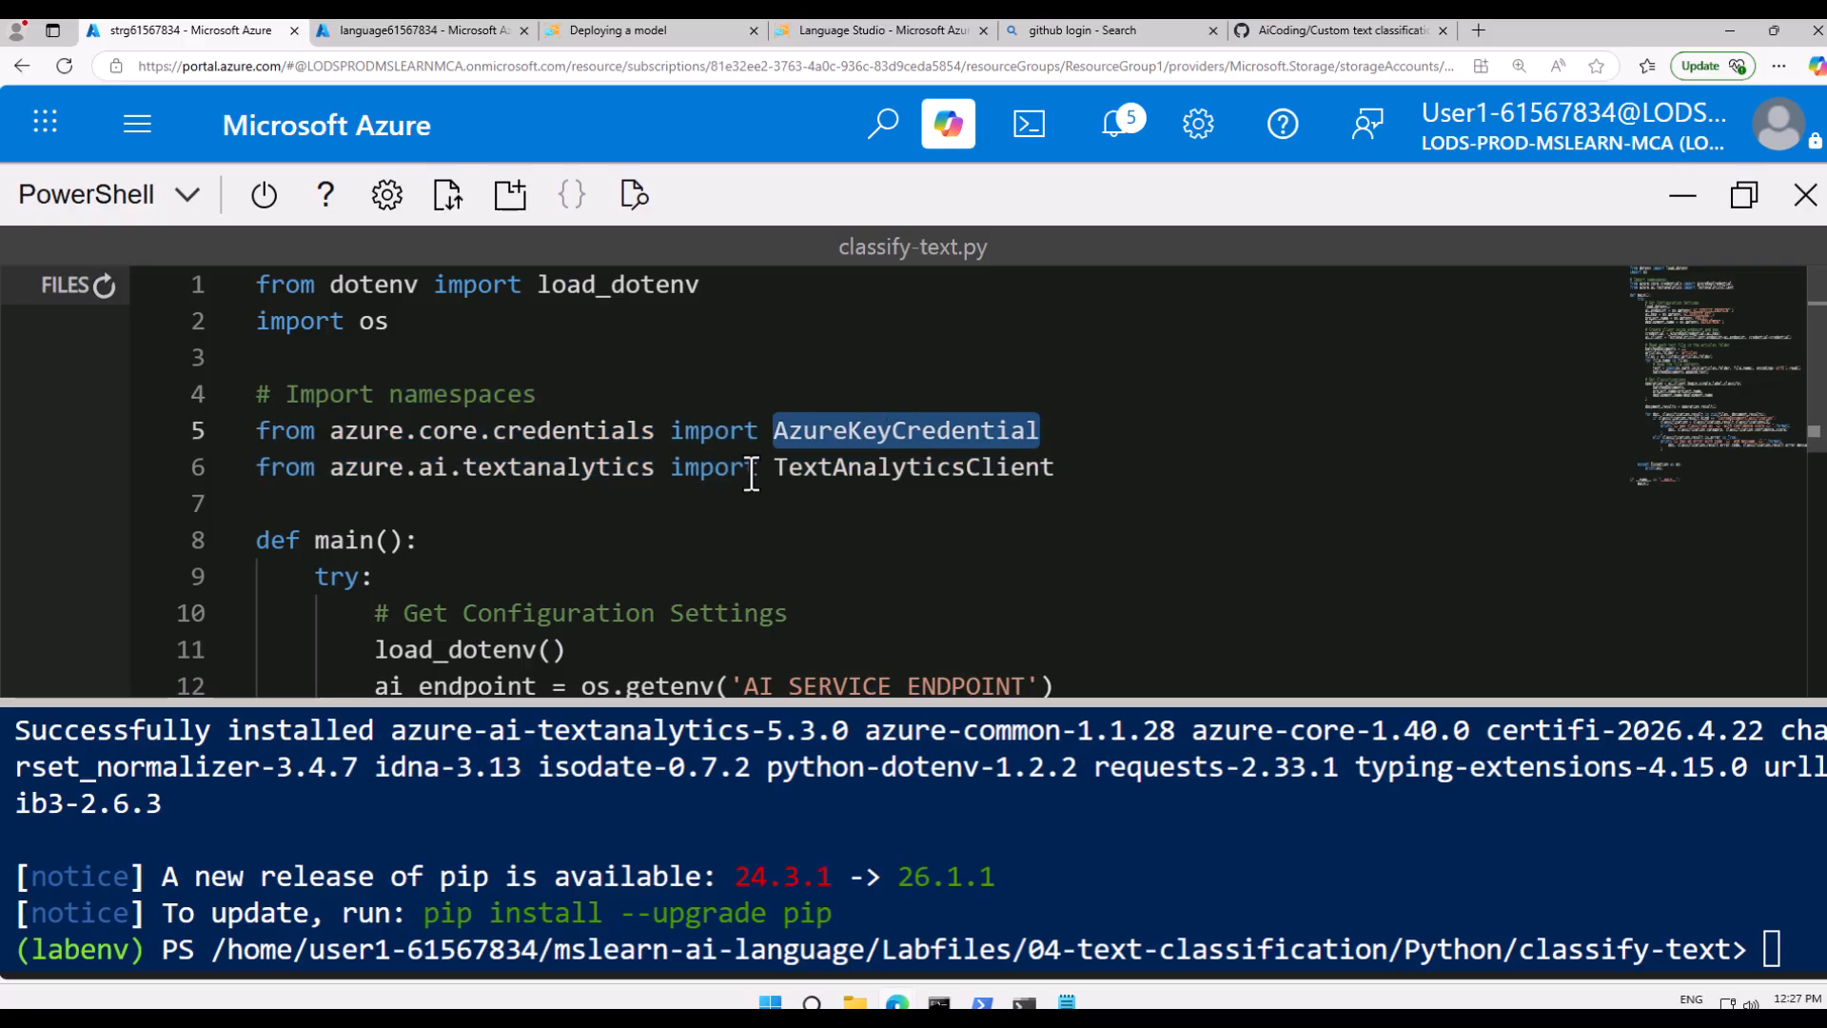
scroll(747, 494, "down", 2)
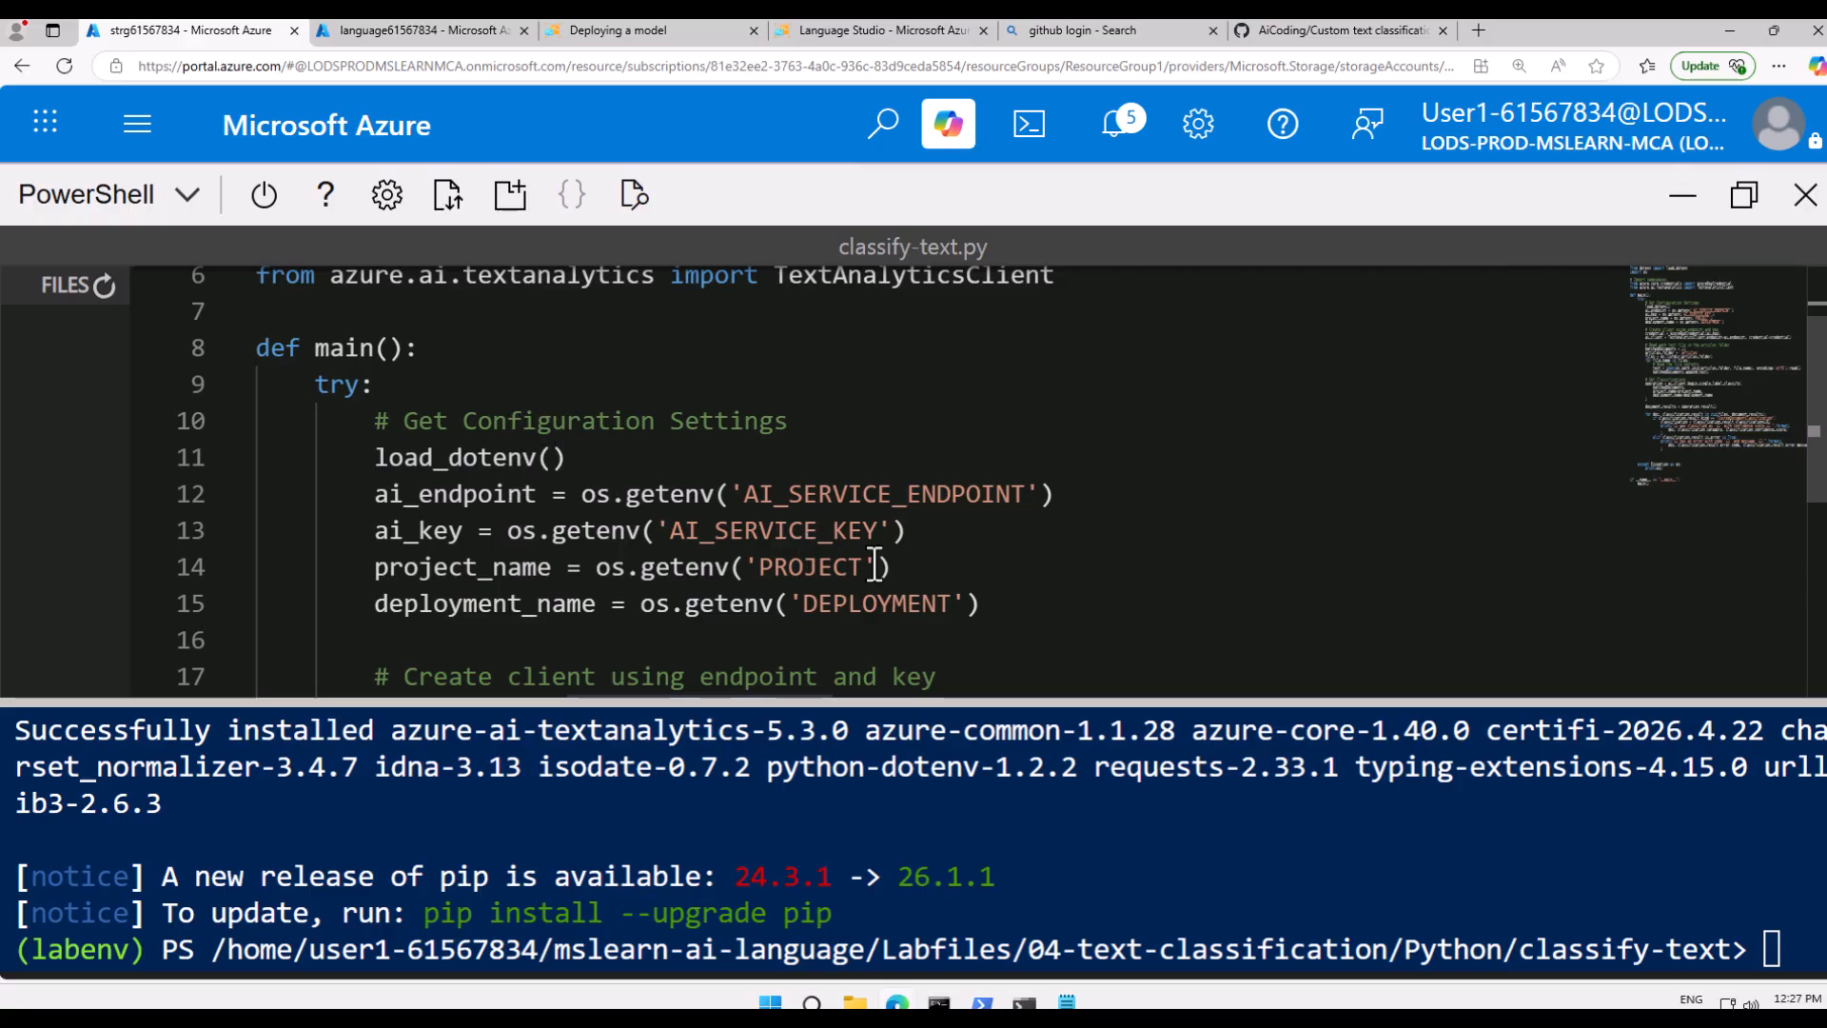
left_click_drag(1000, 609, 447, 493)
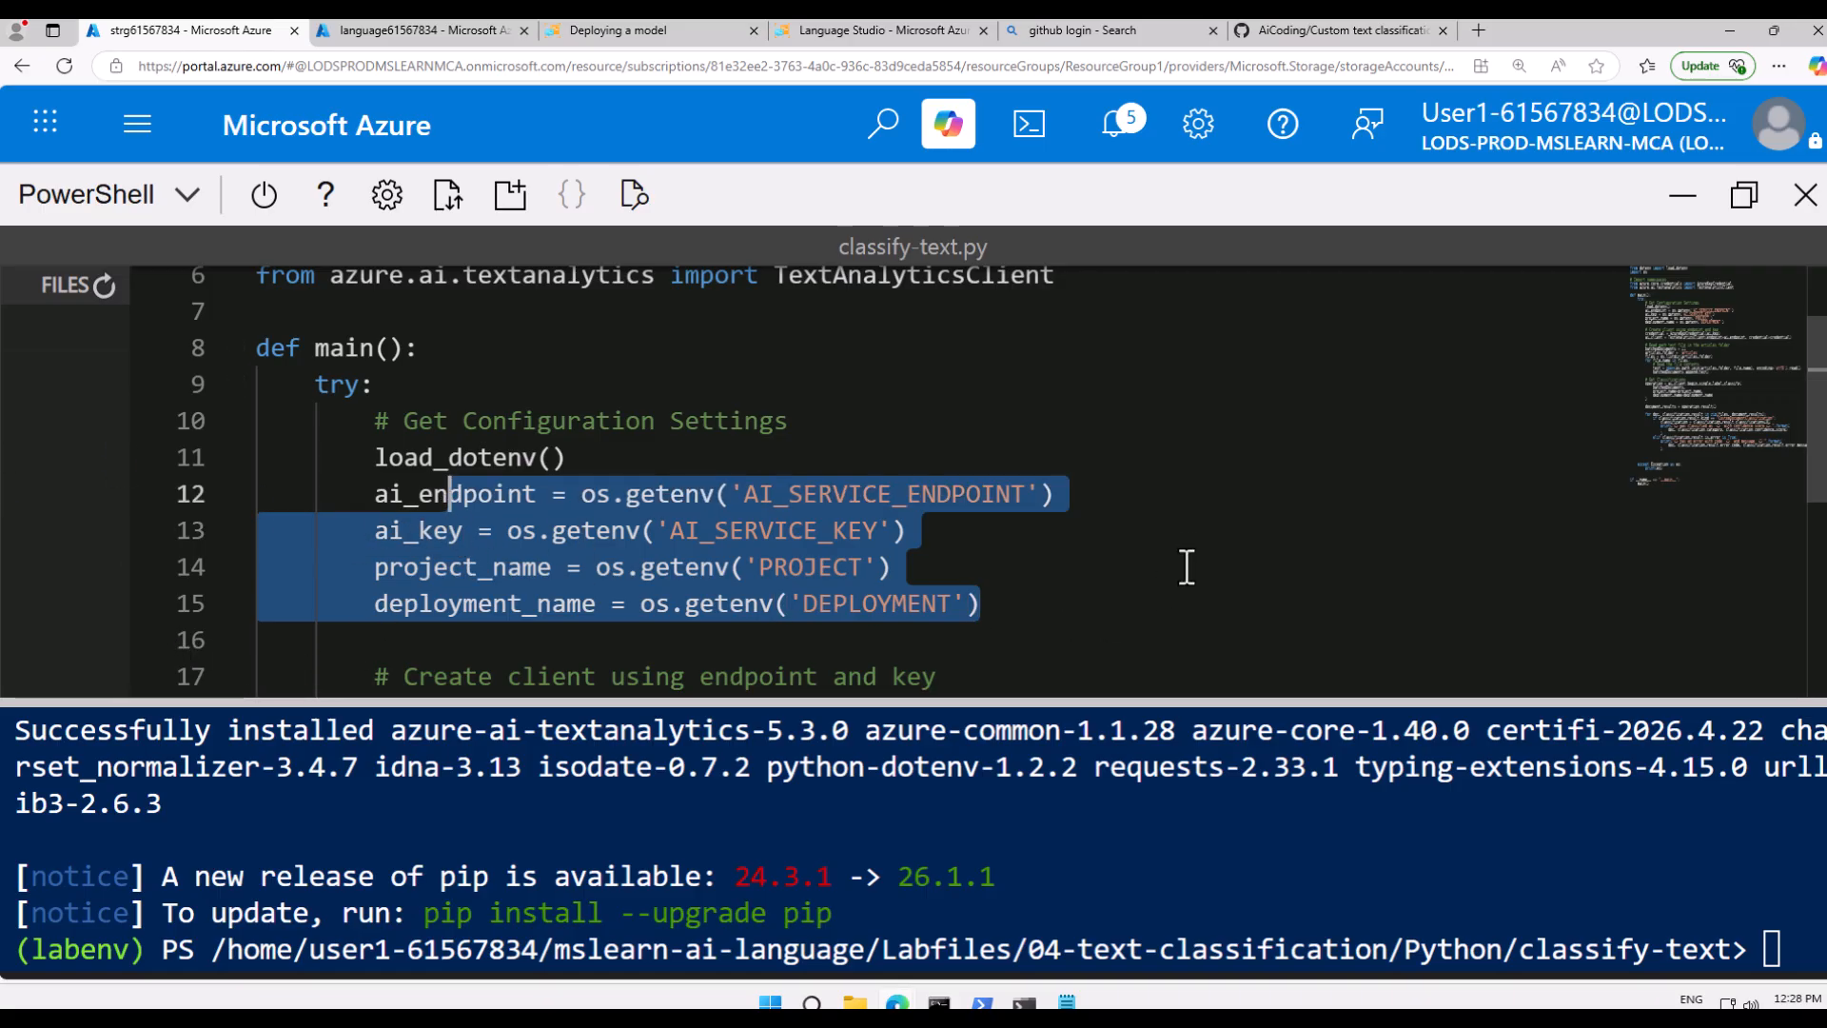
left_click(1185, 538)
scroll(1182, 534, "down", 1)
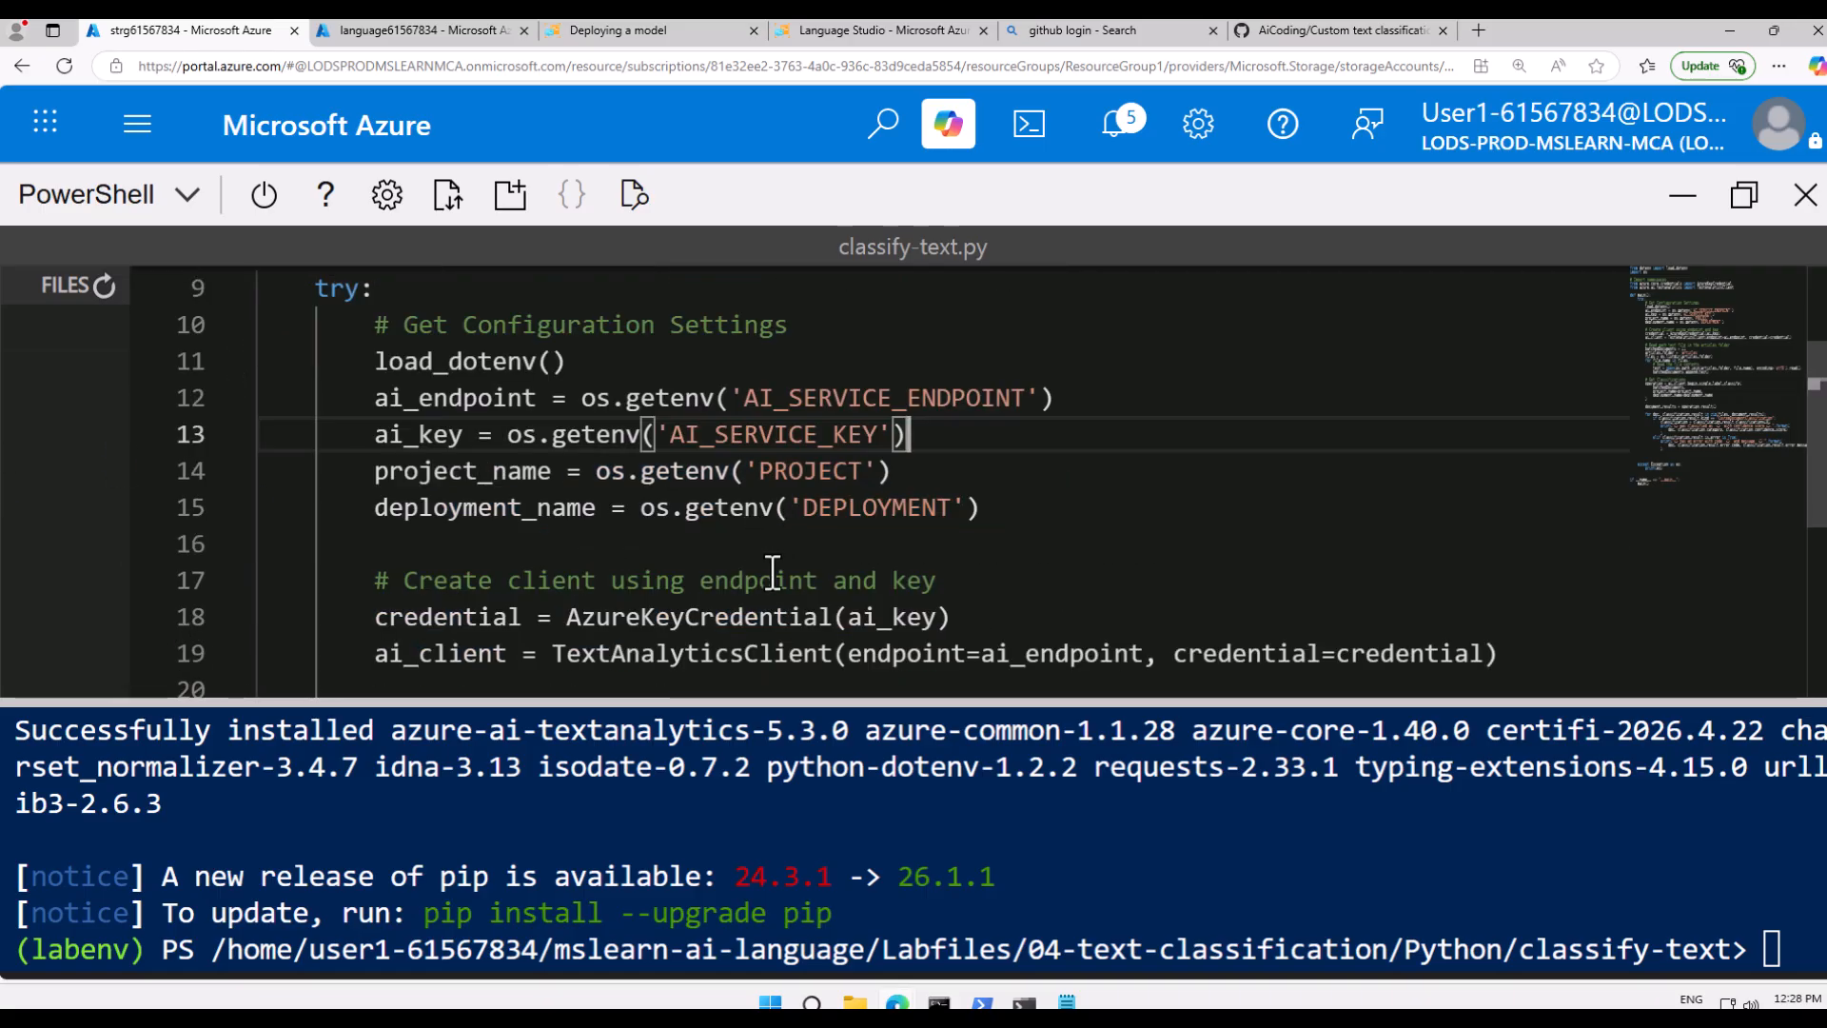
scroll(773, 576, "down", 1)
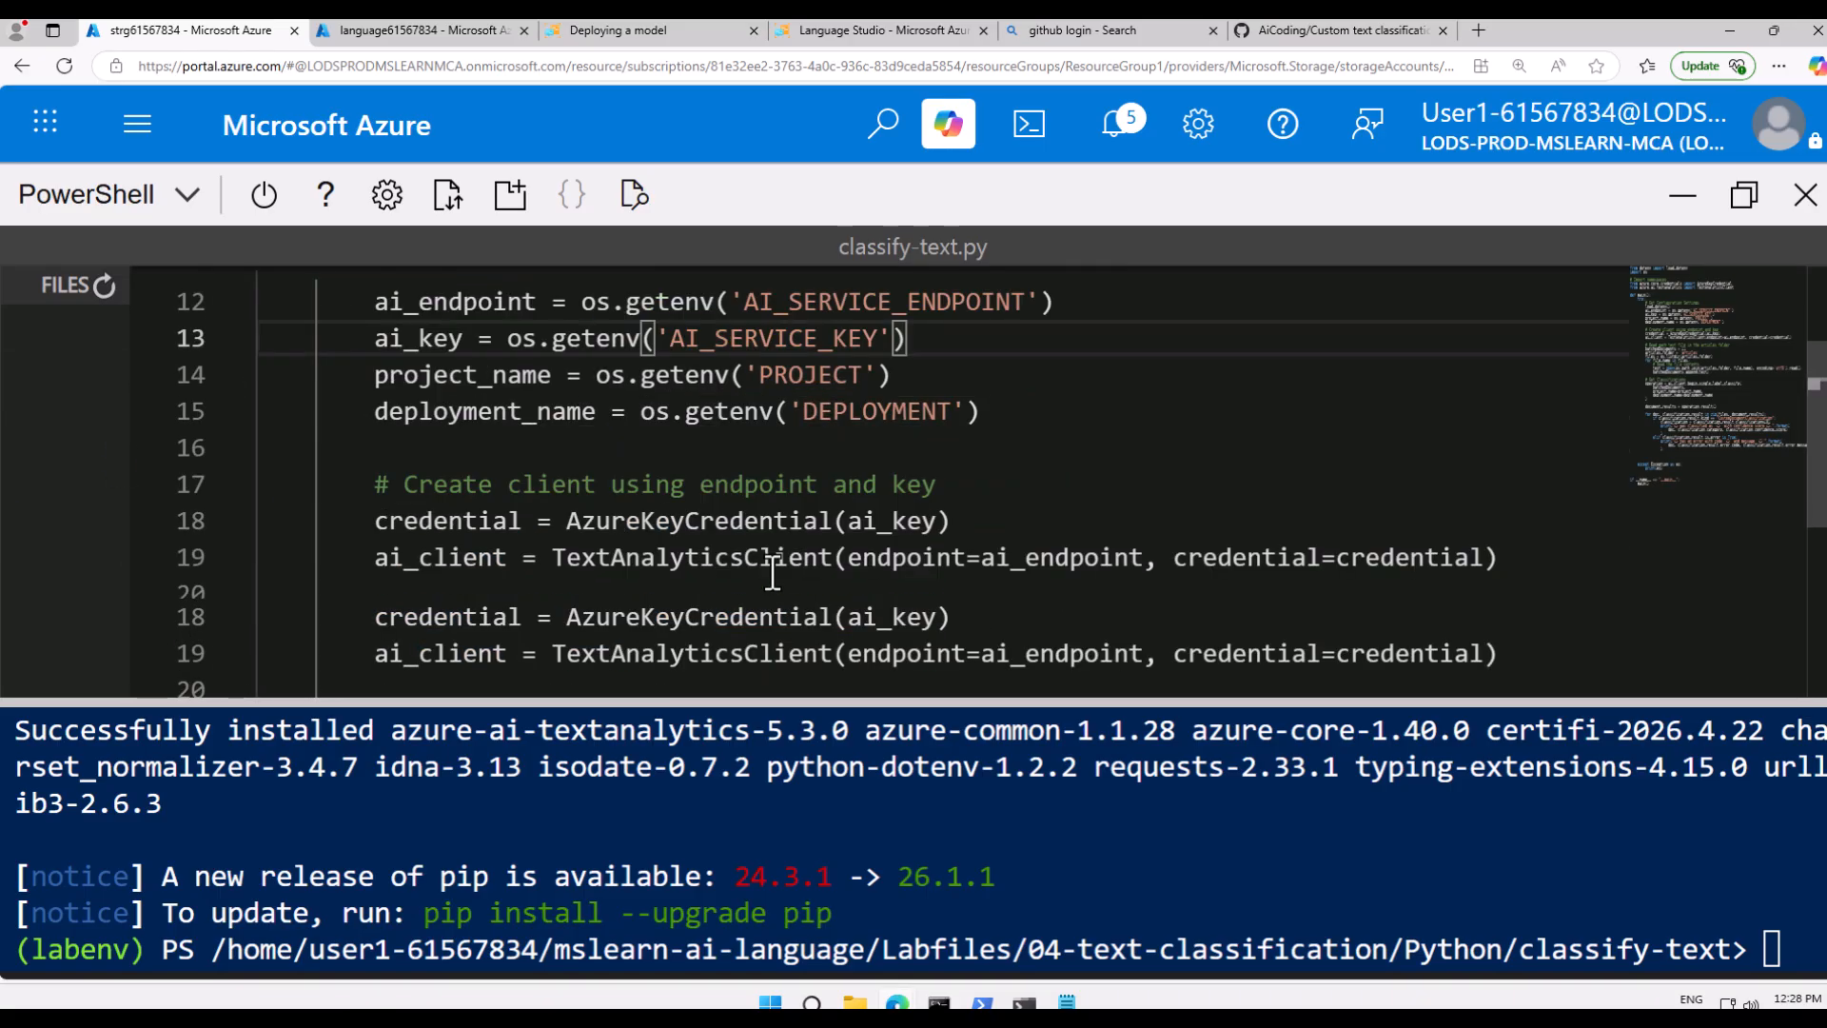
- Examine how classify-text.py creates the credential and TextAnalyticsClient and reads text files from the articles folder
double_click(442, 523)
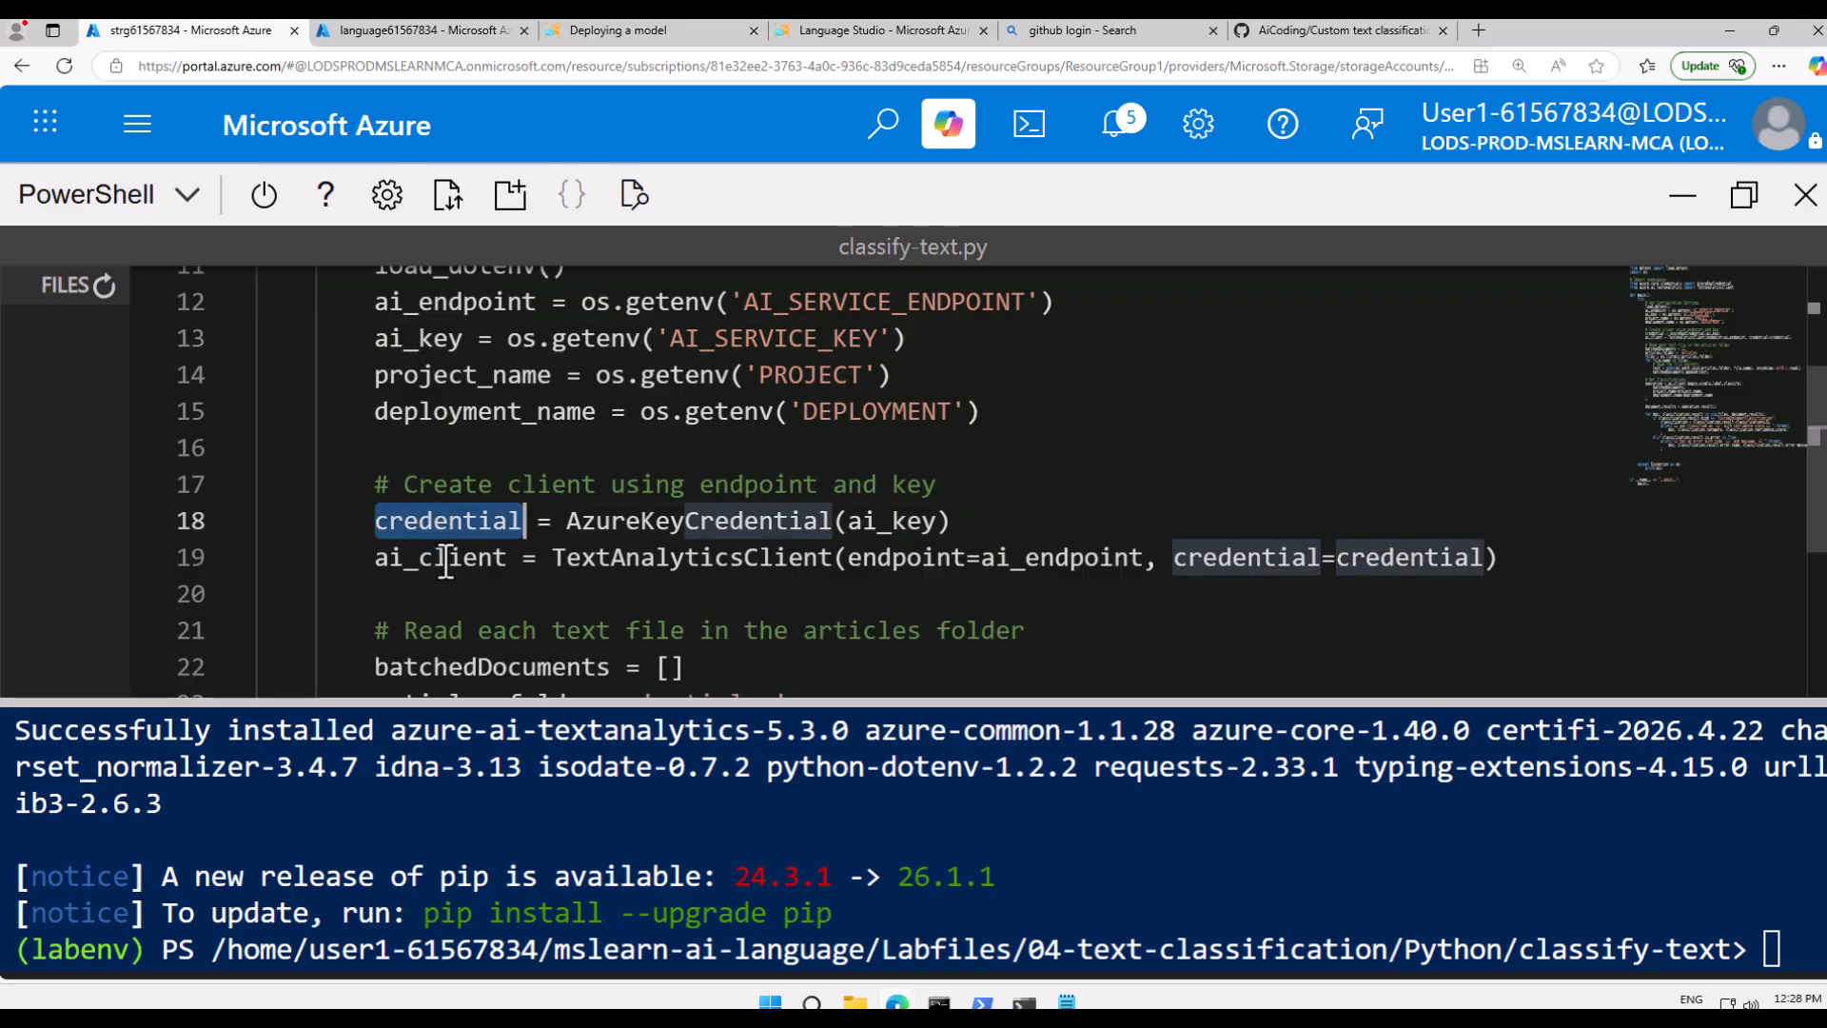
double_click(888, 524)
double_click(452, 559)
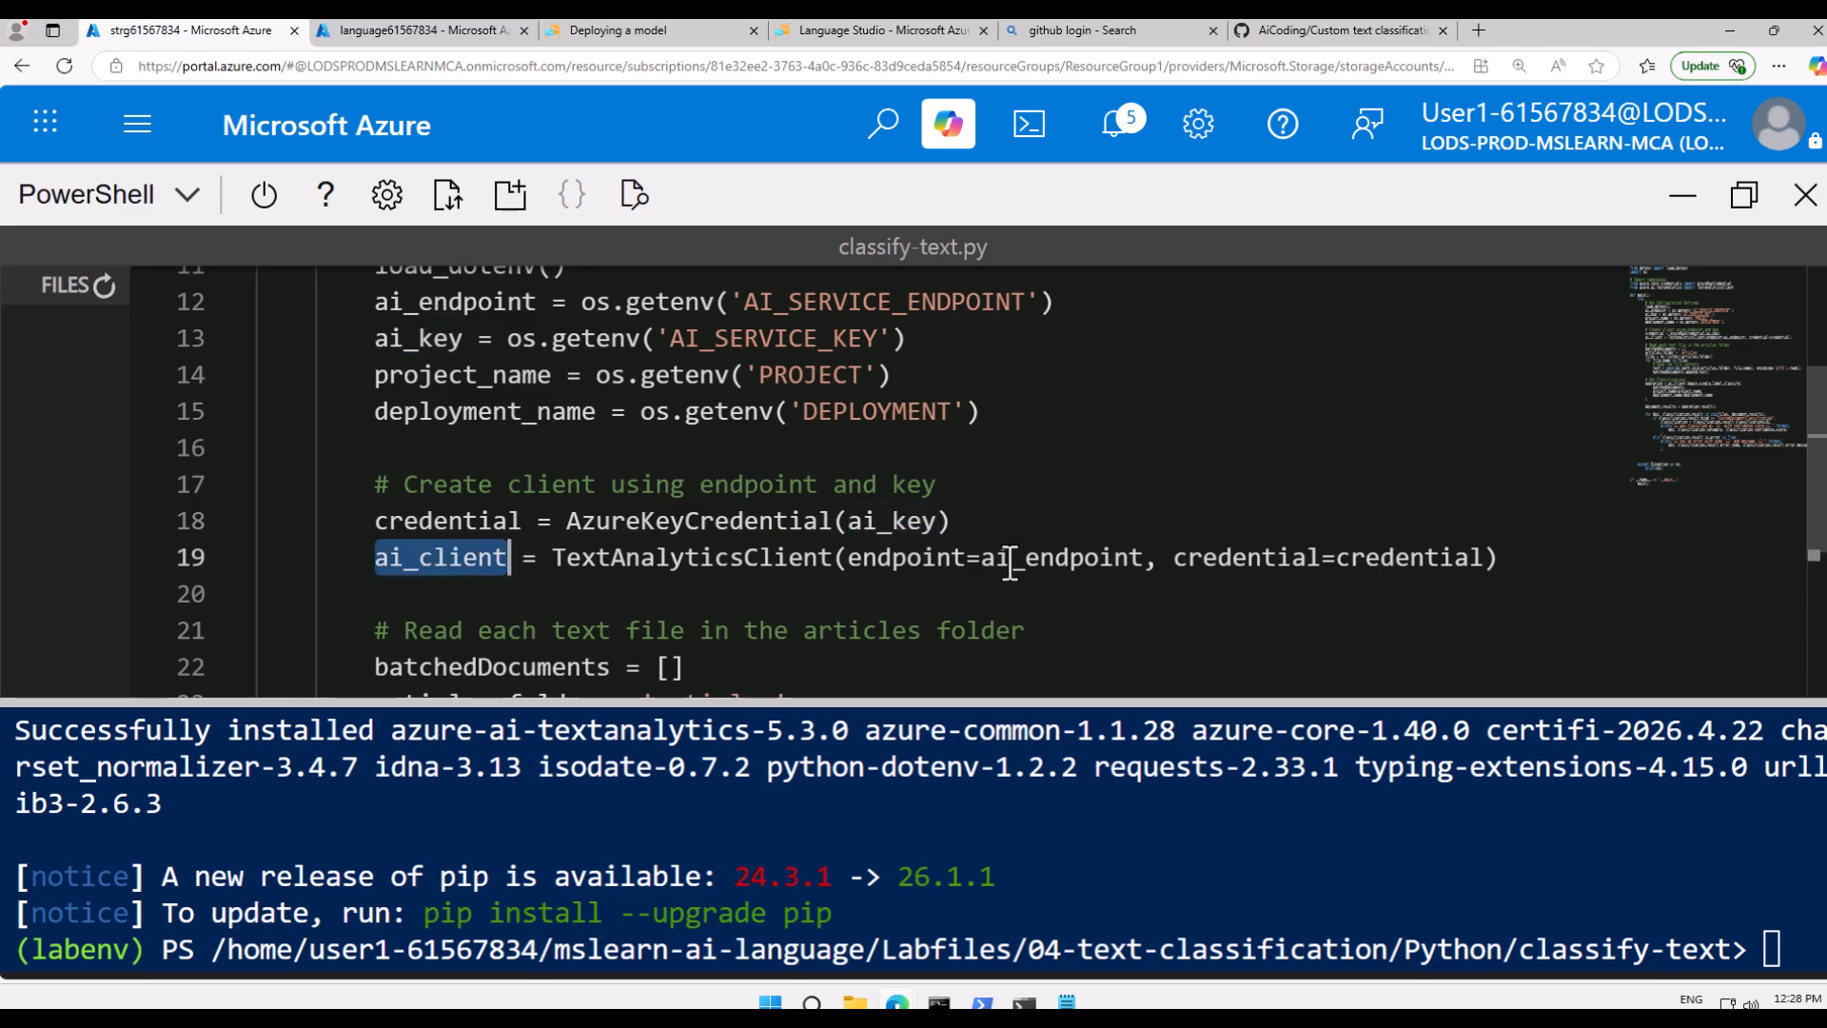
double_click(930, 560)
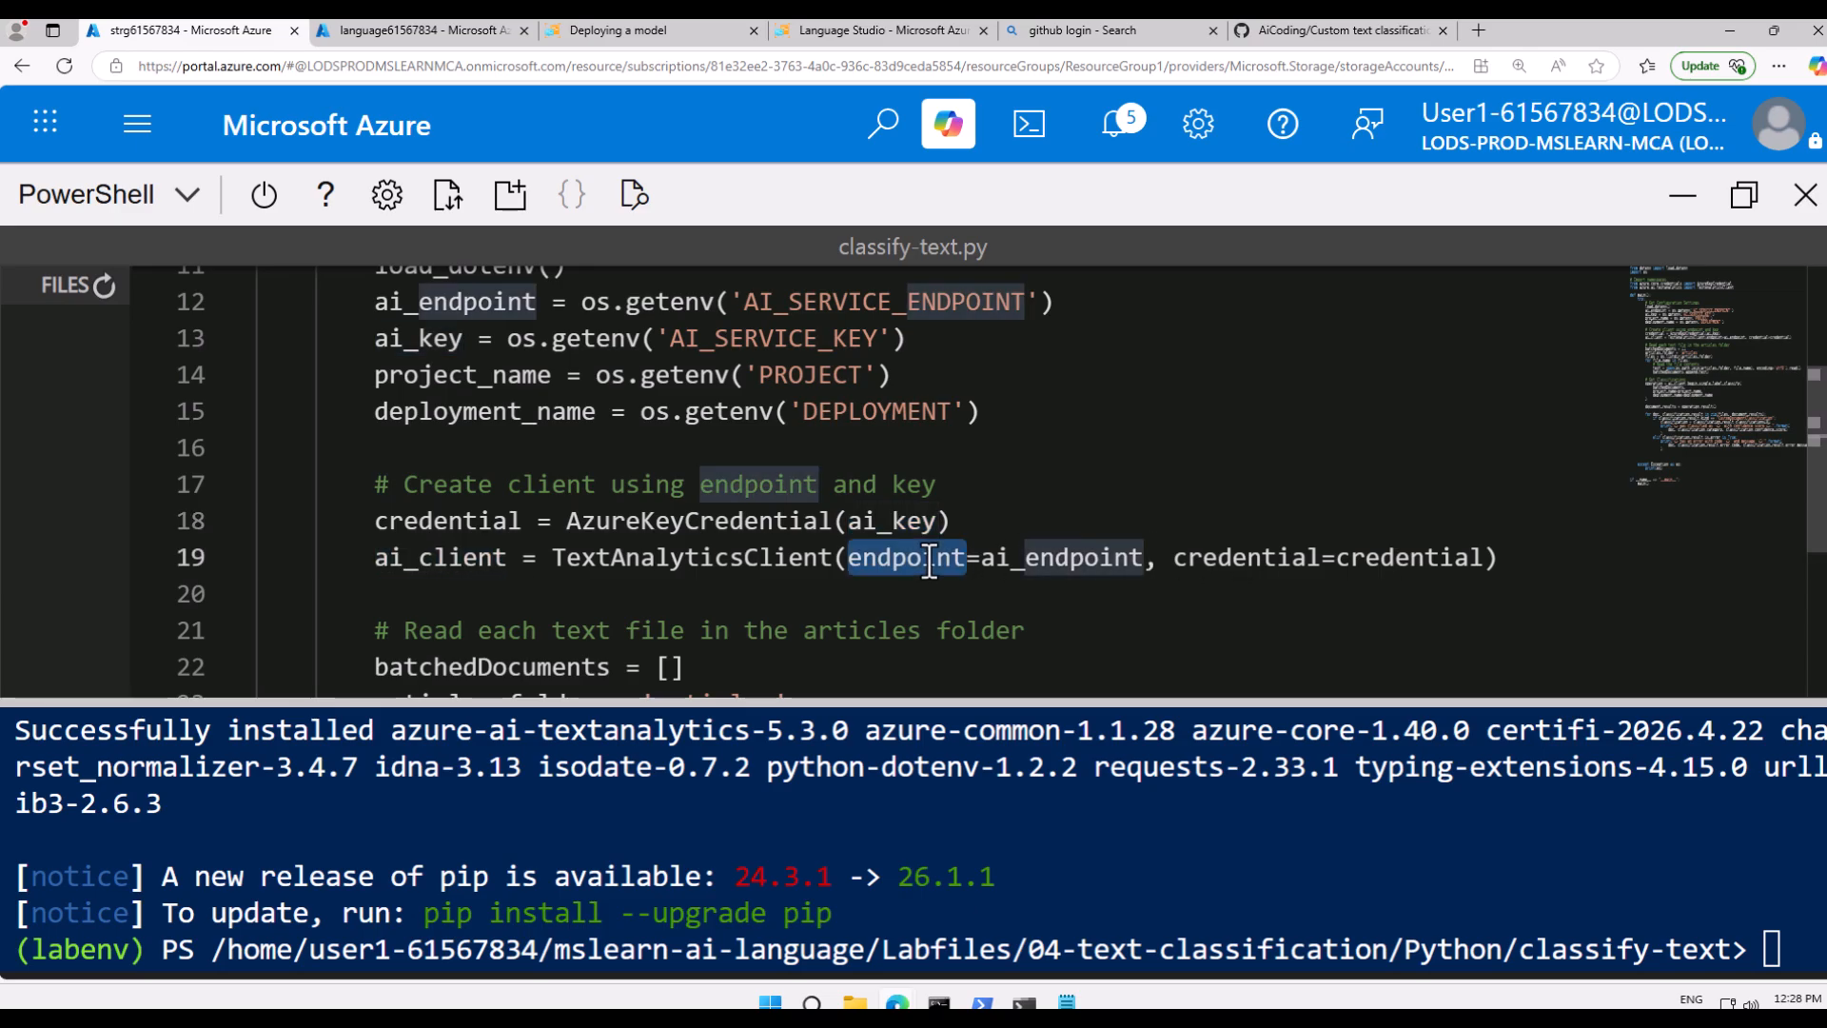
scroll(576, 592, "down", 1)
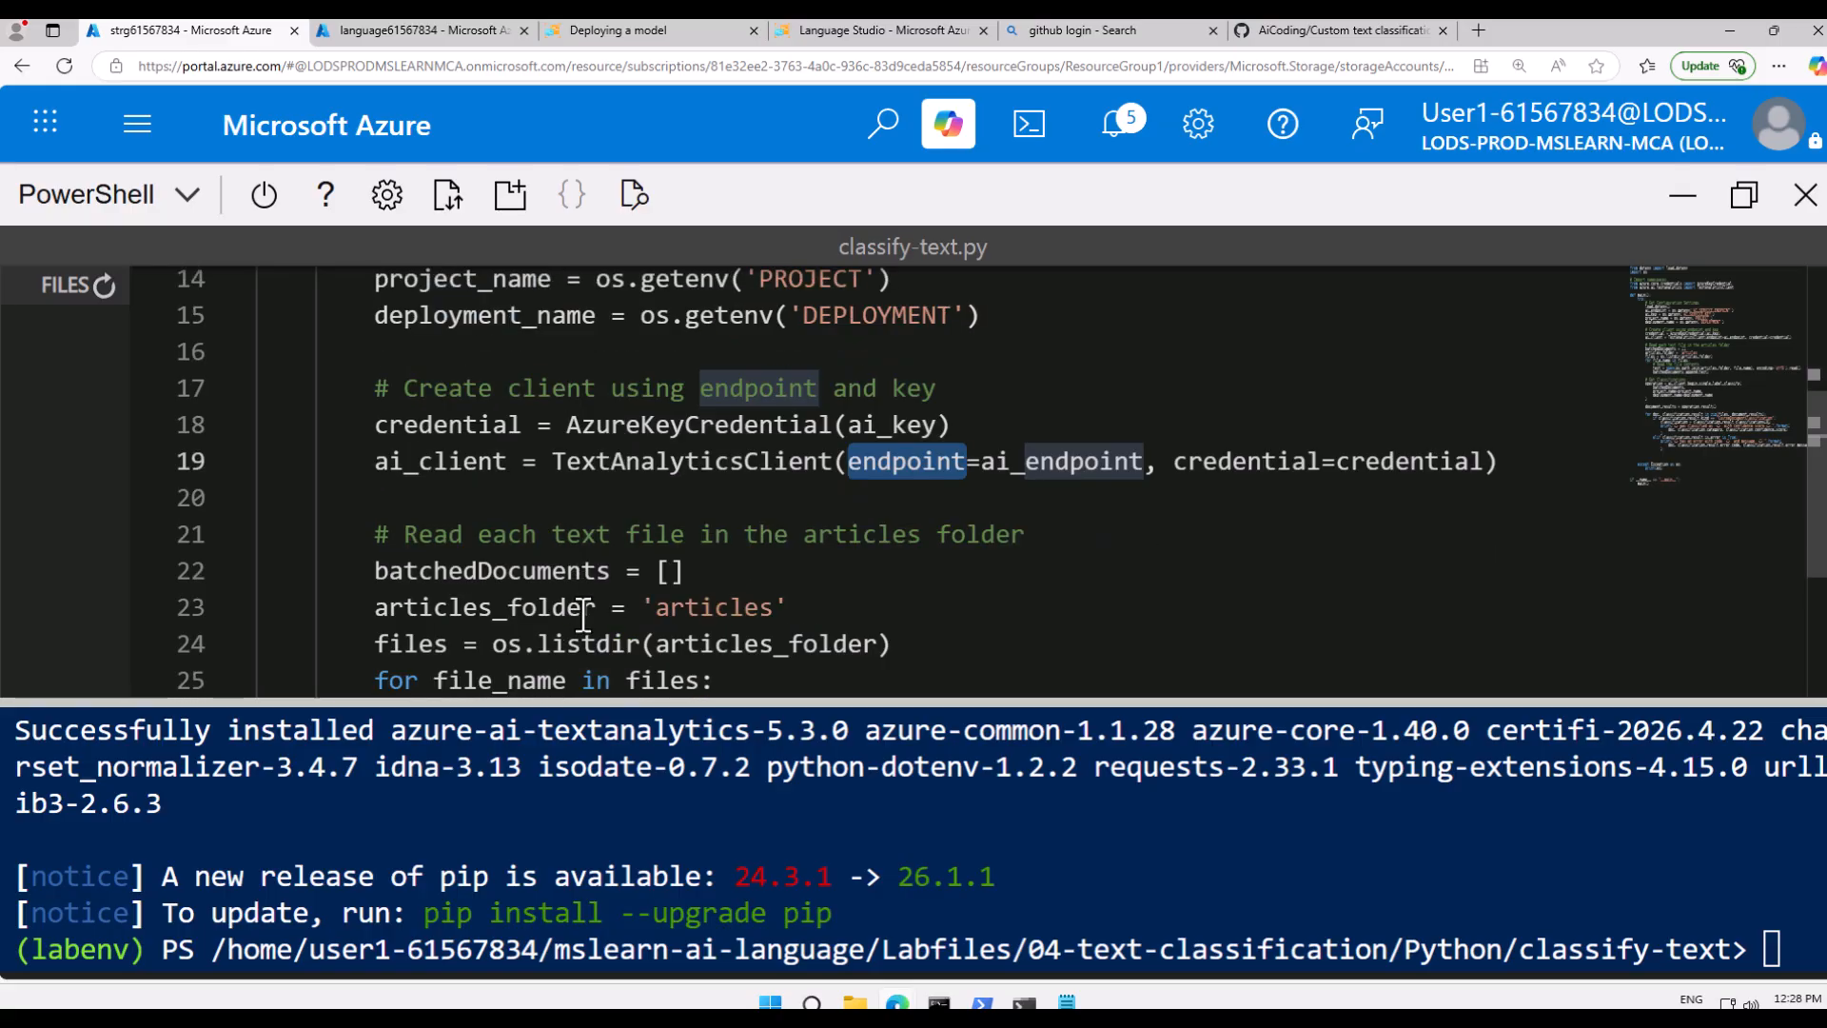
scroll(574, 582, "down", 1)
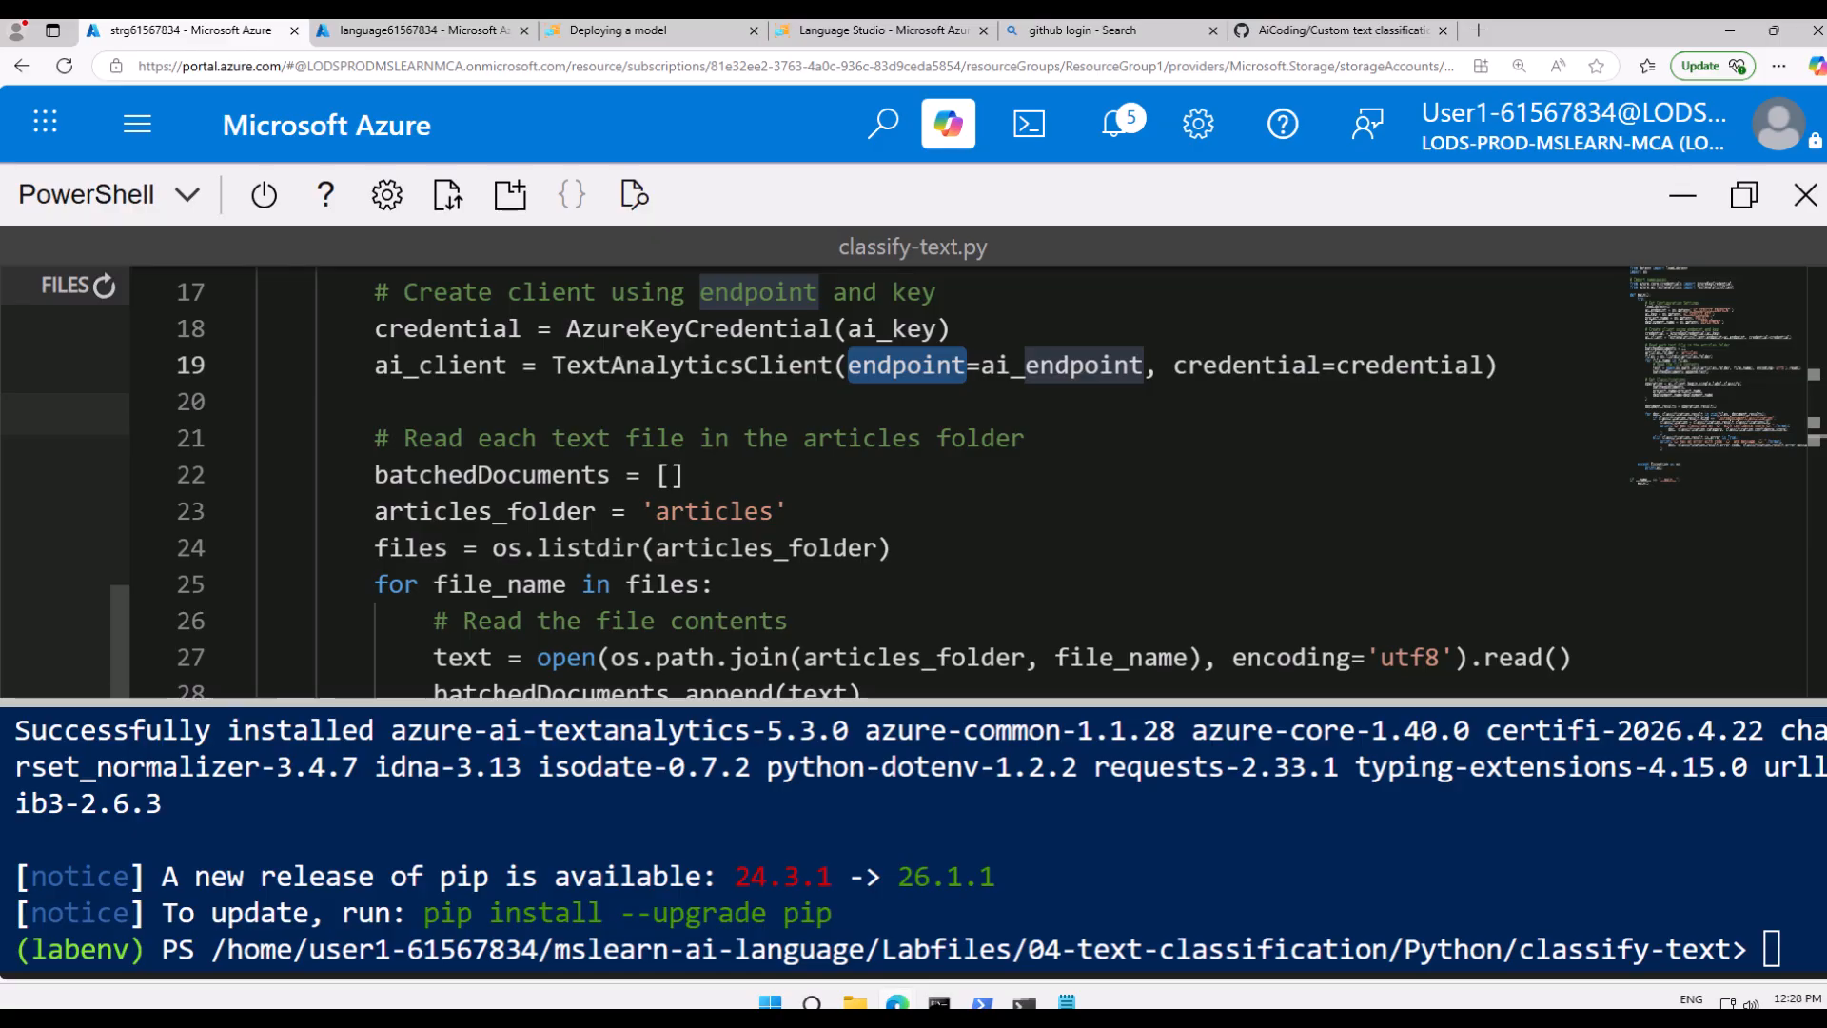
left_click(985, 478)
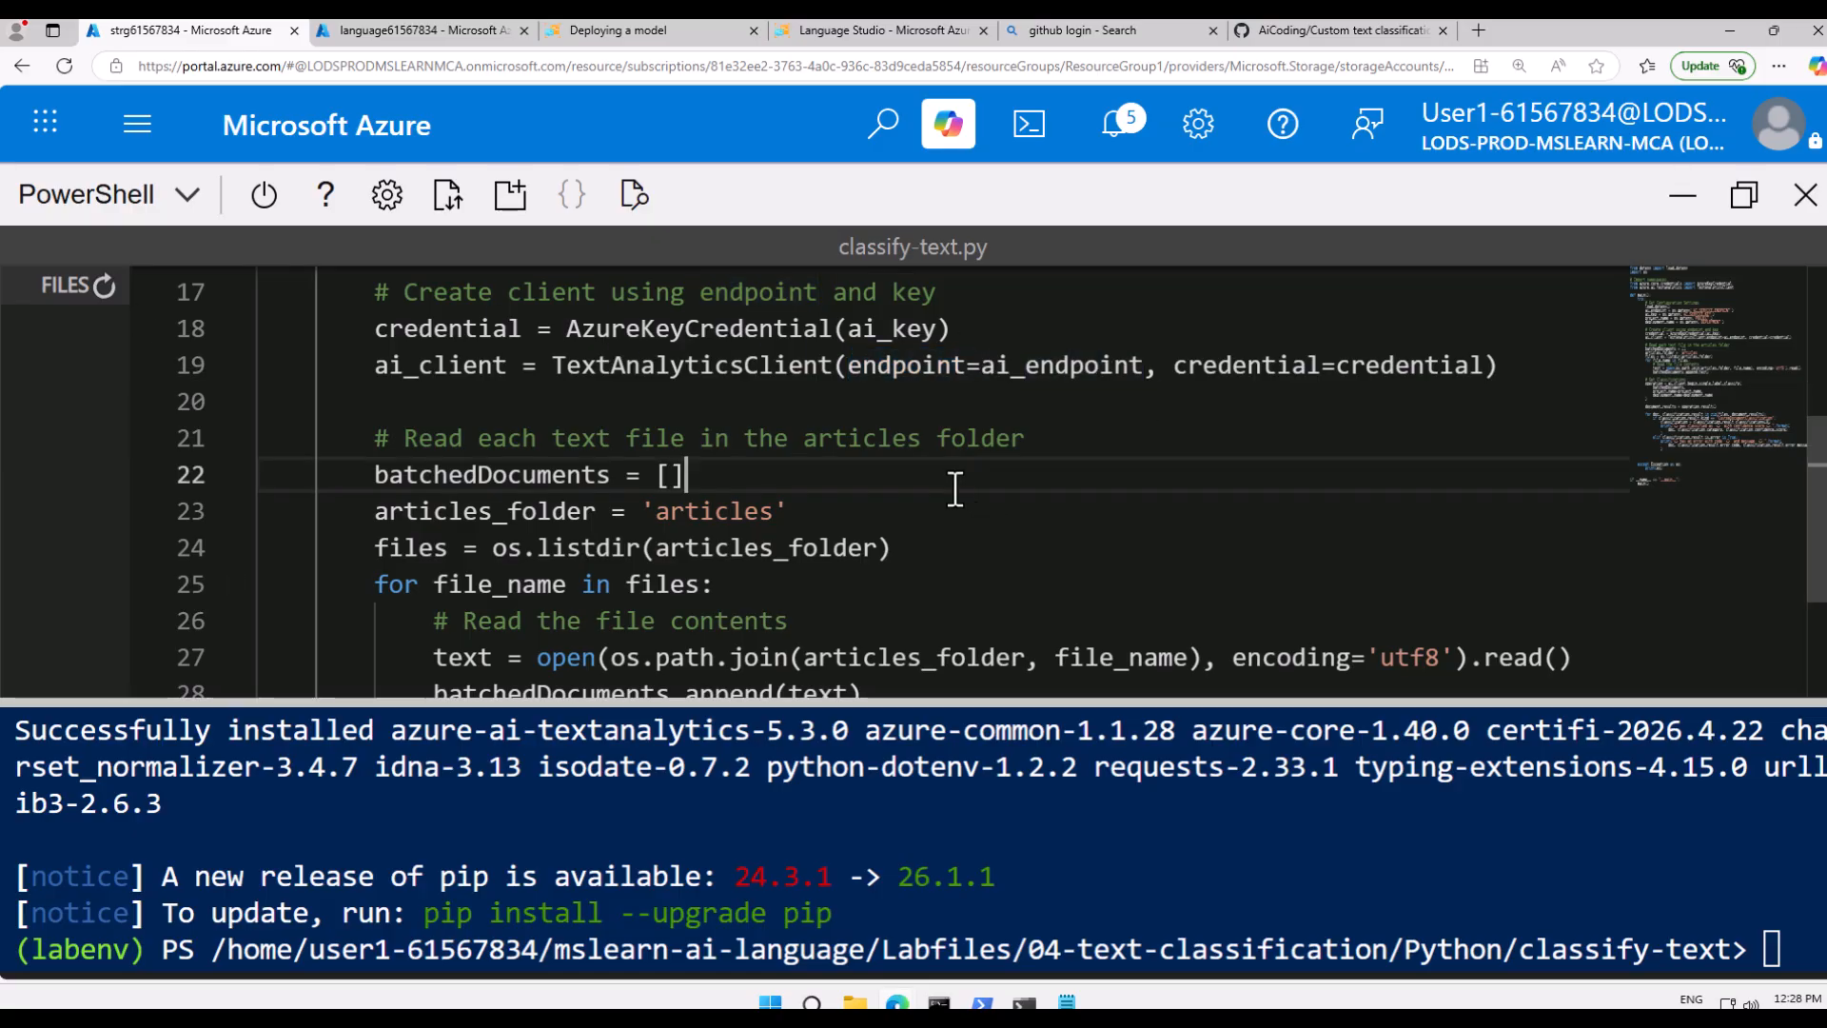
double_click(699, 510)
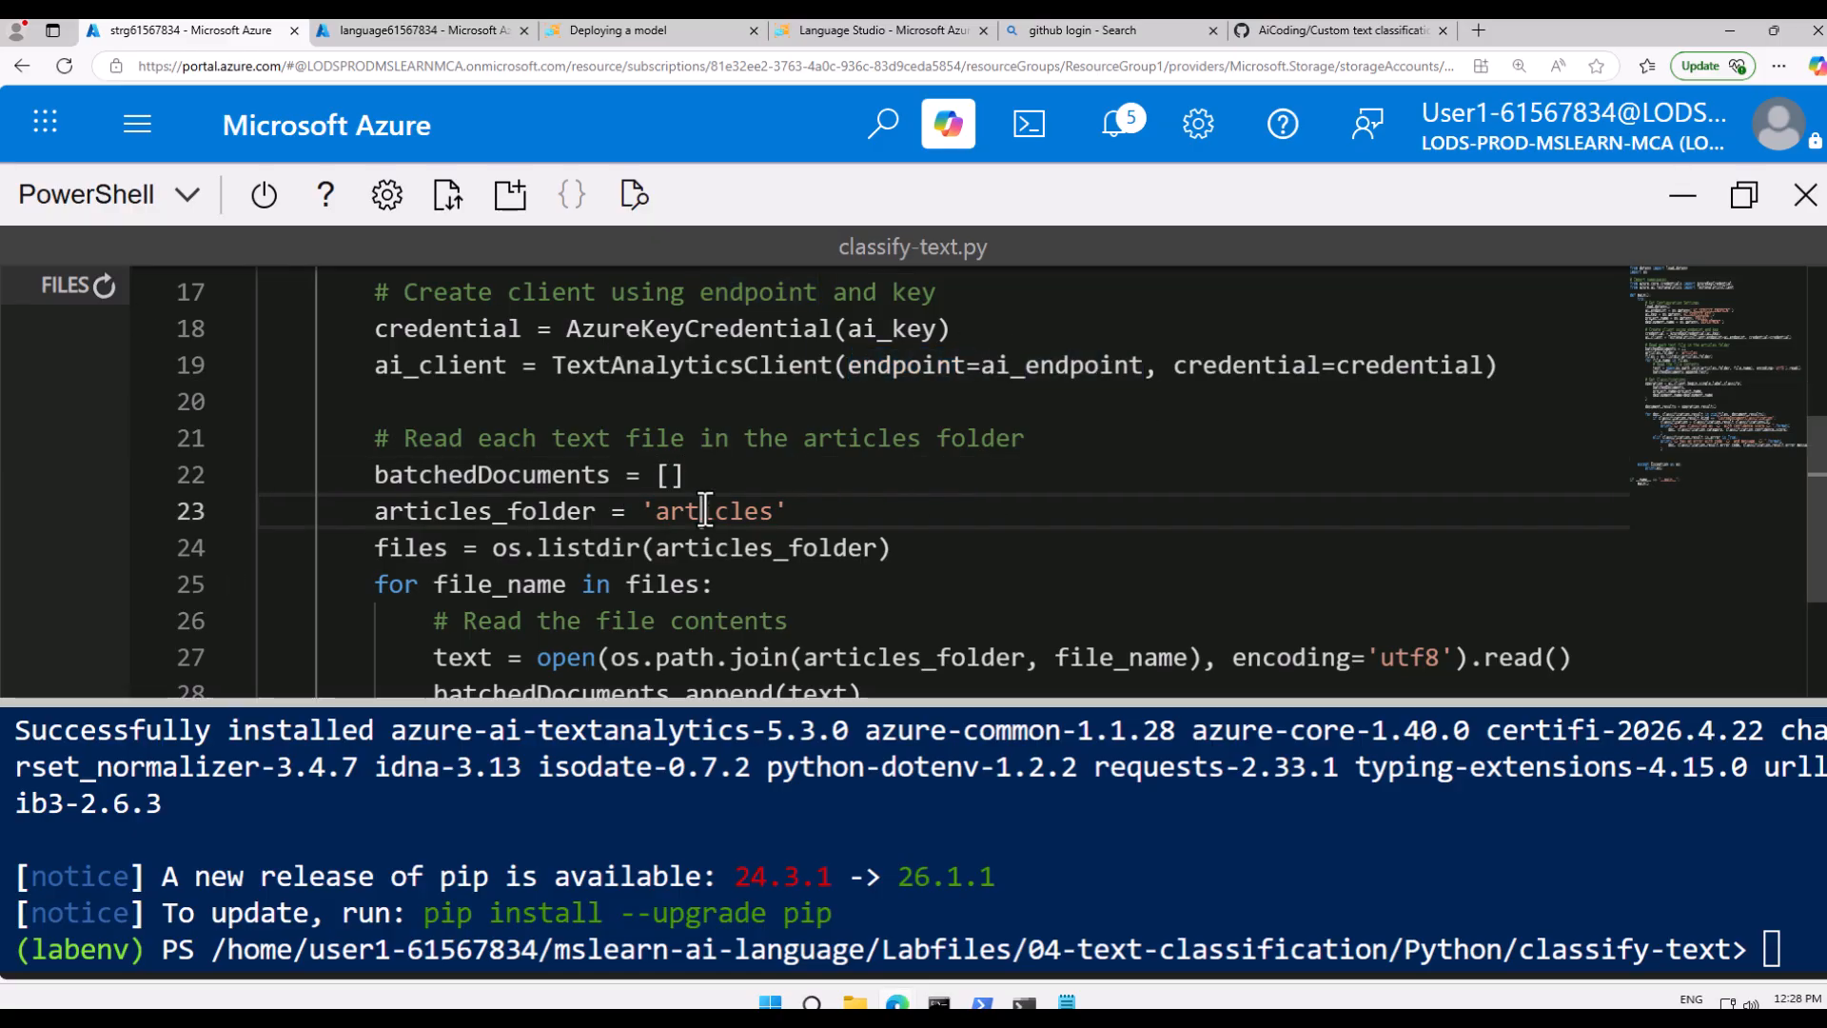
- Reduce the page zoom to 150% to show the full file list and reopen classify-text.py
left_click(72, 552)
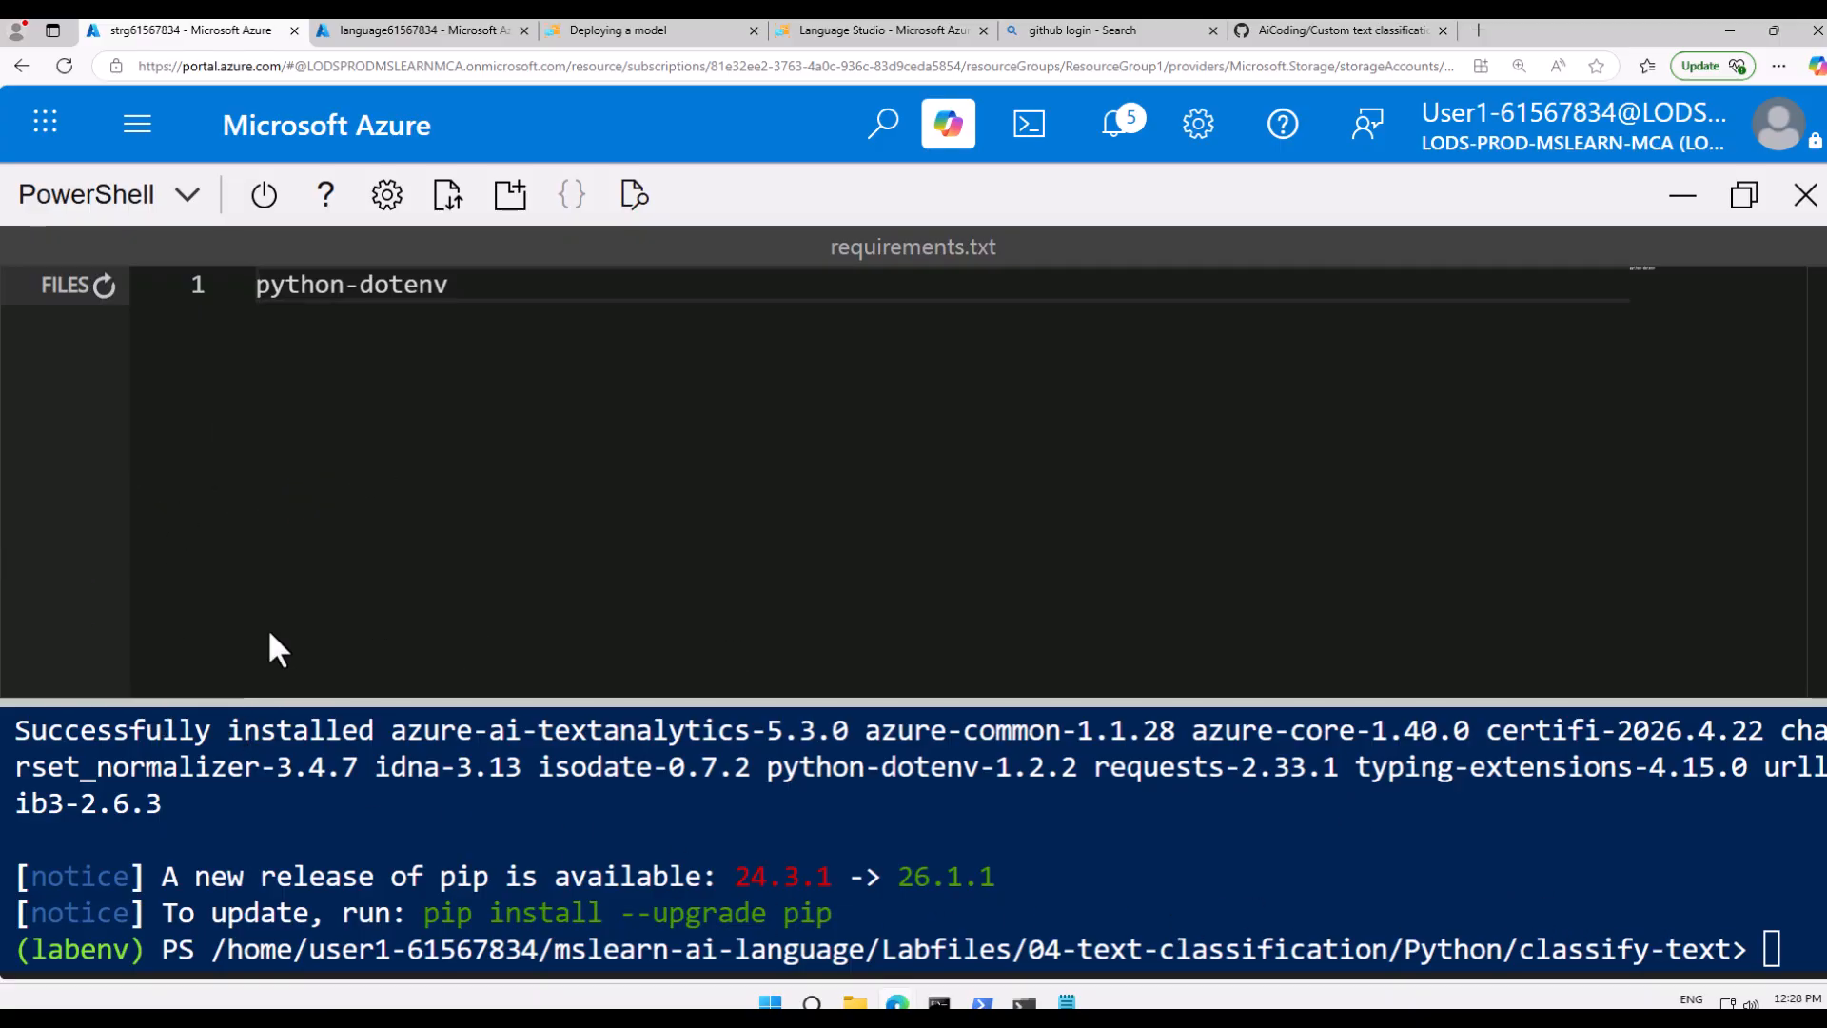
key("ctrl+minus")
key("ctrl+minus")
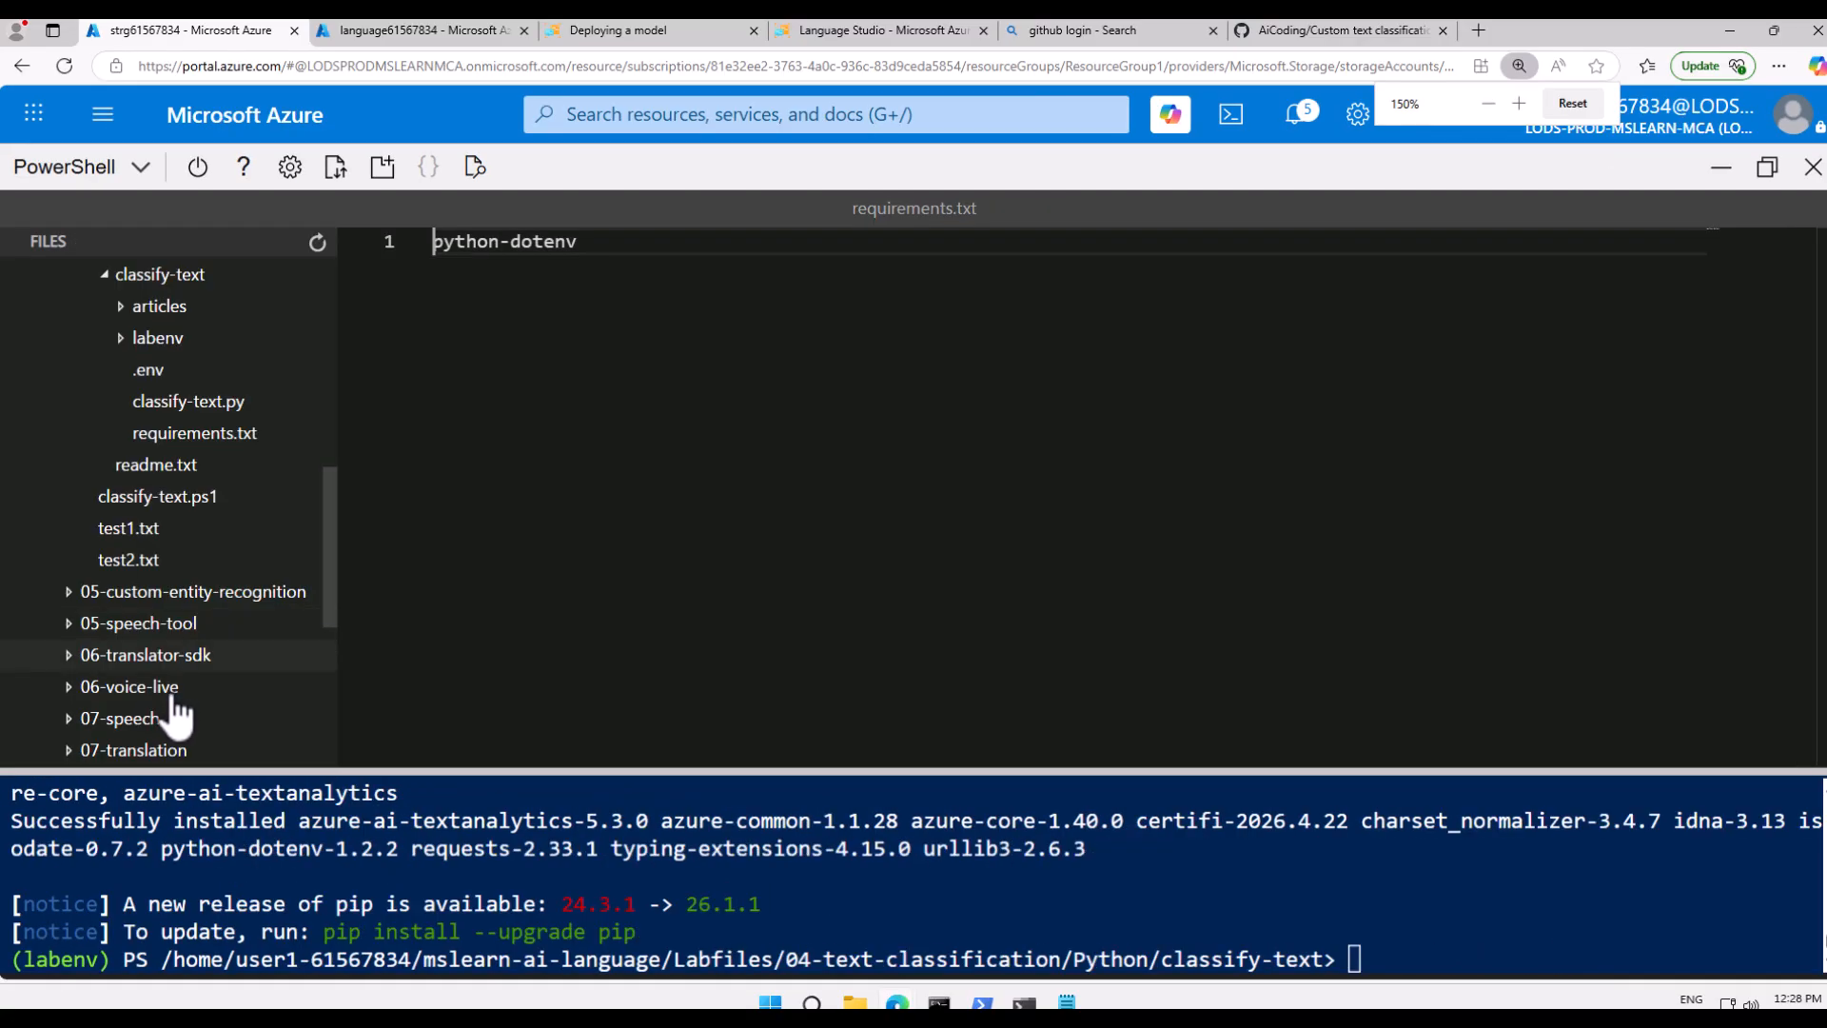
left_click(193, 402)
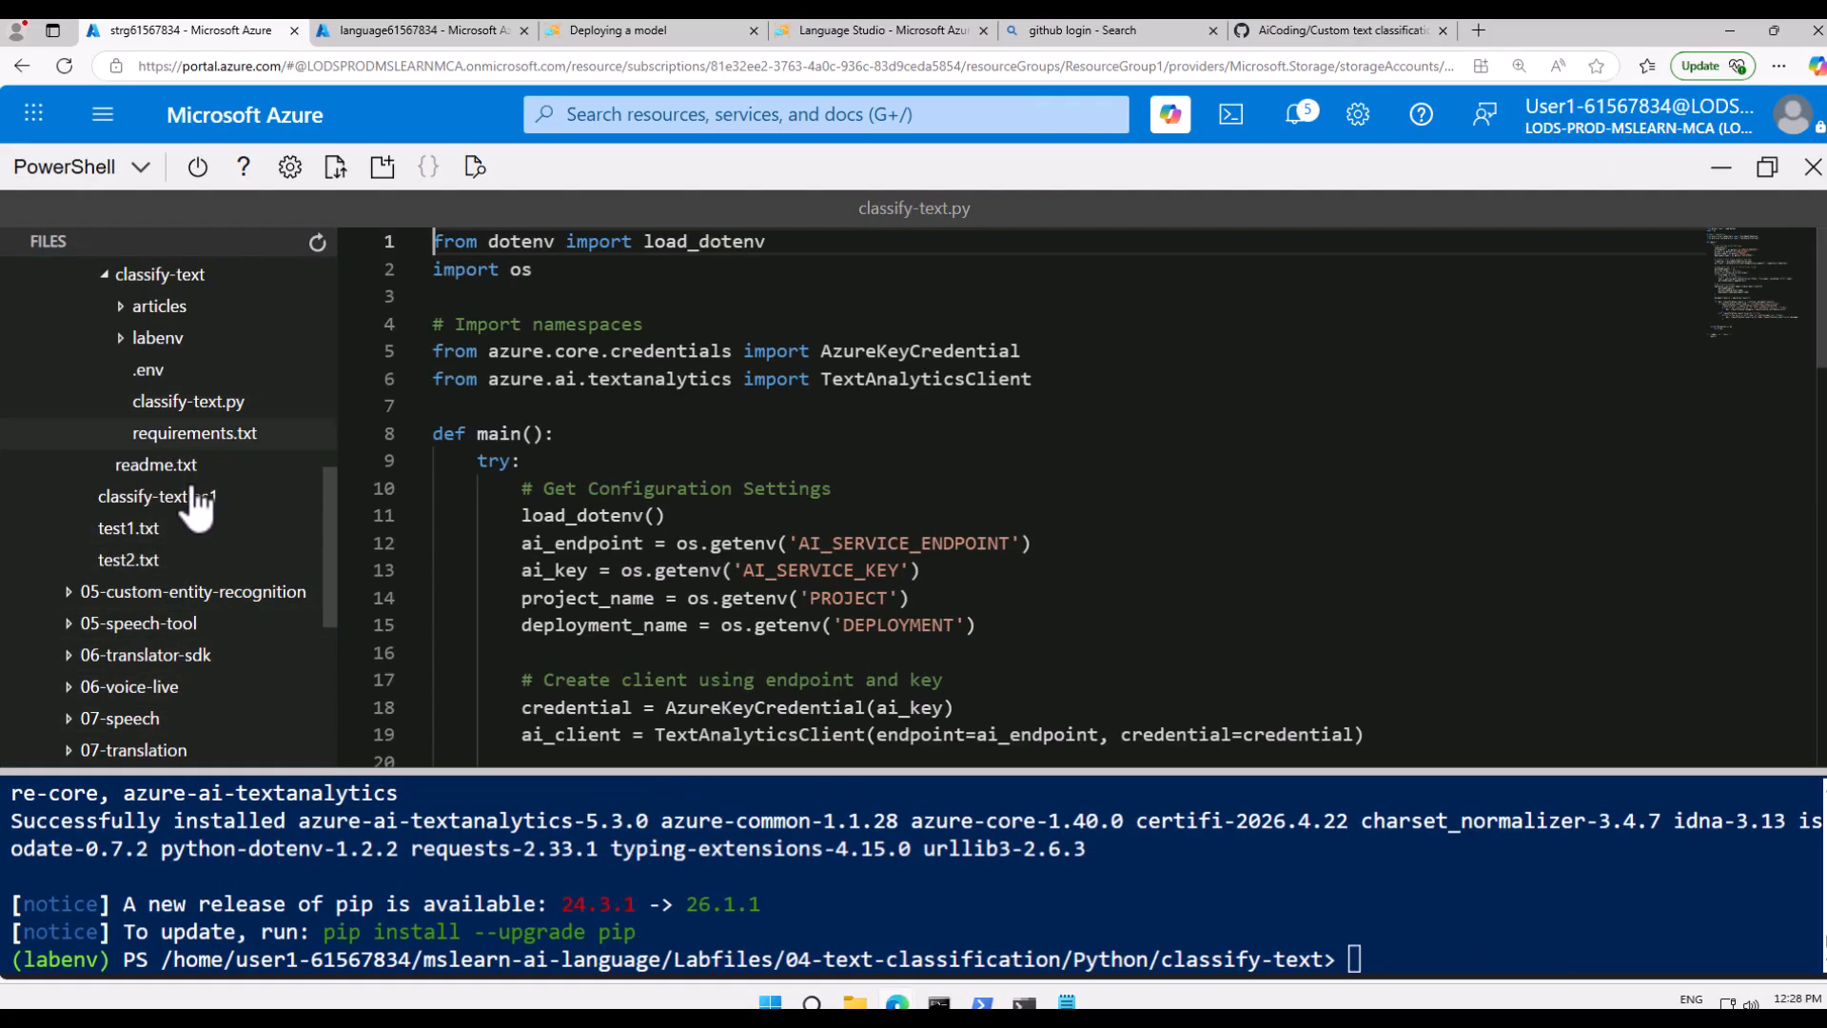
- Expand the articles folder and read the contents of test1.txt and test2.txt
left_click(138, 305)
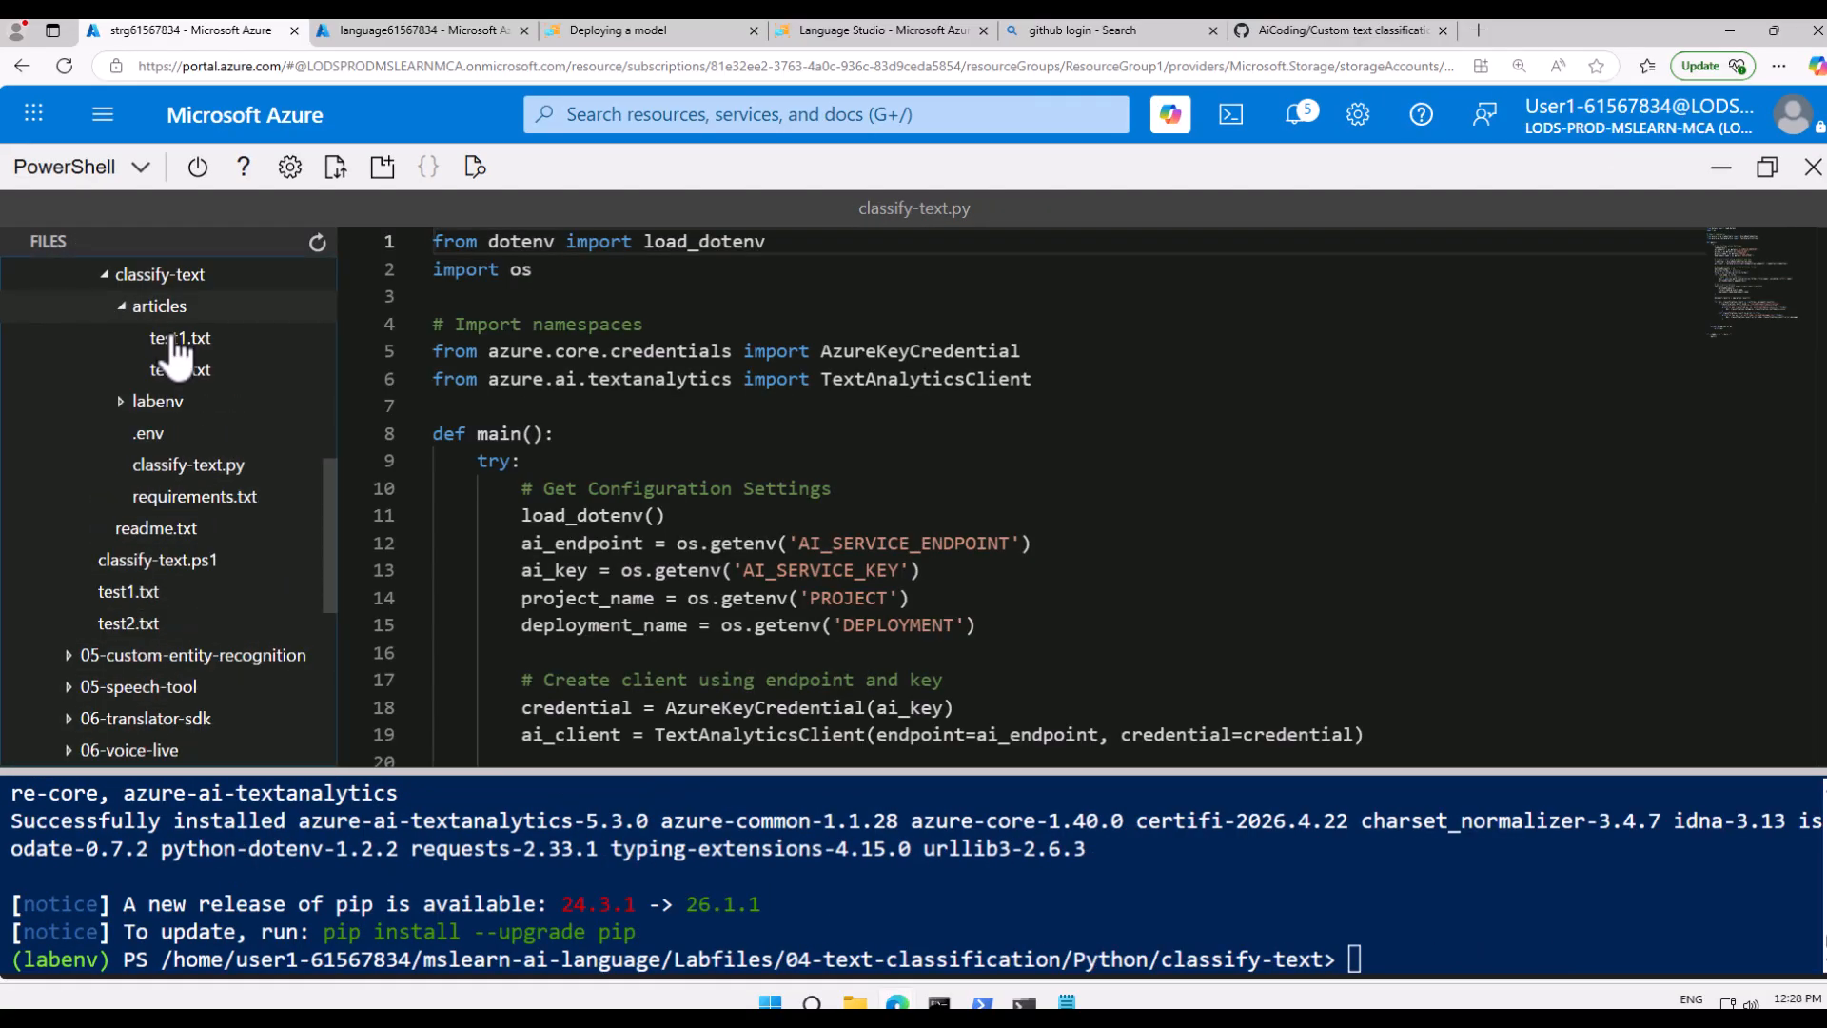
left_click(177, 338)
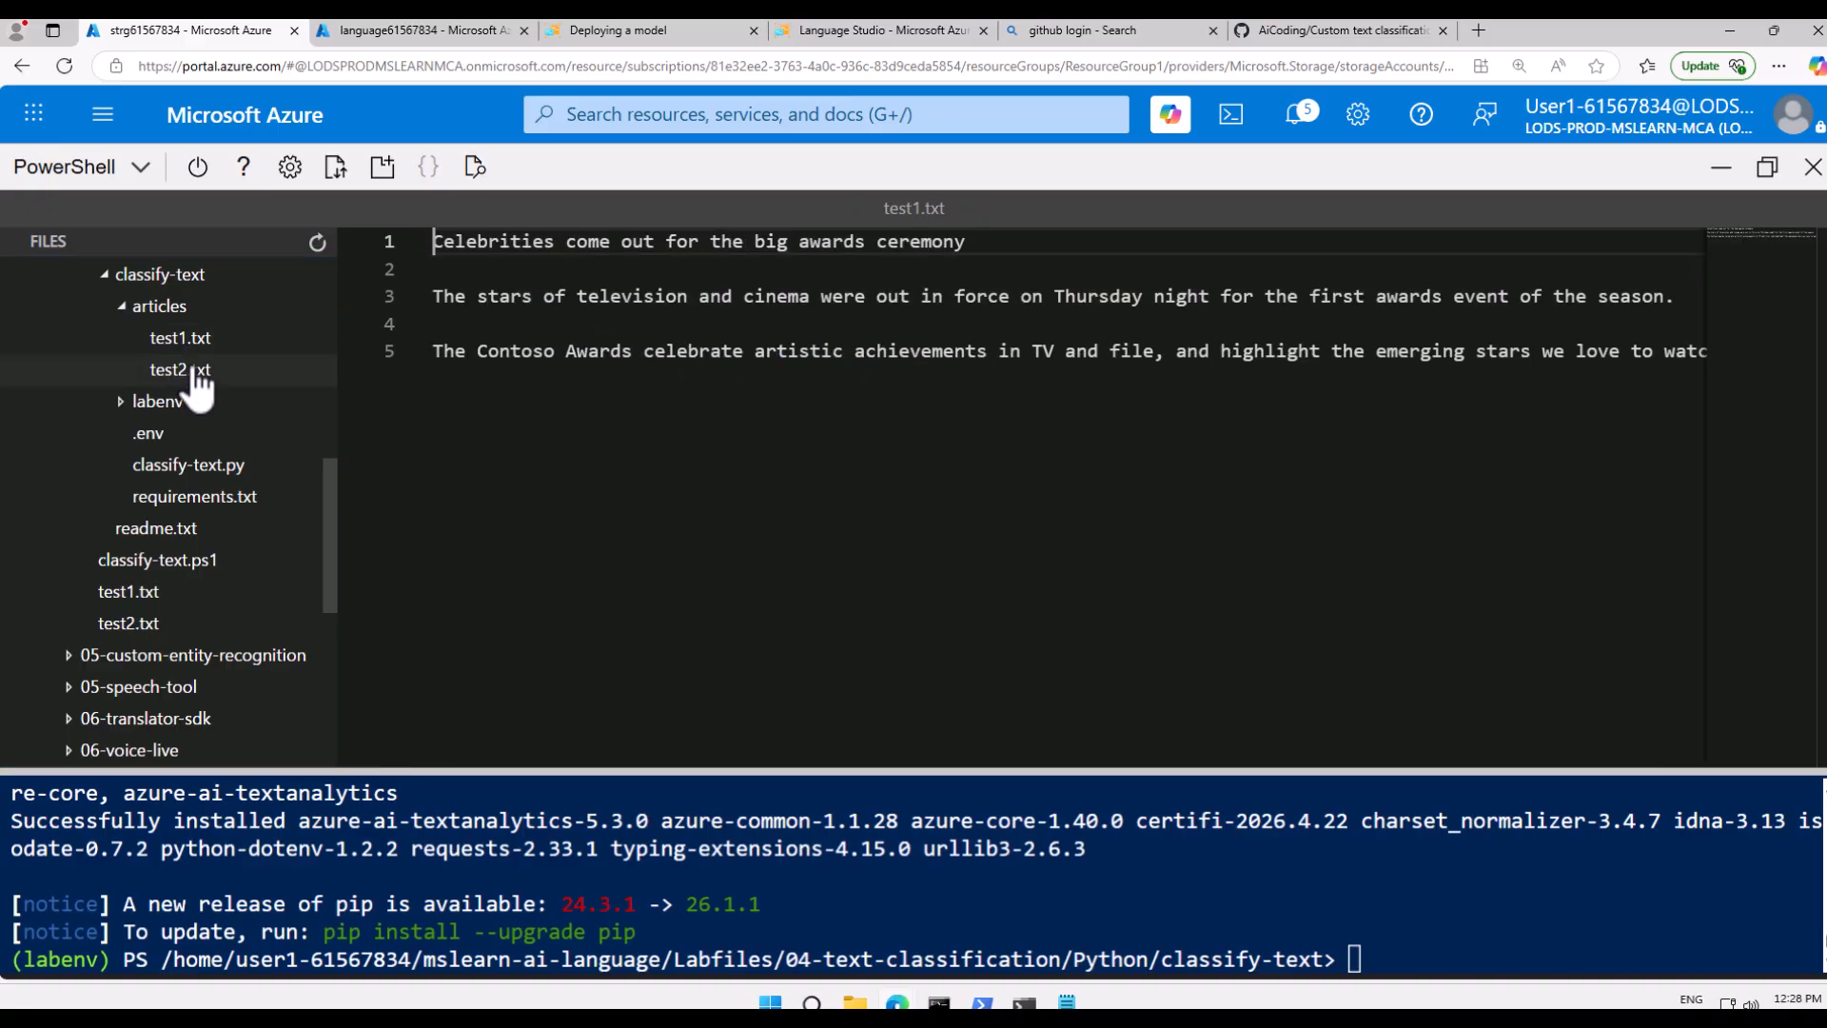
left_click(186, 369)
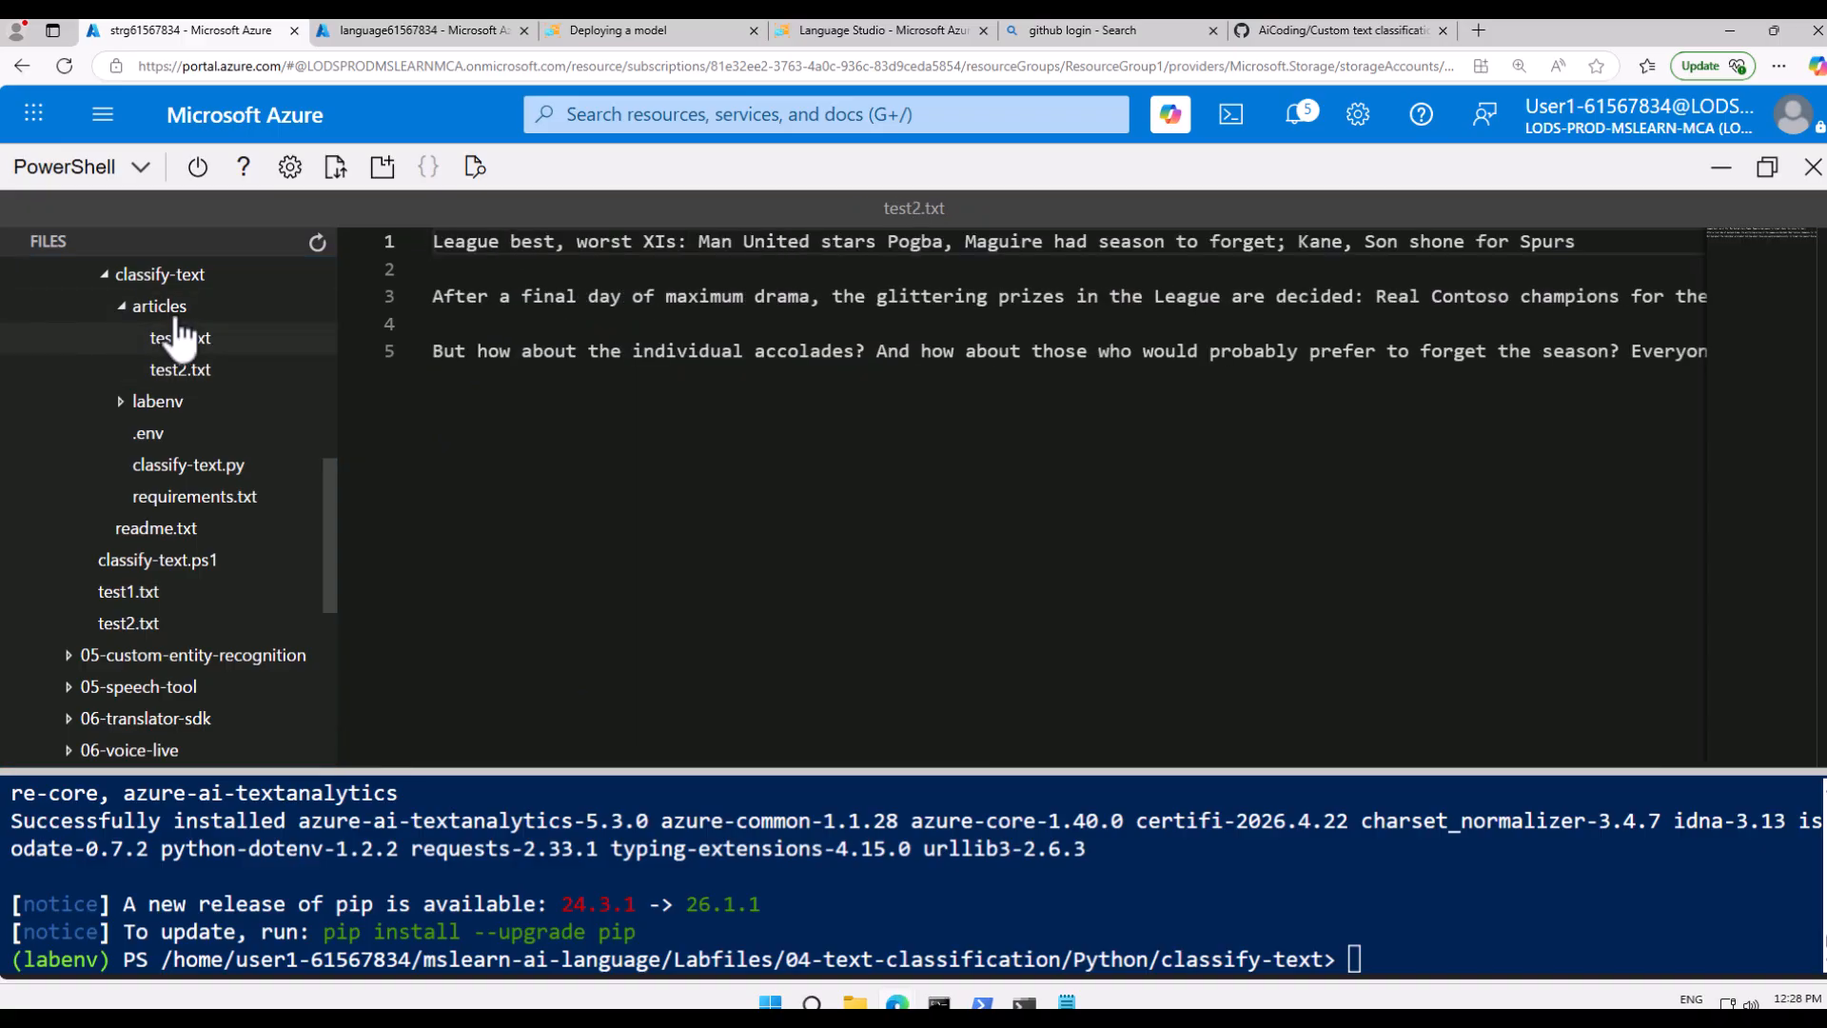
left_click(185, 436)
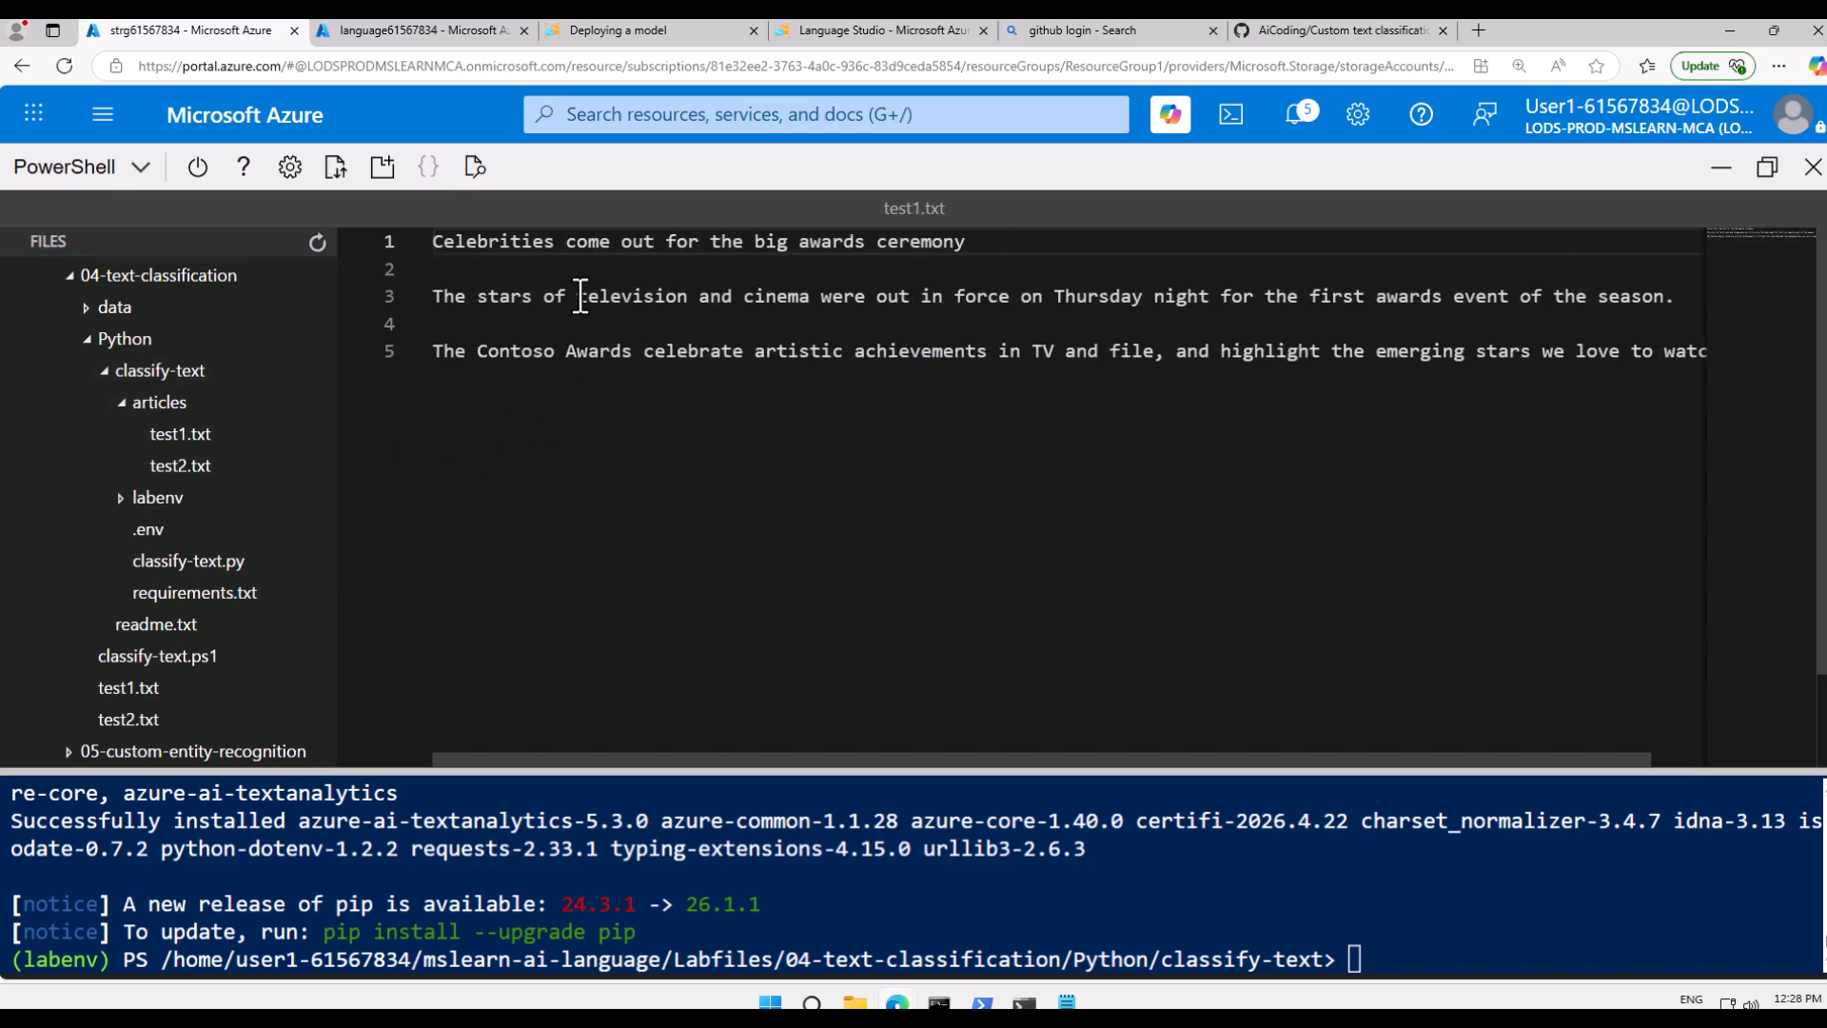
left_click_drag(466, 241, 885, 322)
left_click(185, 465)
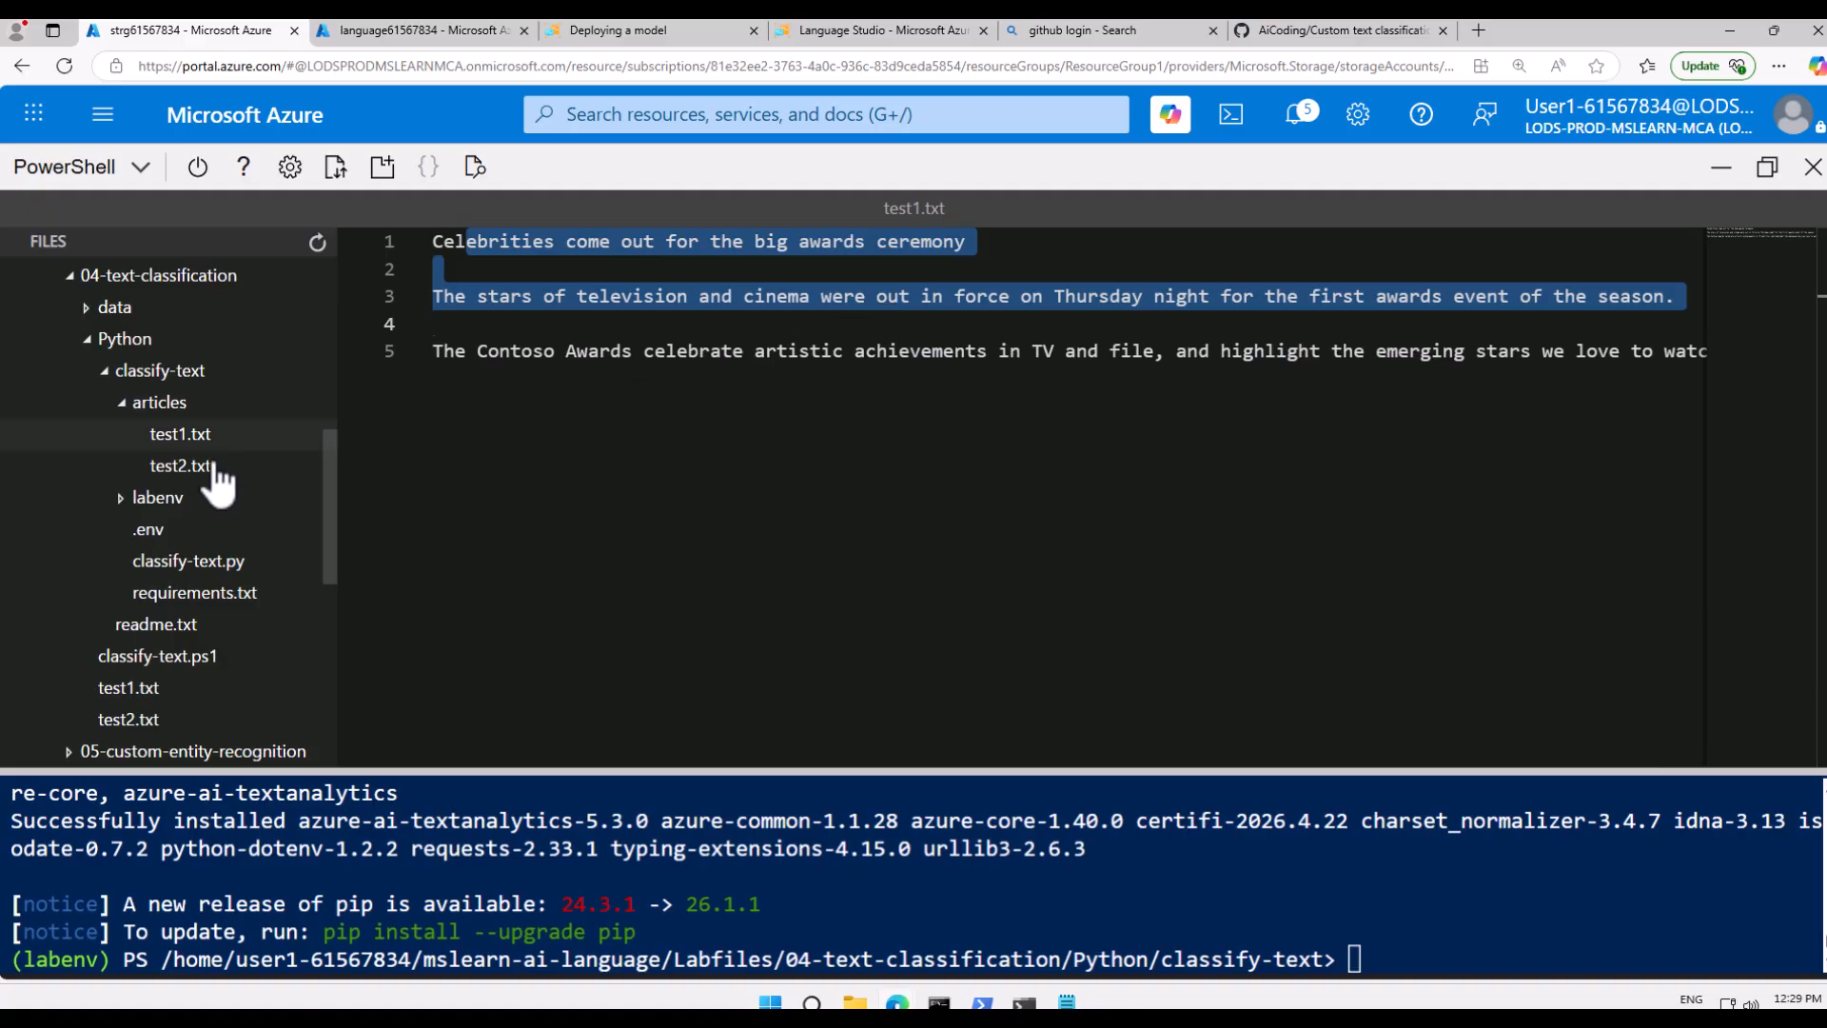
left_click_drag(488, 241, 1031, 366)
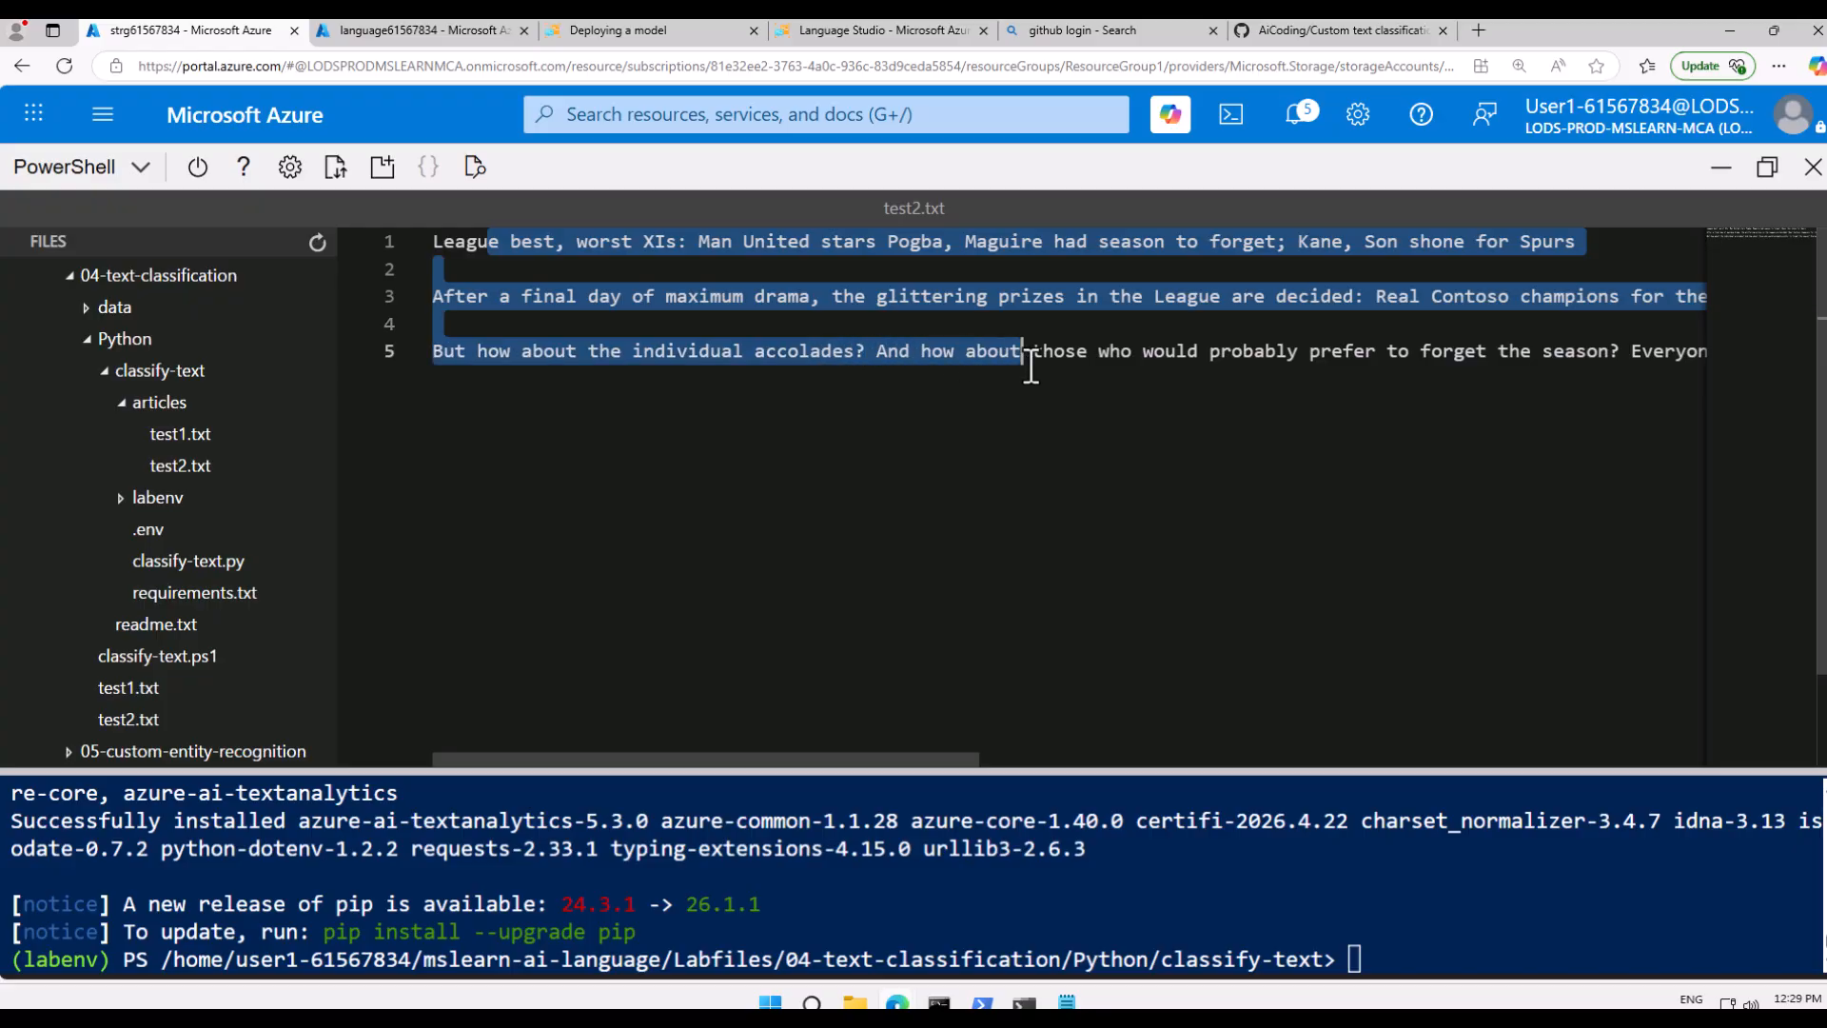
left_click(877, 350)
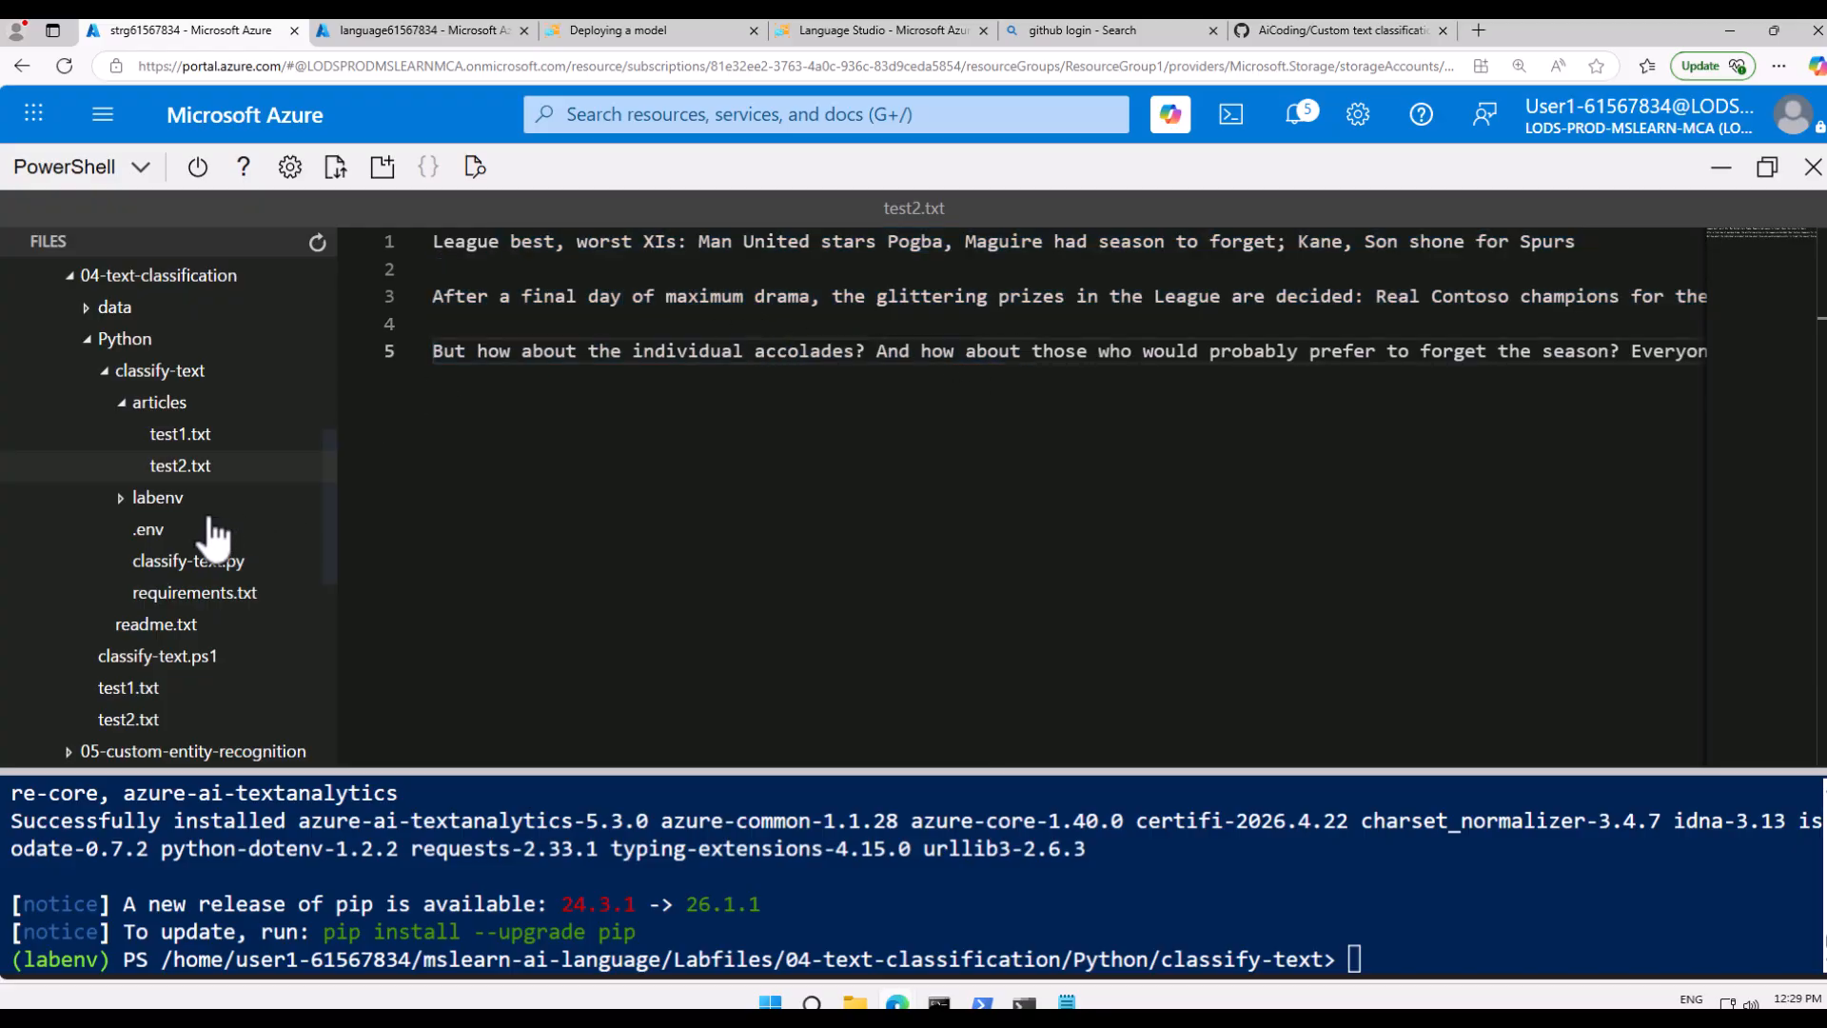
- Reopen classify-text.py at 200% page zoom and examine how it reads each file in the articles folder into batchedDocuments
left_click(190, 562)
key("ctrl+plus")
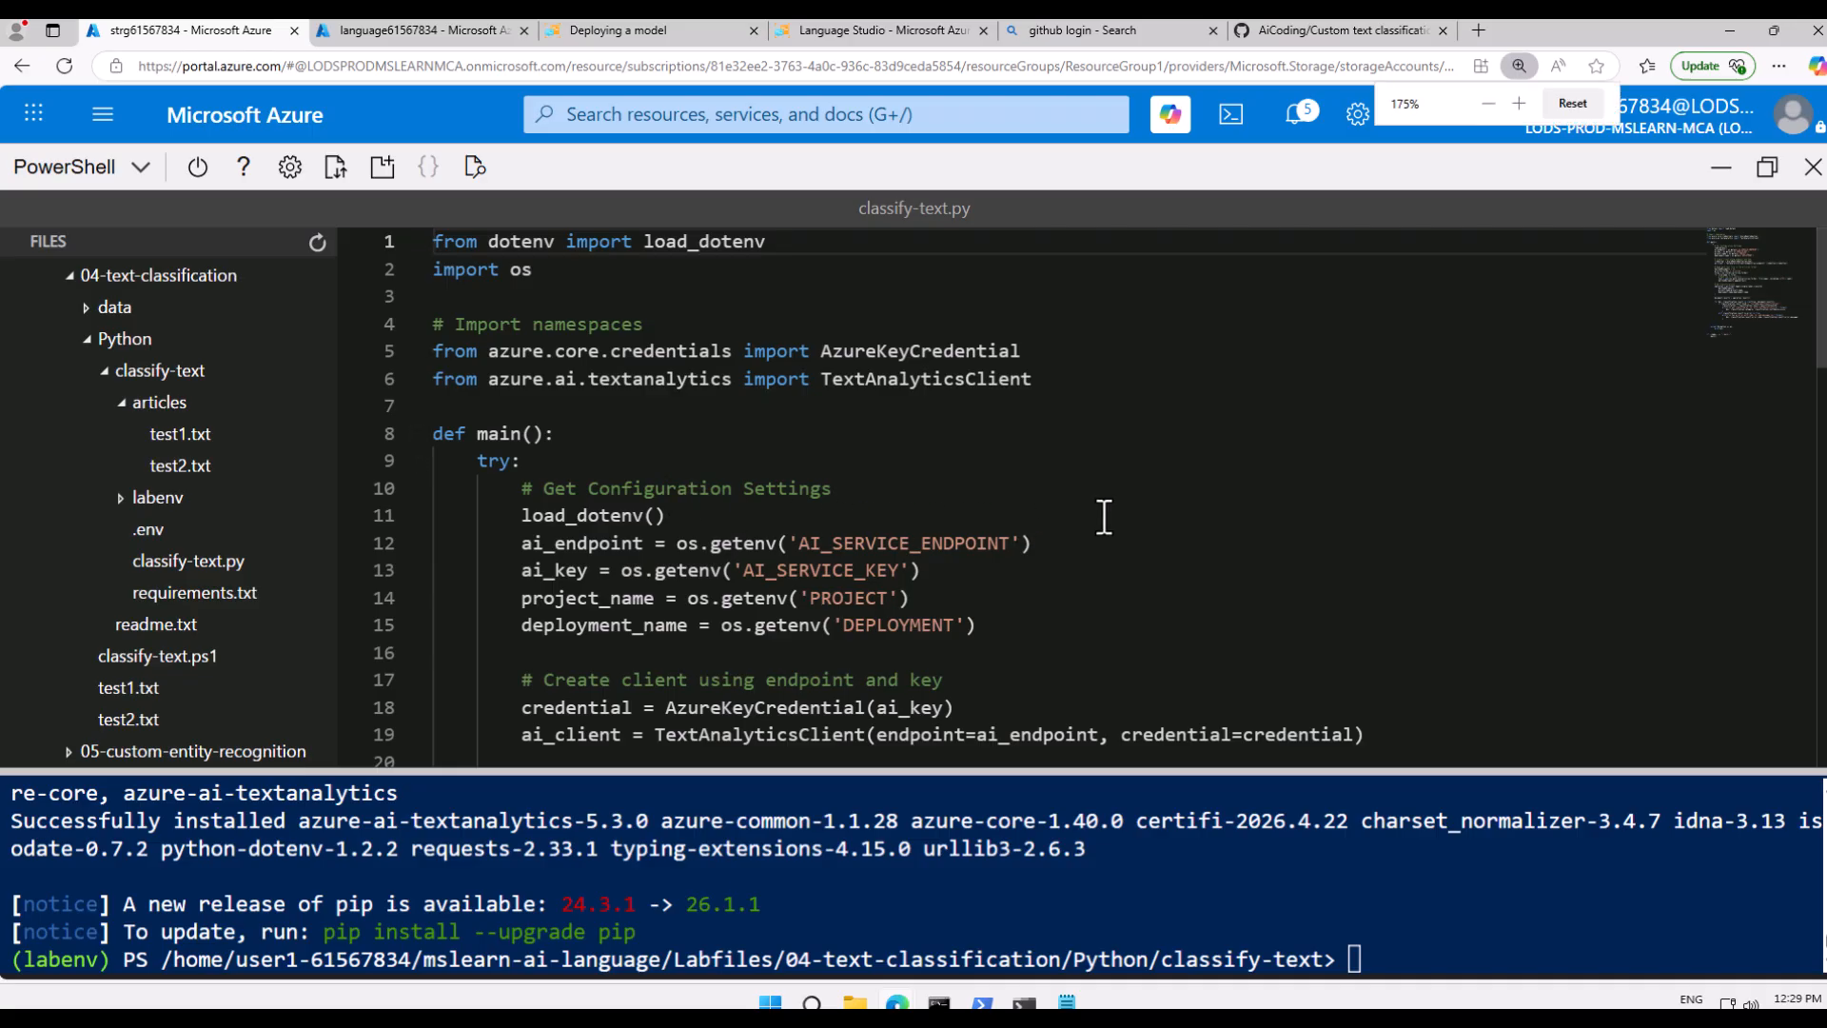
key("ctrl+plus")
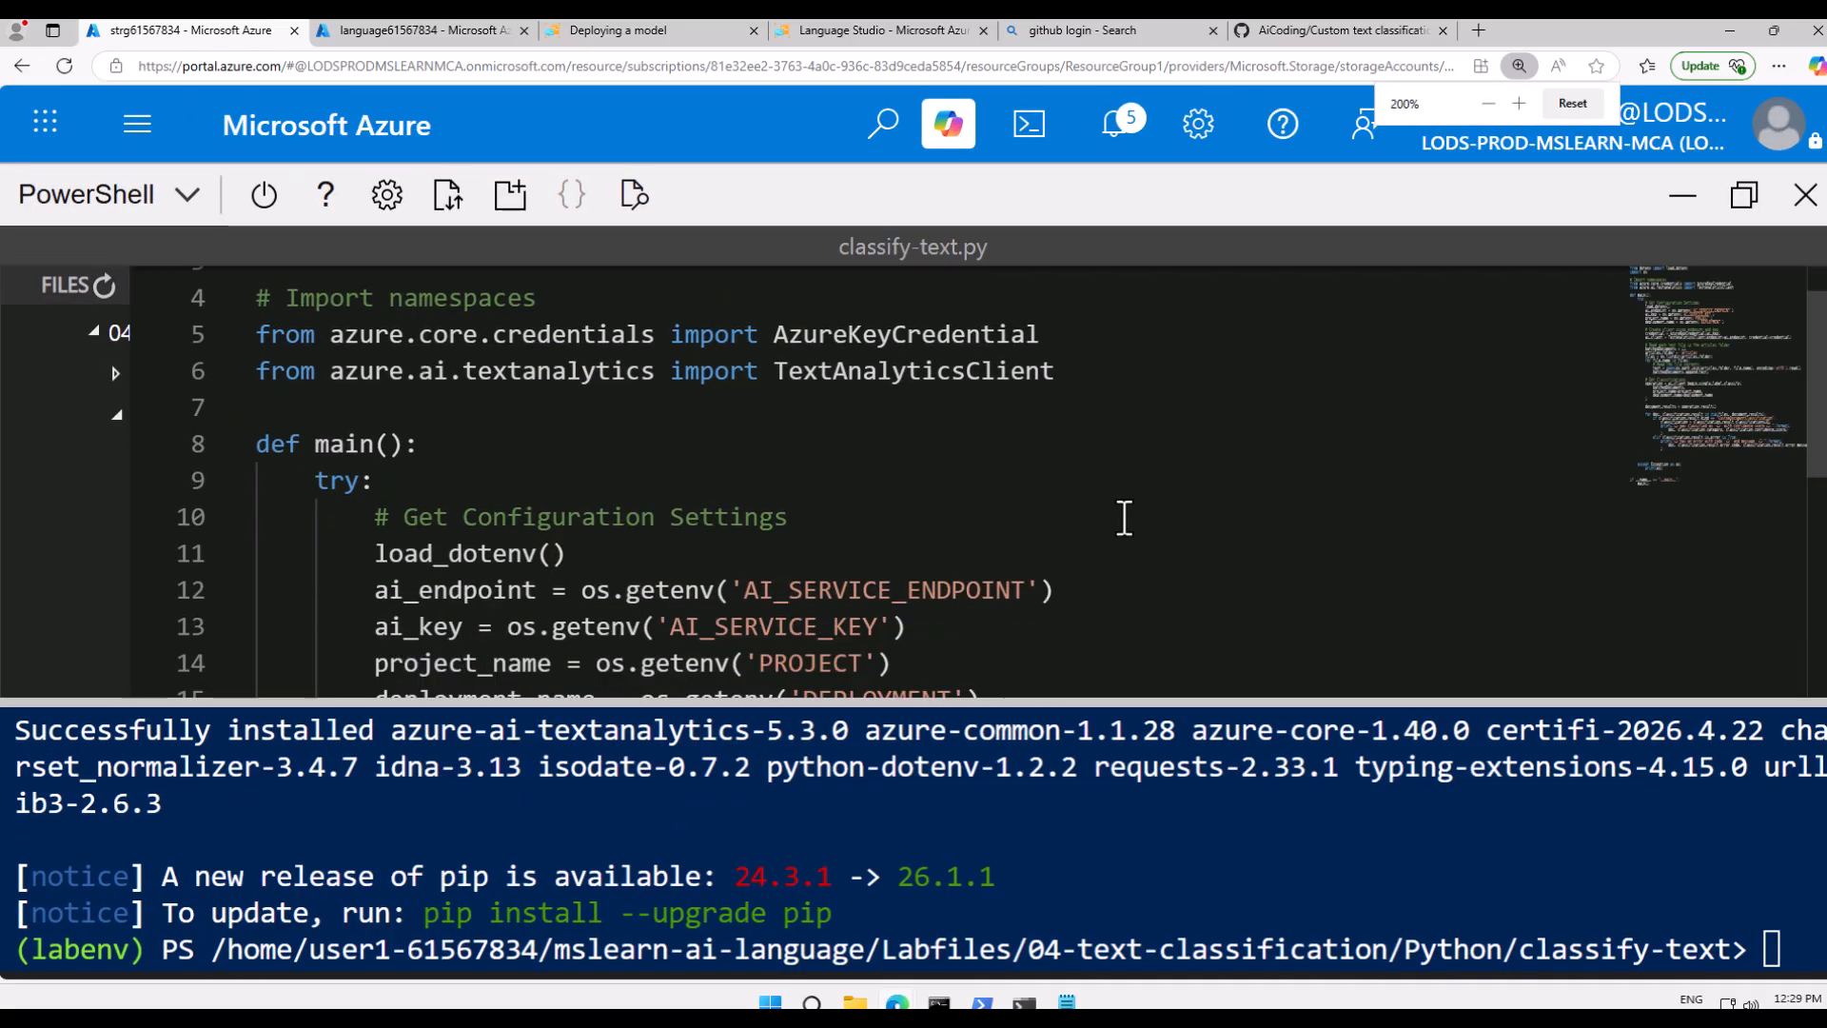
scroll(1123, 518, "down", 3)
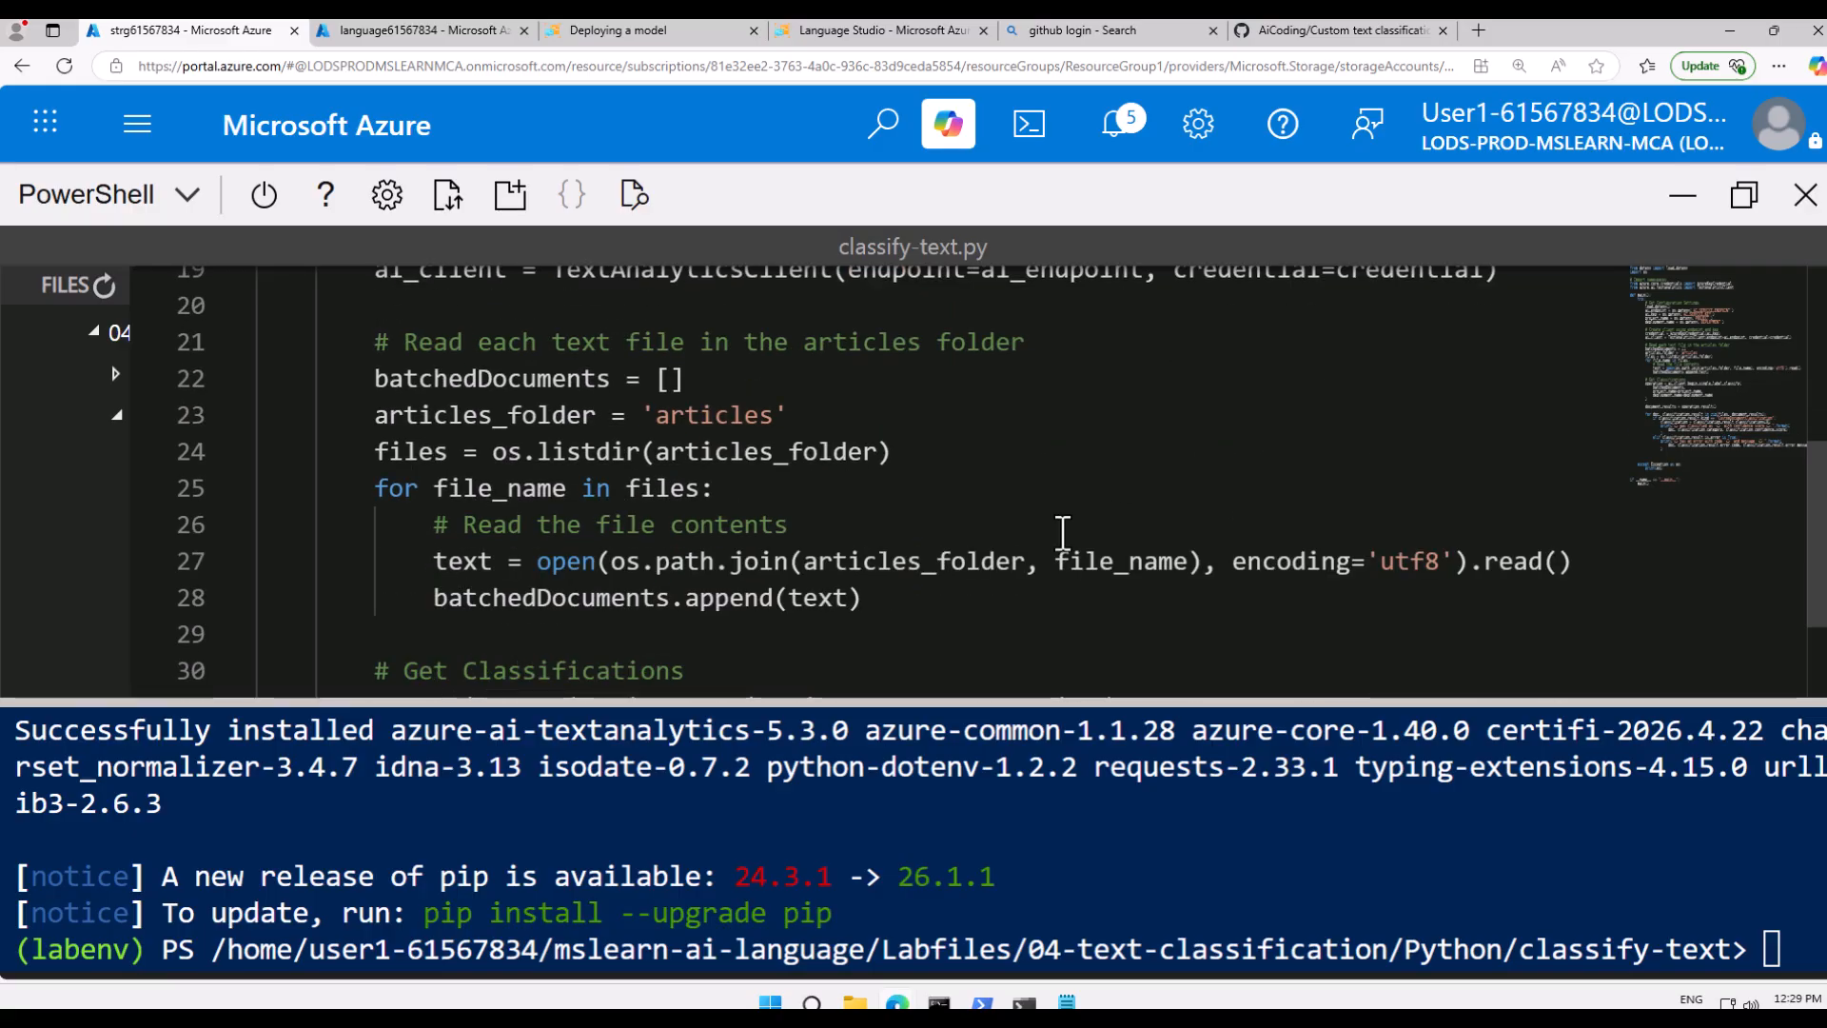
double_click(702, 415)
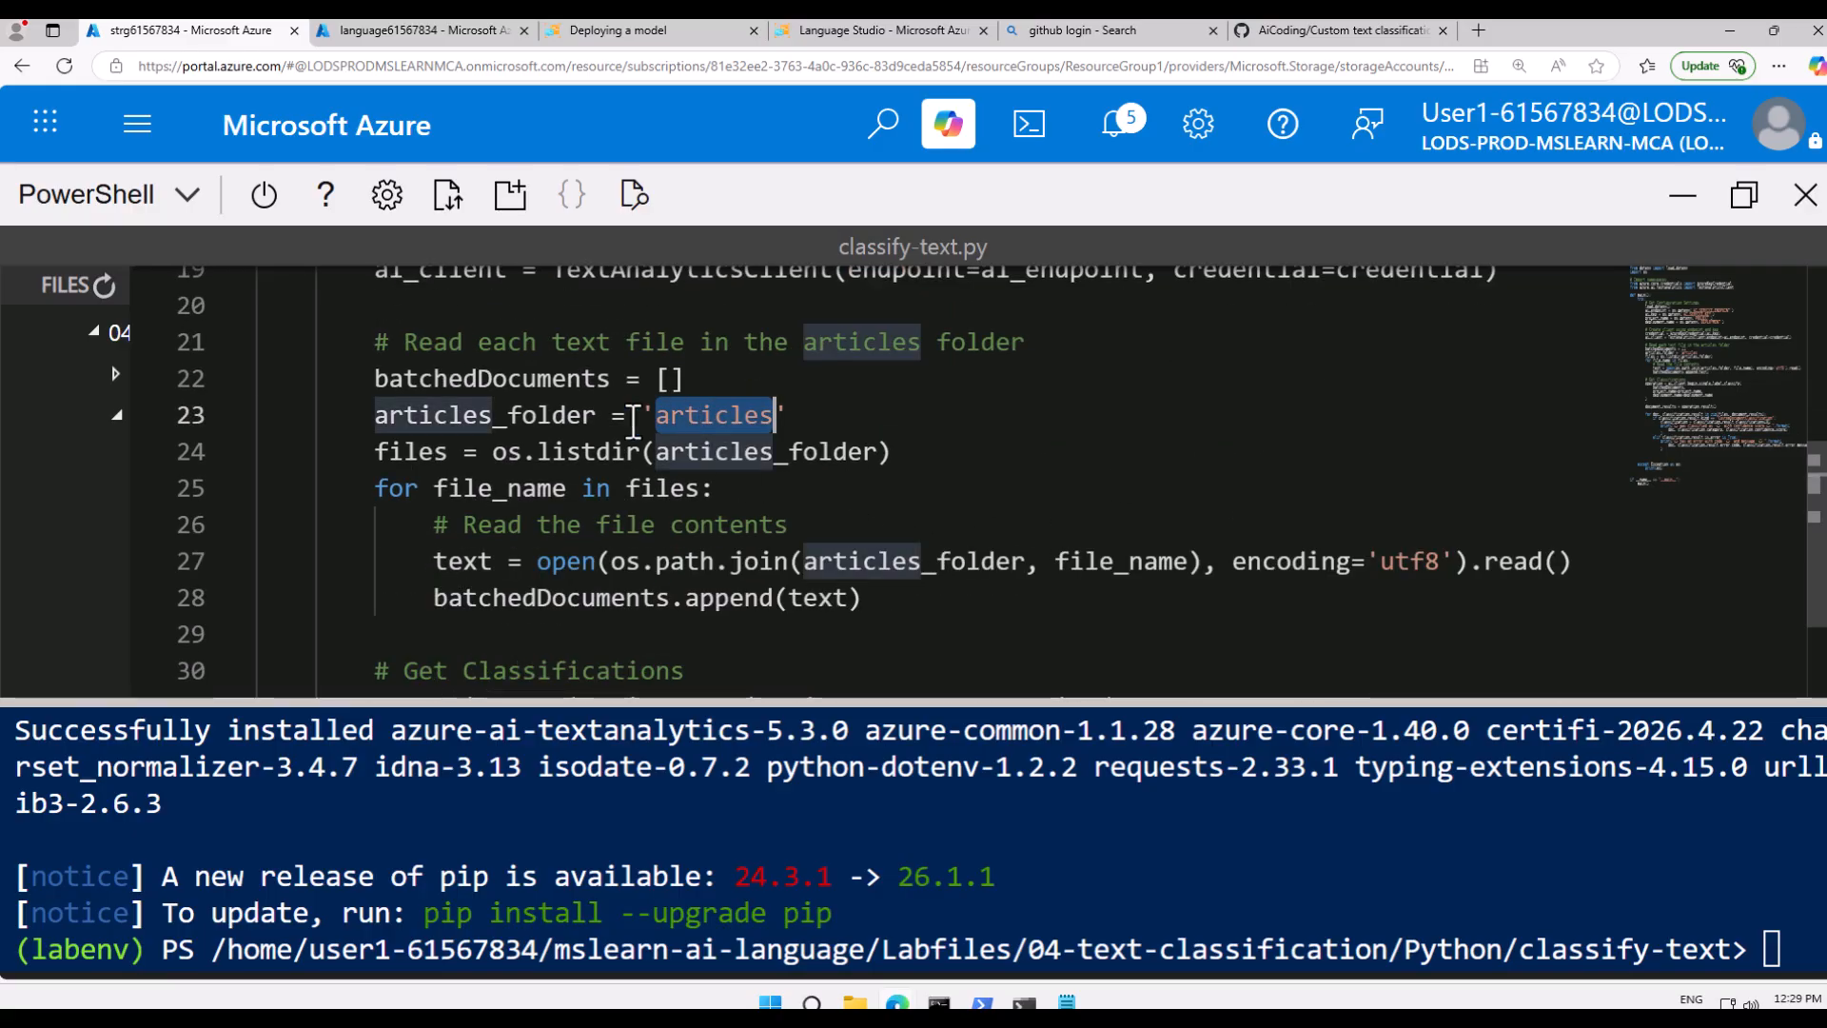
double_click(422, 455)
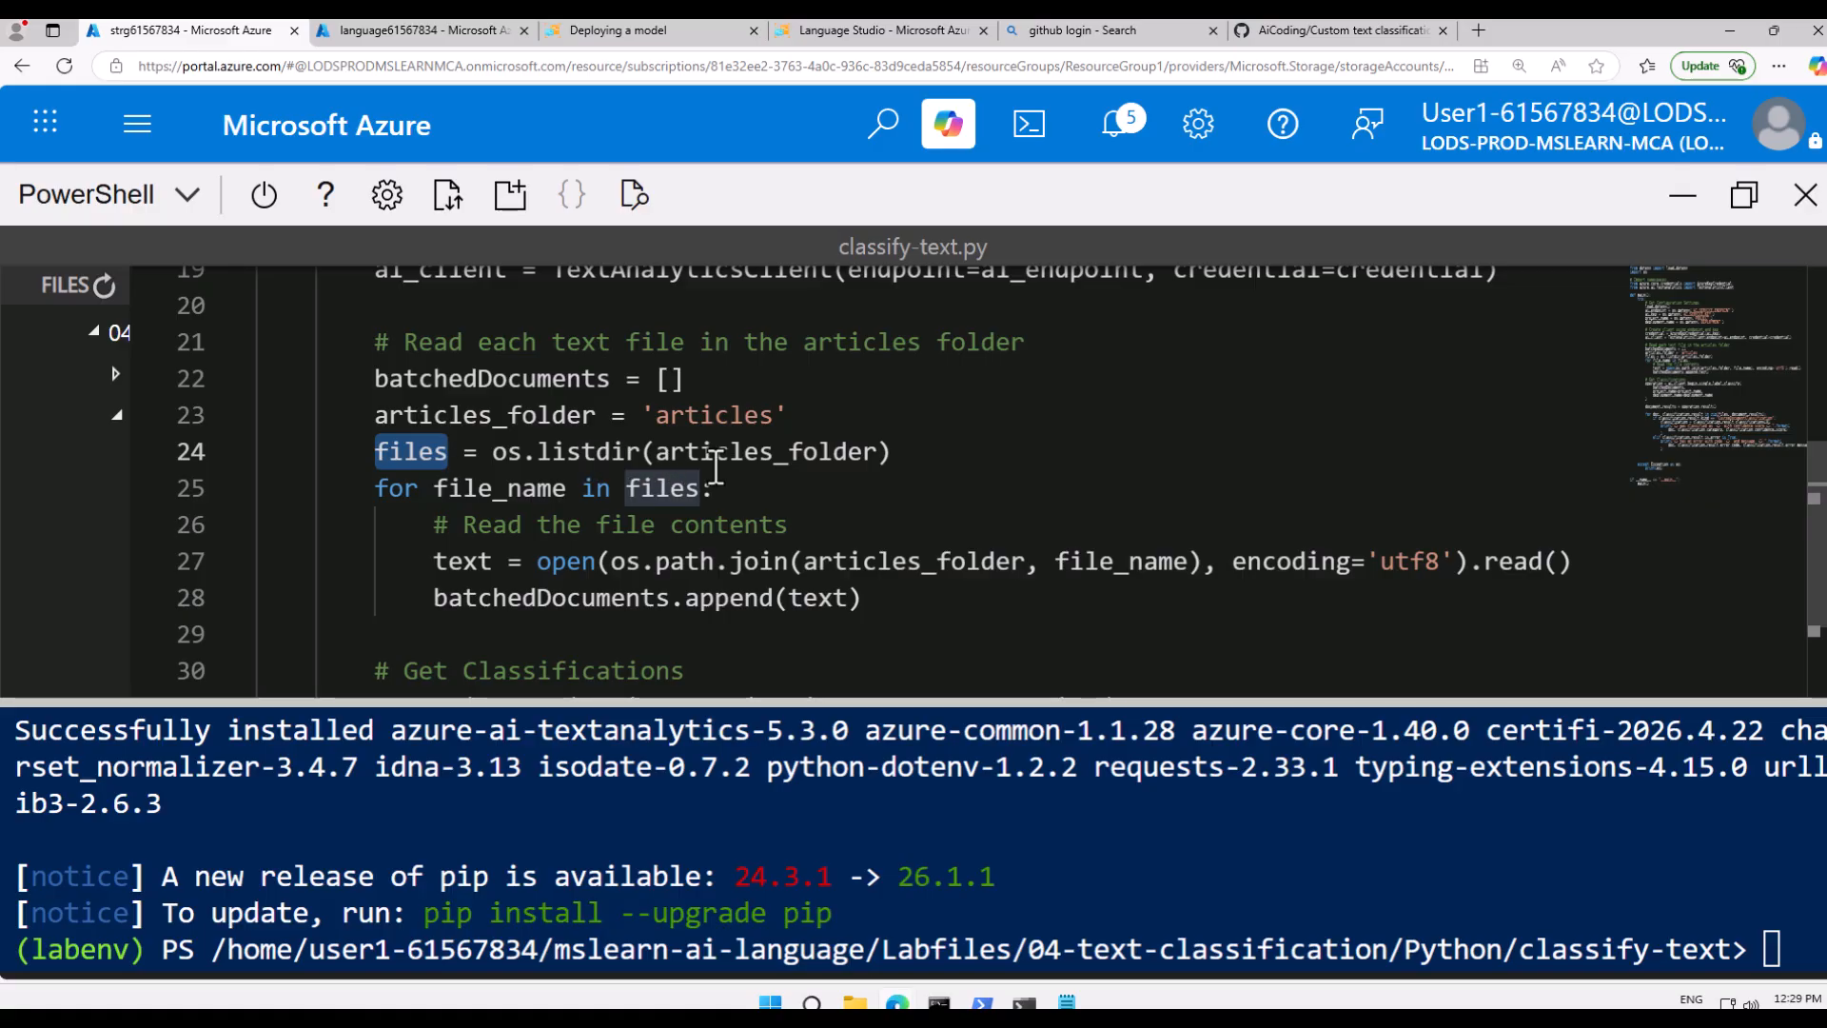
double_click(537, 492)
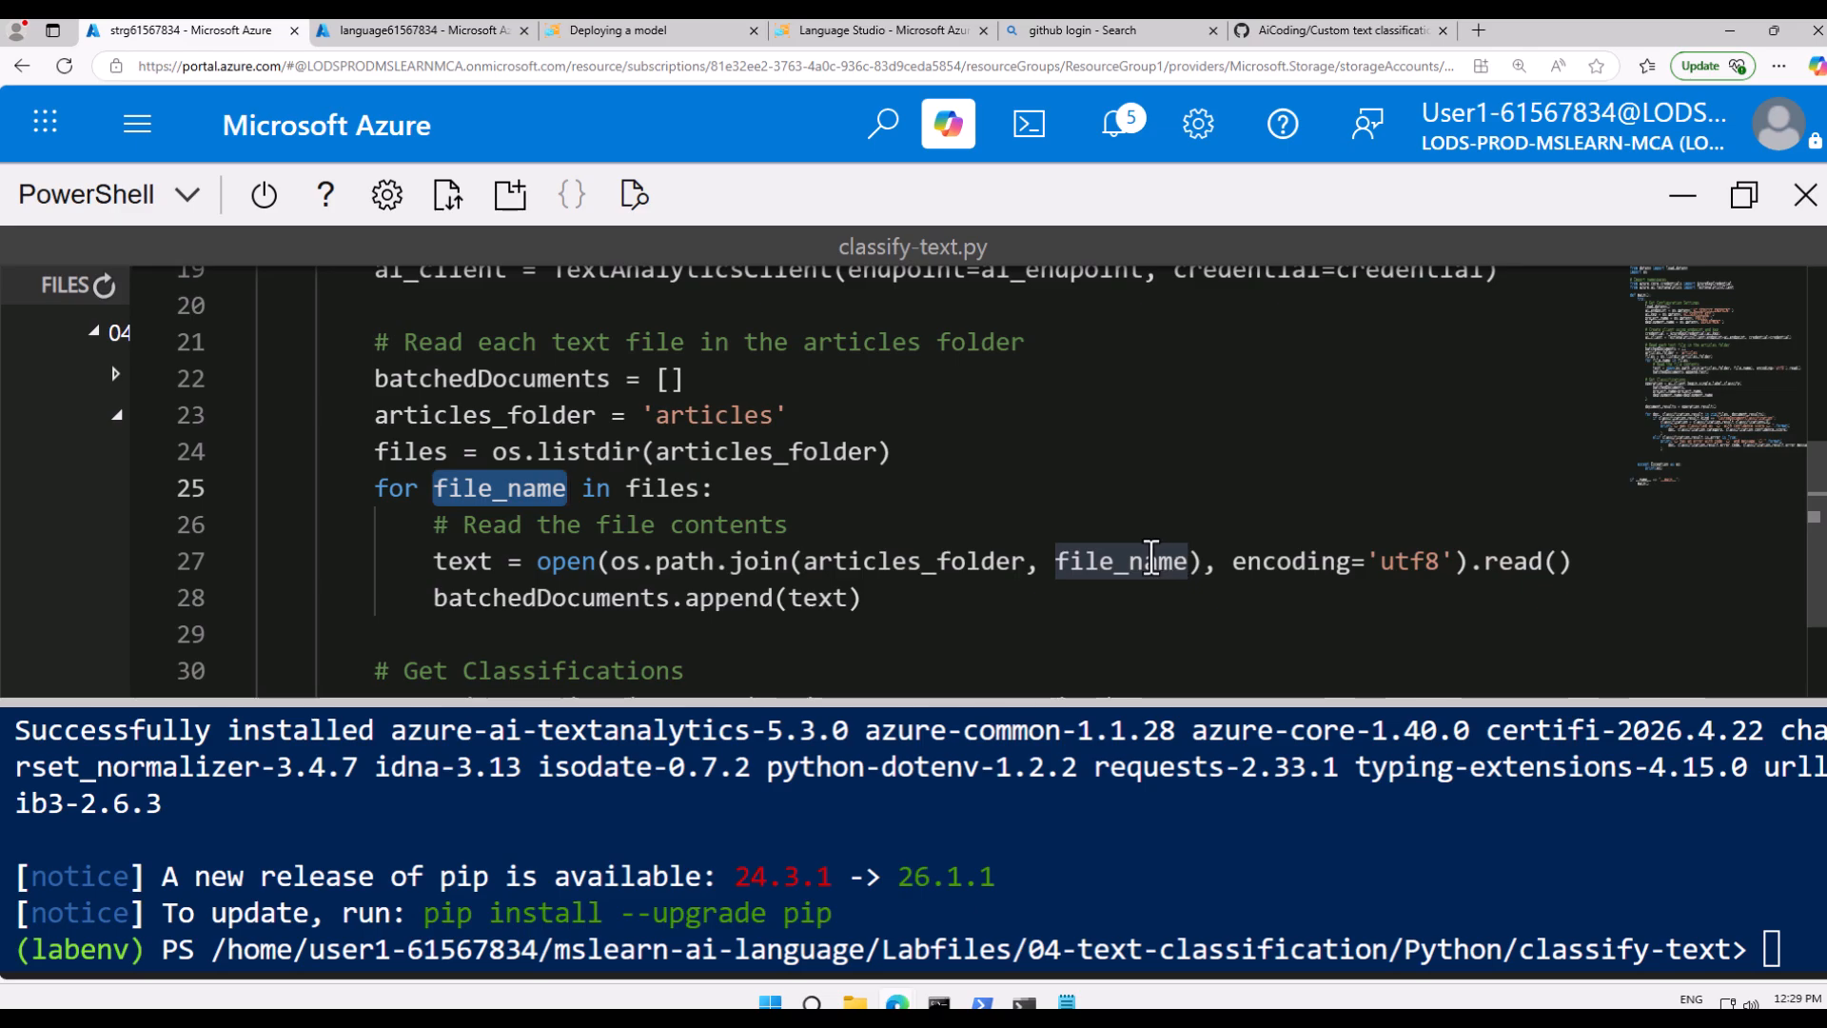
double_click(894, 561)
double_click(563, 599)
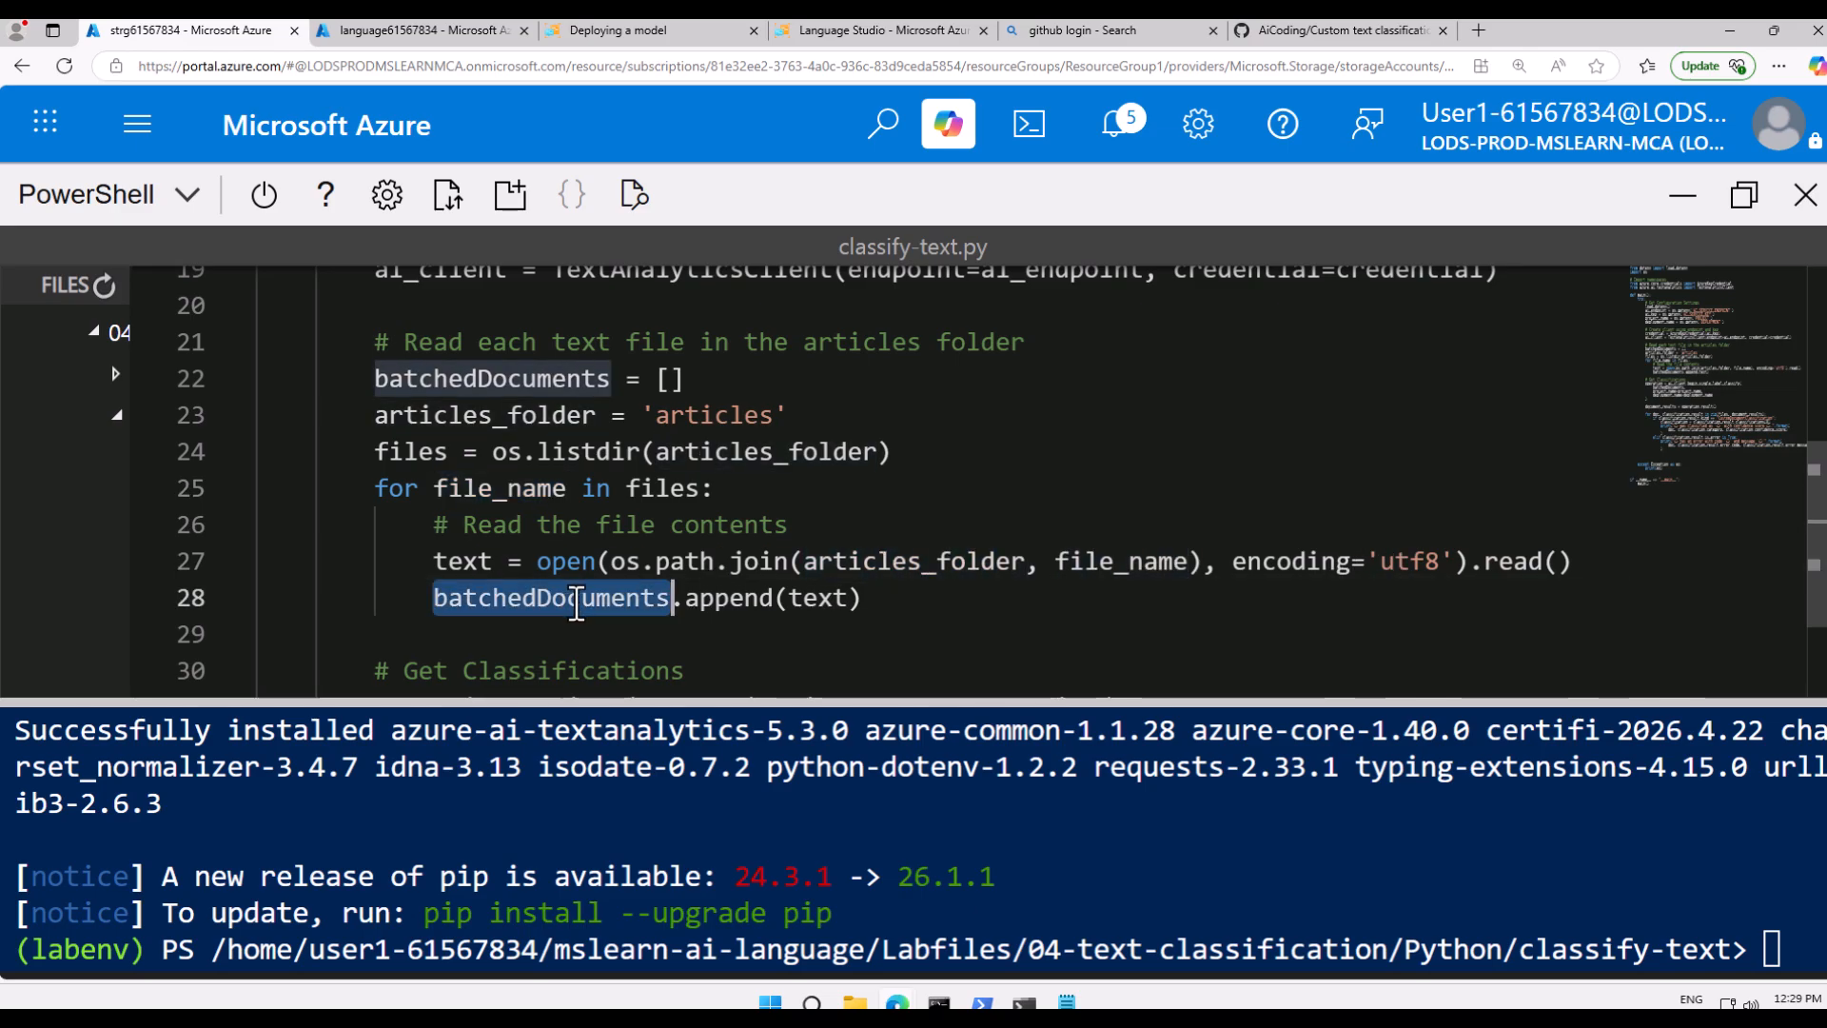
- Examine the begin_single_label_classify call and its batchedDocuments, project_name and deployment_name arguments
scroll(656, 604, "down", 1)
scroll(659, 609, "down", 1)
double_click(716, 514)
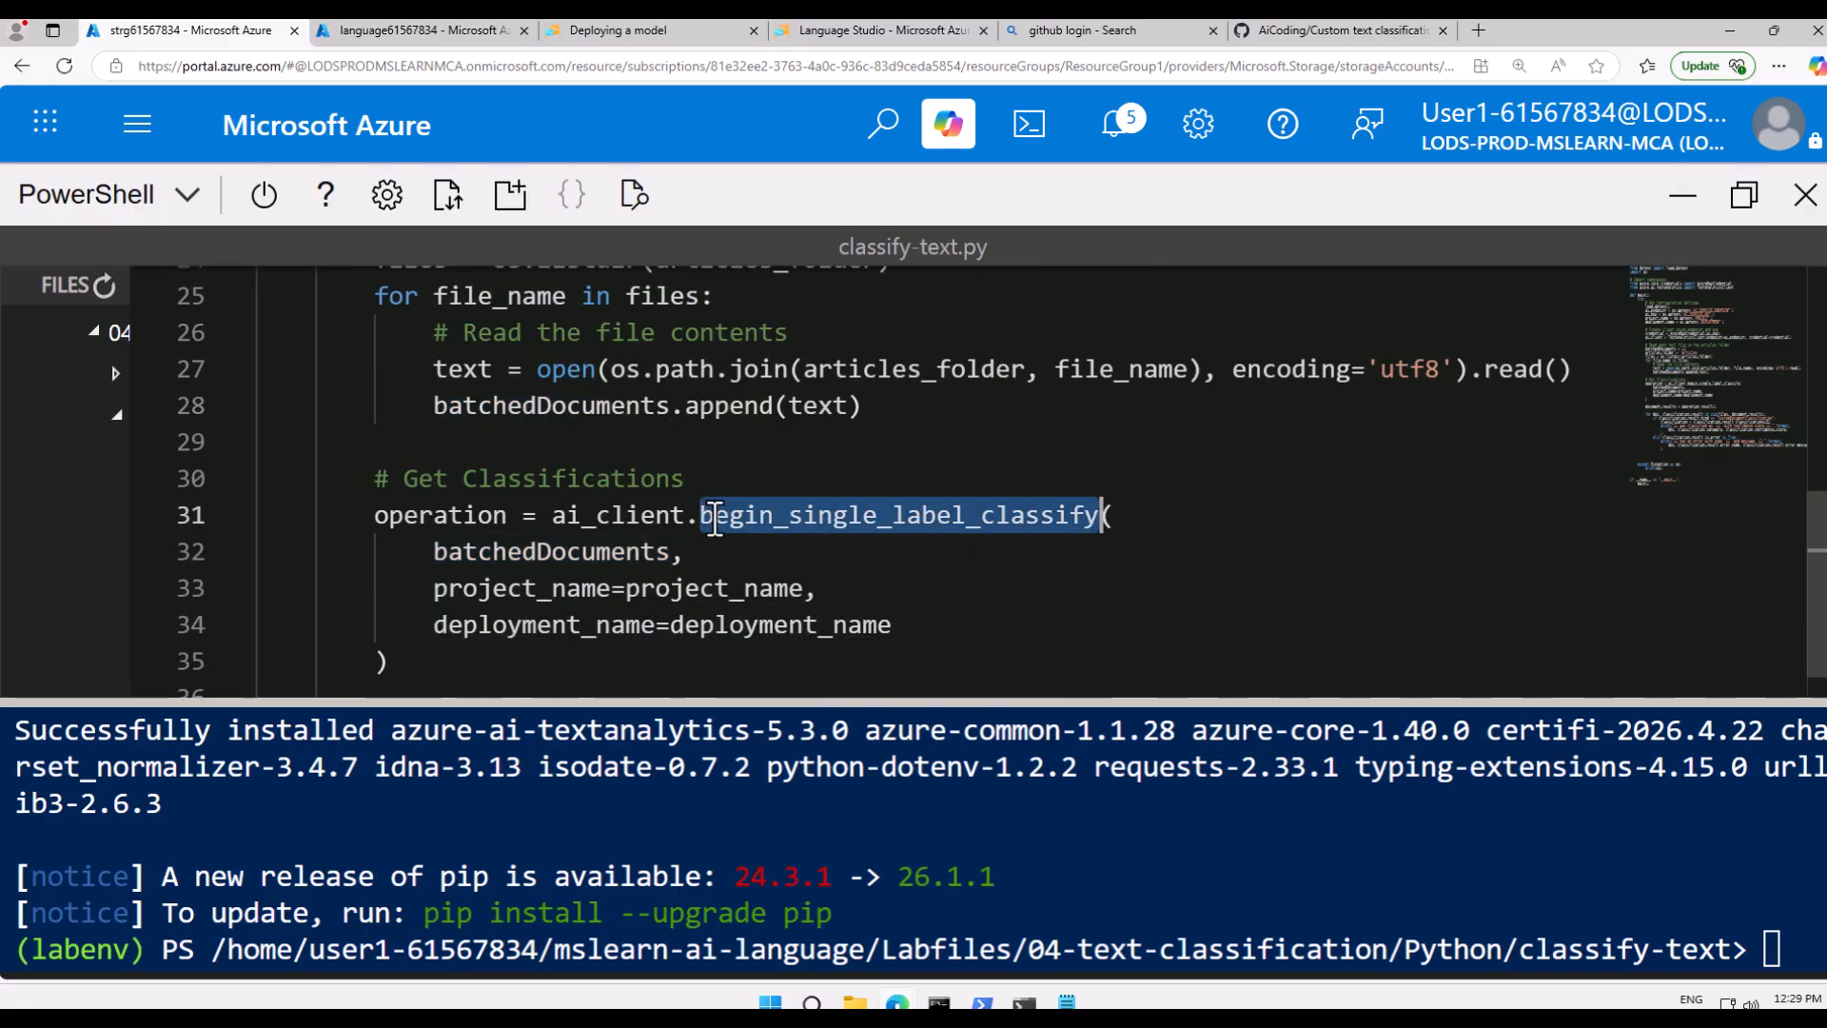
double_click(541, 551)
left_click(623, 588)
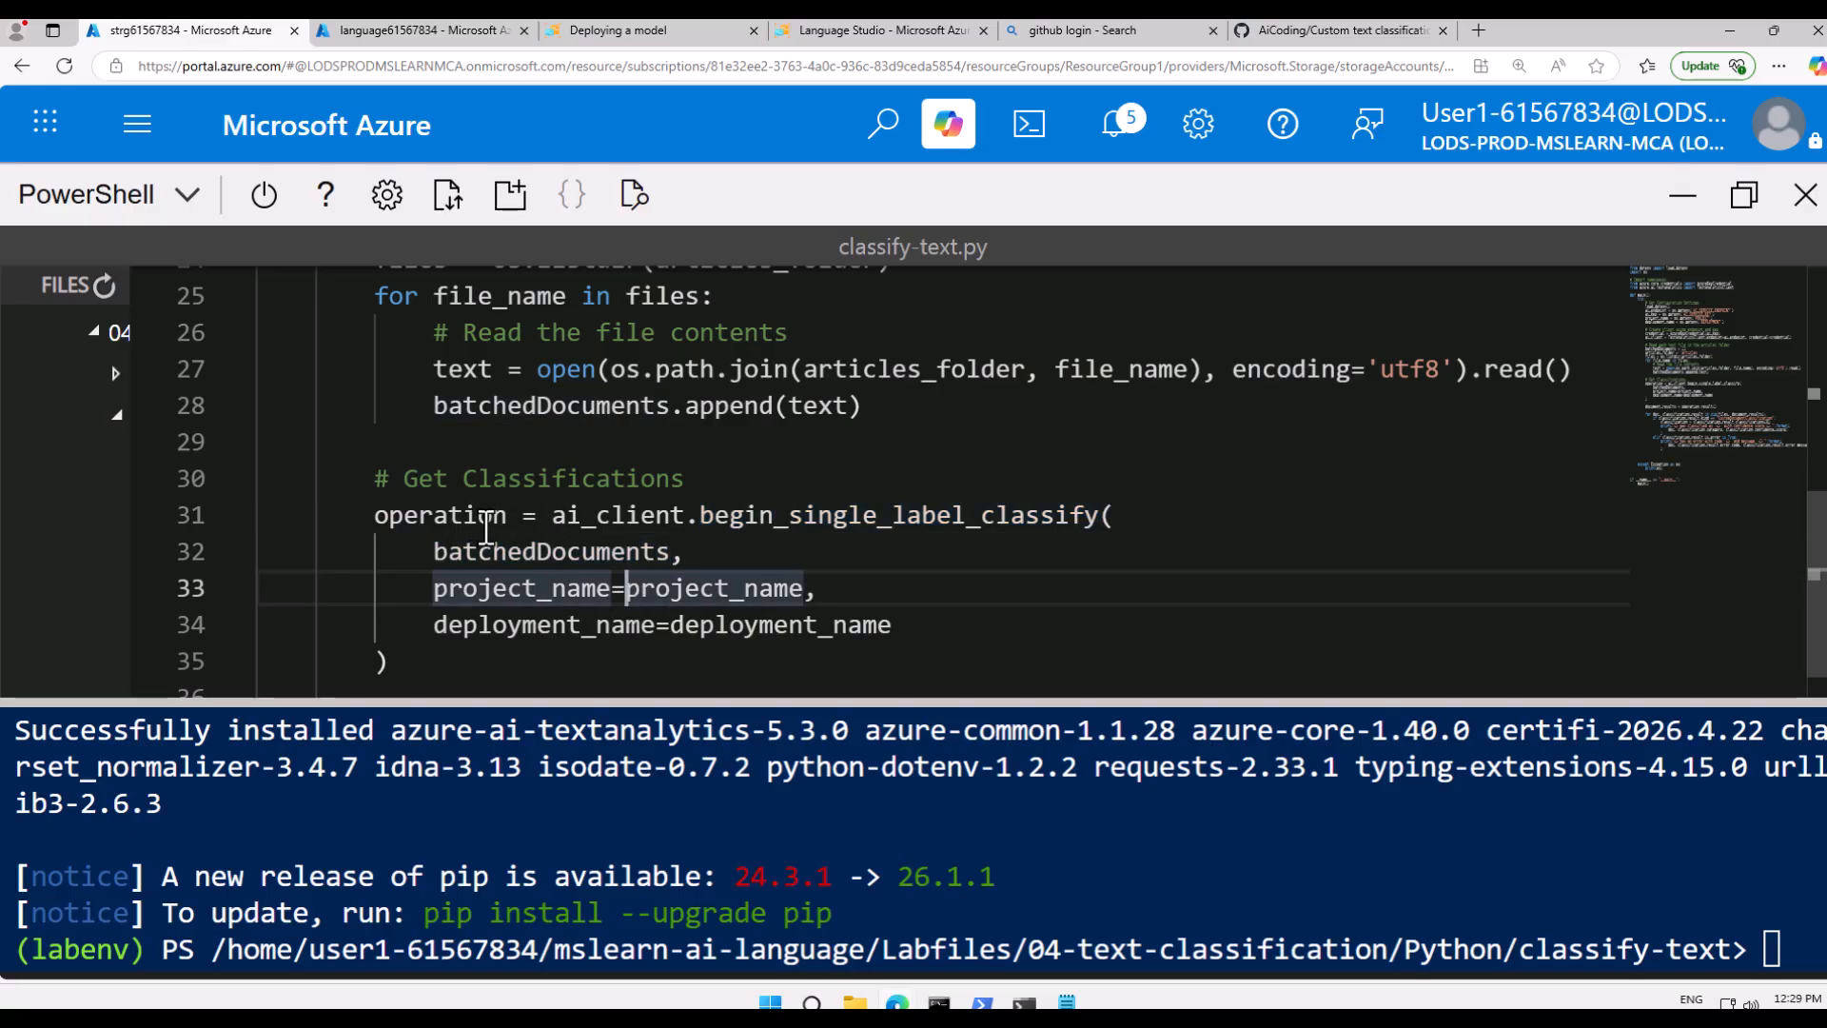
scroll(489, 526, "down", 1)
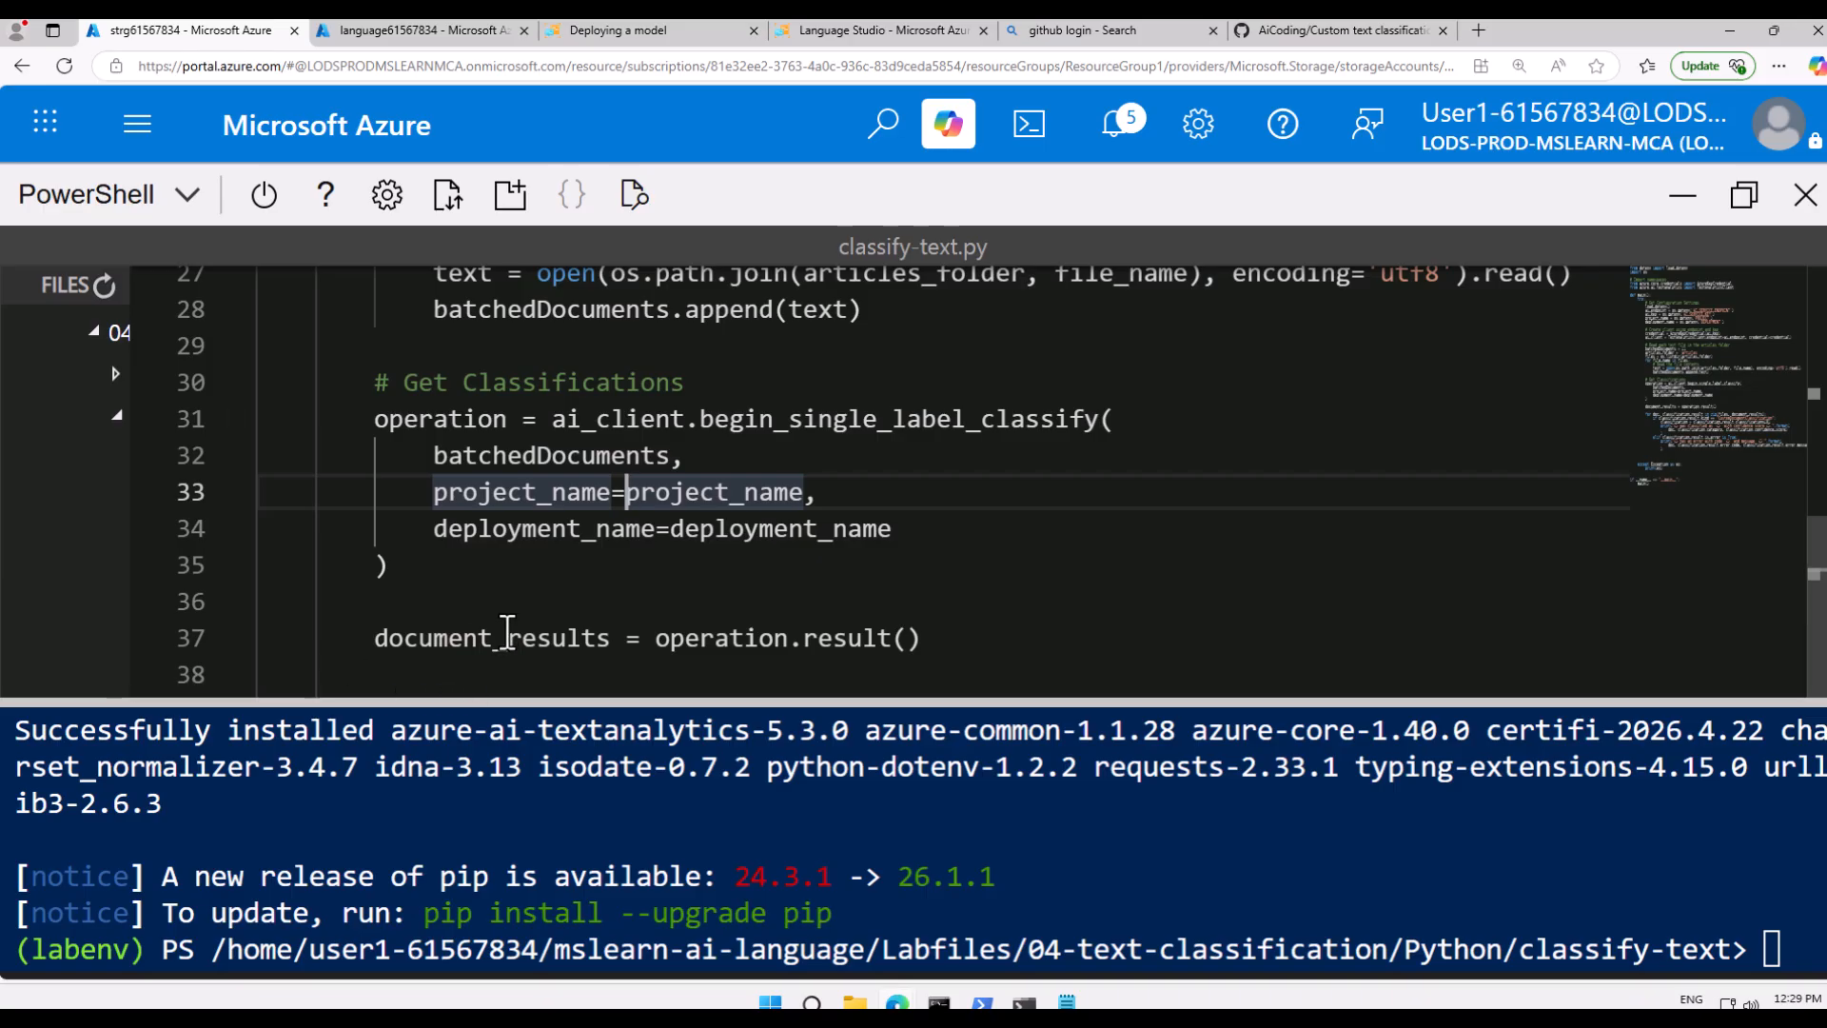
- Review the rest of classify-text.py, covering document_results, the loop that prints category and confidence score, and the error handling
double_click(507, 638)
scroll(508, 633, "down", 1)
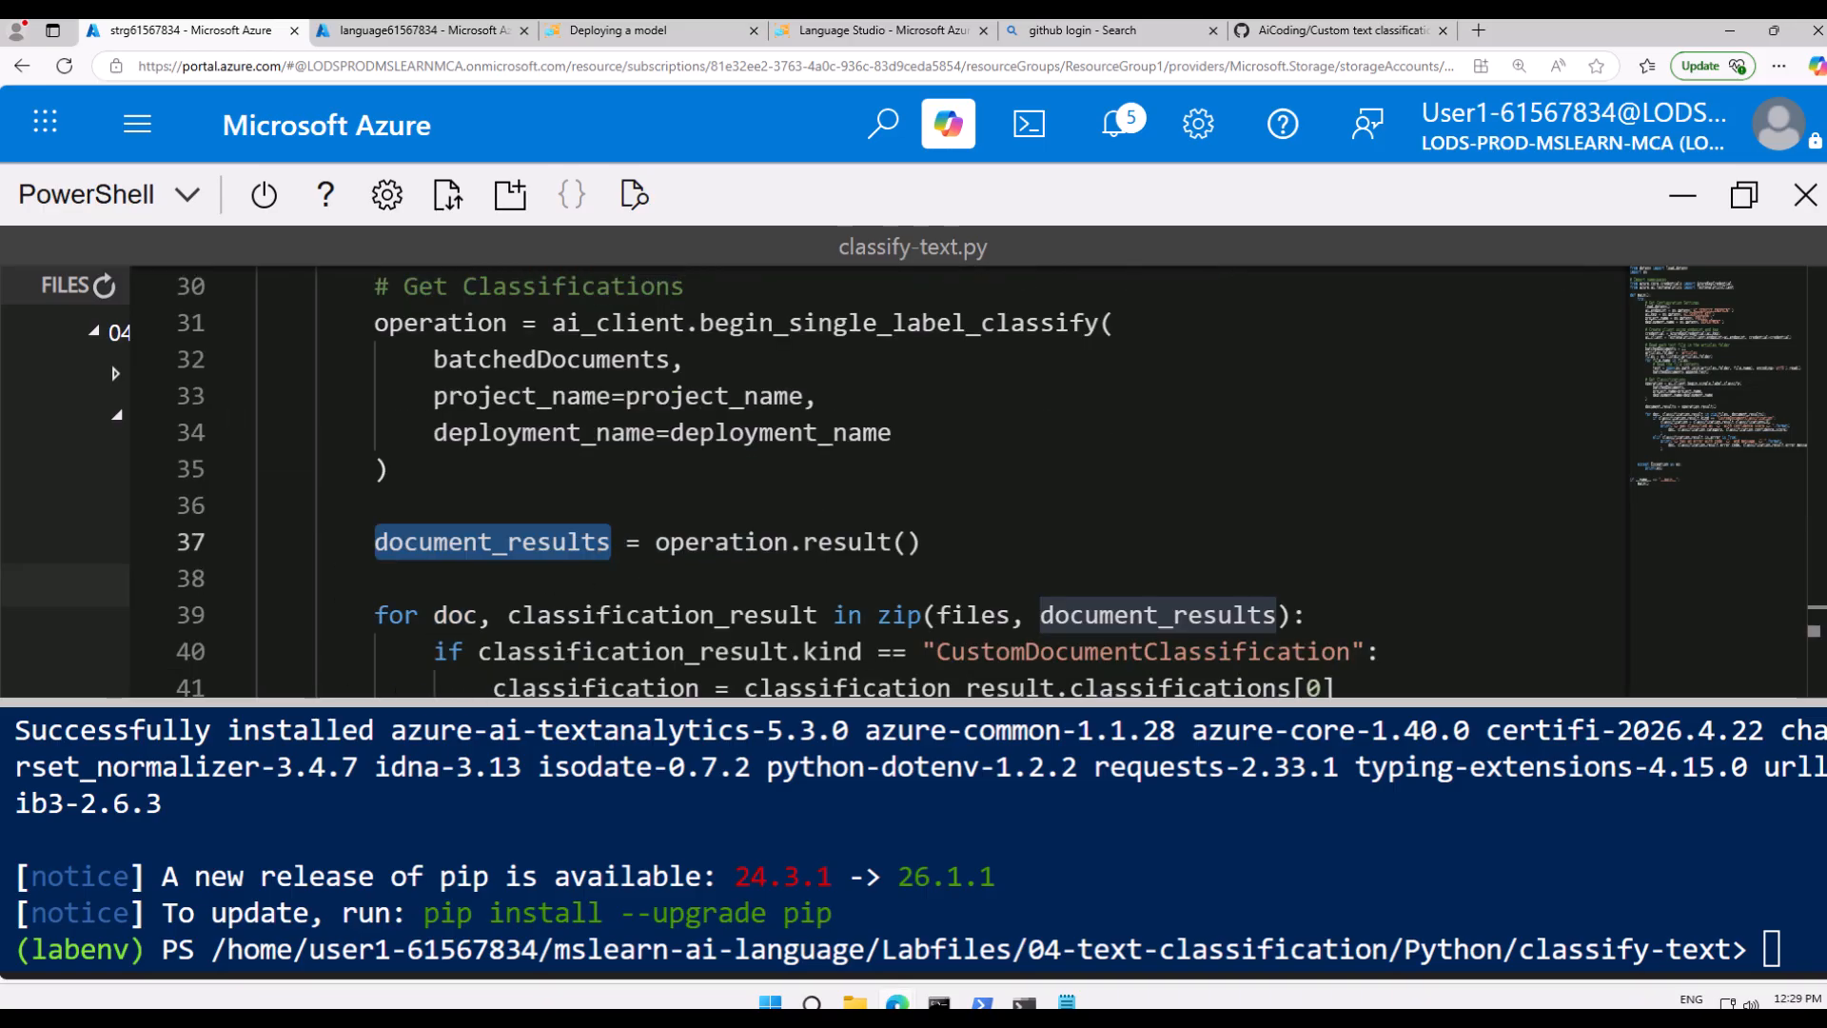
scroll(480, 612, "down", 1)
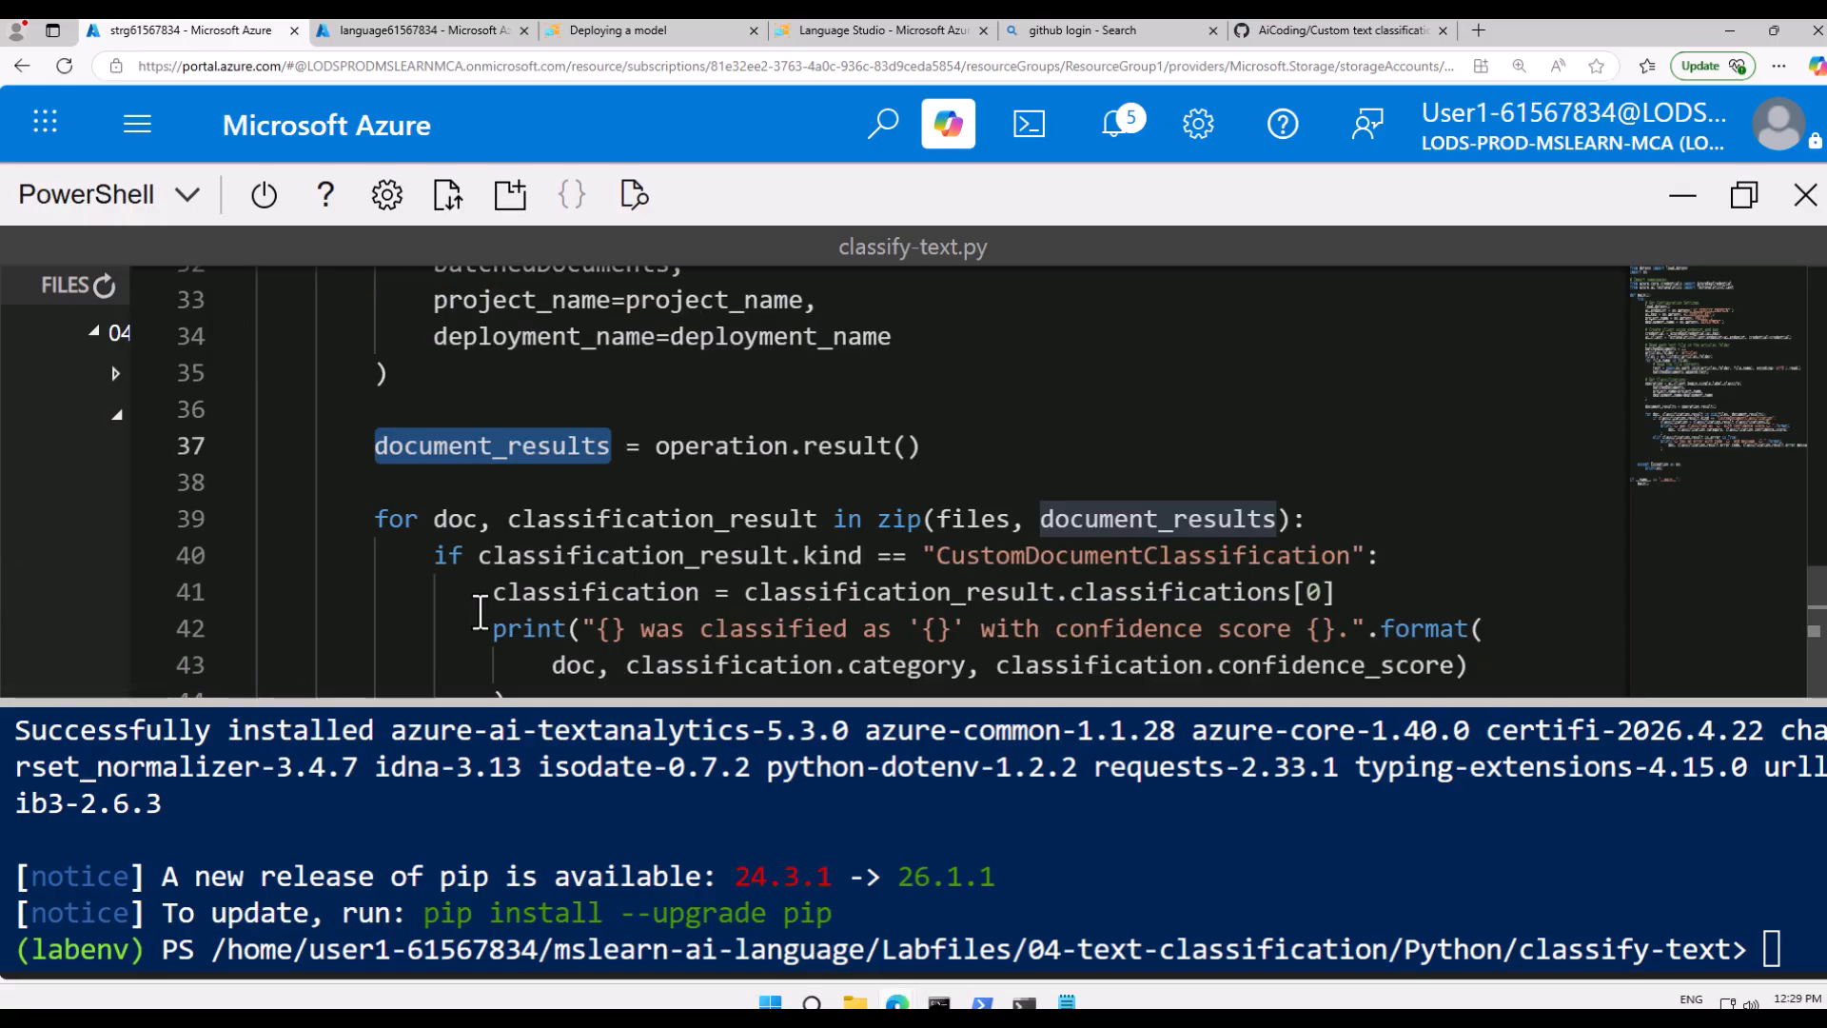
scroll(481, 612, "down", 1)
left_click(538, 428)
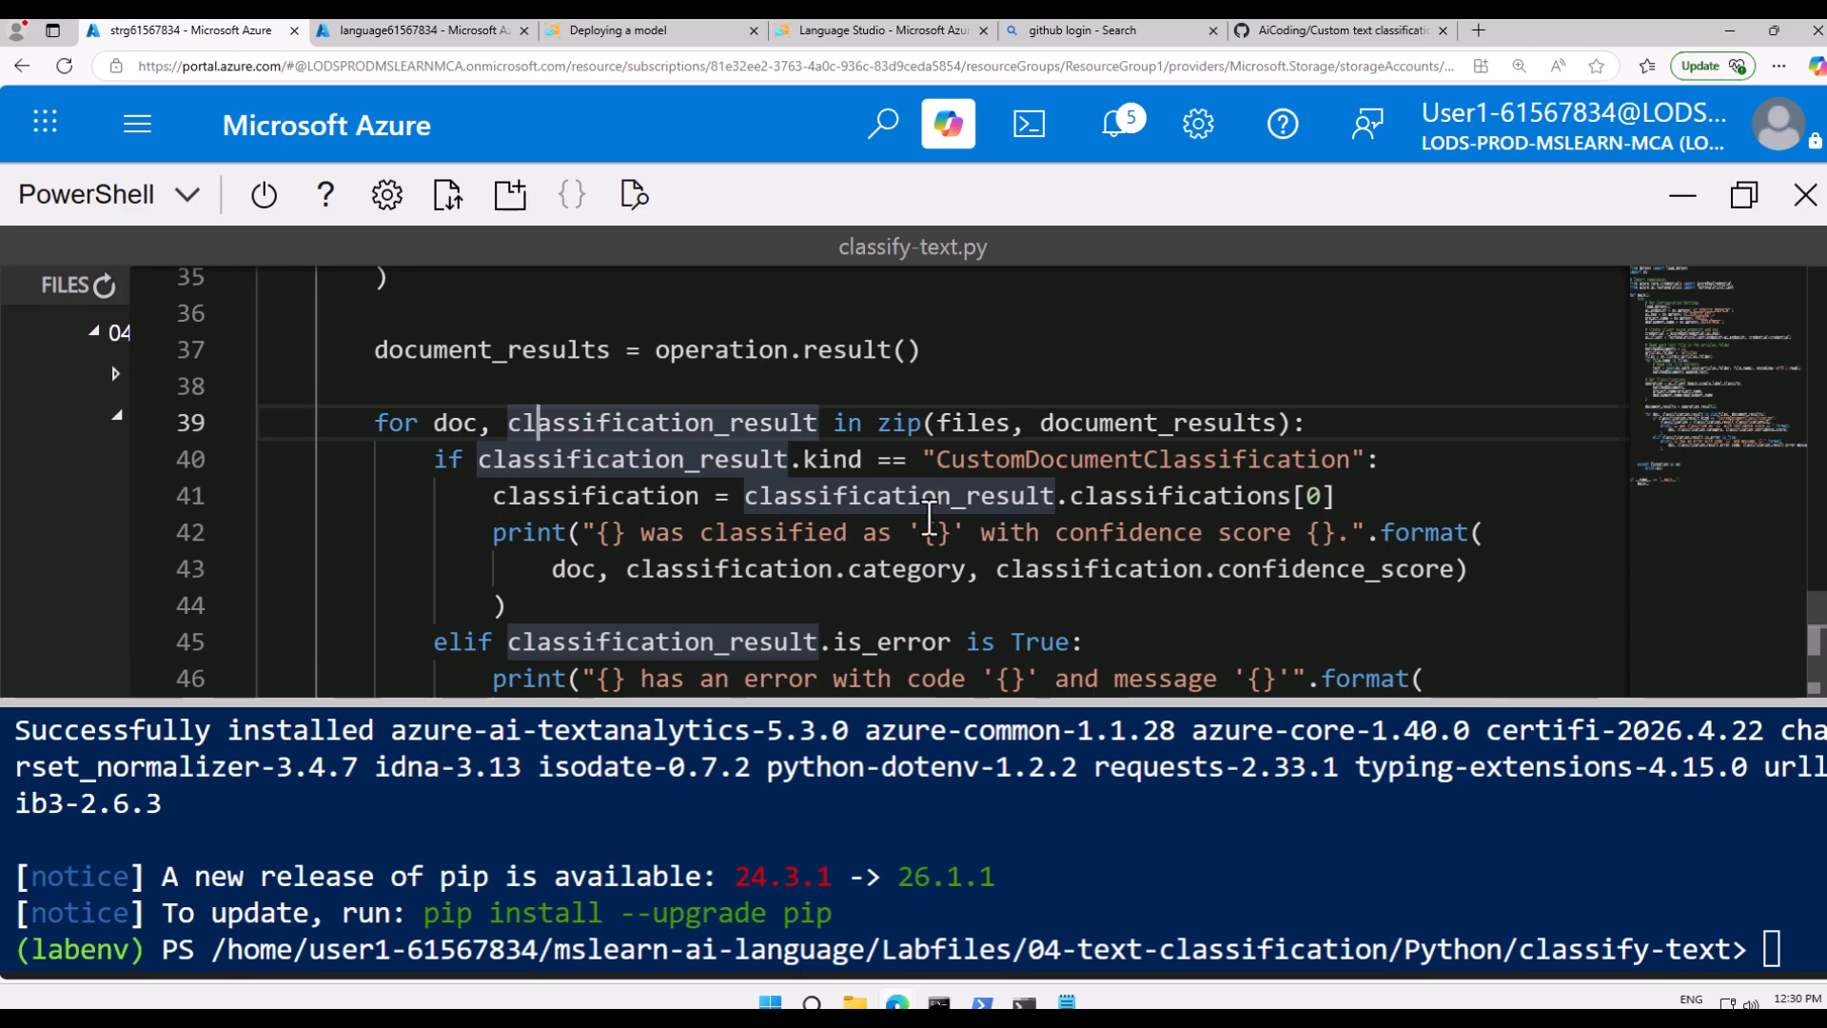
scroll(931, 509, "down", 1)
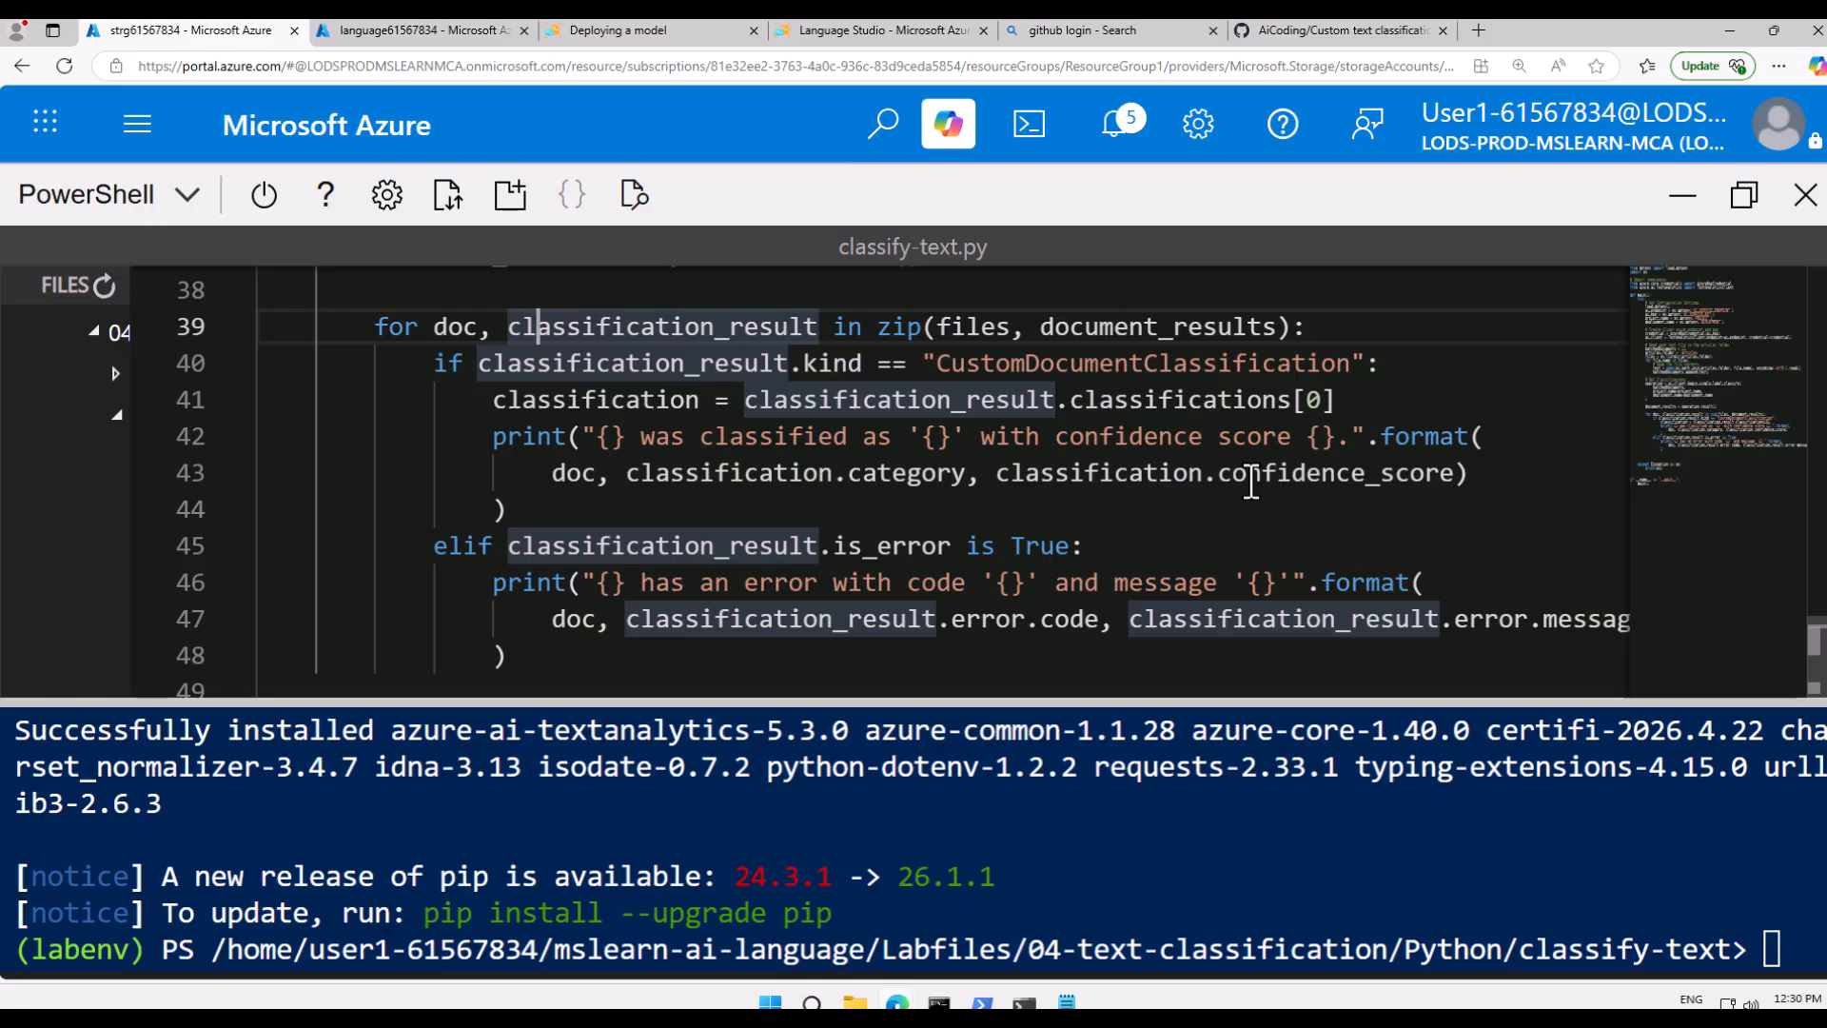
scroll(1251, 482, "down", 3)
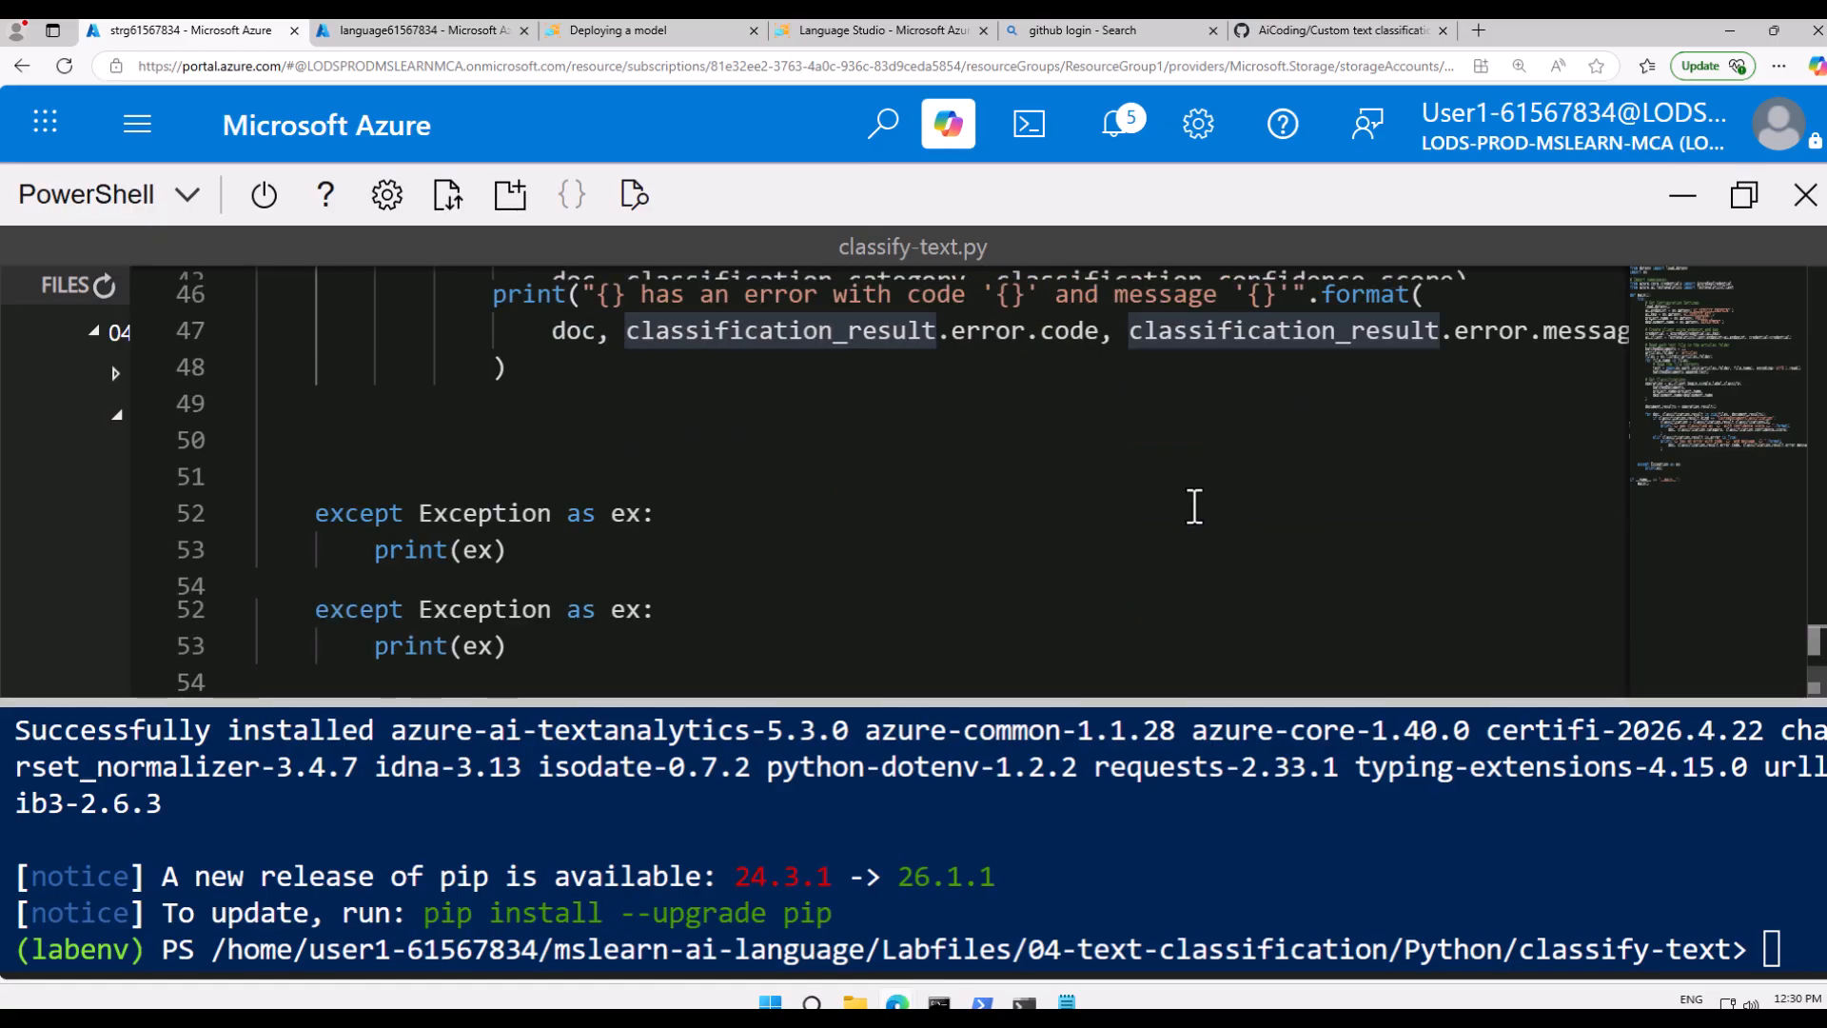
scroll(1186, 506, "down", 1)
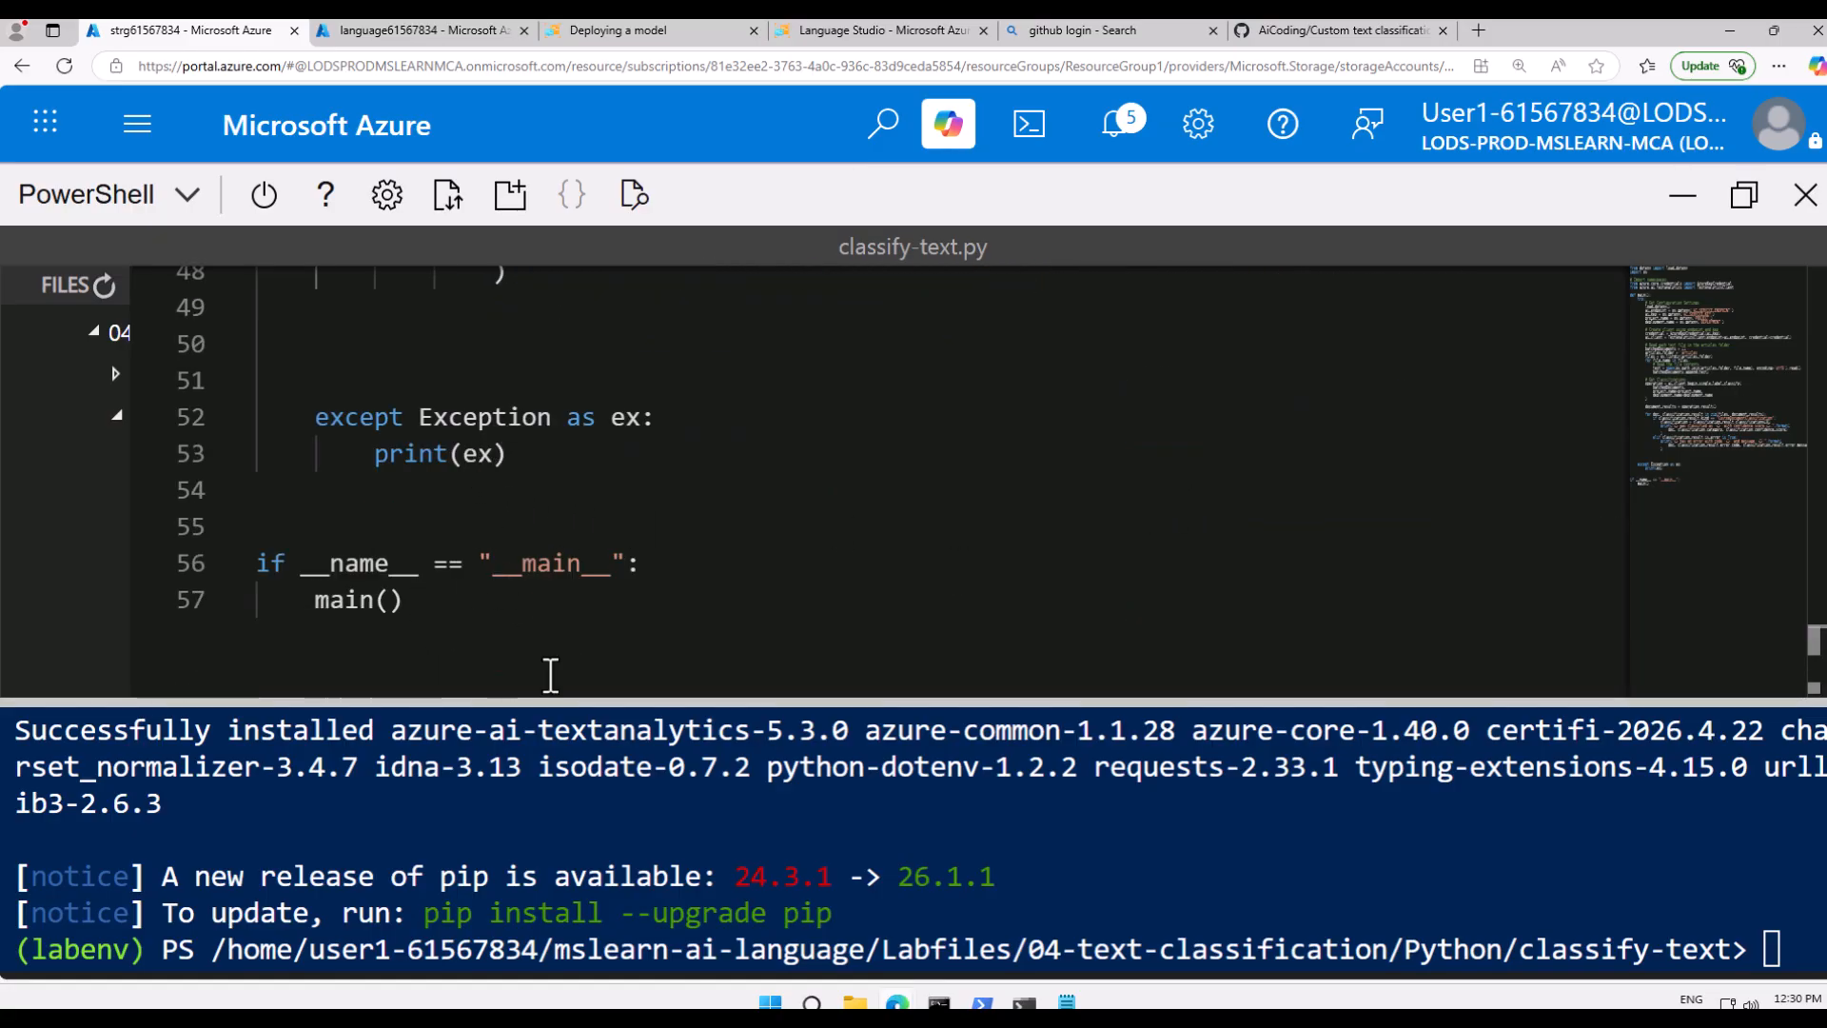
- Run python classify-text.py in the Cloud Shell terminal and check the category and confidence score of each article
left_click(1776, 957)
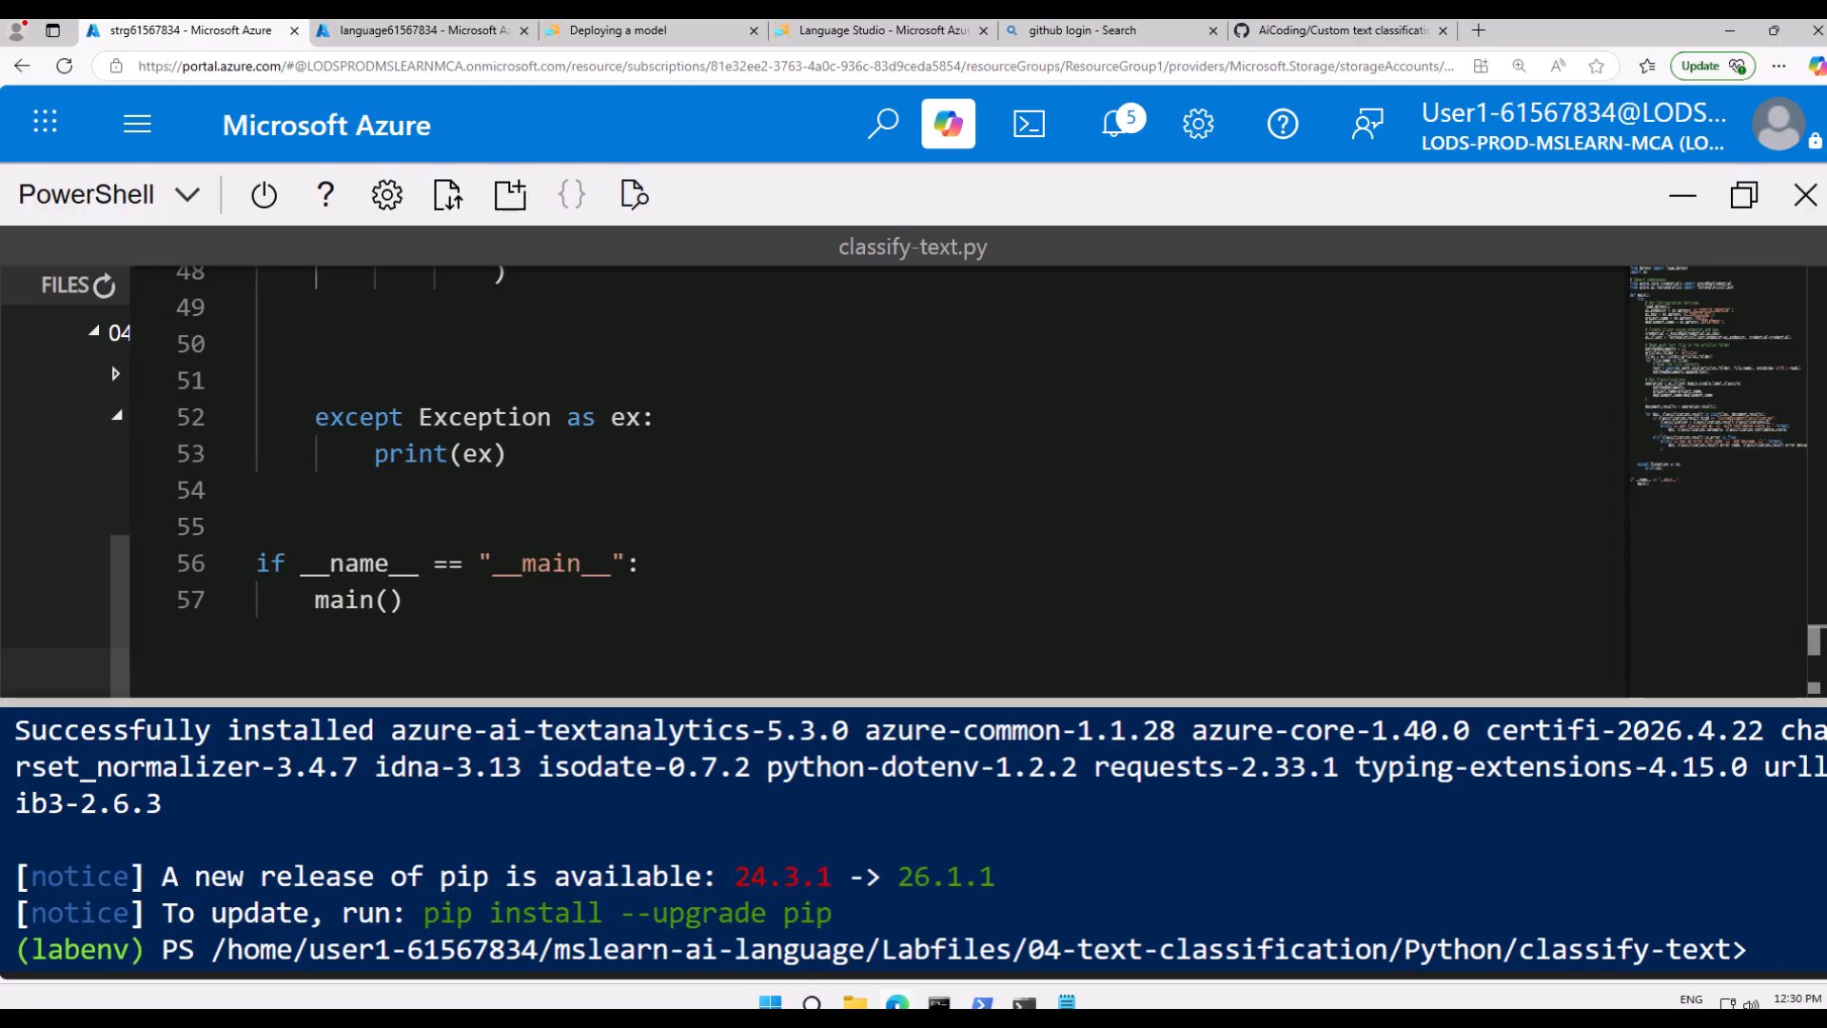
type("python classify-text.py")
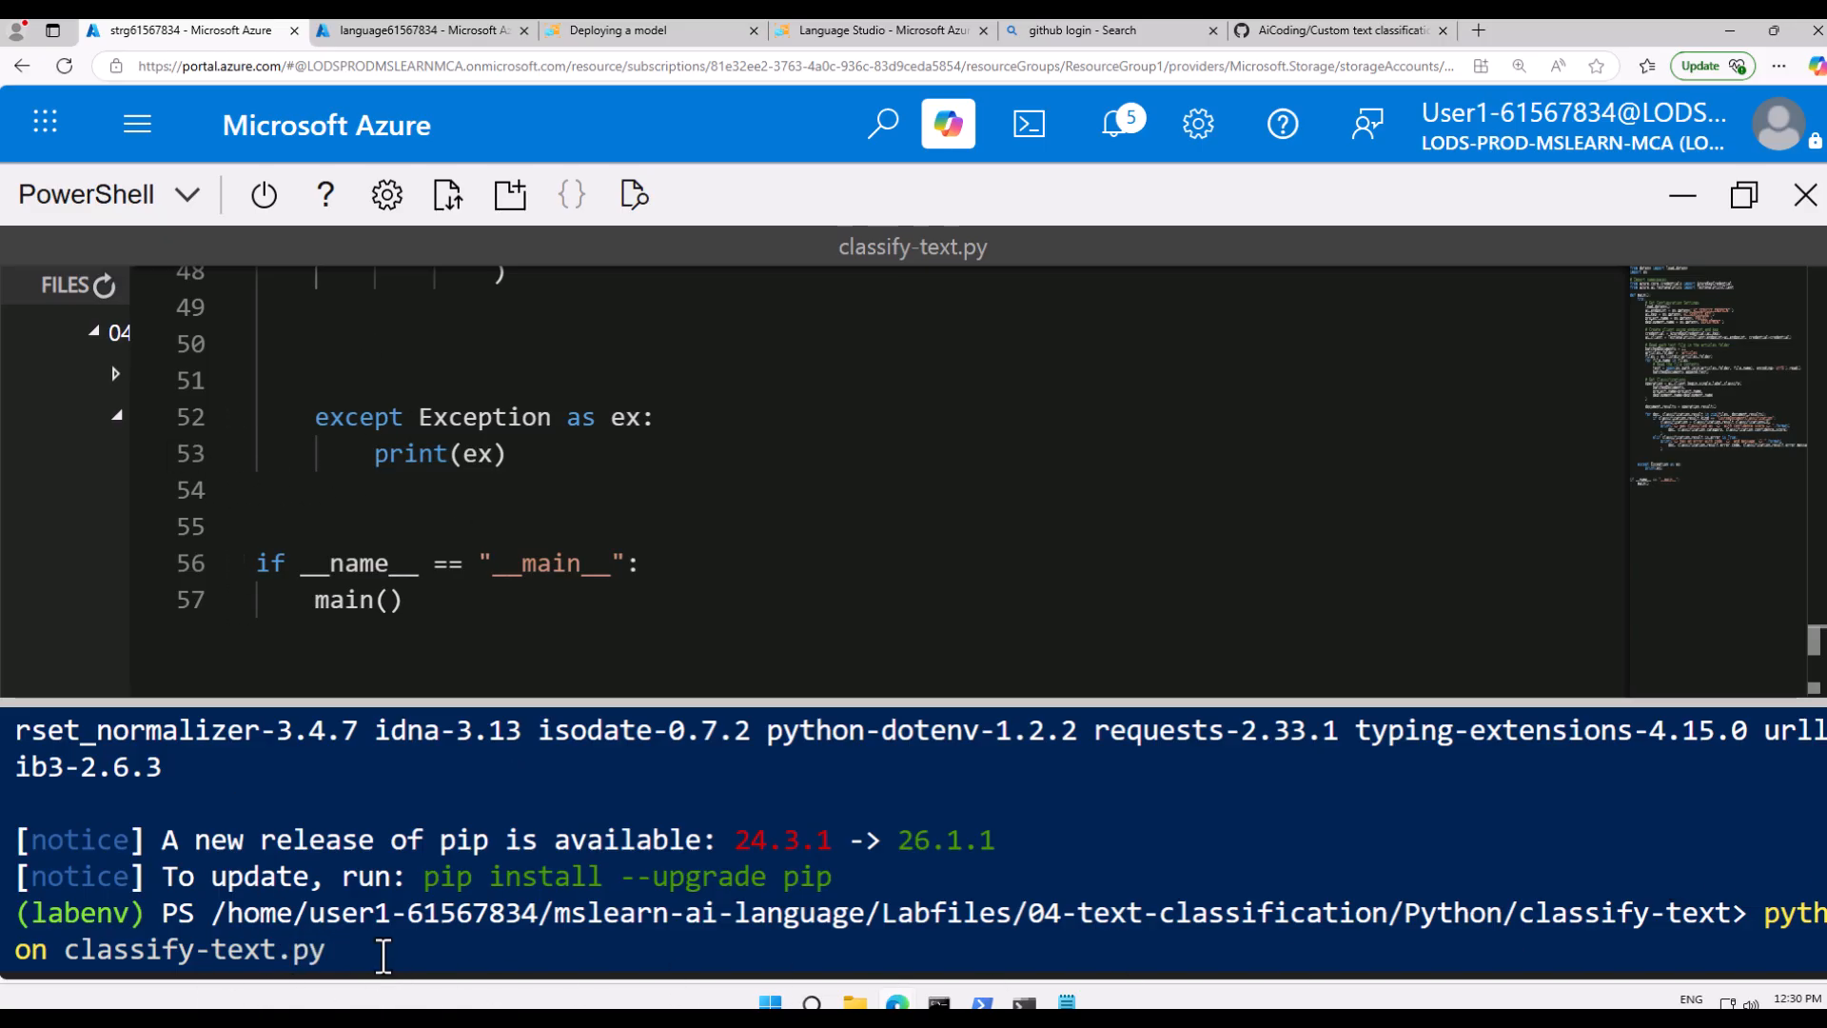
key("Return")
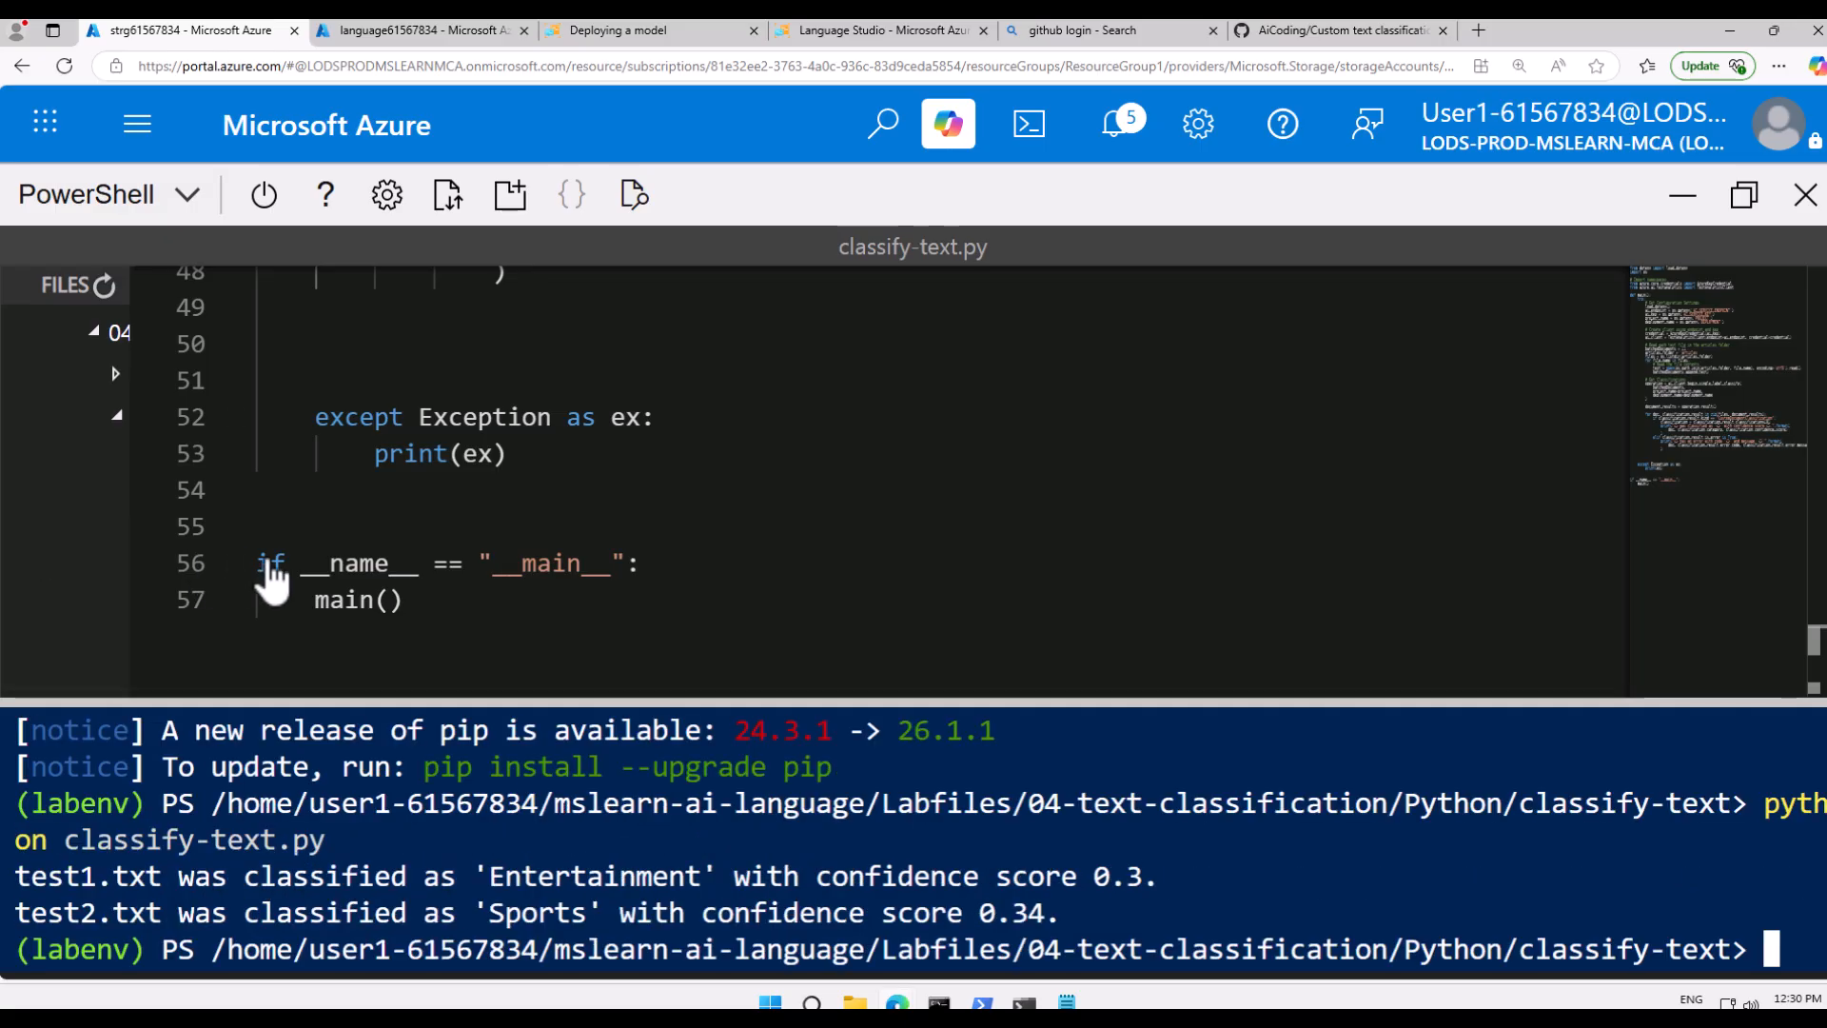
left_click_drag(48, 876, 178, 876)
double_click(580, 876)
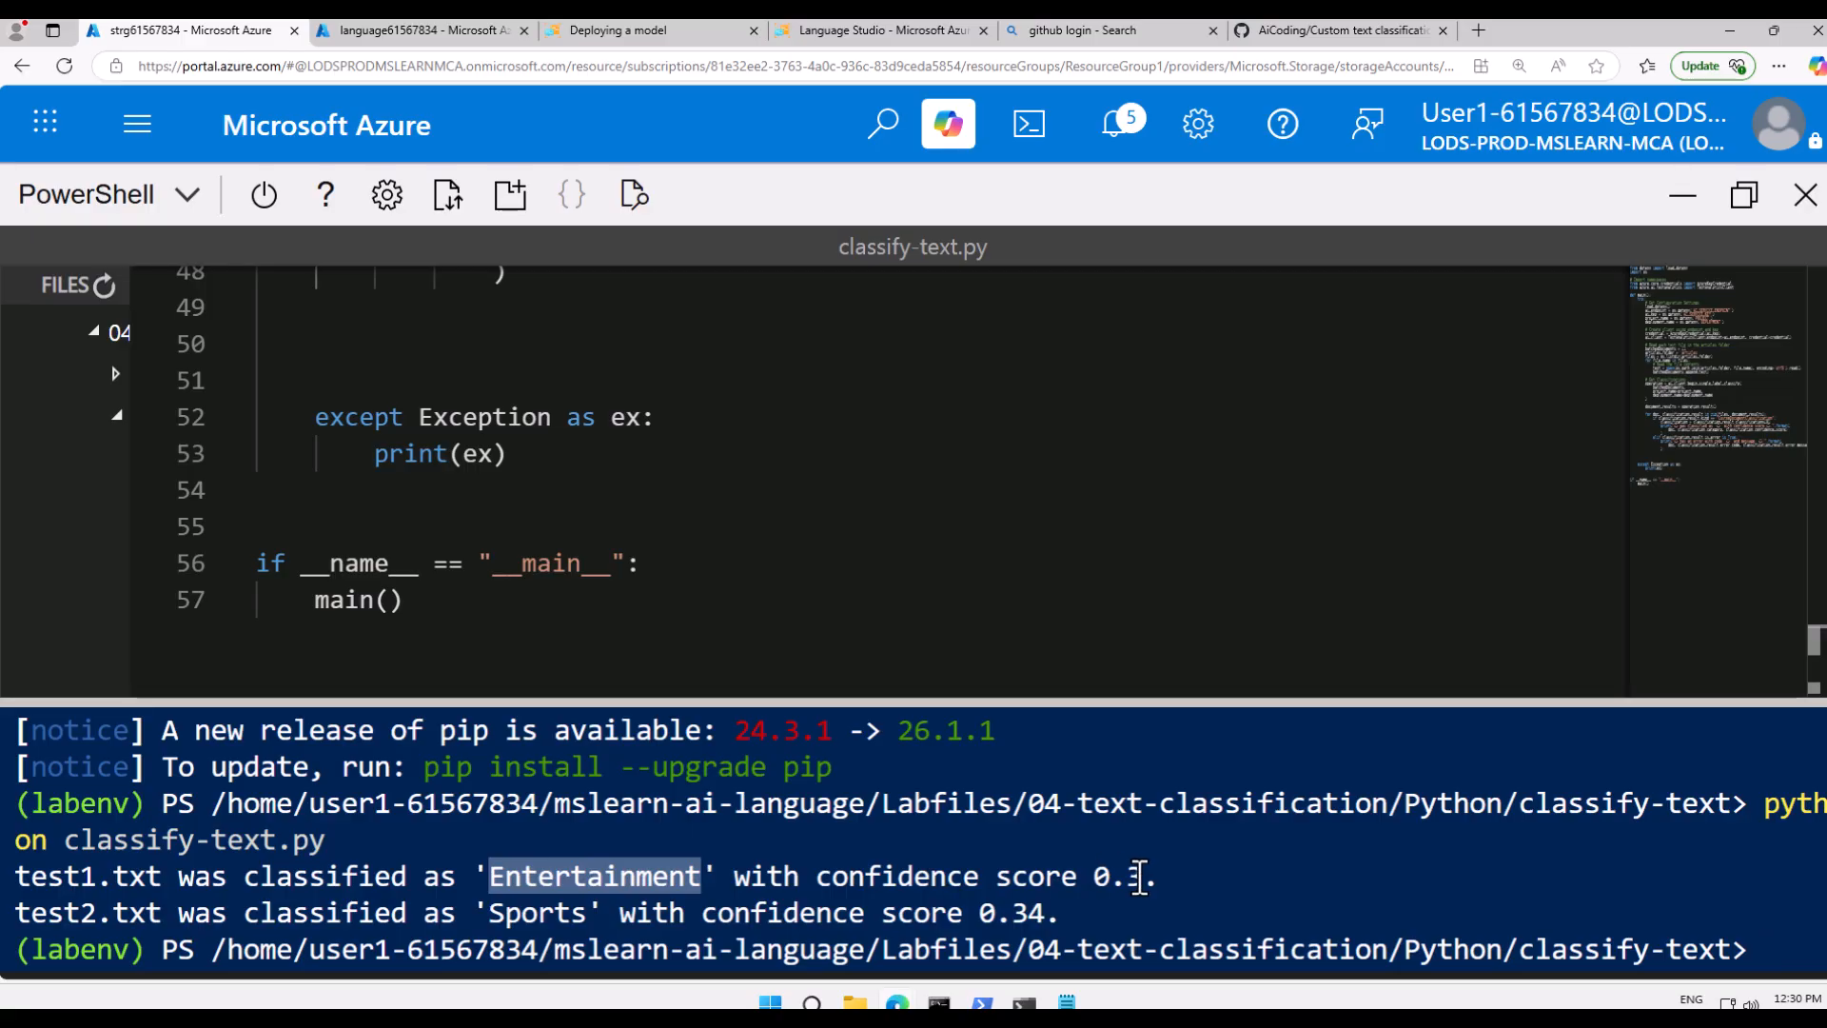
left_click_drag(1147, 875, 956, 916)
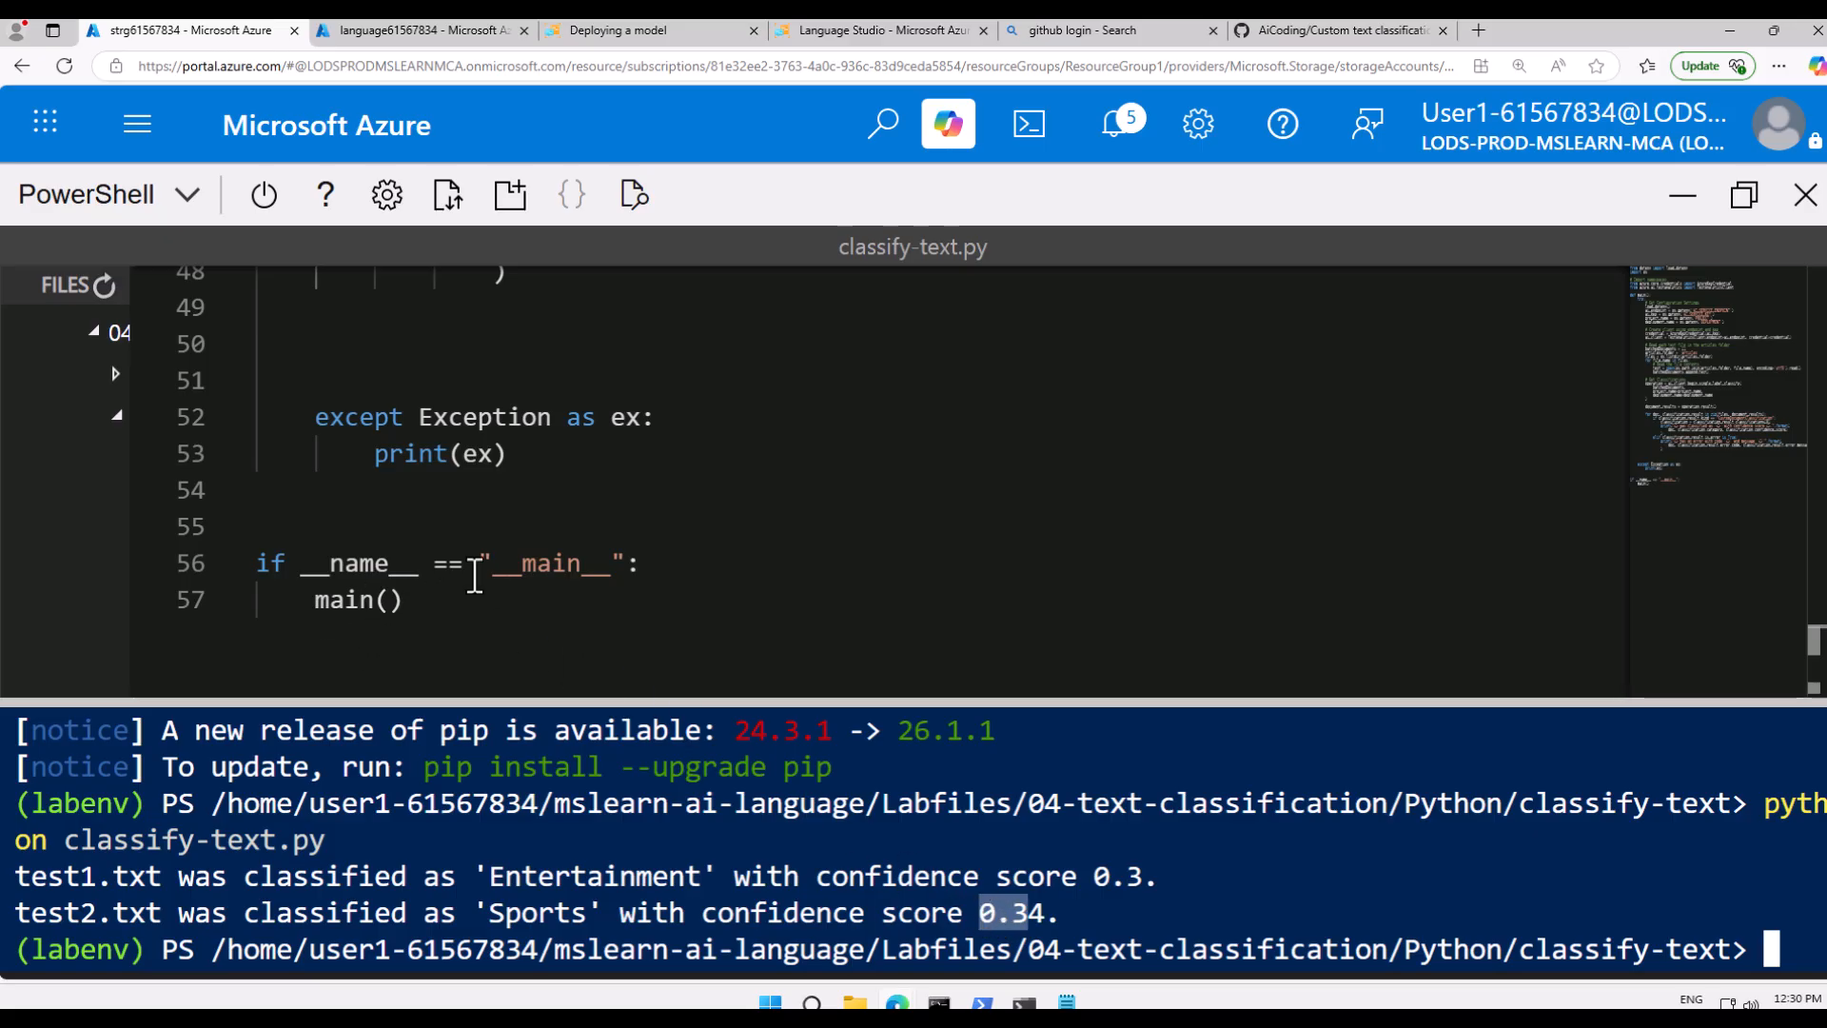
- Reopen test2.txt and read through its text to compare it with the classification output
scroll(476, 576, "down", 1)
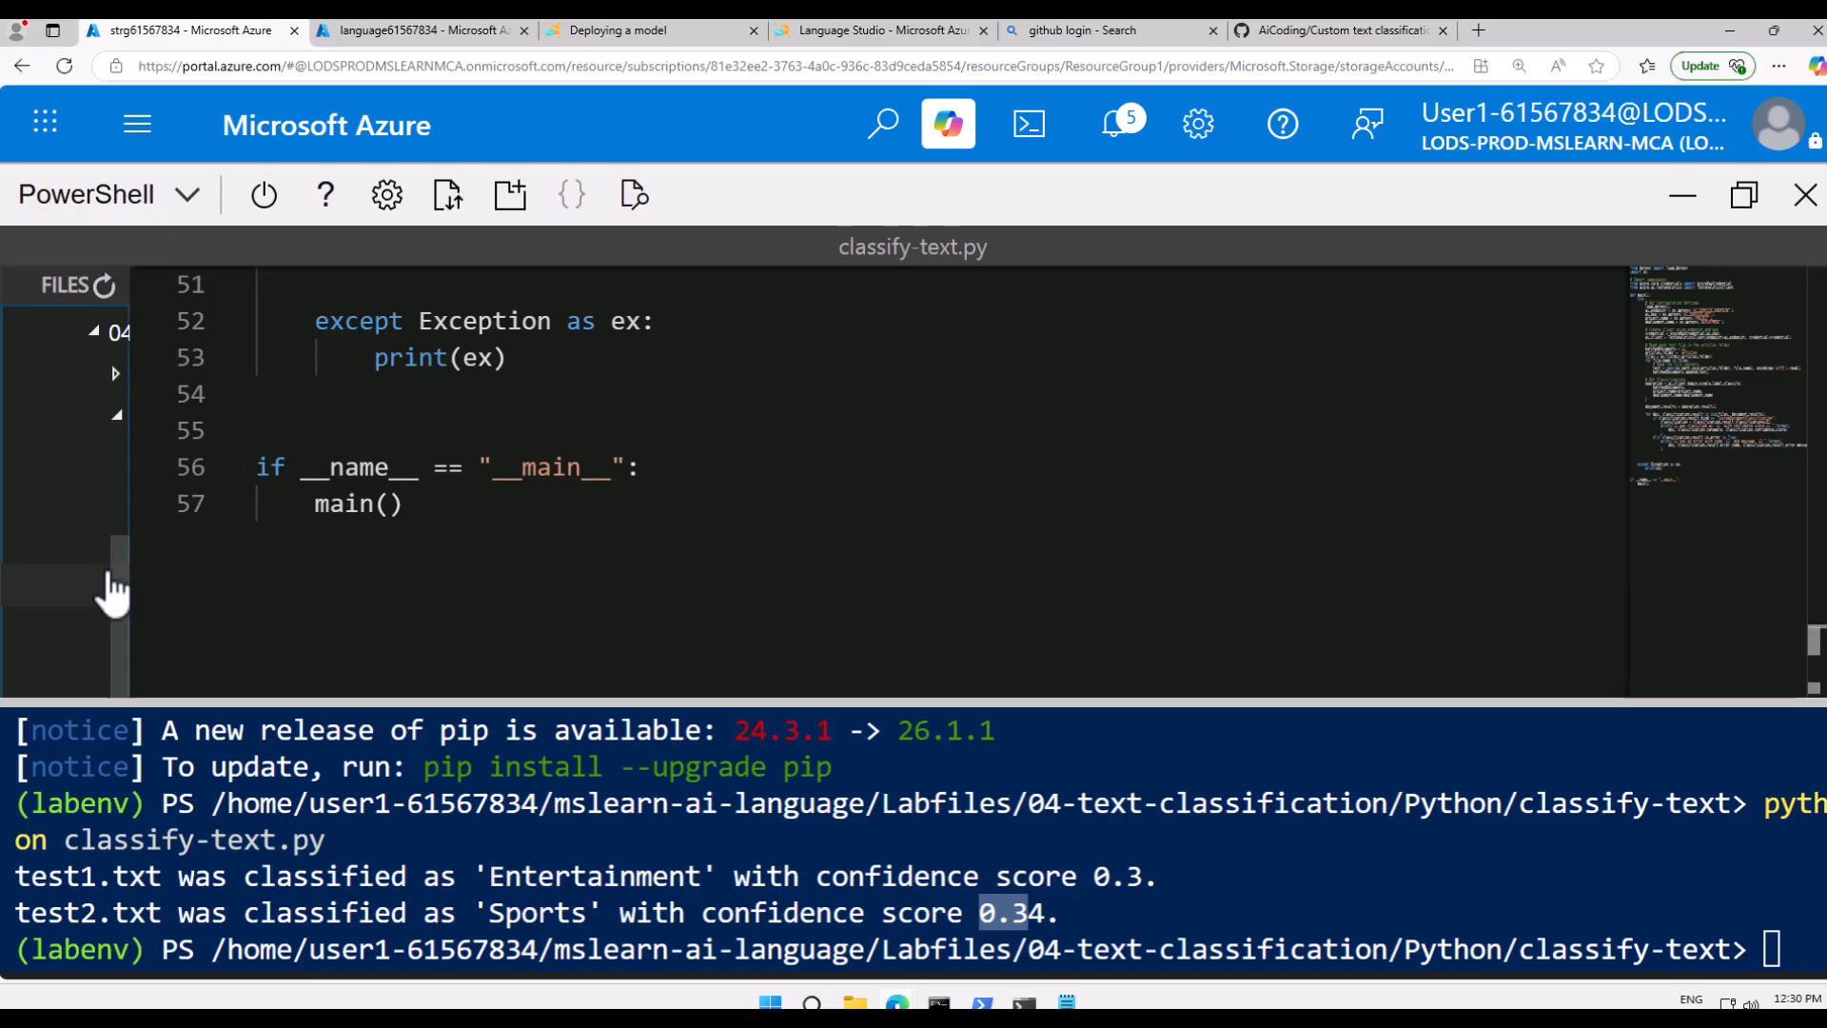
left_click(111, 591)
scroll(426, 572, "down", 2)
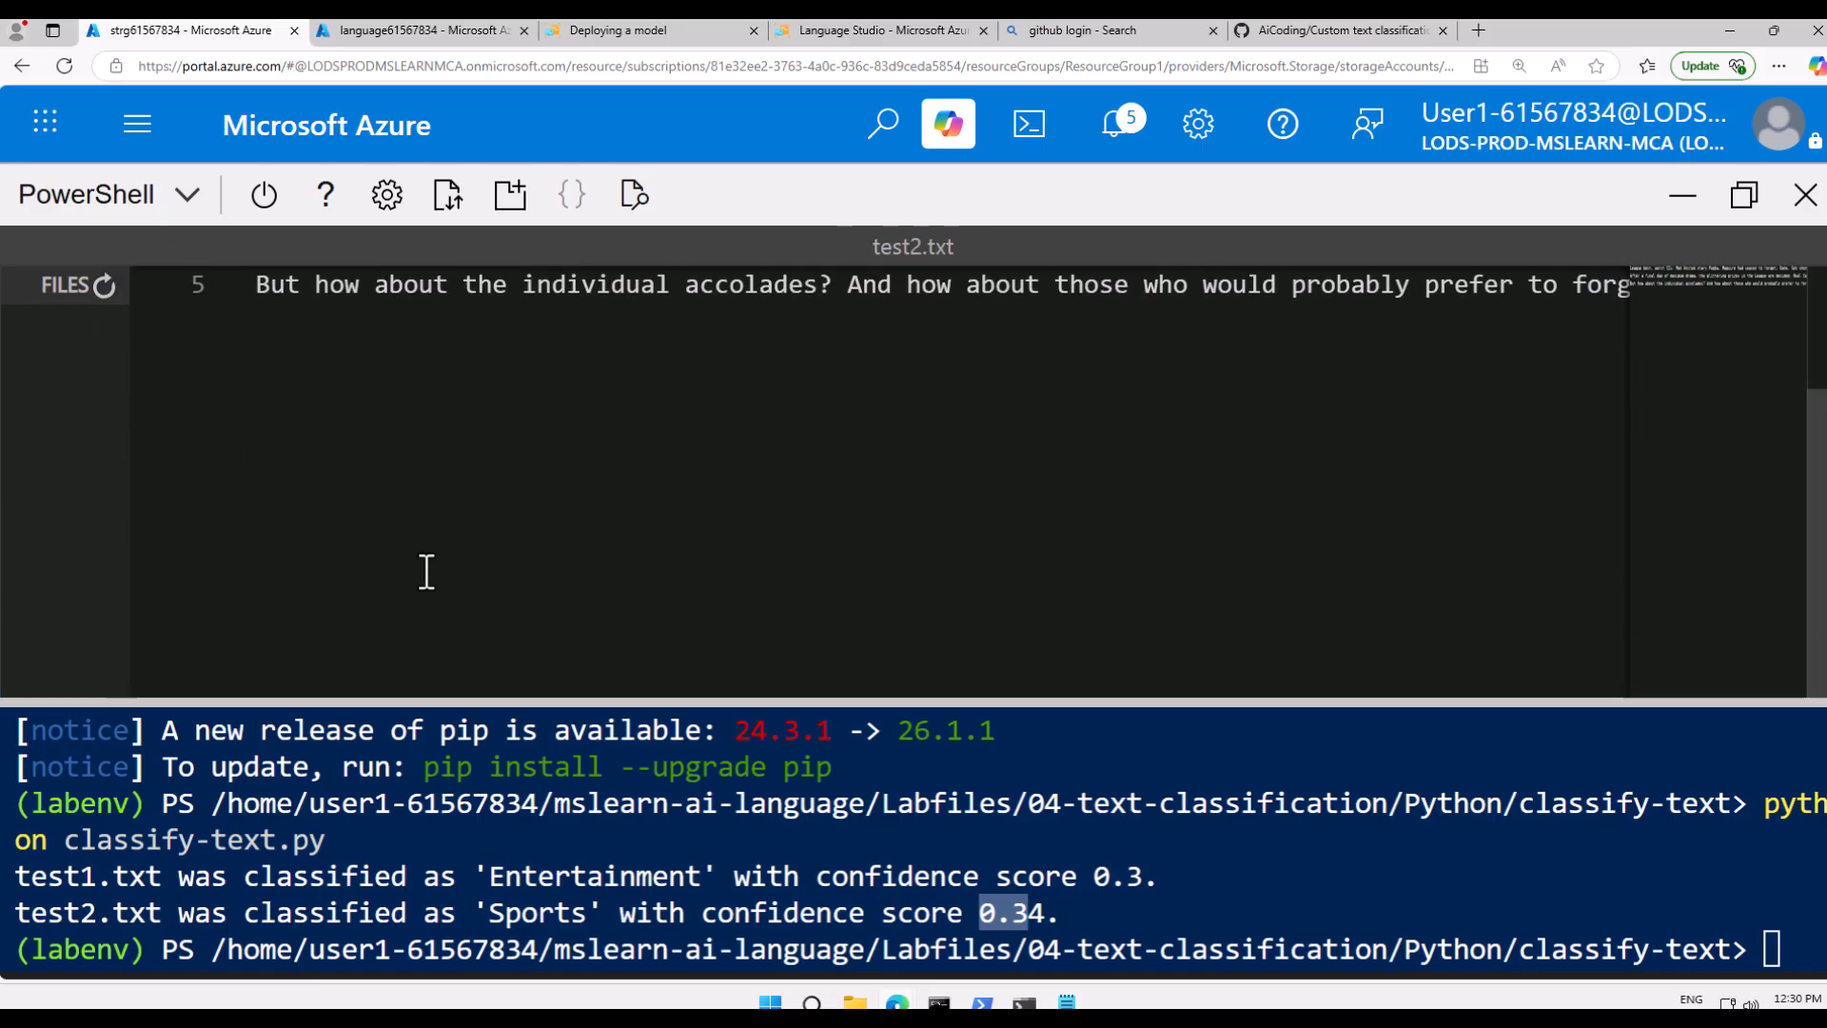
scroll(348, 585, "up", 2)
left_click_drag(362, 561, 394, 554)
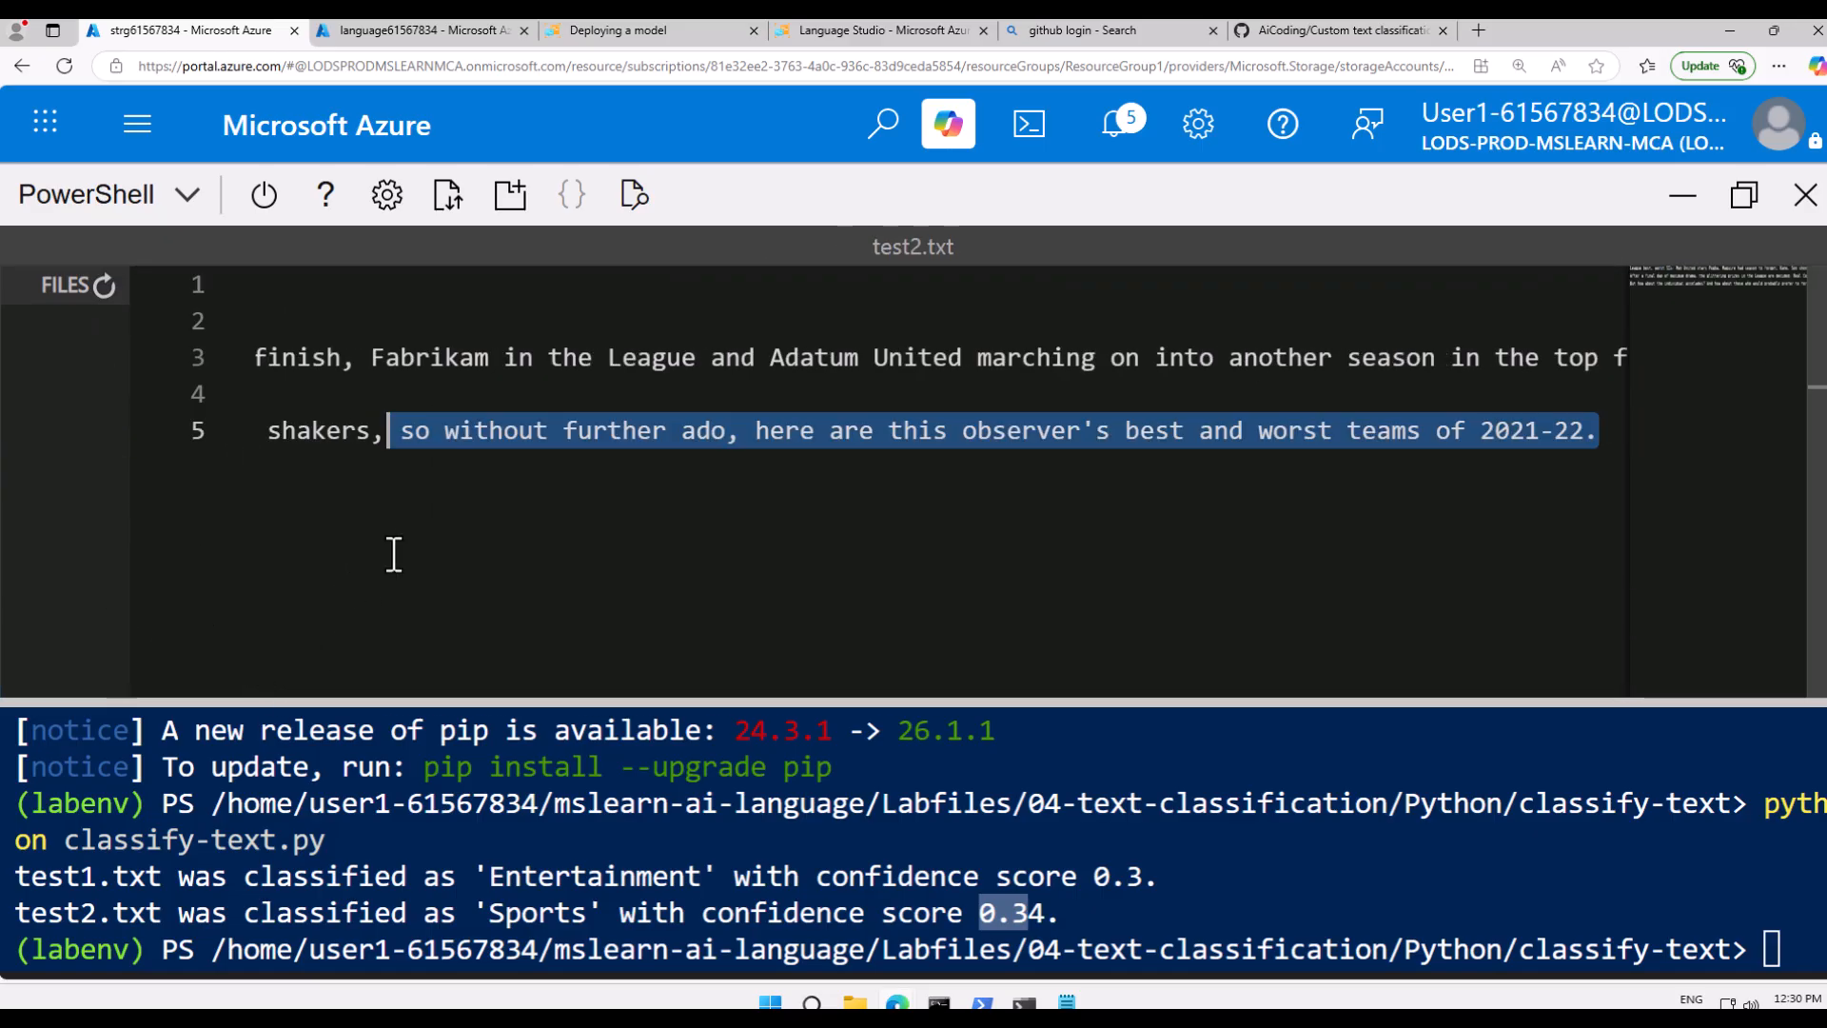
left_click(847, 583)
left_click(1176, 788)
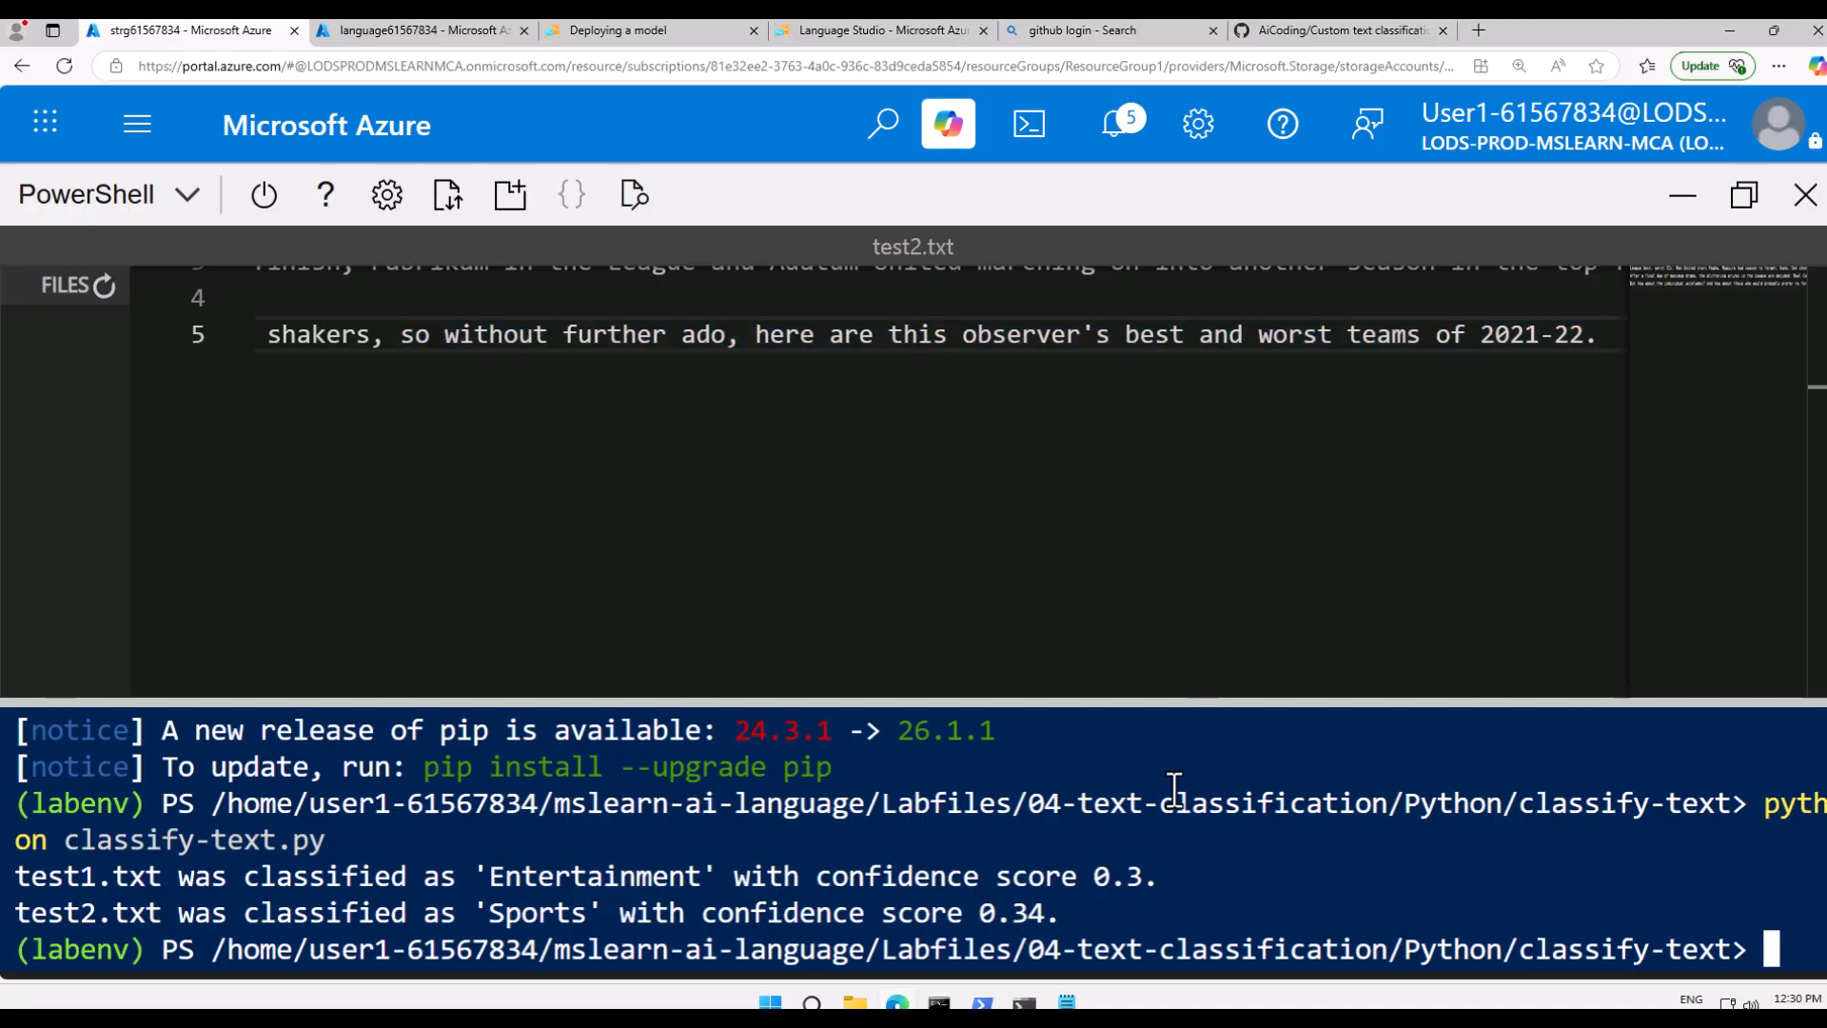
- Reduce the page zoom until the file tree is readable and open test1.txt from the articles folder
key("ctrl+minus")
key("ctrl+minus")
key("ctrl+minus")
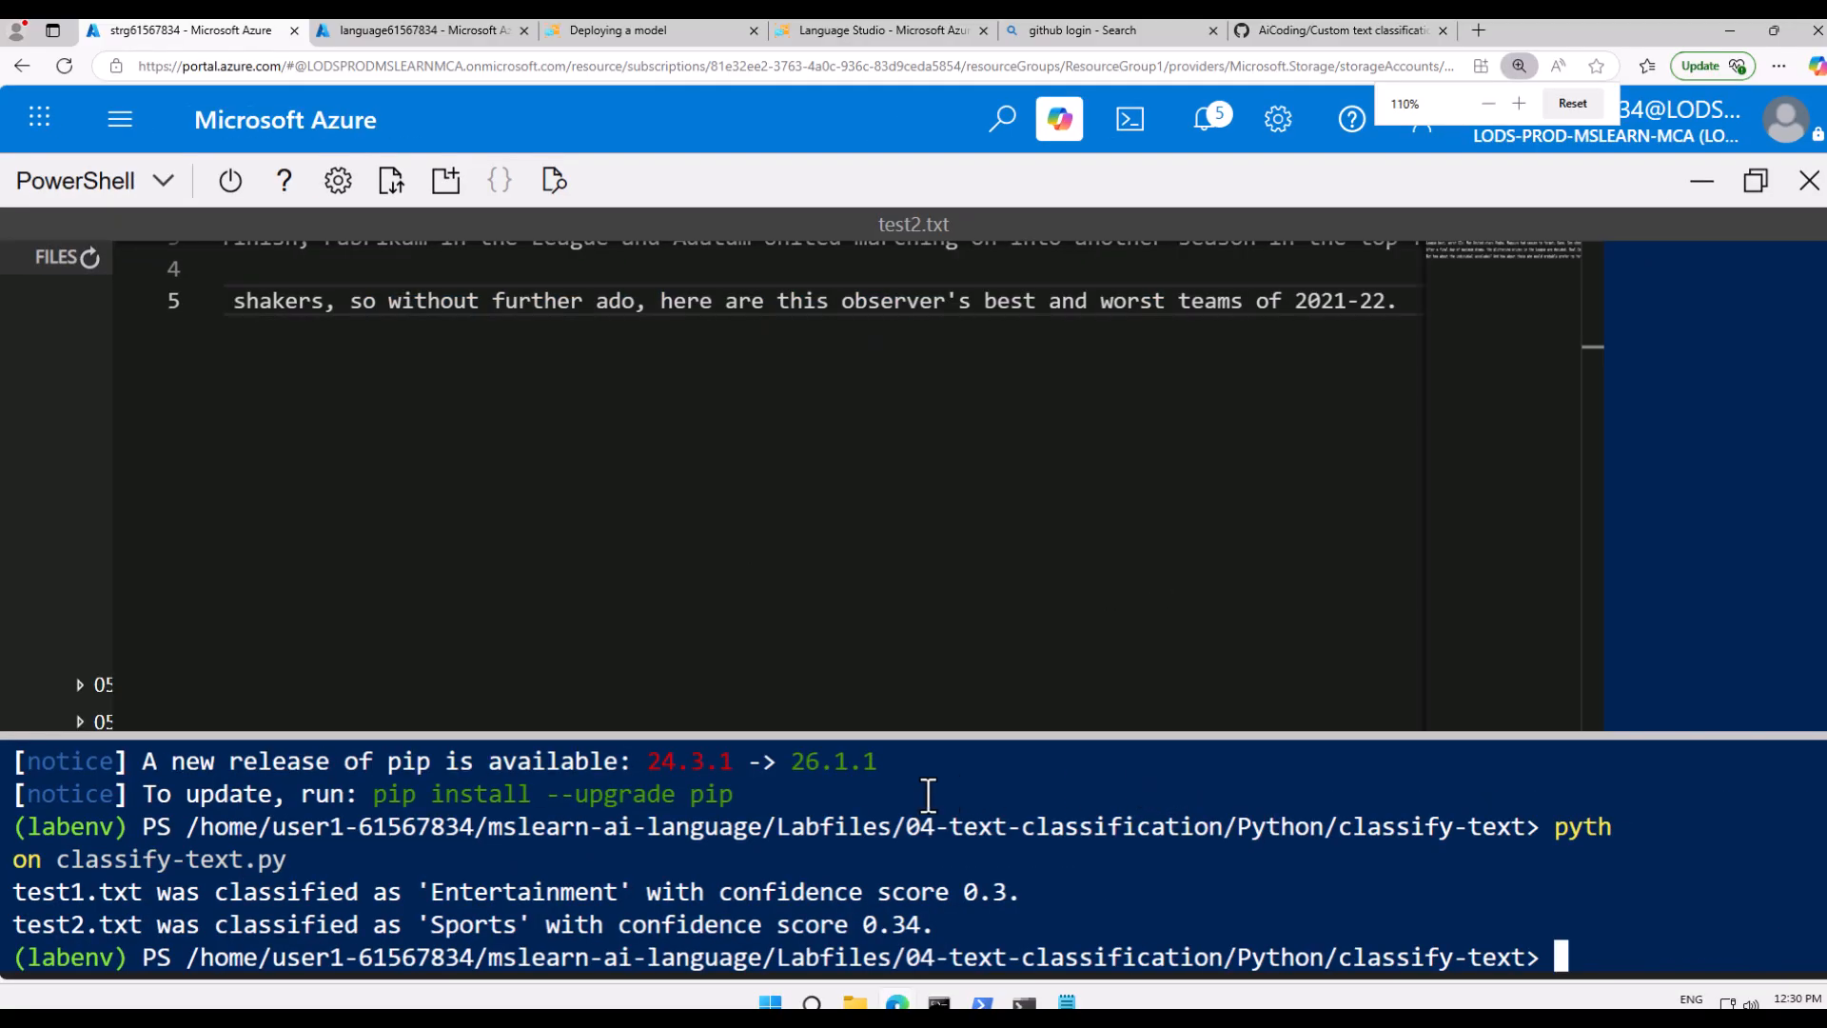
key("ctrl+minus")
key("ctrl+minus")
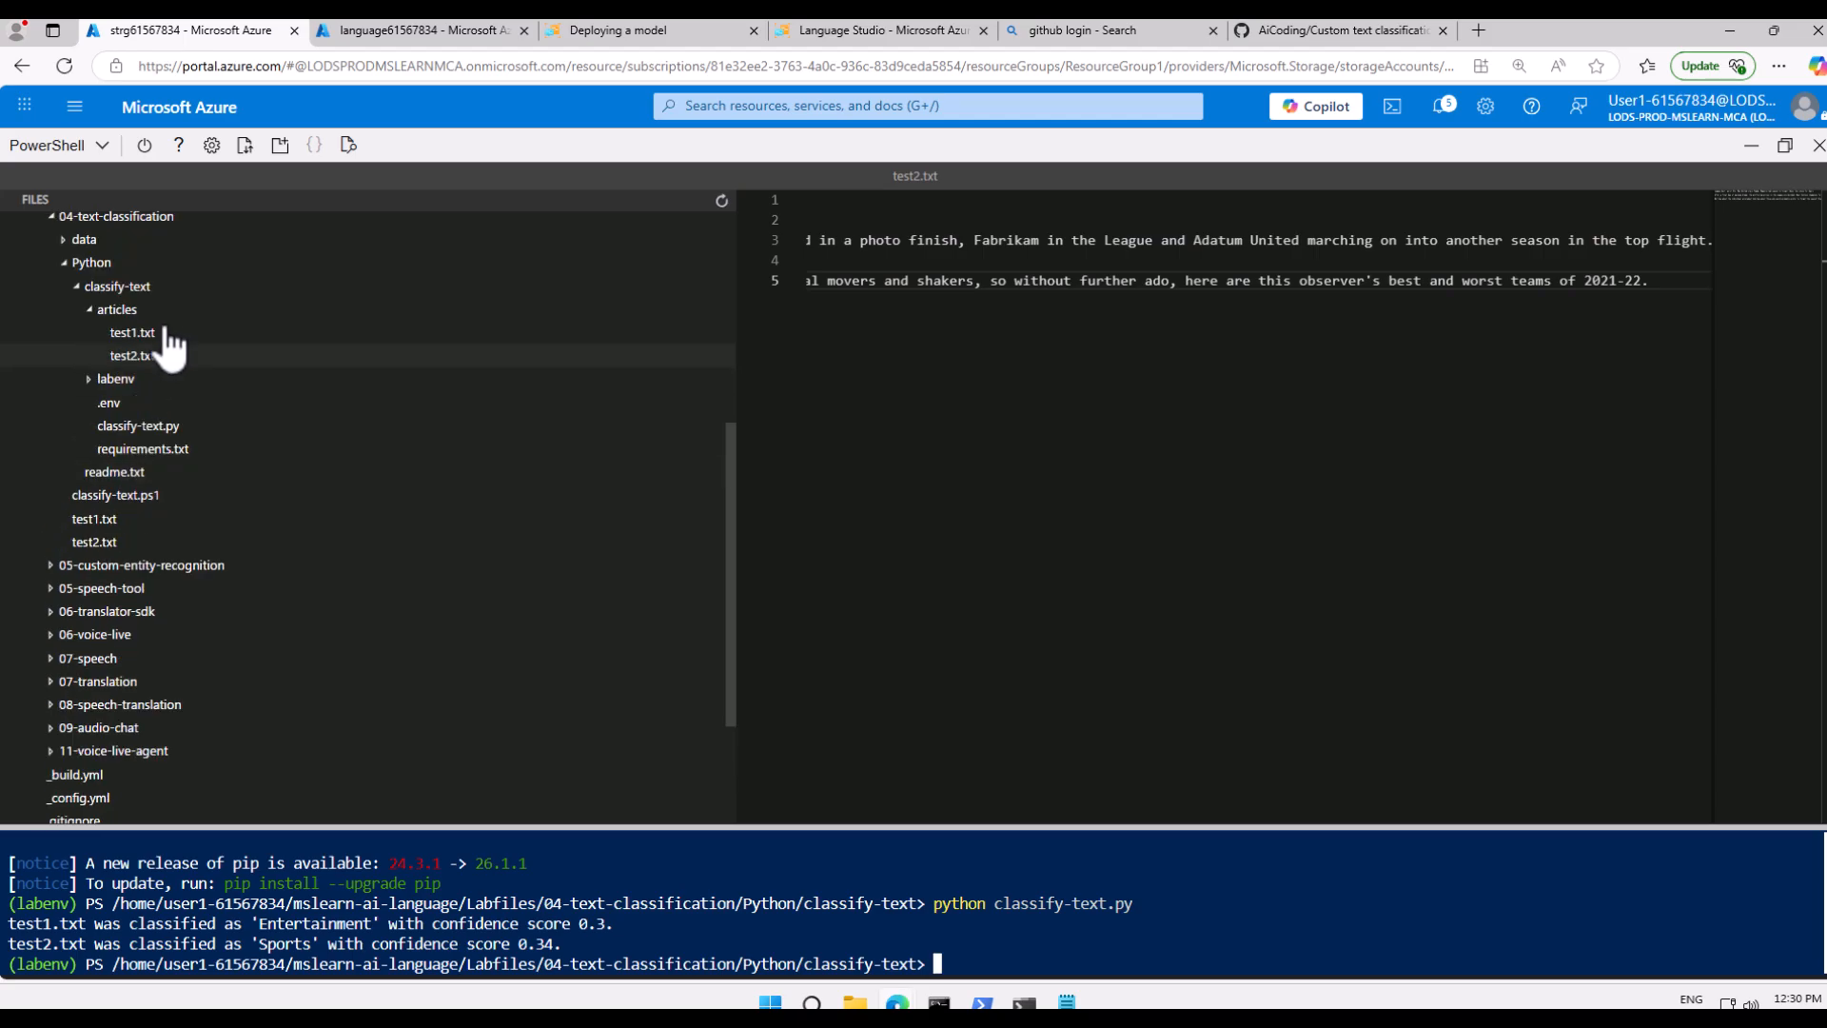
left_click(142, 332)
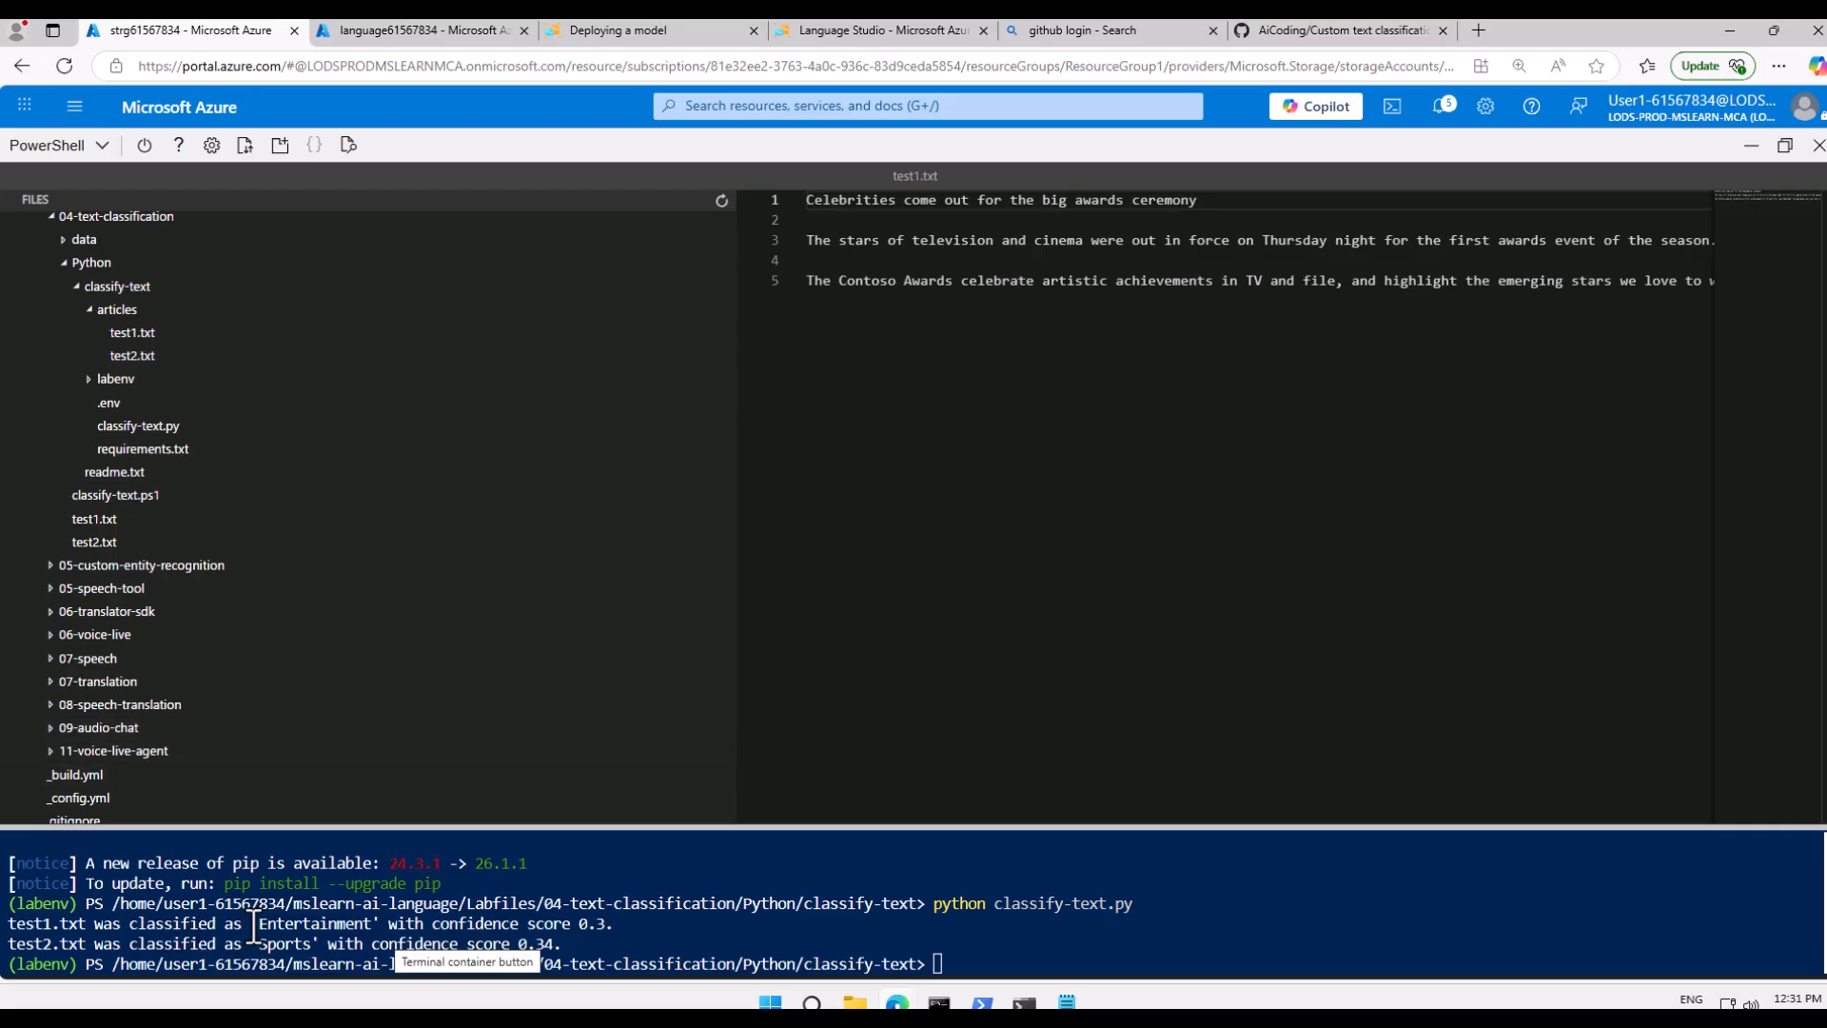
- Replace the entire text of test2.txt in the articles folder with "Football is widely played. Cricket is very famous specially in India."
left_click(163, 356)
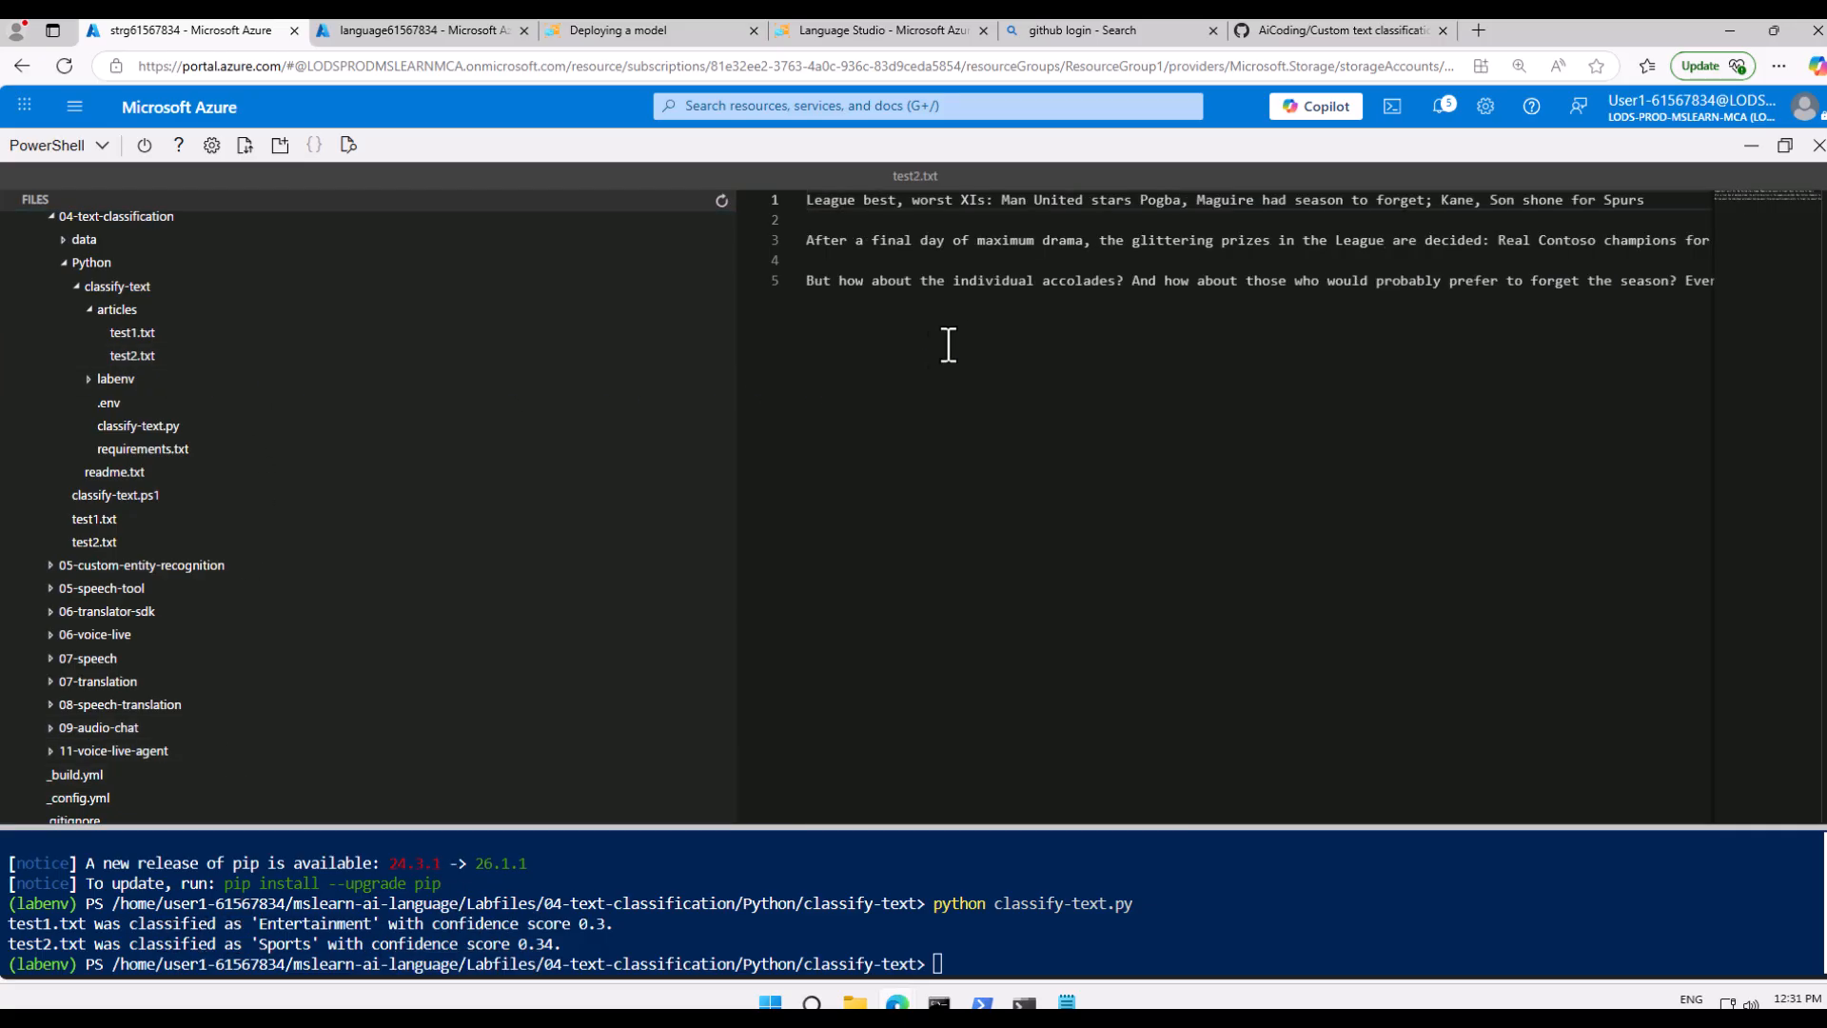
left_click(1000, 348)
left_click(1247, 366)
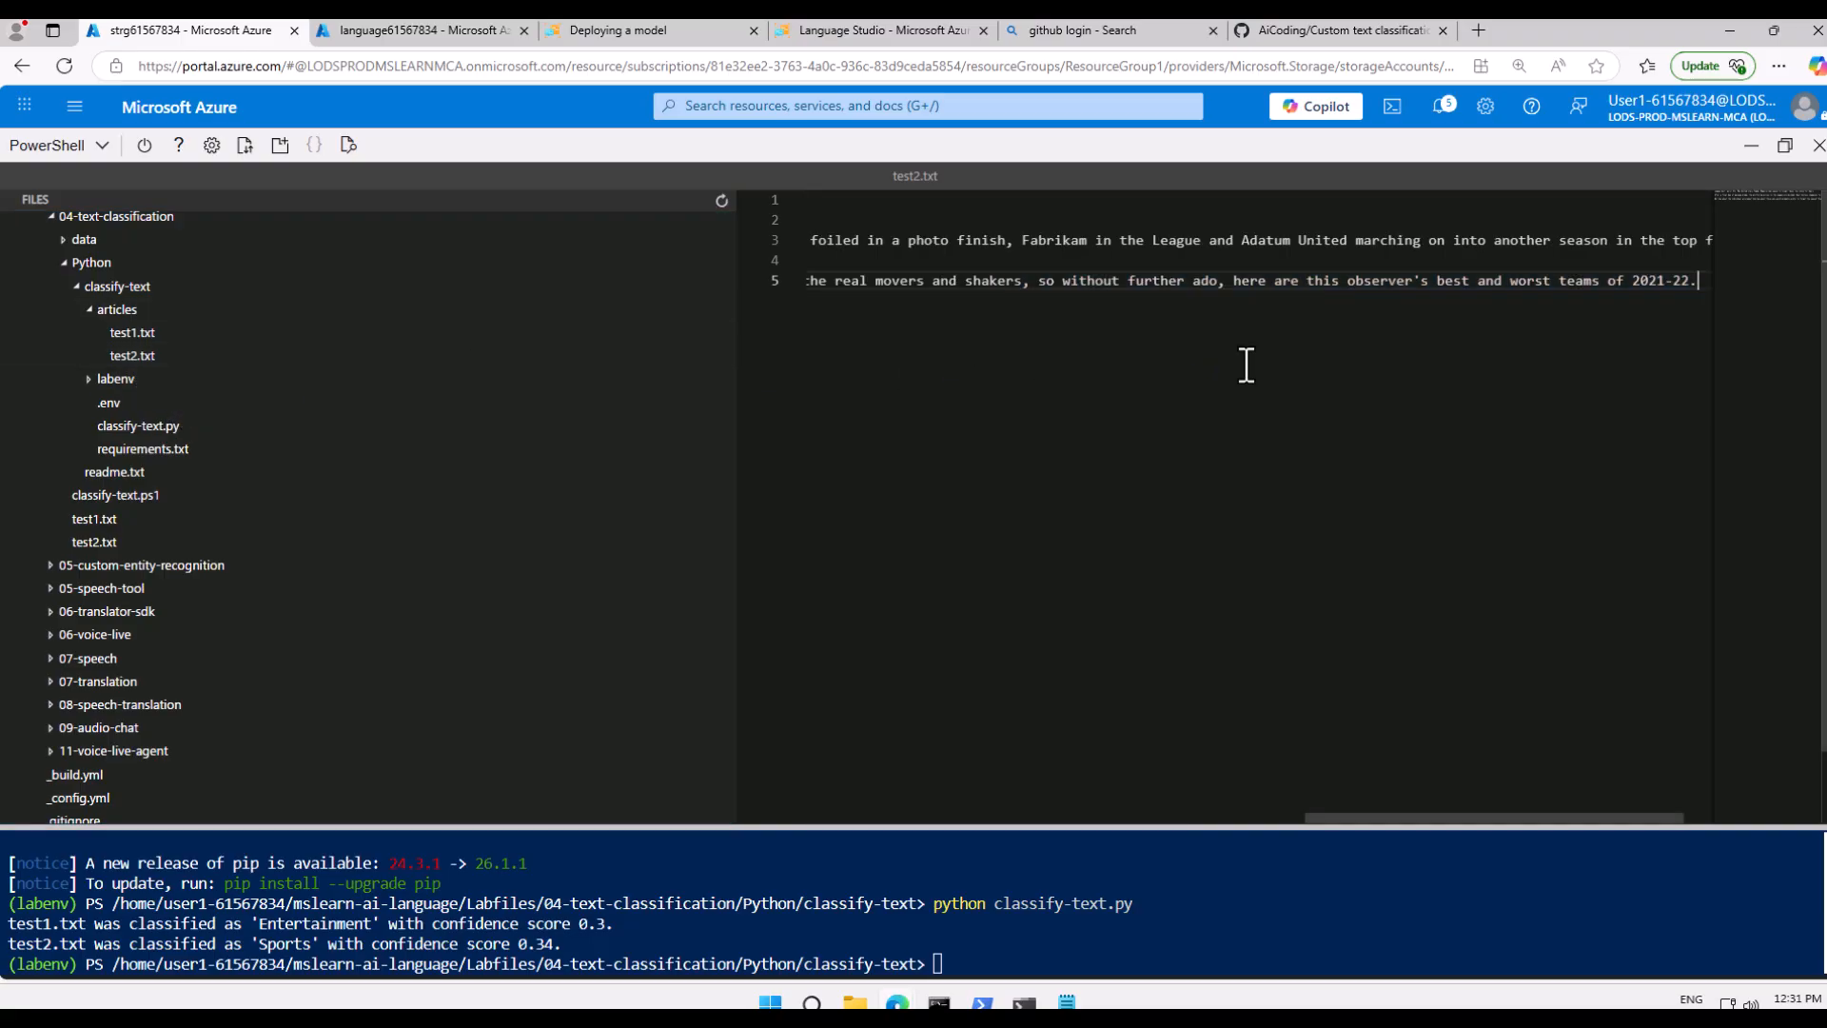
key("ctrl+a")
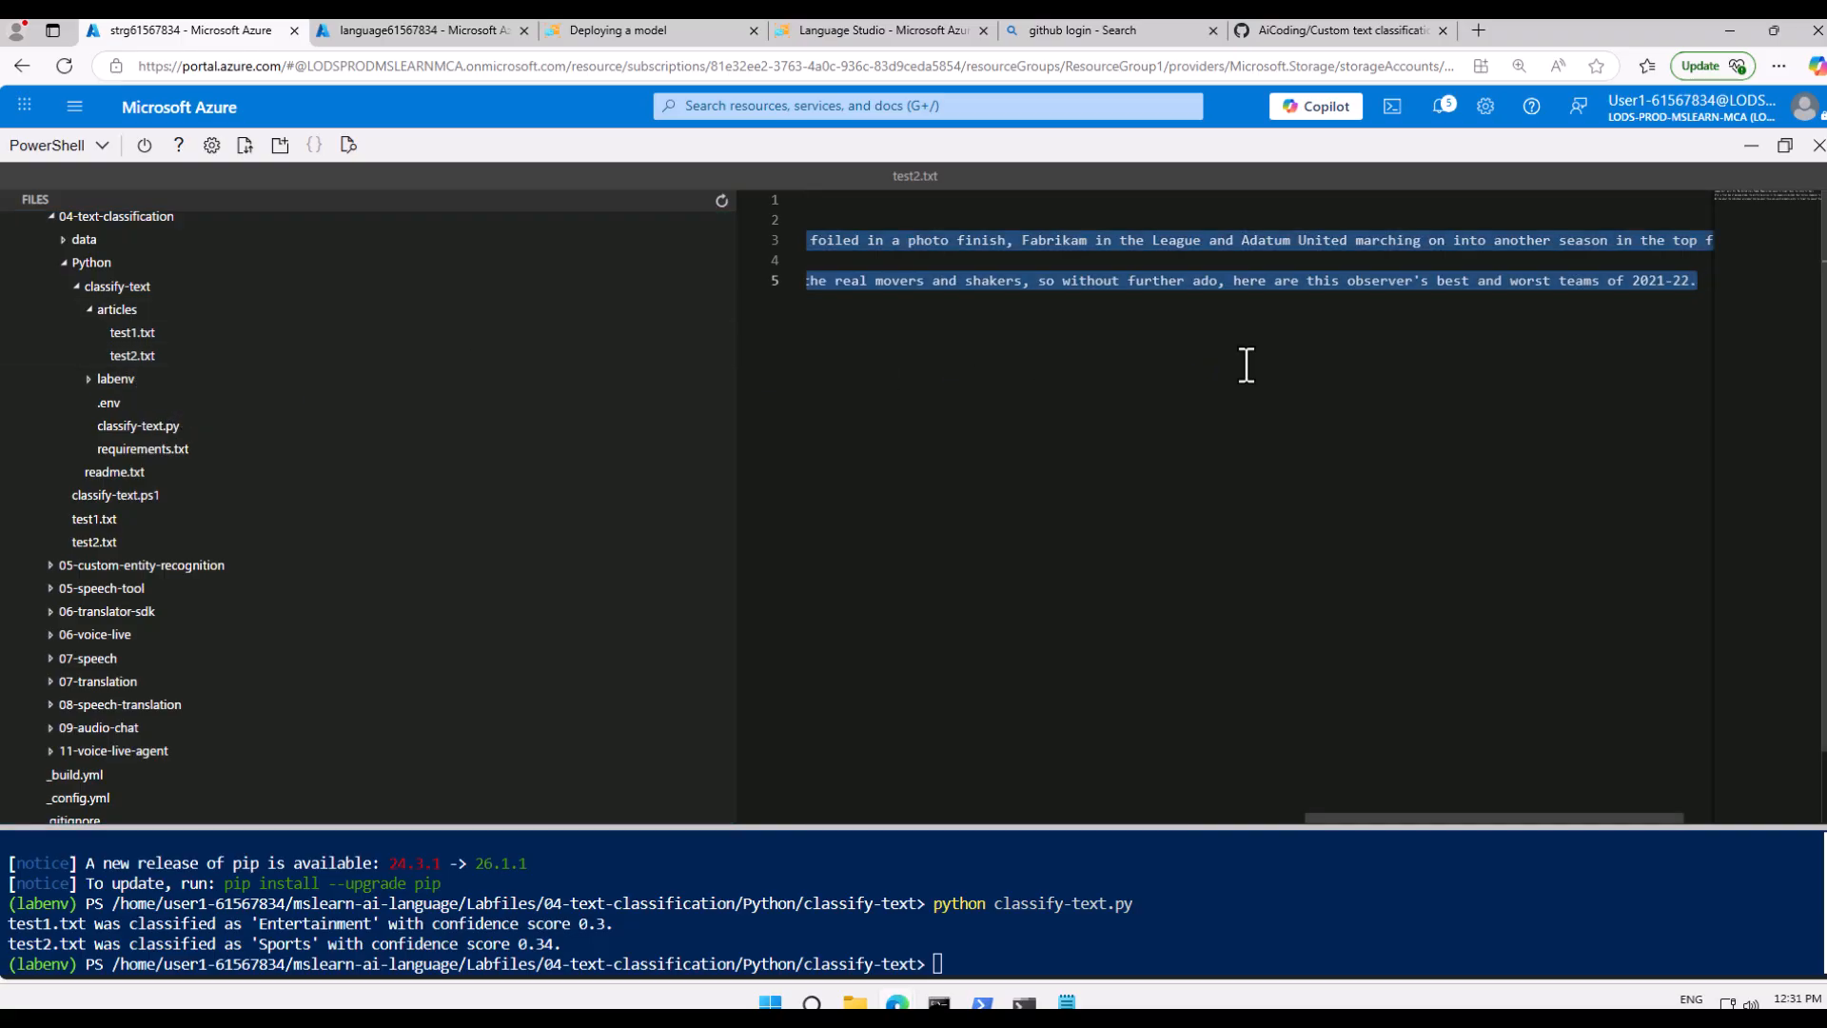
type("Football is widely player")
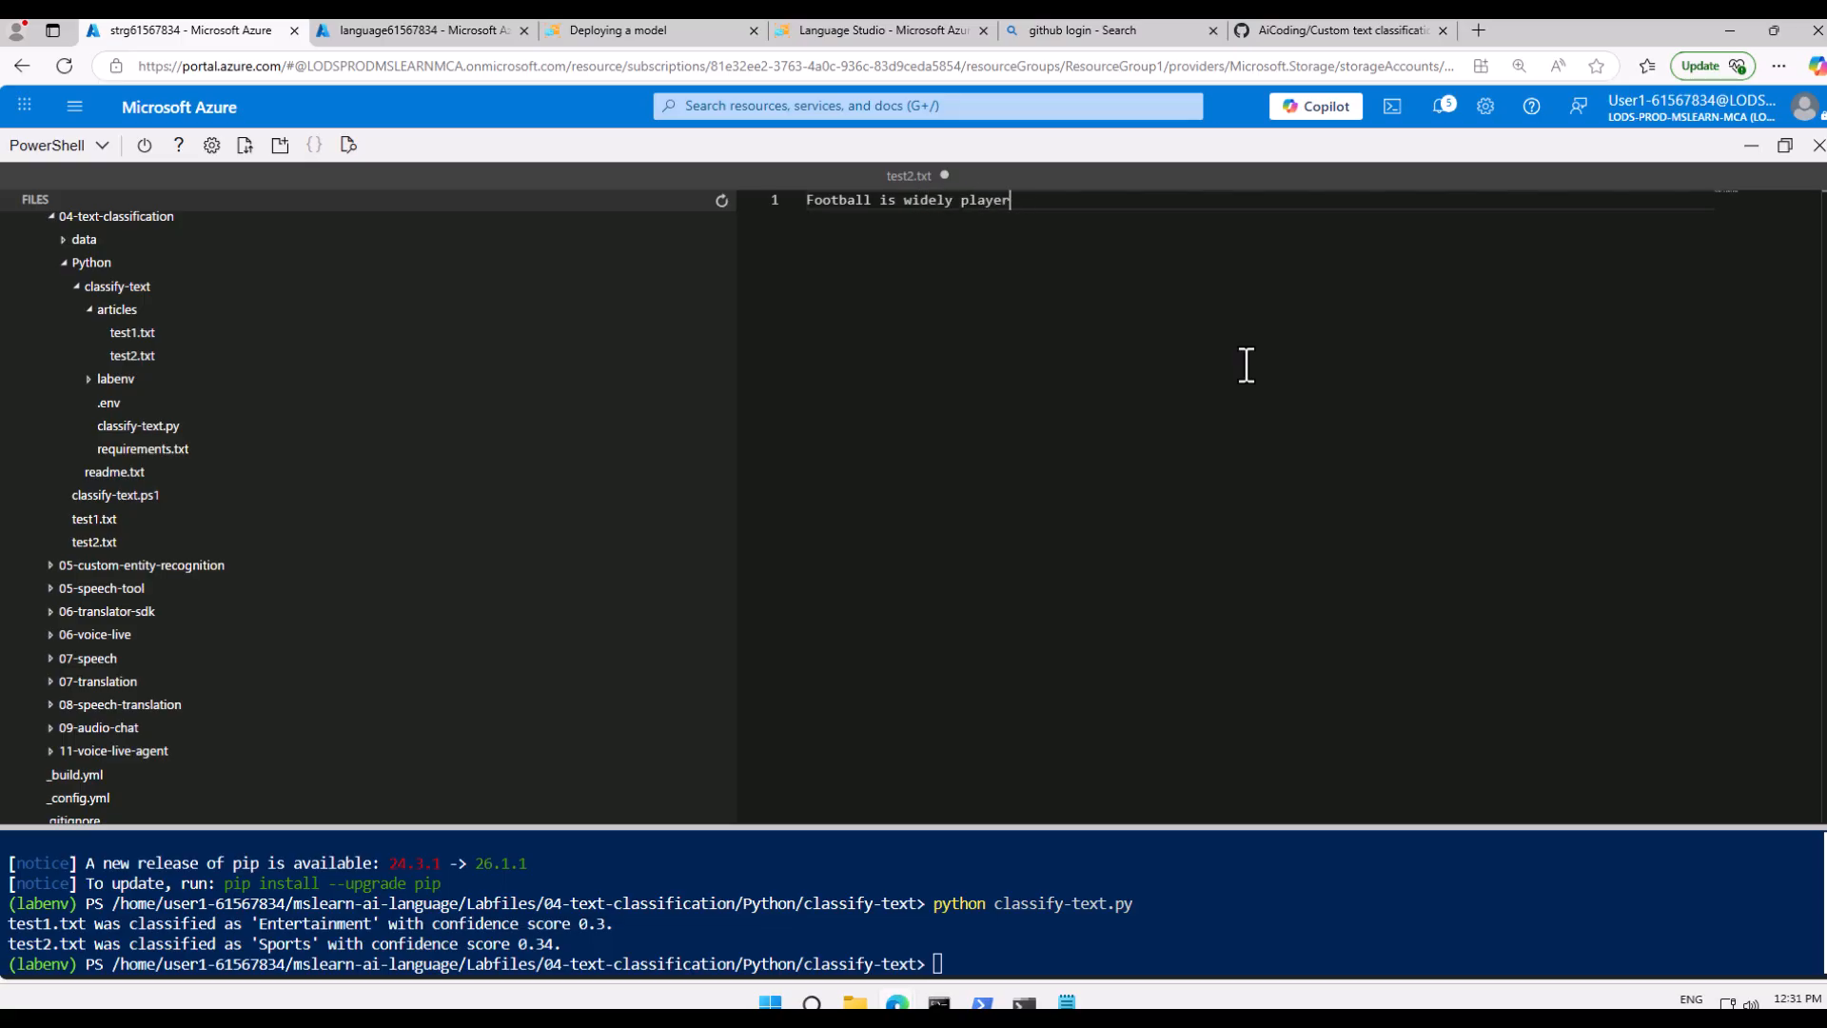
type("is very famous specia")
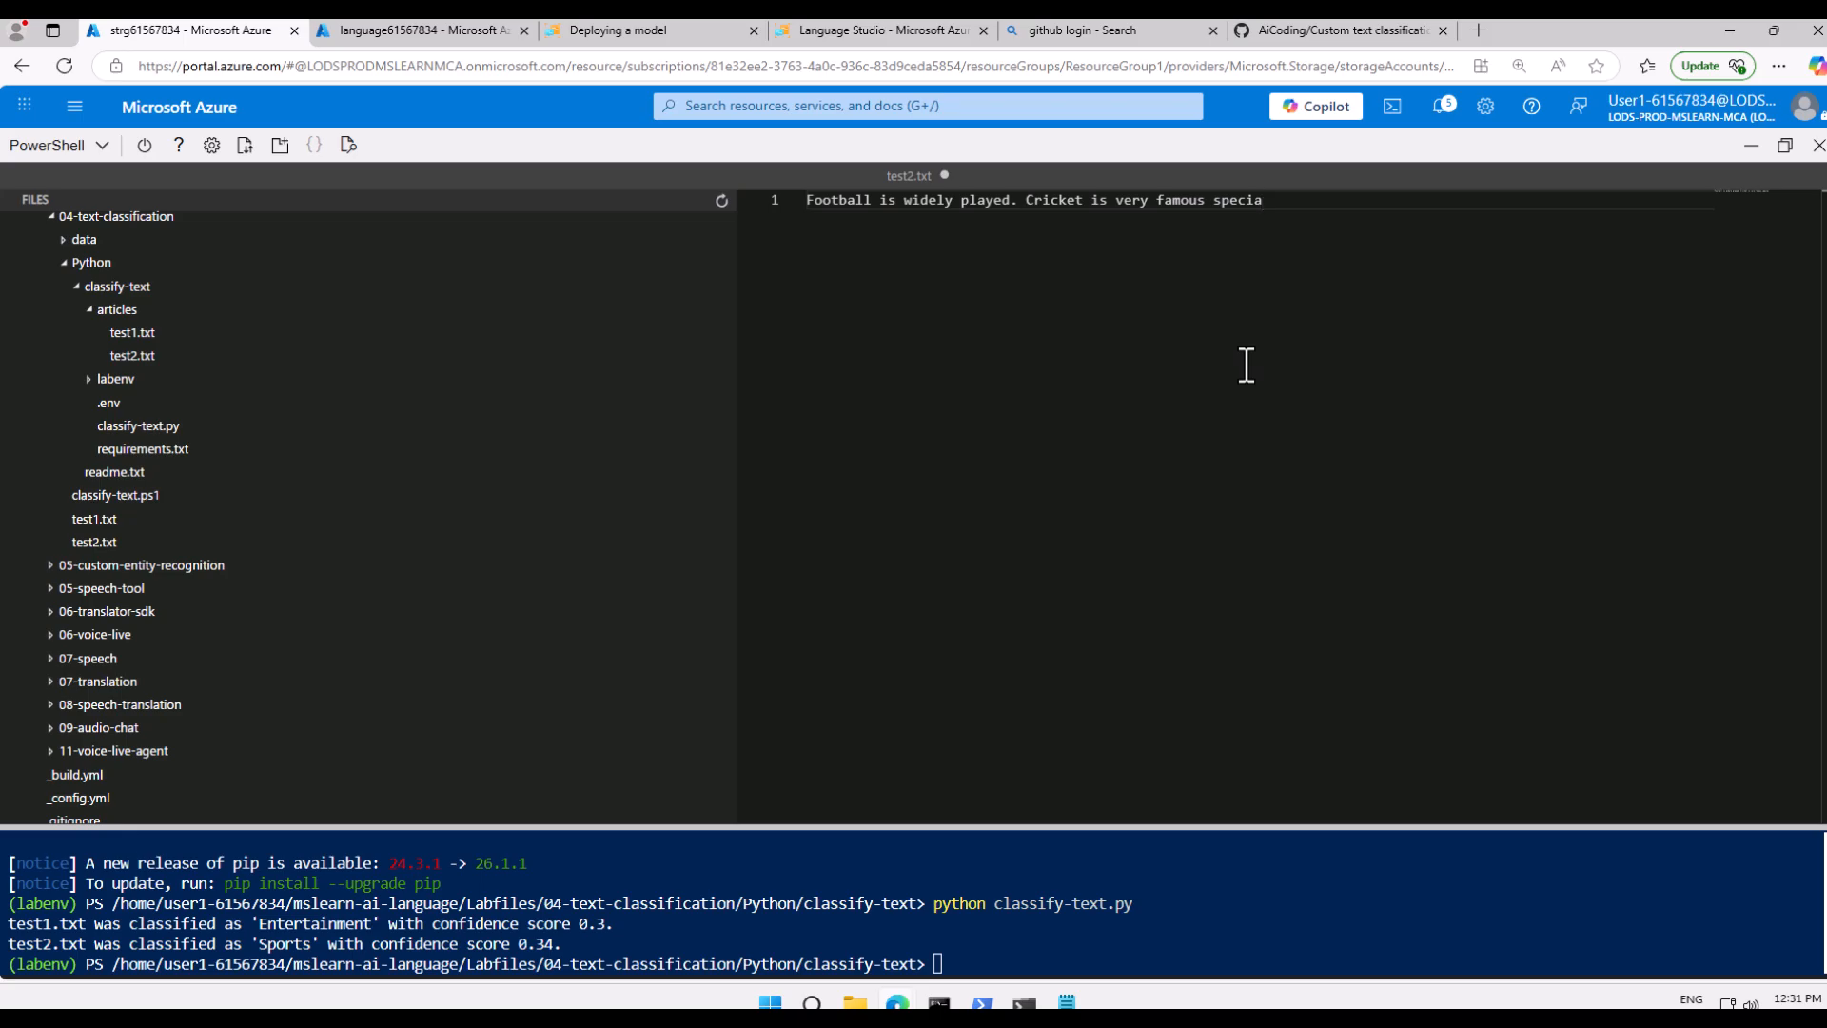
type("lly in INdia")
- Rerun python classify-text.py to classify the edited test2.txt
key("Up")
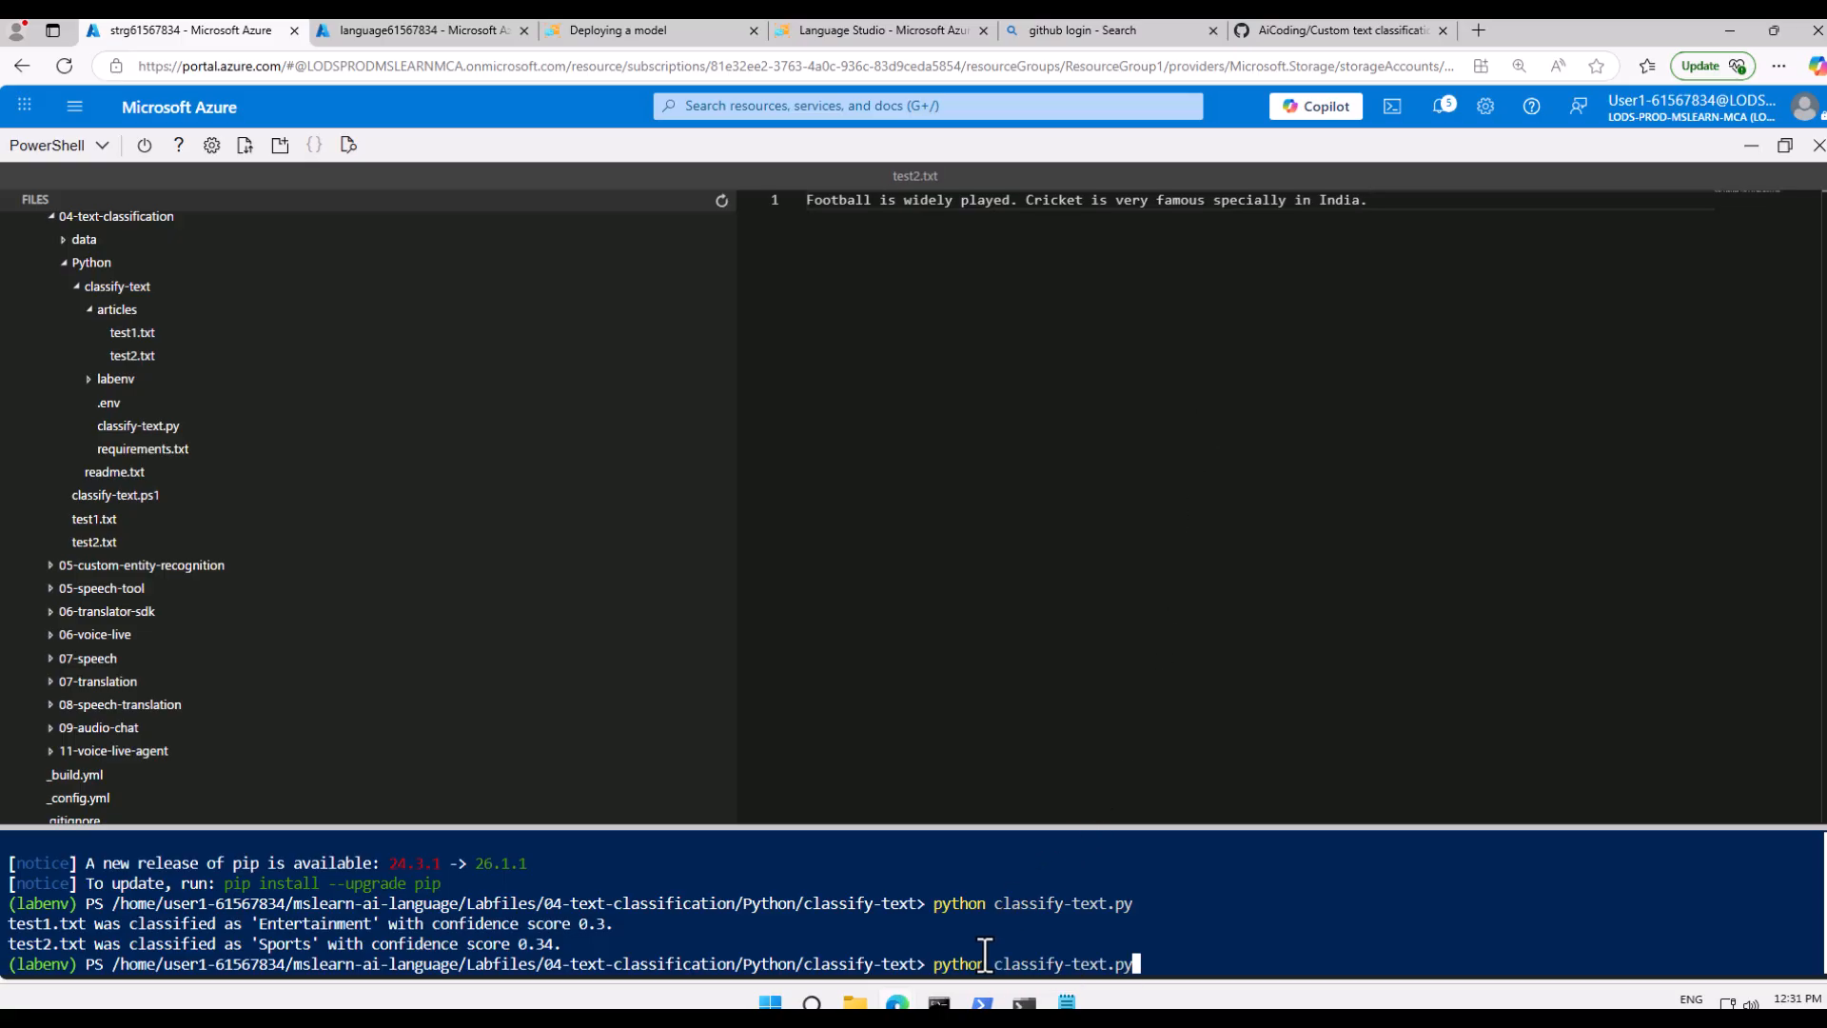
key("Return")
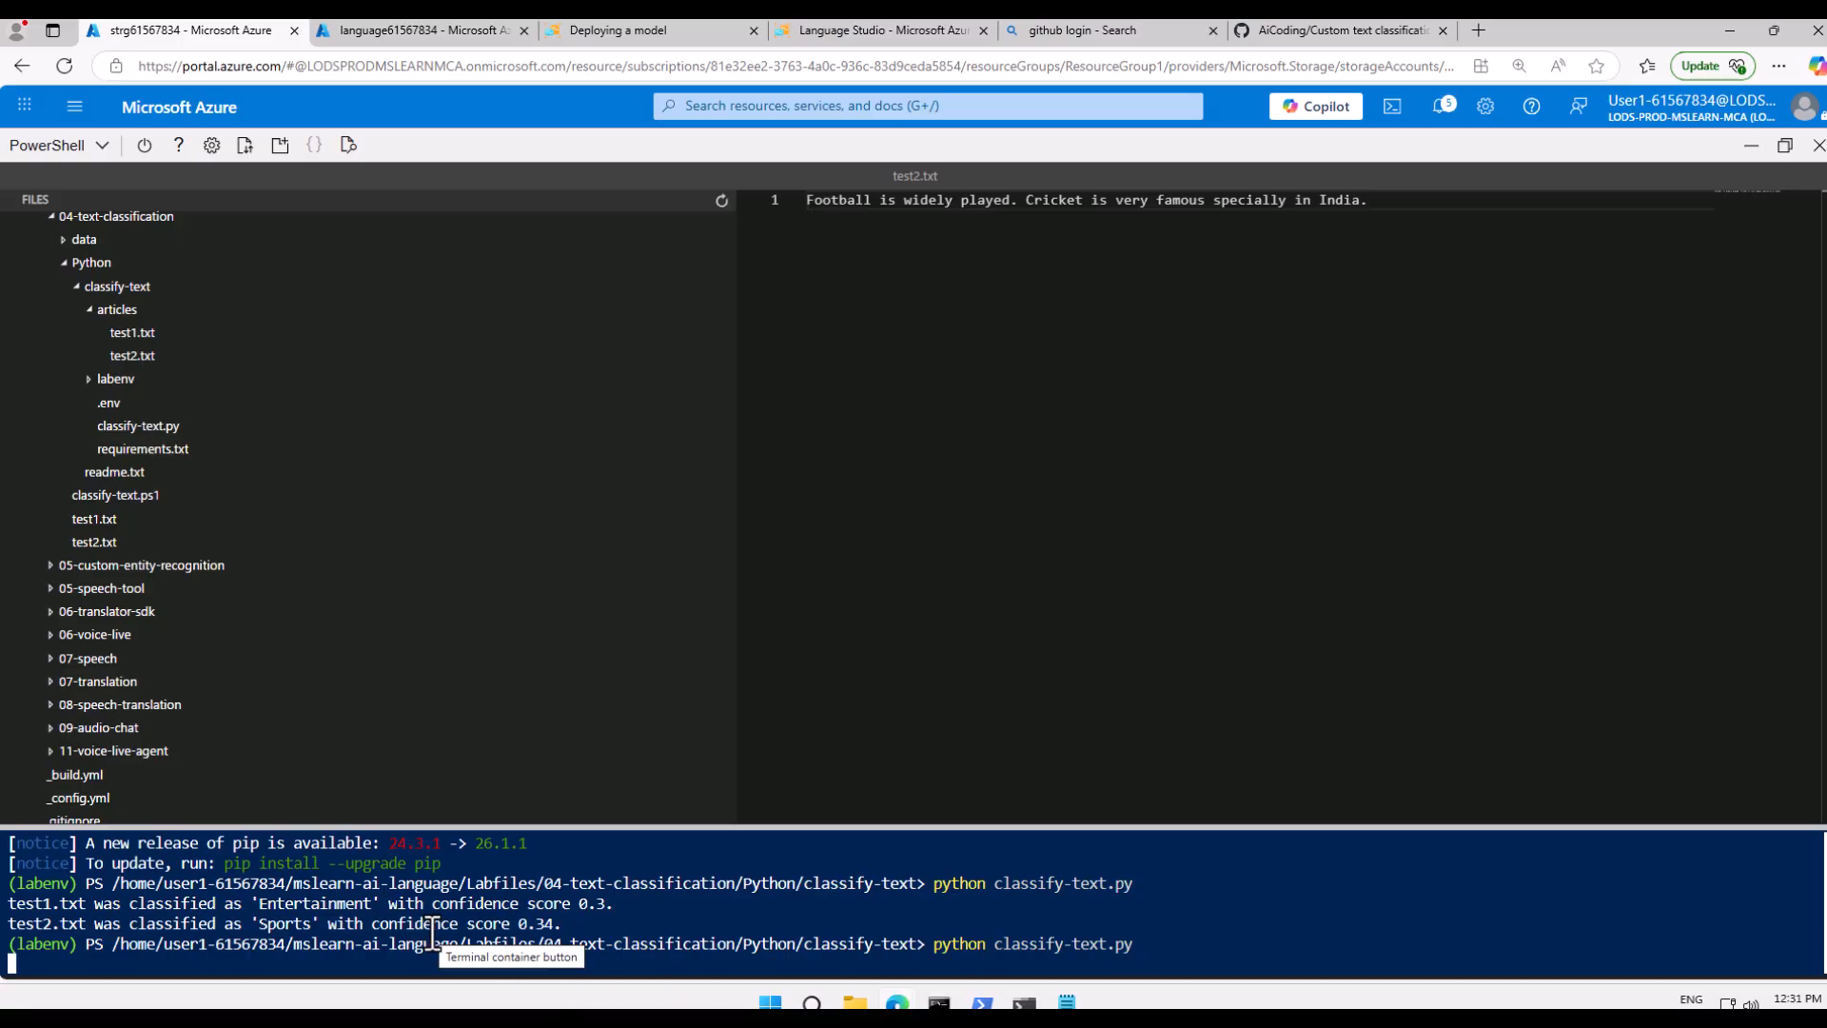
- Search the web in a new browser tab for "provide me 10 lines about IPL in india stats"
double_click(543, 923)
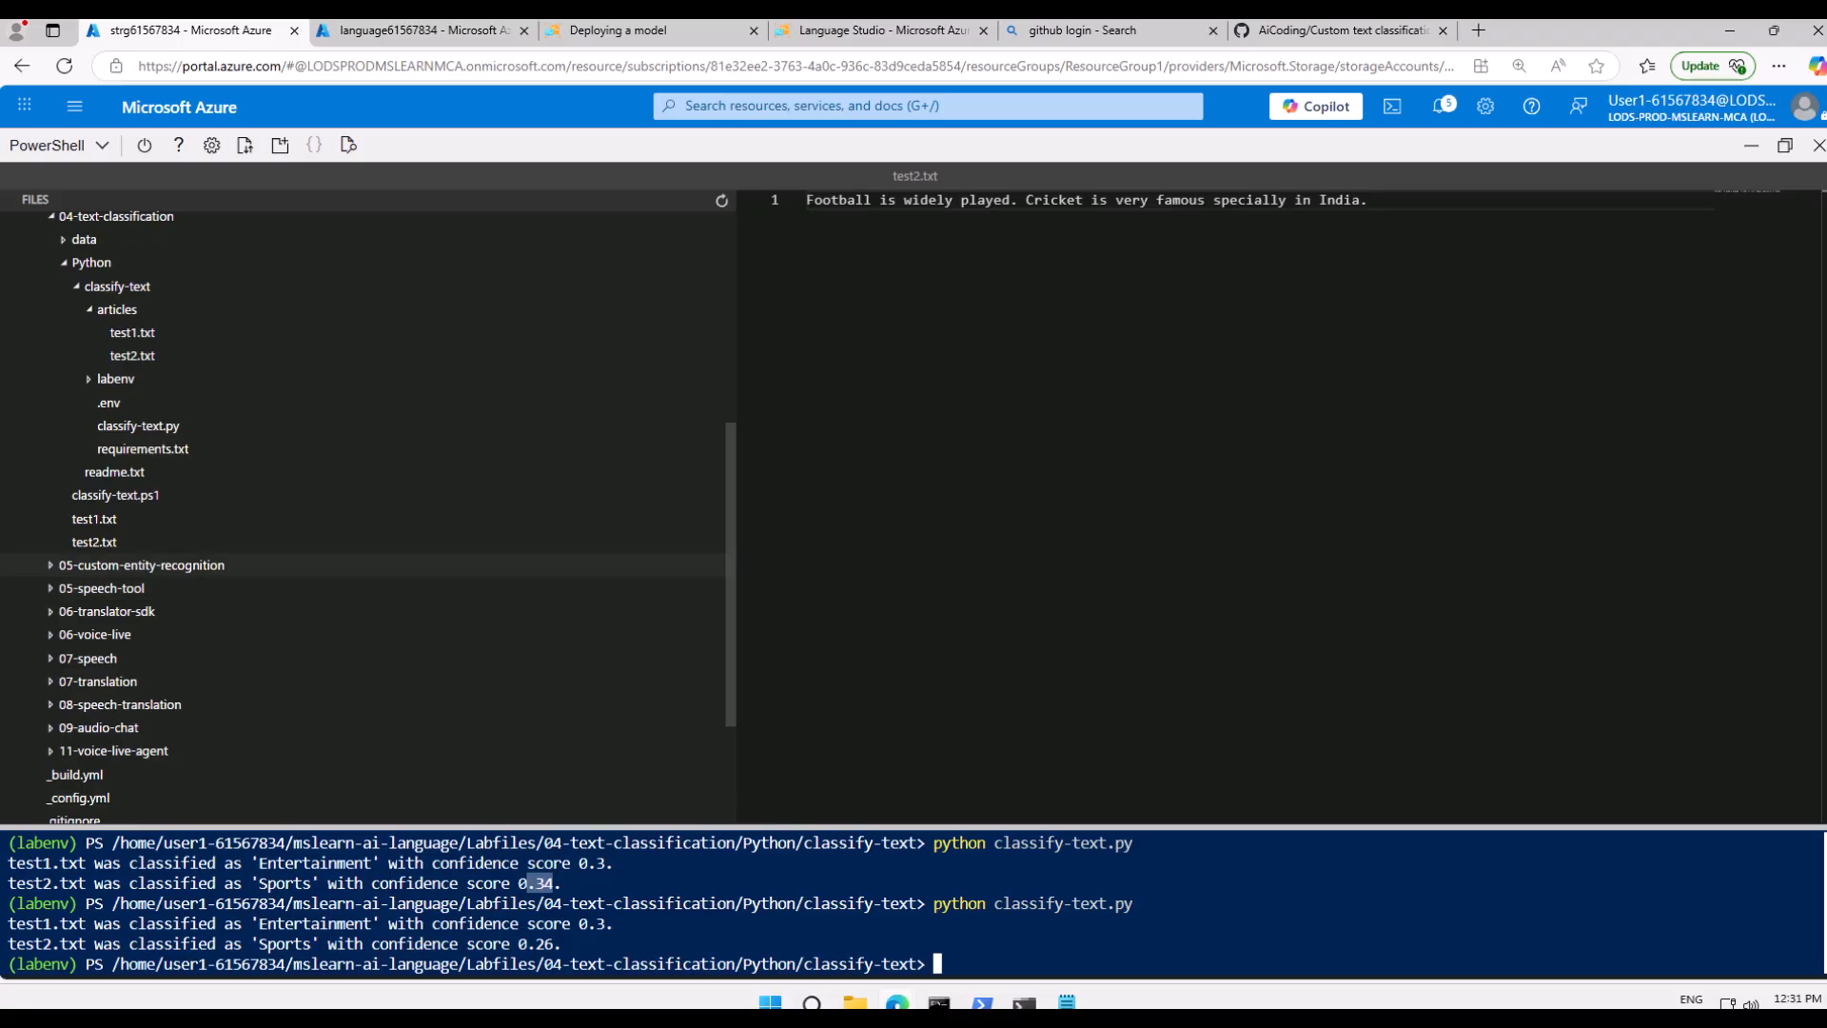
left_click(1479, 31)
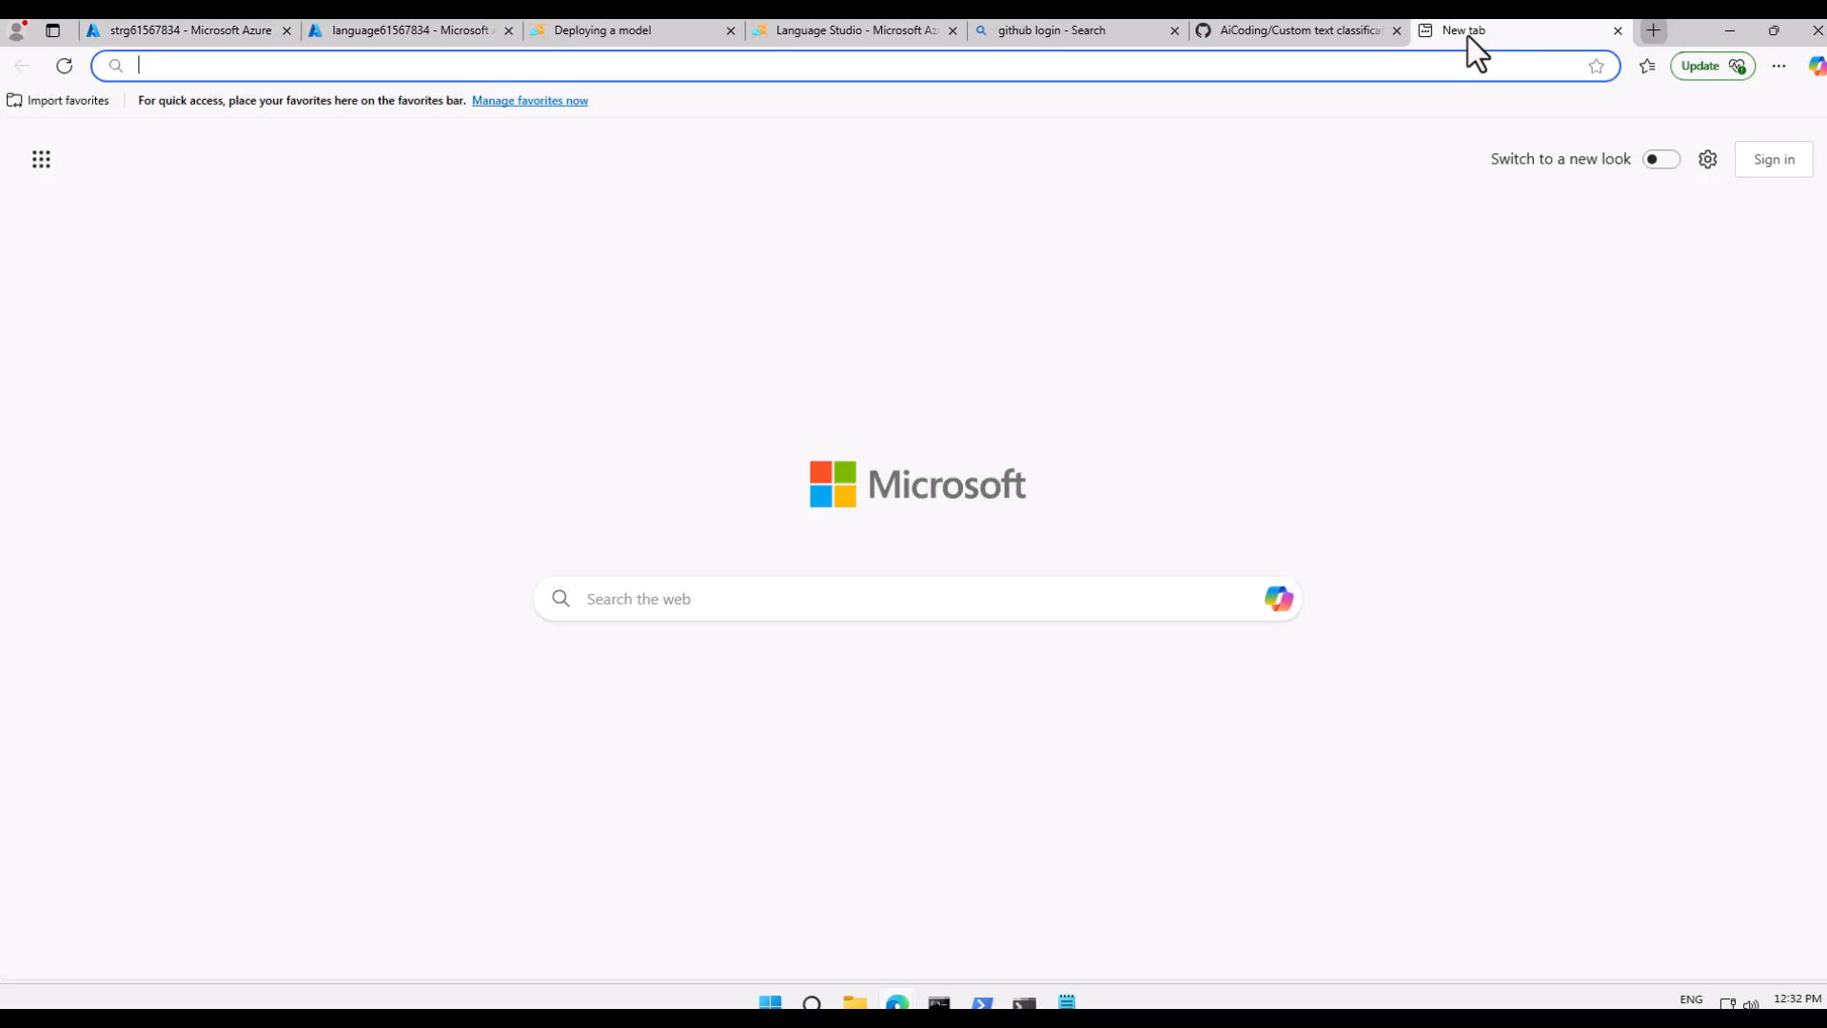
type("p")
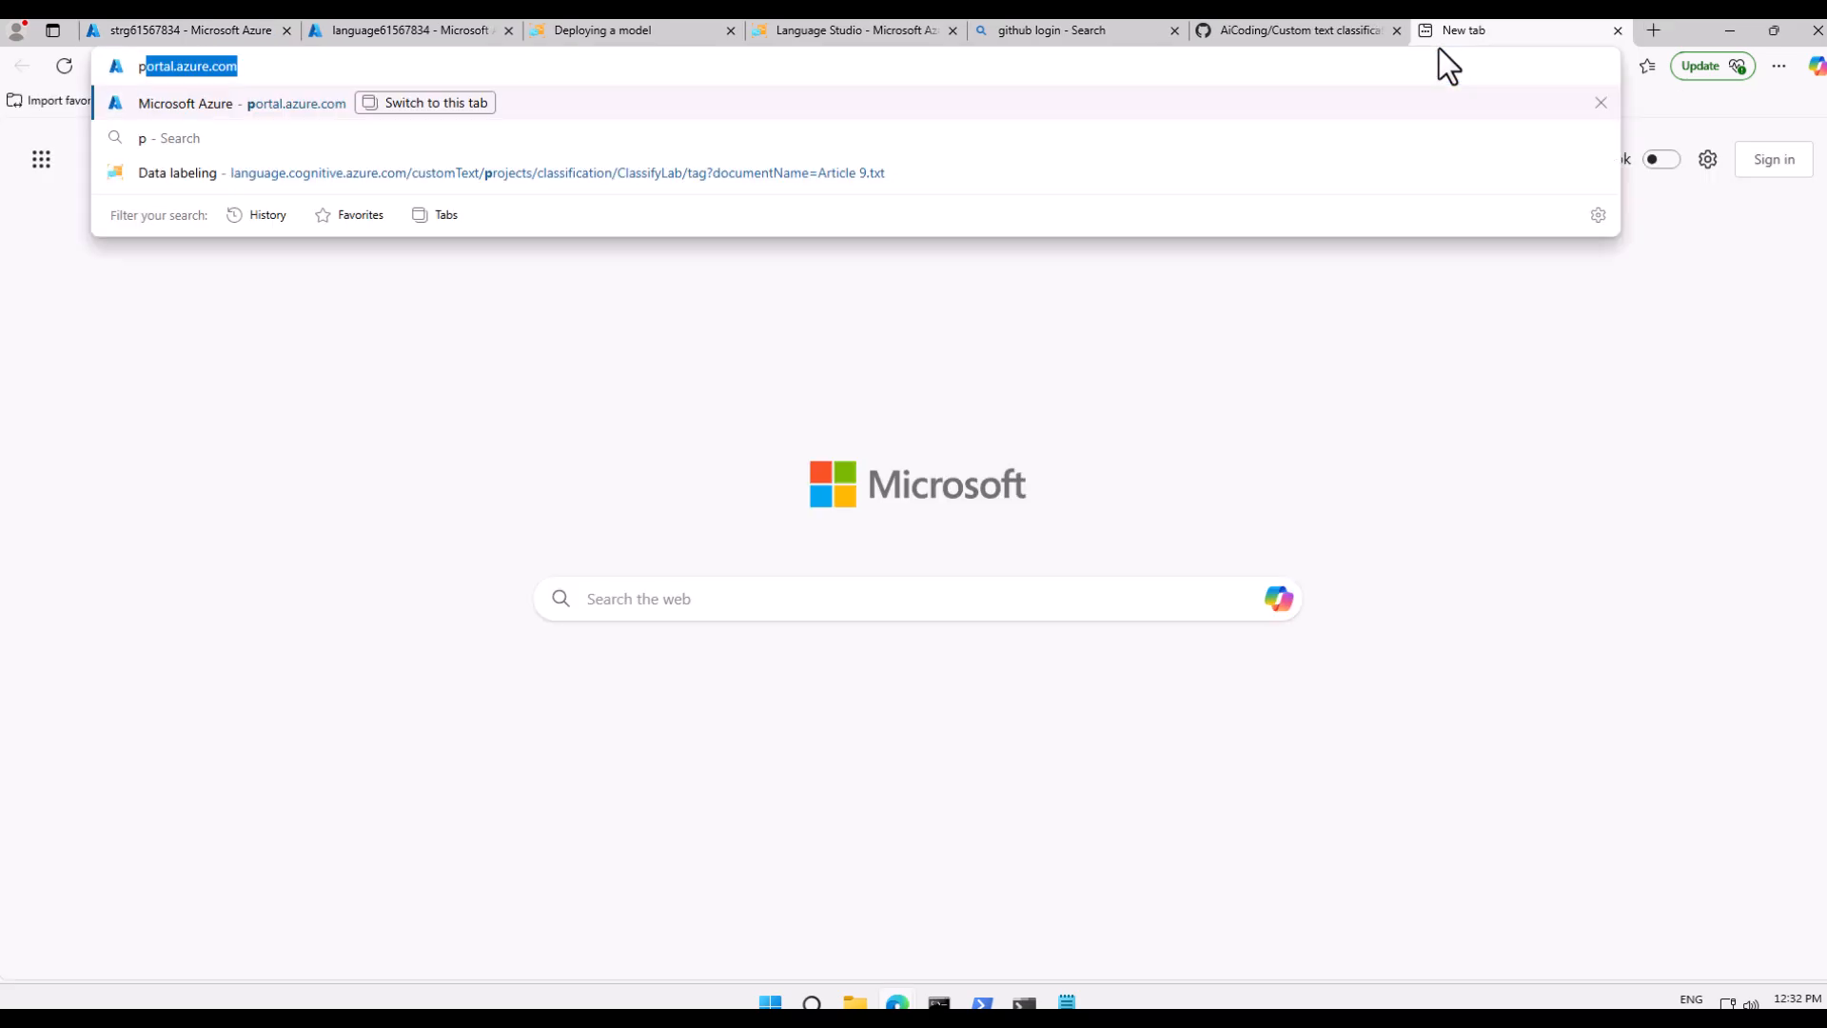
type("rovide me 10 line")
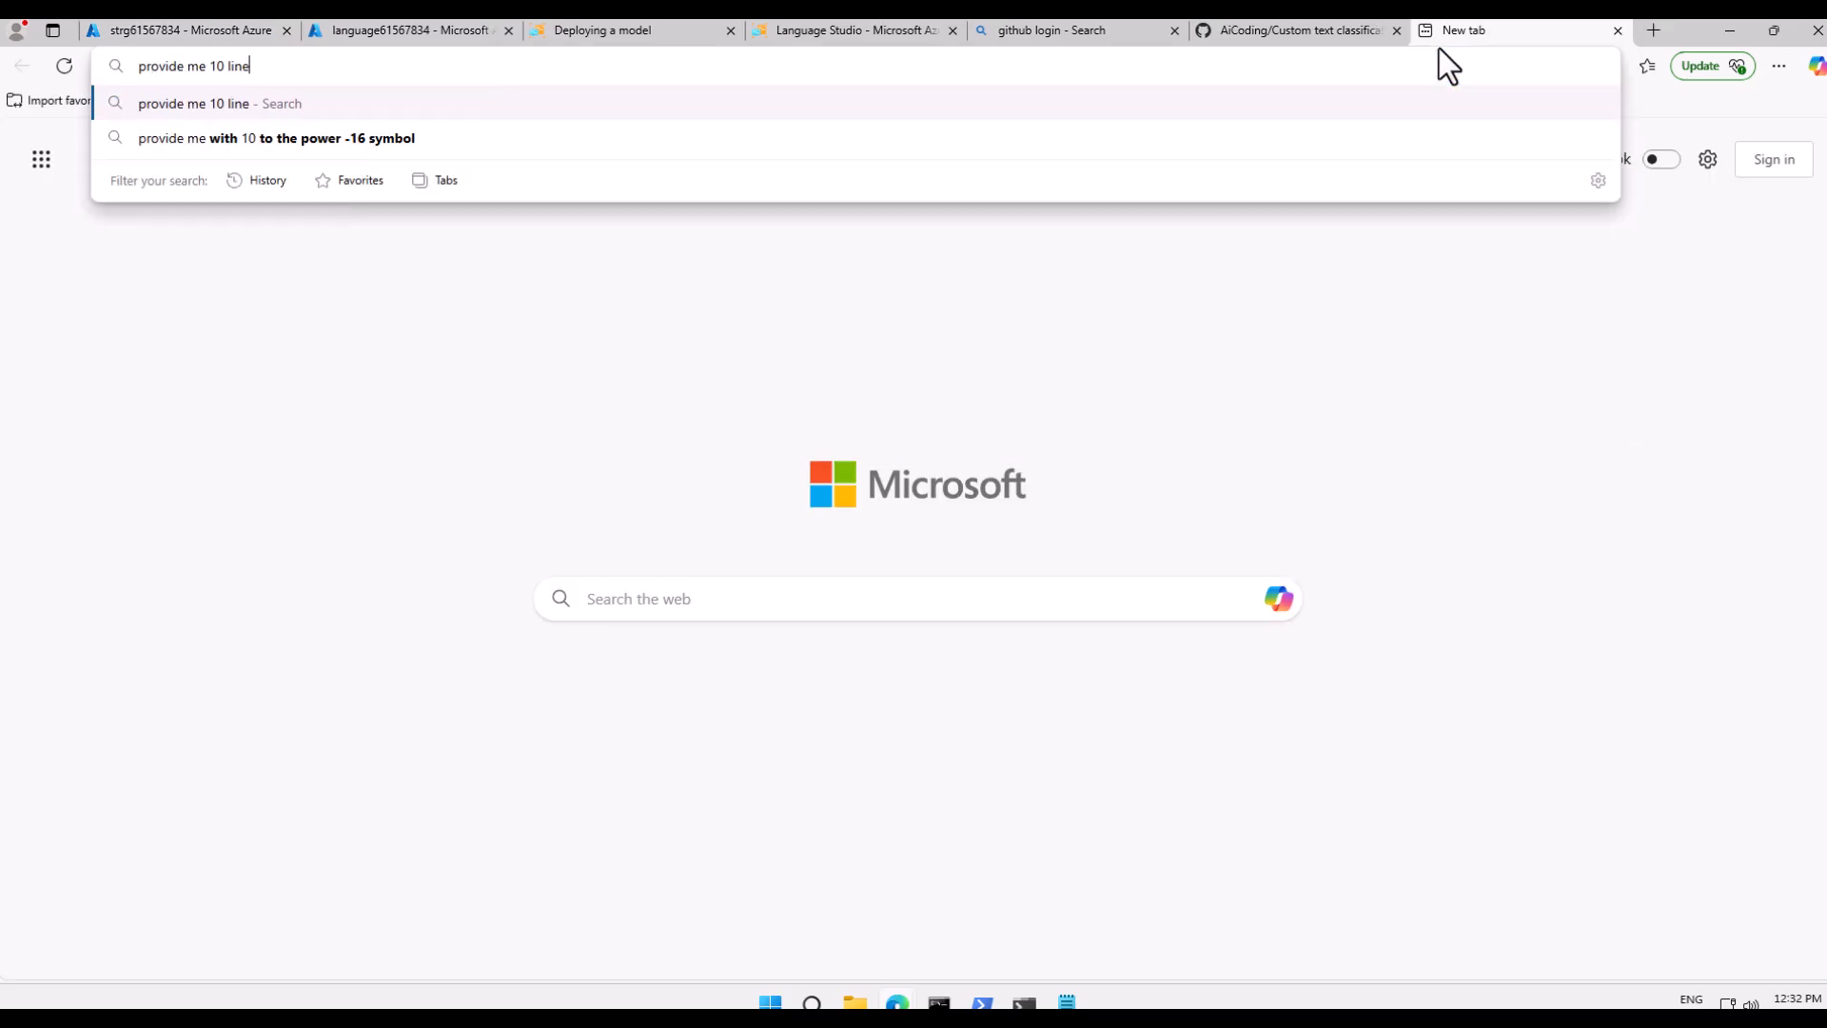
type("s about artic")
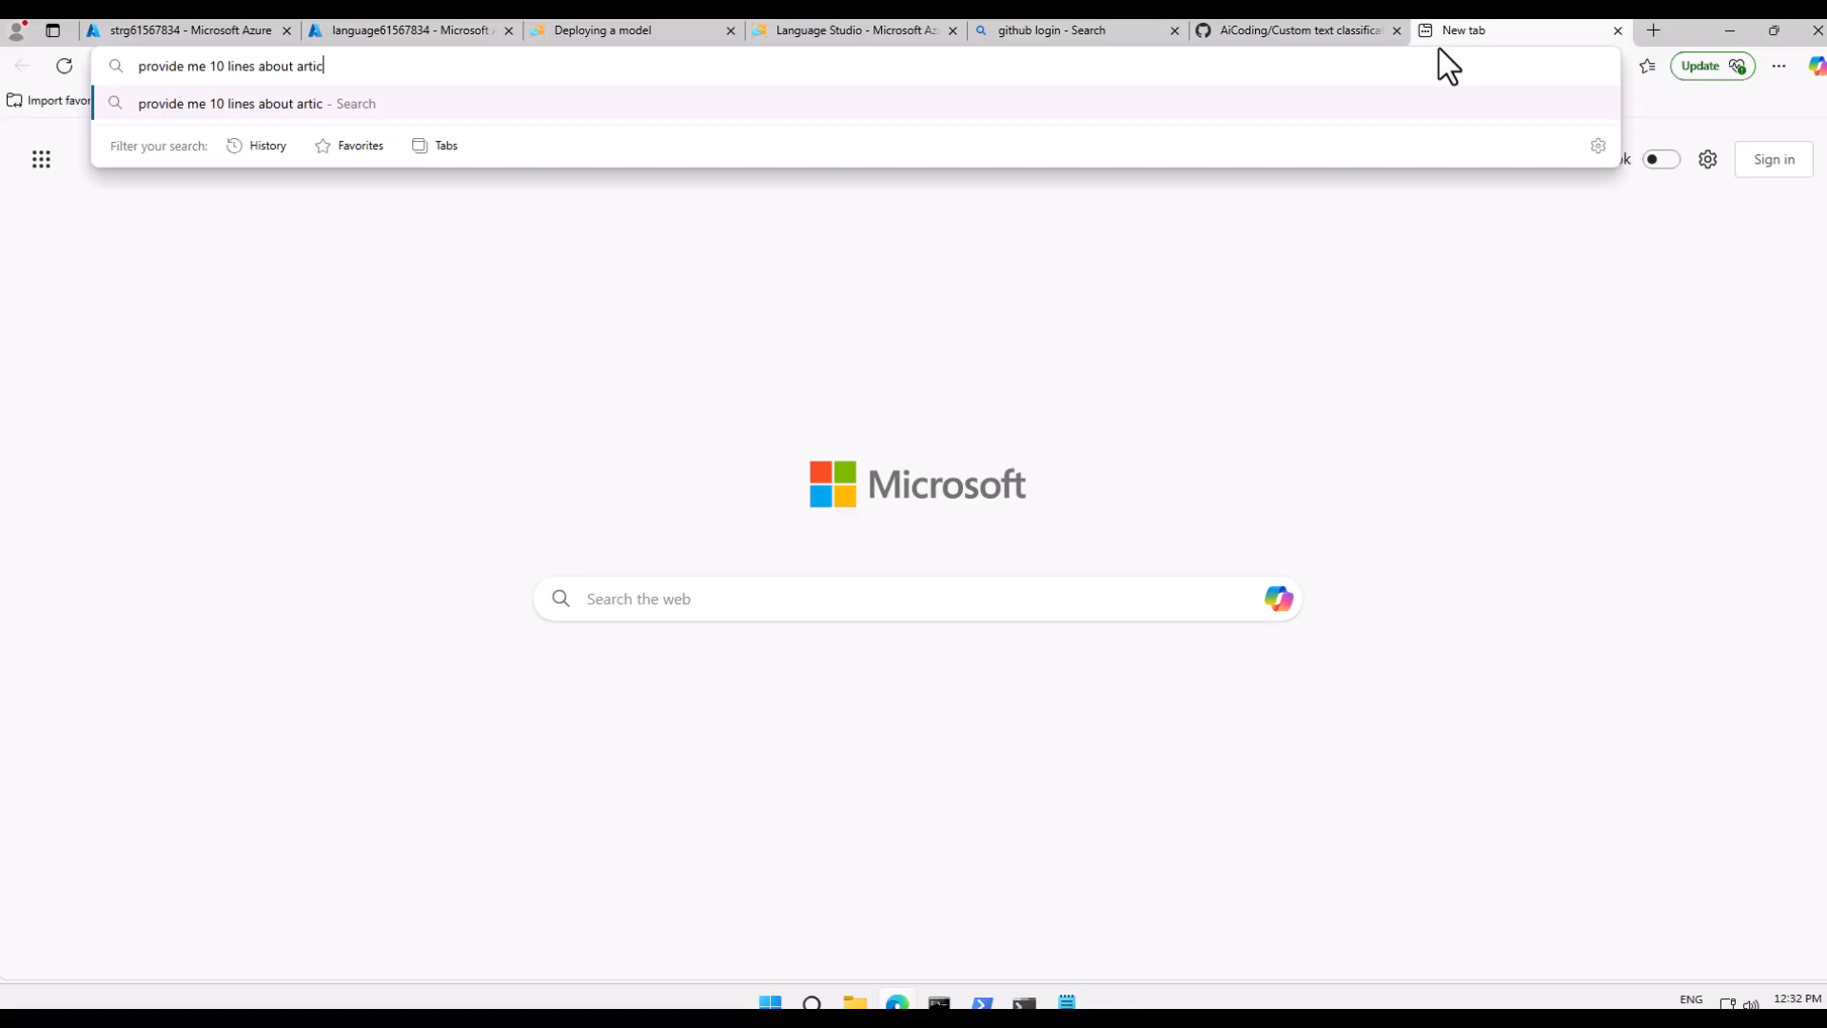
key("BackSpace")
key("BackSpace")
key("BackSpace")
key("BackSpace")
key("BackSpace")
type("I")
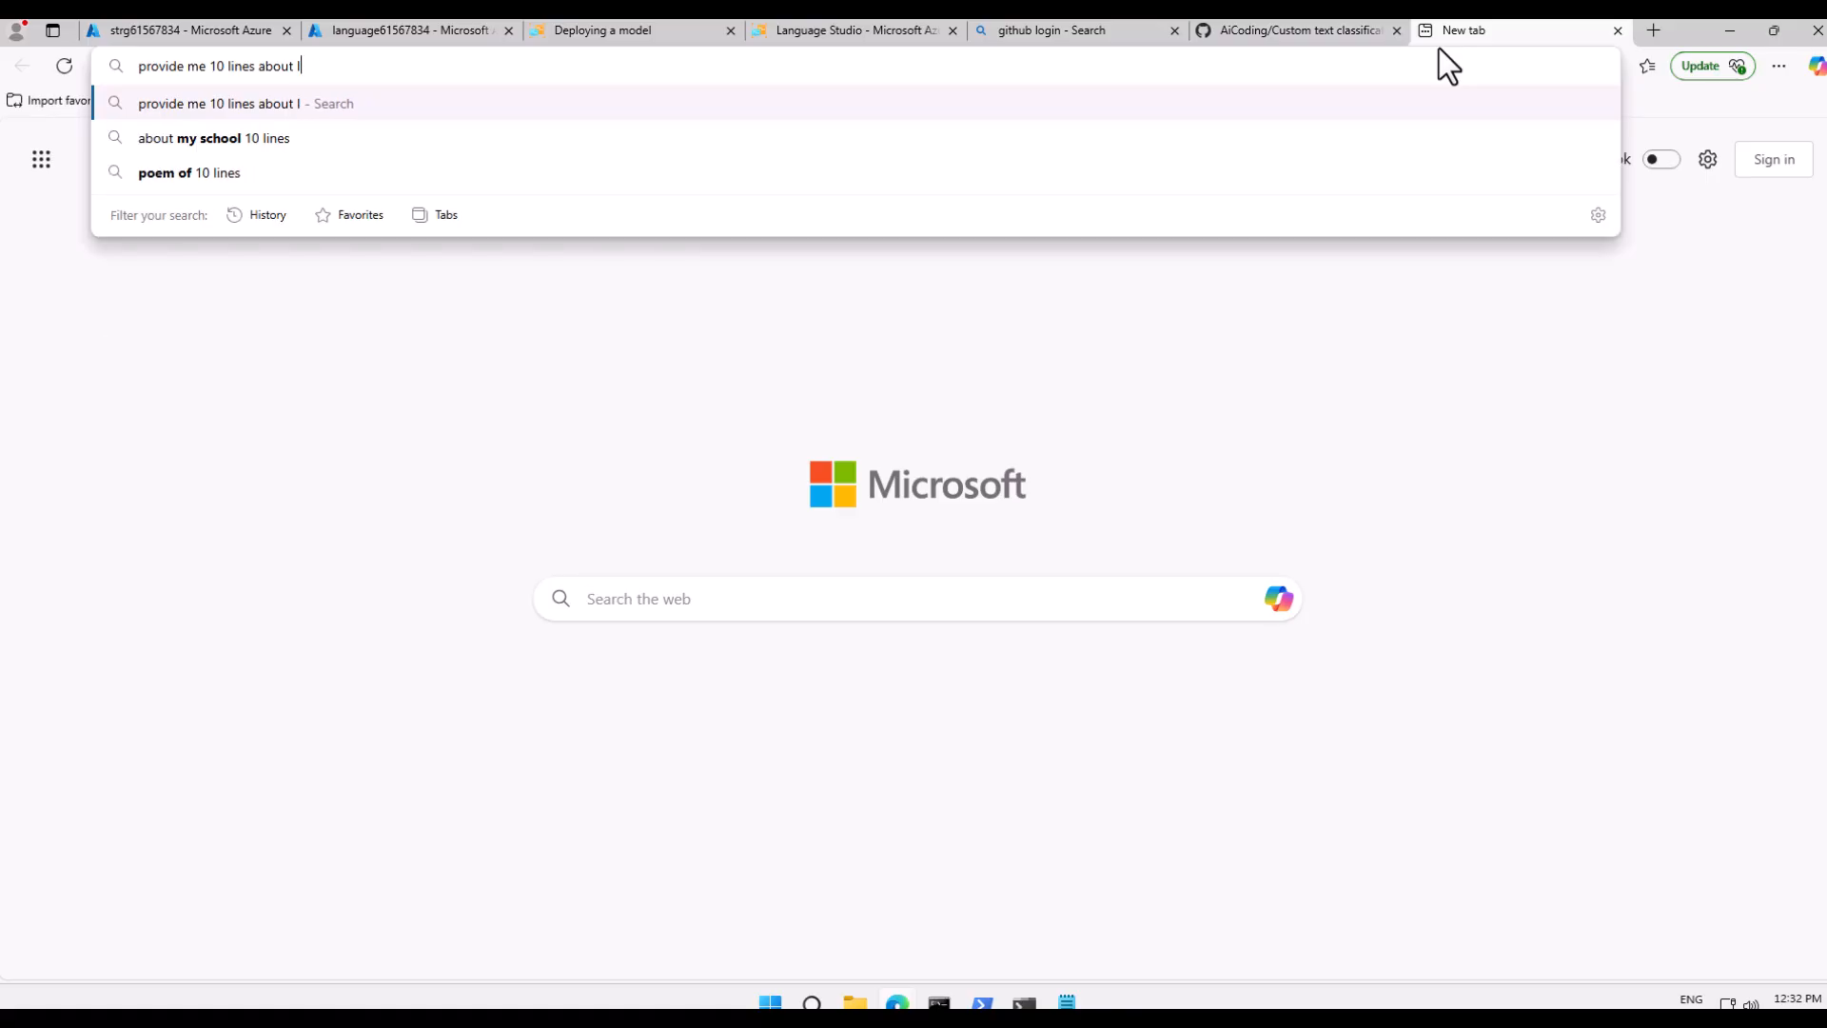
type("PL in india")
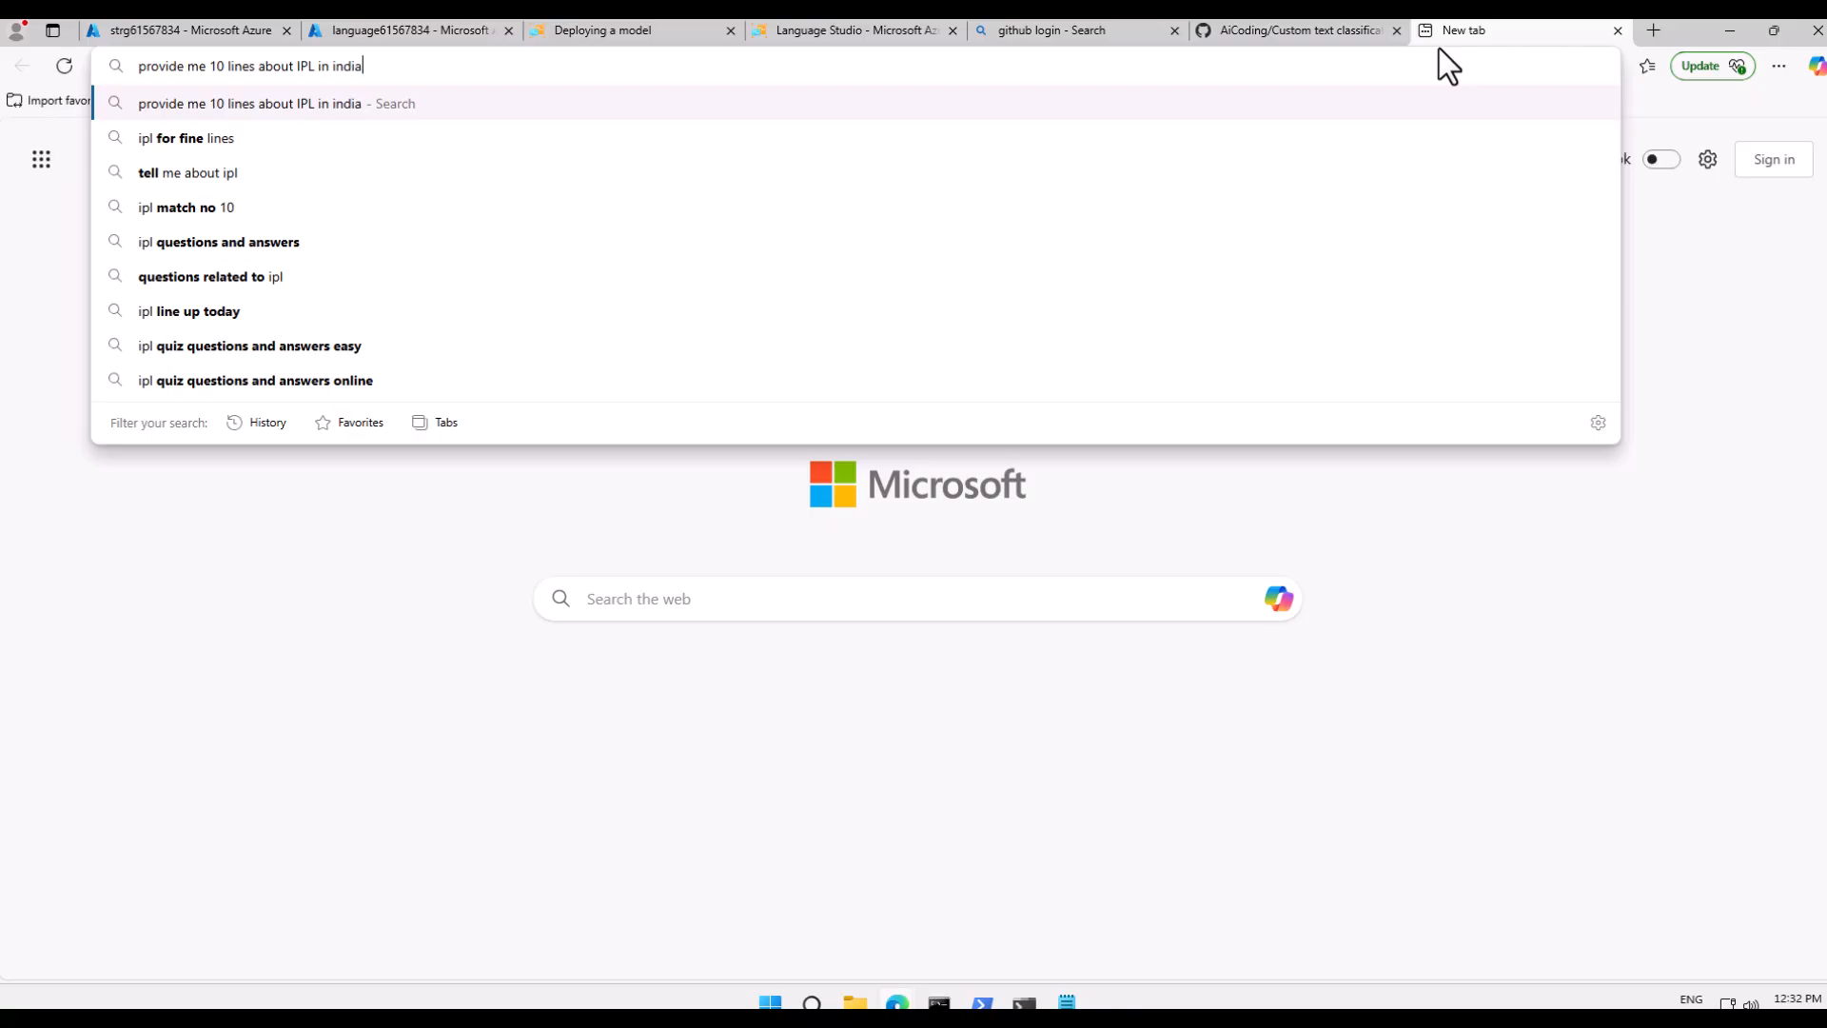
type(" stats")
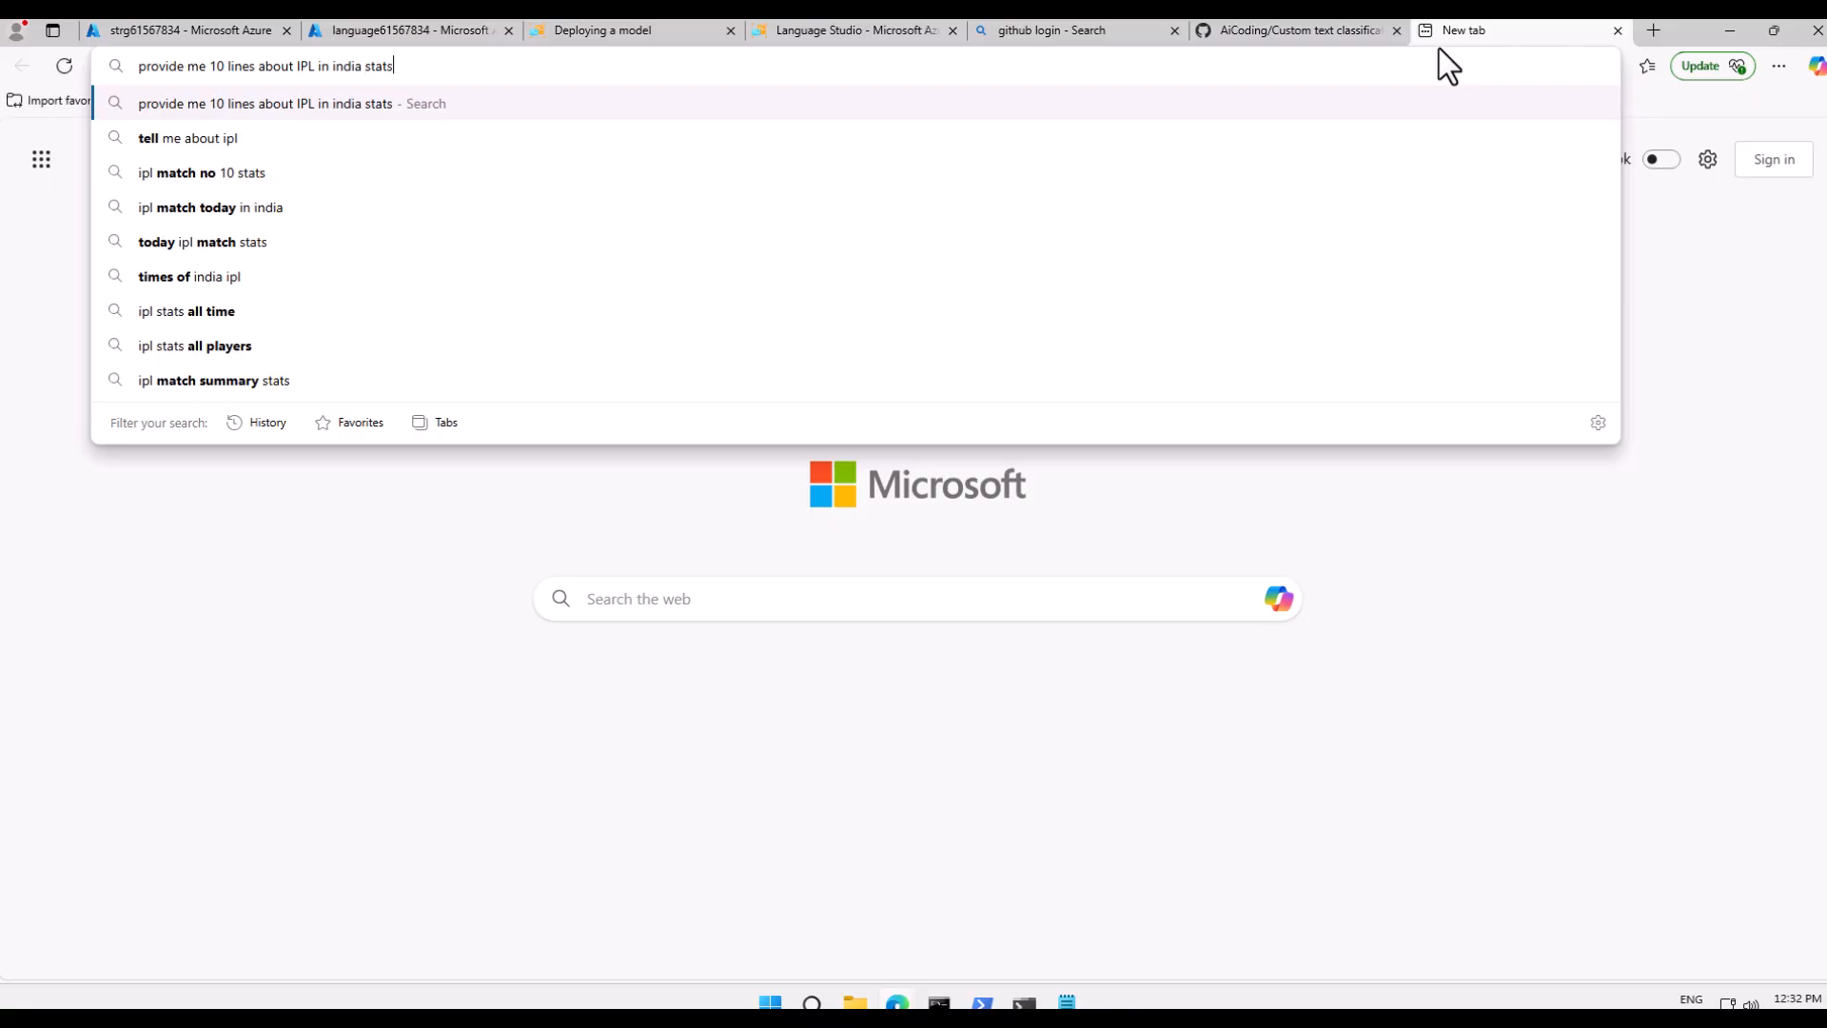
key("Return")
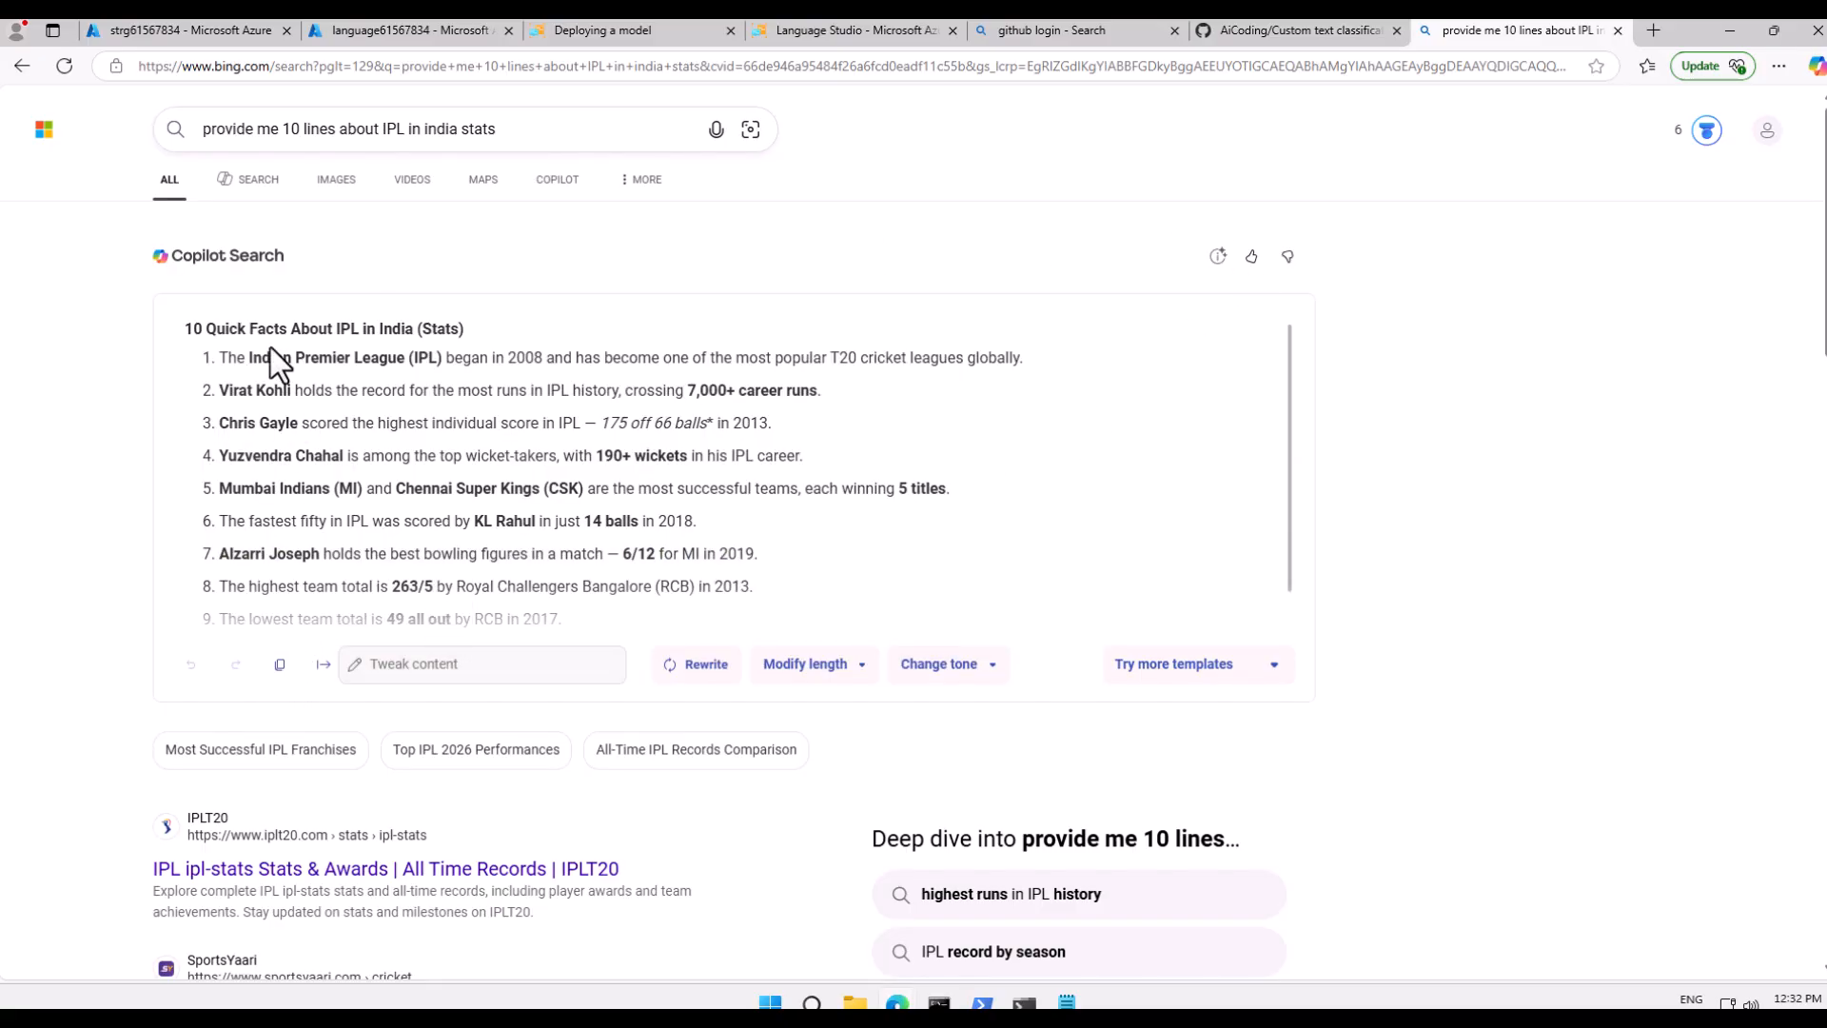
- Replace the entire text of test2.txt with the copied "10 Quick Facts About IPL in India (Stats)" answer and save the file
left_click(209, 32)
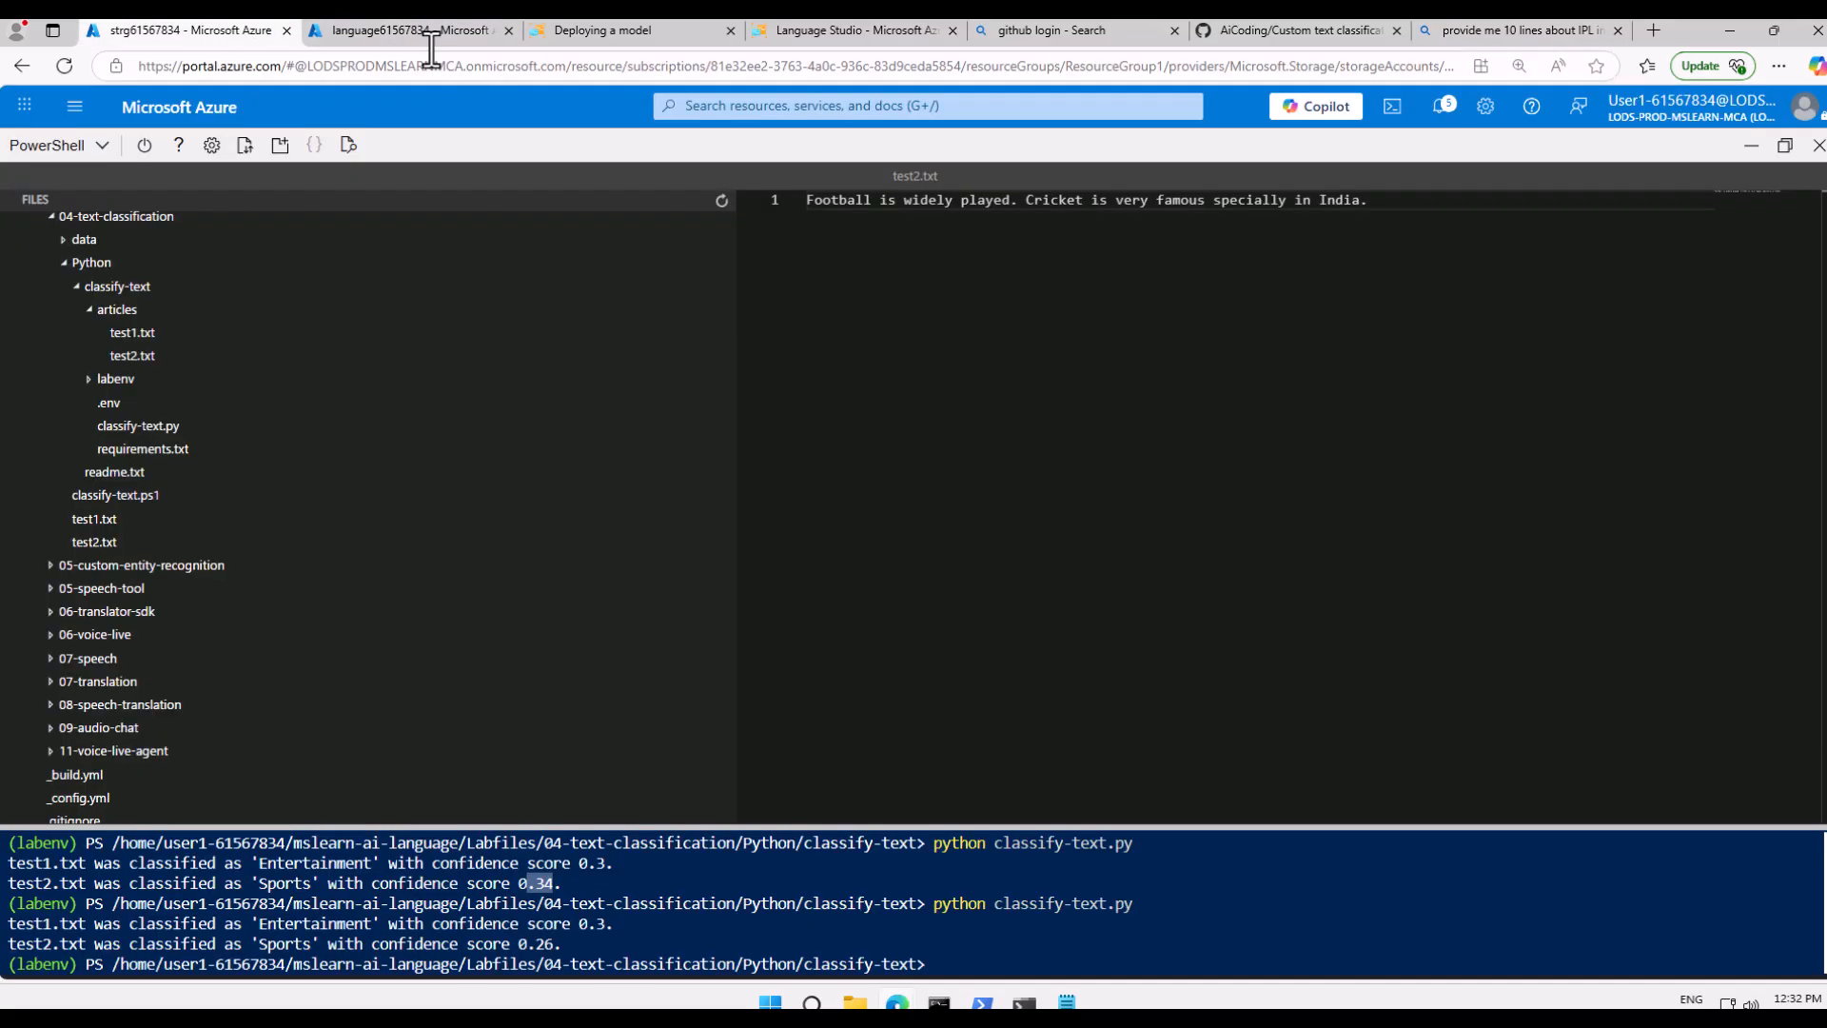
key("ctrl+a")
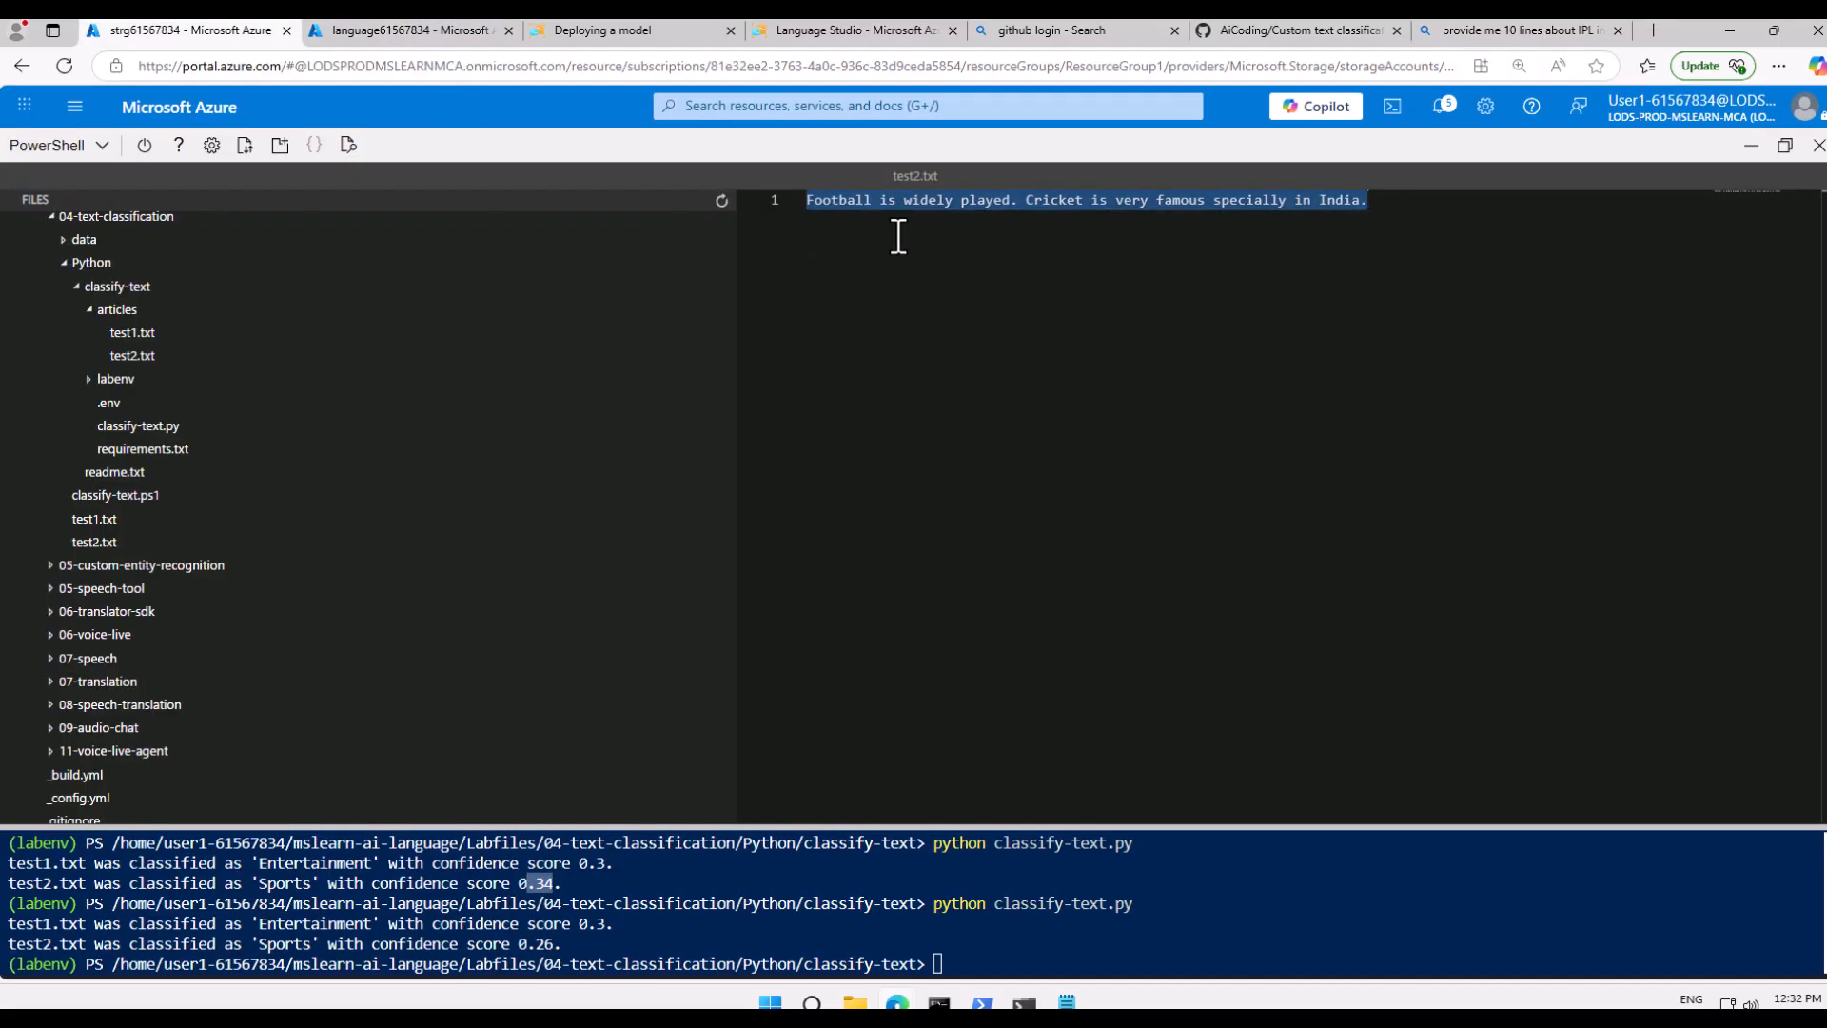
key("BackSpace")
type("v")
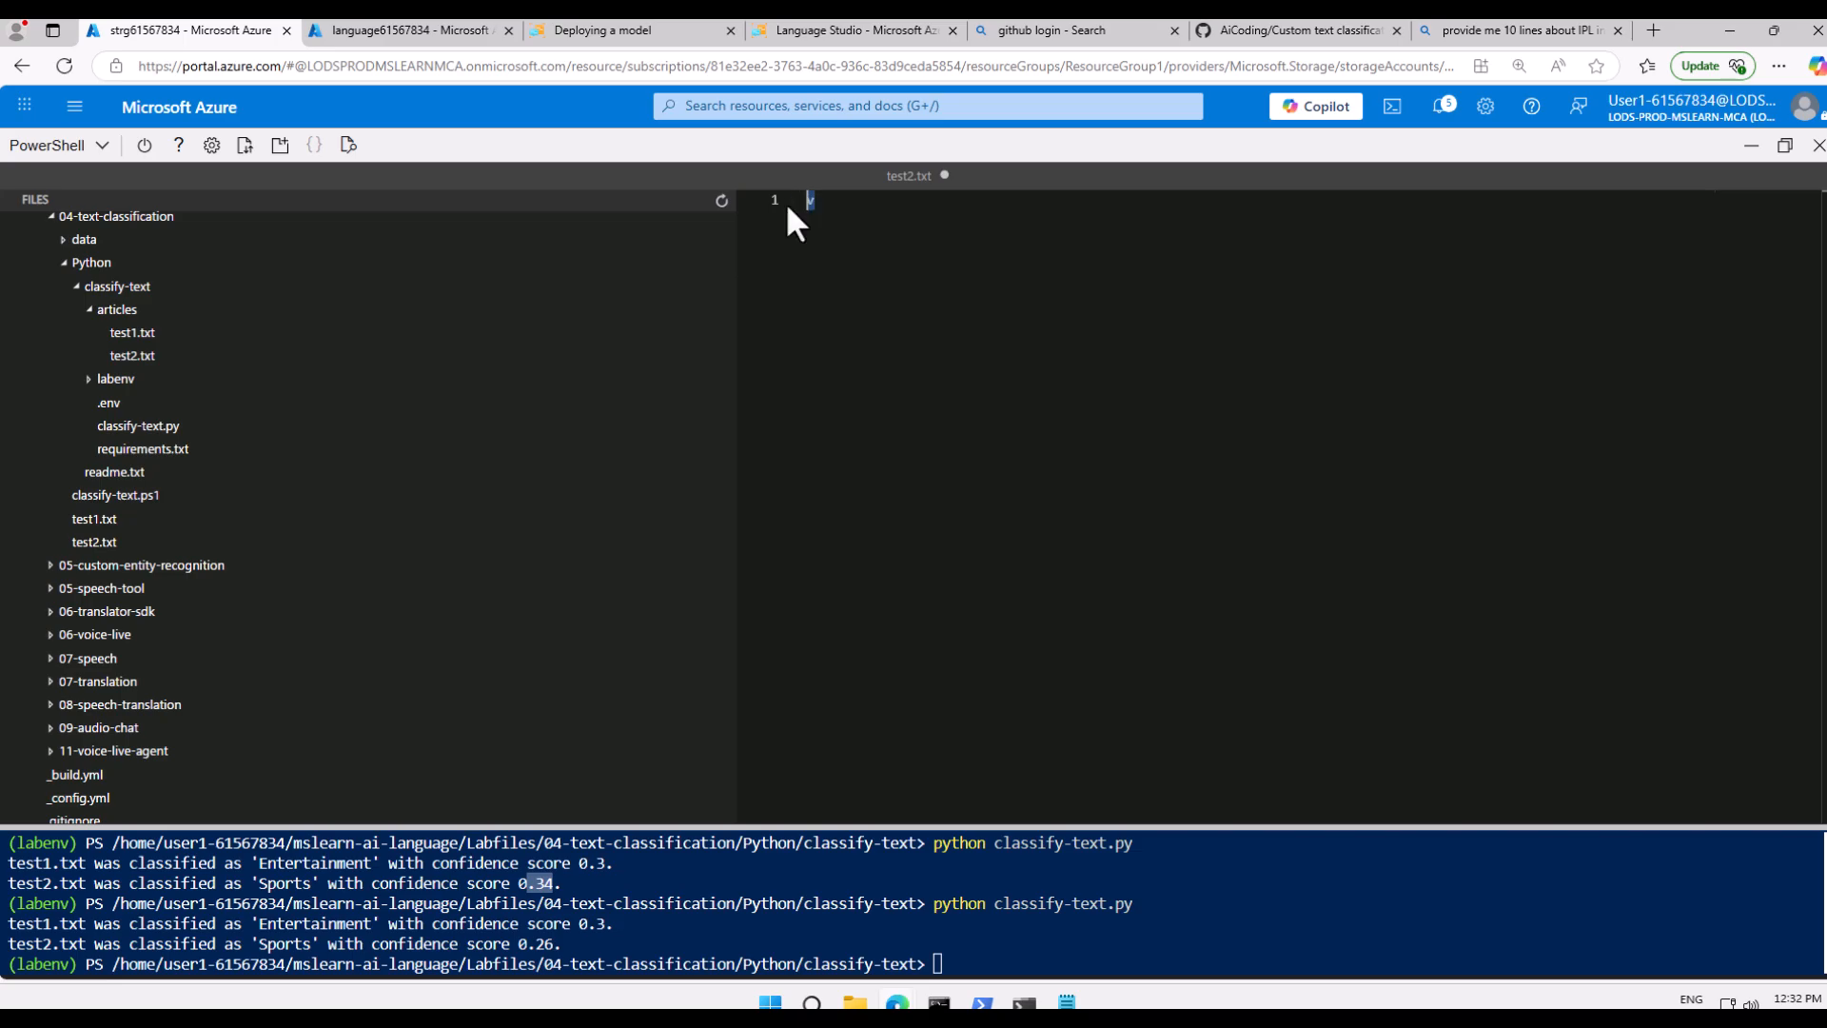
key("ctrl+v")
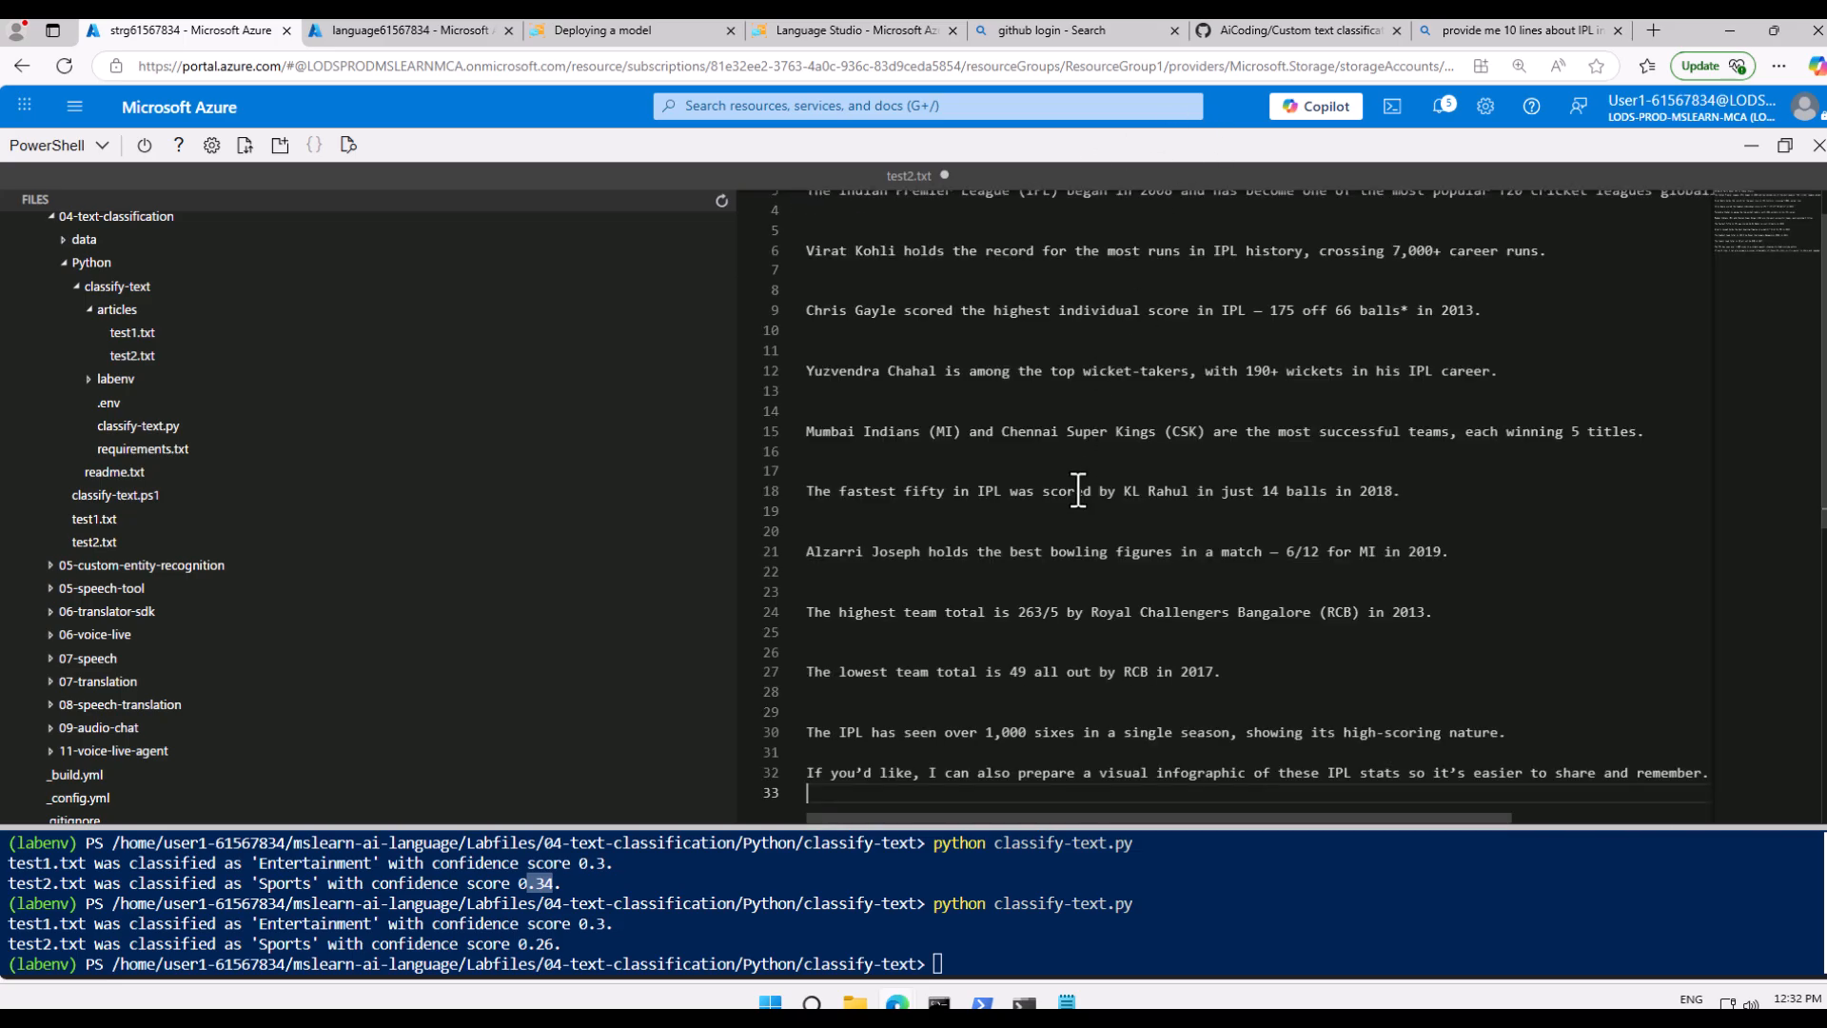
key("ctrl+s")
- Rerun python classify-text.py on the IPL article and compare the test2.txt confidence scores across the runs in an enlarged terminal
left_click(1015, 952)
key("Up")
key("Return")
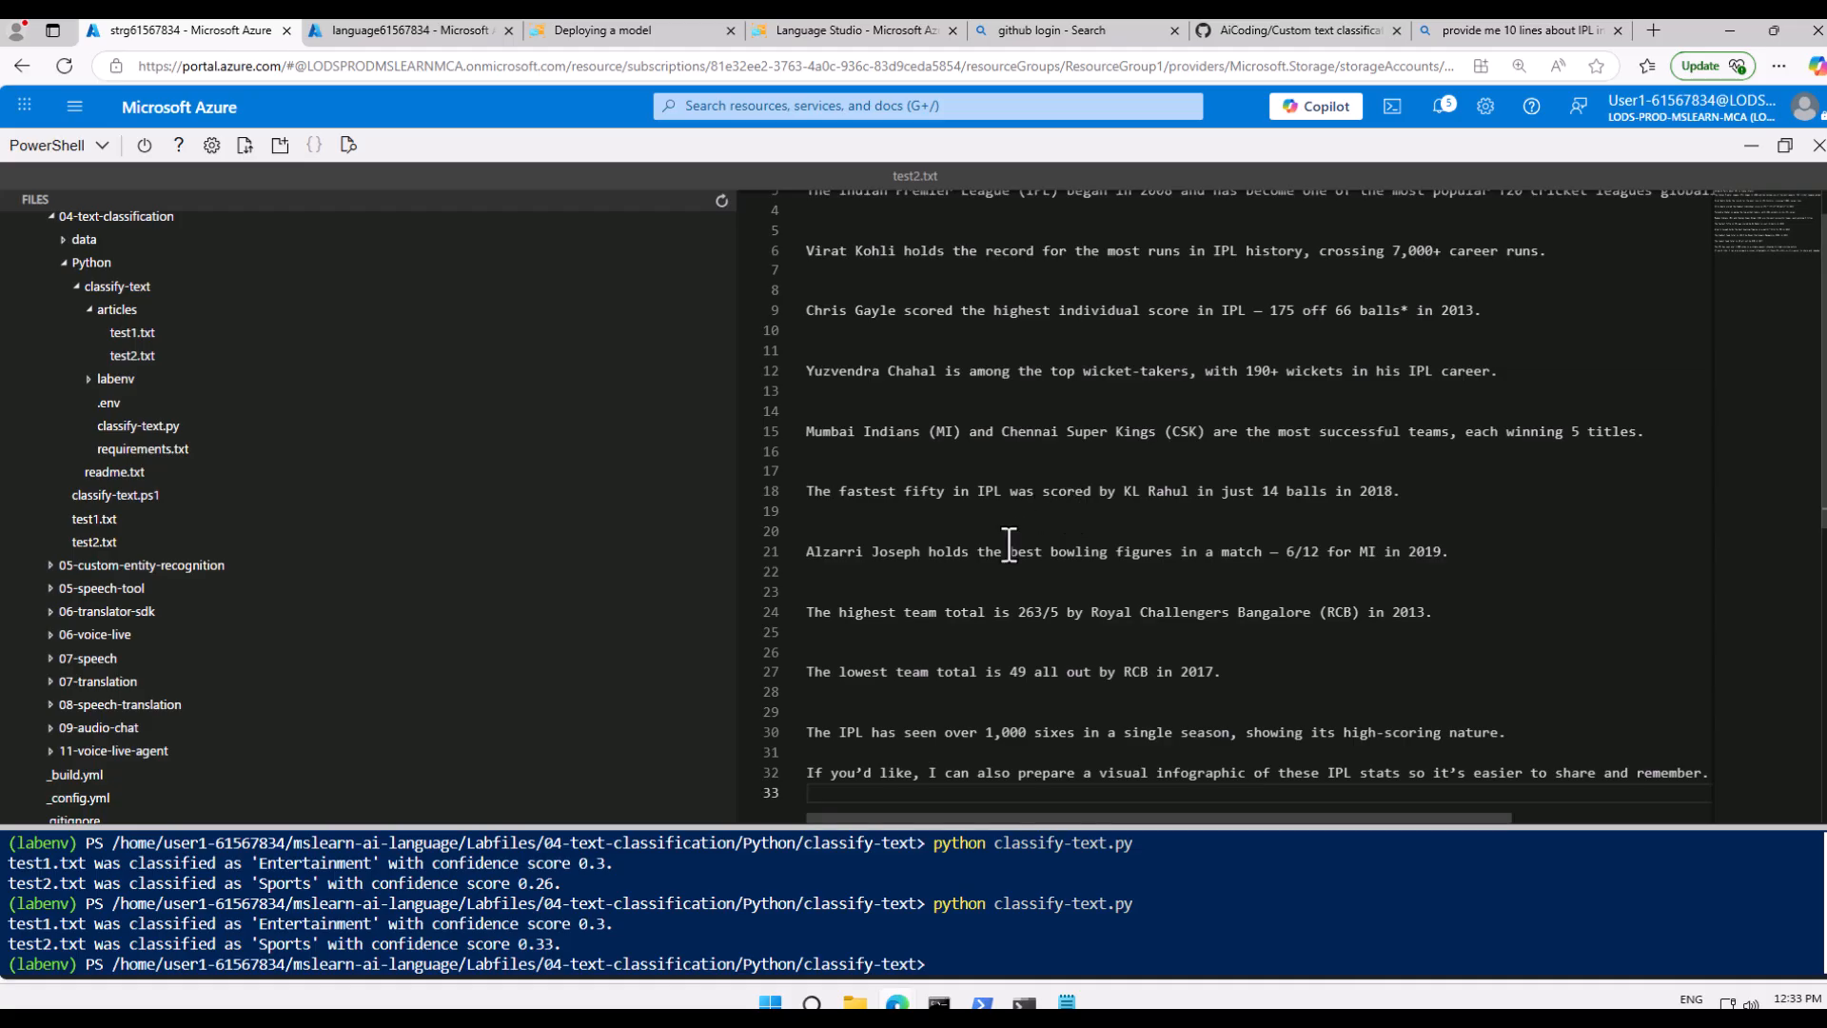
scroll(1009, 544, "up", 1)
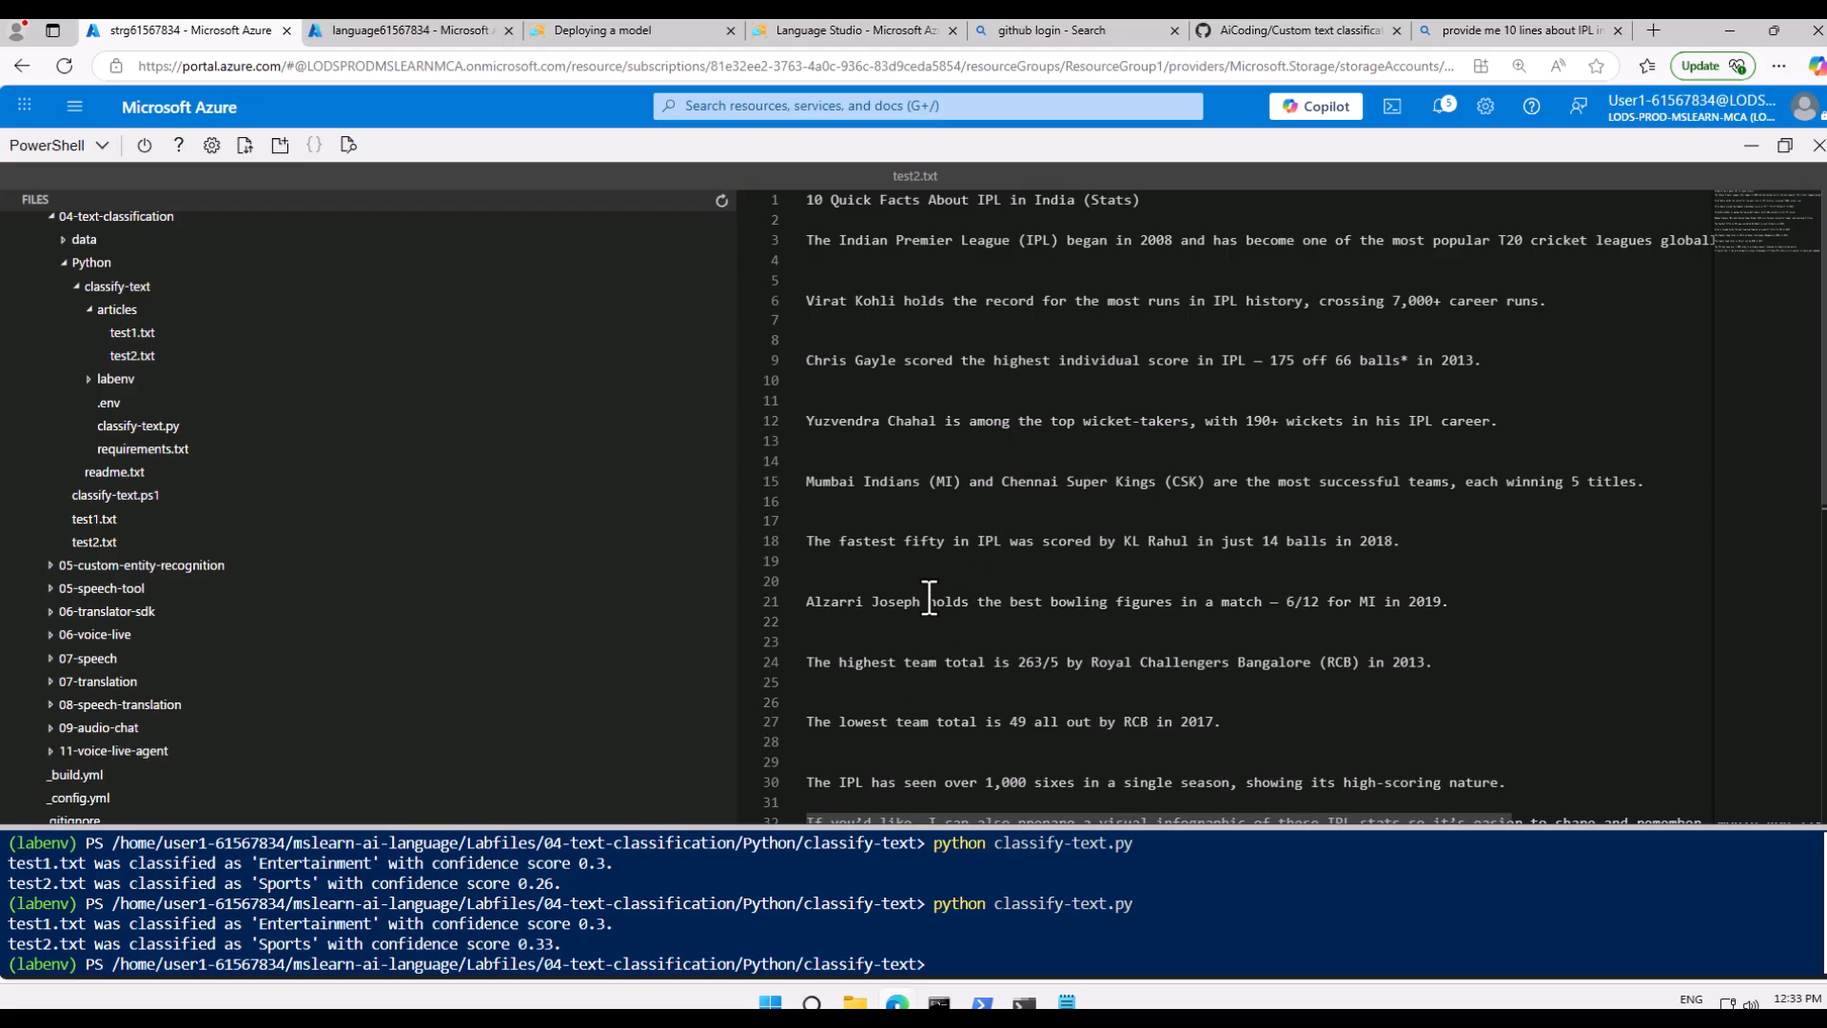
left_click_drag(569, 945, 521, 947)
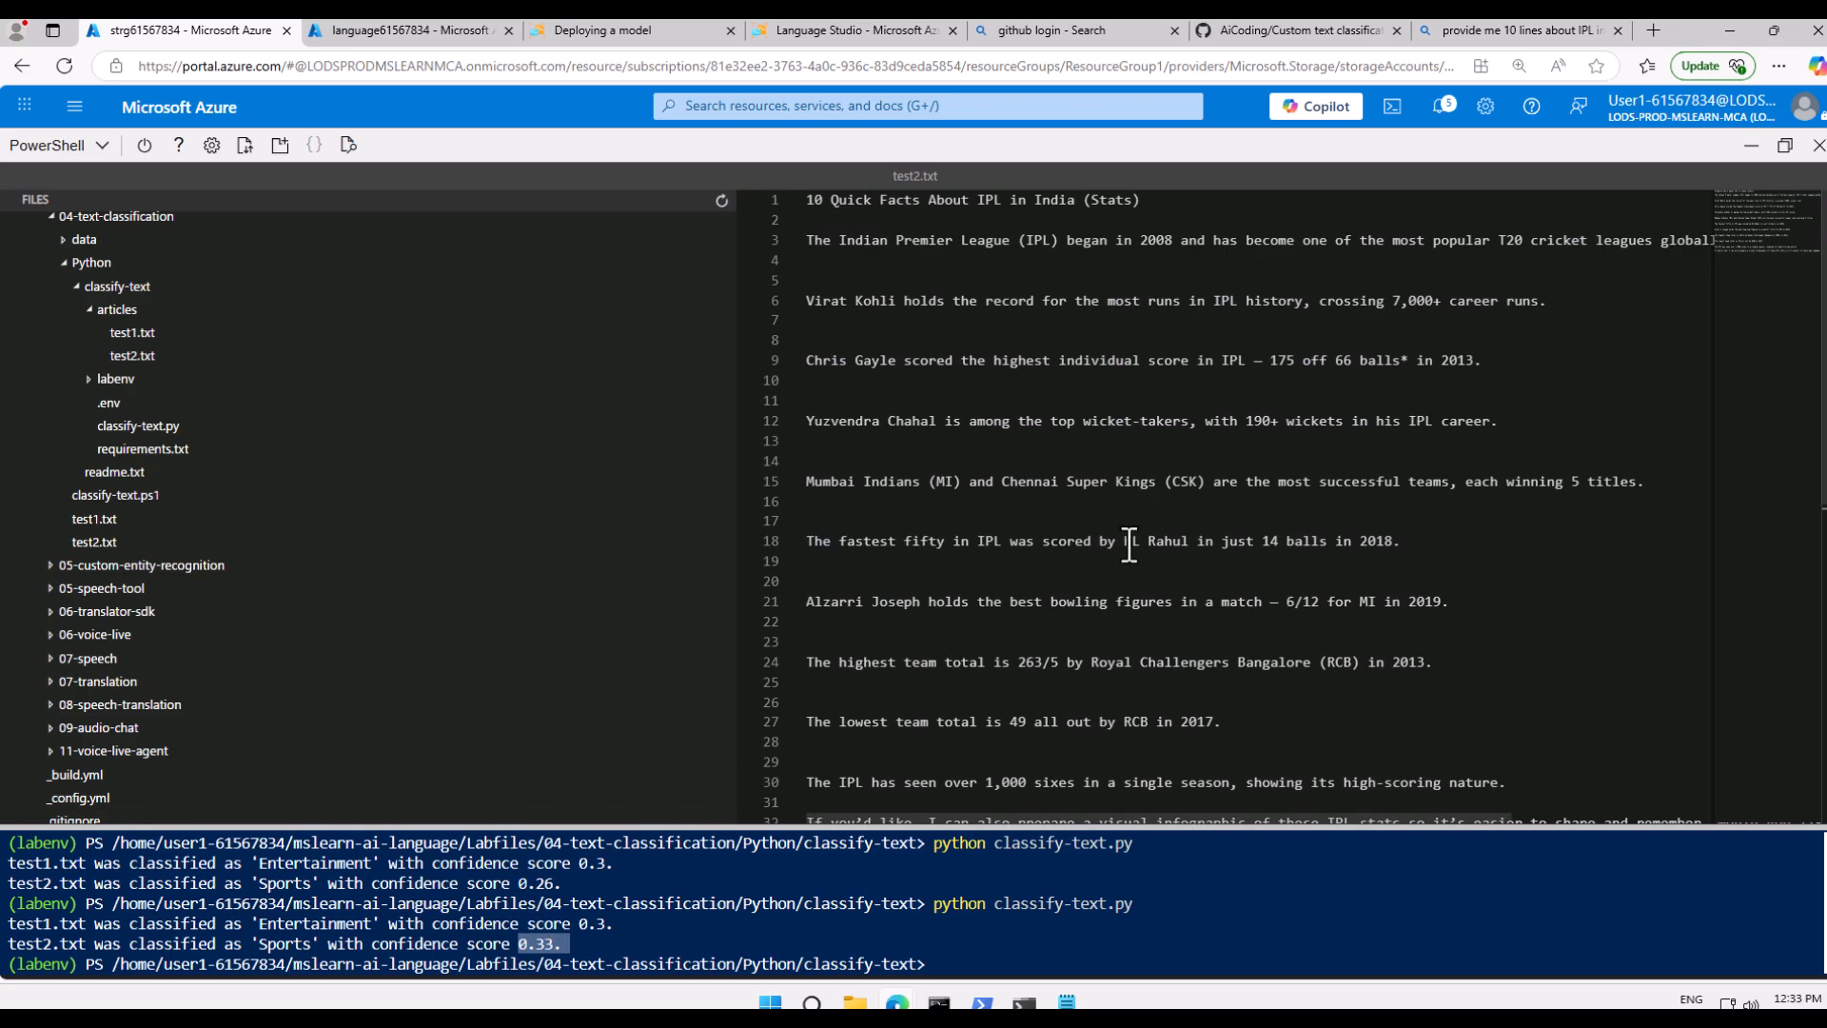
left_click_drag(689, 826, 571, 633)
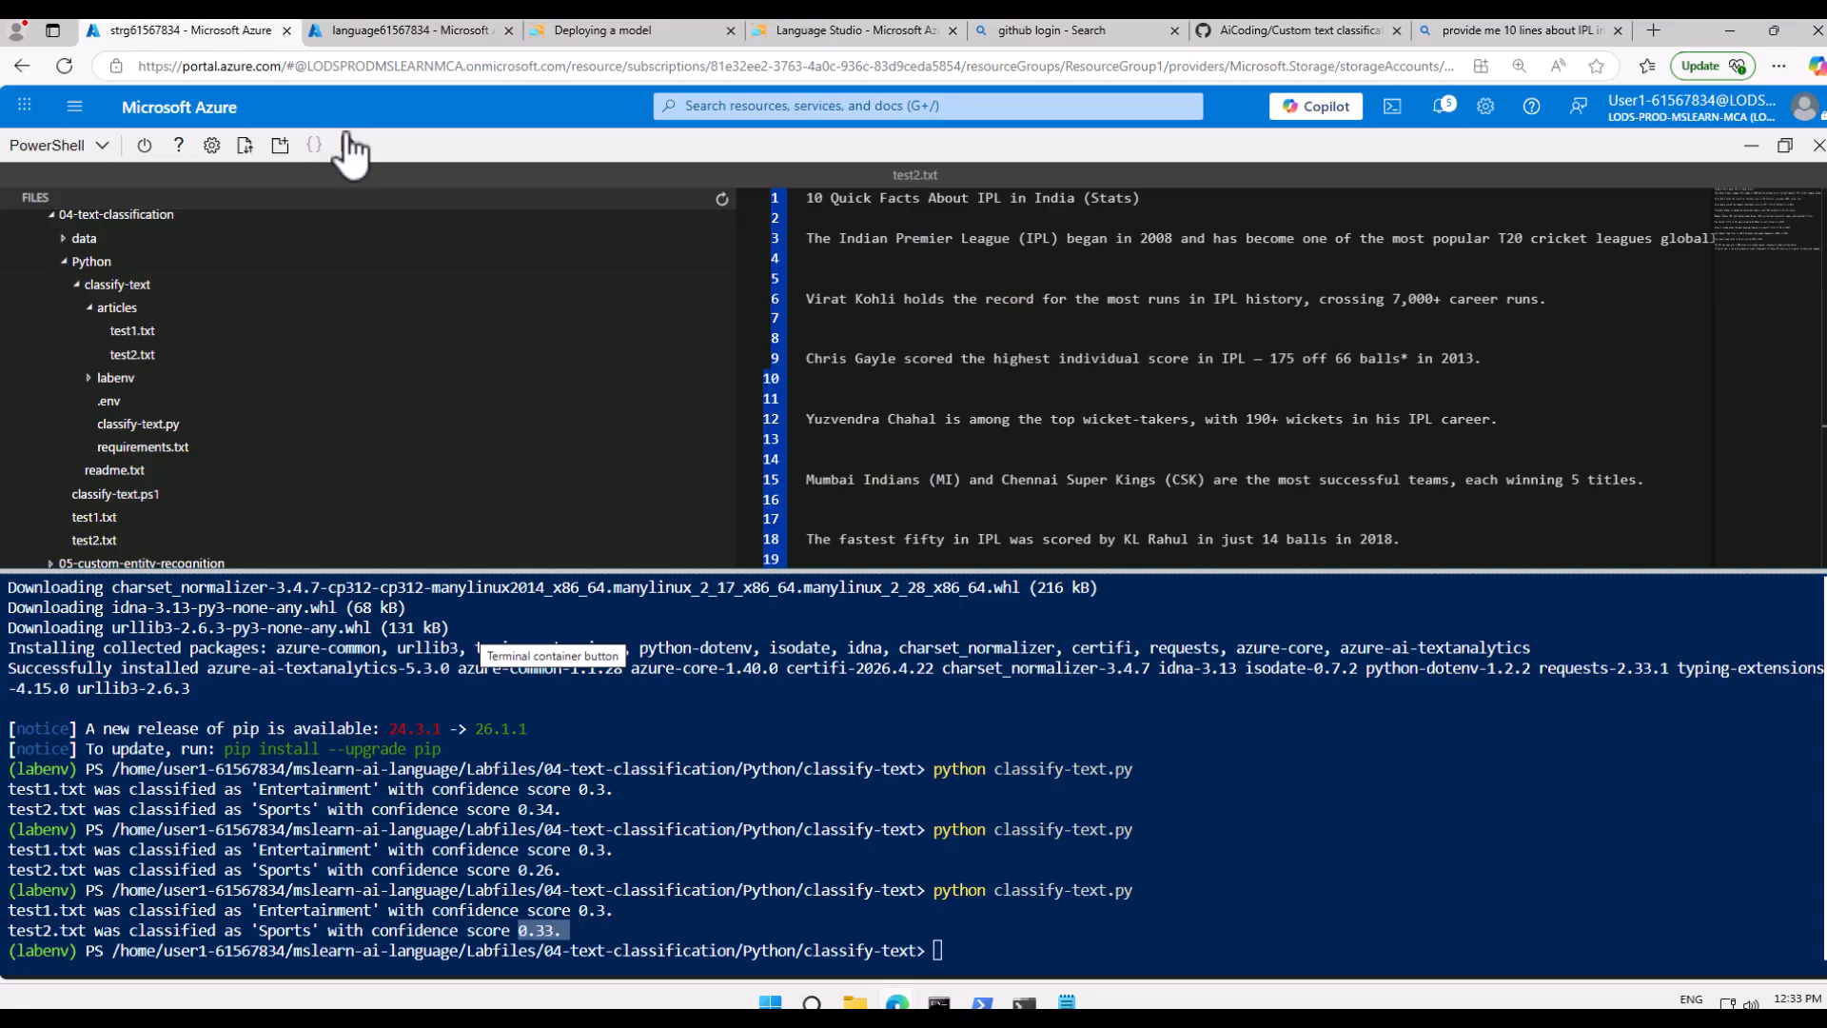
- Review the ClassifyLab deployments, the custom text classification code on GitHub, and the language resource's Keys and Endpoint page
left_click(605, 30)
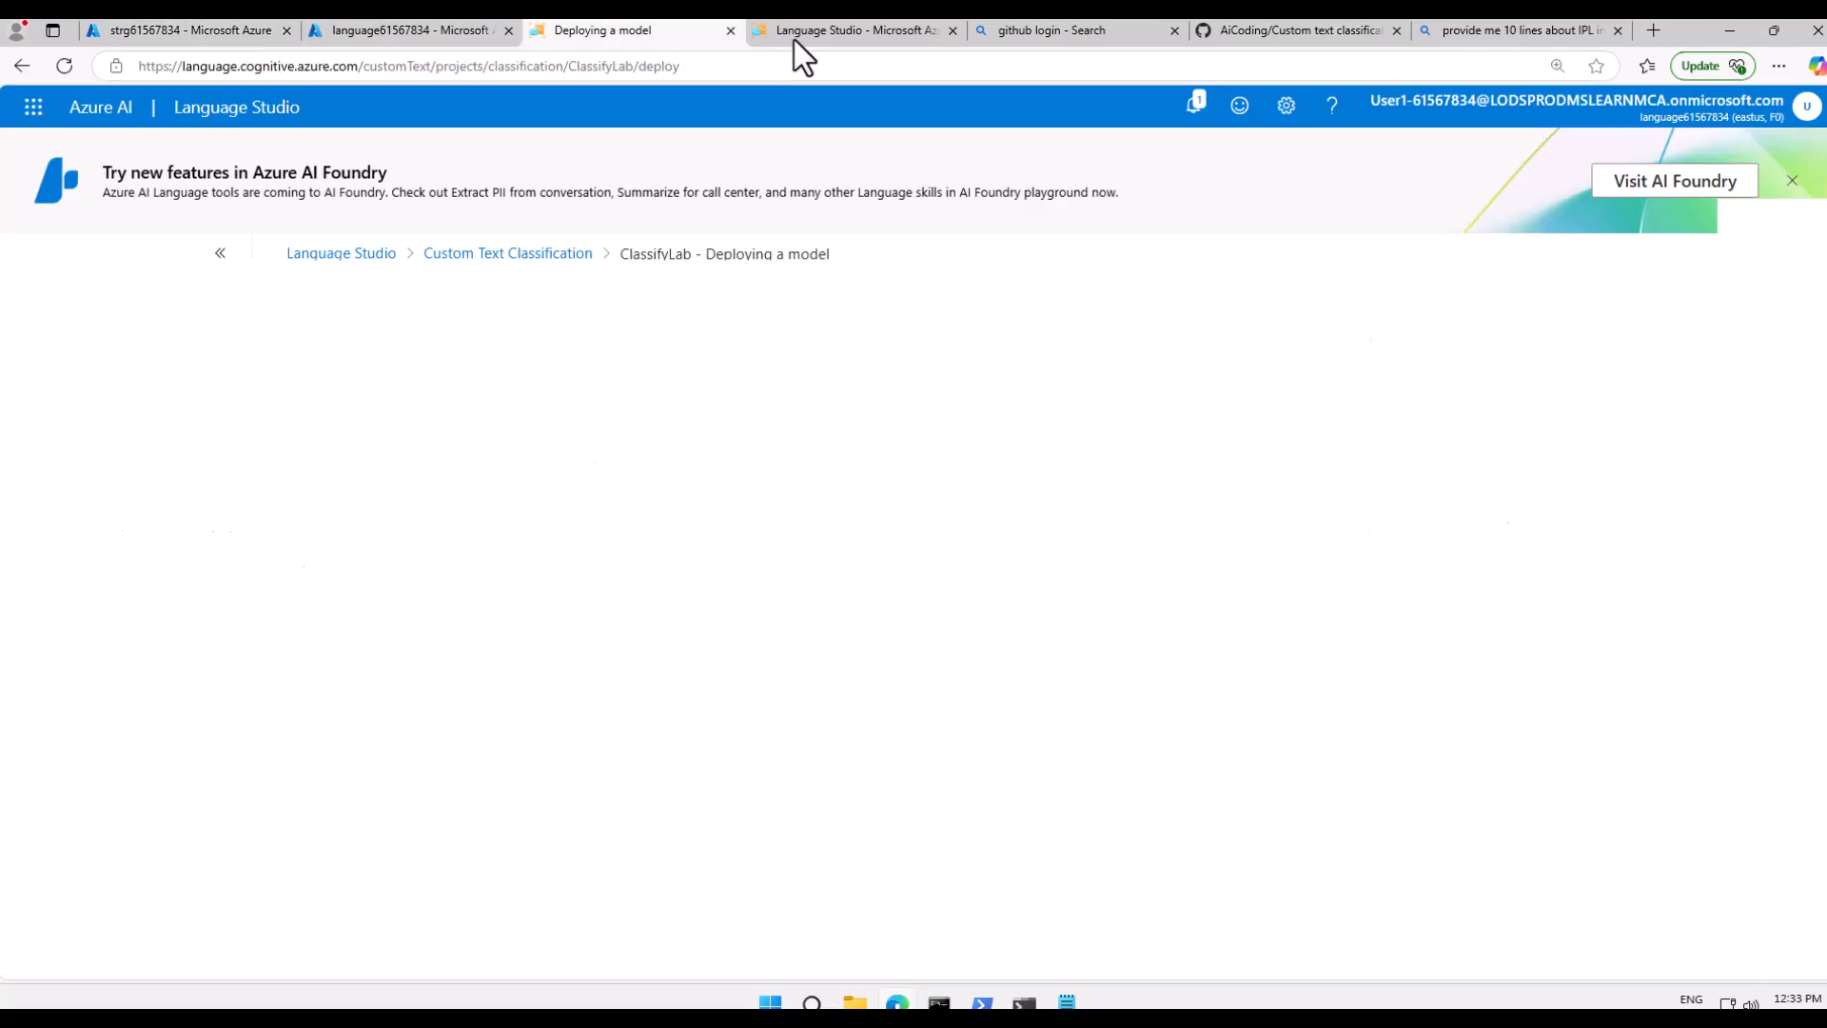
left_click(862, 35)
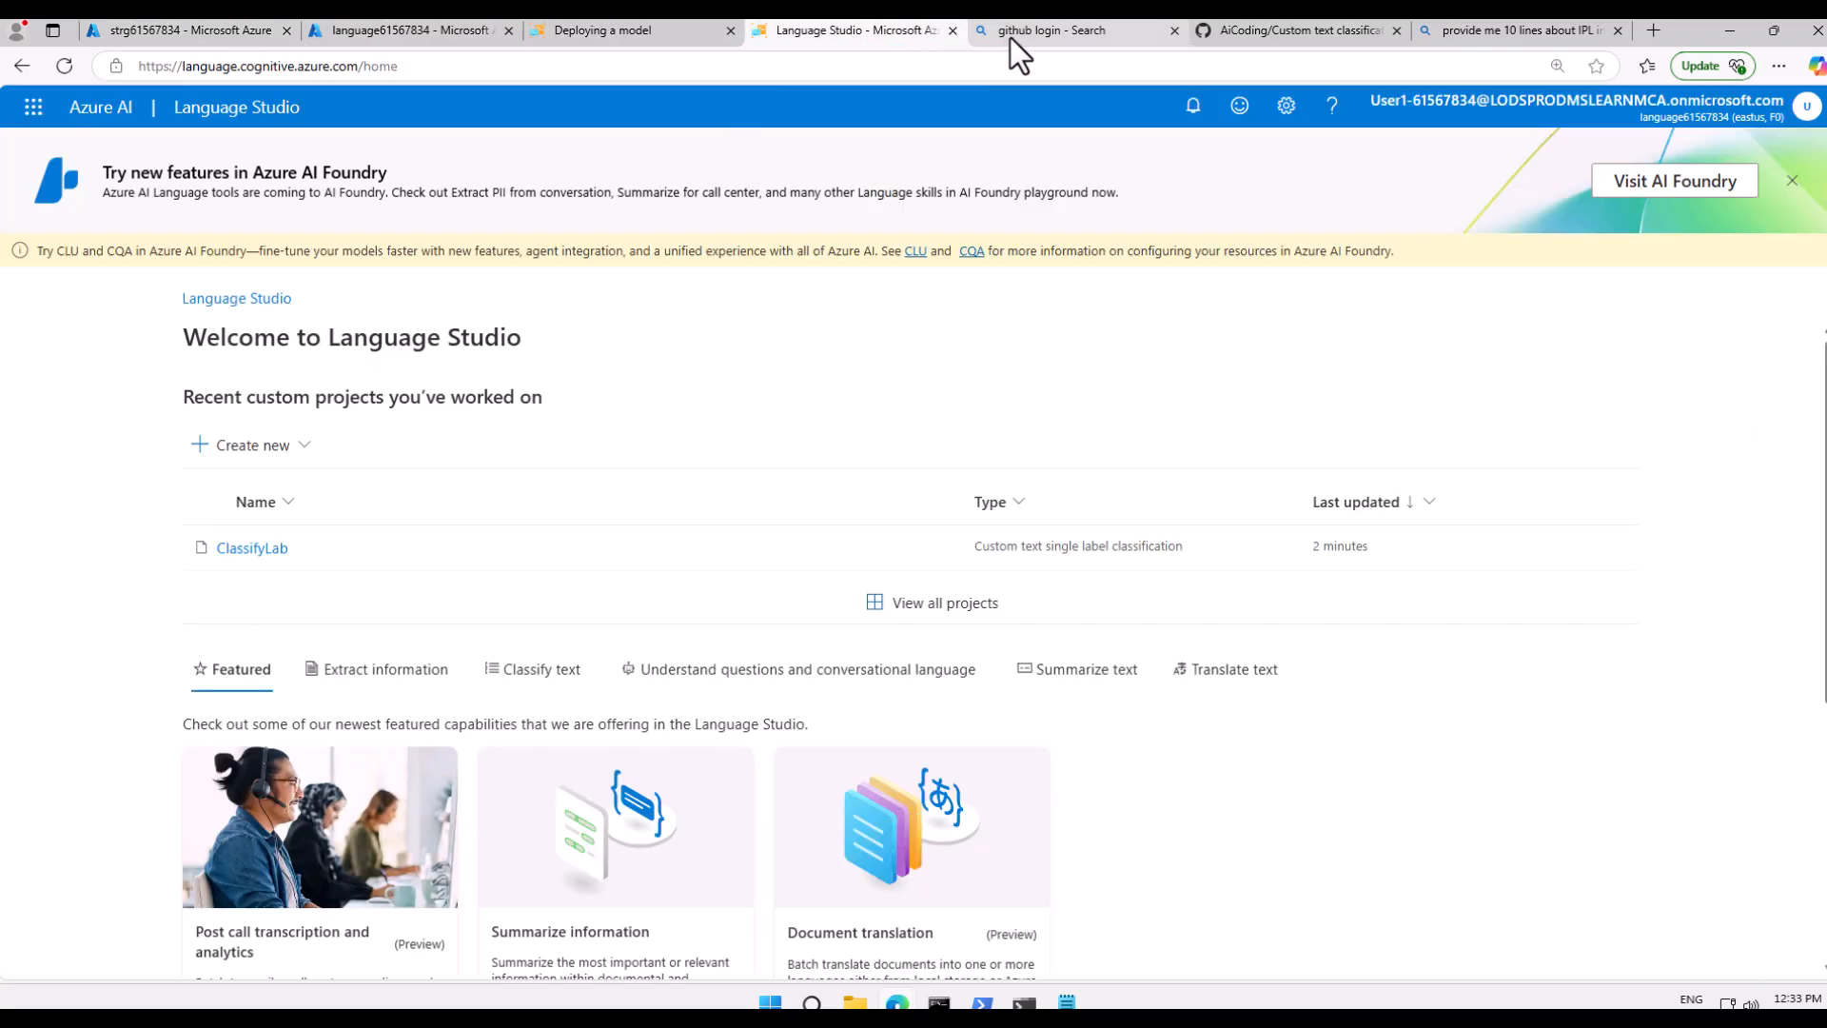
left_click(1282, 27)
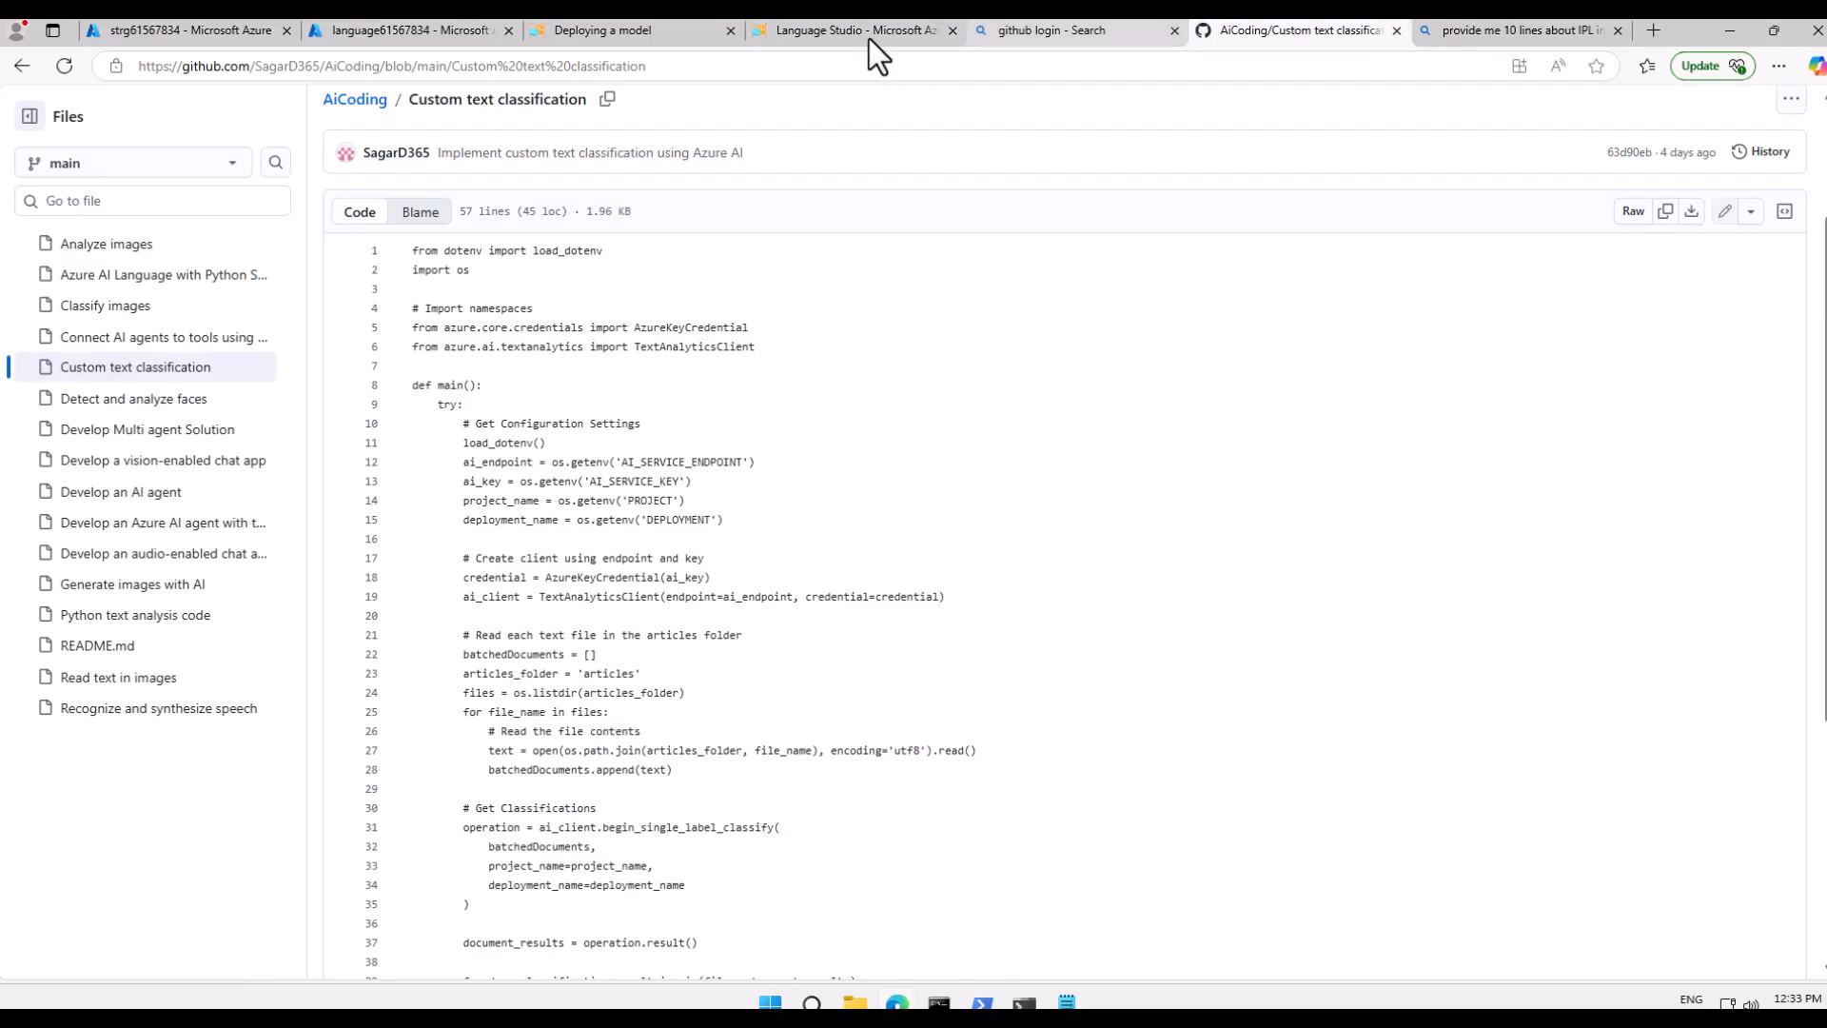
left_click(632, 33)
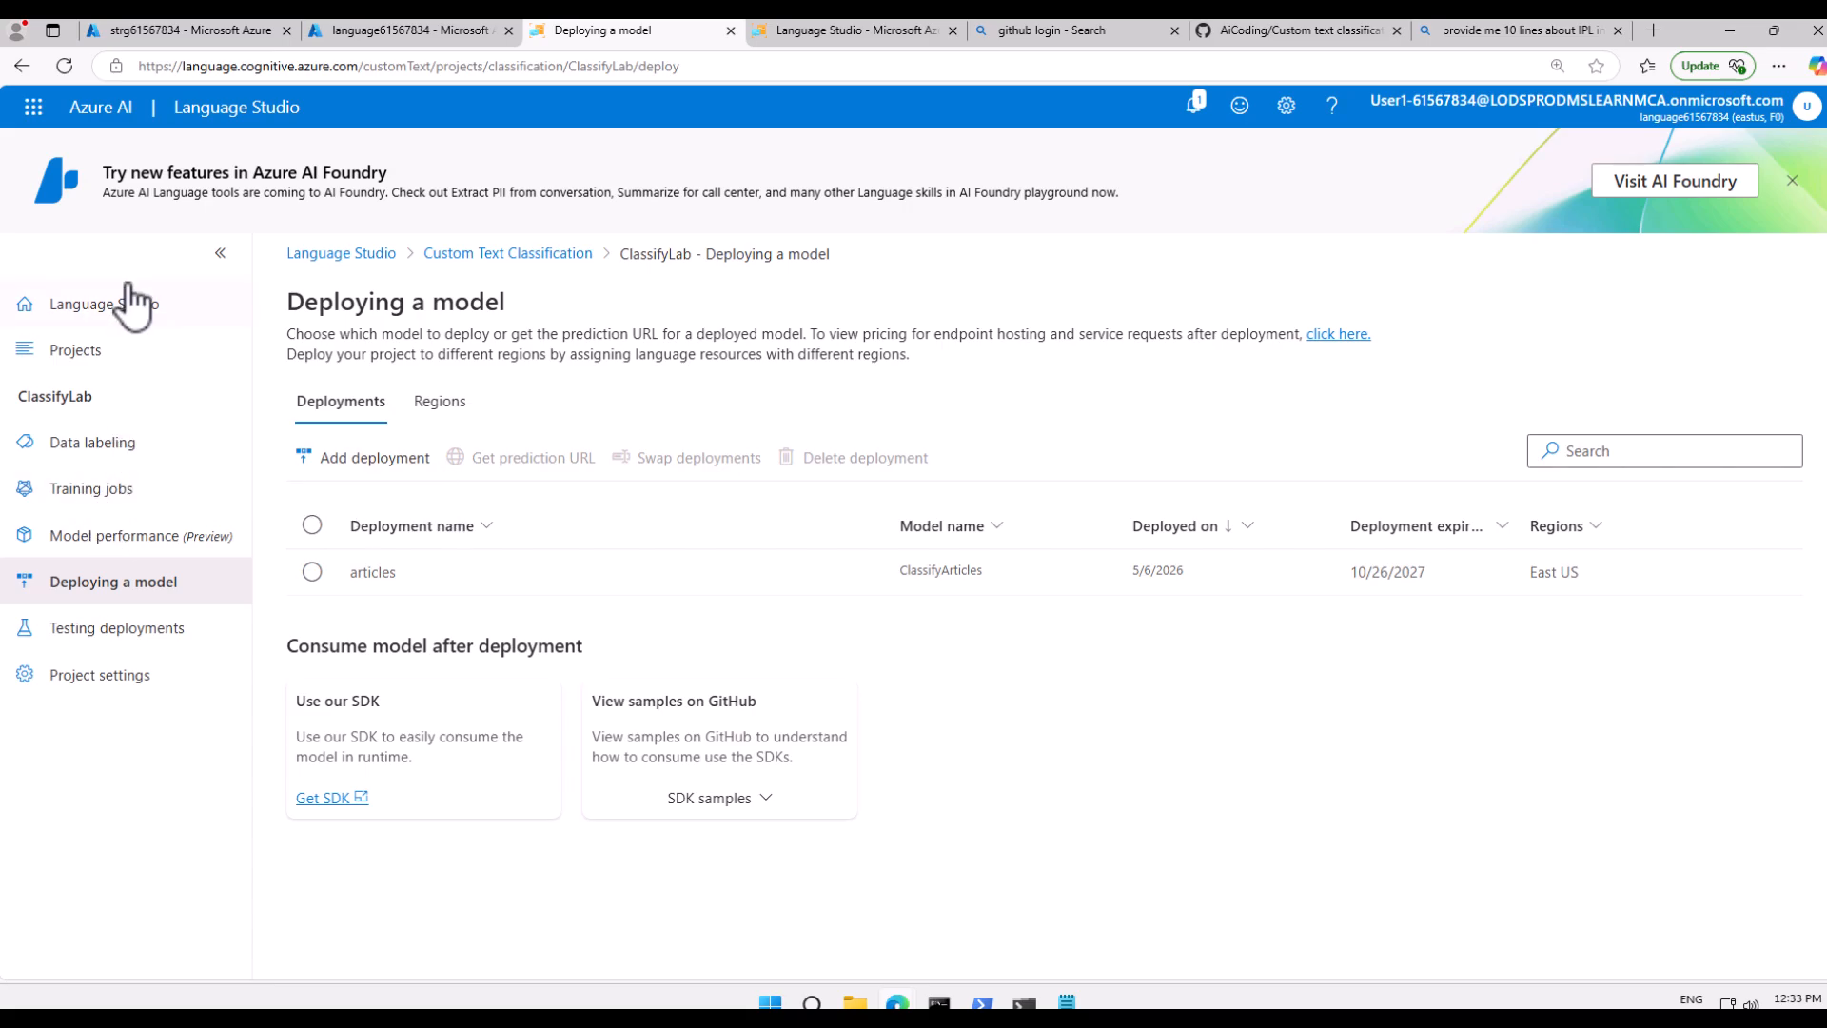
left_click(380, 32)
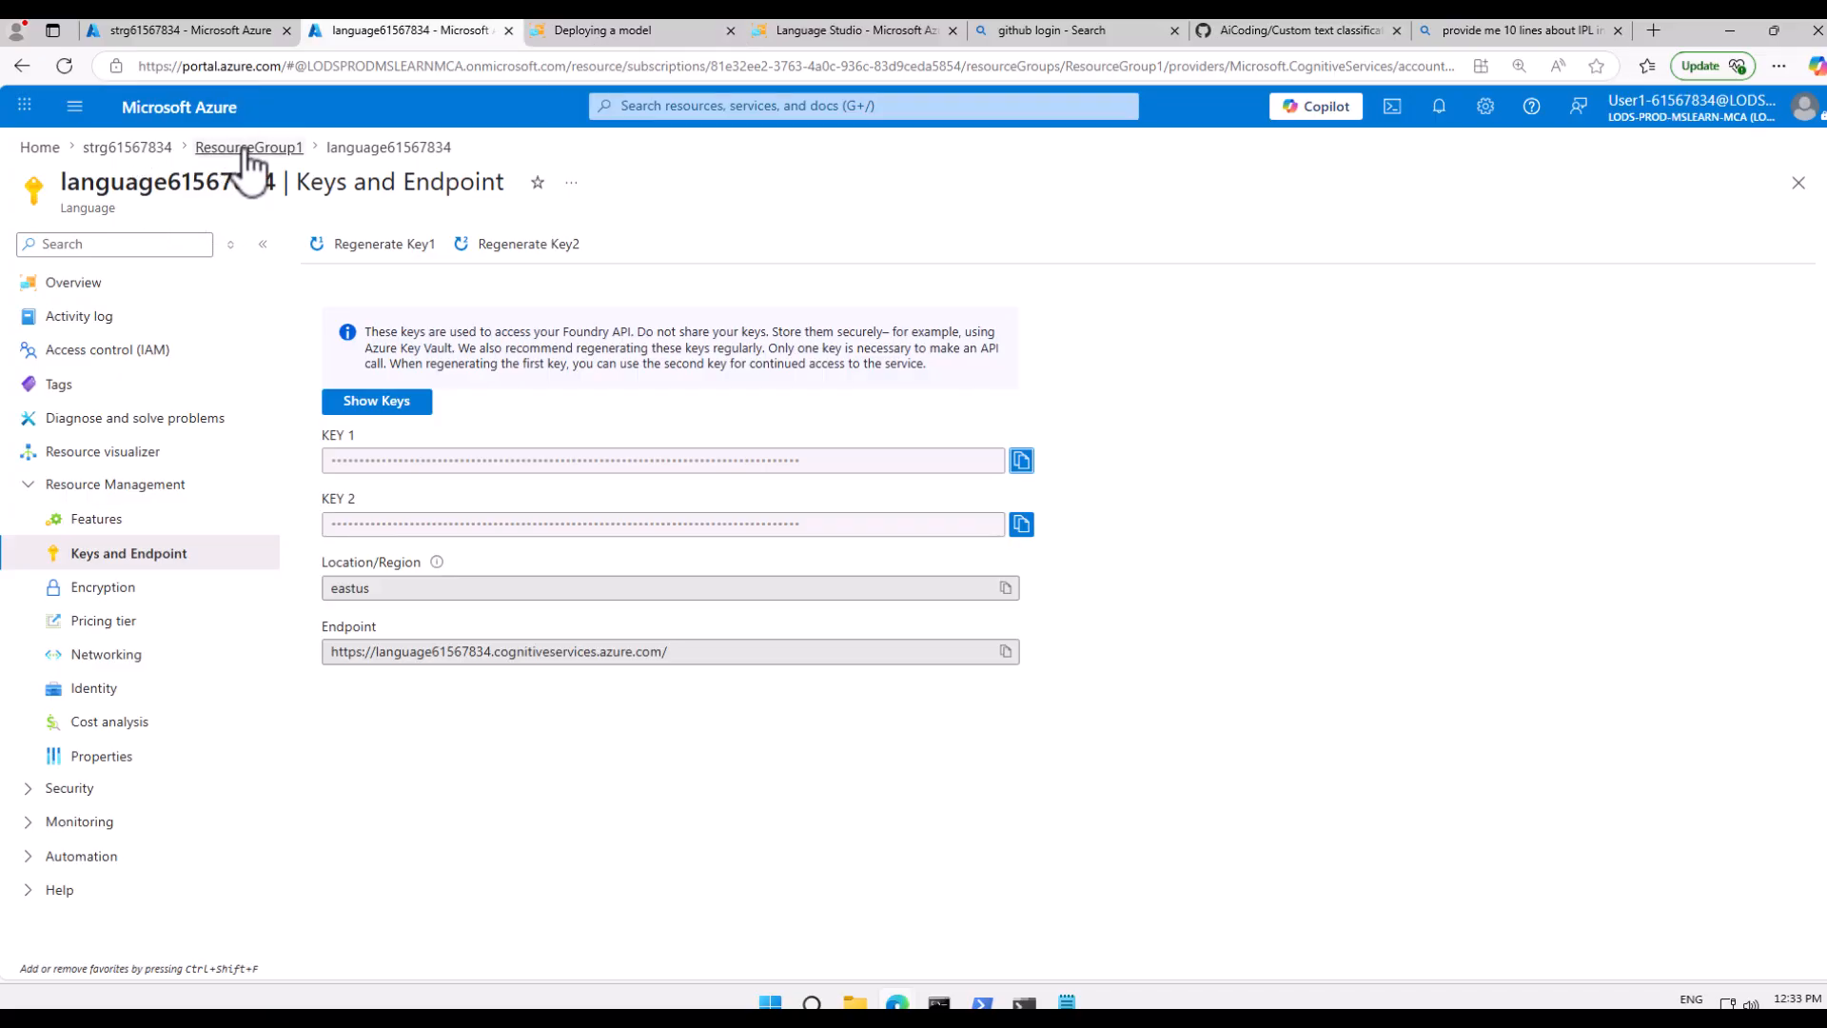
left_click(600, 32)
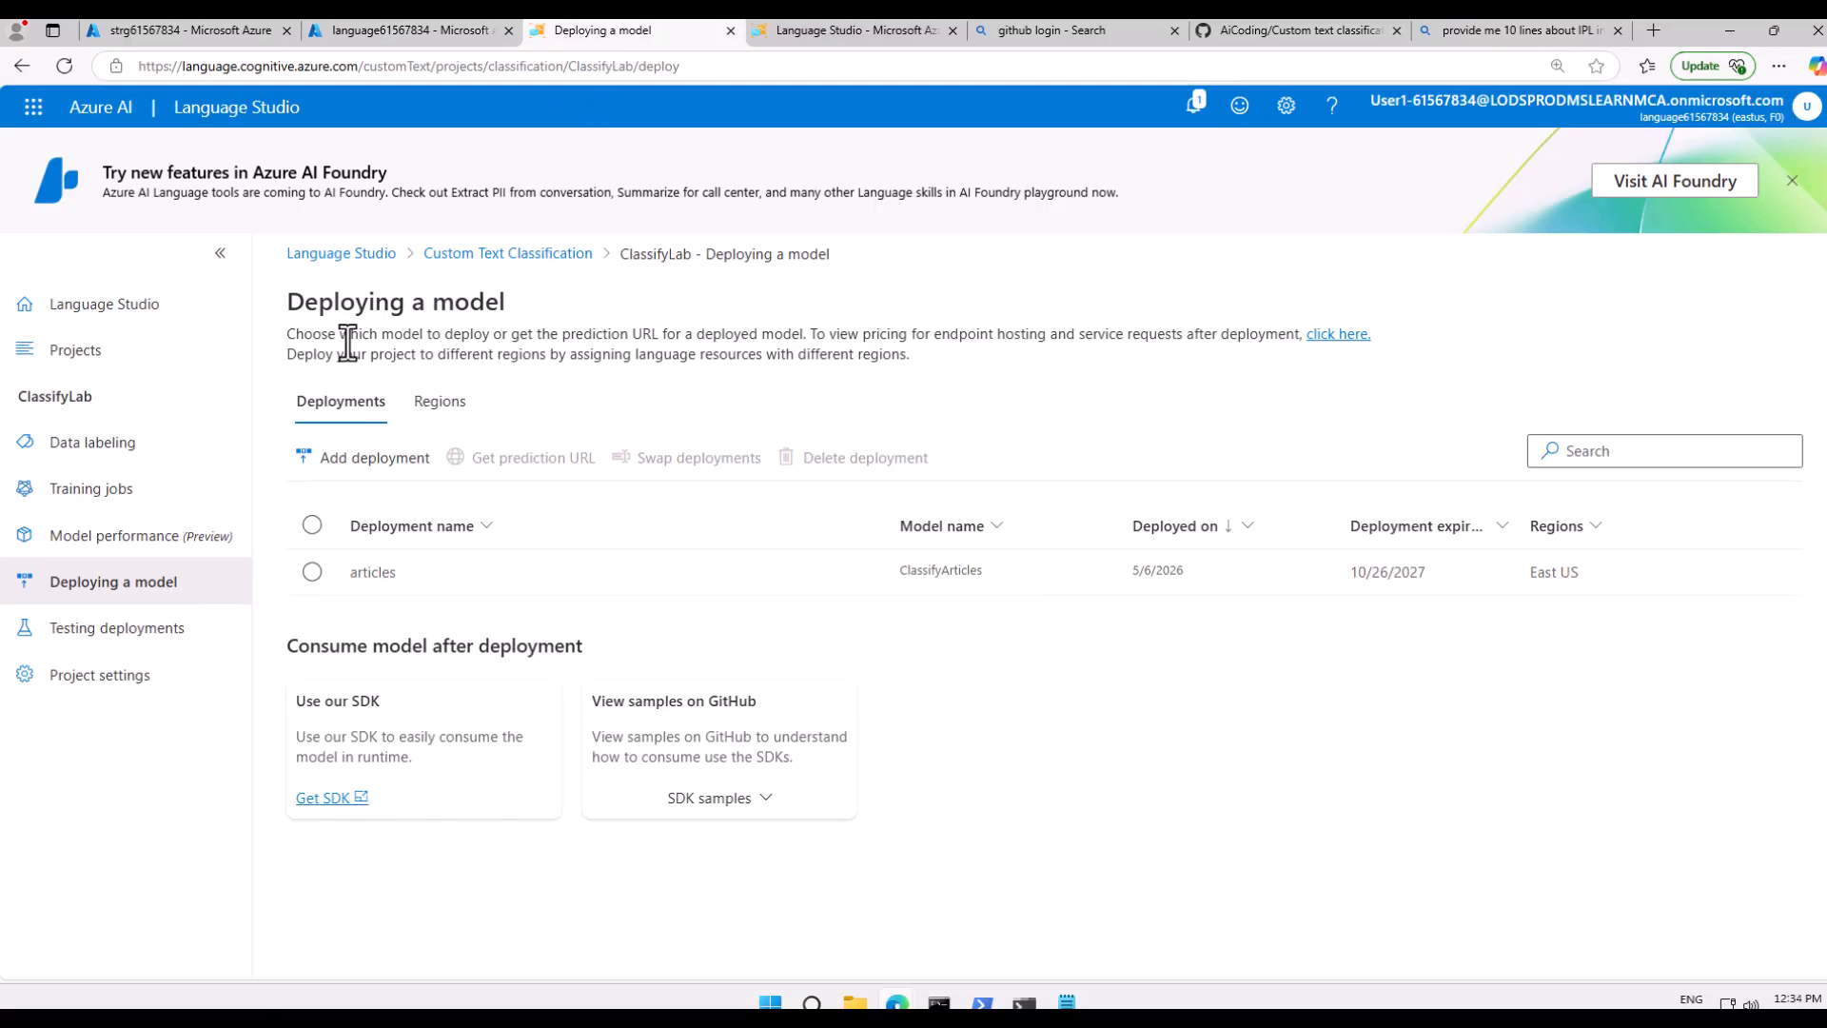
- Examine the labeled documents and read Article 1.txt in the ClassifyLab project's data labeling, then return to its model deployments
left_click(113, 448)
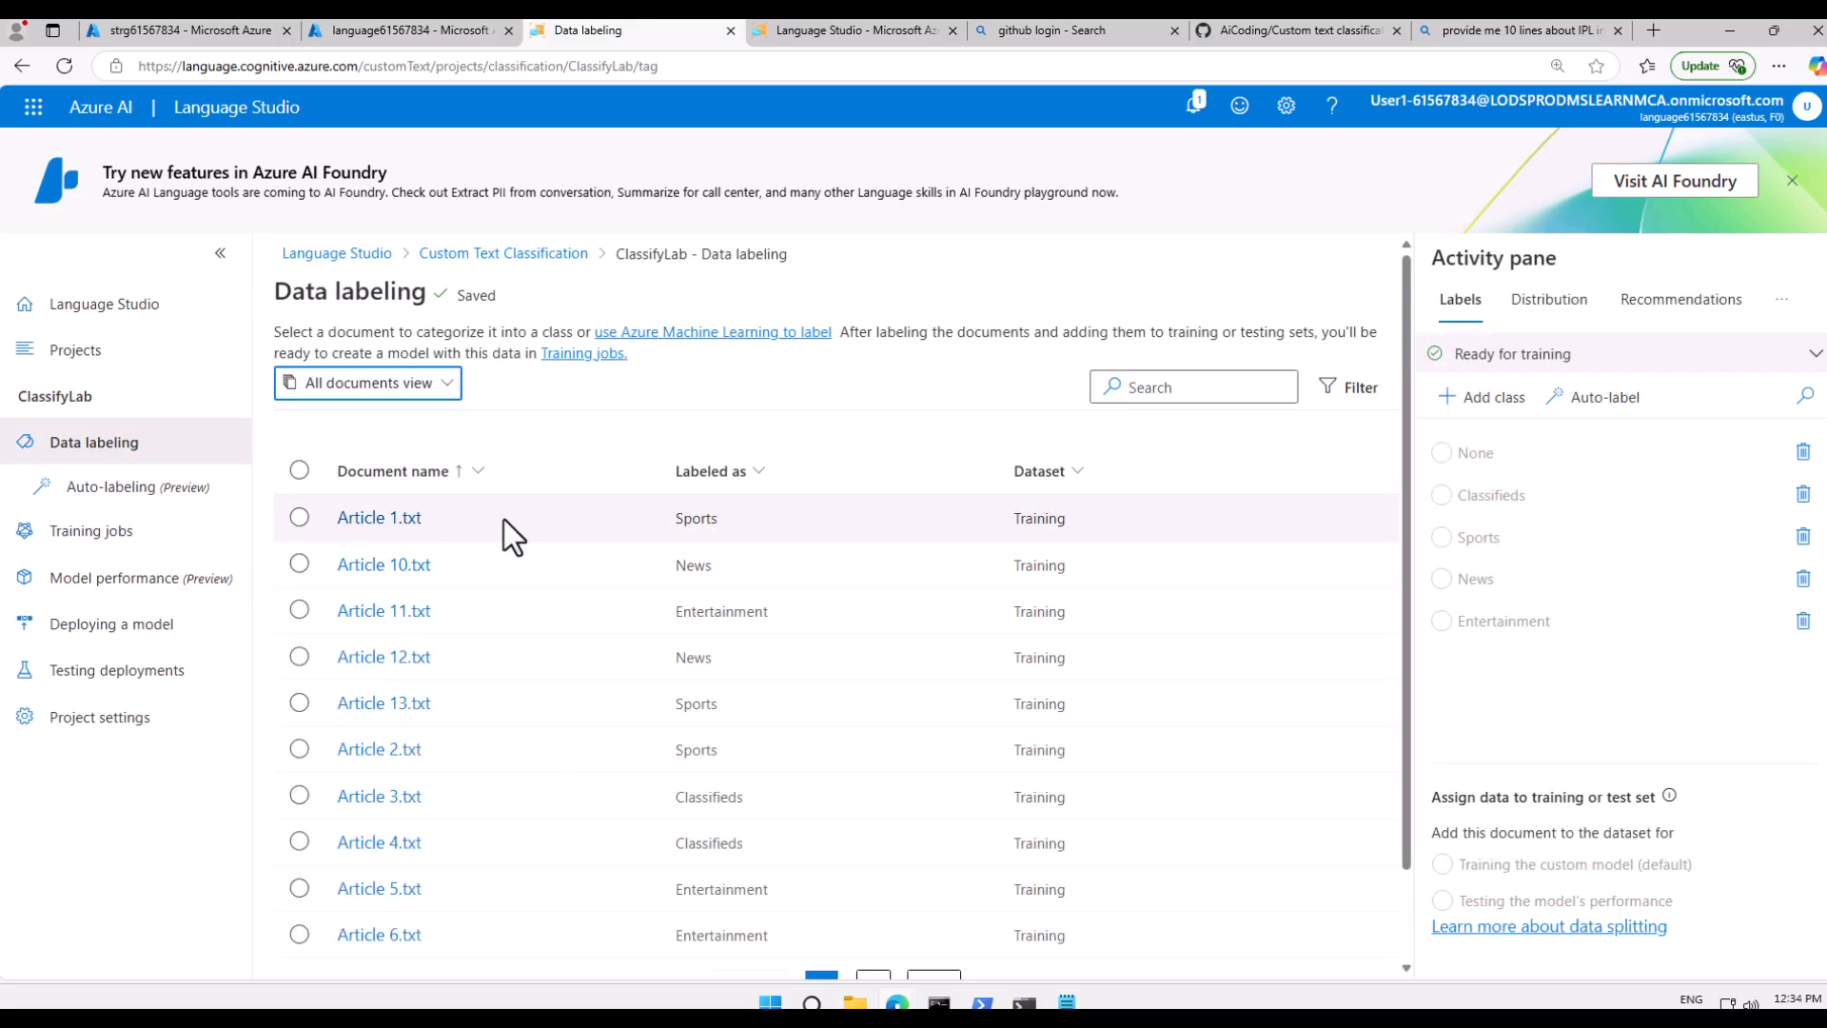
left_click(421, 522)
left_click(400, 524)
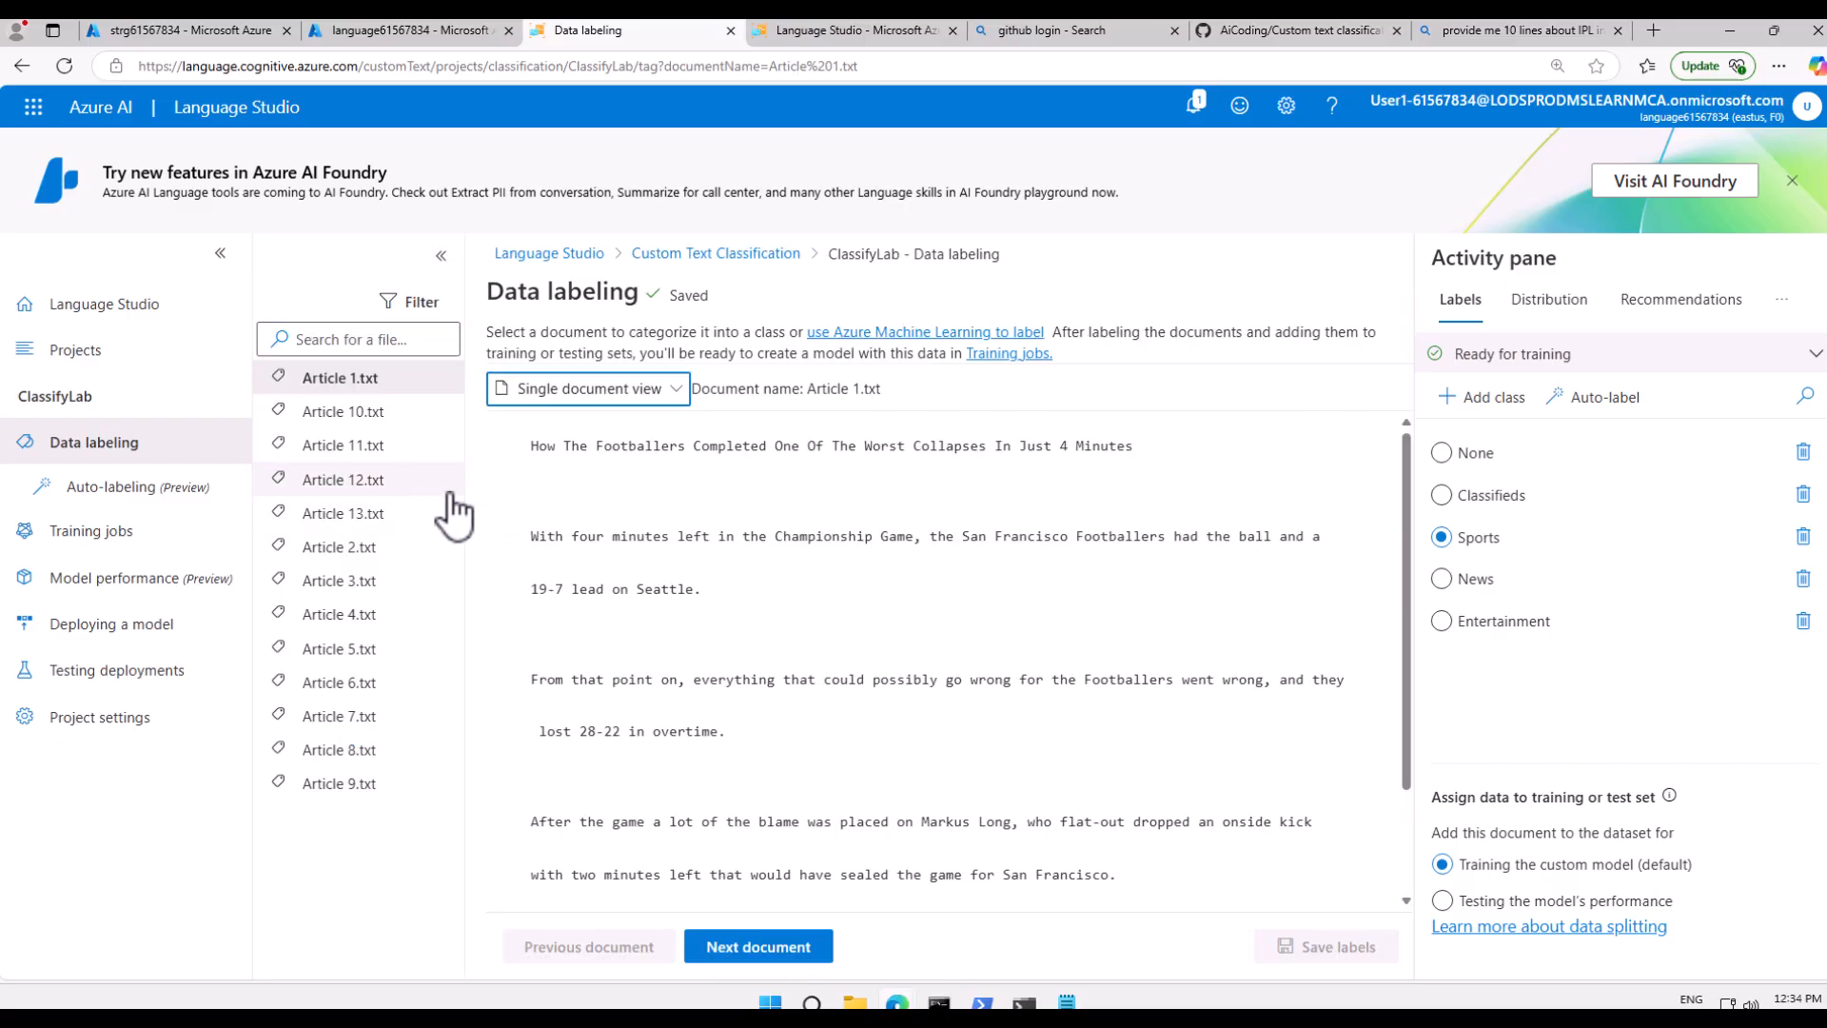
scroll(647, 685, "down", 1)
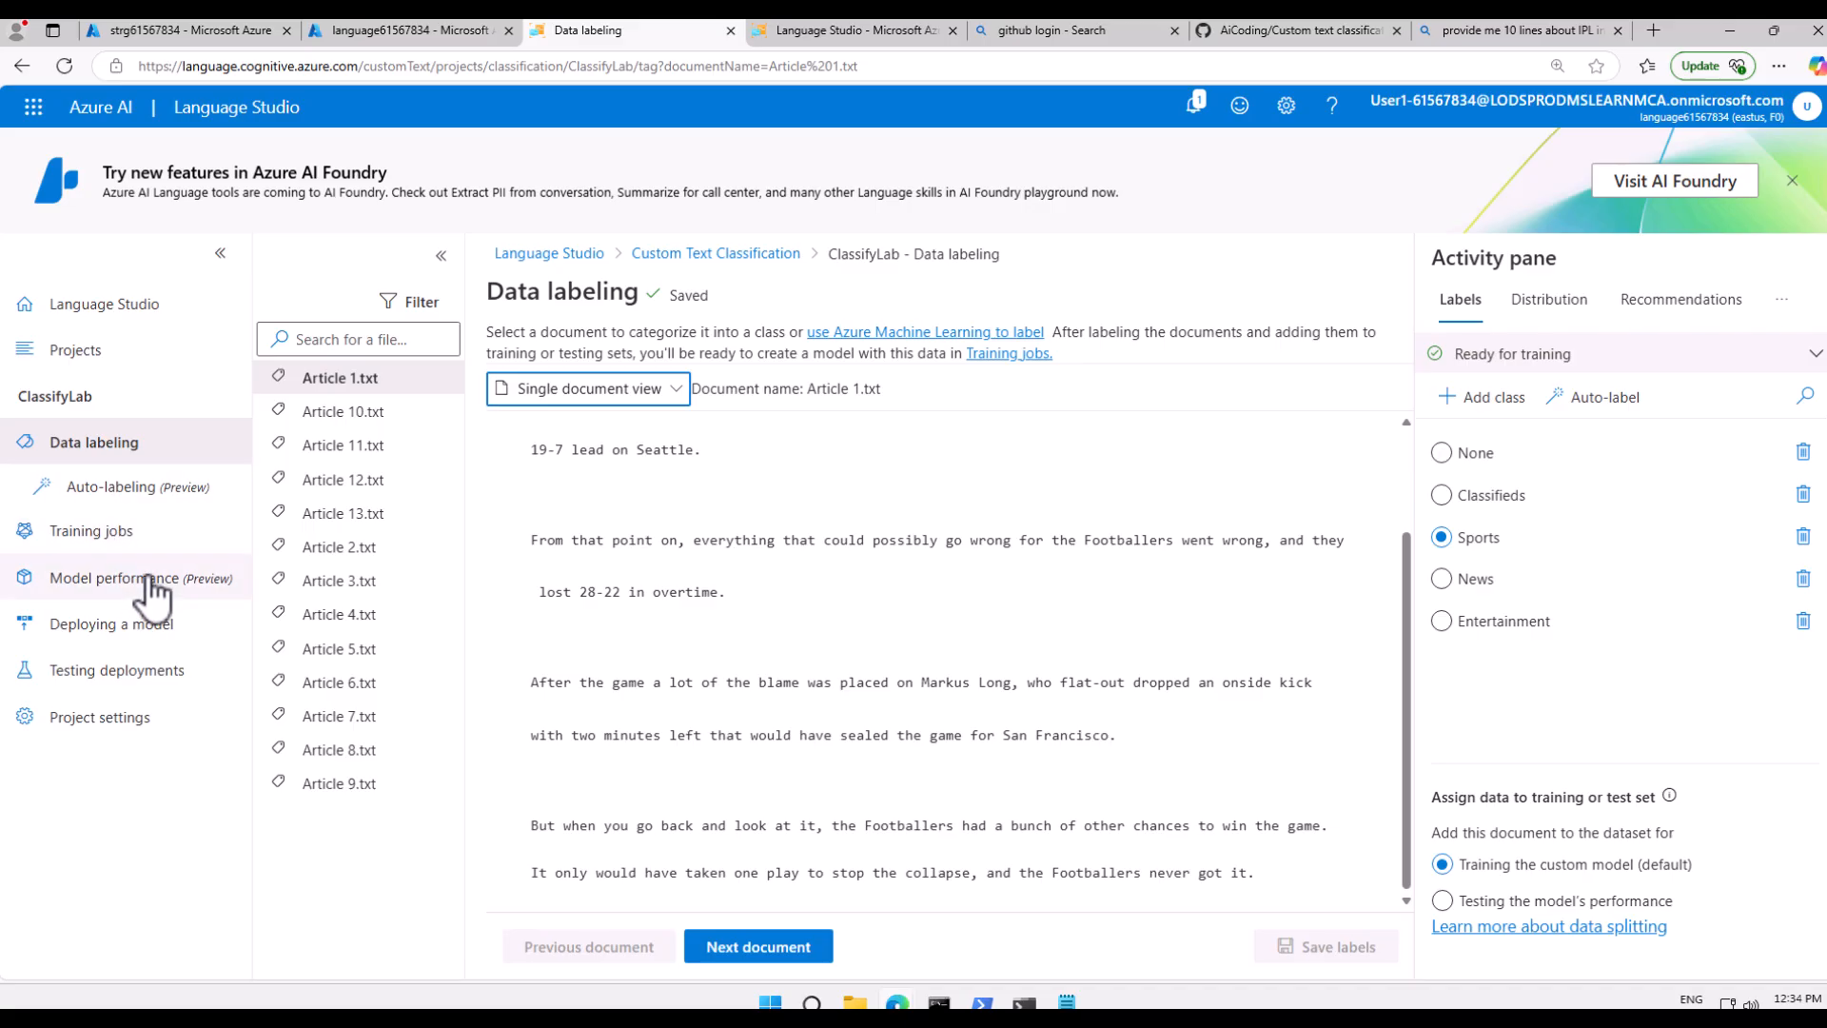
left_click(136, 625)
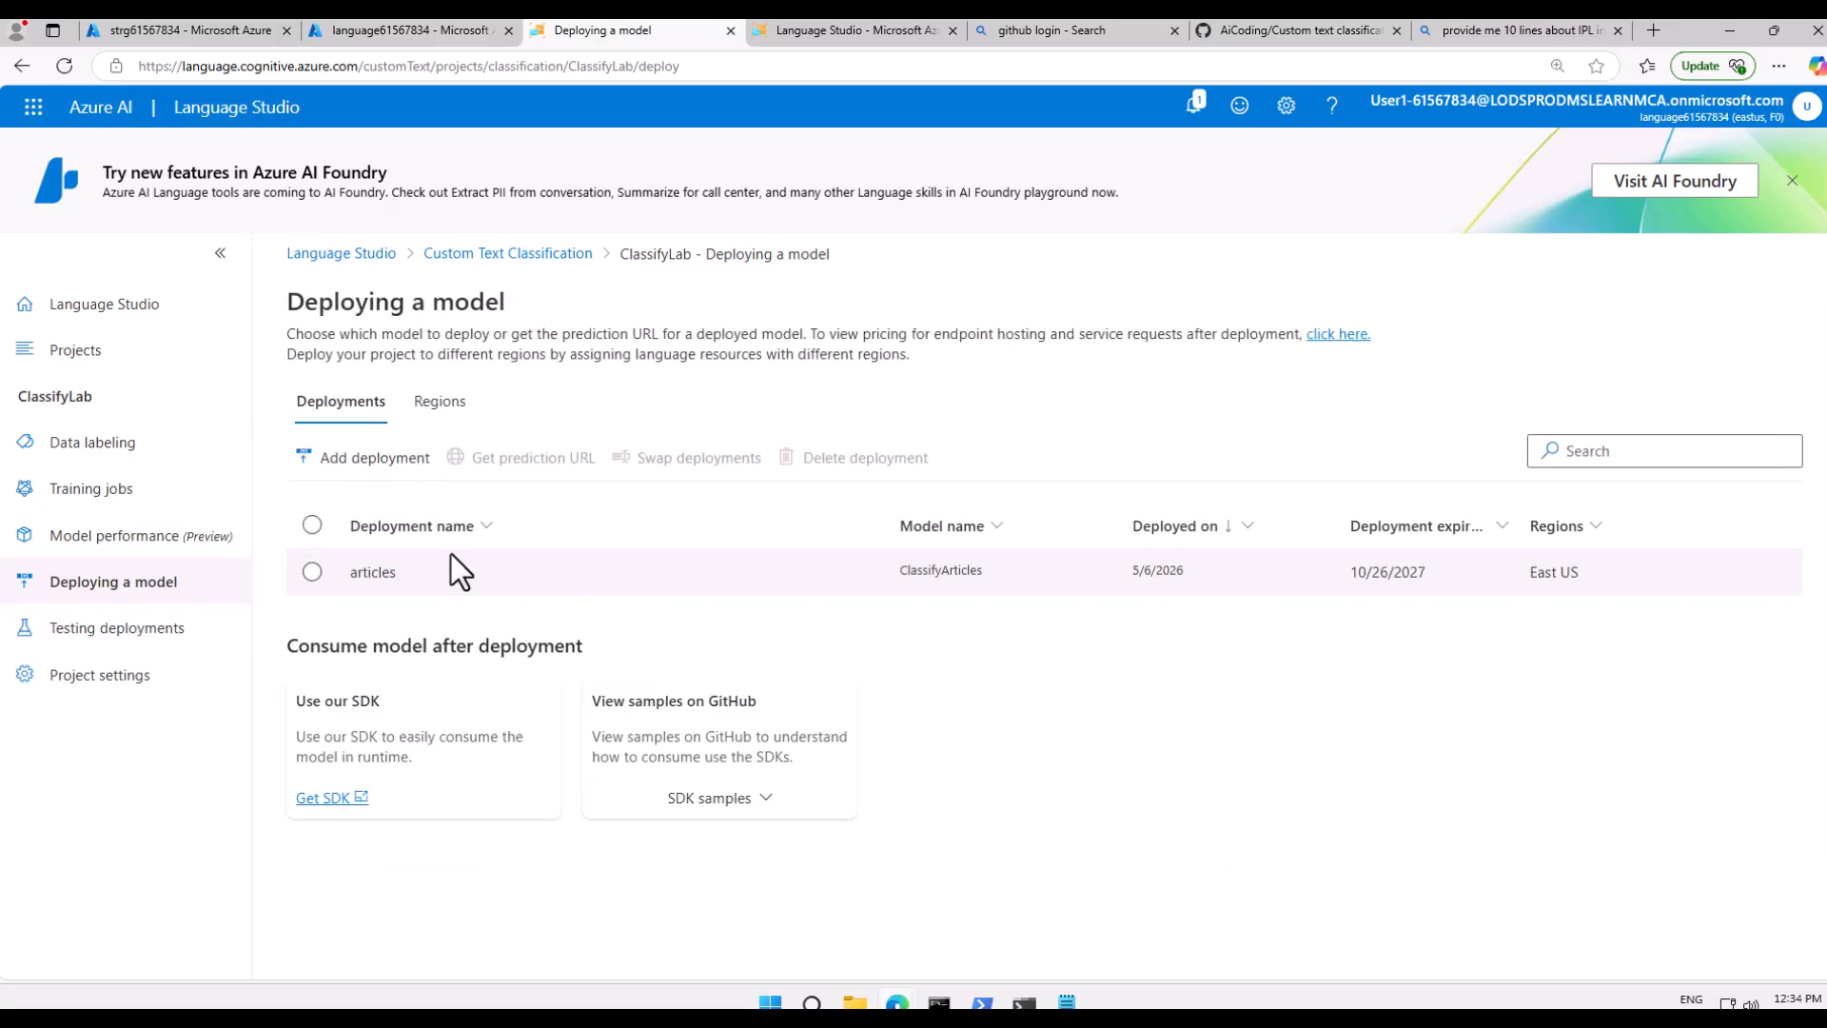
- Return to Cloud Shell and review the settings in .env and the text of test1.txt in the articles folder
left_click(181, 36)
left_click(127, 401)
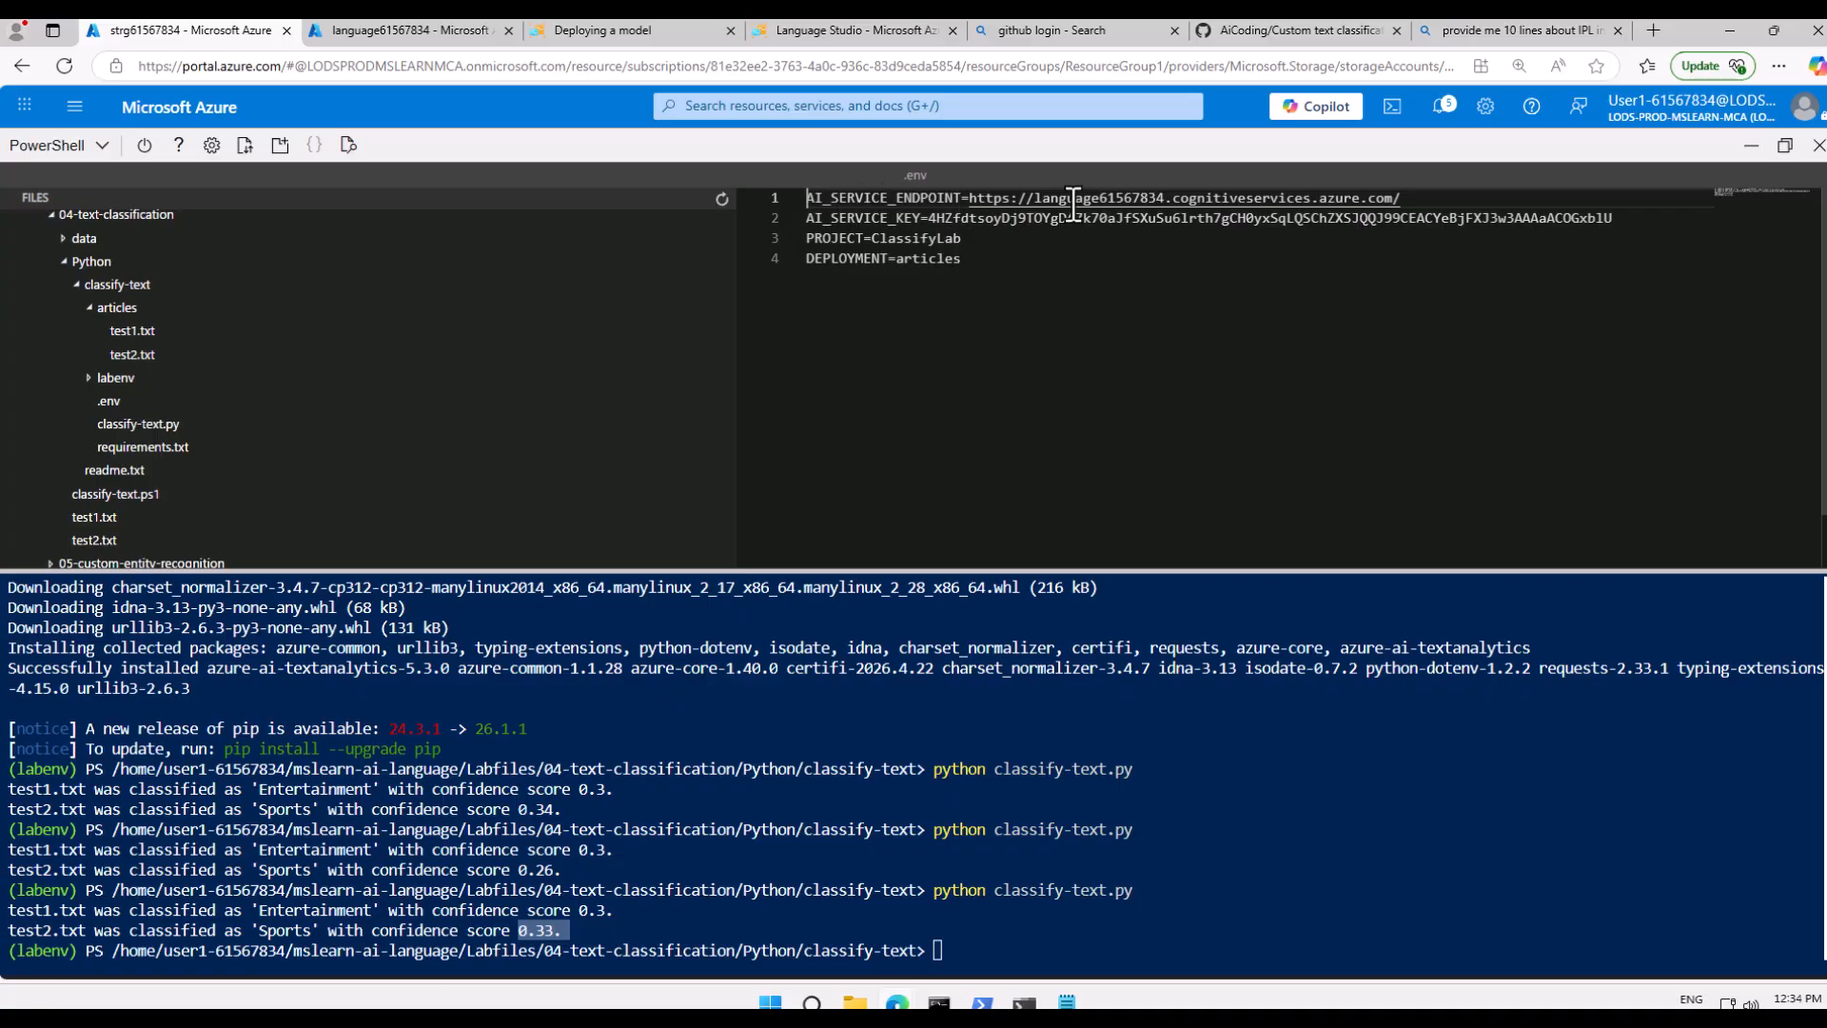
left_click(143, 331)
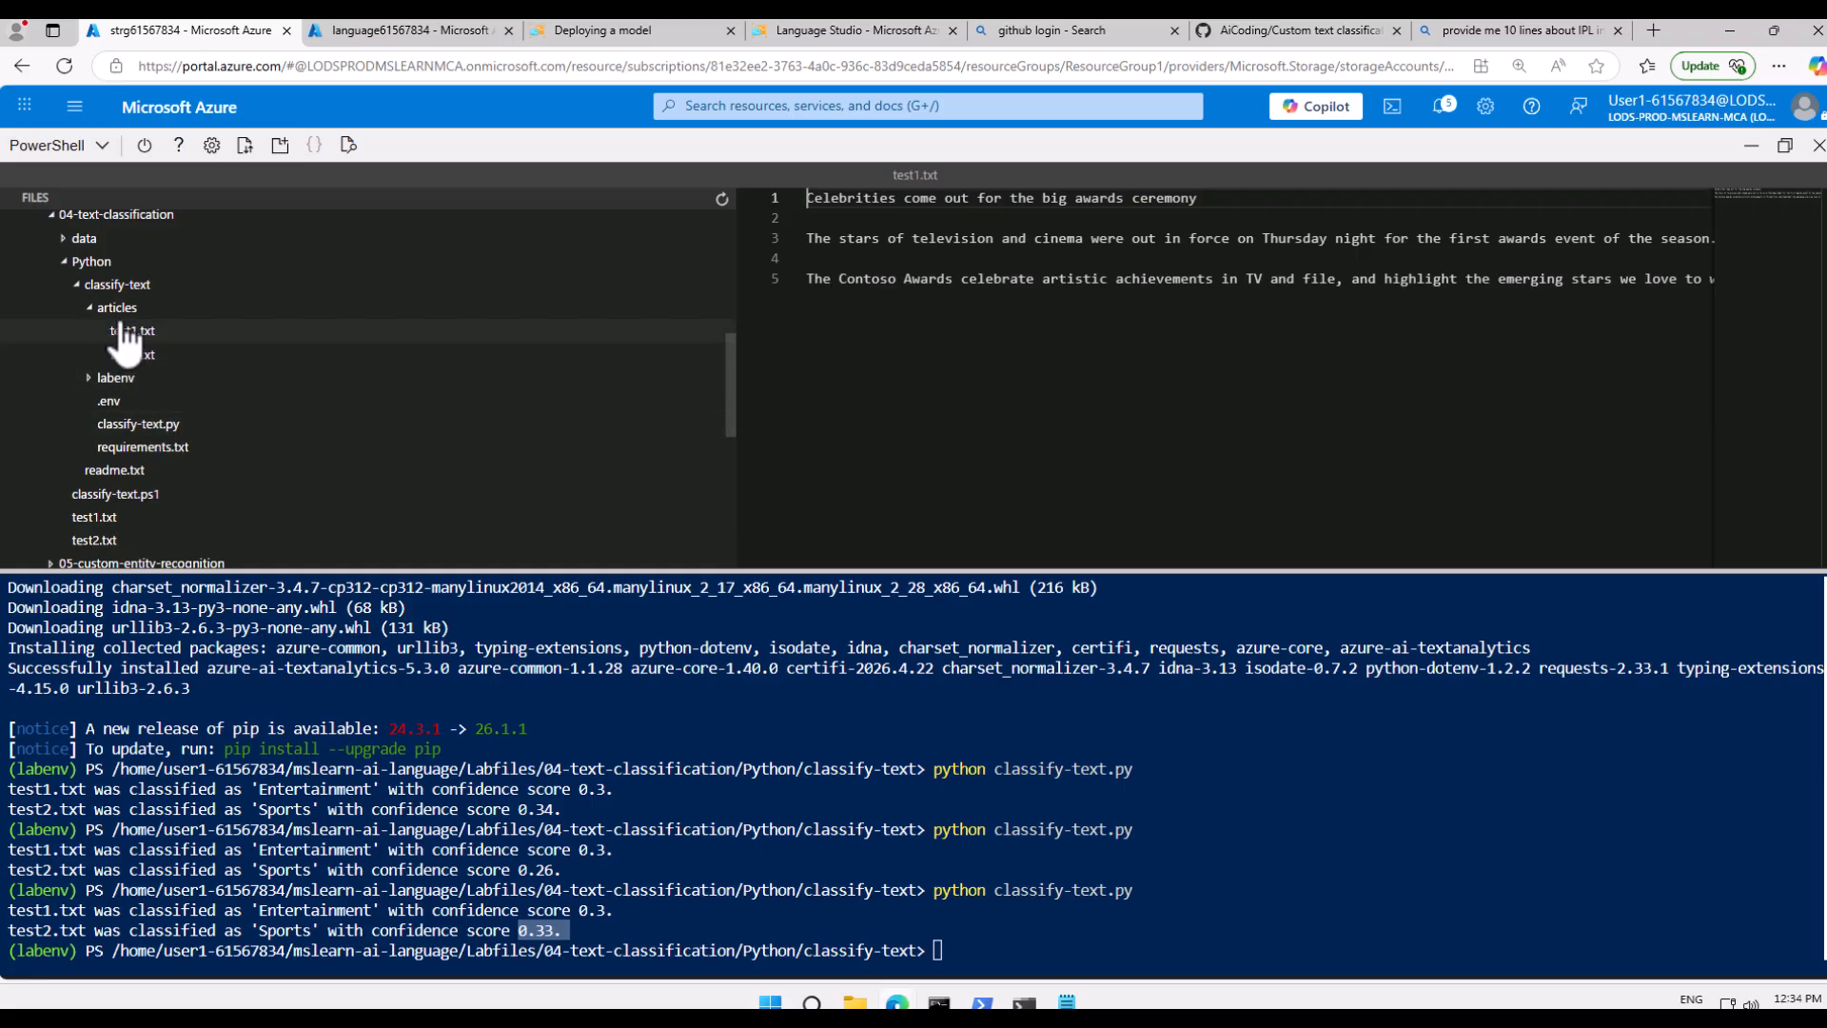
- Open classify-text.py and enlarge its code by shrinking the terminal and file tree and increasing the page zoom
left_click(138, 423)
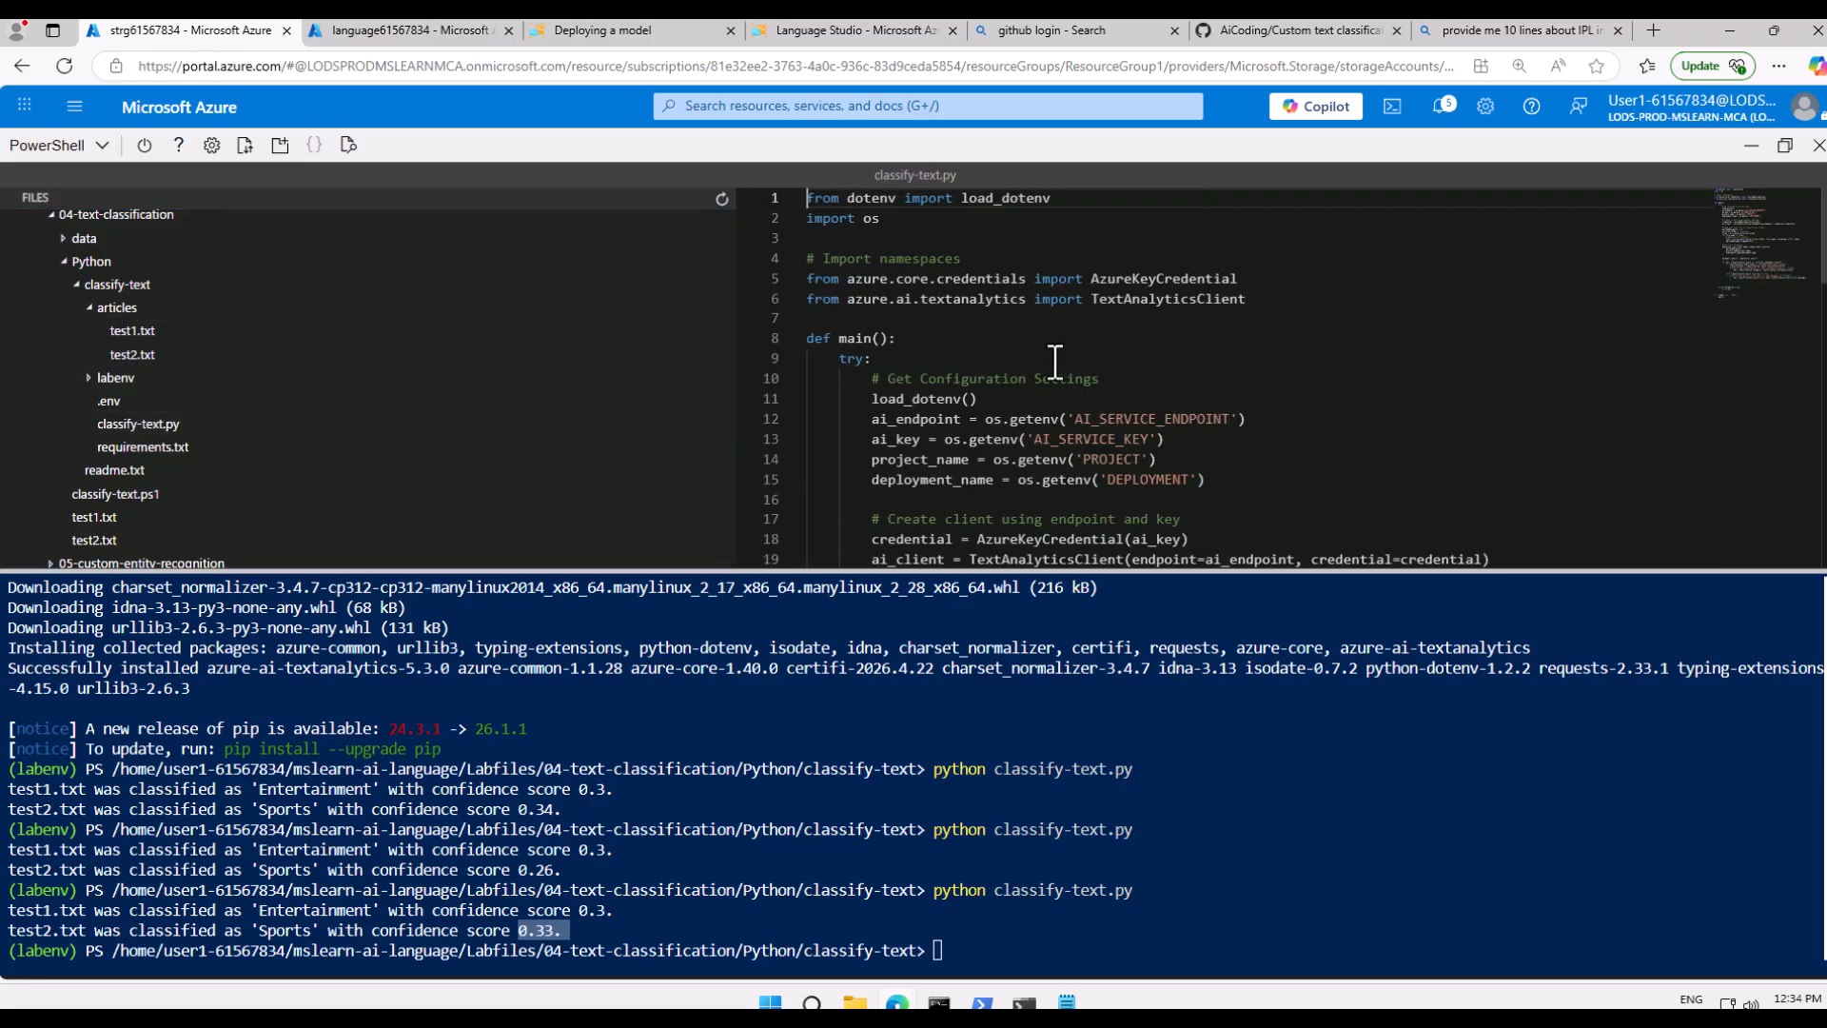
left_click_drag(818, 571, 752, 610)
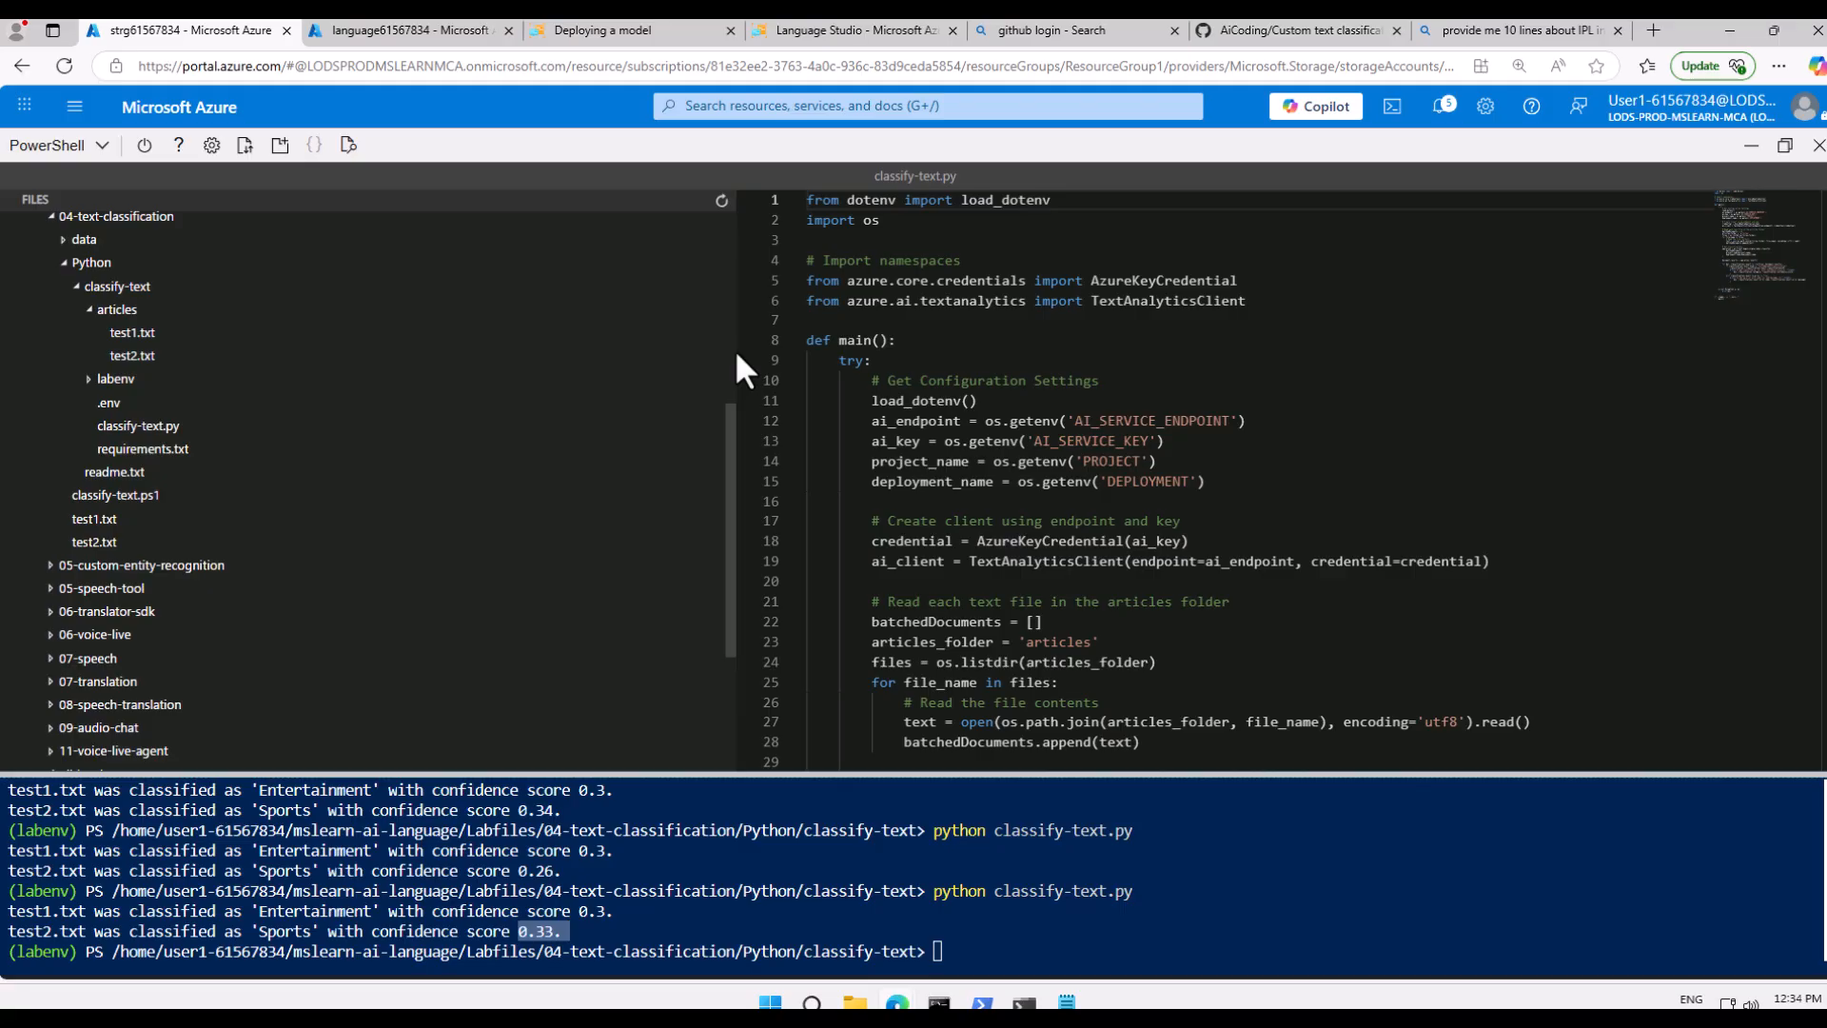
left_click_drag(738, 366, 302, 381)
double_click(940, 379)
key("ctrl+plus")
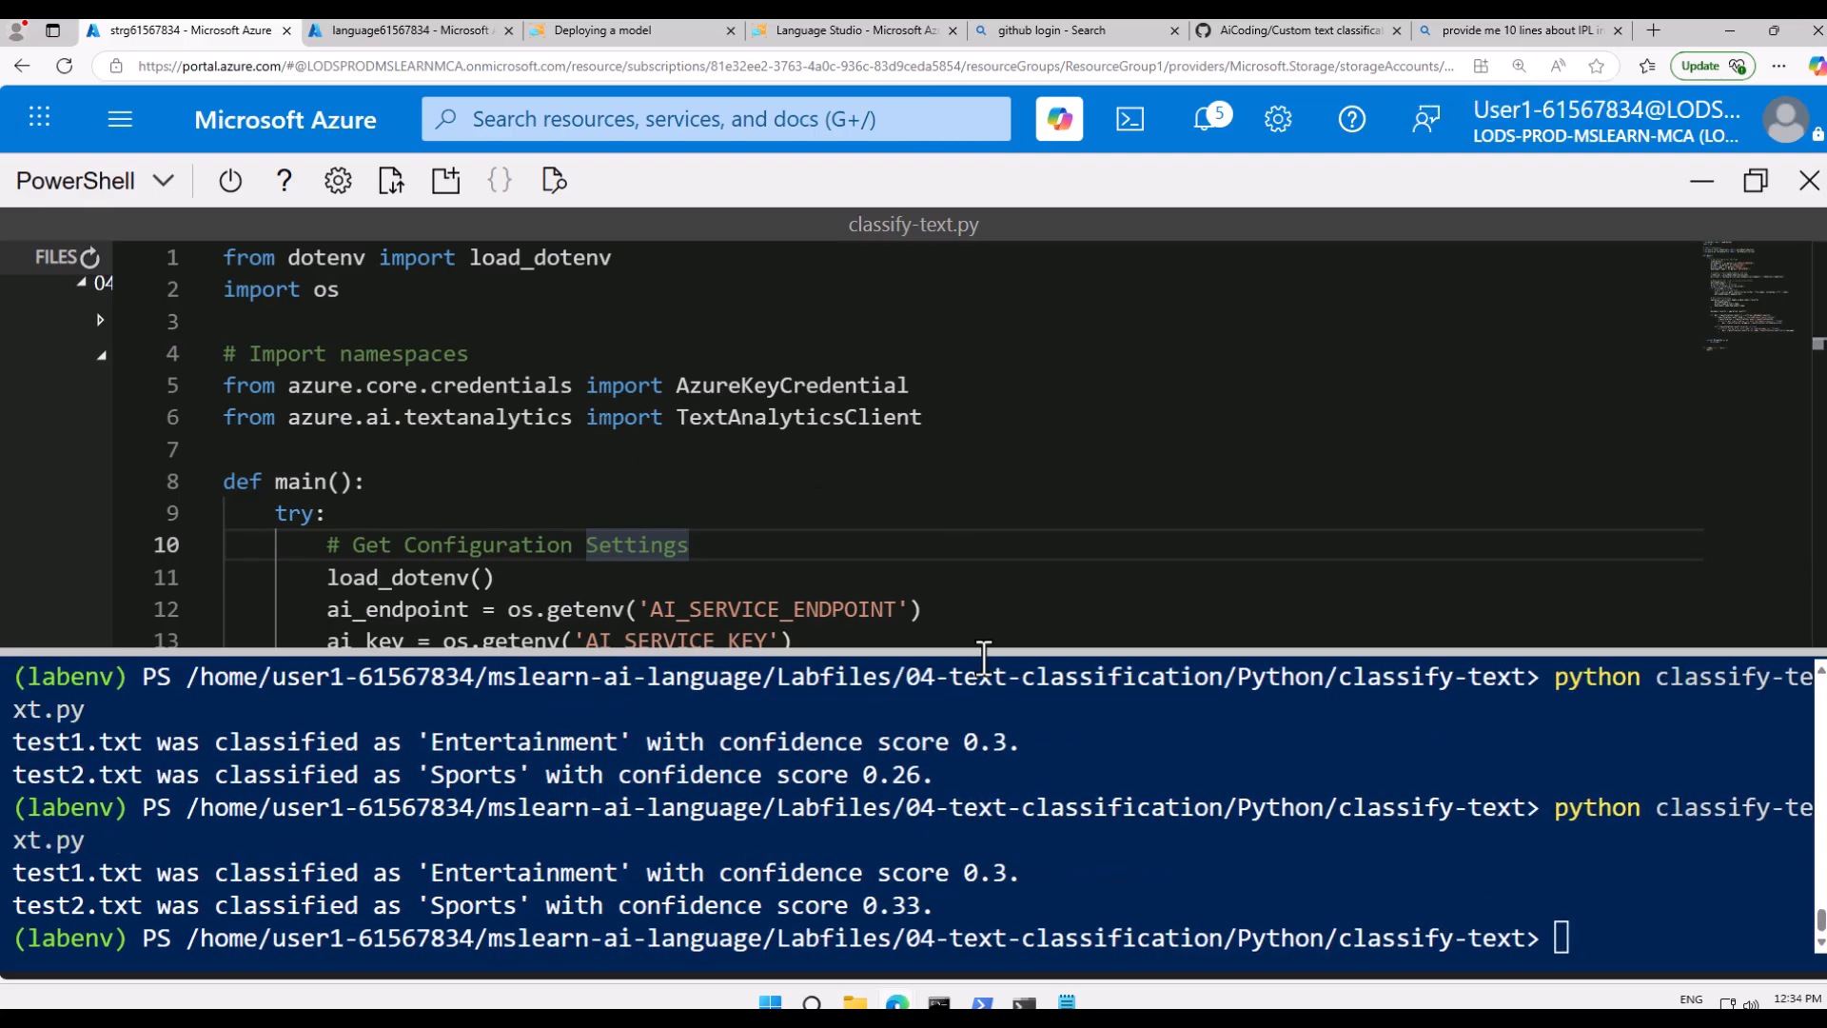
left_click_drag(983, 650, 972, 802)
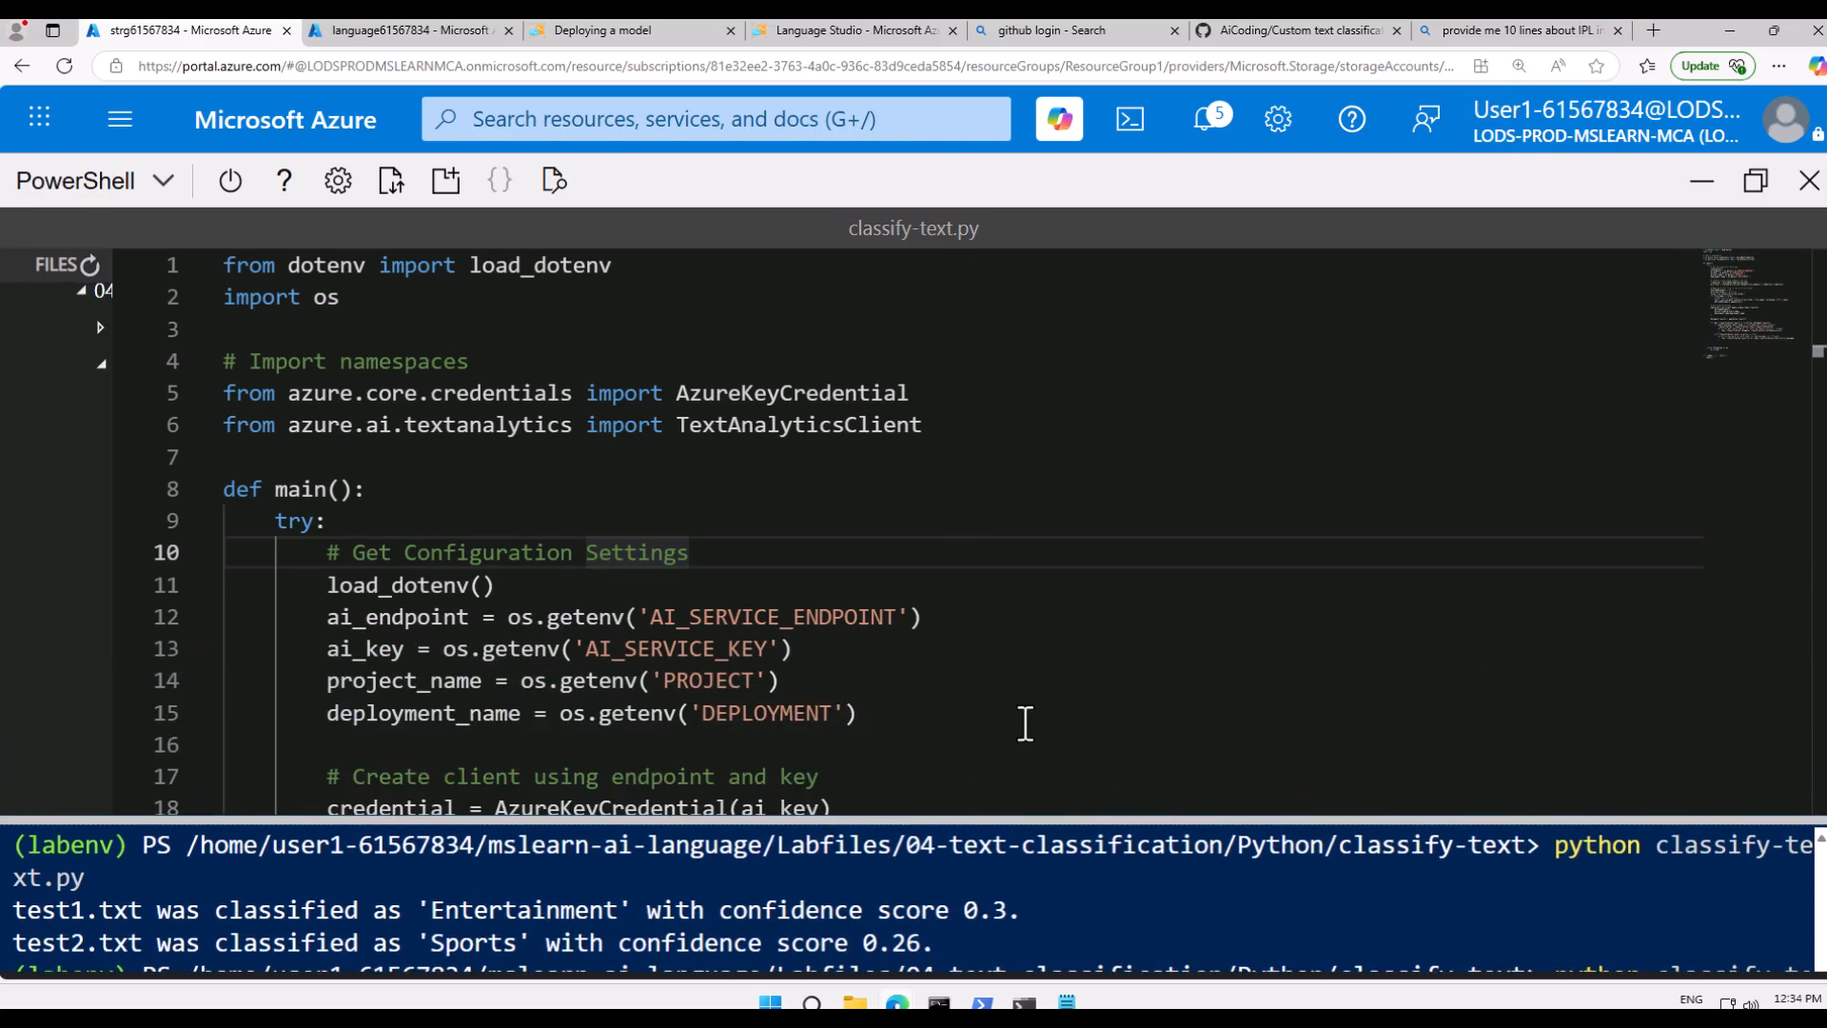
- Read through classify-text.py from the configuration settings and client creation to the single-label classification call and the result and error printing
left_click(1109, 566)
scroll(695, 552, "down", 1)
scroll(695, 552, "down", 1)
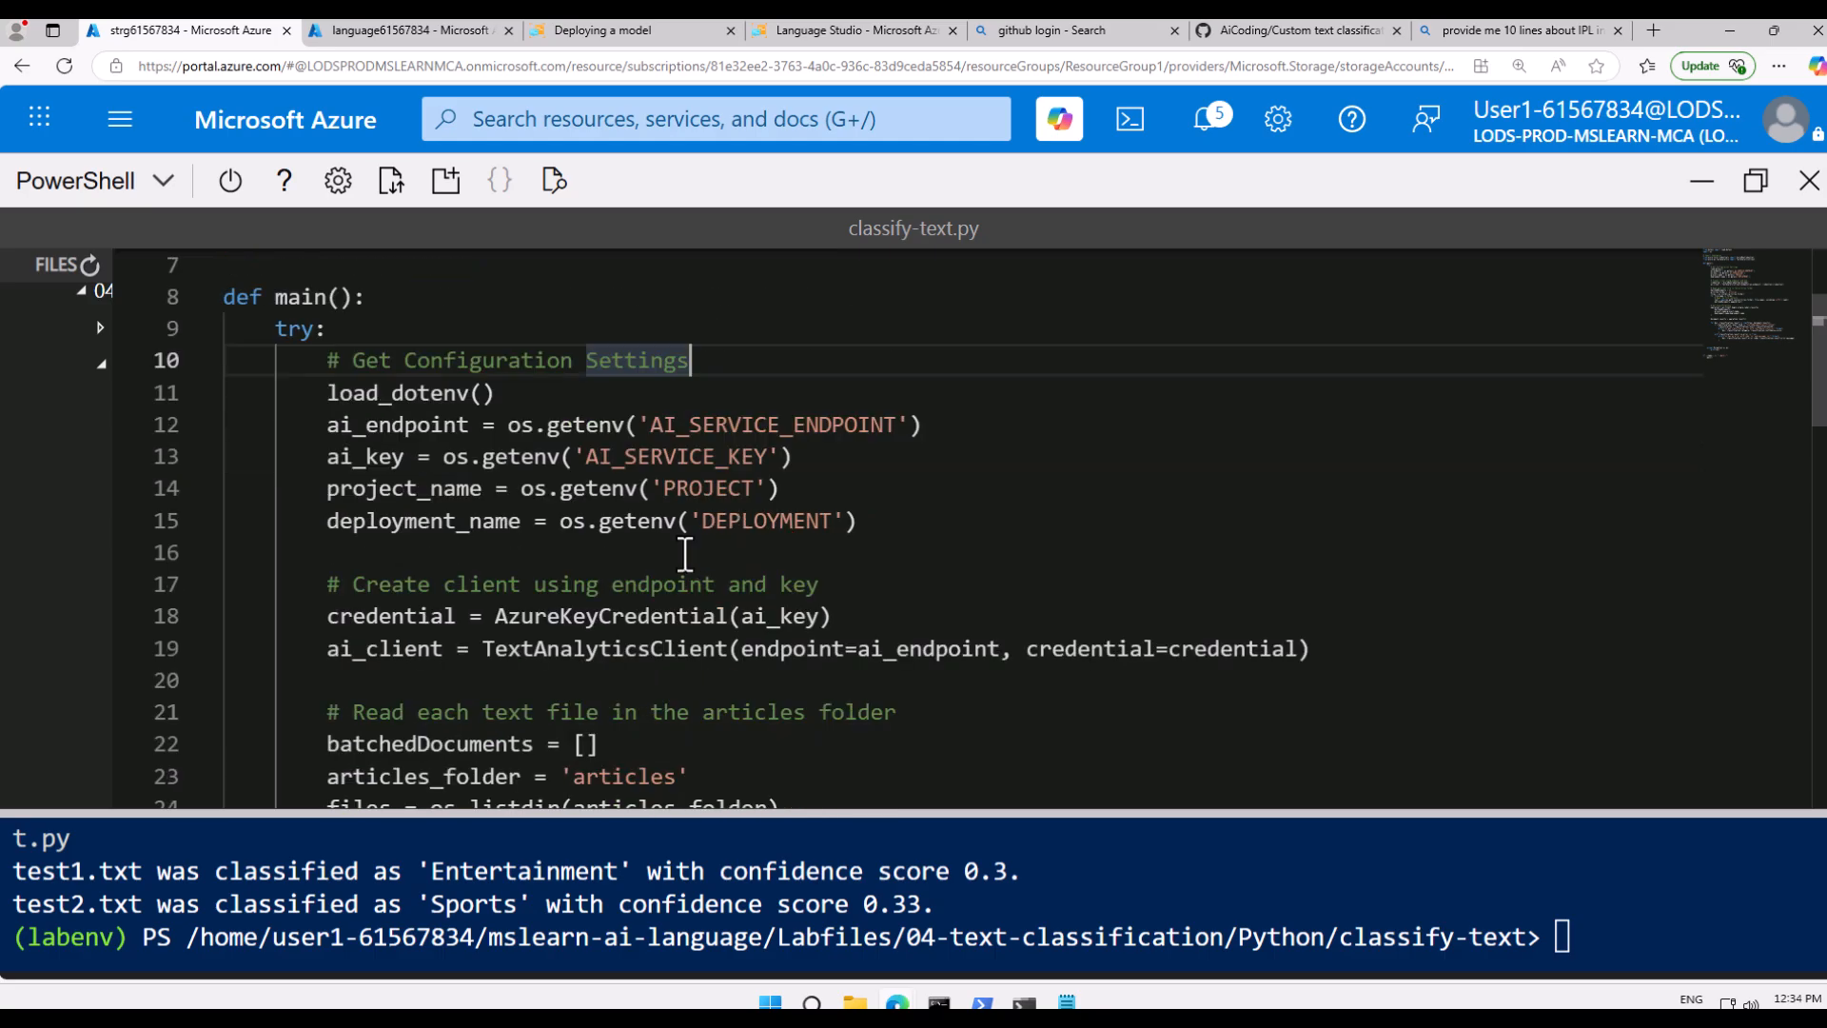
scroll(728, 562, "down", 1)
scroll(585, 625, "down", 2)
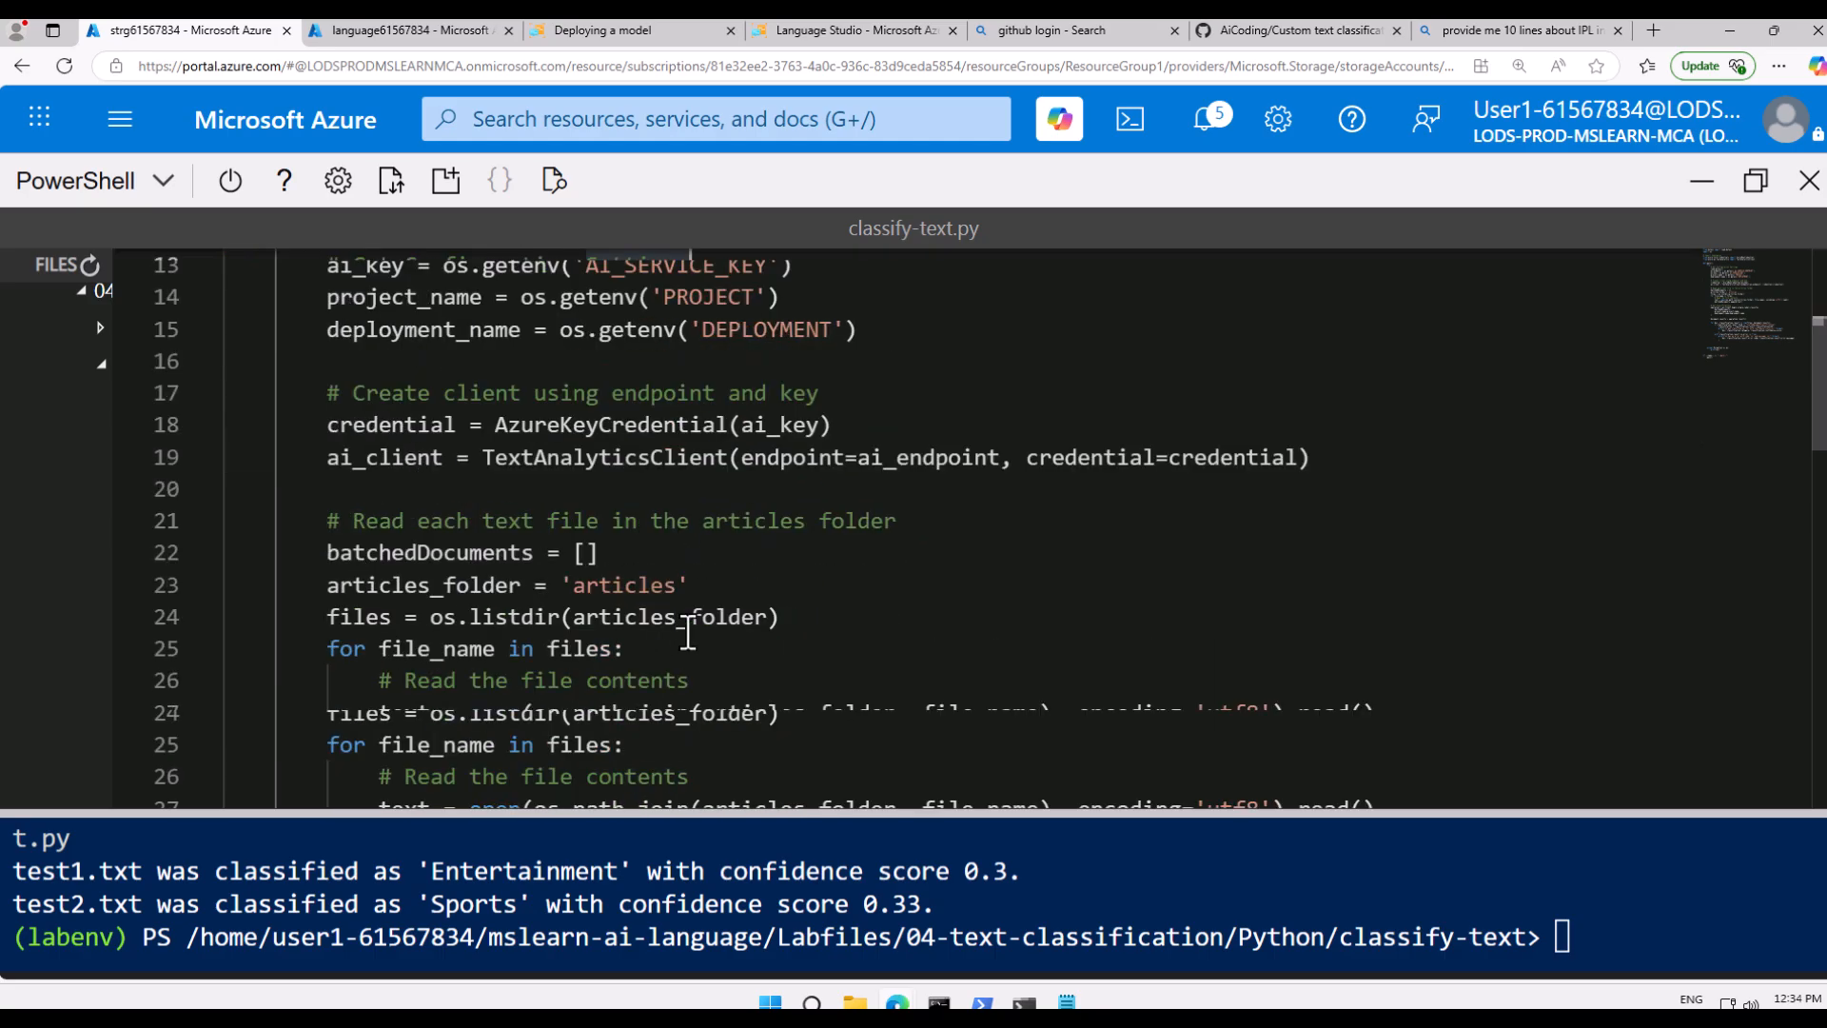
scroll(738, 579, "down", 1)
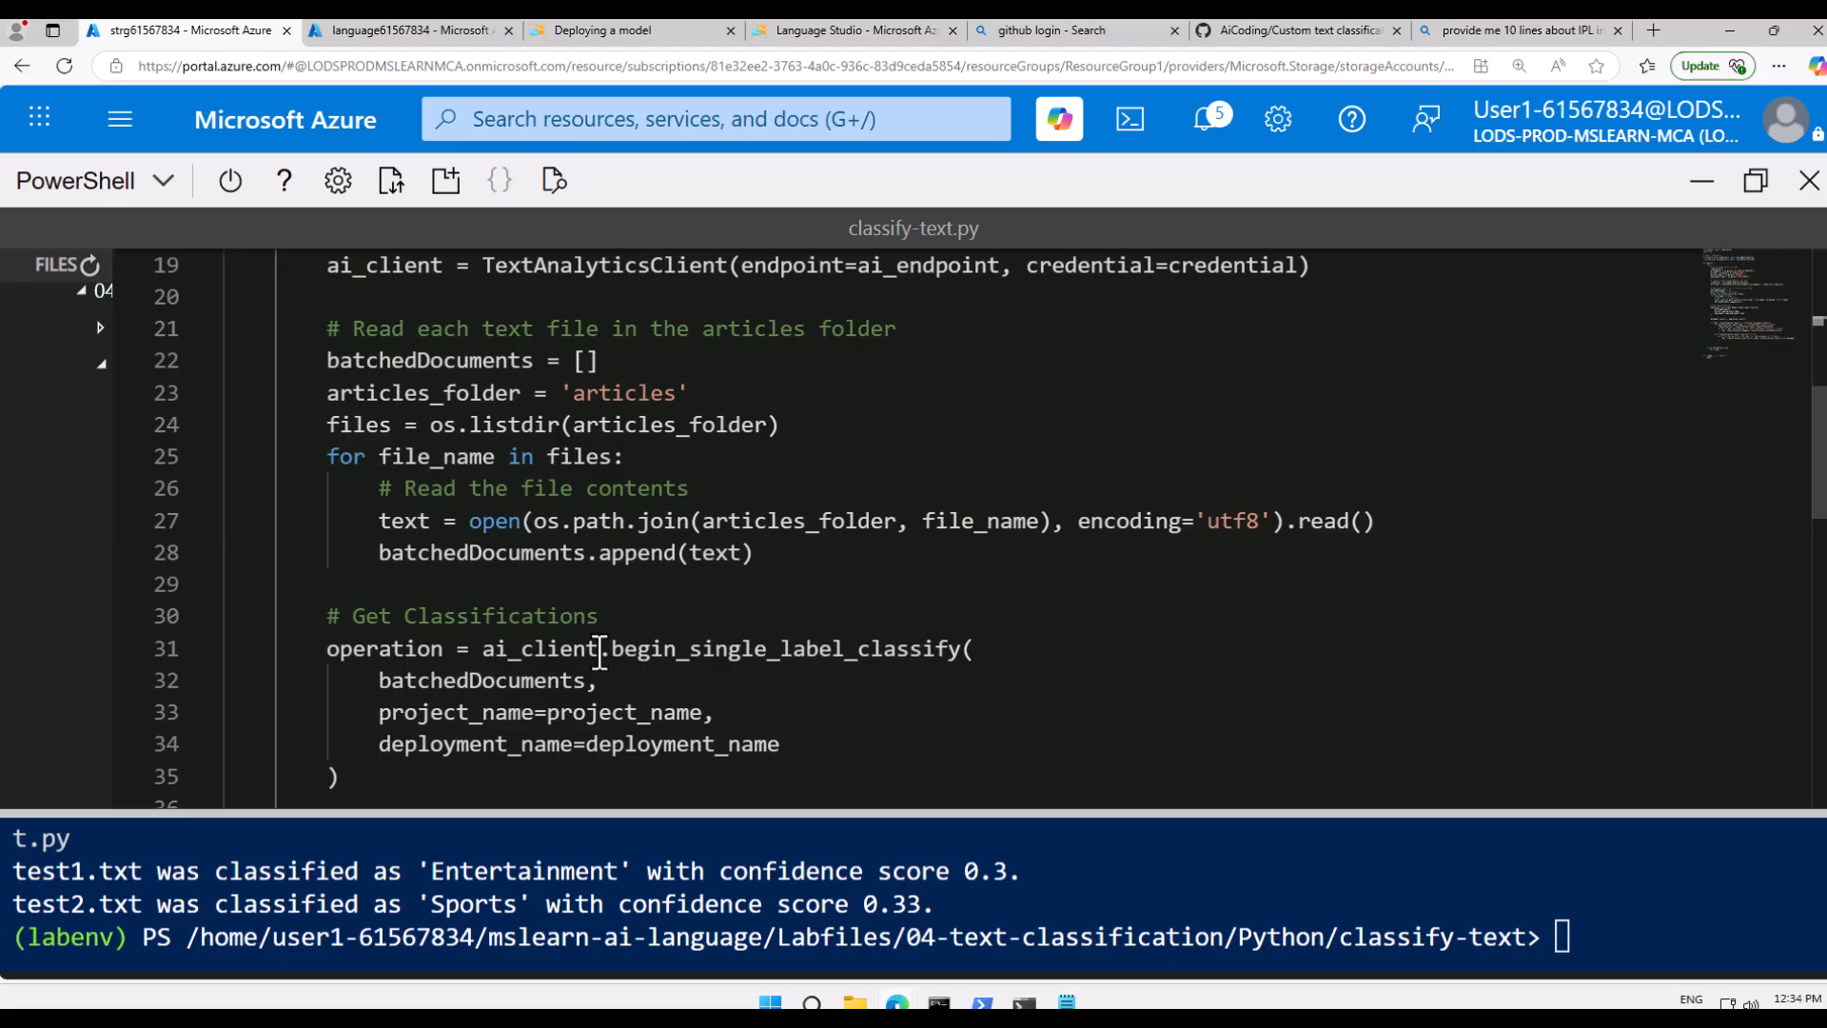
scroll(541, 695, "down", 3)
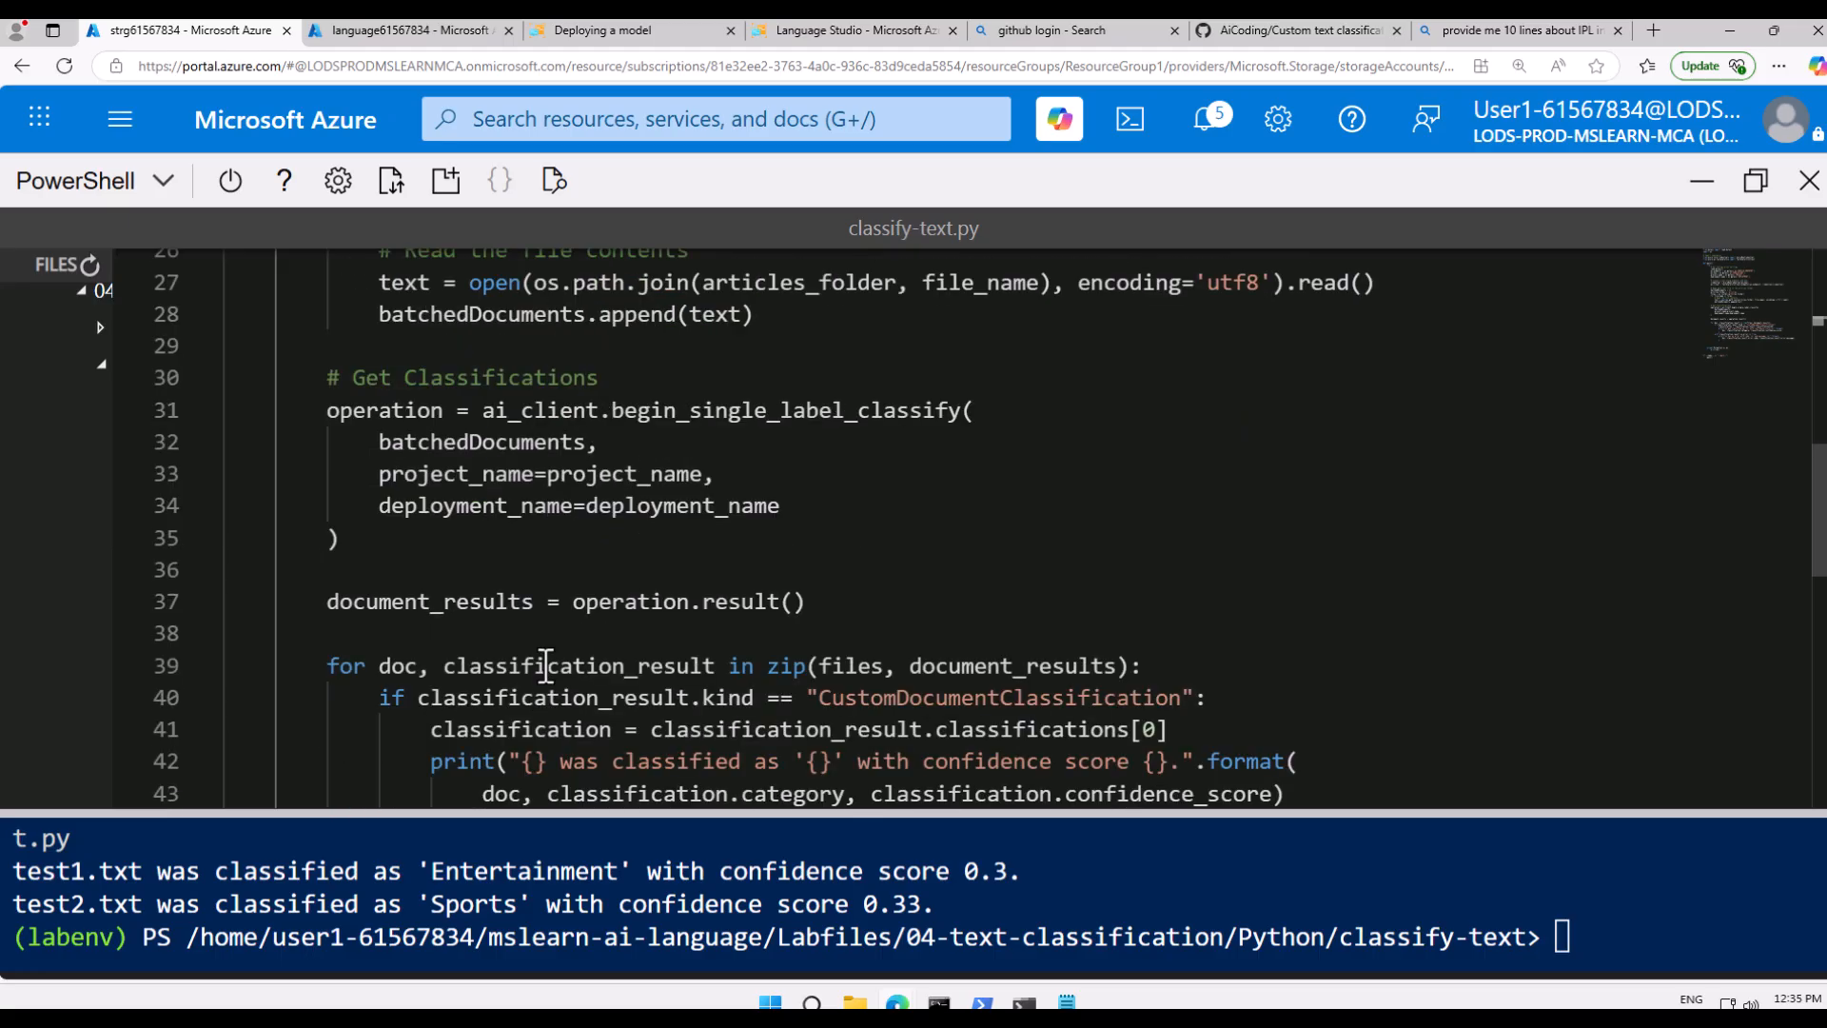
scroll(544, 670, "down", 1)
scroll(609, 662, "down", 1)
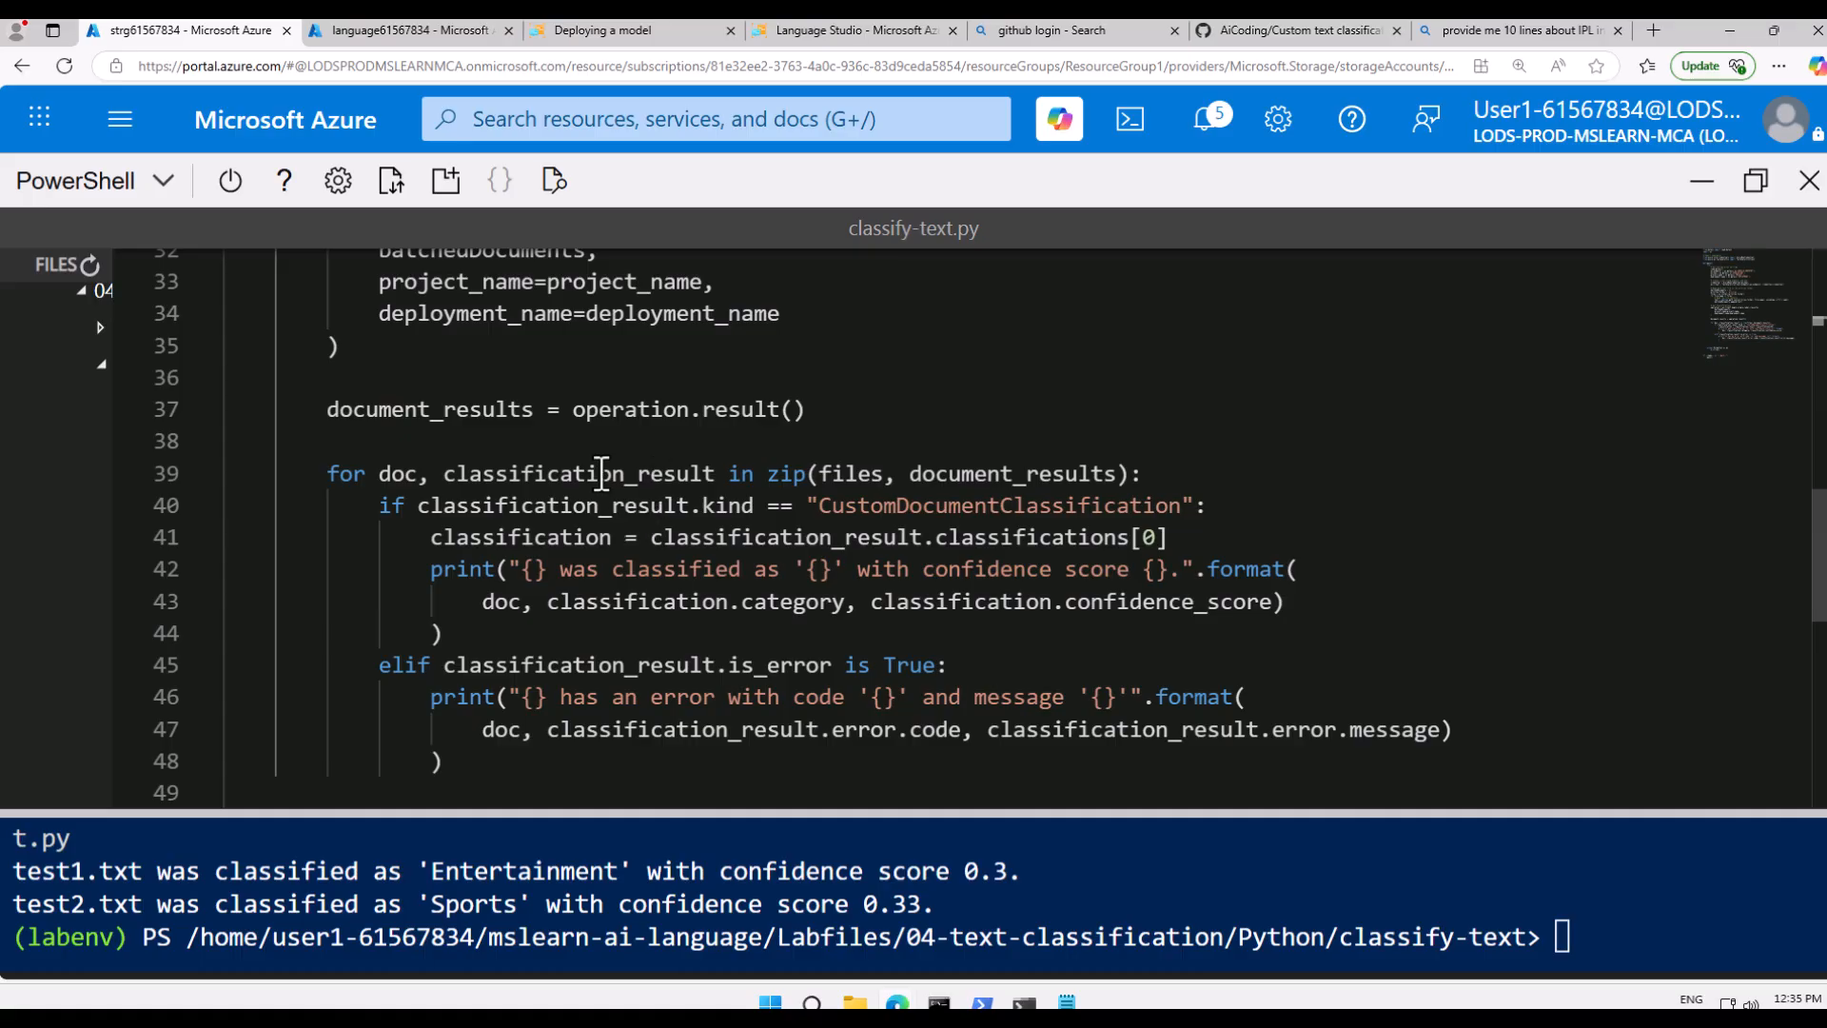